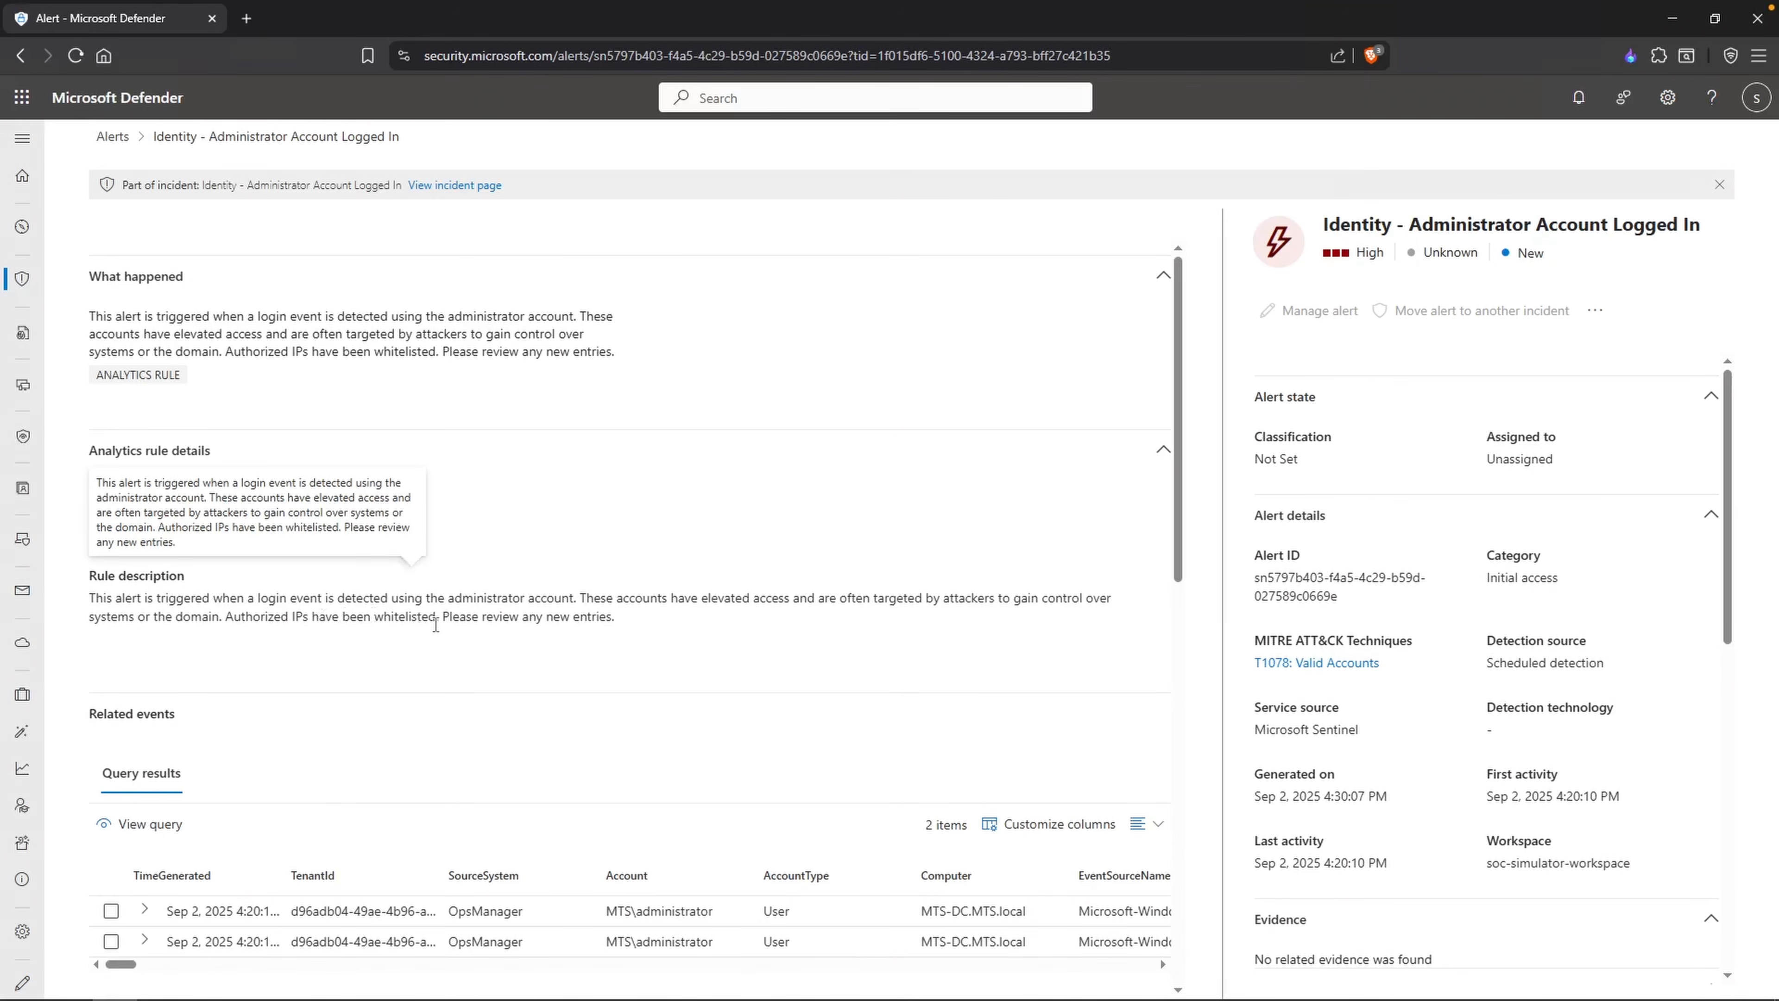
# Step: Review the alert's rule description, including the administrator account trigger and the guidance on whitelisted authorized IPs
pyautogui.moveTo(448, 598); pyautogui.dragTo(529, 597)
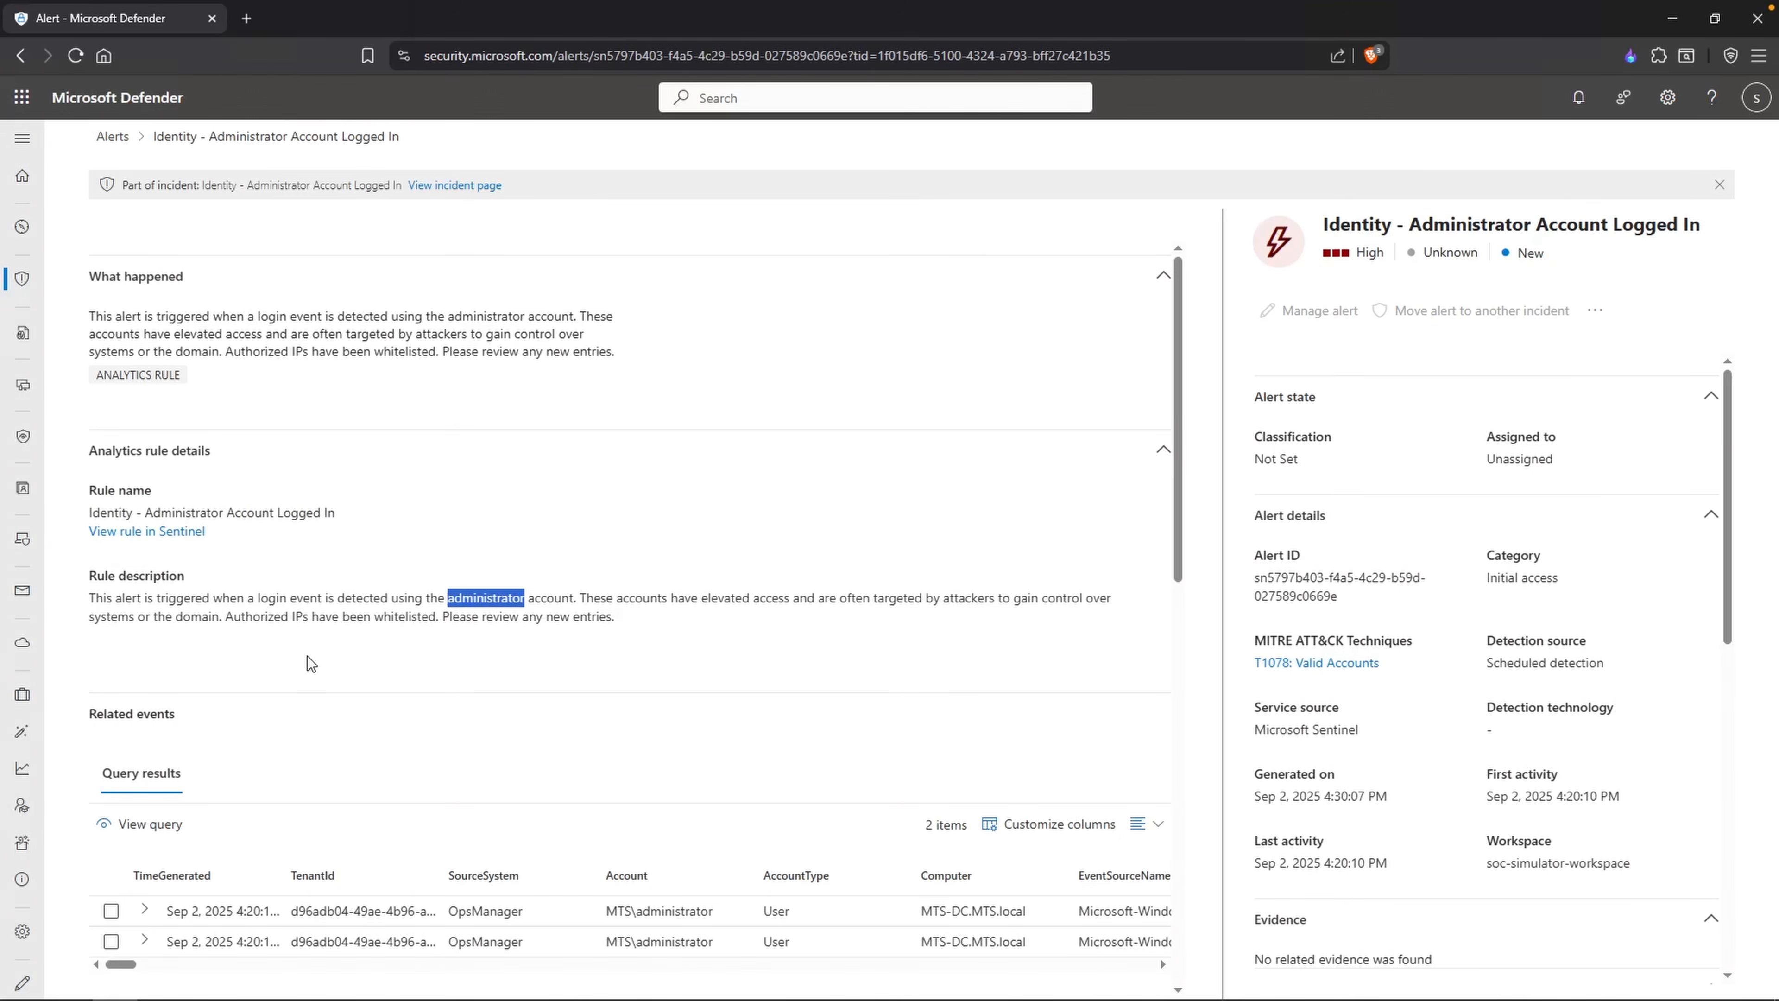
pyautogui.moveTo(225, 616); pyautogui.dragTo(613, 616)
pyautogui.click(612, 616)
pyautogui.scroll(-1, 494, 648)
pyautogui.scroll(-1, 488, 648)
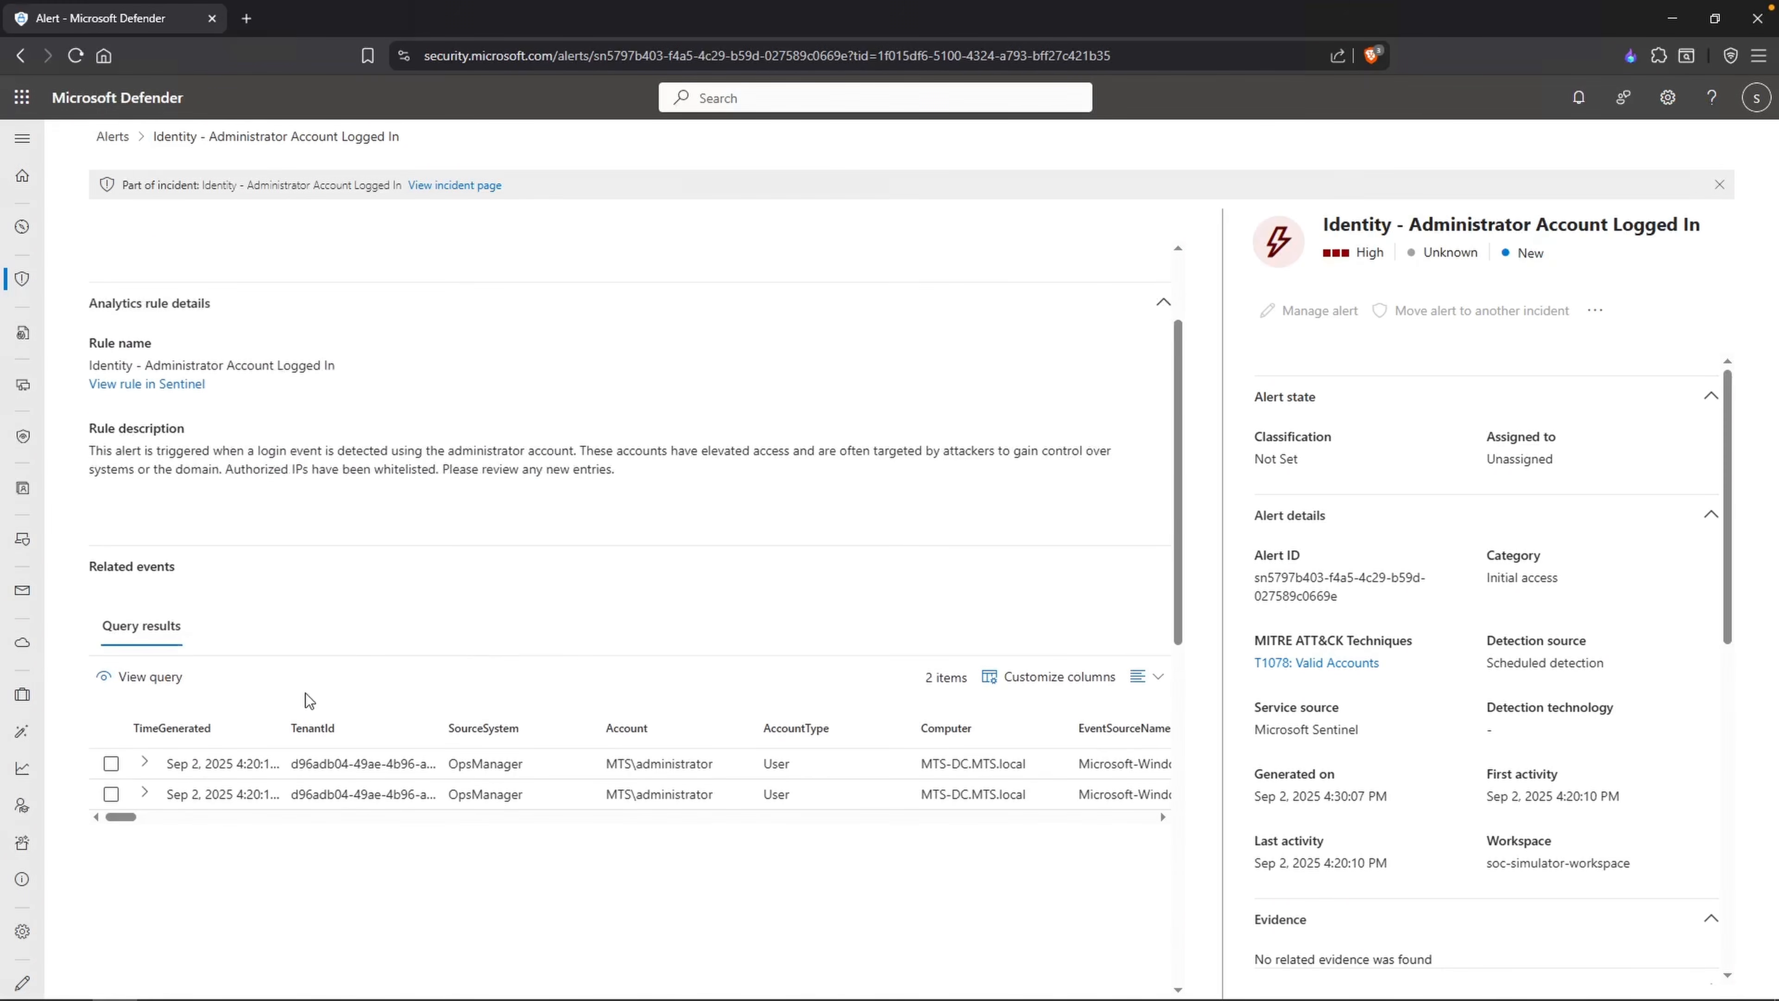
# Step: Widen the TimeGenerated column in the related events and open the first event's record for inspection
pyautogui.moveTo(282, 727); pyautogui.dragTo(334, 725)
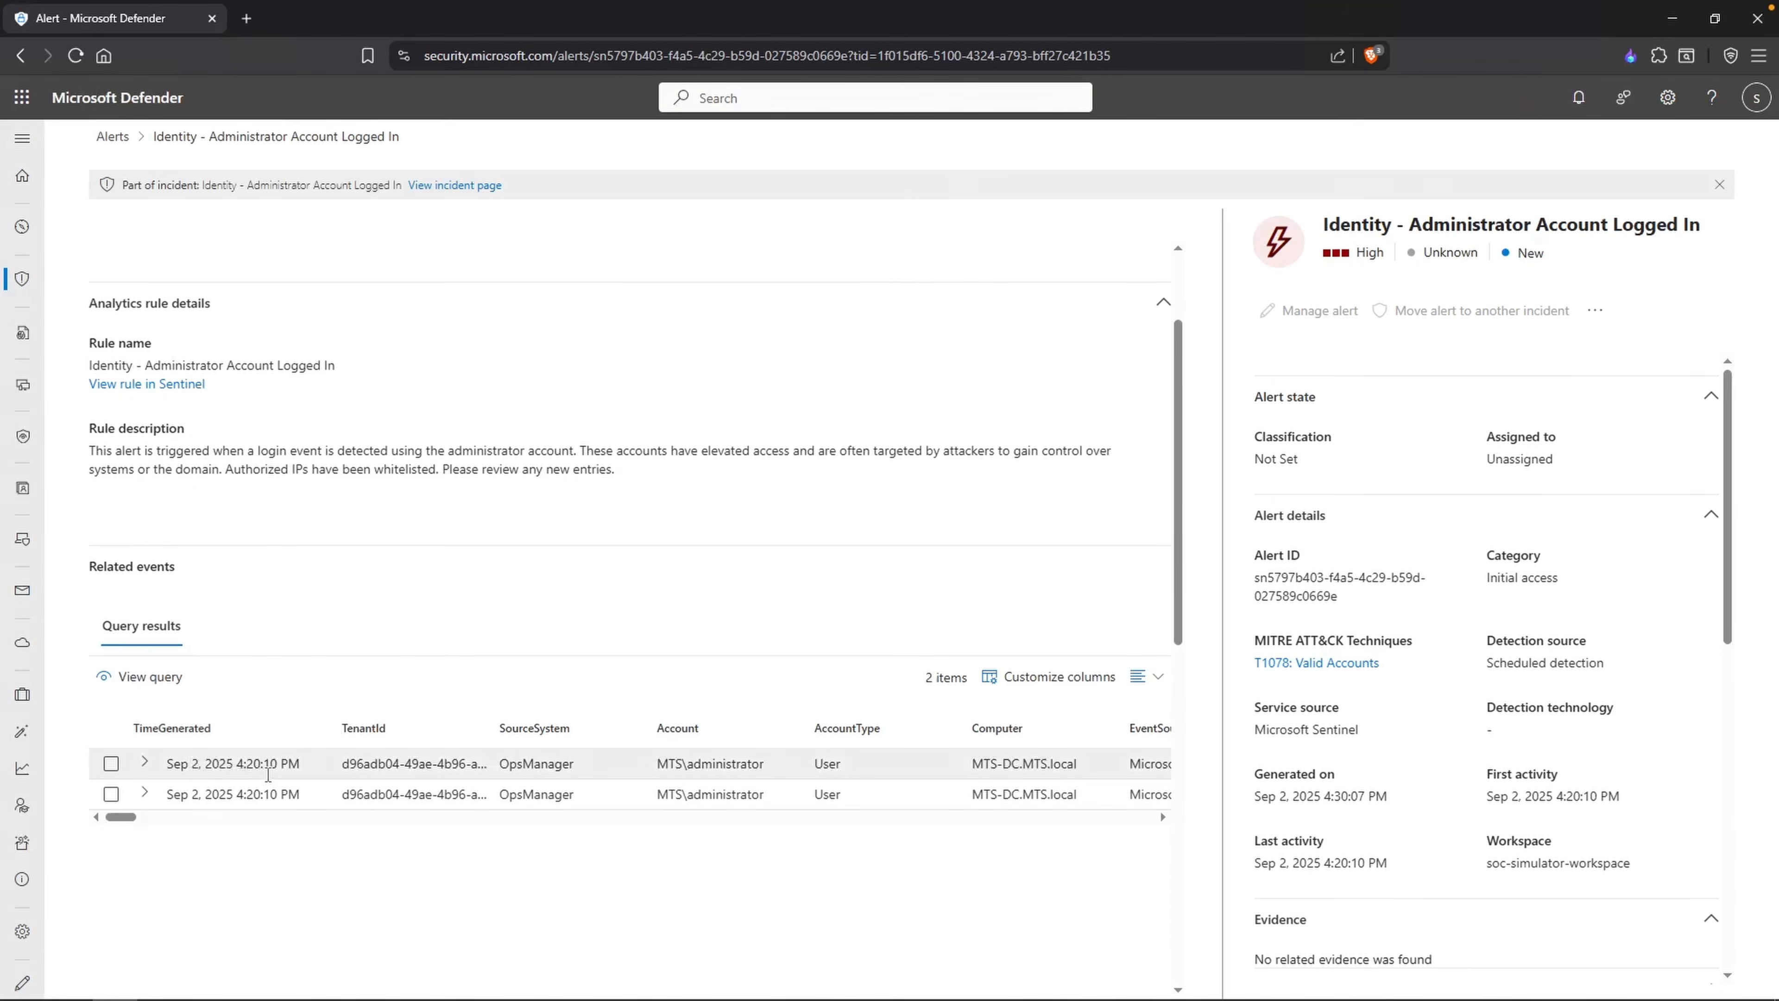
pyautogui.hscroll(1, 267, 774)
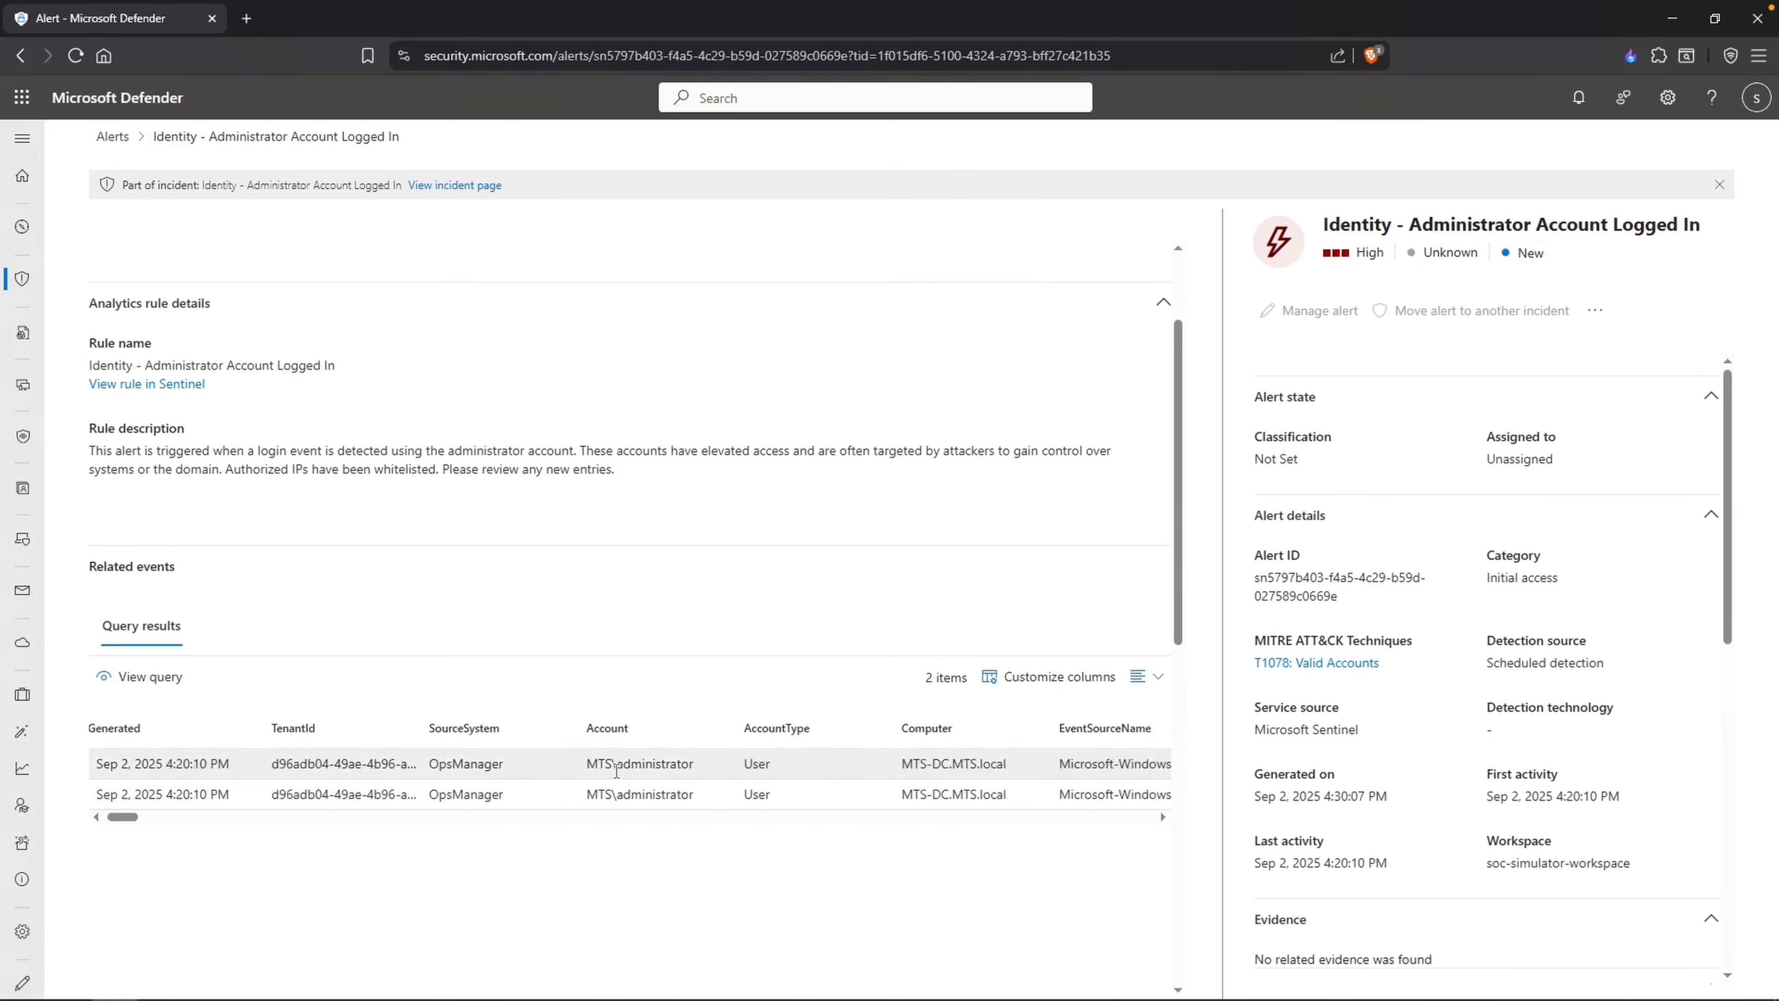
pyautogui.hscroll(1, 677, 774)
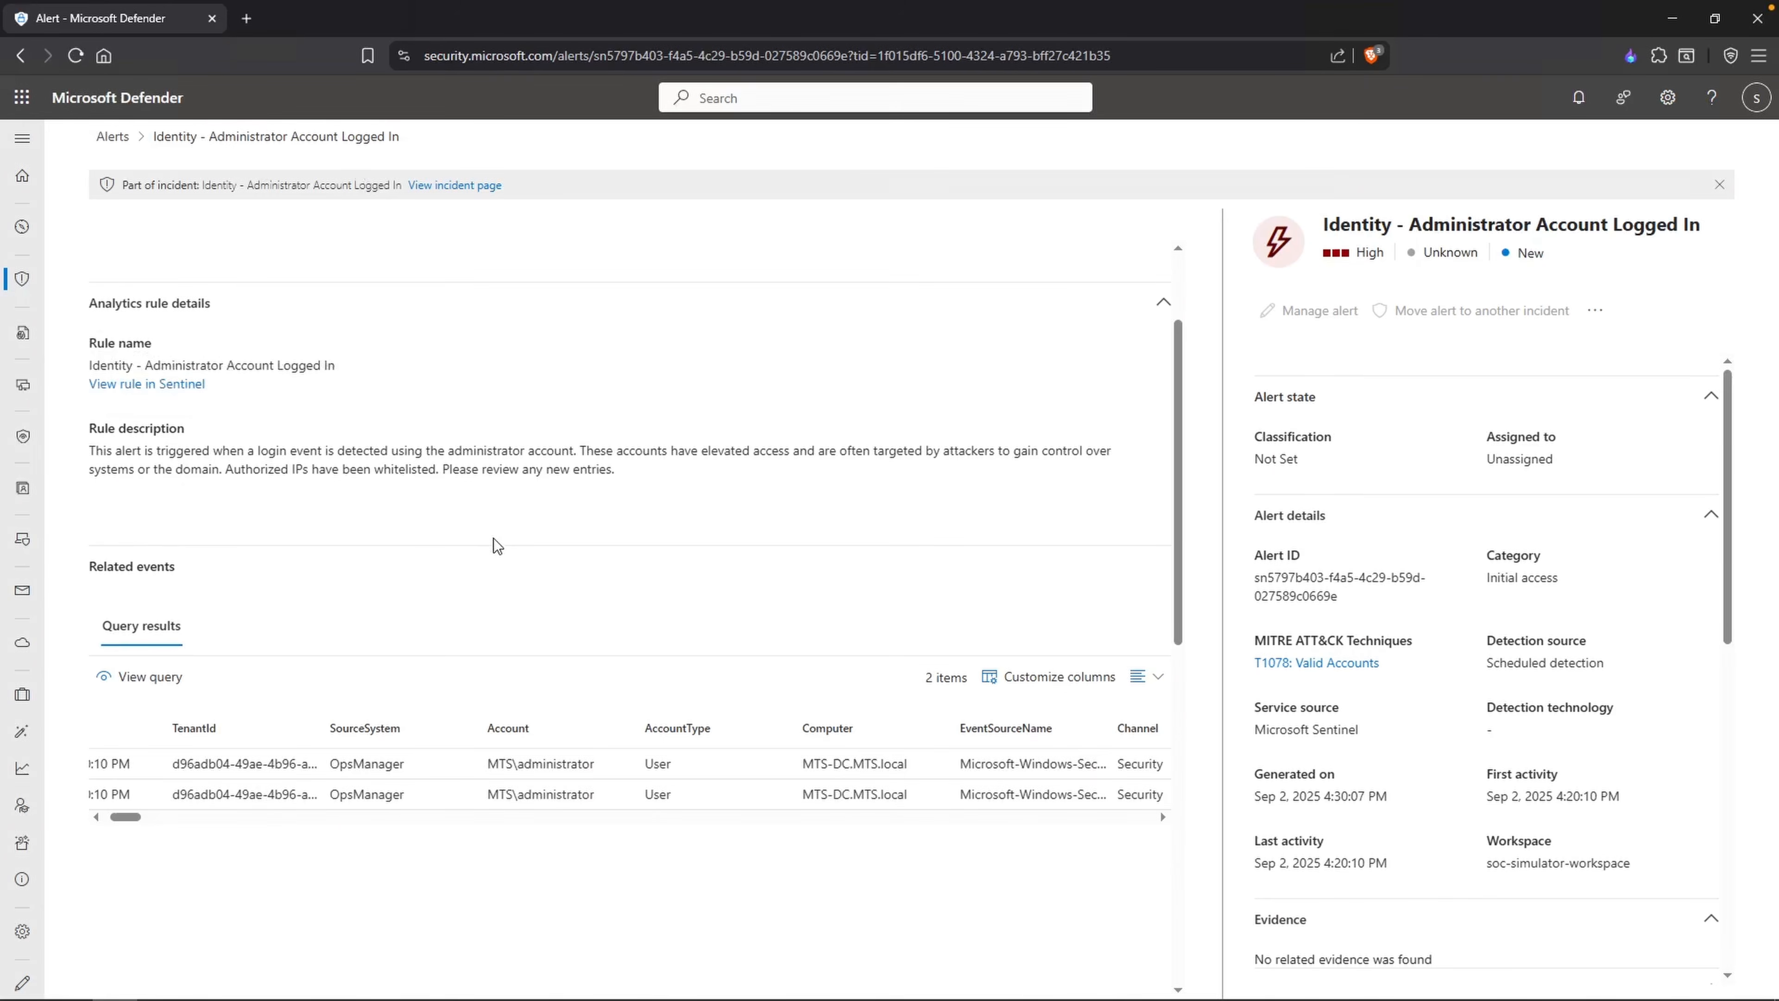
pyautogui.hscroll(1, 679, 767)
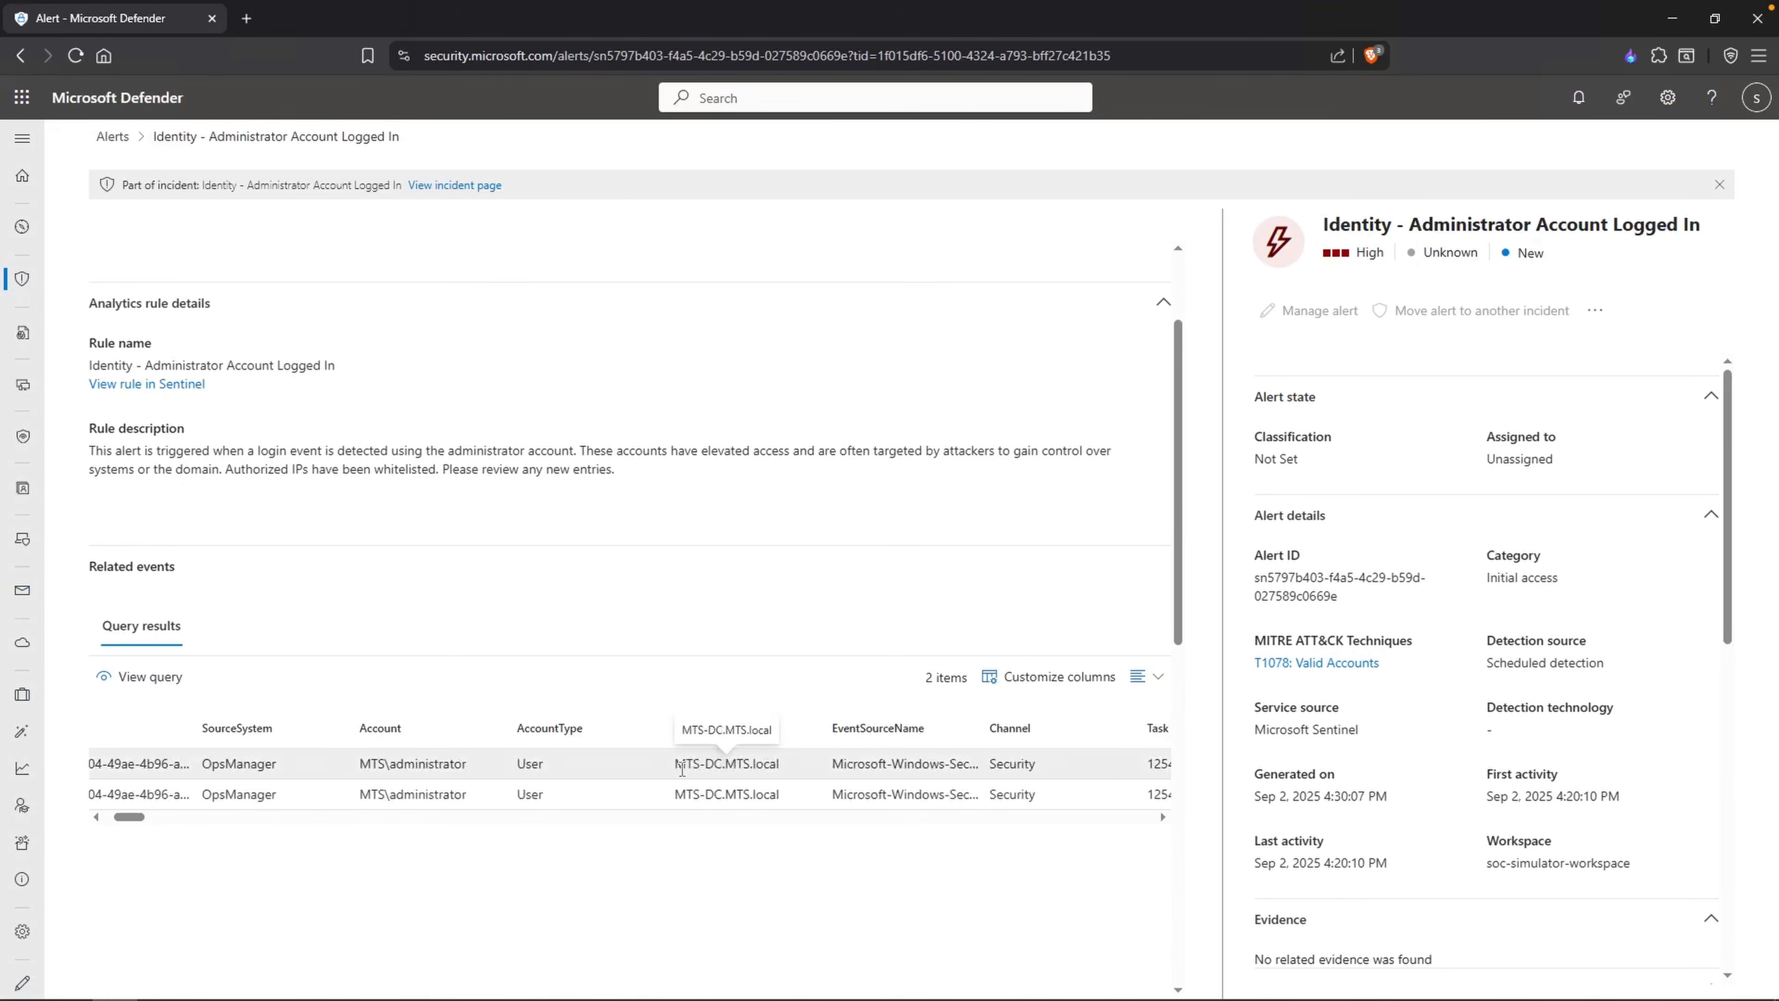
pyautogui.moveTo(677, 766); pyautogui.dragTo(731, 765)
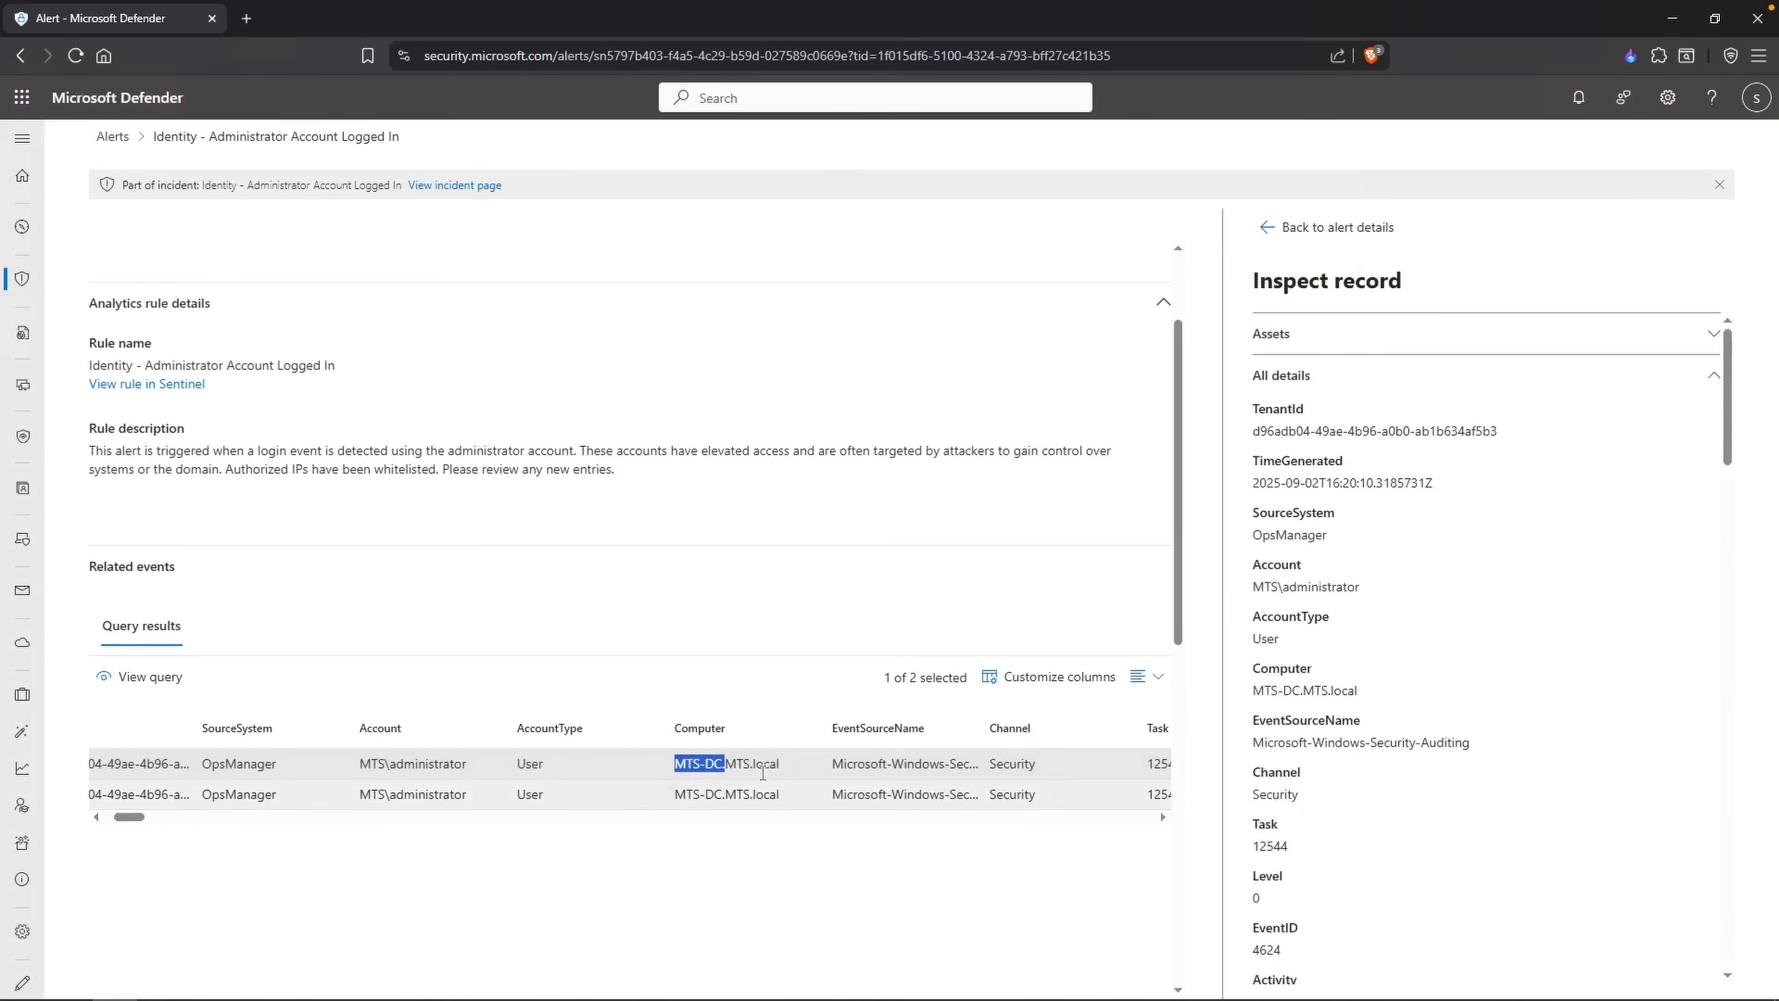
pyautogui.hscroll(5, 748, 770)
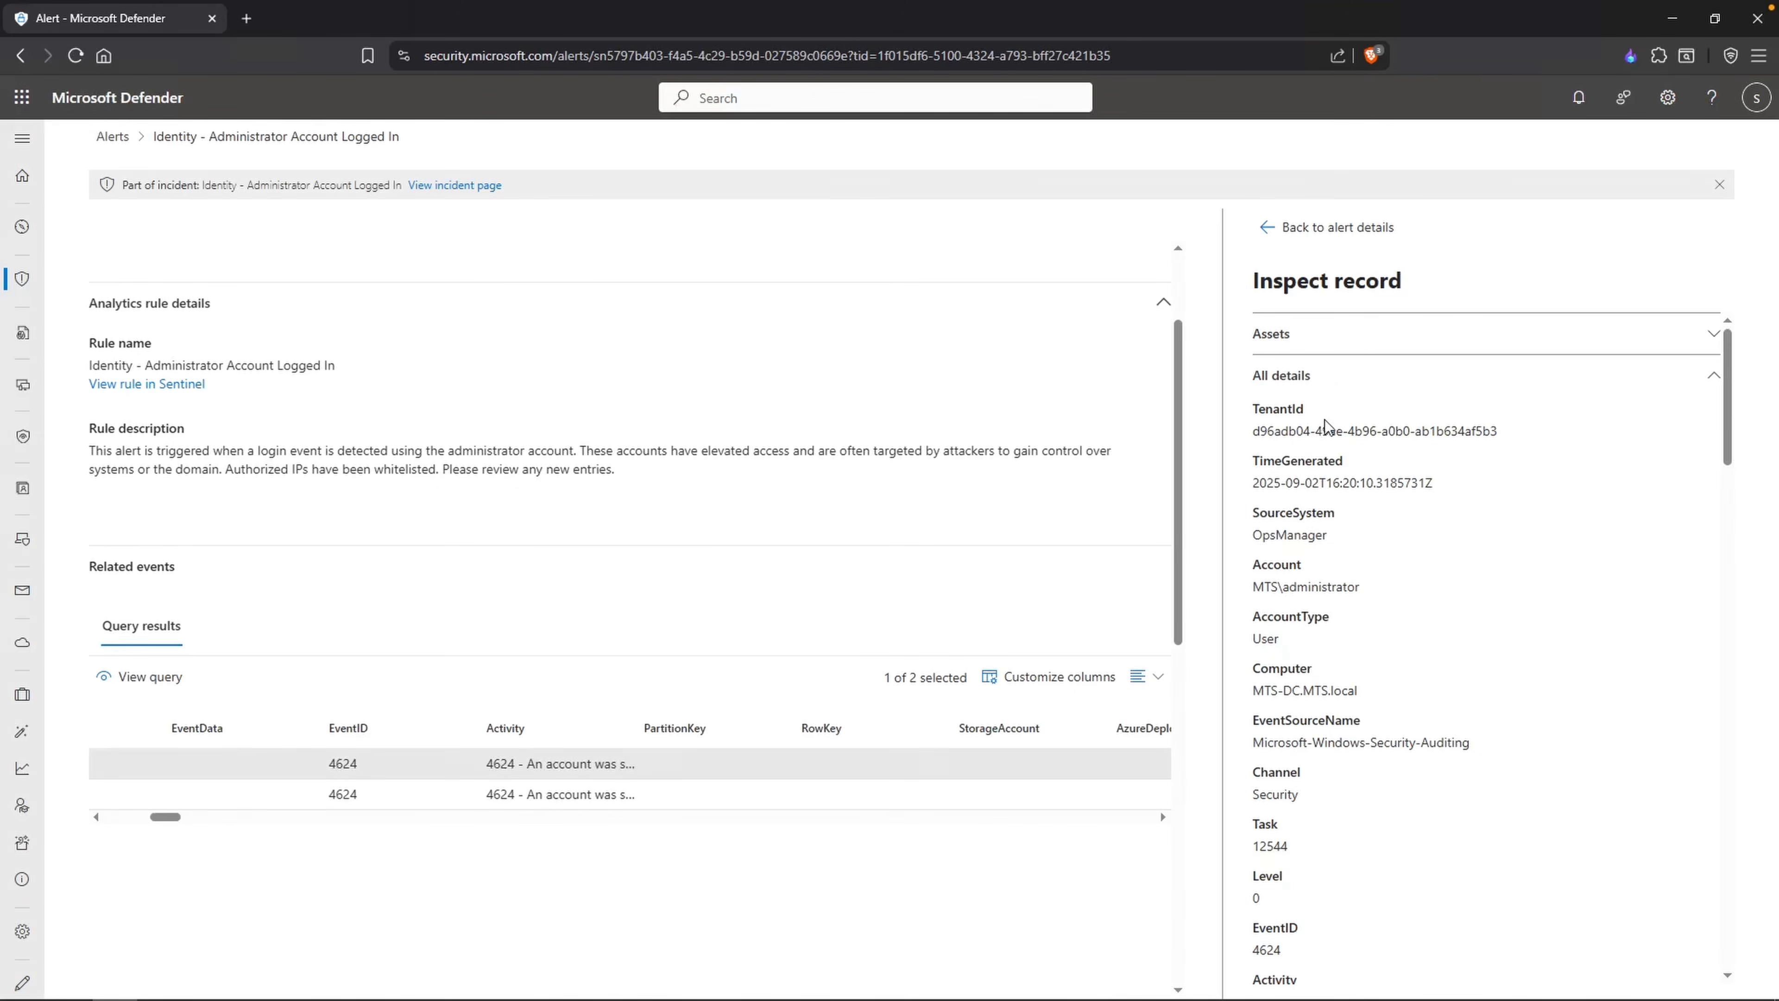
# Step: Examine the account, computer, event ID and activity fields of the inspected logon record
pyautogui.scroll(-1, 1372, 473)
pyautogui.moveTo(1354, 547); pyautogui.dragTo(1279, 559)
pyautogui.scroll(-1, 1318, 607)
pyautogui.moveTo(1353, 621); pyautogui.dragTo(1291, 614)
pyautogui.tripleClick(1386, 630)
pyautogui.scroll(-1, 1386, 633)
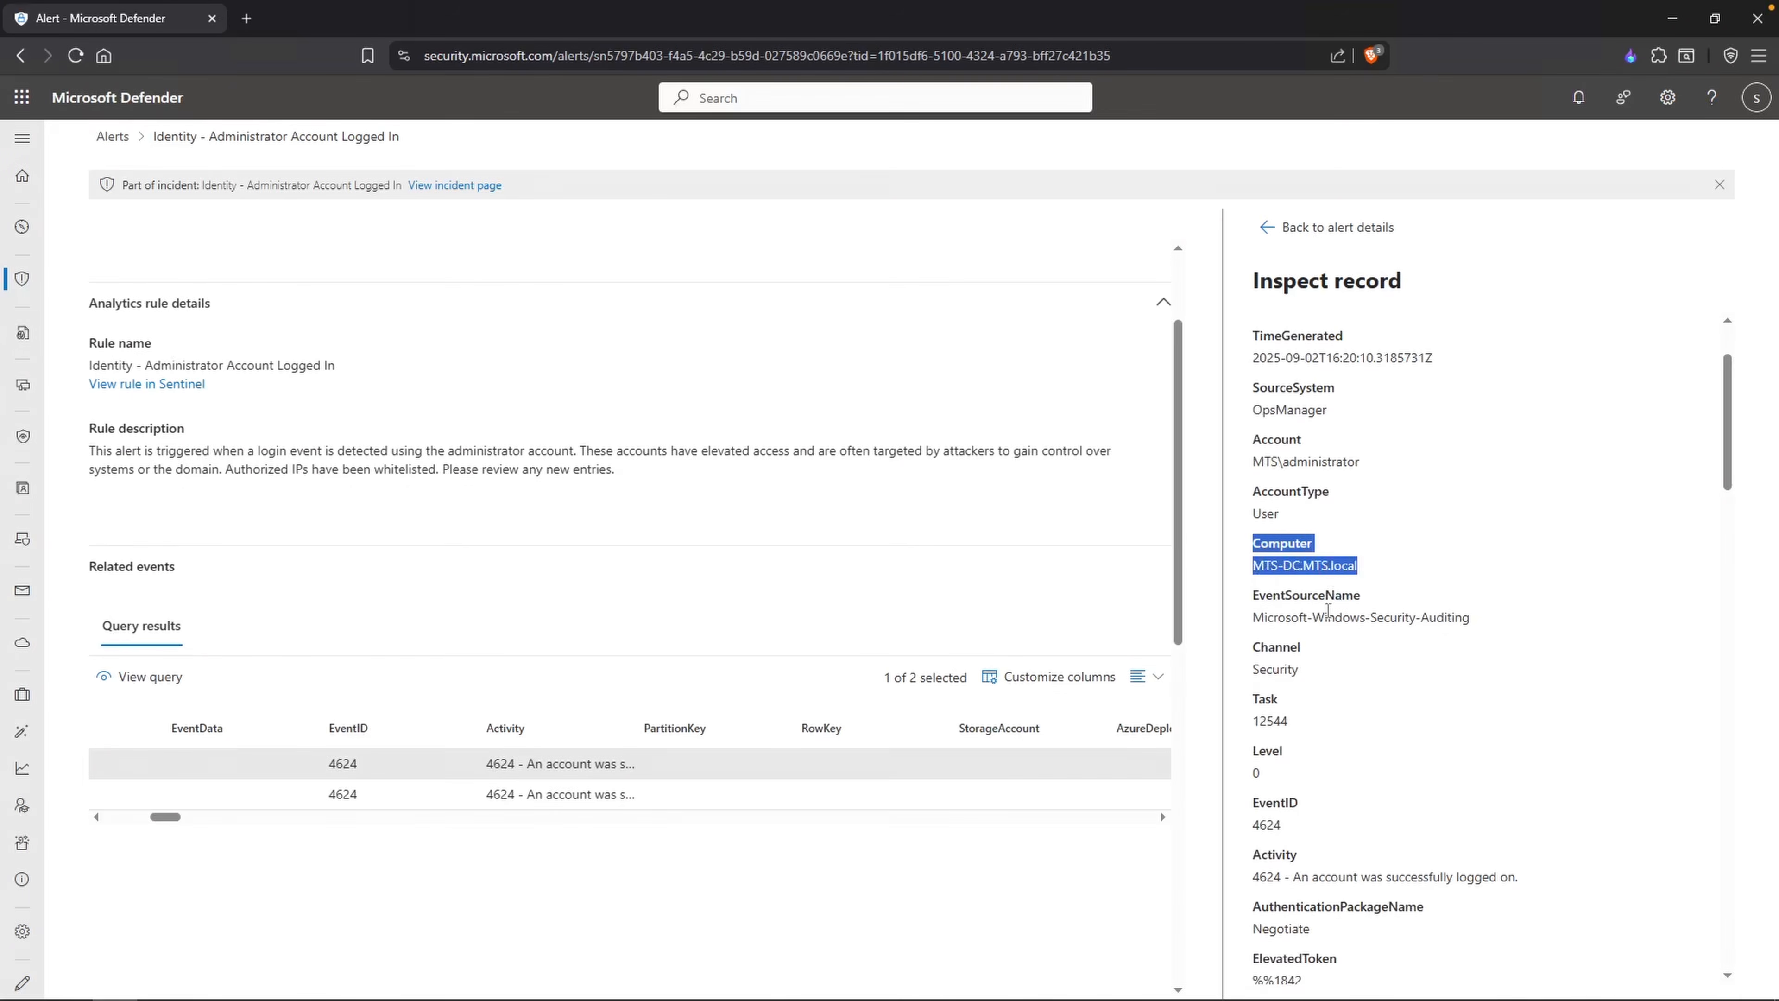
pyautogui.scroll(-1, 1379, 629)
pyautogui.click(1308, 729)
pyautogui.moveTo(1292, 733); pyautogui.dragTo(1292, 742)
pyautogui.click(1294, 737)
pyautogui.scroll(-1, 1341, 734)
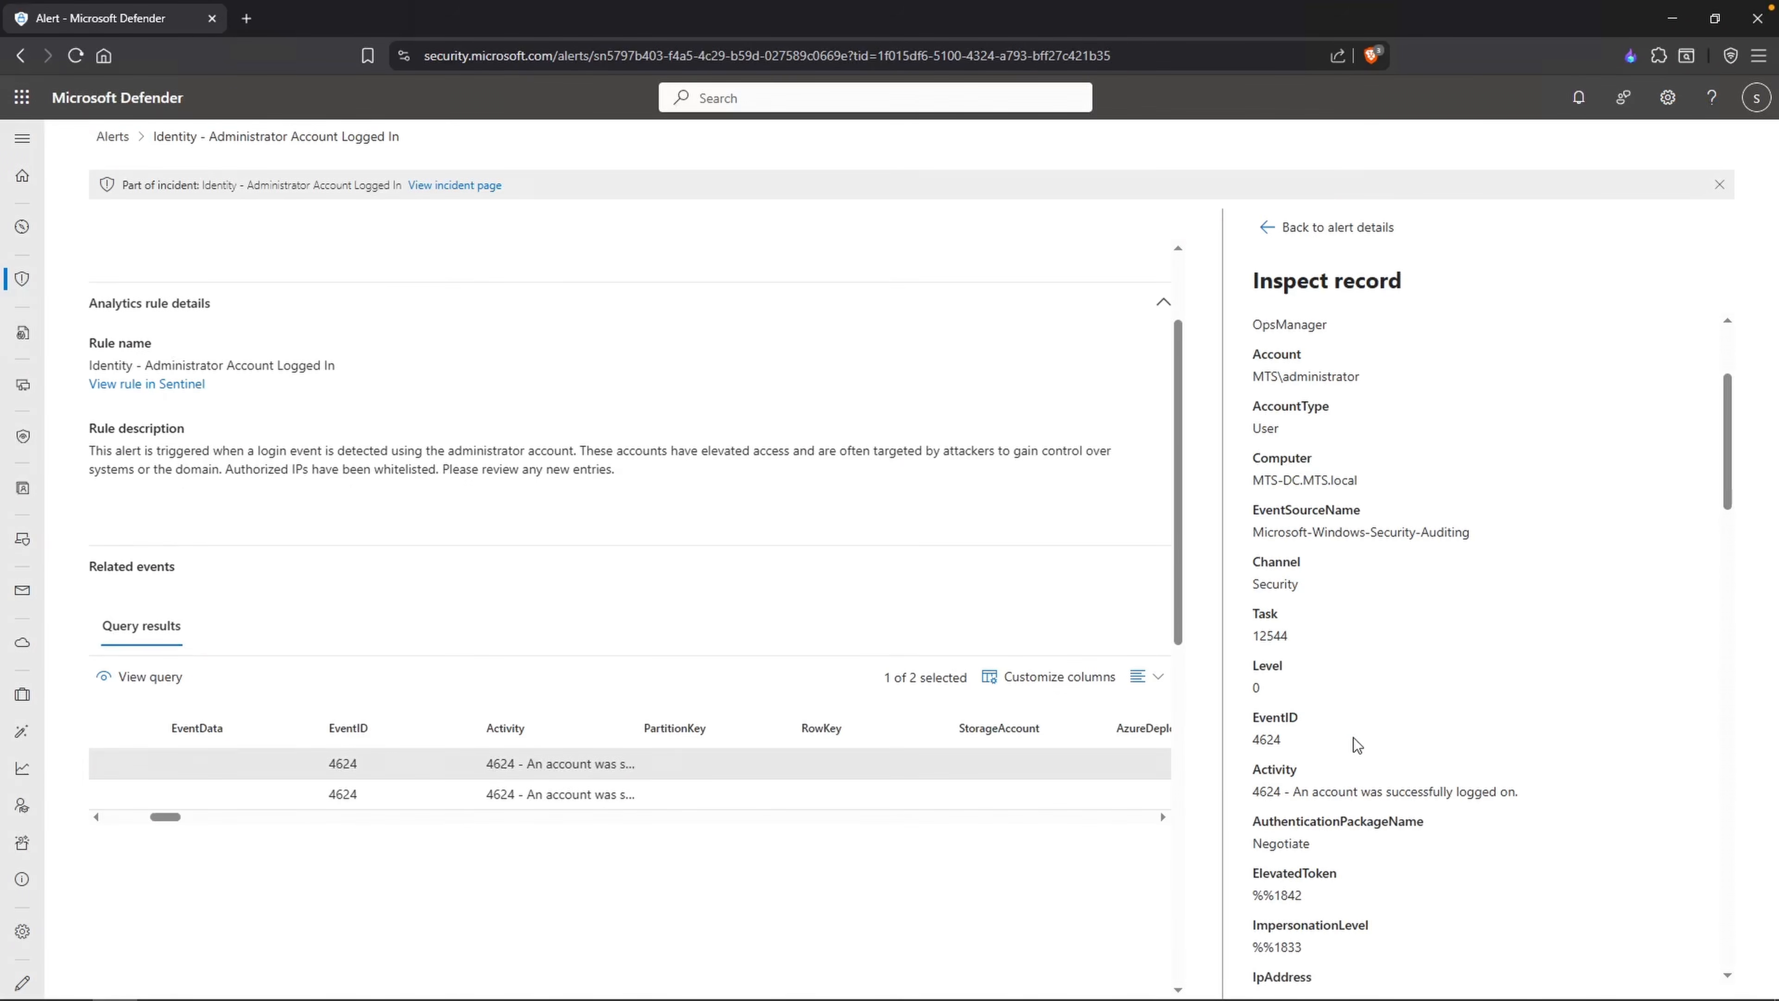
pyautogui.scroll(-2, 1348, 740)
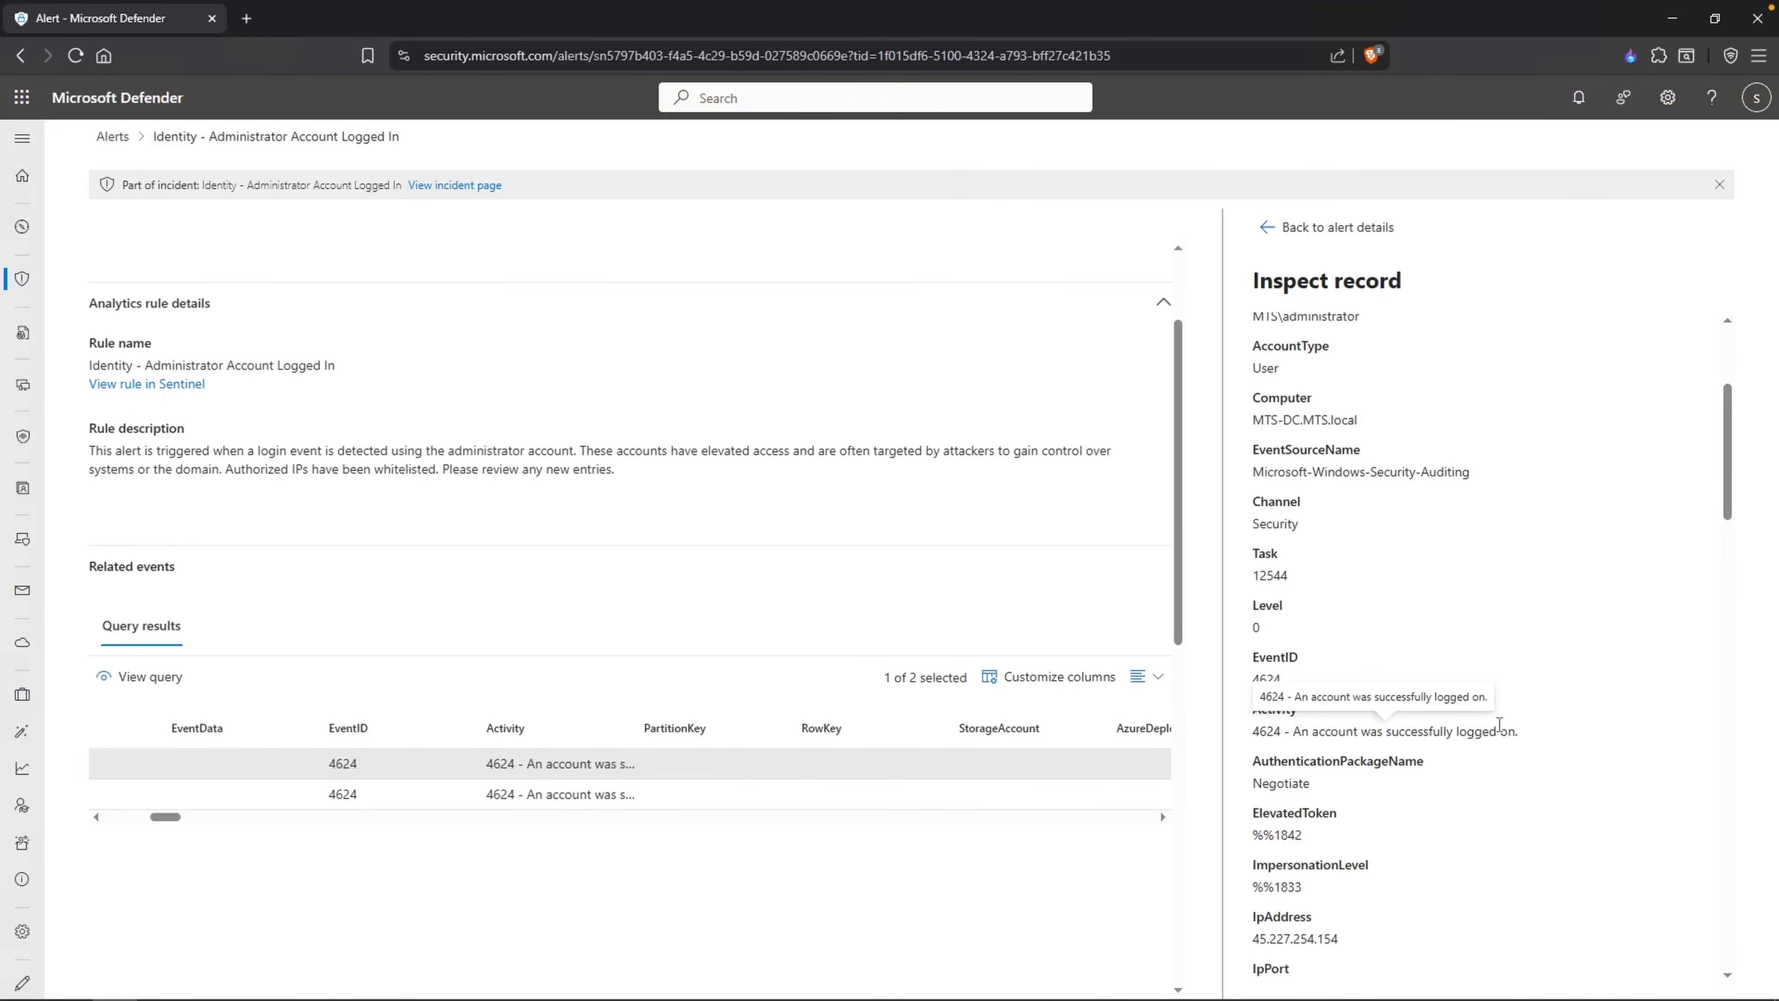
# Step: Examine the source IP address, logon process name and logon type in the inspected record
pyautogui.scroll(-5, 1499, 726)
pyautogui.doubleClick(1286, 618)
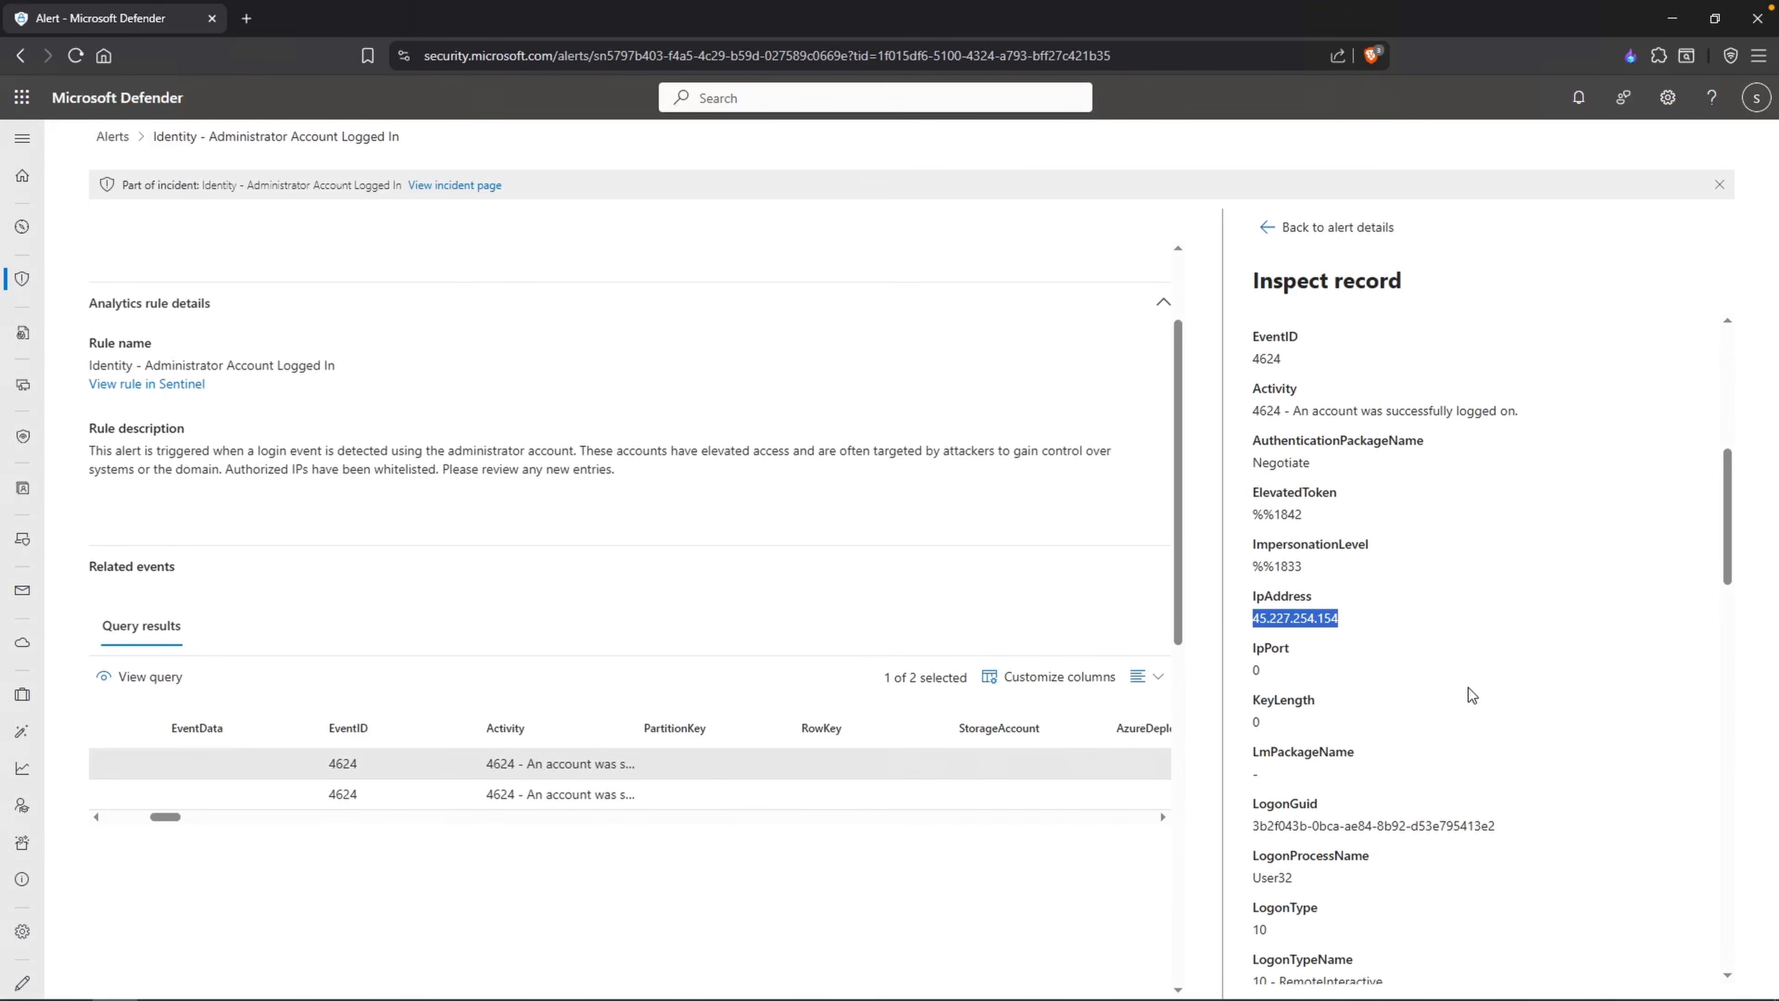
pyautogui.scroll(-4, 1468, 687)
pyautogui.doubleClick(1271, 619)
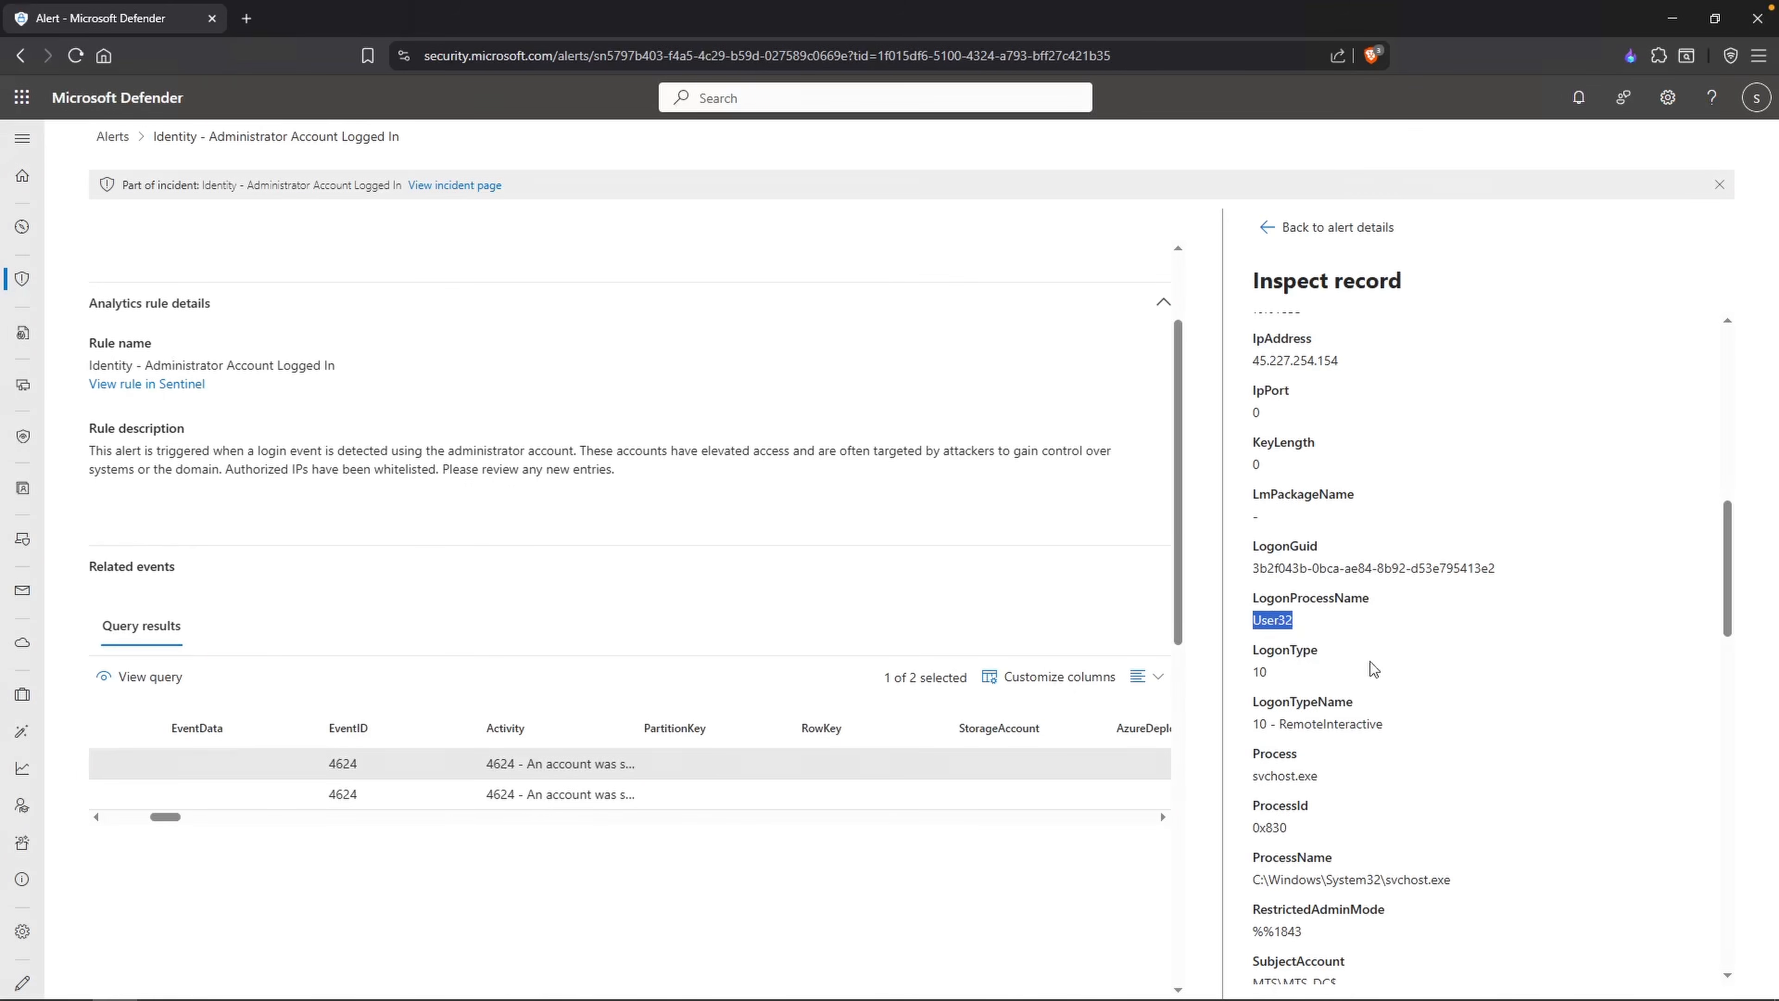
pyautogui.click(1259, 671)
pyautogui.doubleClick(1258, 671)
pyautogui.scroll(-12, 1442, 827)
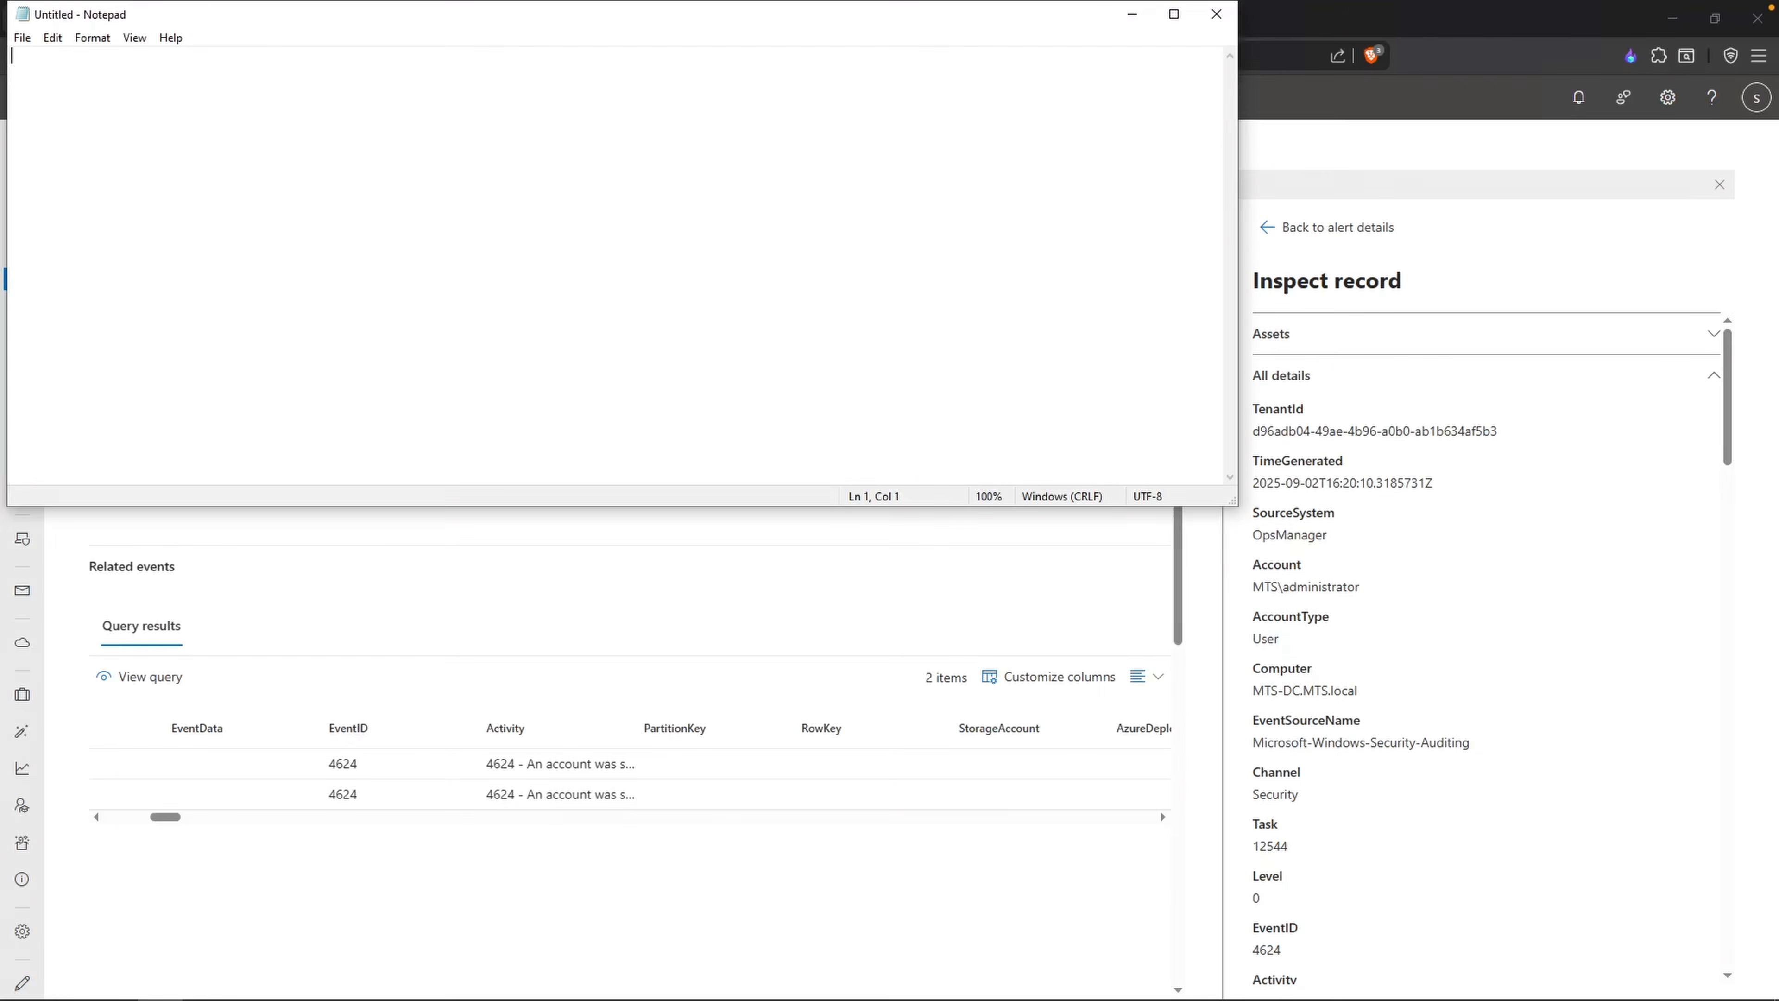
pyautogui.write('2025-09-02 16')
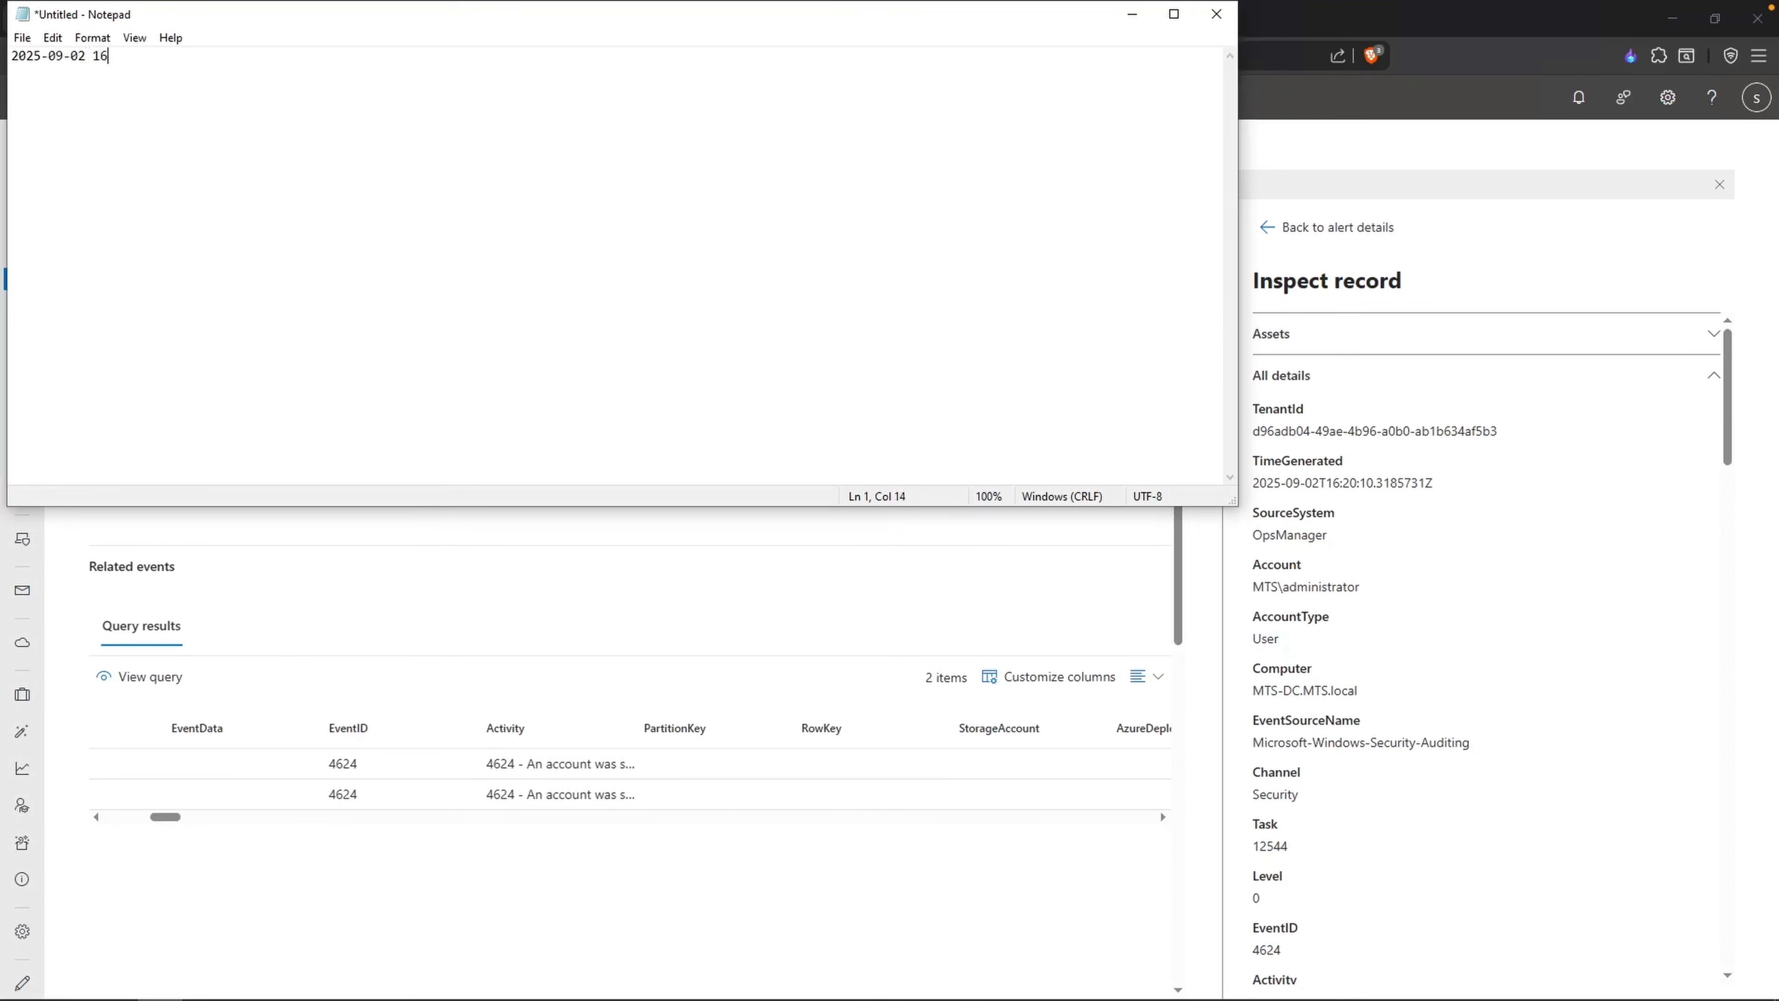
pyautogui.write(':20:10 PM UTC - User Administrator logged in')
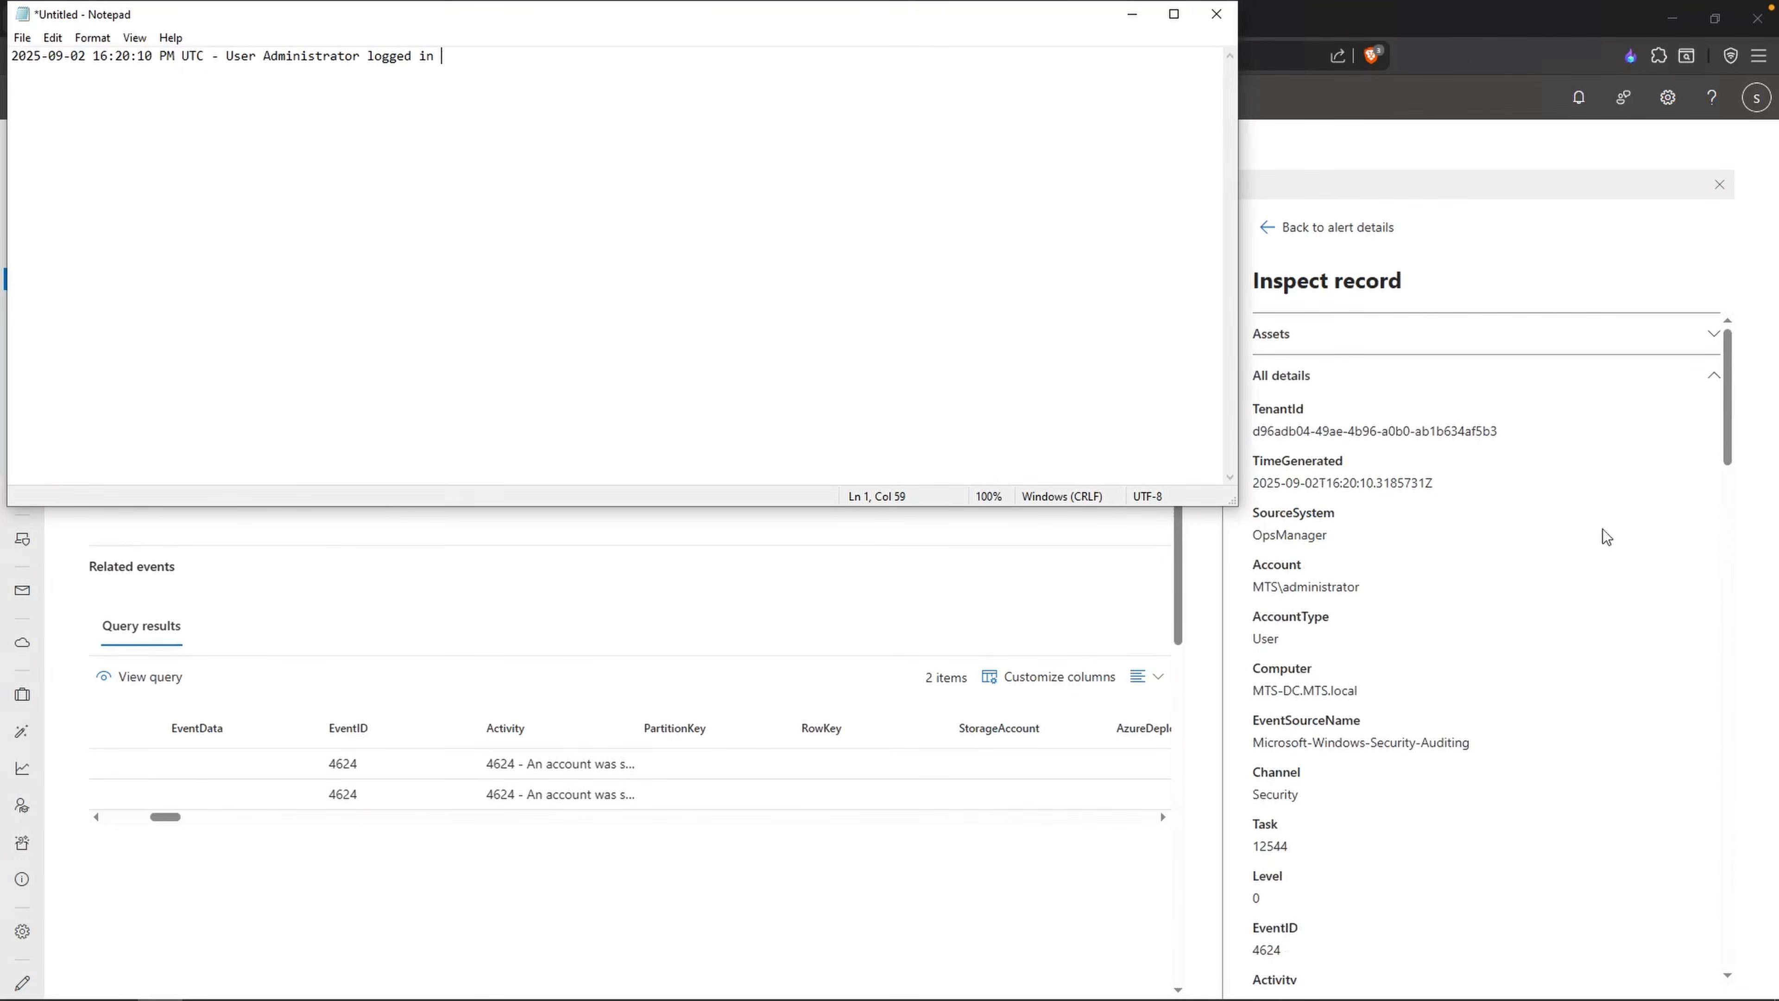
# Step: Copy the IpAddress value 45.227.254.154 from the inspected record and append it to the Notepad note
pyautogui.scroll(-1, 1435, 729)
pyautogui.scroll(-6, 1436, 728)
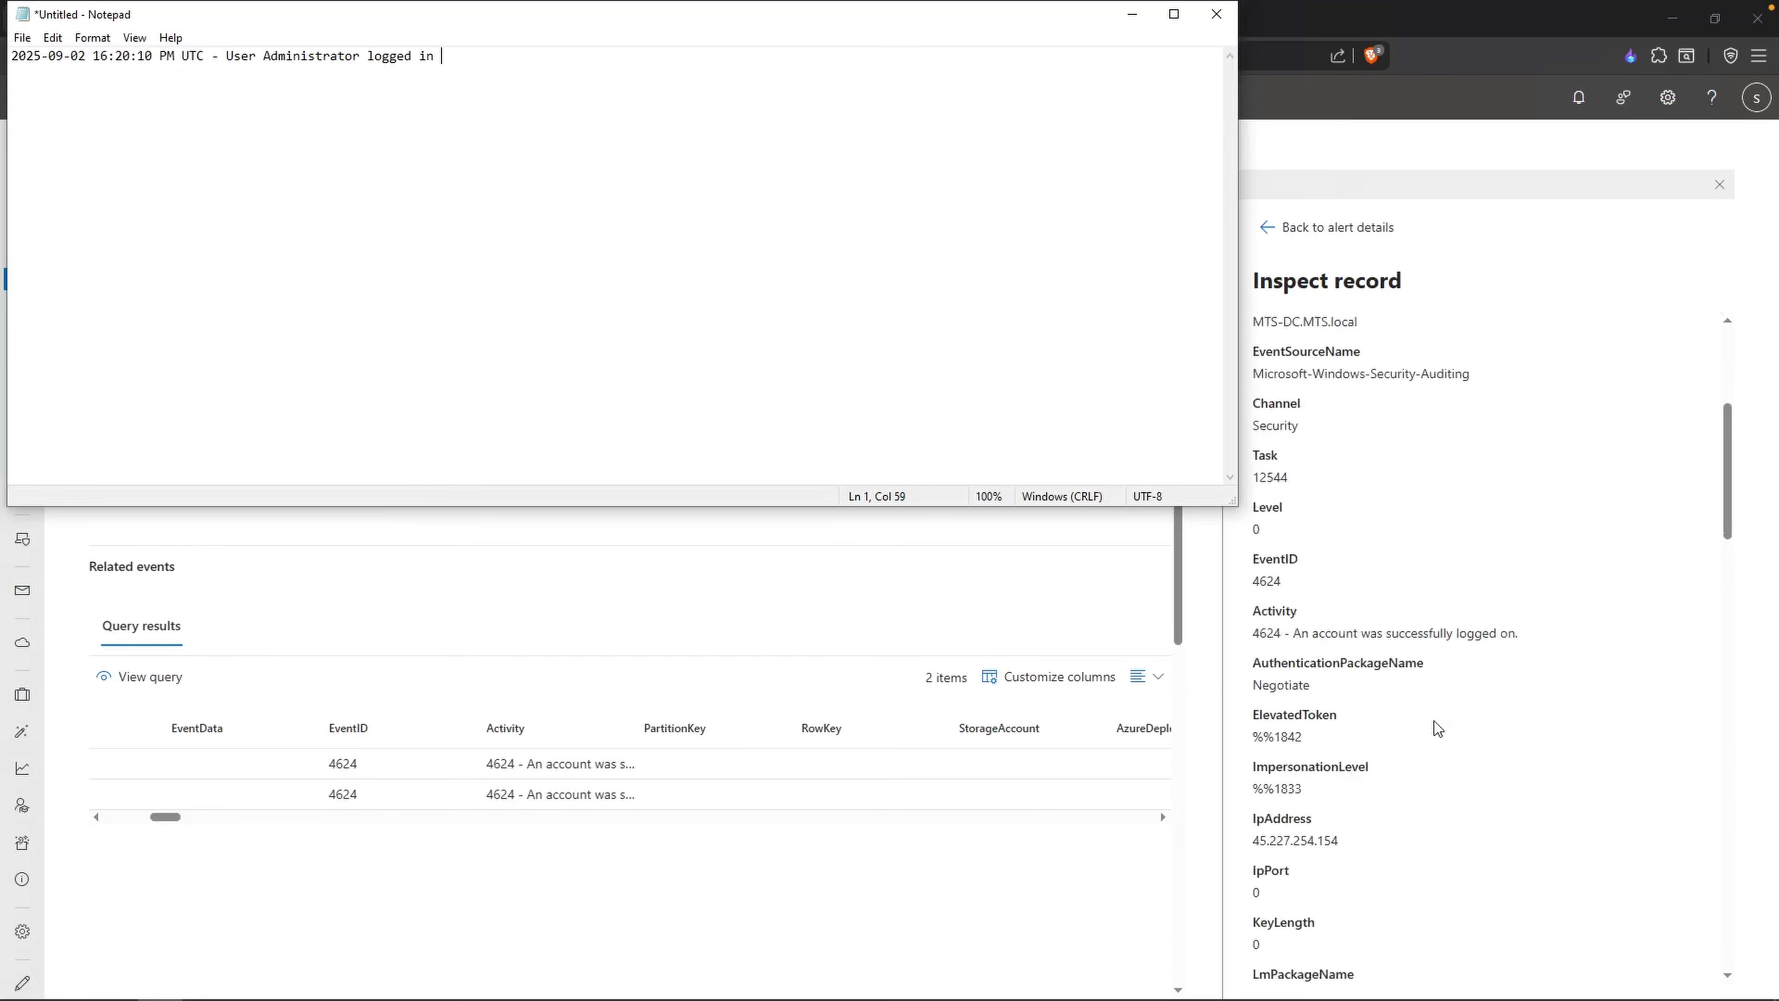
pyautogui.moveTo(1339, 706); pyautogui.dragTo(1252, 707)
pyautogui.rightClick(1255, 706)
pyautogui.click(1288, 727)
pyautogui.hotkey('alt', 'Tab')
pyautogui.rightClick(524, 58)
pyautogui.click(573, 139)
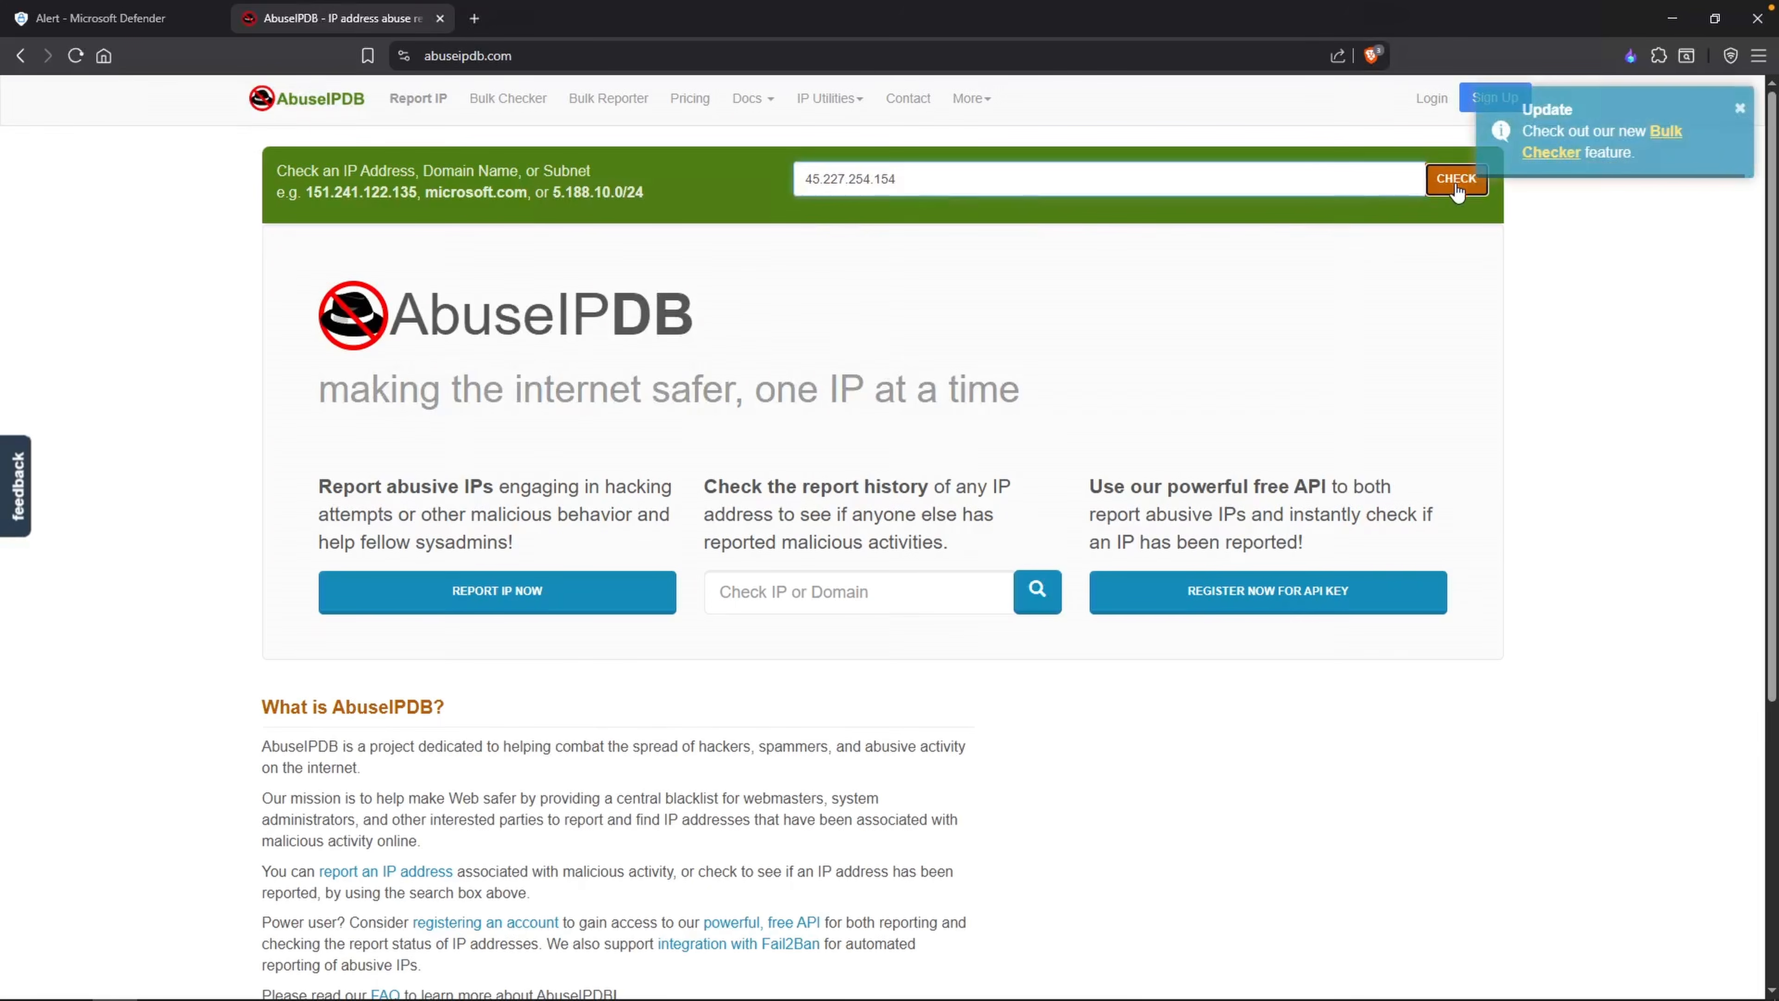
# Step: Look up 45.227.254.154 on AbuseIPDB in the browser and review its abuse confidence, report comments and categories
pyautogui.click(1456, 179)
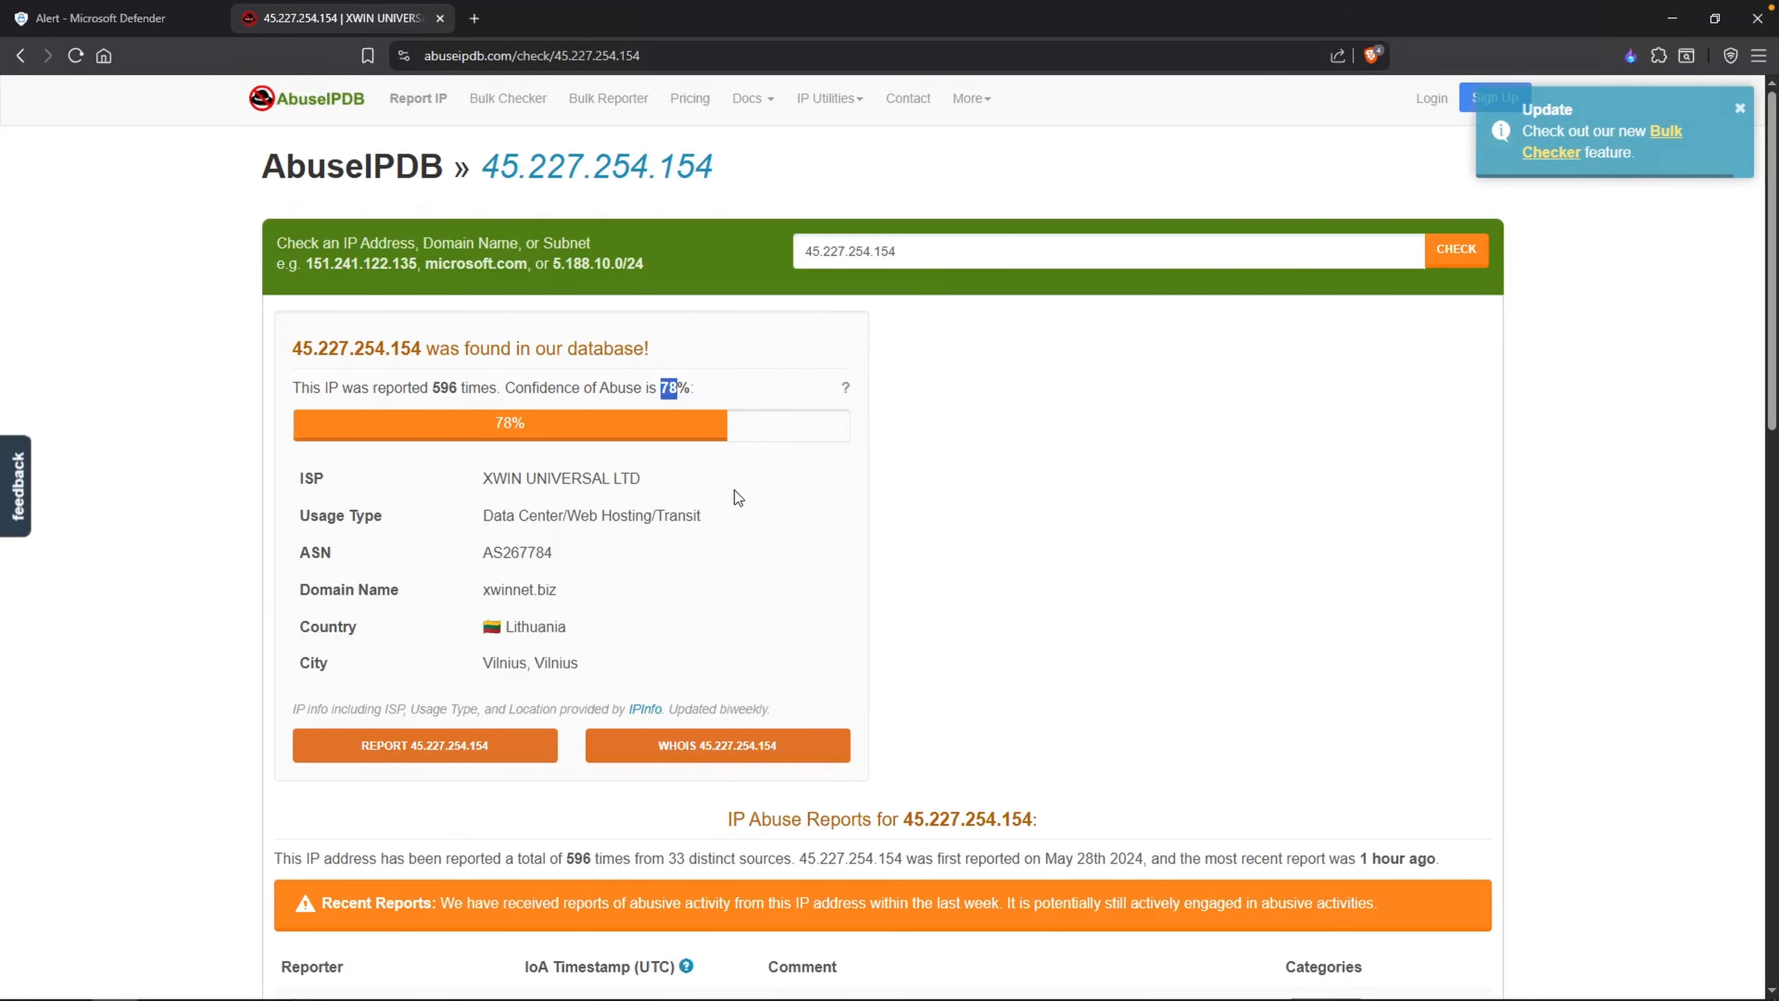
pyautogui.scroll(-6, 569, 497)
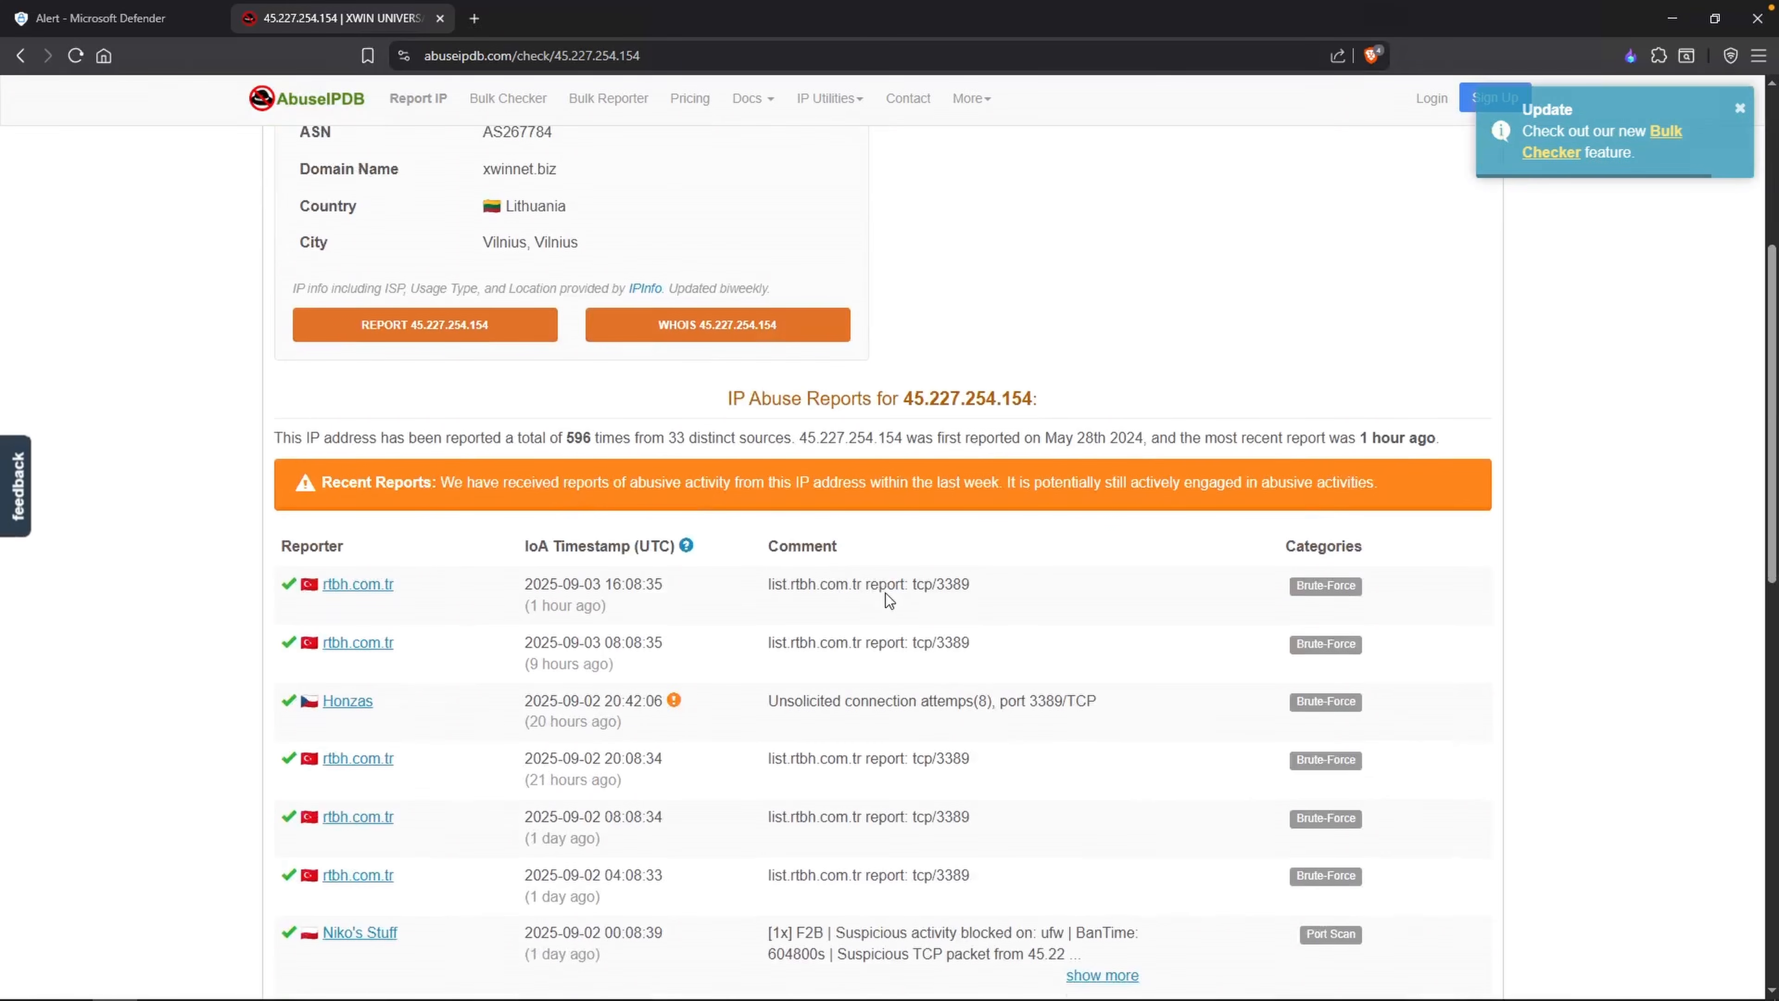
pyautogui.scroll(-1, 886, 593)
pyautogui.scroll(-1, 945, 569)
pyautogui.moveTo(934, 583); pyautogui.dragTo(995, 595)
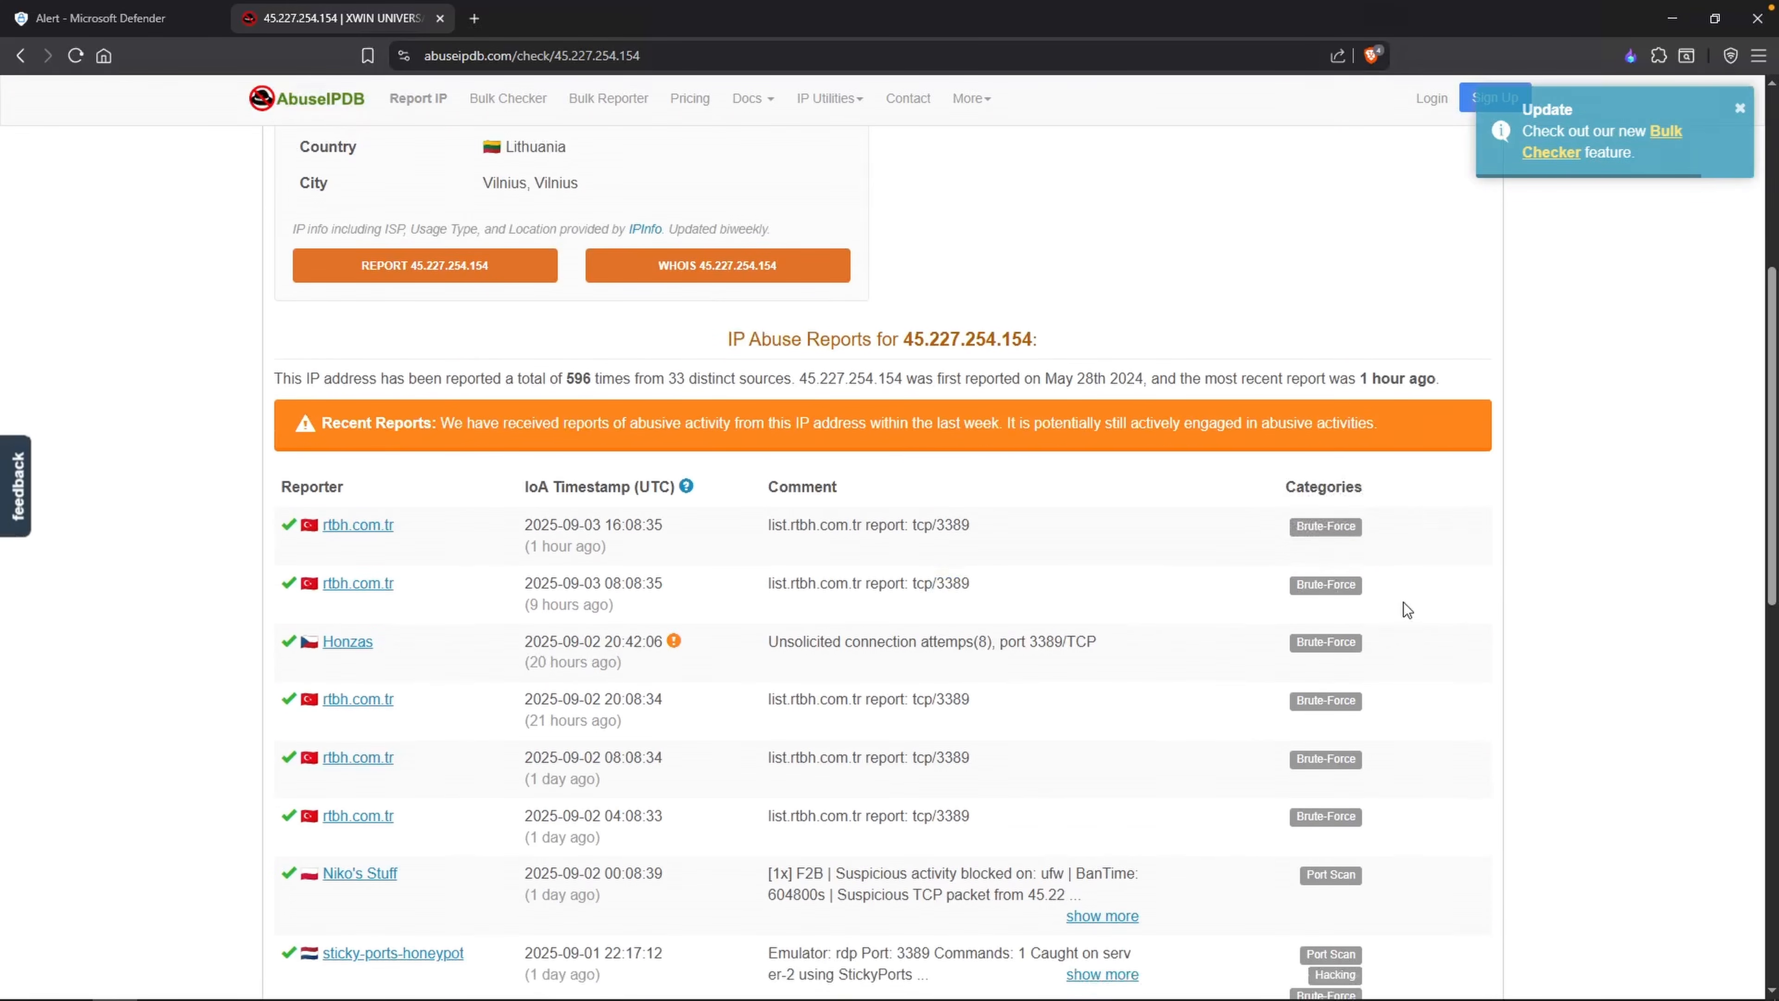
pyautogui.scroll(-3, 1273, 603)
pyautogui.scroll(10, 674, 487)
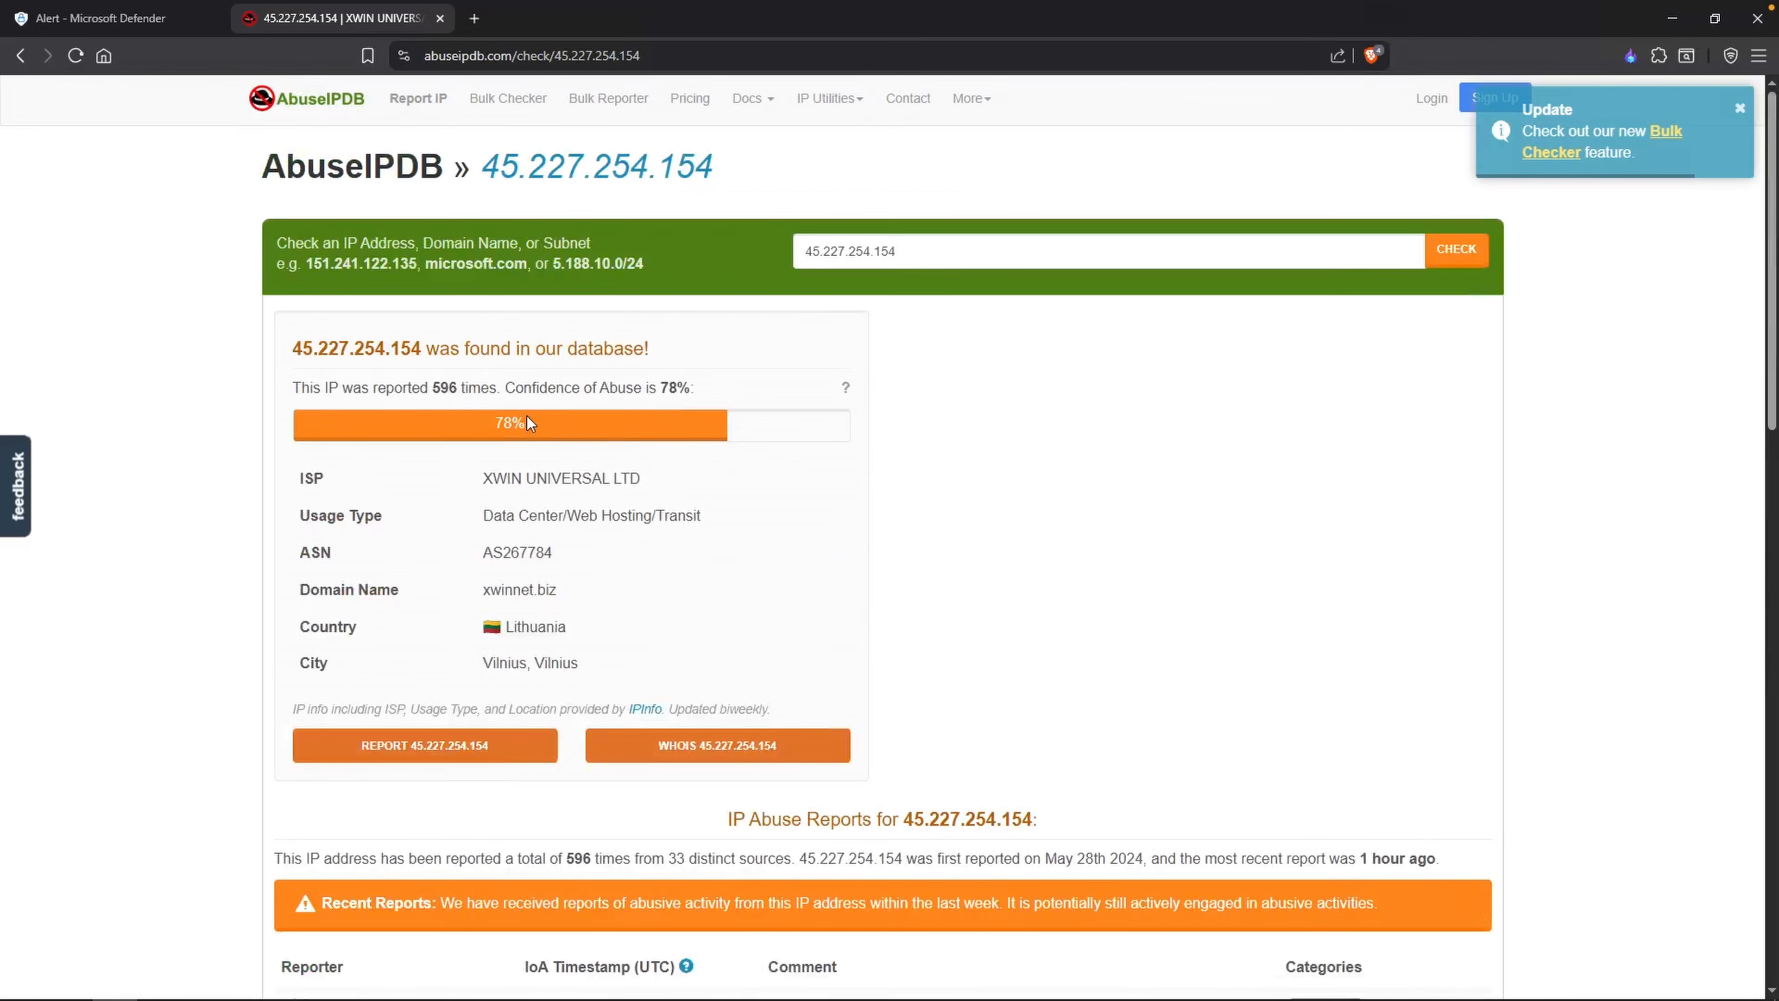
# Step: Append "<- Reported 596 with confidence of abuse 78%" after the IP address in the Notepad note
pyautogui.hotkey('alt', 'Tab')
pyautogui.write('- ')
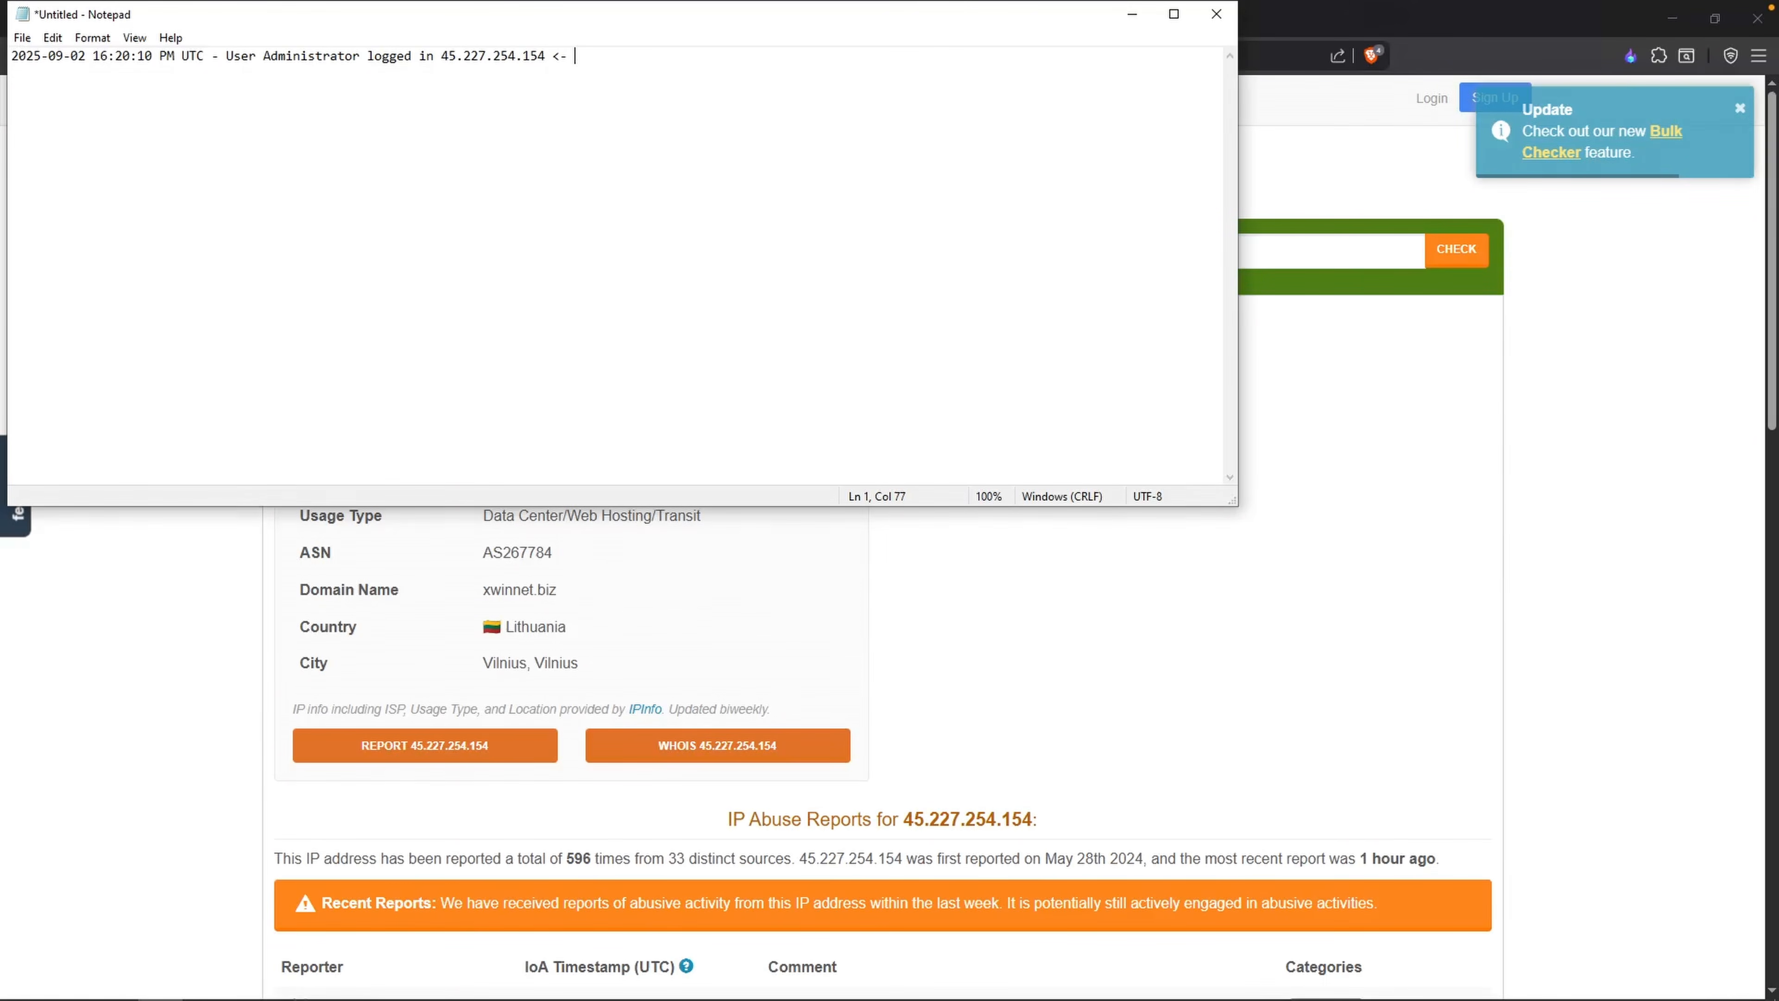
pyautogui.write('Reported')
pyautogui.moveTo(665, 22); pyautogui.dragTo(724, 492)
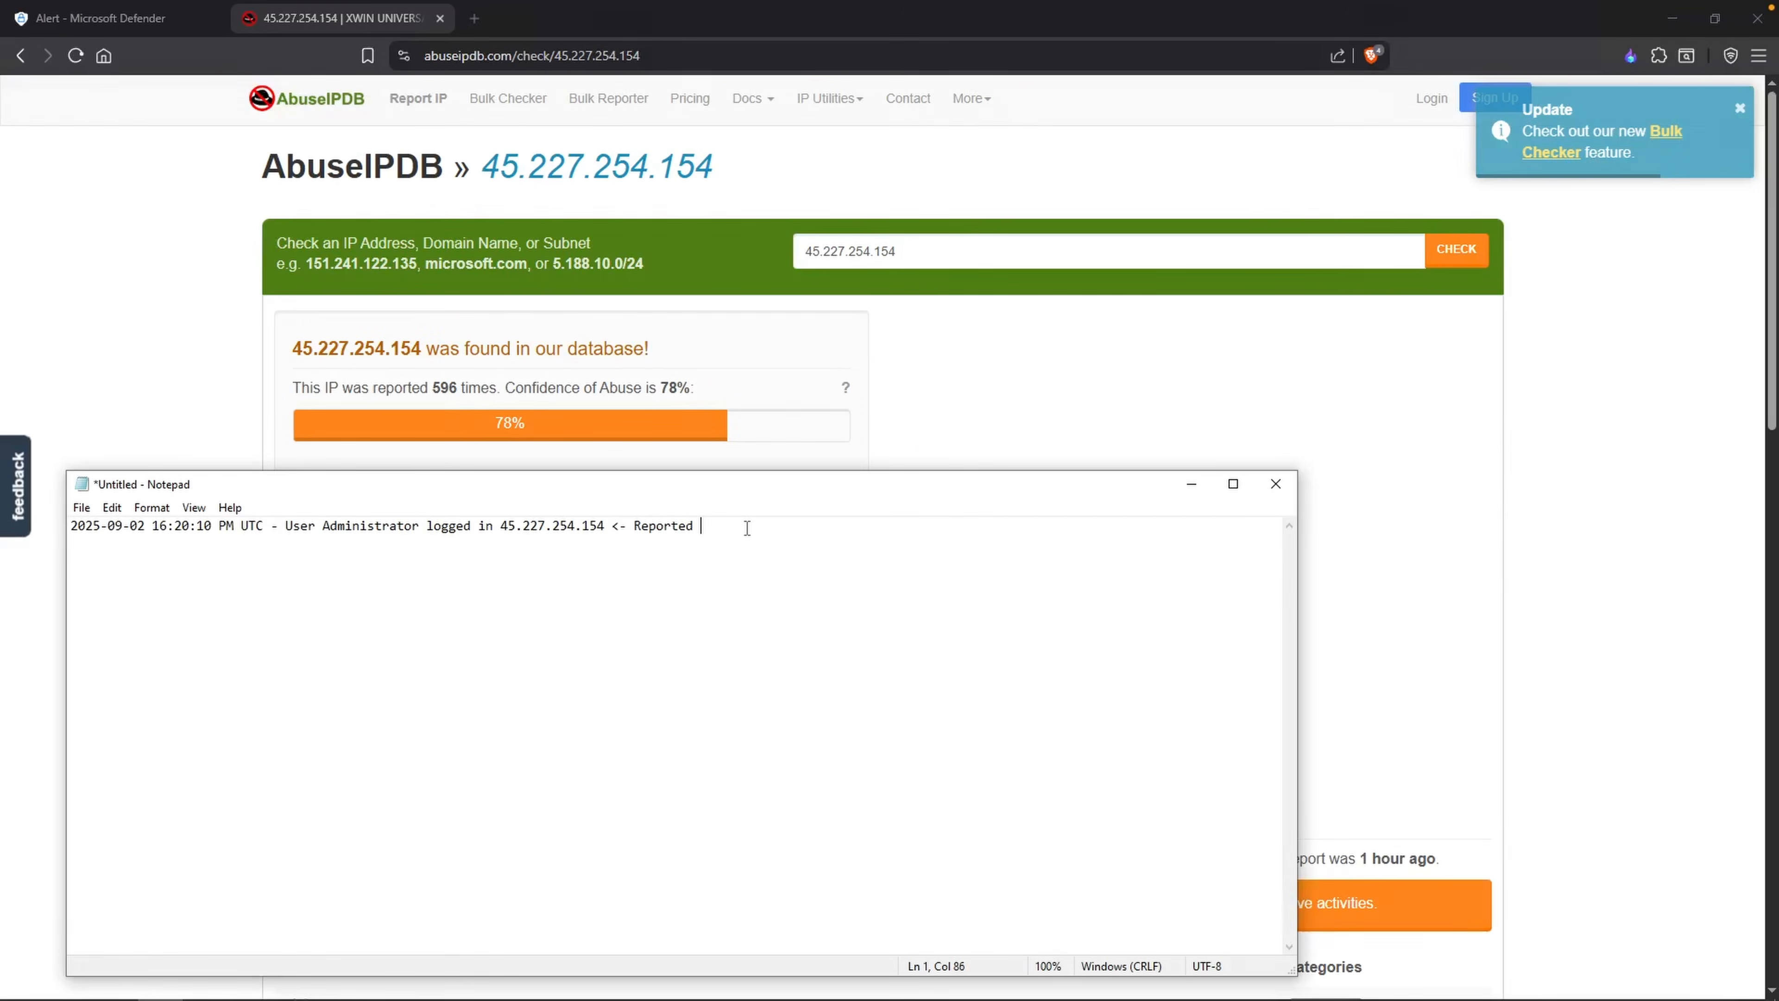
pyautogui.write('596 with confidence')
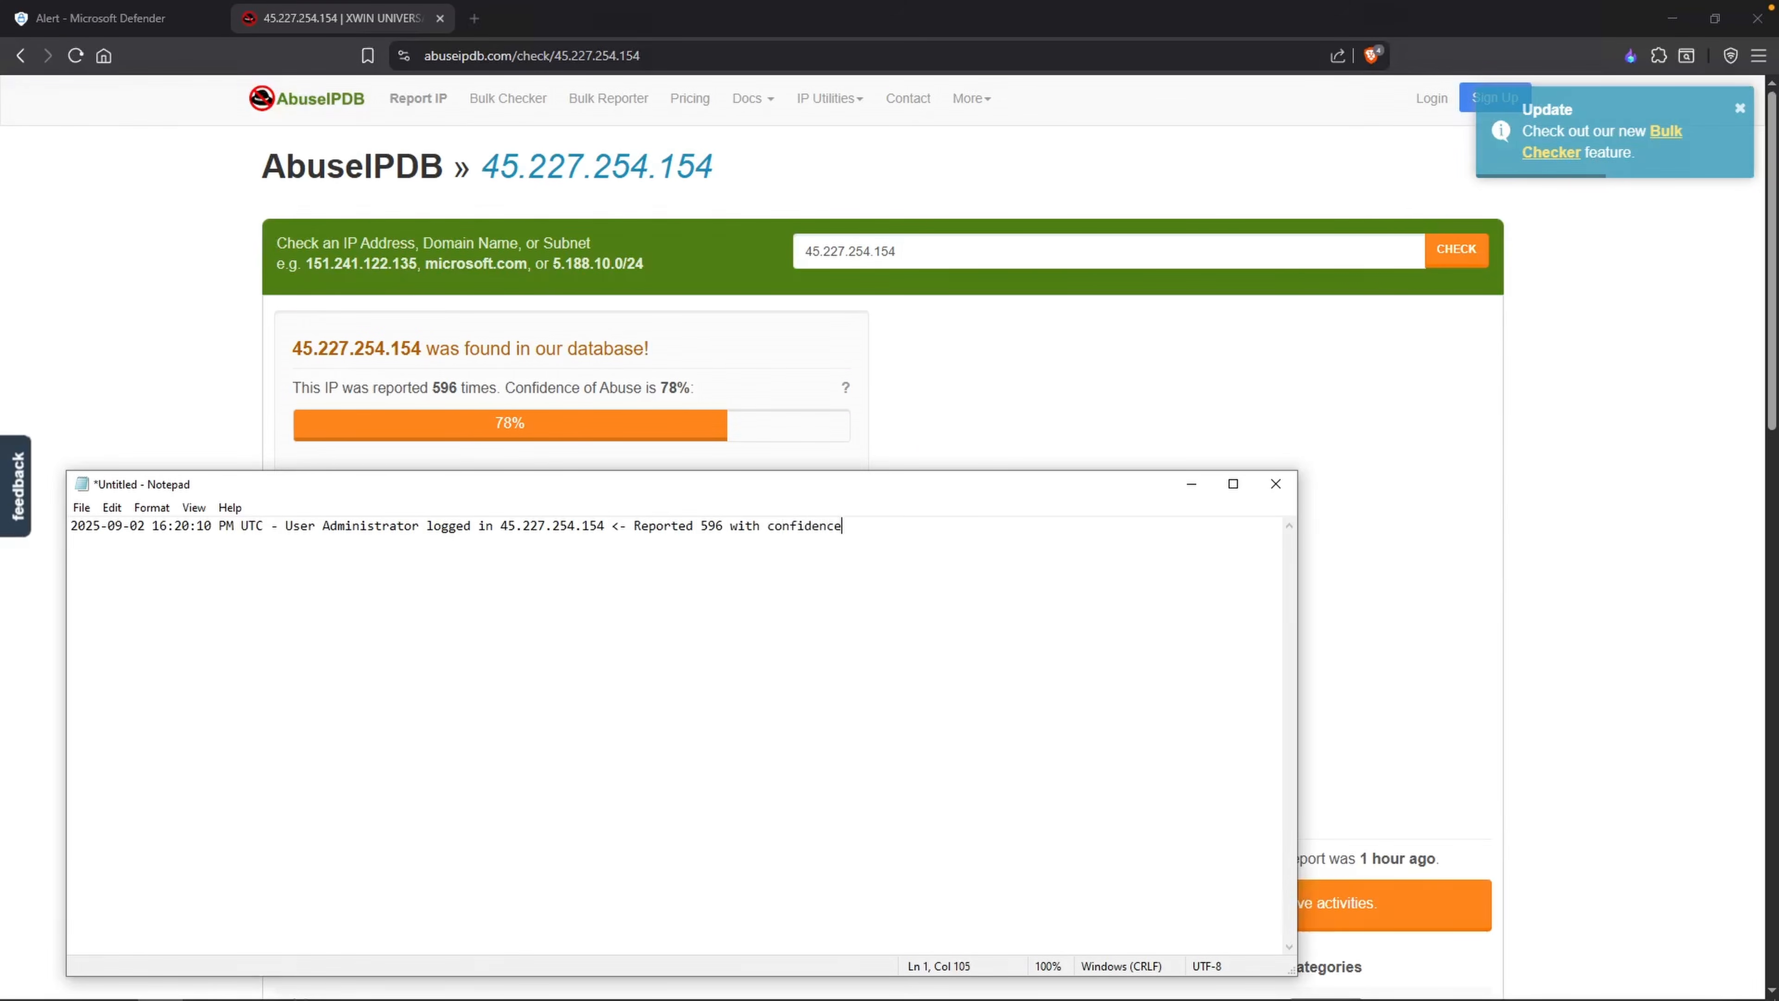
pyautogui.write(' of abuse 78%')
pyautogui.moveTo(732, 484); pyautogui.dragTo(758, 229)
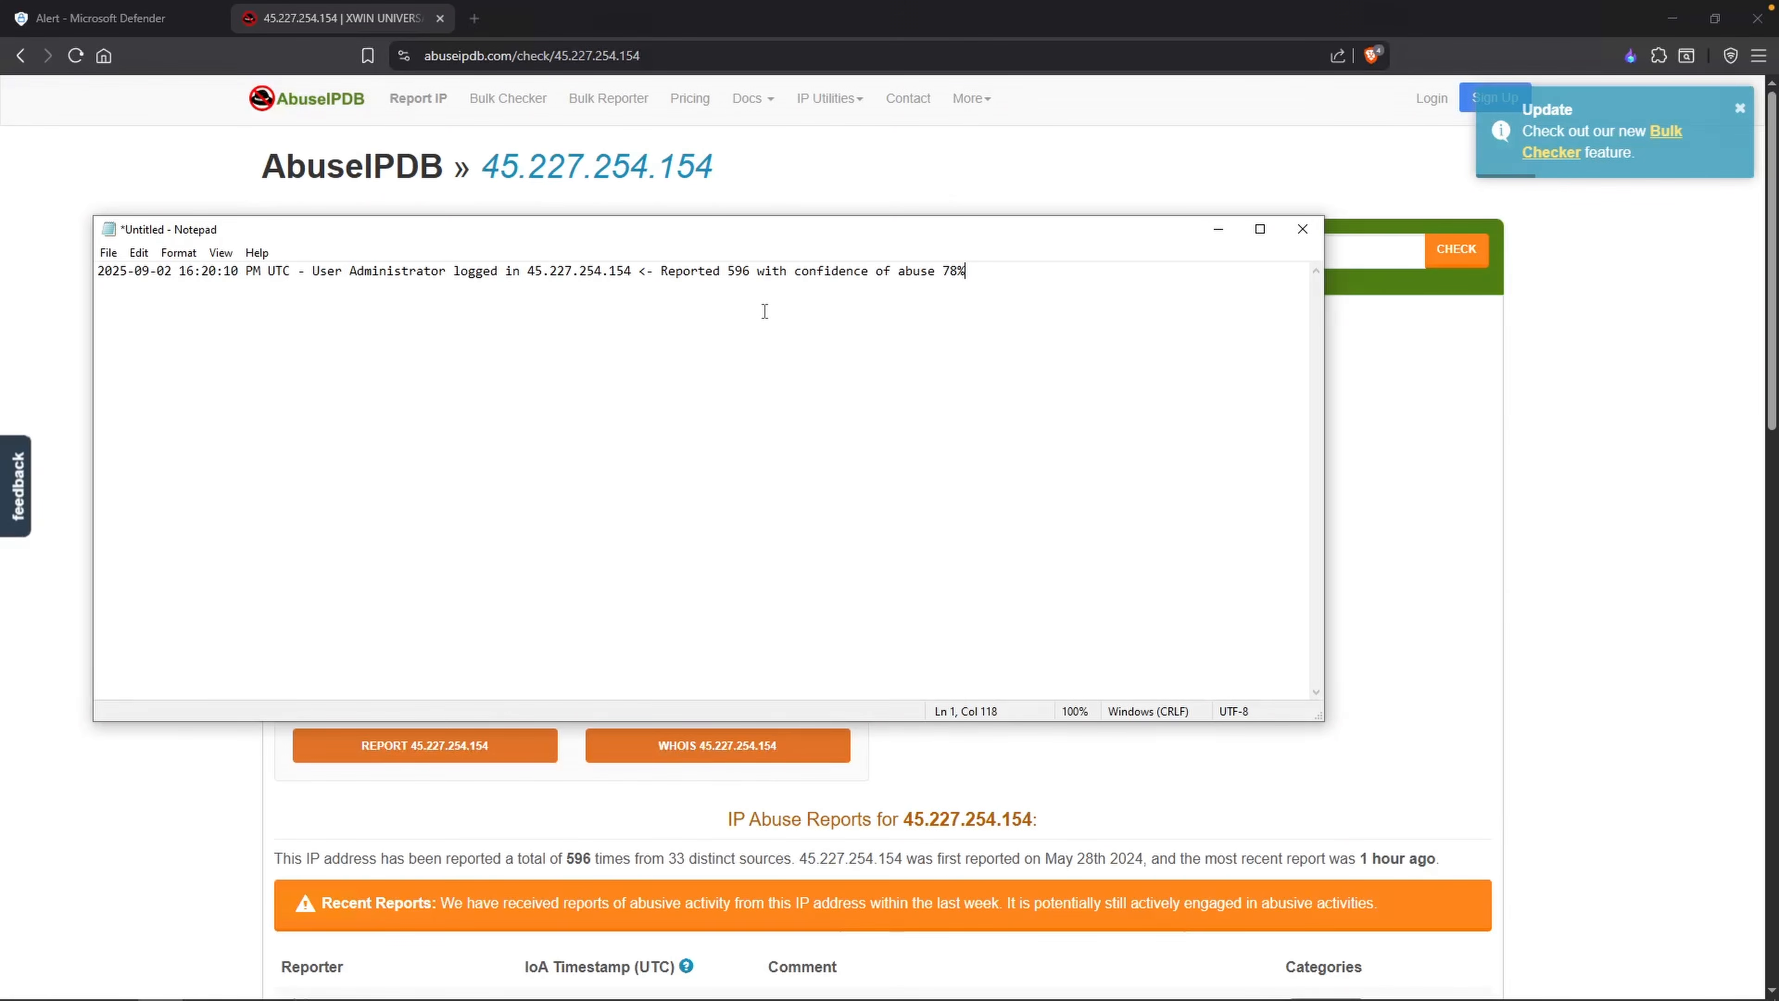
# Step: Select the IP address in the note, return to Microsoft Defender and open Advanced hunting
pyautogui.moveTo(633, 272); pyautogui.dragTo(527, 273)
pyautogui.hotkey('ctrl', 'c')
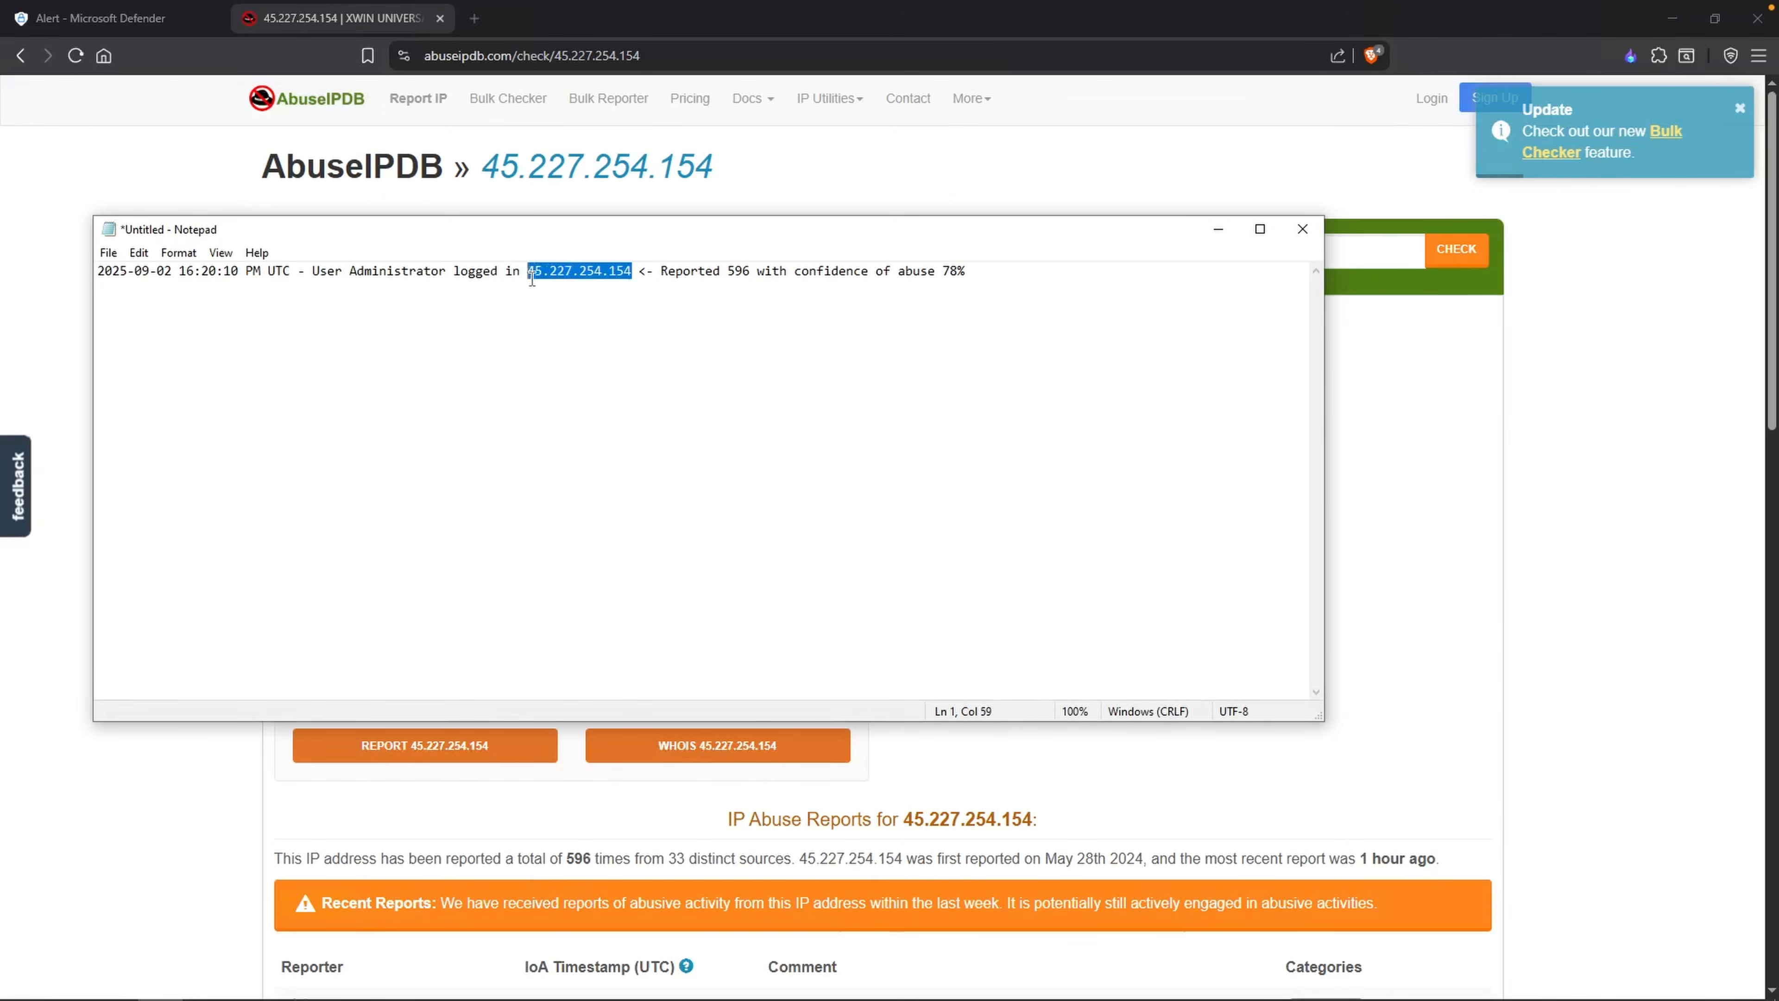
pyautogui.click(140, 19)
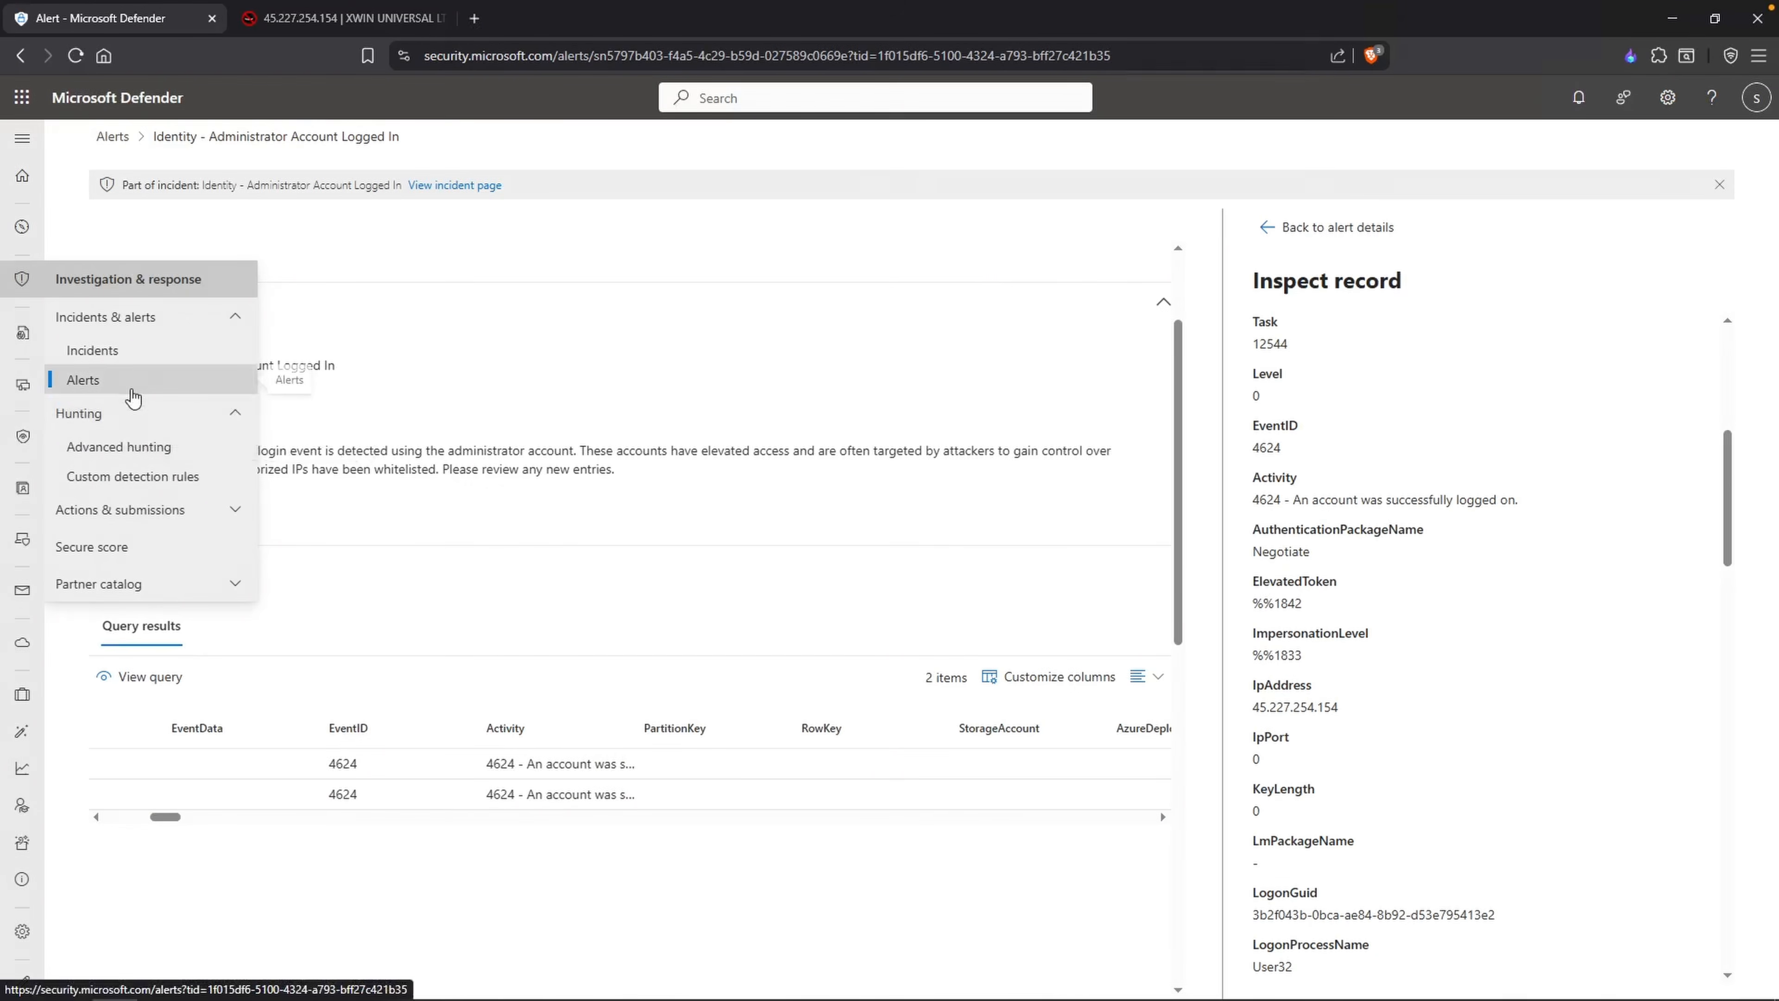
pyautogui.click(181, 449)
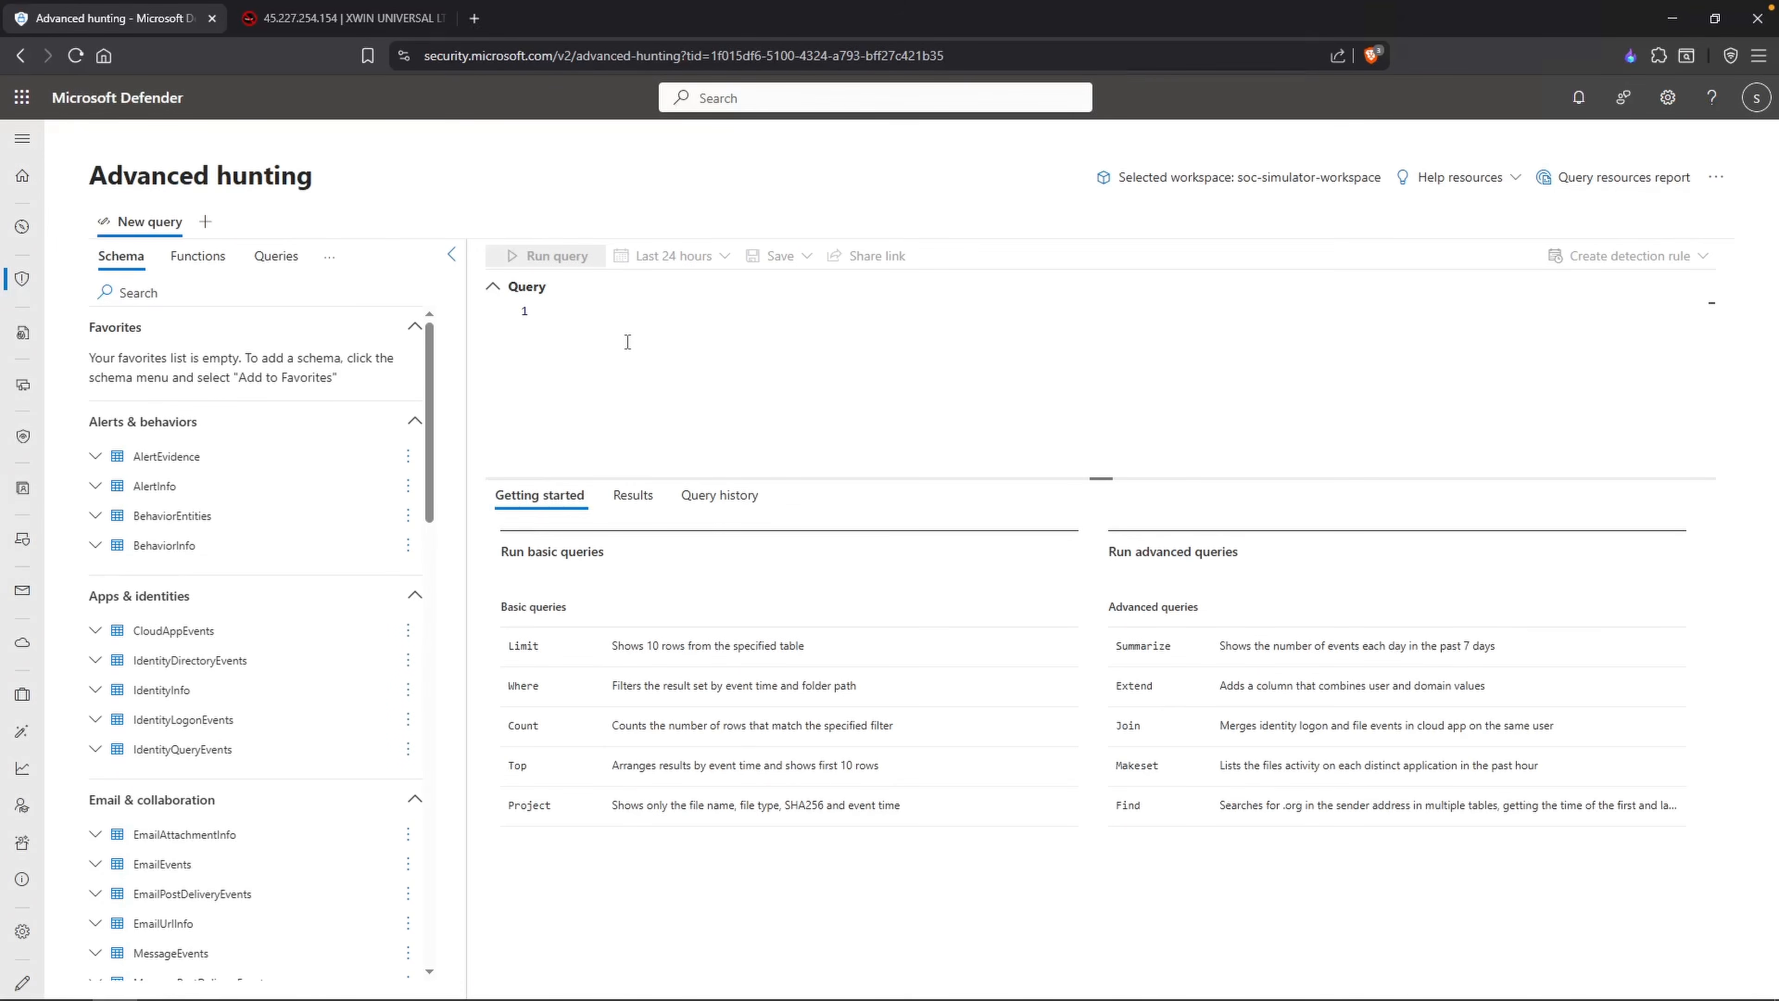
# Step: Write a hunting query on the SecurityEvent table with the filter |where EventID == "4624"
pyautogui.write('Se')
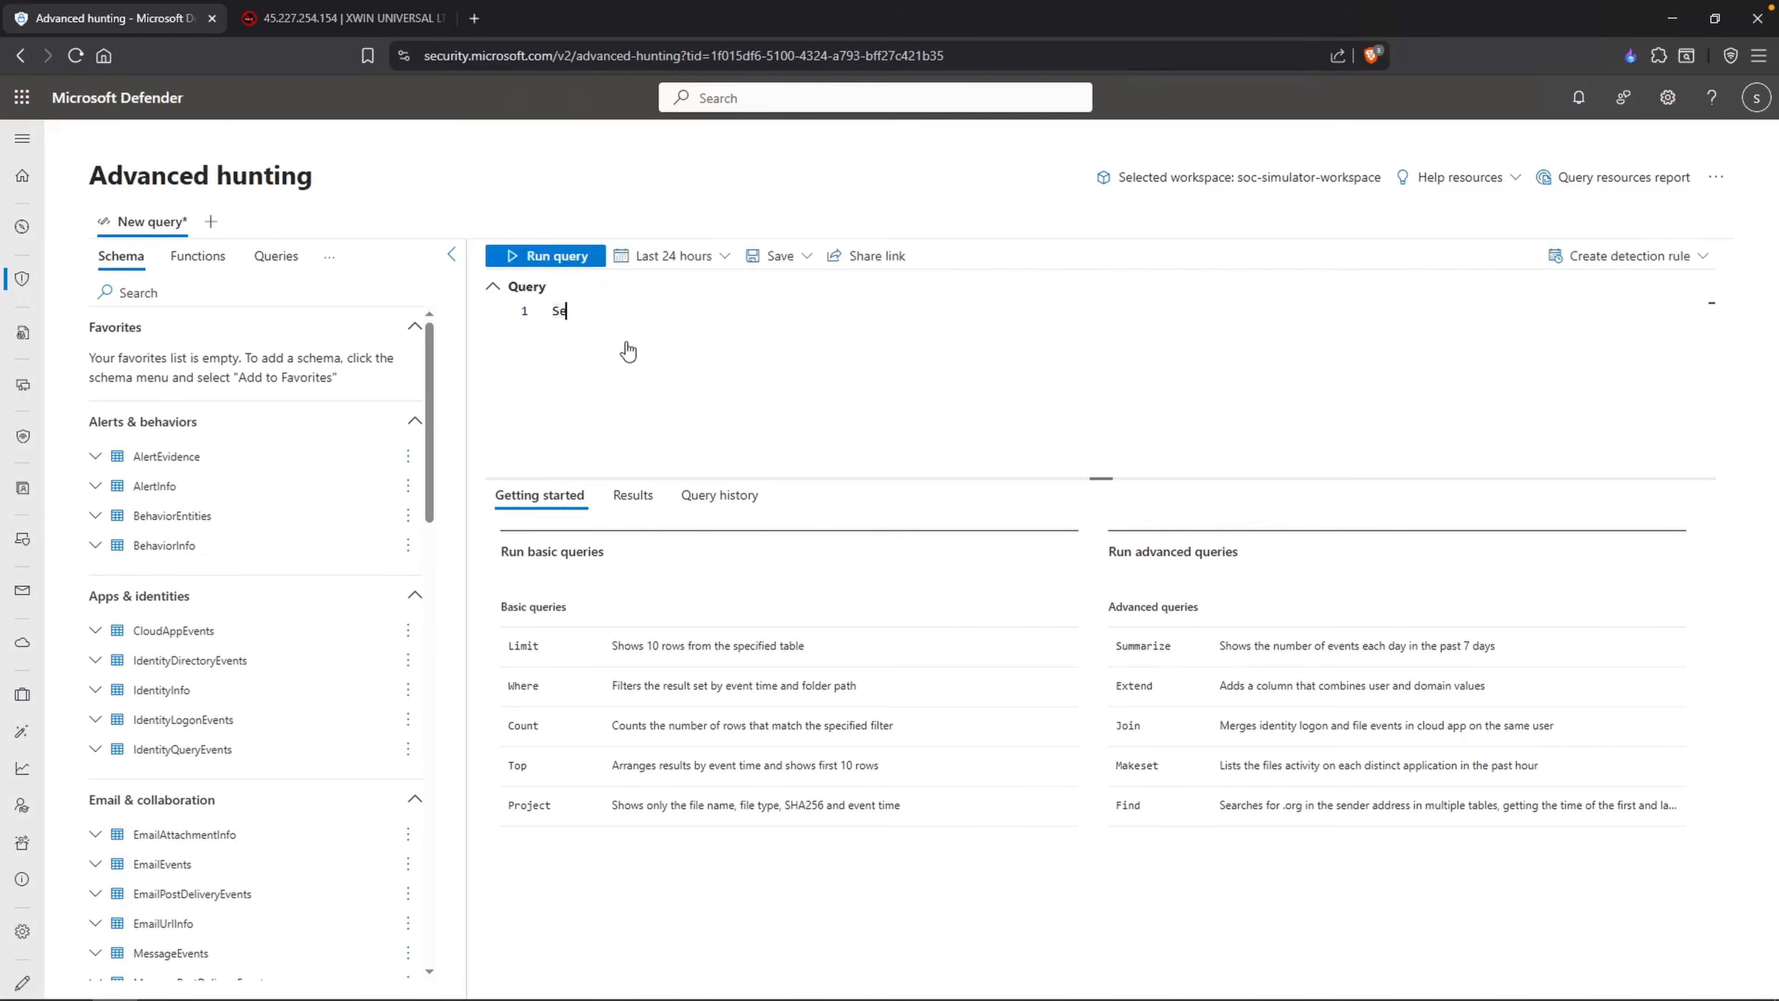
pyautogui.write('curityEvent')
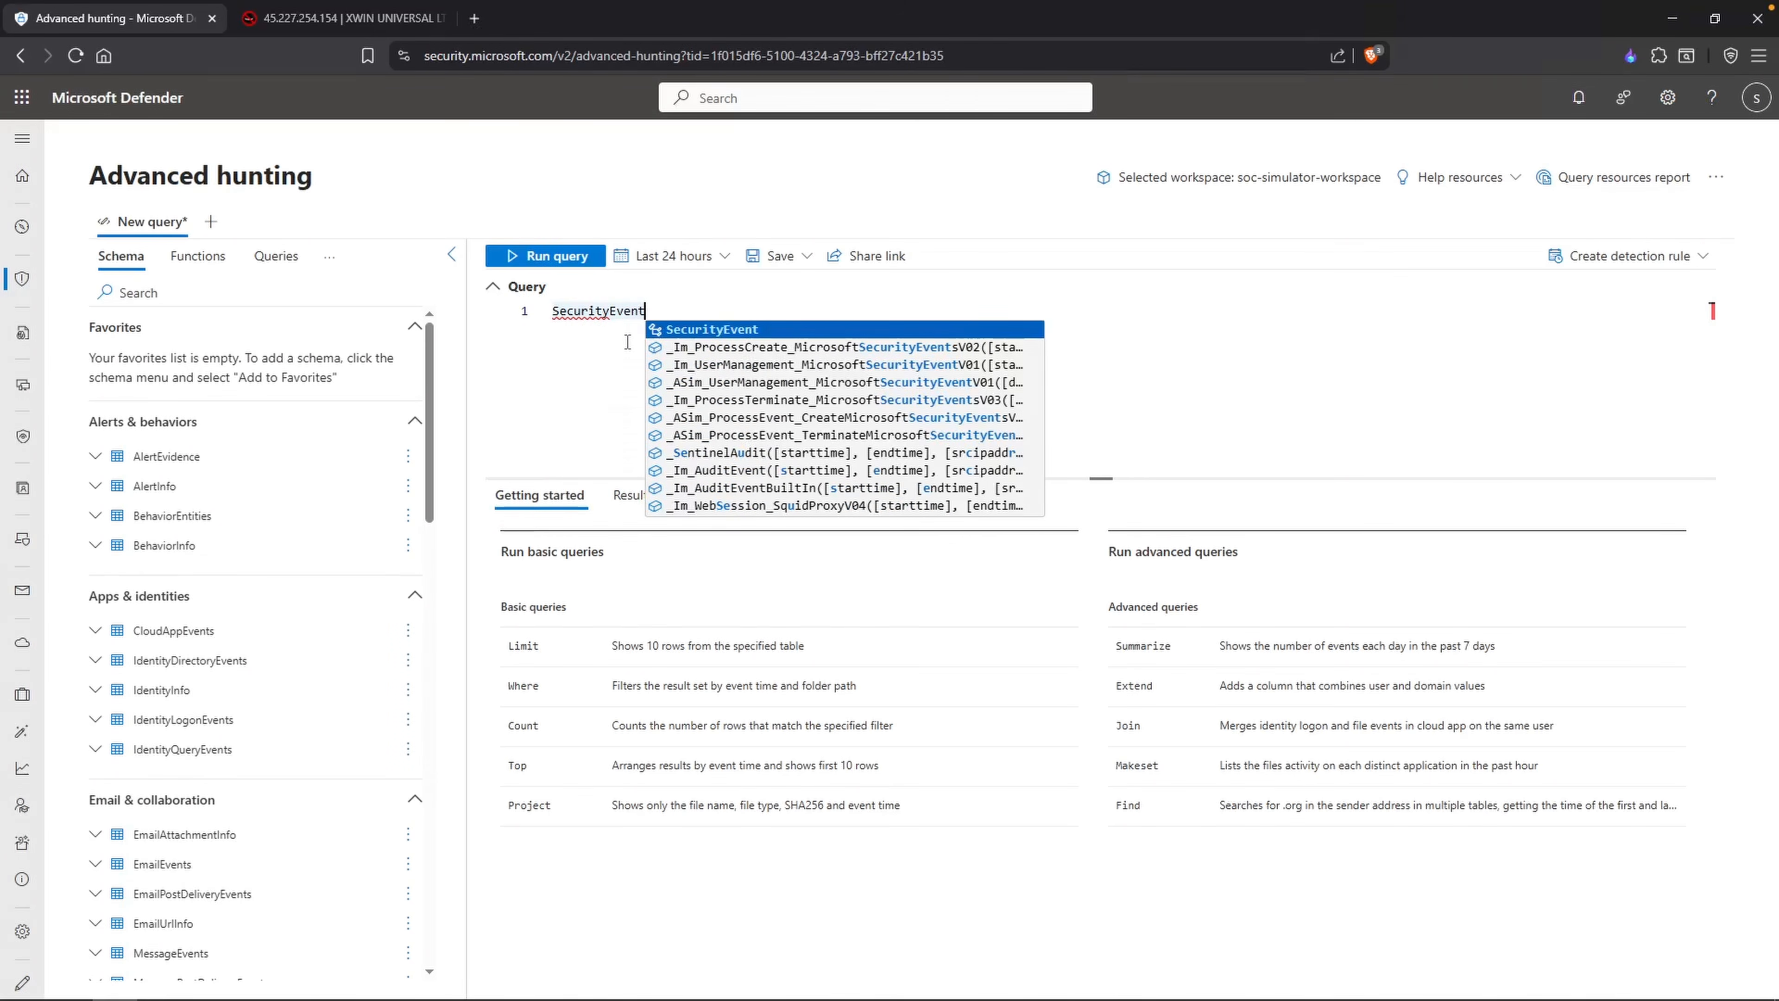
pyautogui.press('Return')
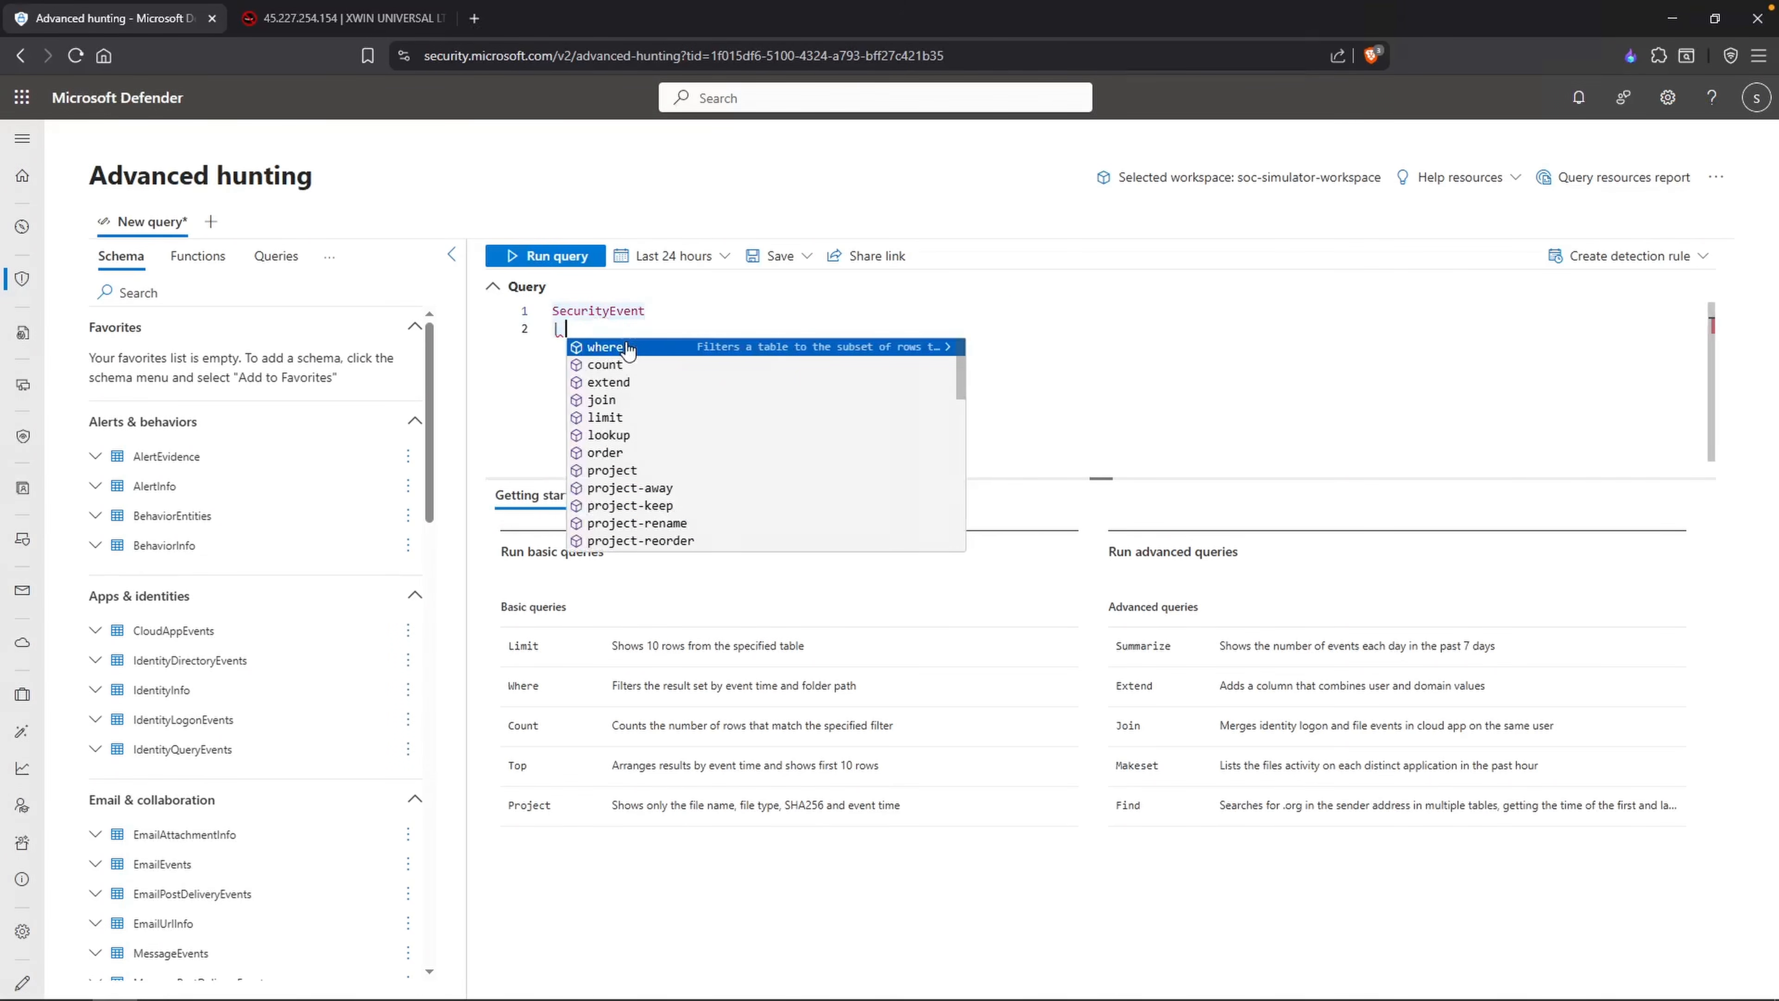
pyautogui.press('BackSpace')
pyautogui.write('whe')
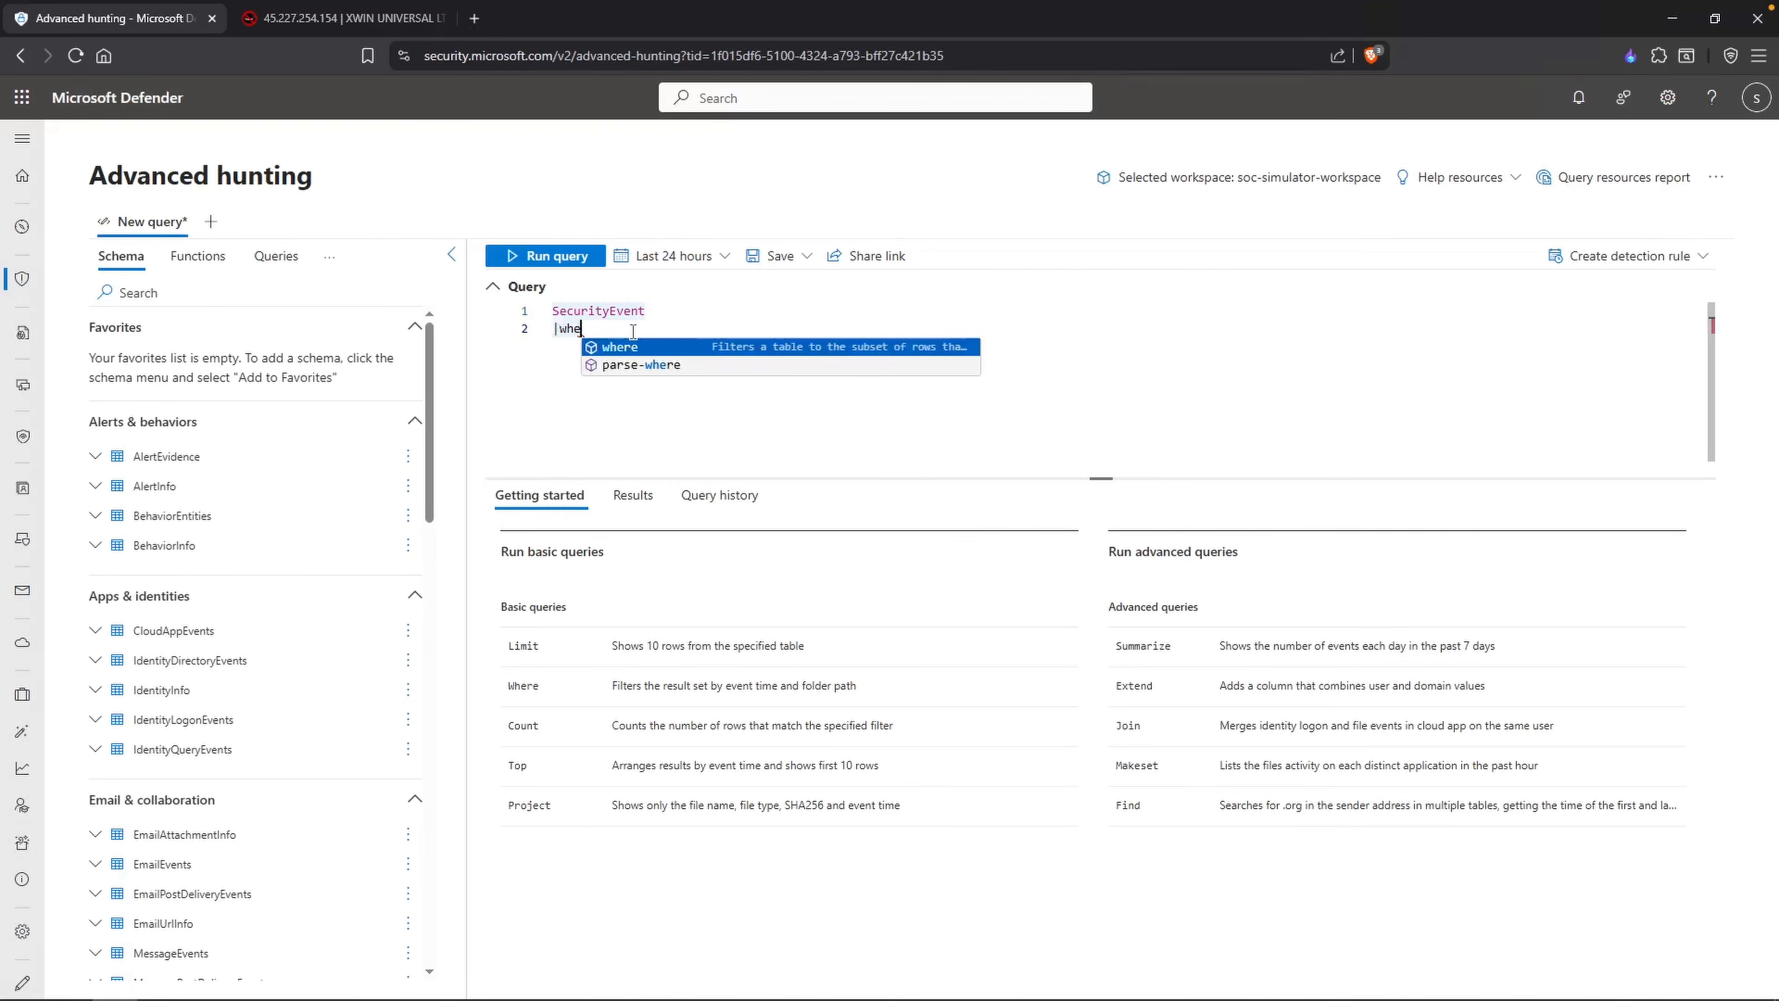
pyautogui.write('re EventID == "4624"')
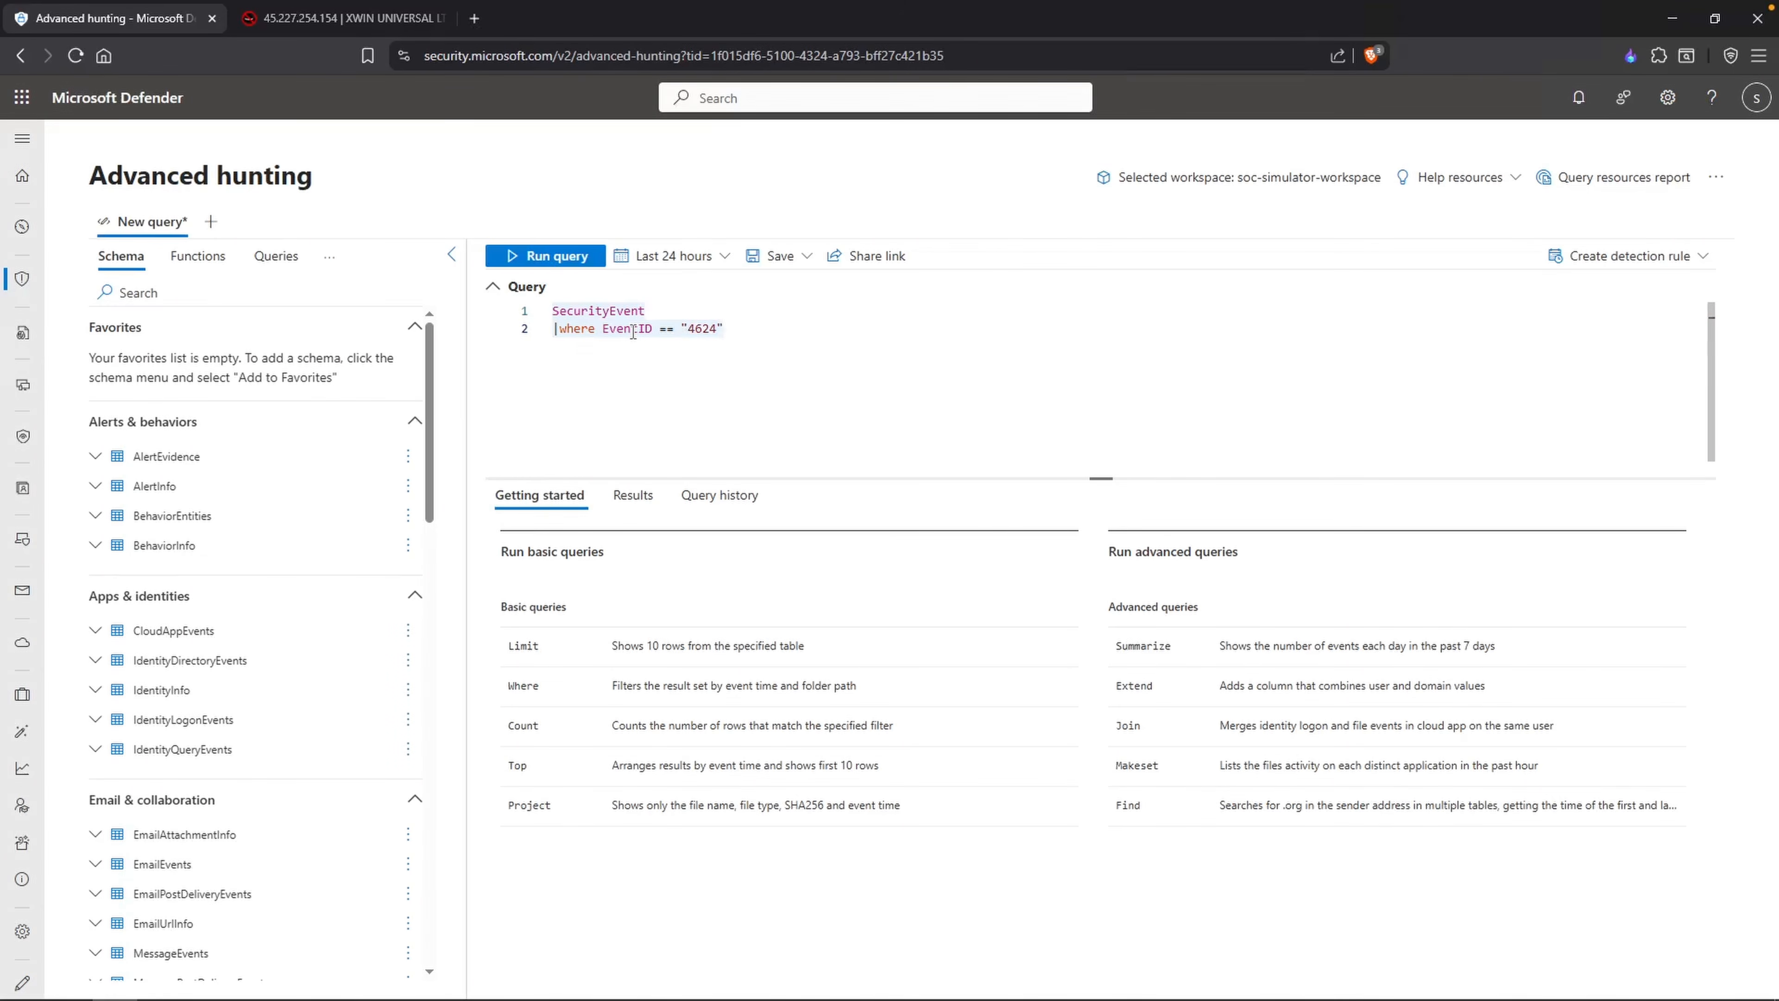
# Step: Run the 4624 query over the last 3 hours and examine the first result's details to find the IpAddress field
pyautogui.click(675, 259)
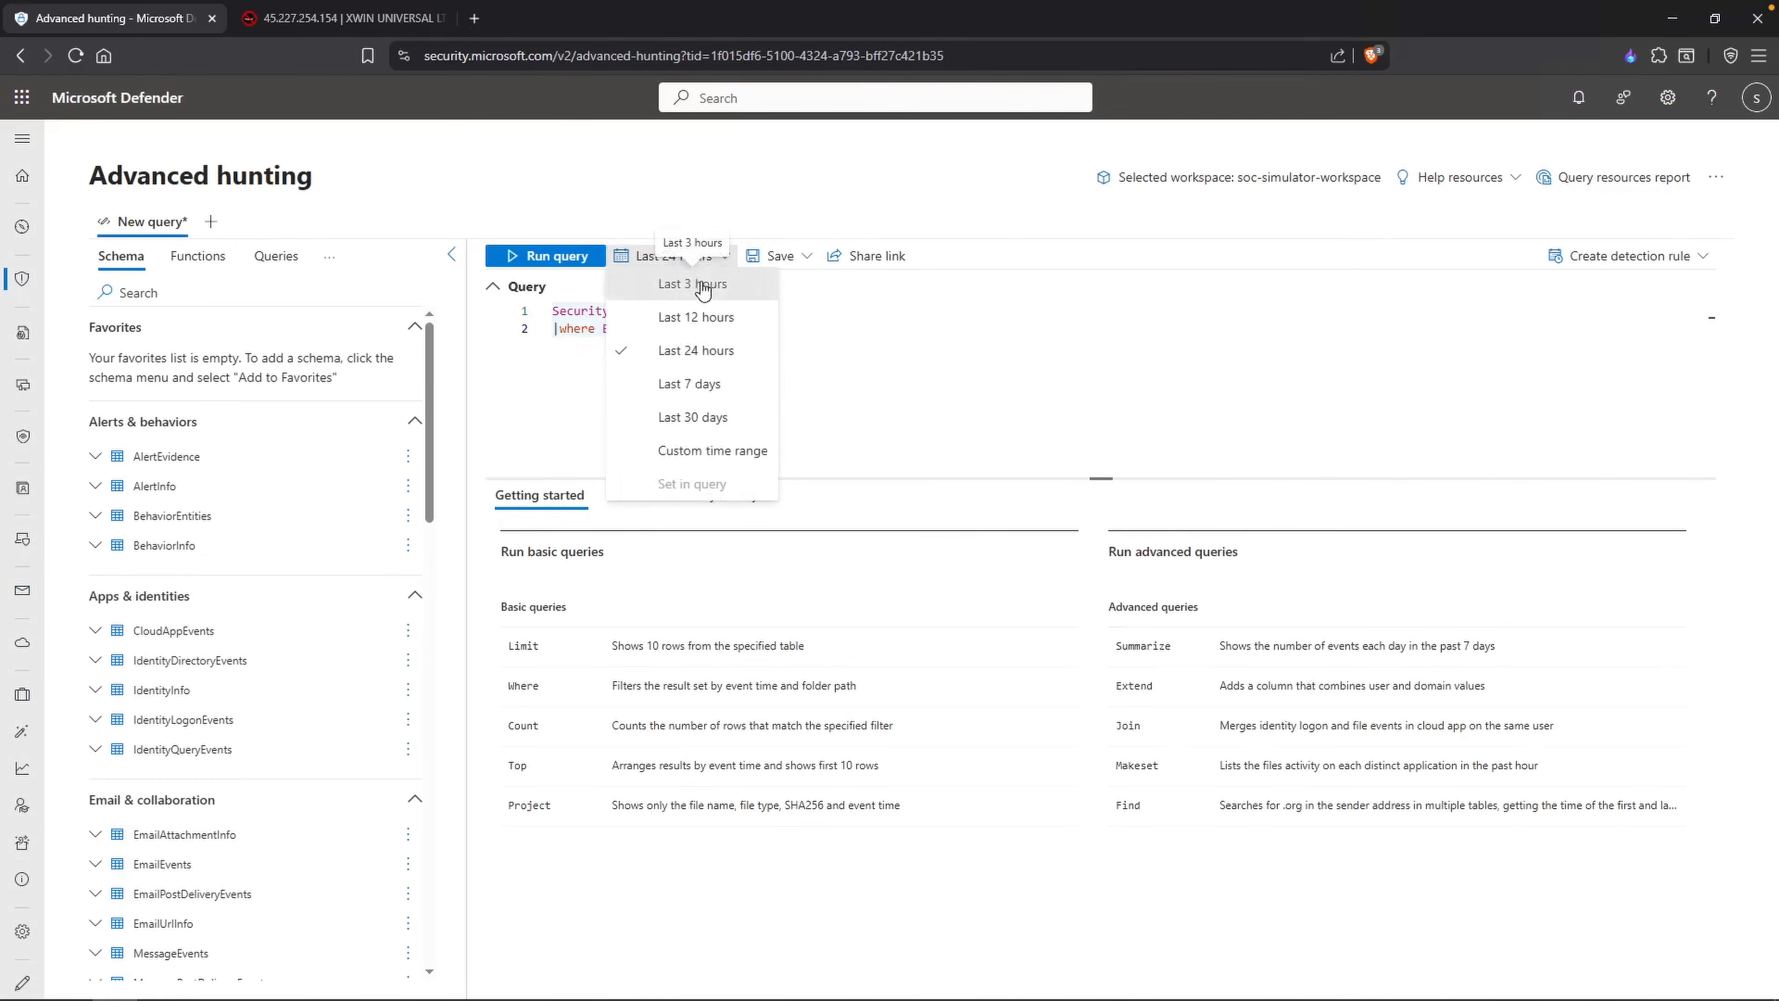
pyautogui.click(702, 285)
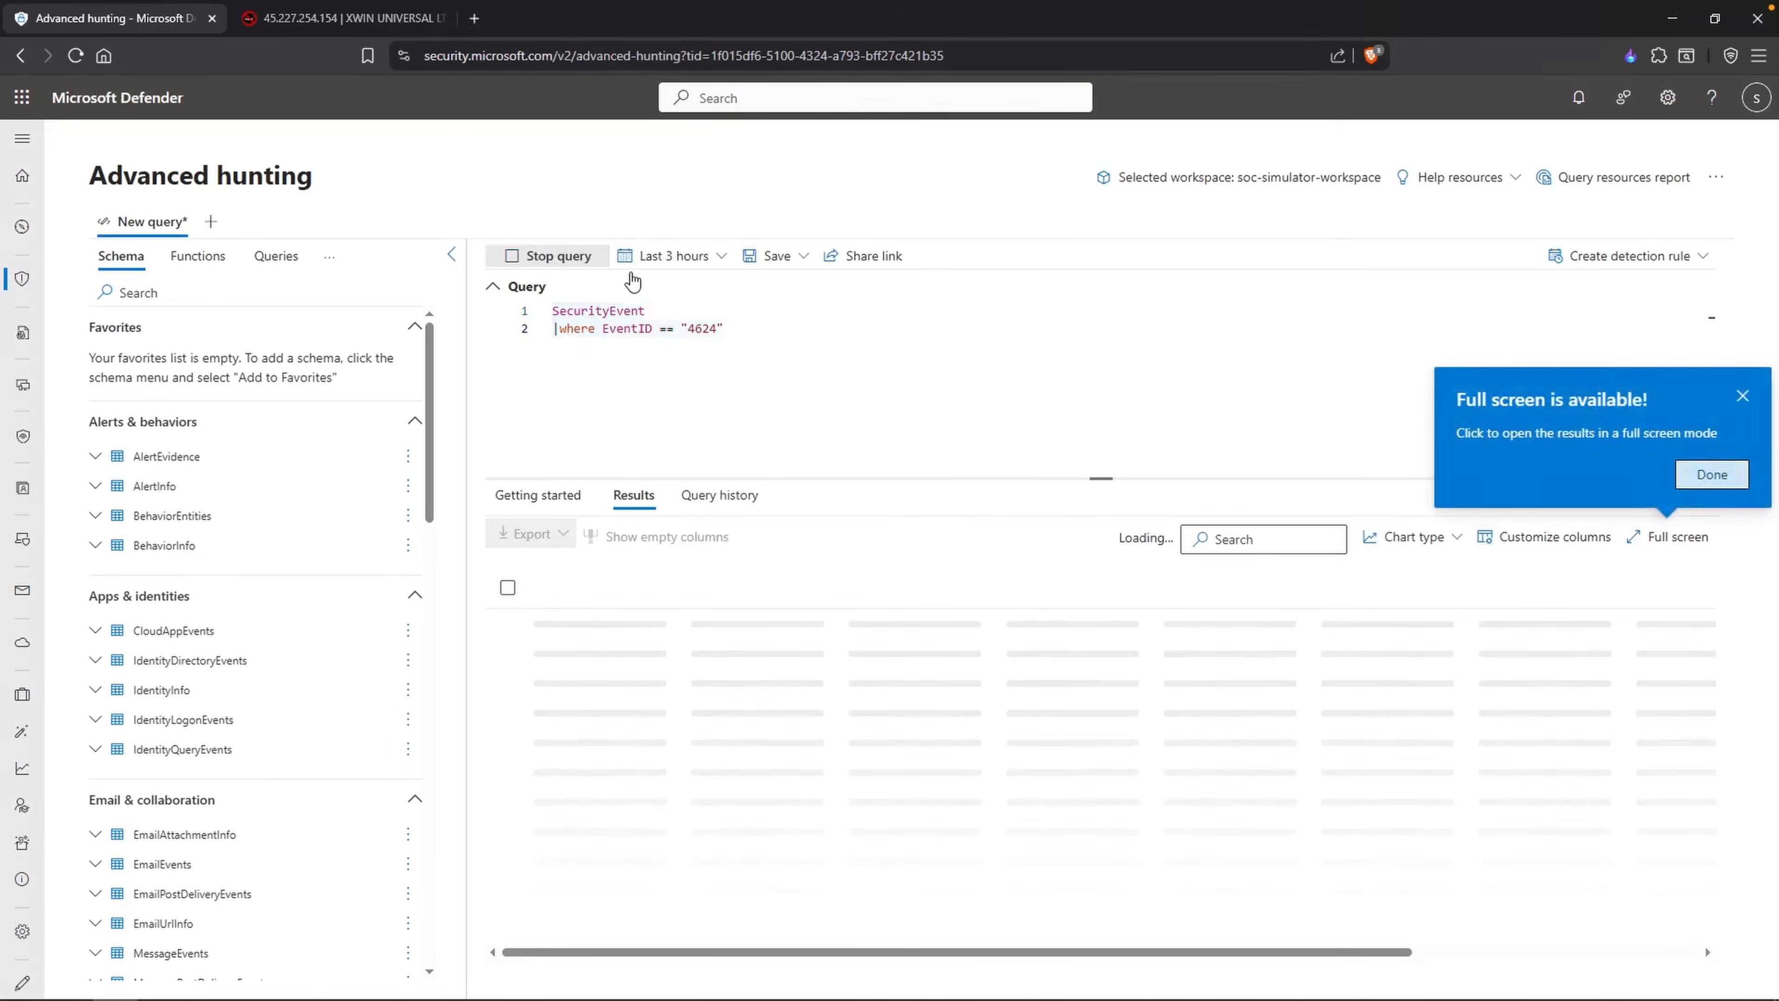
pyautogui.scroll(-3, 781, 789)
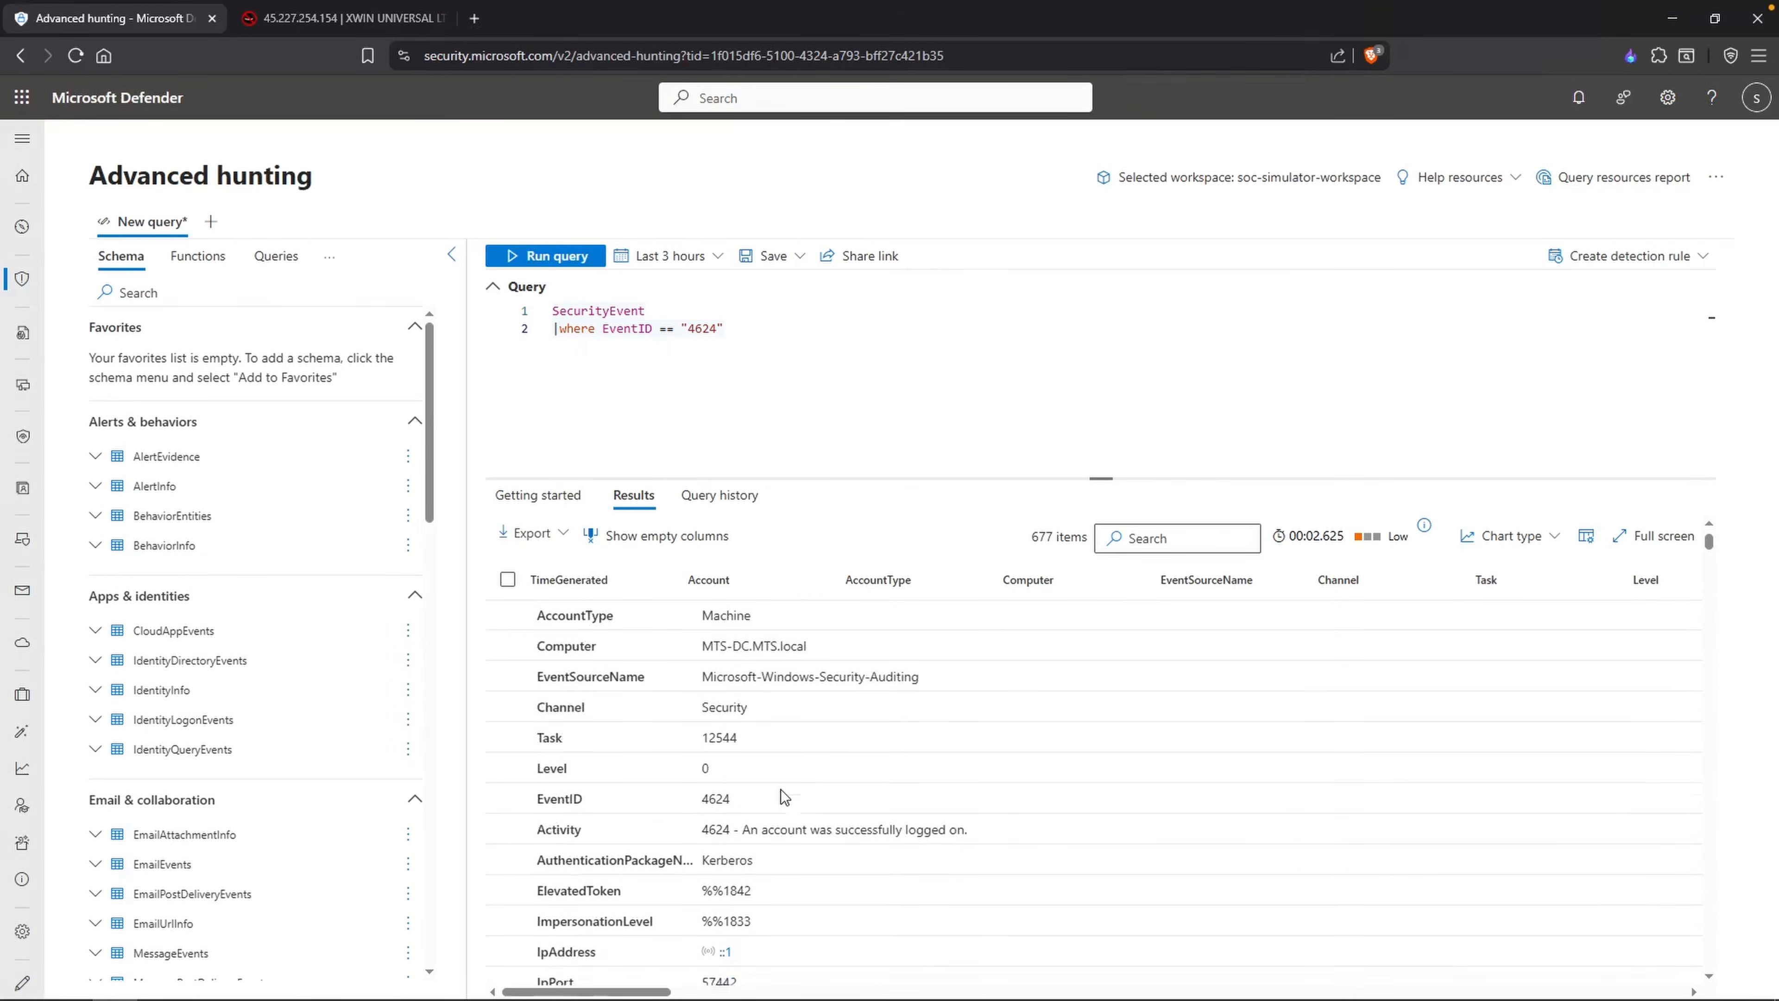
pyautogui.scroll(-2, 783, 795)
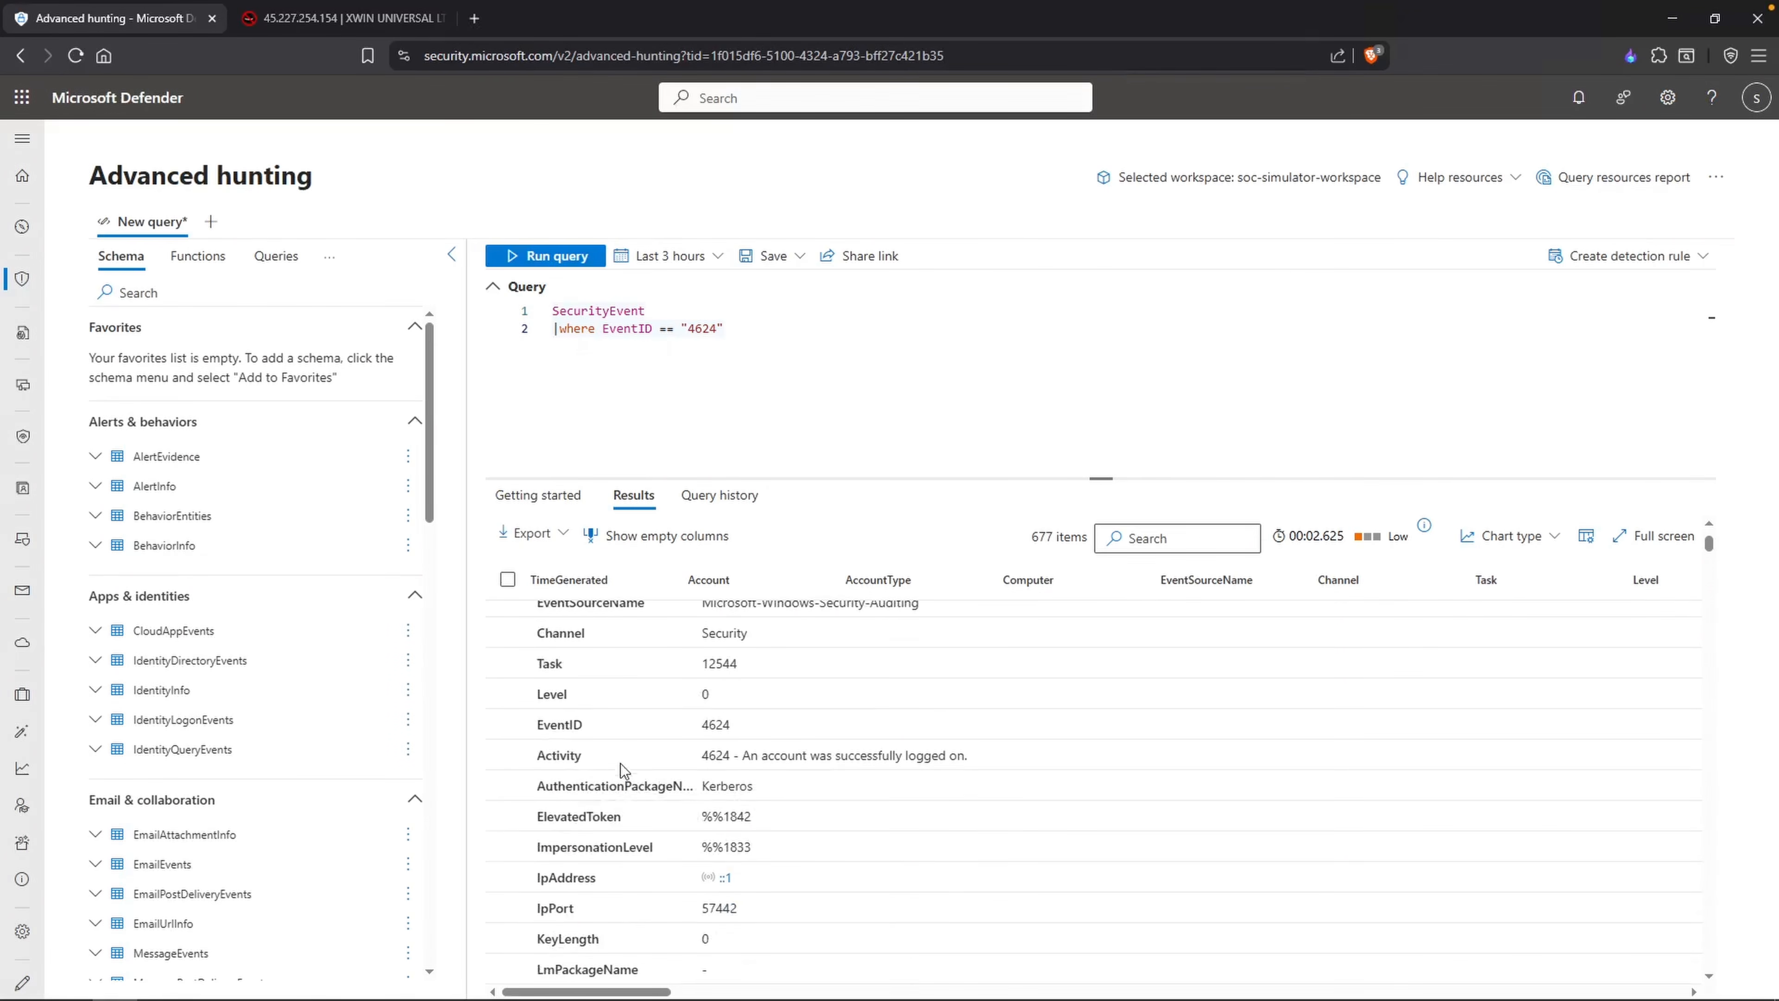
pyautogui.moveTo(597, 877); pyautogui.dragTo(538, 877)
# Step: Add the filter |where IpAddress == "45.227.254.154" below the EventID filter and run the query
pyautogui.click(777, 332)
pyautogui.press('Return')
pyautogui.write('|where Ip')
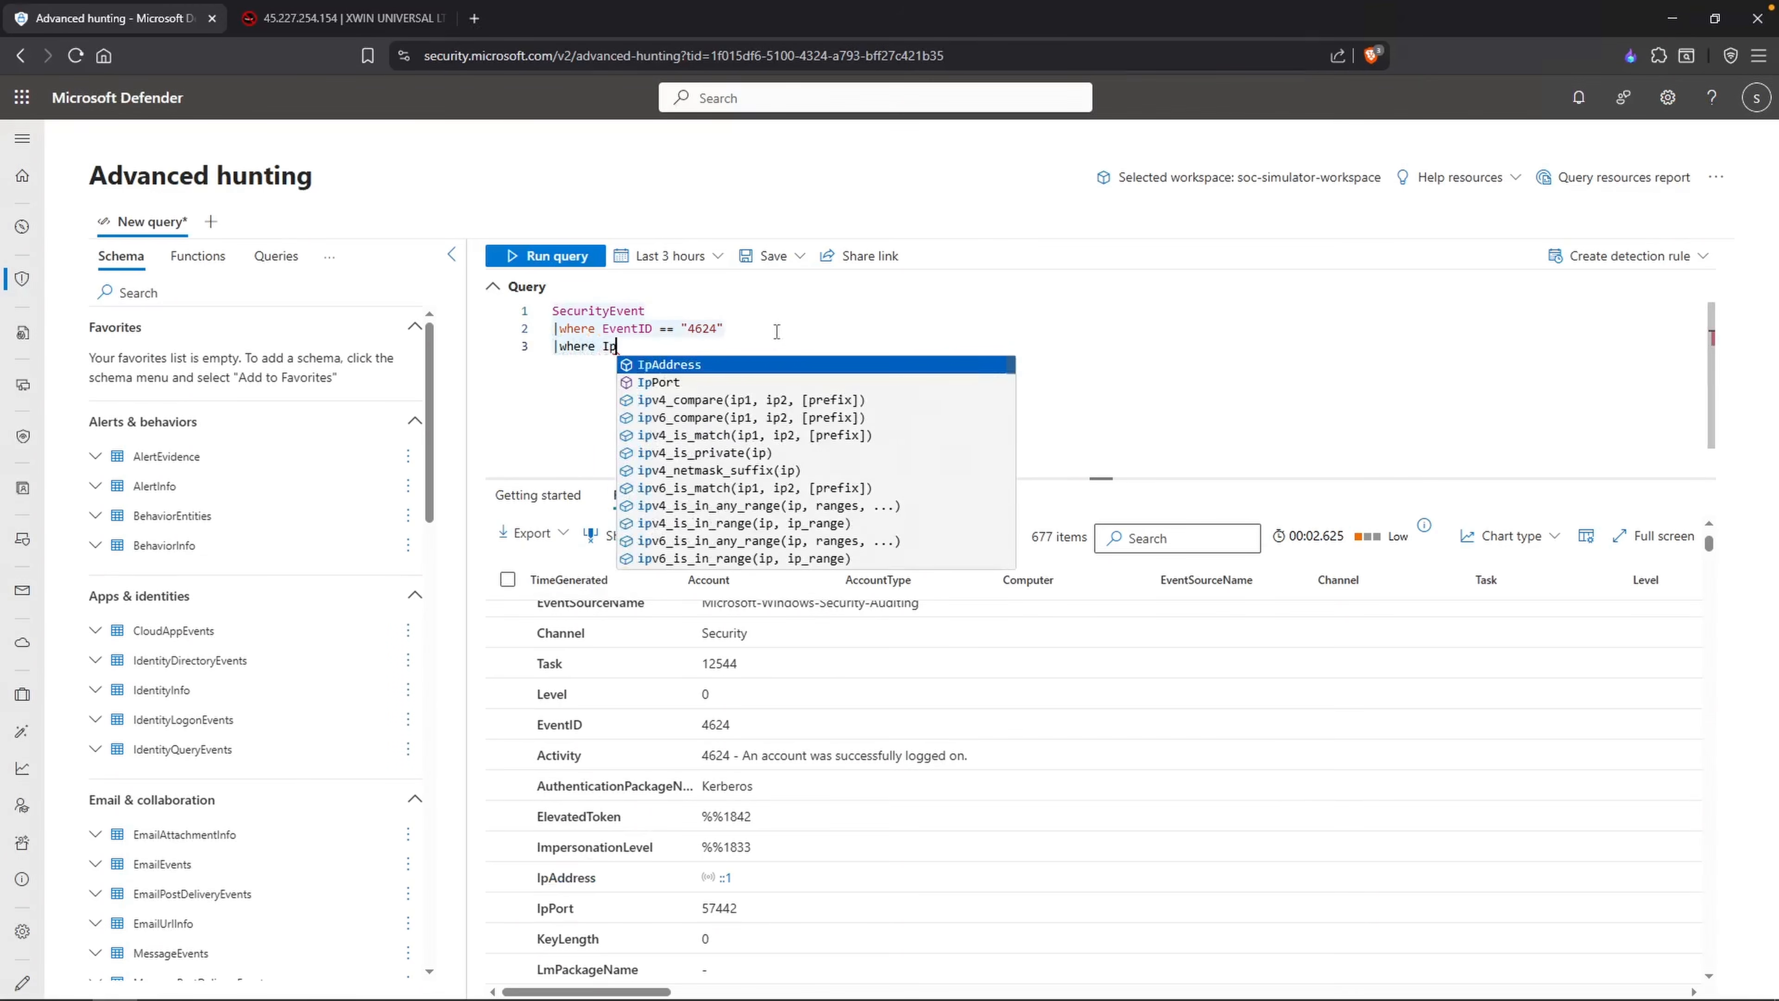
pyautogui.write('Address == "')
pyautogui.hotkey('ctrl', 'v')
pyautogui.write('"')
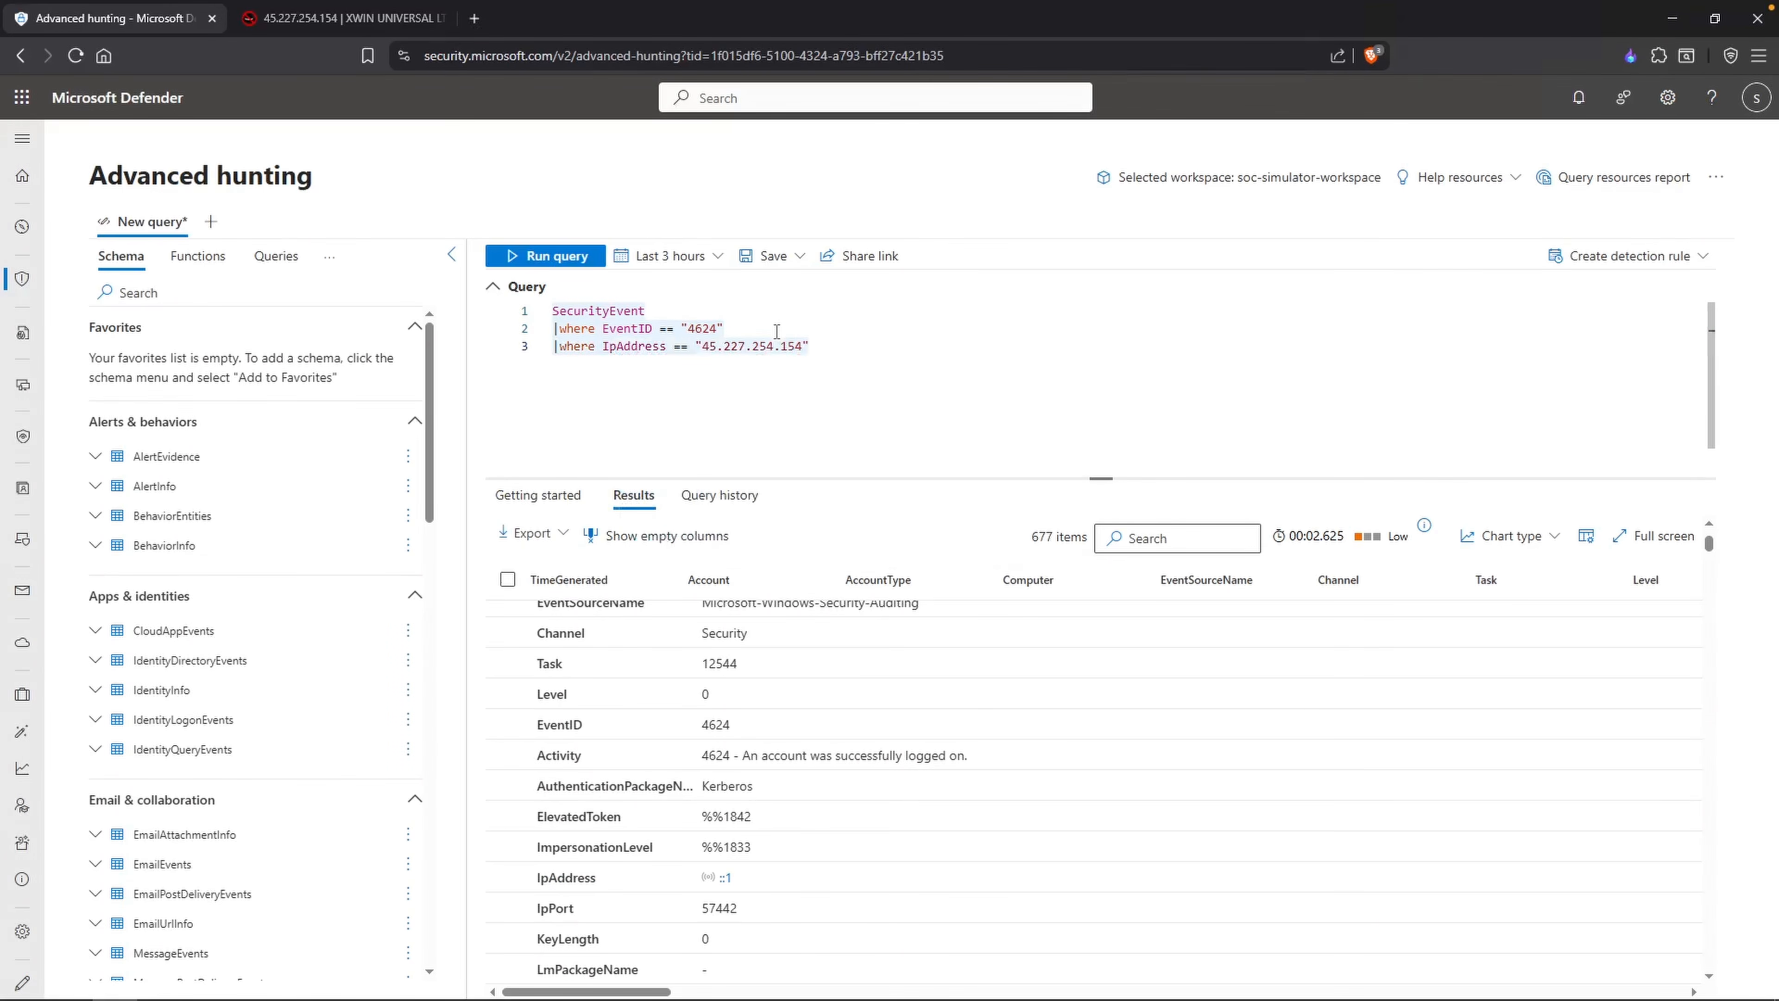
pyautogui.hotkey('shift', 'Return')
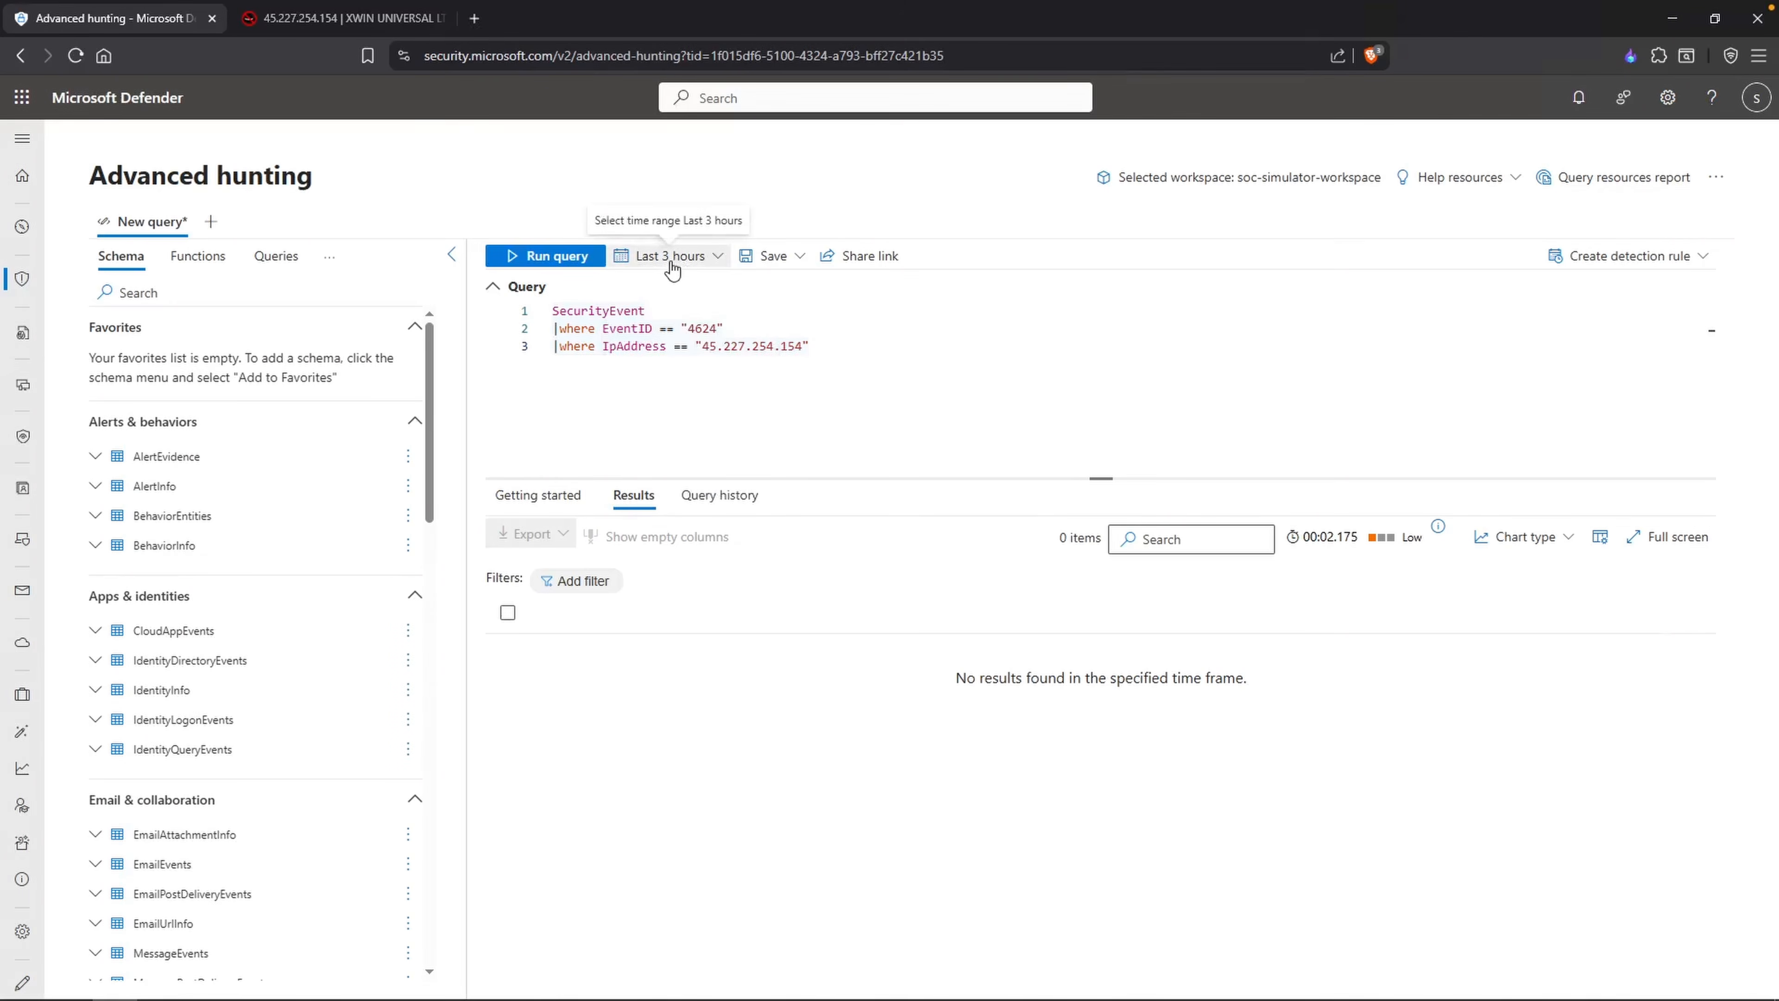
# Step: Check the logon timestamp at the start of the Notepad note, then return to the Defender query
pyautogui.hotkey('alt', 'Tab')
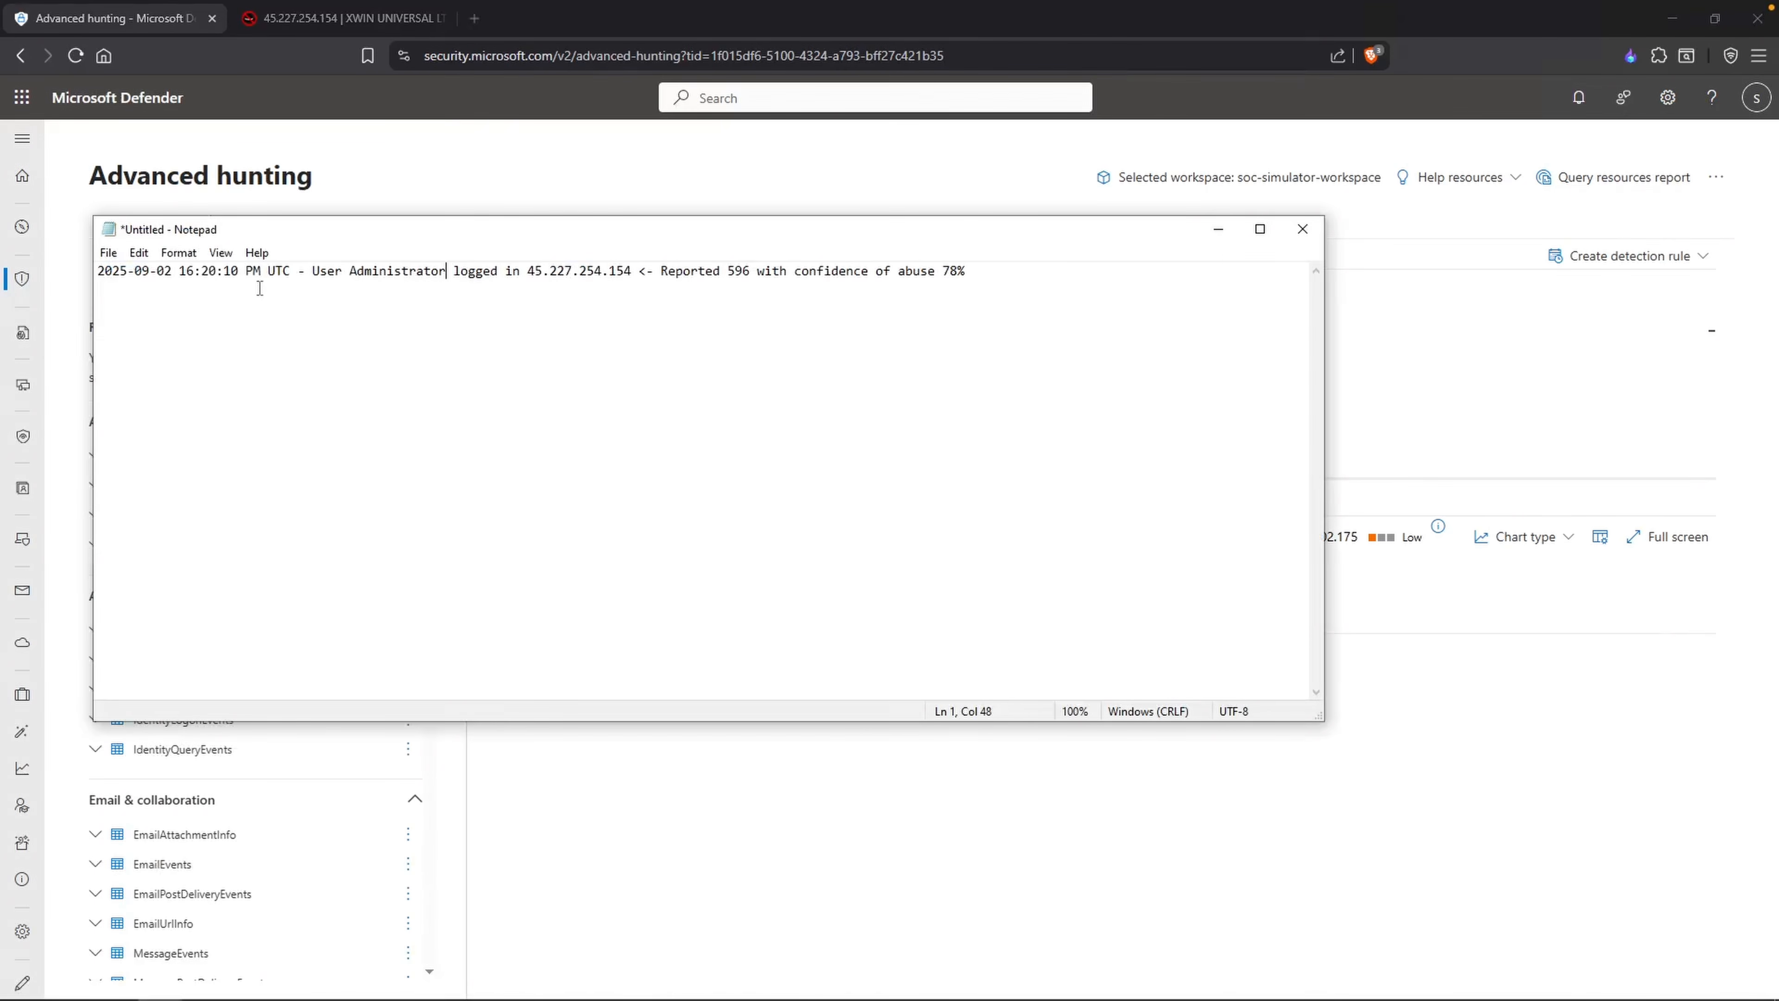
pyautogui.moveTo(241, 271); pyautogui.dragTo(98, 271)
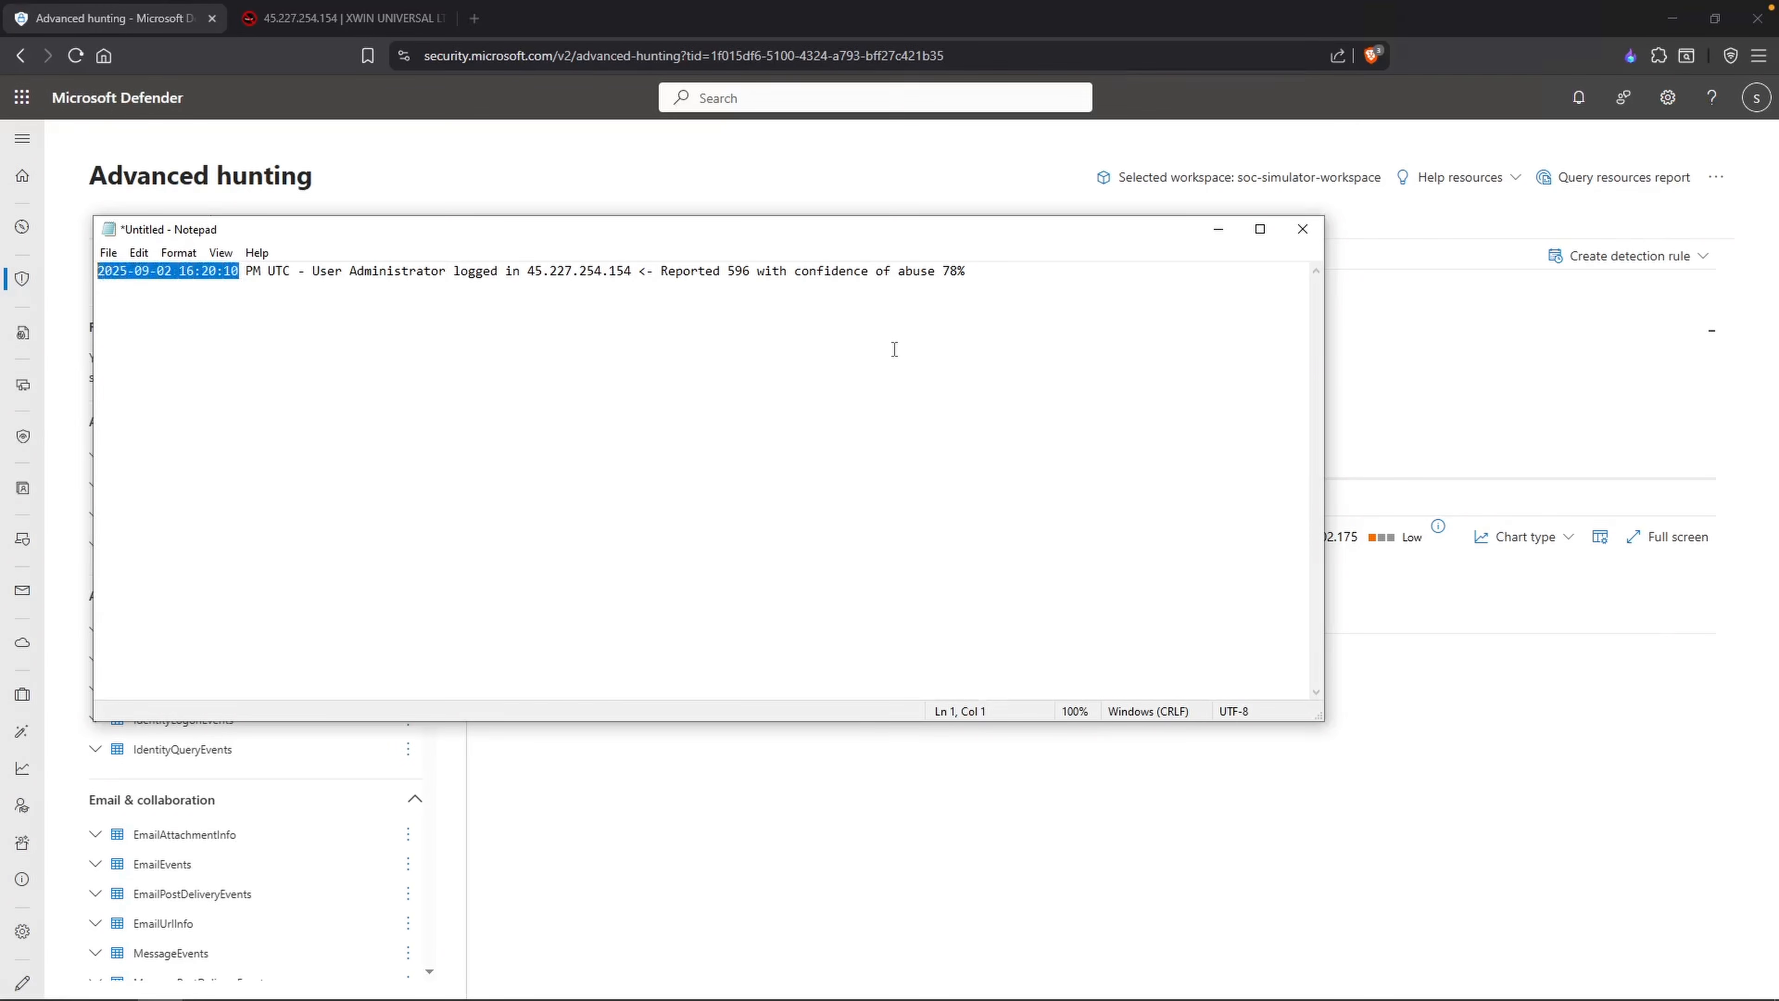
pyautogui.click(1353, 357)
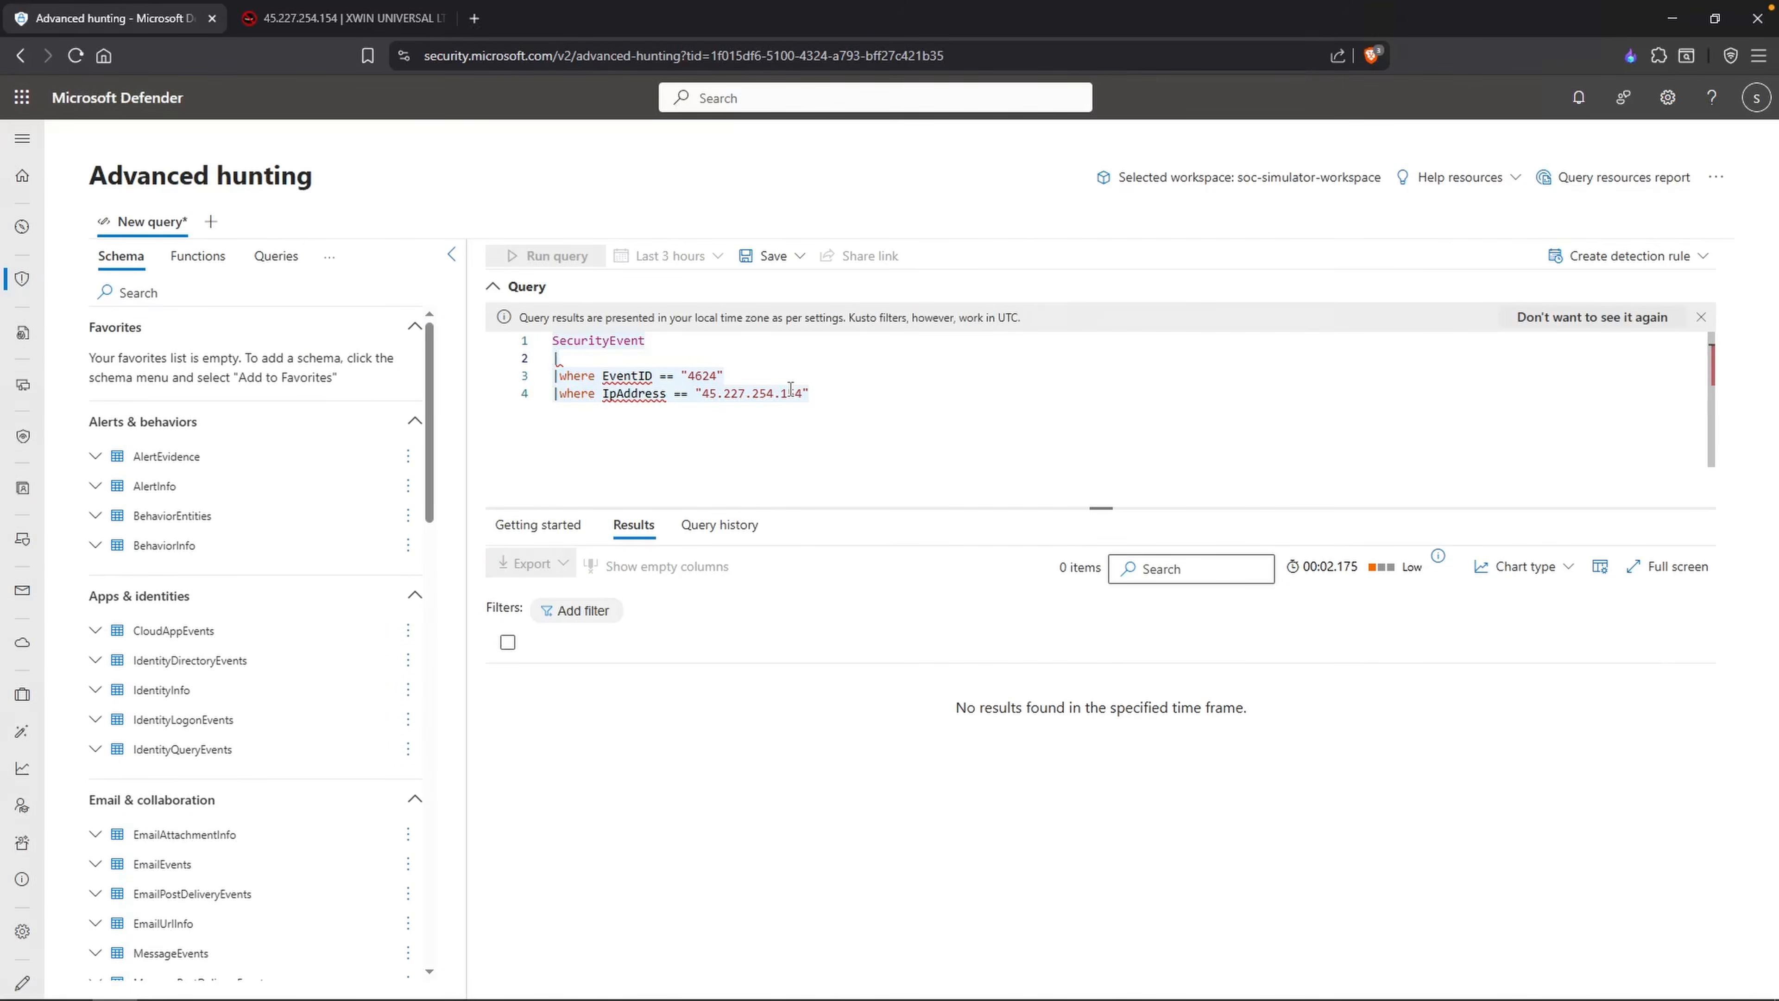
pyautogui.write('|where Time')
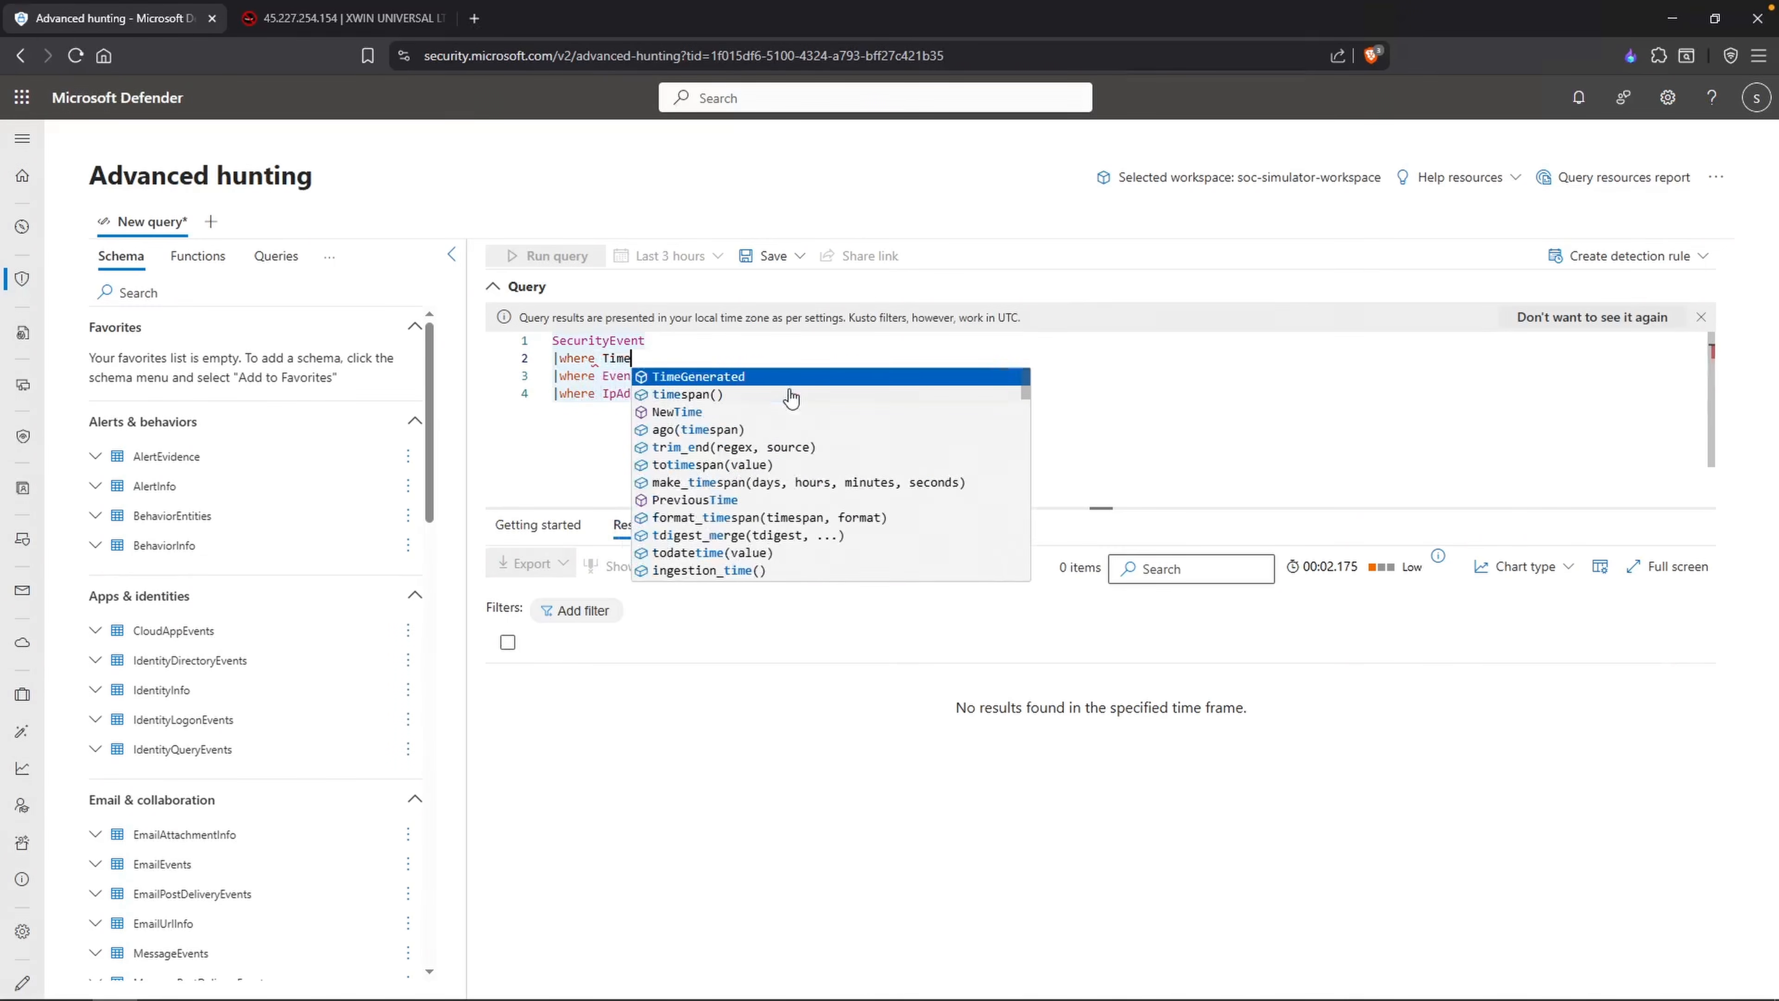
pyautogui.press('Tab')
pyautogui.write('between')
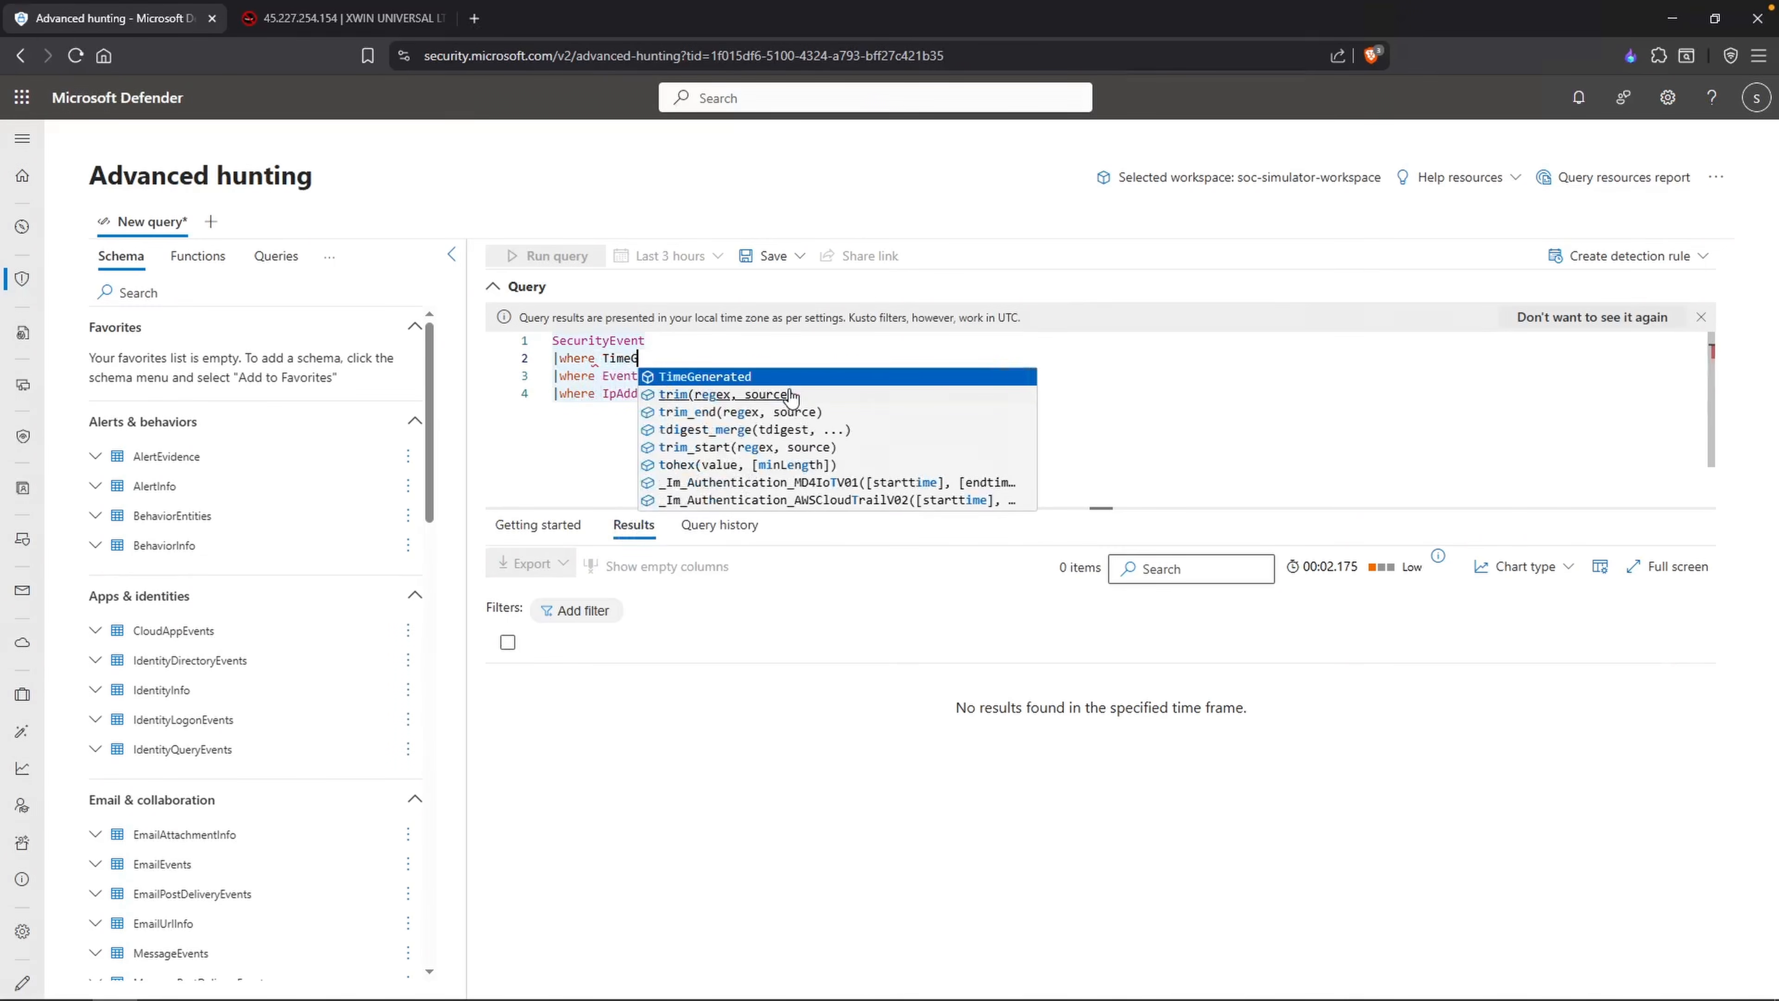
pyautogui.press('Tab')
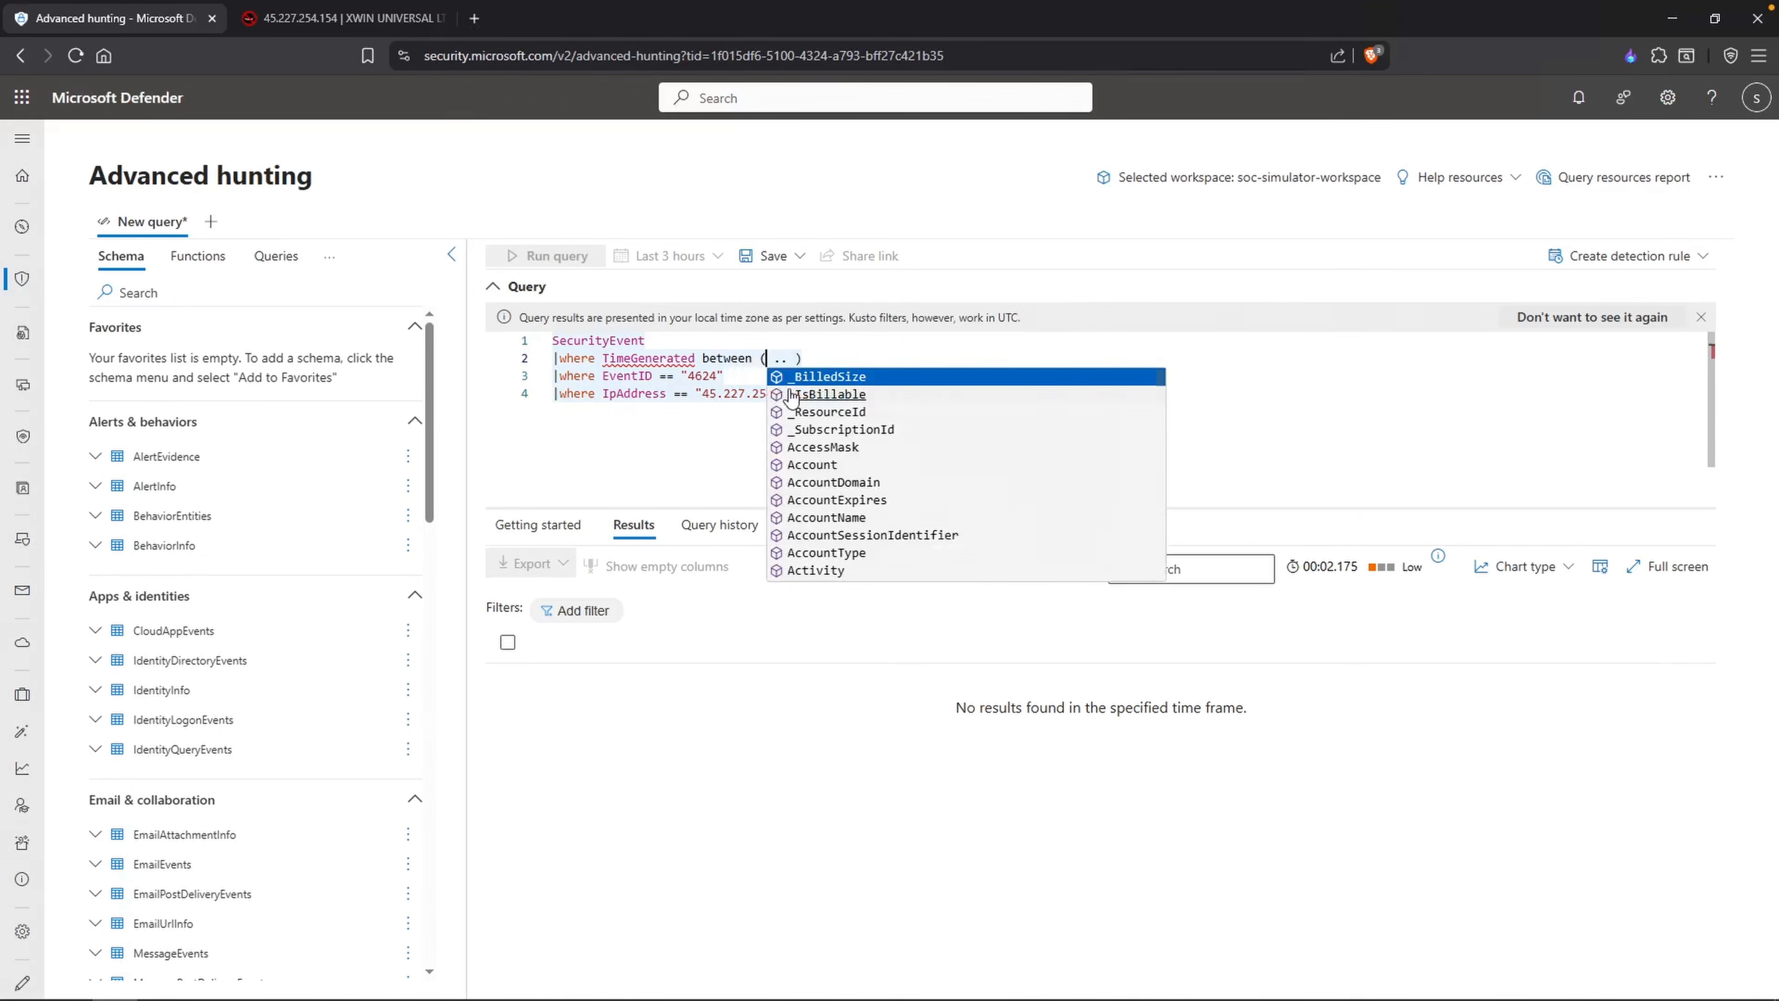
pyautogui.write('datetime')
pyautogui.press('Tab')
pyautogui.write('2025-09-')
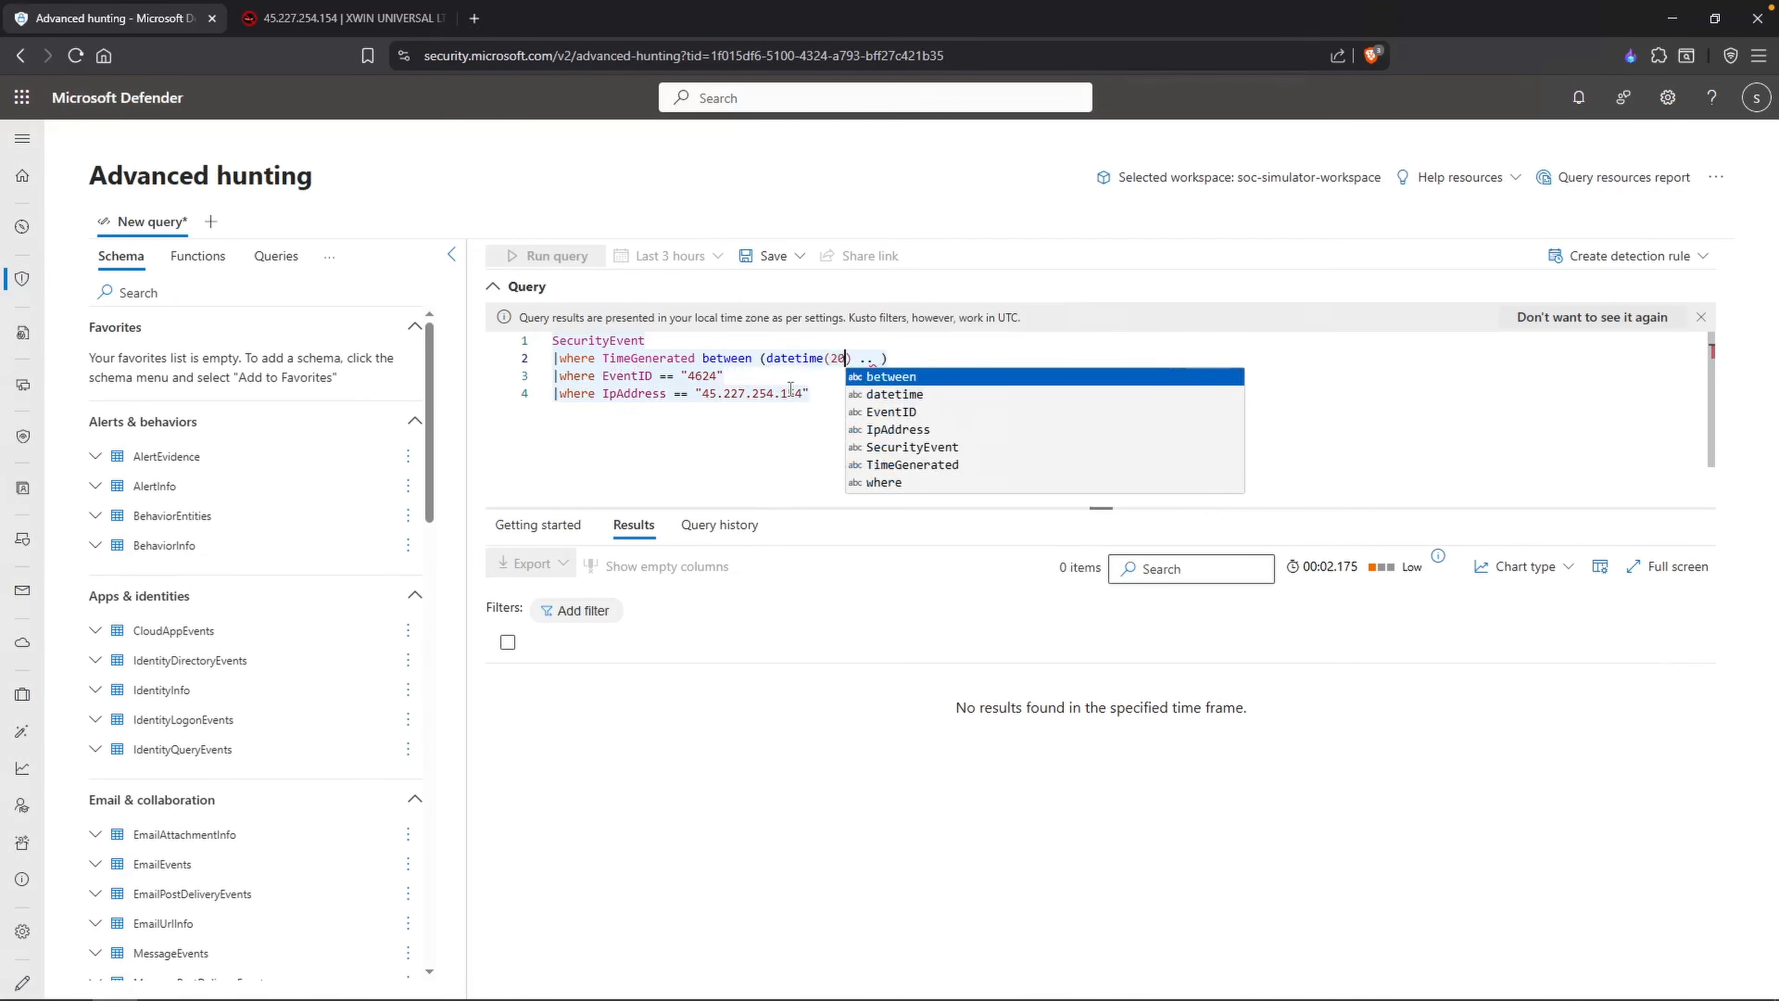
pyautogui.write('02 ')
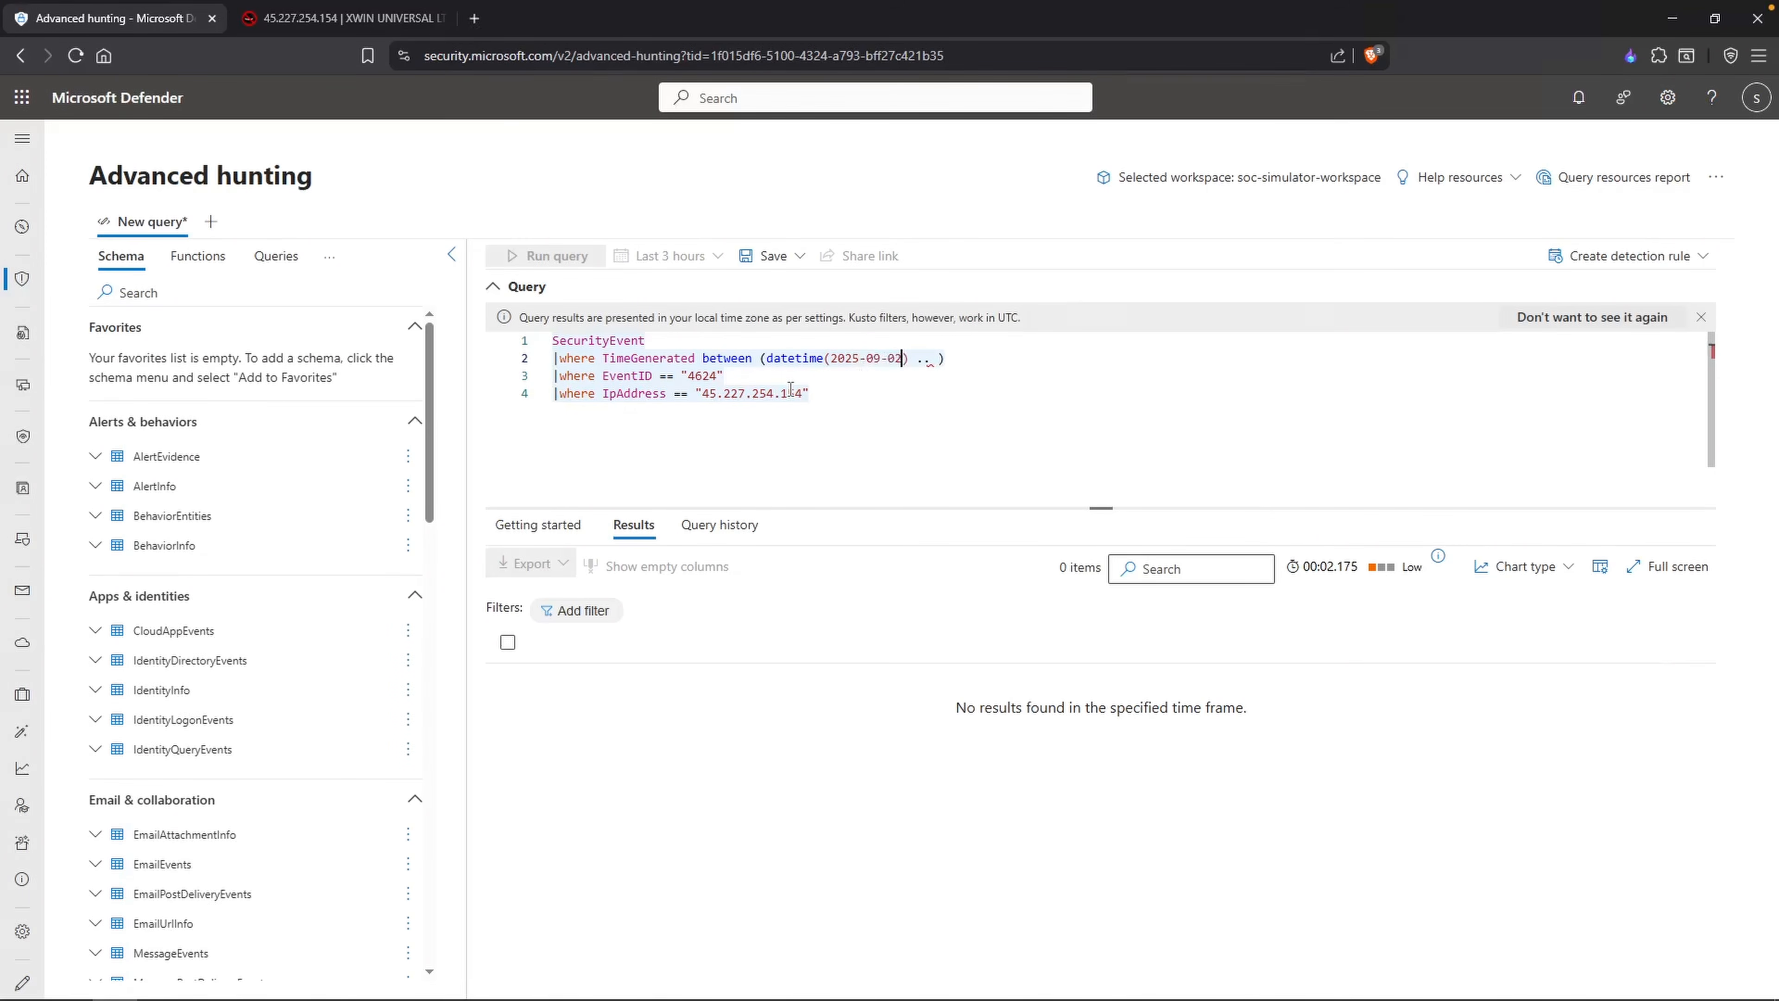
pyautogui.write('16:00) .. datetime(2025-09-02 17:00')
pyautogui.hotkey('shift', 'Return')
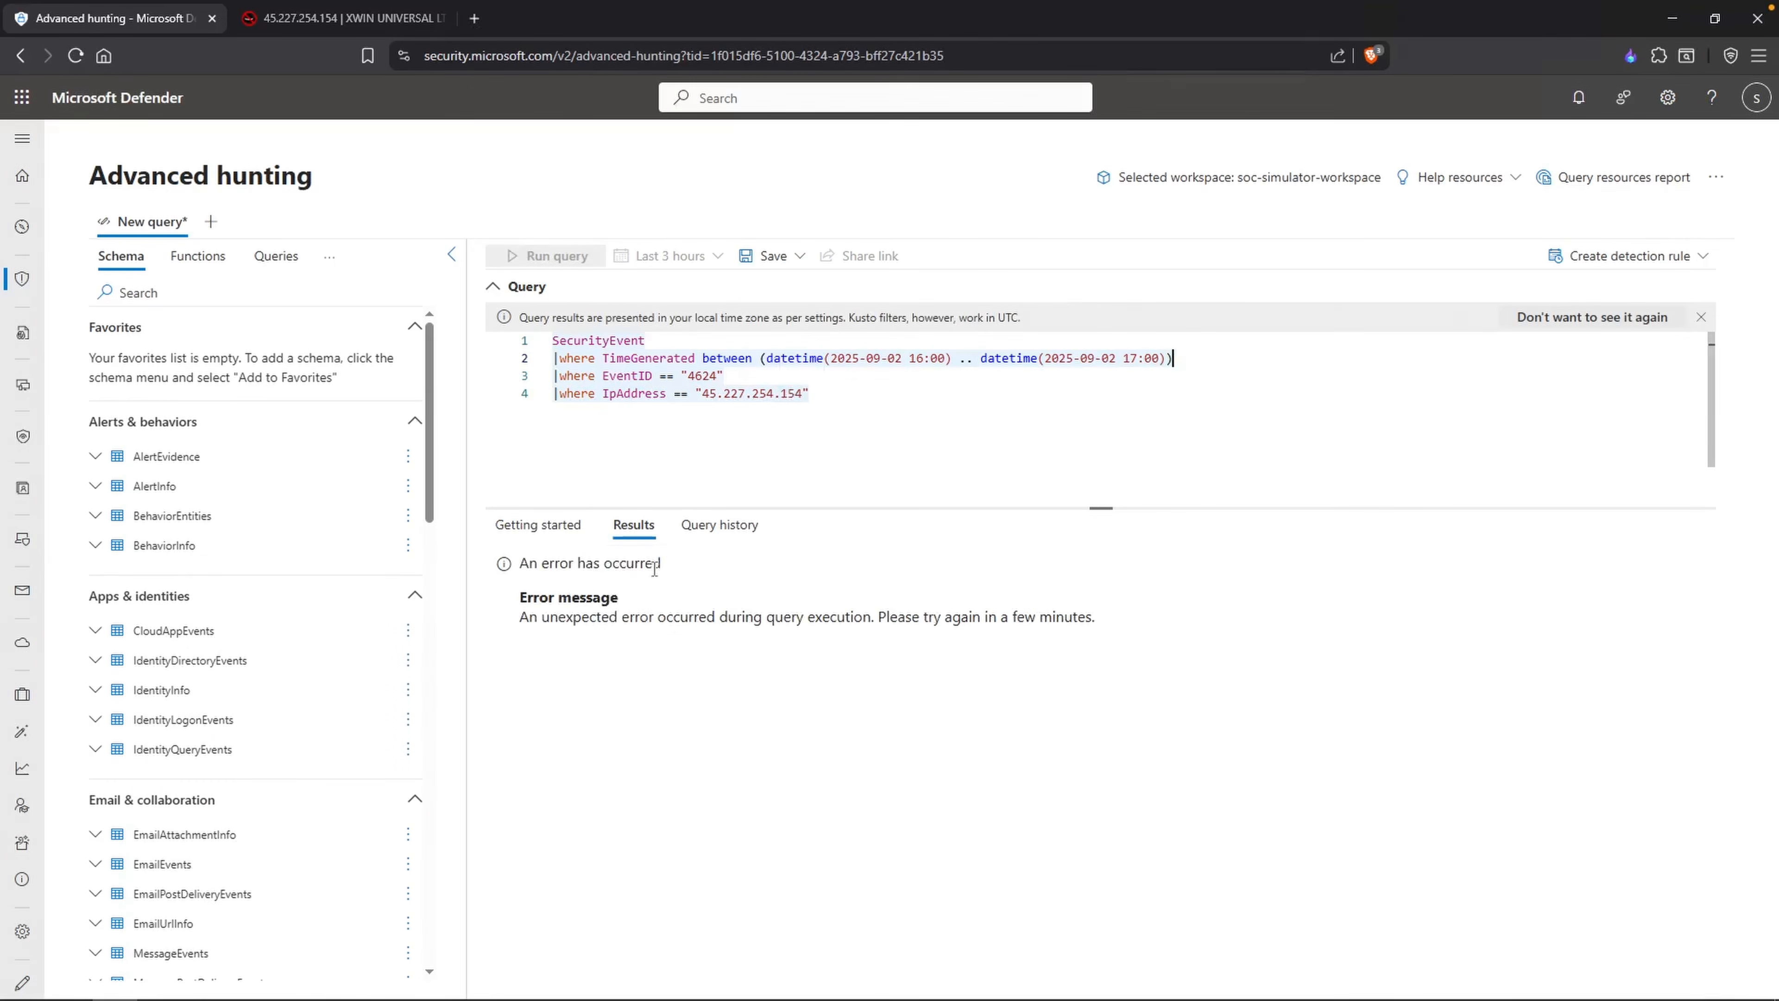
# Step: Select the whole query as a precaution, reload the Advanced hunting page and run the same query again
pyautogui.click(816, 377)
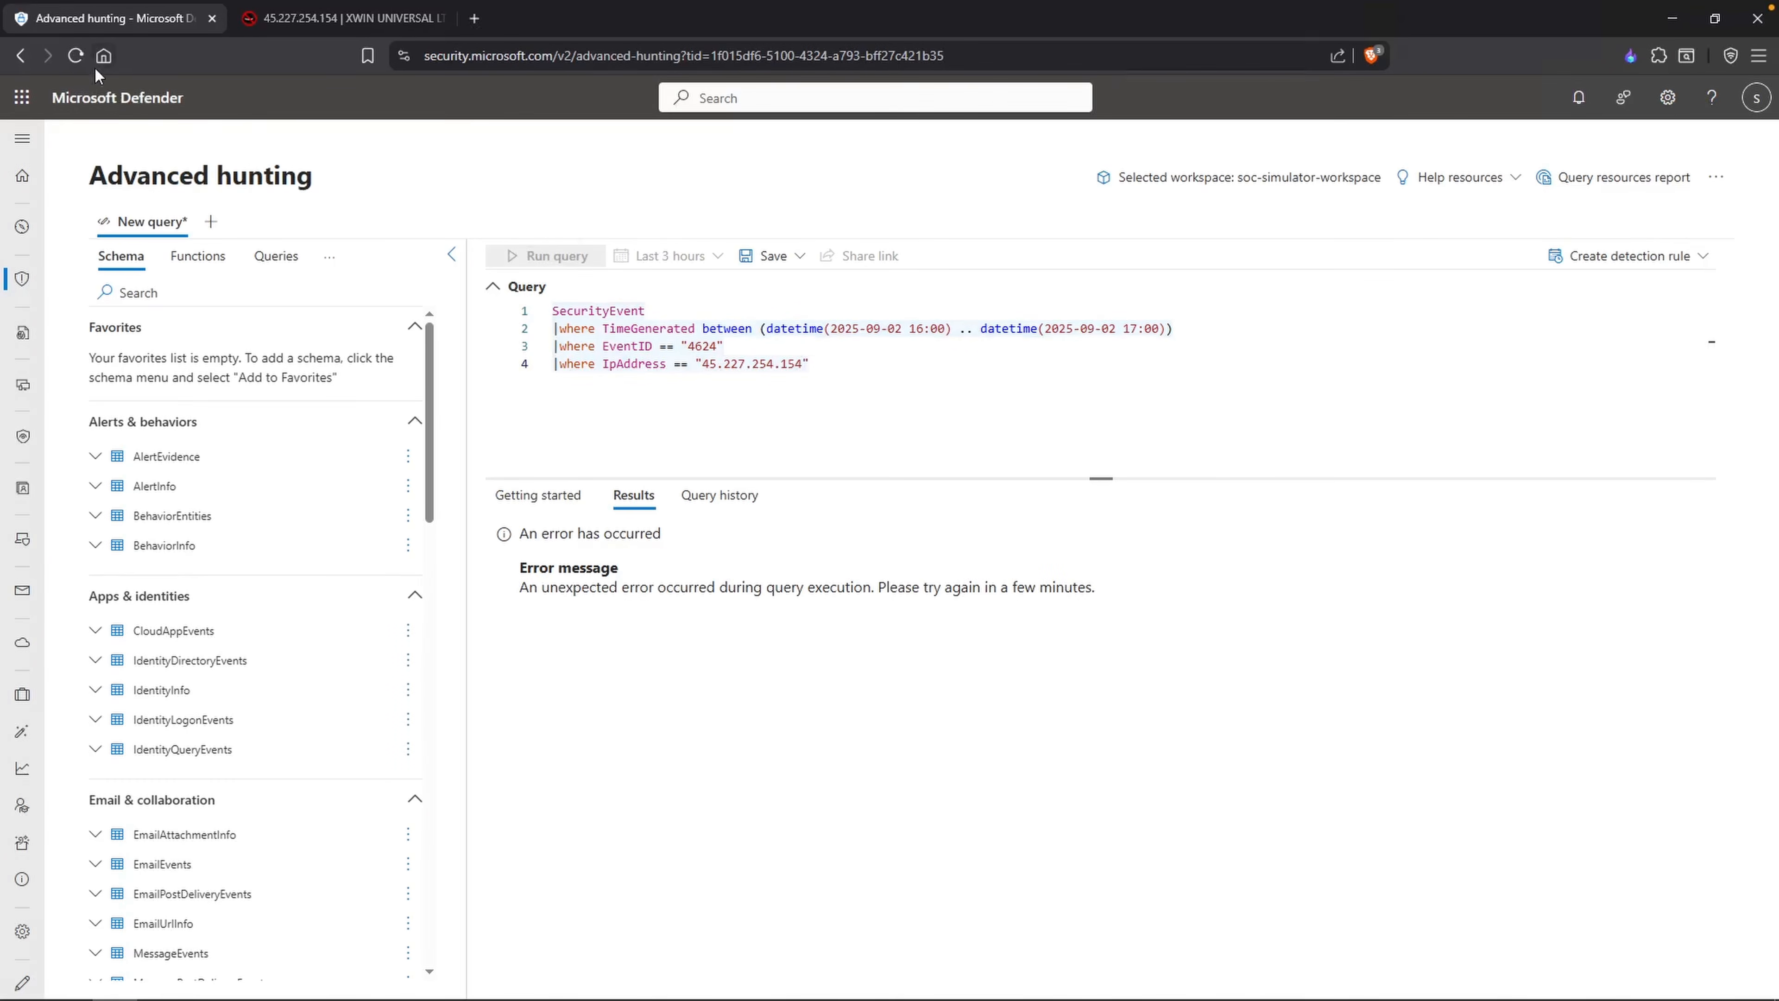
pyautogui.hotkey('ctrl', 'a')
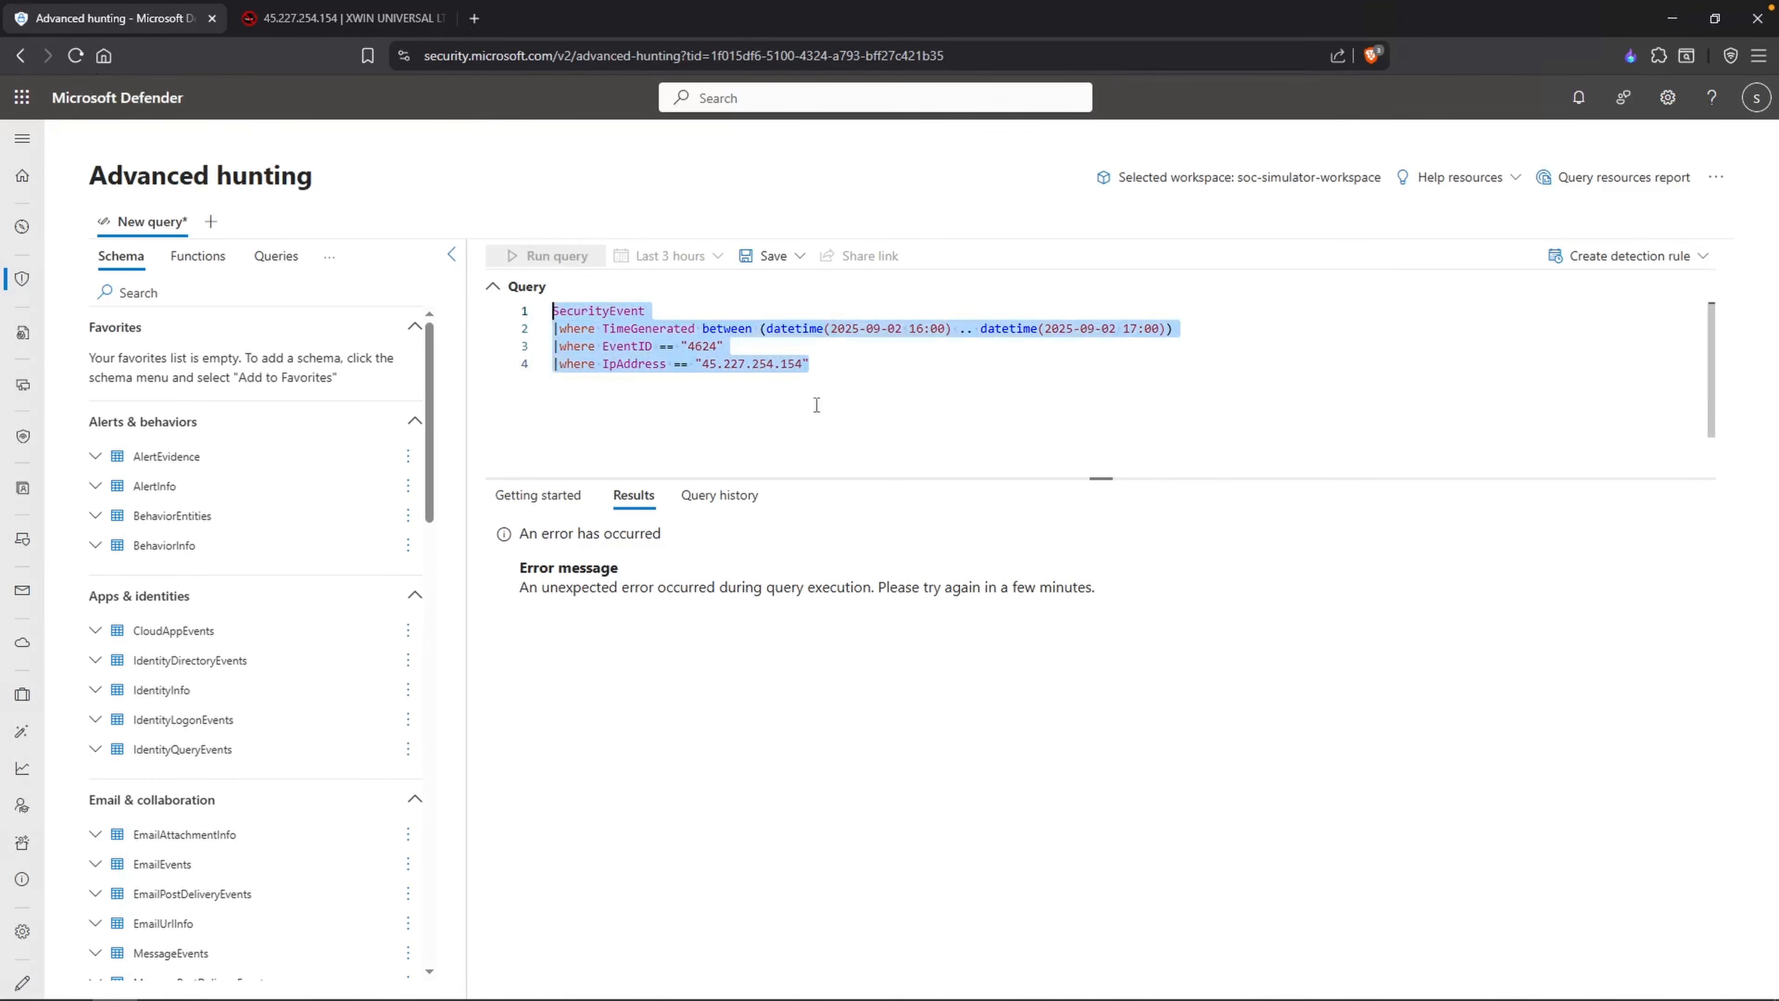
pyautogui.click(75, 55)
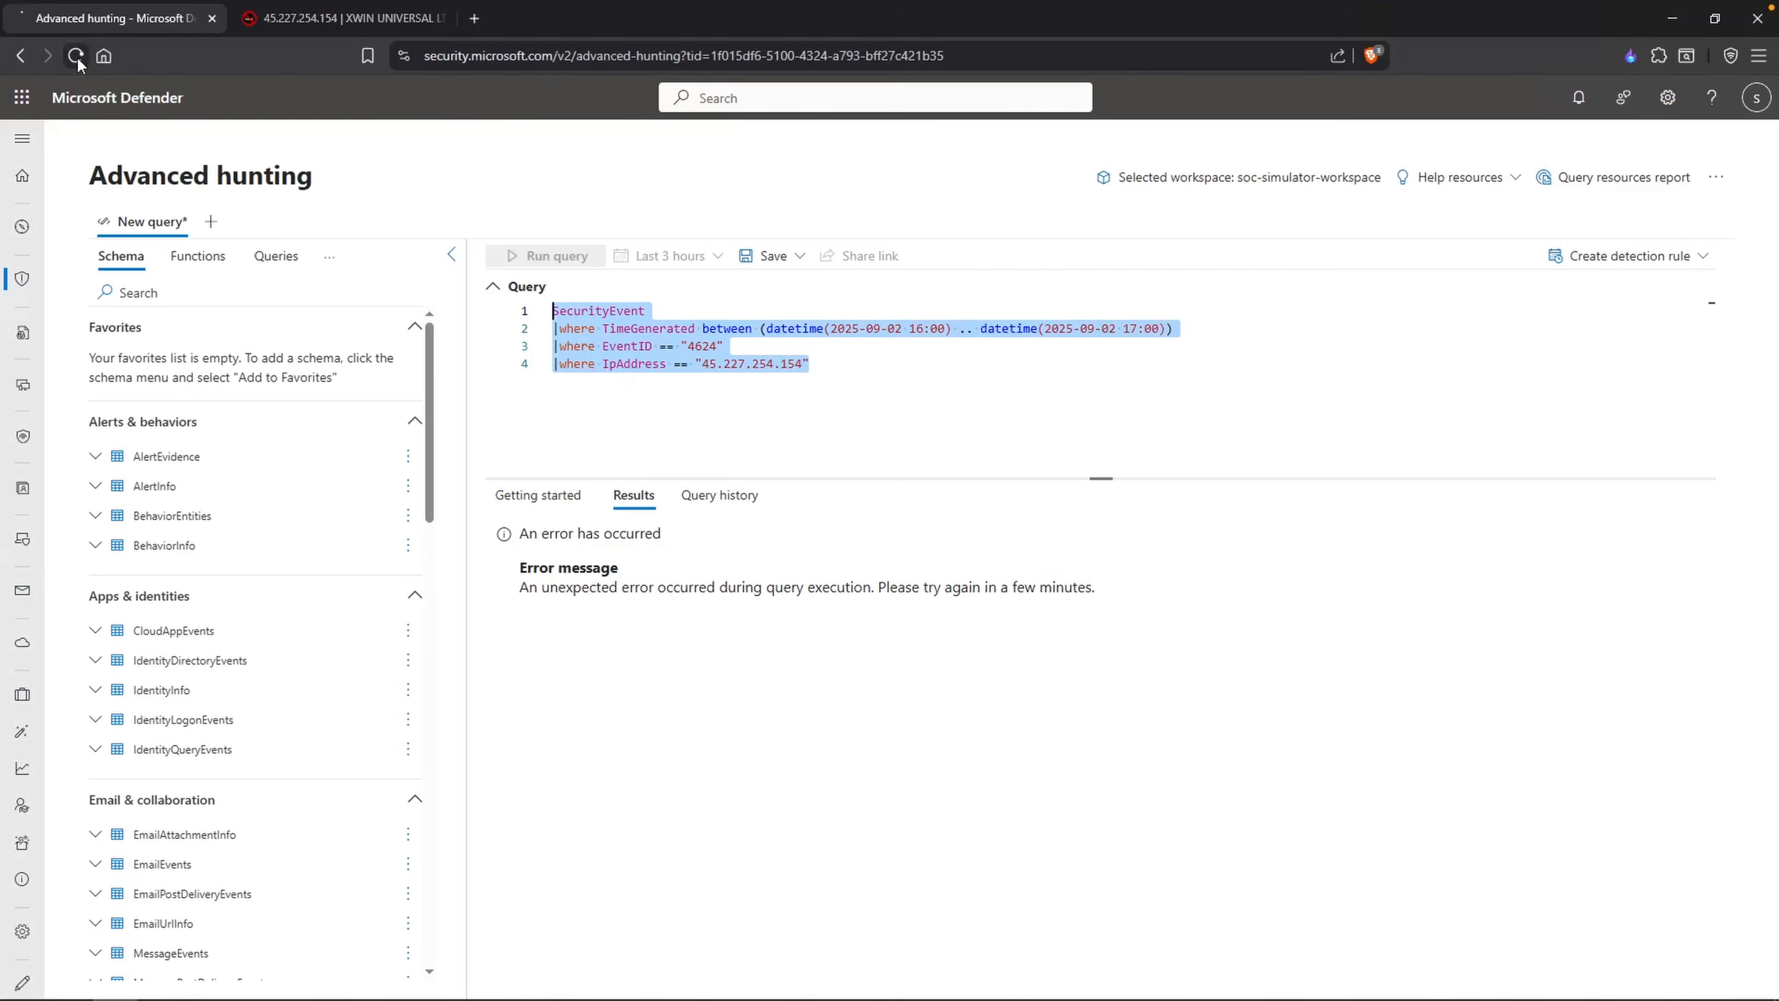
pyautogui.click(781, 331)
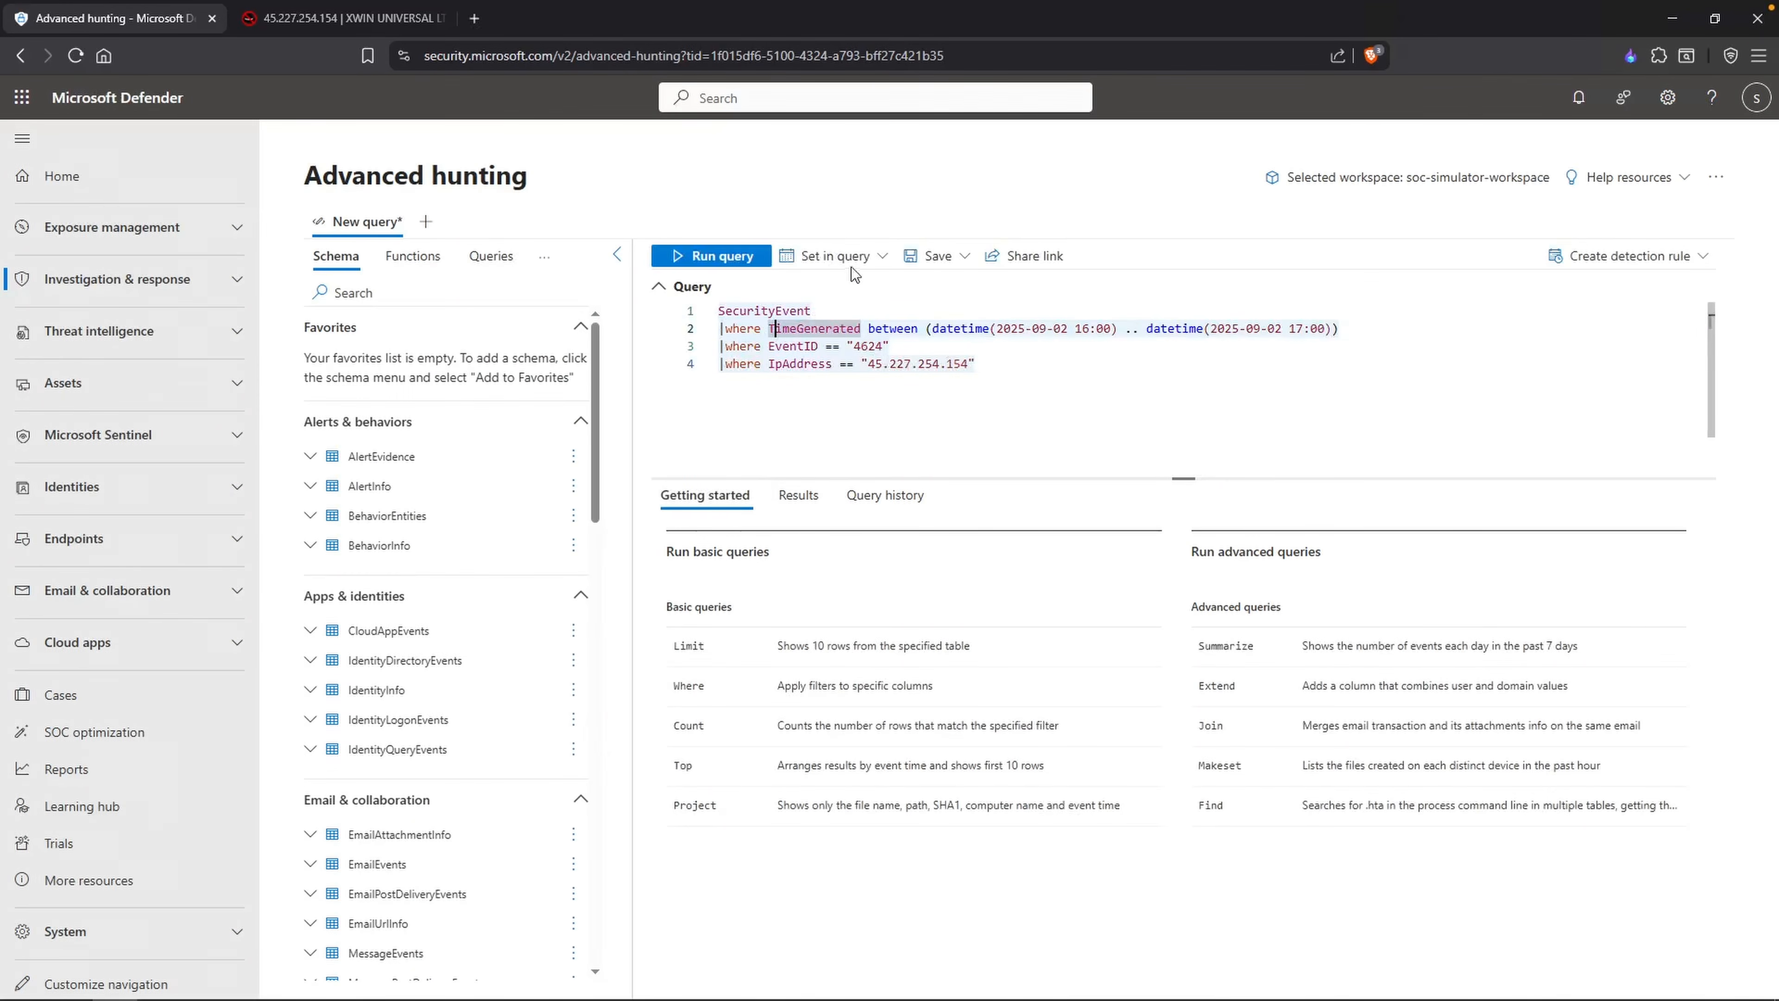
pyautogui.click(684, 256)
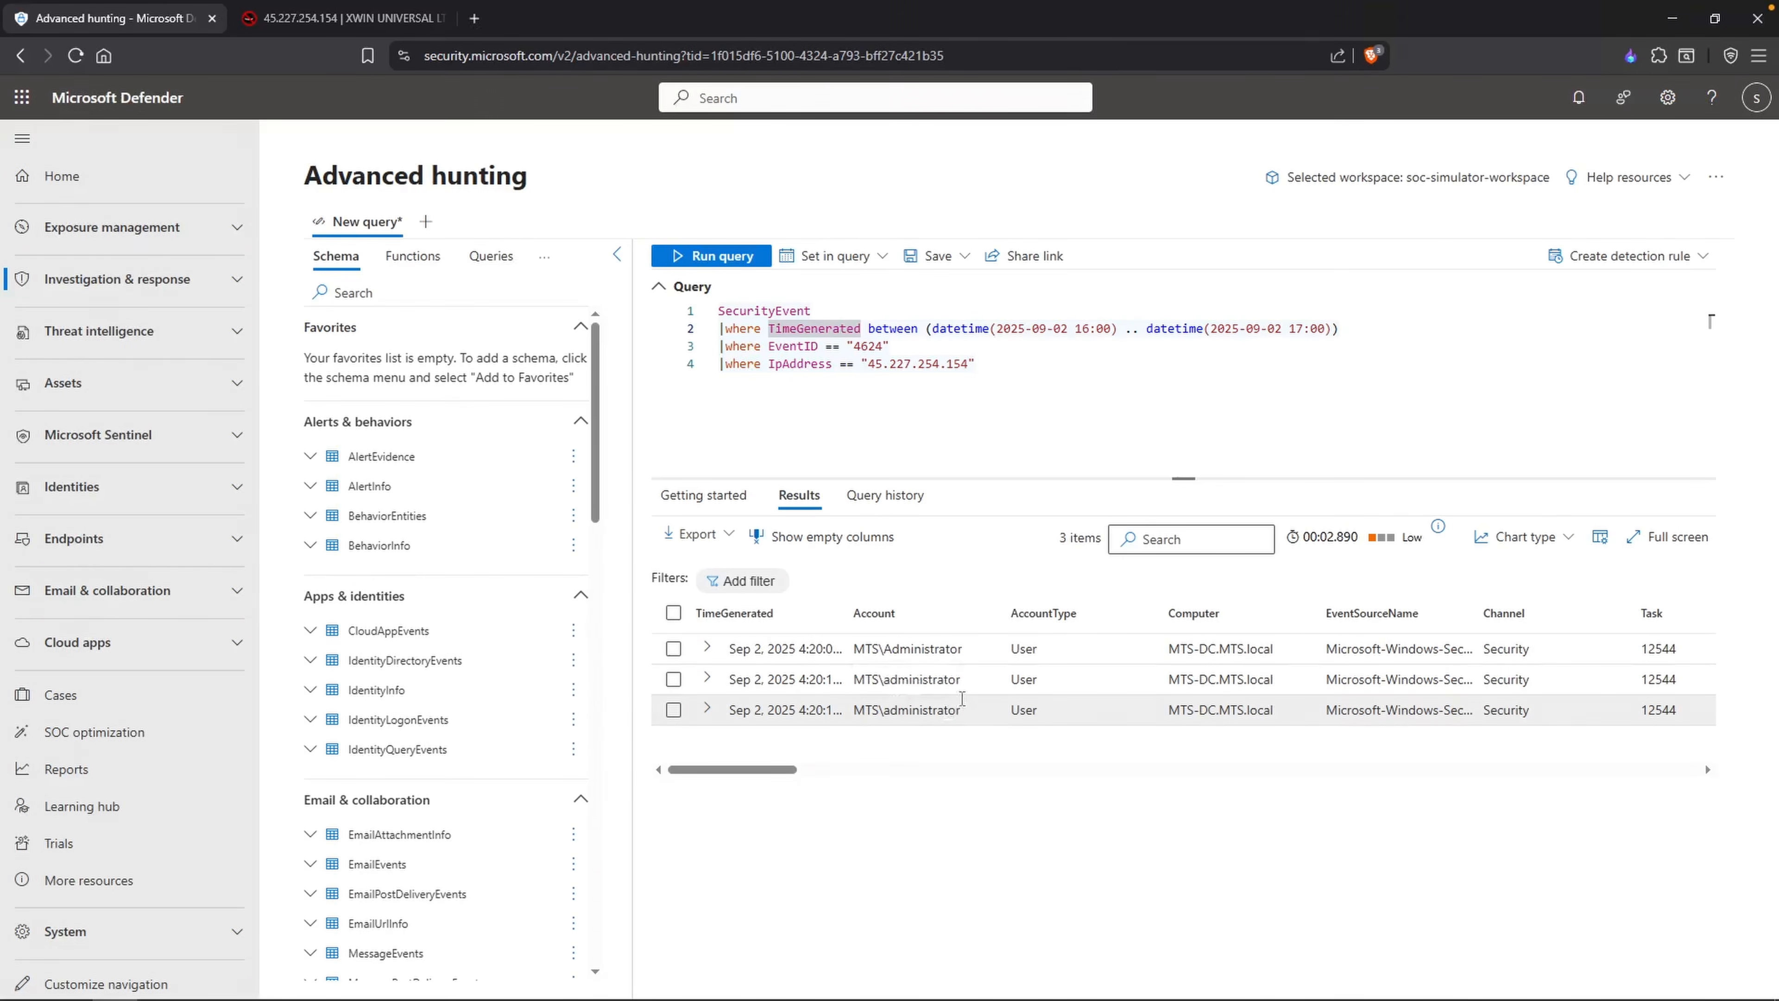
# Step: Comment out the TimeGenerated filter line with // and run the query over the last 30 days
pyautogui.click(879, 388)
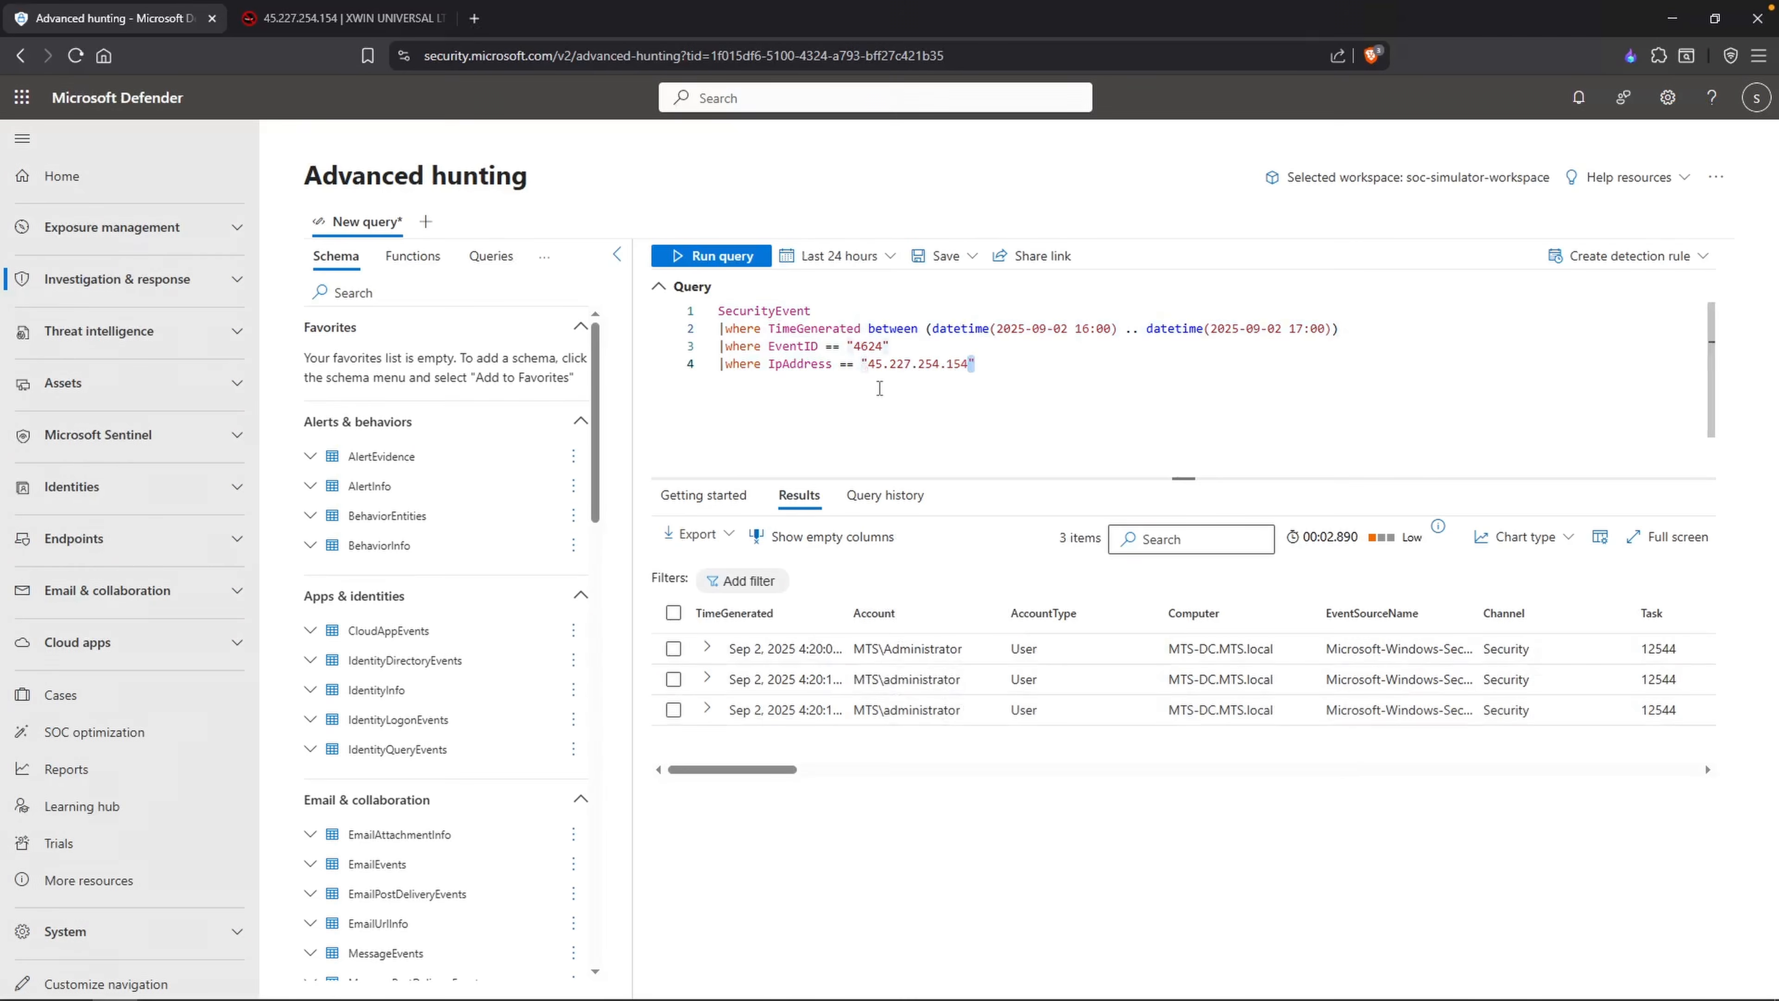
pyautogui.click(1112, 418)
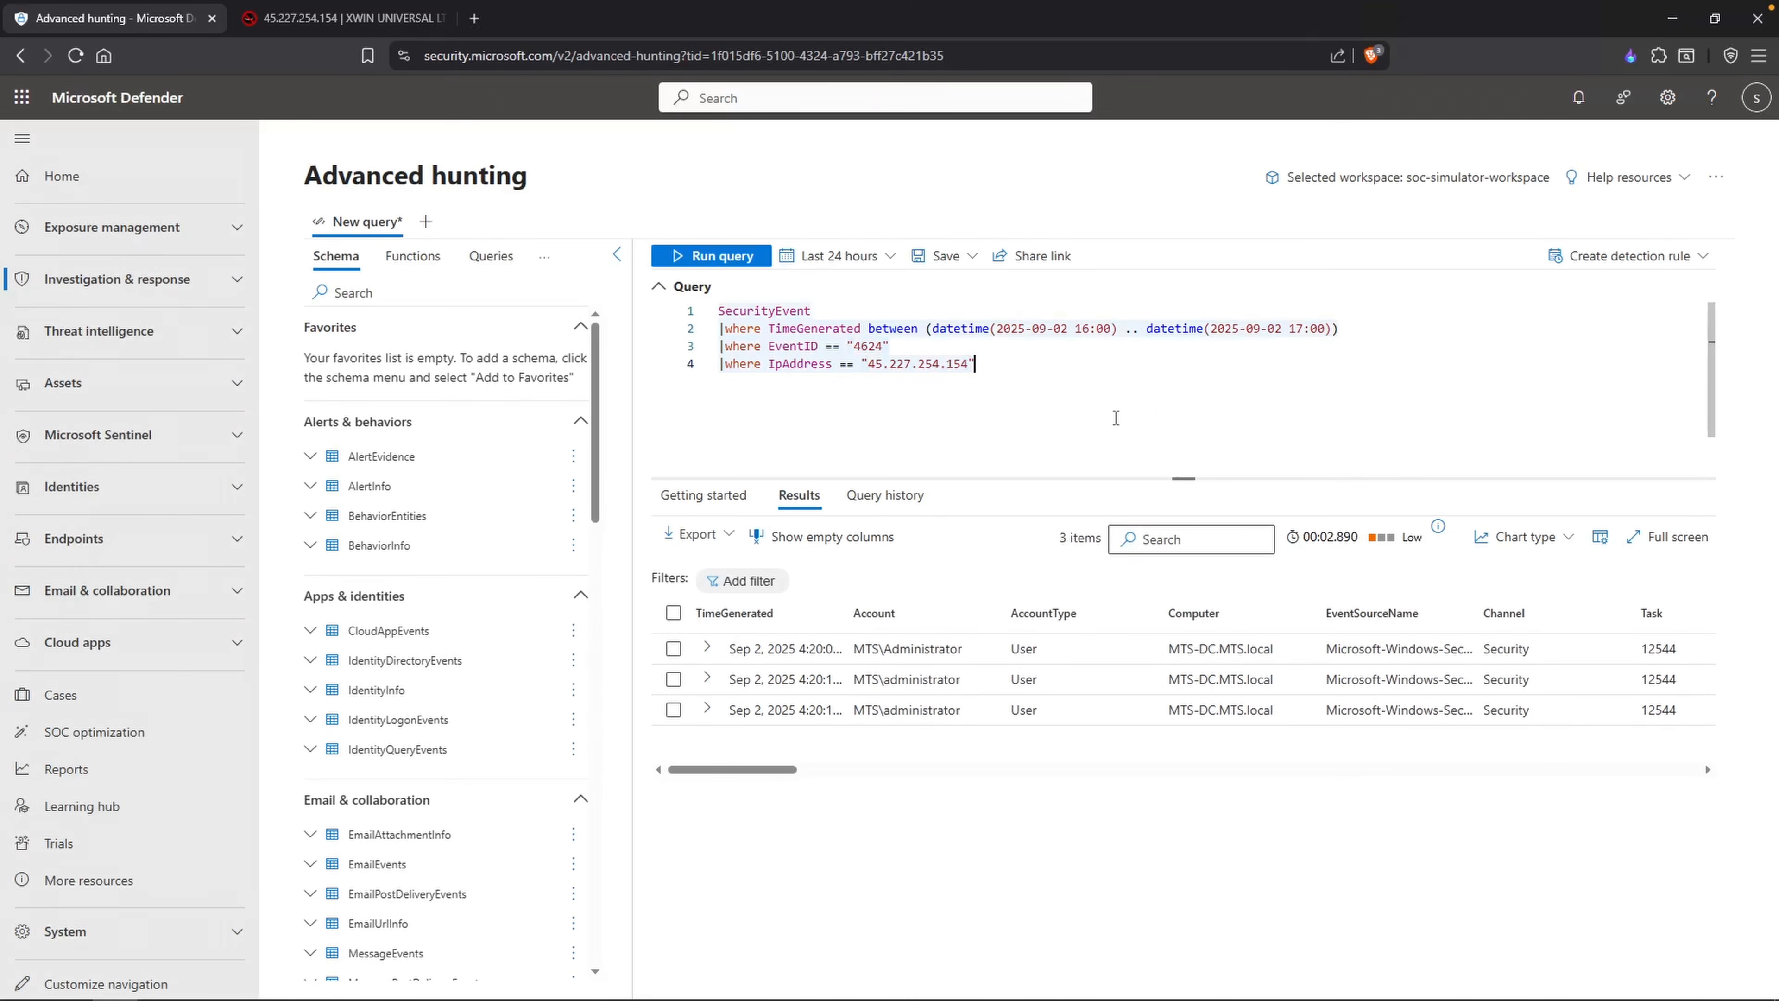
pyautogui.click(722, 328)
pyautogui.write('//')
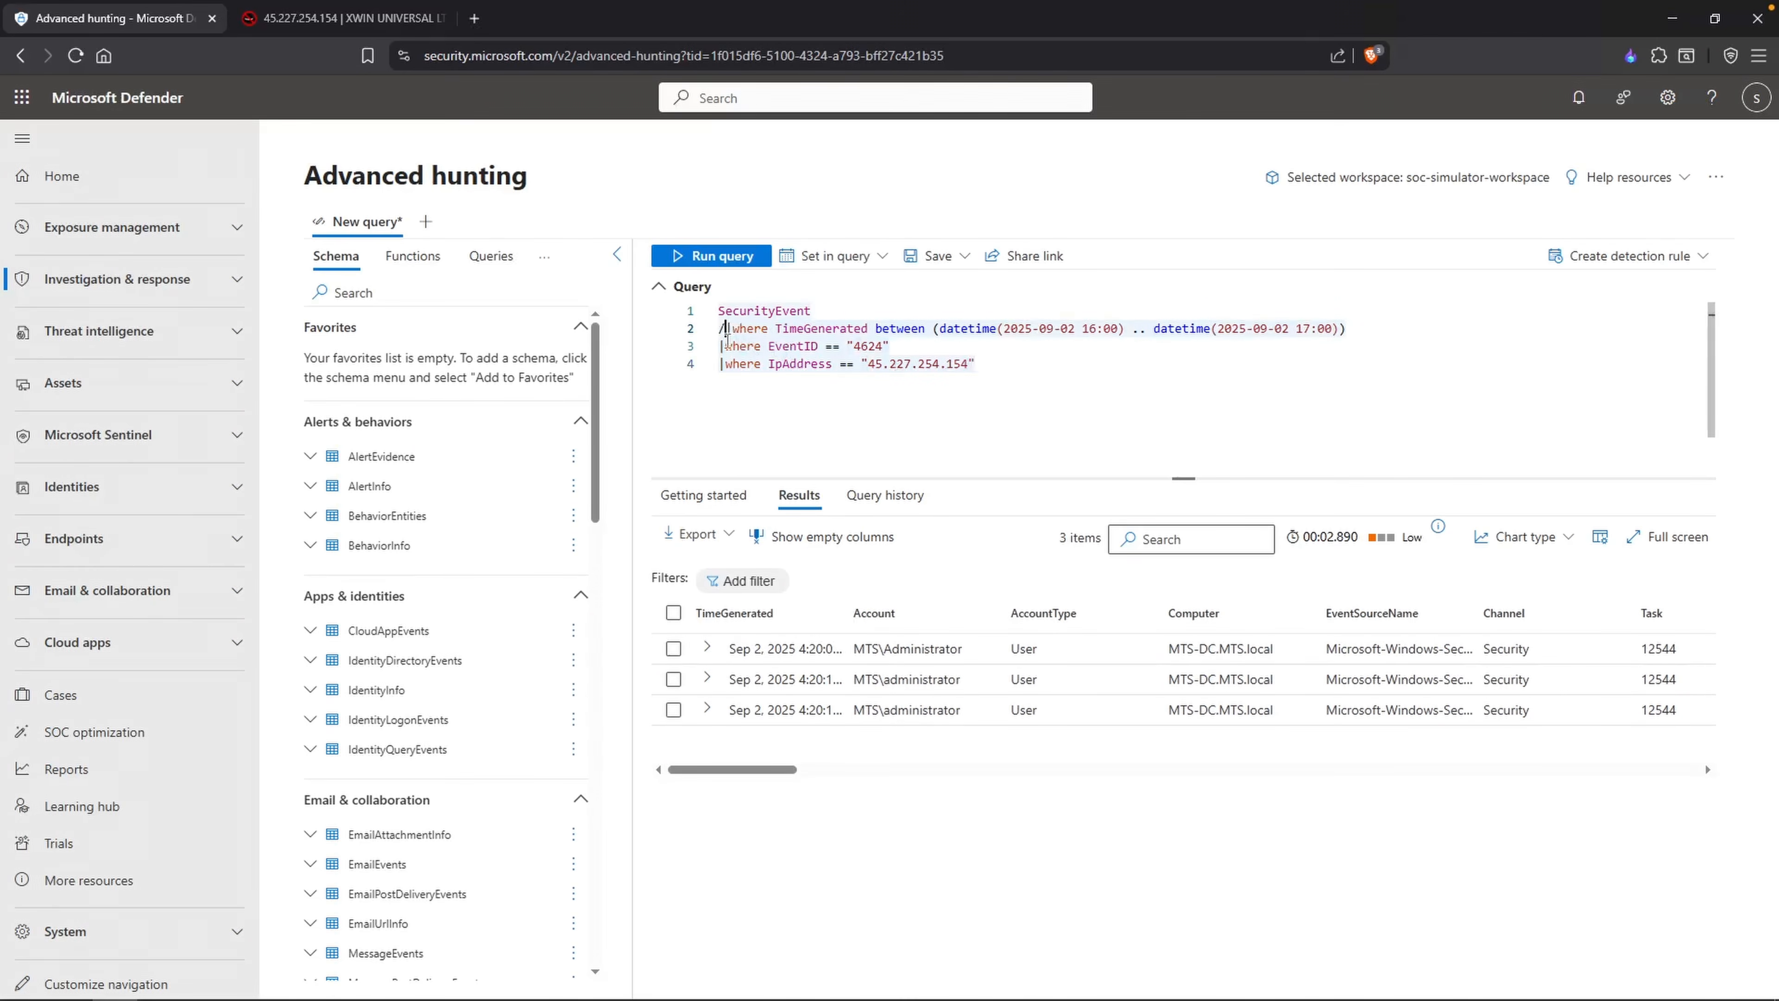
pyautogui.click(839, 256)
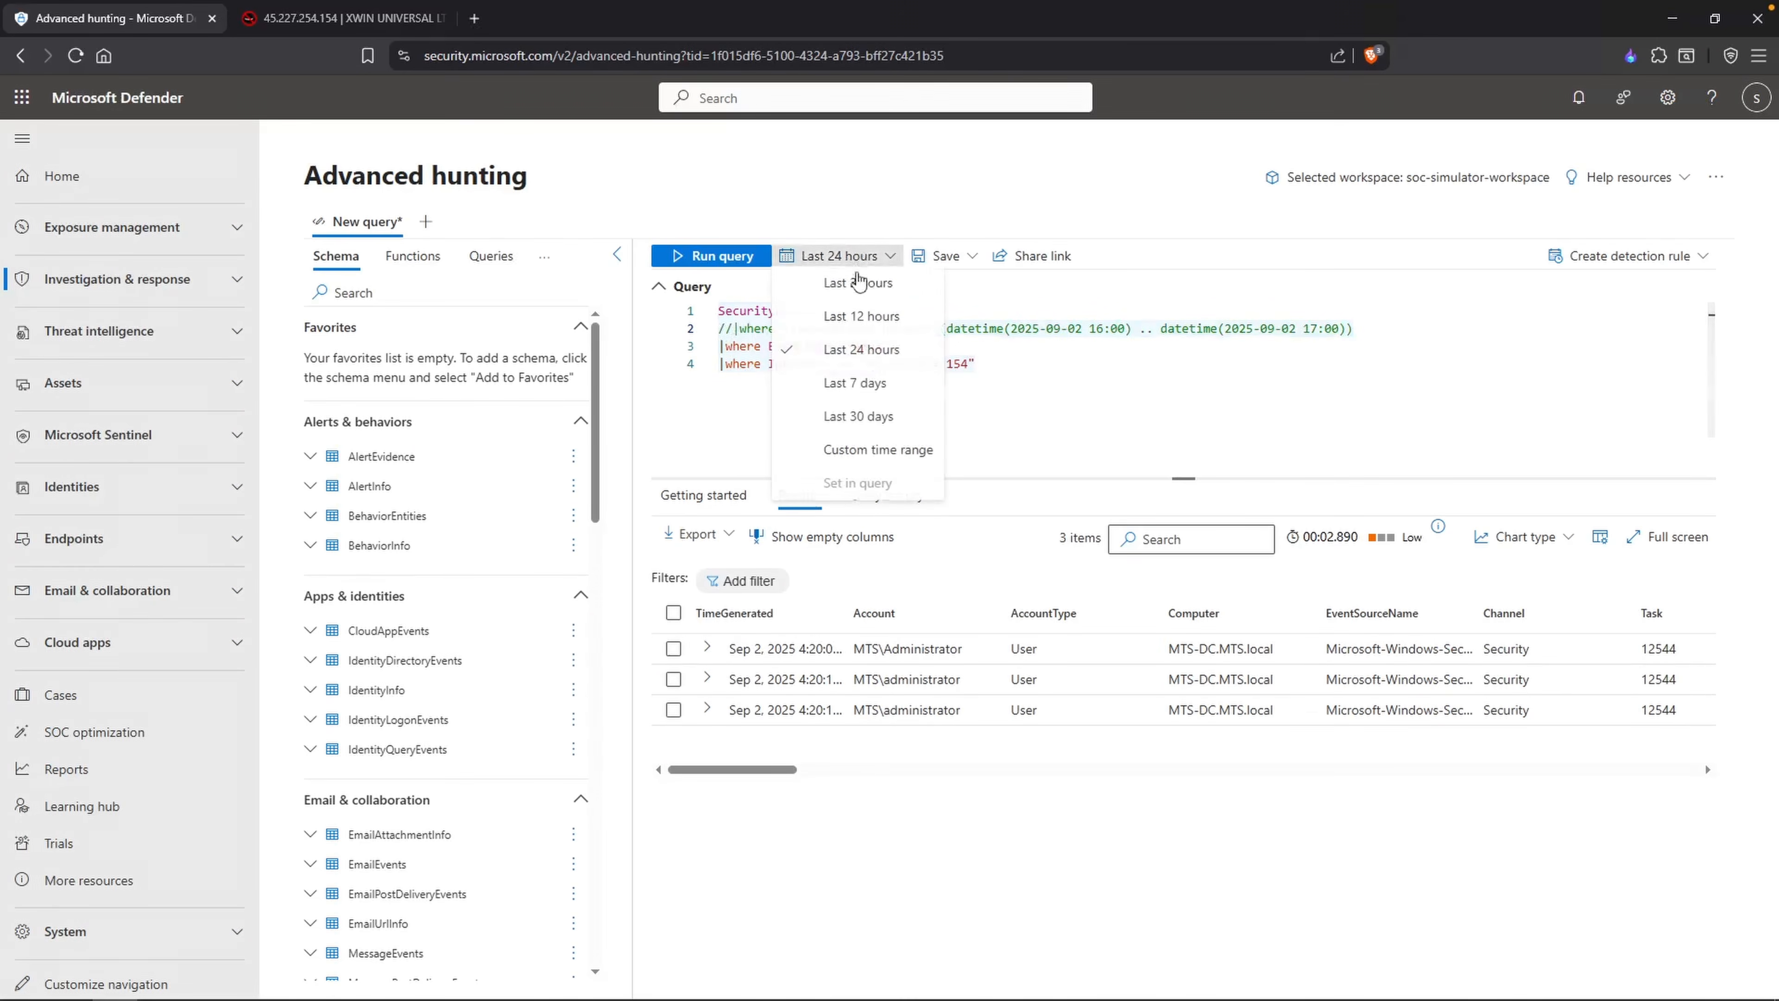
pyautogui.click(860, 417)
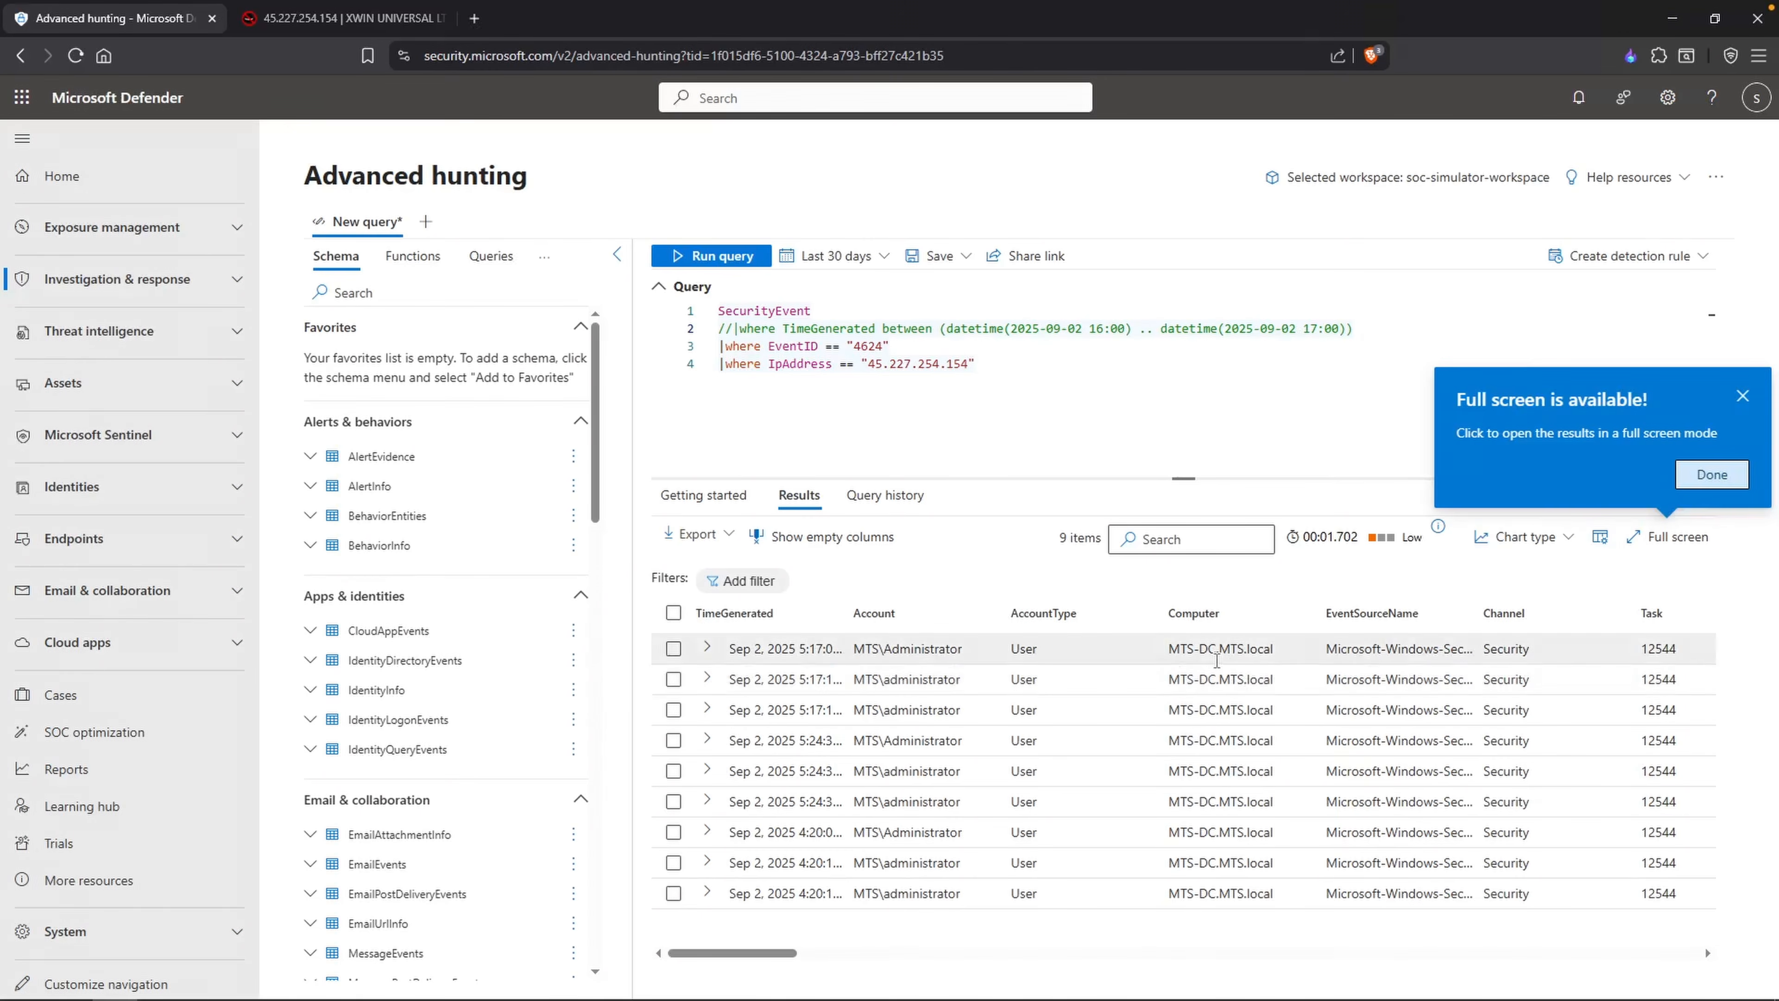
# Step: Widen the TimeGenerated column and examine the first result's account and logon time against the queried event ID
pyautogui.moveTo(848, 614); pyautogui.dragTo(902, 613)
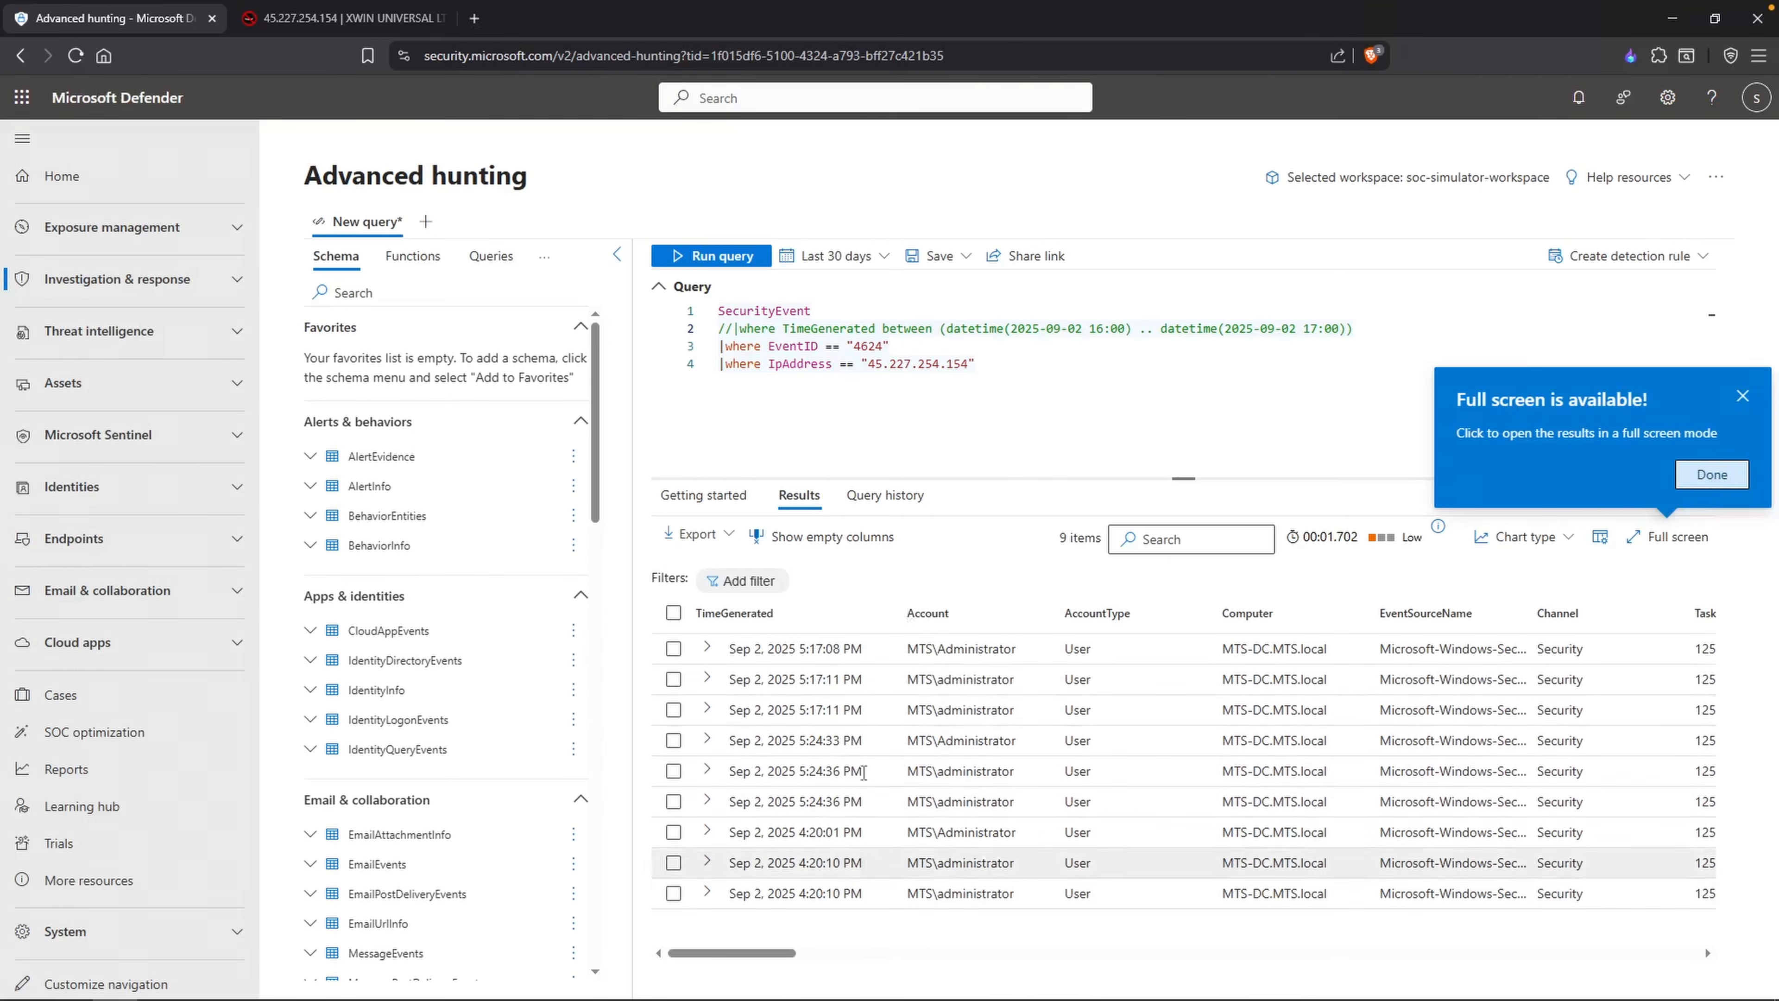
pyautogui.moveTo(1020, 649); pyautogui.dragTo(953, 650)
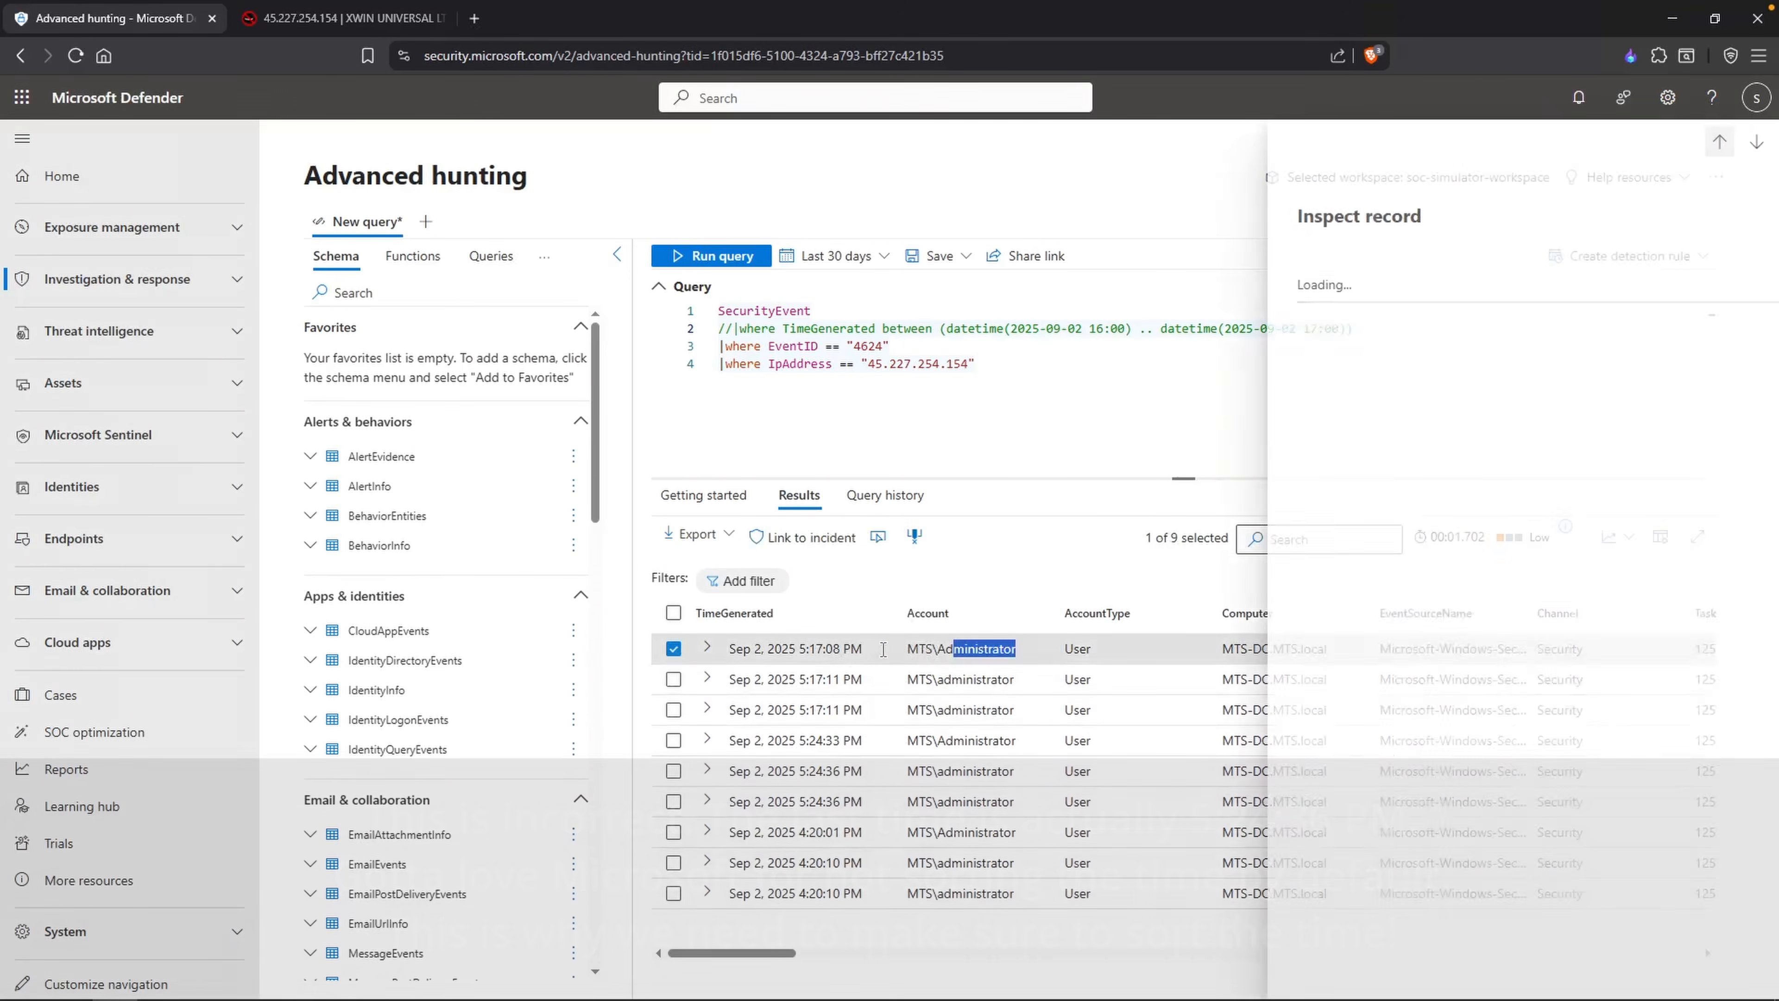
pyautogui.moveTo(788, 651); pyautogui.dragTo(832, 653)
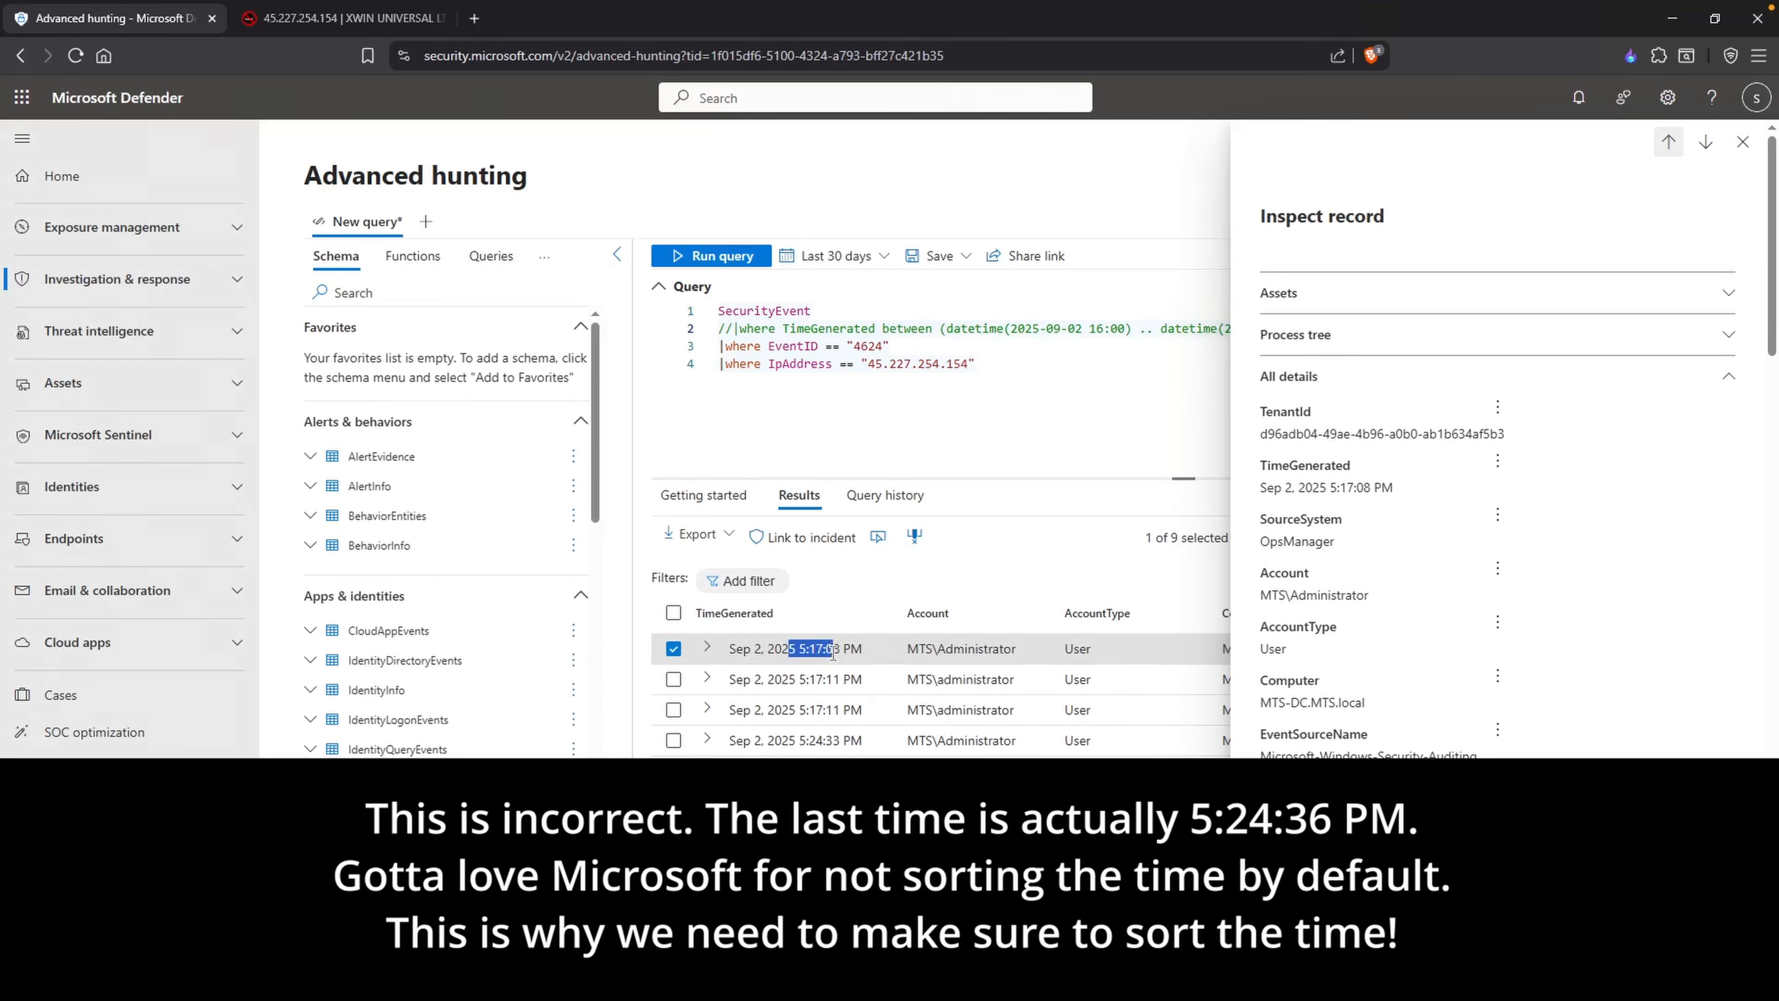
pyautogui.click(834, 650)
pyautogui.moveTo(891, 346); pyautogui.dragTo(847, 344)
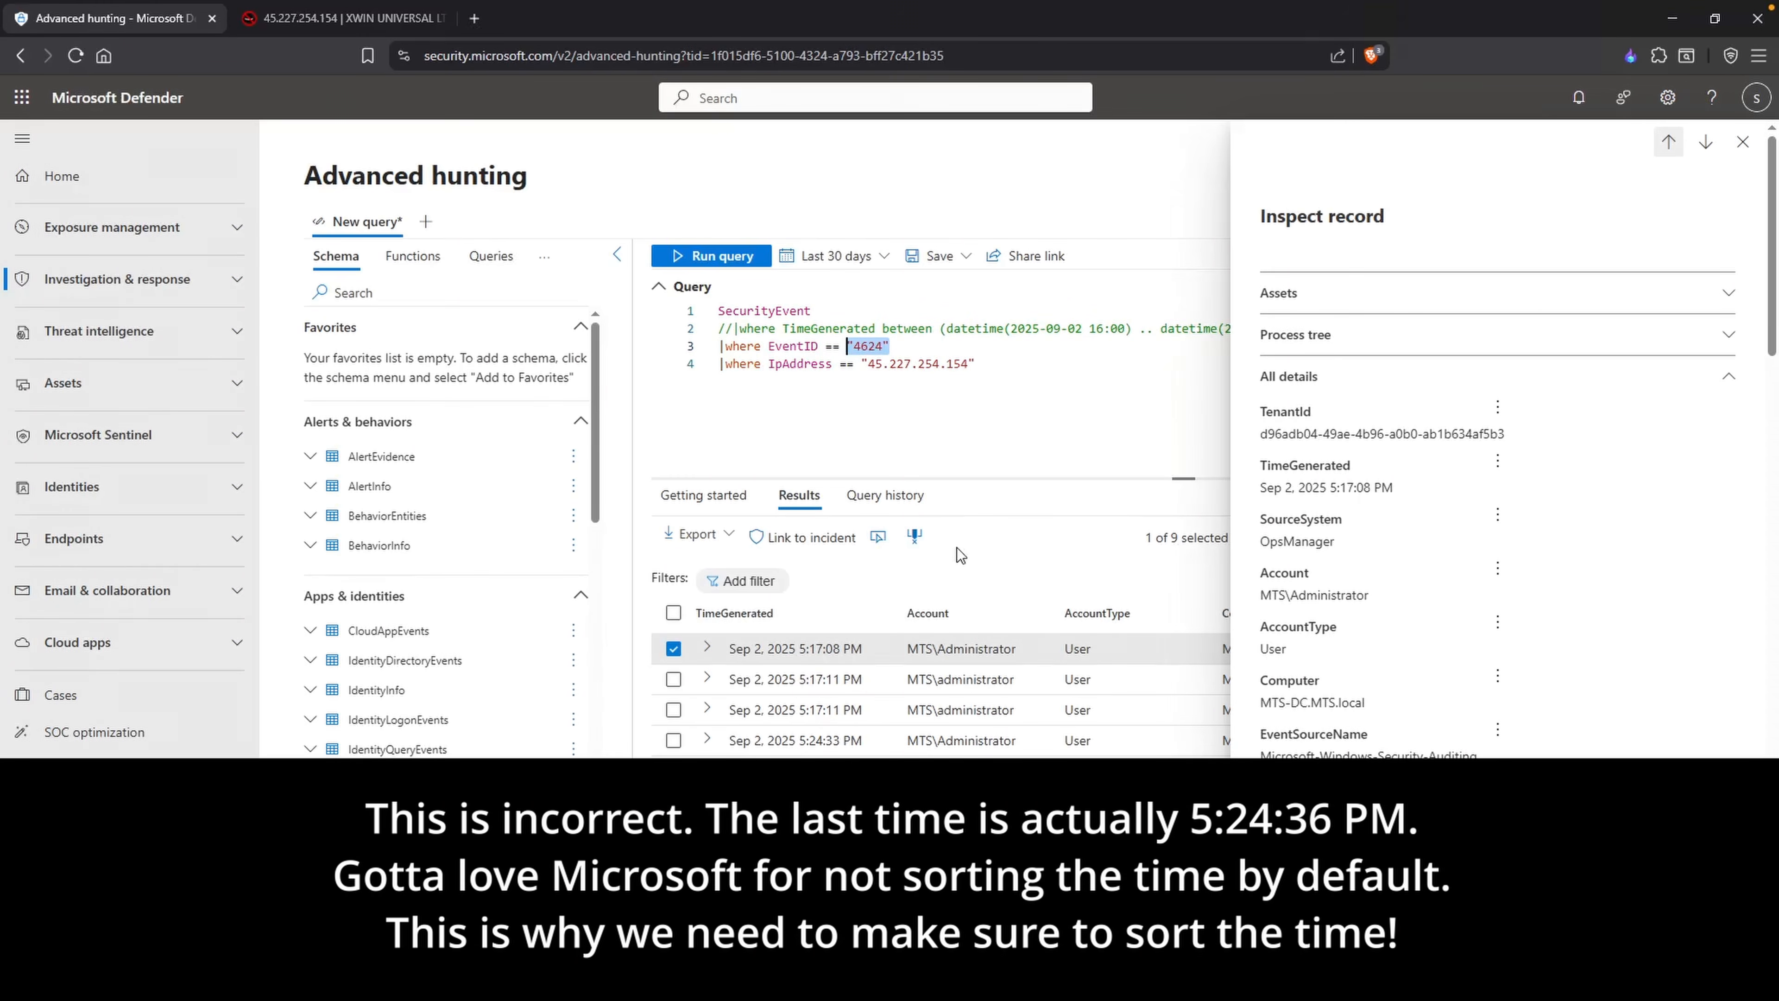
pyautogui.hotkey('alt', 'Tab')
pyautogui.click(1289, 159)
pyautogui.press('Return')
pyautogui.write('2025-09-02 ')
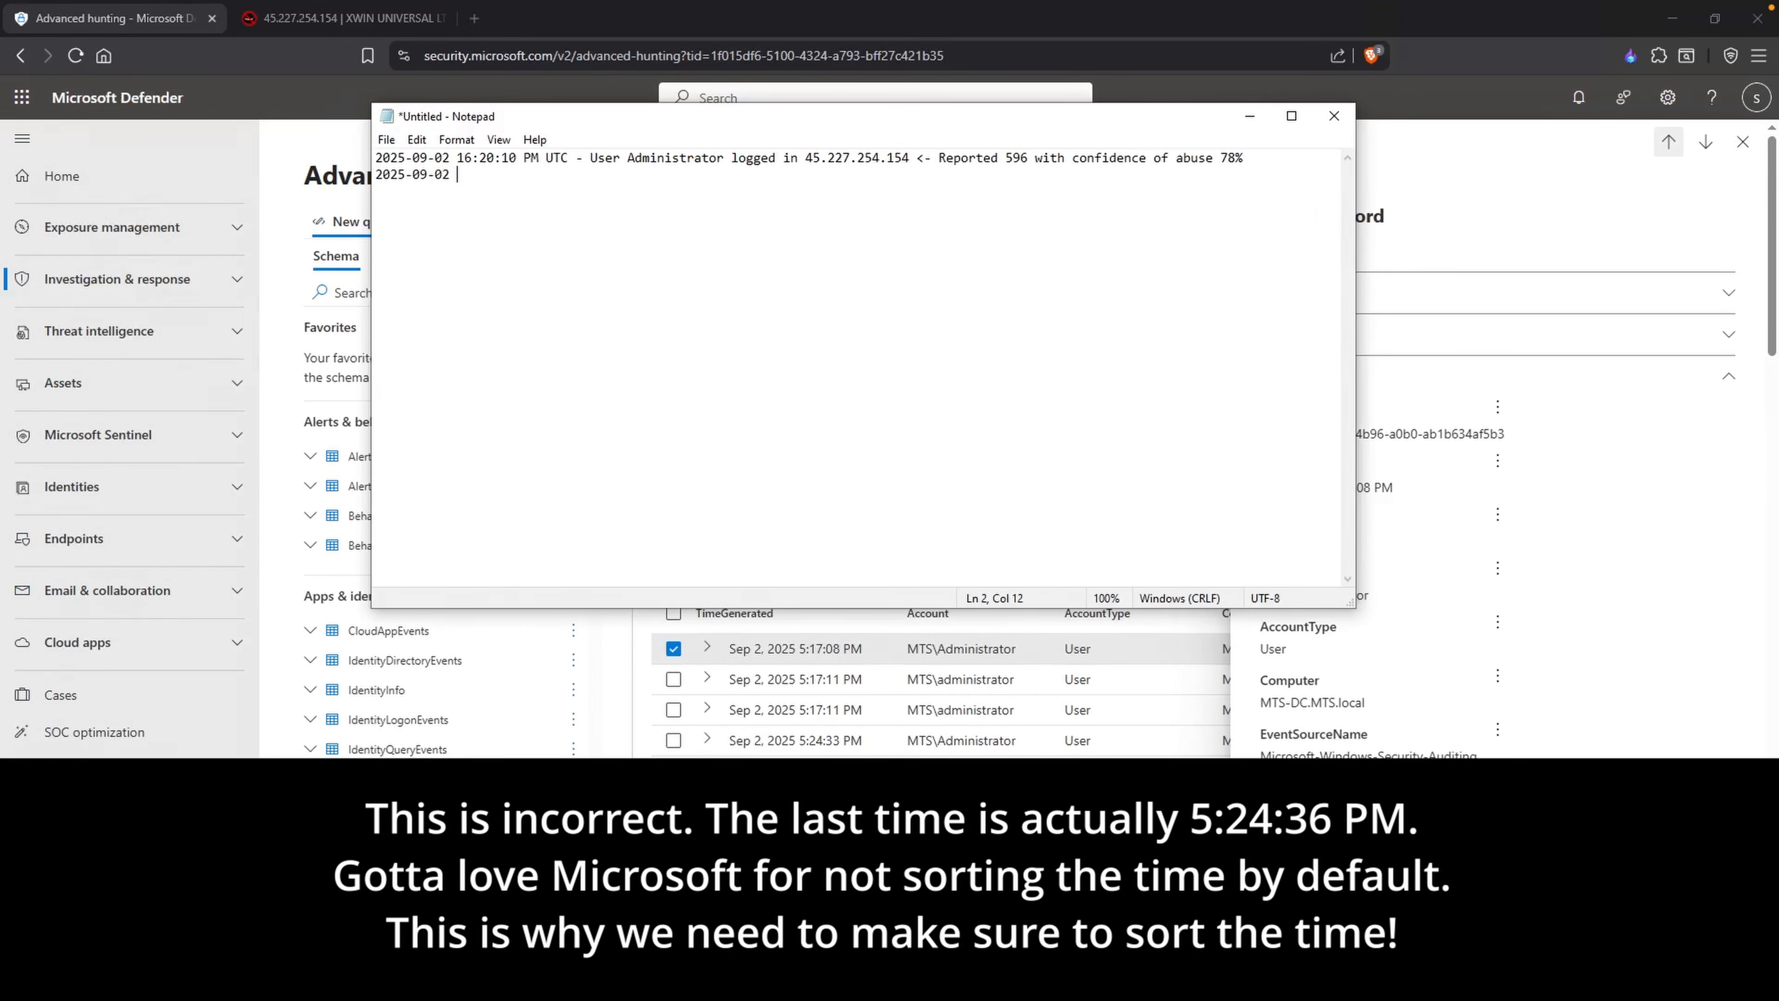
pyautogui.write('17:17:08 PM UTC - ')
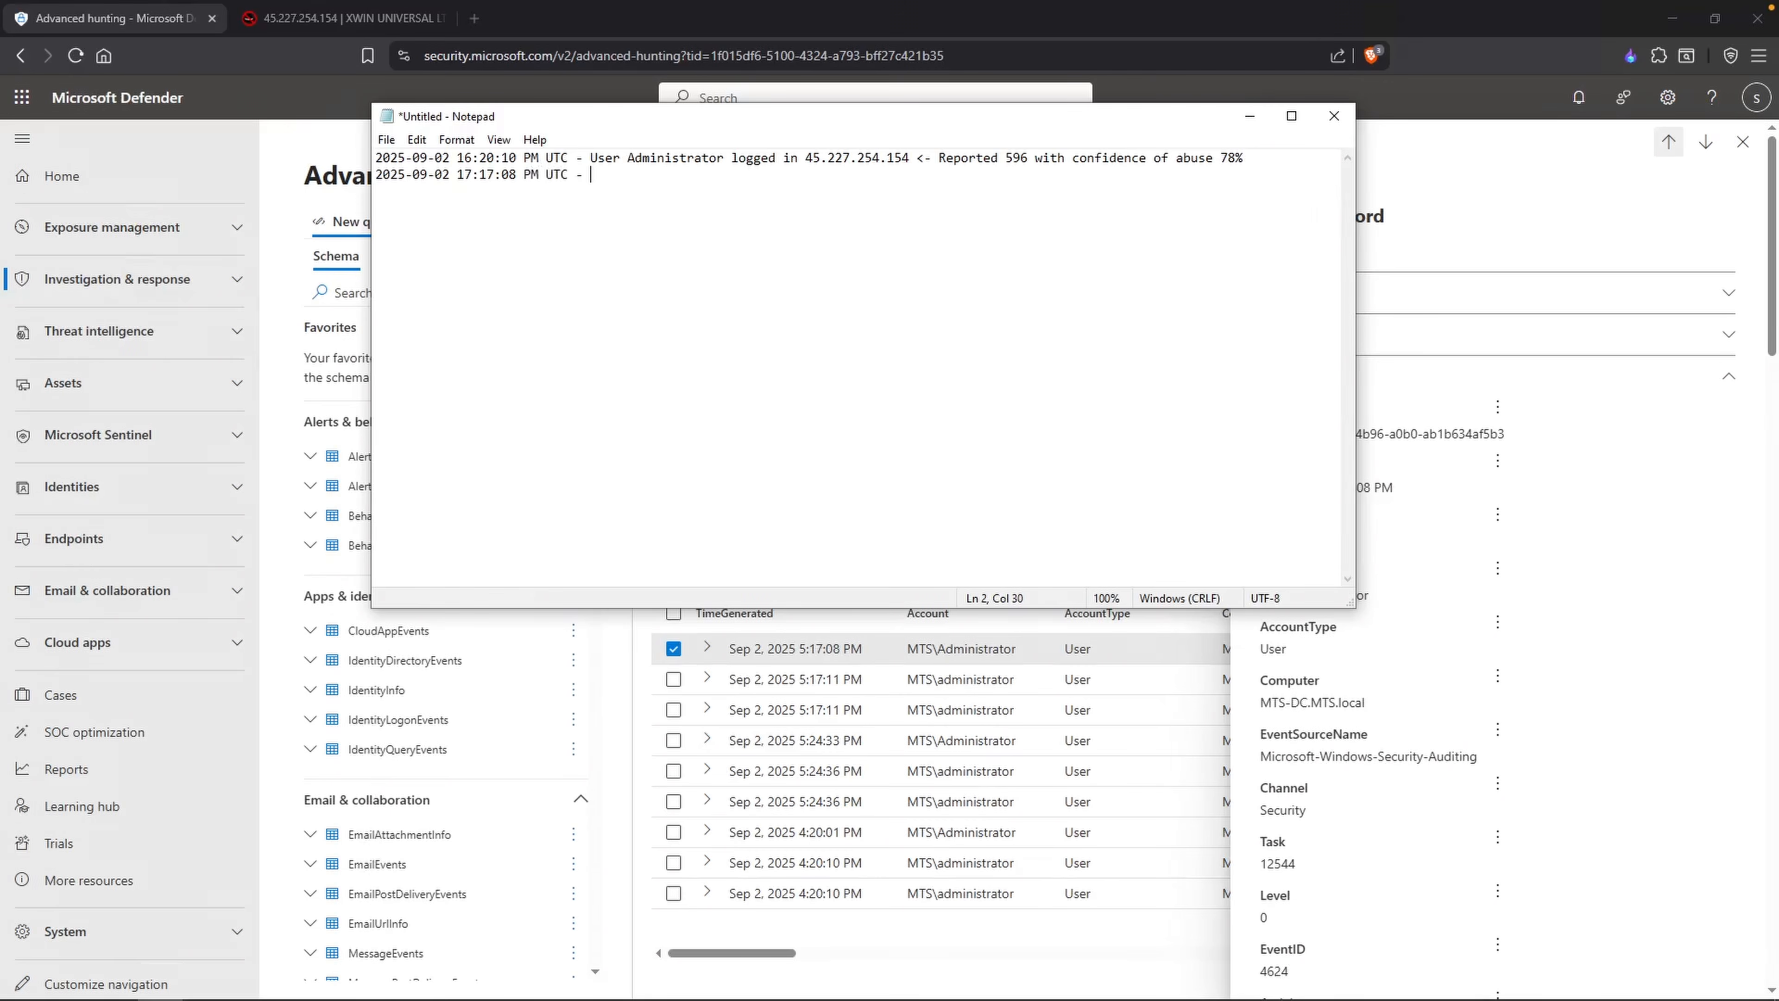
pyautogui.write('Last successful login from Adminis')
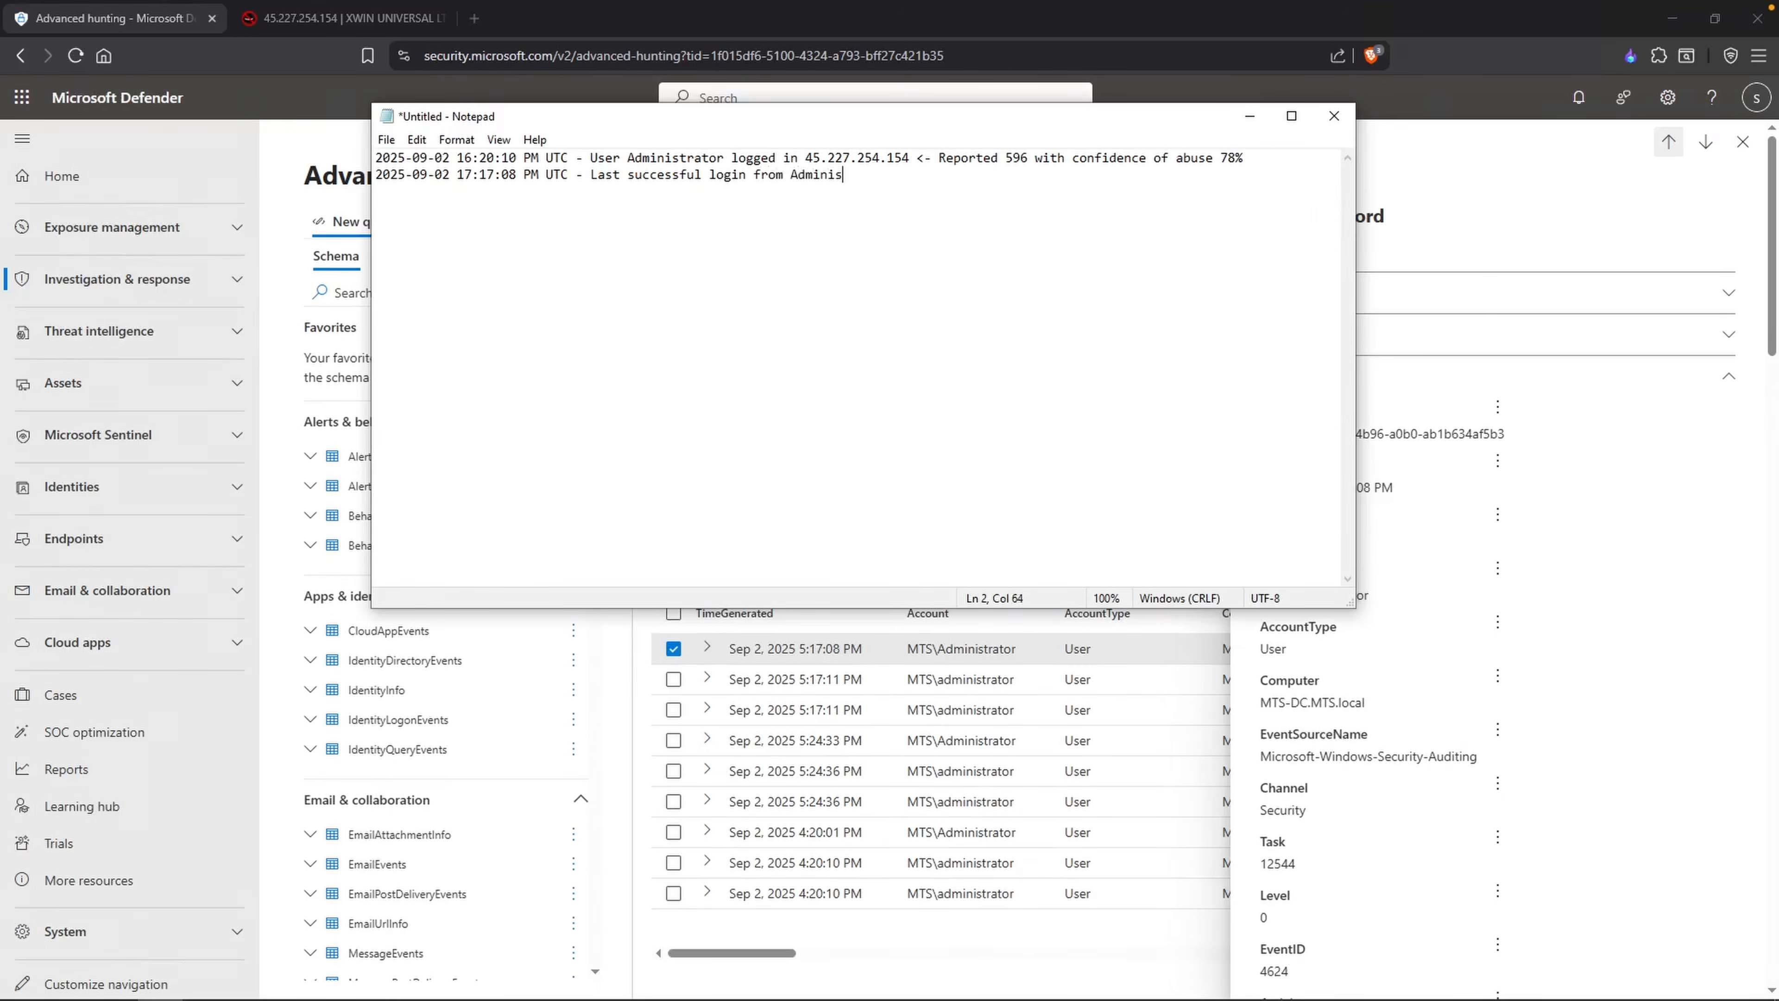
pyautogui.write('trator from 45.1')
pyautogui.write('27.2')
pyautogui.write('54.154')
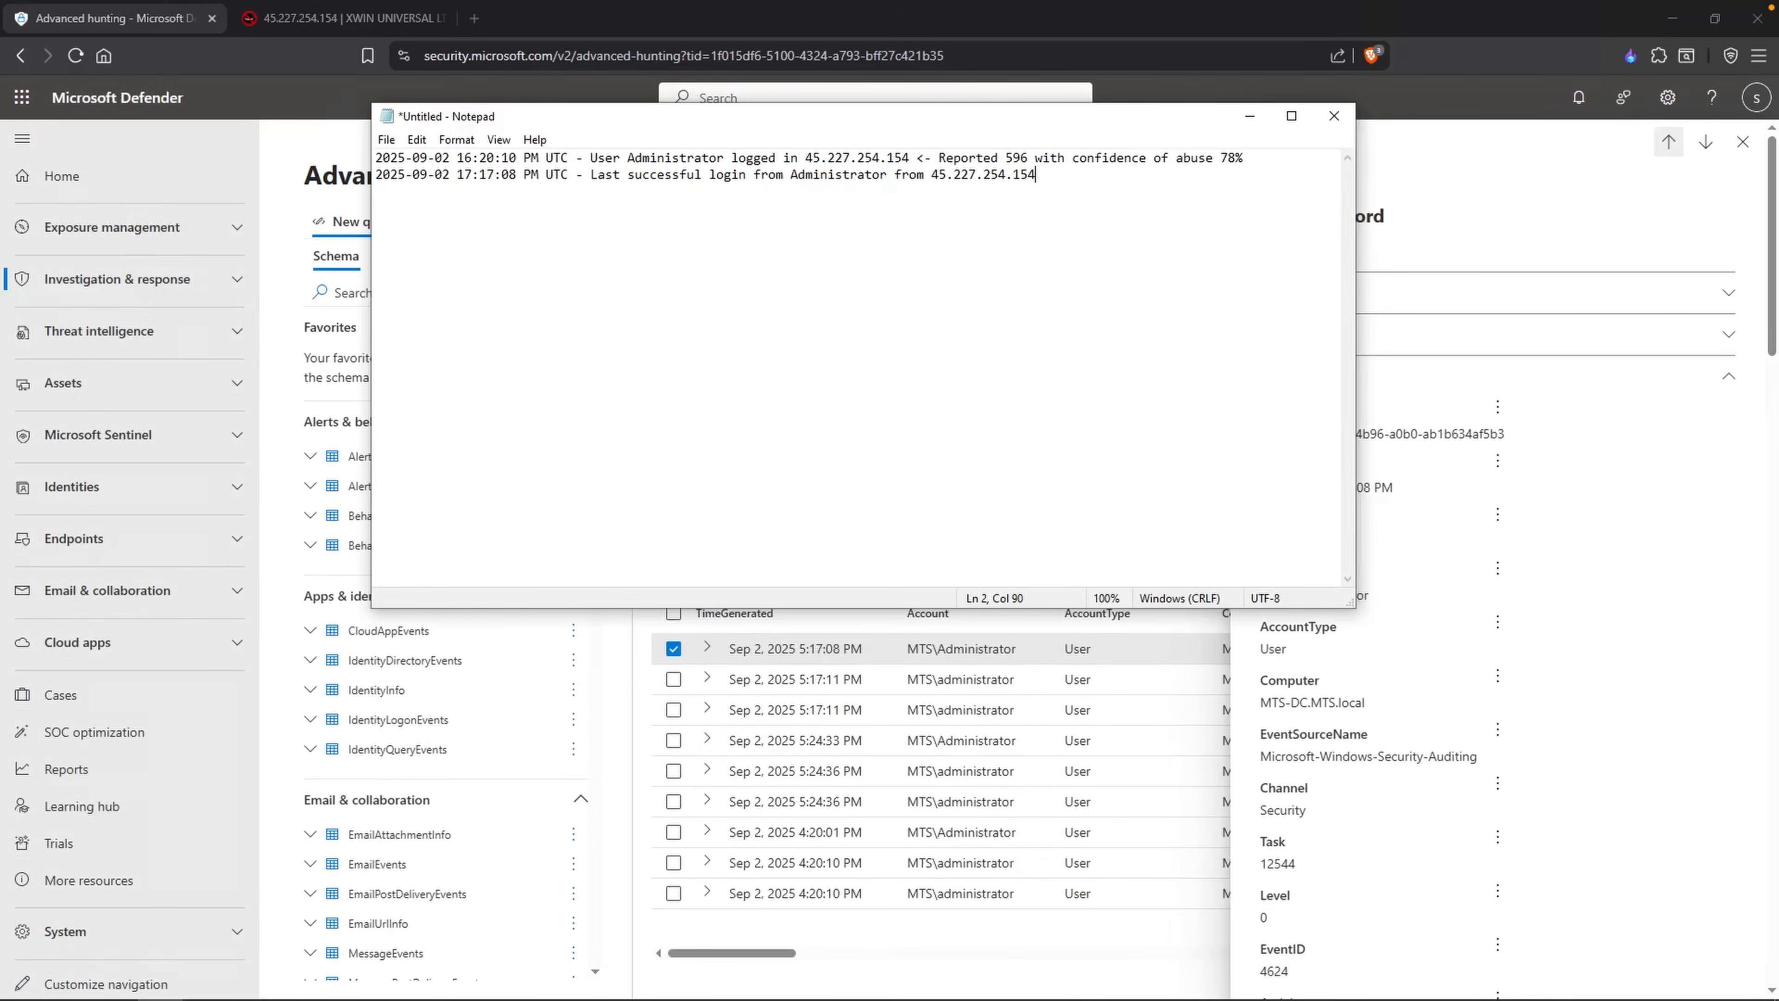
# Step: Add the line "|sort by TimeGenerated desc" to the end of the hunting query and run it
pyautogui.hotkey('alt', 'Tab')
pyautogui.press('Return')
pyautogui.write('|sort by TimeGenerated ')
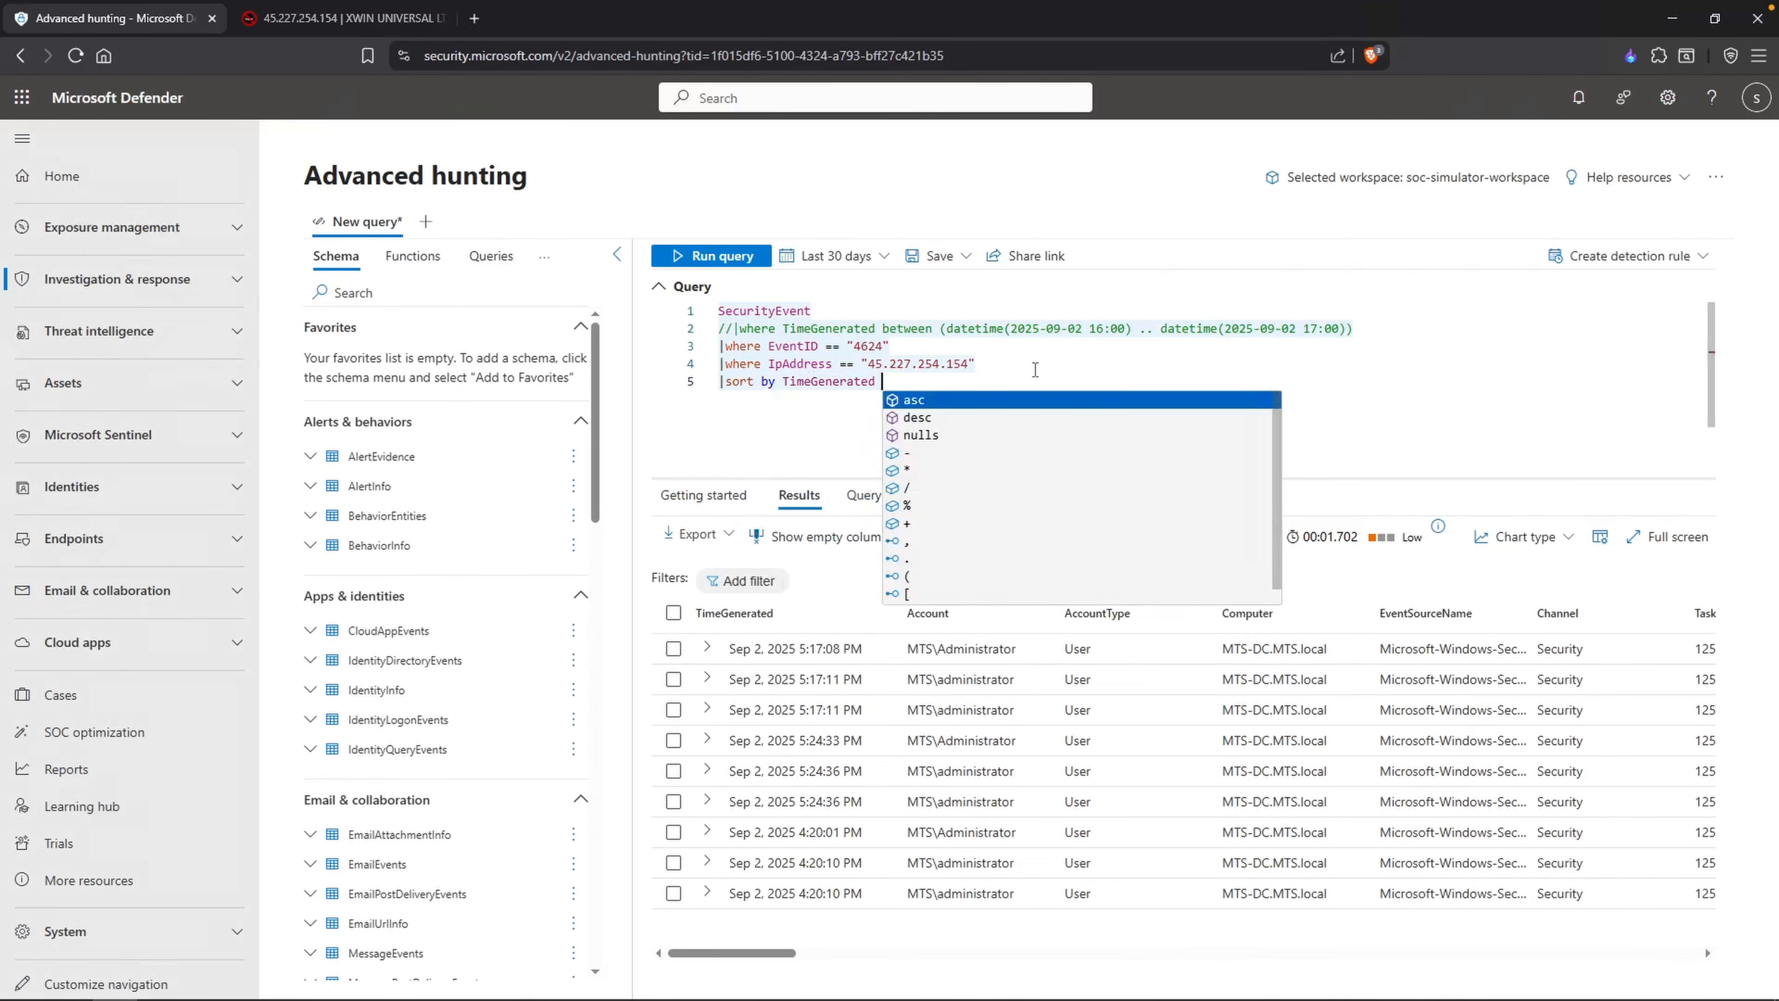
pyautogui.write('desc')
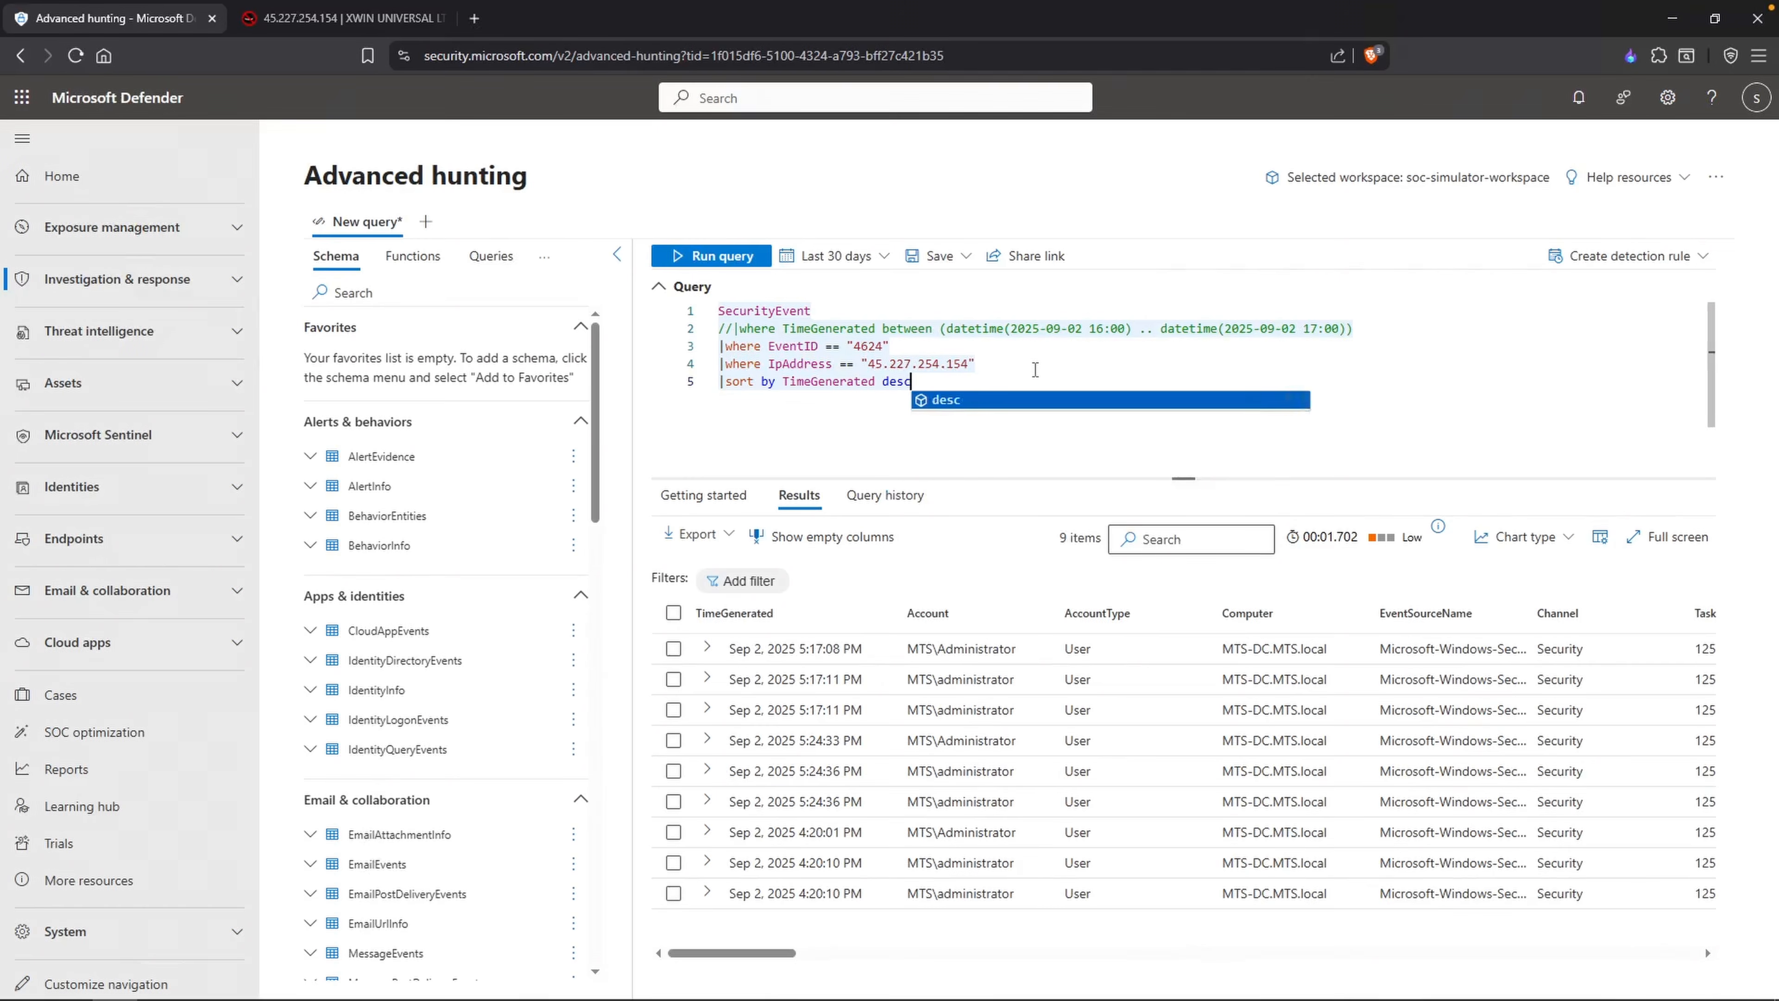
pyautogui.hotkey('shift', 'Return')
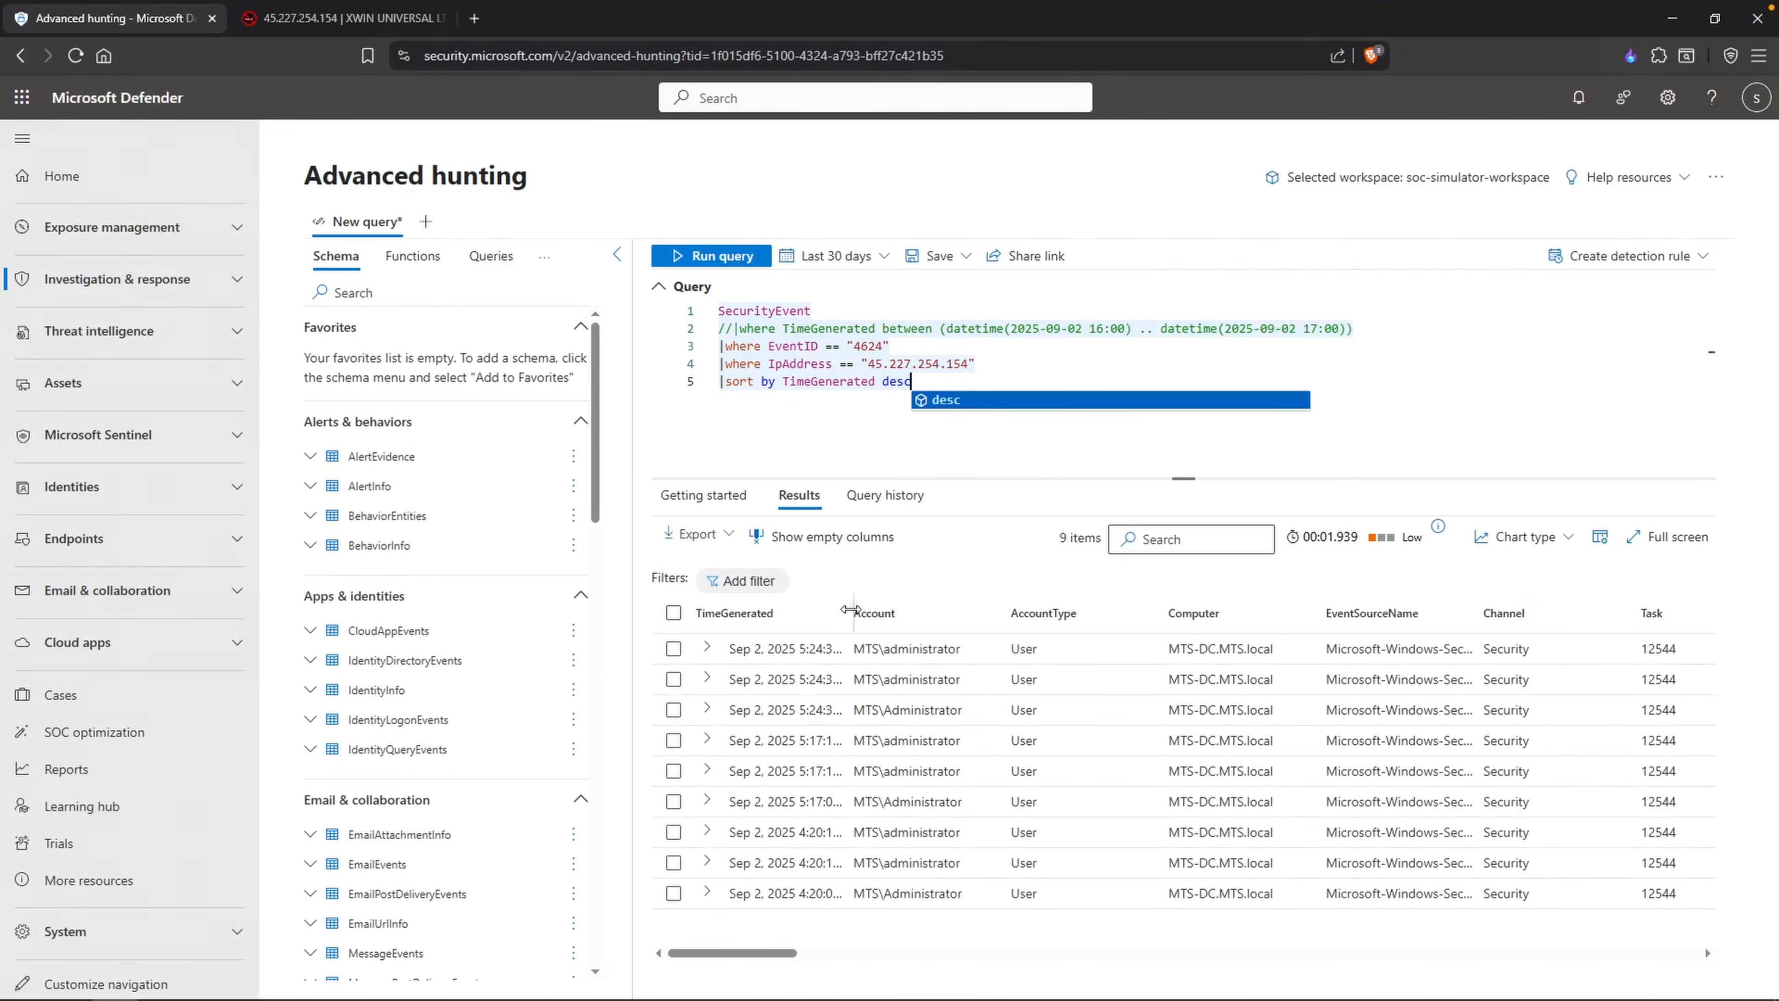
# Step: Widen the TimeGenerated column and examine the logon type and workstation name of each logon, including the earliest record
pyautogui.doubleClick(848, 609)
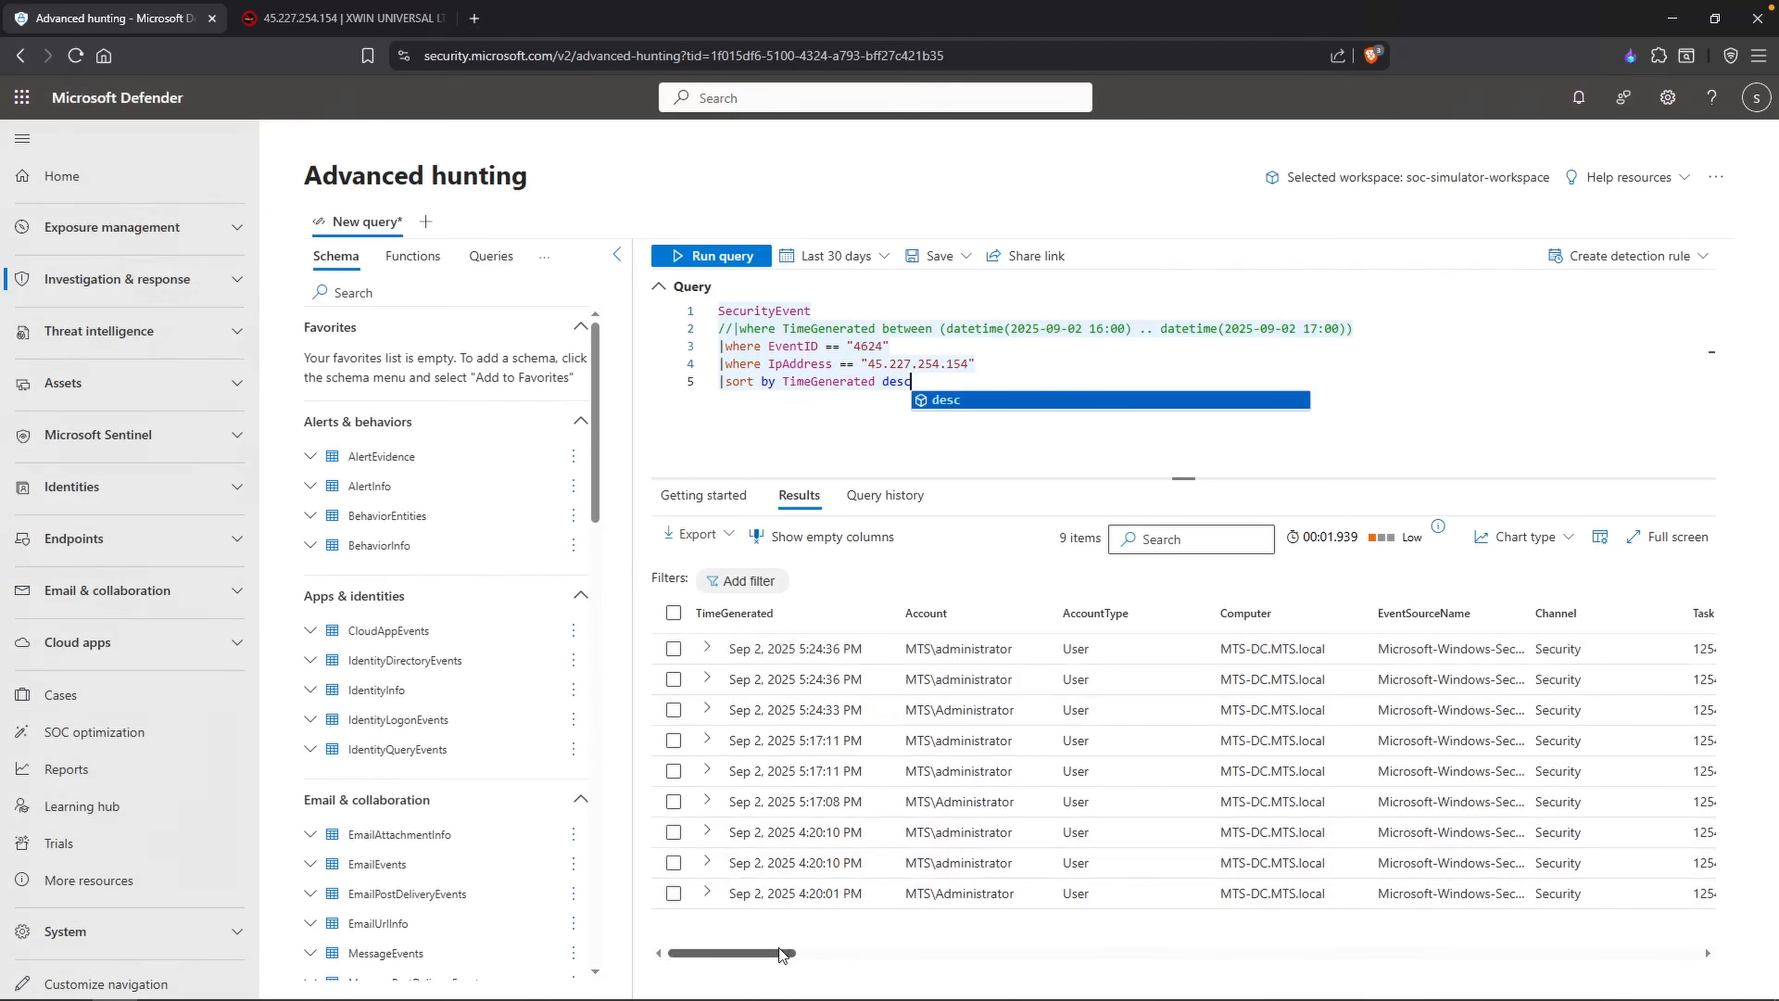
pyautogui.moveTo(795, 952); pyautogui.dragTo(1123, 958)
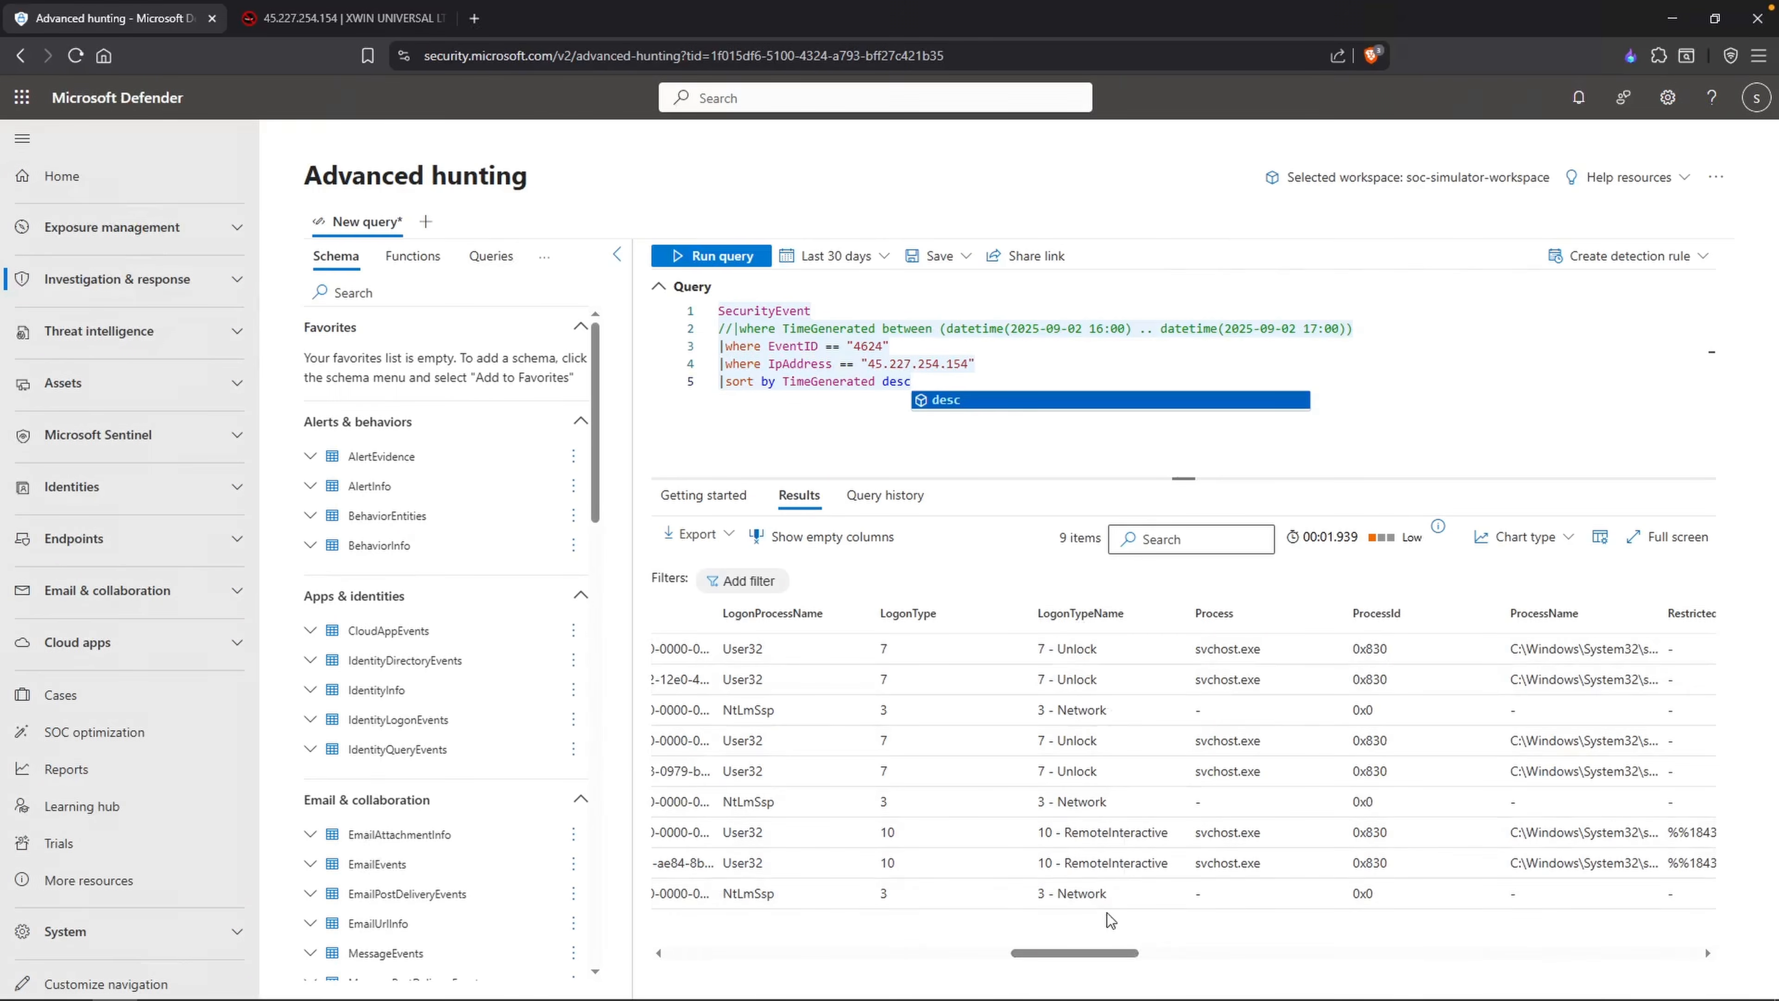
pyautogui.click(1041, 896)
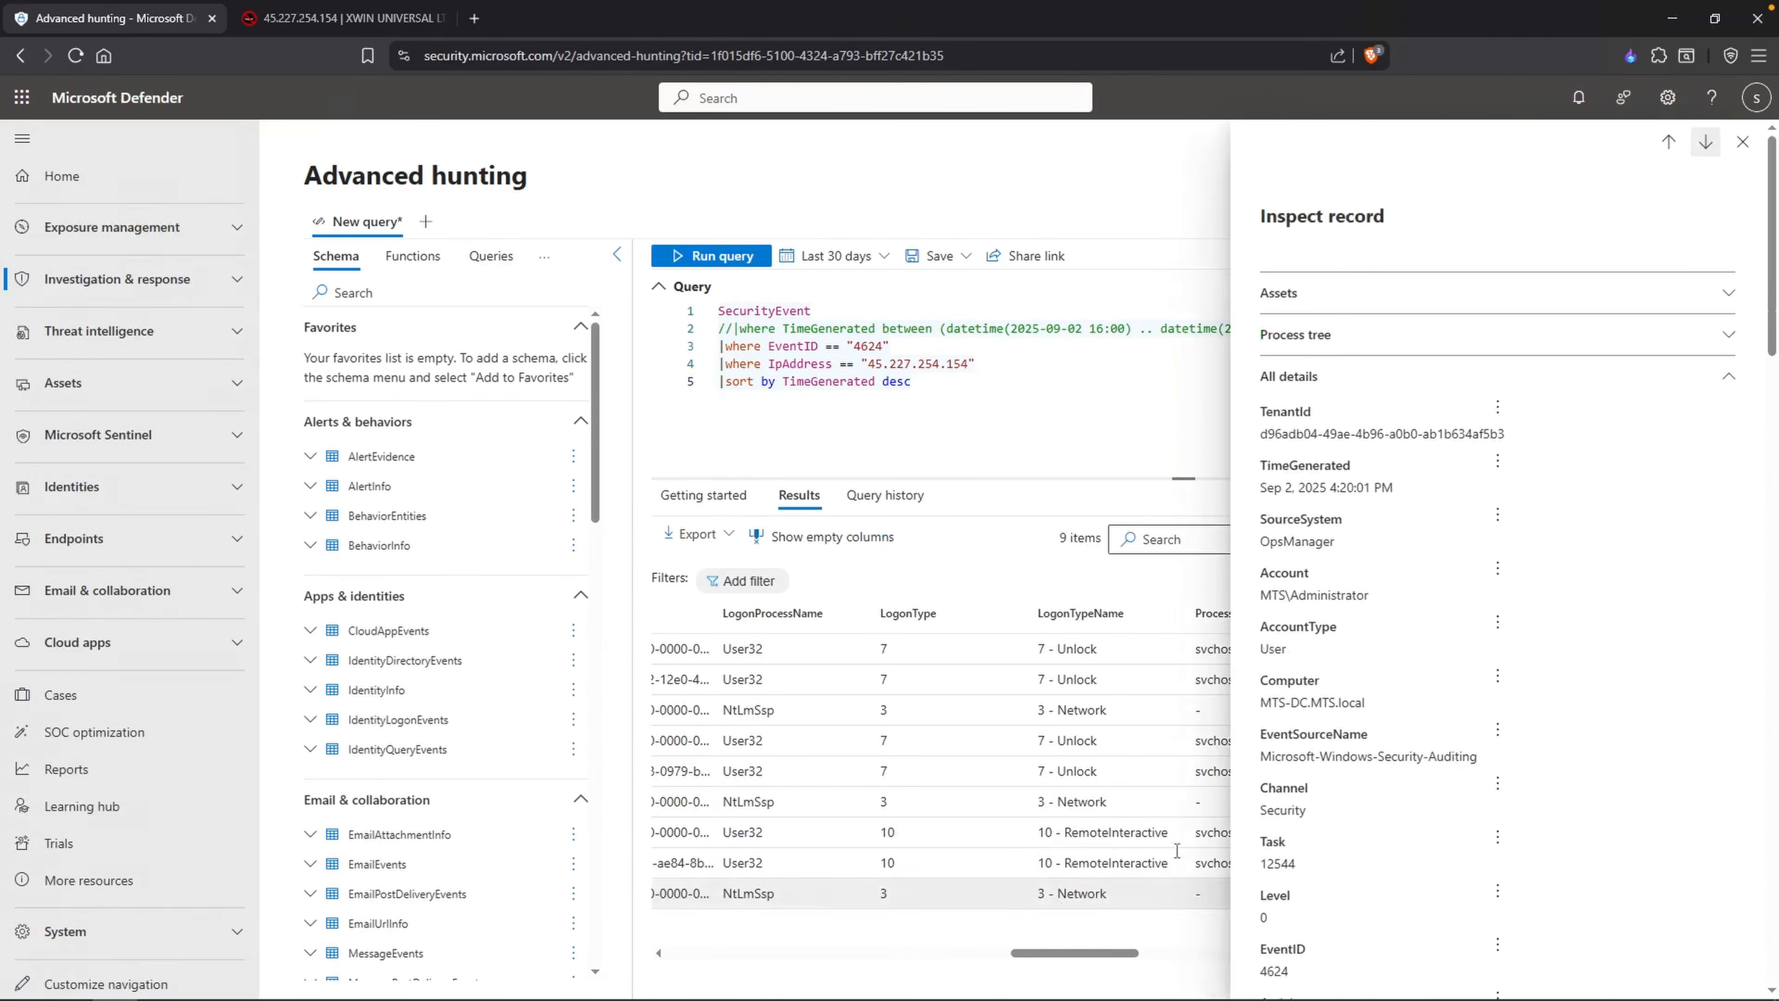
pyautogui.click(1742, 143)
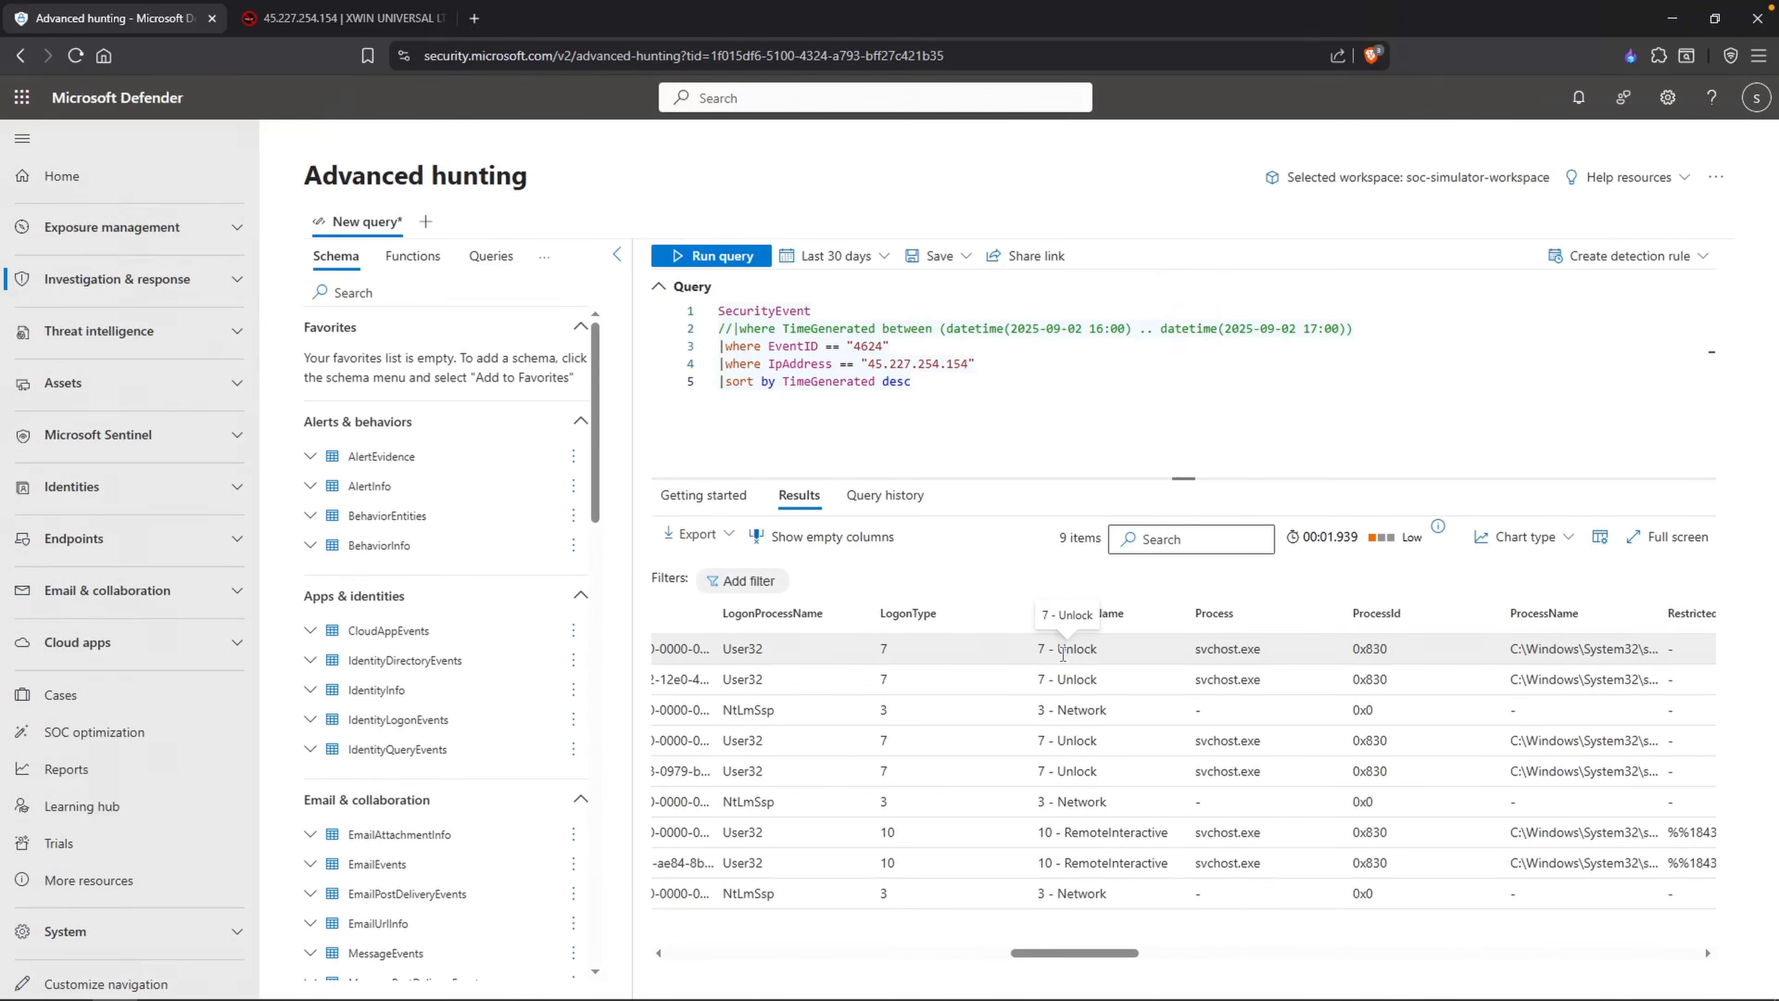
pyautogui.moveTo(1075, 952); pyautogui.dragTo(1436, 953)
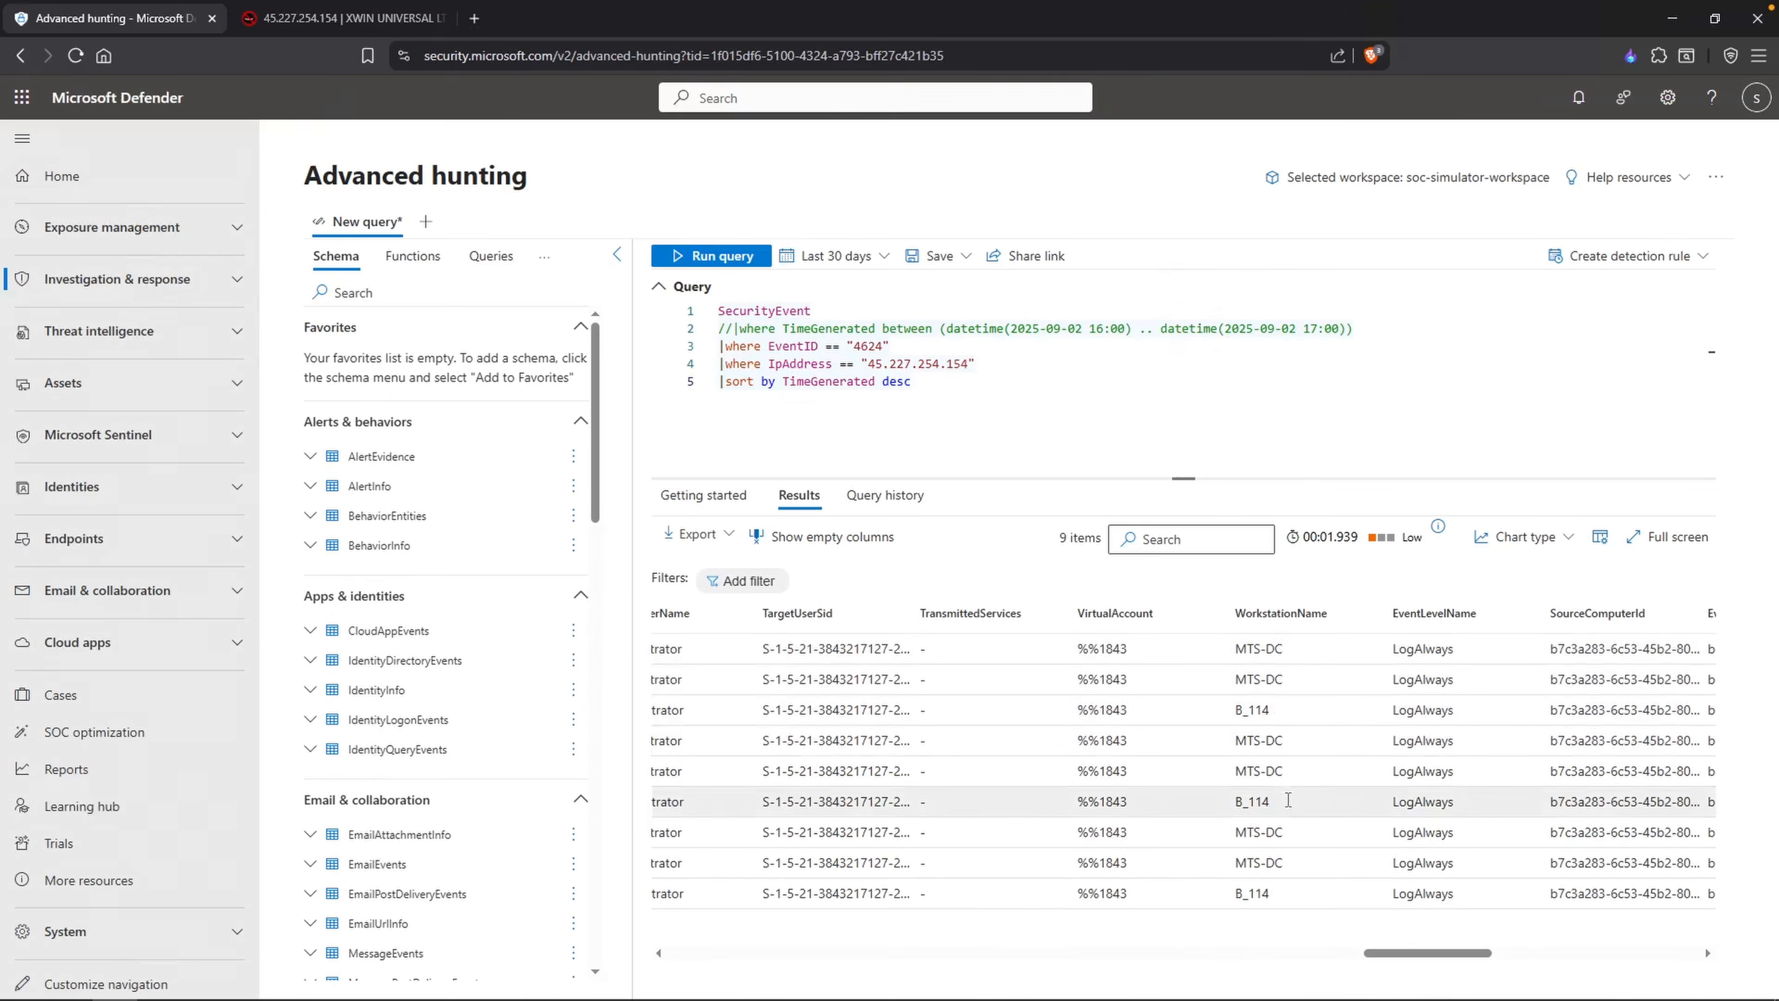
pyautogui.moveTo(1269, 893); pyautogui.dragTo(1249, 893)
pyautogui.doubleClick(1249, 894)
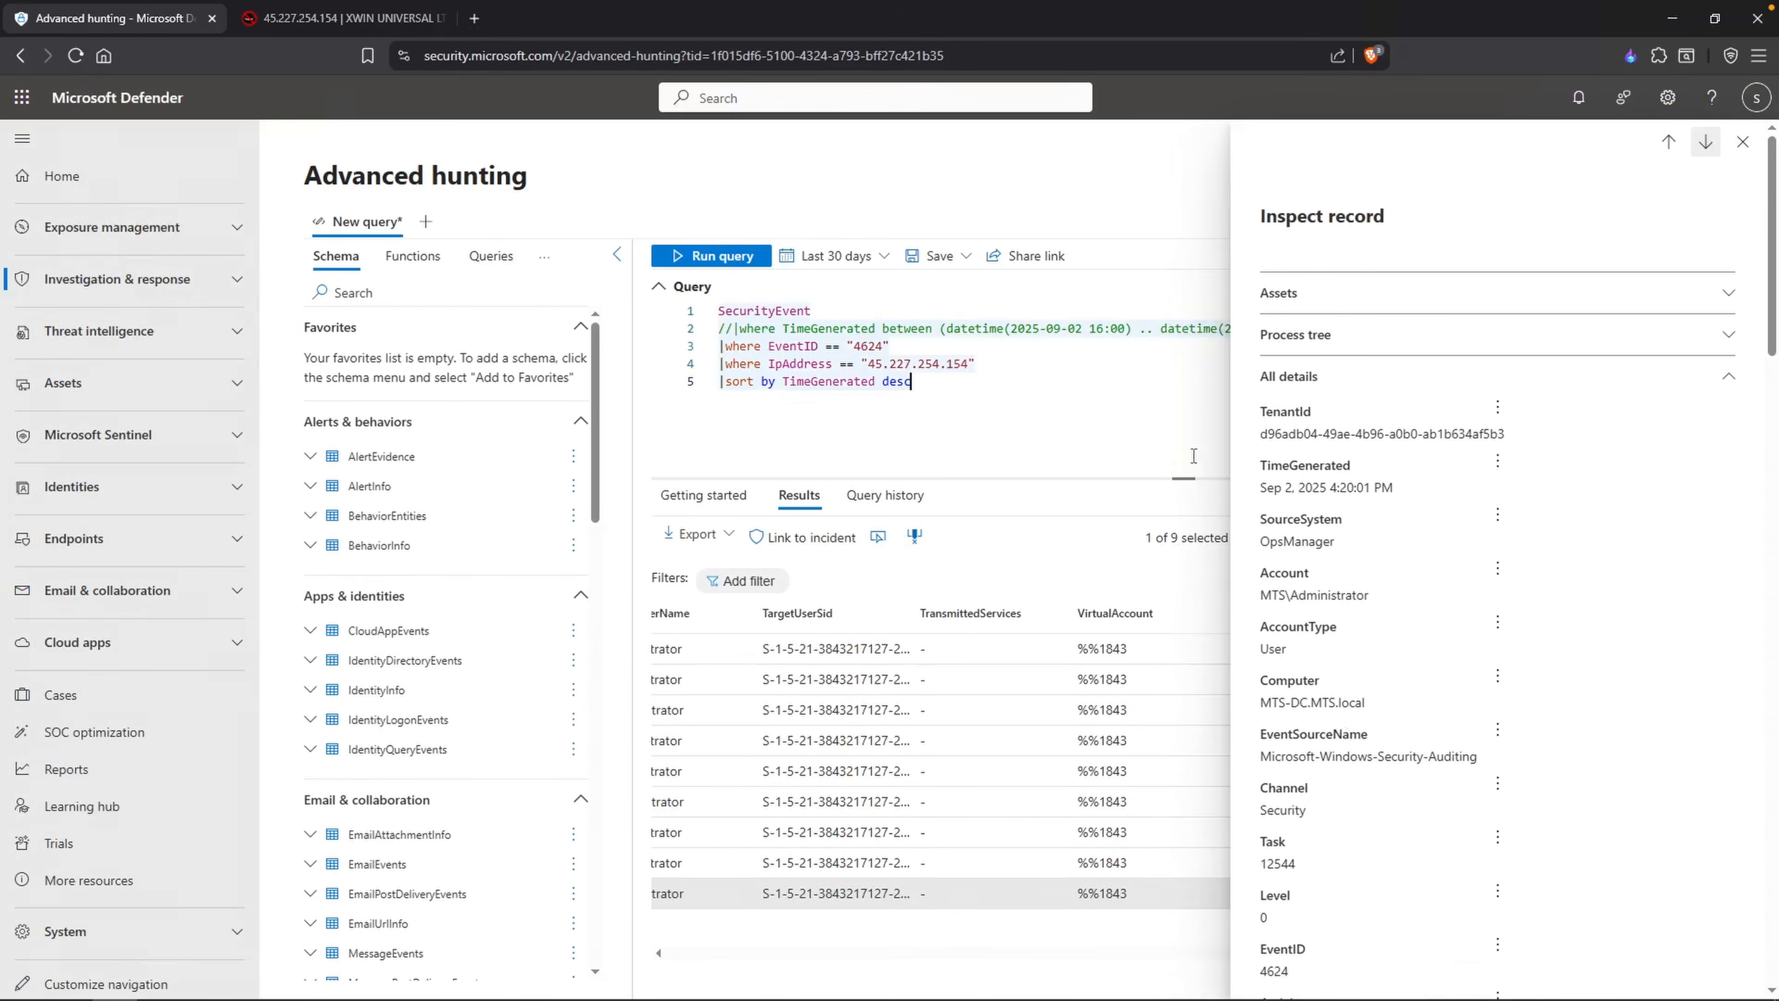
# Step: Switch to the Notepad note and add the heading "Threat Actor Infrastructure" below the timeline, separated by blank lines
pyautogui.hotkey('alt', 'Tab')
pyautogui.press('Return')
pyautogui.press('Return')
pyautogui.press('Return')
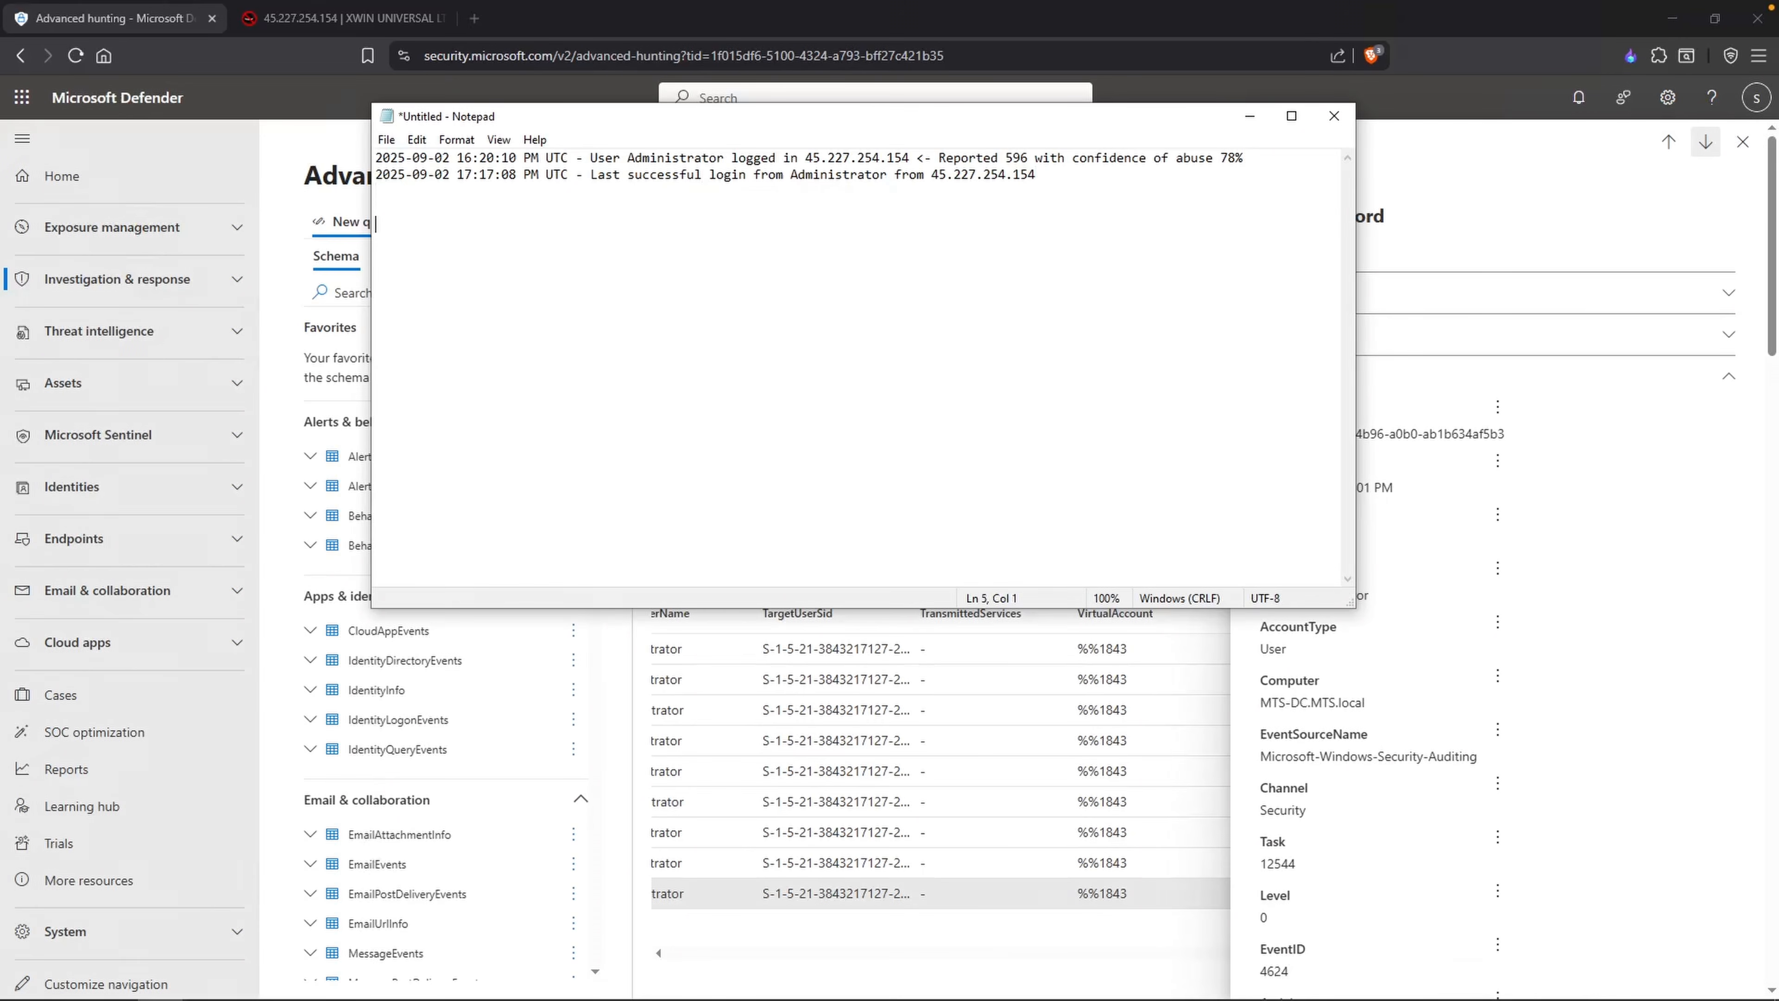
pyautogui.write('Threat Actor Infrastructure')
pyautogui.press('Return')
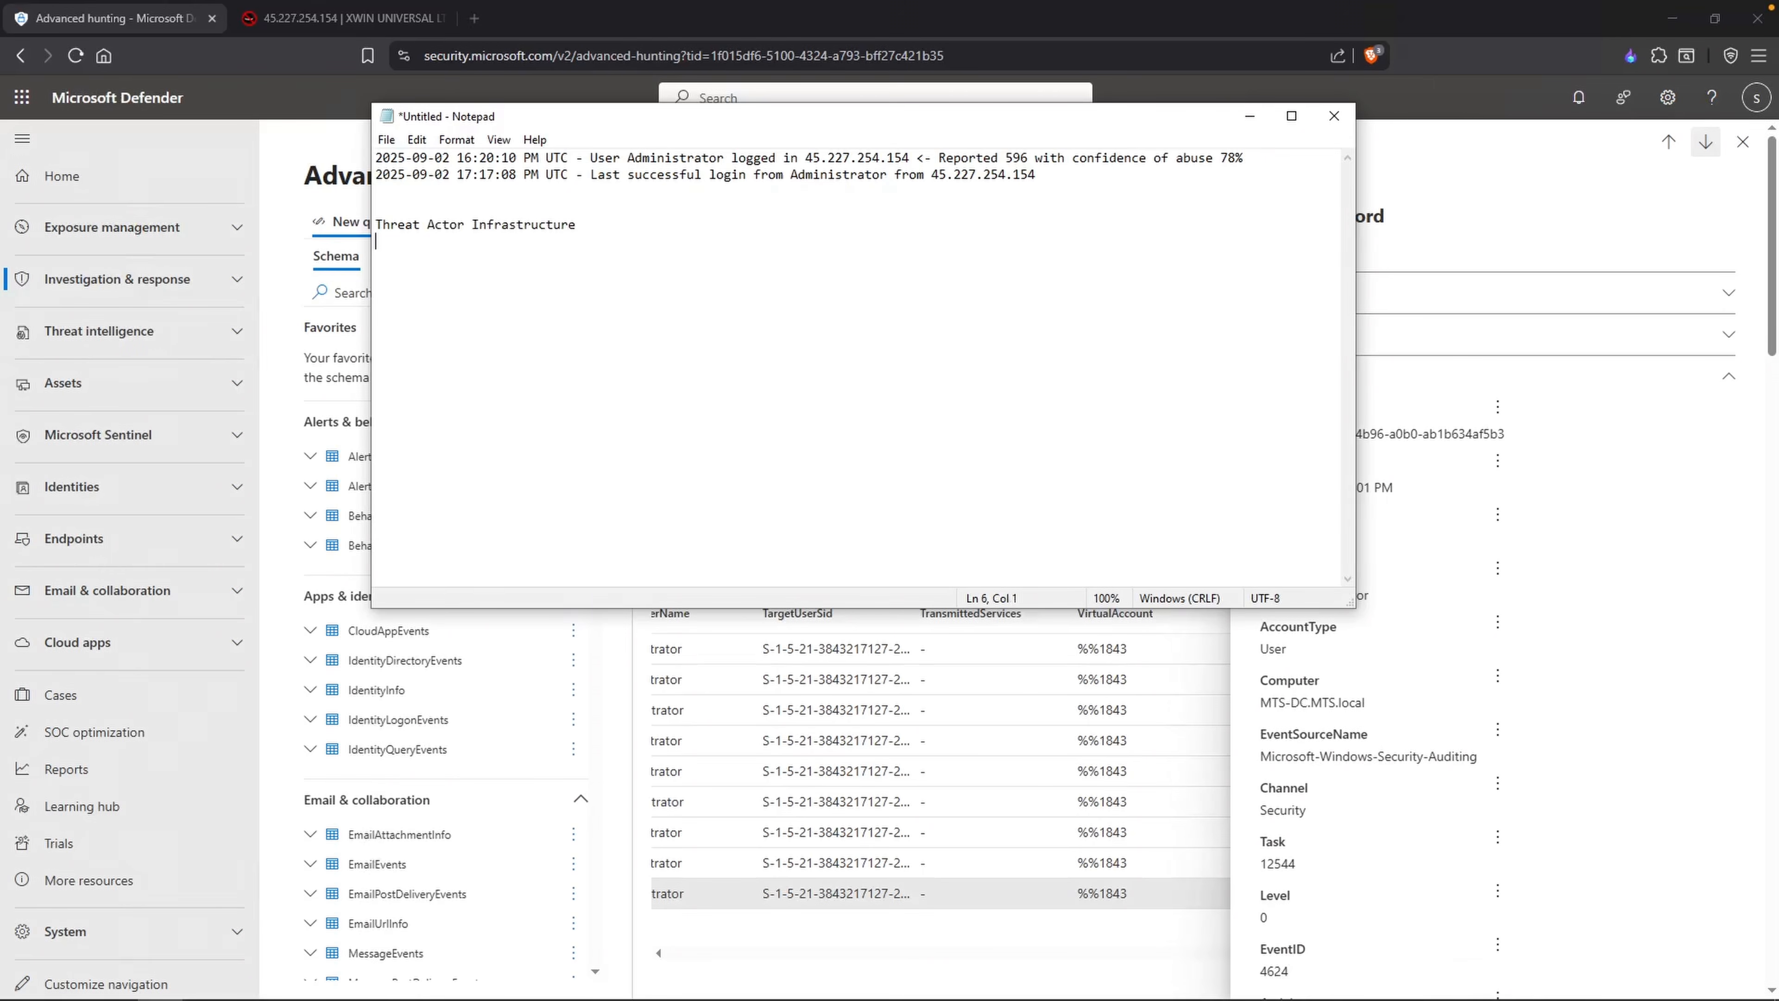
# Step: List "Computer: B_114" and "IP Address: 45.227.254.154" under the Threat Actor Infrastructure heading
pyautogui.write('Computer: B_11')
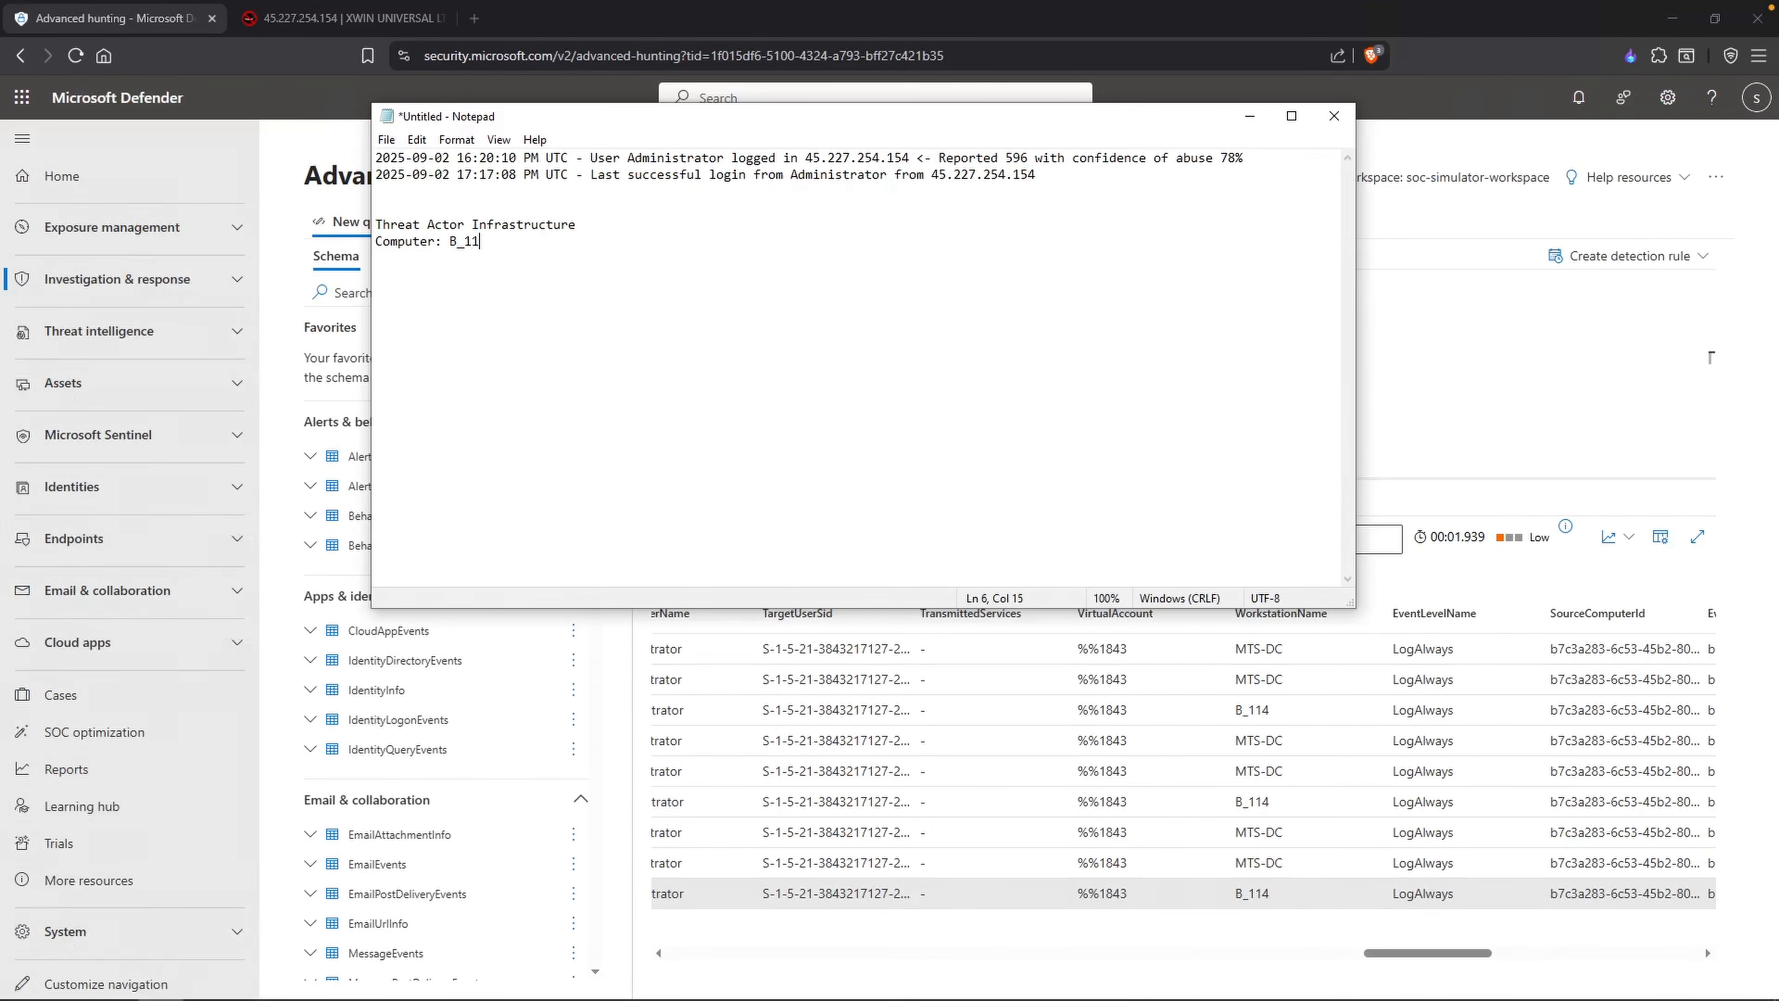
pyautogui.write('4')
pyautogui.press('Return')
pyautogui.write('IP Address: 45.227.254')
pyautogui.write('.154')
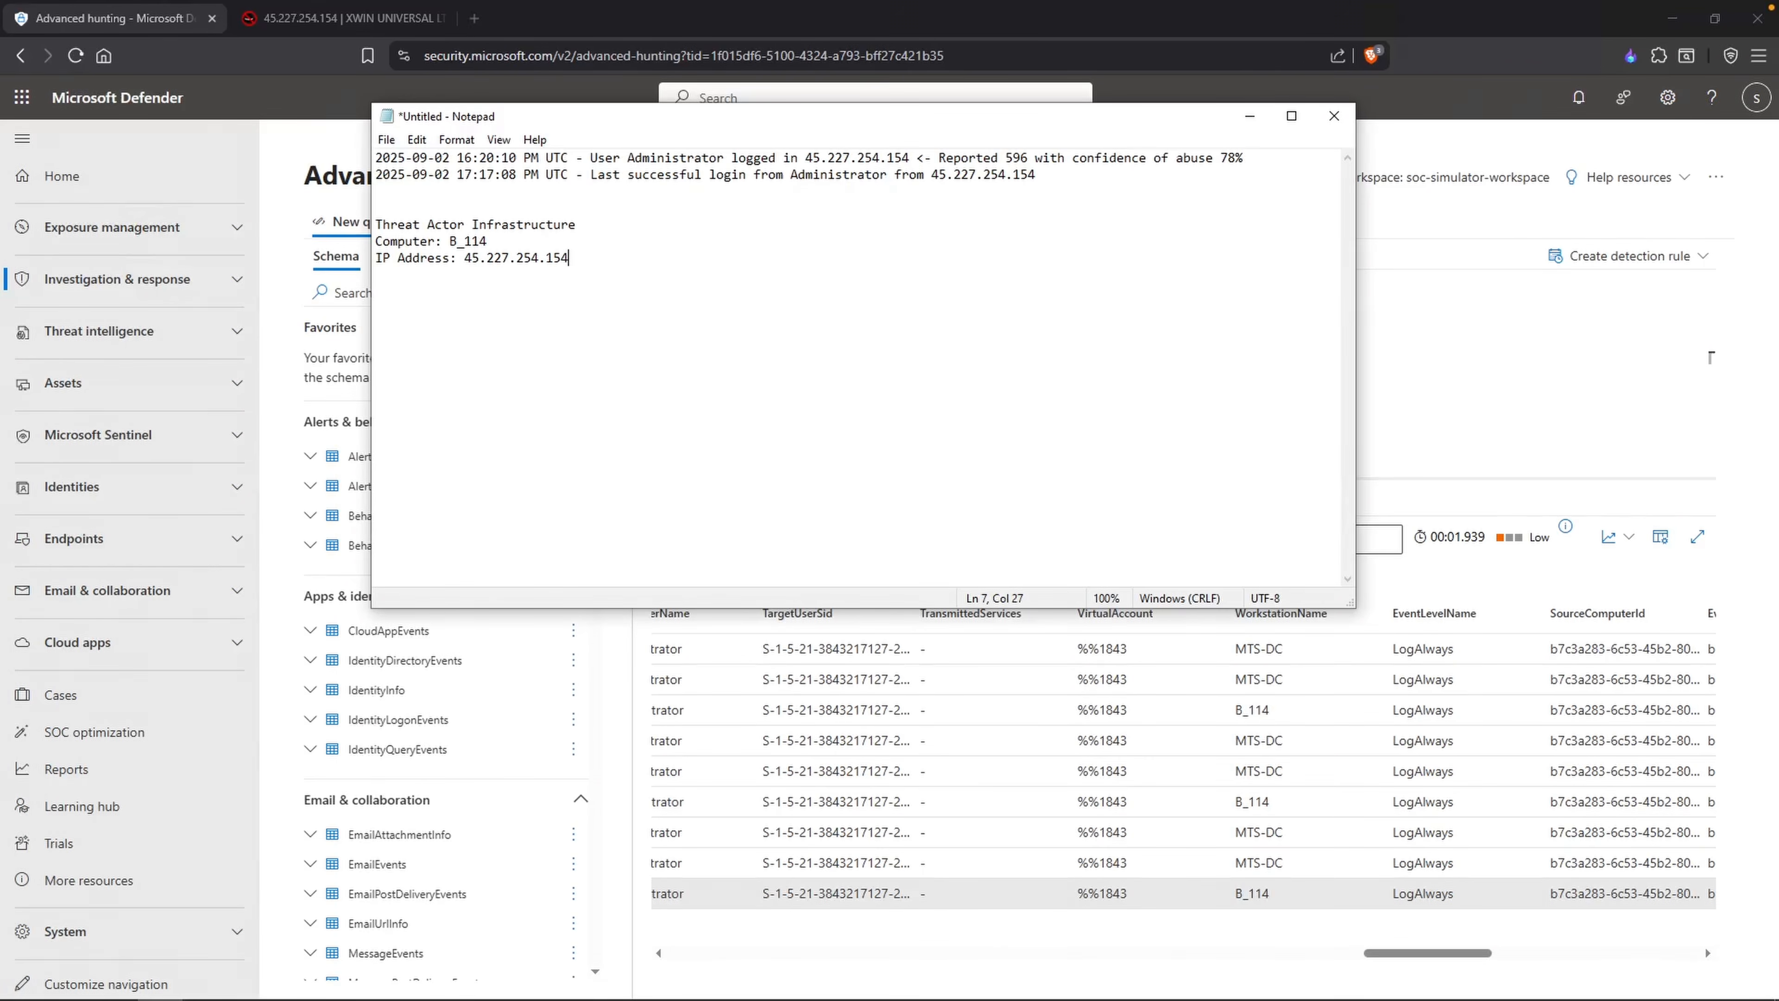
# Step: Replace the query's IpAddress condition with WorkstationName == "B_114" and run the query
pyautogui.moveTo(974, 364); pyautogui.dragTo(853, 362)
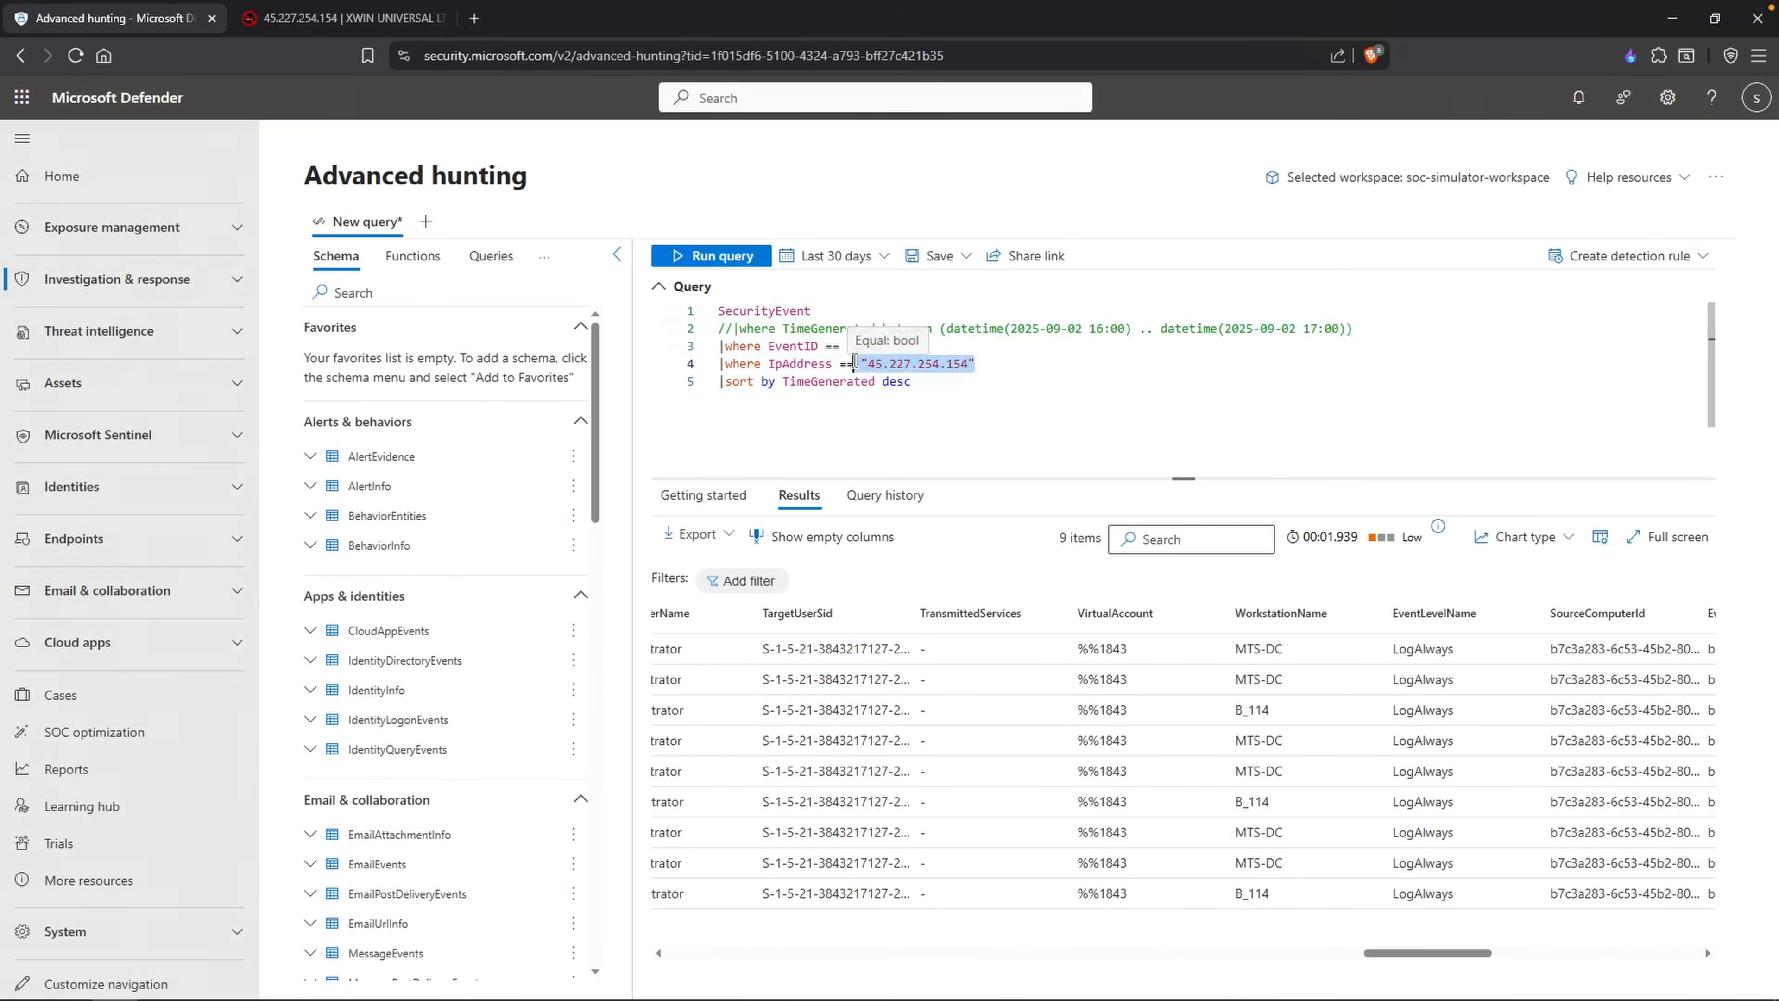
pyautogui.click(946, 363)
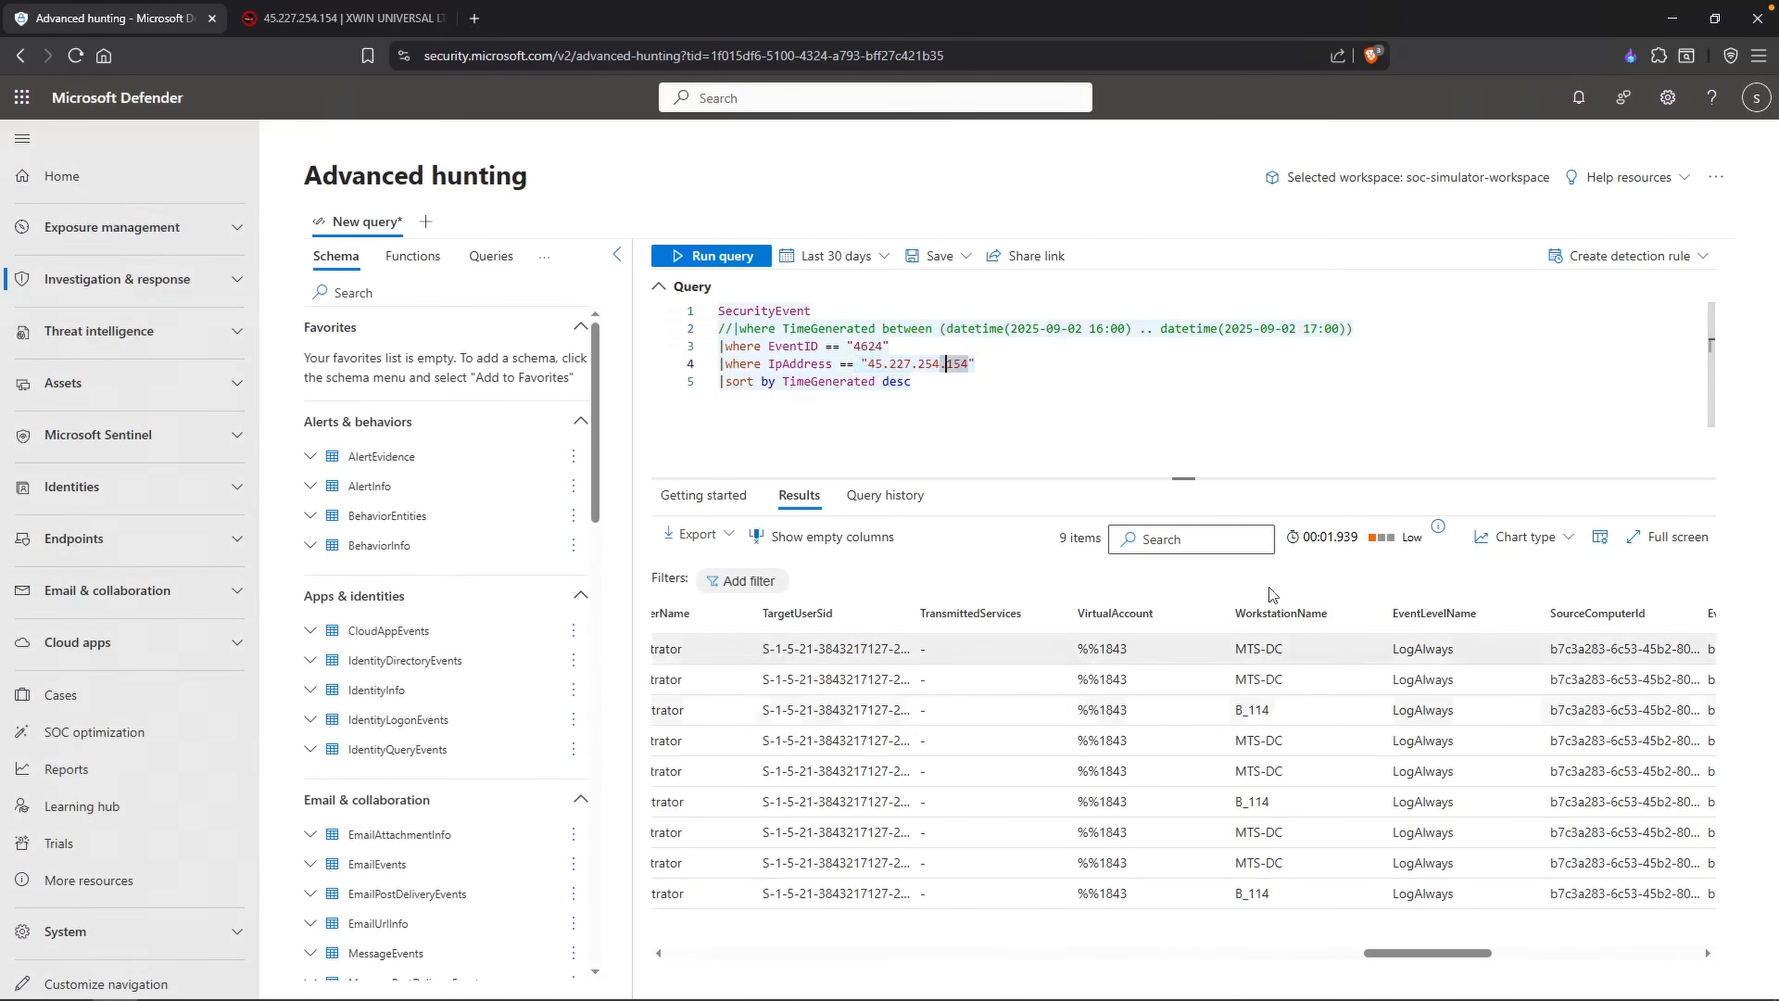
pyautogui.click(988, 359)
pyautogui.moveTo(987, 360); pyautogui.dragTo(769, 365)
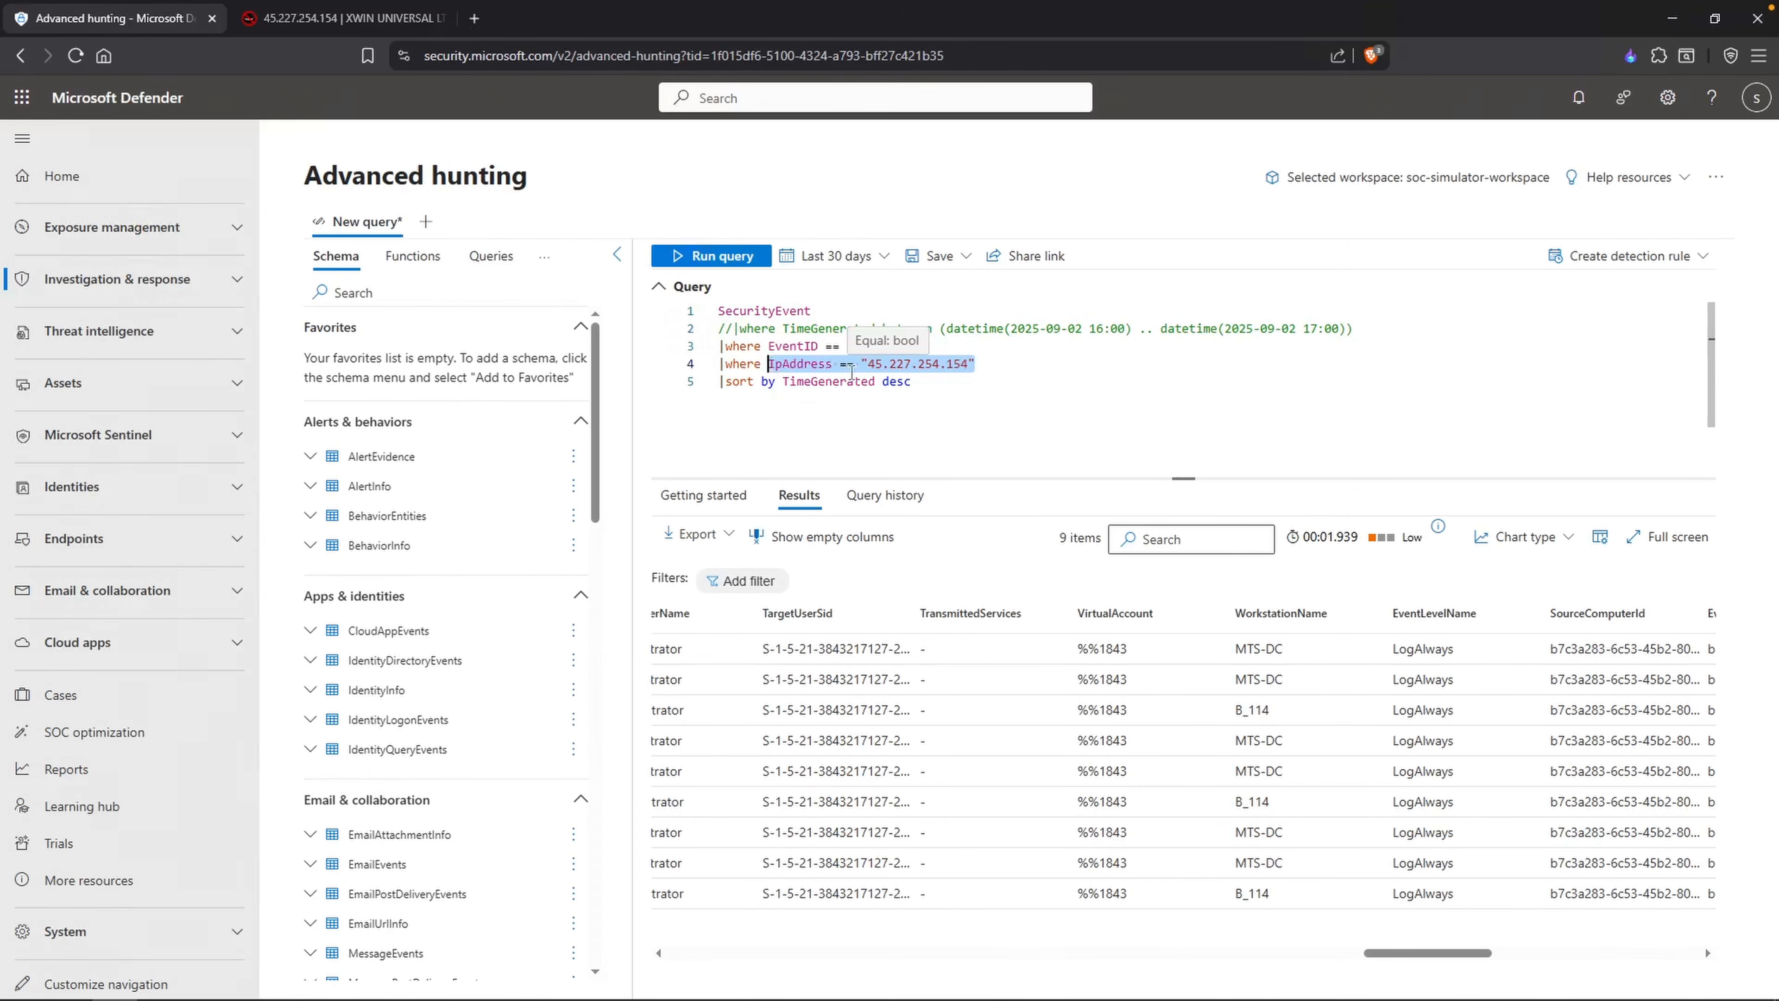
pyautogui.write('Work')
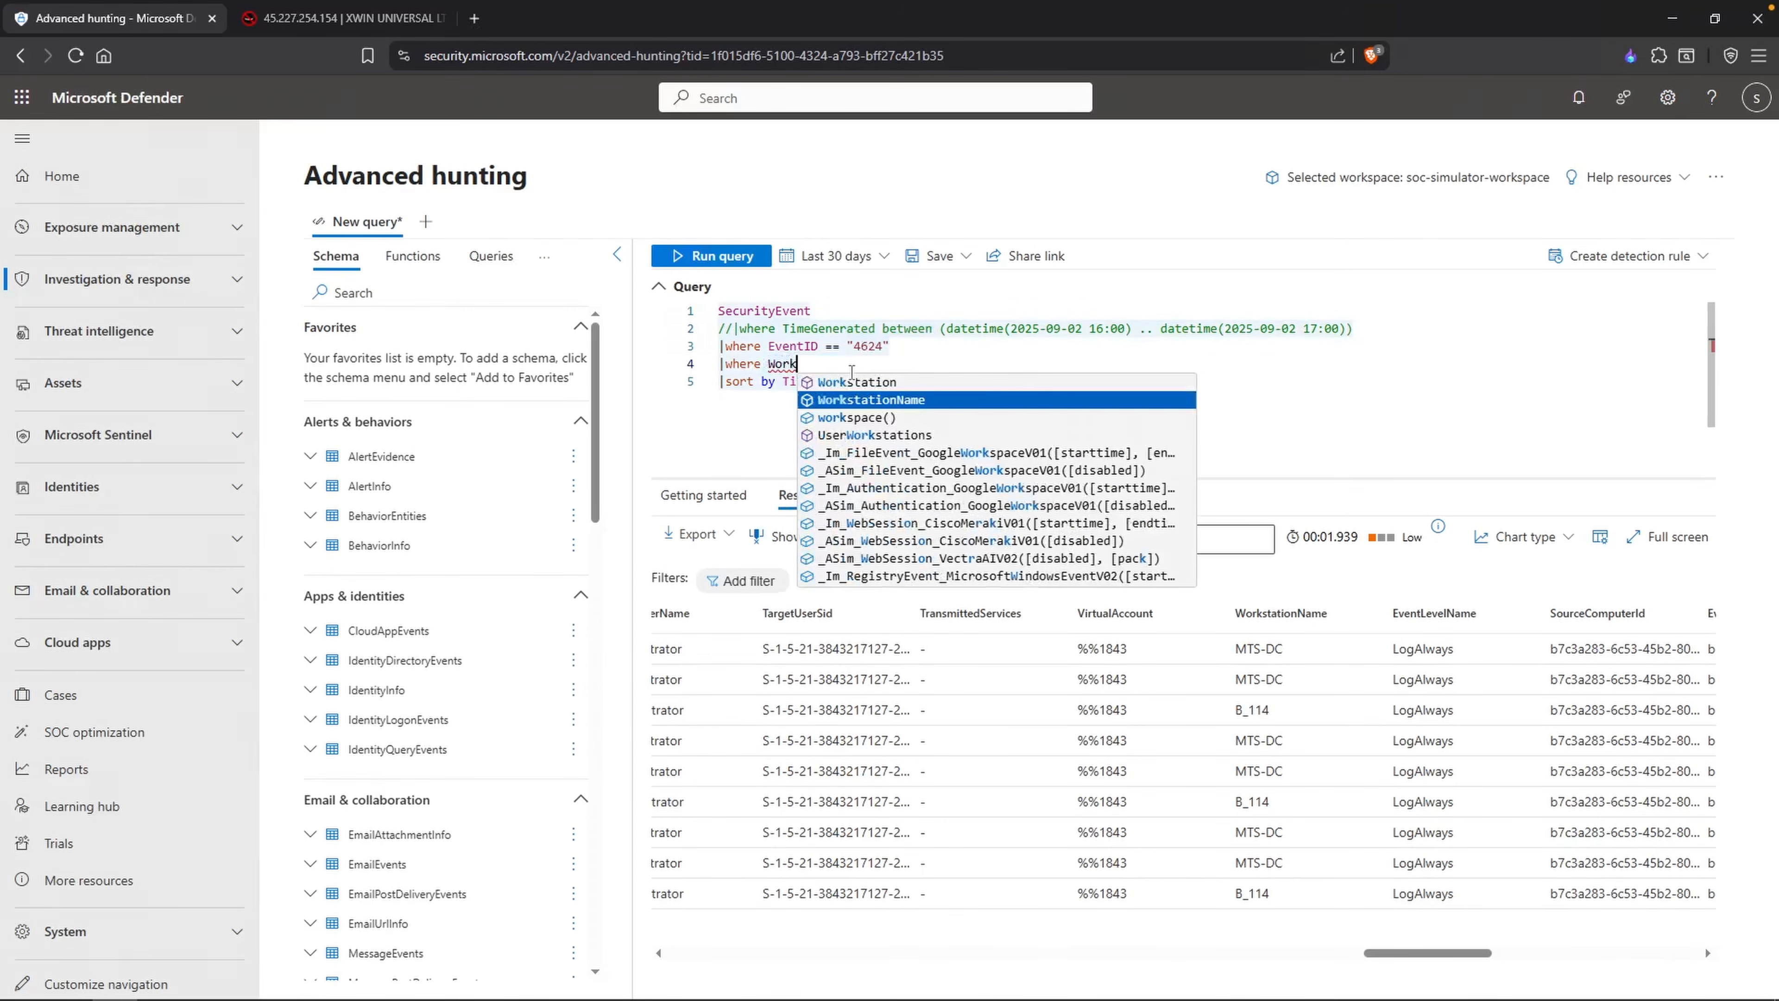
pyautogui.press('Tab')
pyautogui.write('== "B')
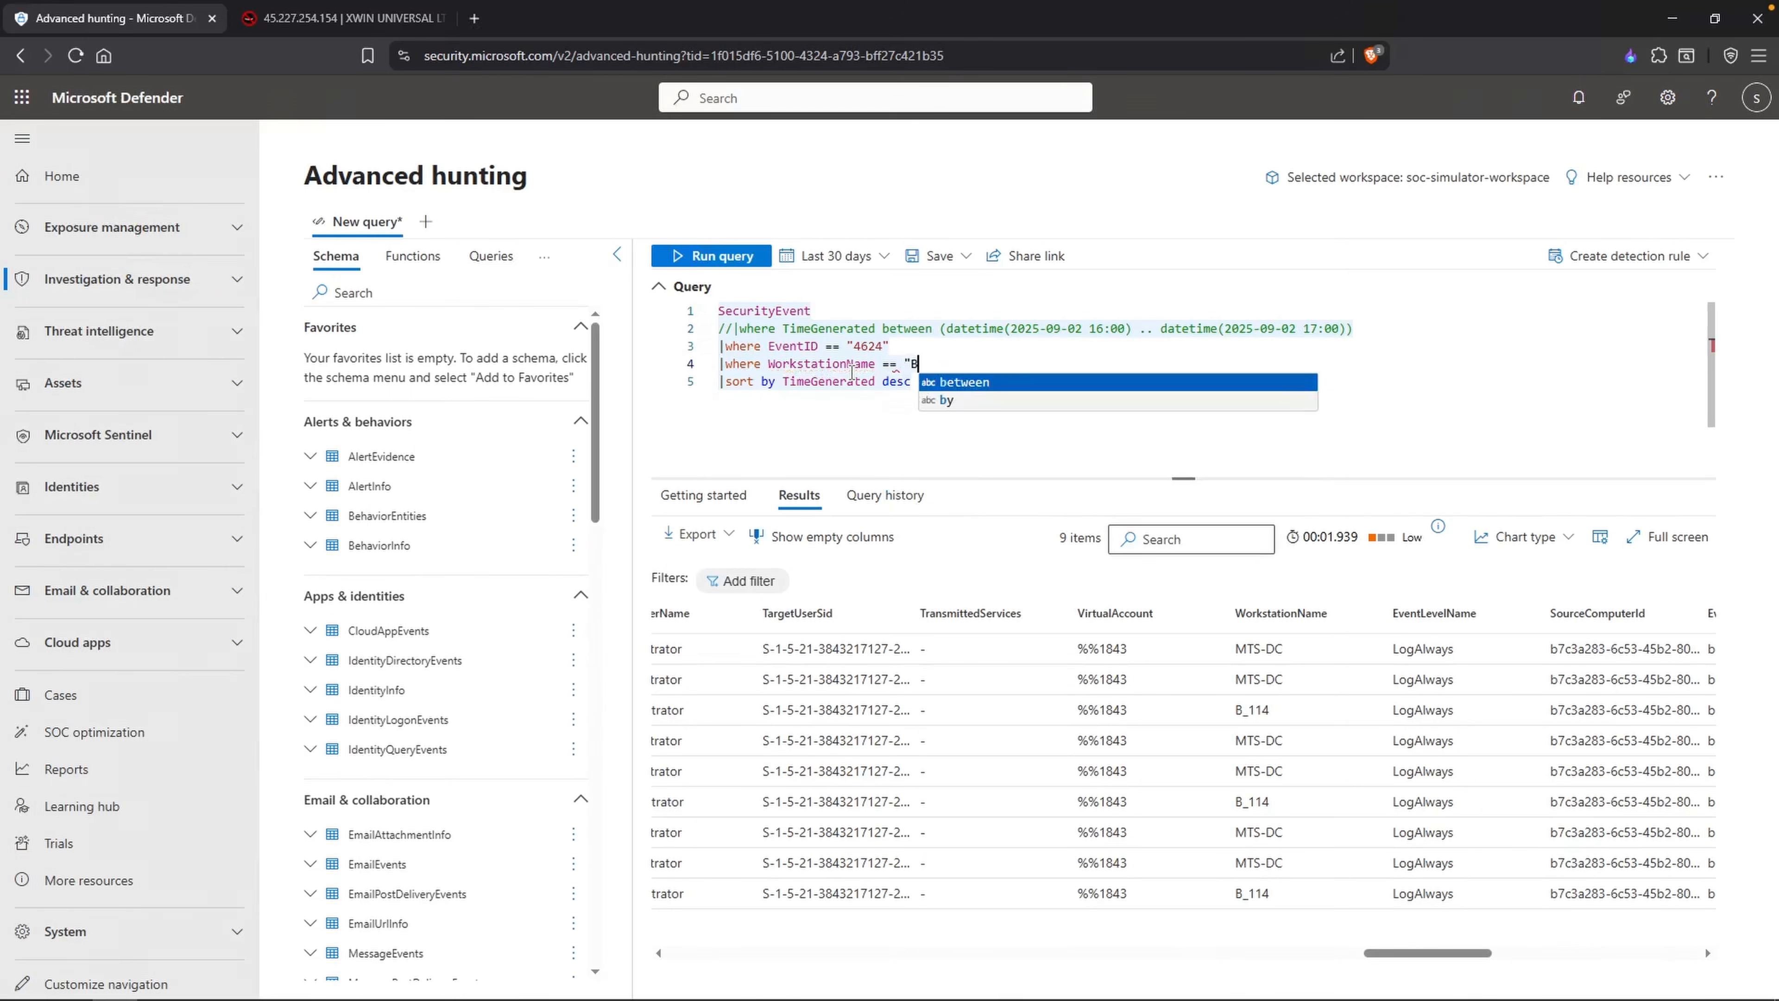
pyautogui.write('_114"')
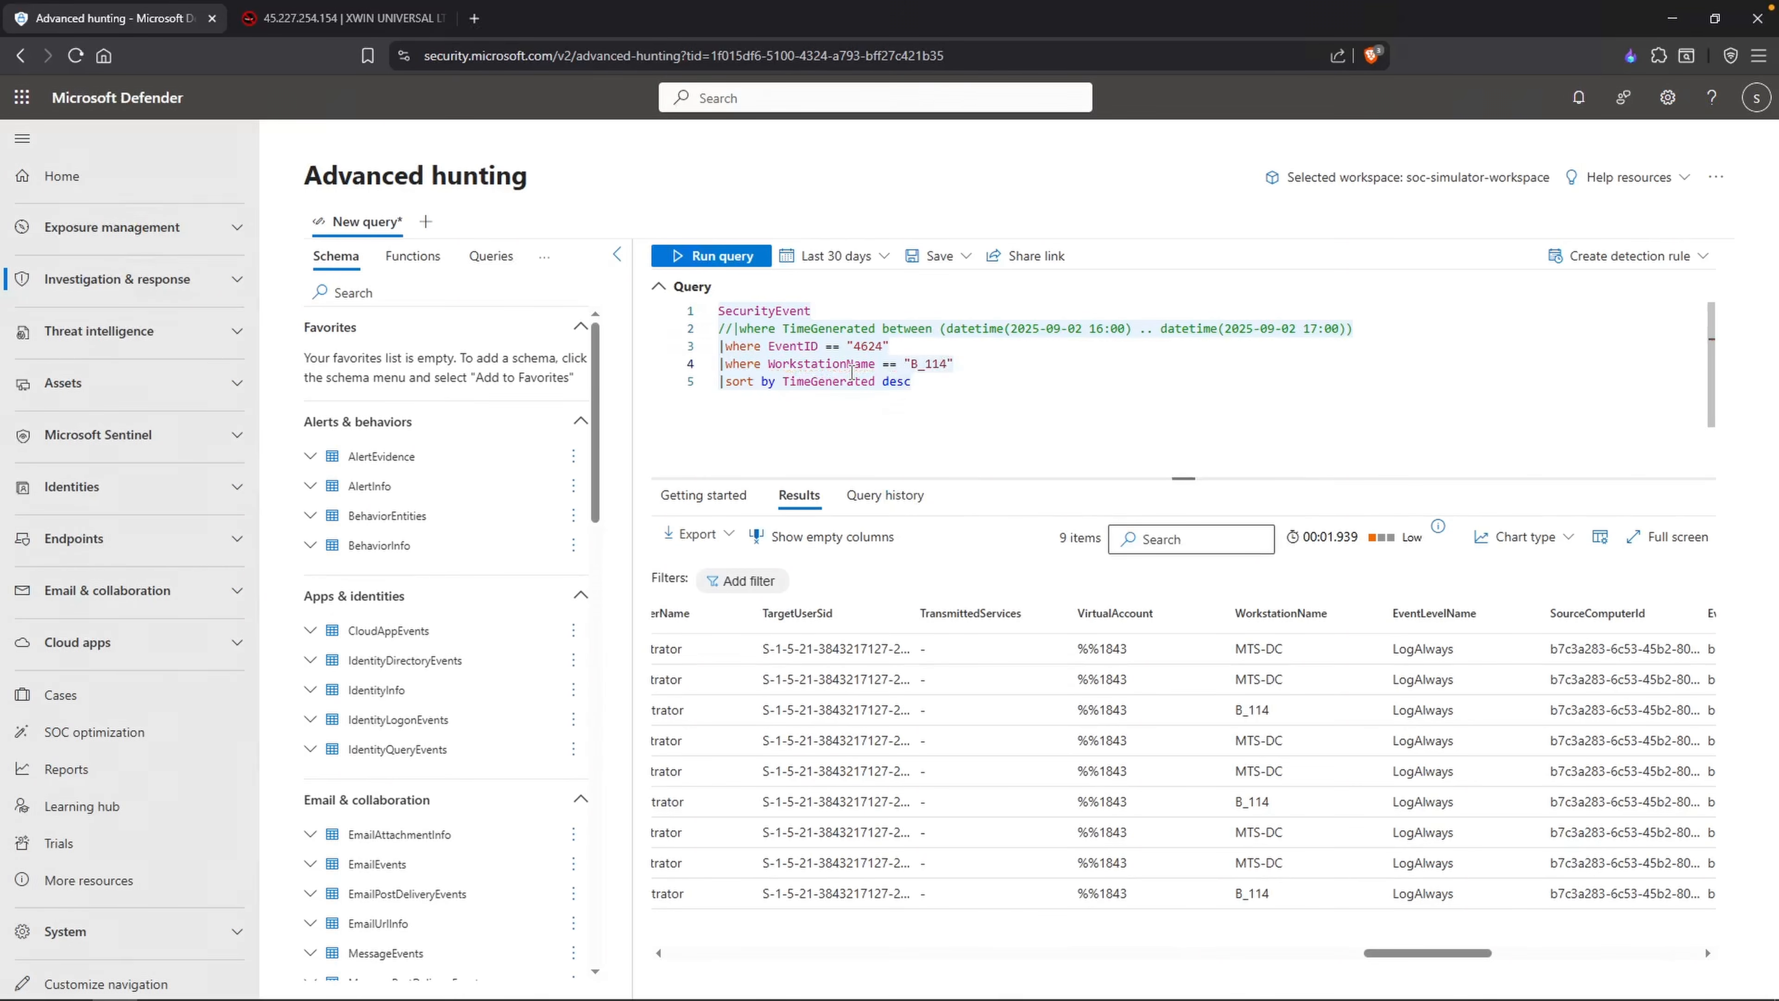
pyautogui.hotkey('shift', 'Return')
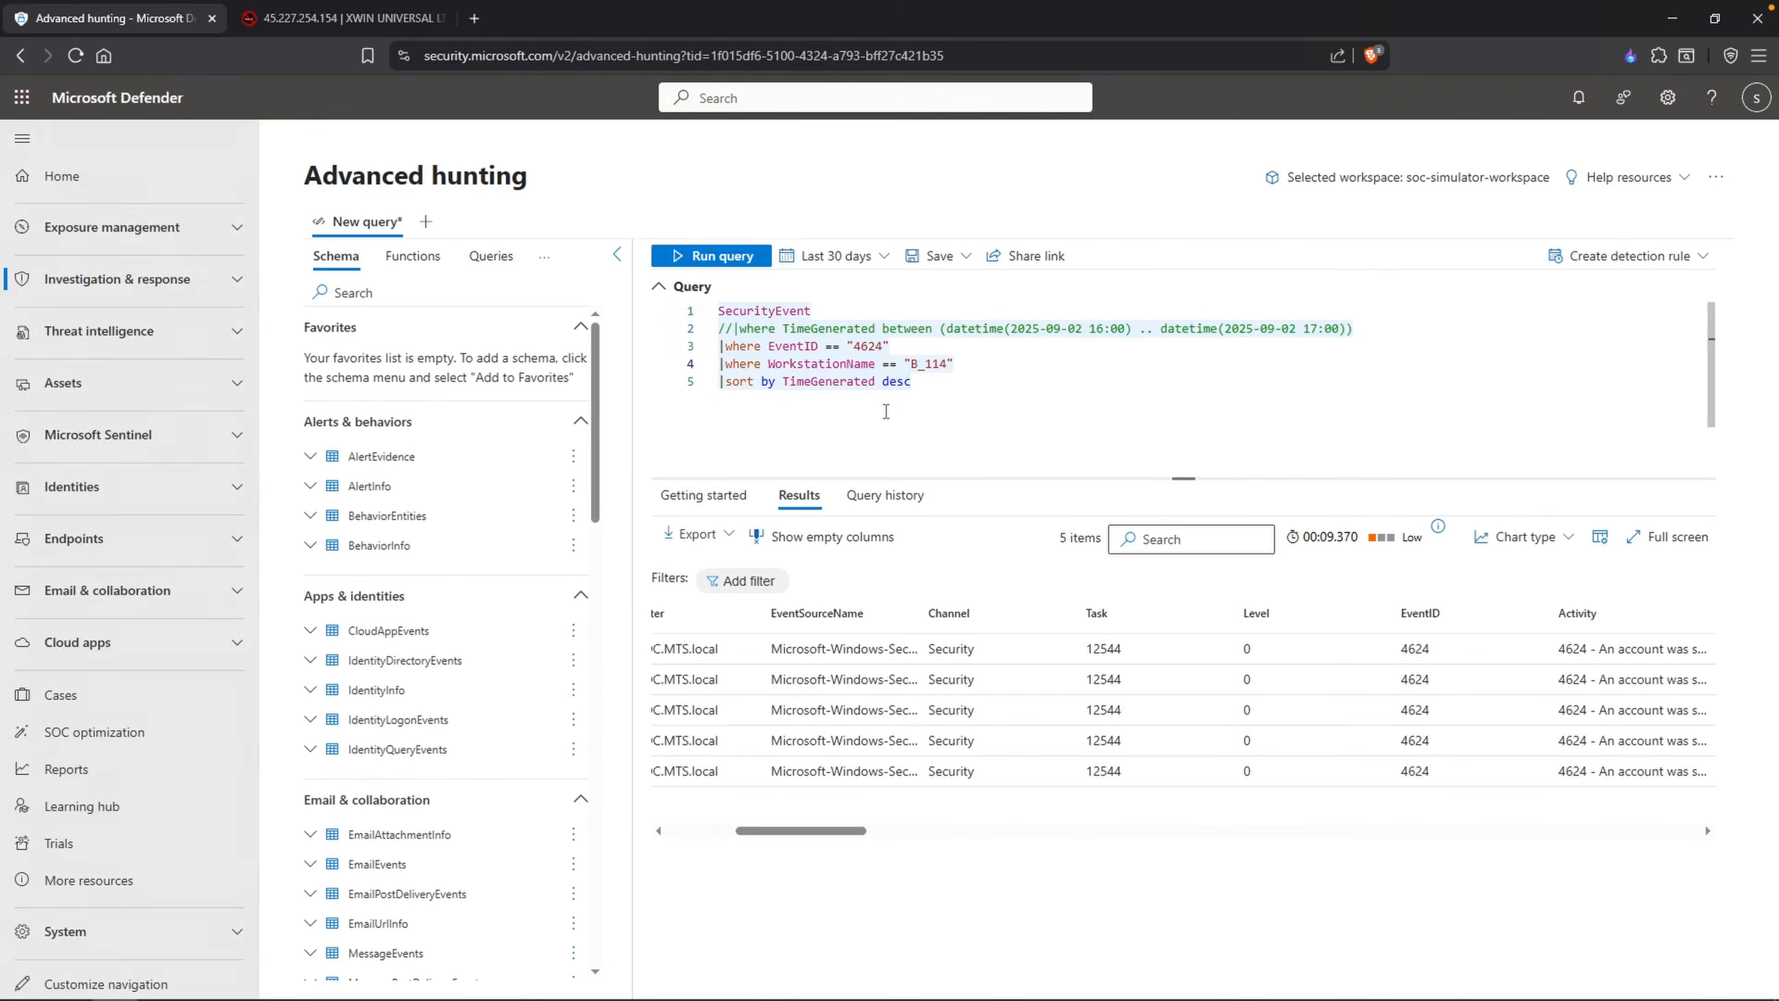
# Step: Check the source IP addresses of the B_114 logons and add "IP Address: 45.227.254.153" to the infrastructure list in Notepad
pyautogui.moveTo(836, 828); pyautogui.dragTo(947, 820)
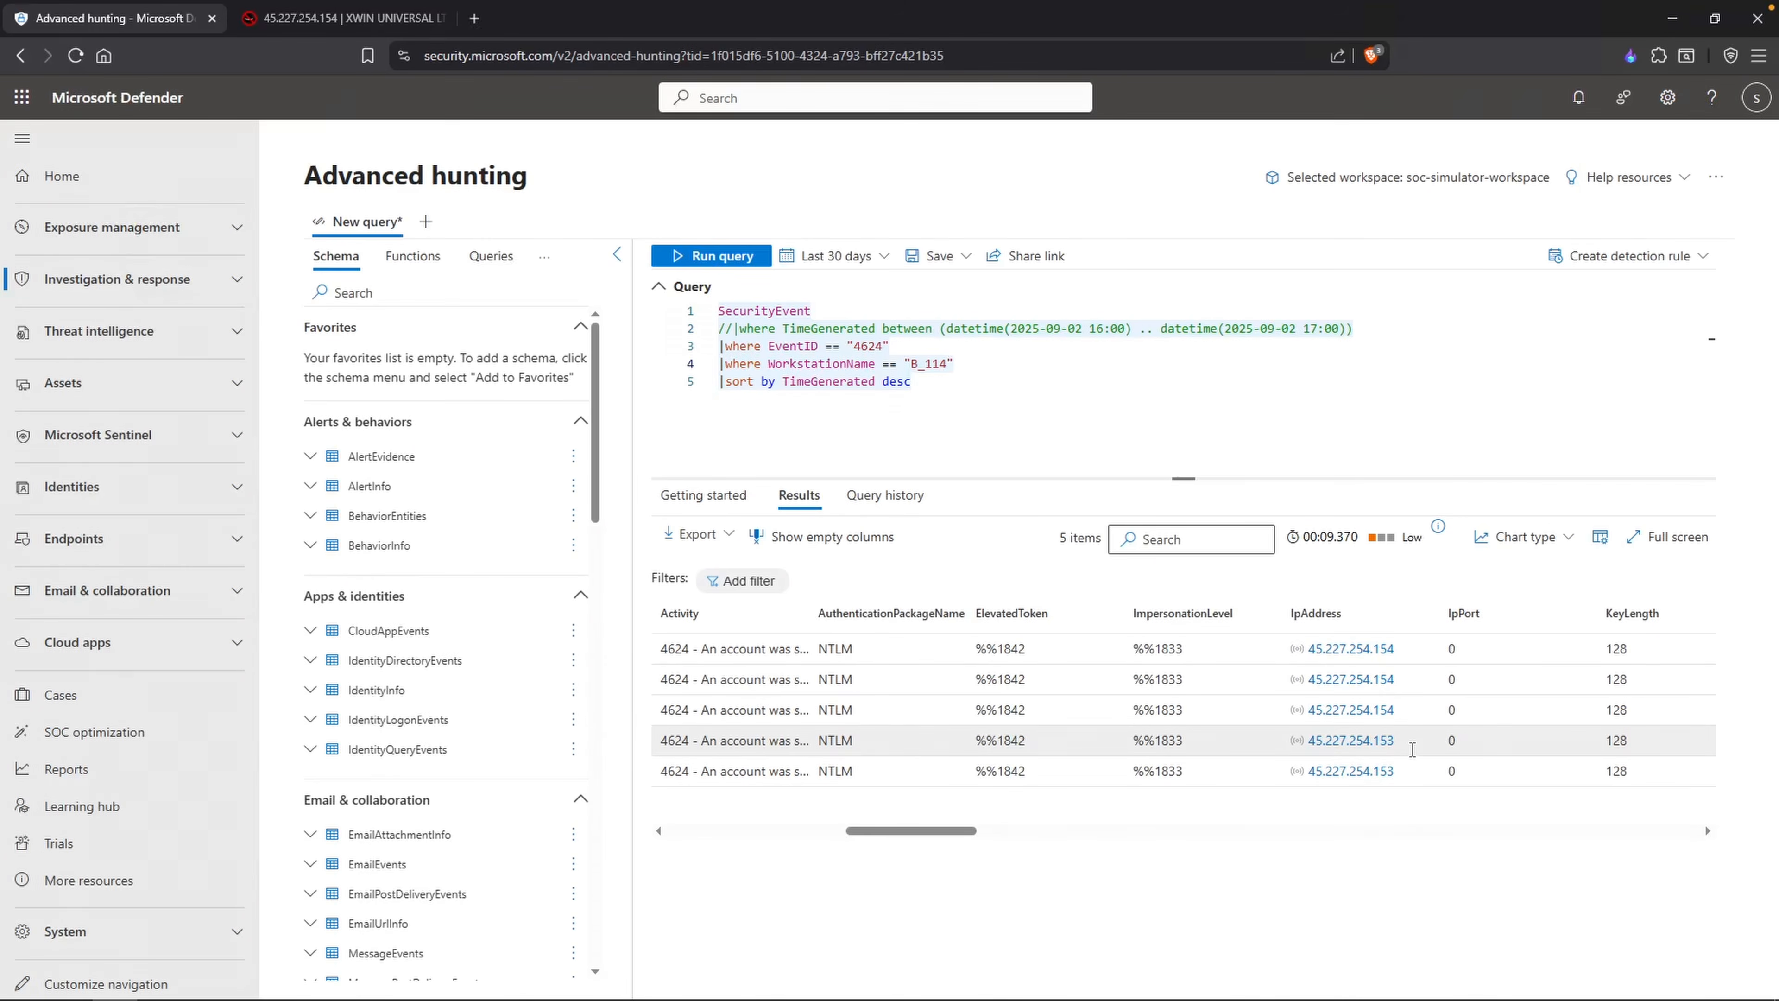
pyautogui.doubleClick(973, 401)
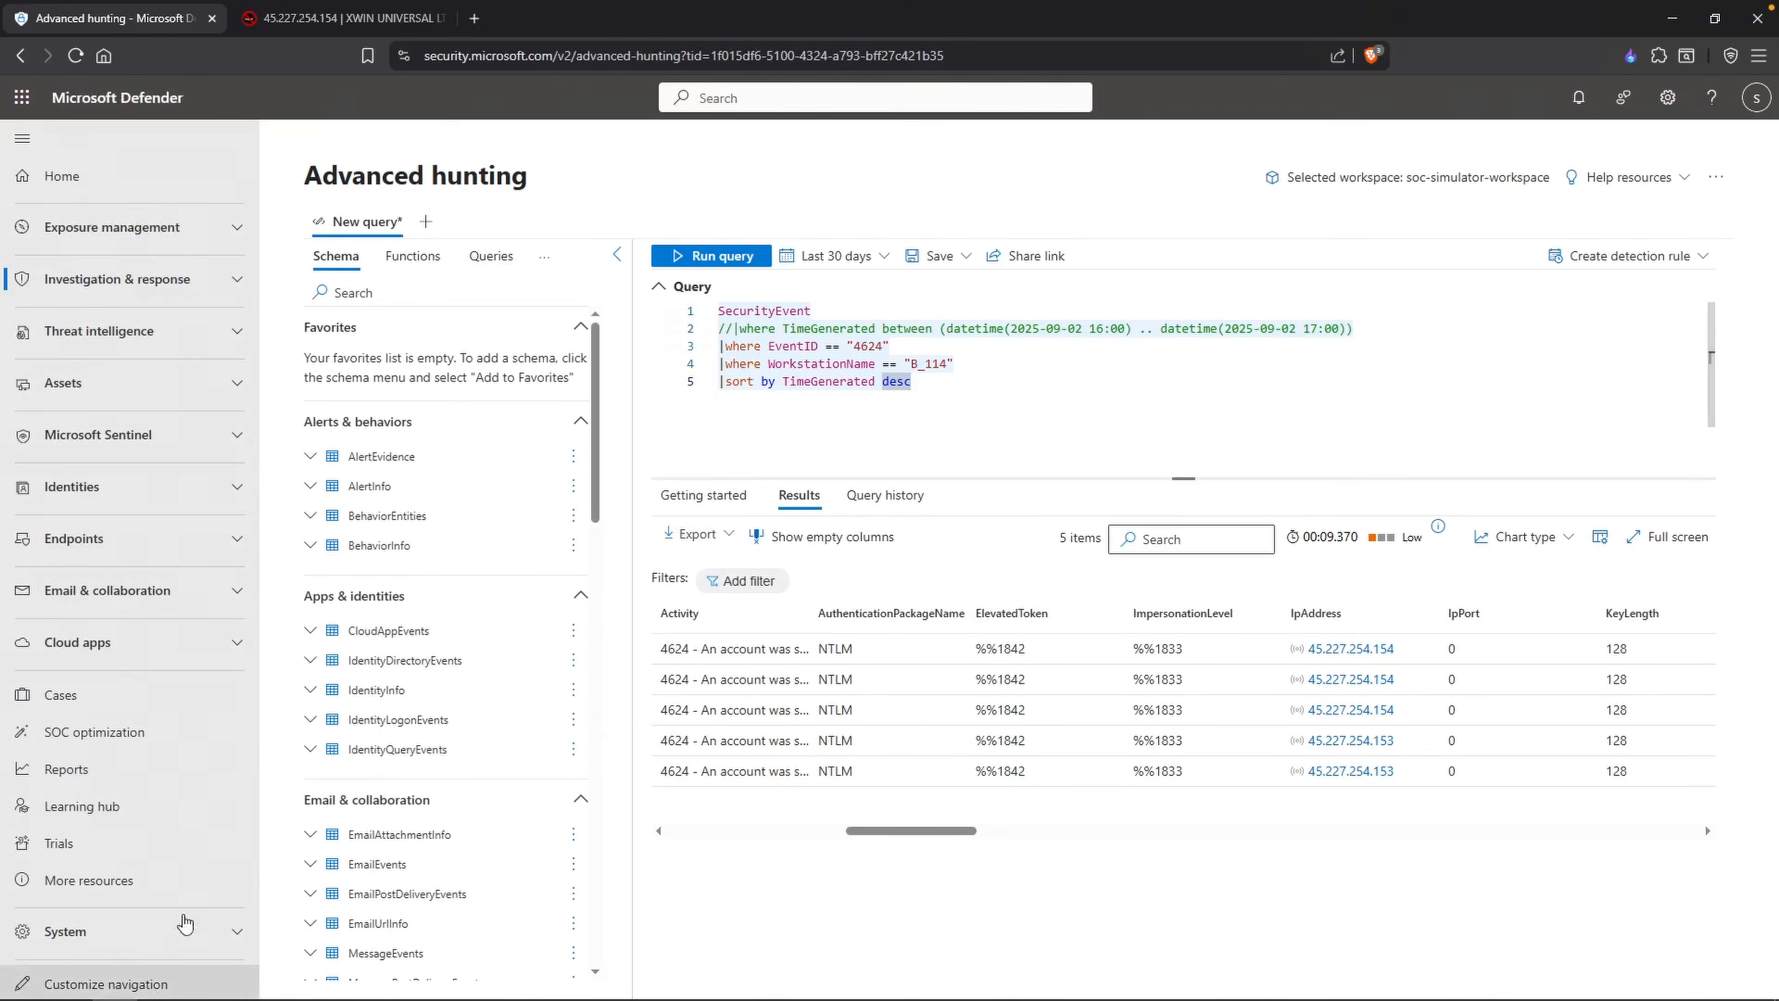
pyautogui.hotkey('alt', 'Tab')
pyautogui.write('IP A')
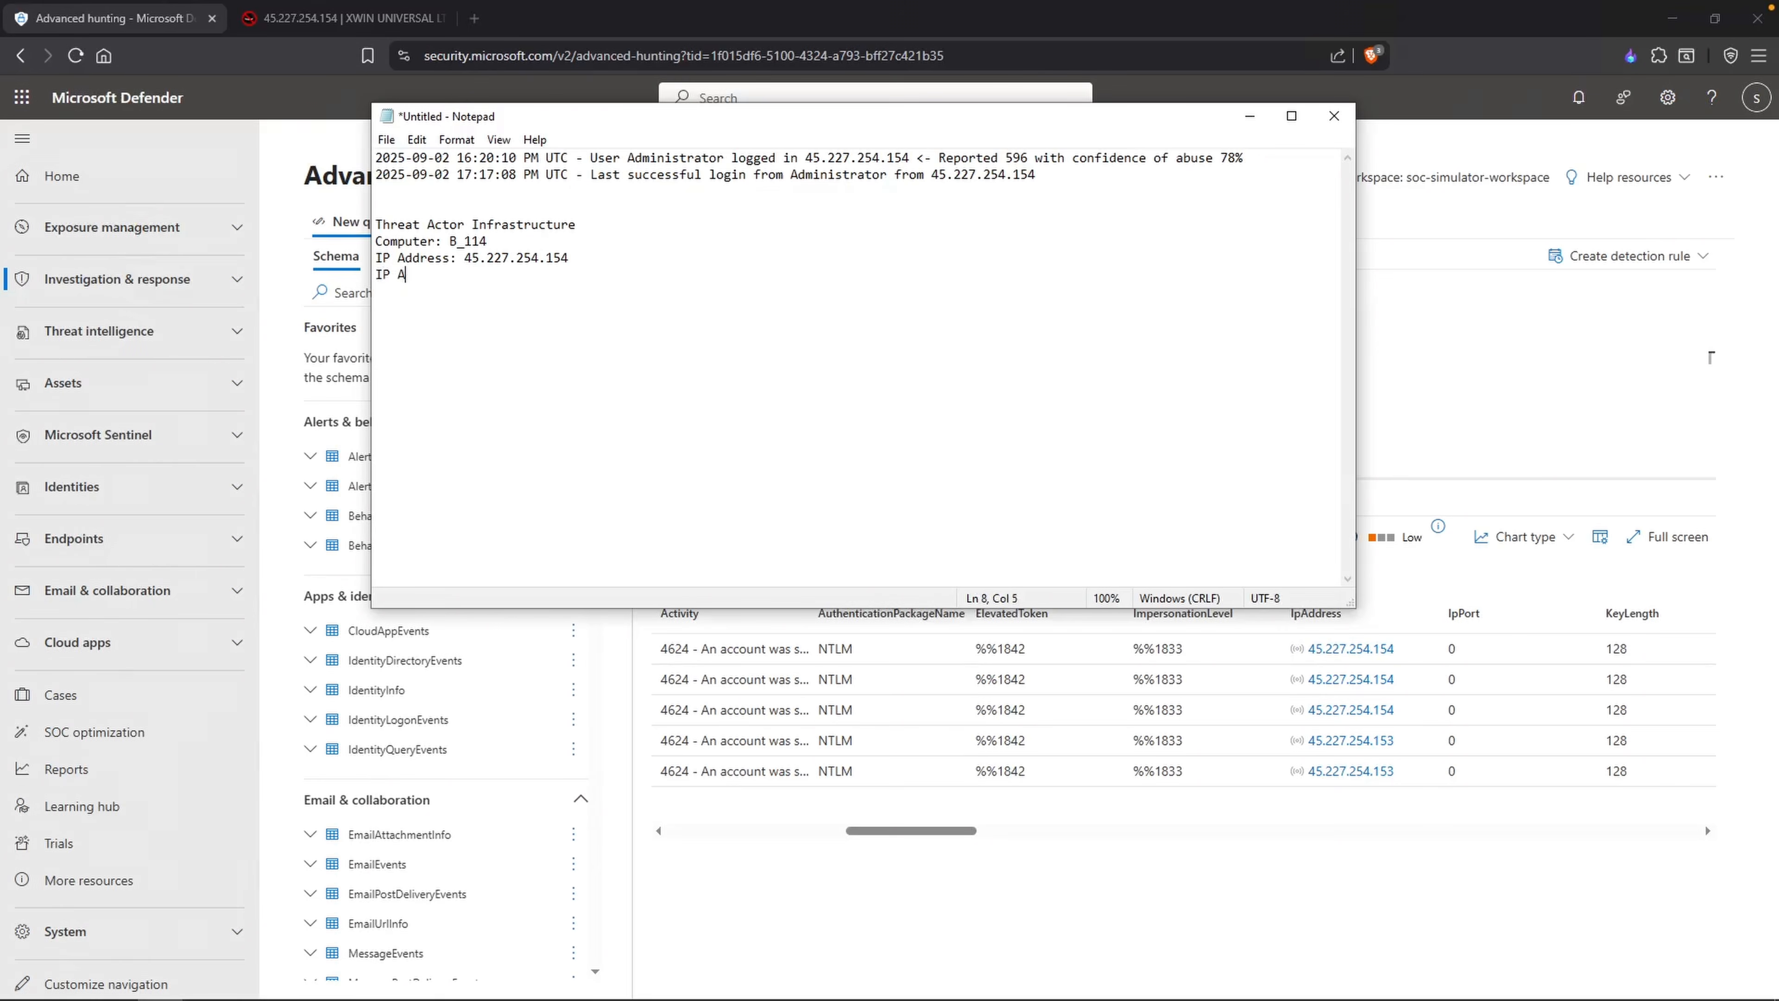
pyautogui.write('ddress: 45.227.254.153')
# Step: Return to the hunting results and inspect the earliest B_114 logon's time and account
pyautogui.hotkey('alt', 'Tab')
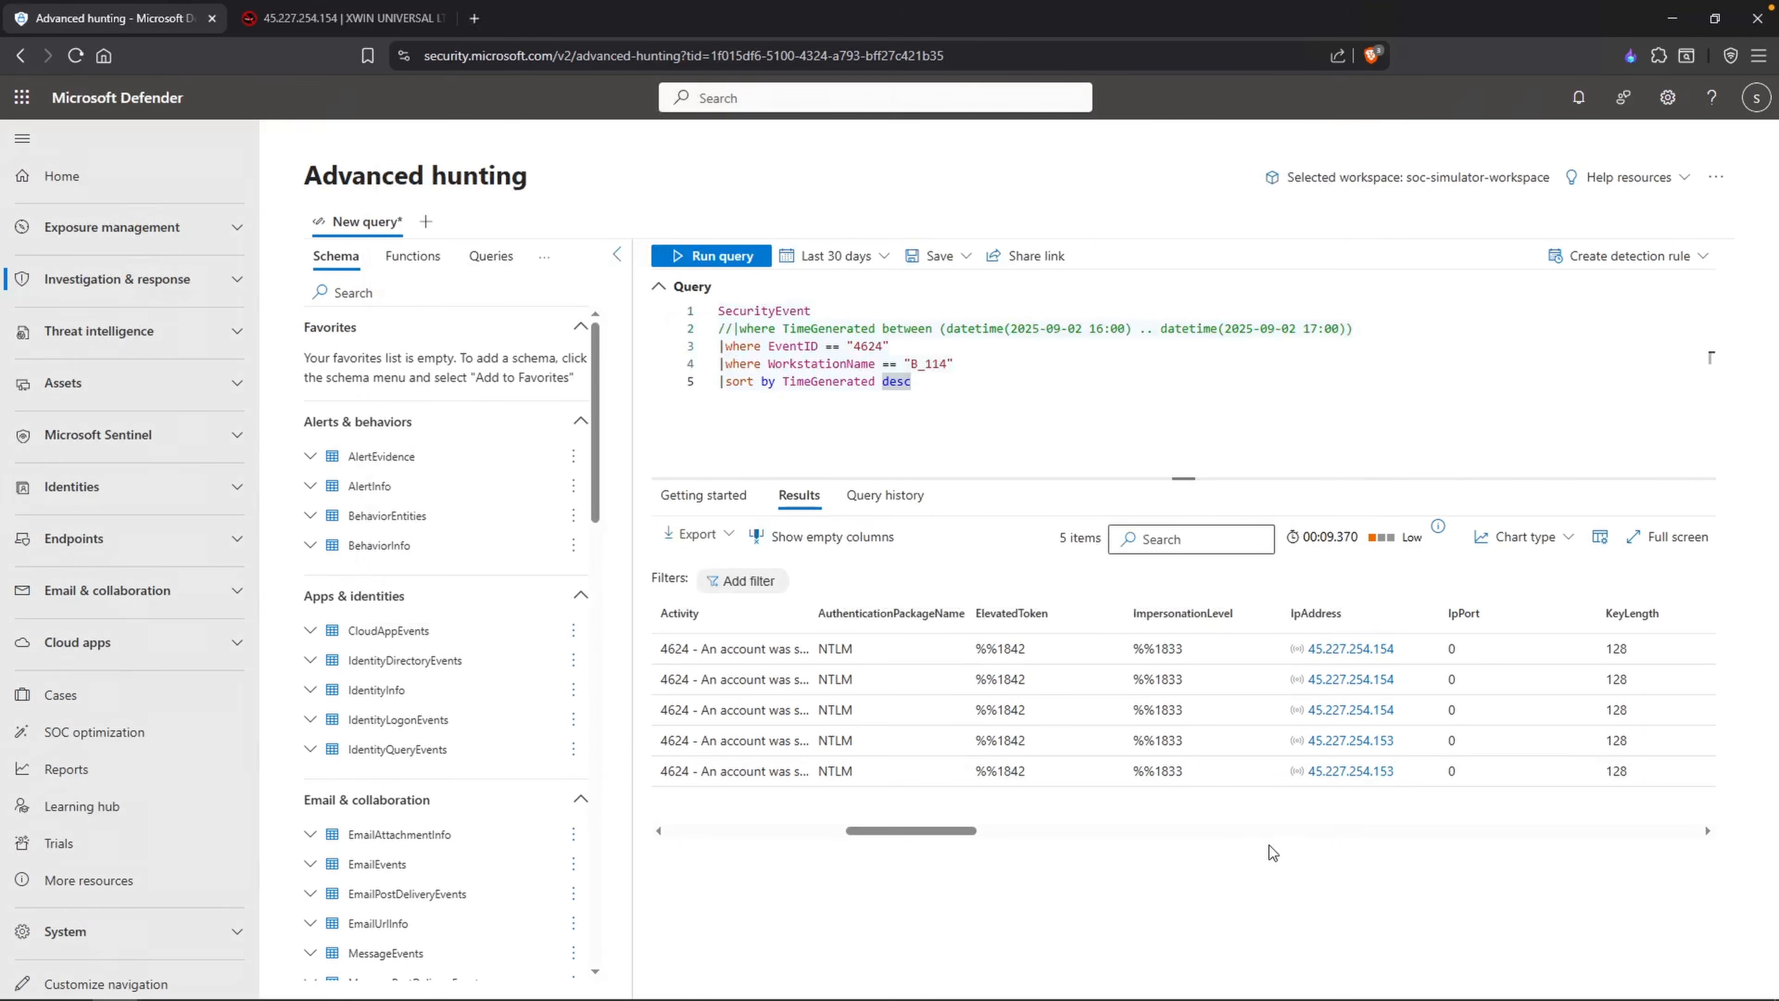
pyautogui.hscroll(-5, 1016, 771)
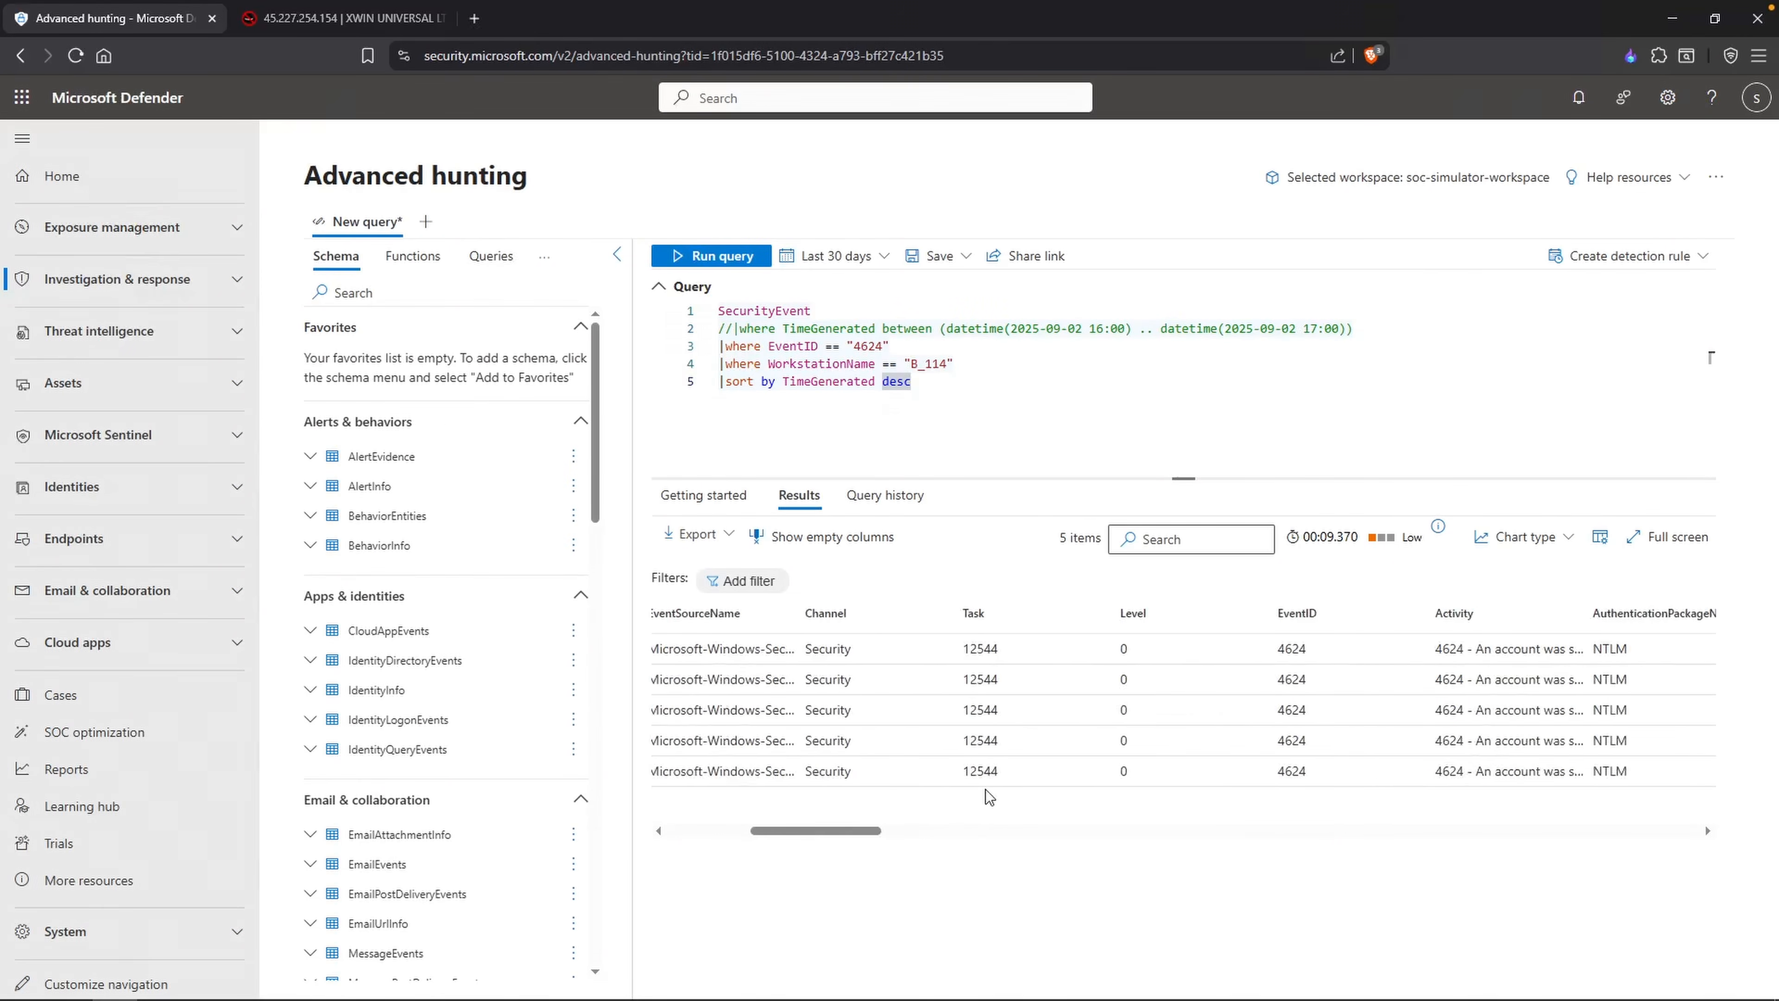
pyautogui.hscroll(-3, 987, 796)
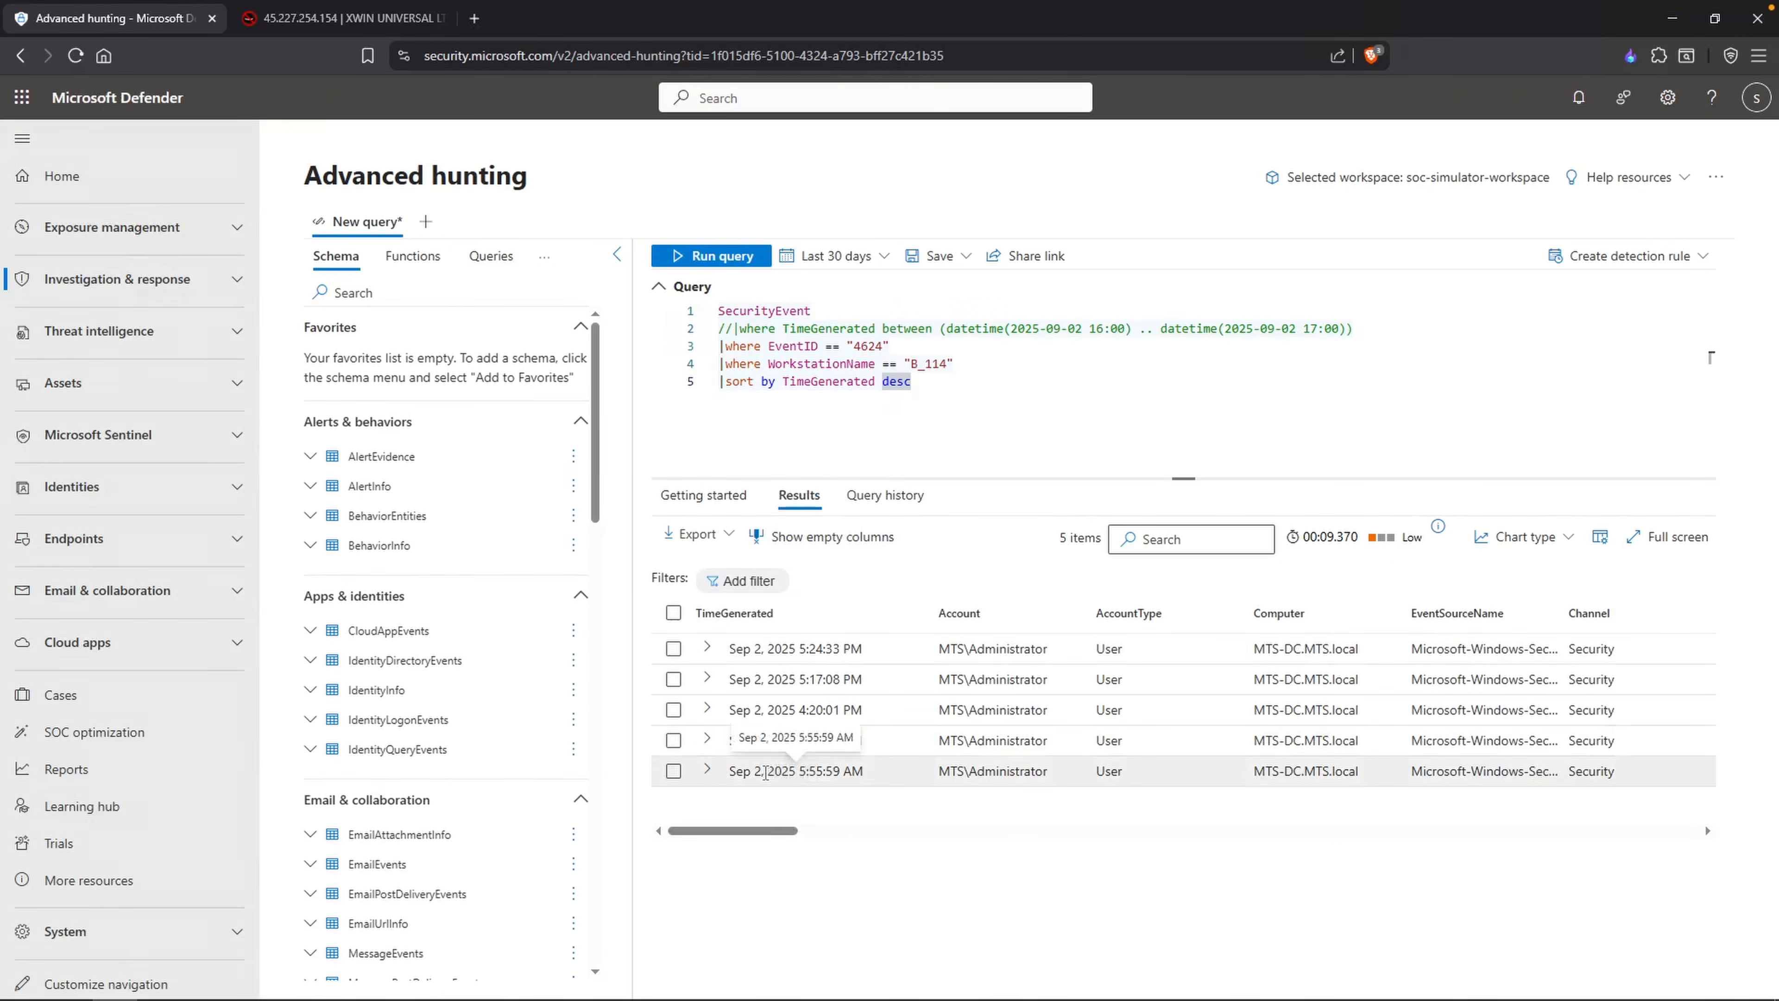
pyautogui.click(805, 773)
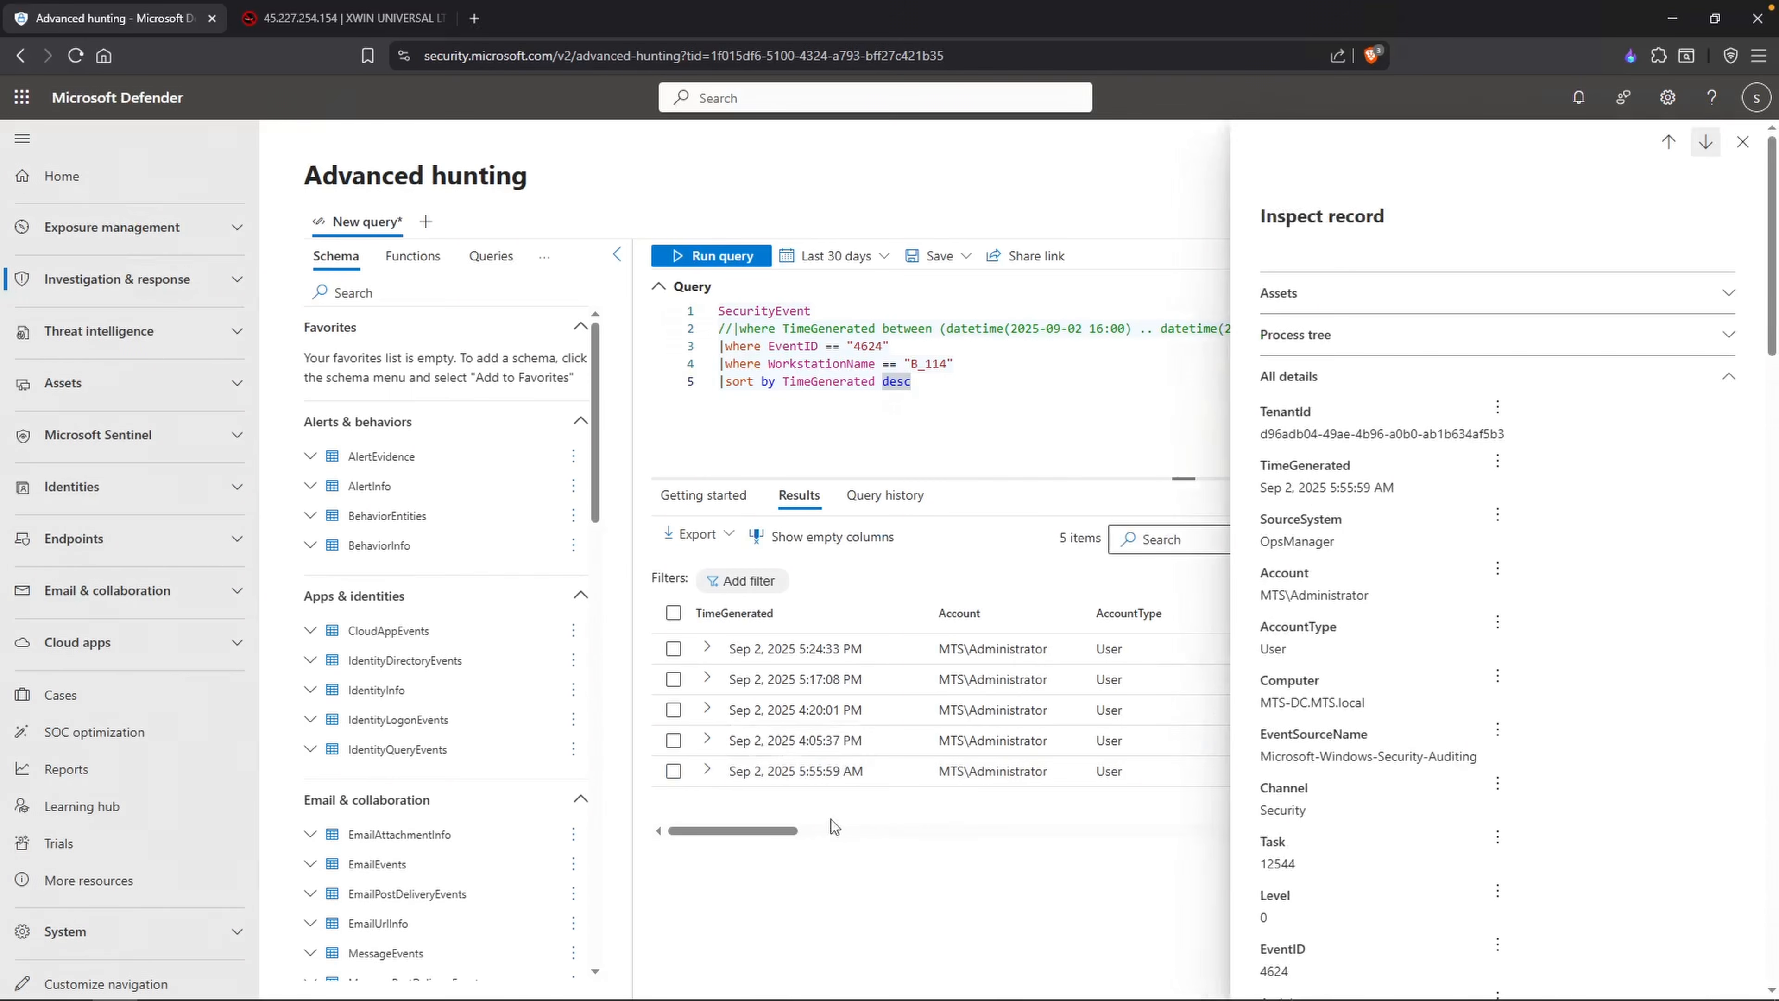
pyautogui.click(1742, 141)
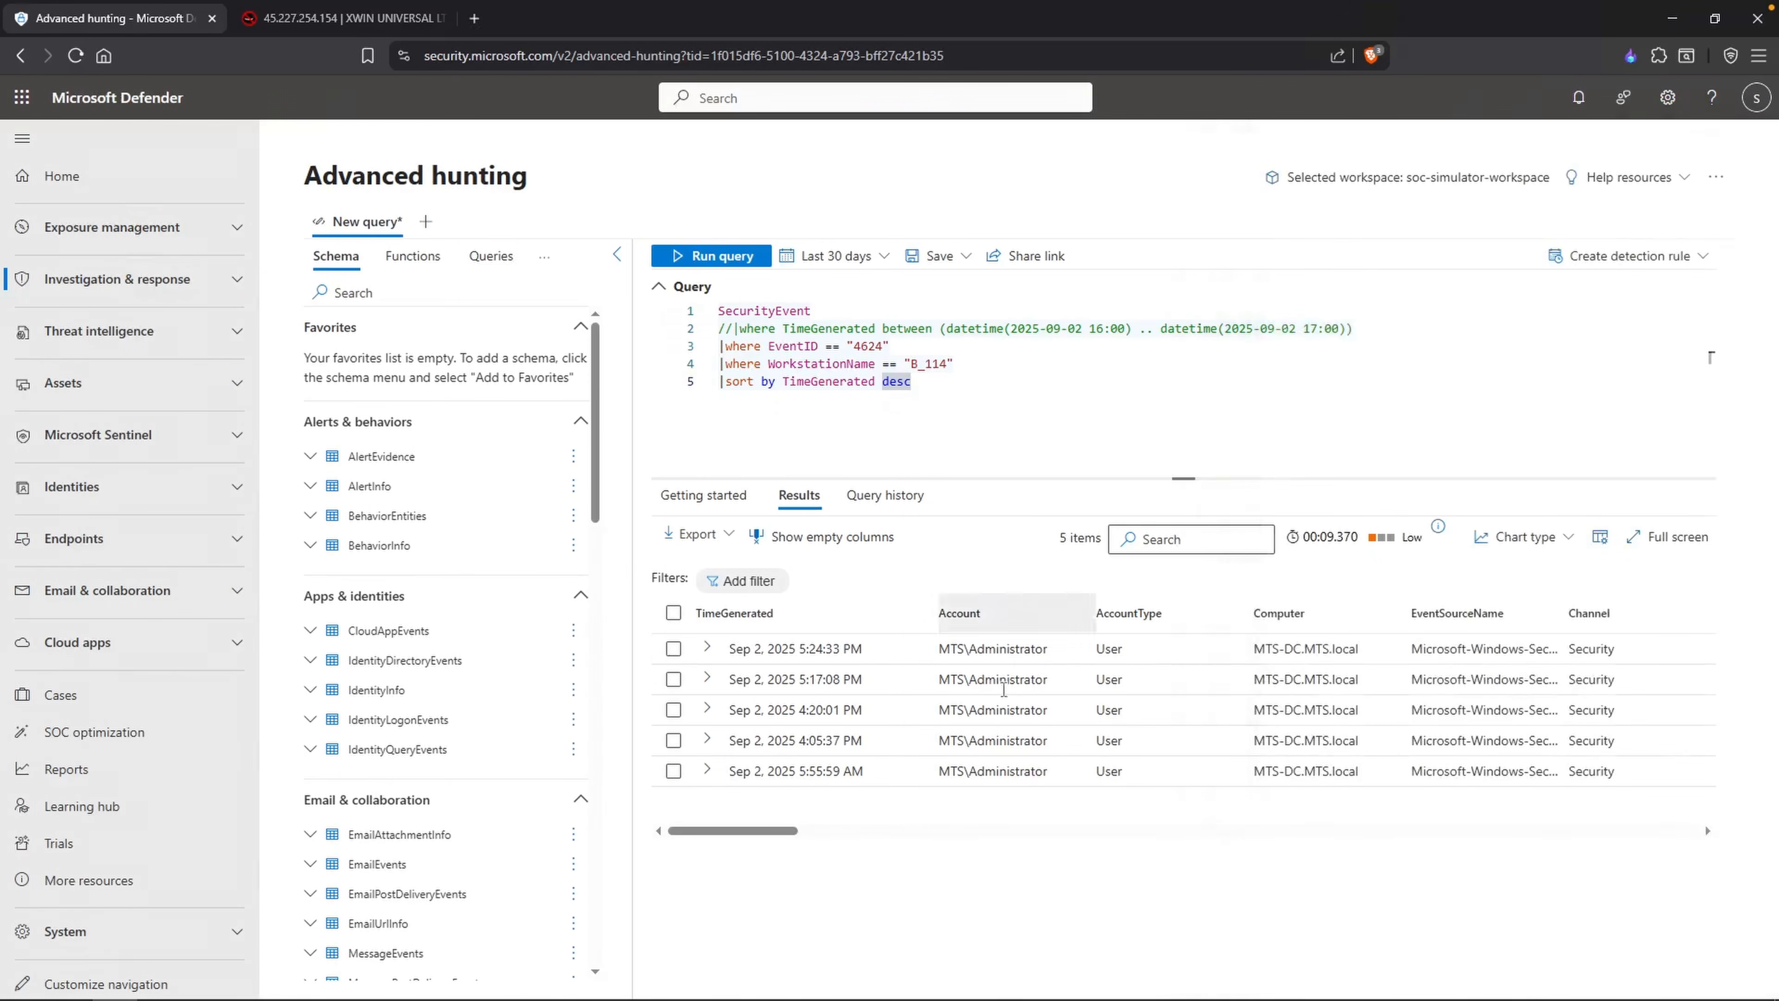
pyautogui.moveTo(776, 831)
pyautogui.mouseDown()
pyautogui.moveTo(1012, 836)
pyautogui.moveTo(783, 834)
pyautogui.moveTo(777, 813)
pyautogui.mouseUp()
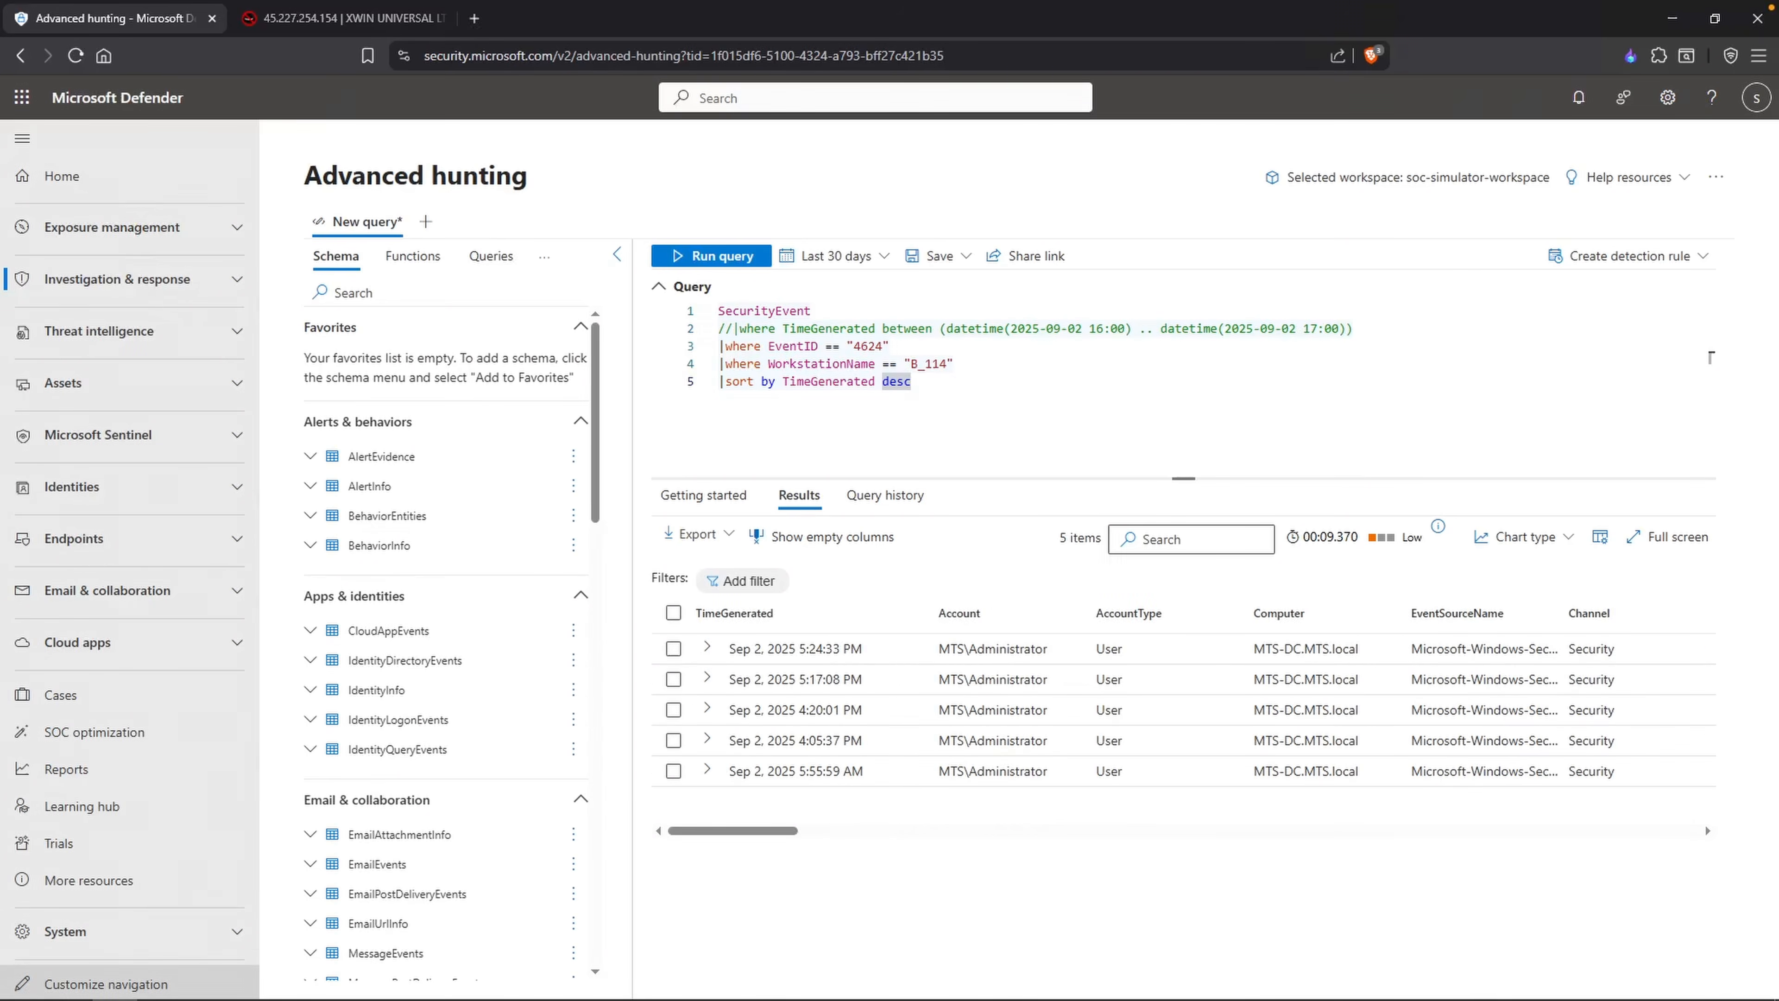
pyautogui.hotkey('alt', 'Tab')
pyautogui.press('Return')
pyautogui.press('Up')
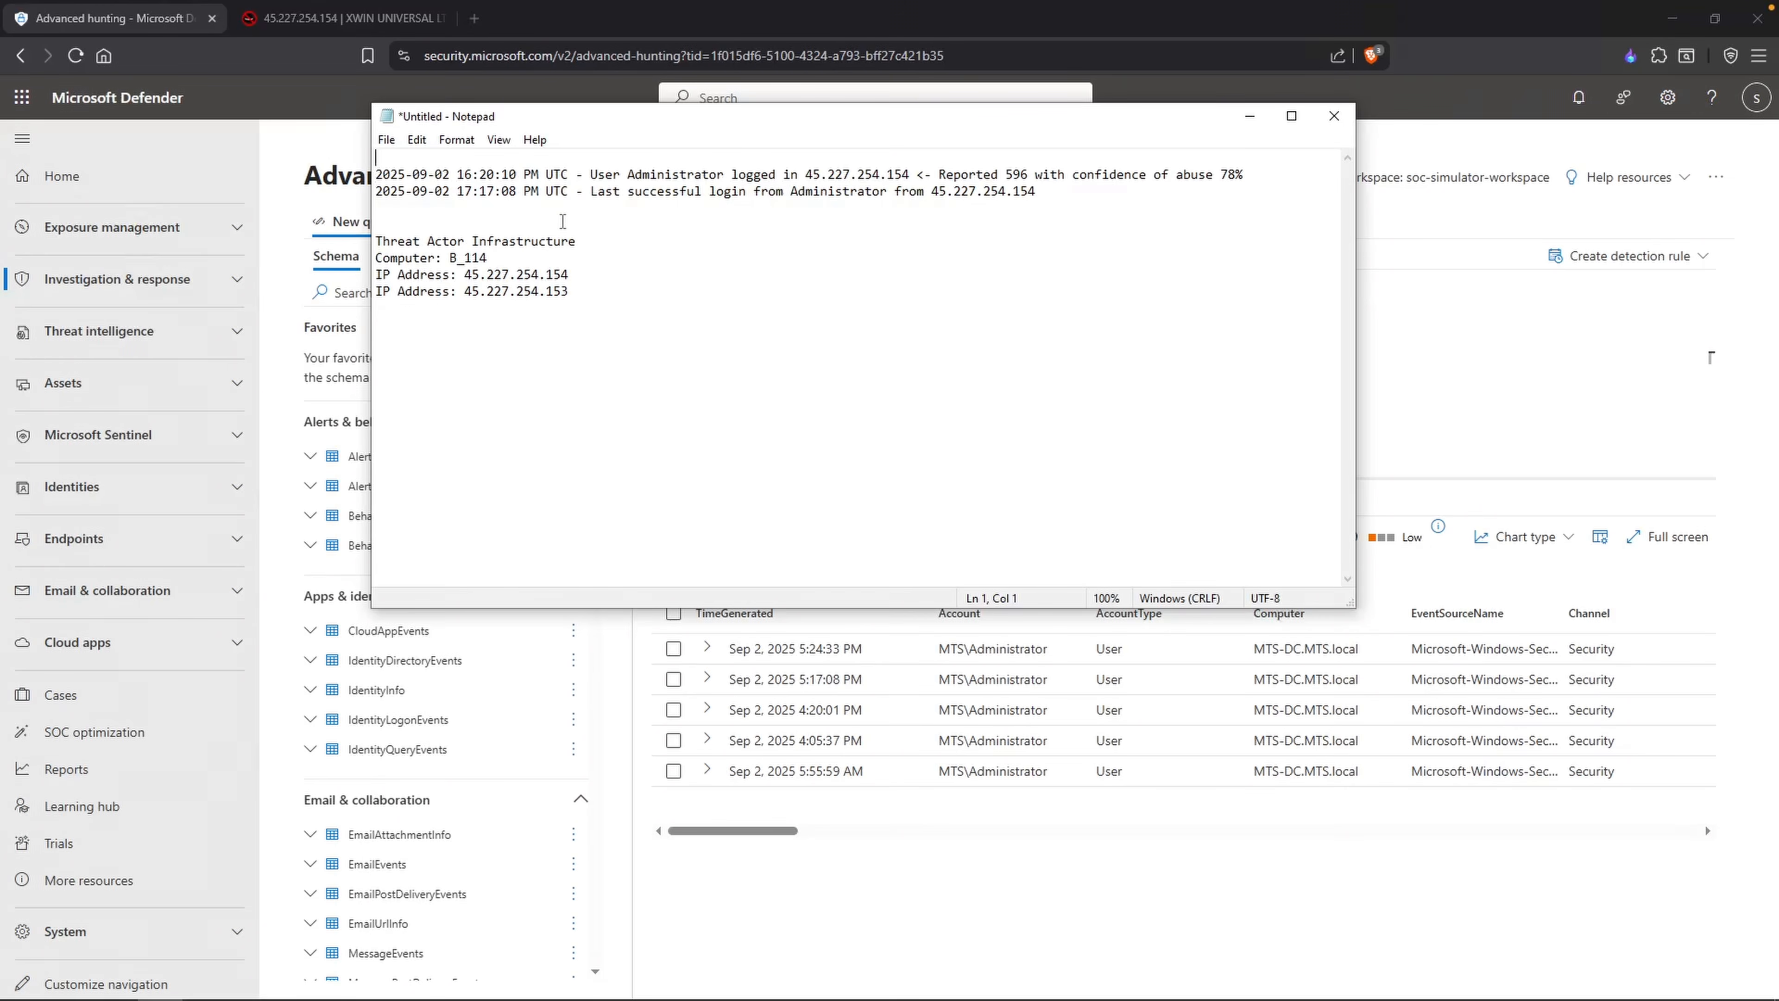
pyautogui.write('2025-09-0')
pyautogui.write('2 05:')
pyautogui.write('55:59 AM')
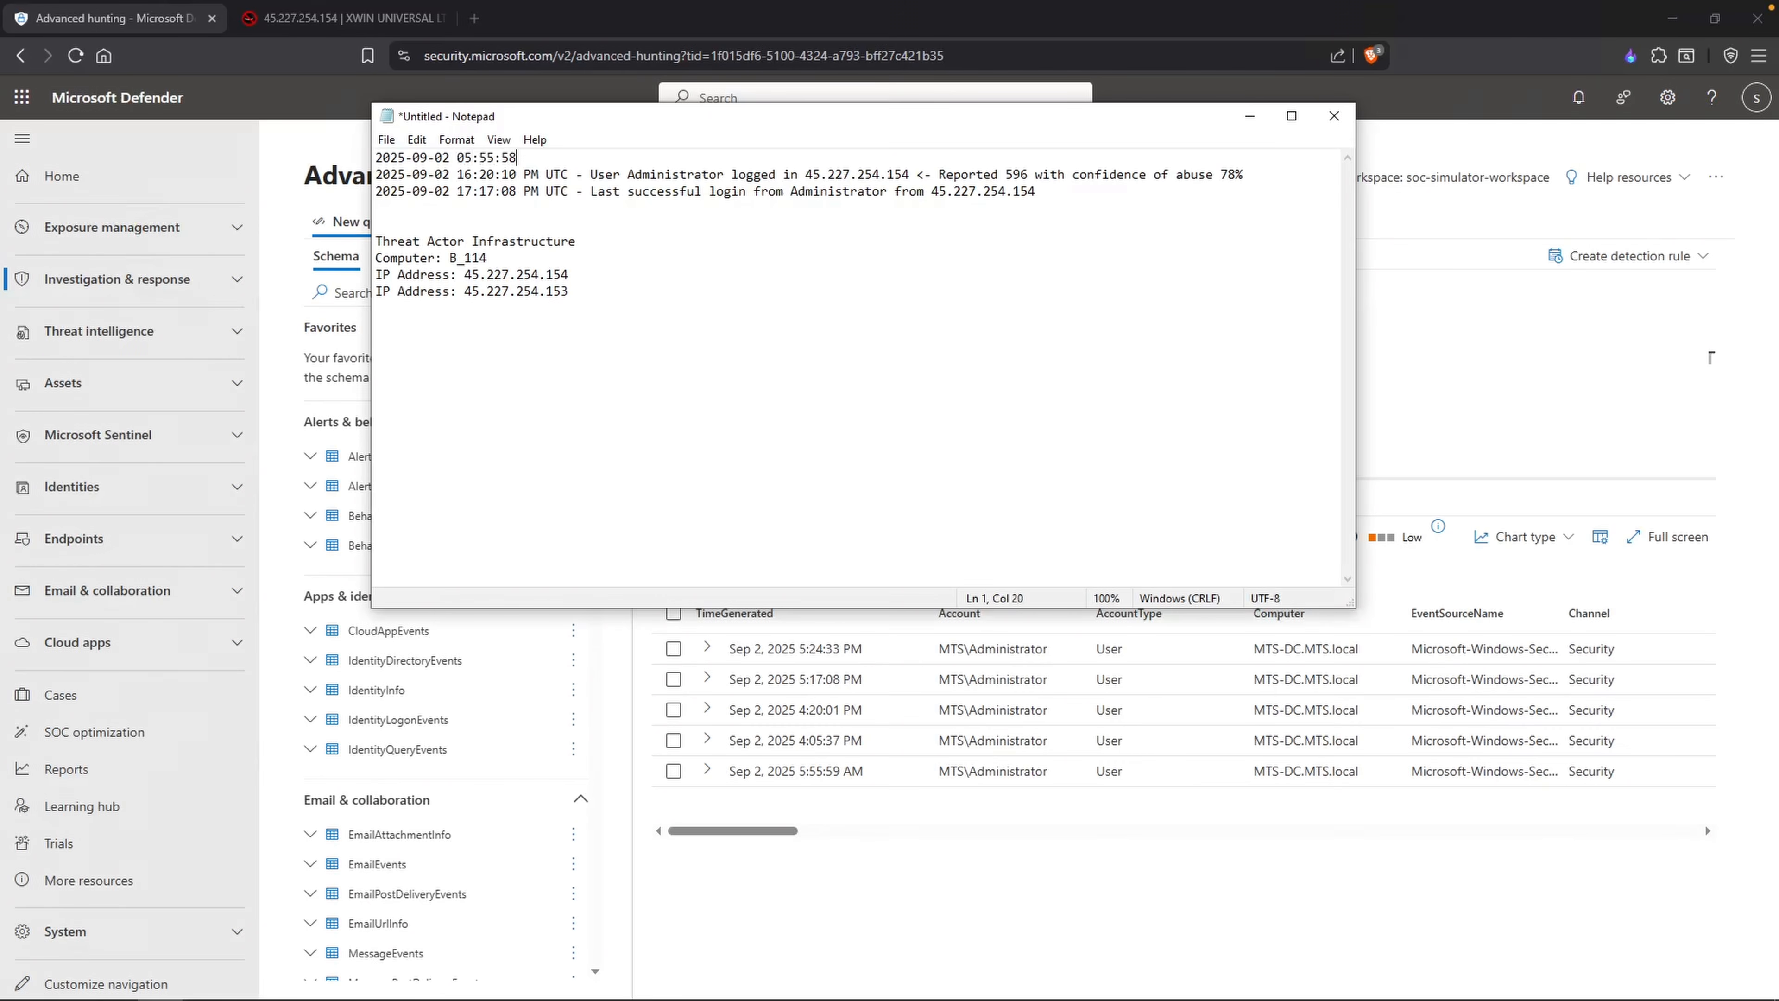
pyautogui.write(' UTC - User Administrator logged in 45')
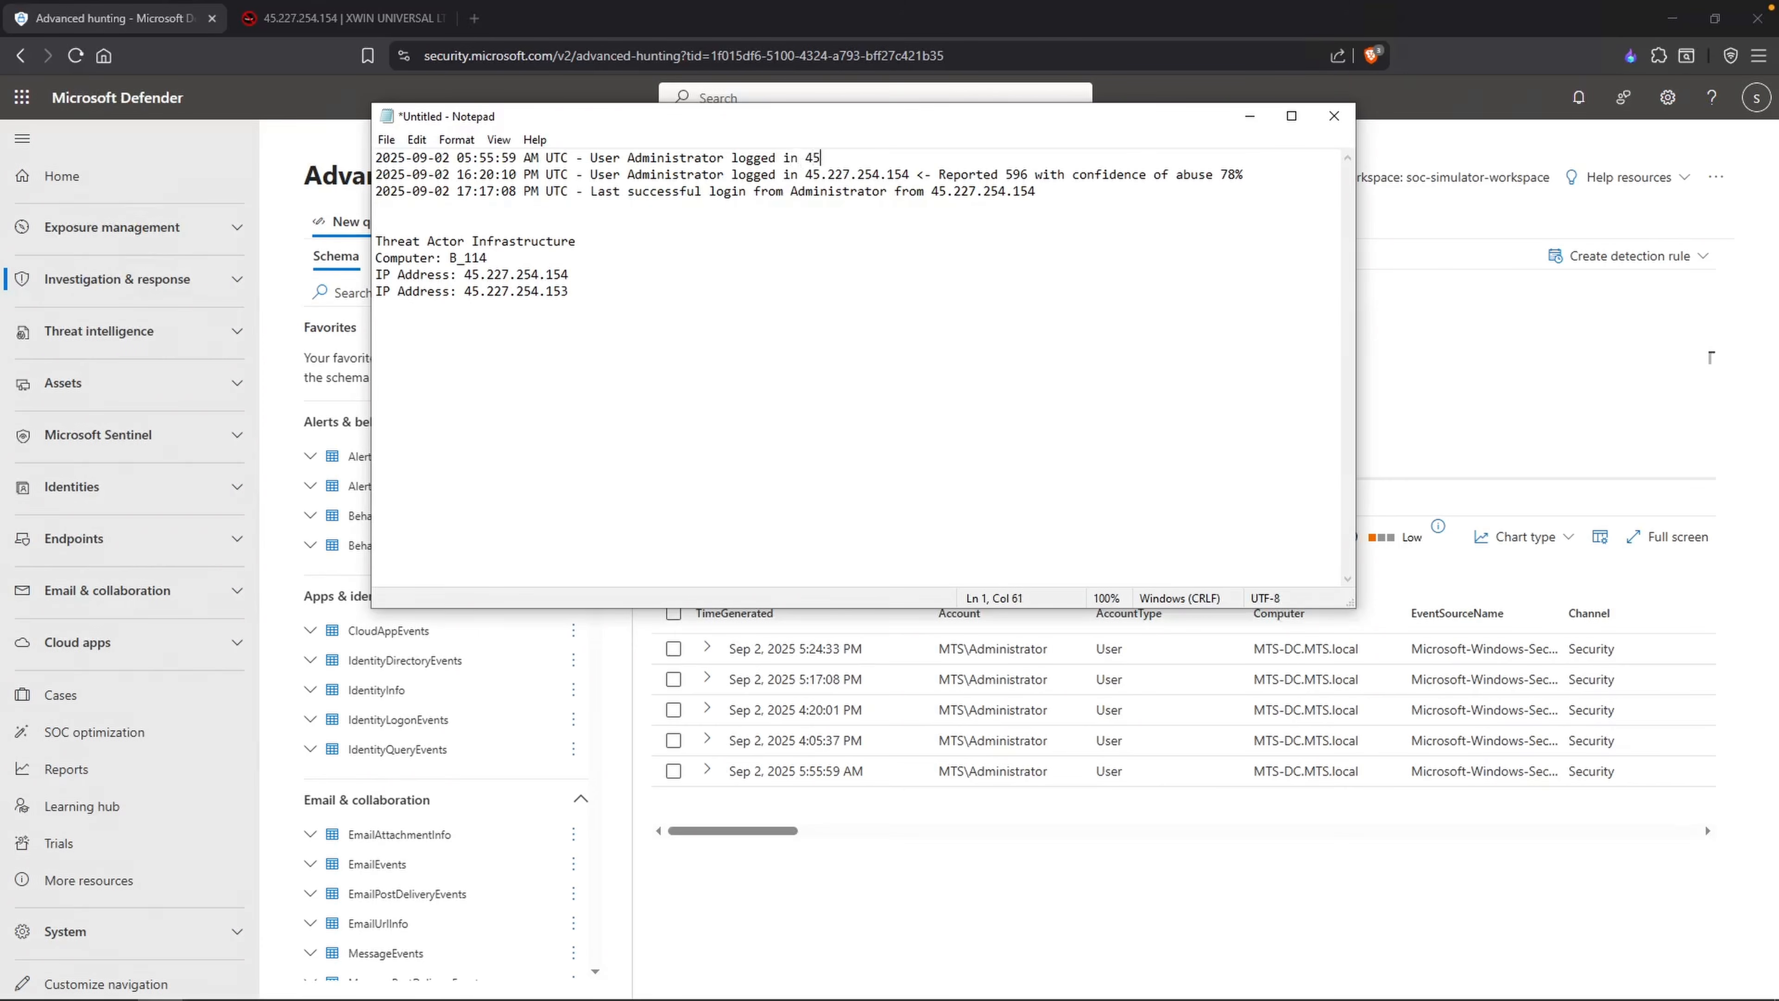
pyautogui.write('.227.254.153')
# Step: Look up 45.227.254.153 on AbuseIPDB and examine its report count and confidence of abuse
pyautogui.hotkey('ctrl', 'shift', 'Left')
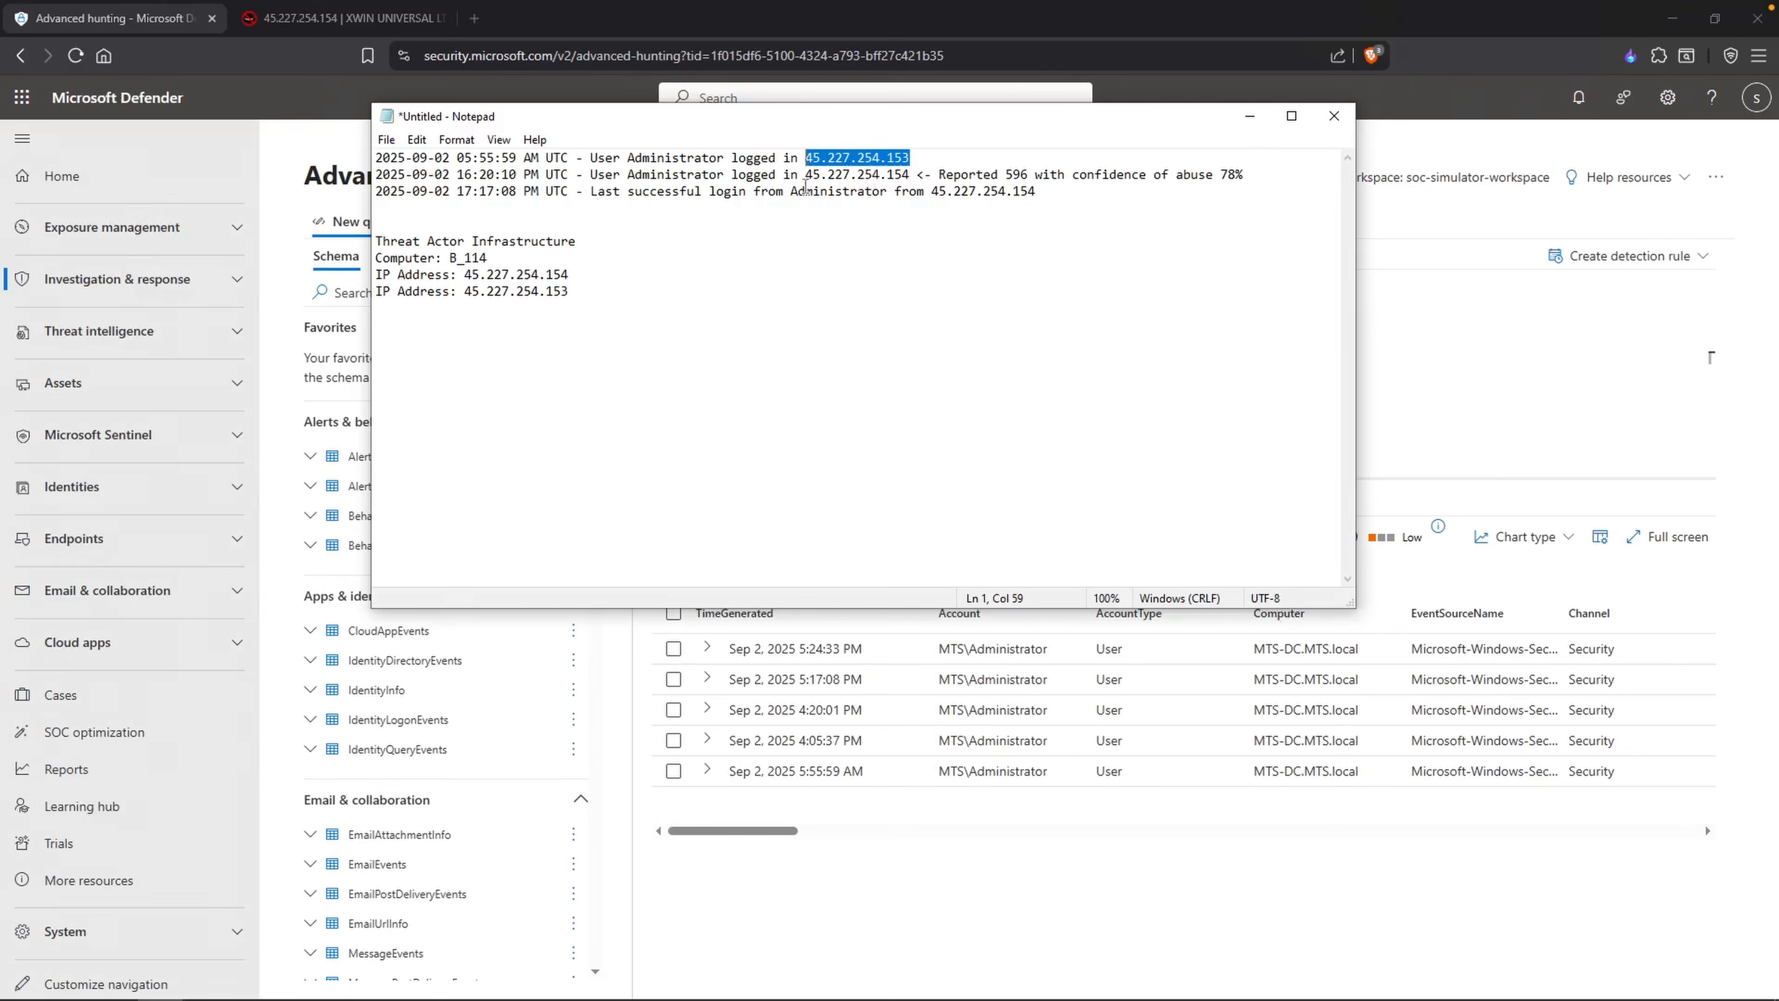
pyautogui.click(286, 26)
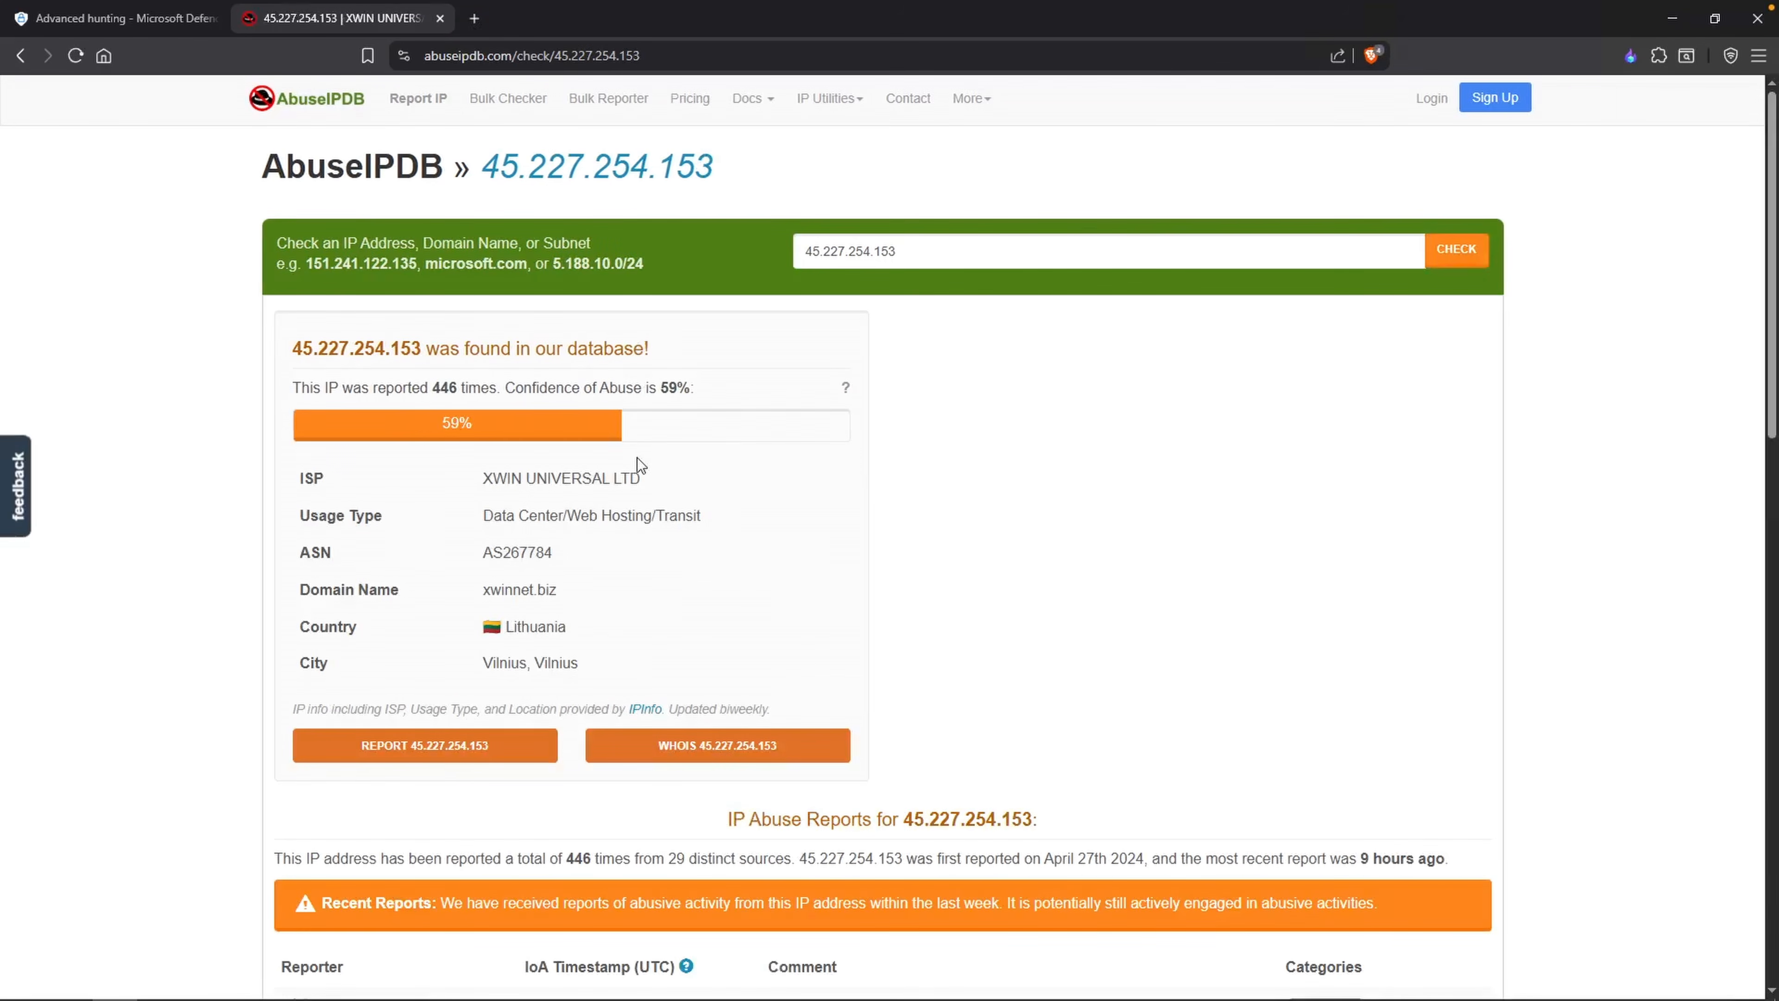
pyautogui.moveTo(390, 348); pyautogui.dragTo(292, 348)
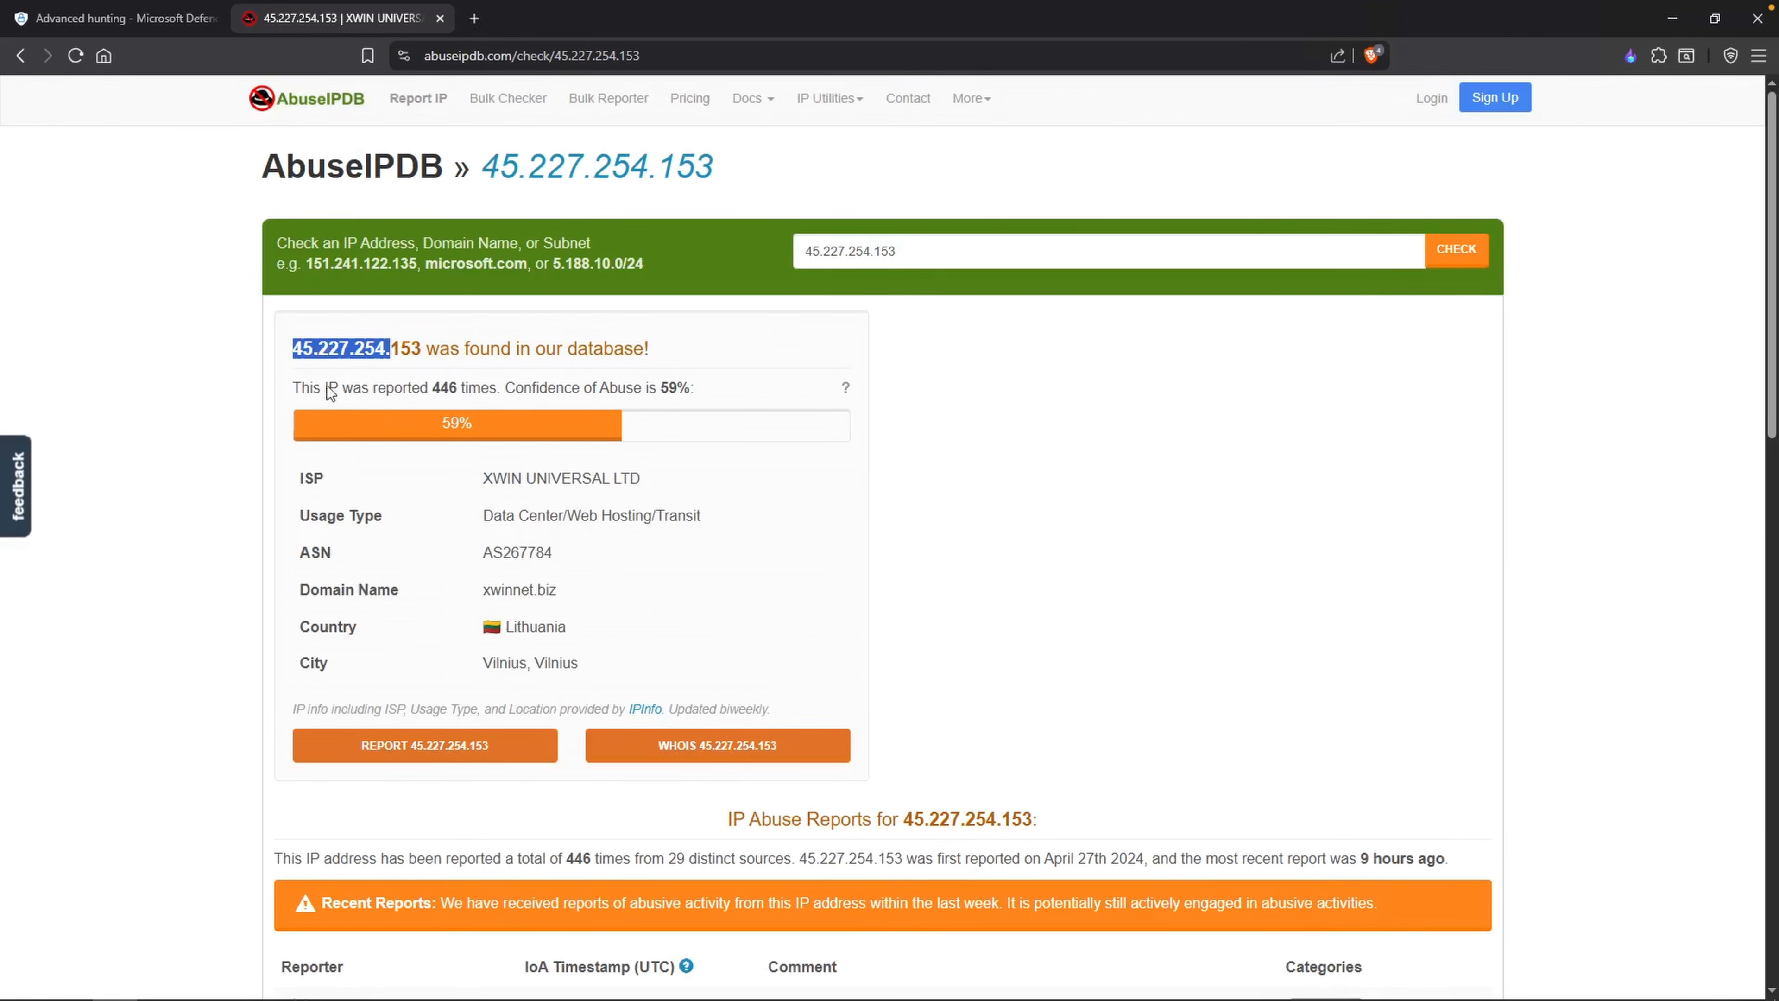
# Step: Review the number of reports, abuse confidence percentage and ISP details listed for 45.227.254.153
pyautogui.click(941, 383)
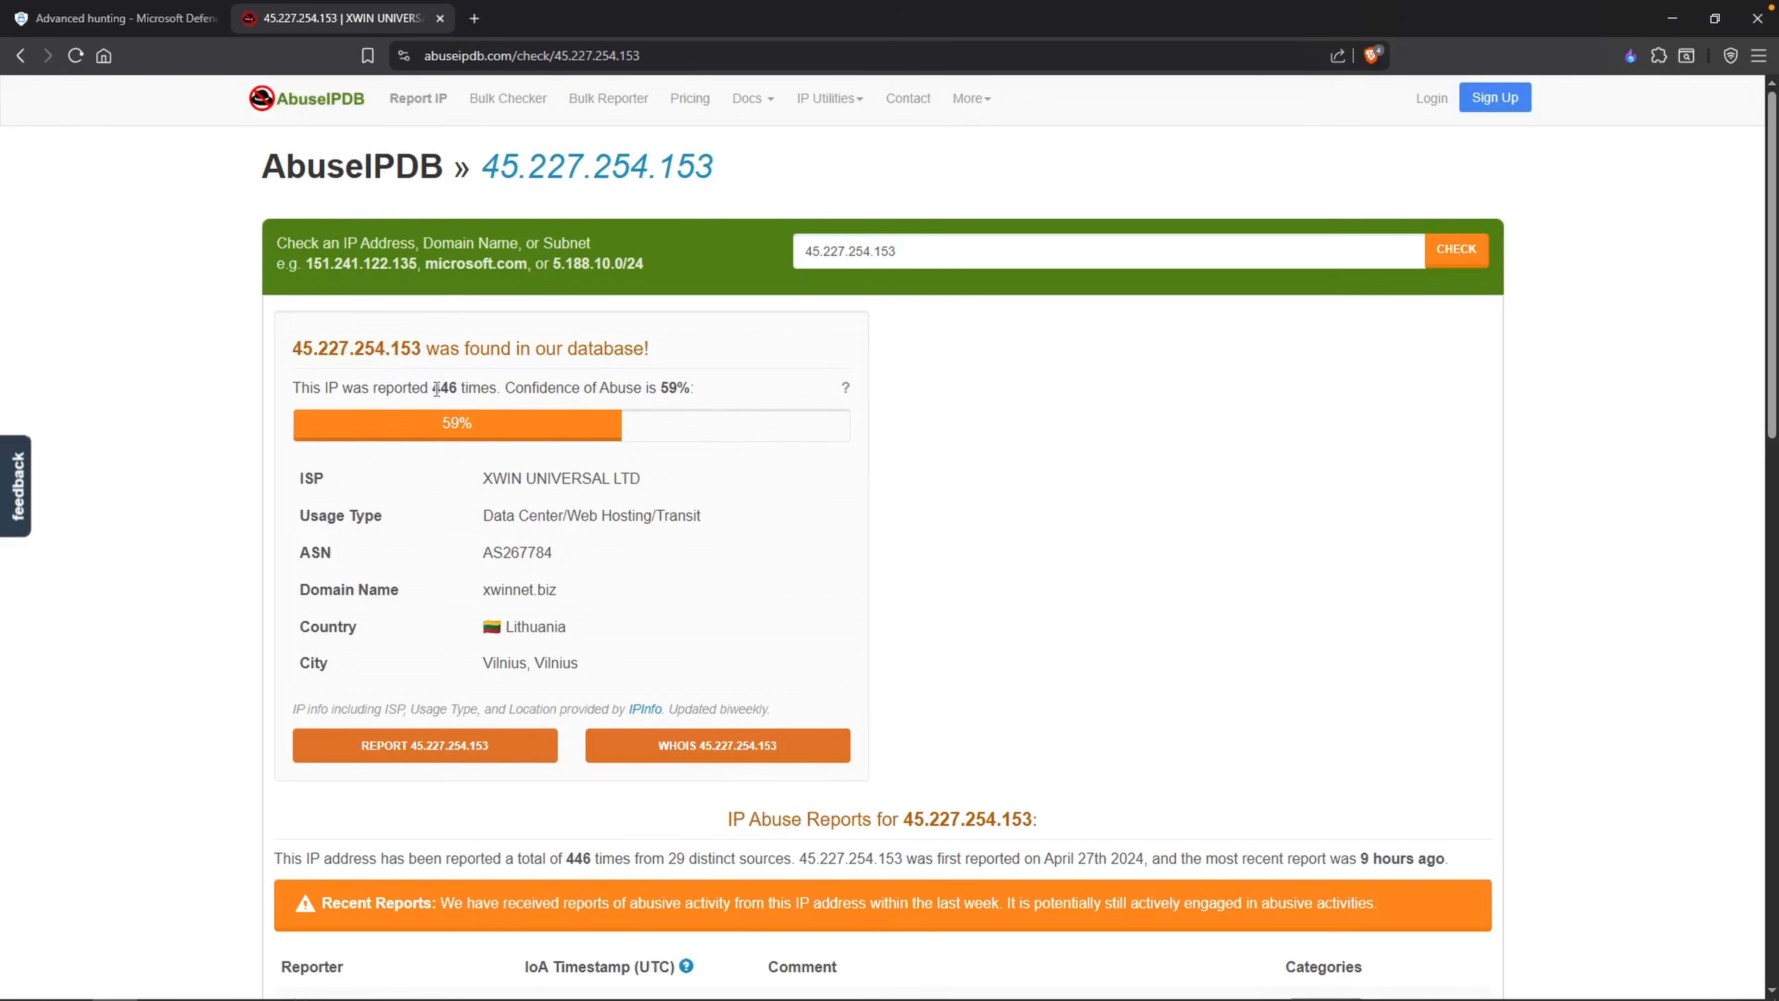
pyautogui.moveTo(429, 387); pyautogui.dragTo(489, 389)
pyautogui.moveTo(695, 387); pyautogui.dragTo(660, 387)
pyautogui.click(735, 483)
pyautogui.doubleClick(400, 352)
pyautogui.click(435, 357)
# Step: Return to the hunting query and replace the WorkstationName filter with IpAddress in ("45.227.254.153", "45.227.254.154")
pyautogui.click(144, 28)
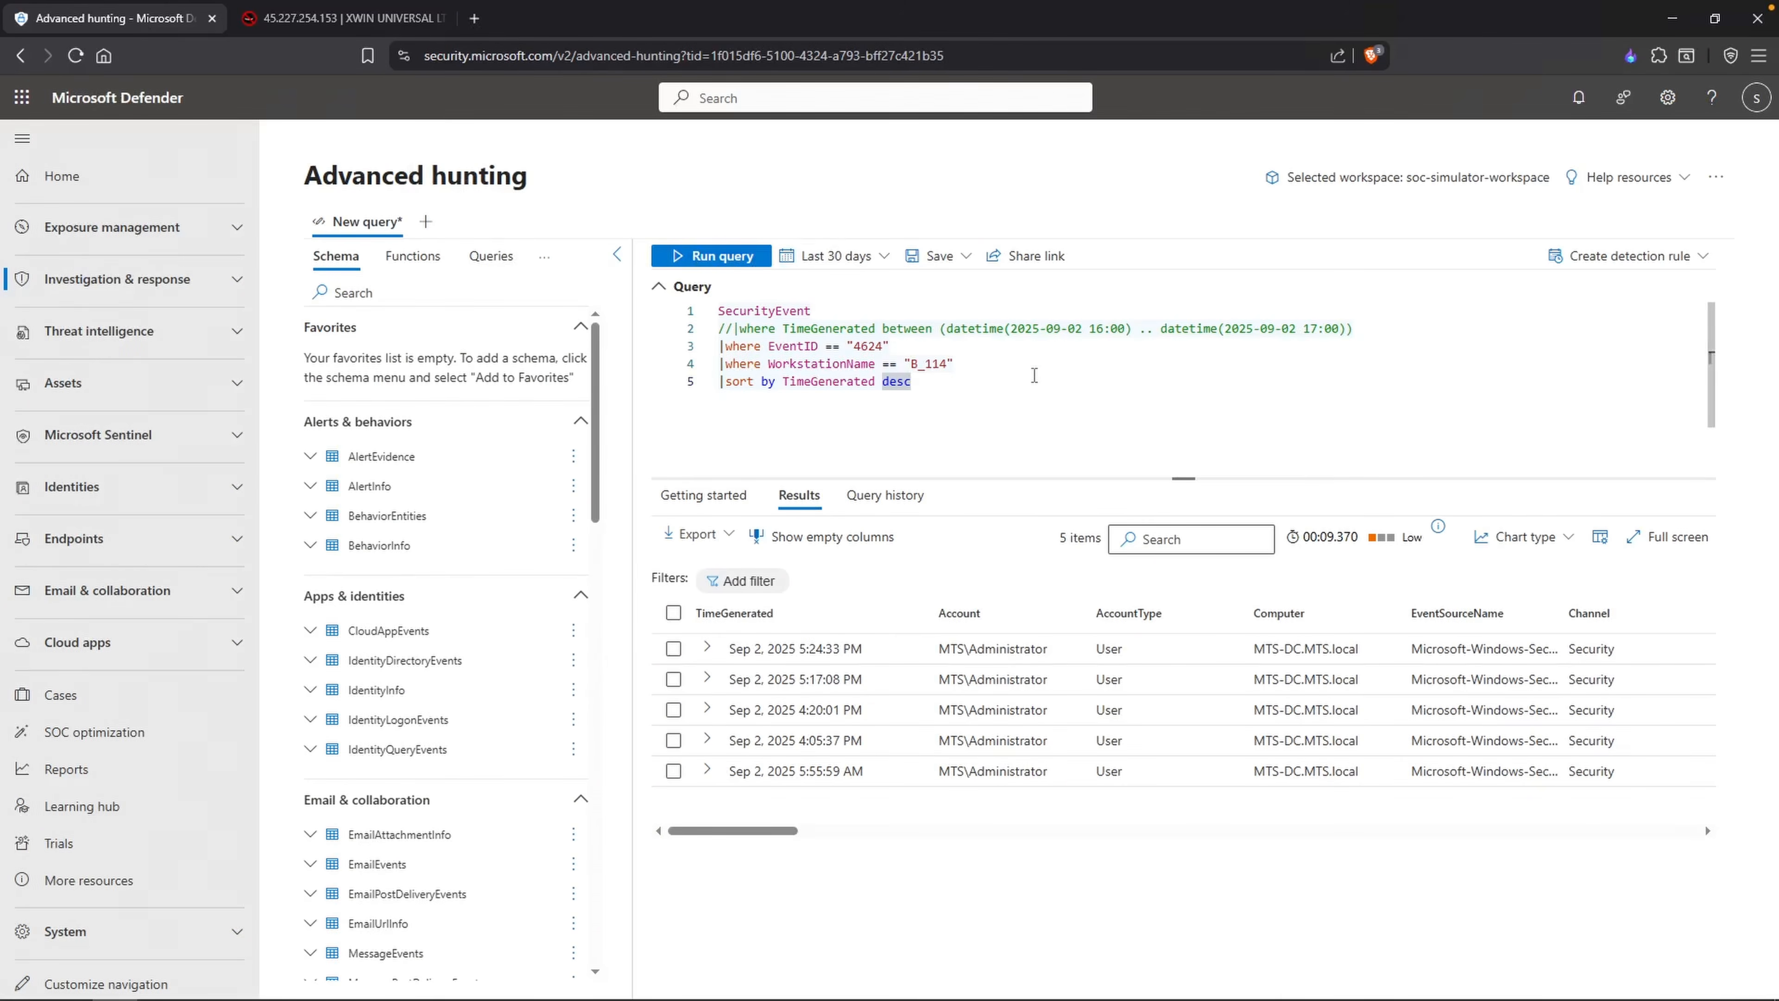
pyautogui.moveTo(954, 363); pyautogui.dragTo(767, 363)
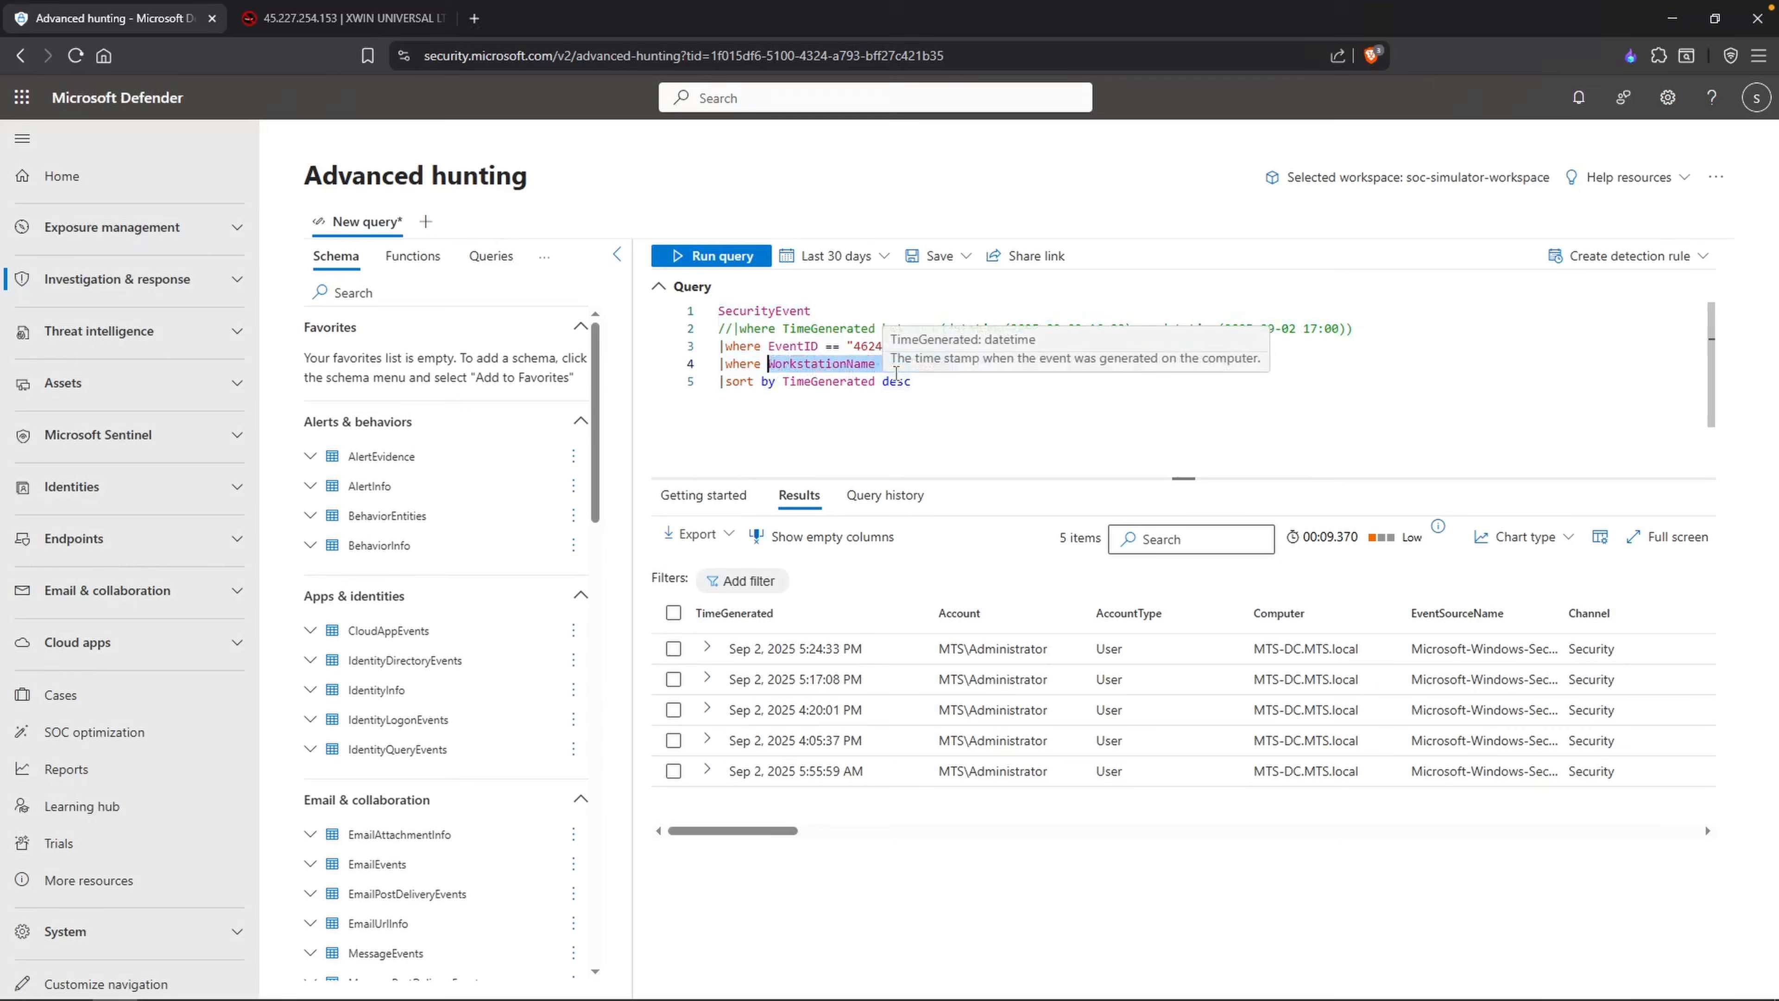
pyautogui.press('BackSpace')
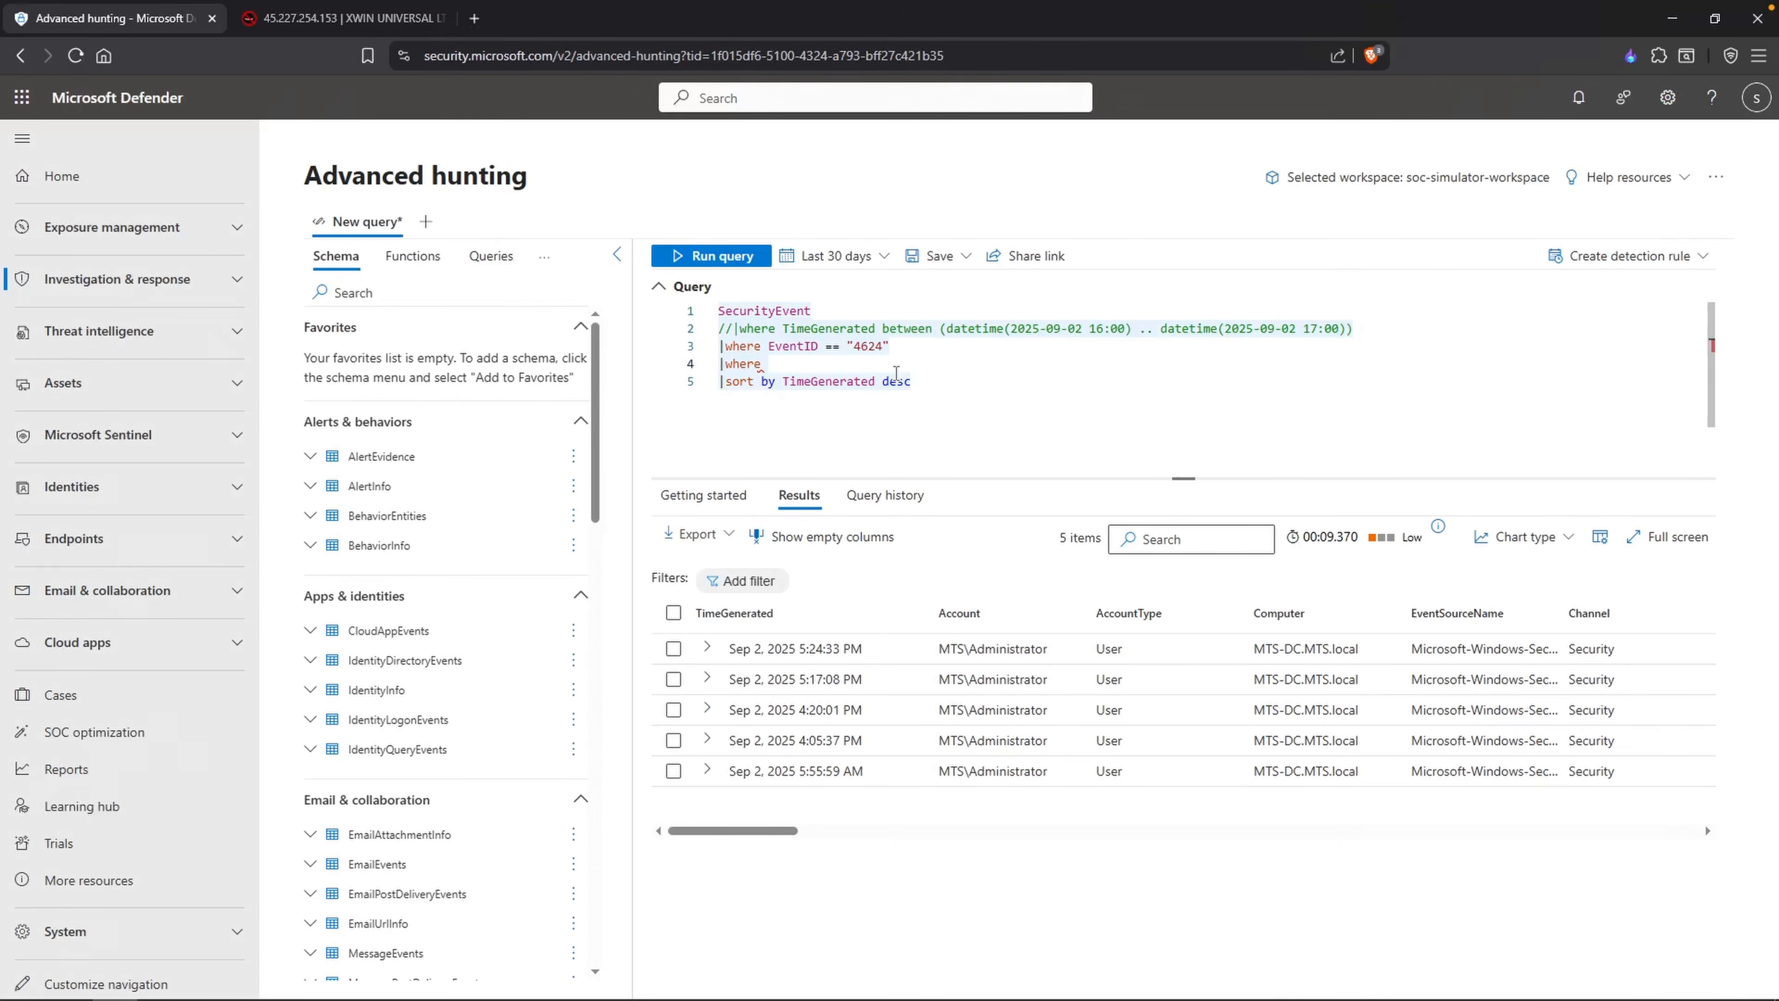
pyautogui.write('Ip')
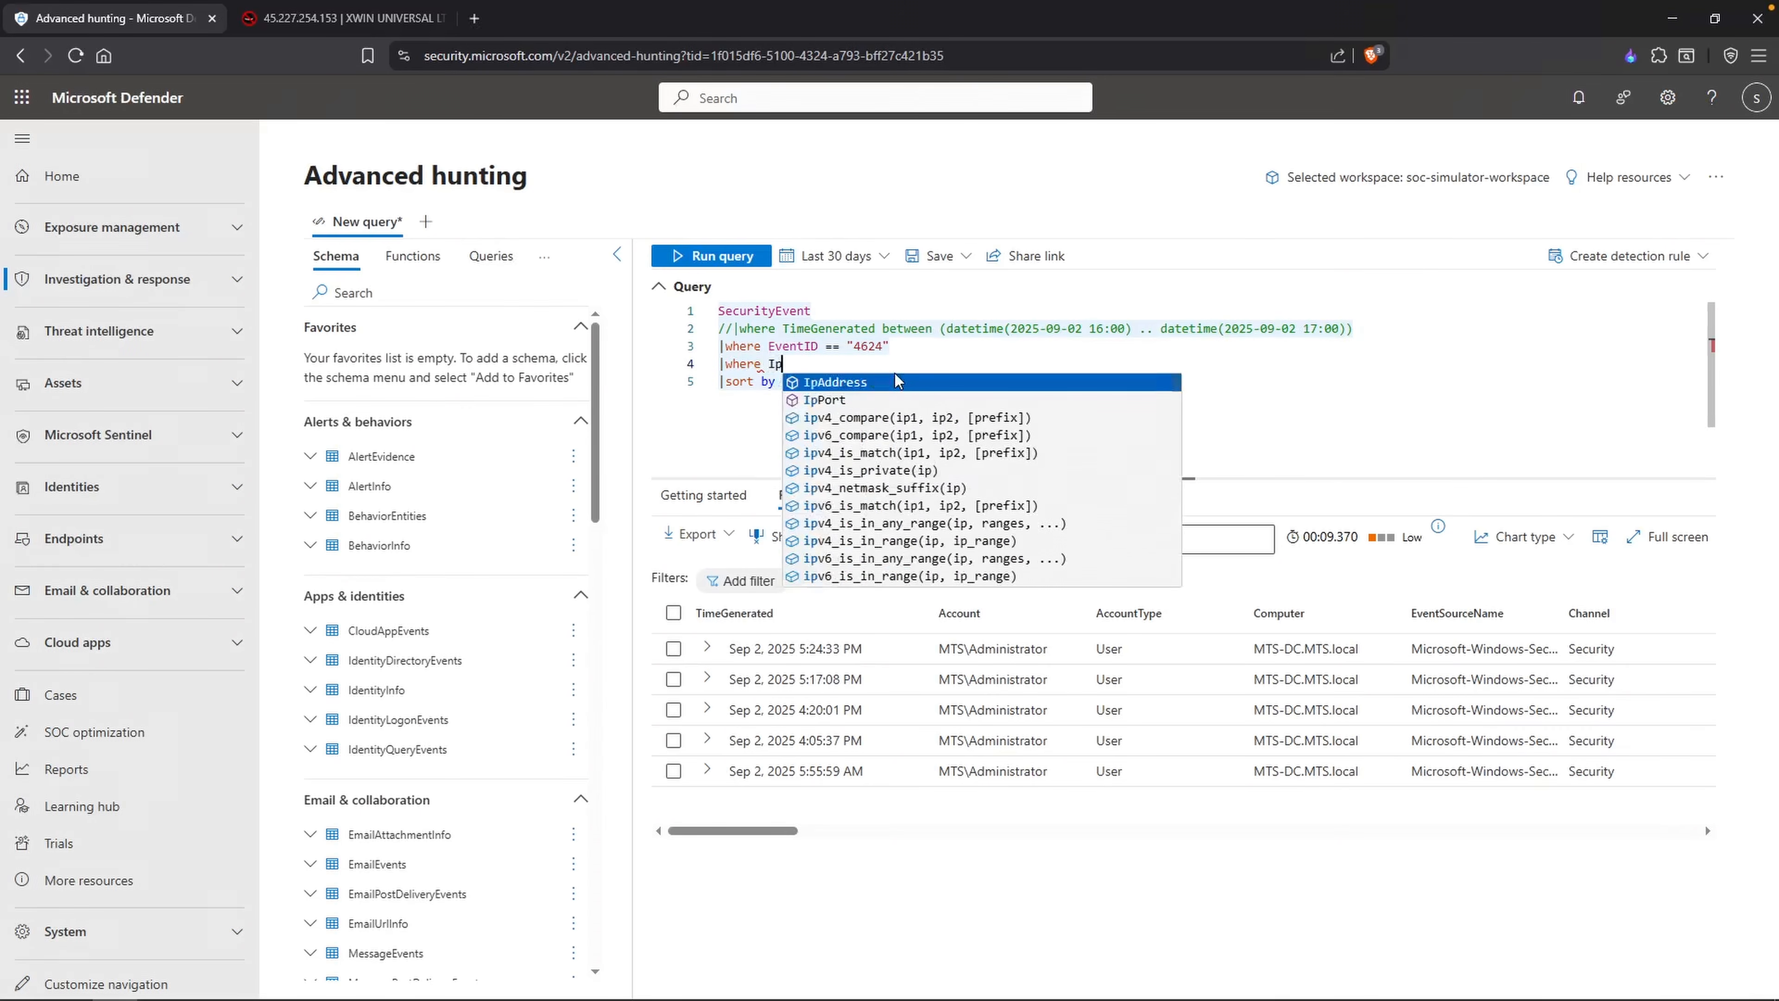
pyautogui.write('Address in ')
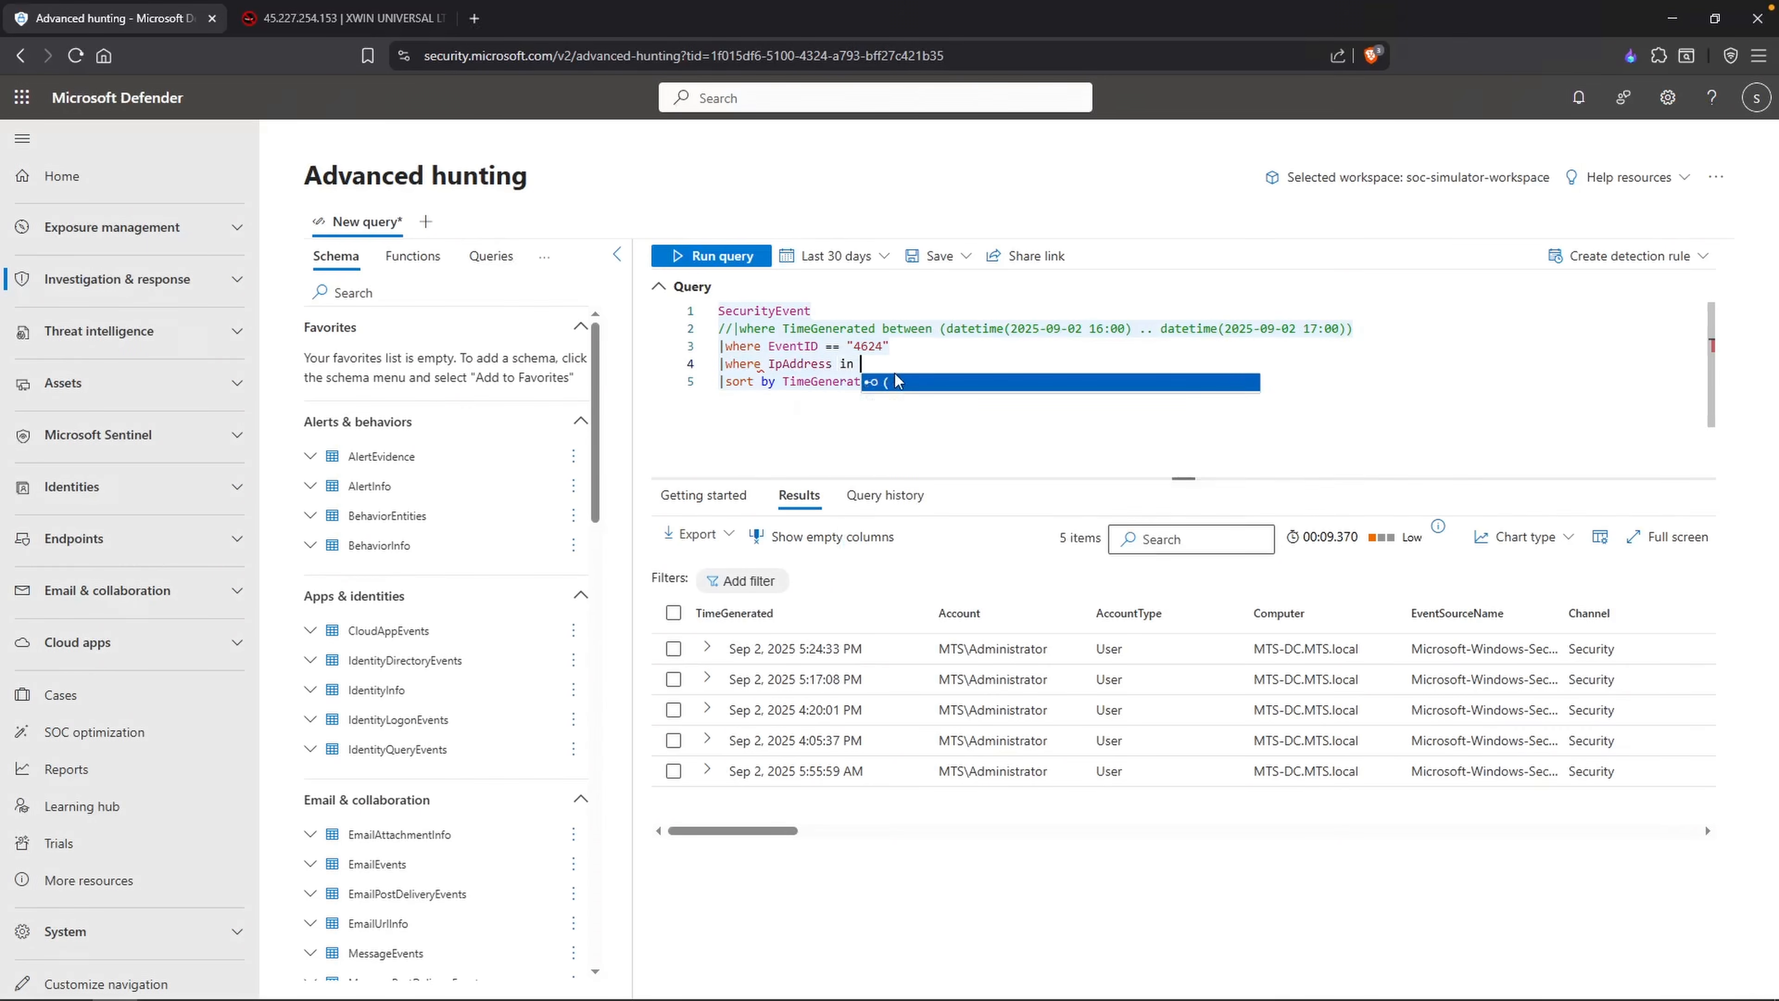
pyautogui.write('("45.227.254.153", "45.227.254.154')
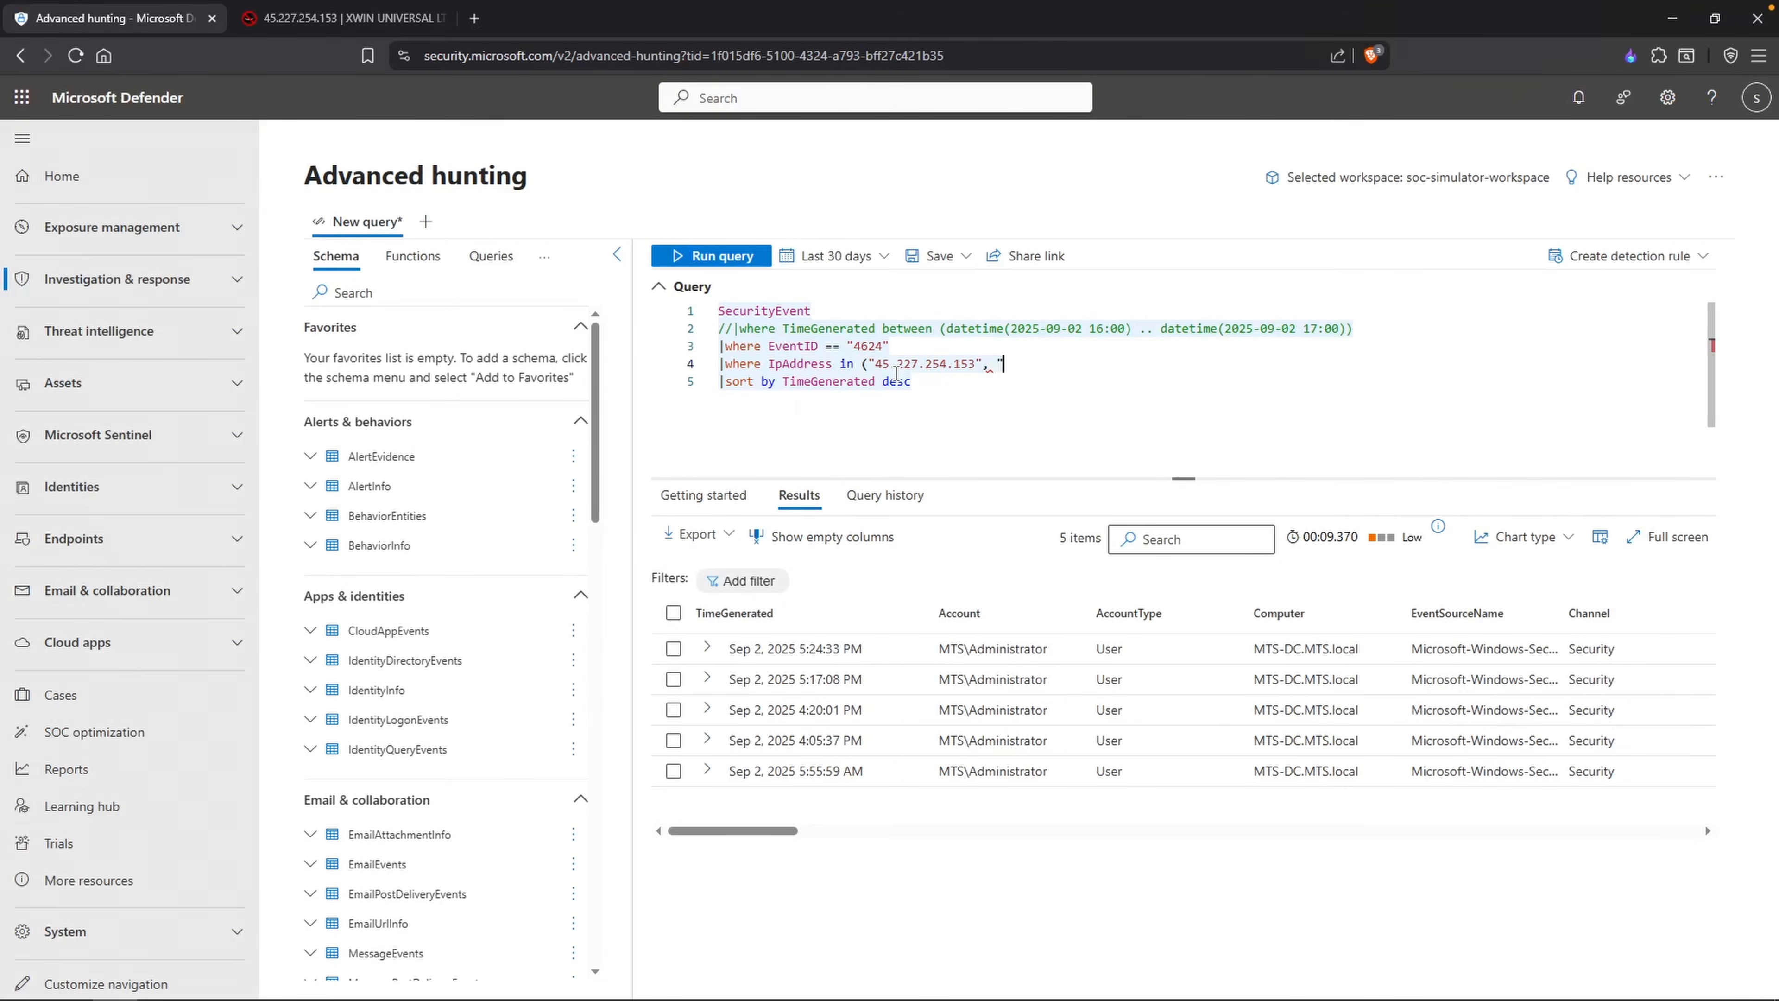
pyautogui.write('")')
# Step: Append "|summarize by Computer" after the descending TimeGenerated sort and run the query
pyautogui.click(903, 381)
pyautogui.press('Return')
pyautogui.write('|summac')
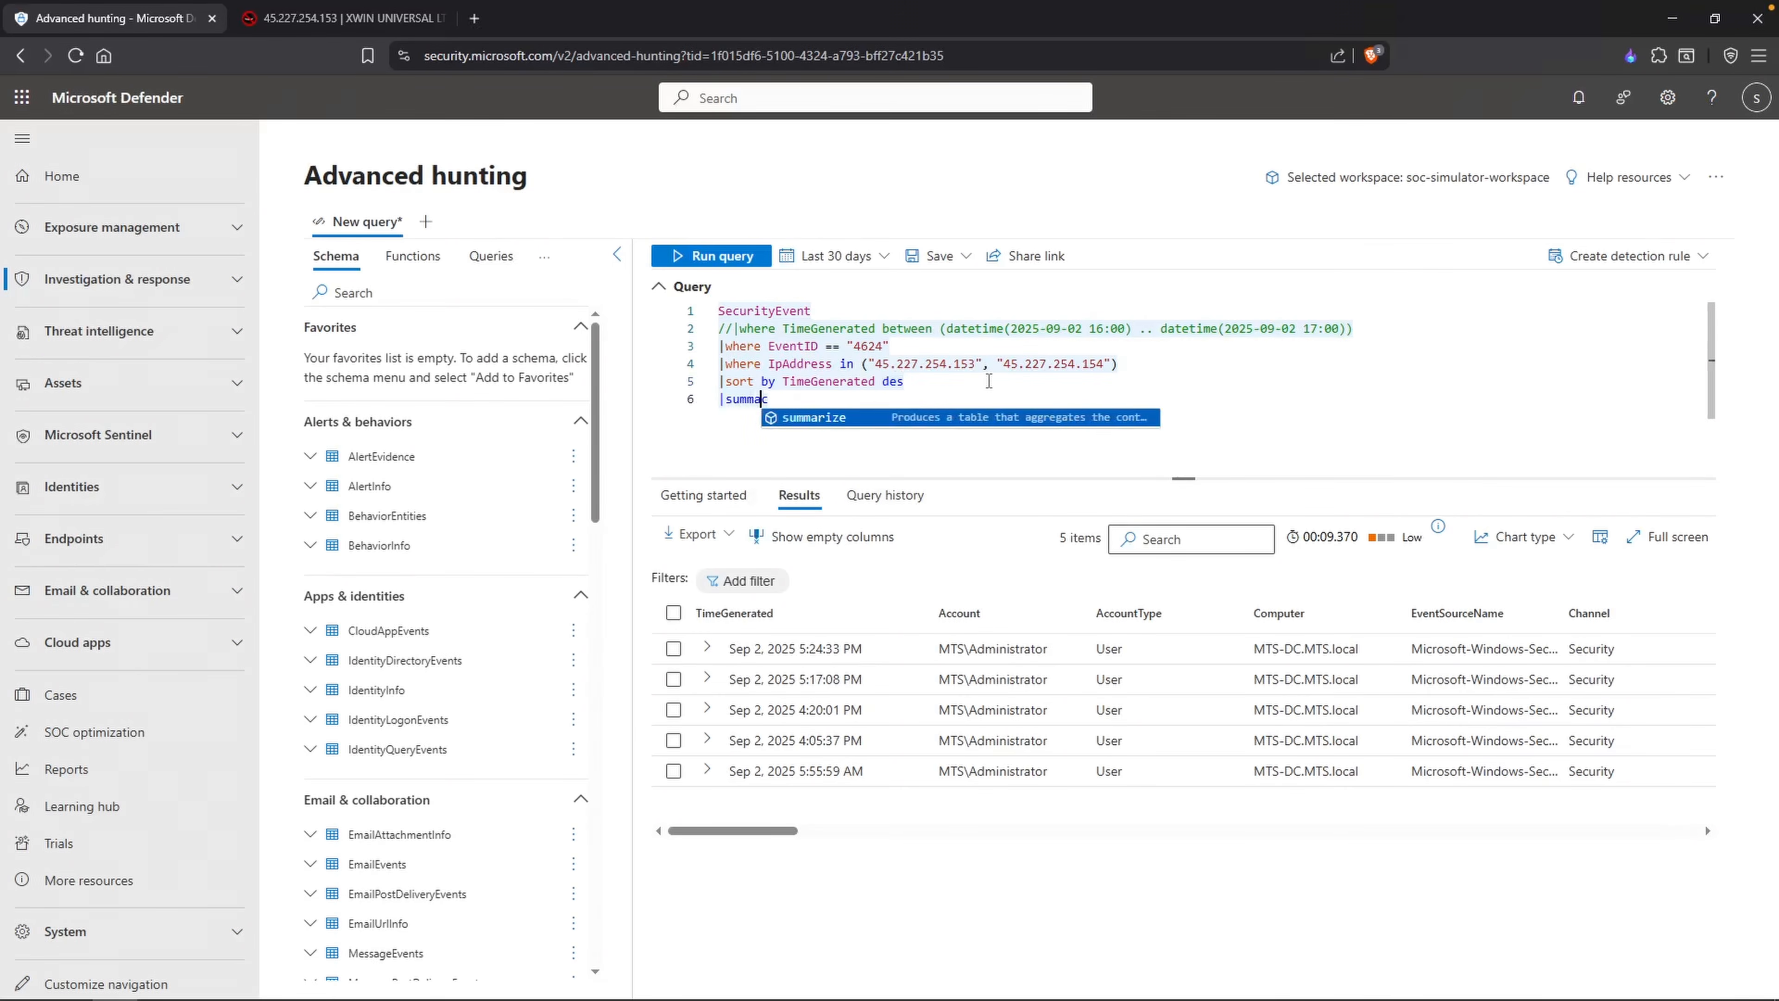
pyautogui.press('Tab')
pyautogui.click(984, 383)
pyautogui.write('c')
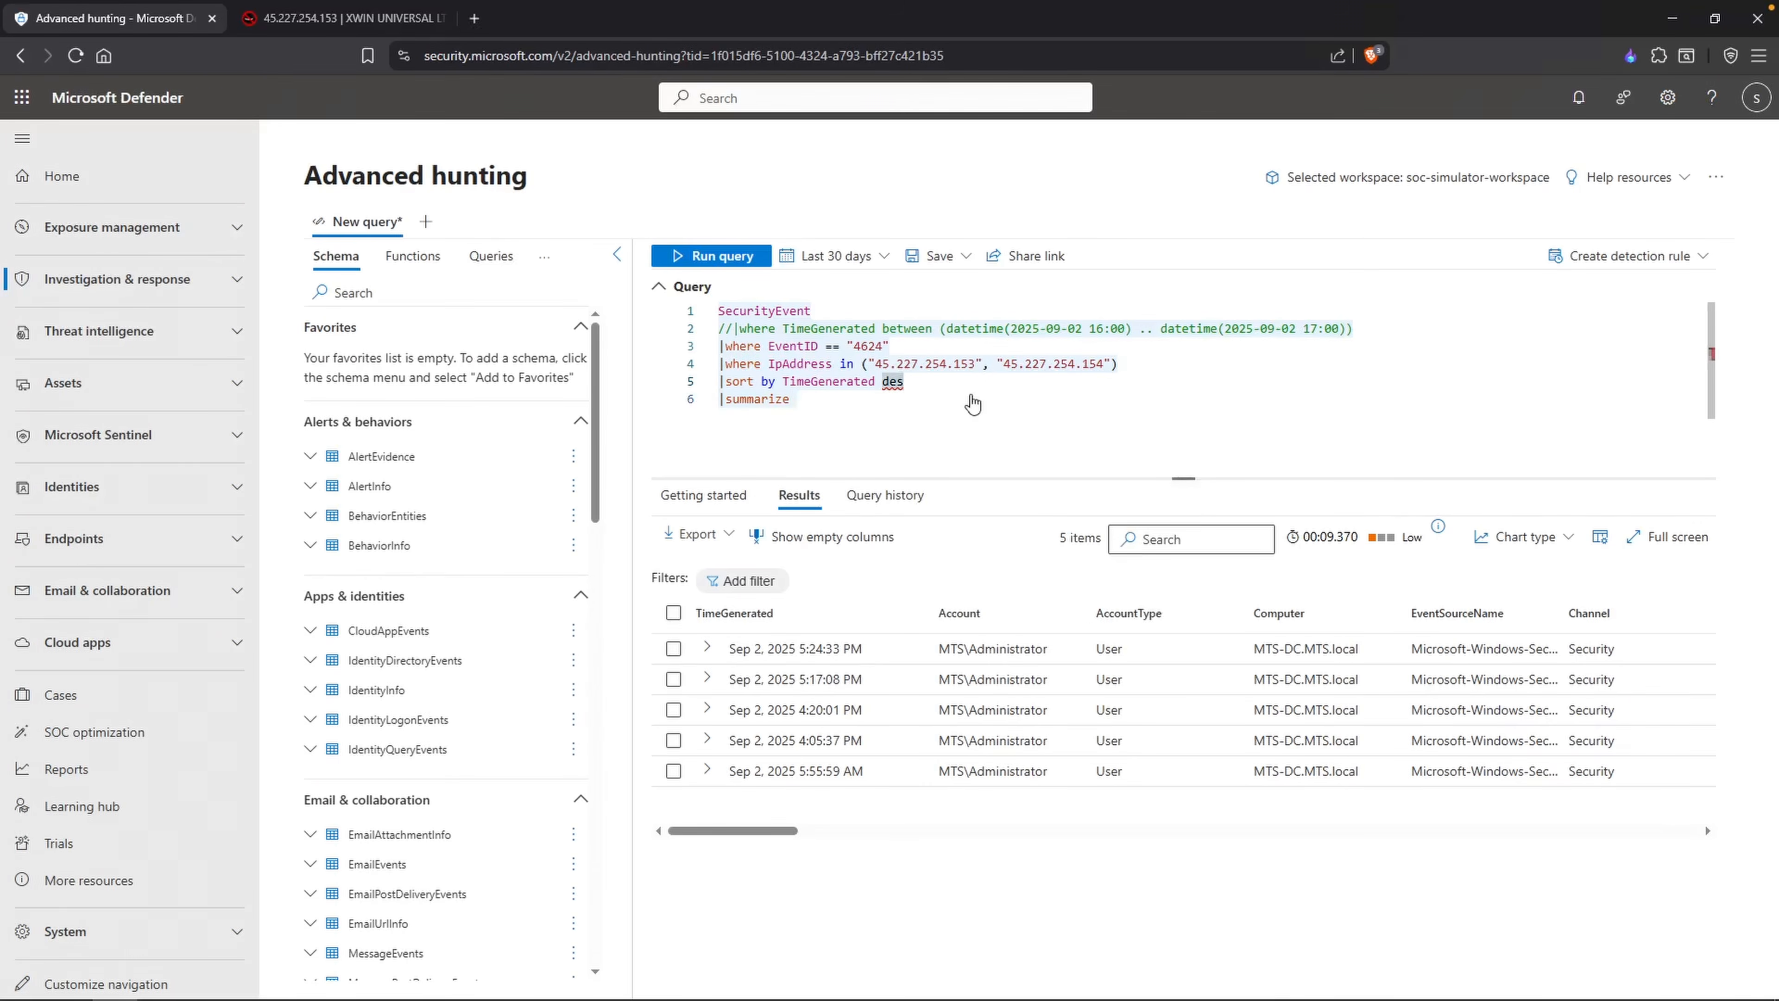
pyautogui.click(855, 396)
pyautogui.write('by Computer')
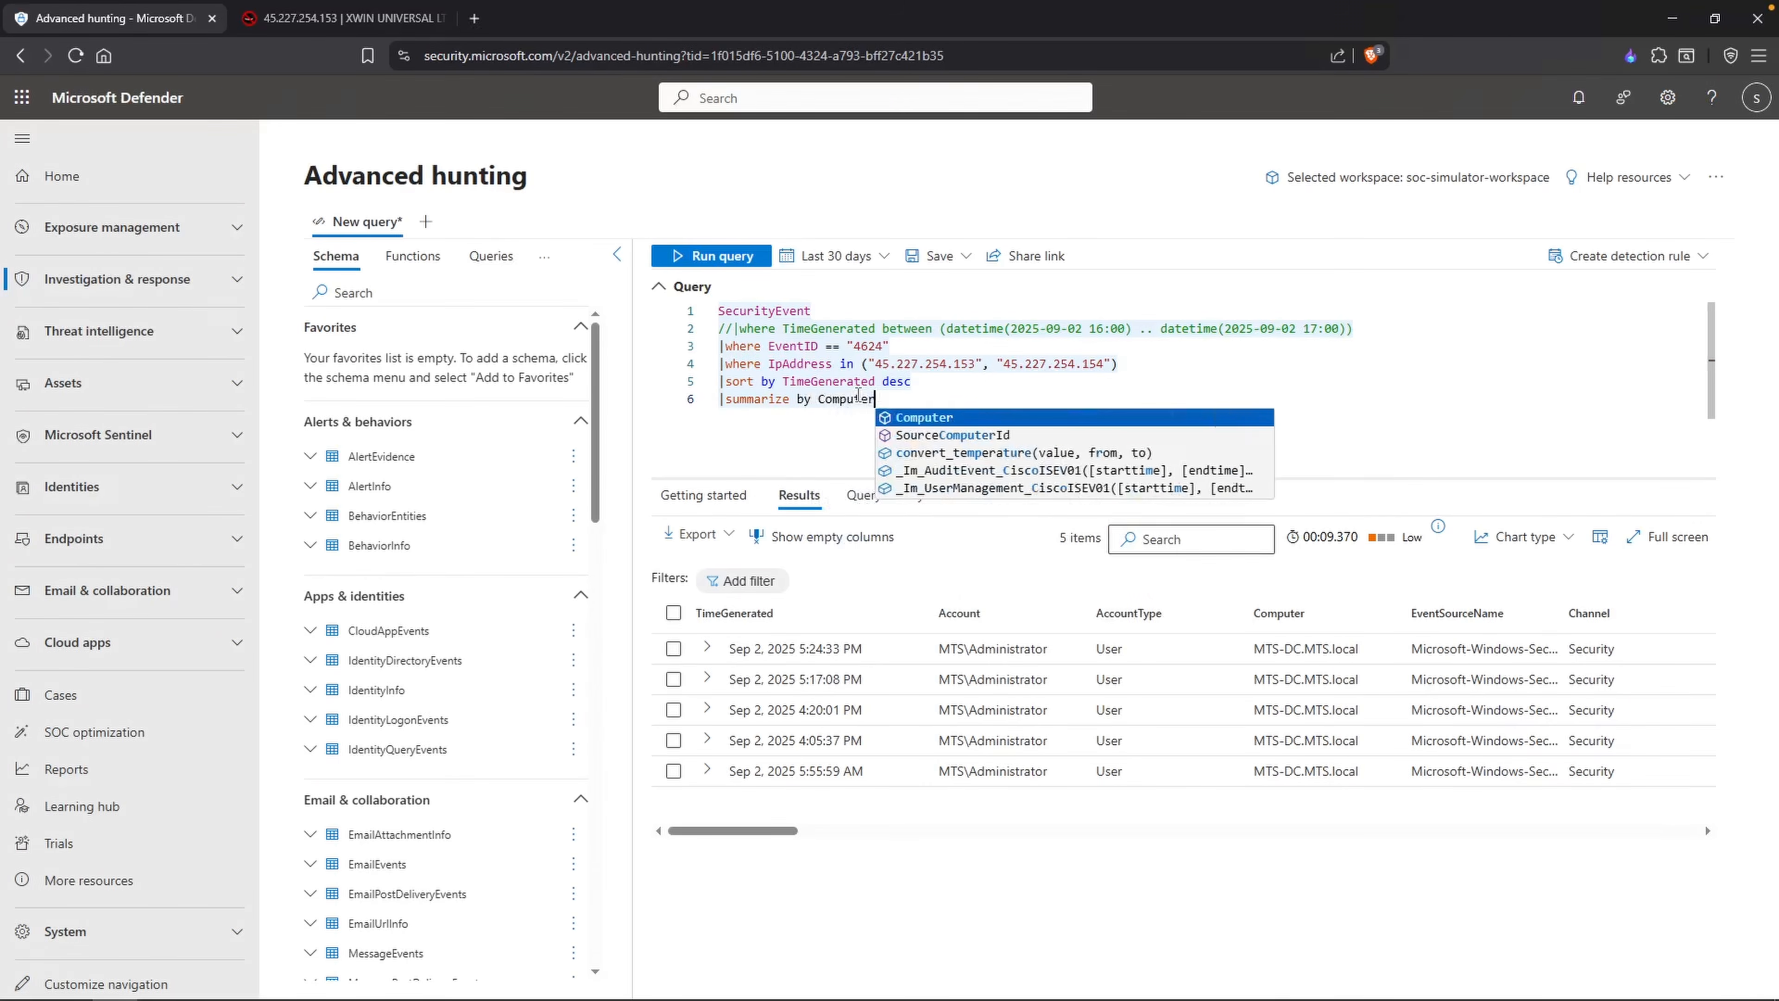
pyautogui.hotkey('shift', 'Return')
pyautogui.doubleClick(896, 382)
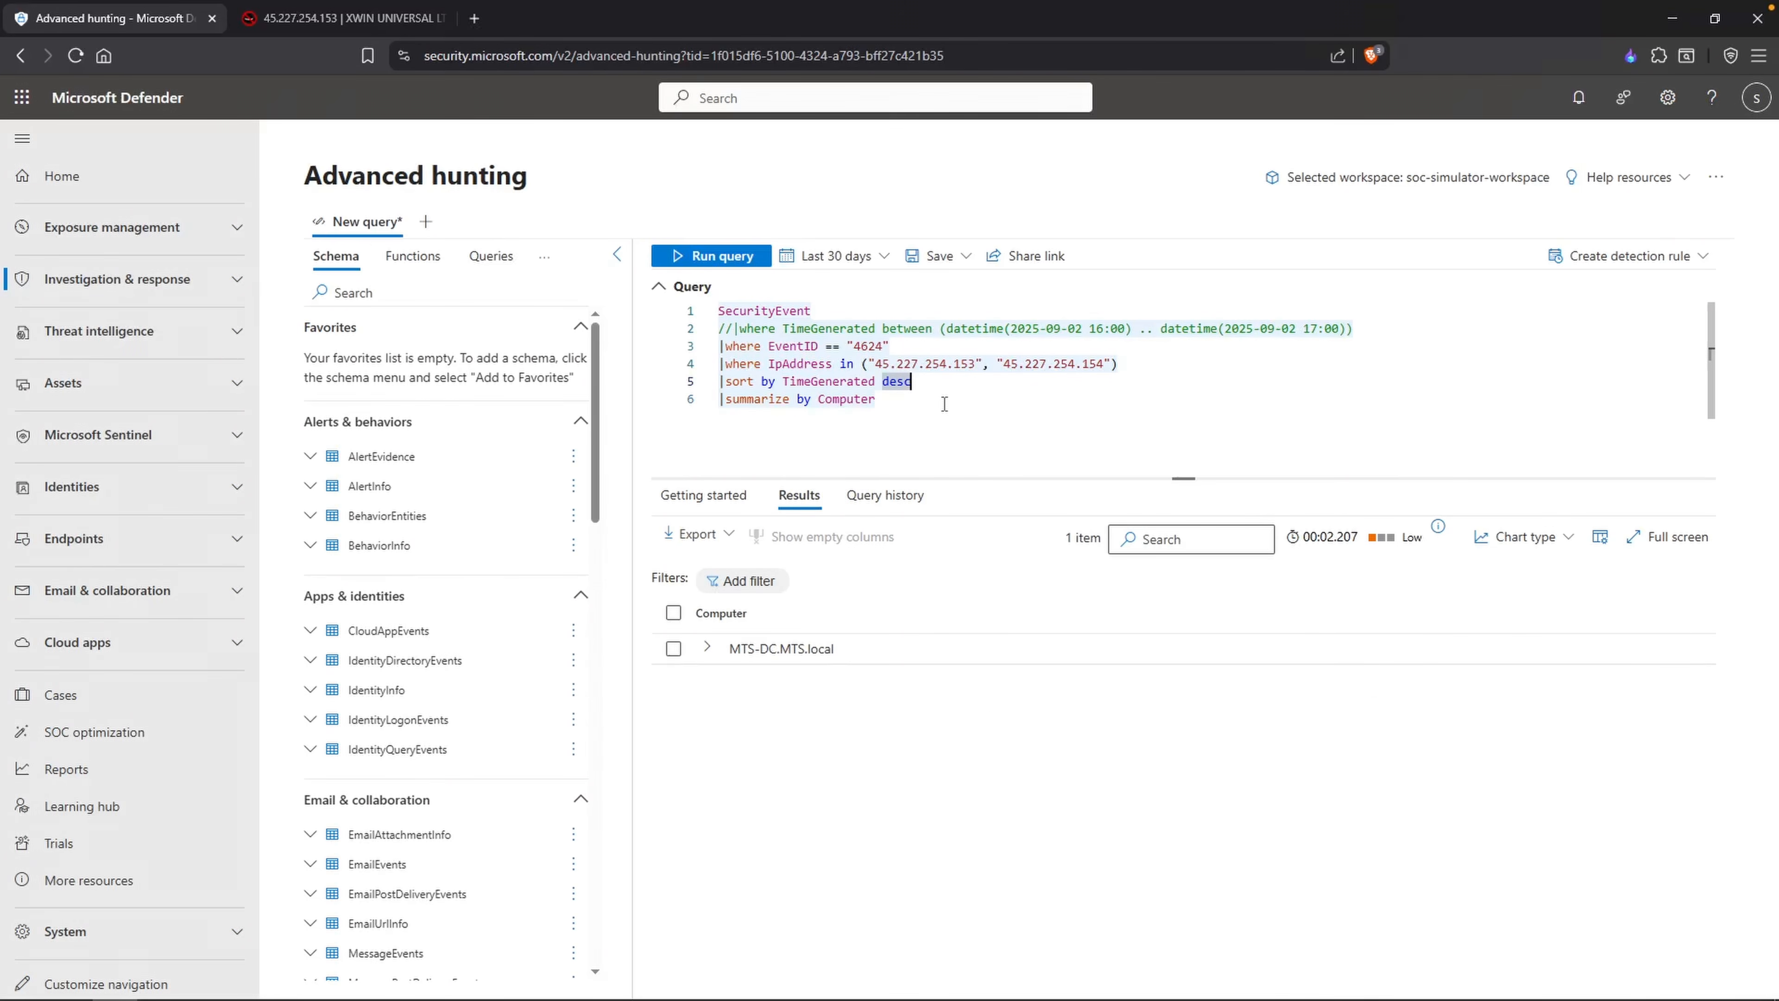
pyautogui.click(944, 405)
pyautogui.moveTo(733, 328); pyautogui.dragTo(719, 329)
pyautogui.press('BackSpace')
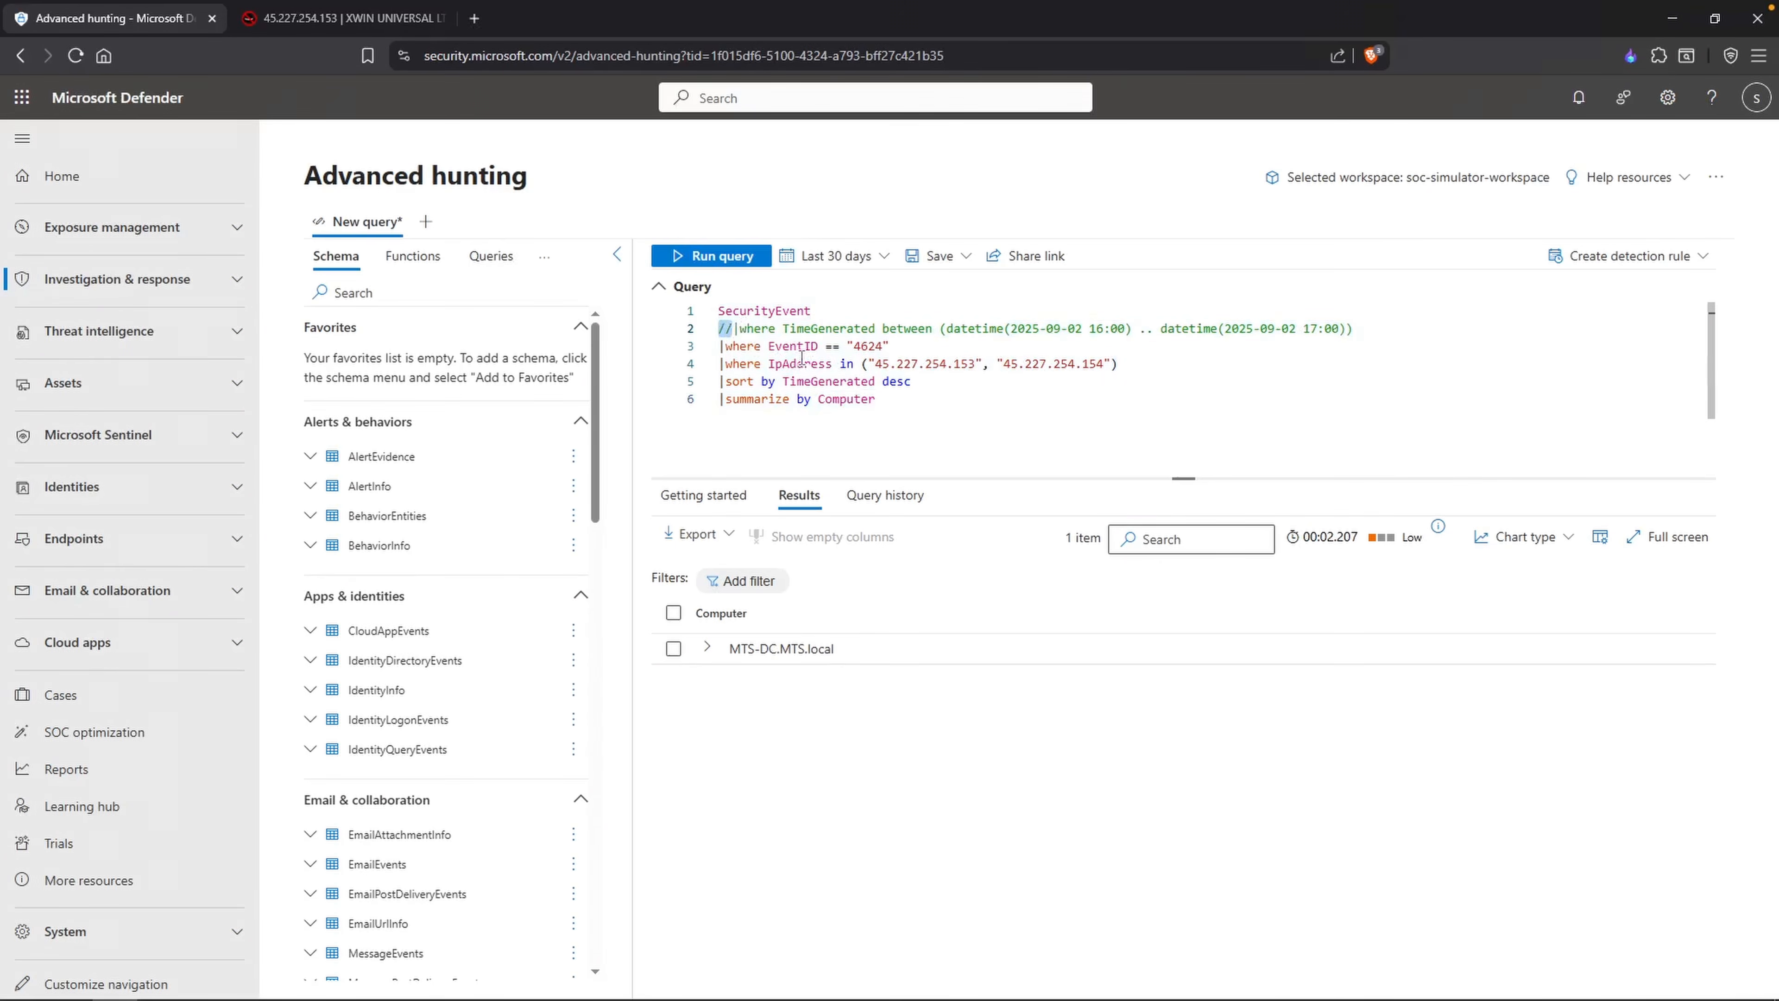
pyautogui.moveTo(1074, 328); pyautogui.dragTo(1112, 328)
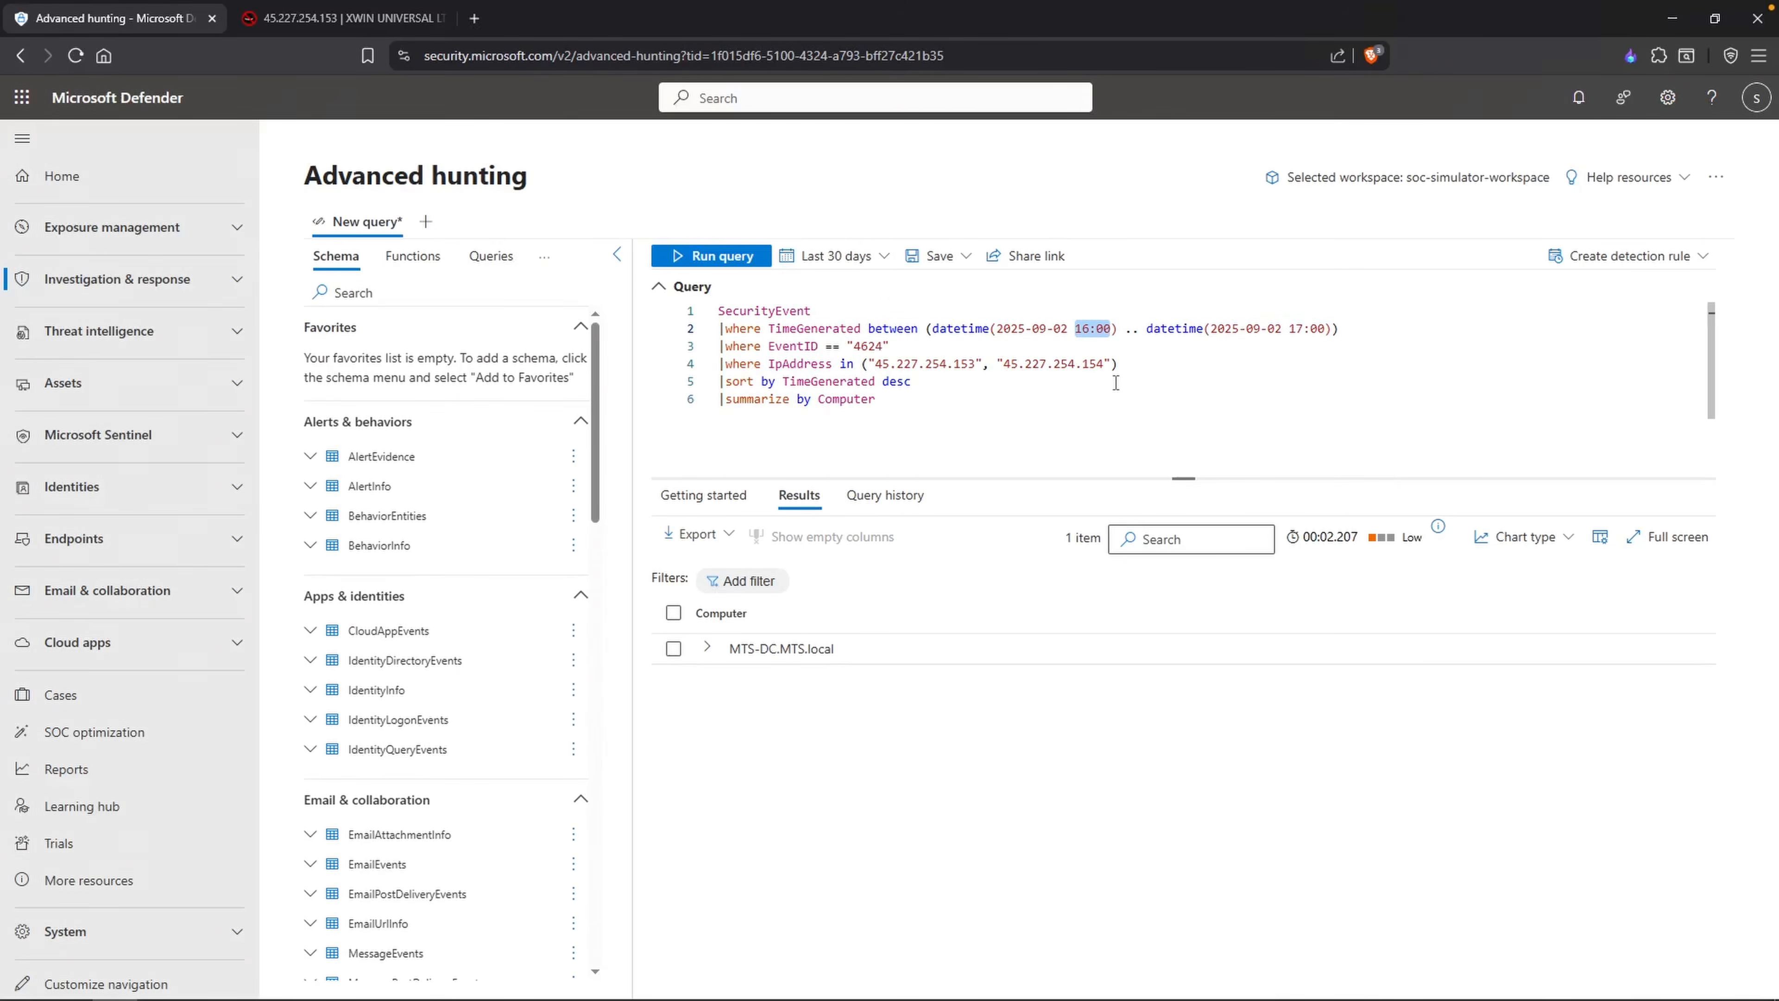
pyautogui.hotkey('ctrl', 'a')
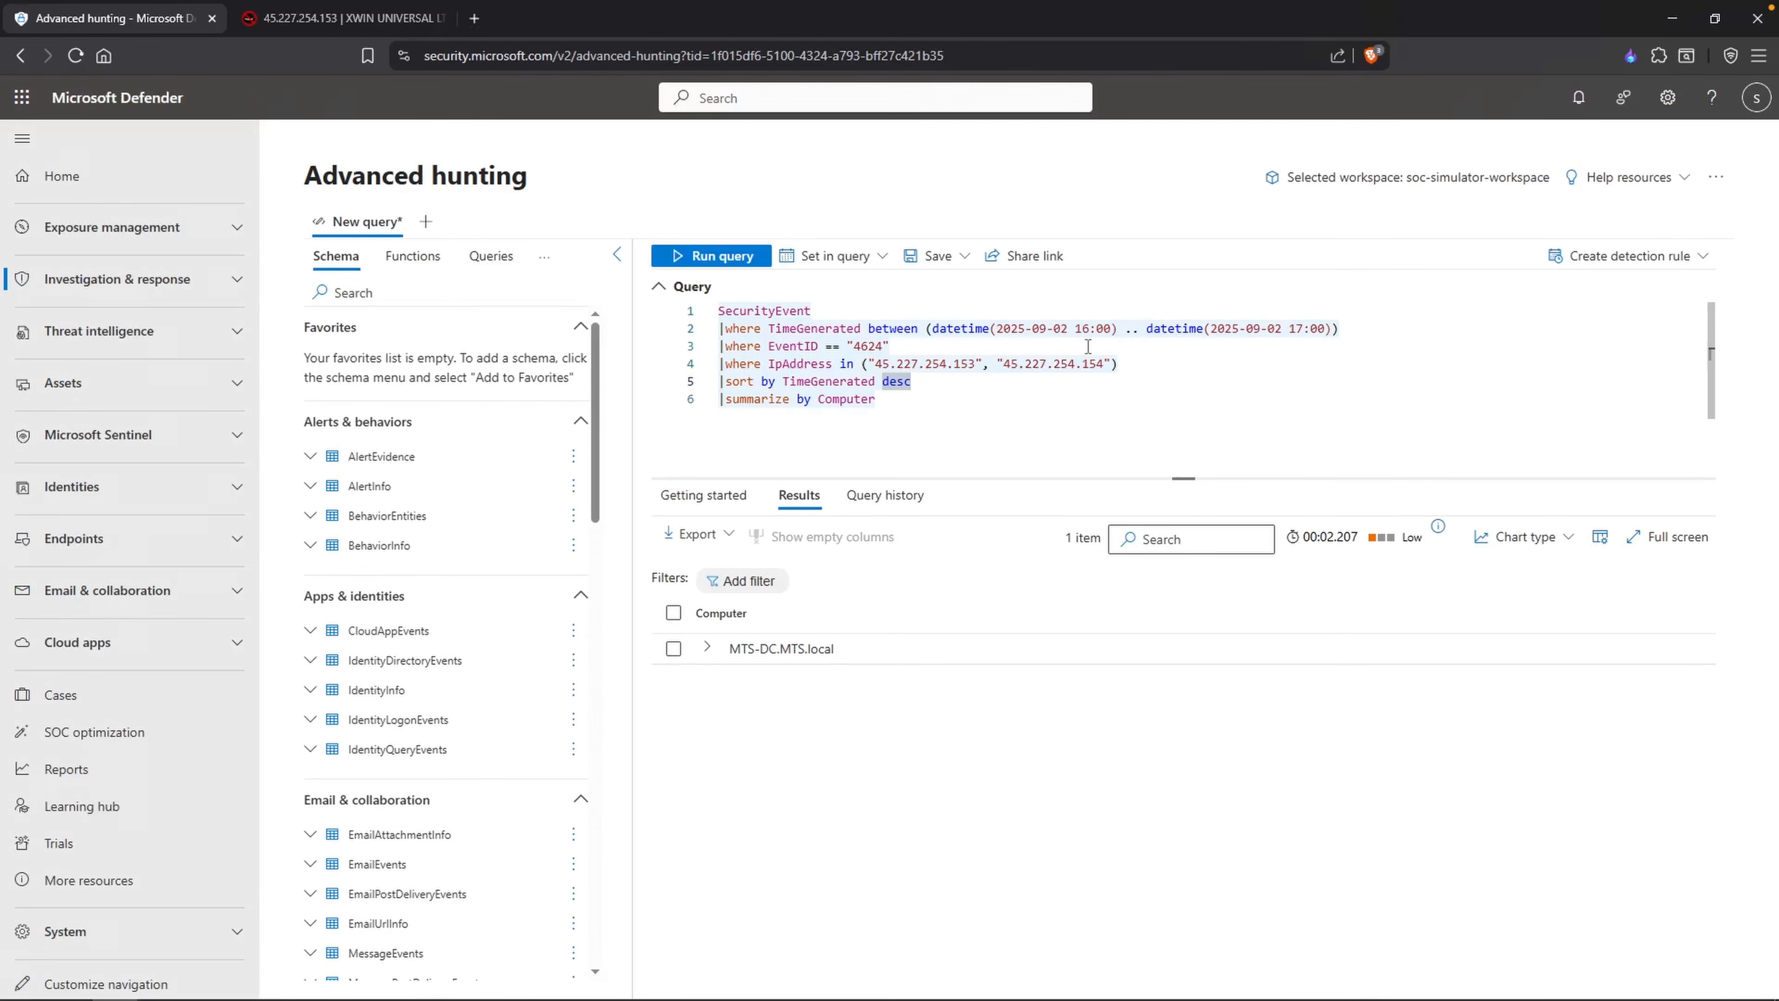
pyautogui.click(1076, 328)
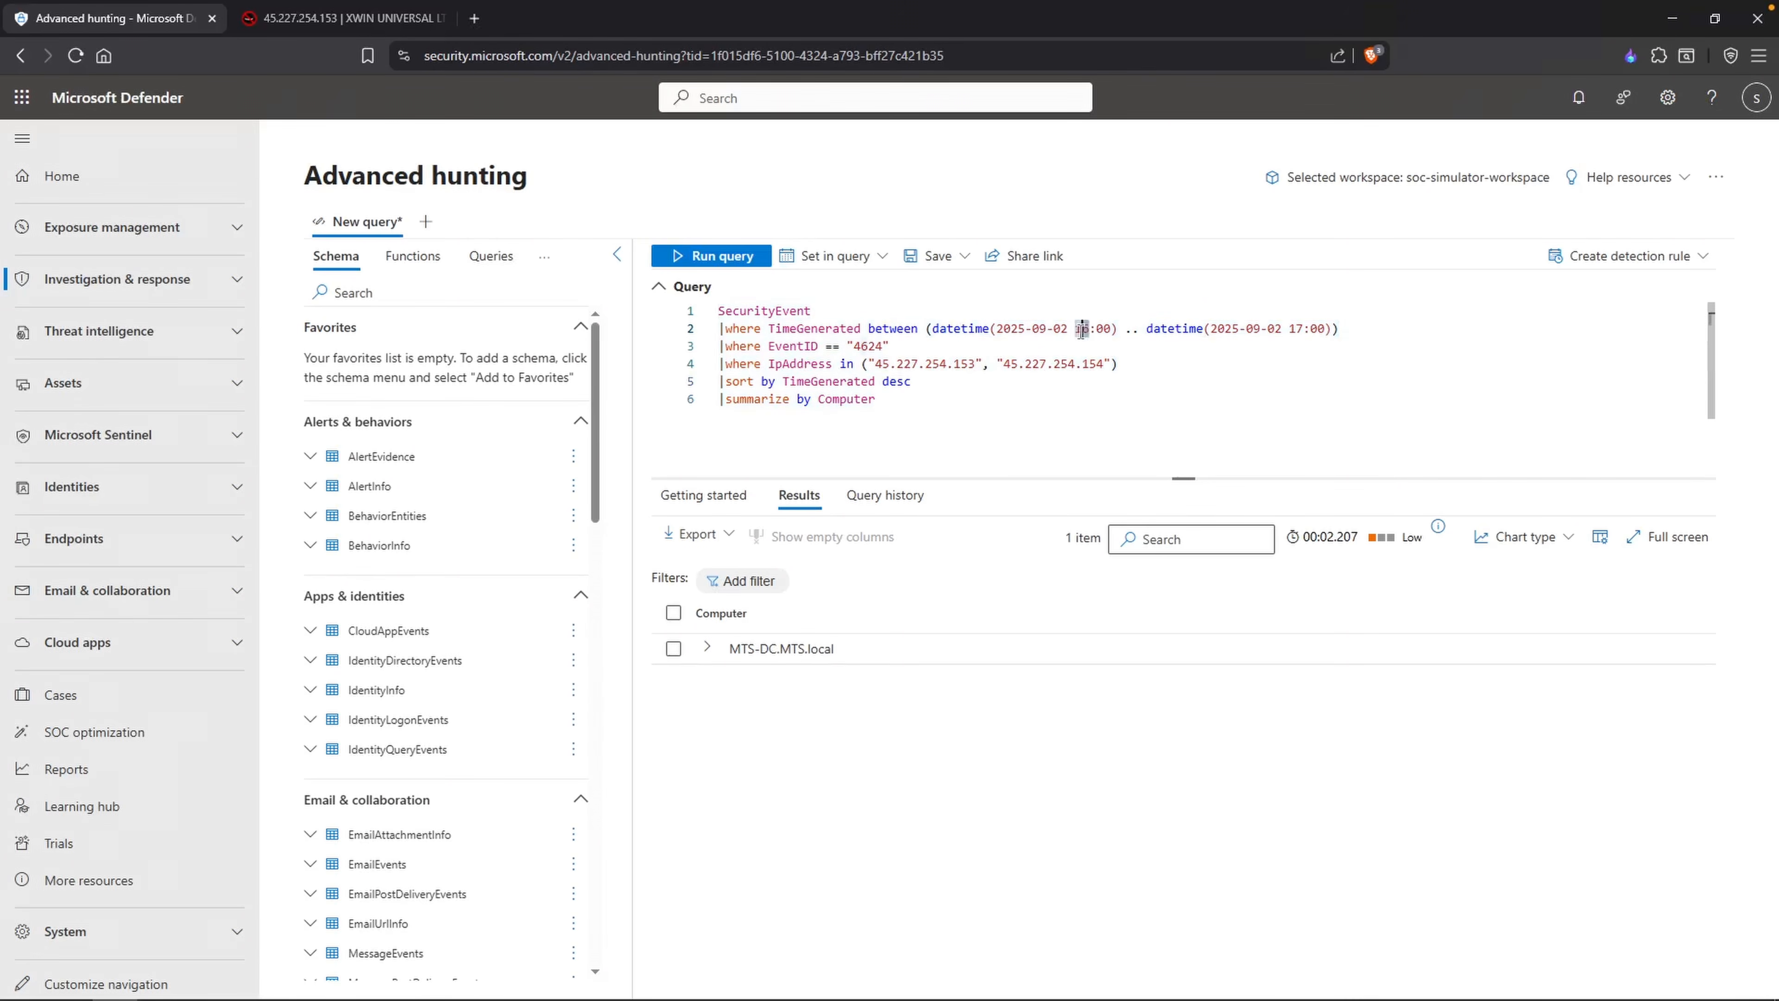
pyautogui.write('05')
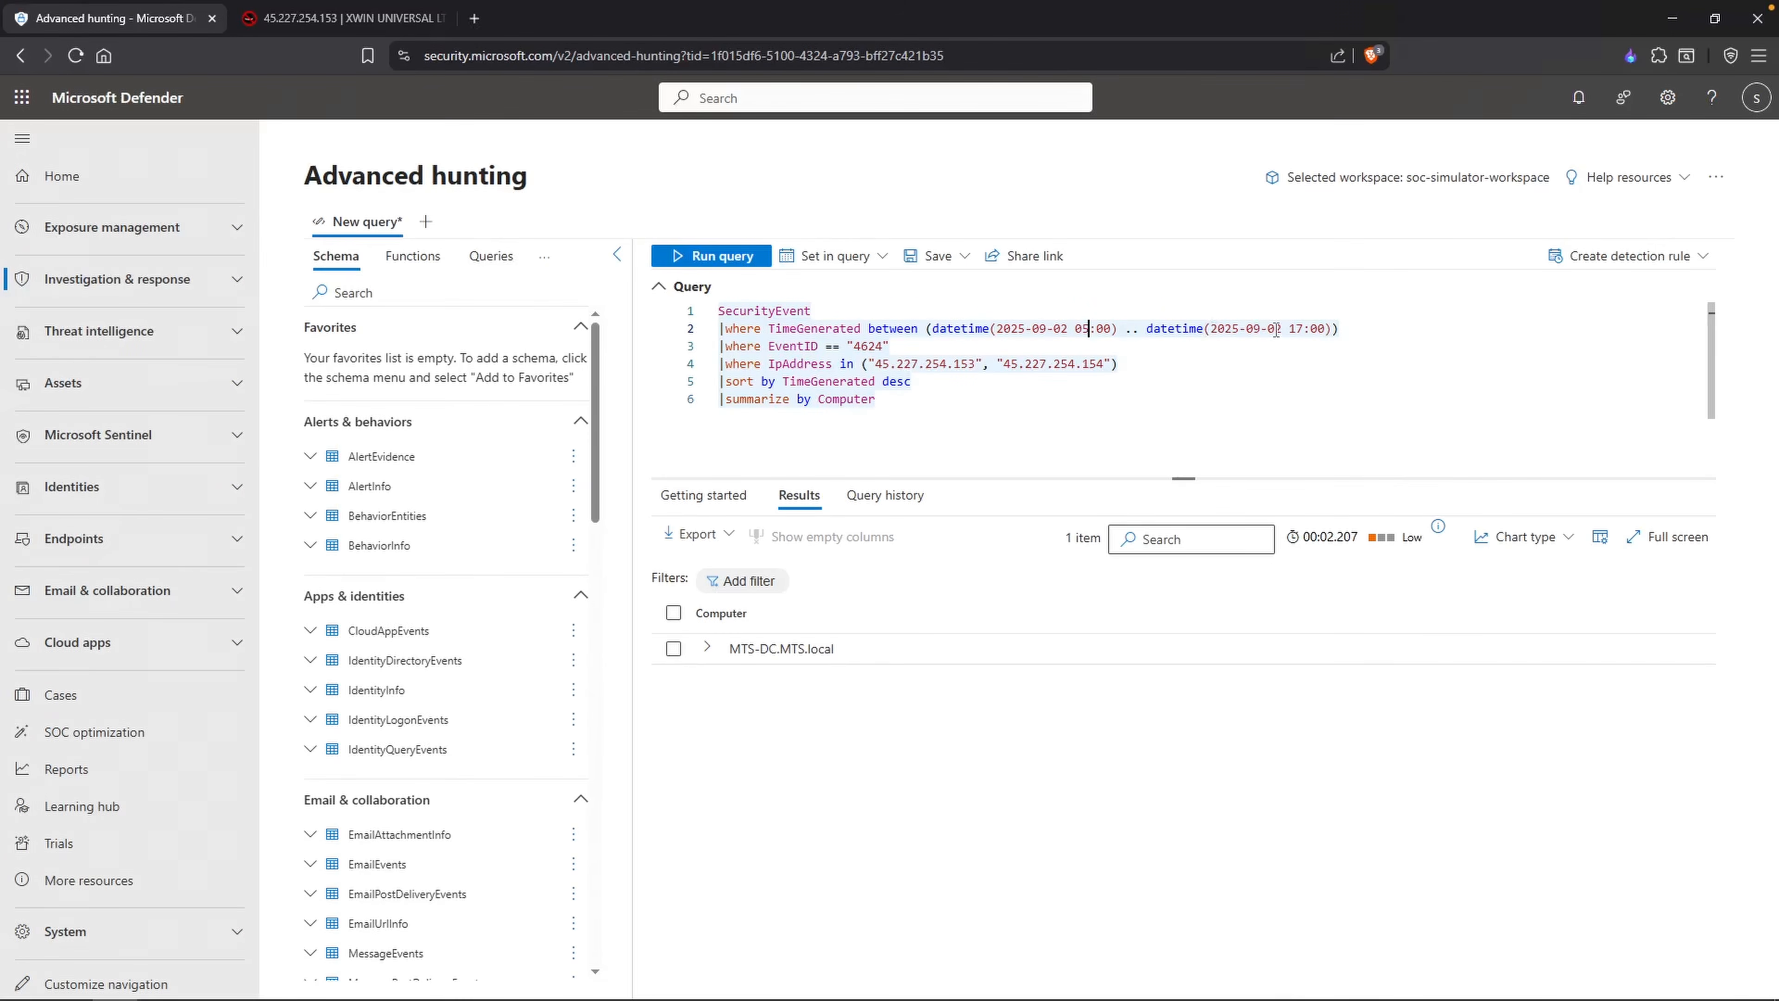
pyautogui.doubleClick(1294, 328)
pyautogui.click(1282, 328)
pyautogui.press('BackSpace')
pyautogui.write('3')
pyautogui.press('BackSpace')
pyautogui.press('BackSpace')
pyautogui.write('00')
# Step: Copy the TimeGenerated filter line and start a separate WindowsEvent query below the existing one
pyautogui.moveTo(1339, 328); pyautogui.dragTo(721, 328)
pyautogui.hotkey('ctrl', 'c')
pyautogui.click(972, 418)
pyautogui.press('Return')
pyautogui.press('Return')
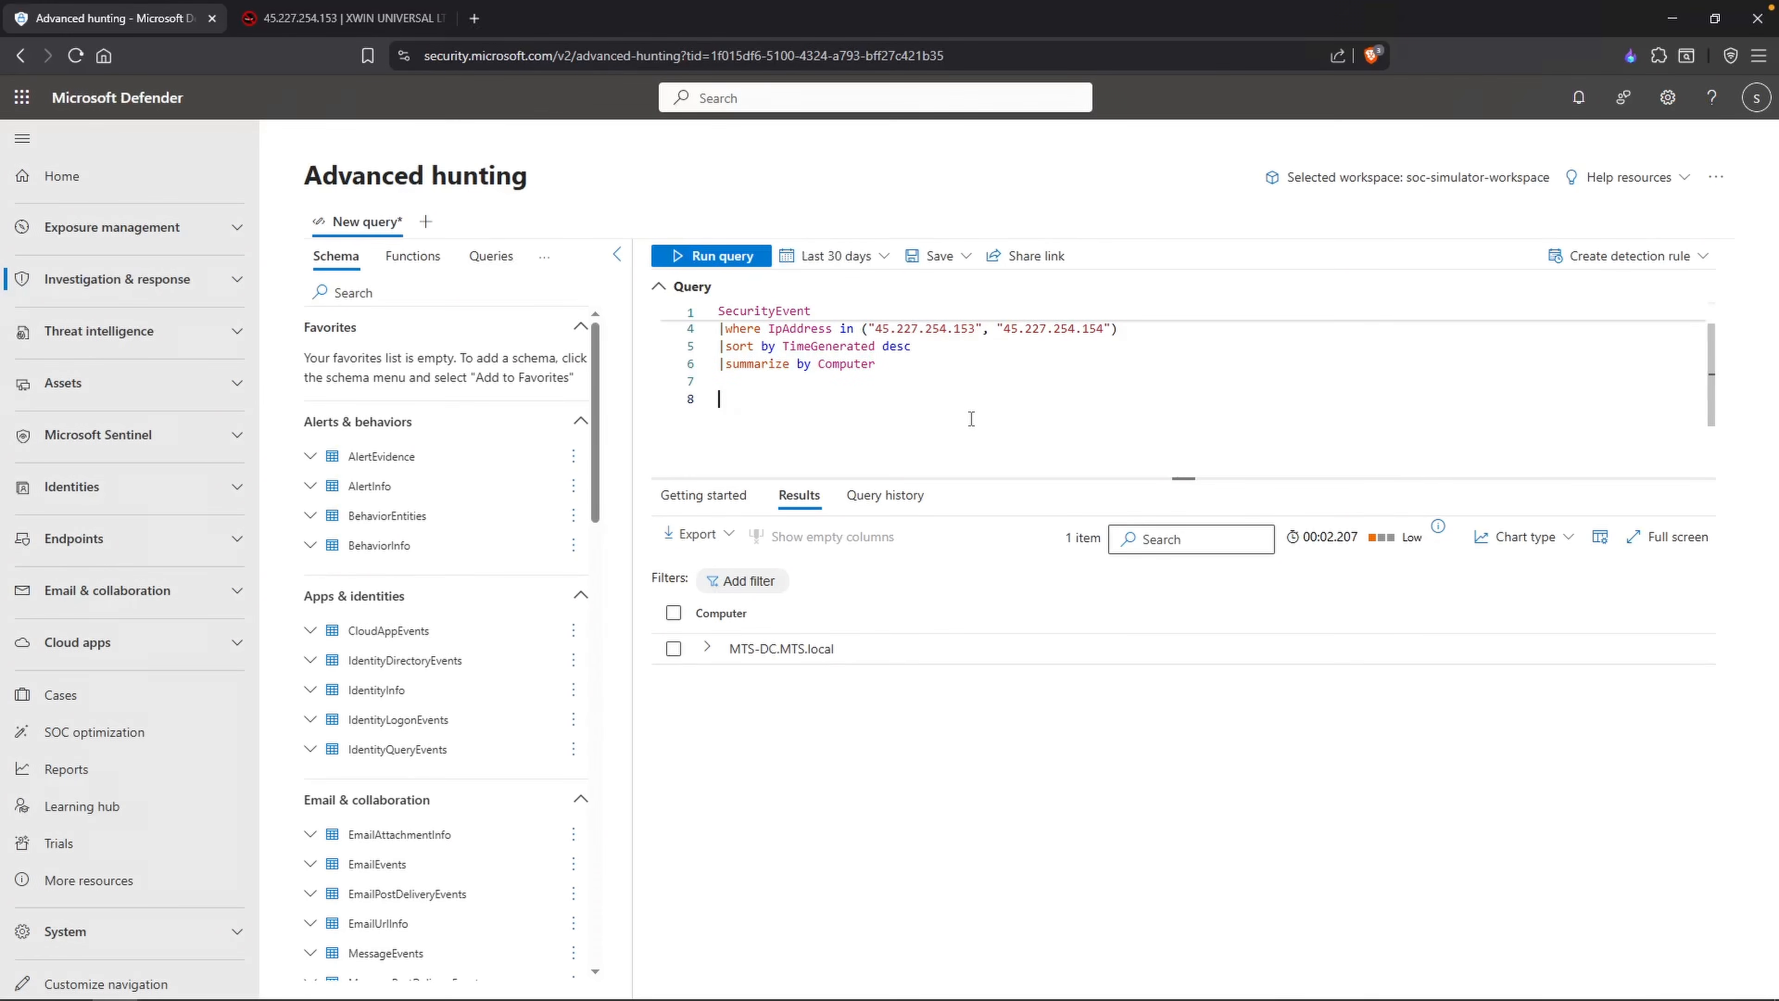
pyautogui.write('WindowsEvent')
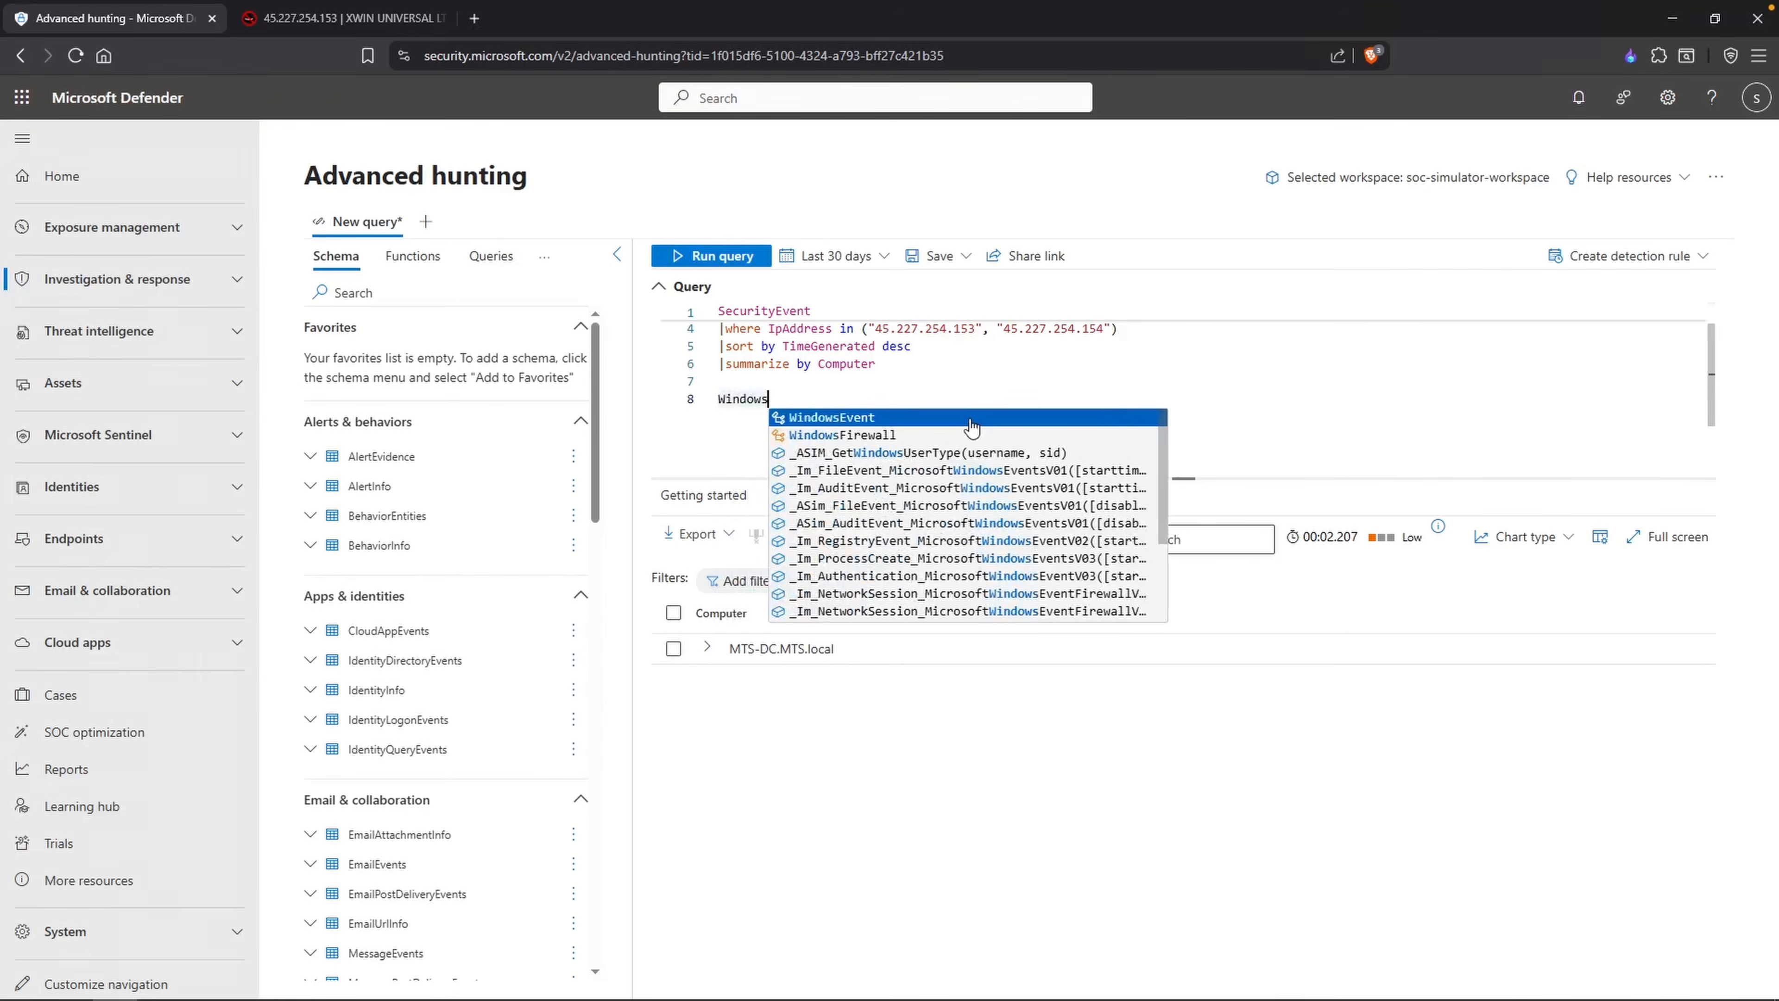
pyautogui.press('Return')
pyautogui.press('Return')
pyautogui.write('| where')
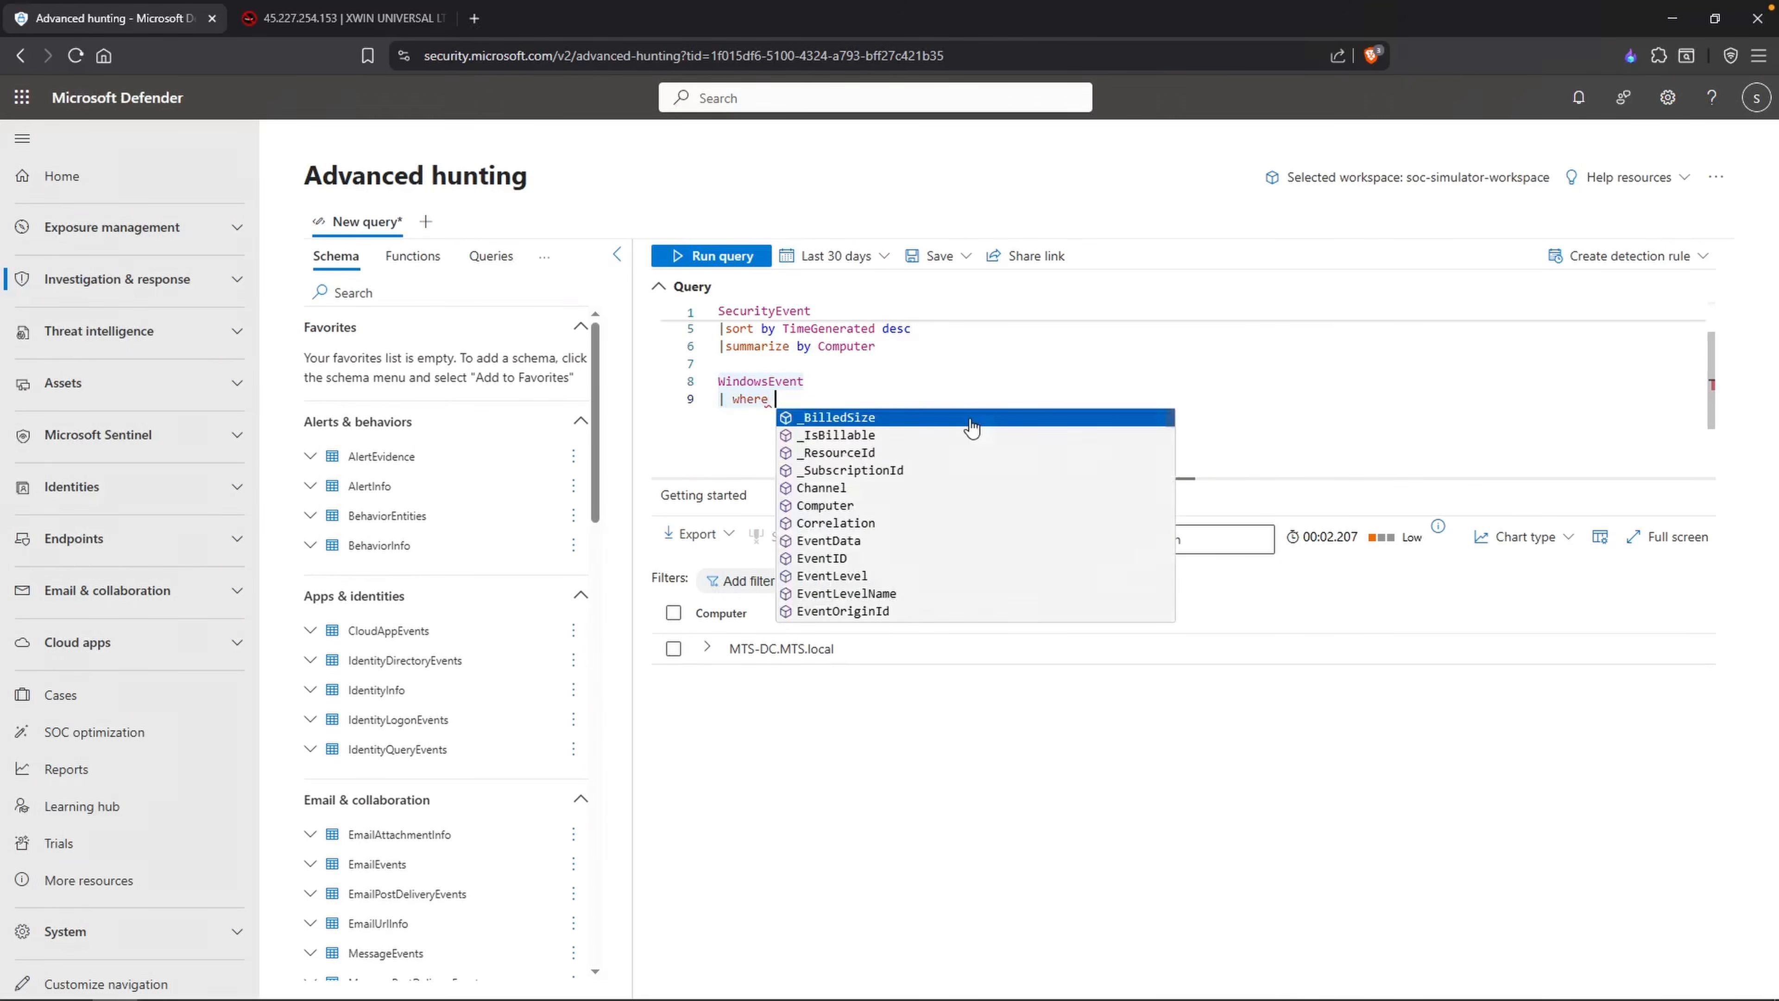
pyautogui.press('BackSpace')
pyautogui.press('BackSpace')
pyautogui.press('BackSpace')
pyautogui.press('BackSpace')
pyautogui.press('BackSpace')
pyautogui.hotkey('ctrl', 'v')
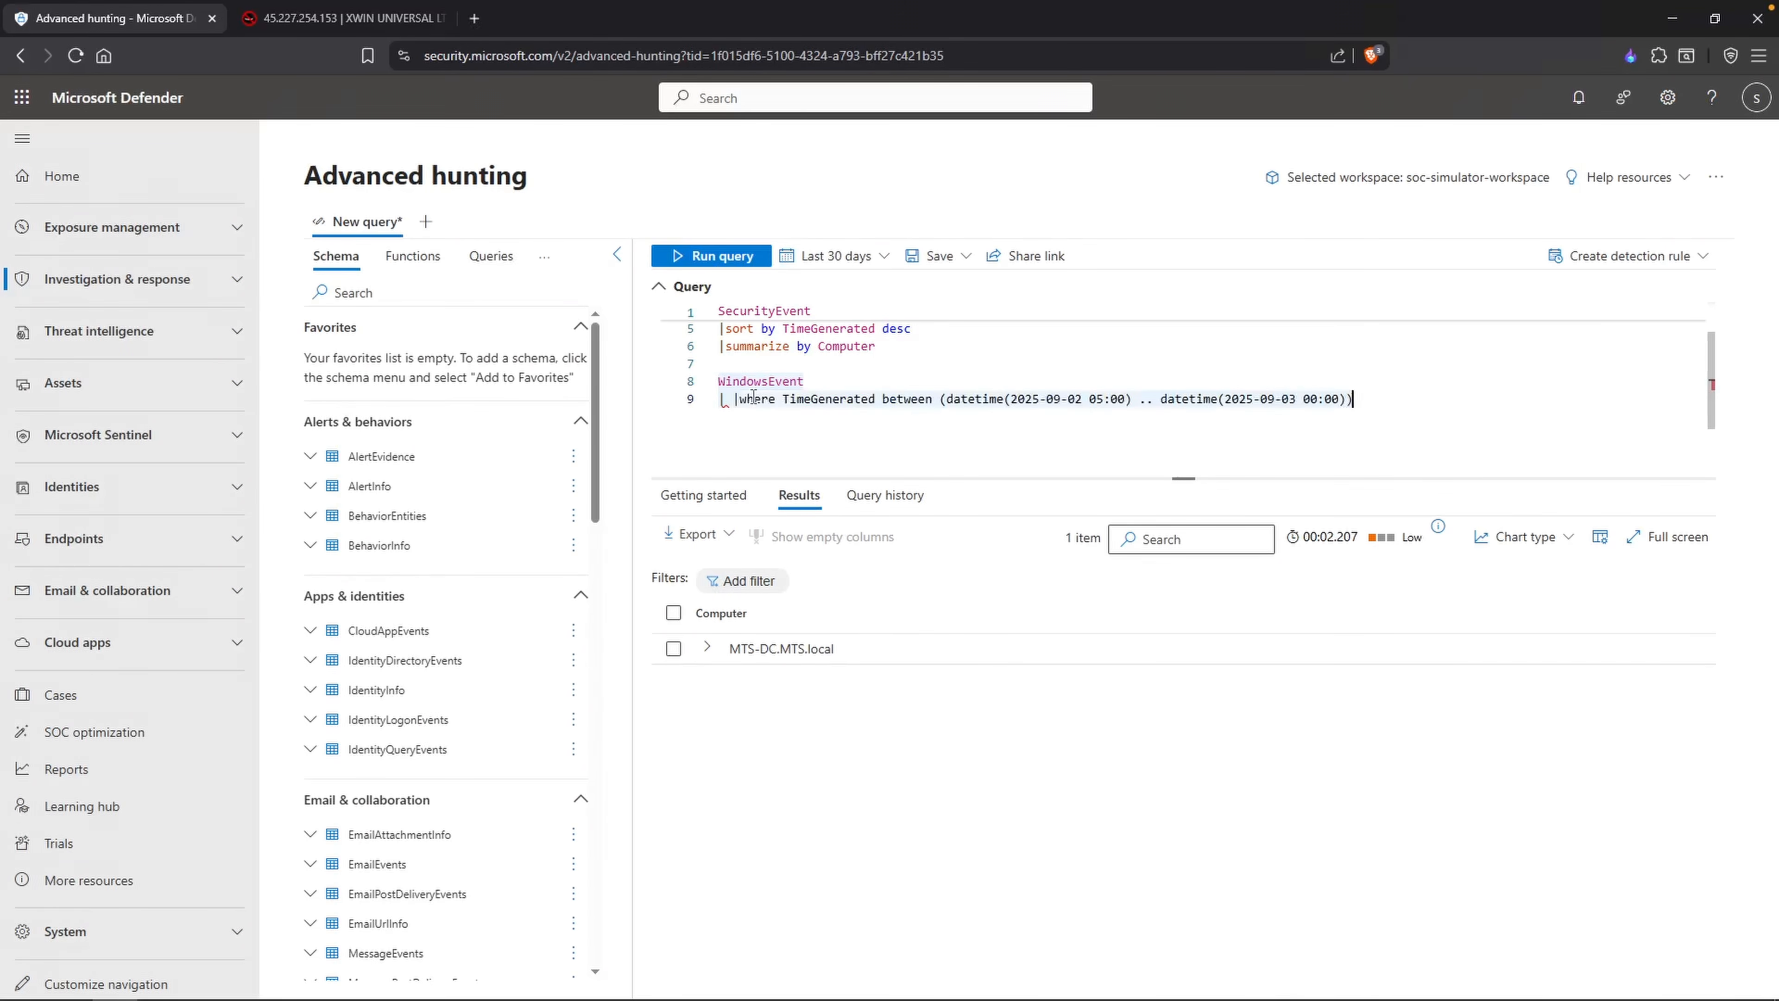
pyautogui.press('BackSpace')
pyautogui.press('BackSpace')
pyautogui.click(1403, 398)
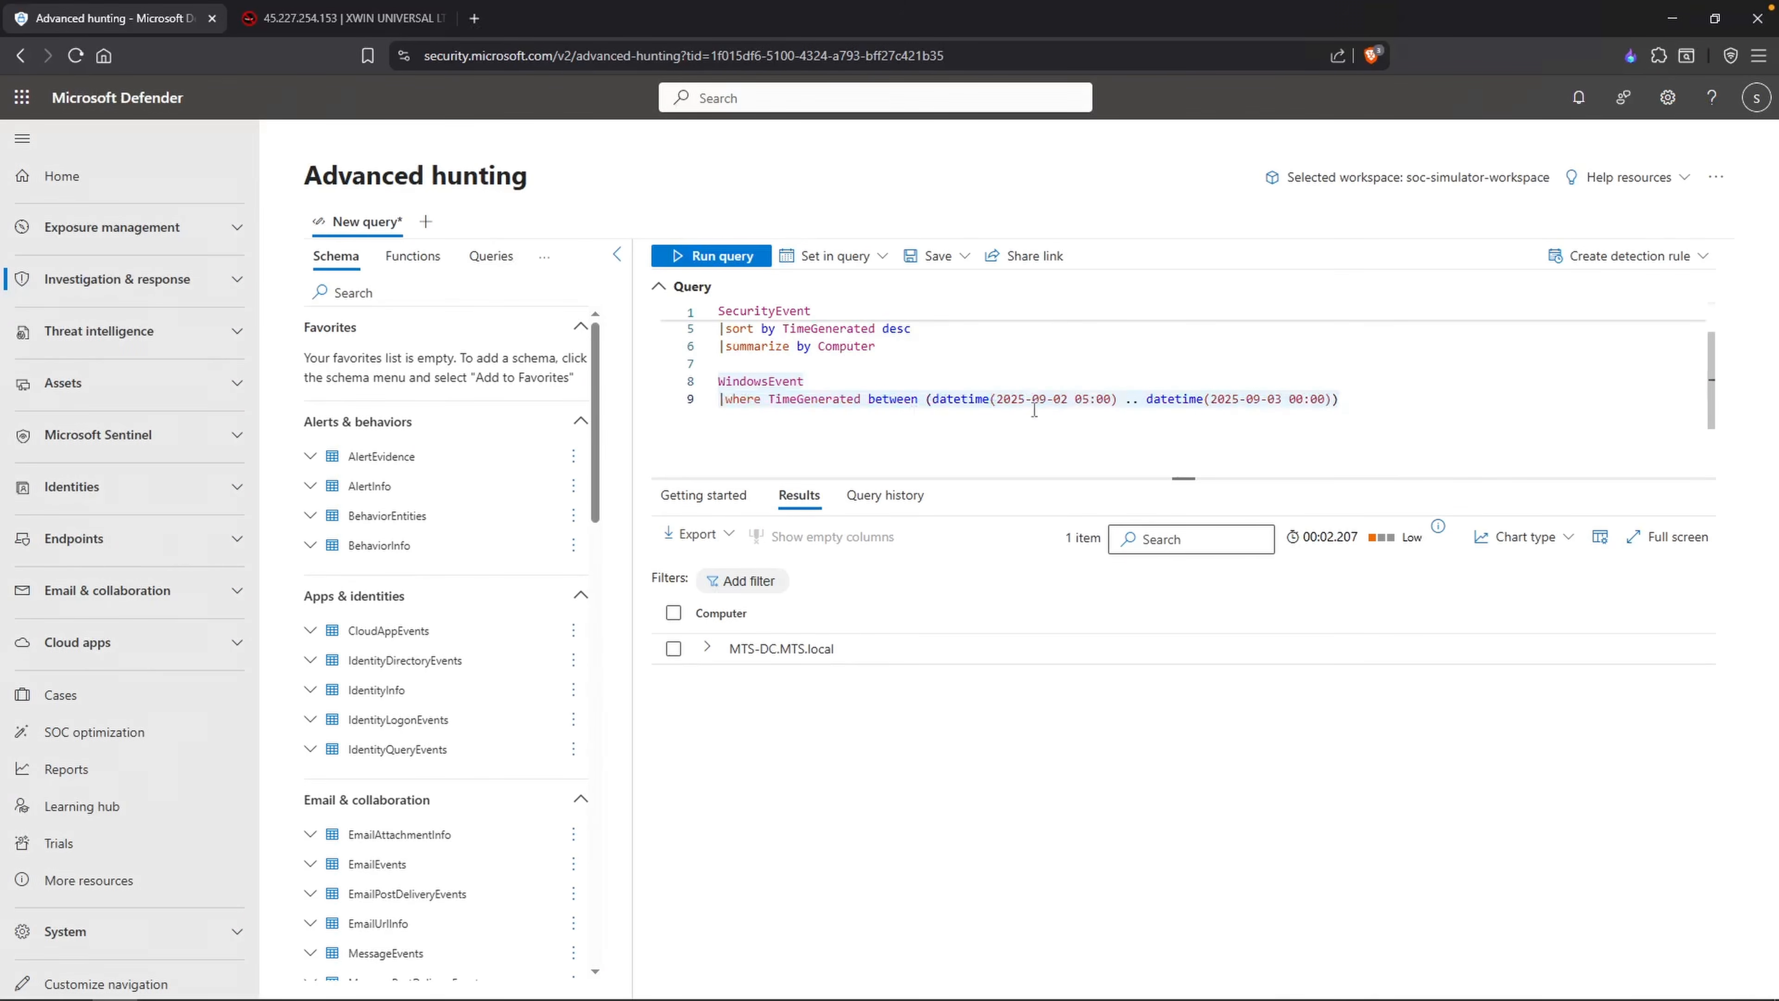
# Step: Add an empty where line to the WindowsEvent query and comment out both that line and the time filter
pyautogui.press('Return')
pyautogui.write('|where')
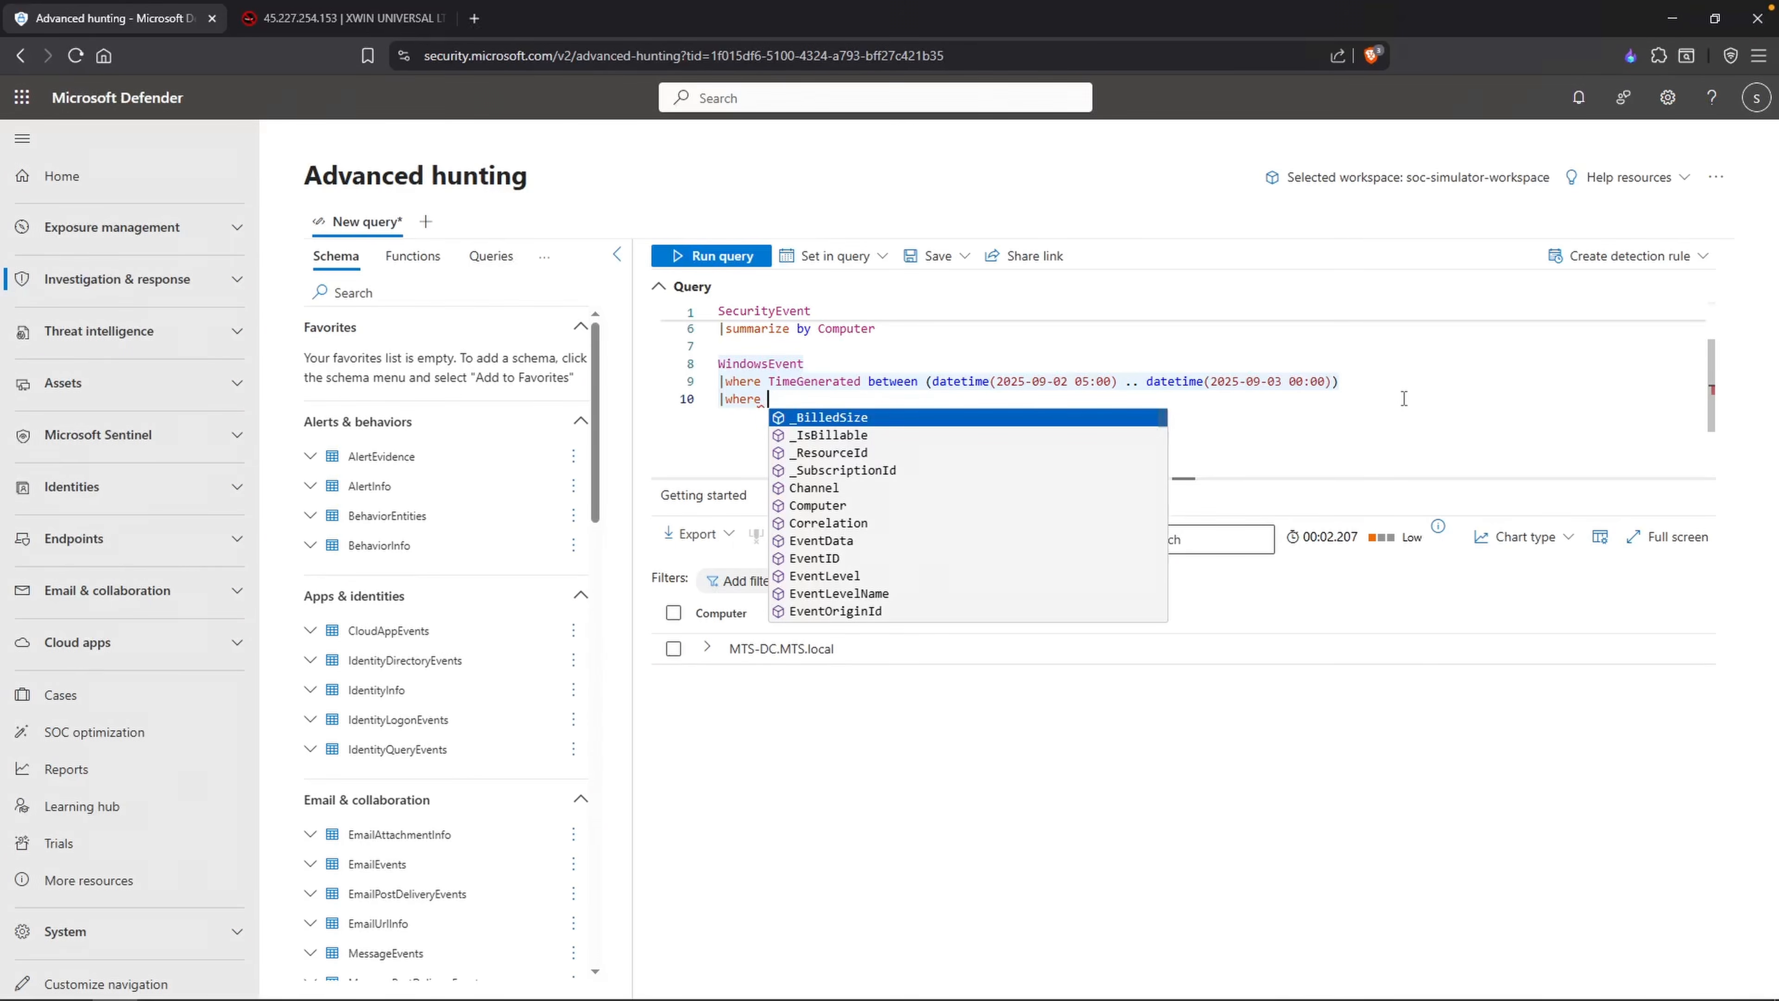
pyautogui.click(818, 383)
pyautogui.click(721, 400)
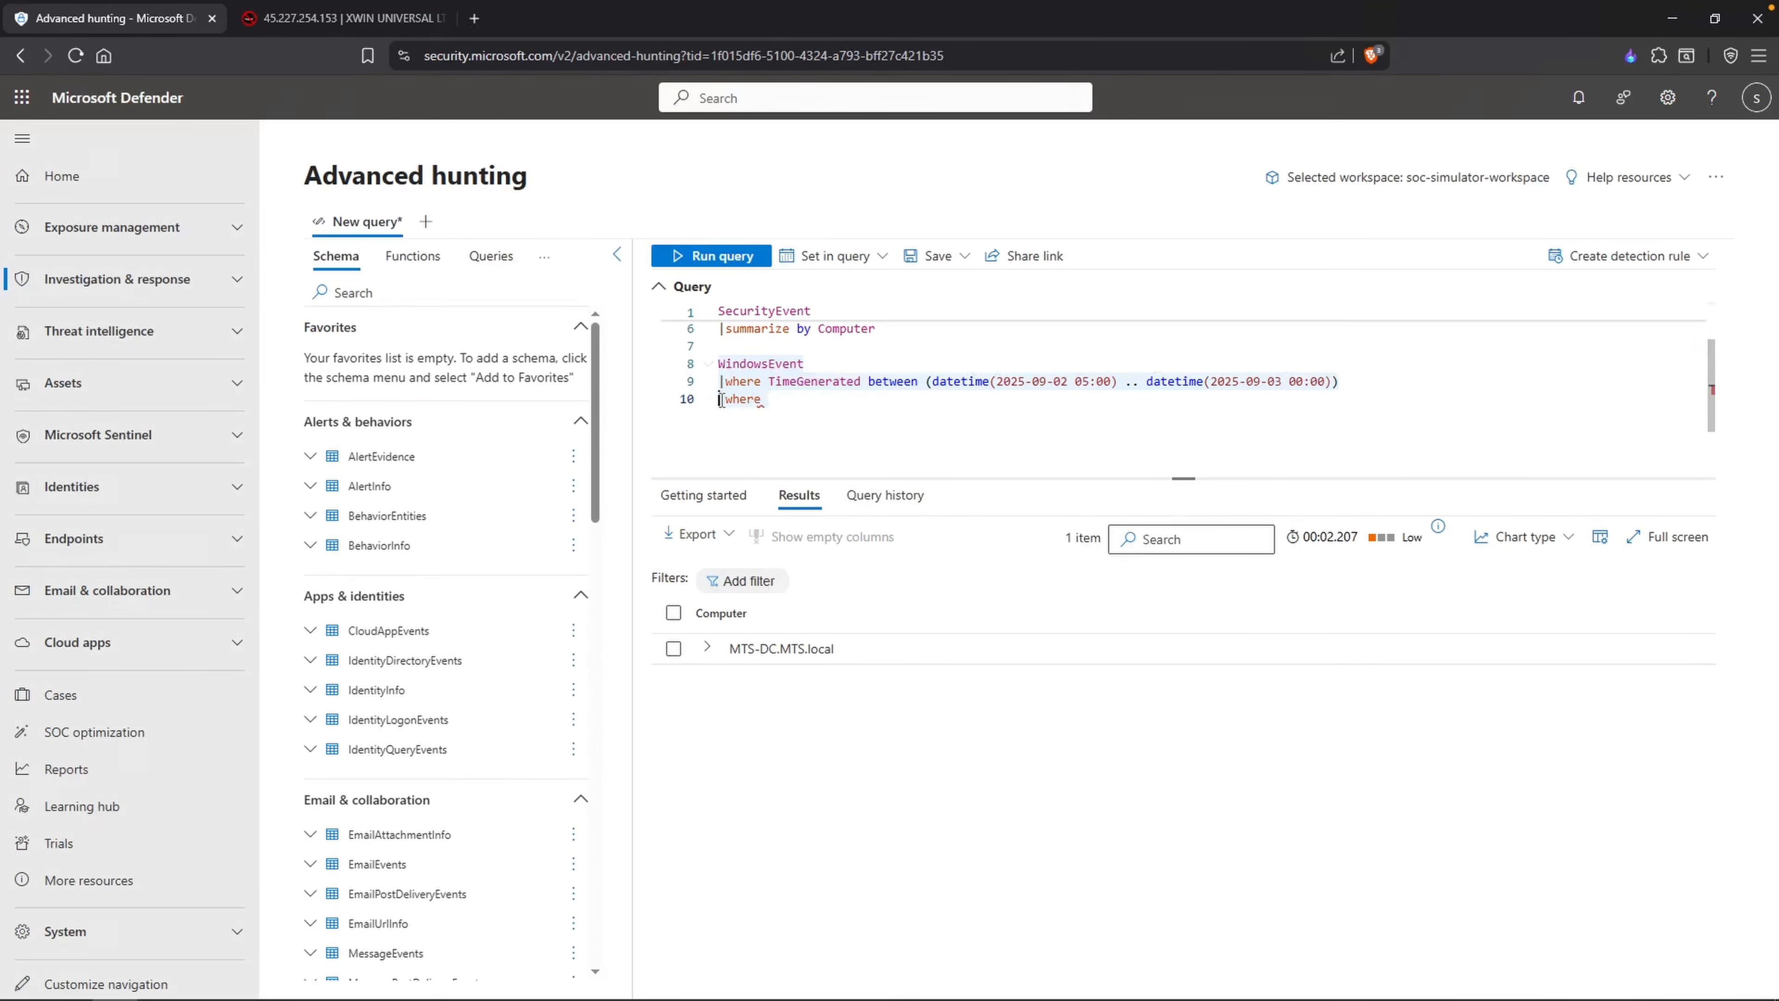
pyautogui.write('//')
pyautogui.click(841, 256)
pyautogui.click(841, 256)
pyautogui.click(720, 382)
pyautogui.write('//')
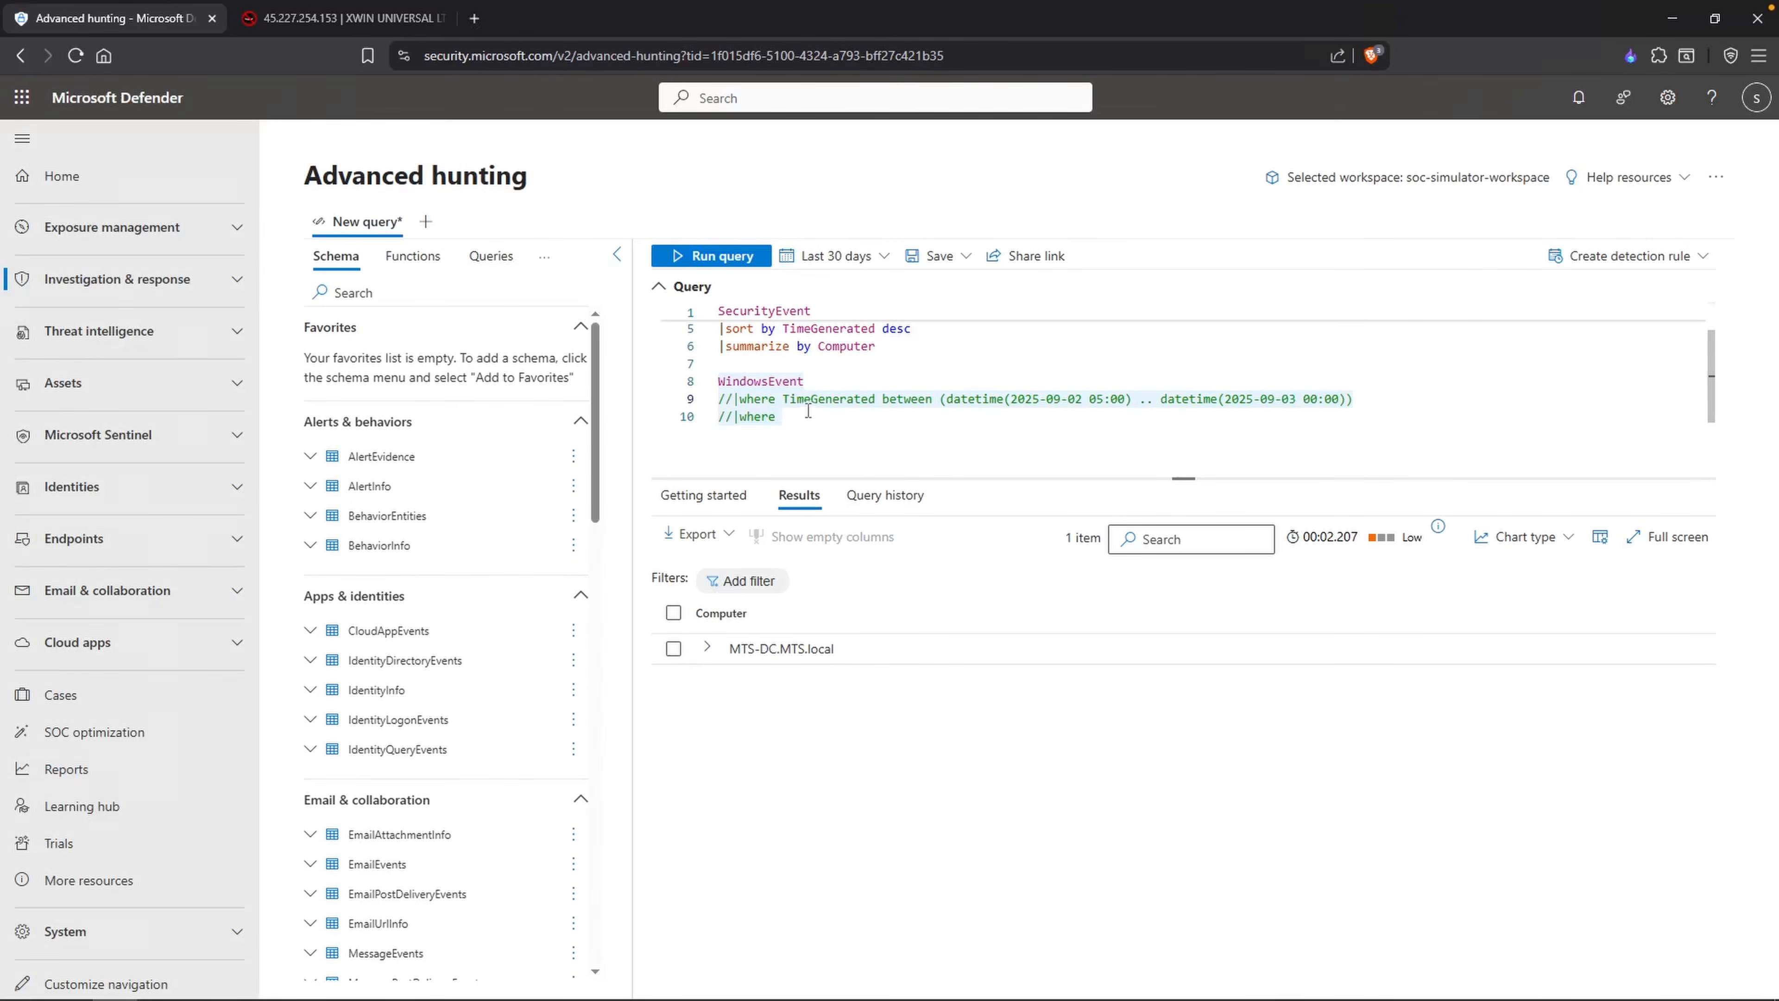
# Step: Insert "|take 5" directly below WindowsEvent and run the query to sample five records
pyautogui.click(826, 381)
pyautogui.press('Return')
pyautogui.write('|take ')
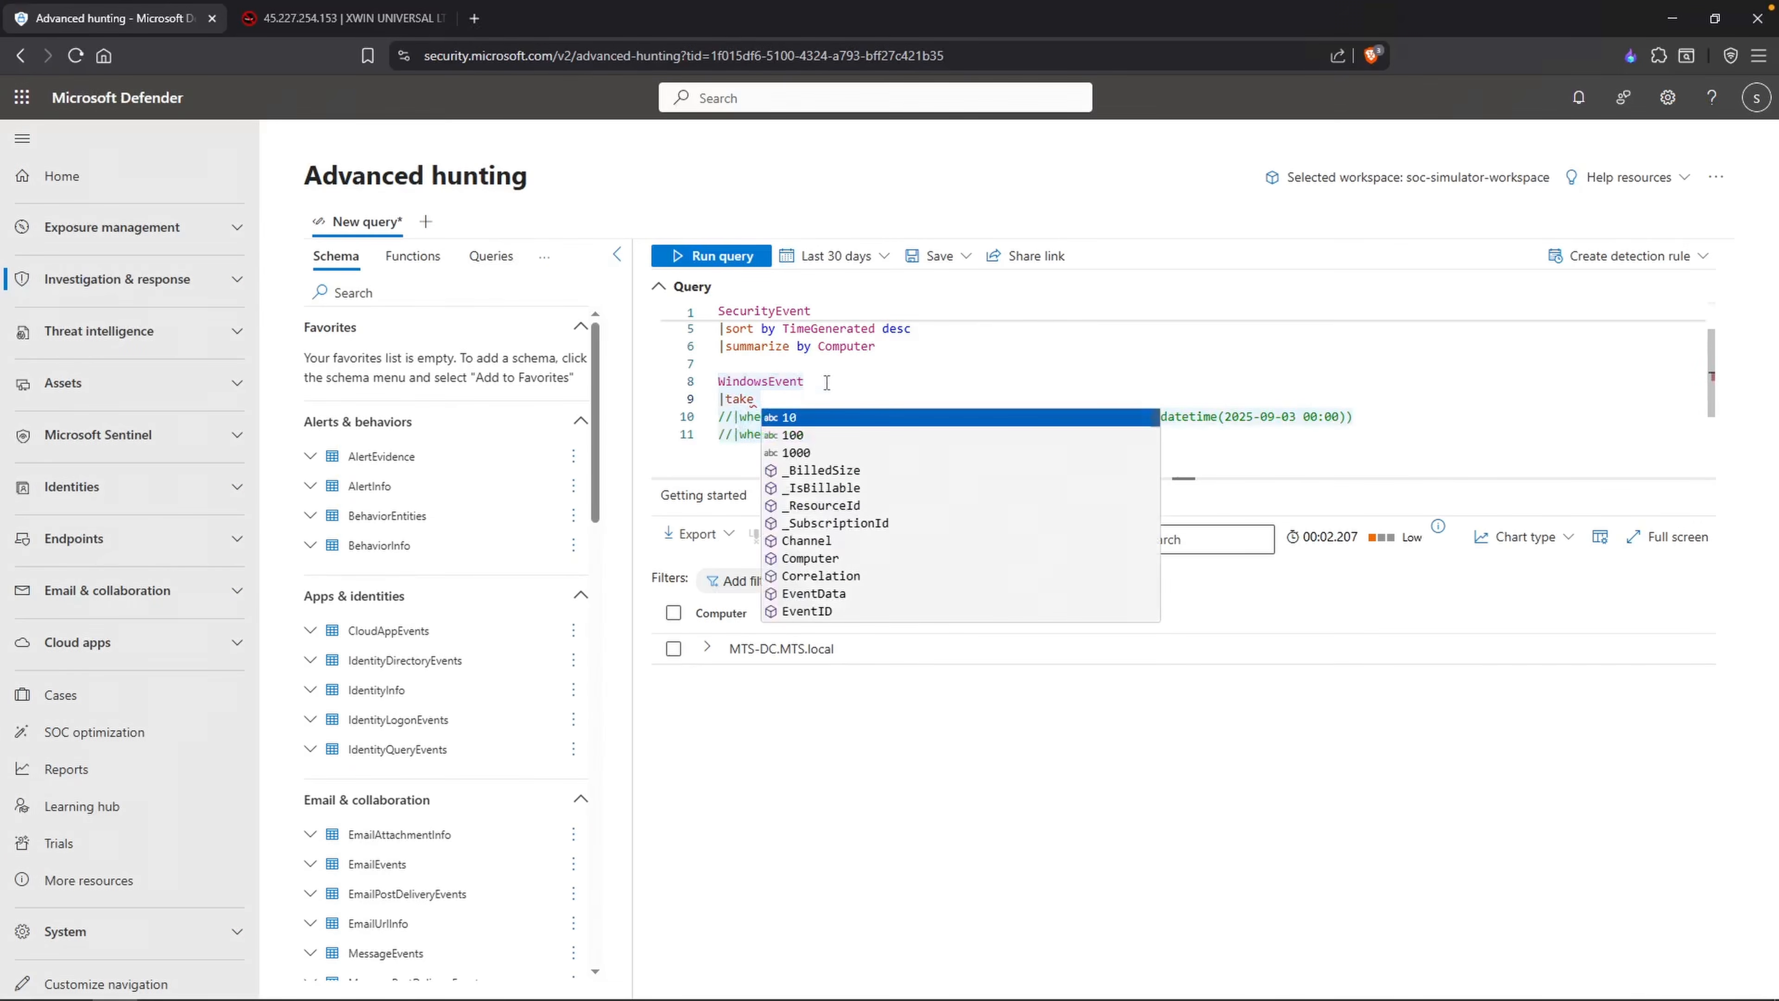
pyautogui.write('5')
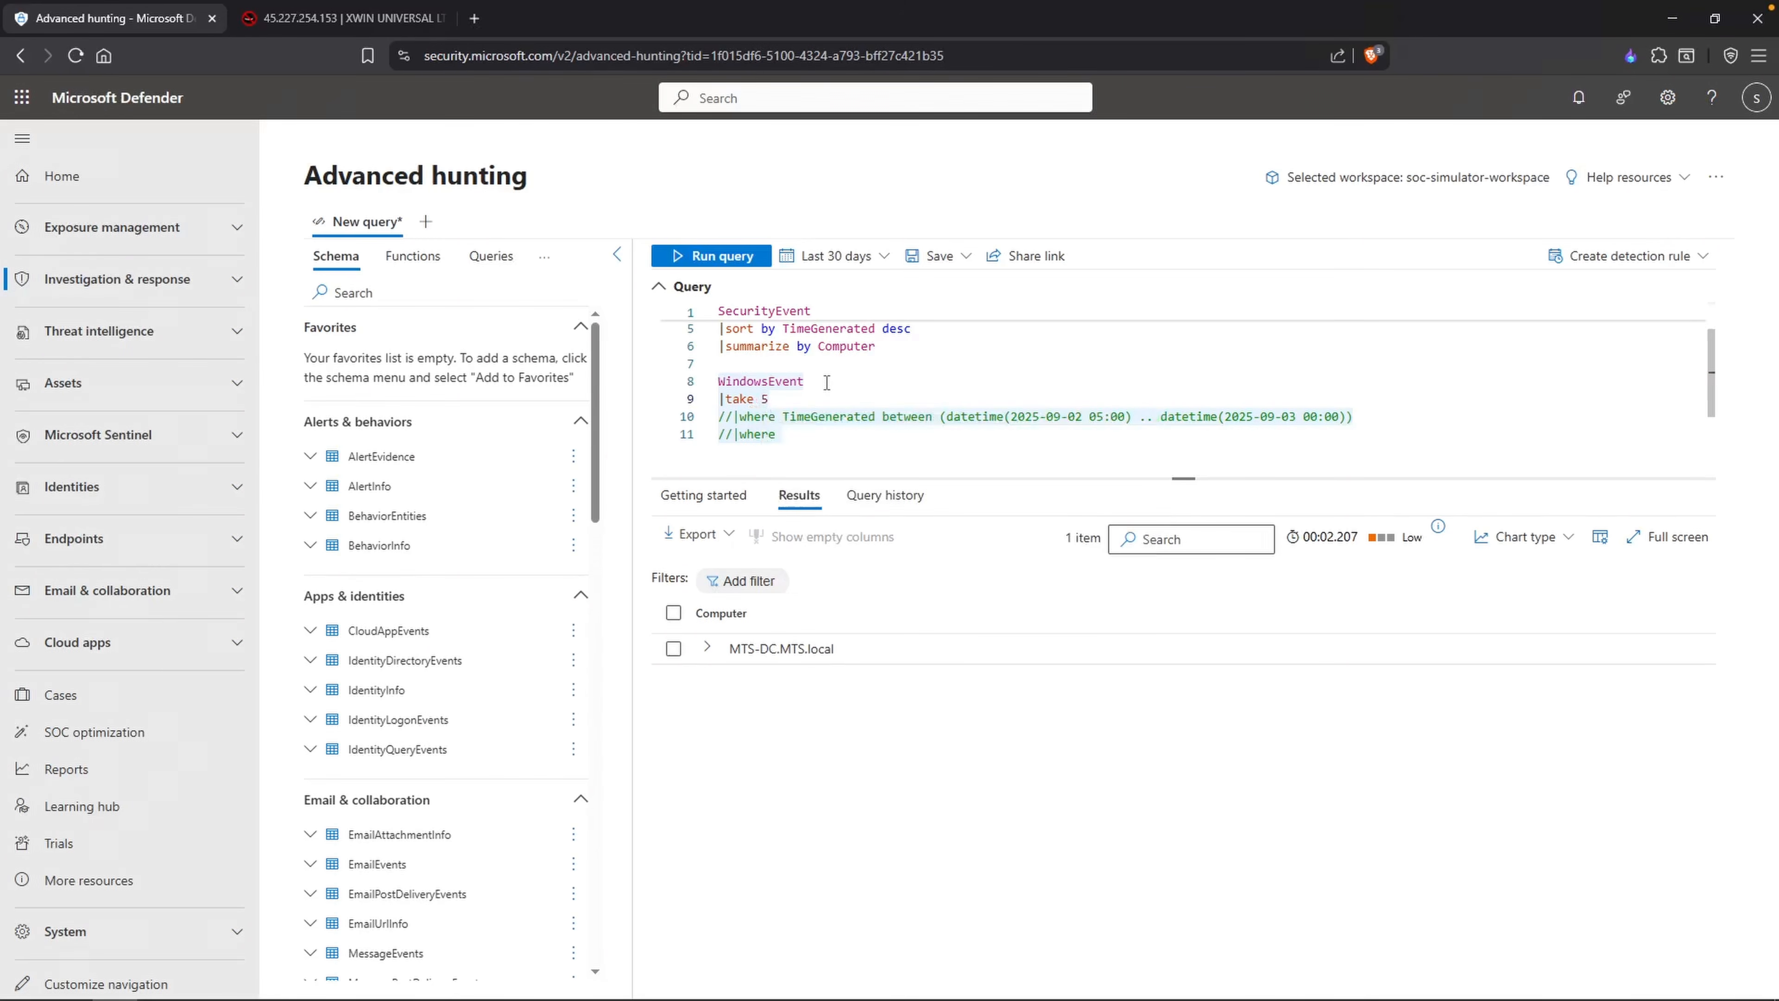
pyautogui.hotkey('shift', 'Return')
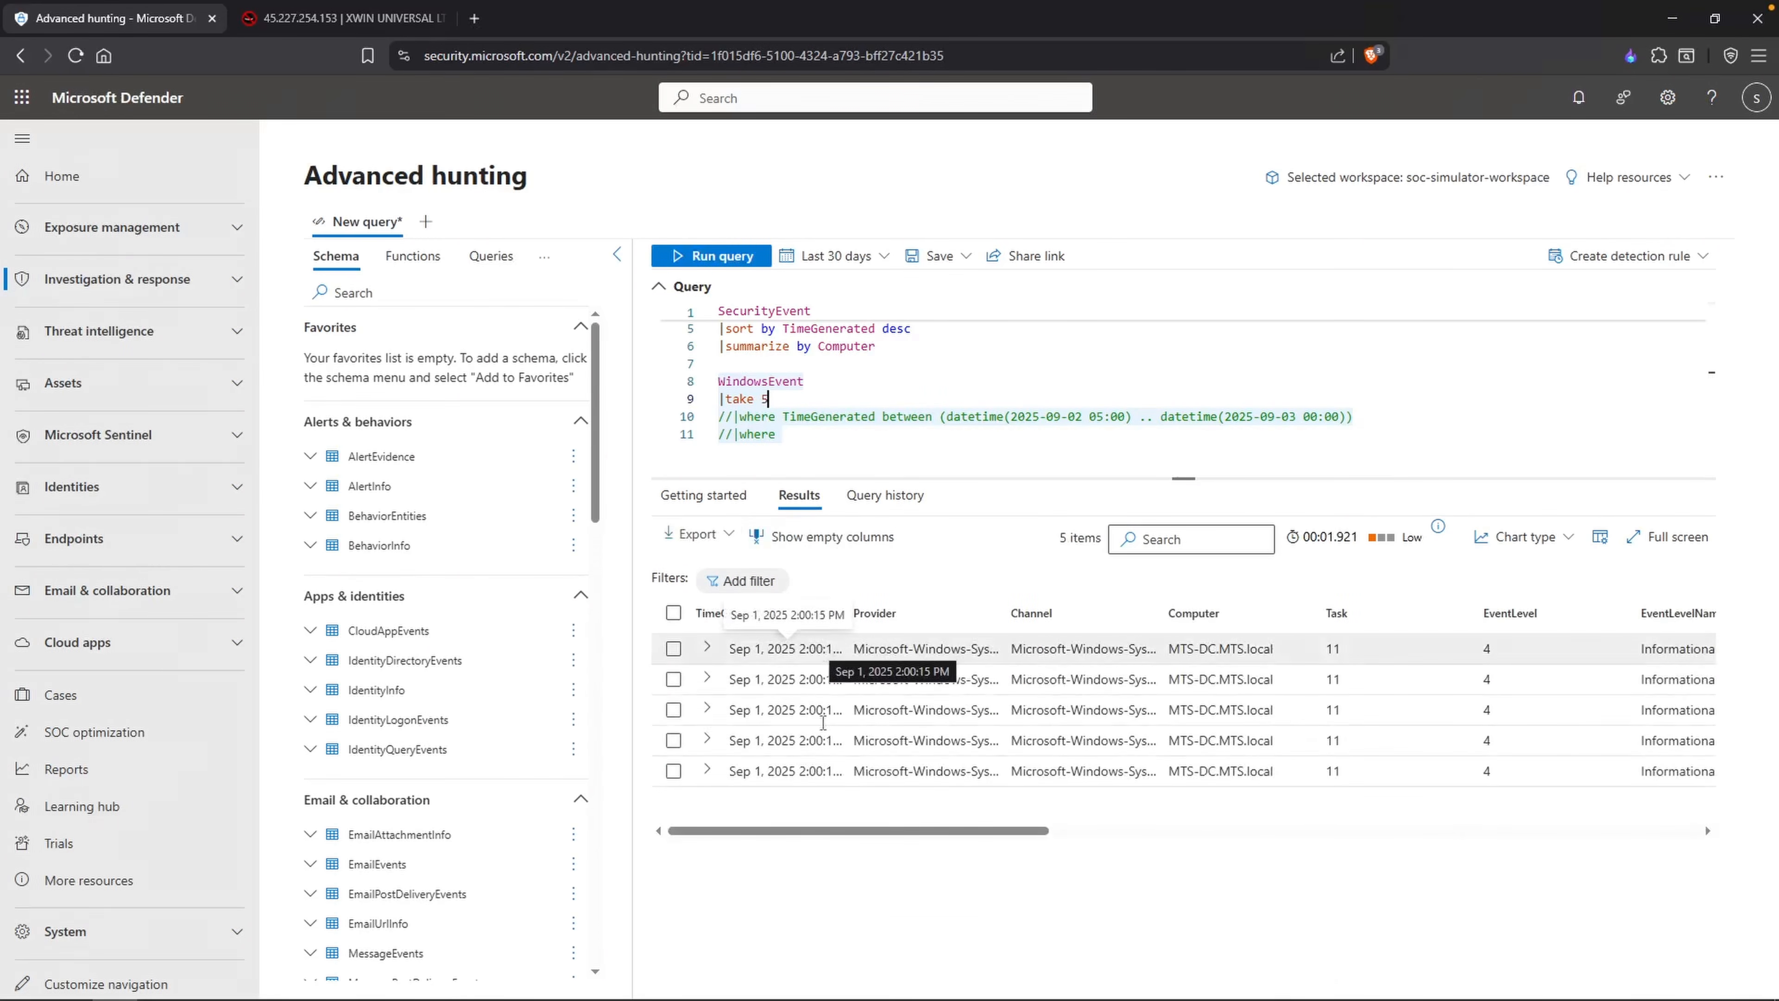
# Step: Expand the first sampled WindowsEvent record and examine its fields down to EventData
pyautogui.click(710, 653)
pyautogui.scroll(-3, 997, 719)
pyautogui.moveTo(782, 780); pyautogui.dragTo(749, 778)
pyautogui.click(751, 779)
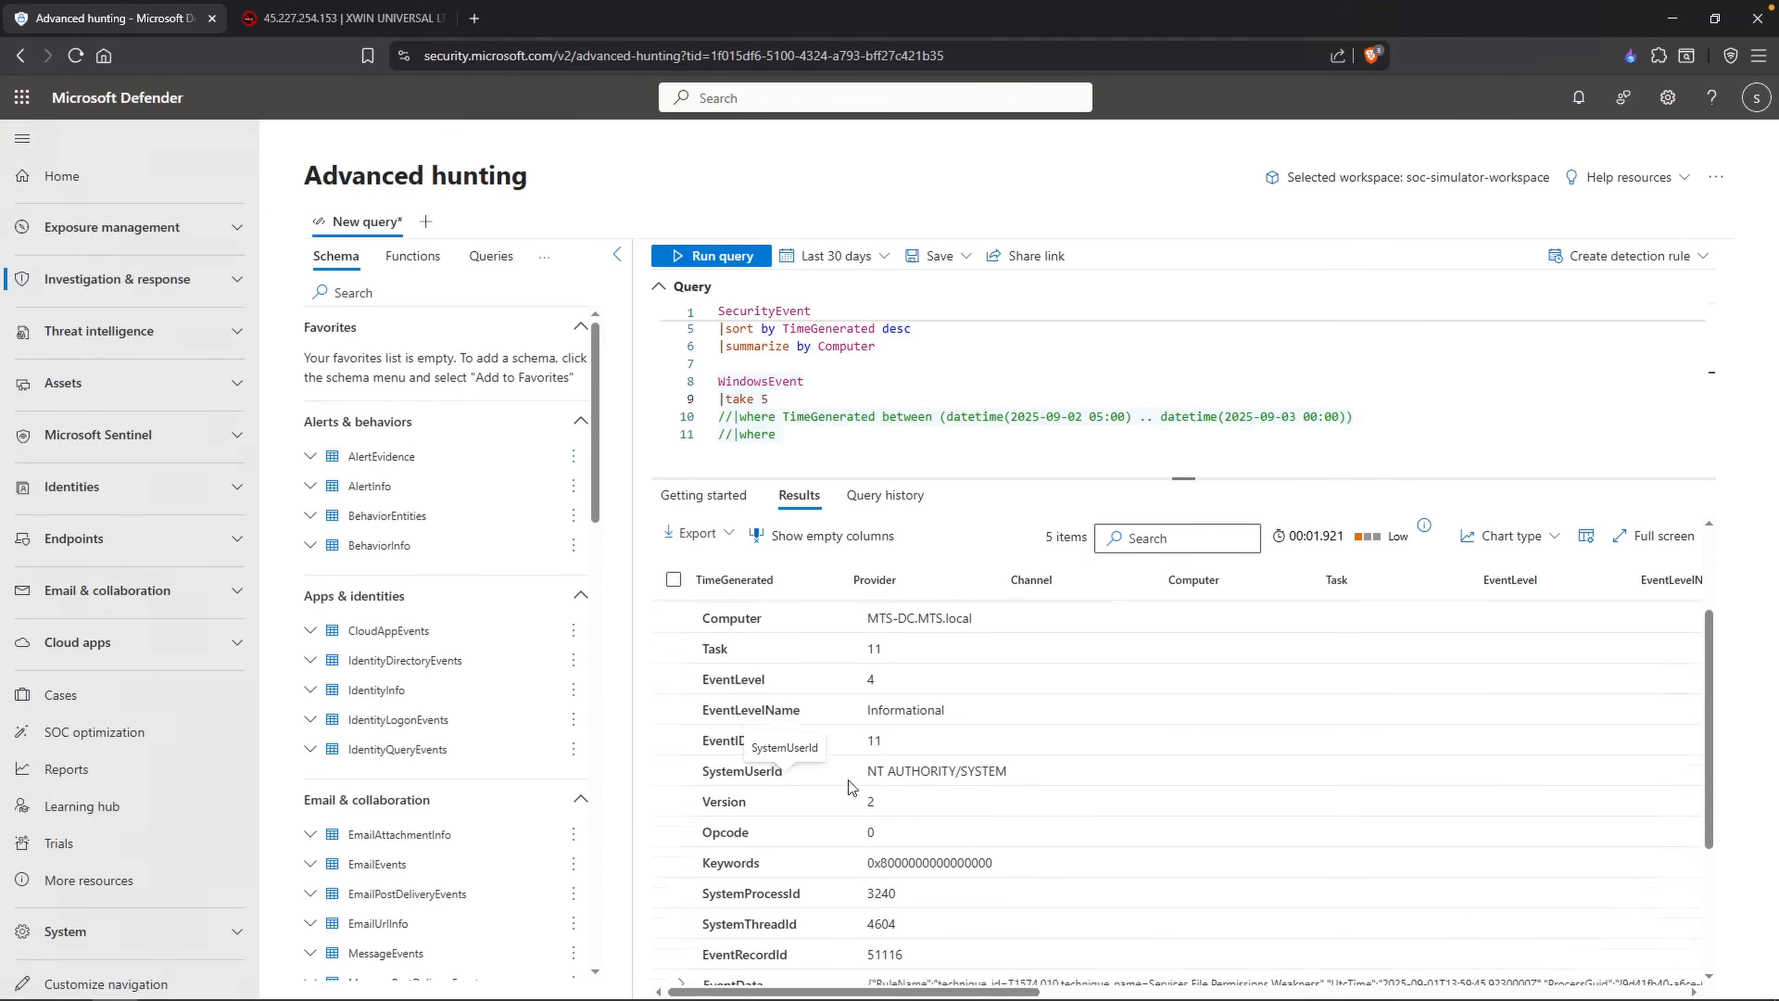
pyautogui.scroll(-1, 812, 782)
pyautogui.scroll(-1, 807, 780)
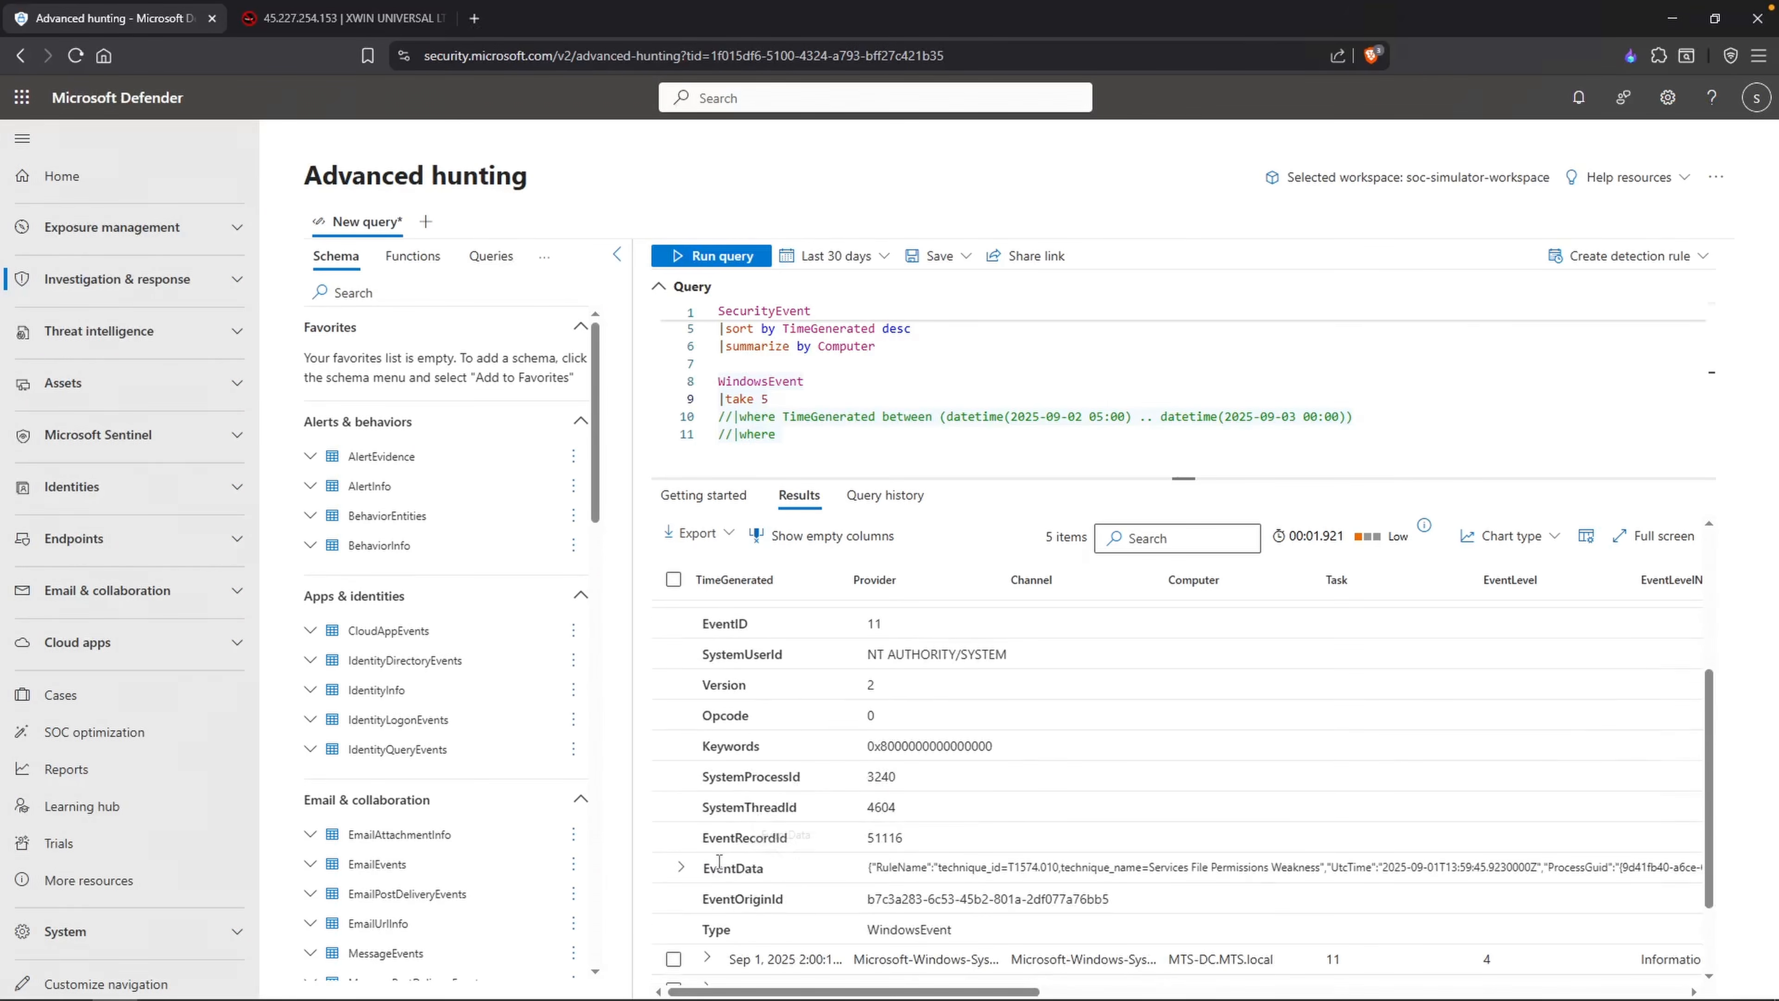
# Step: Expand the record's EventData field and examine its nested fields, such as RuleName, Image, TargetFilename and User
pyautogui.moveTo(703, 871); pyautogui.dragTo(768, 871)
pyautogui.click(680, 866)
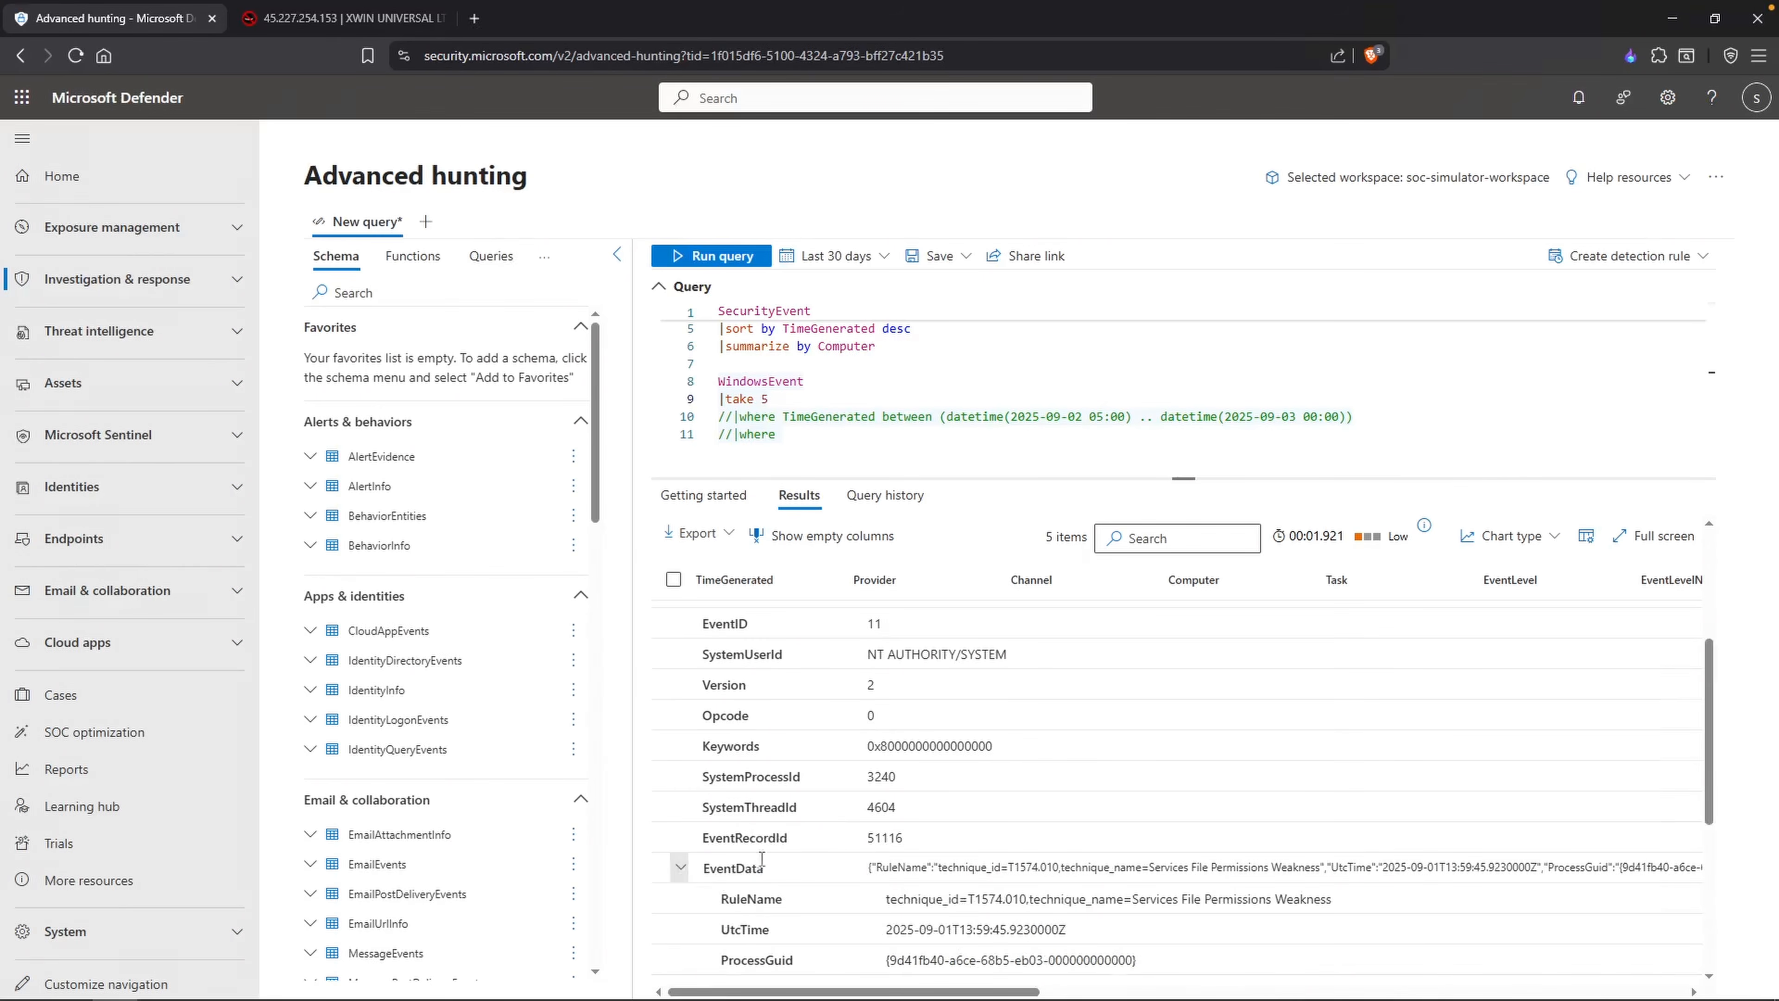
pyautogui.scroll(-1, 879, 836)
pyautogui.scroll(-1, 793, 836)
pyautogui.scroll(-1, 788, 845)
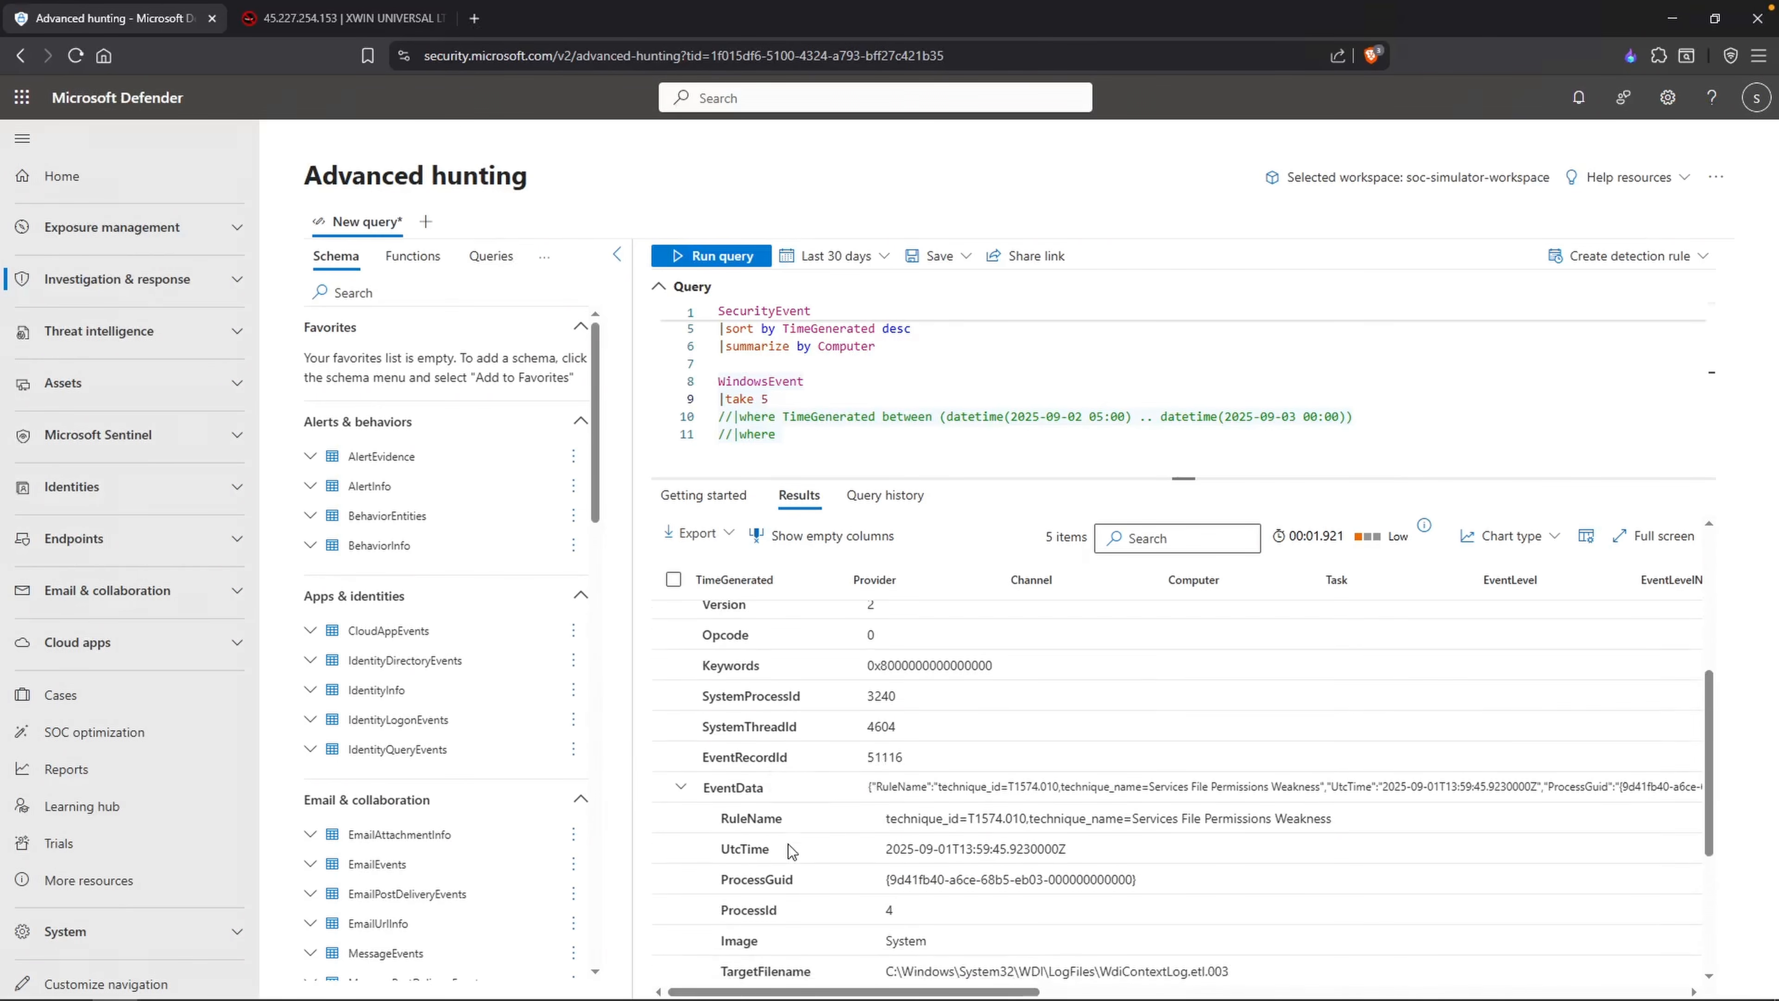
pyautogui.scroll(-2, 790, 848)
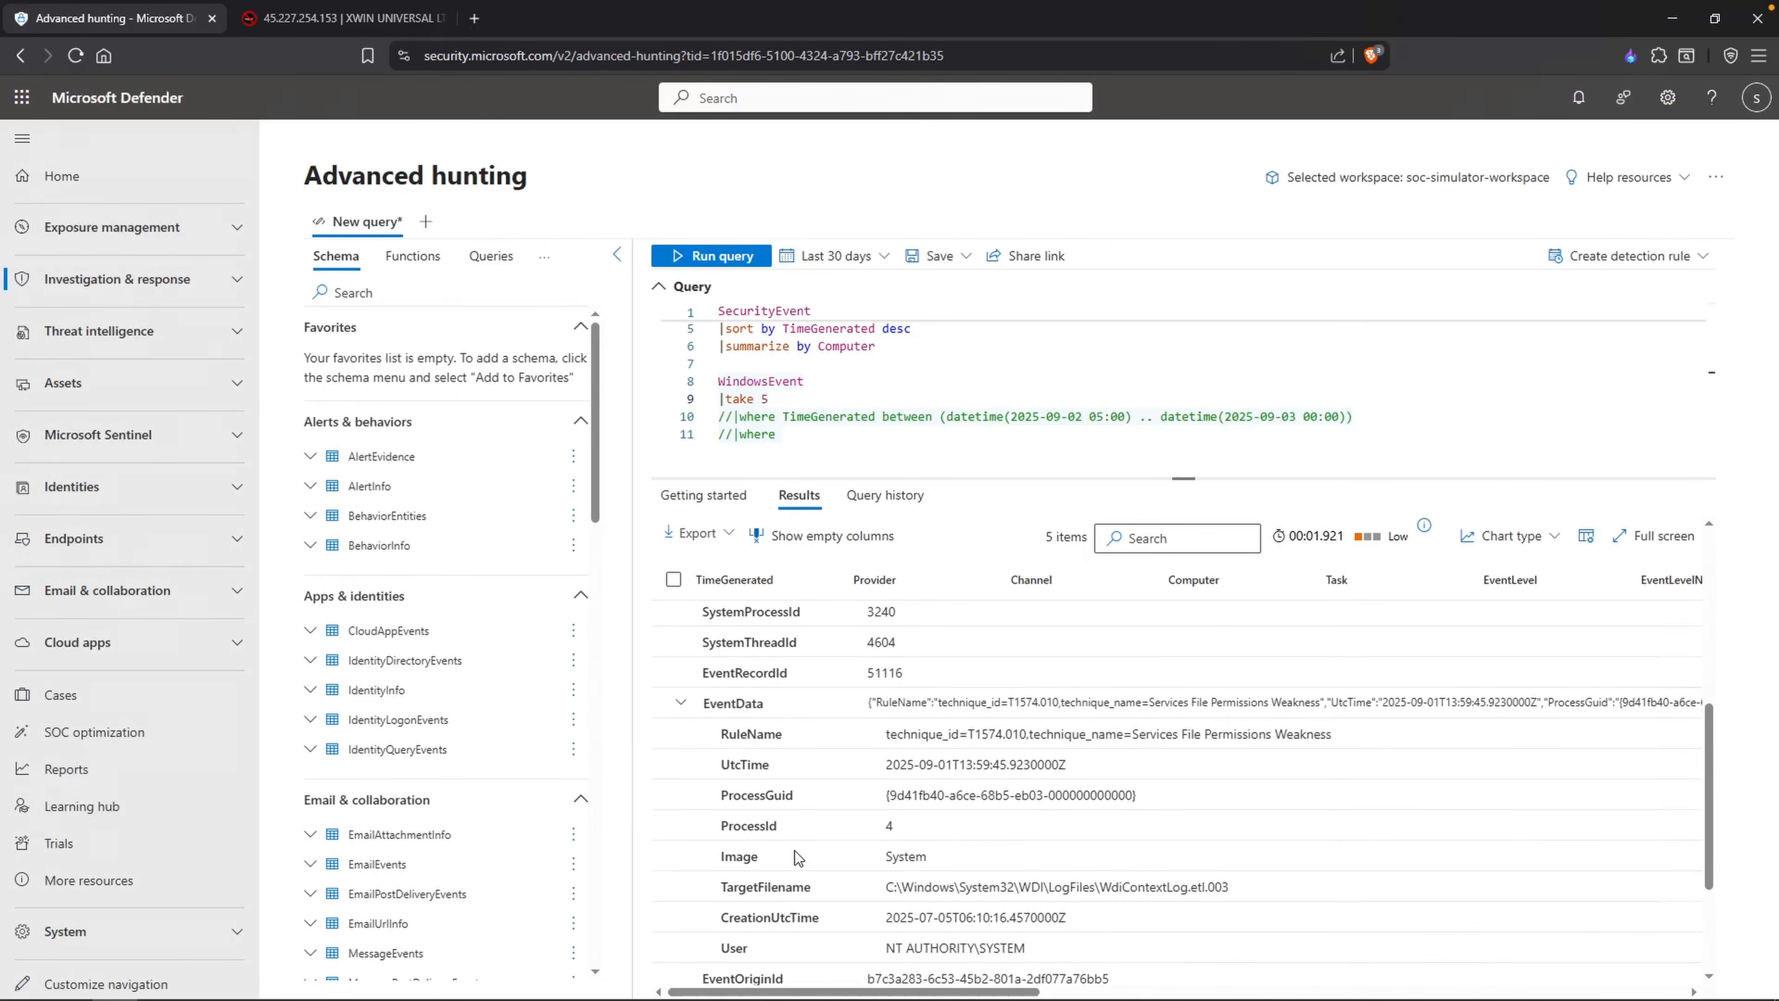
pyautogui.scroll(-1, 796, 851)
pyautogui.doubleClick(764, 920)
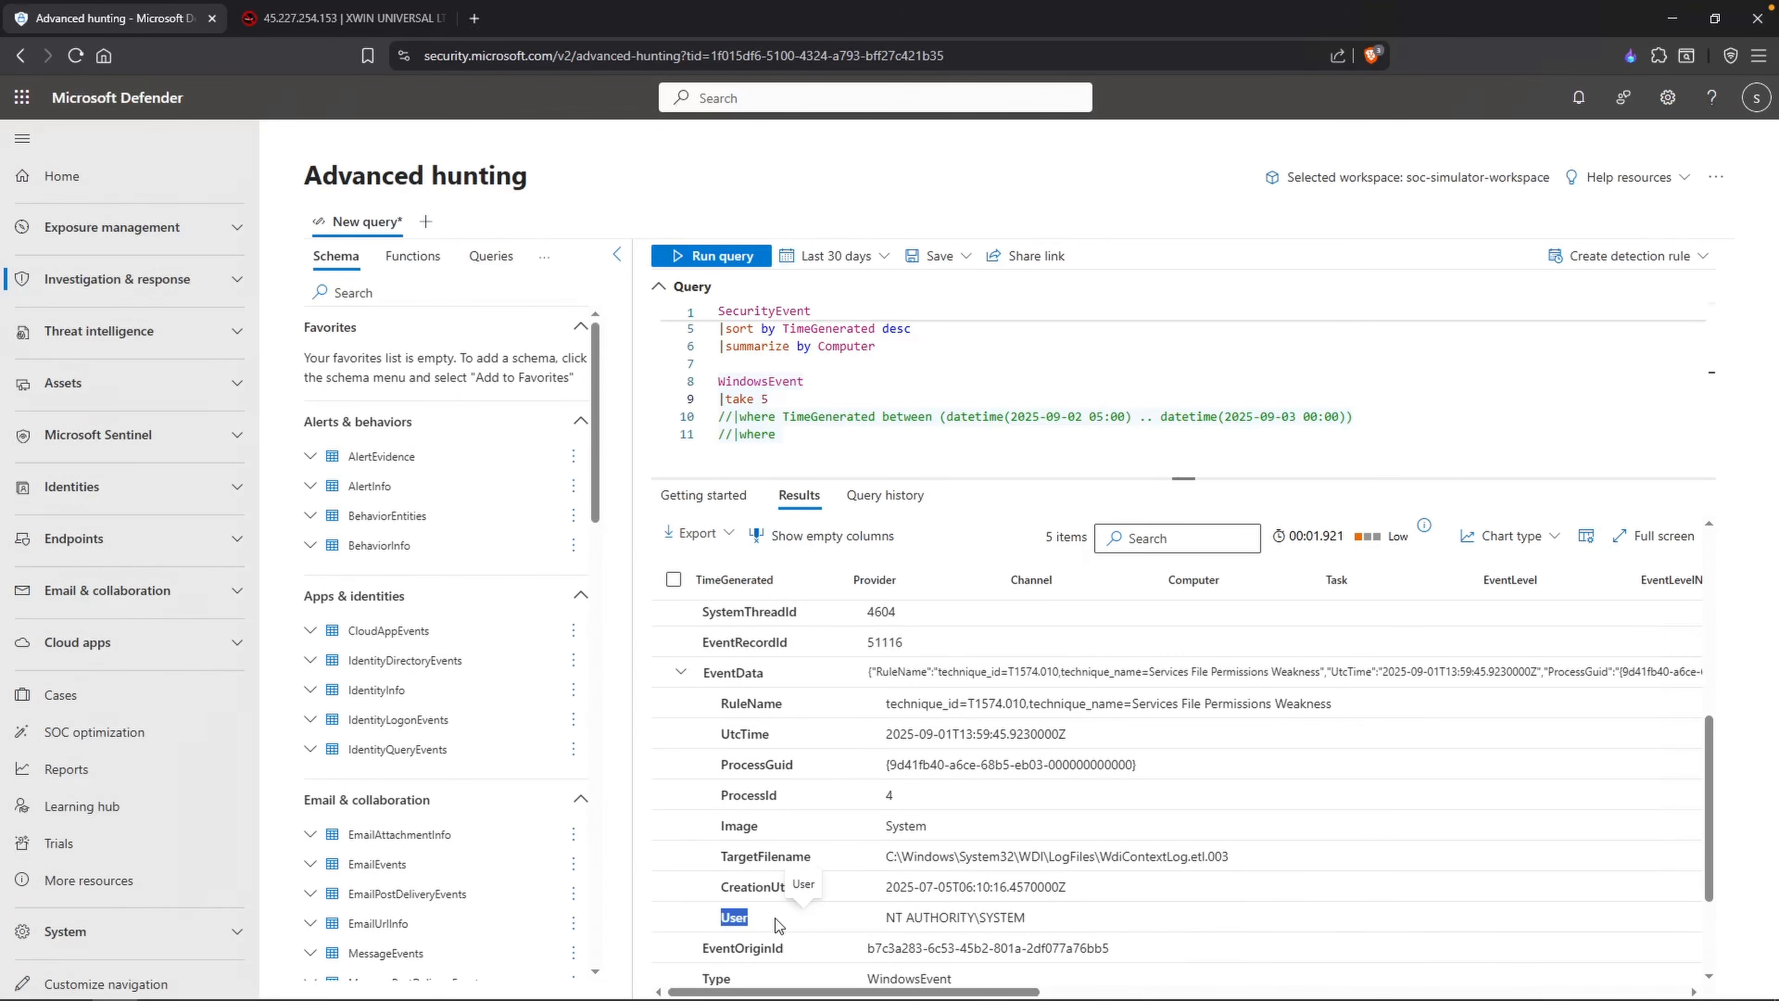
# Step: Add EventData.User as the field to filter on in the commented-out empty where line
pyautogui.click(825, 429)
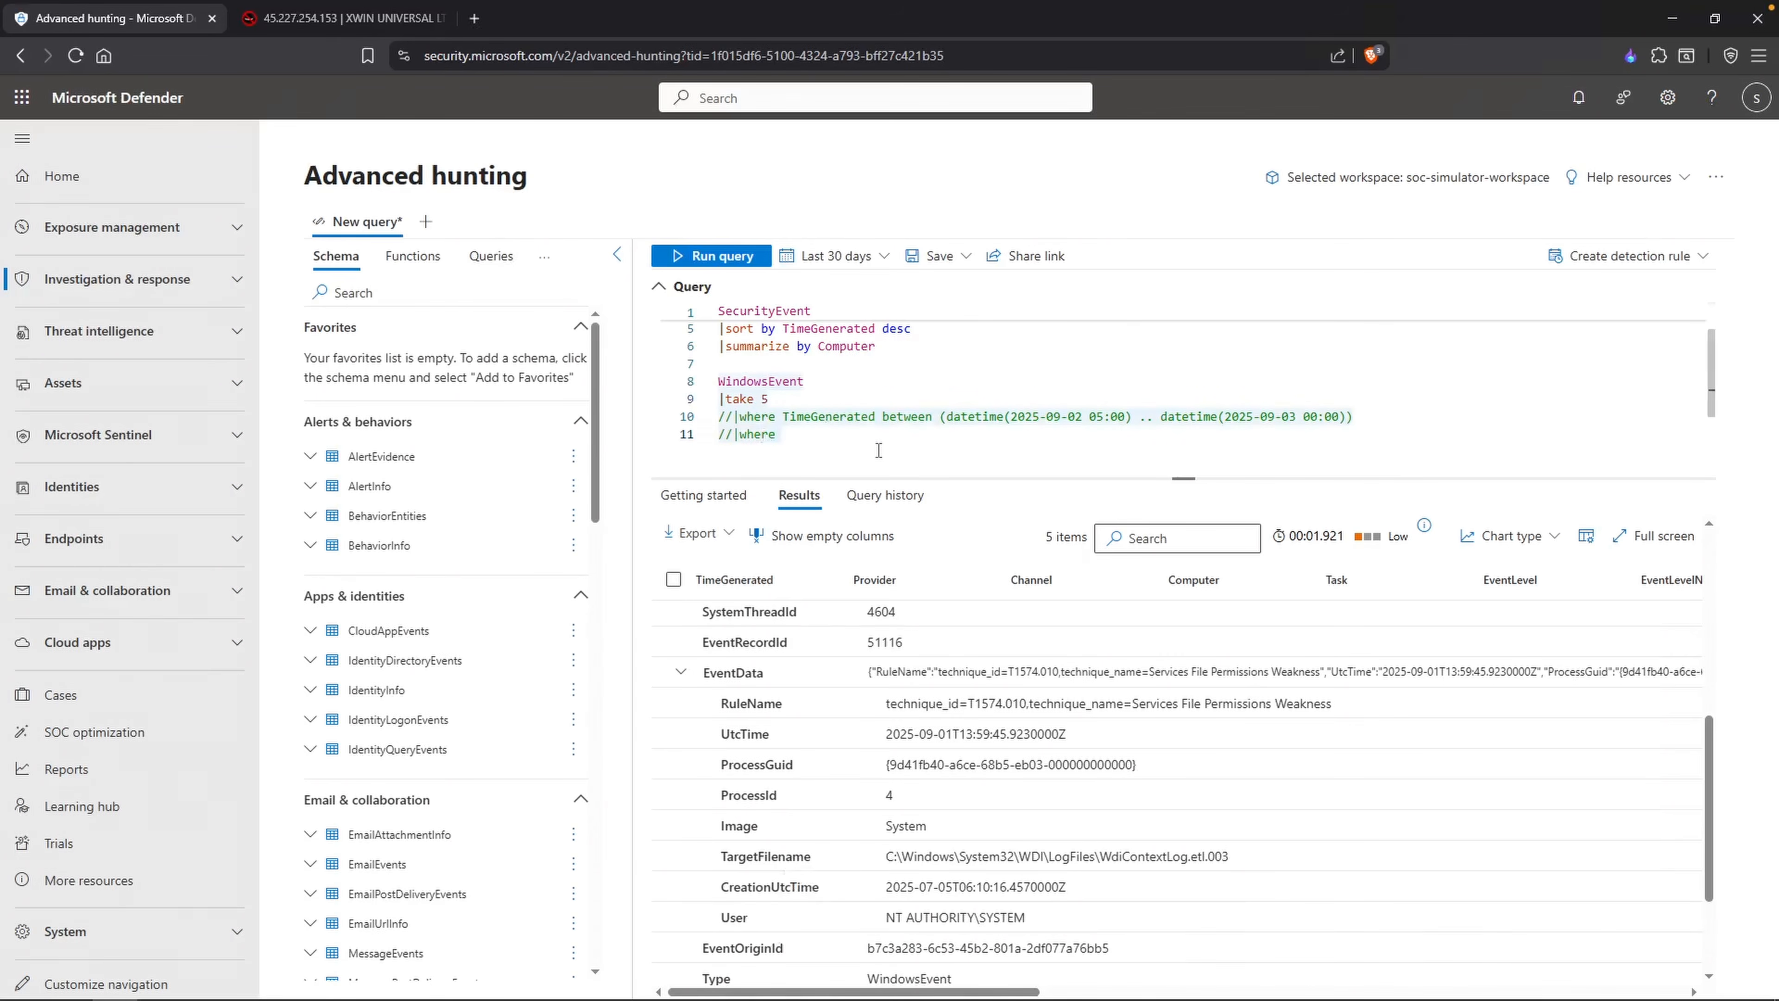
pyautogui.write('EventData')
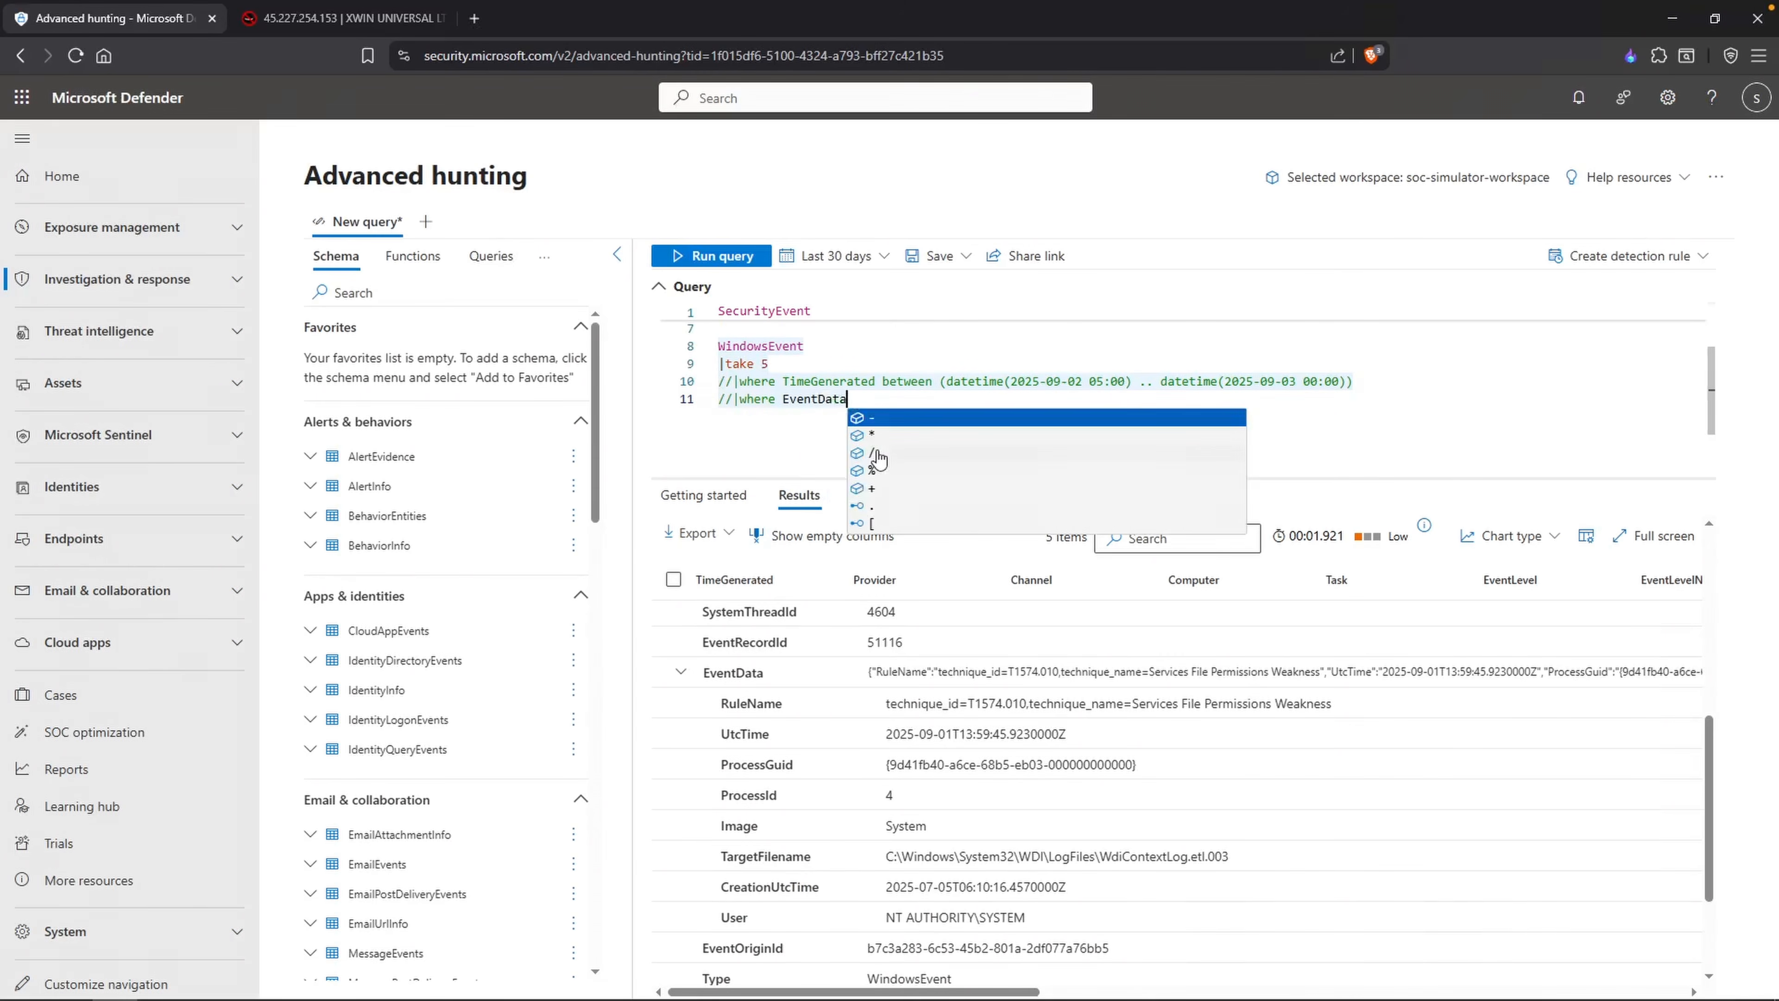
pyautogui.write('.User')
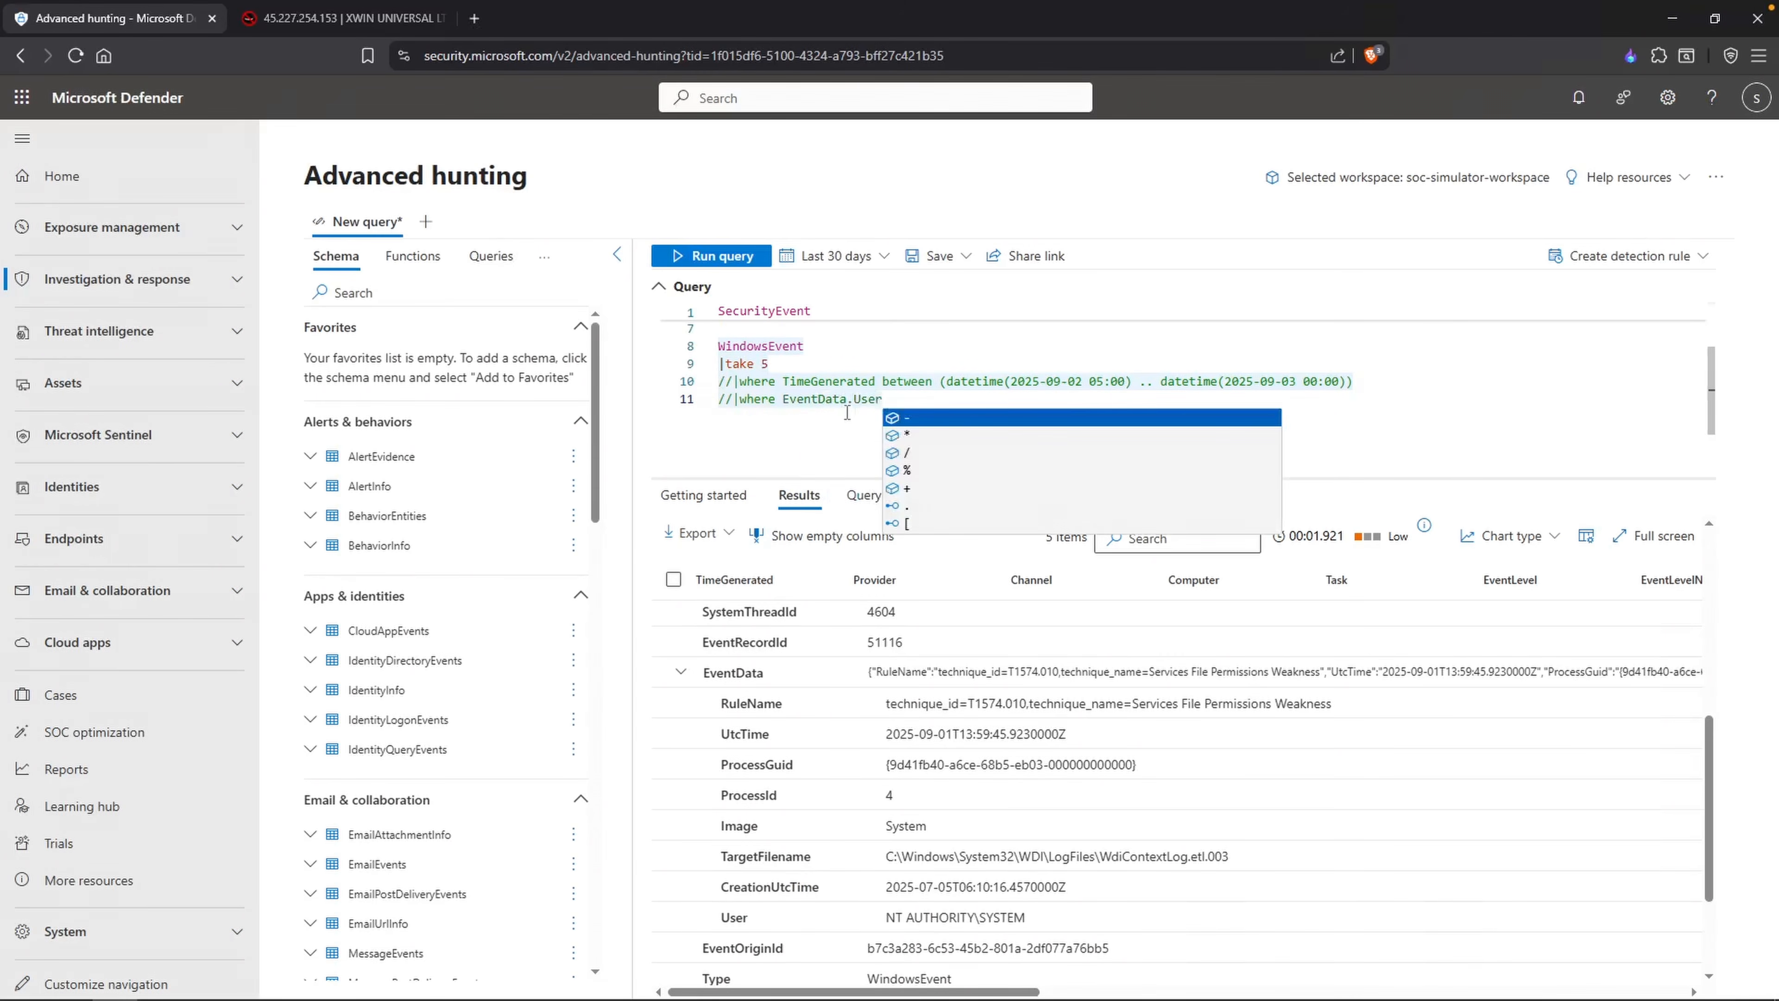
pyautogui.moveTo(854, 402); pyautogui.dragTo(850, 399)
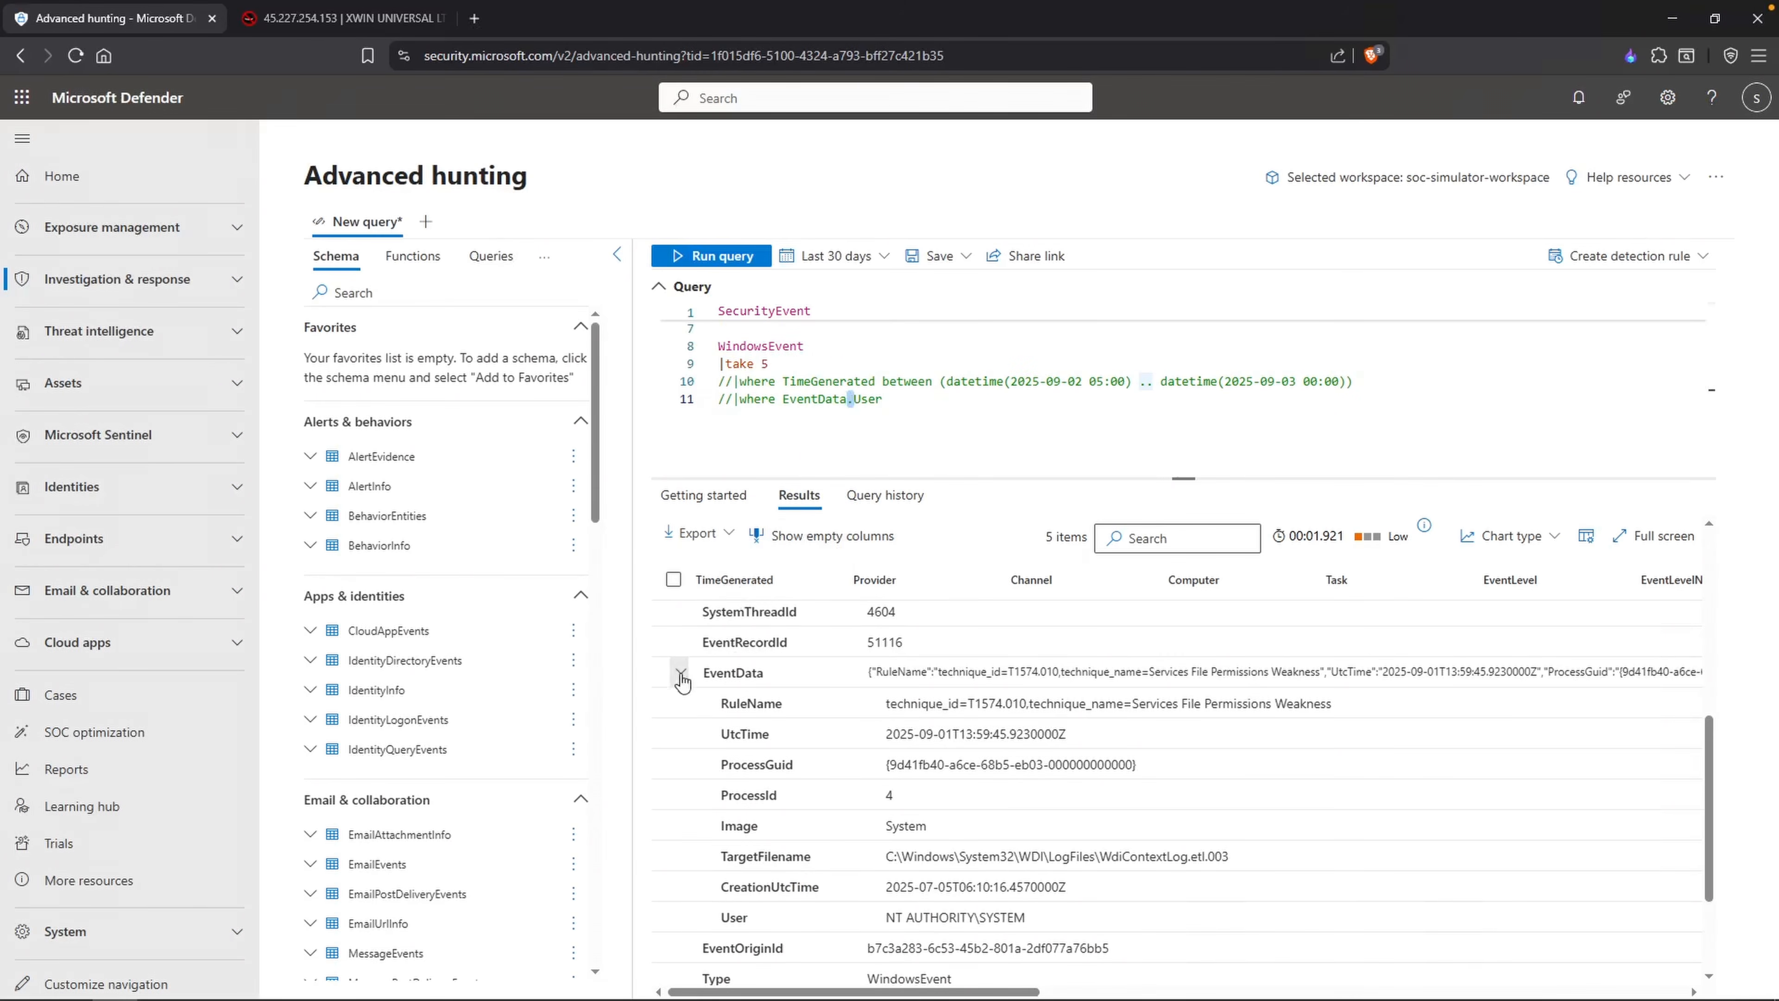
pyautogui.click(960, 399)
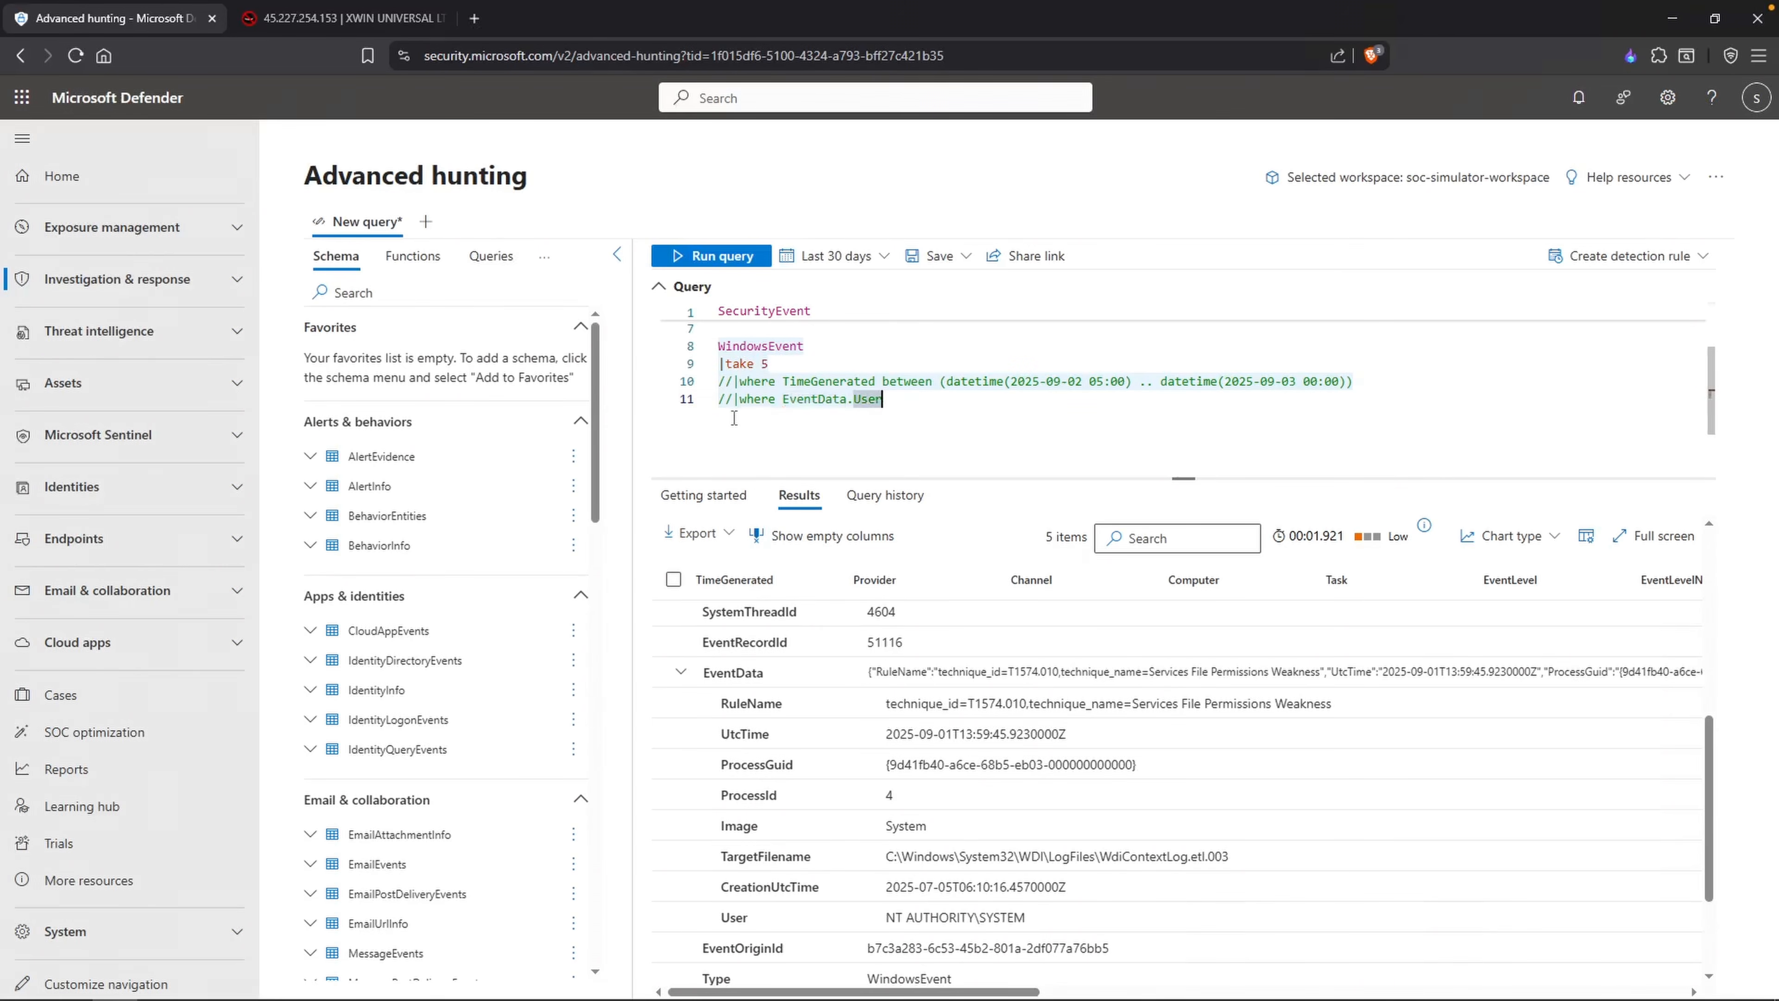
# Step: Uncomment the time filter and the EventData.User line, and remove the "|take 5" line from the WindowsEvent query
pyautogui.press('BackSpace')
pyautogui.moveTo(732, 400); pyautogui.dragTo(714, 381)
pyautogui.press('BackSpace')
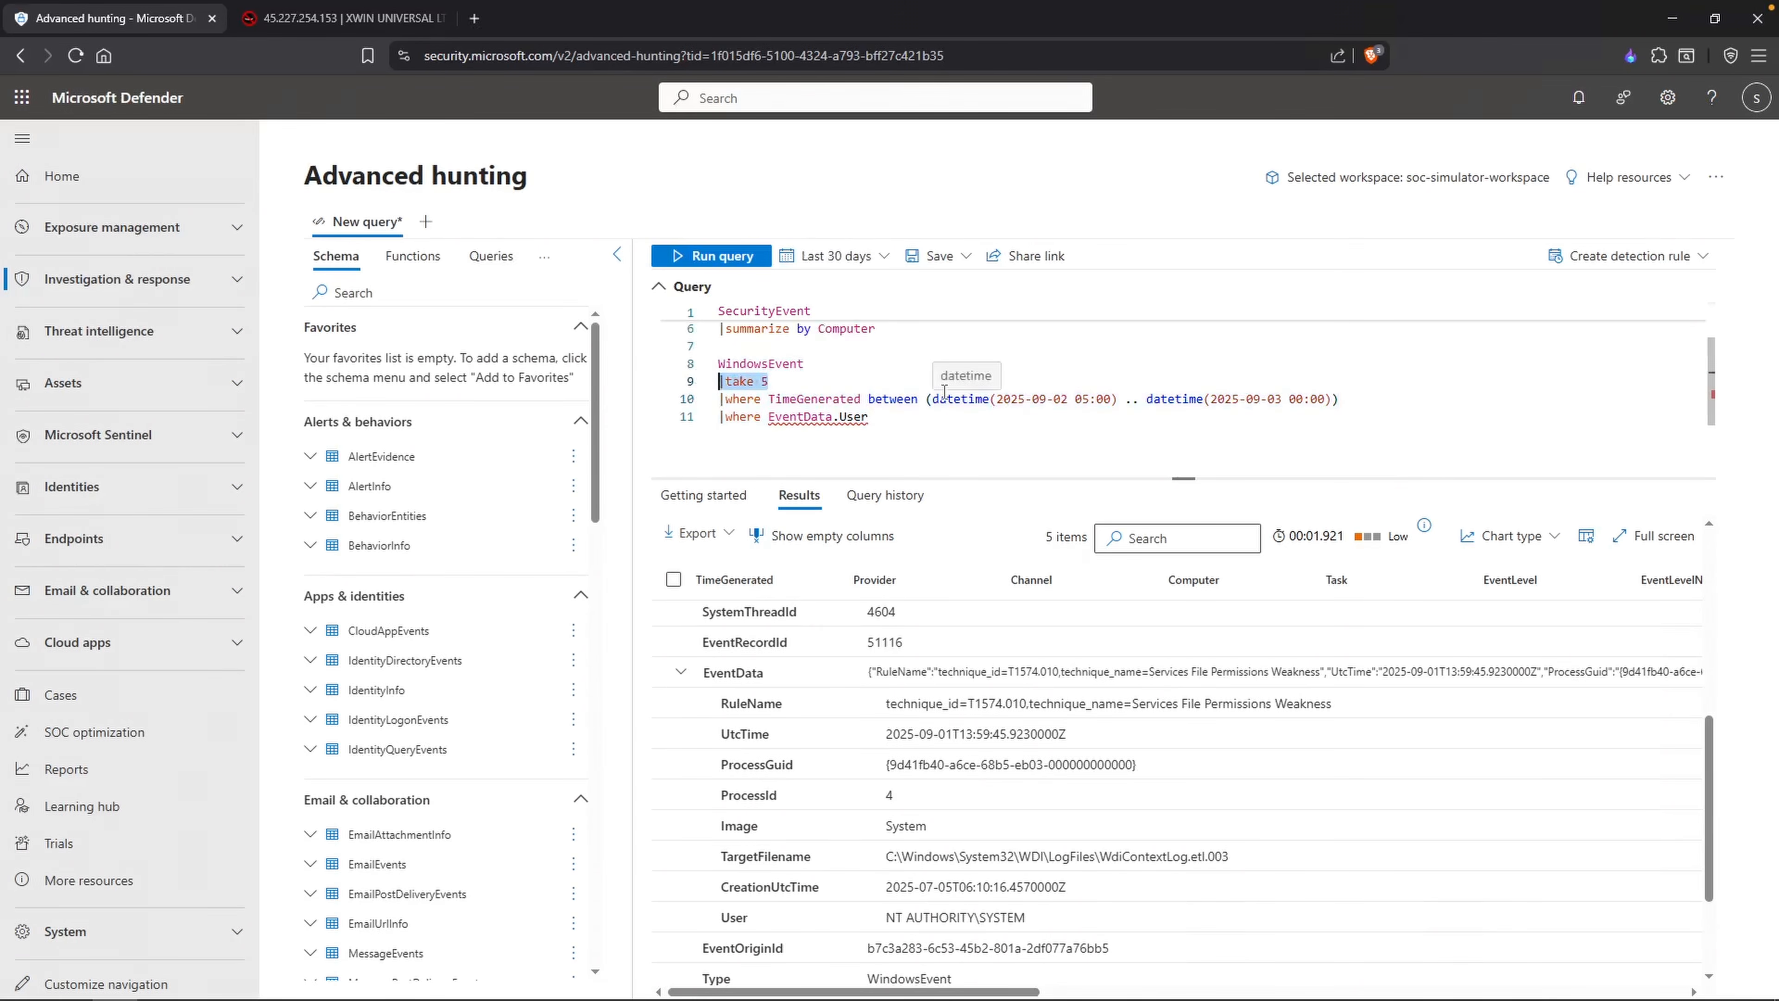
pyautogui.press('BackSpace')
pyautogui.click(953, 444)
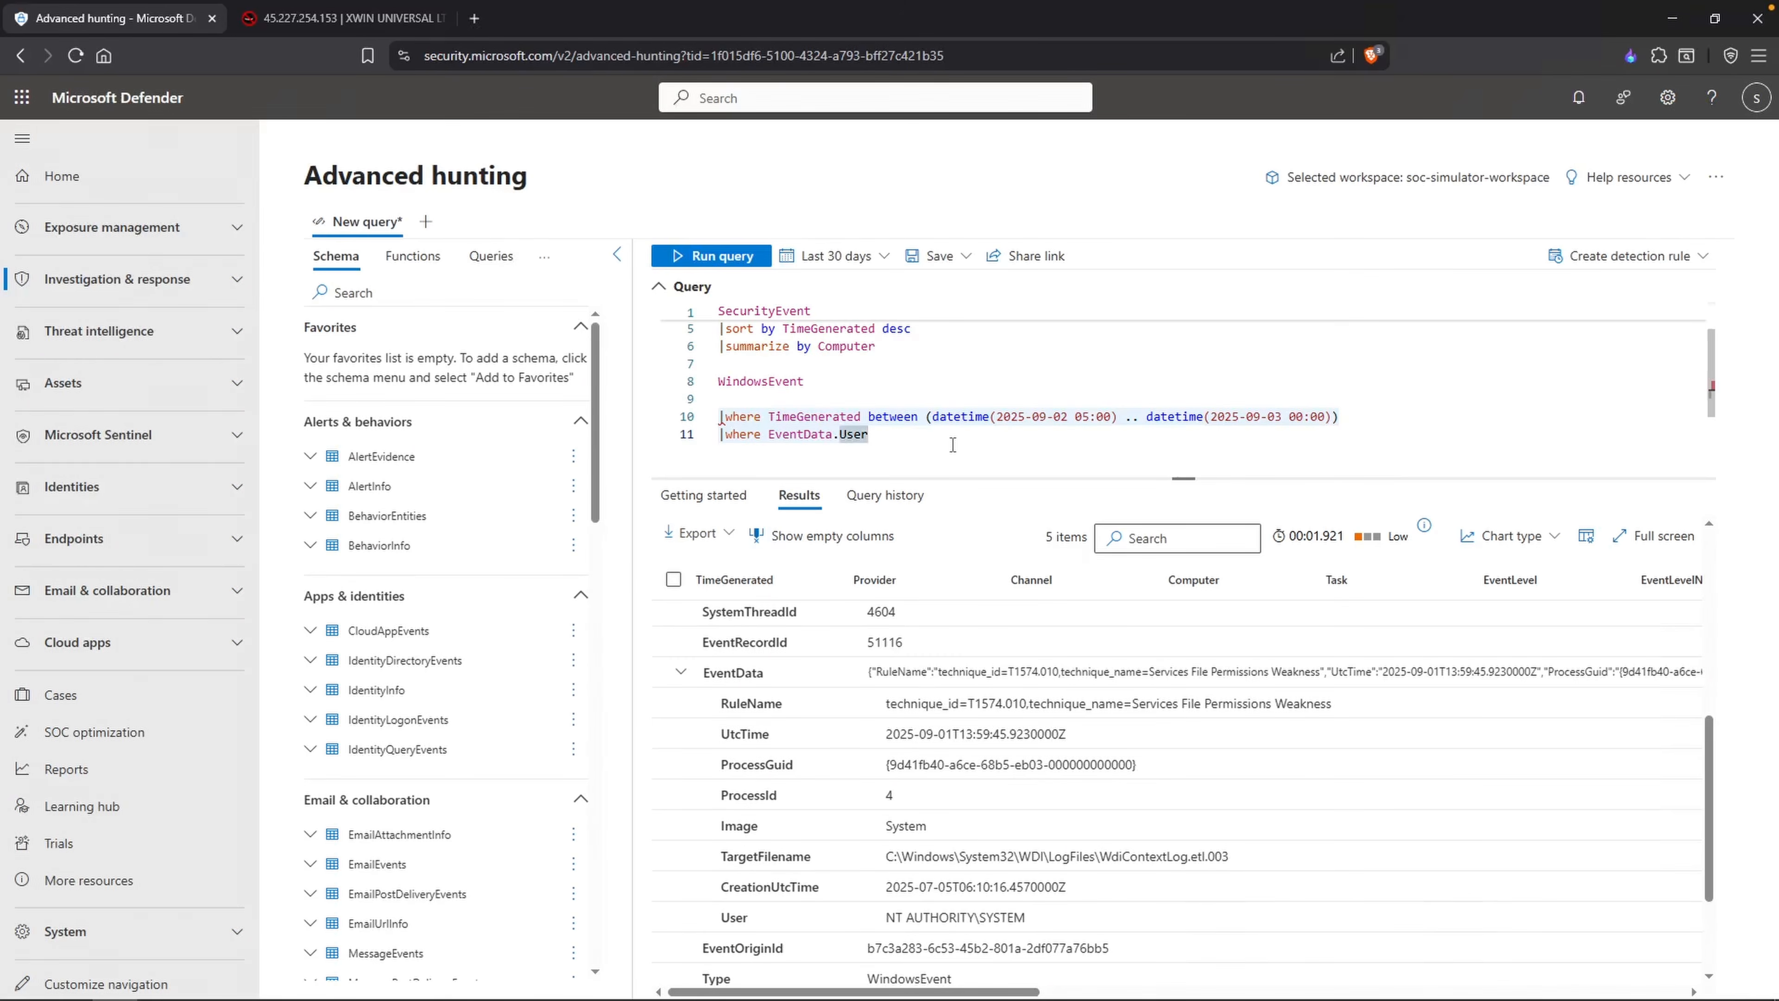
pyautogui.scroll(-1, 951, 446)
# Step: Complete the user filter as EventData.User endswith "administrator" and run the WindowsEvent query
pyautogui.write('endswith "adm')
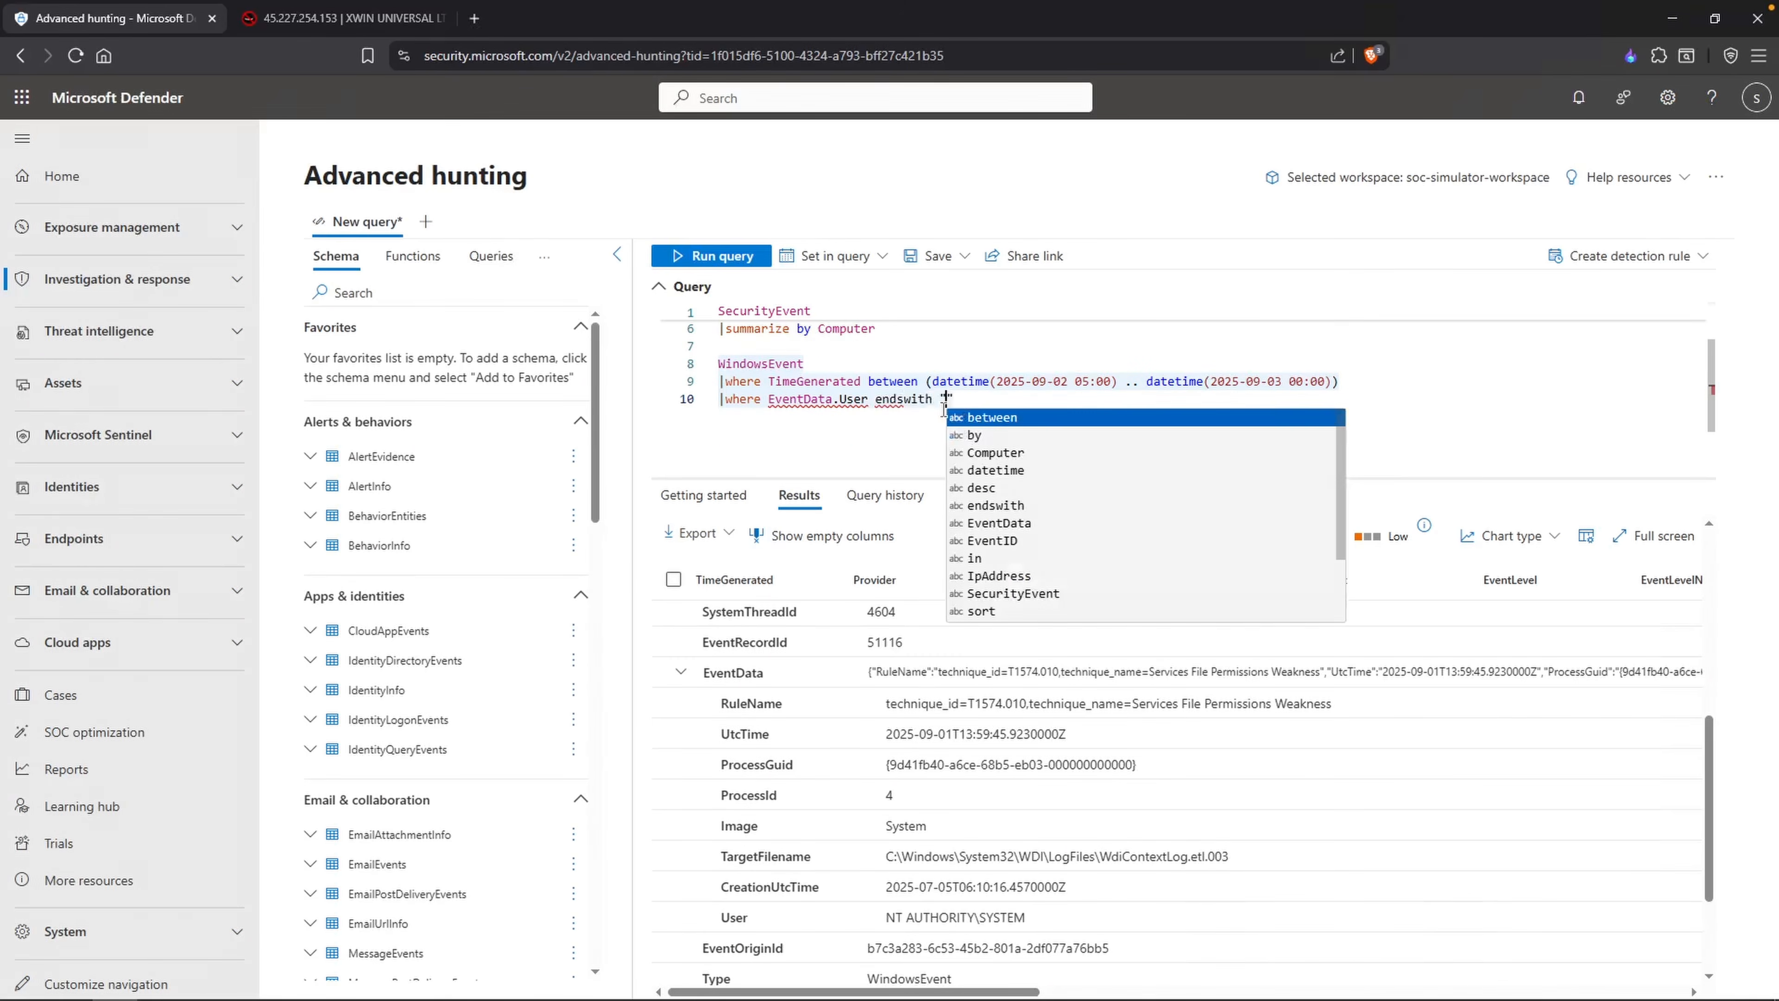
pyautogui.write('inistrator')
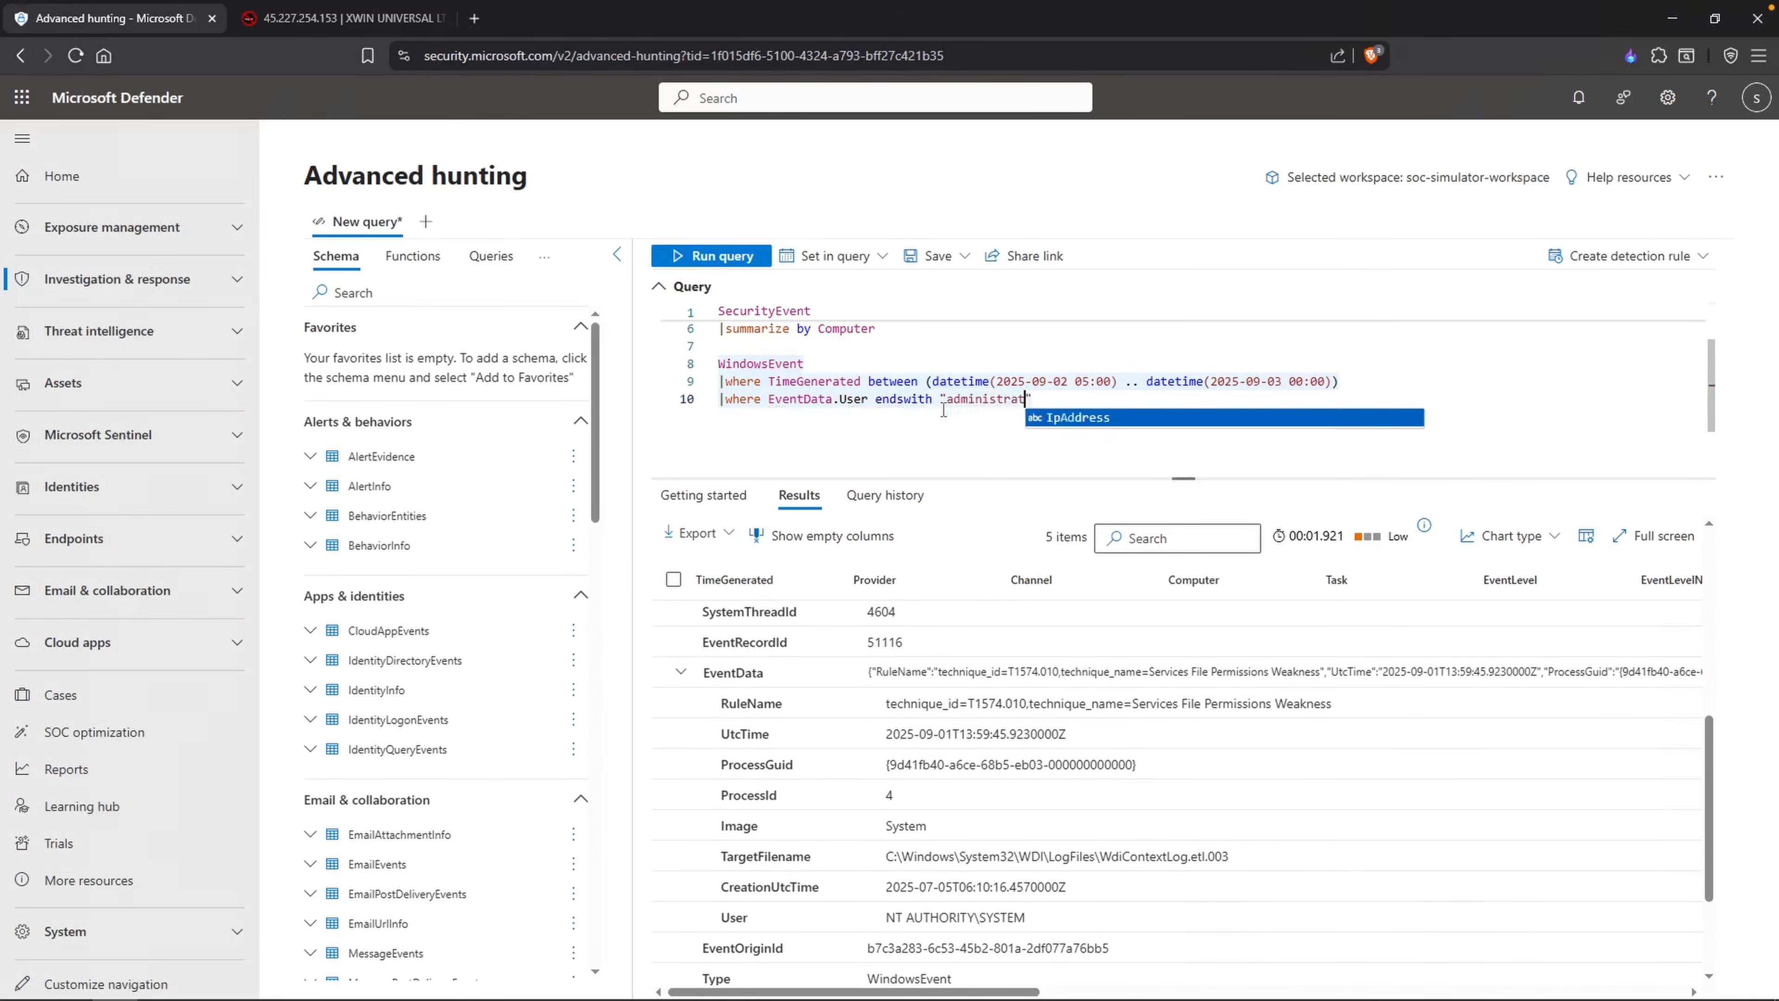
pyautogui.hotkey('shift', 'Return')
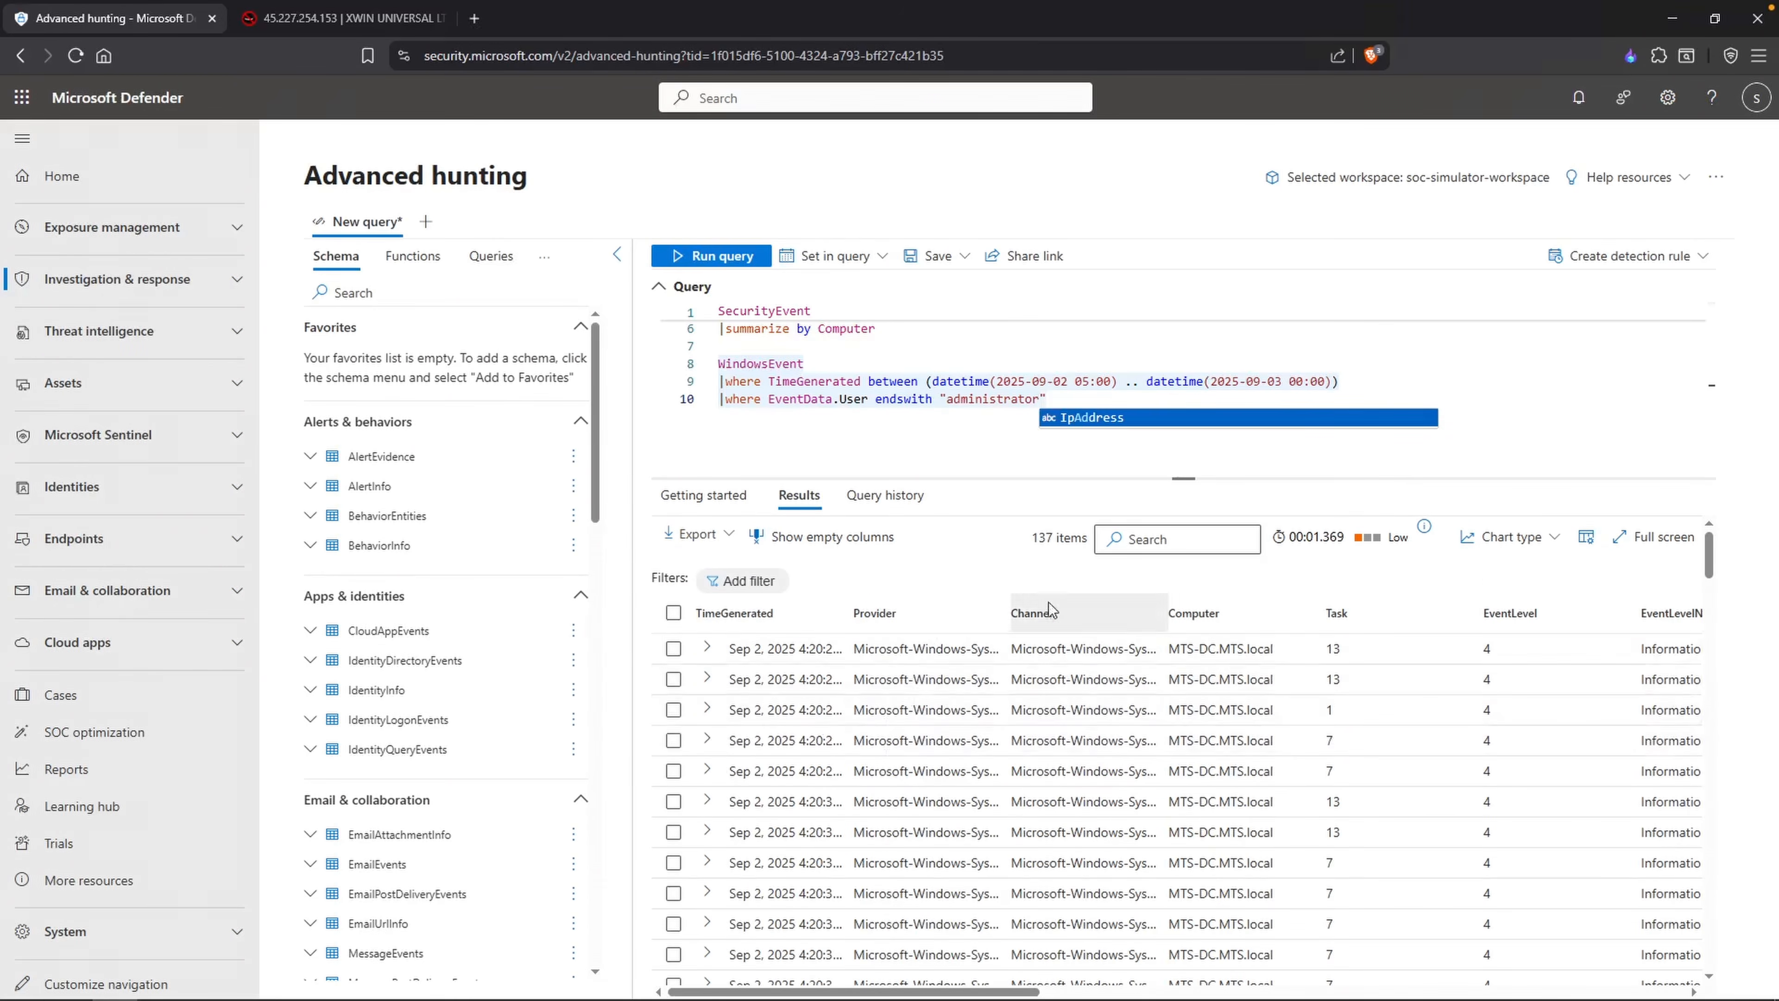
pyautogui.doubleClick(1047, 537)
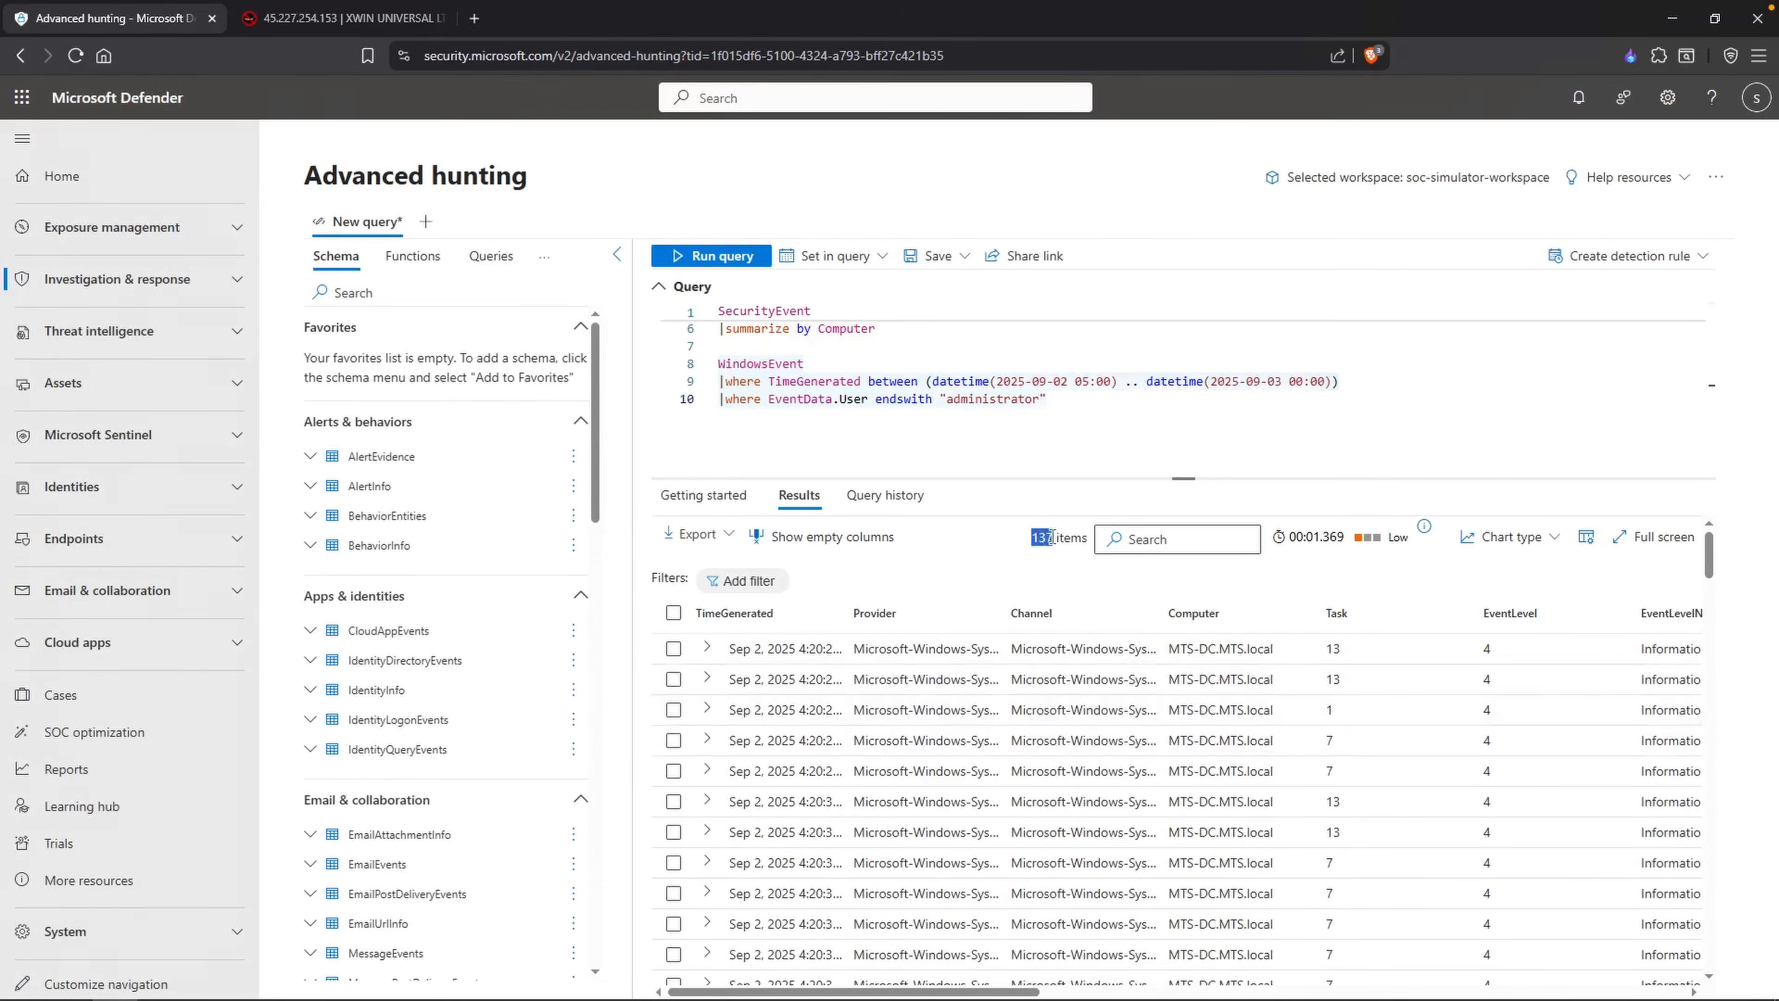
# Step: Expand the first result and its EventData field, and check the User value of the event
pyautogui.click(706, 648)
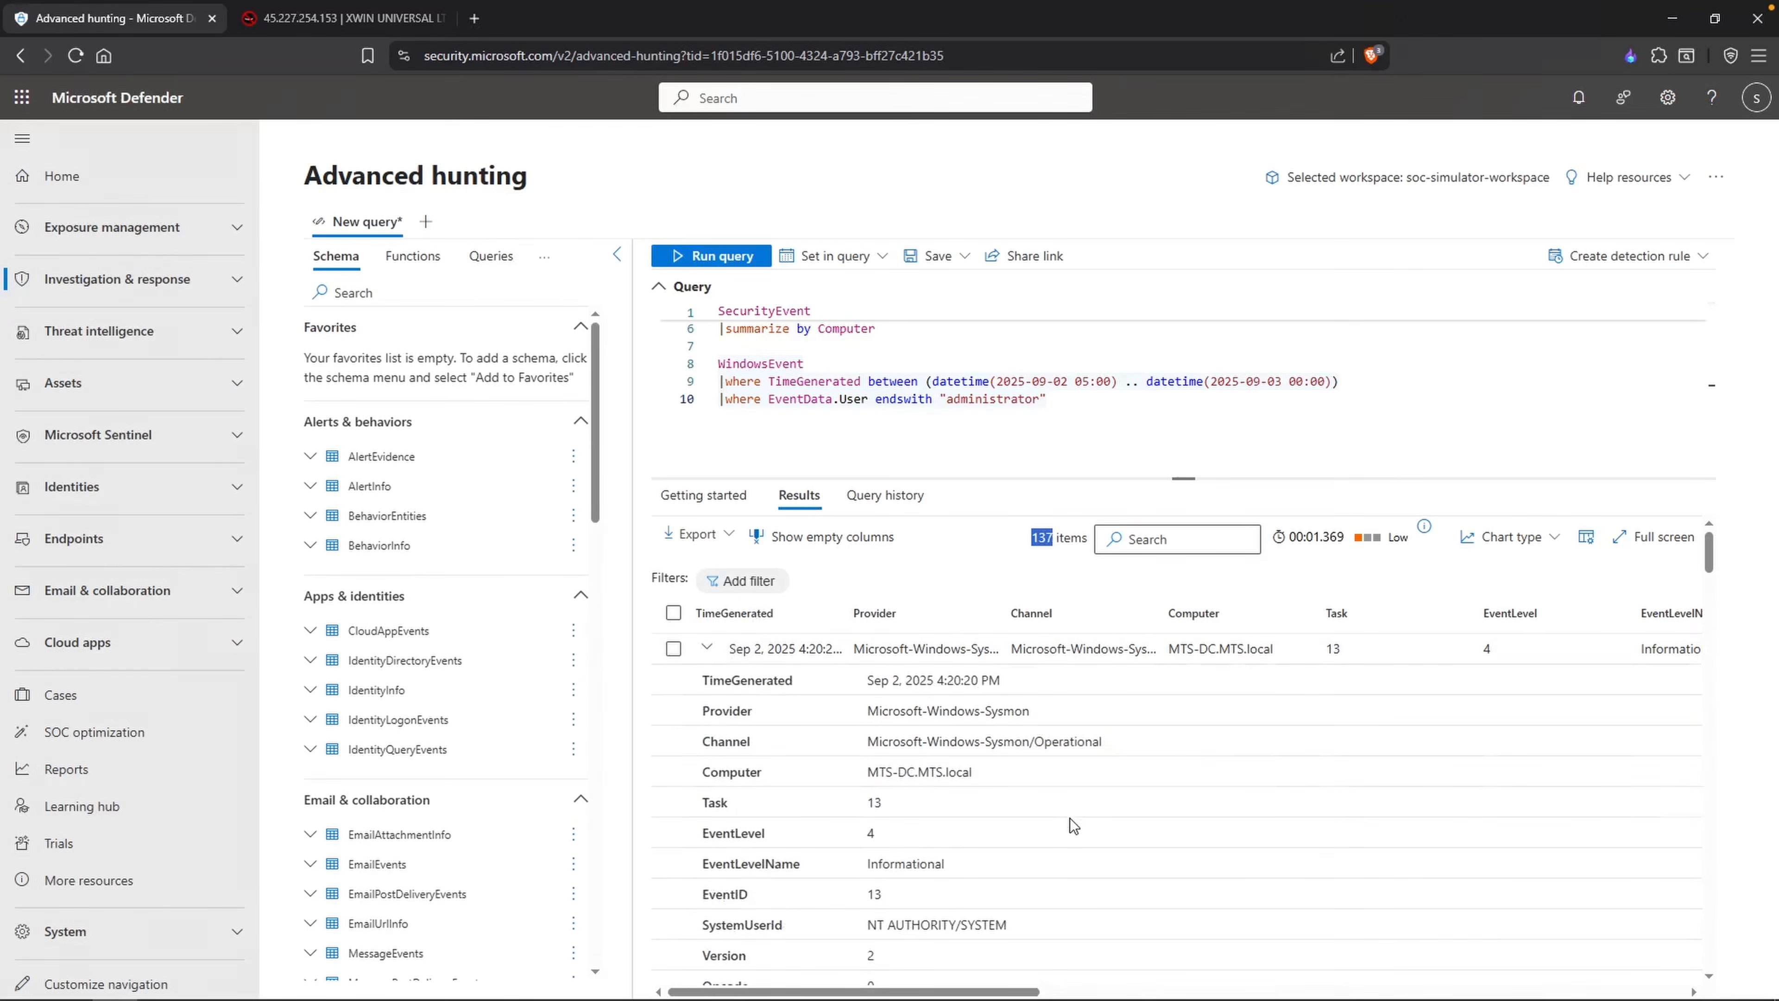
pyautogui.scroll(-5, 1072, 821)
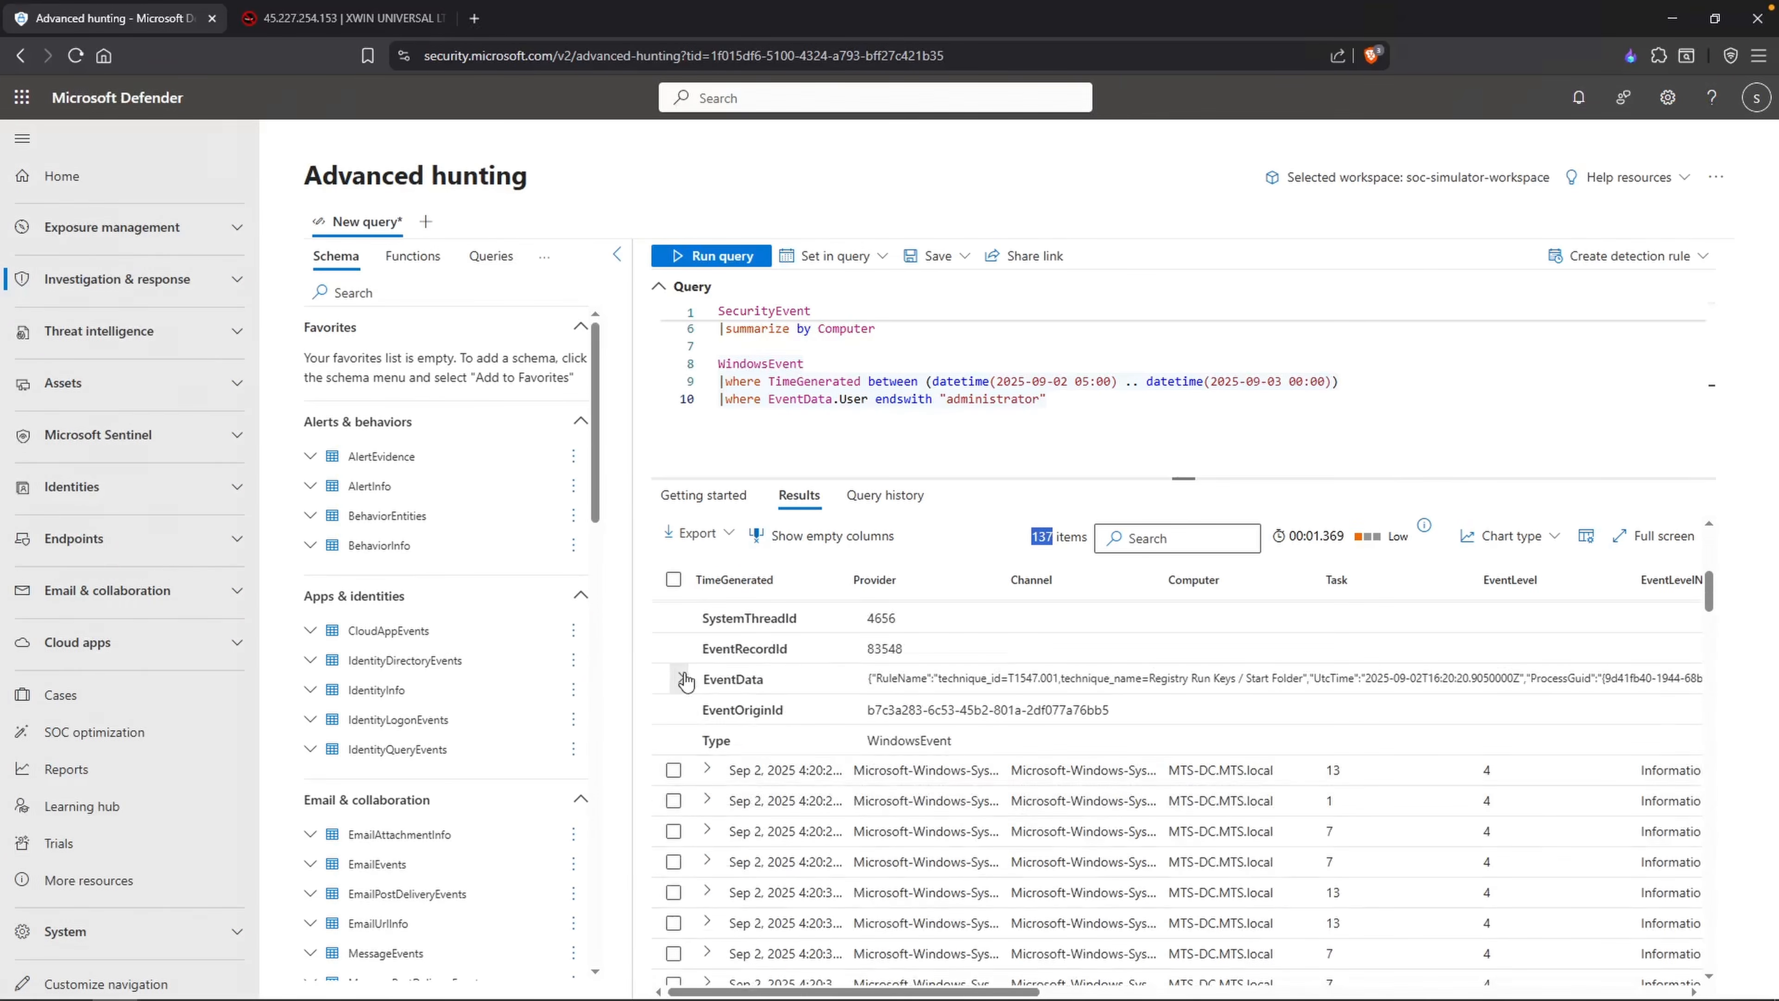
pyautogui.click(683, 678)
pyautogui.scroll(-2, 770, 743)
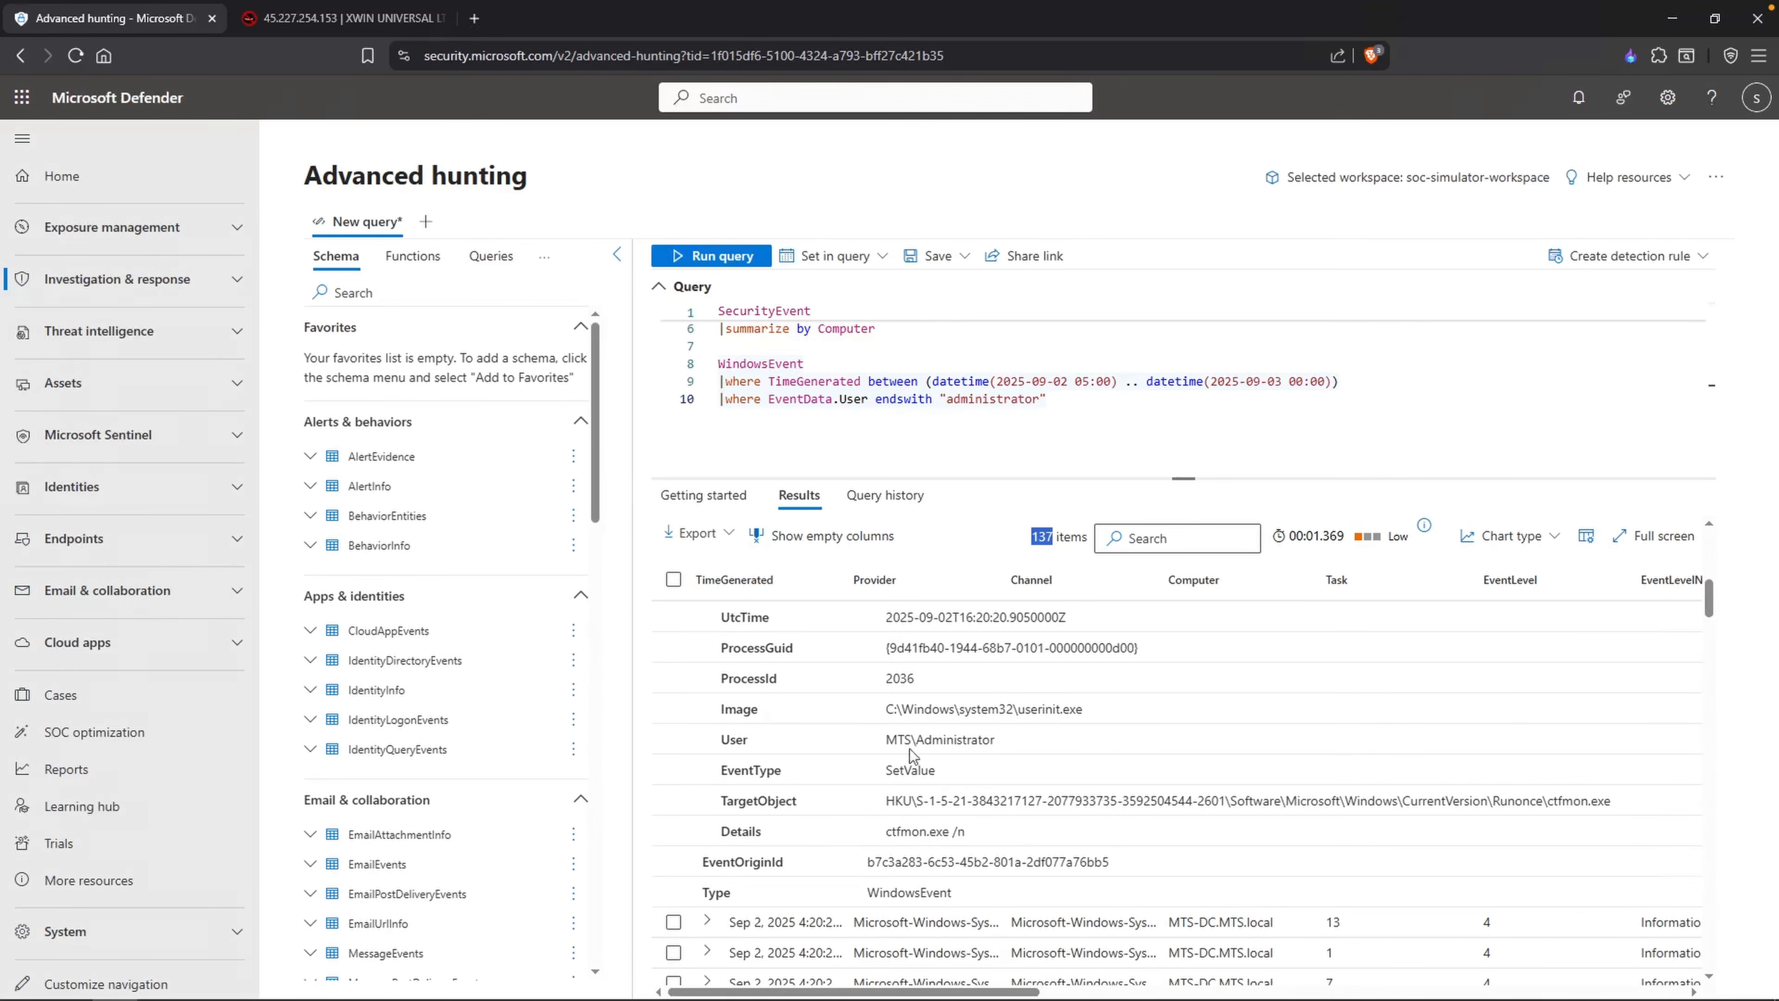
pyautogui.moveTo(770, 744); pyautogui.dragTo(732, 740)
pyautogui.moveTo(1053, 743); pyautogui.dragTo(908, 739)
# Step: Add a project line to the query with TimeGenerated, EventData.Image, EventData.ProcessCommandLine and EventData.User
pyautogui.click(1133, 403)
pyautogui.press('Return')
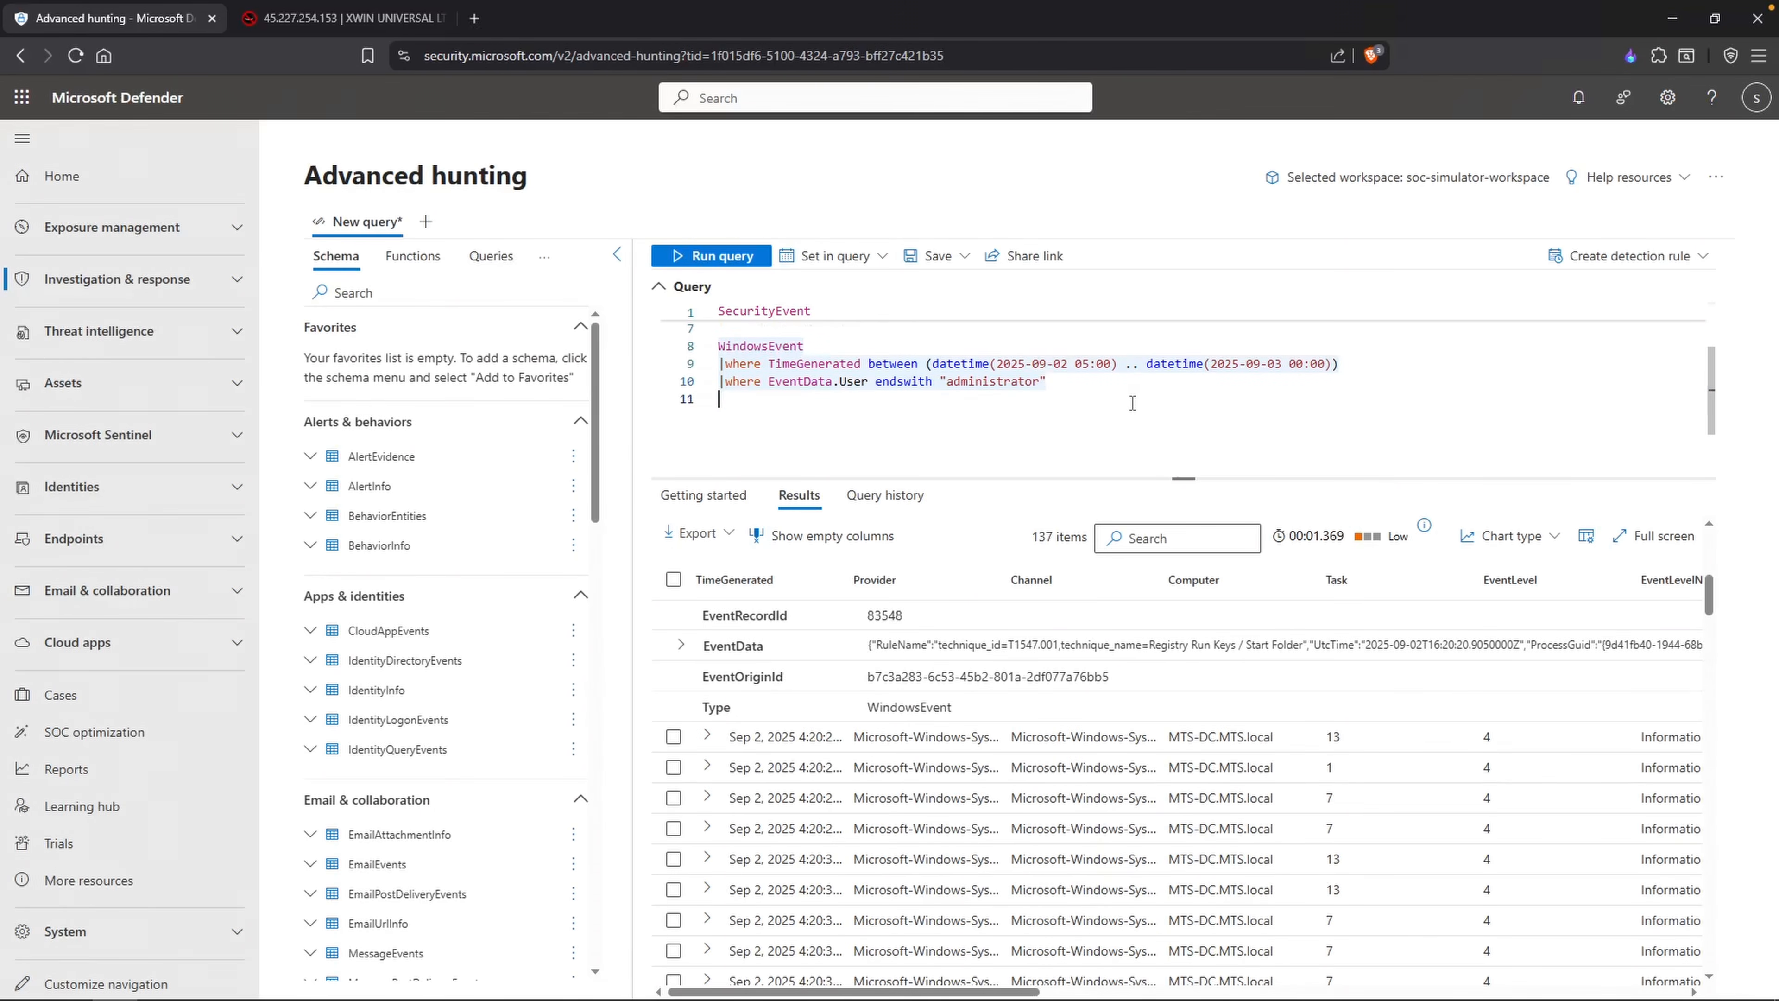
pyautogui.write('|project')
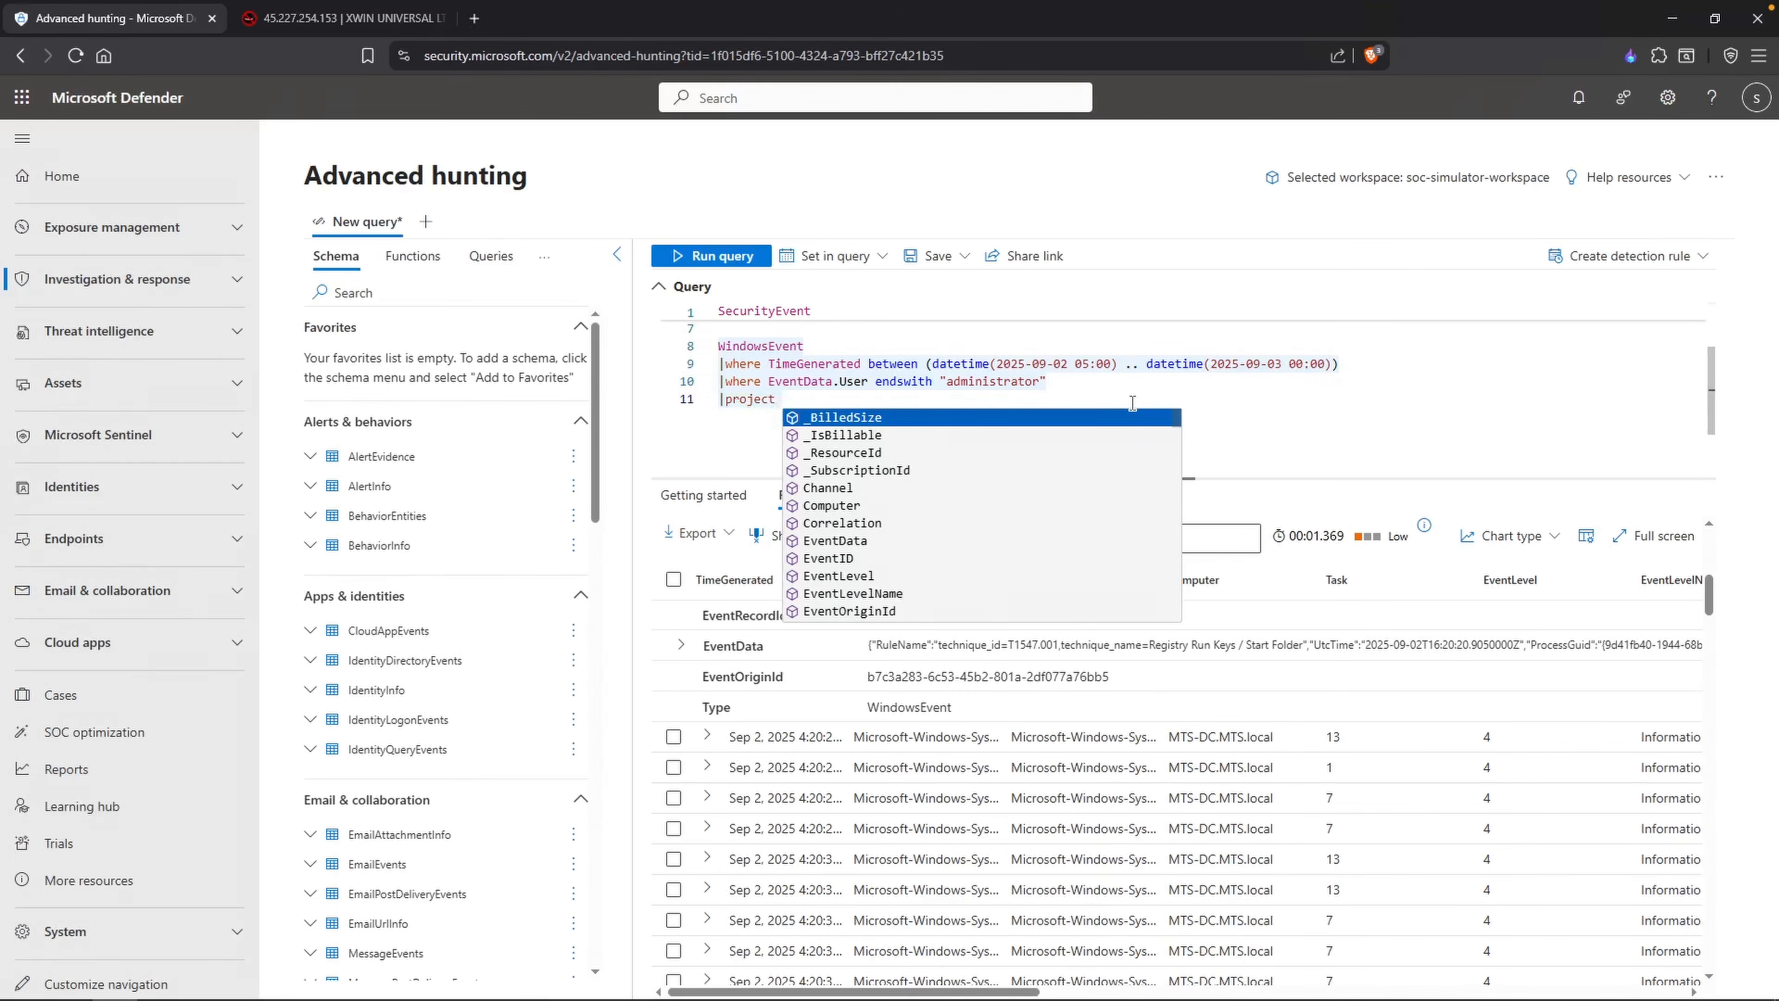
pyautogui.write('Time')
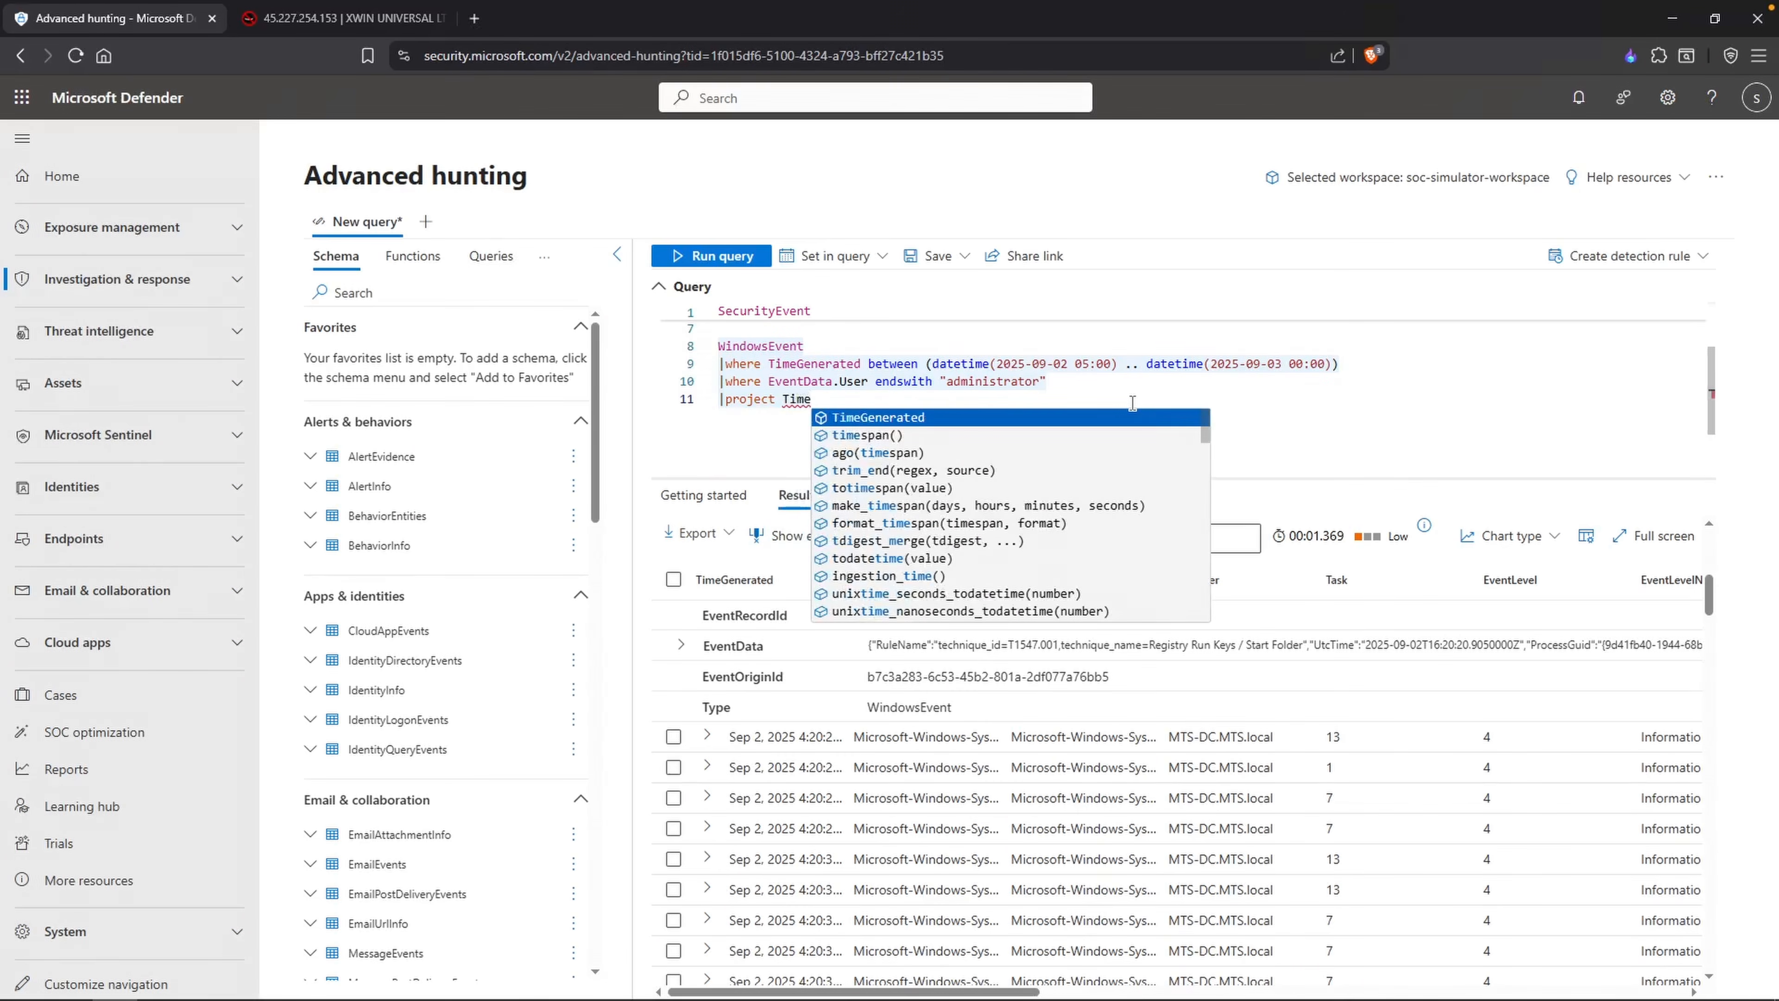
pyautogui.write('Generated, EventData.Ima')
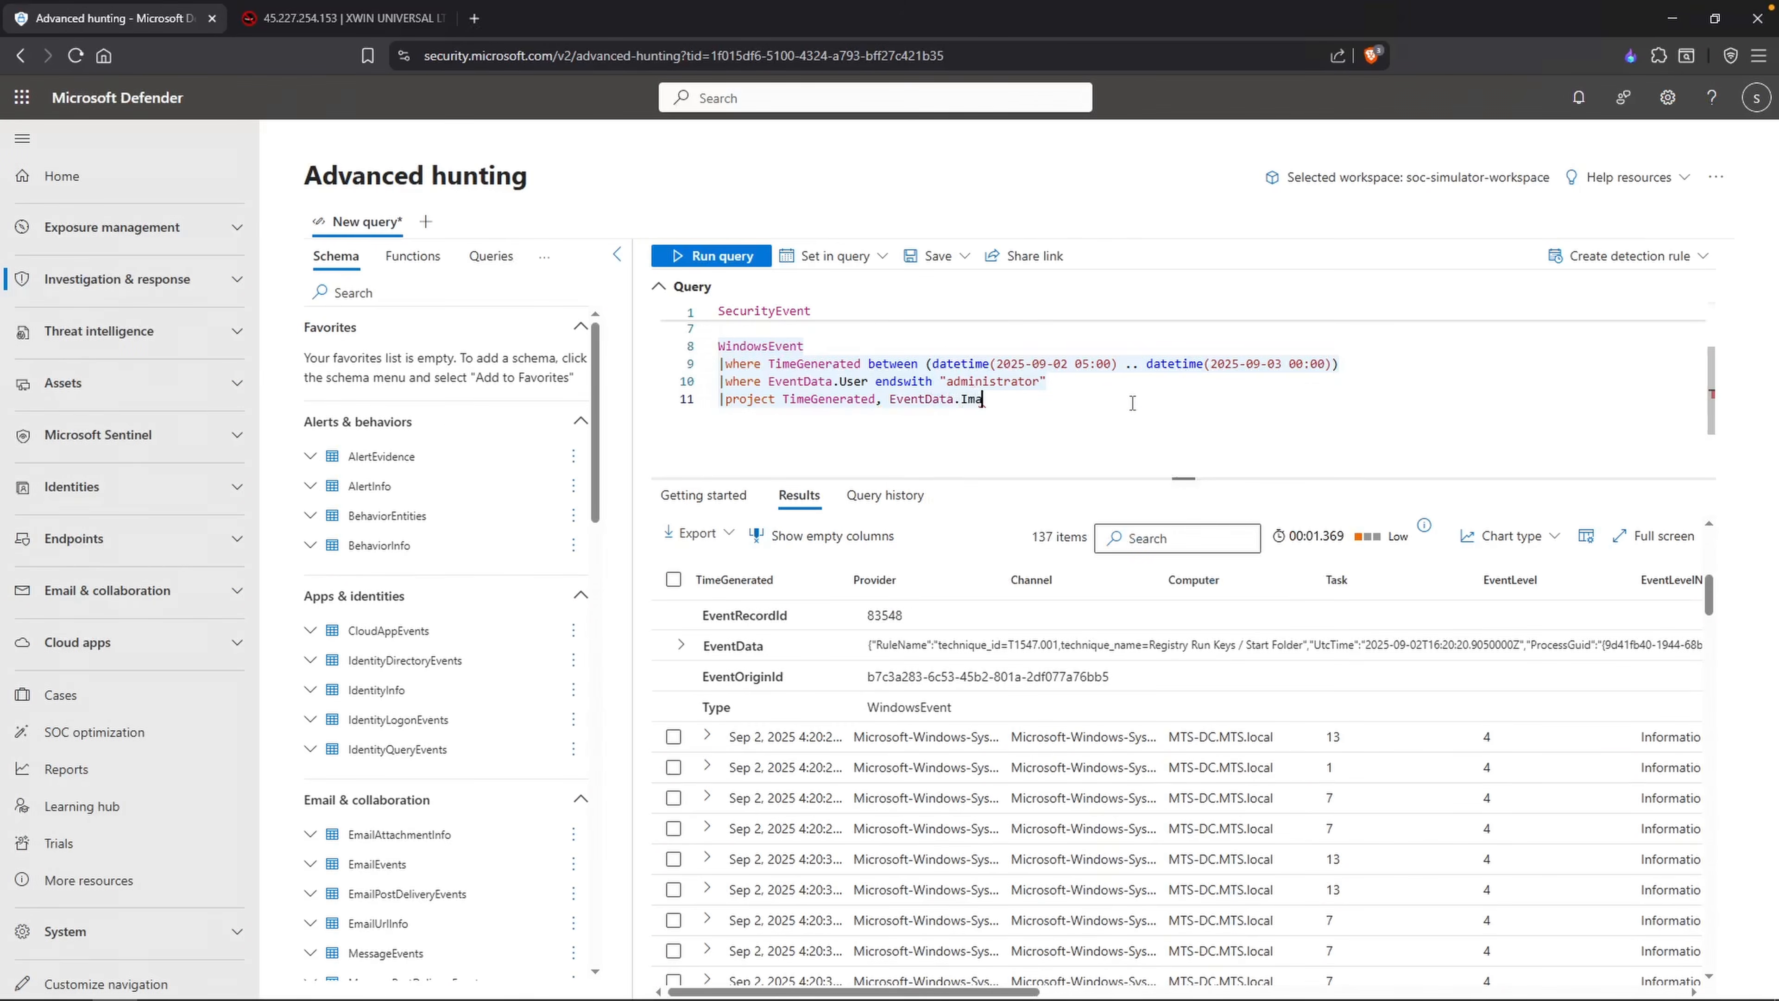
pyautogui.write('ge, EventData.P')
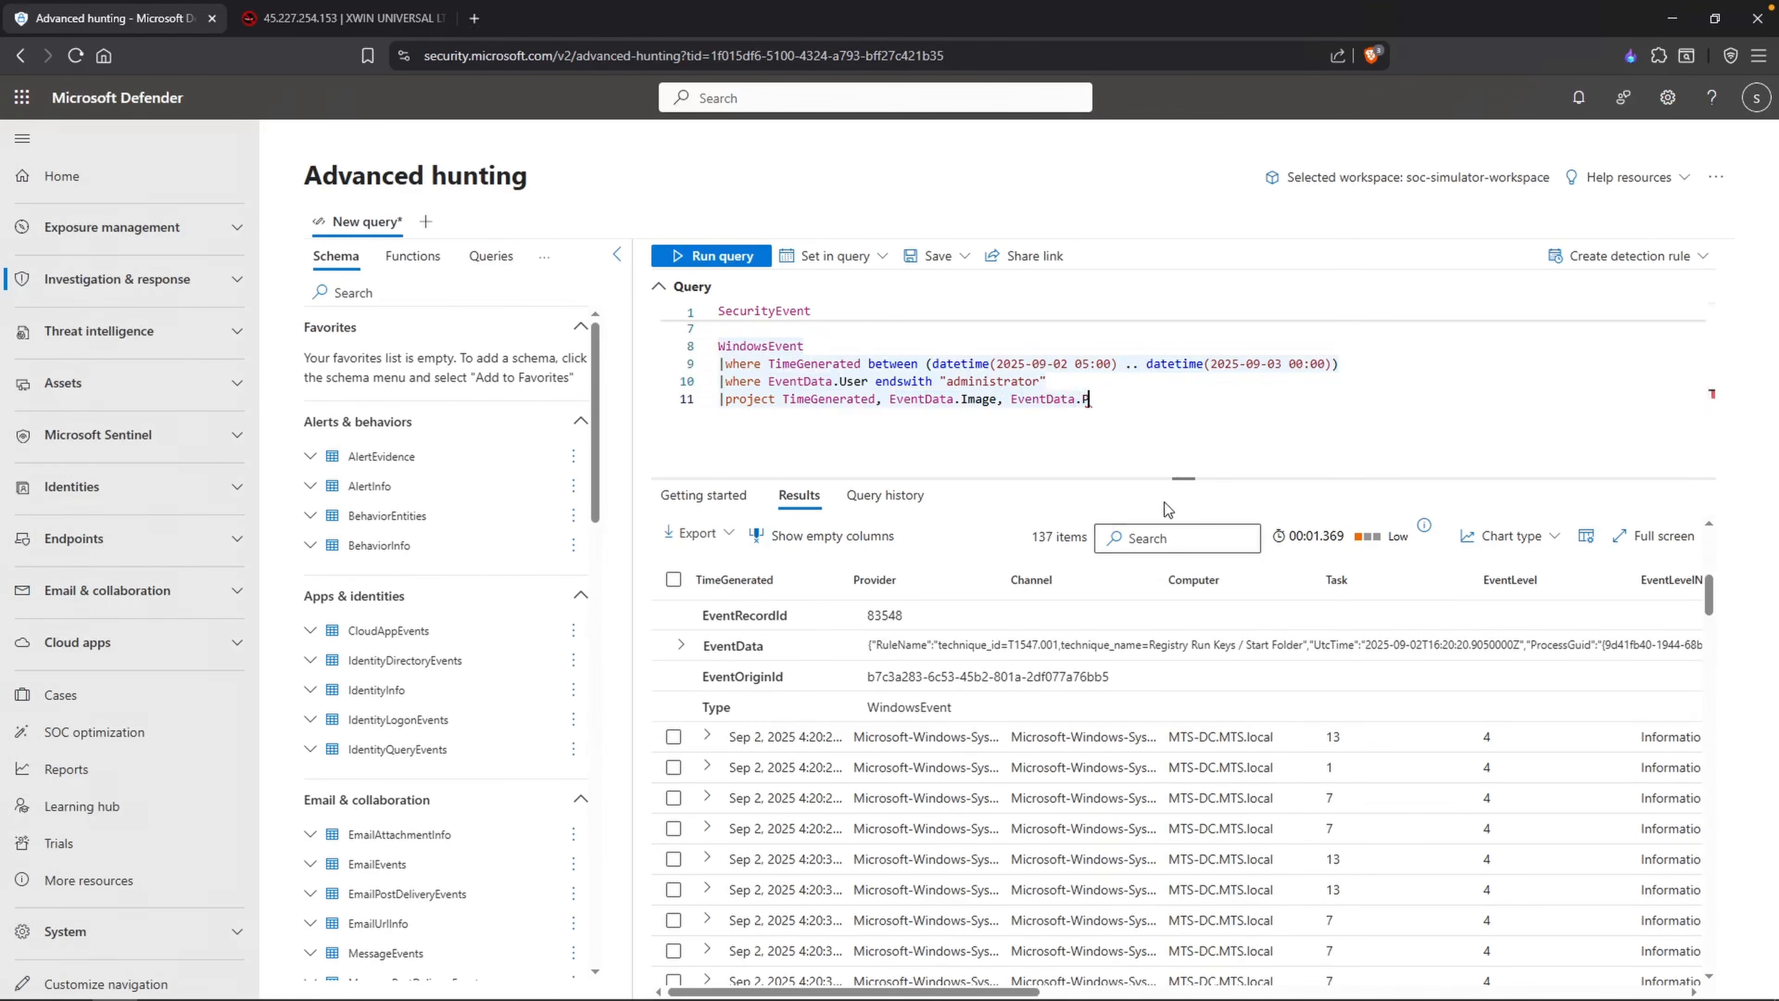
pyautogui.write('rocessCommandL')
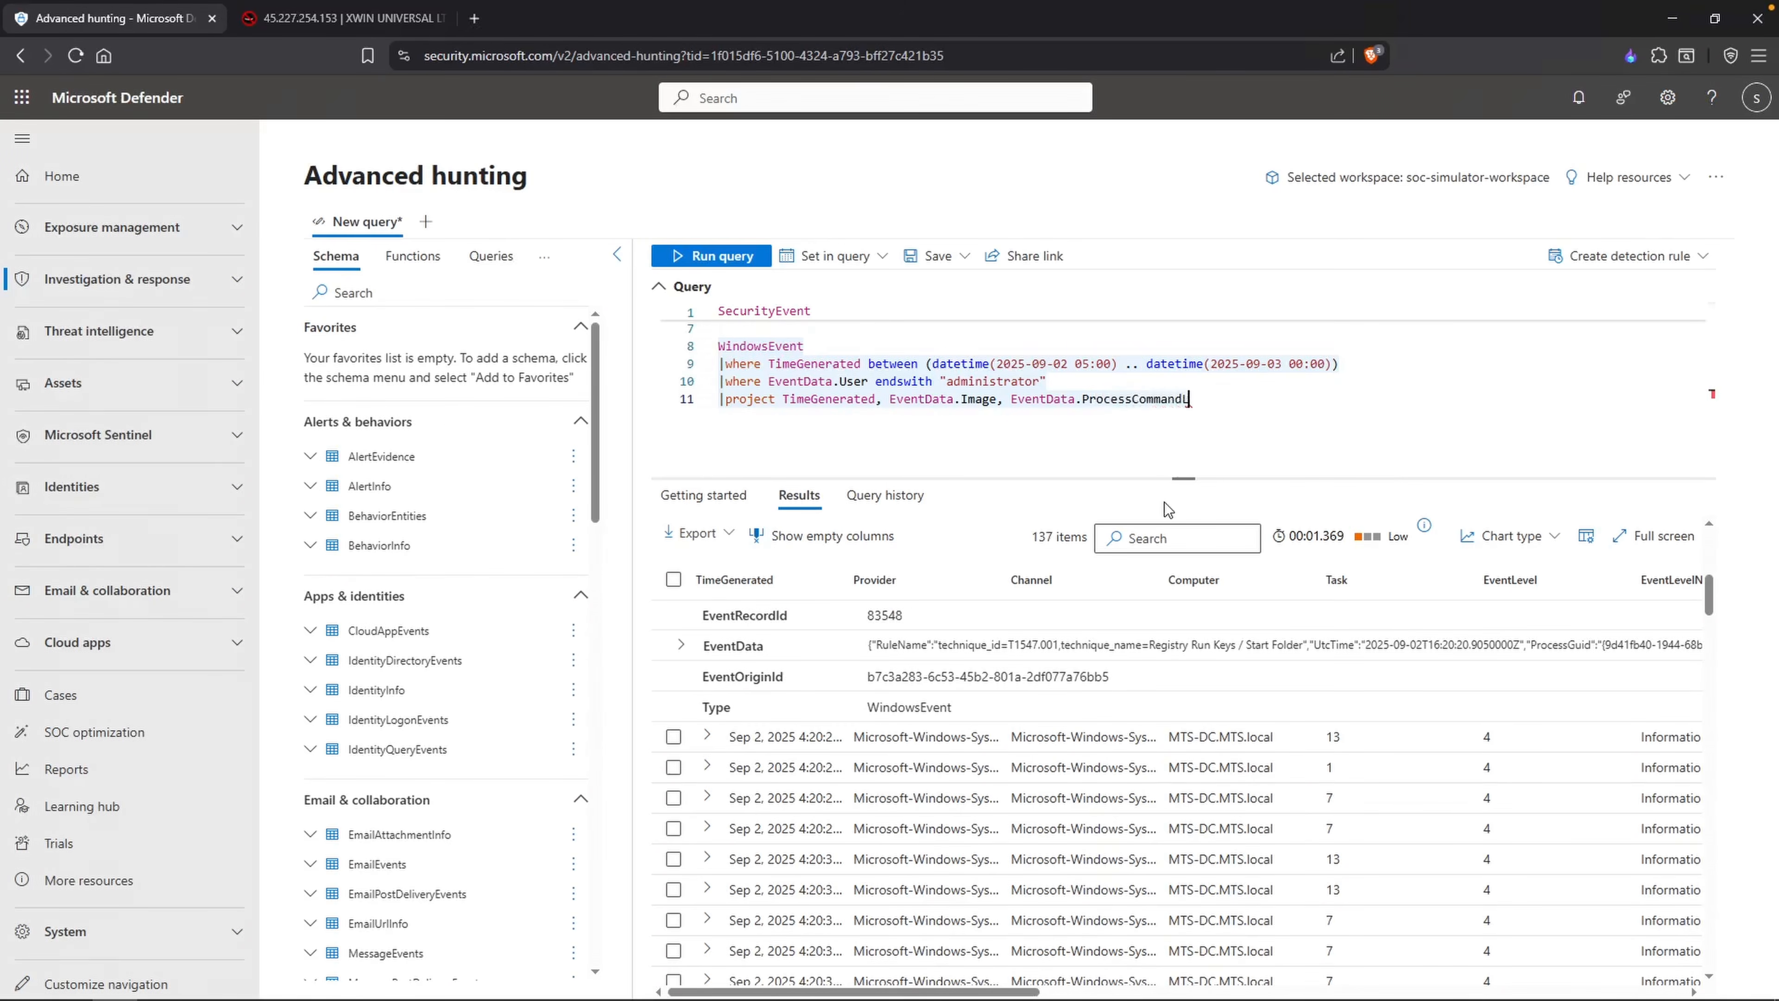
pyautogui.write('ine, EventData')
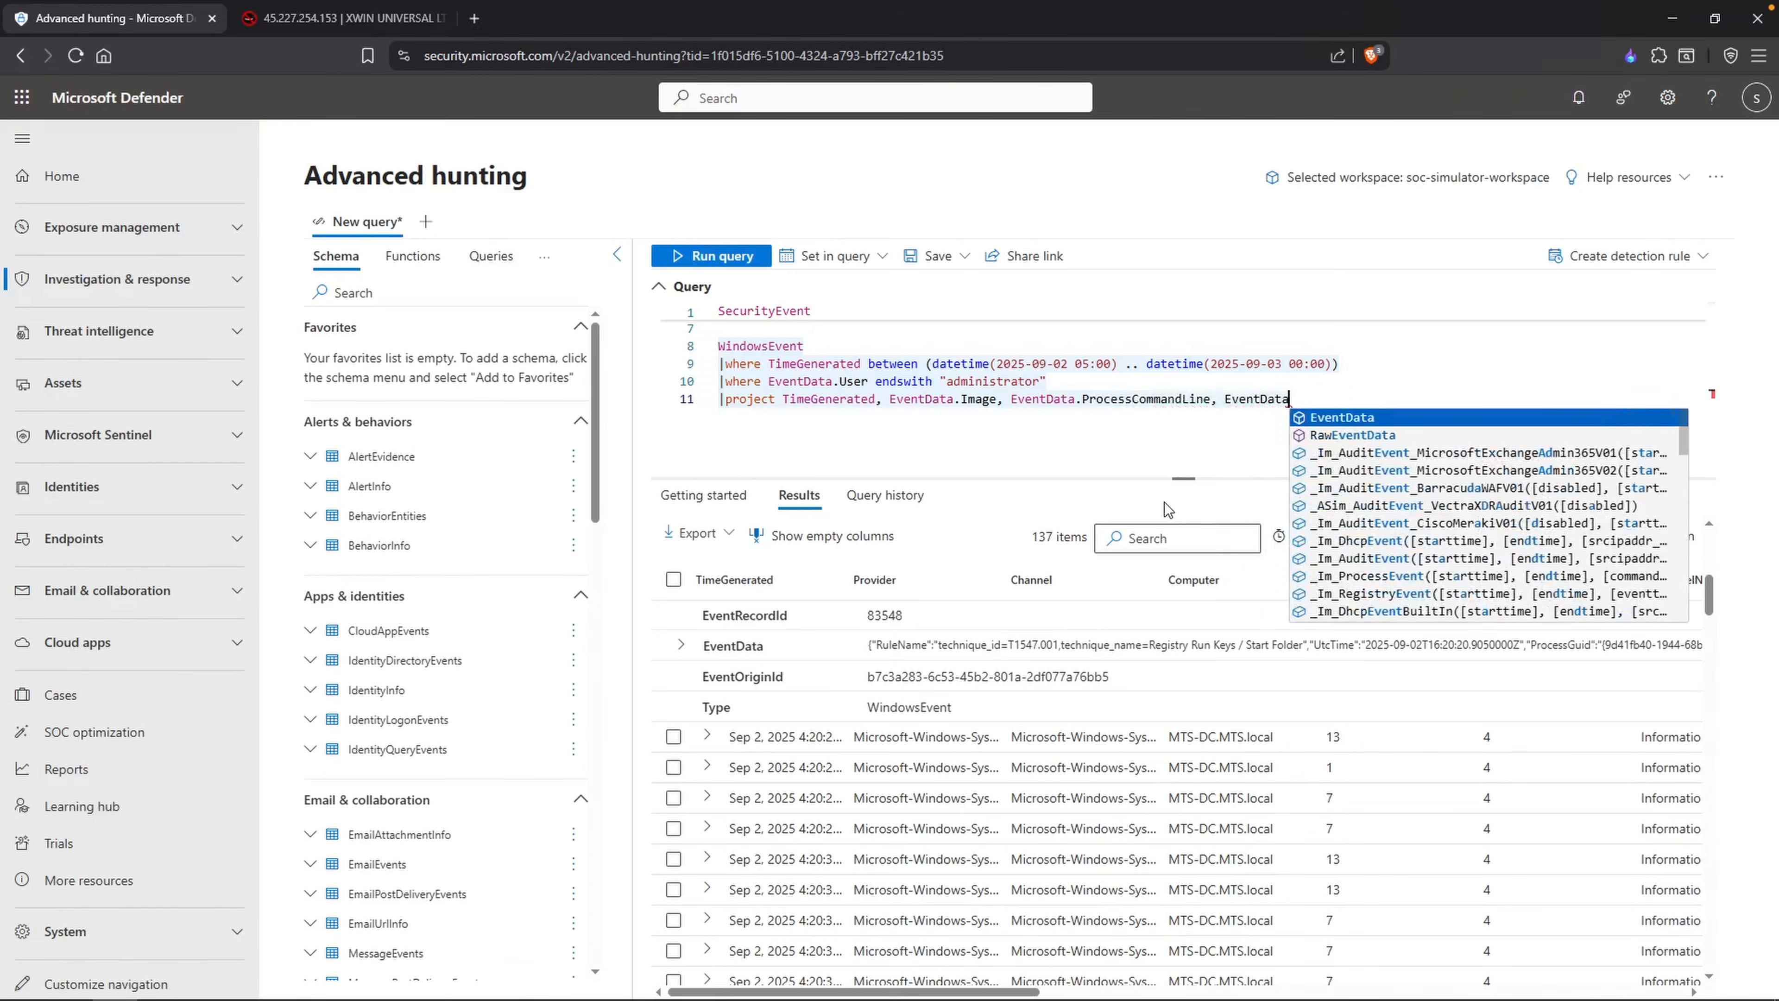
pyautogui.write('.User,')
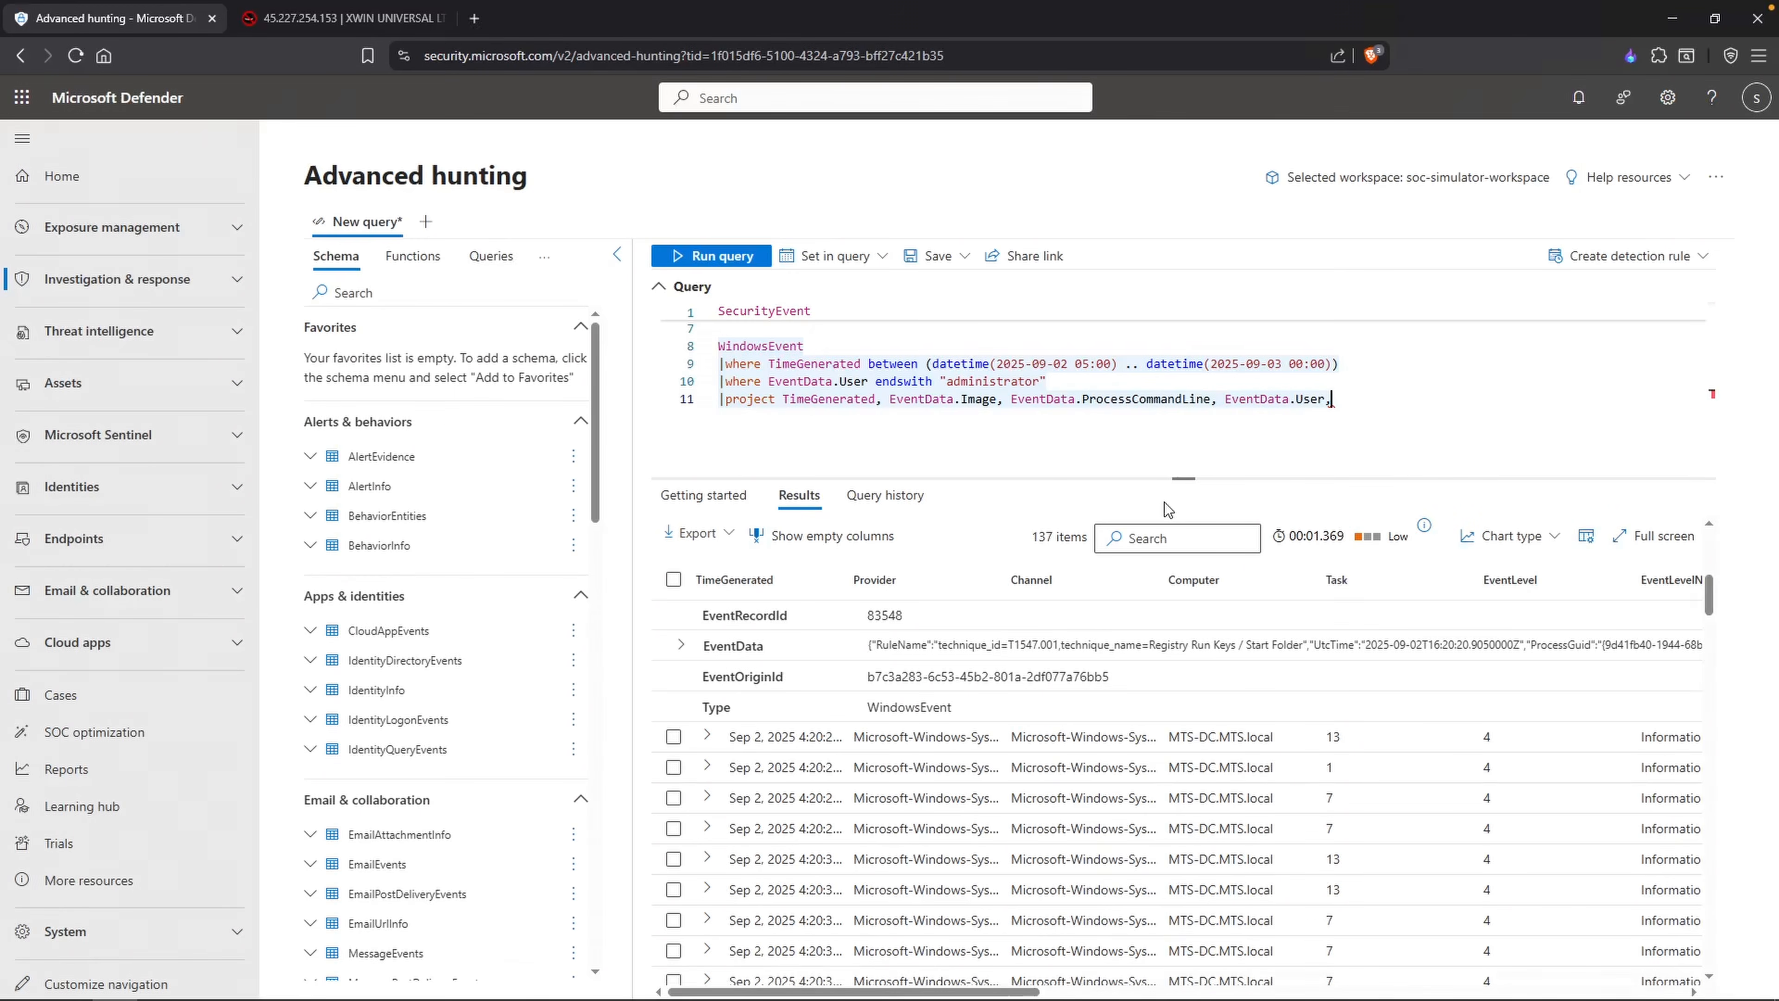
pyautogui.write(' EventData.ParentImage, Event')
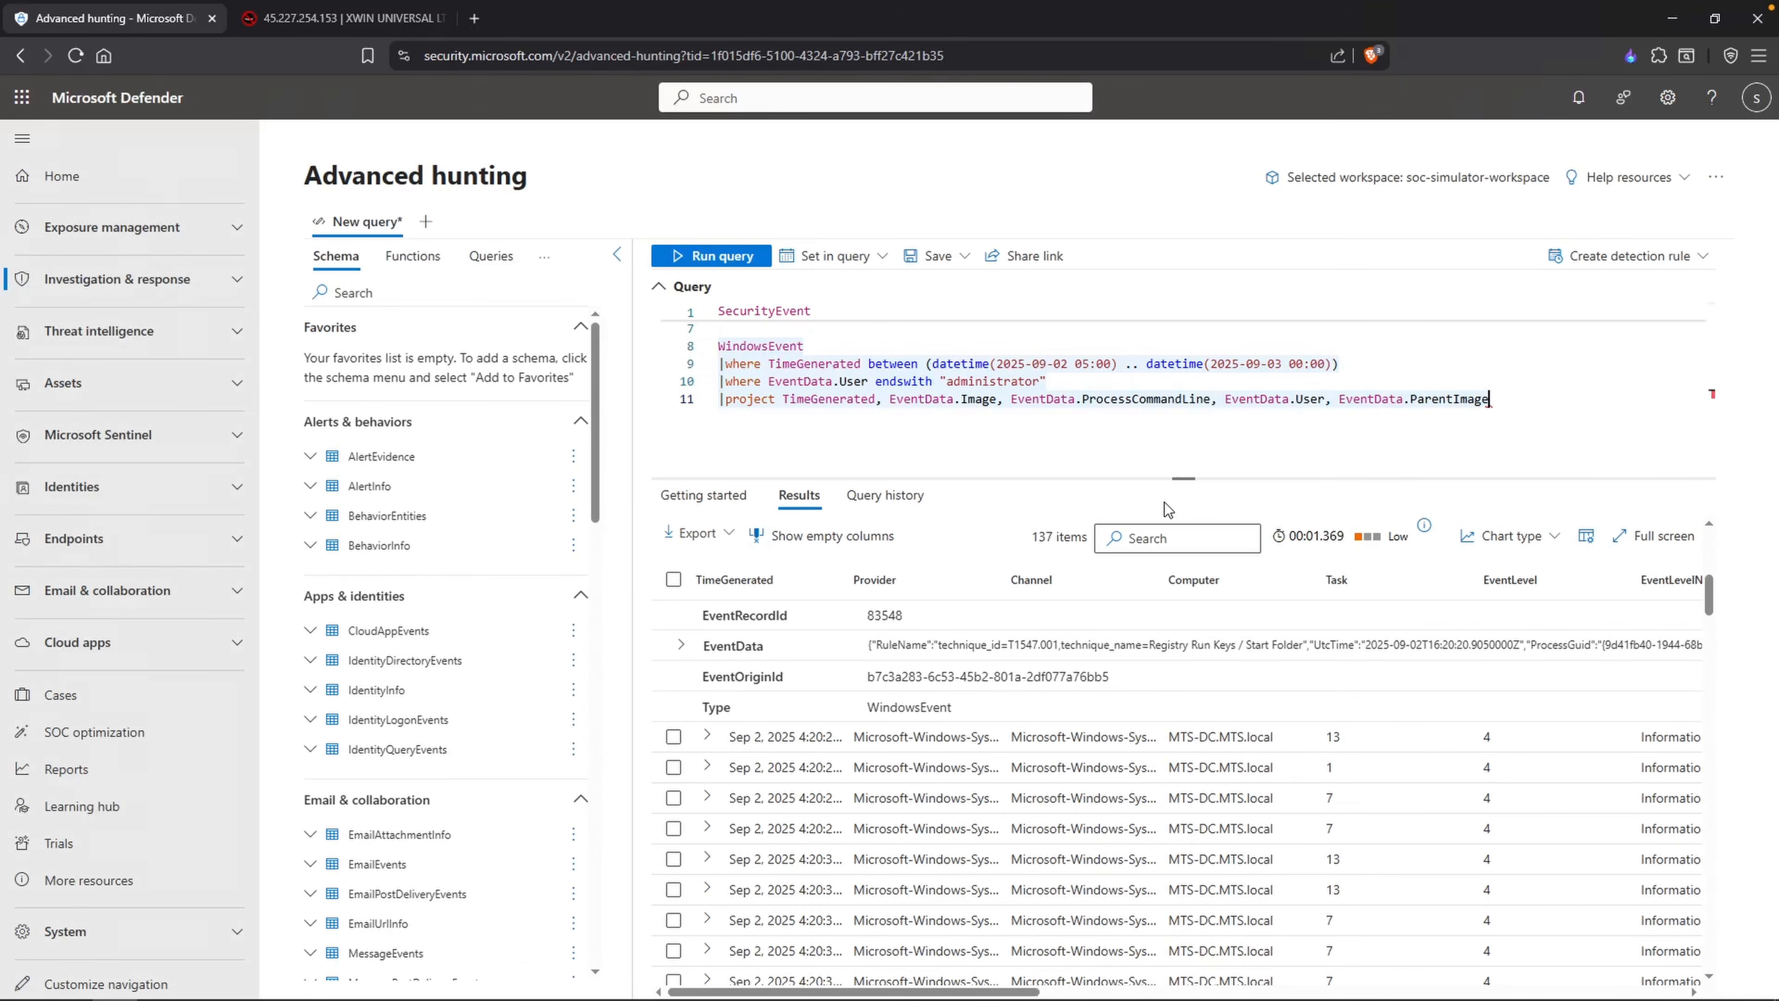
pyautogui.write('Data.File')
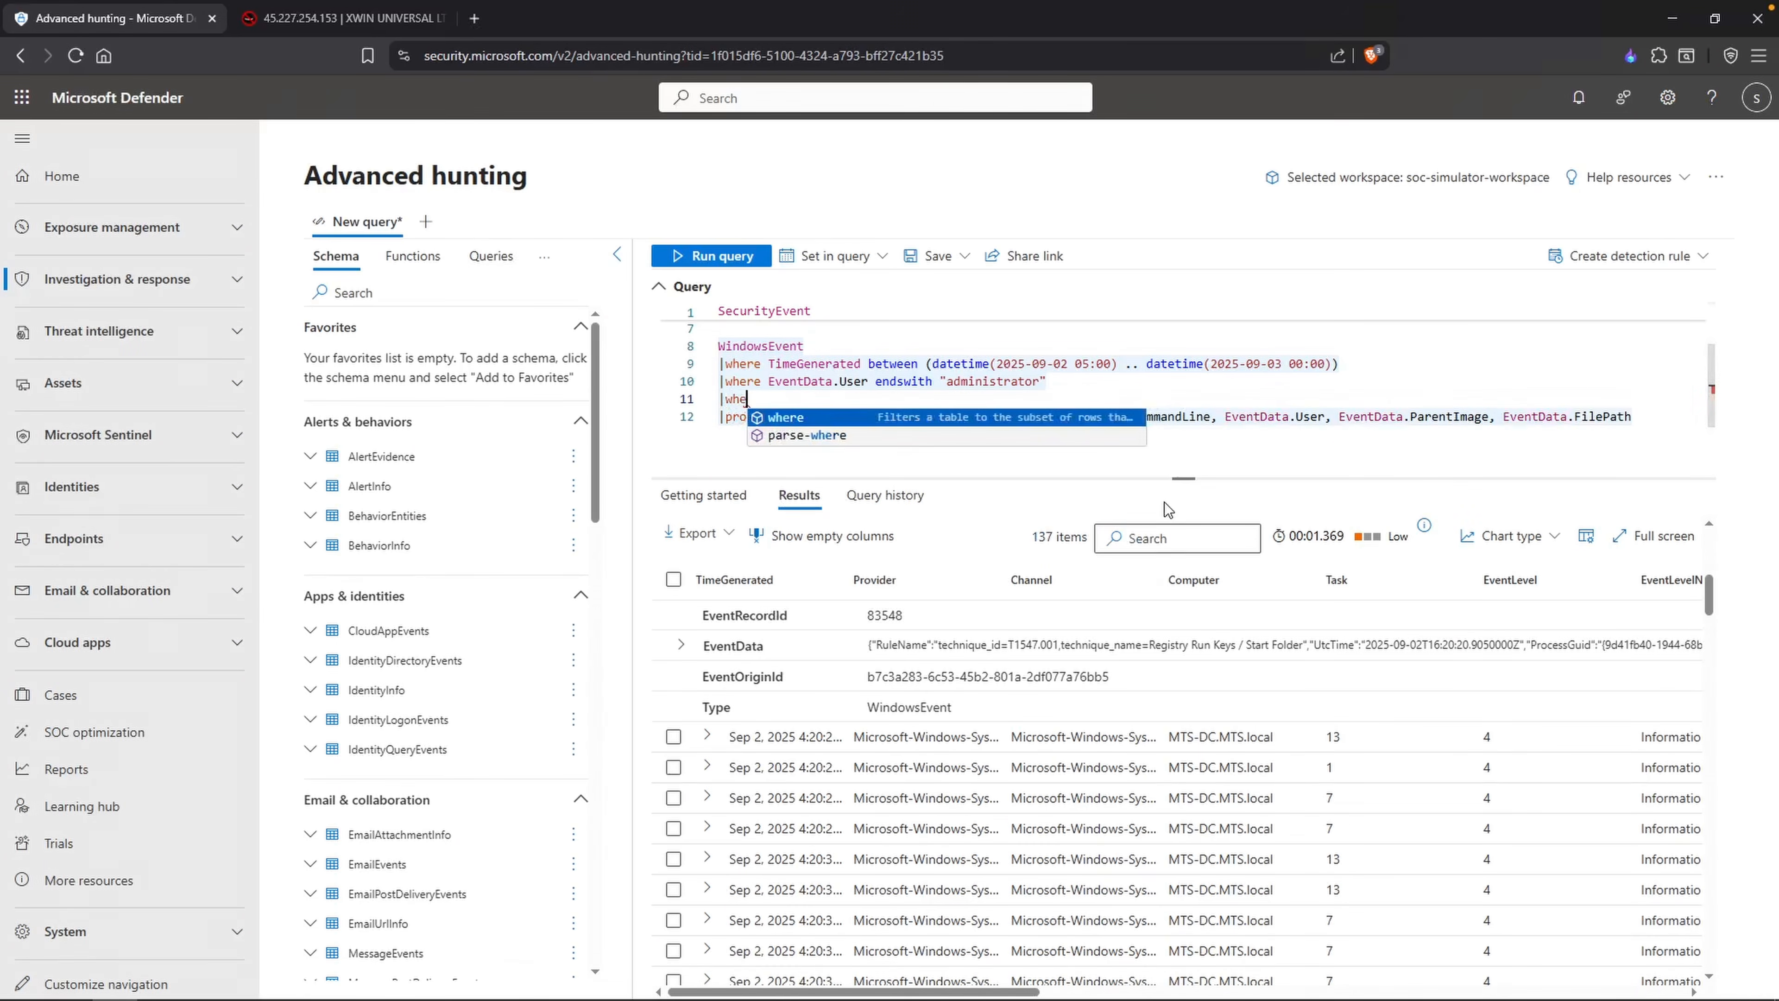
# Step: Extend the project line with EventData.ParentImage and EventData.FilePath
pyautogui.press('BackSpace')
pyautogui.press('BackSpace')
pyautogui.press('BackSpace')
# Step: Insert the filter |where EventID == "1" above the project line and run the query
pyautogui.write('where ')
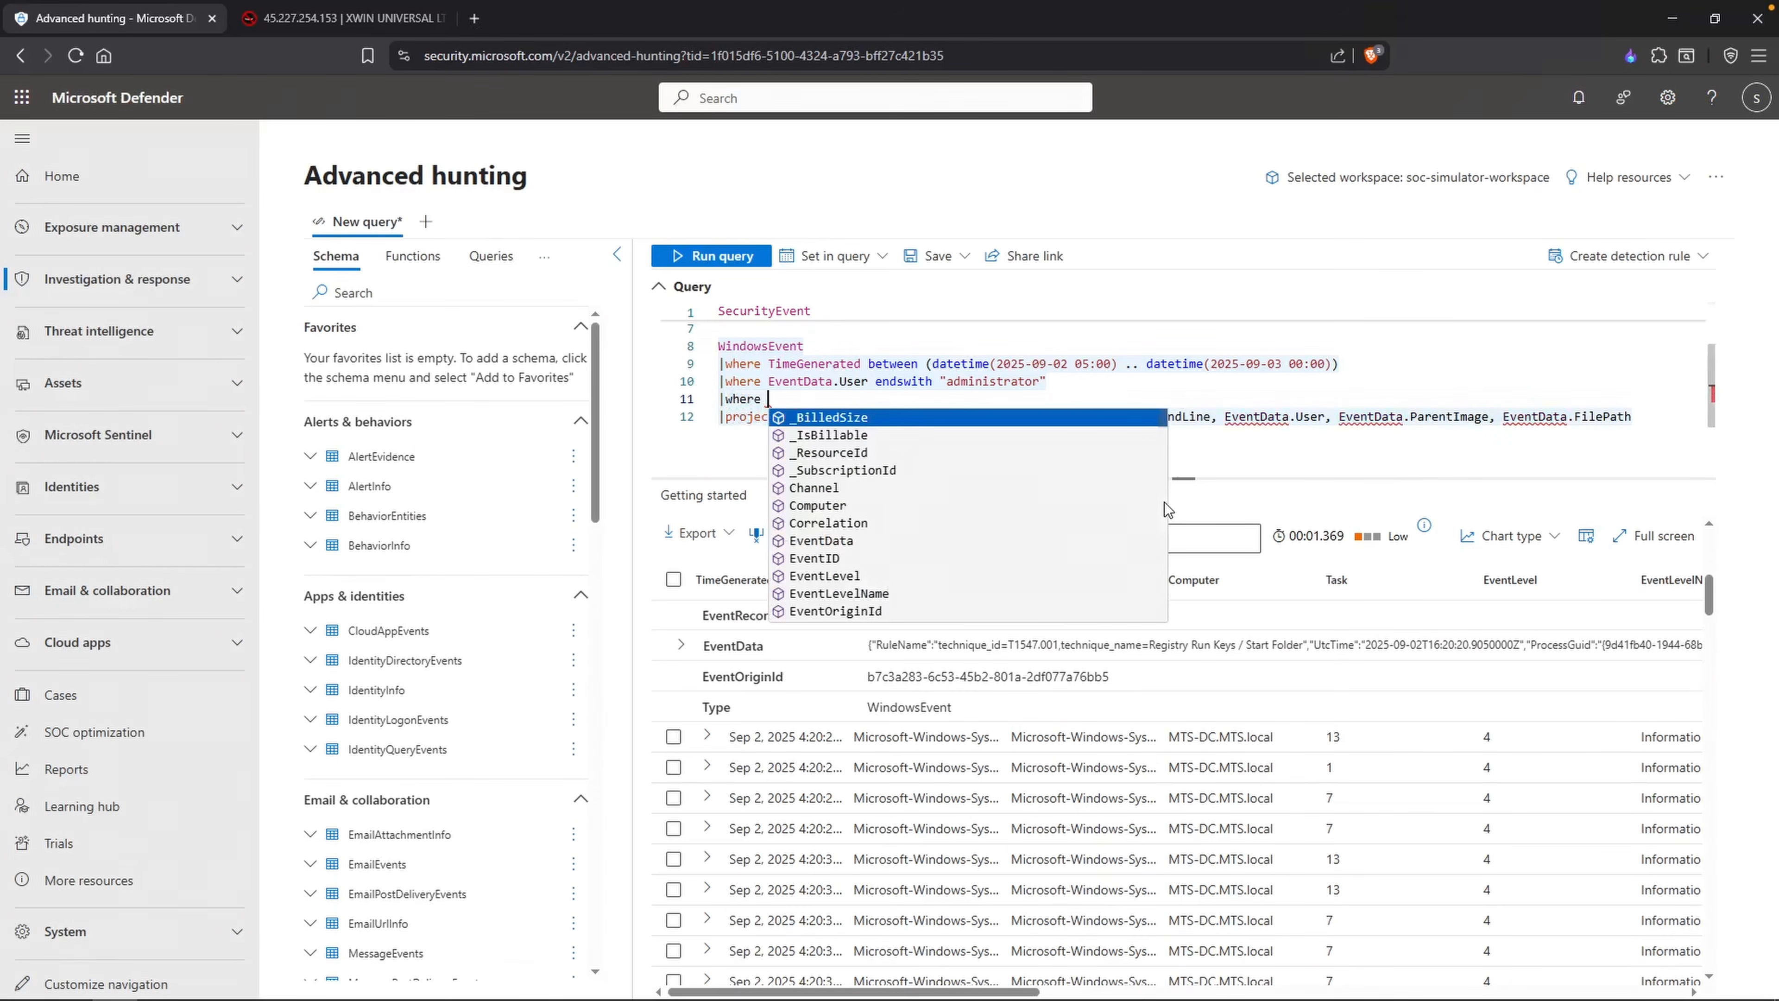
pyautogui.write('EventID')
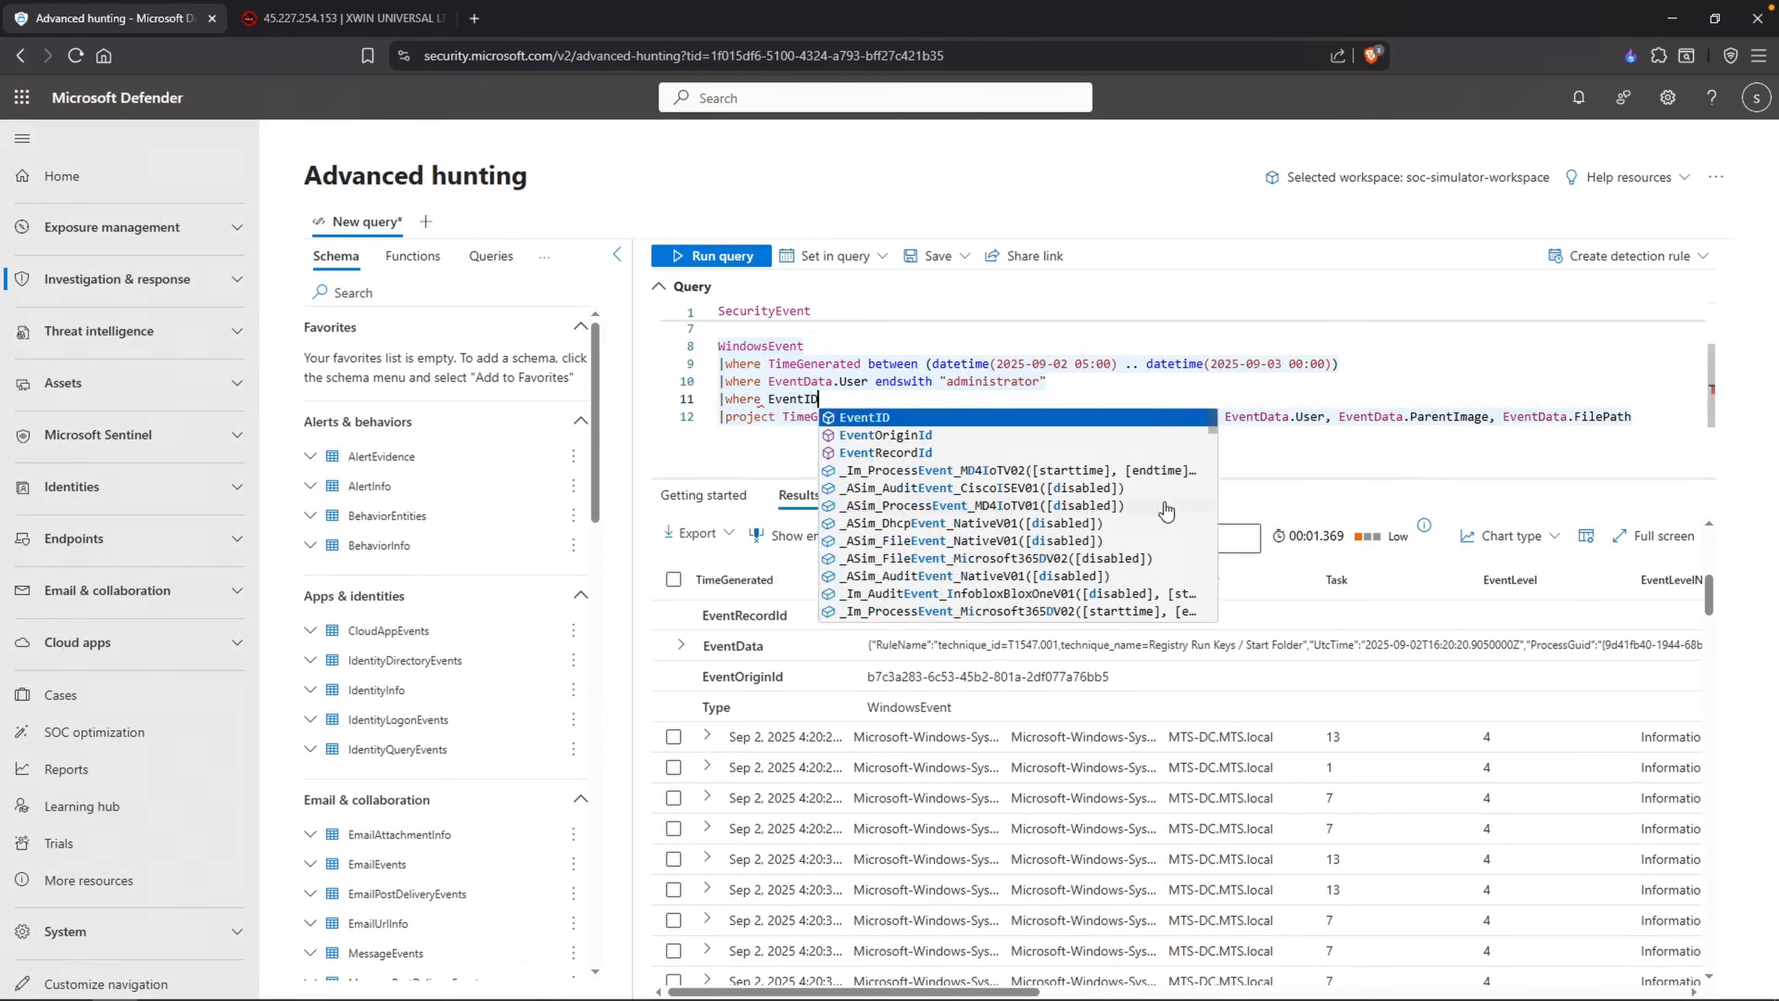
pyautogui.write(' == "1')
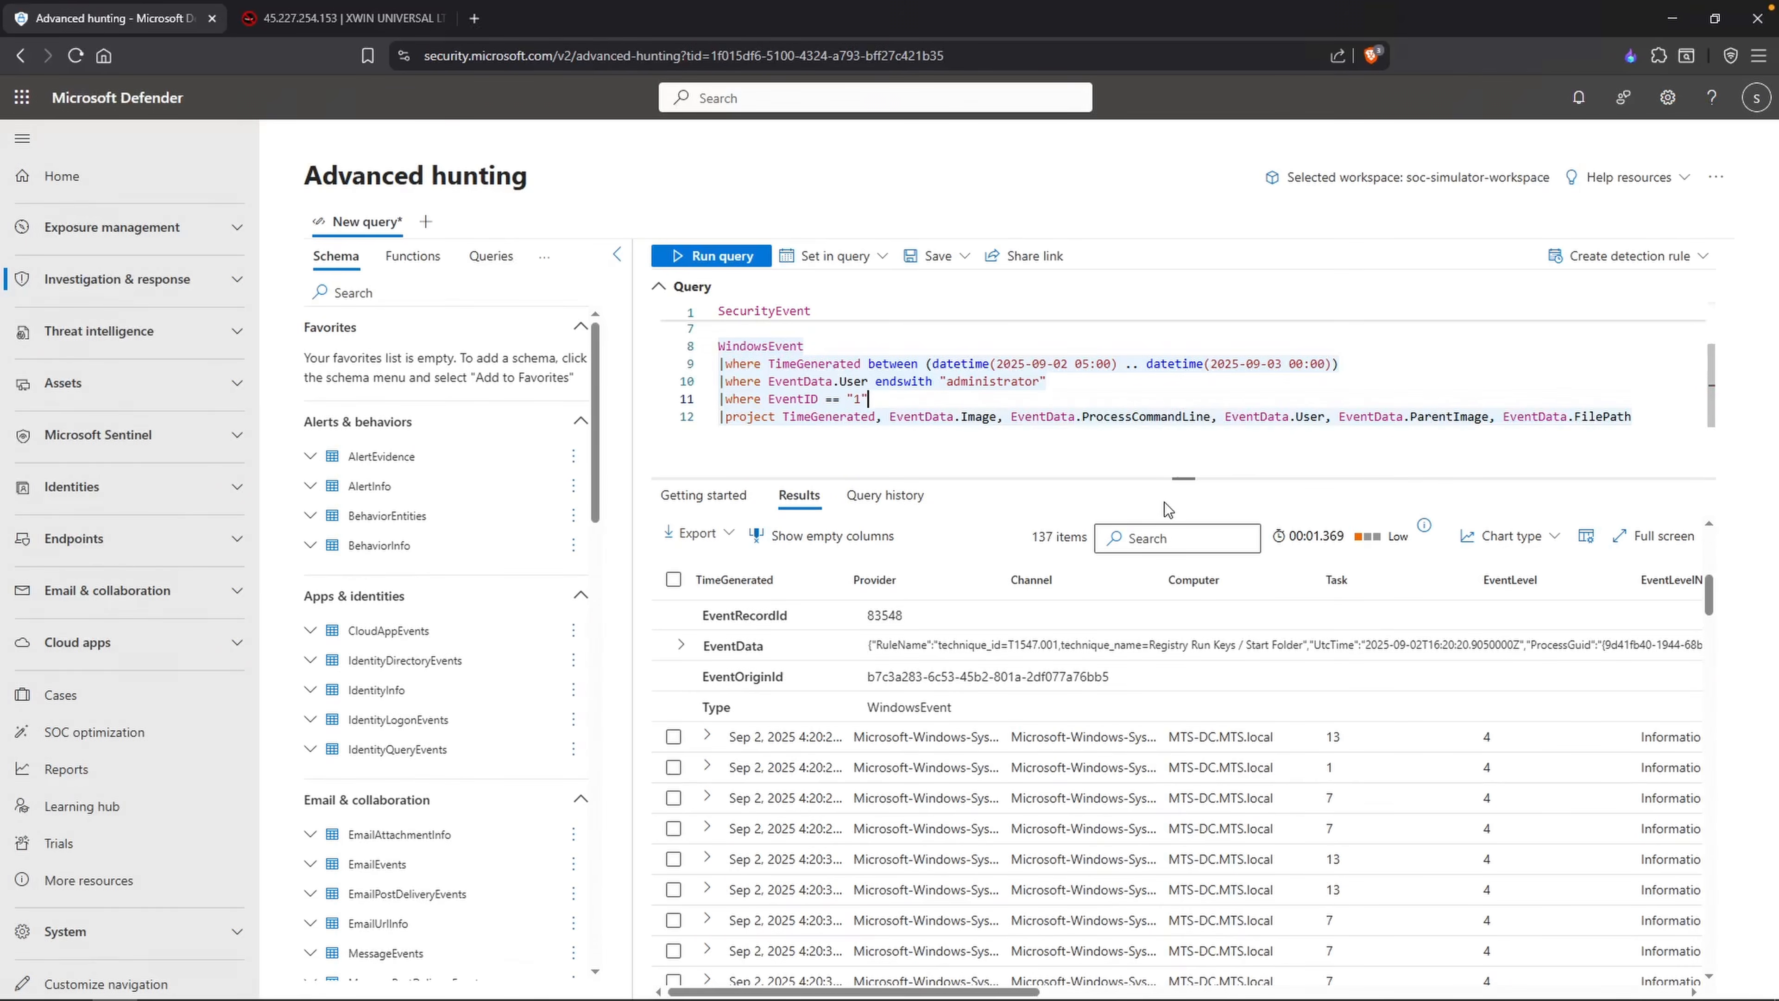
pyautogui.hotkey('shift', 'Return')
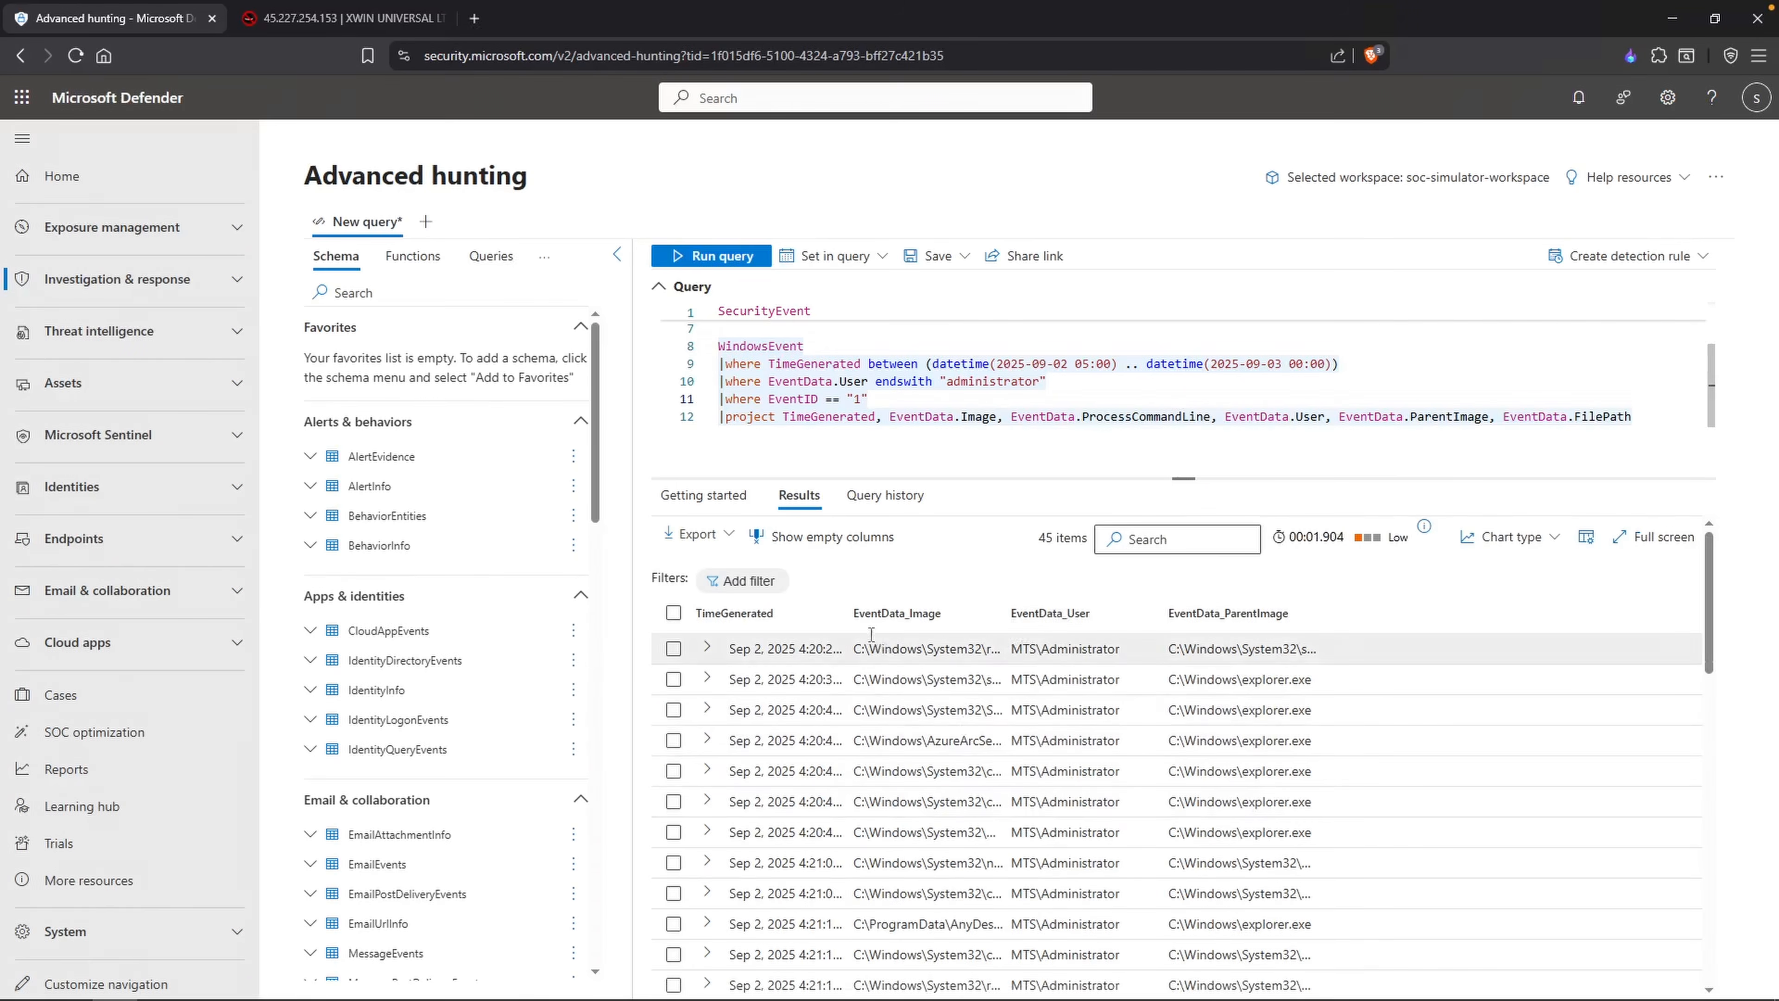
# Step: Append "|sort by TimeGenerated asc" after the project line and rerun the query
pyautogui.click(1647, 419)
pyautogui.press('Return')
pyautogui.write('|so')
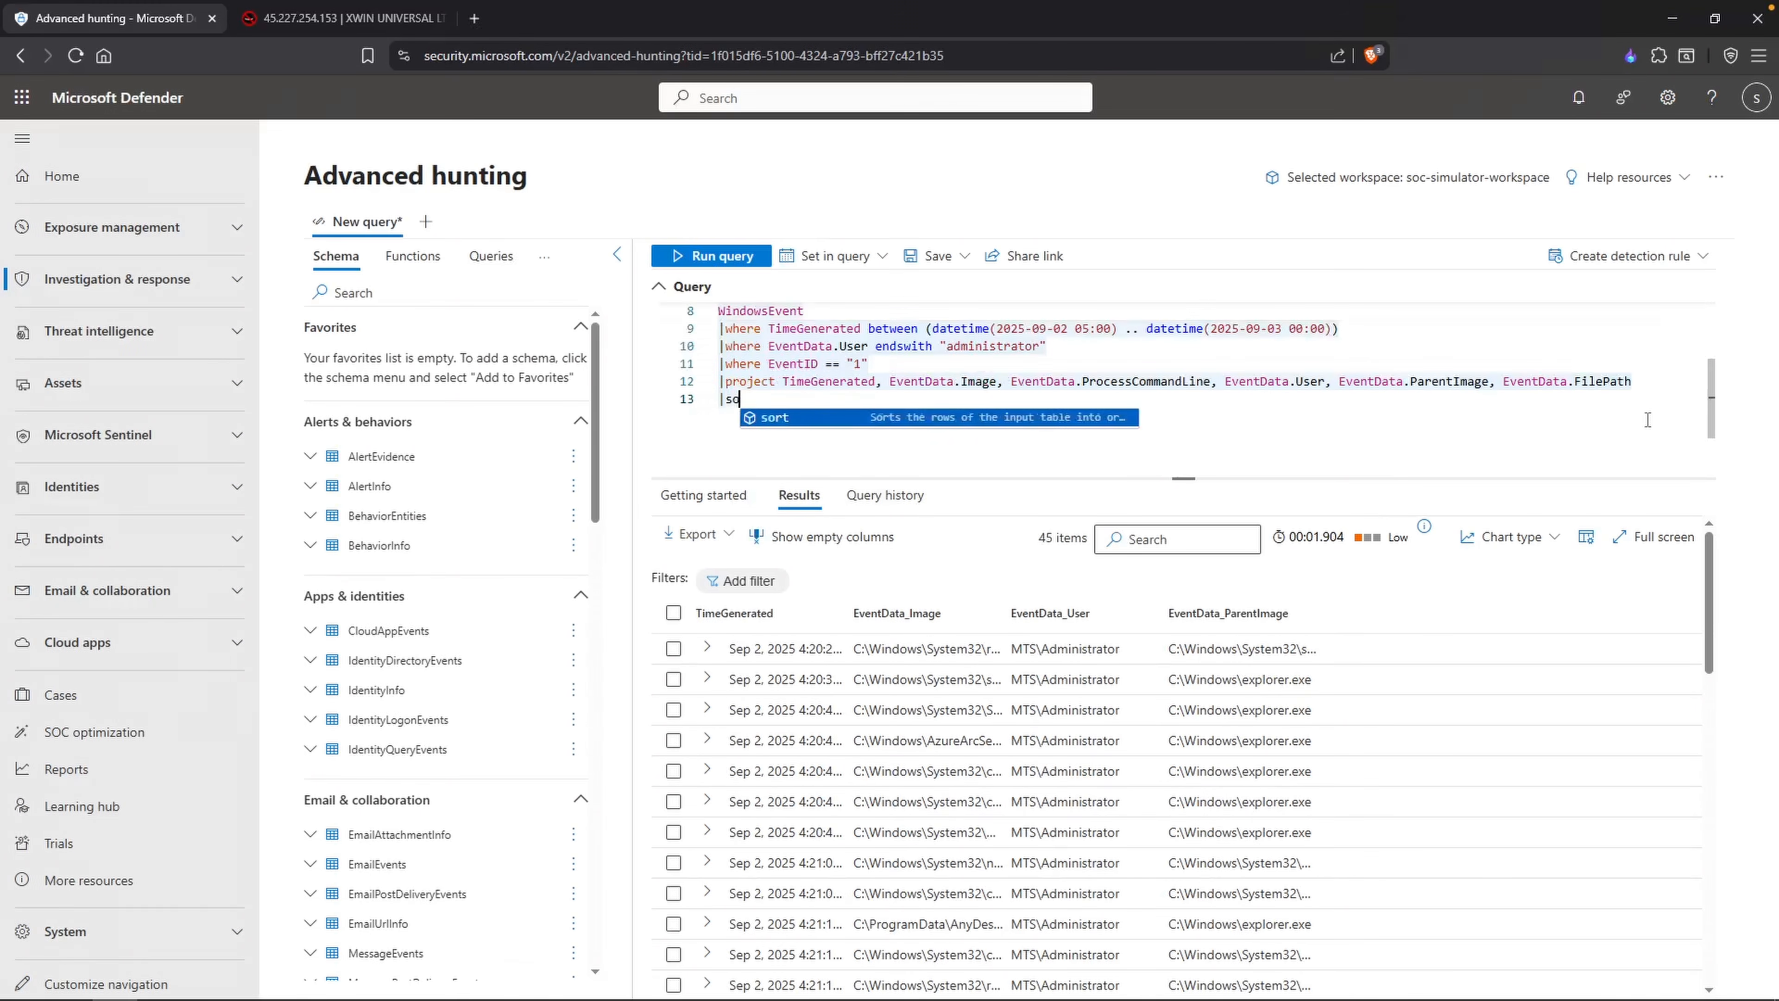
pyautogui.write('rt by TimeGenerated ')
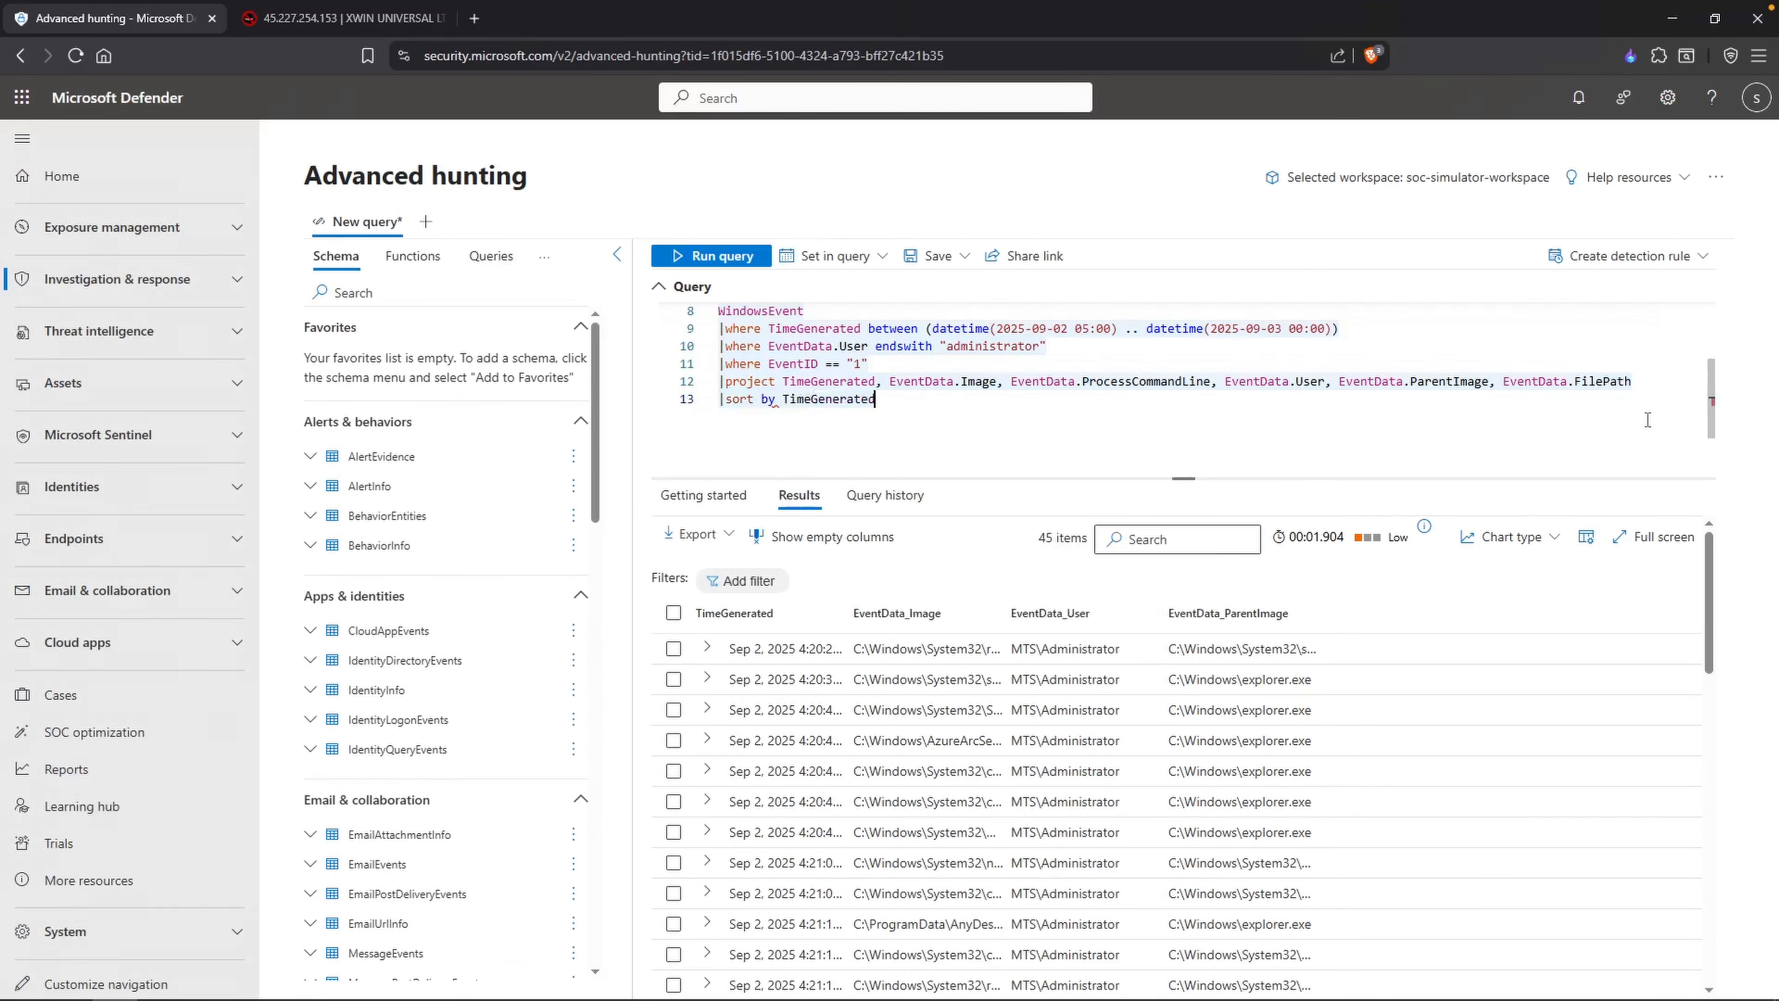
pyautogui.write('desc')
pyautogui.press('BackSpace')
pyautogui.press('BackSpace')
pyautogui.press('BackSpace')
pyautogui.press('BackSpace')
pyautogui.write('asc')
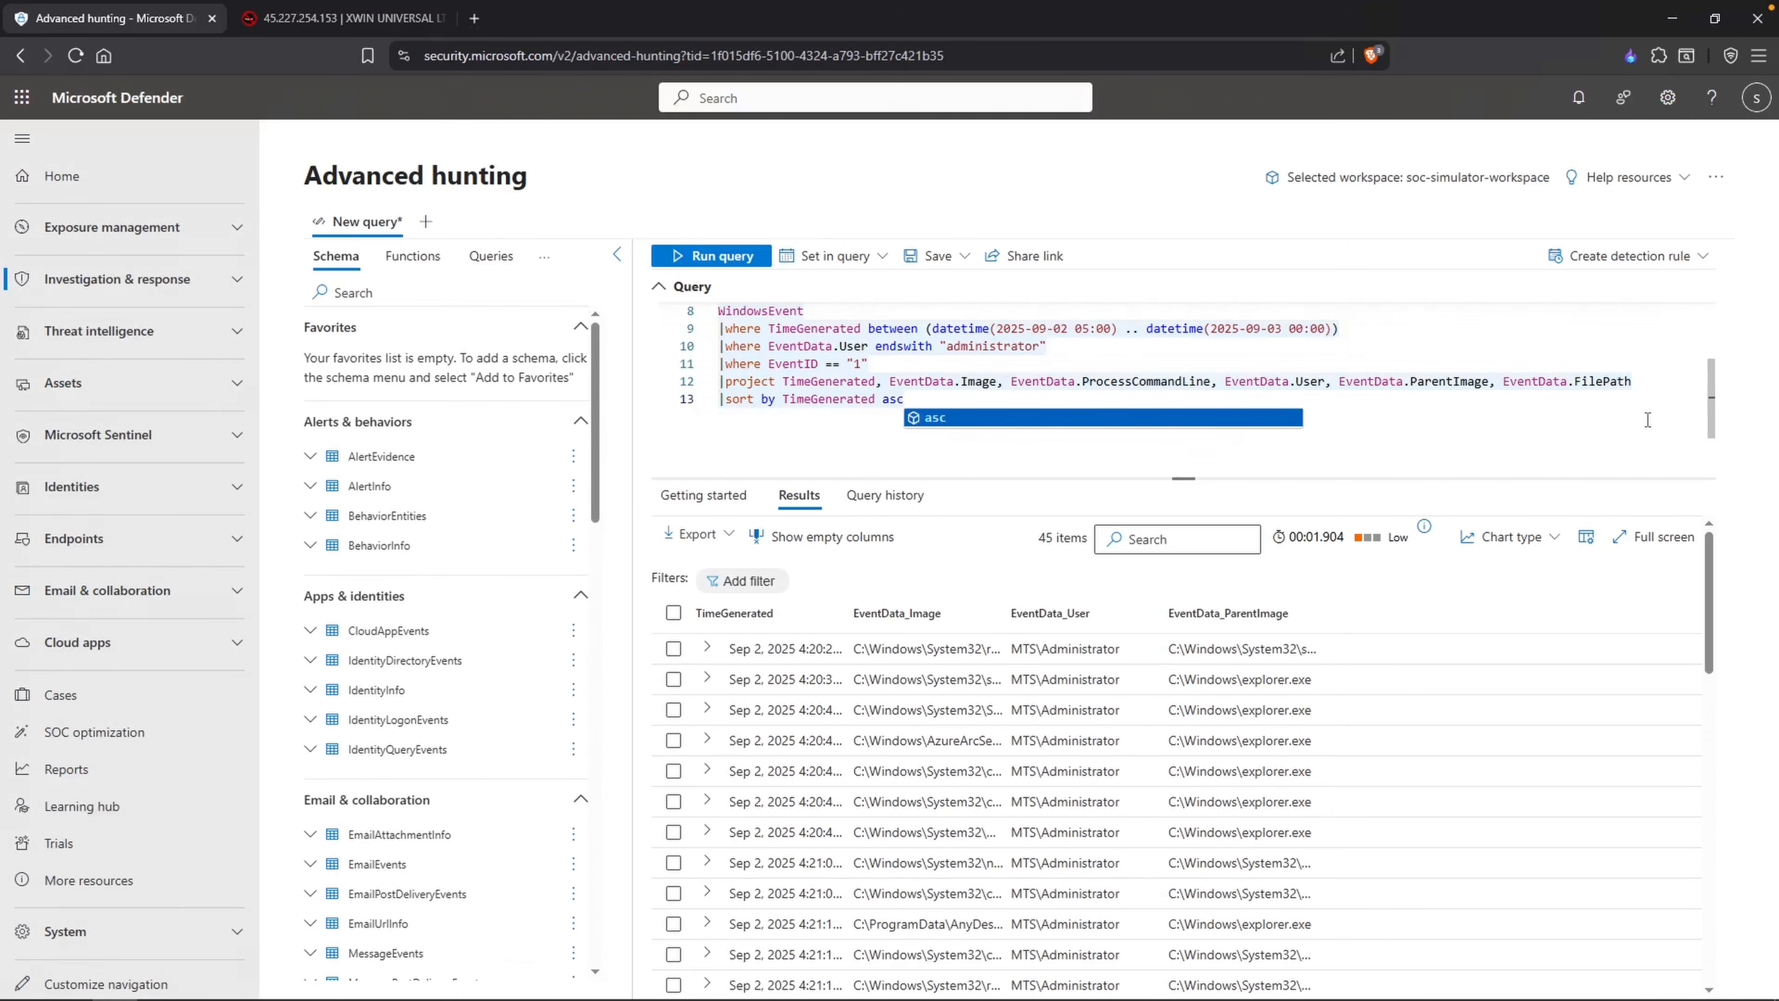
pyautogui.hotkey('shift', 'Return')
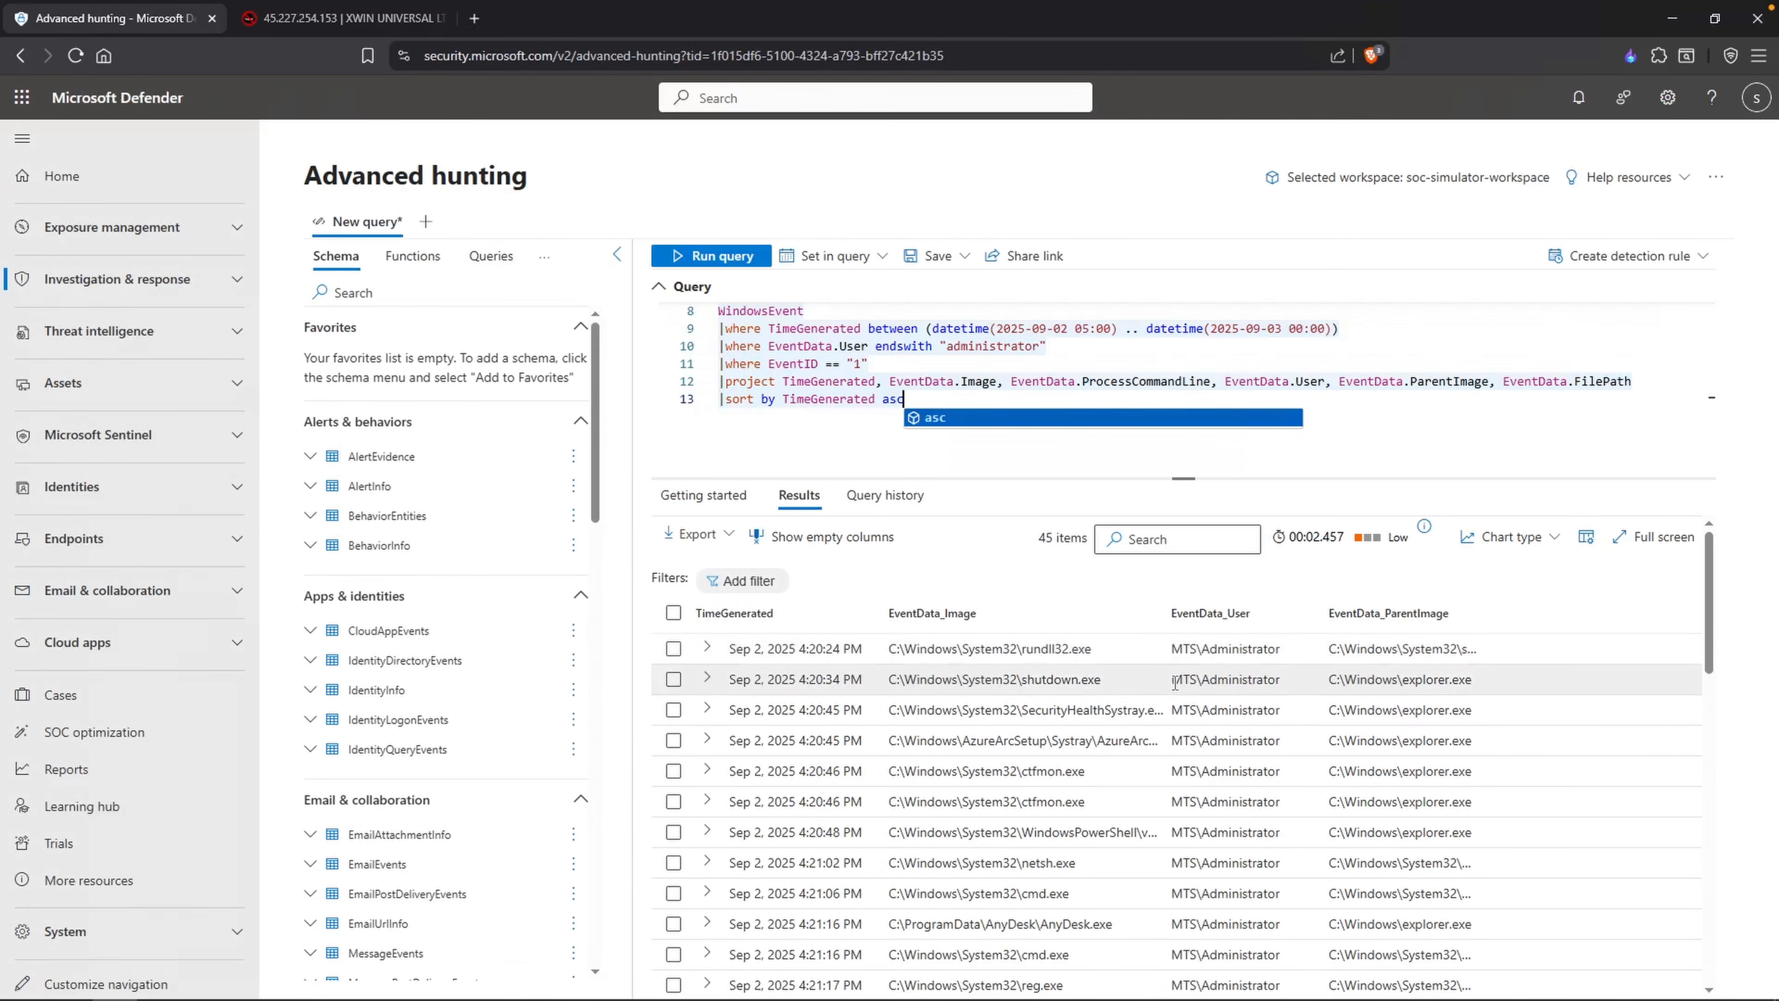
# Step: Check the ProcessCommandLine field in the project line and comment out that whole line
pyautogui.click(961, 381)
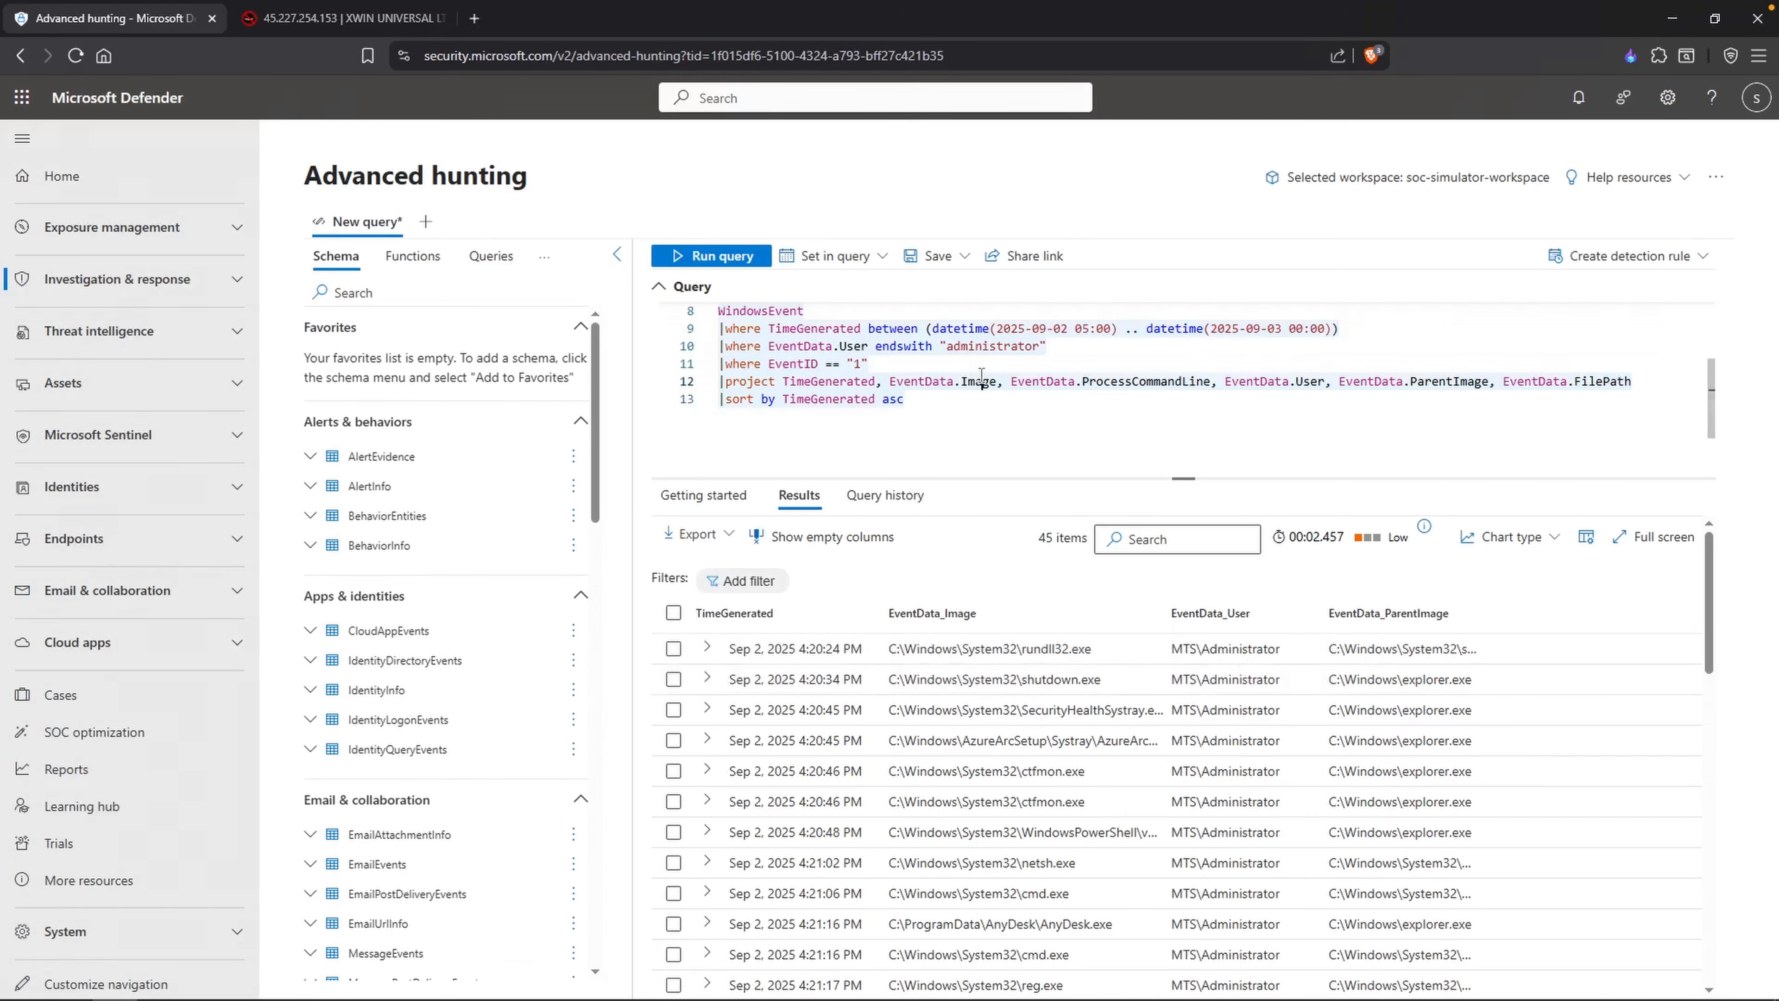
pyautogui.moveTo(1211, 380); pyautogui.dragTo(1081, 380)
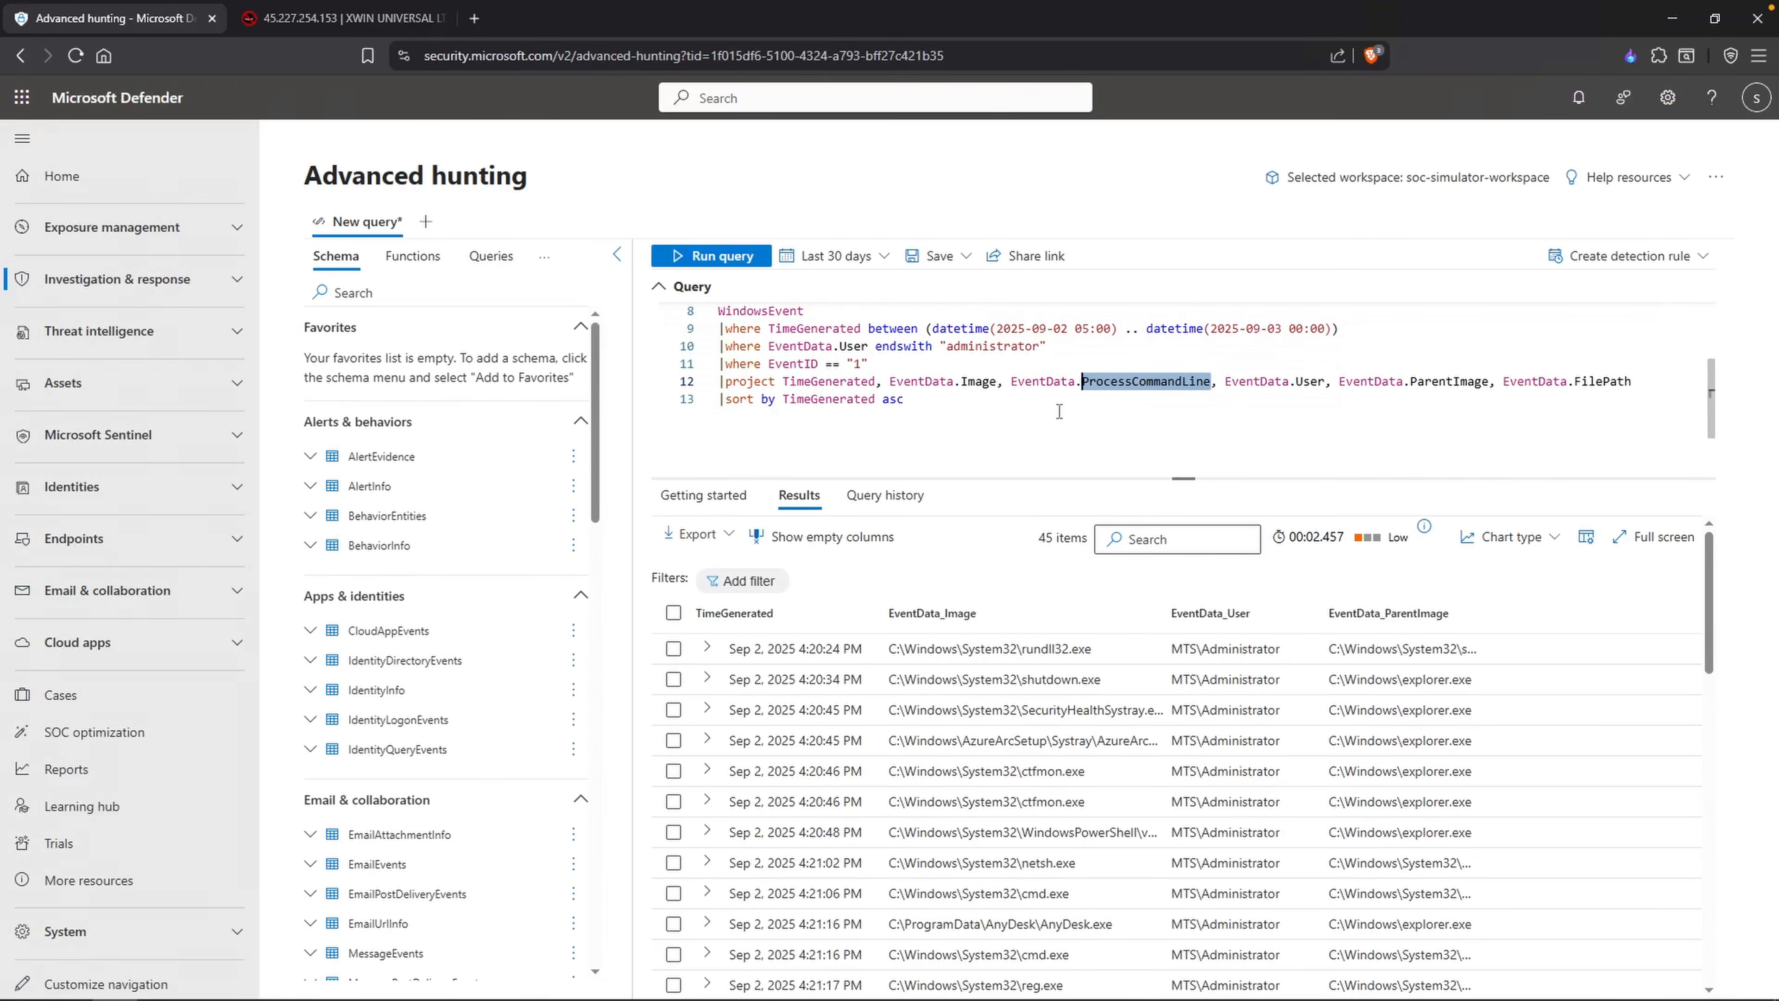
pyautogui.hotkey('ctrl', 'a')
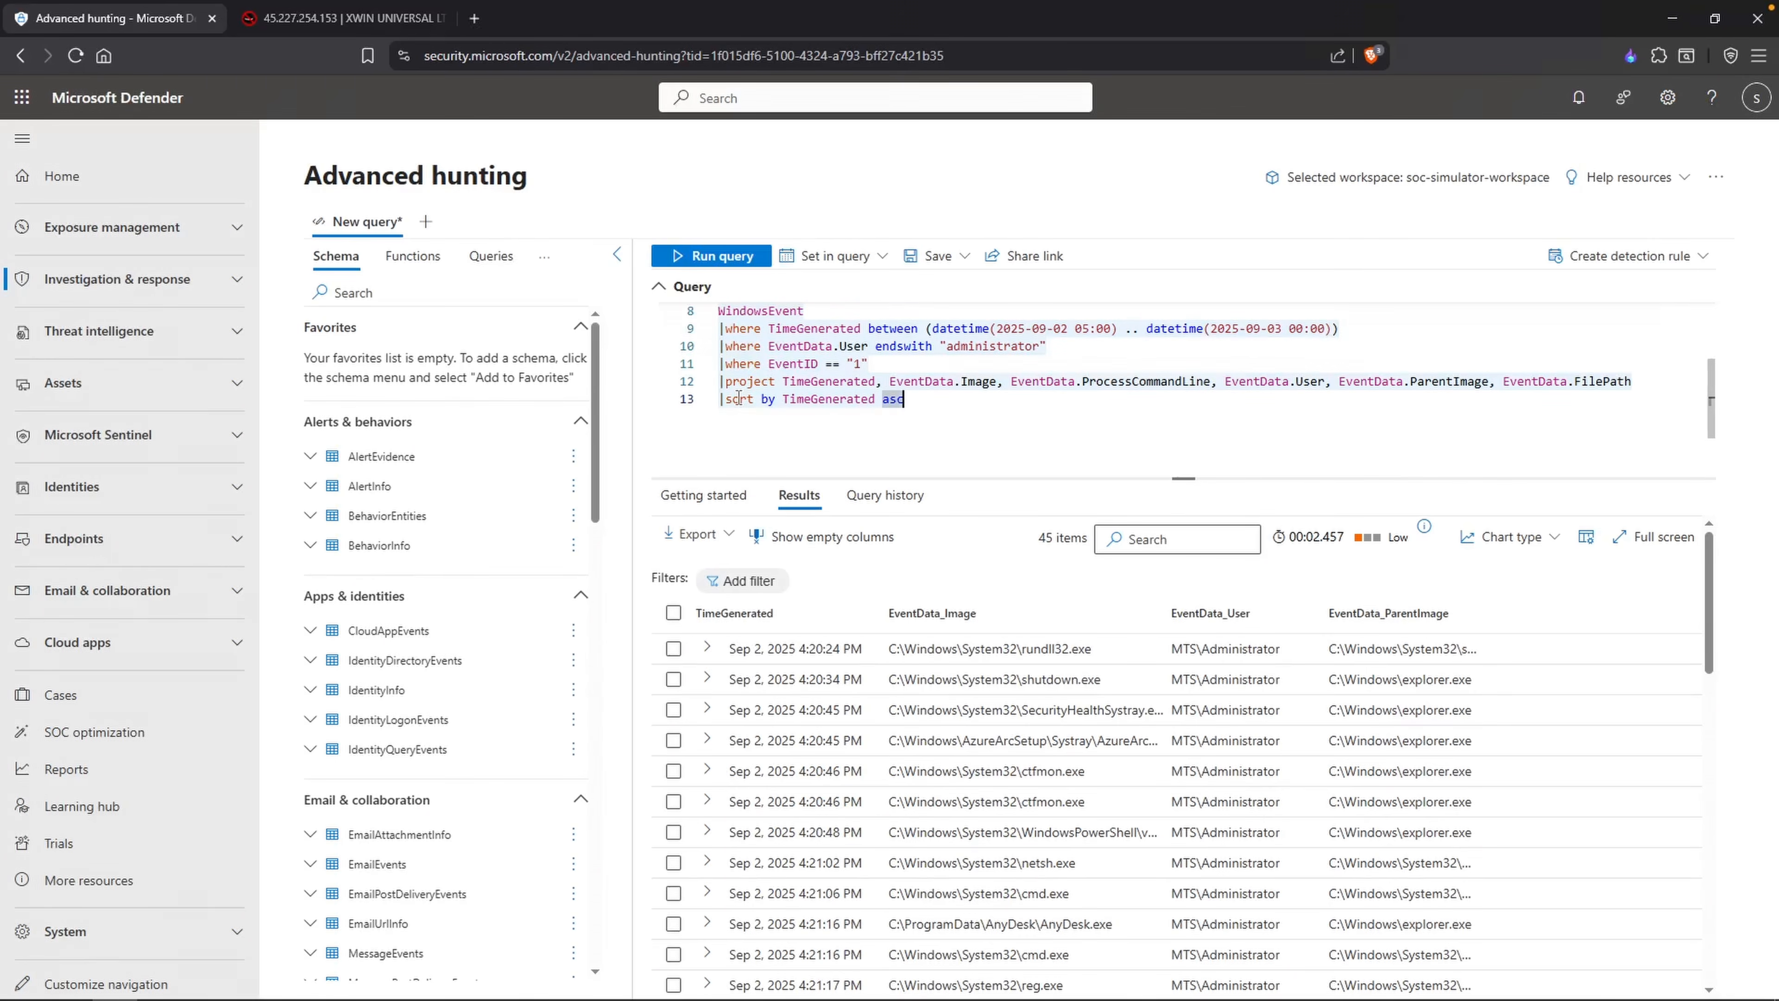
pyautogui.click(721, 379)
pyautogui.write('//')
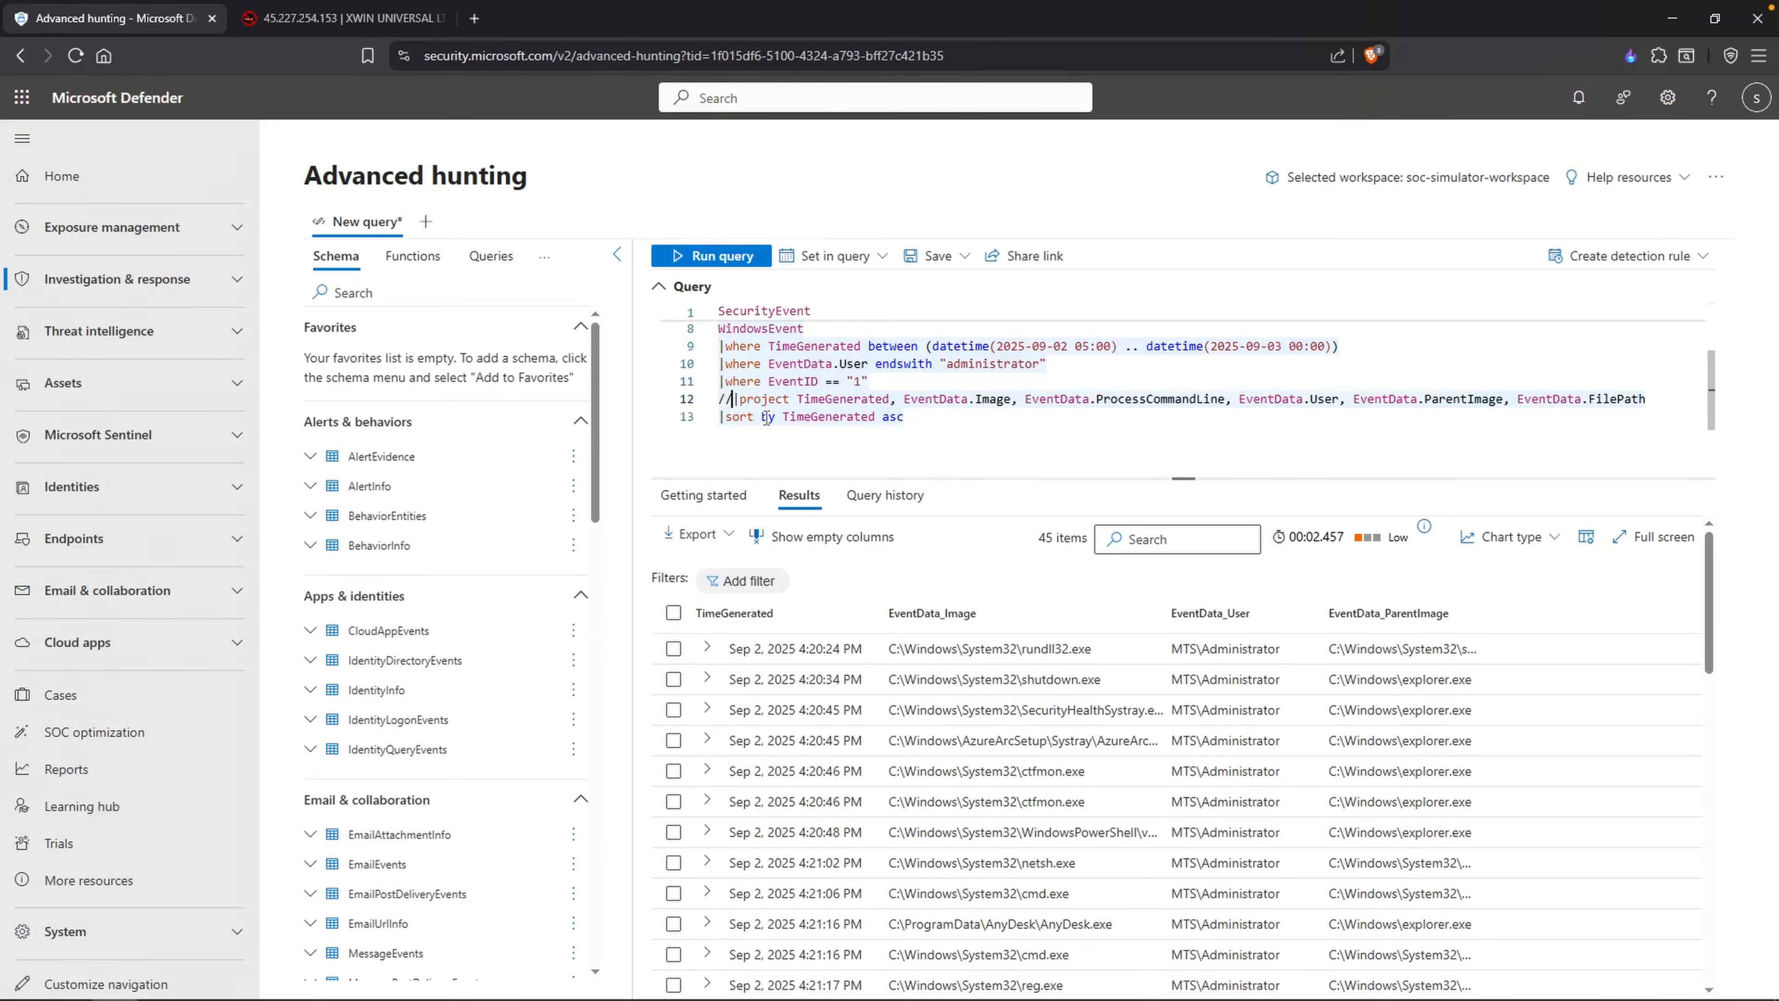
# Step: Run the query without the project line and expand the earliest result to look up its command-line field name
pyautogui.hotkey('shift', 'Return')
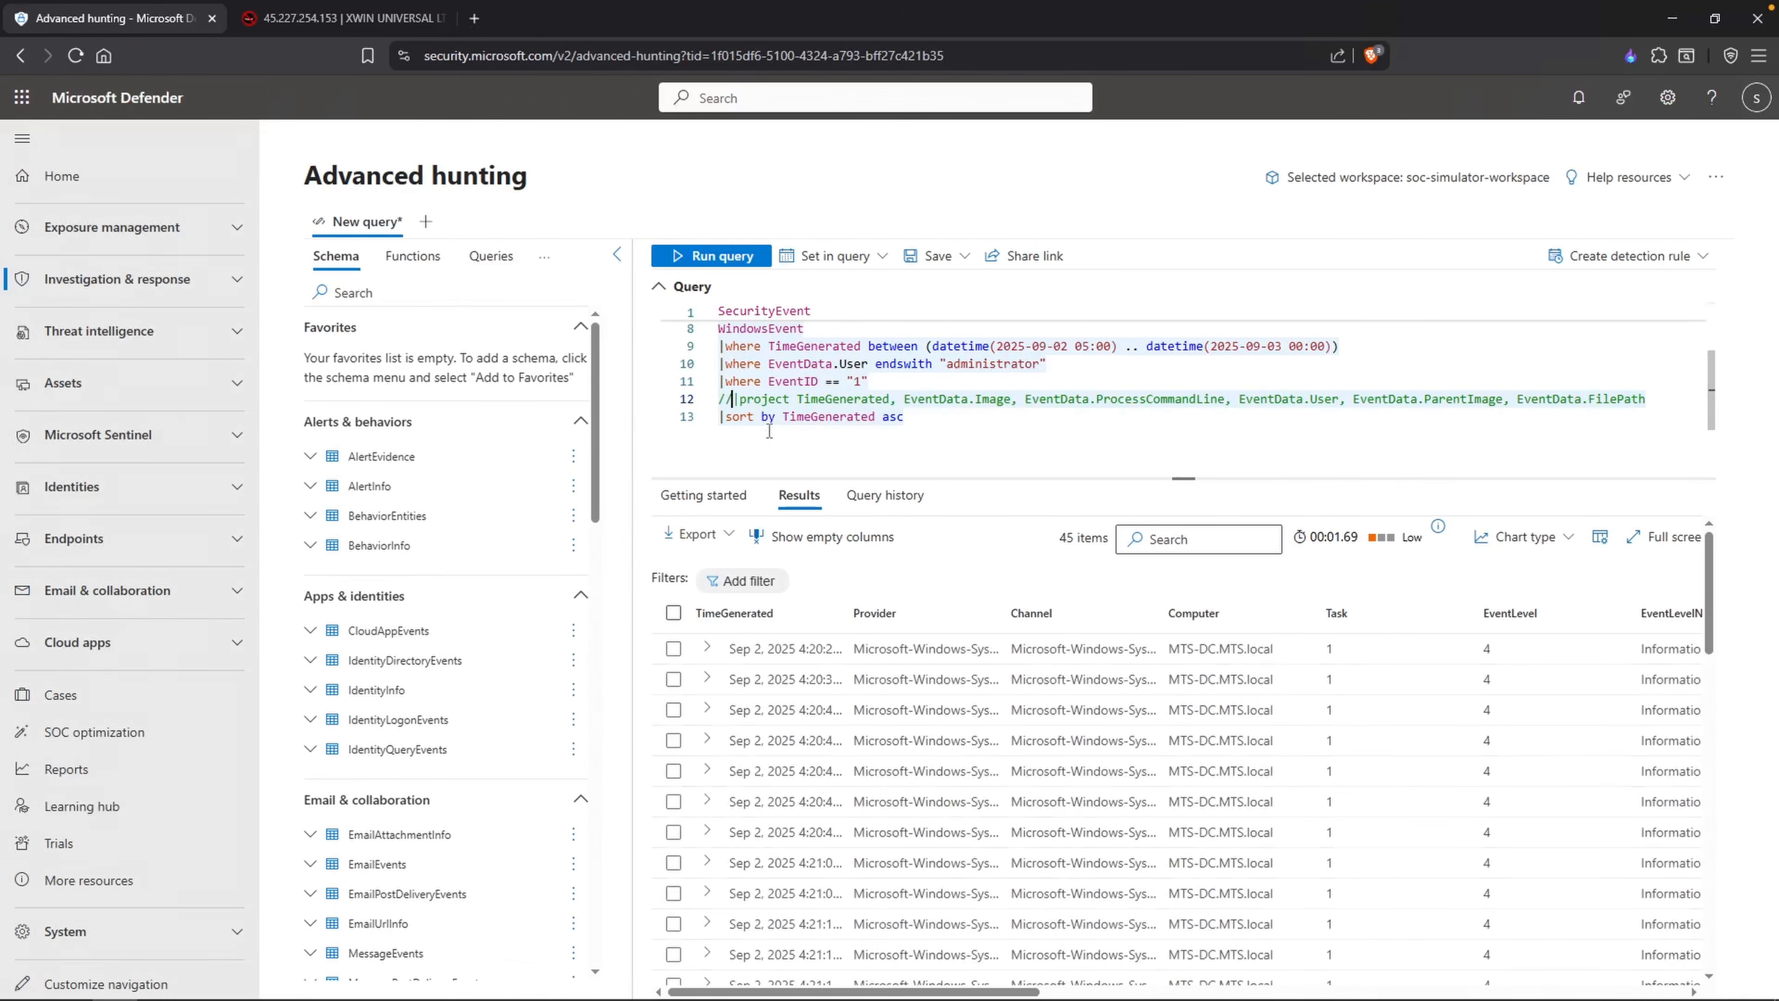
pyautogui.click(707, 647)
pyautogui.scroll(-1, 826, 801)
pyautogui.scroll(-9, 826, 801)
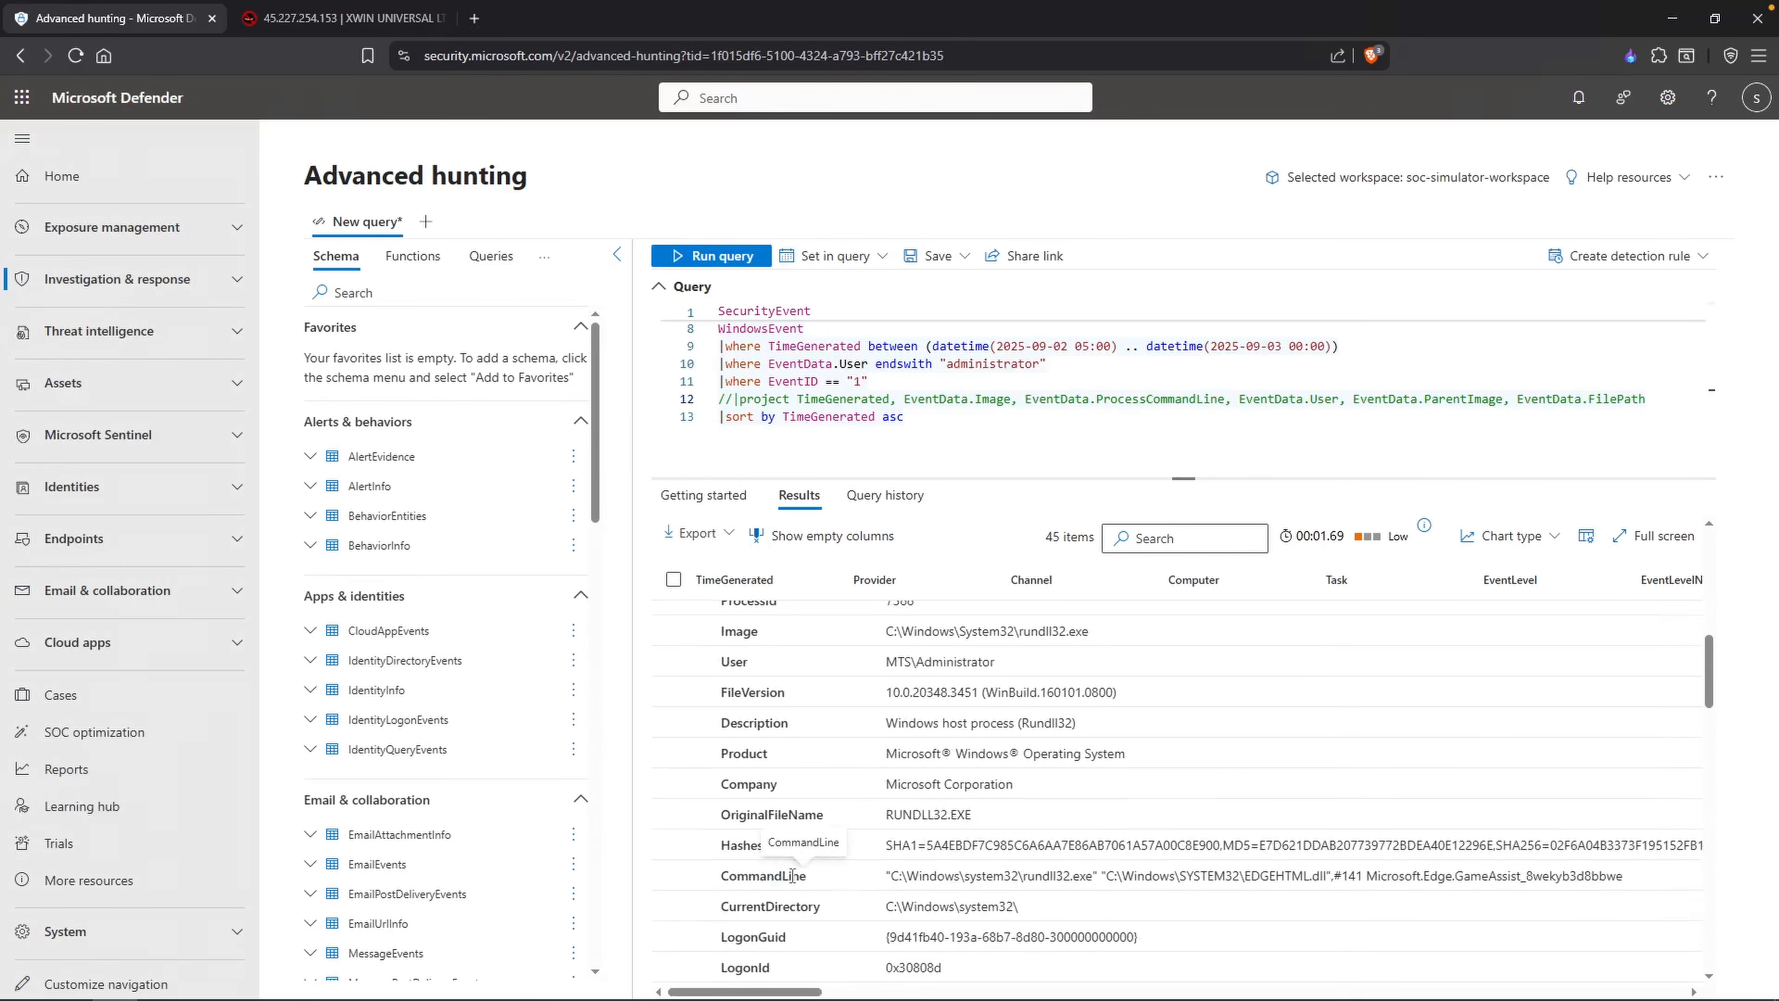
# Step: Change EventData.ProcessCommandLine to EventData.CommandLine, uncomment the project line, rerun the query and widen the result columns
pyautogui.moveTo(1144, 399); pyautogui.dragTo(1096, 400)
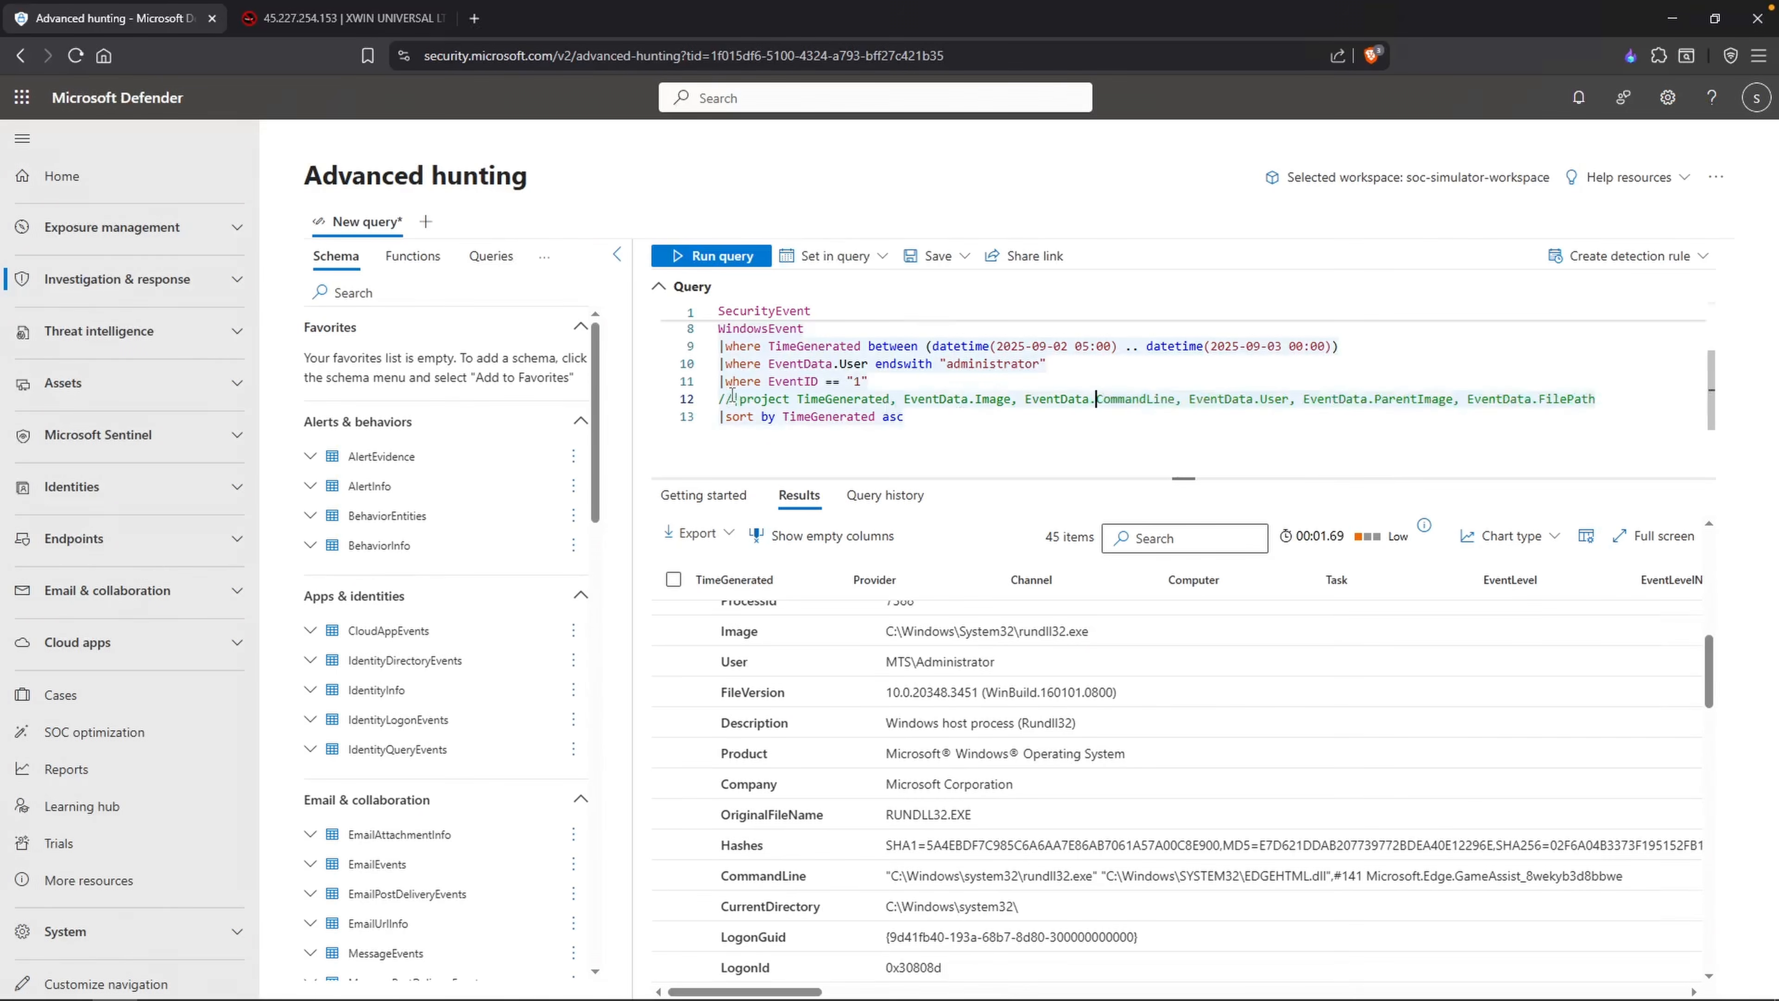
pyautogui.hotkey('ctrl', '/')
pyautogui.hotkey('shift', 'Return')
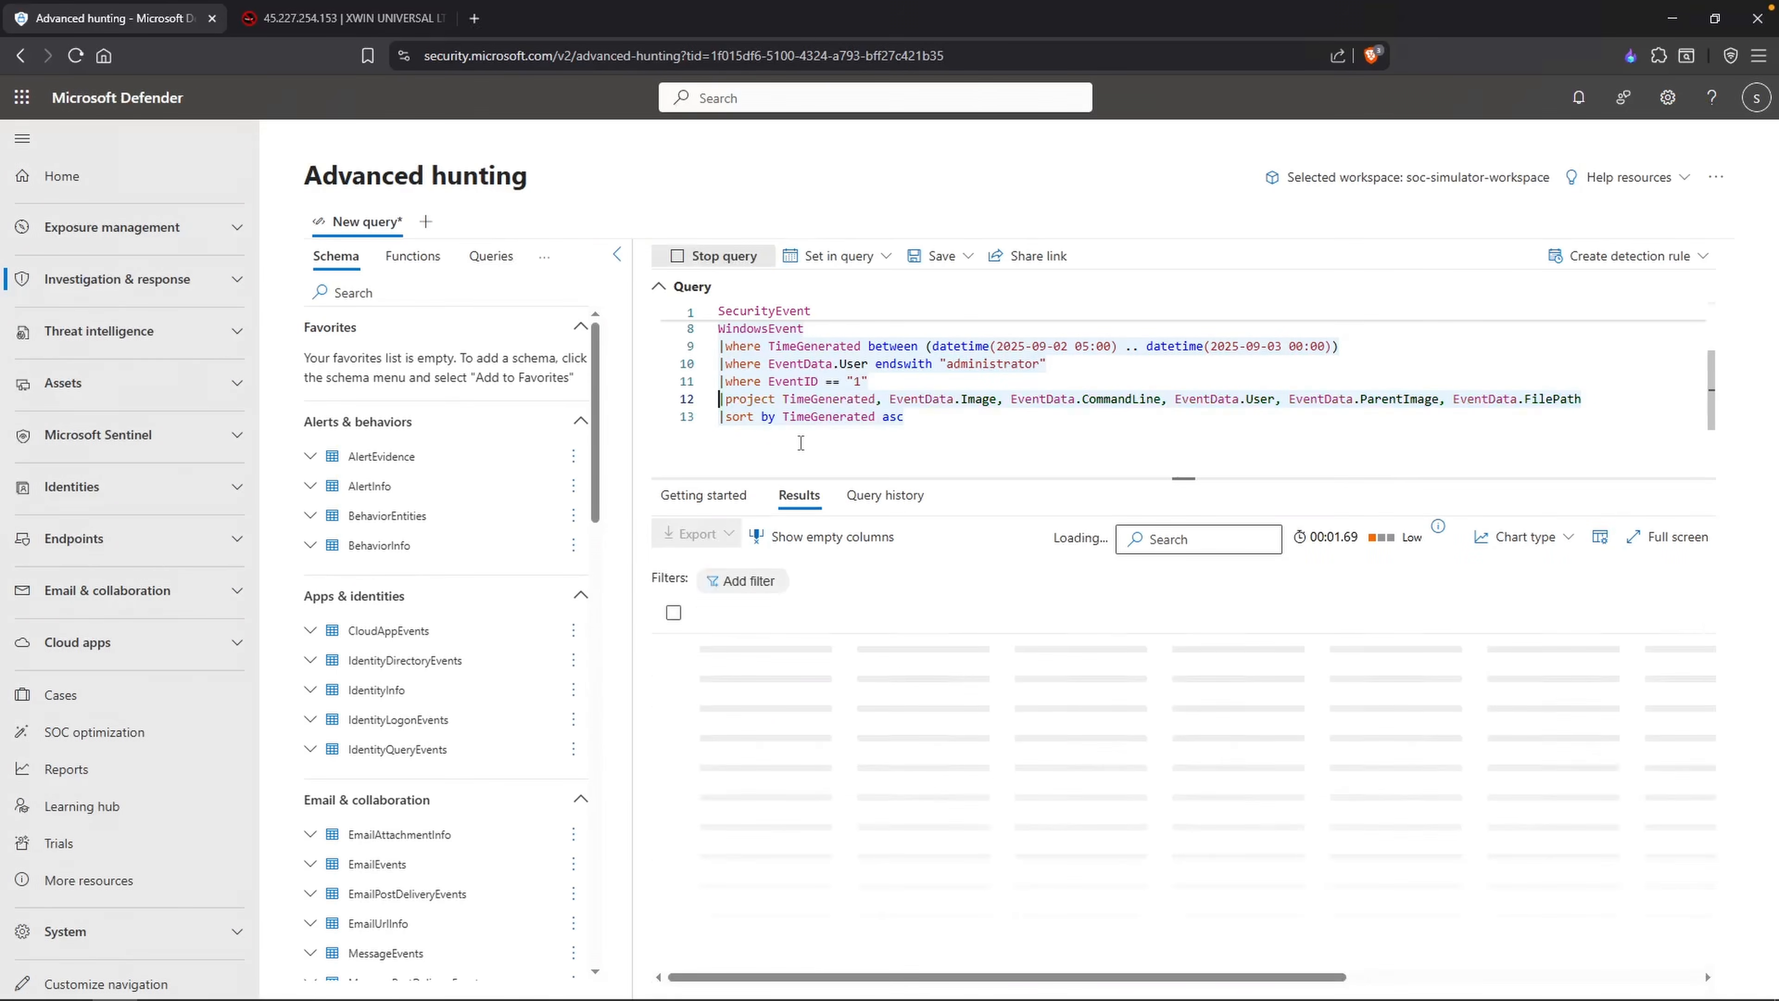
pyautogui.moveTo(1011, 614); pyautogui.dragTo(1099, 614)
pyautogui.moveTo(851, 615); pyautogui.dragTo(909, 624)
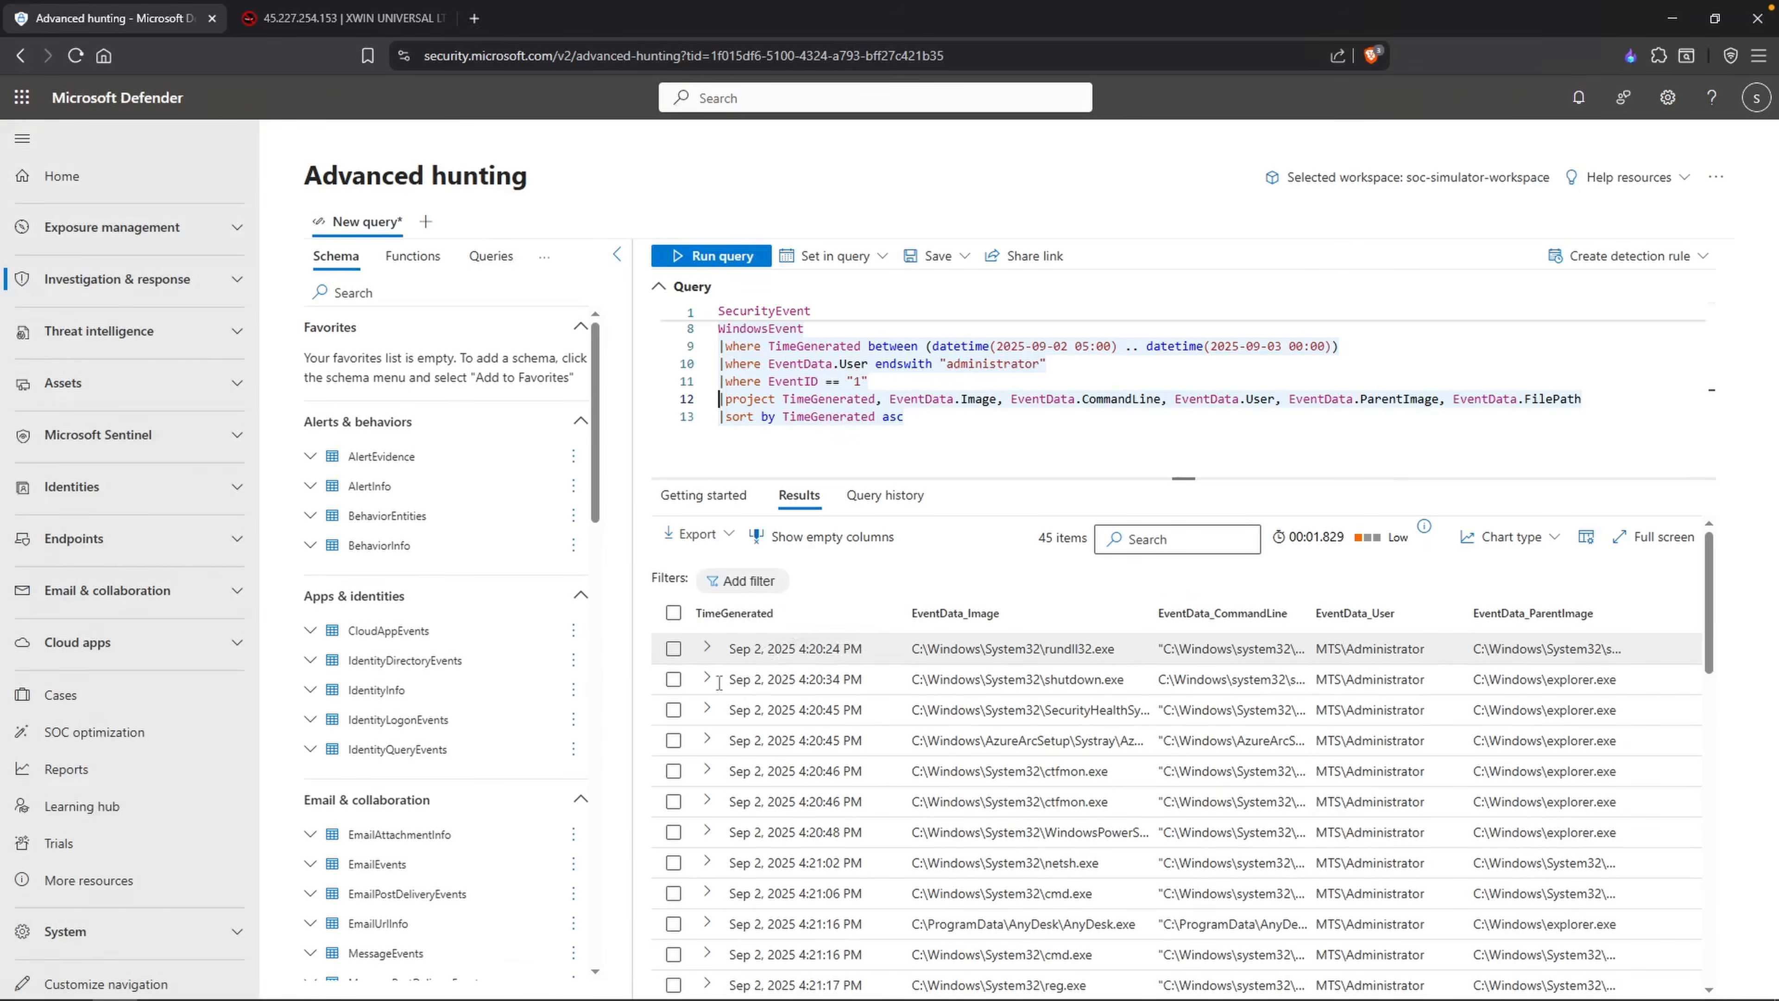
# Step: Switch to the Notepad timeline and compare its Administrator logon times with the process timestamps in the query results
pyautogui.hotkey('alt', 'Tab')
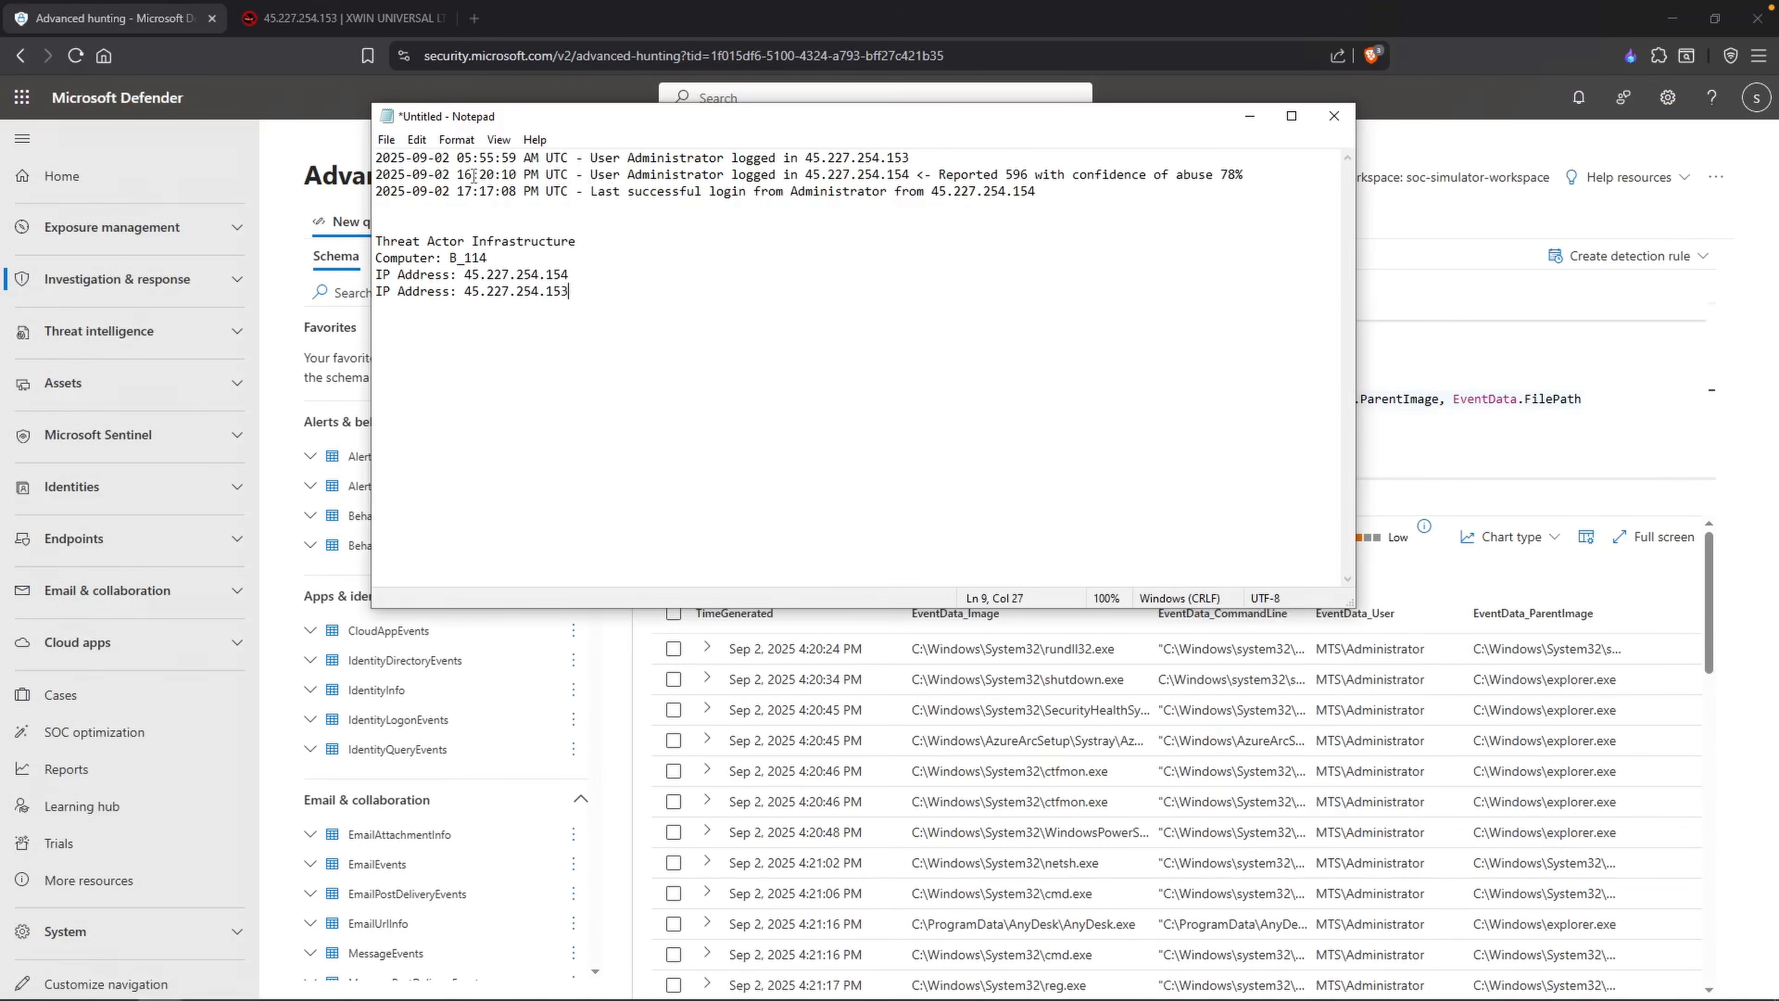
pyautogui.moveTo(456, 157); pyautogui.dragTo(527, 155)
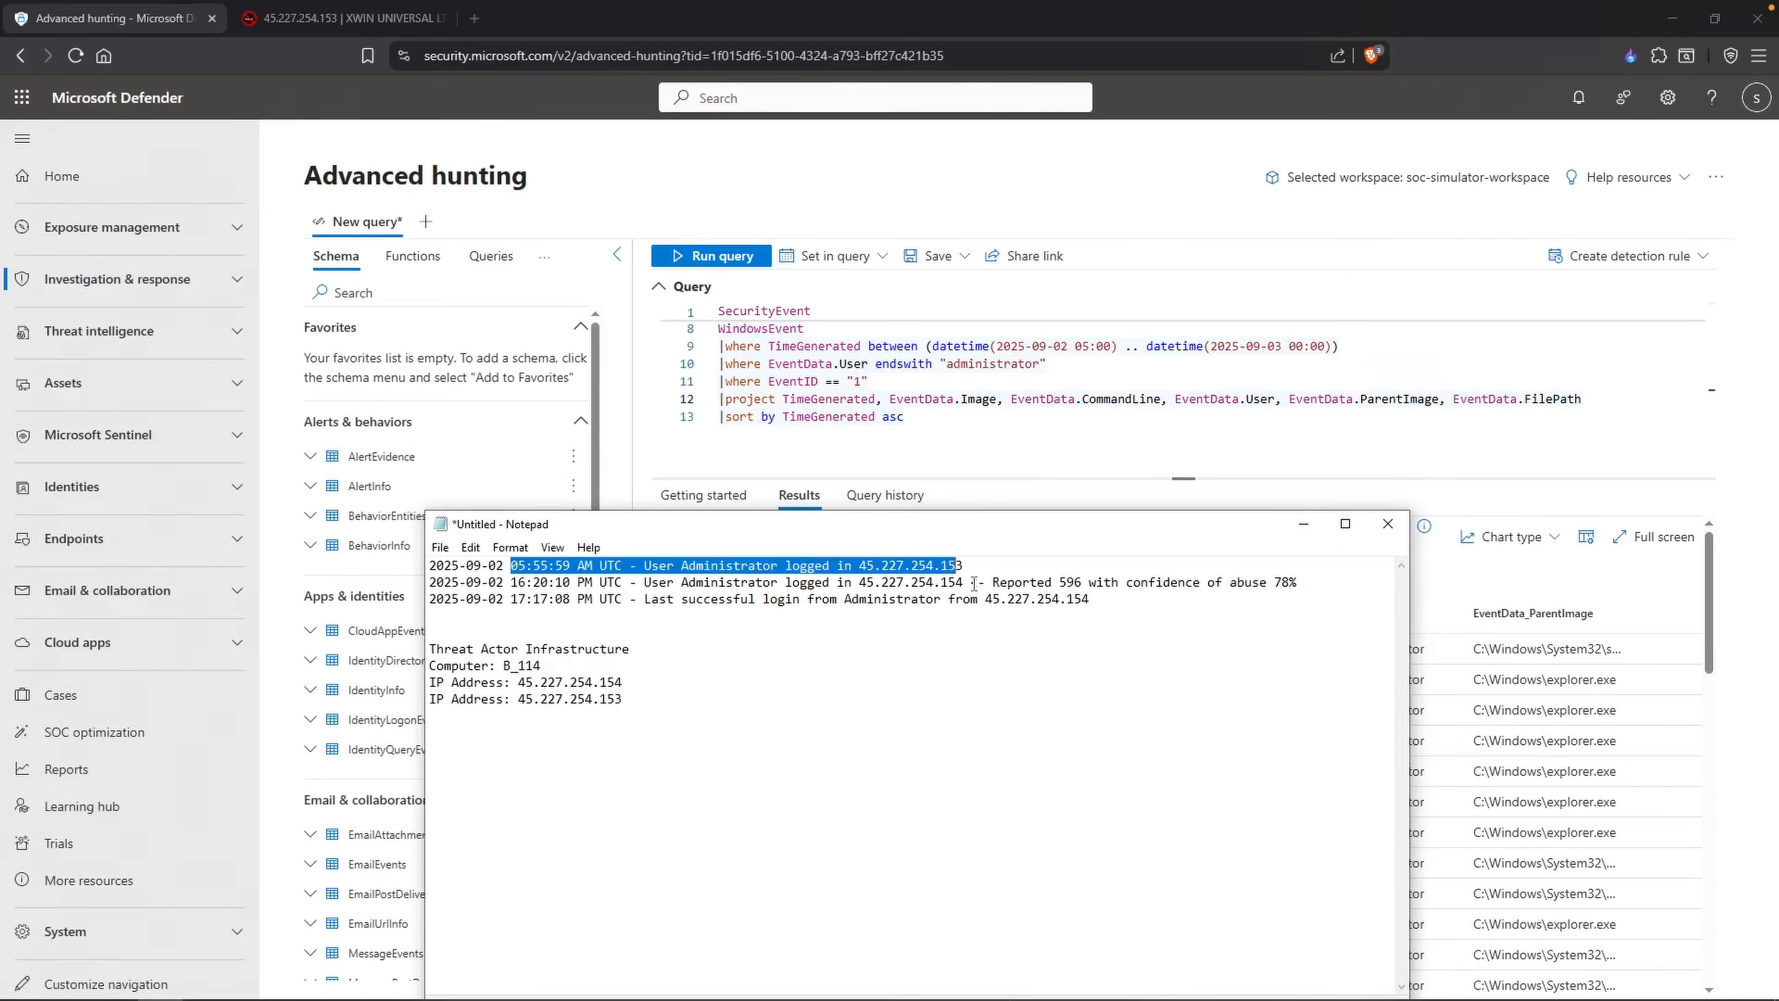
pyautogui.moveTo(935, 532); pyautogui.dragTo(1233, 244)
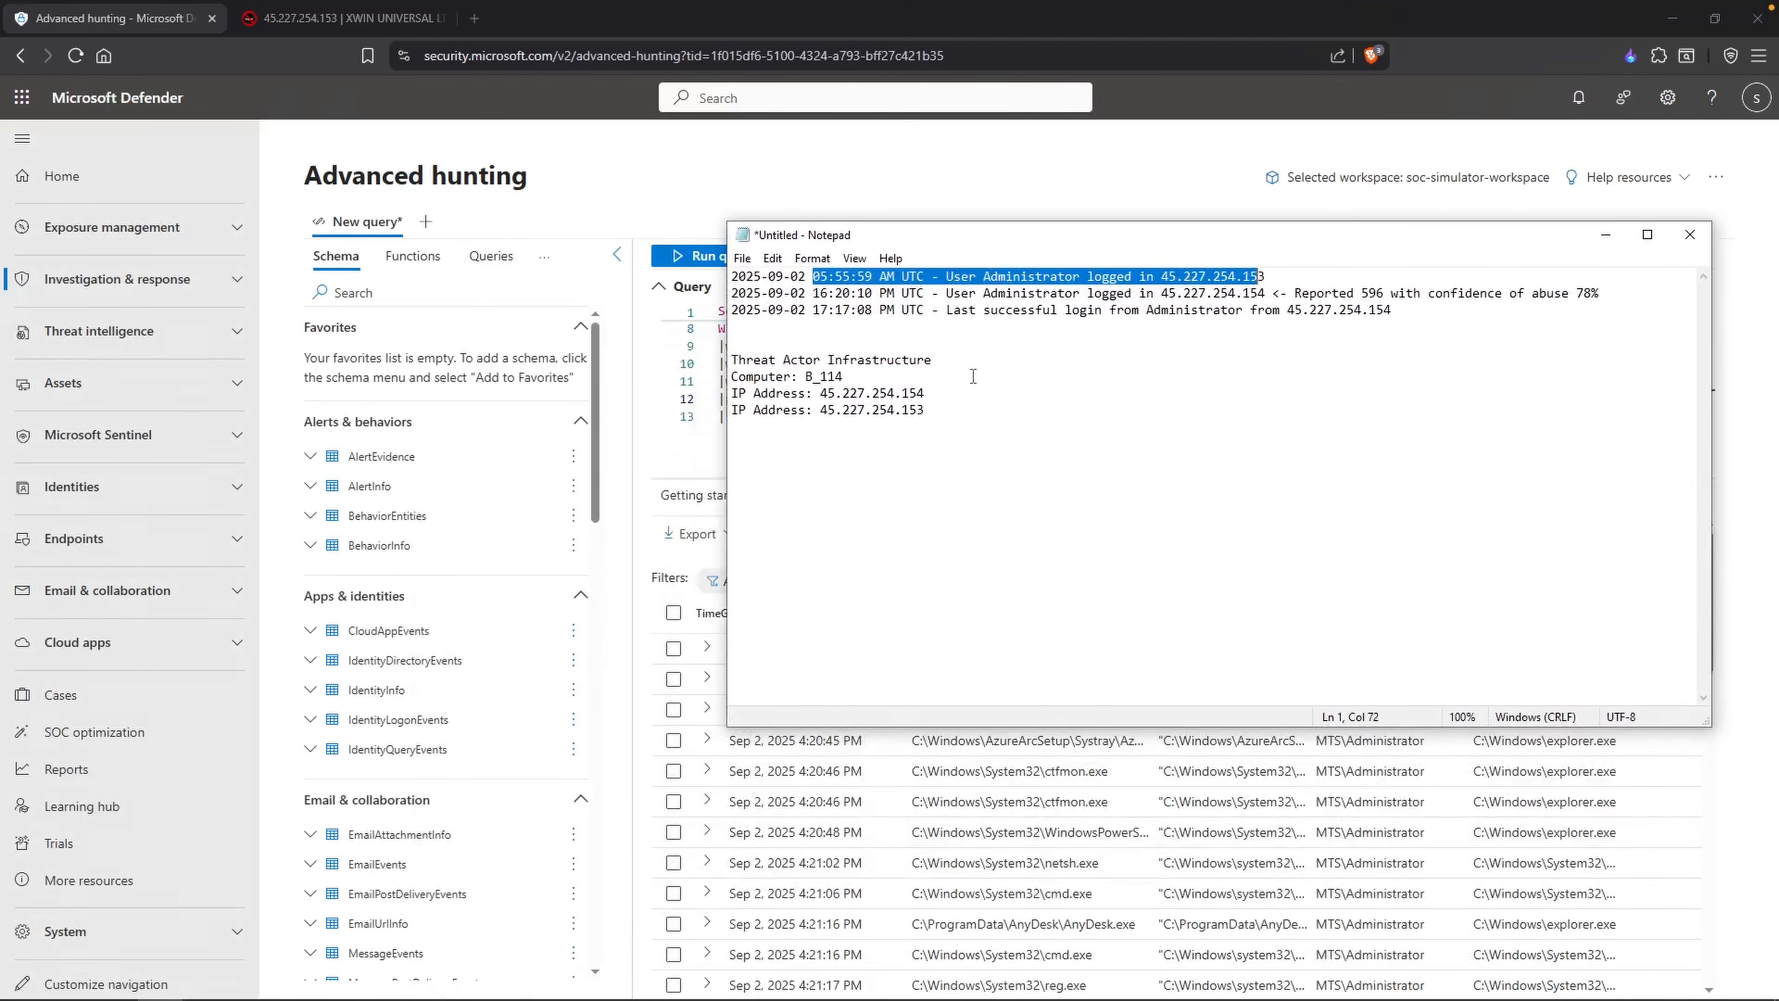
pyautogui.click(834, 293)
pyautogui.moveTo(878, 293); pyautogui.dragTo(1252, 309)
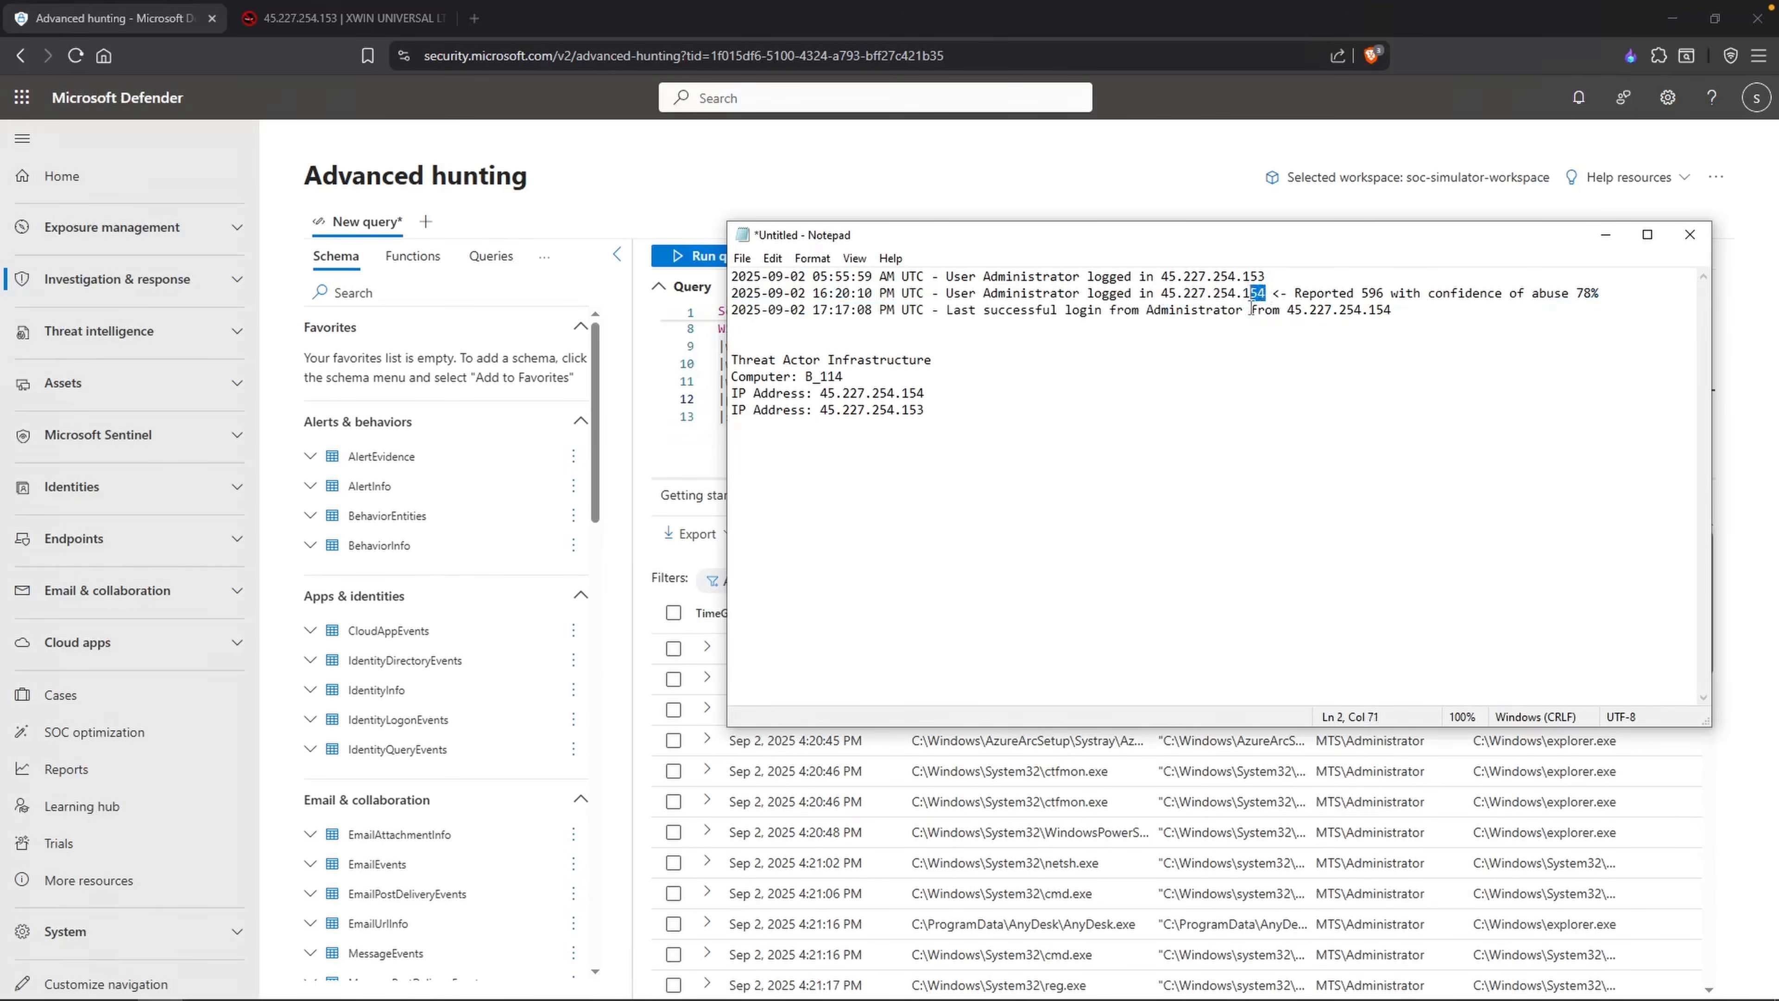
pyautogui.moveTo(813, 293); pyautogui.dragTo(871, 293)
pyautogui.click(688, 409)
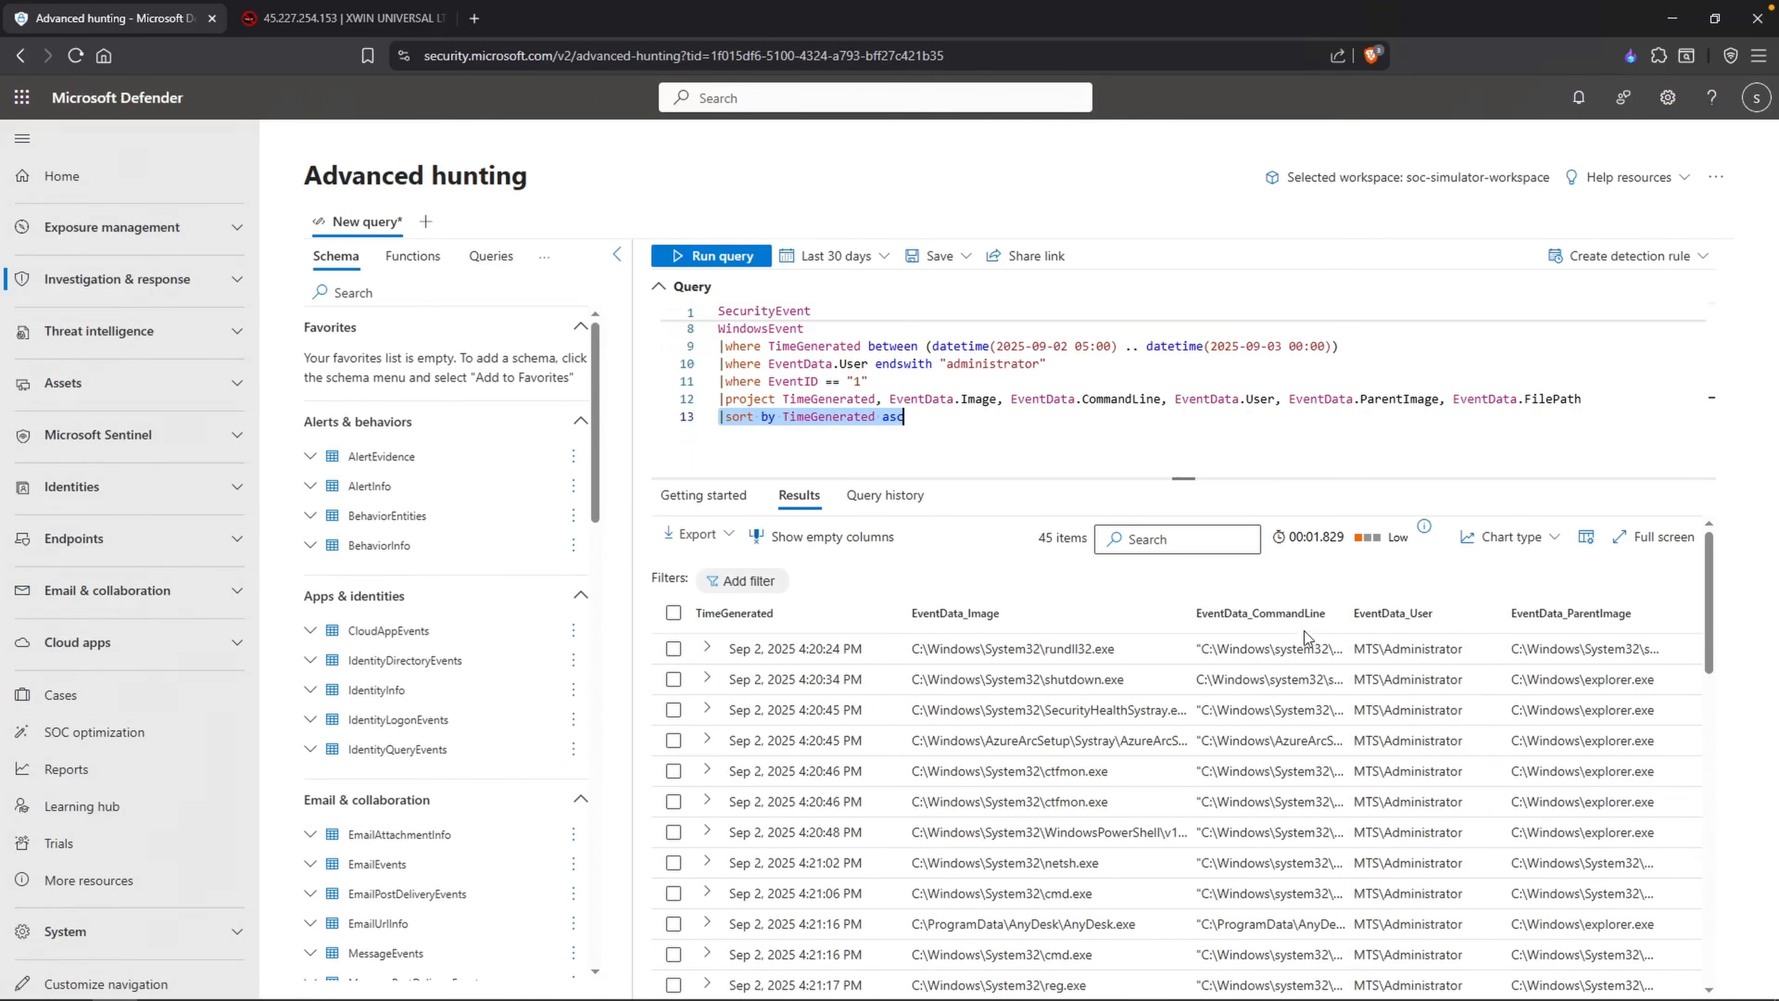
# Step: Collapse the schema pane and navigation, sort results by ascending TimeGenerated, and fit the image and command-line columns to their full values
pyautogui.click(616, 253)
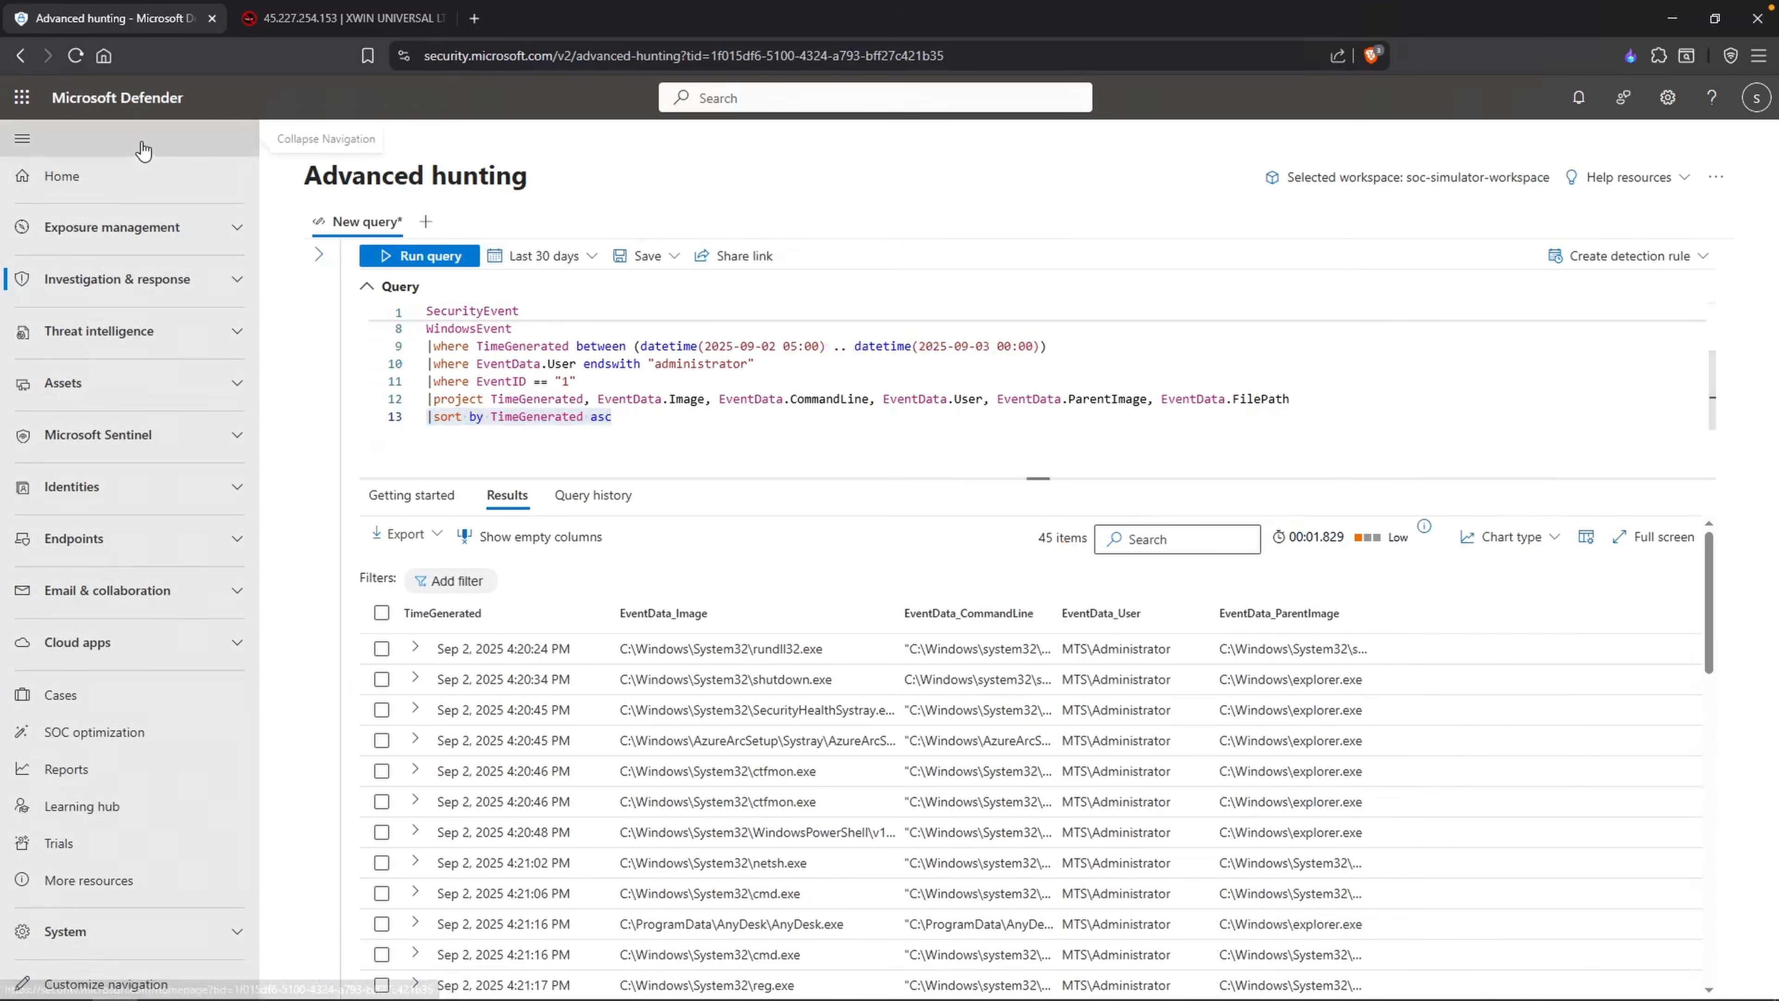
pyautogui.click(22, 138)
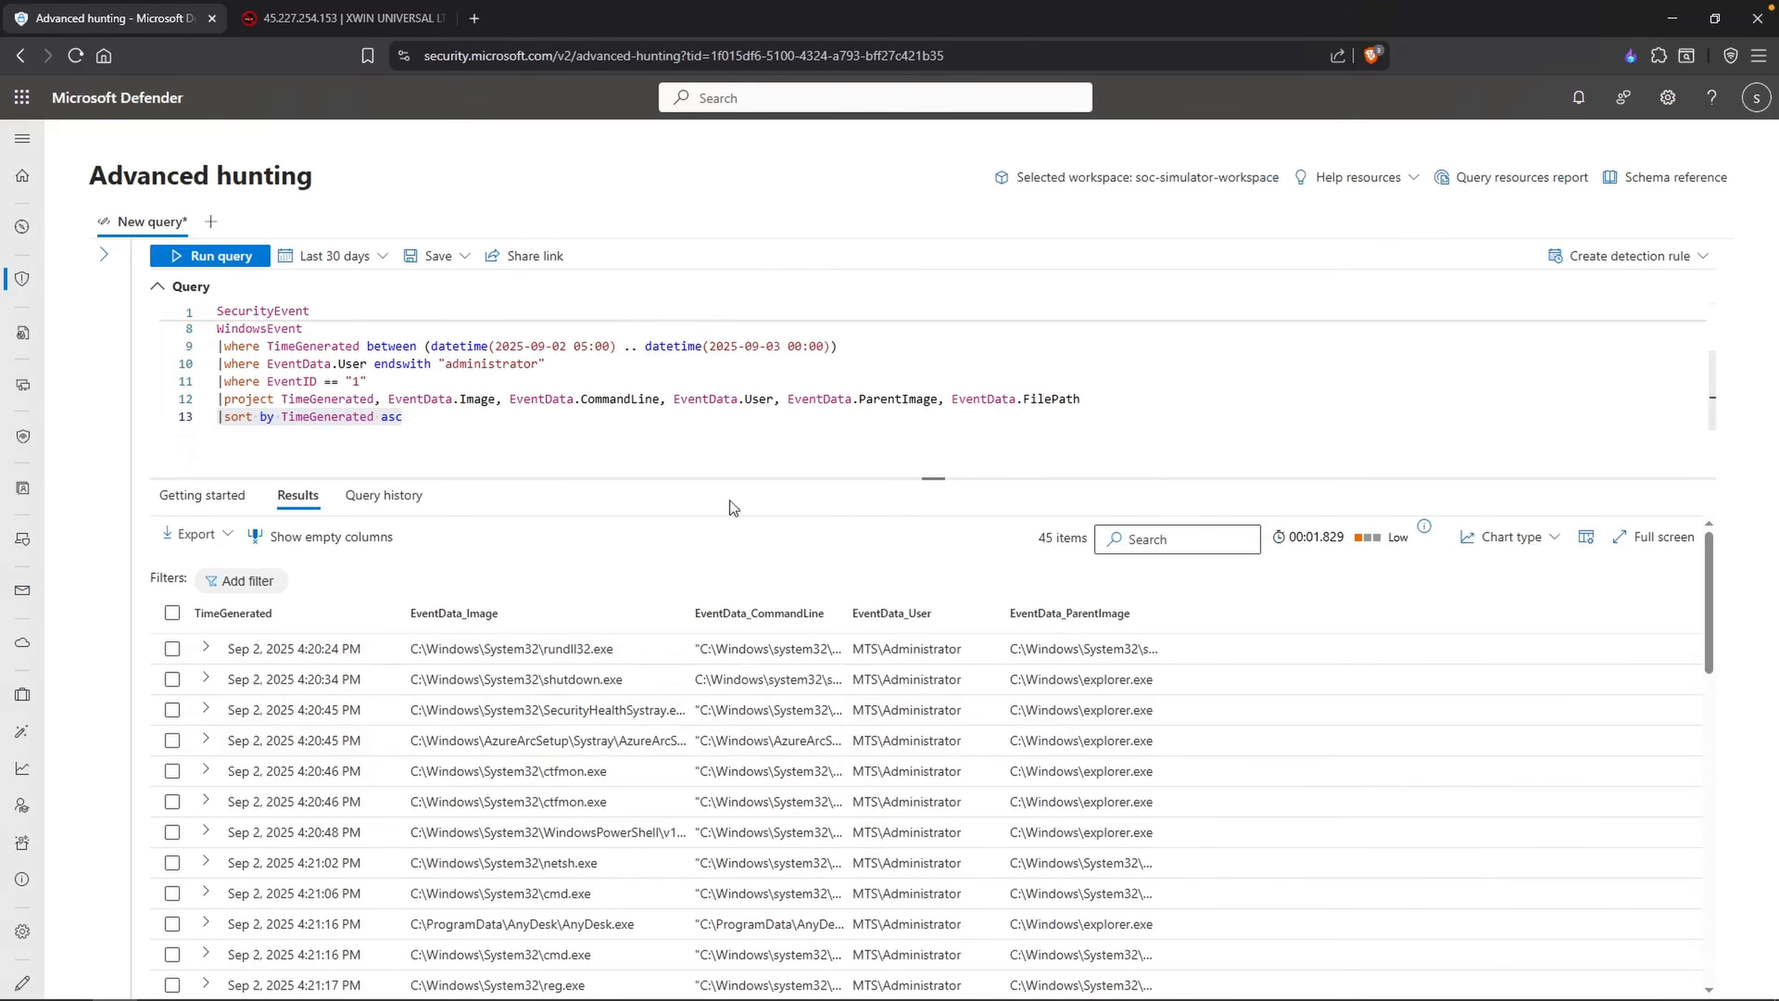
pyautogui.click(1164, 558)
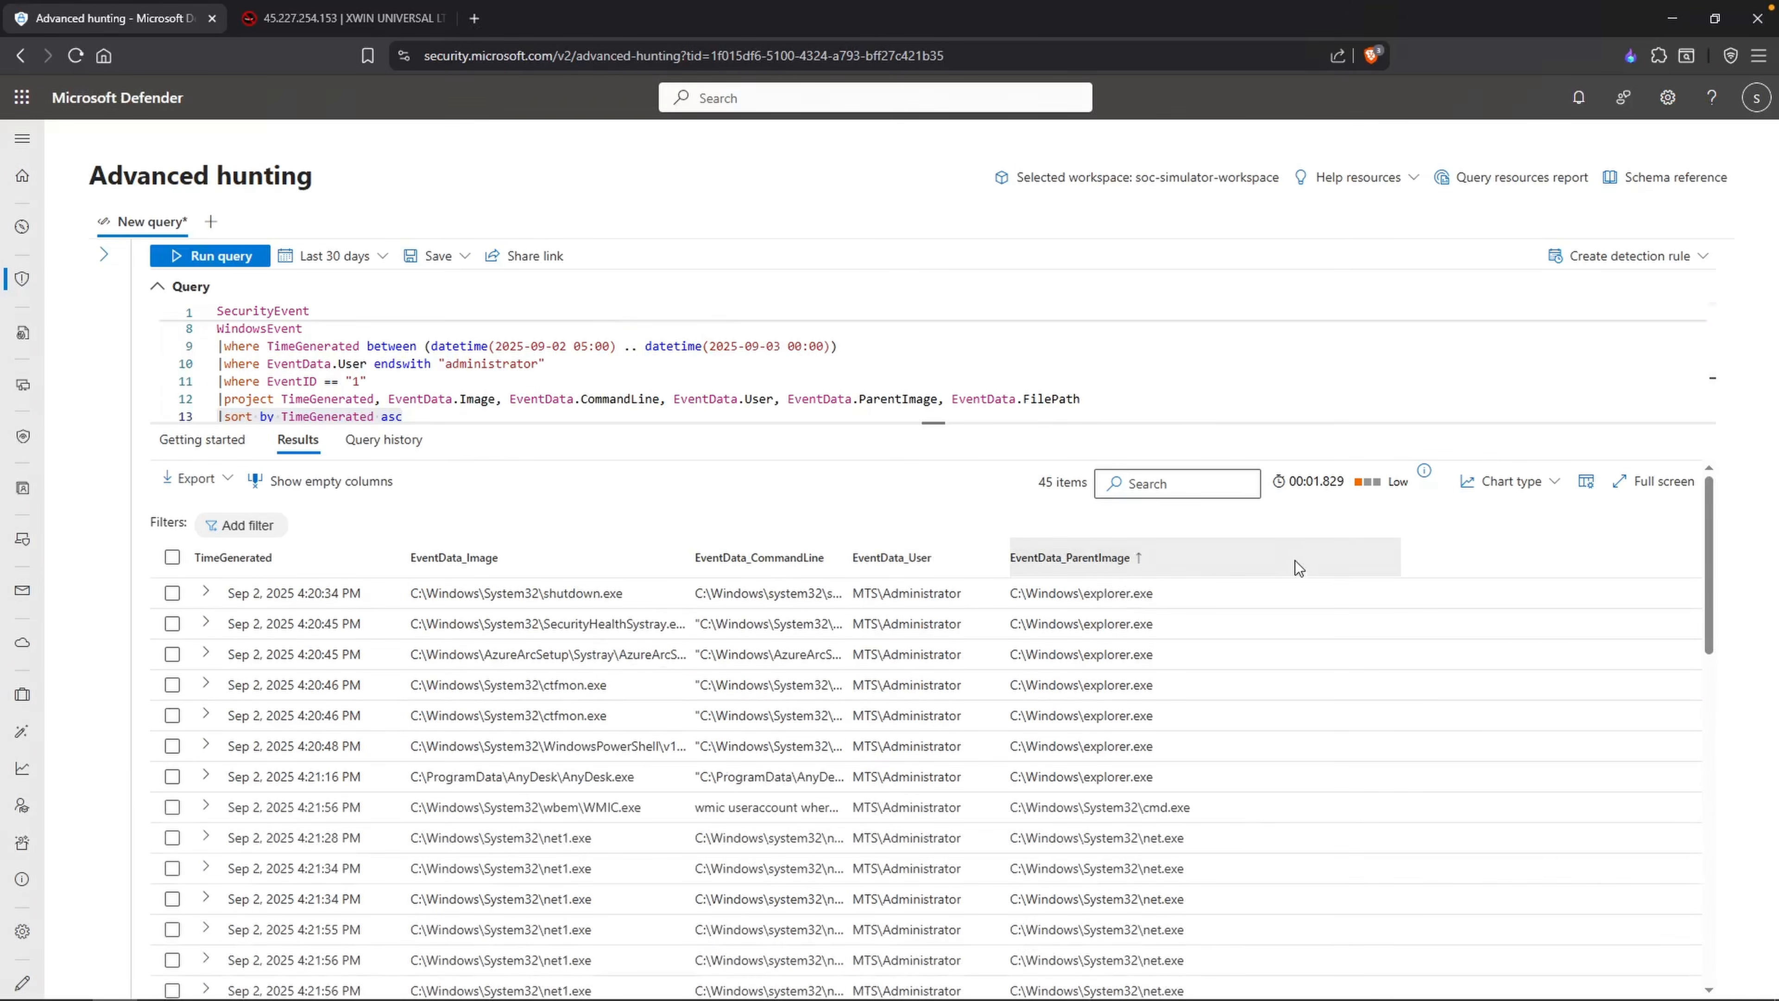
pyautogui.click(331, 559)
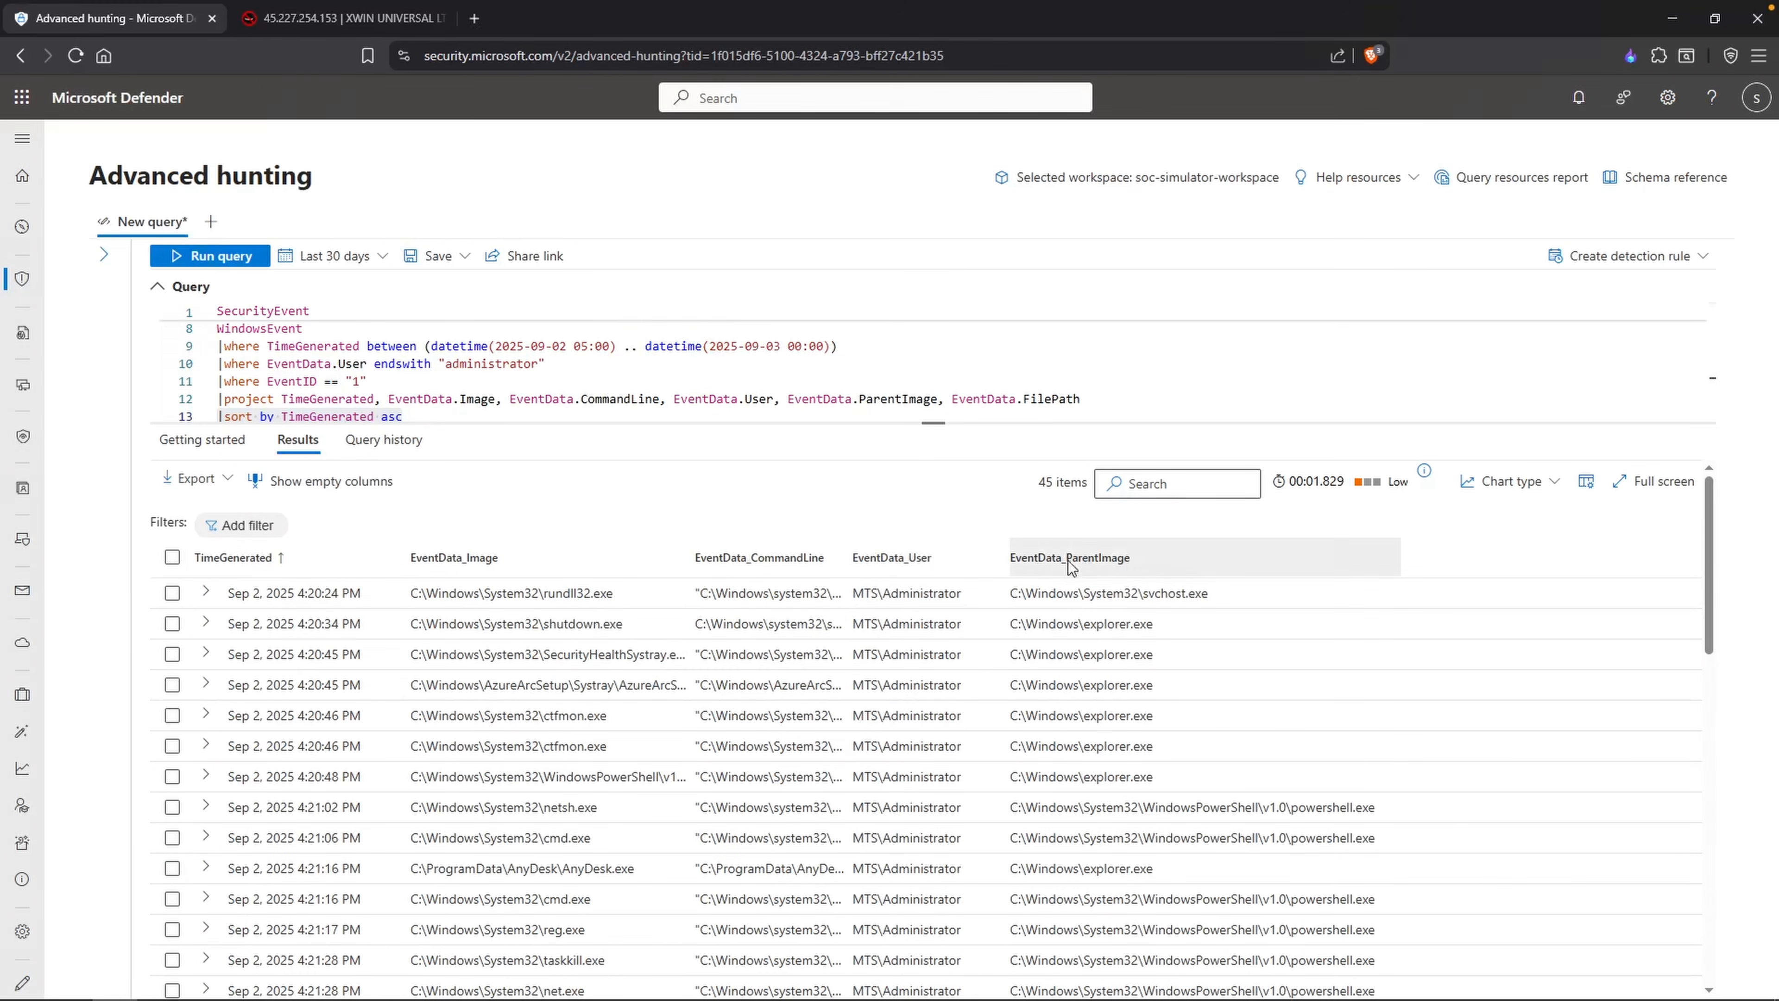
pyautogui.doubleClick(853, 556)
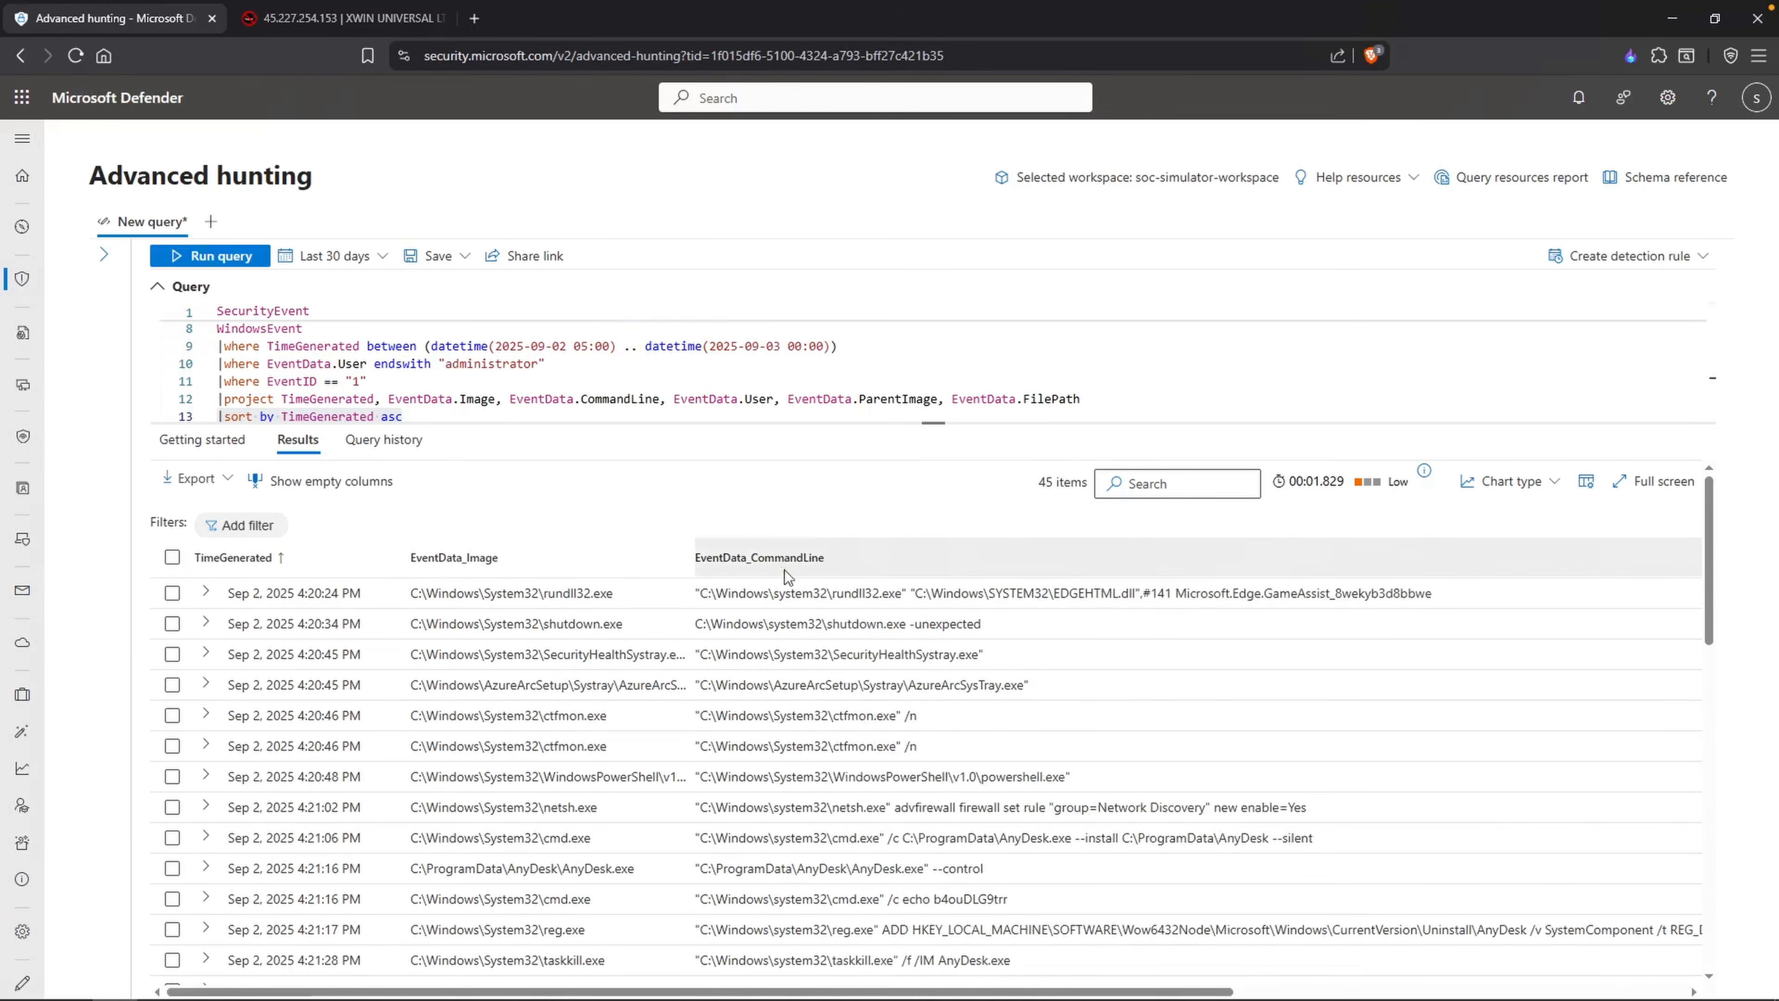
pyautogui.doubleClick(692, 557)
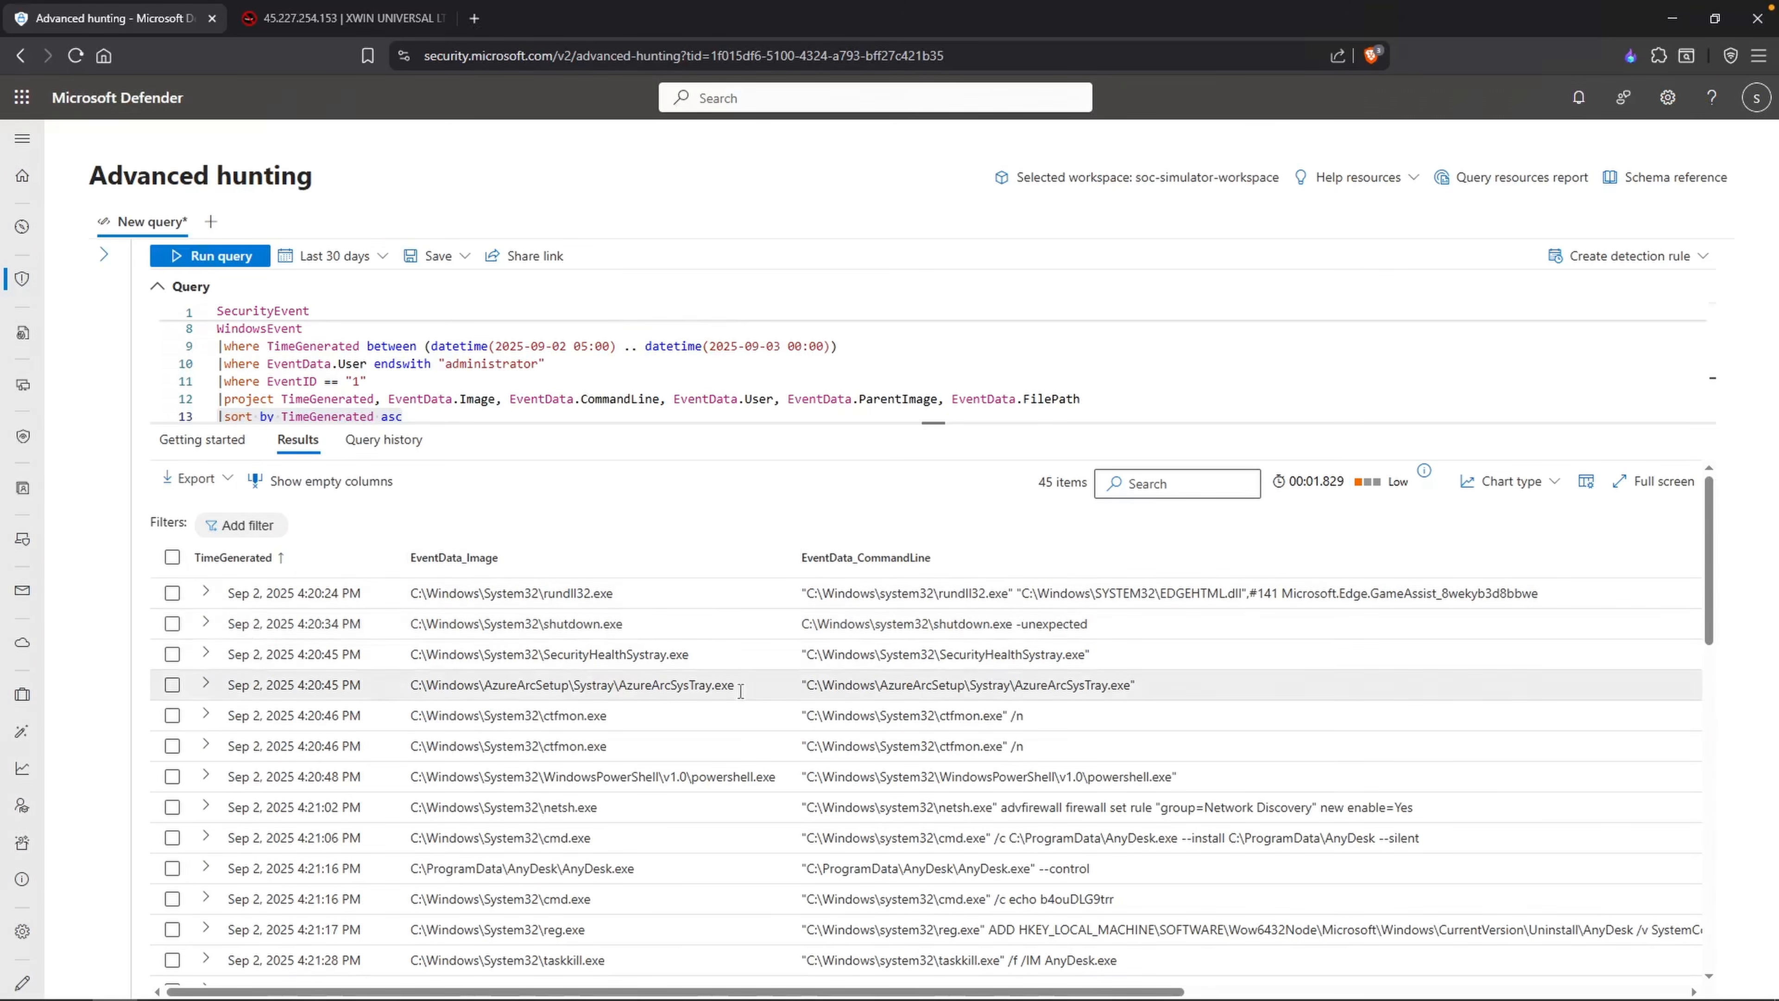
# Step: Examine the shutdown.exe record and its command line, closing the record details
pyautogui.doubleClick(619, 624)
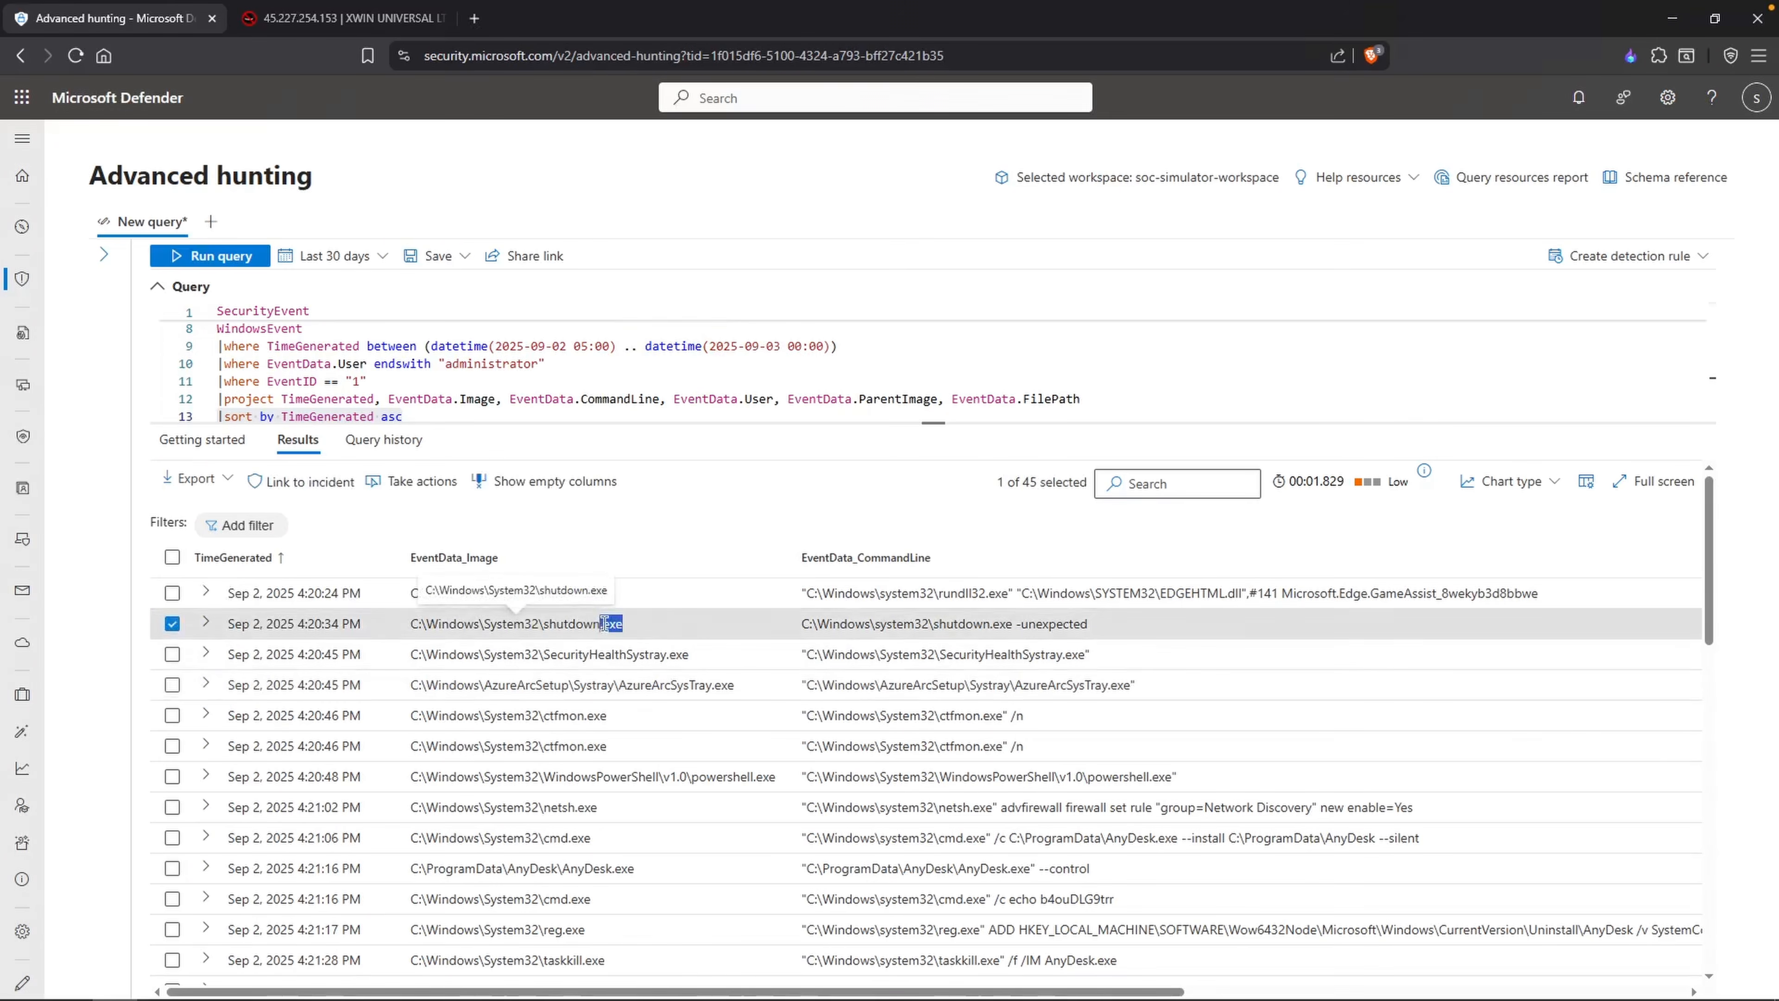
pyautogui.click(1332, 513)
pyautogui.click(1709, 149)
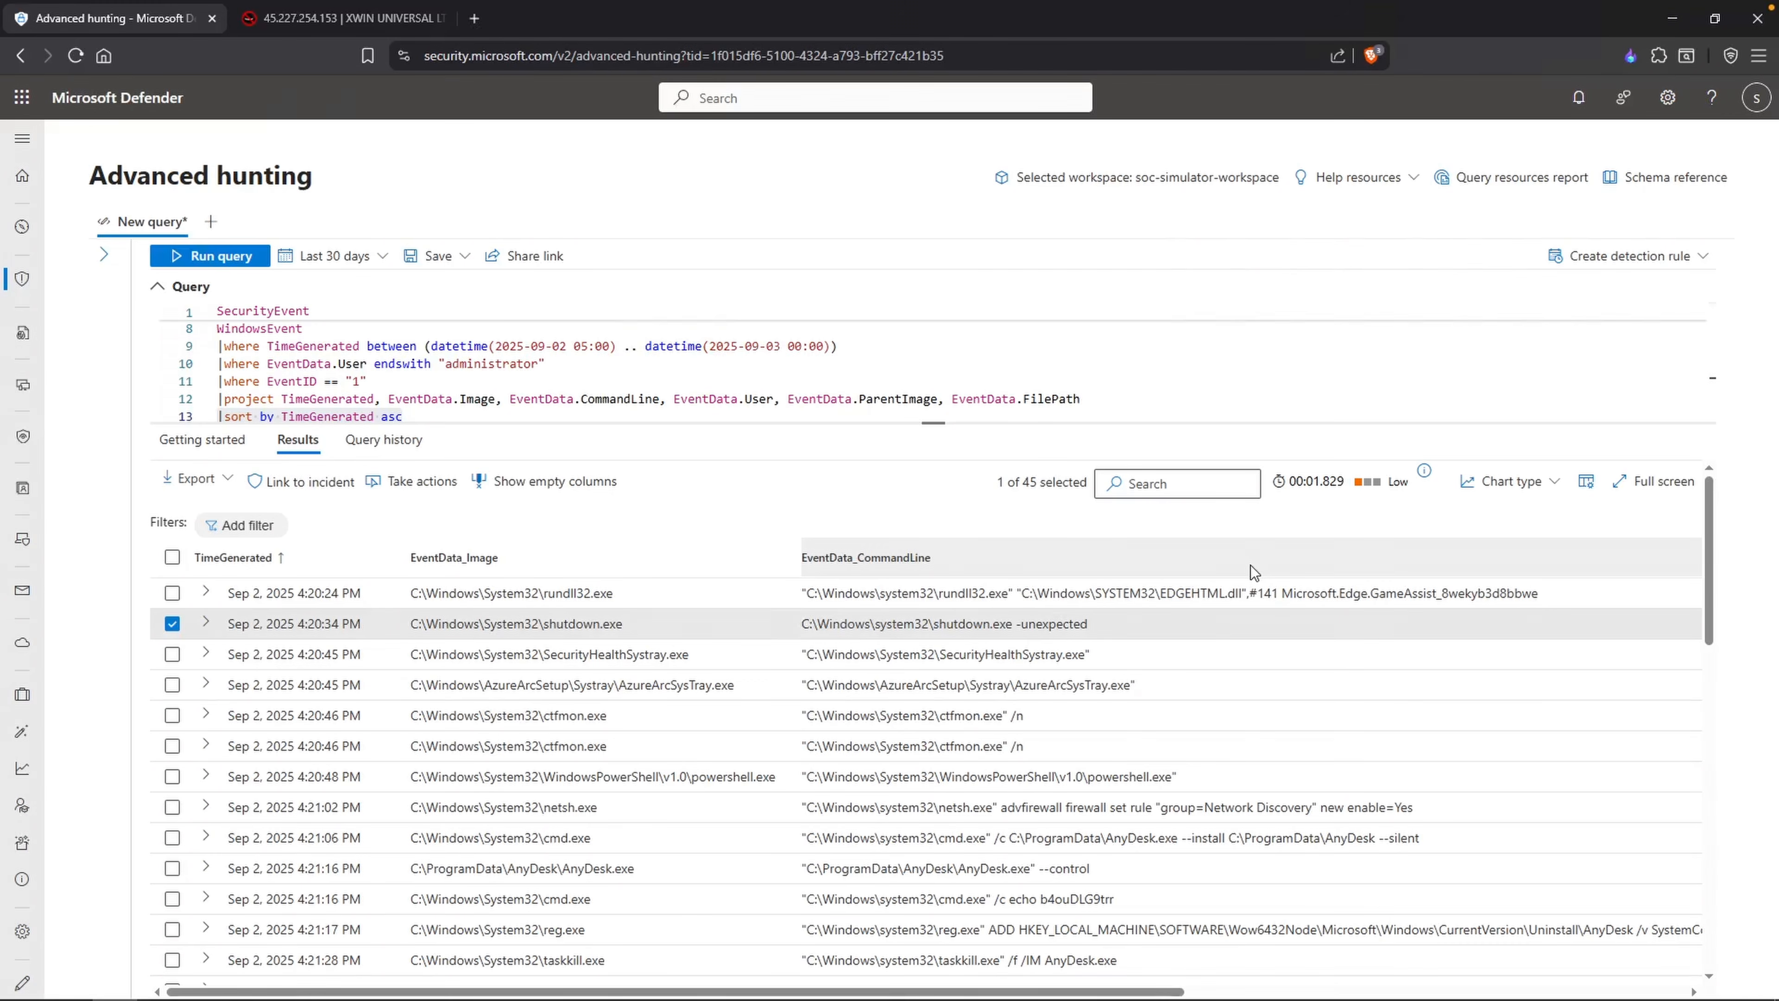
pyautogui.moveTo(1092, 623); pyautogui.dragTo(798, 624)
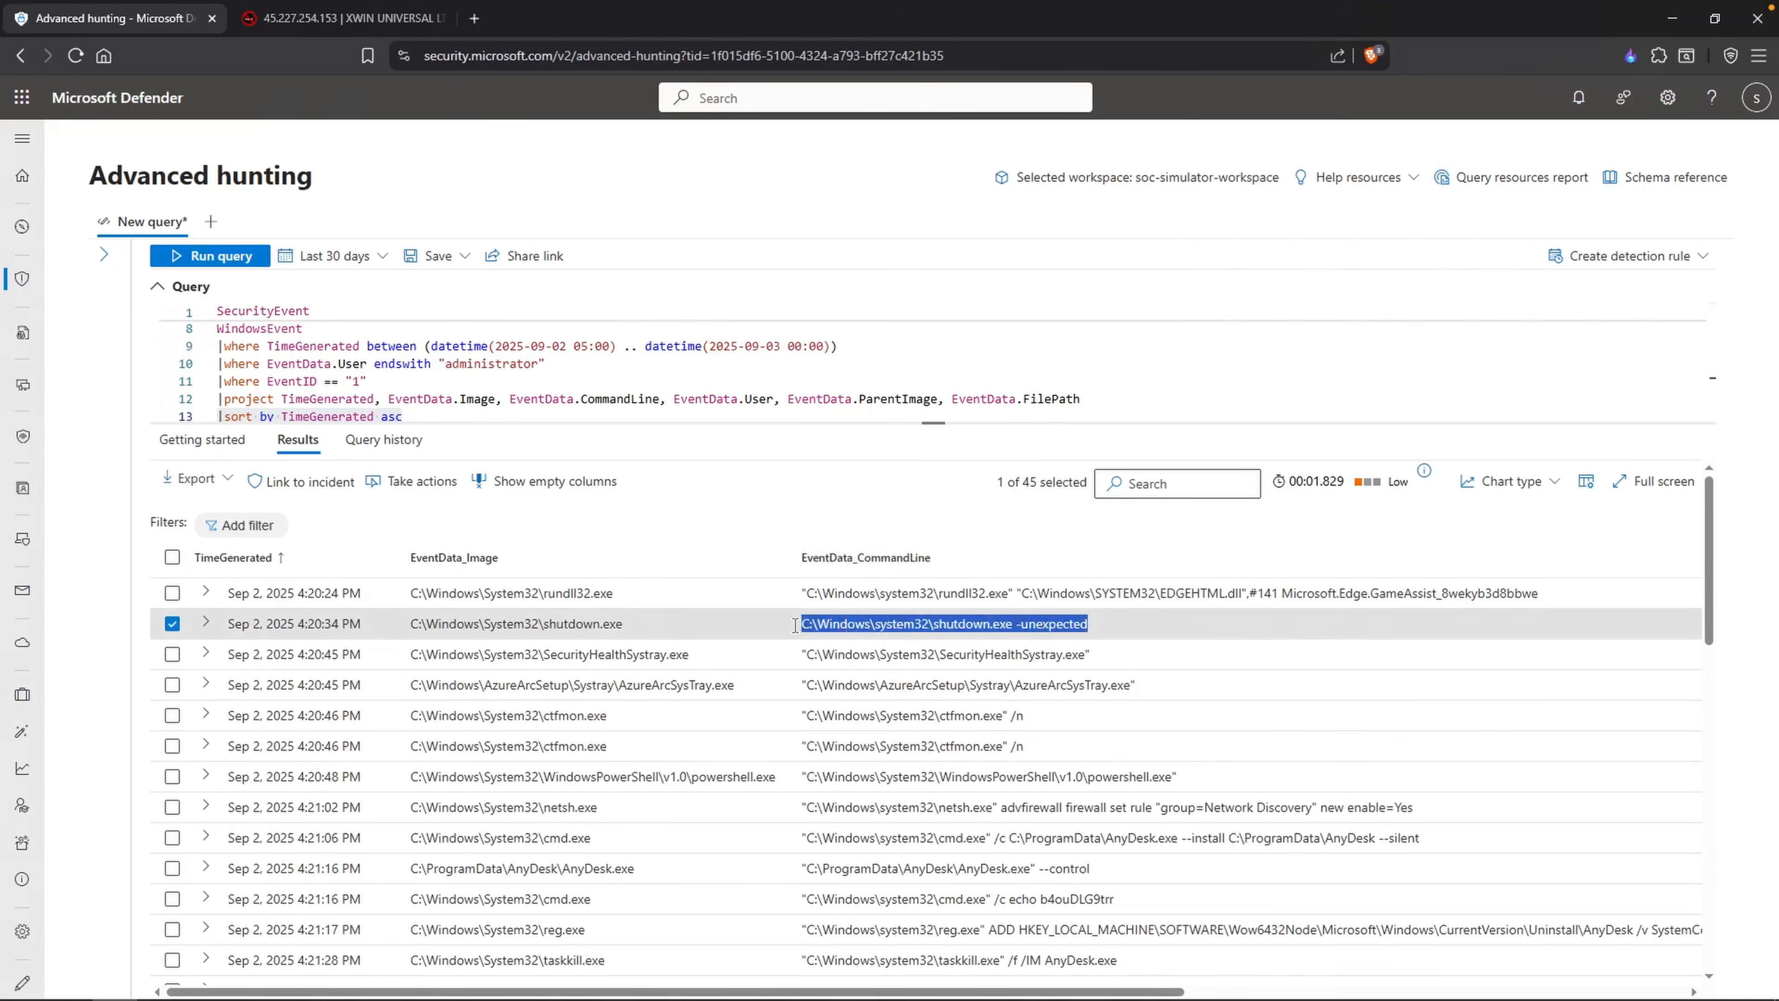
pyautogui.click(1751, 144)
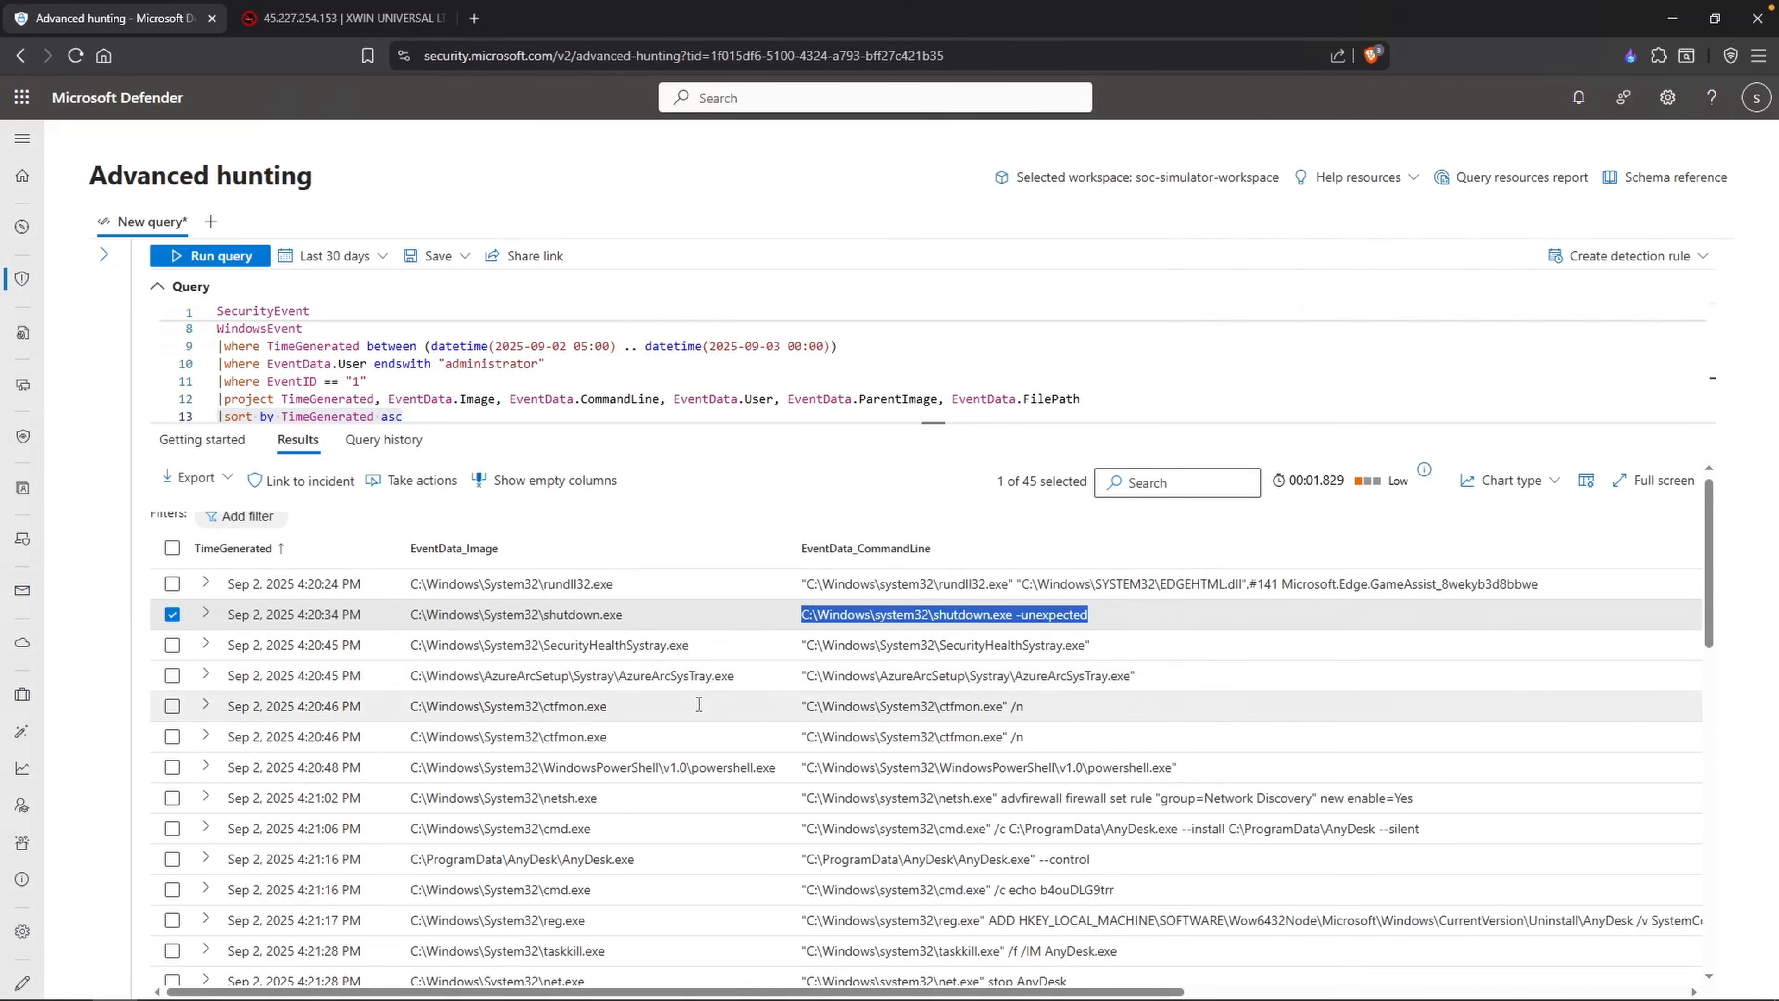
# Step: Inspect the powershell.exe record, checking its parent image and its generation time
pyautogui.scroll(-1, 670, 706)
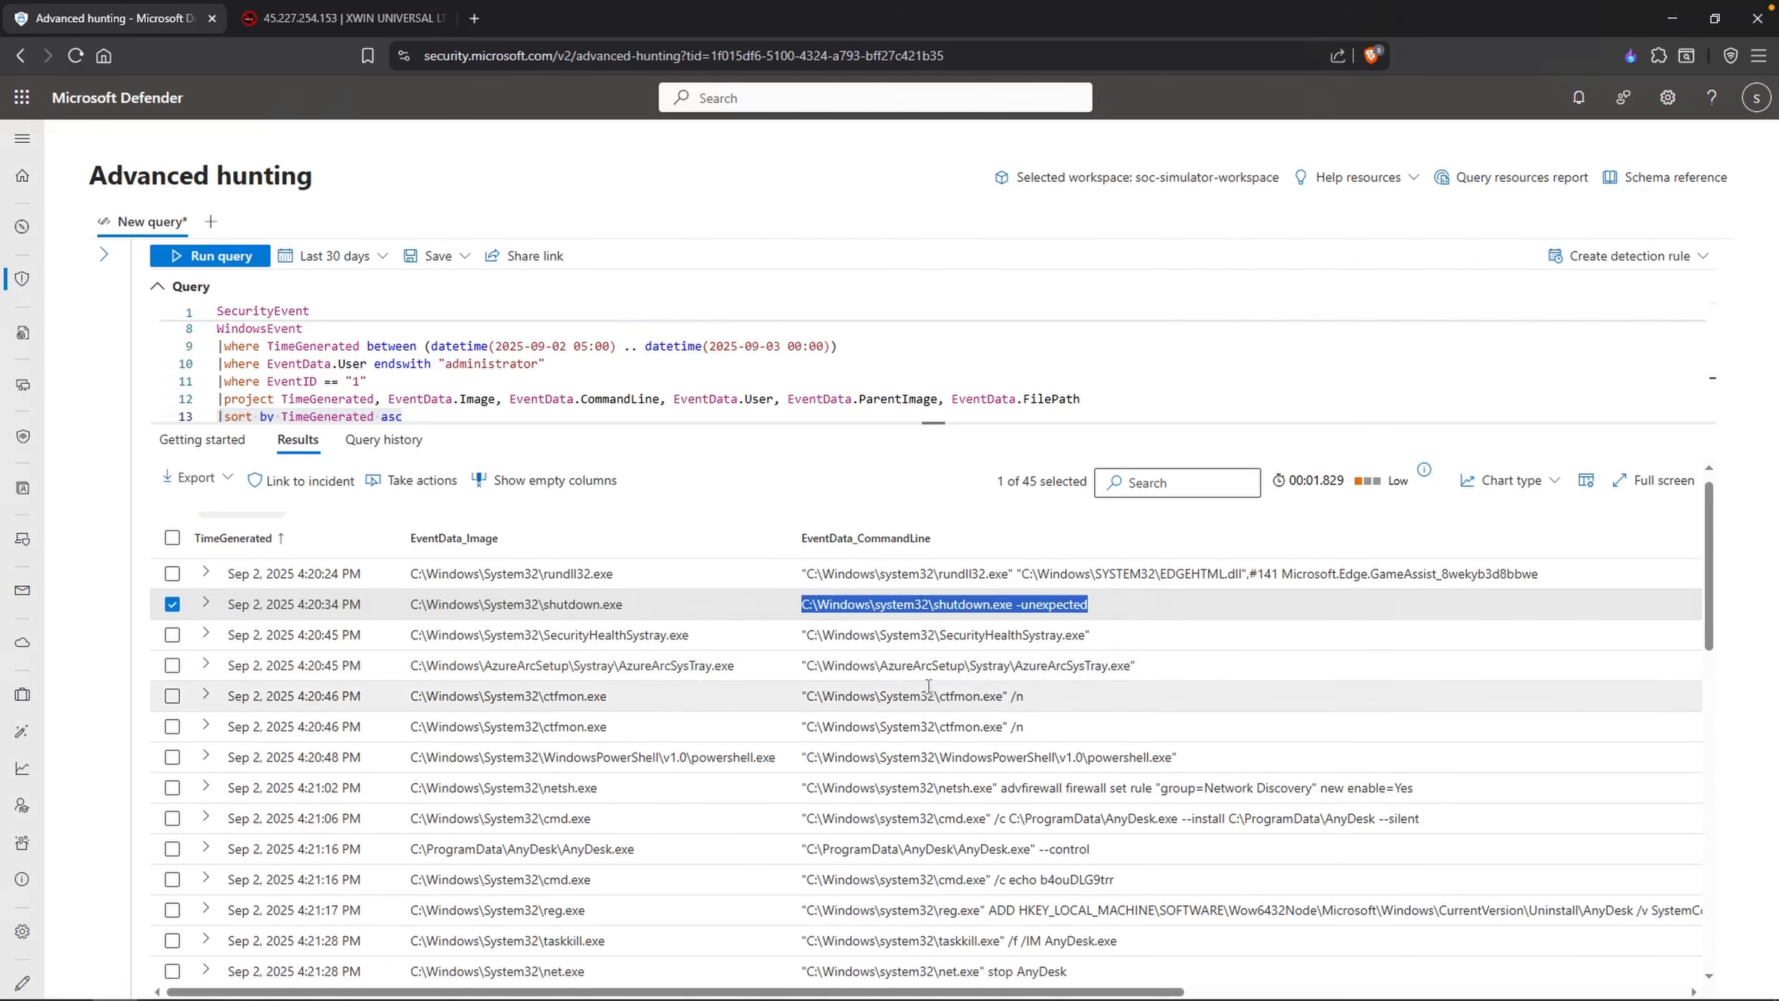
pyautogui.scroll(-2, 916, 688)
pyautogui.moveTo(779, 737); pyautogui.dragTo(699, 737)
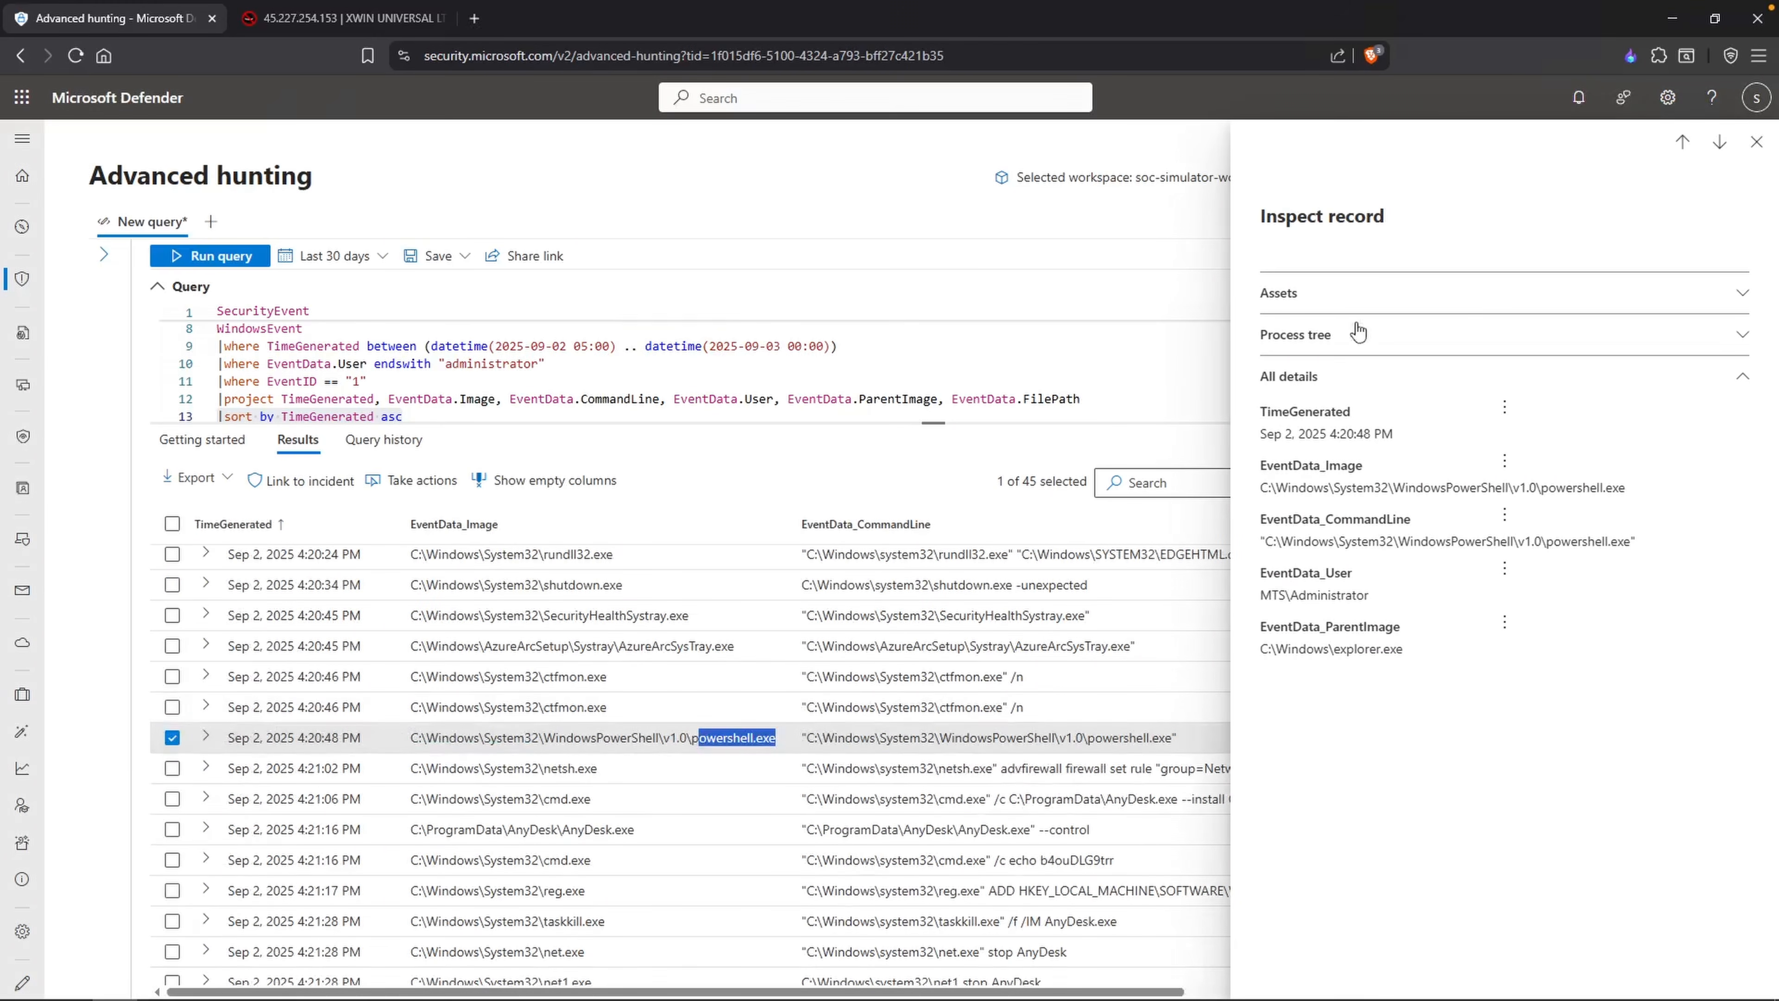
pyautogui.moveTo(1425, 655); pyautogui.dragTo(1346, 649)
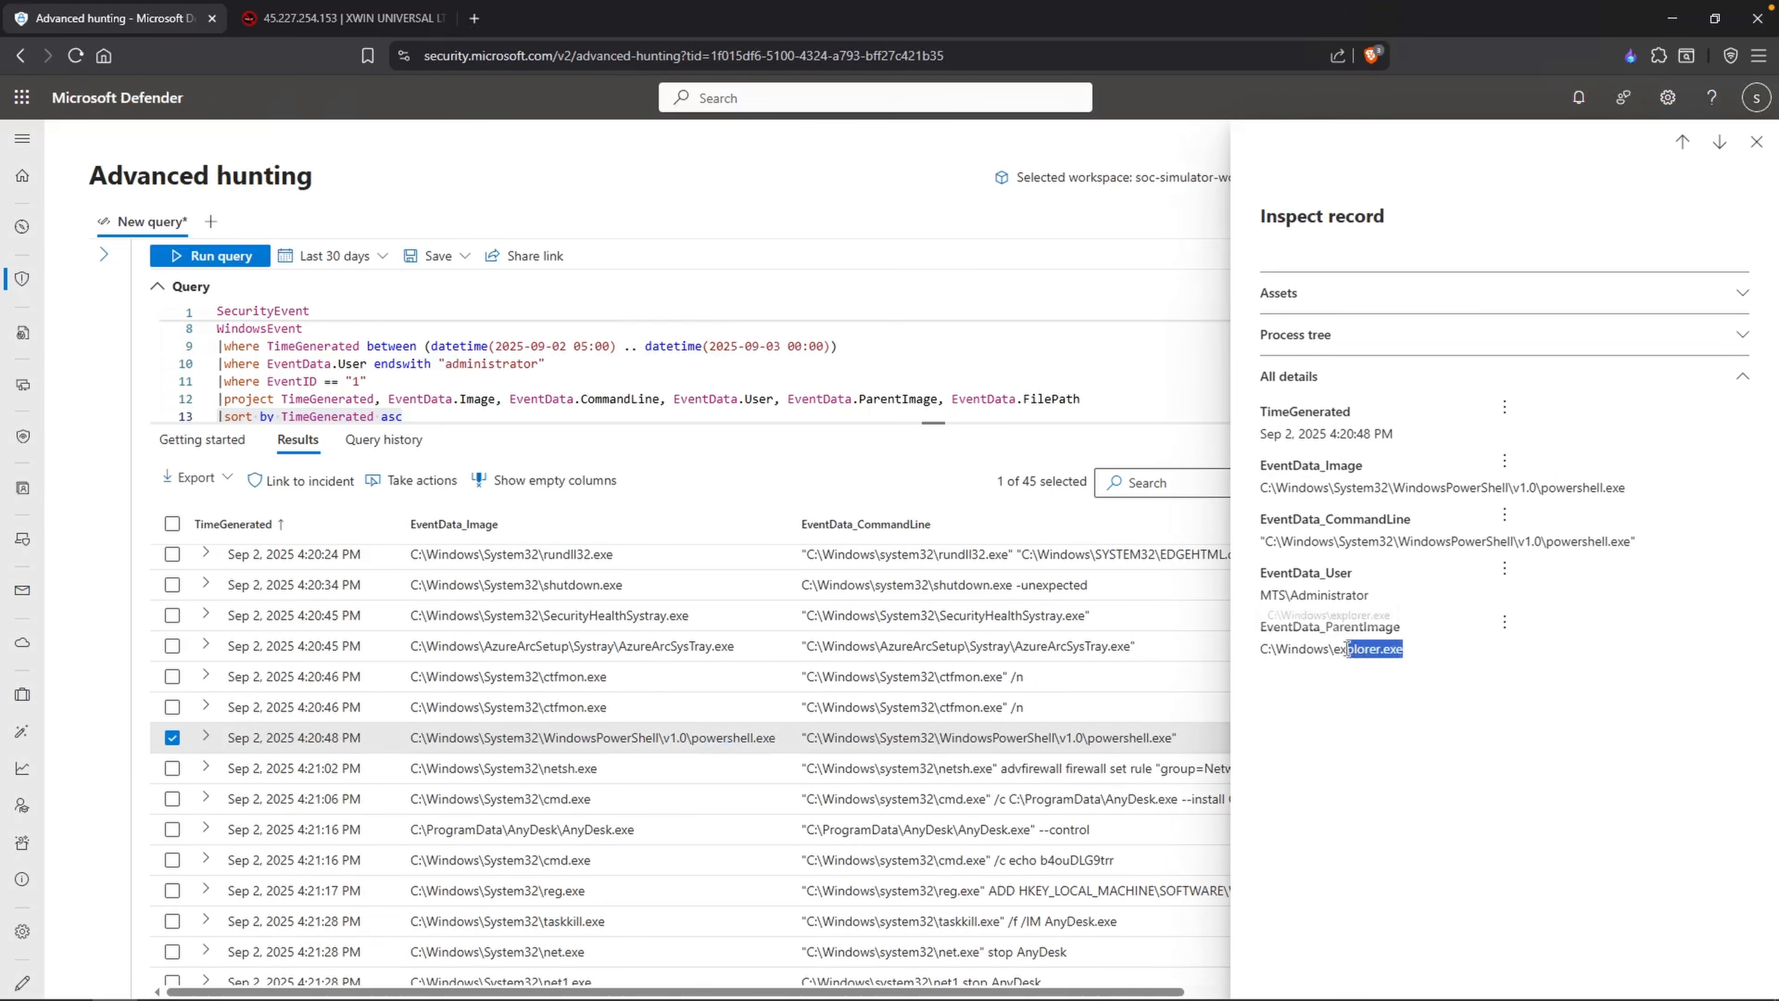
pyautogui.press('Escape')
pyautogui.moveTo(361, 737); pyautogui.dragTo(226, 739)
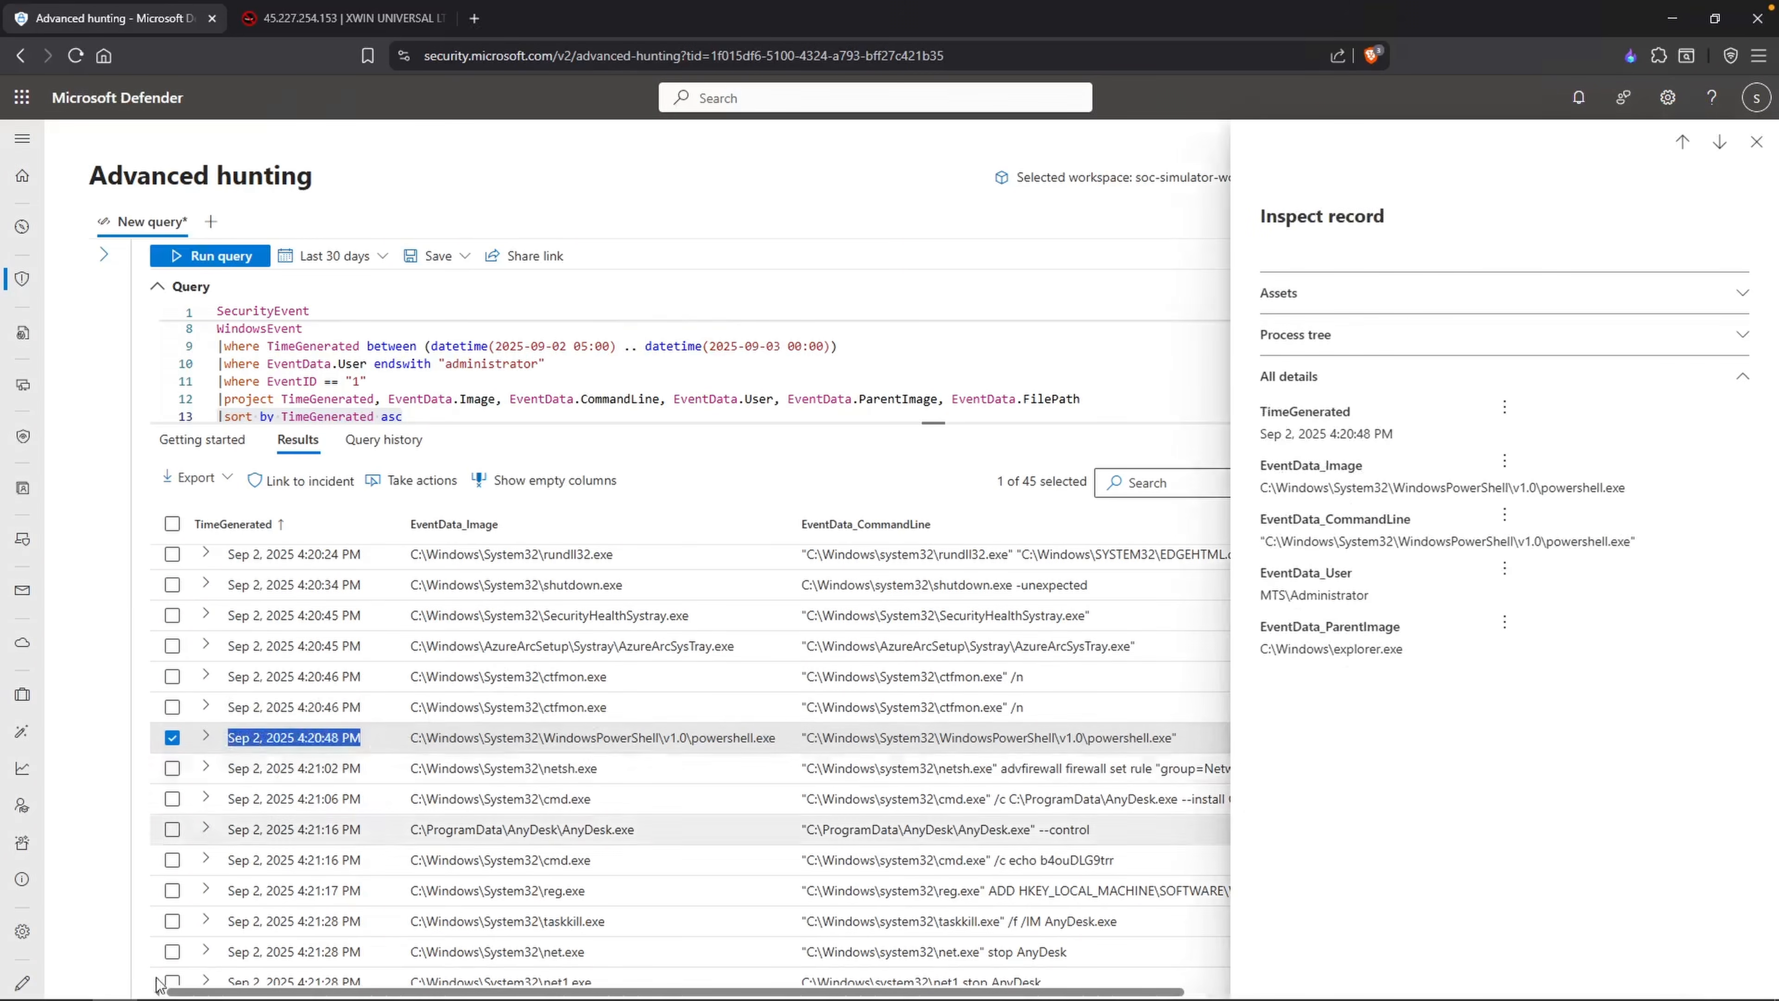
pyautogui.hotkey('alt', 'Tab')
pyautogui.press('Return')
pyautogui.write('2025-09-02 ')
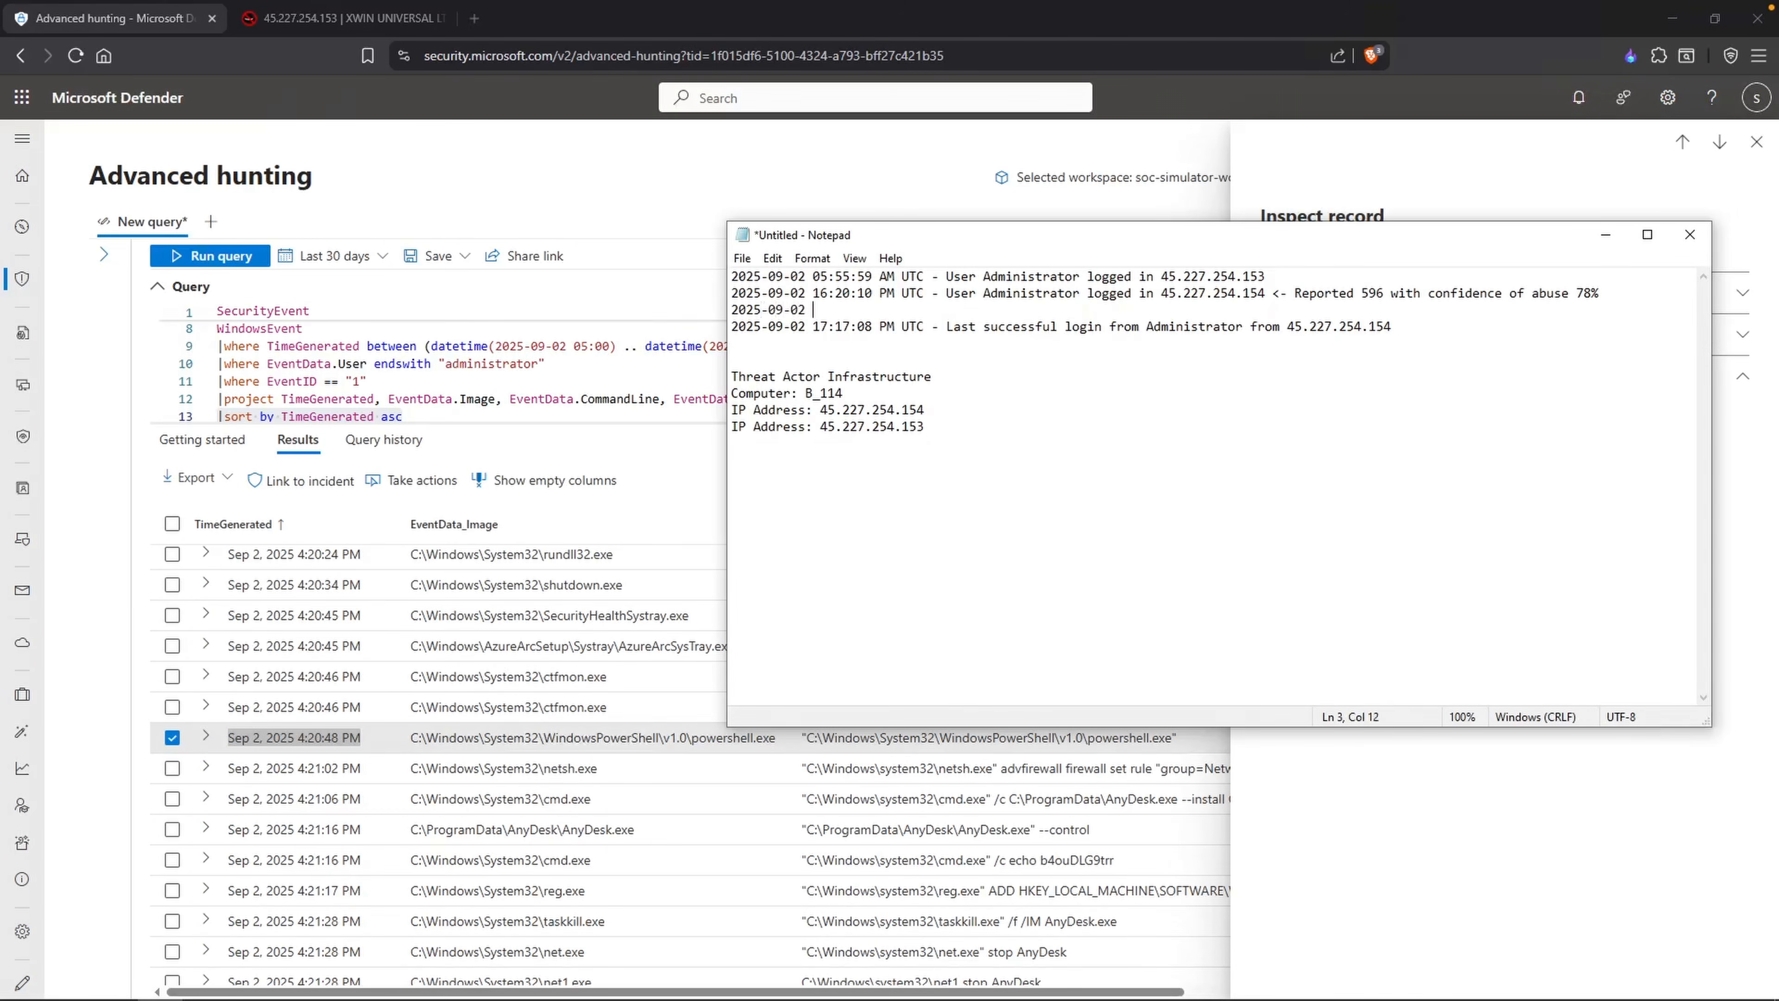
pyautogui.write('16:20:48 PM UTC - Administrator ')
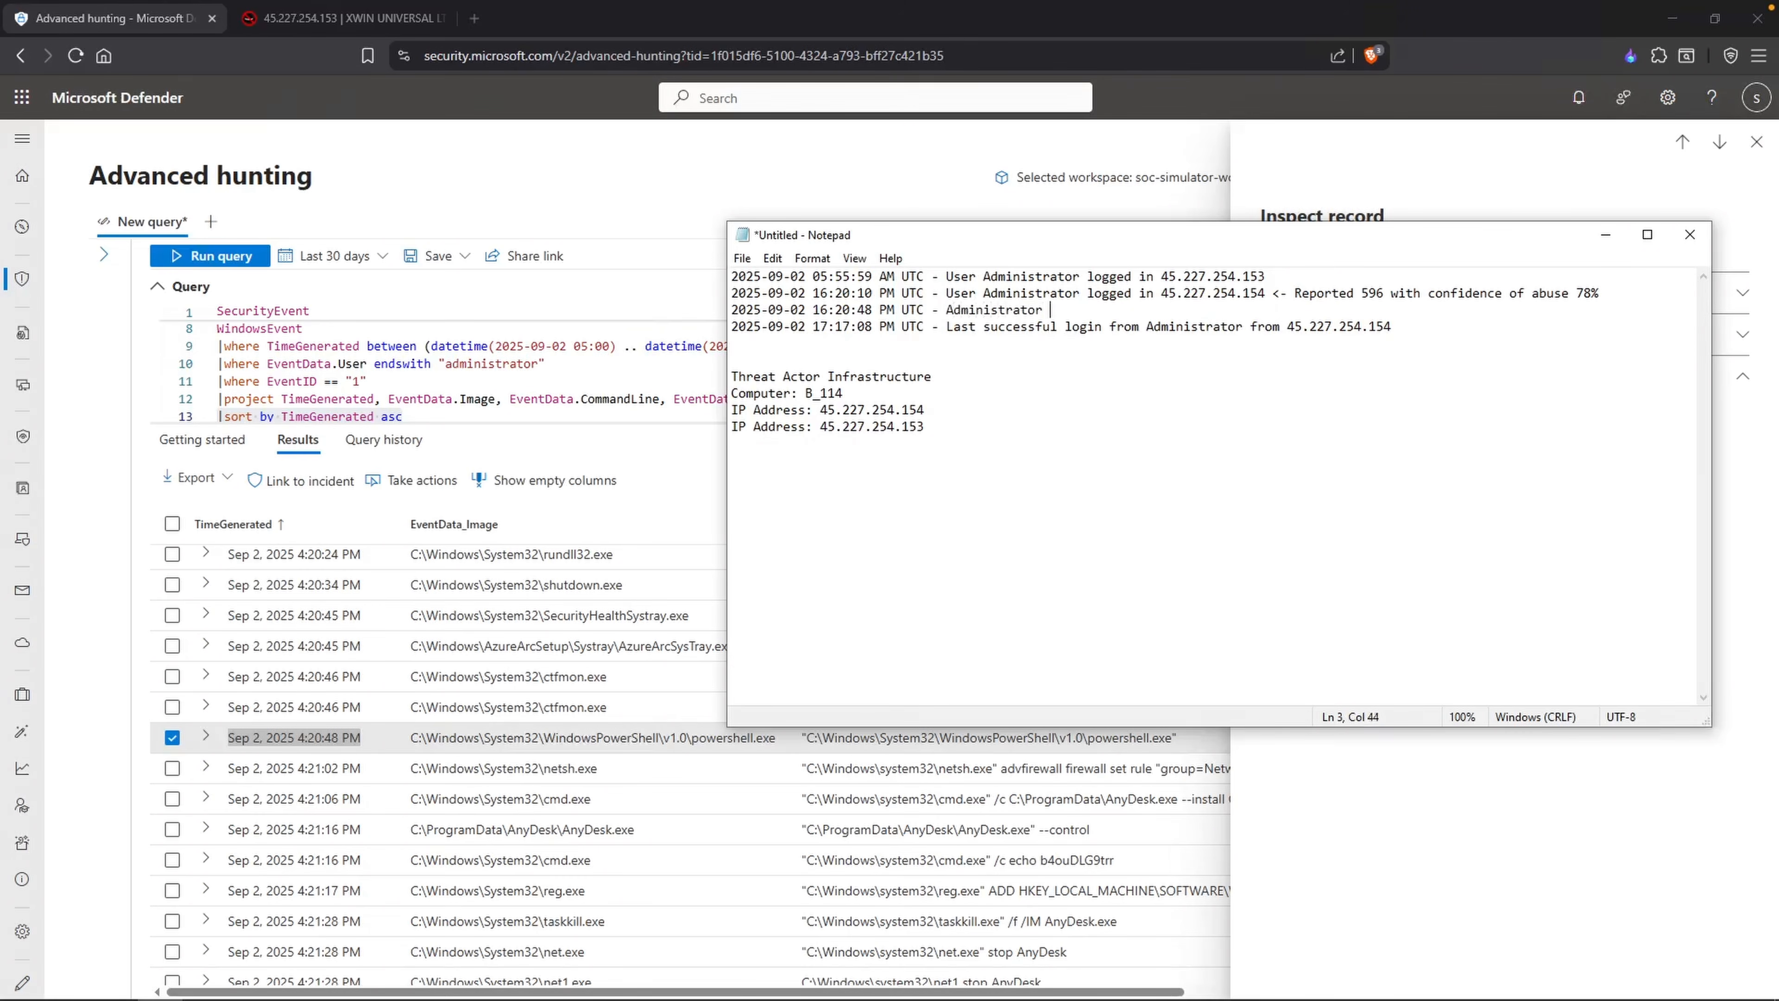
pyautogui.write('launched powershell')
# Step: Return to the hunting results and examine the netsh.exe record and its firewall rule command line
pyautogui.click(647, 774)
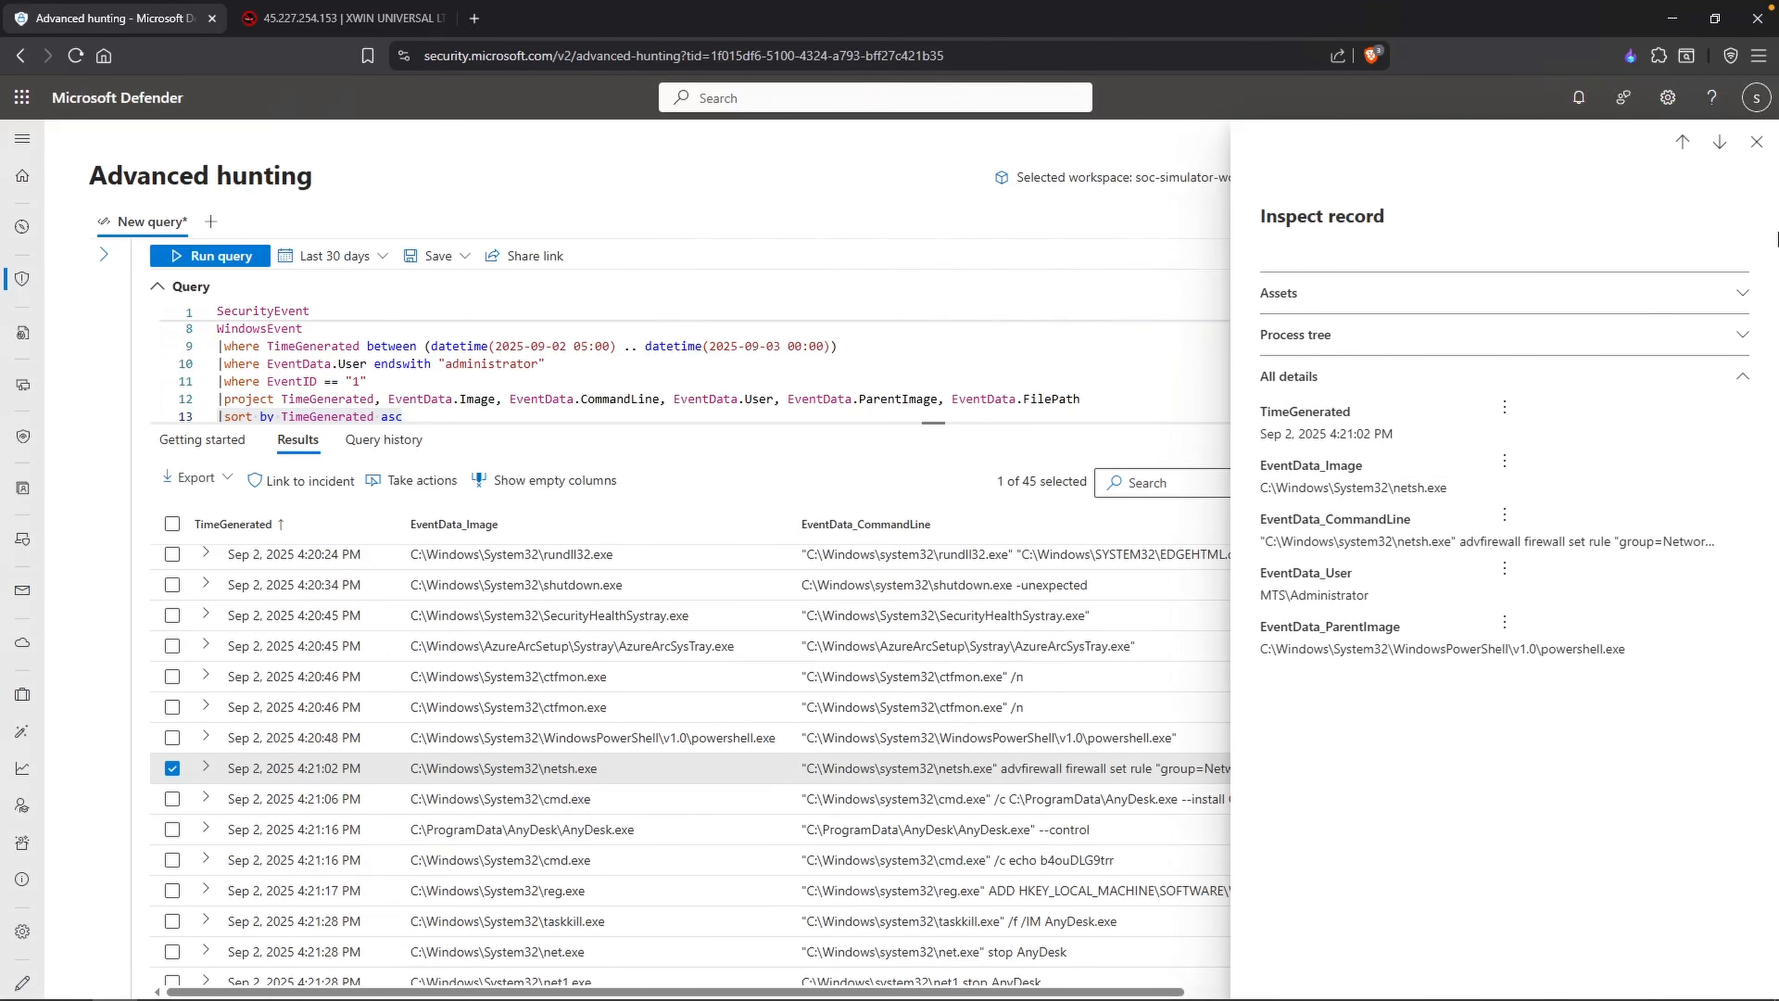
pyautogui.click(1757, 143)
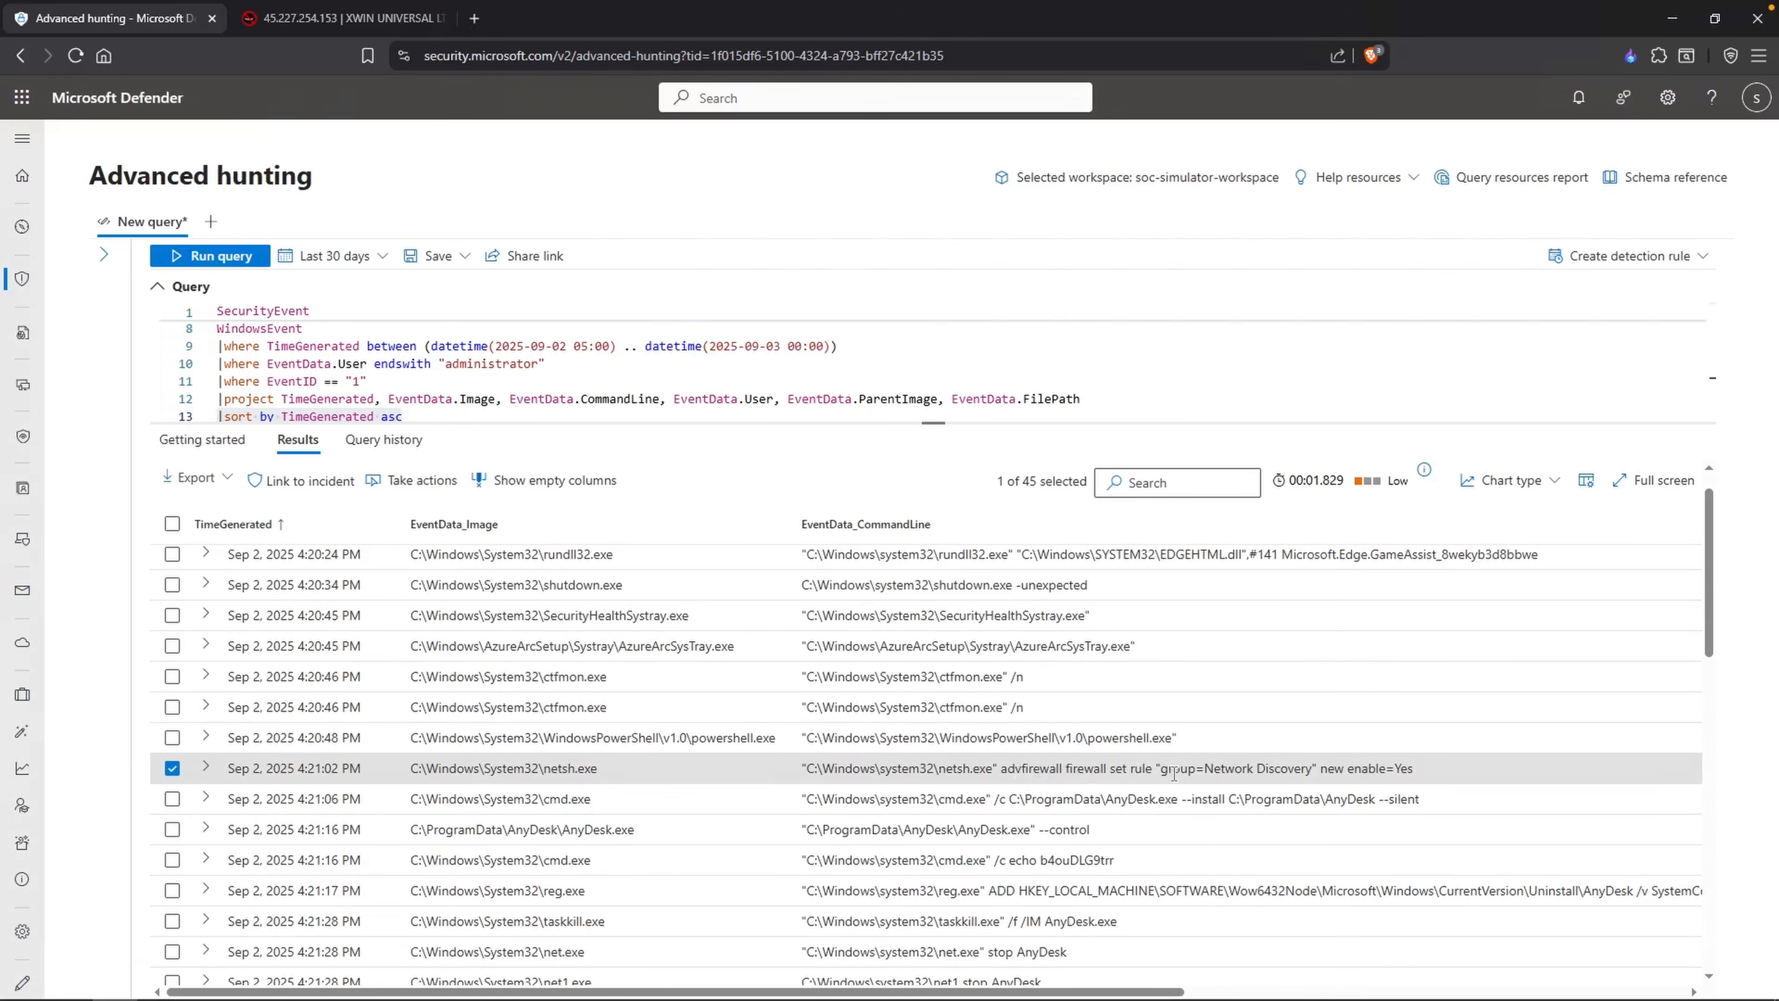
pyautogui.moveTo(1205, 768); pyautogui.dragTo(1312, 769)
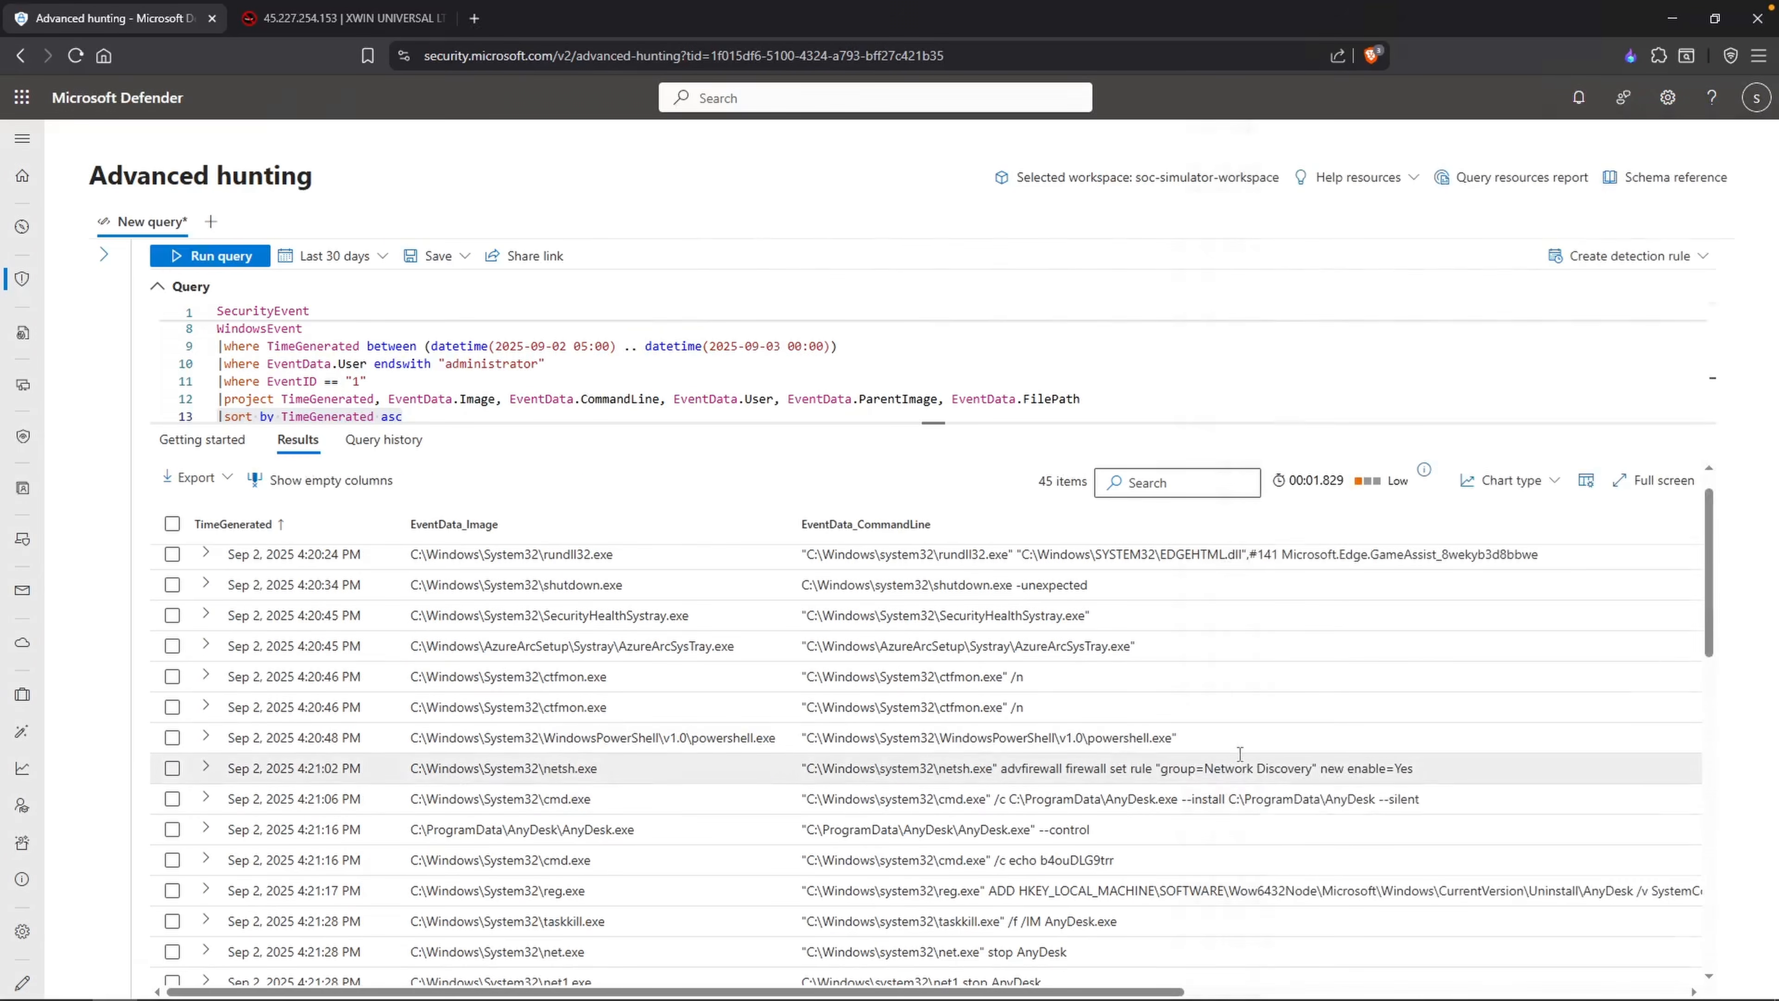
pyautogui.scroll(-1, 885, 764)
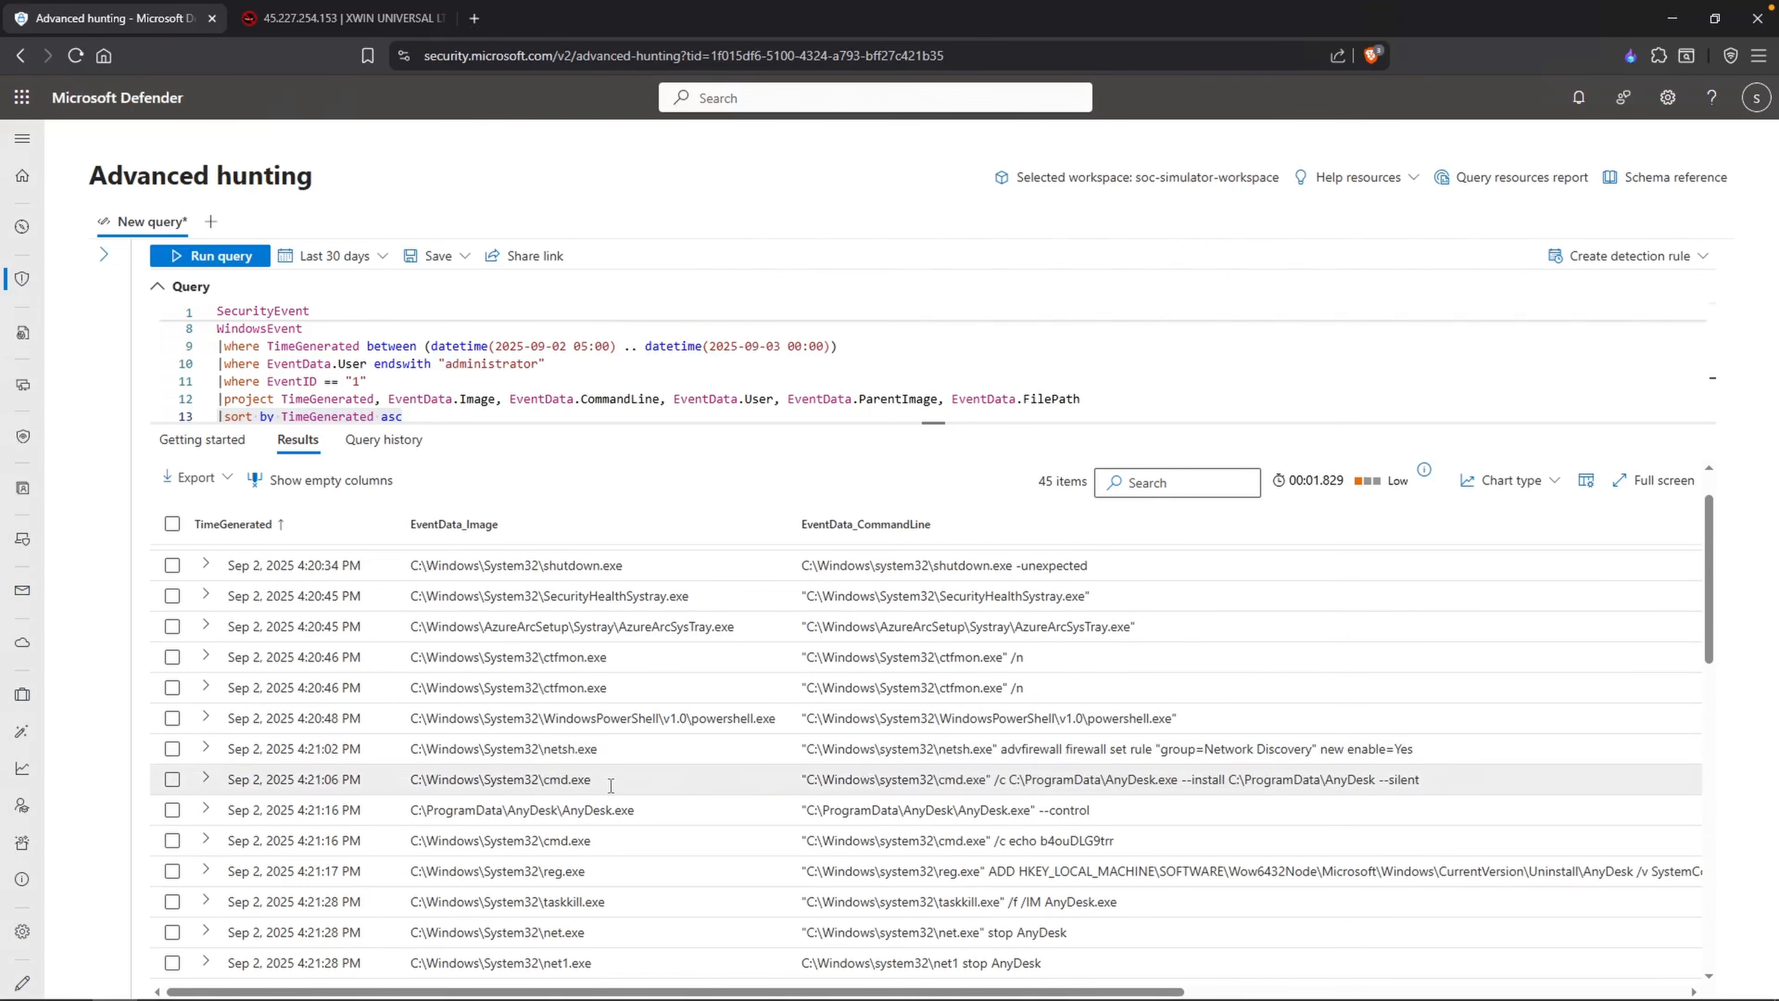
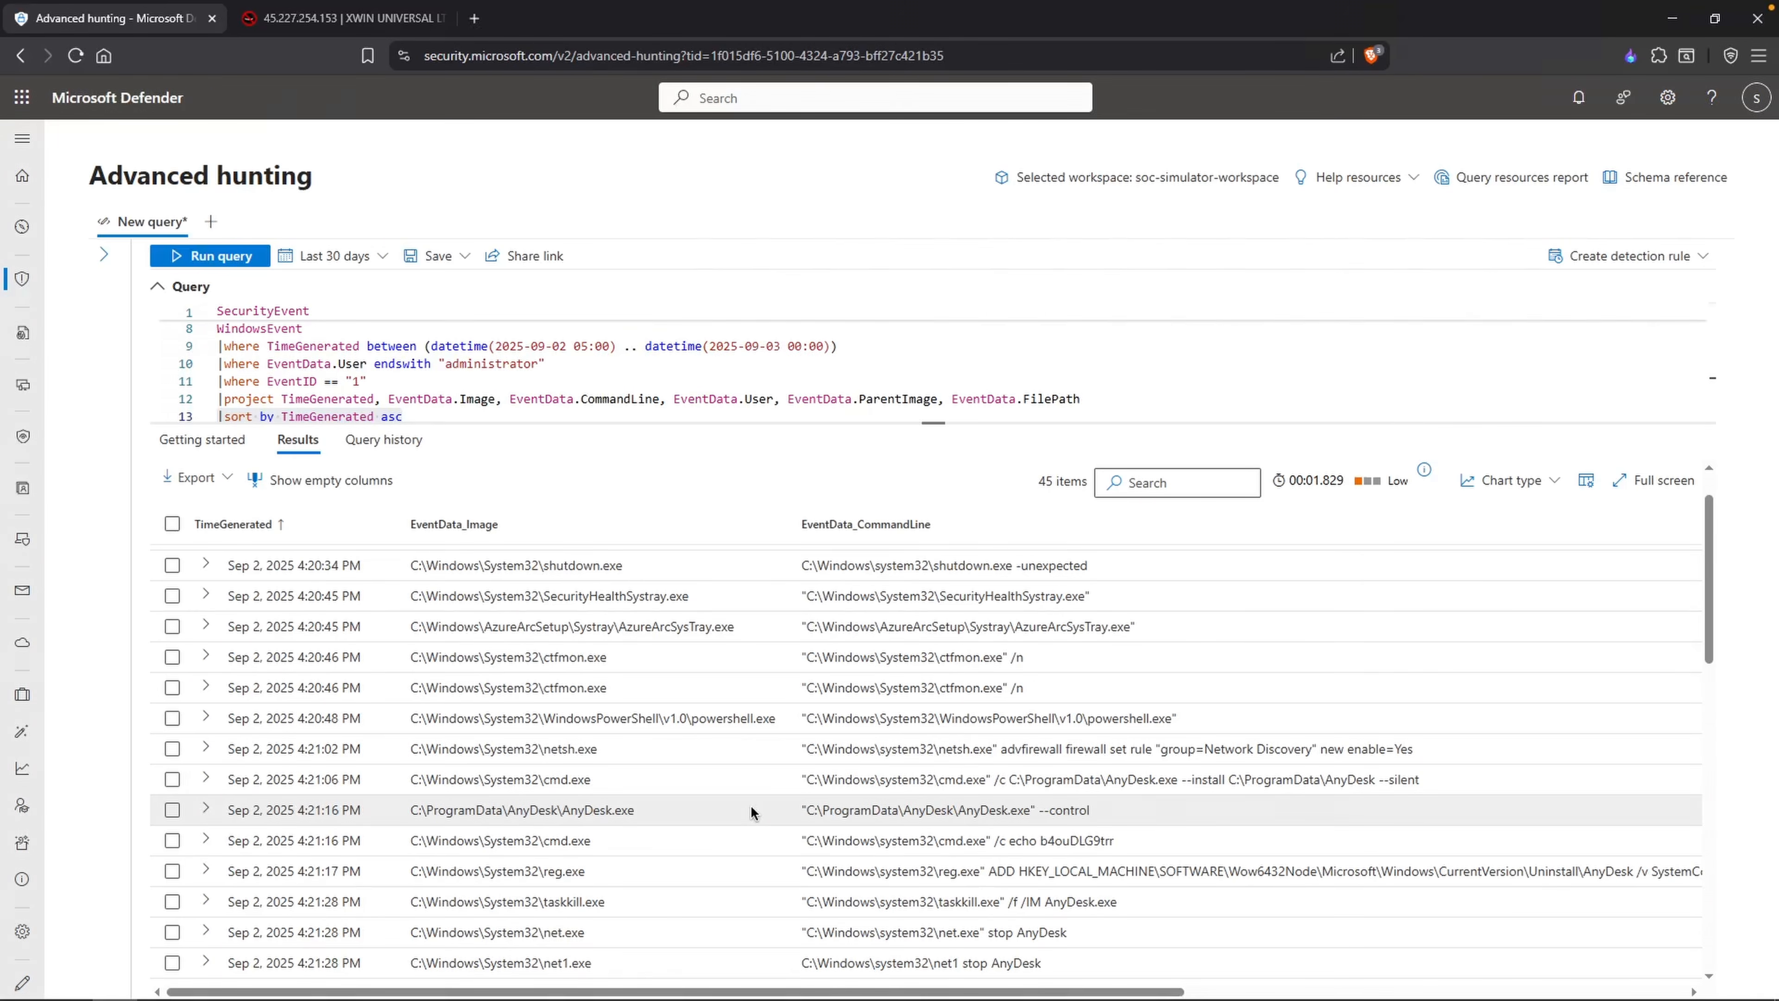
# Step: Open the cmd.exe echo record and copy its full command line to the clipboard
pyautogui.scroll(-2, 743, 794)
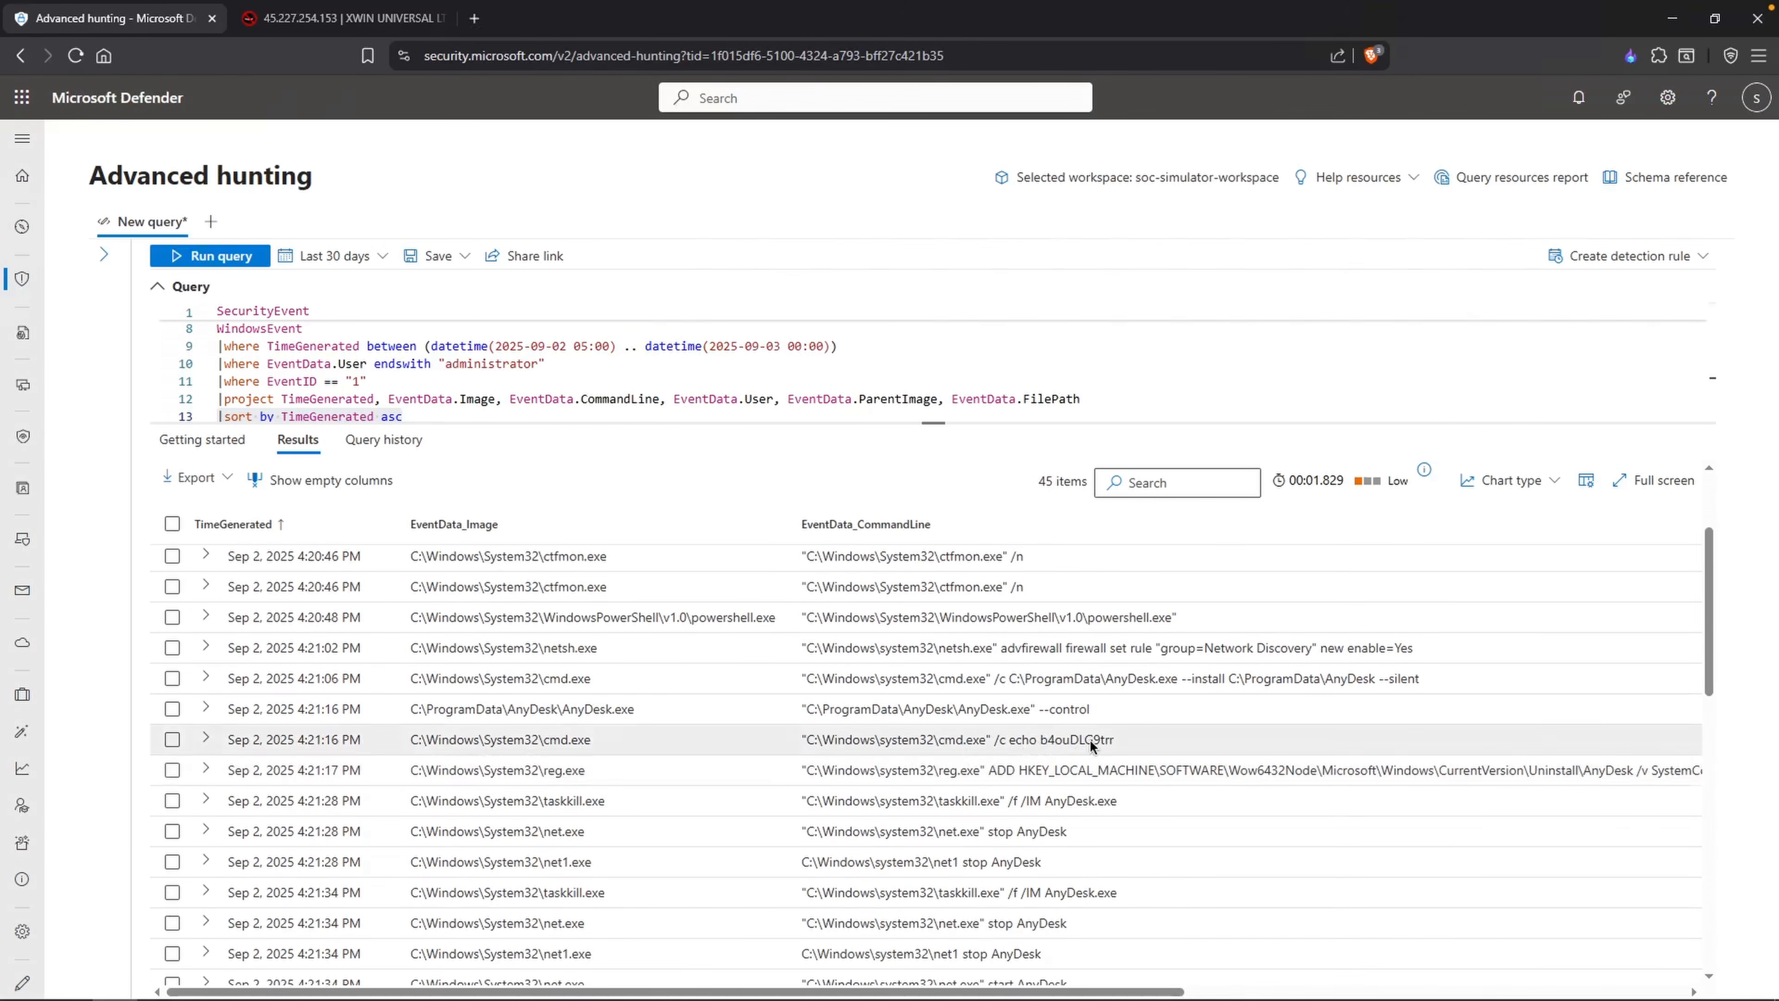
pyautogui.moveTo(1041, 742); pyautogui.dragTo(1115, 739)
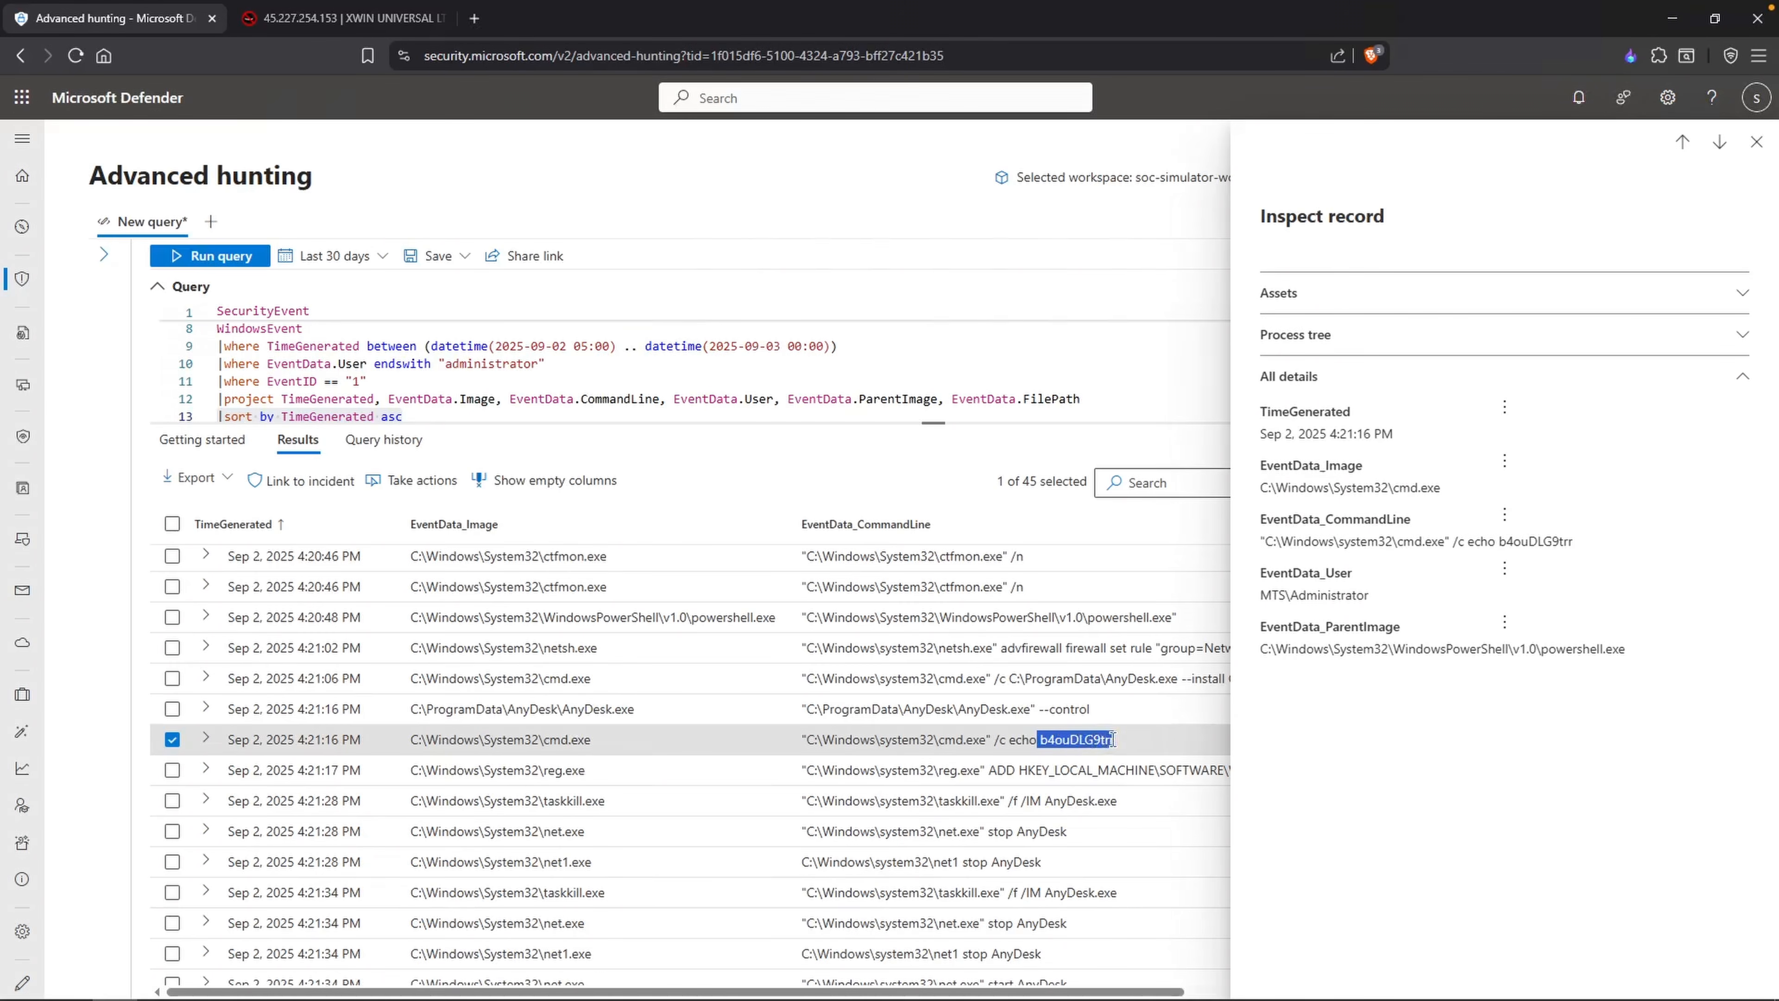
pyautogui.moveTo(1113, 739); pyautogui.dragTo(1042, 733)
pyautogui.rightClick(1048, 738)
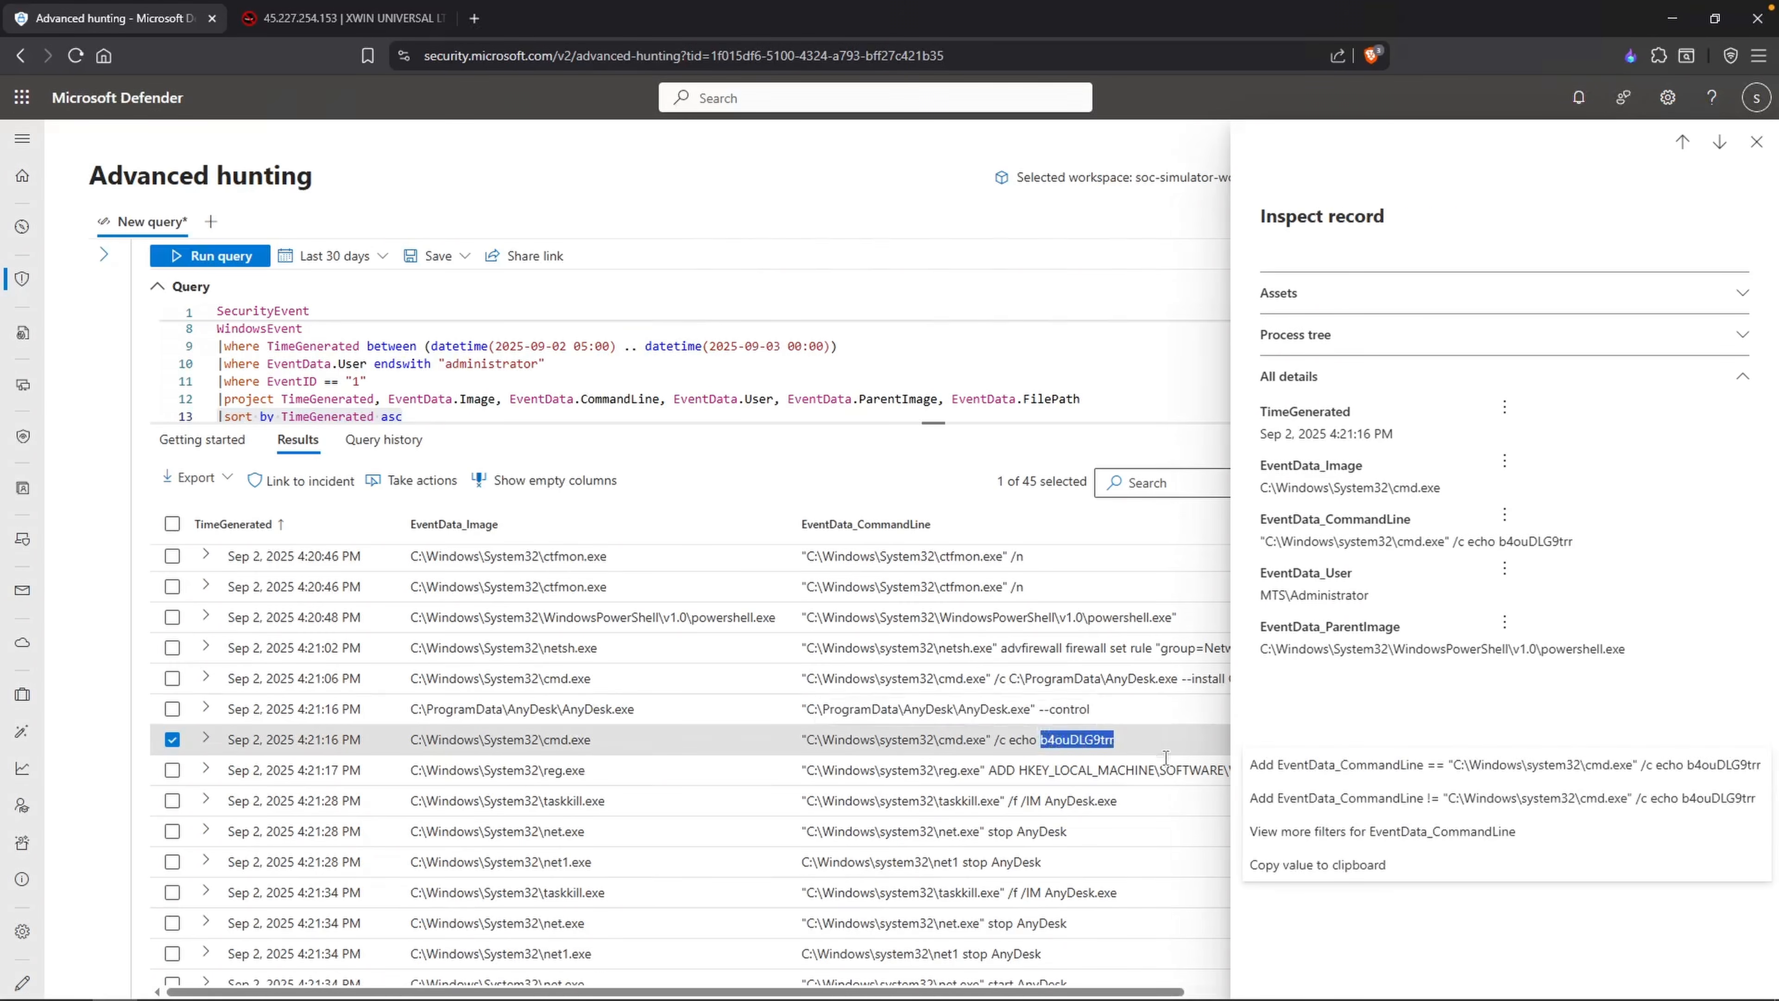
pyautogui.click(1261, 863)
# Step: In the Notepad timeline, add the lines "Firewall was modified enabled Network Discovery" and "Installed AnyDesk" below the powershell entry
pyautogui.hotkey('alt', 'Tab')
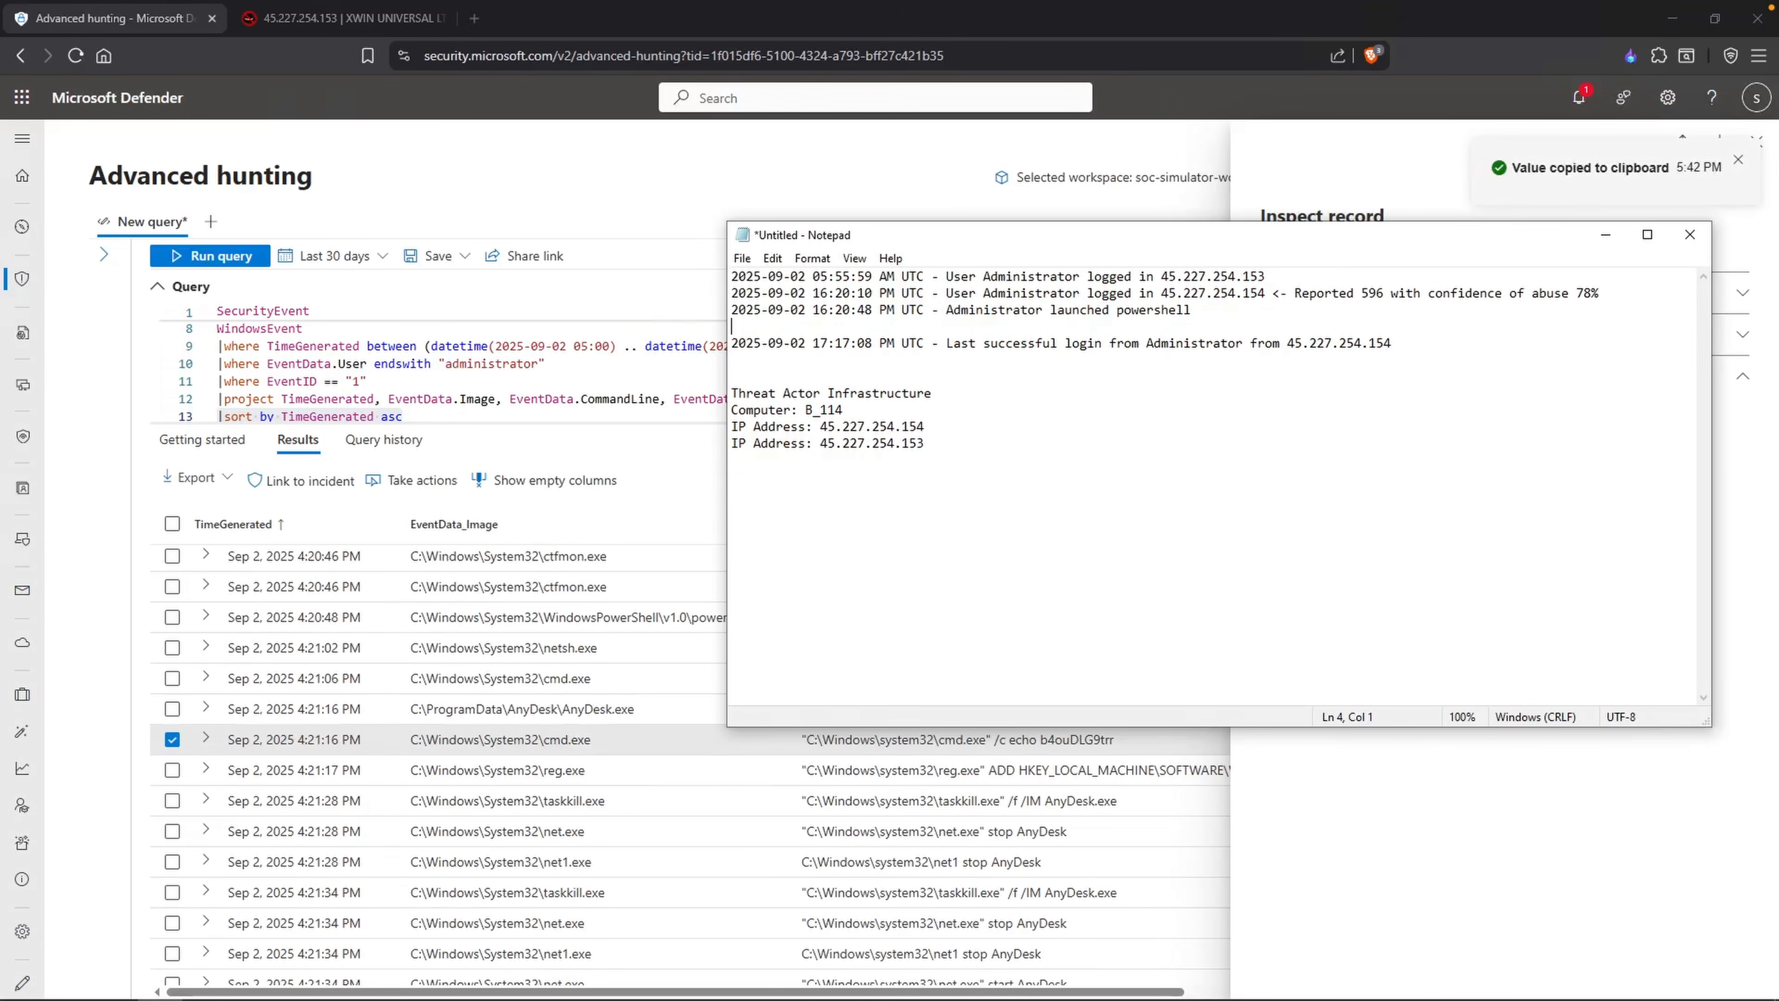
pyautogui.press('Return')
pyautogui.press('Return')
pyautogui.press('Return')
pyautogui.press('Up')
pyautogui.press('Up')
pyautogui.write('Firewall')
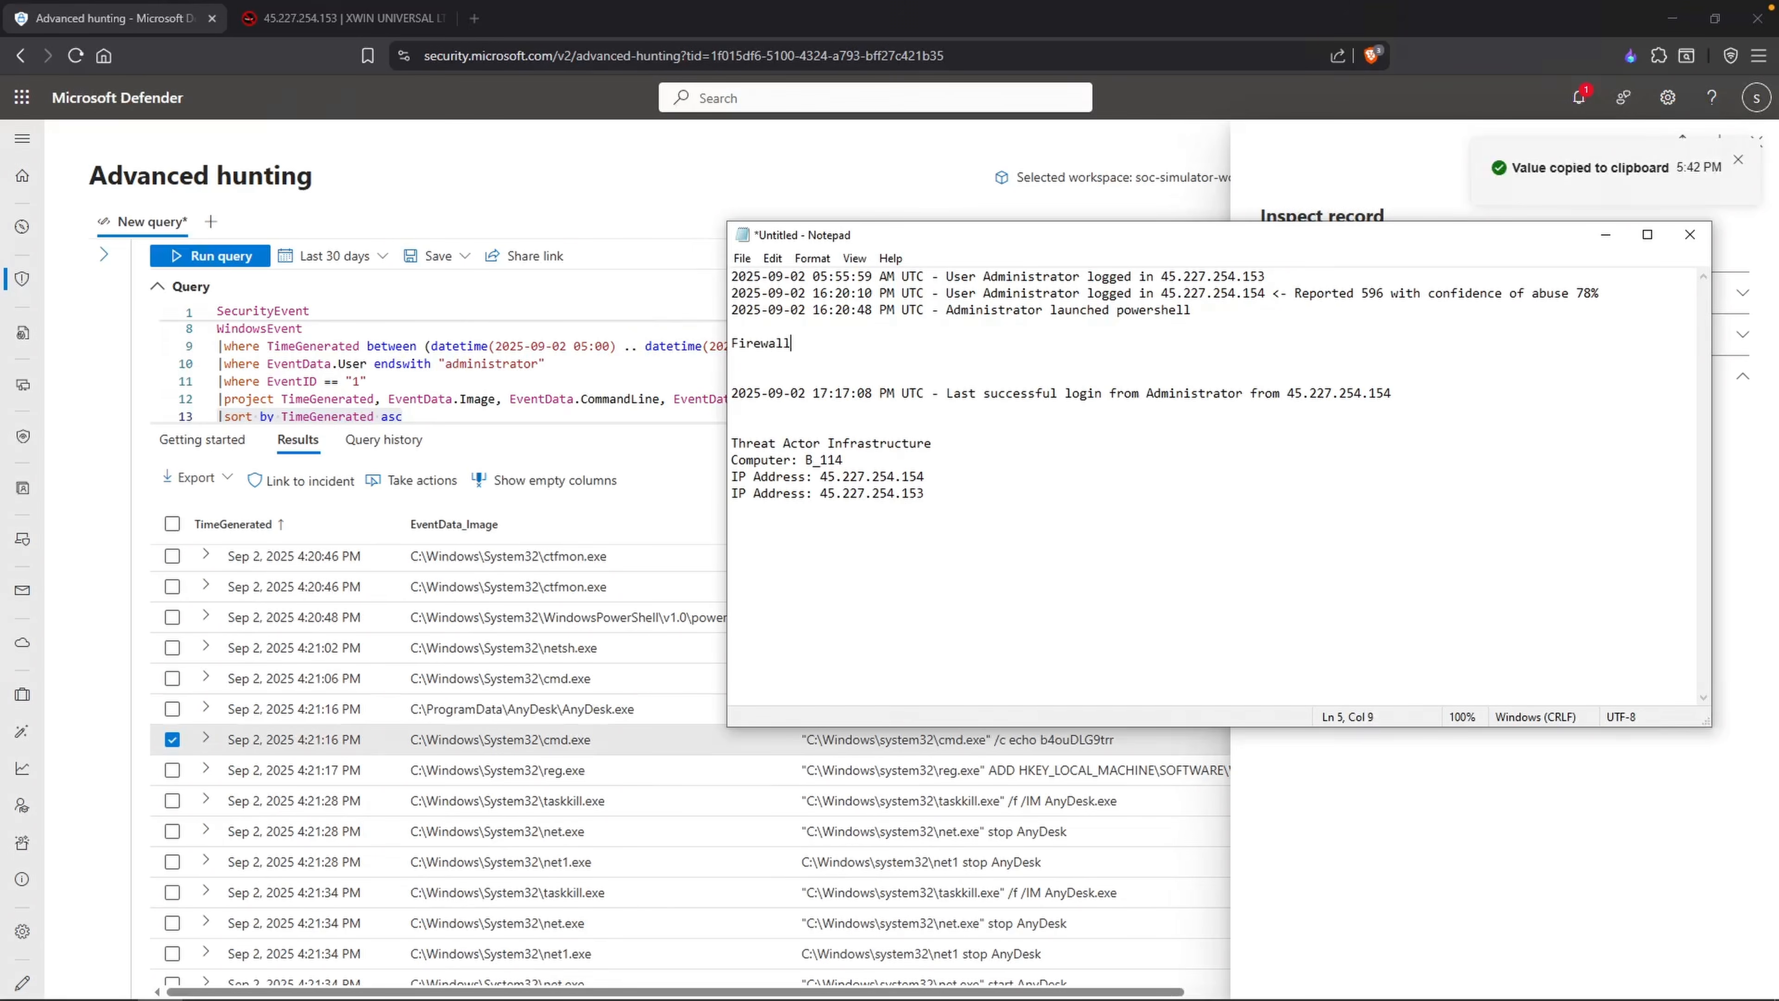
pyautogui.write(' was modified enabled')
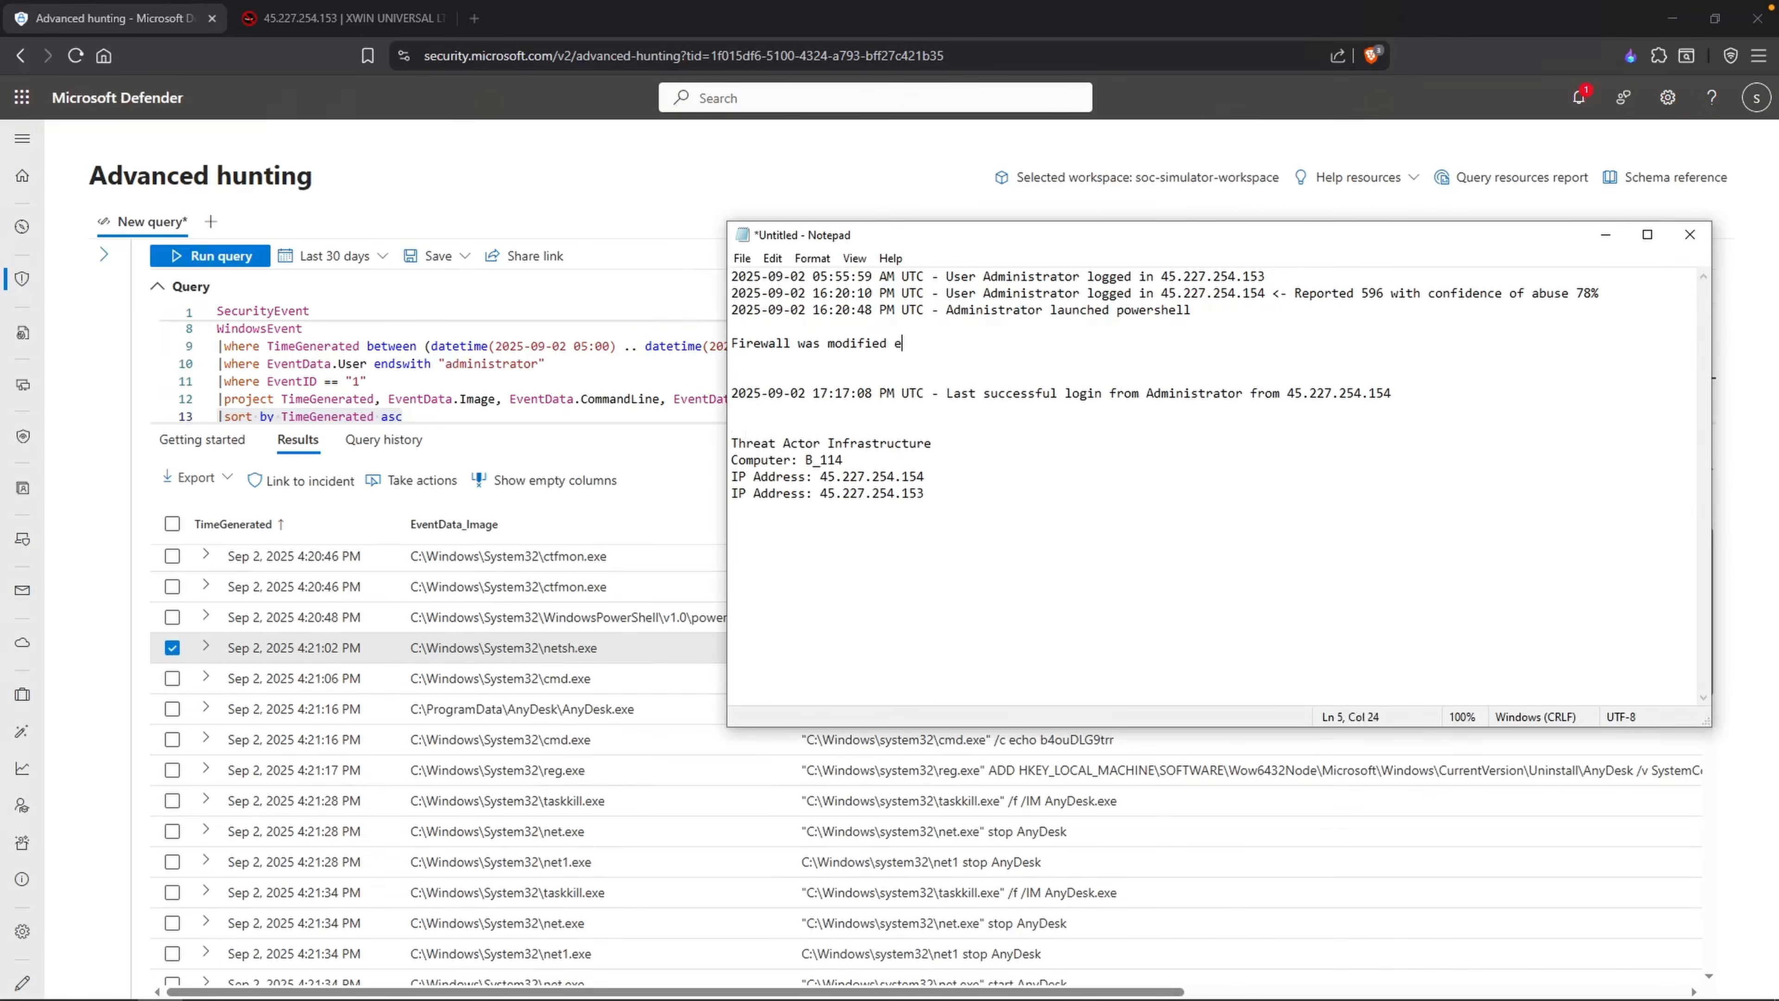
pyautogui.moveTo(1114, 232); pyautogui.dragTo(1103, 165)
pyautogui.write('Network ')
pyautogui.write('Discvoery')
pyautogui.press('Return')
pyautogui.click(1047, 276)
pyautogui.press('BackSpace')
pyautogui.press('BackSpace')
pyautogui.write('ov')
pyautogui.press('Down')
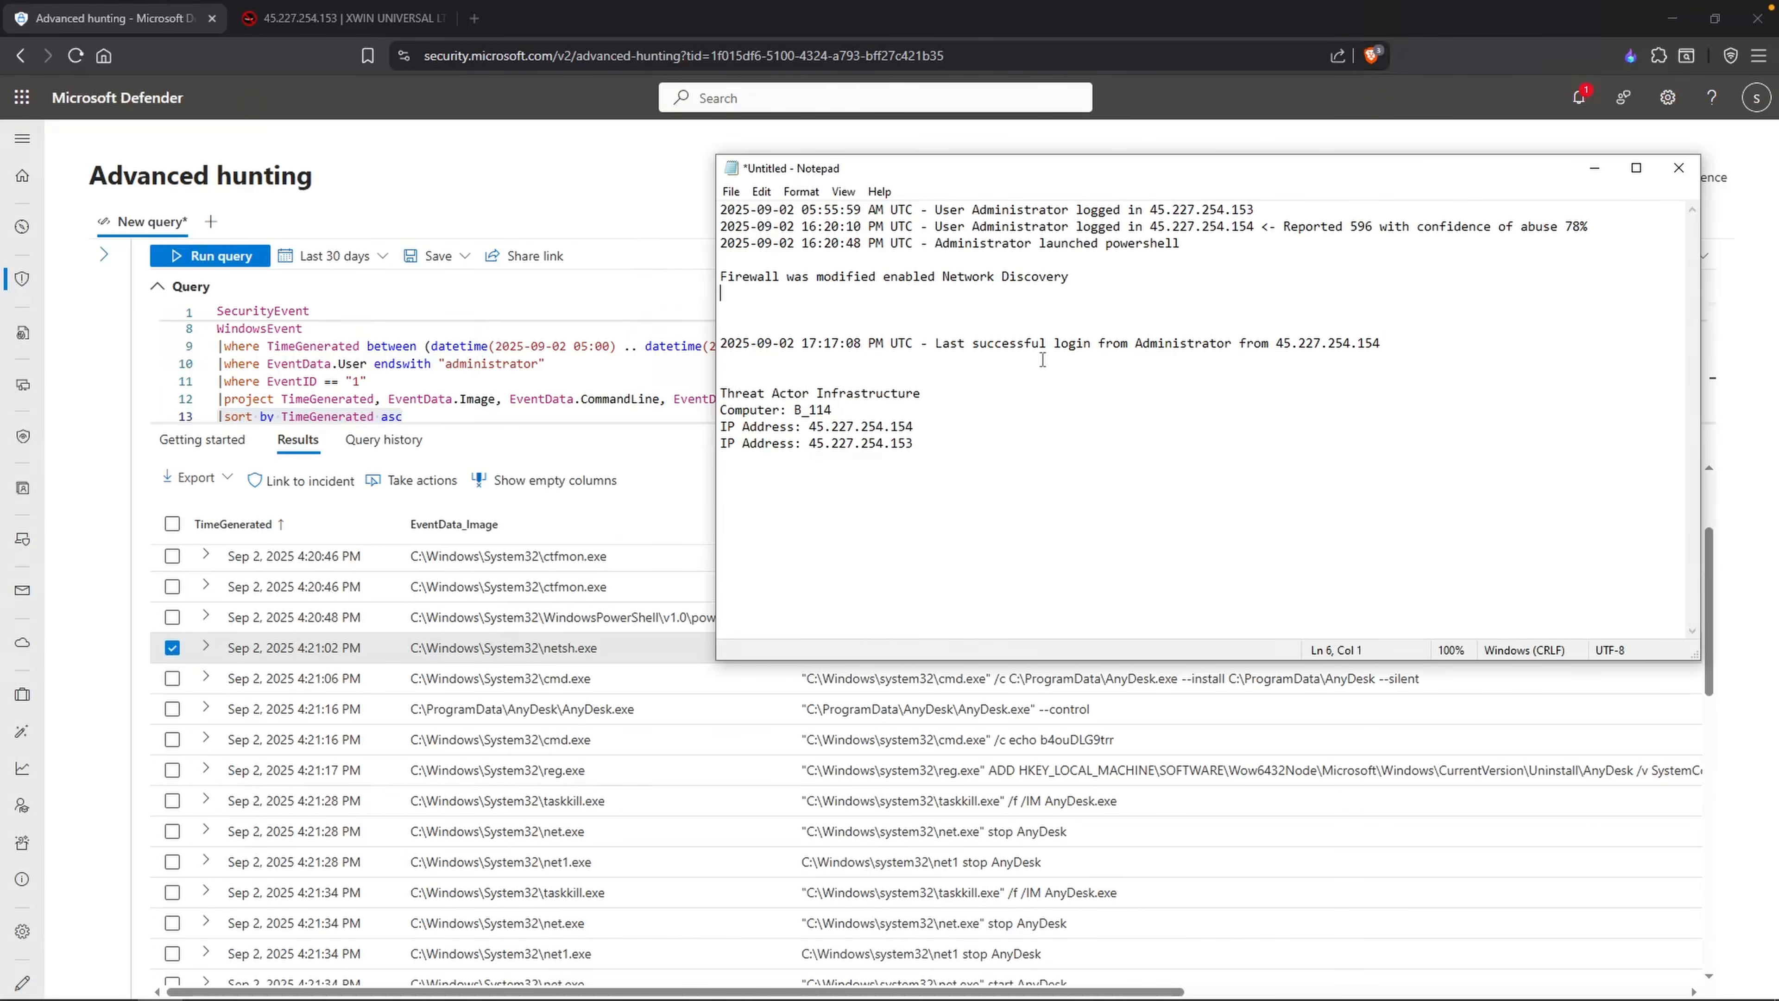
pyautogui.write('talled AnyDesk')
pyautogui.press('Return')
# Step: Paste the copied cmd.exe echo command as a new timeline line and annotate it with "<- What is this?"
pyautogui.write('CMD:')
pyautogui.press('BackSpace')
pyautogui.press('BackSpace')
pyautogui.write('echo')
pyautogui.hotkey('ctrl', 'v')
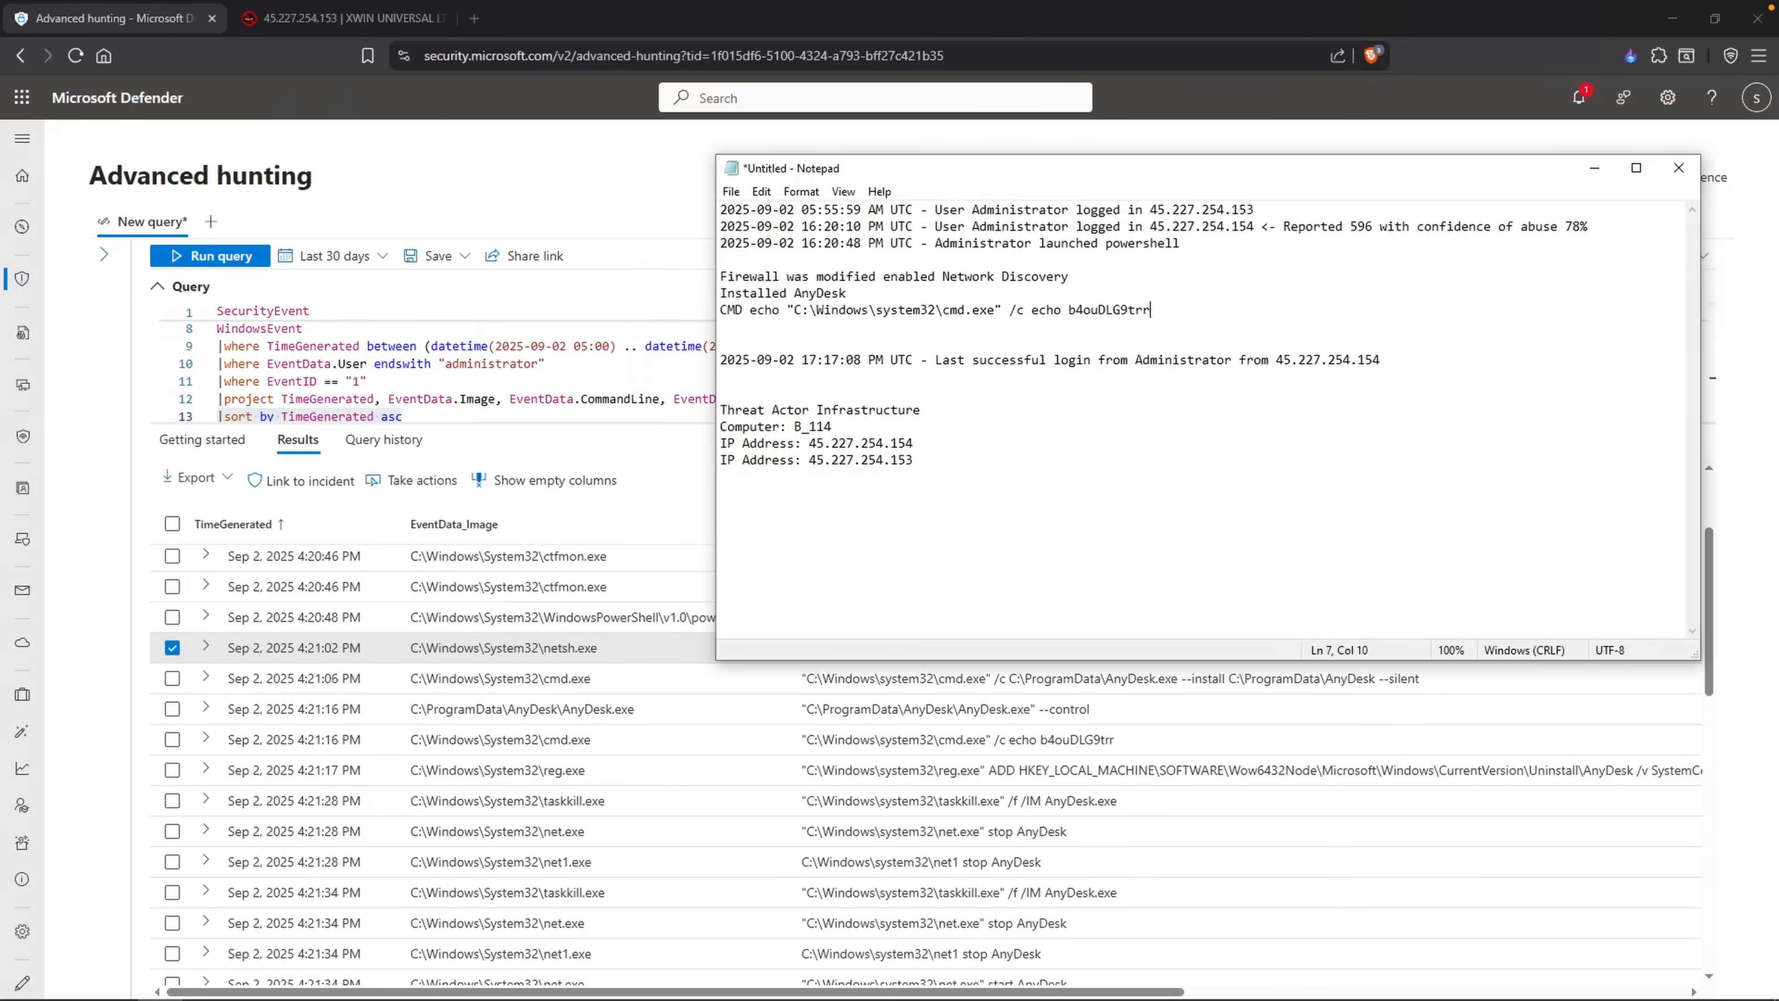
pyautogui.moveTo(795, 309); pyautogui.dragTo(720, 309)
pyautogui.press('BackSpace')
pyautogui.click(1091, 309)
pyautogui.write('<- What is this?')
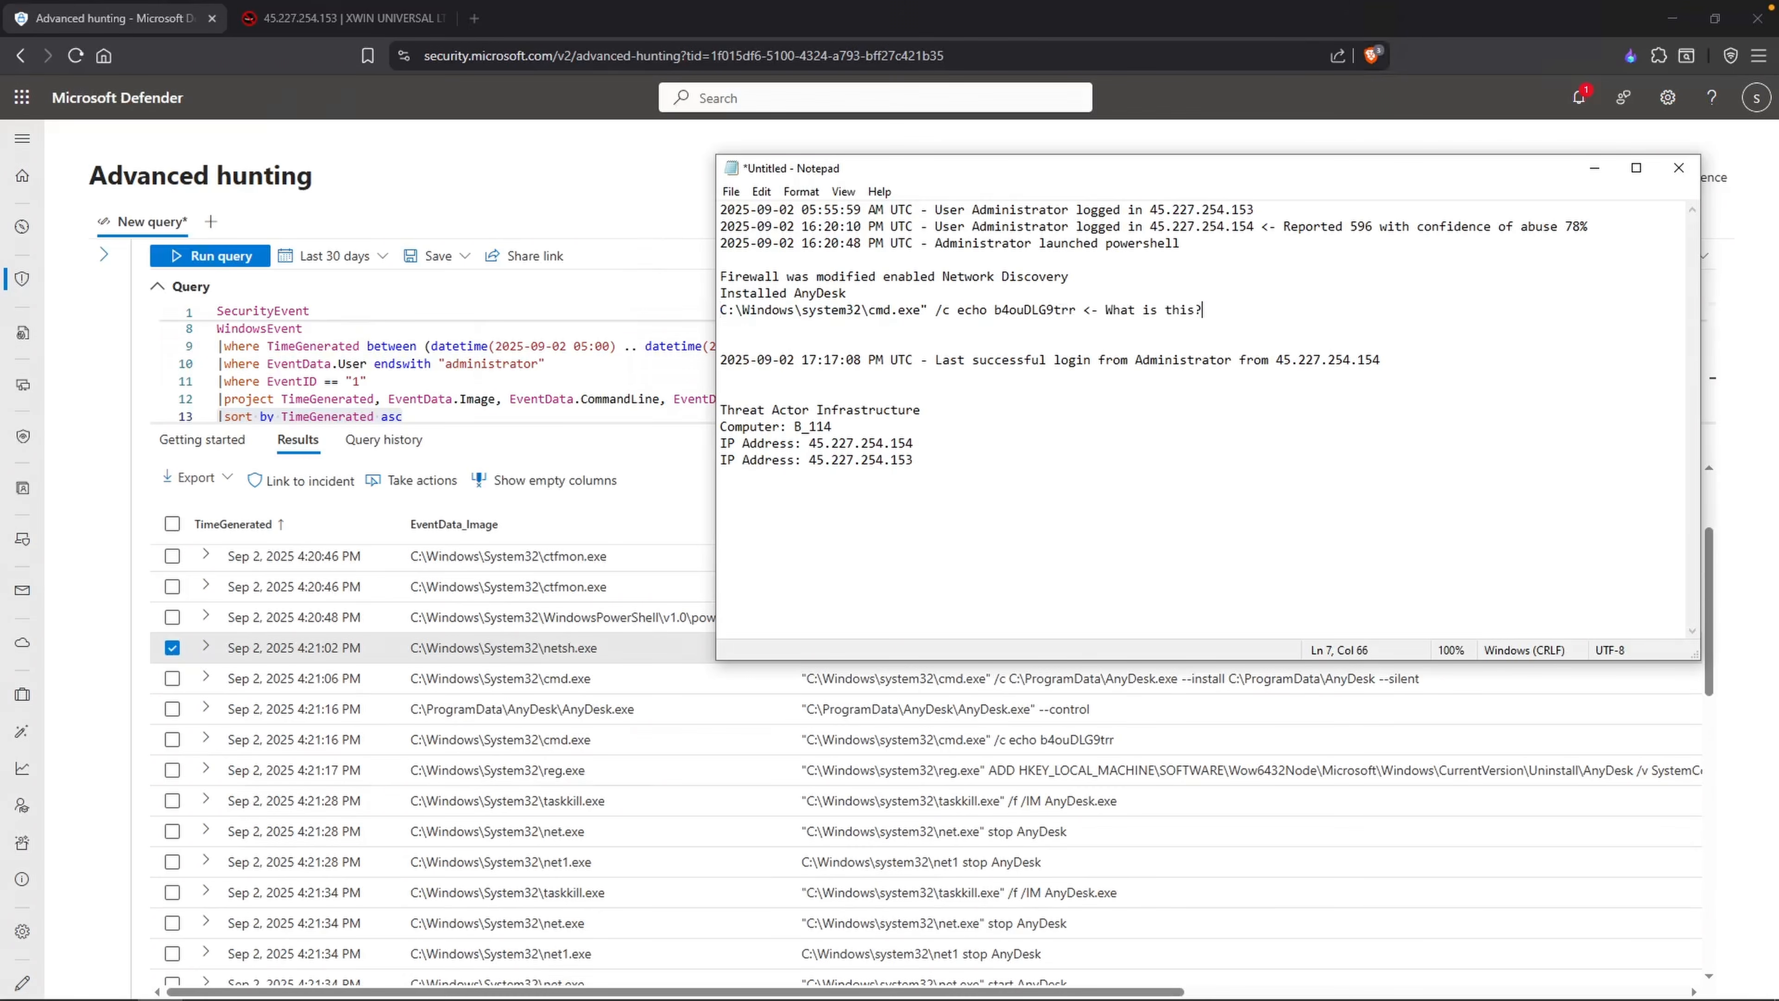
pyautogui.press('Return')
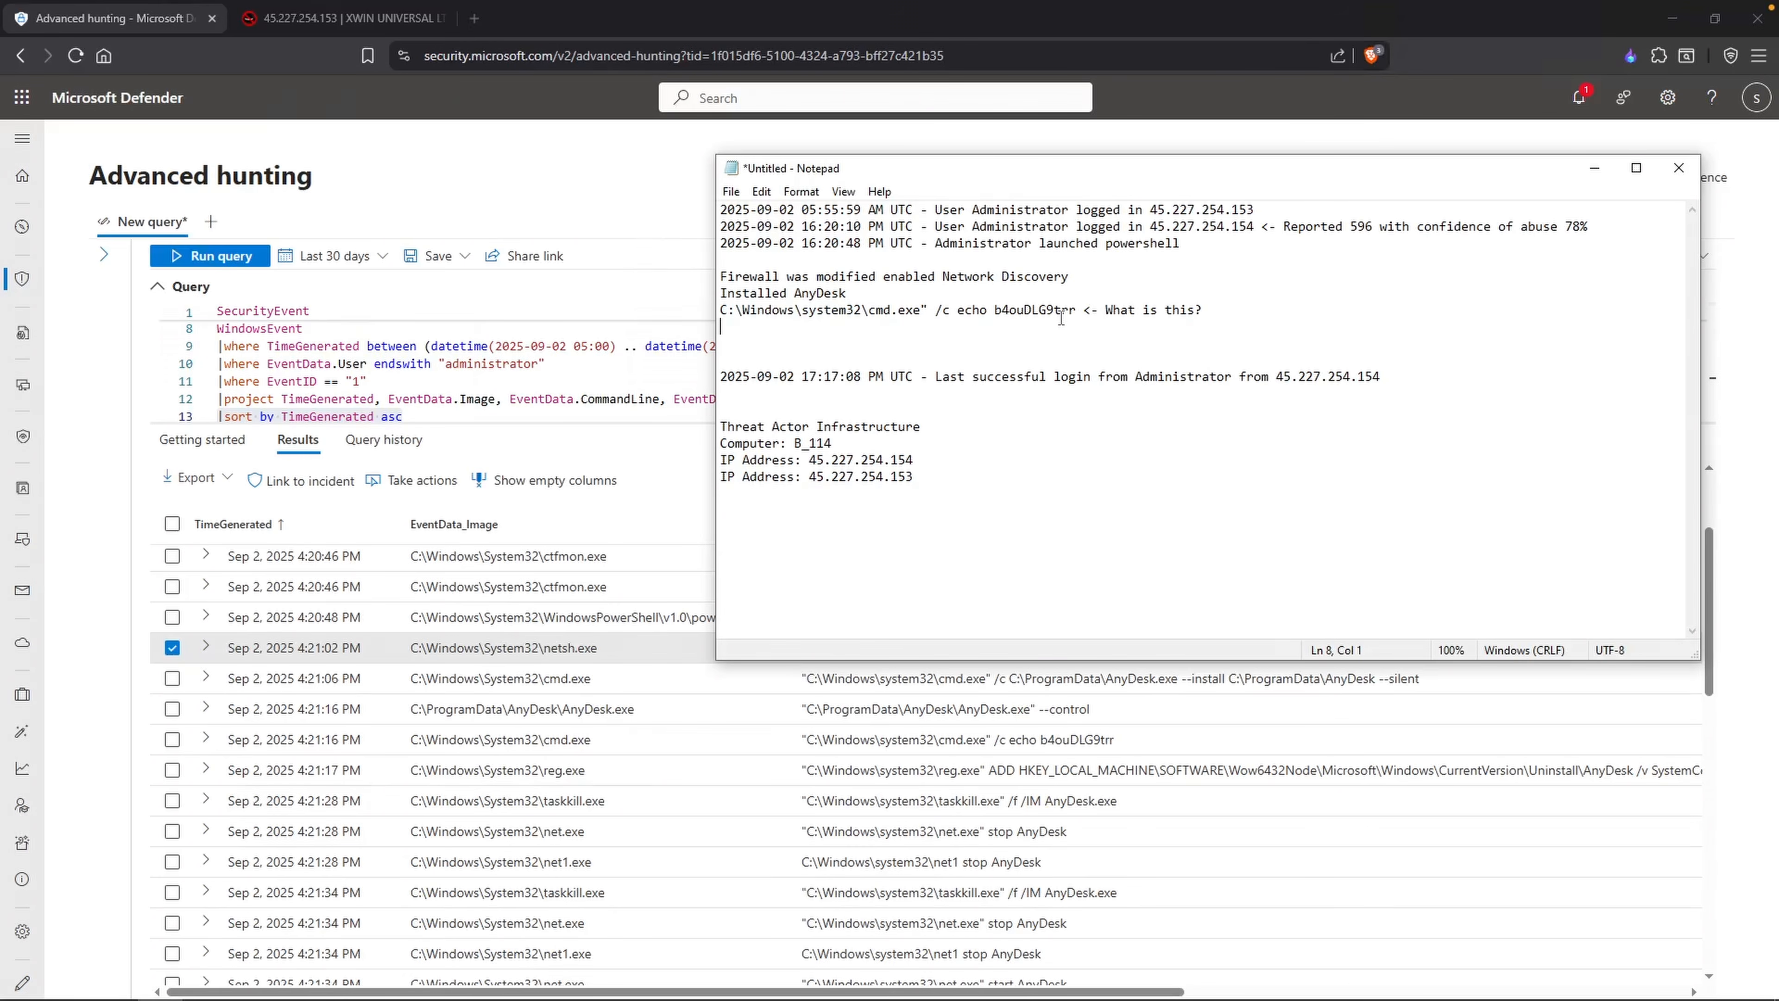
# Step: Return to the hunting results and inspect the reg.exe record's full command line, closing the record details
pyautogui.click(335, 739)
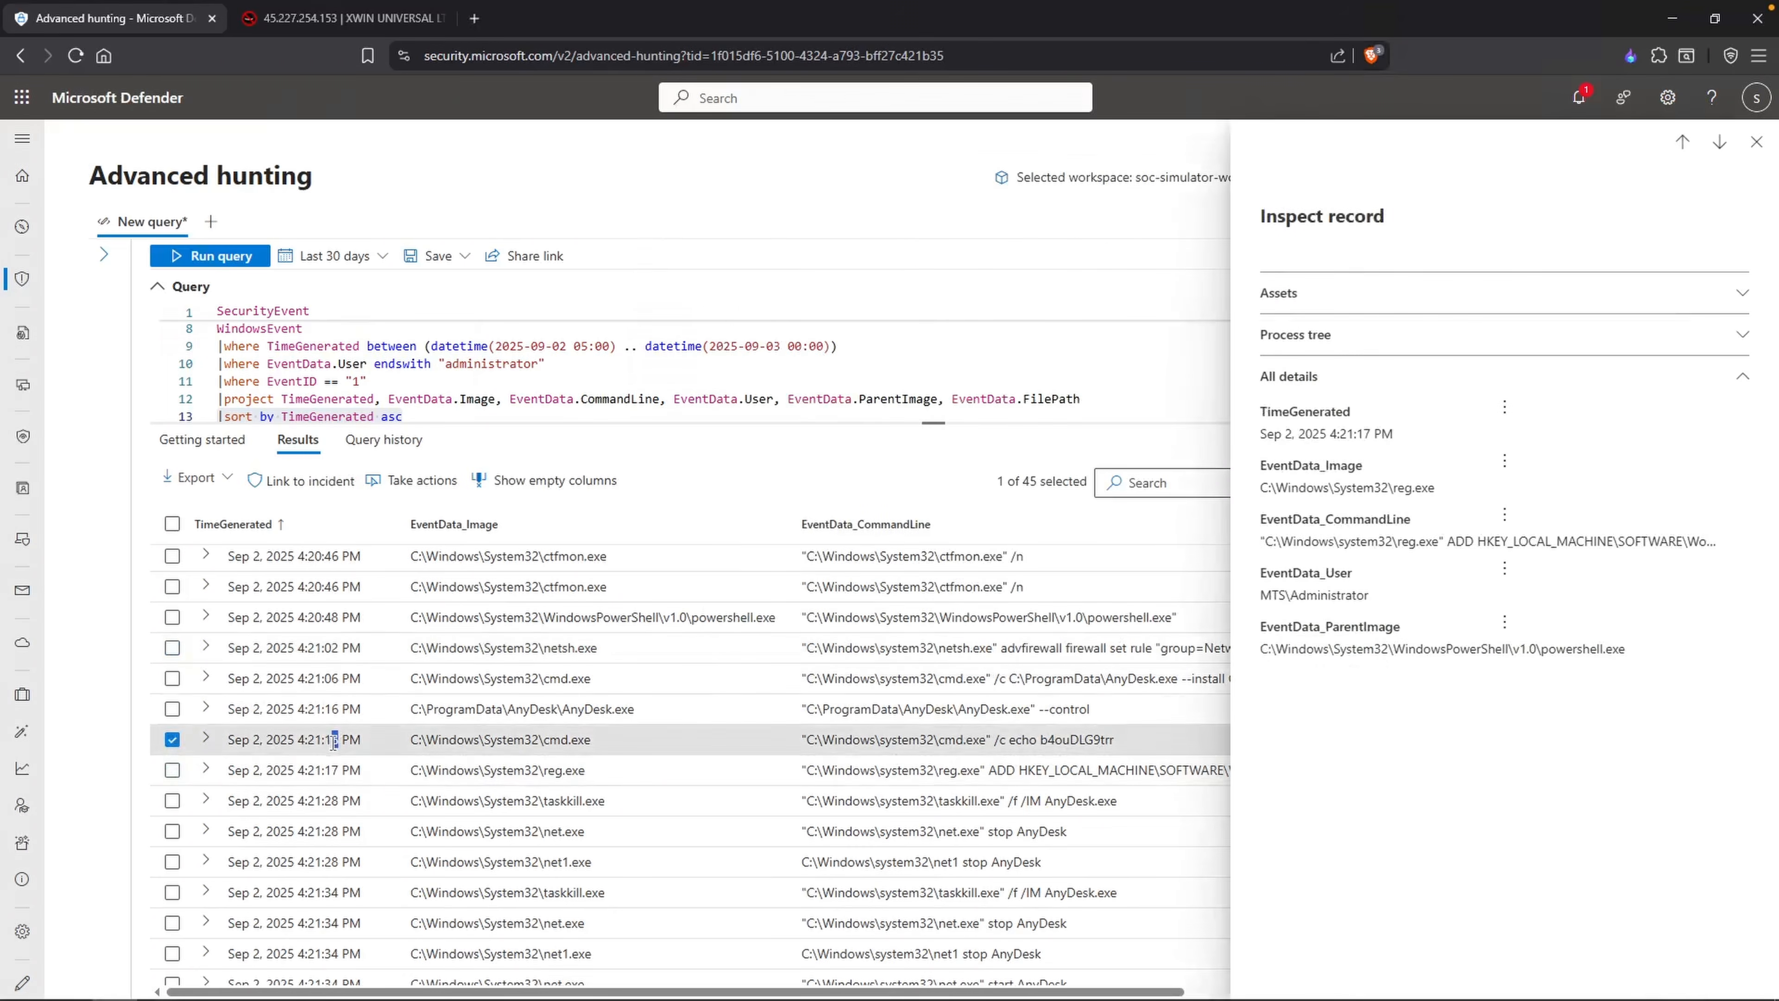
pyautogui.click(811, 770)
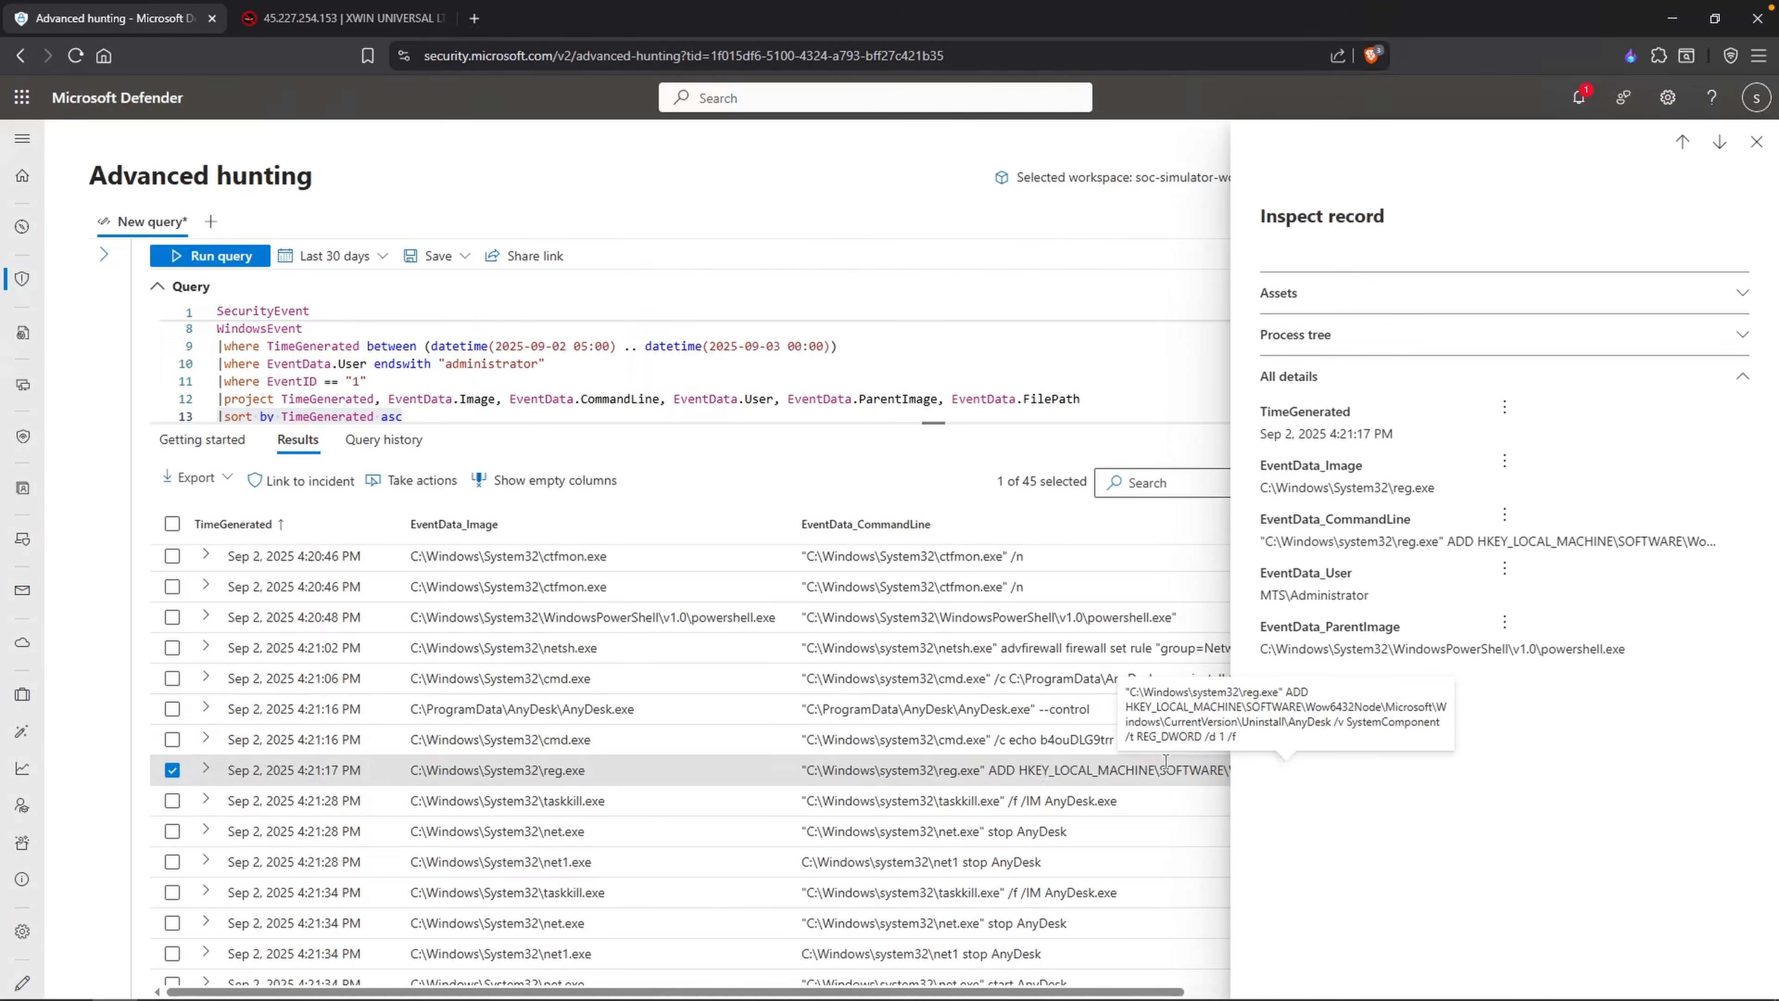
pyautogui.click(1756, 142)
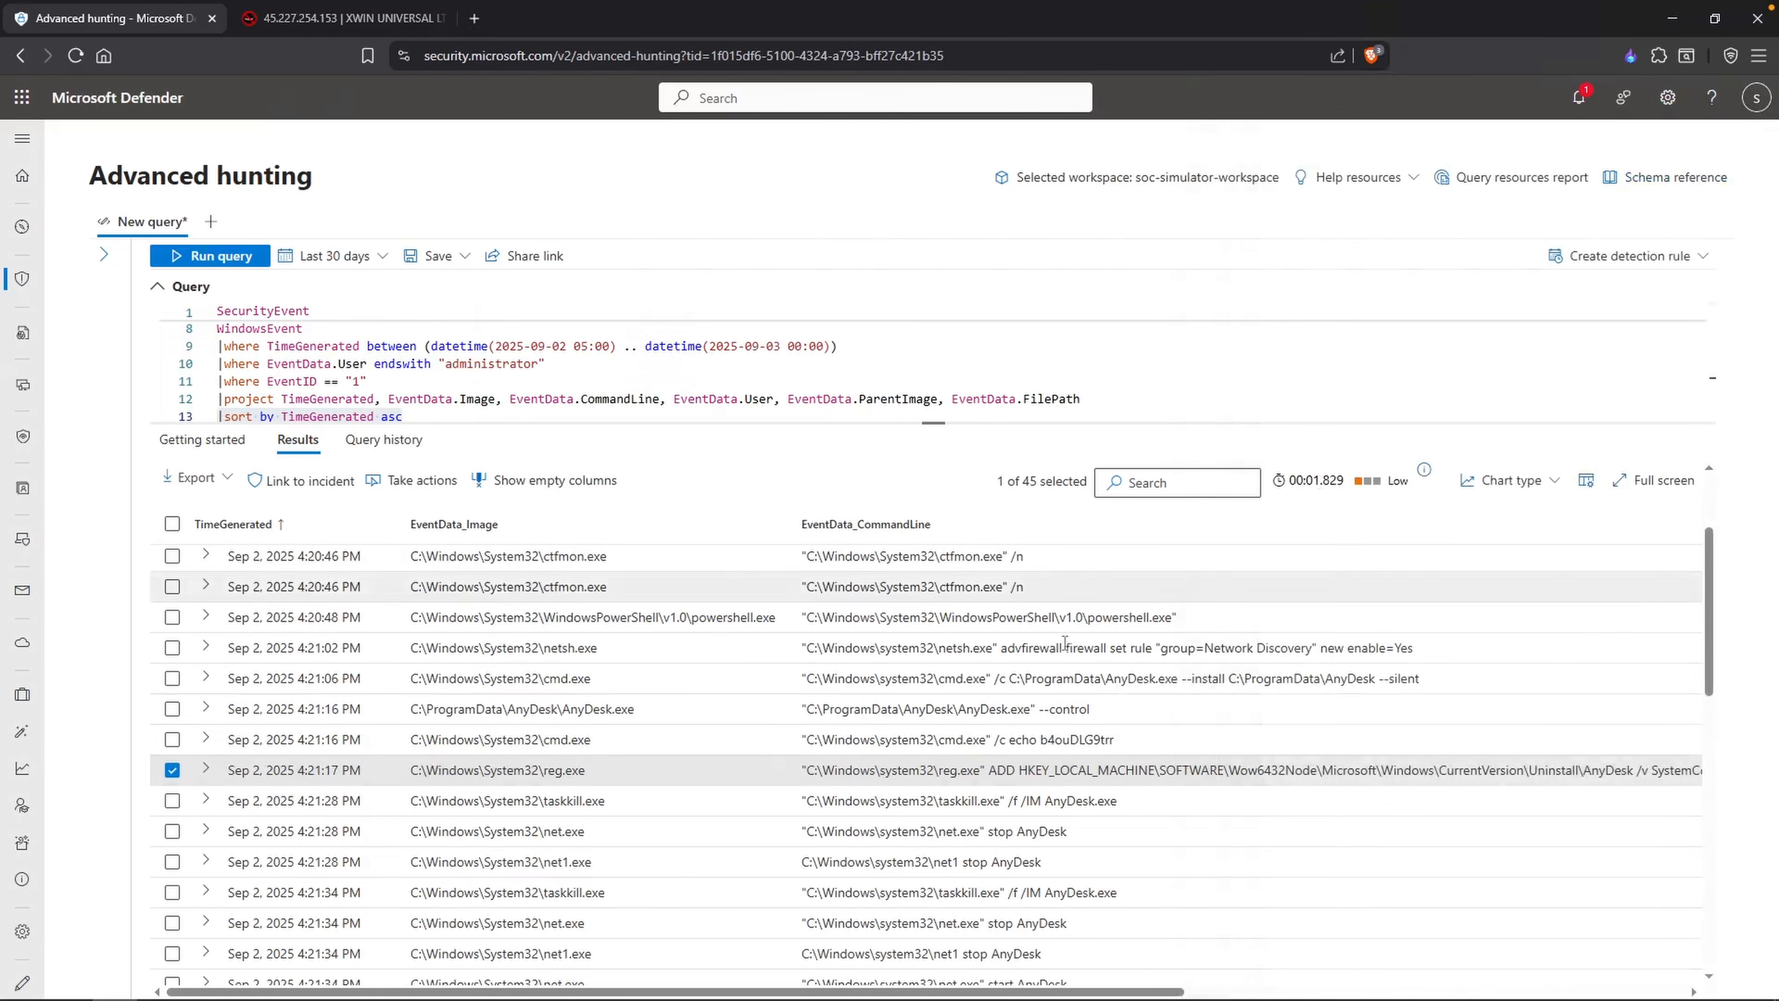
# Step: Examine the taskkill.exe and net.exe records that stop and start AnyDesk
pyautogui.scroll(-1, 1073, 760)
pyautogui.click(1075, 759)
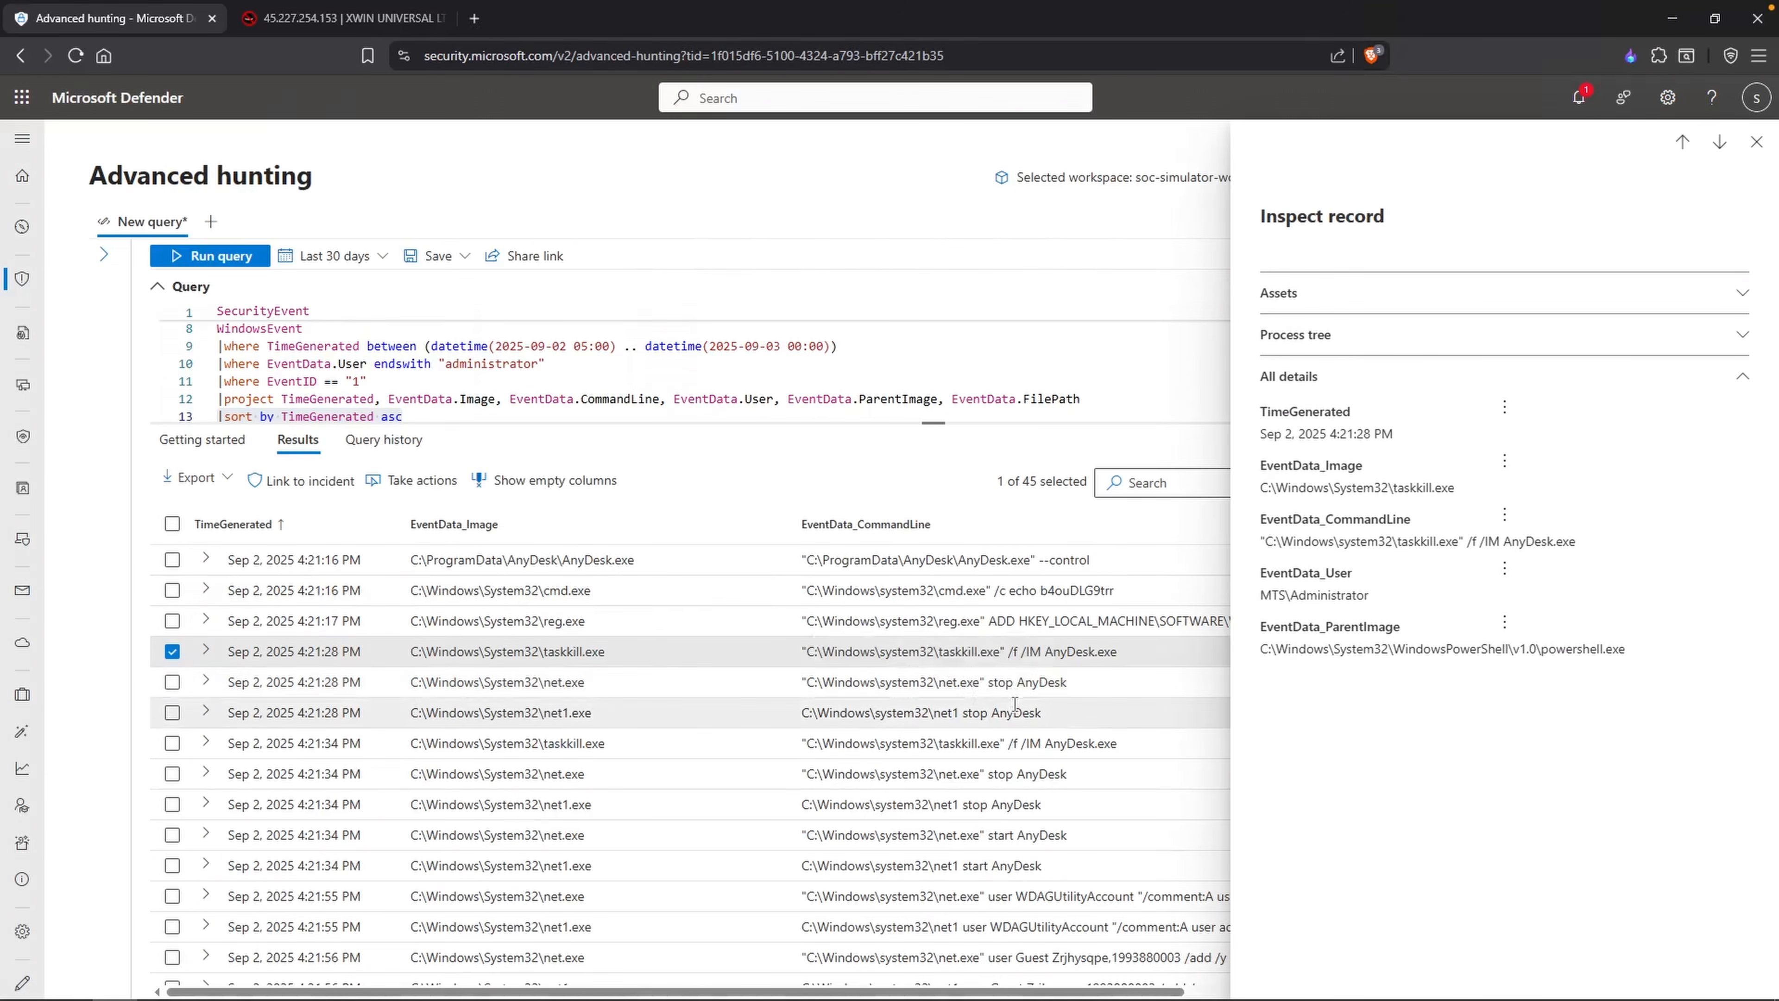
pyautogui.click(1030, 803)
pyautogui.click(1057, 762)
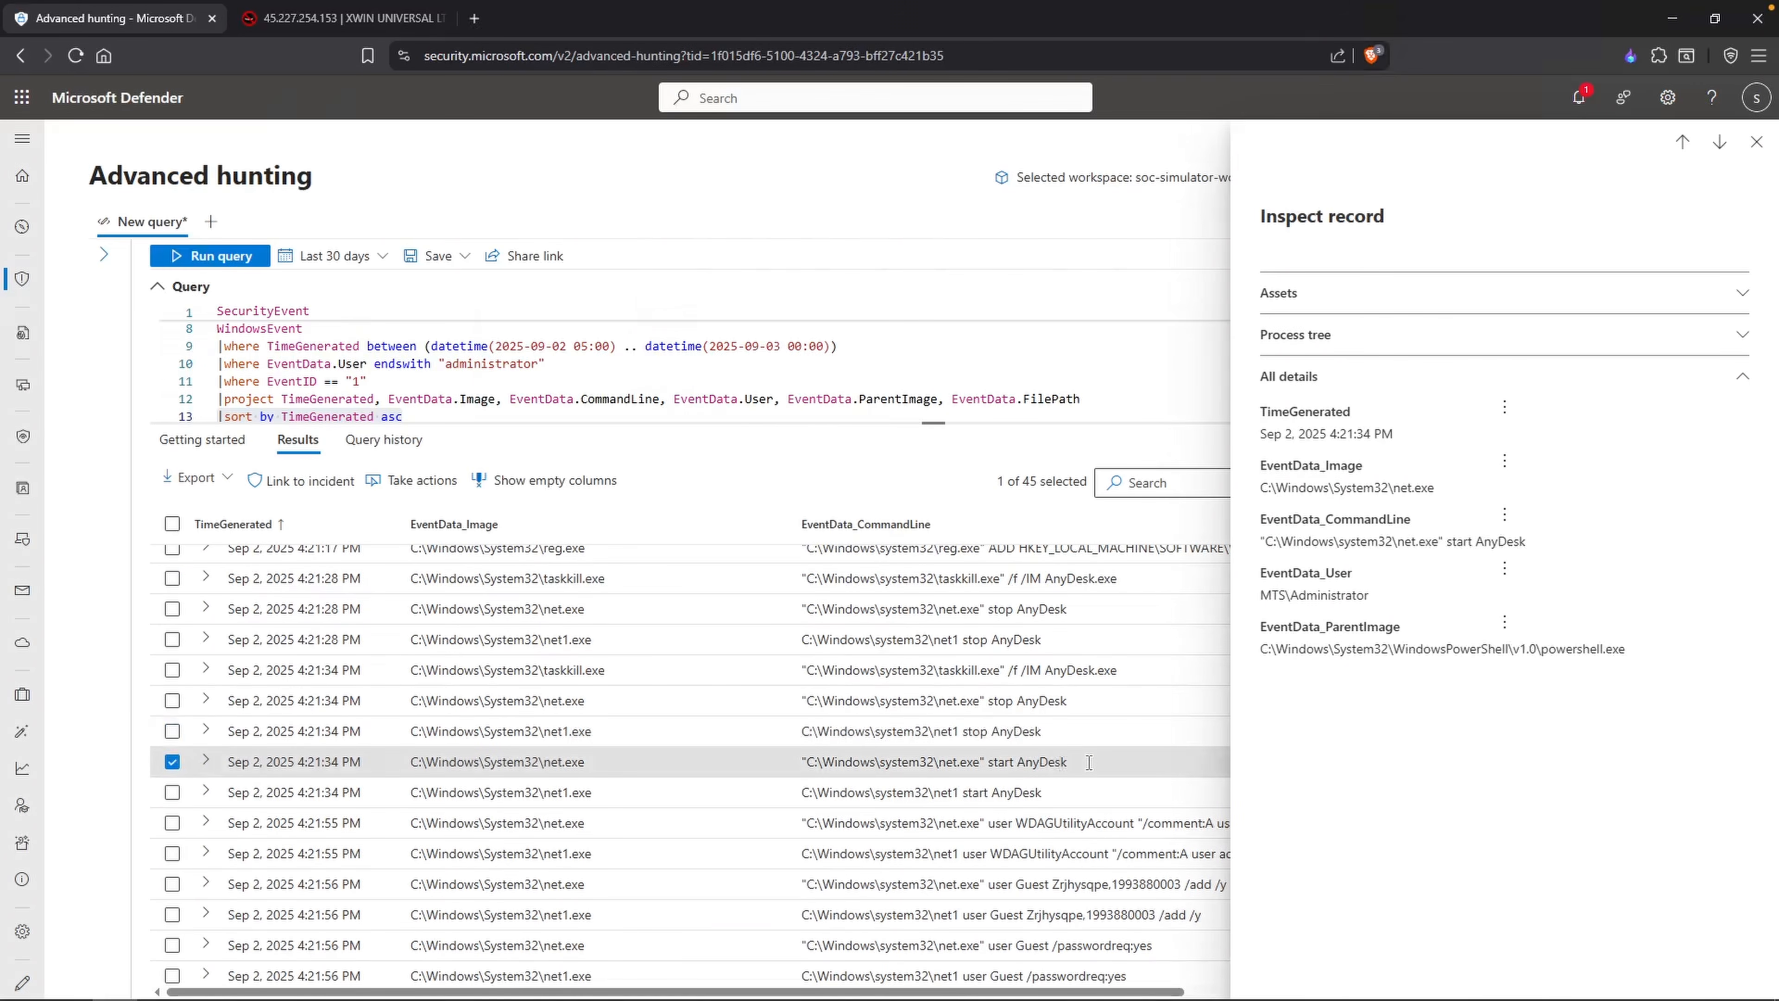
pyautogui.click(1088, 760)
pyautogui.scroll(-2, 1088, 761)
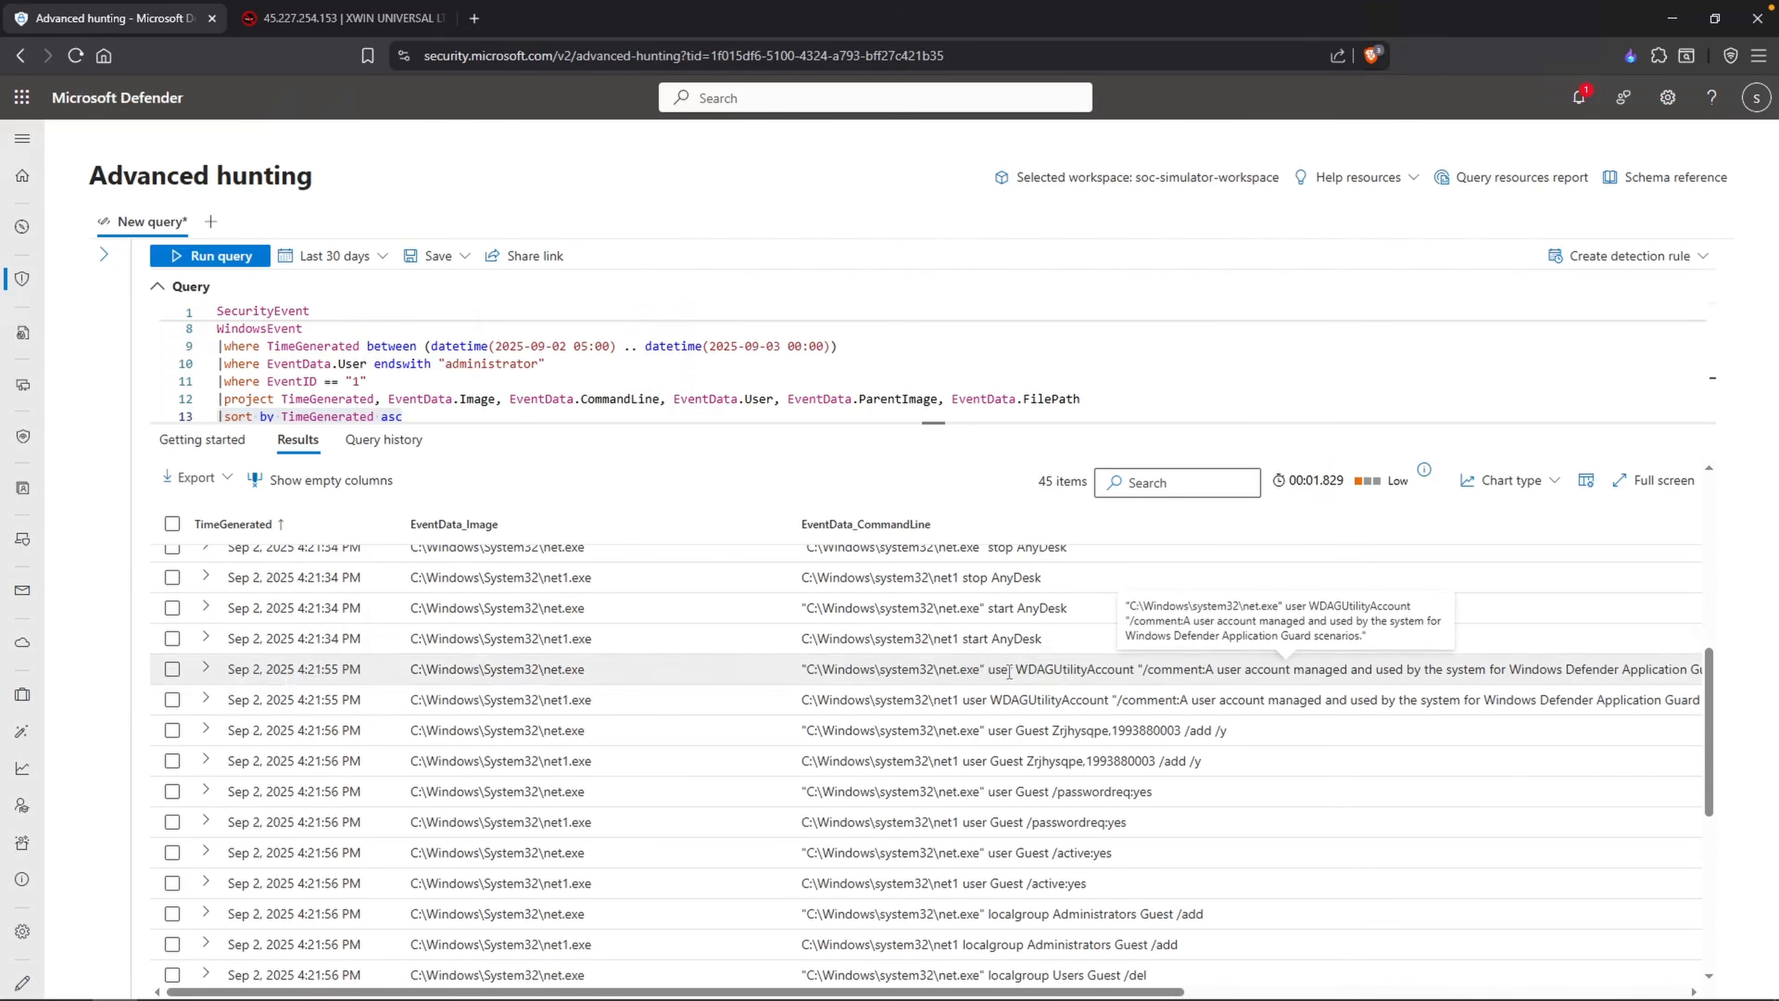
# Step: Inspect the net.exe record for WDAGUtilityAccount and compare it with the preceding AnyDesk start record
pyautogui.moveTo(1015, 669); pyautogui.dragTo(1135, 662)
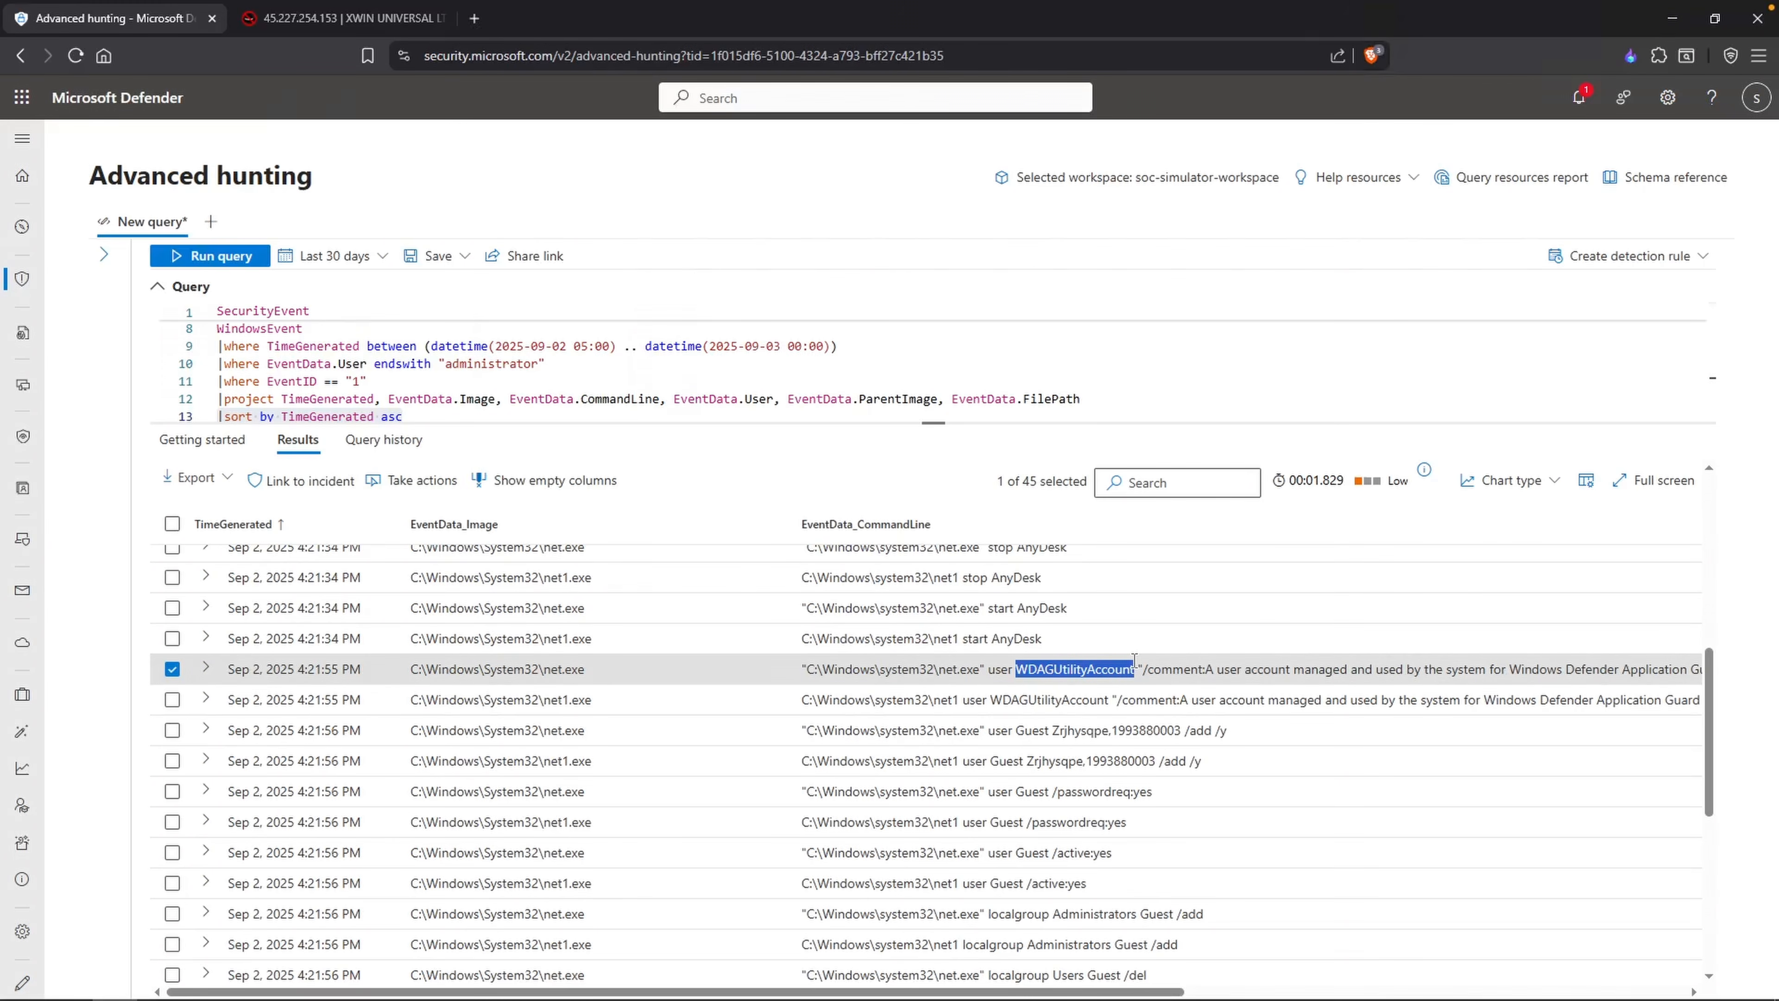
pyautogui.moveTo(1135, 662); pyautogui.dragTo(1135, 662)
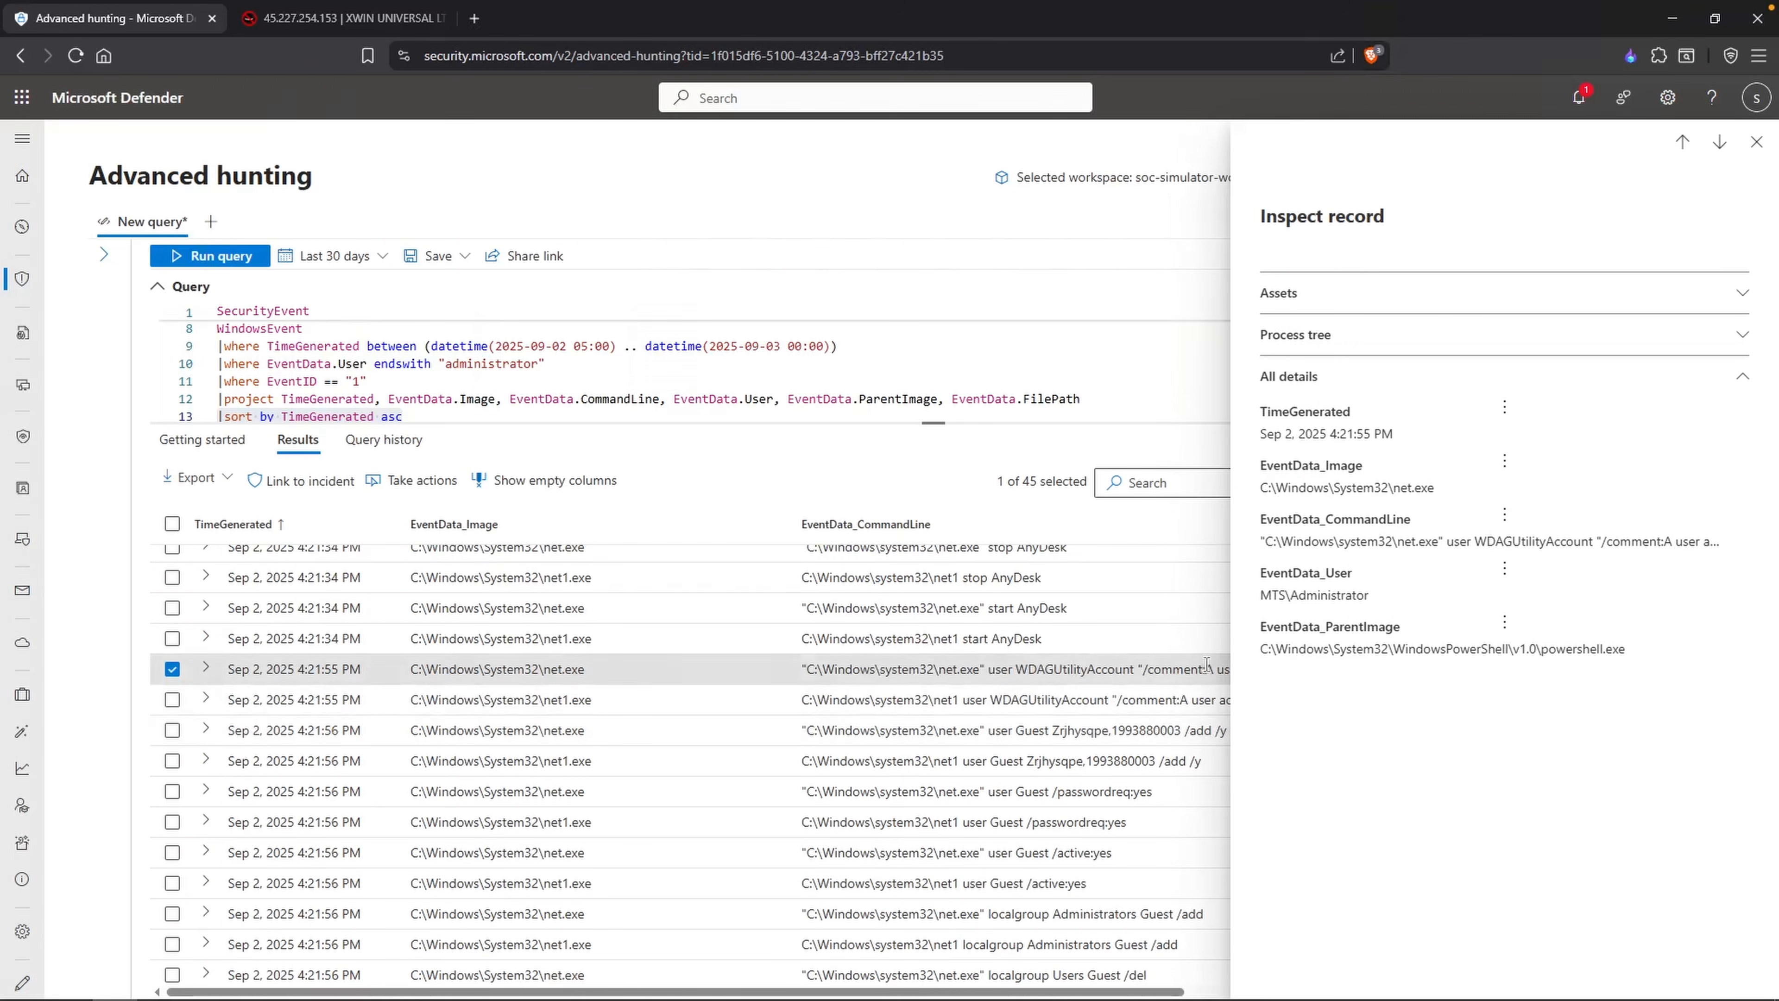
pyautogui.click(1756, 138)
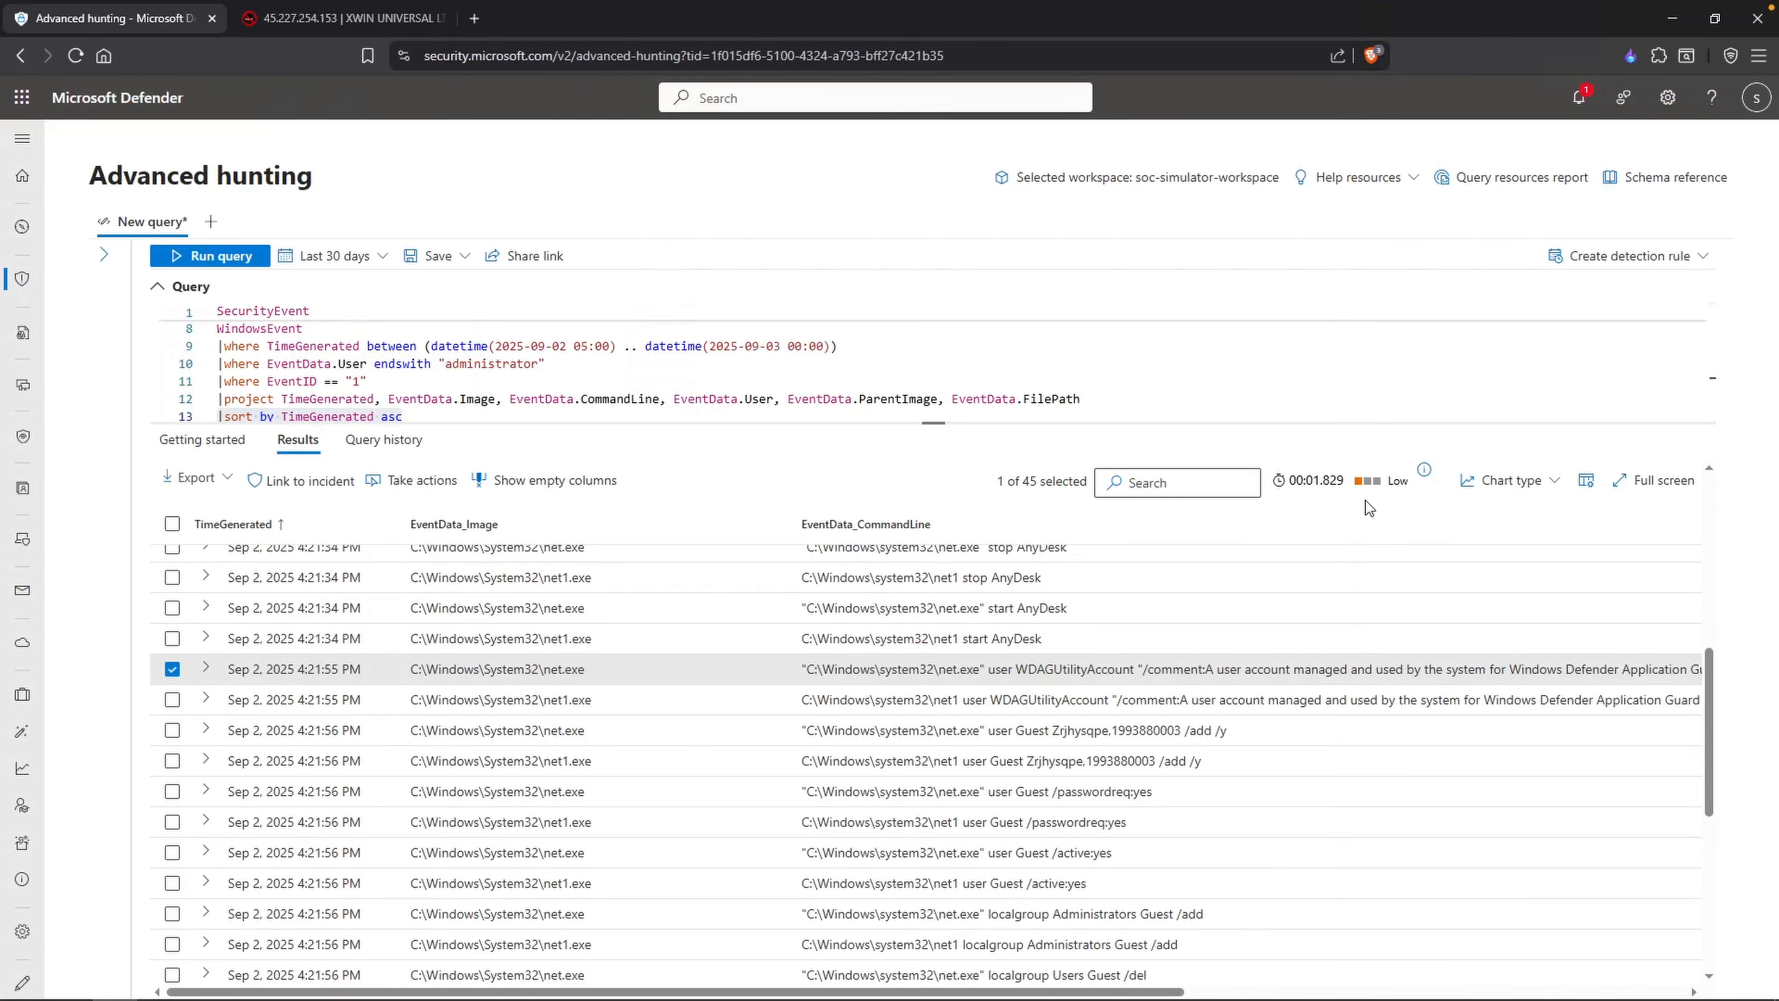
pyautogui.click(554, 608)
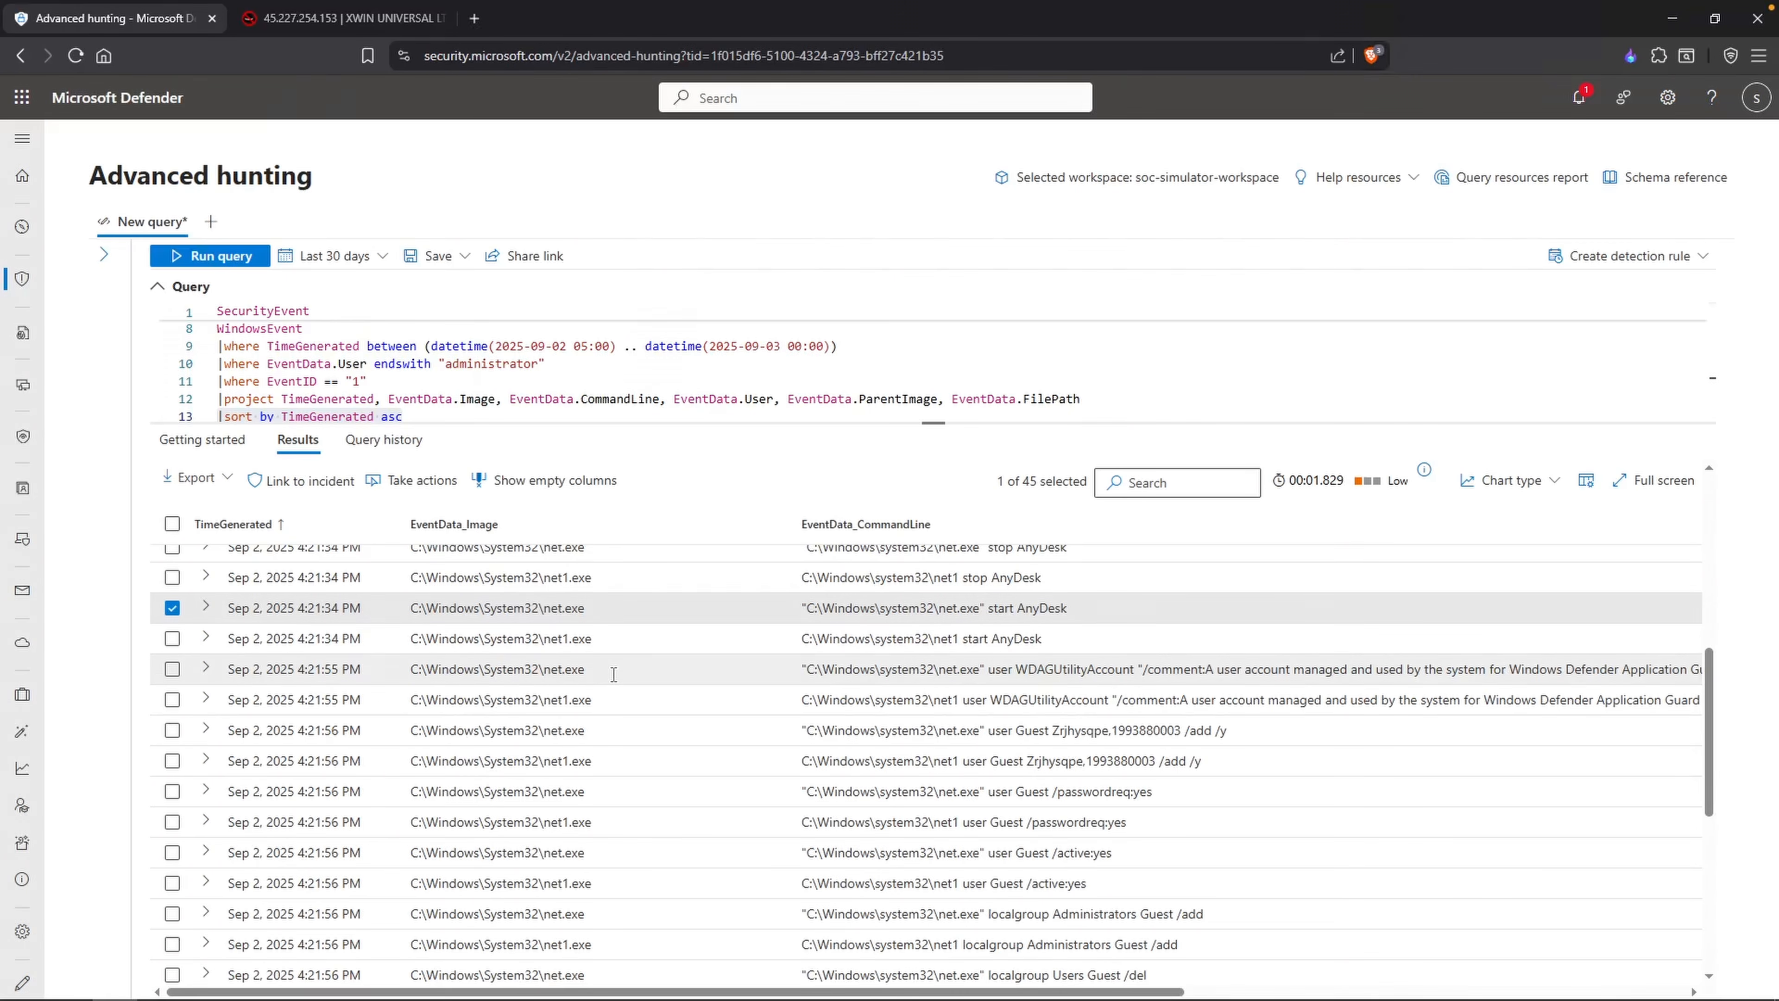
# Step: Add a Notepad line stating that the Guest account was enabled, quoting the account password copied from the net.exe record
pyautogui.scroll(-1, 613, 673)
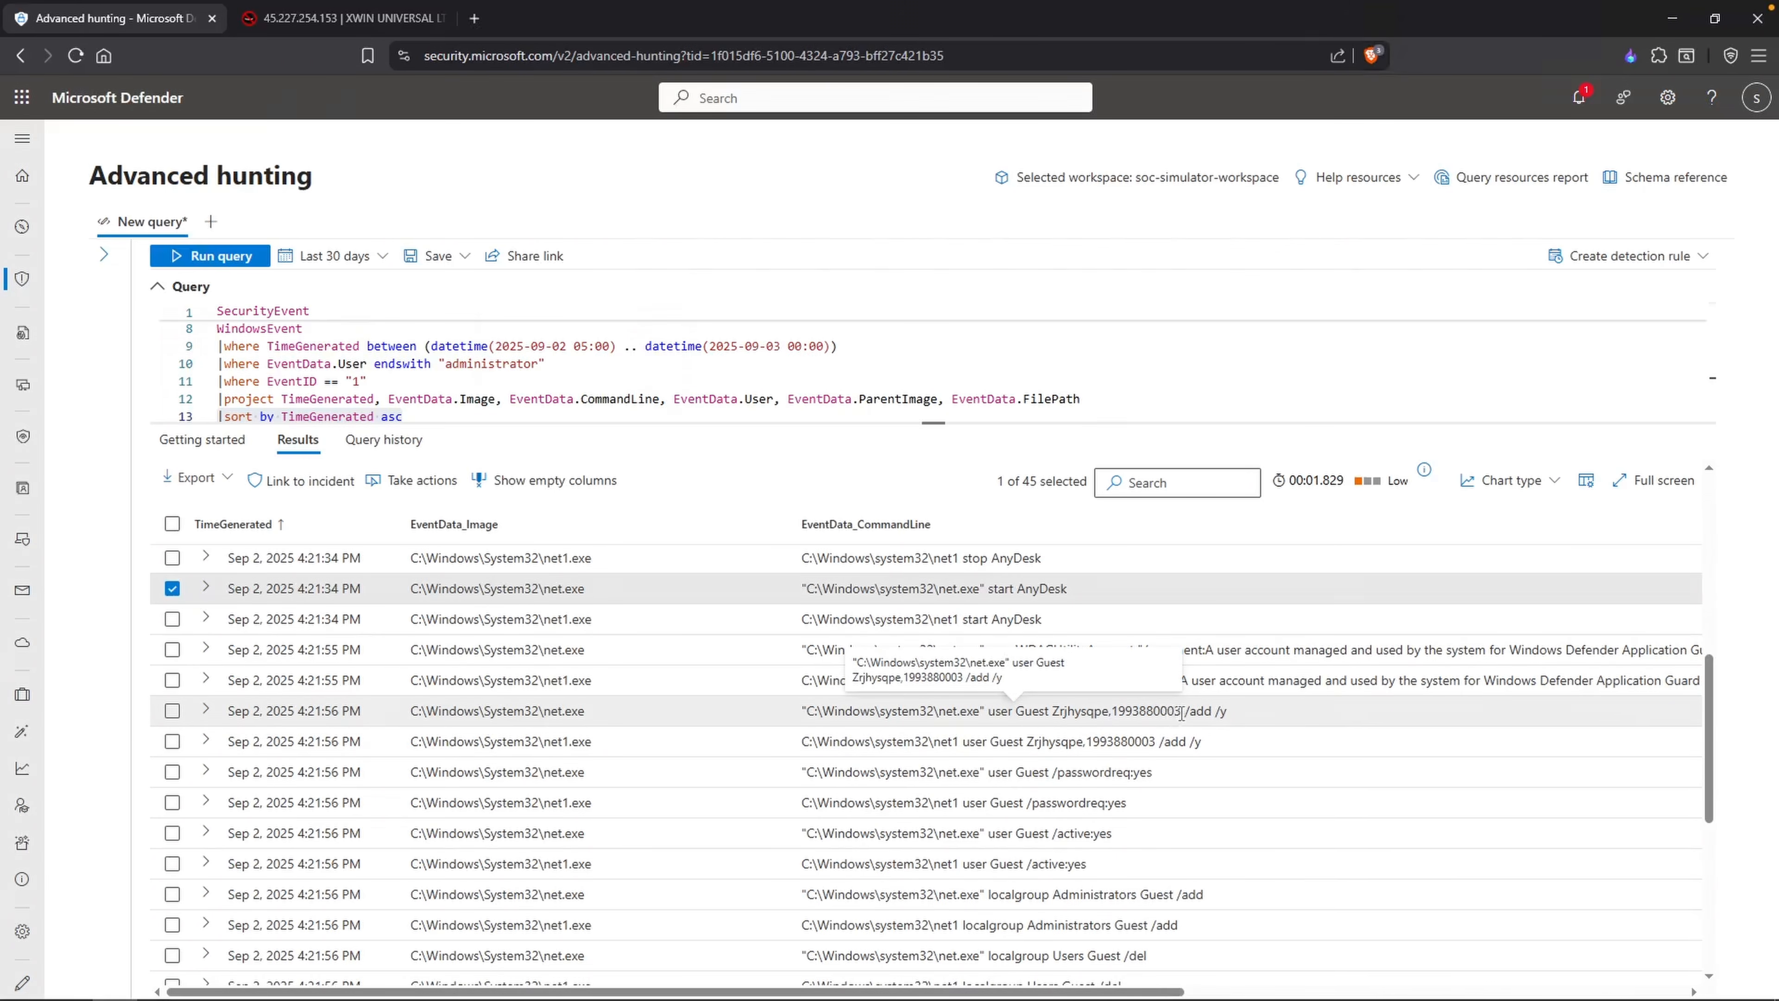
pyautogui.doubleClick(1166, 712)
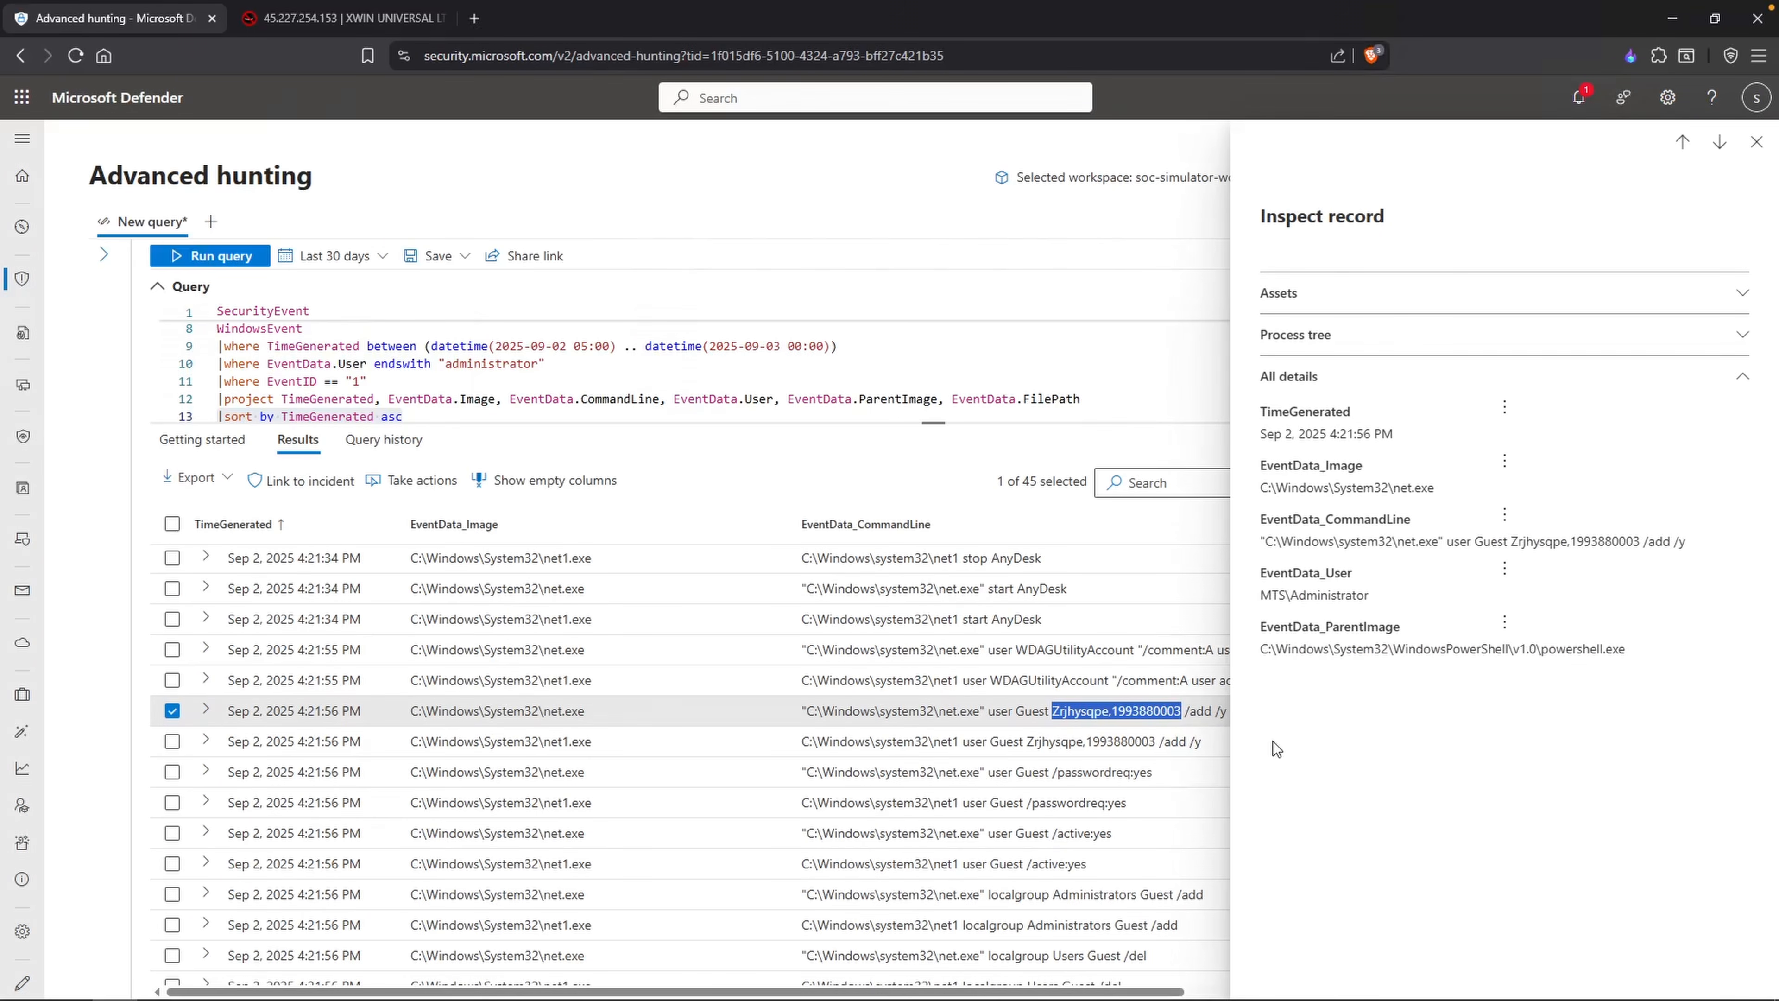
pyautogui.hotkey('alt', 'Tab')
pyautogui.write('Guest account was enabled with passed "')
pyautogui.hotkey('ctrl', 'v')
pyautogui.write('"')
# Step: Correct "passed" to "password" in the Guest account line and append "<- Maybe a signature?"
pyautogui.click(994, 327)
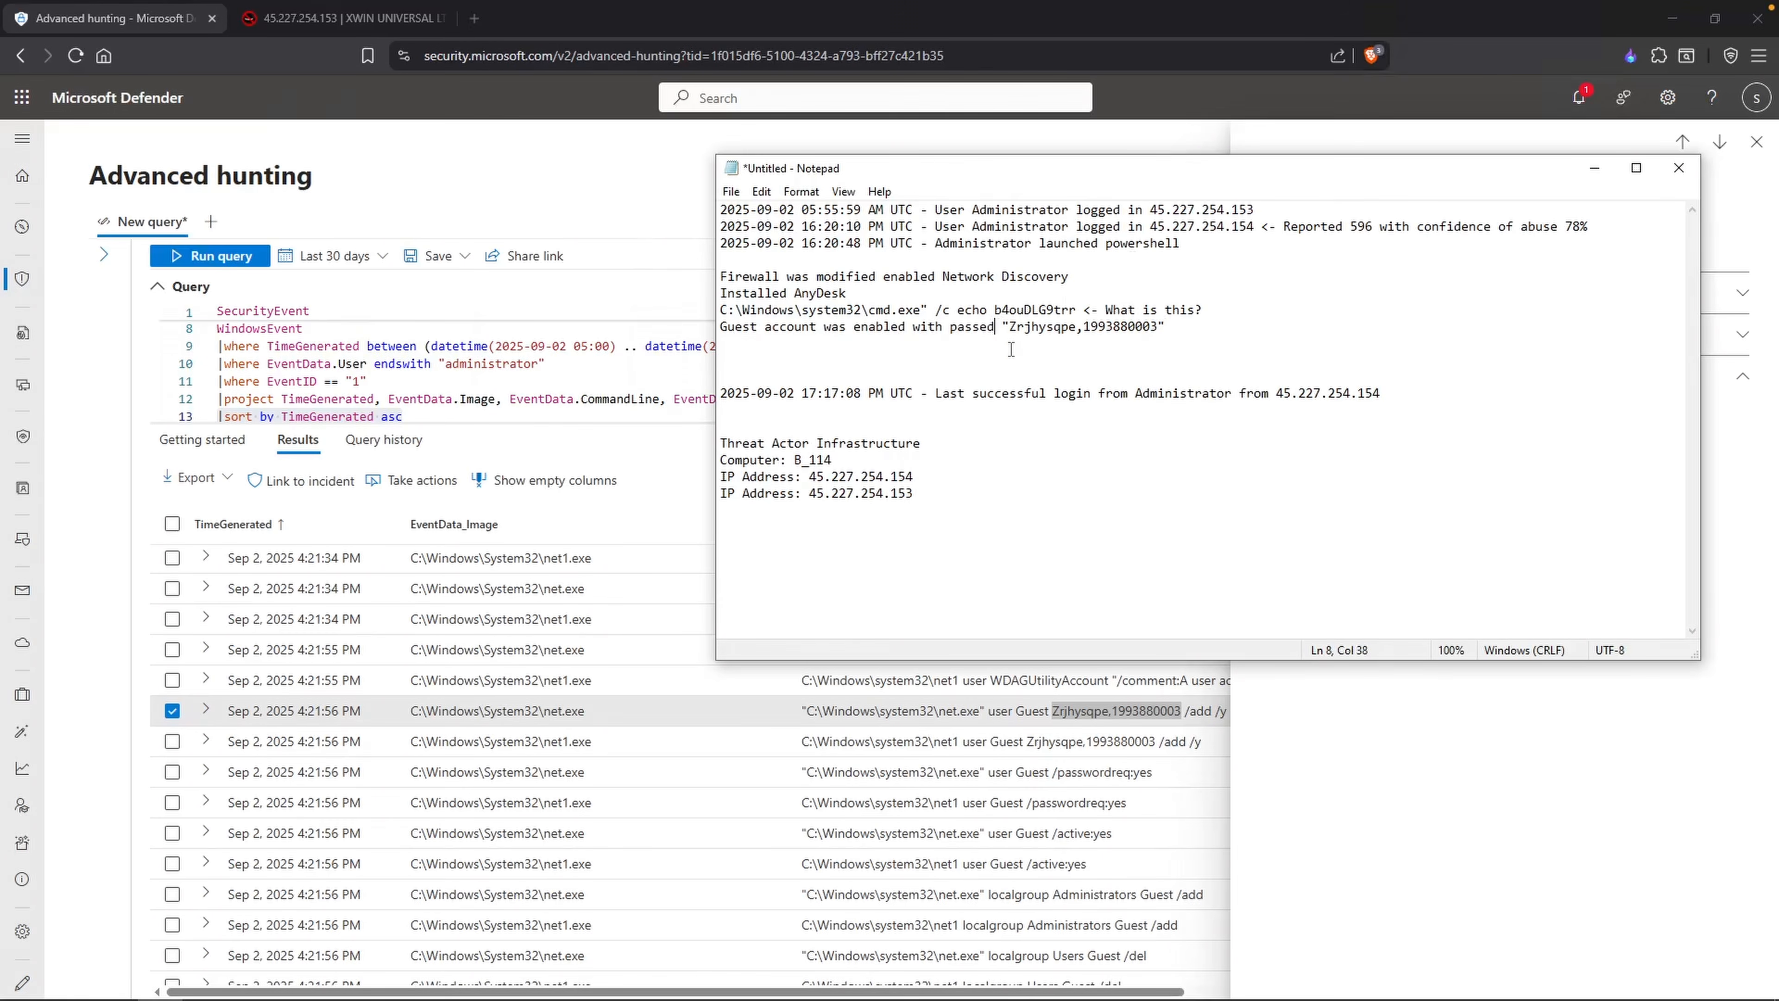
pyautogui.press('BackSpace')
pyautogui.press('BackSpace')
pyautogui.write('word')
pyautogui.press('End')
pyautogui.write('<-')
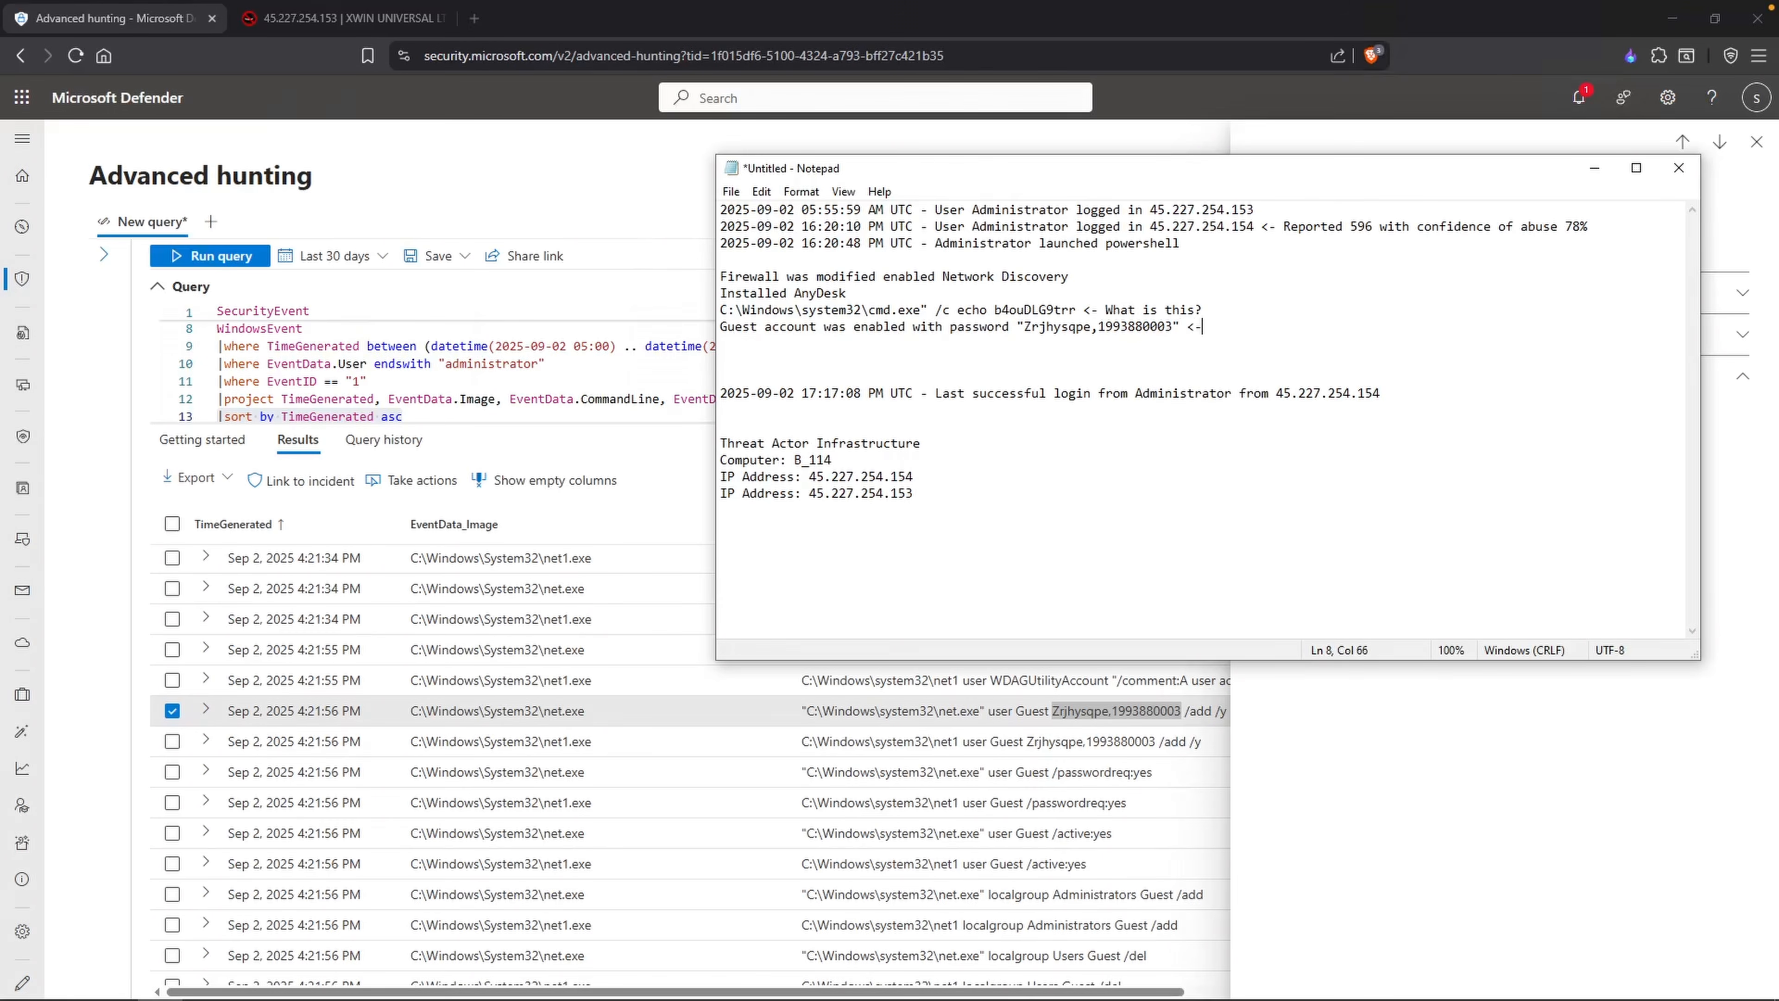
pyautogui.write(' Maybe a signature')
# Step: In the hunting results, examine the Guest password requirement, activation and Administrators group commands
pyautogui.click(1156, 771)
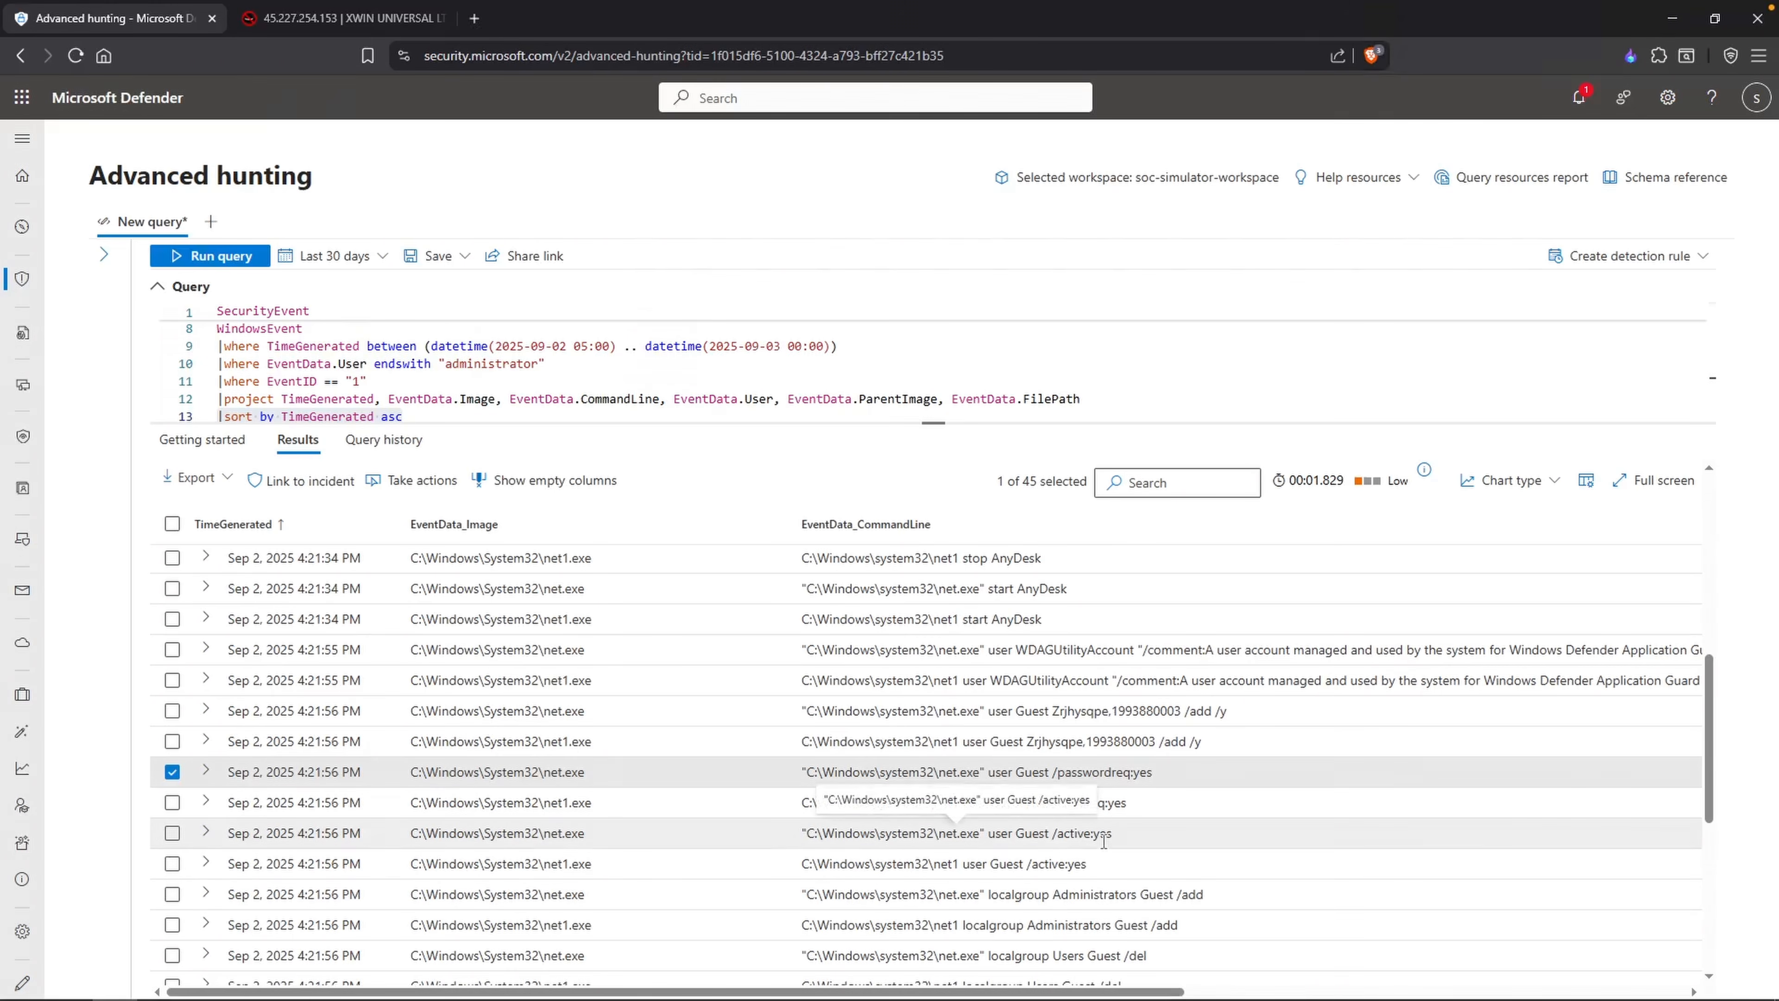
pyautogui.scroll(-1, 1093, 841)
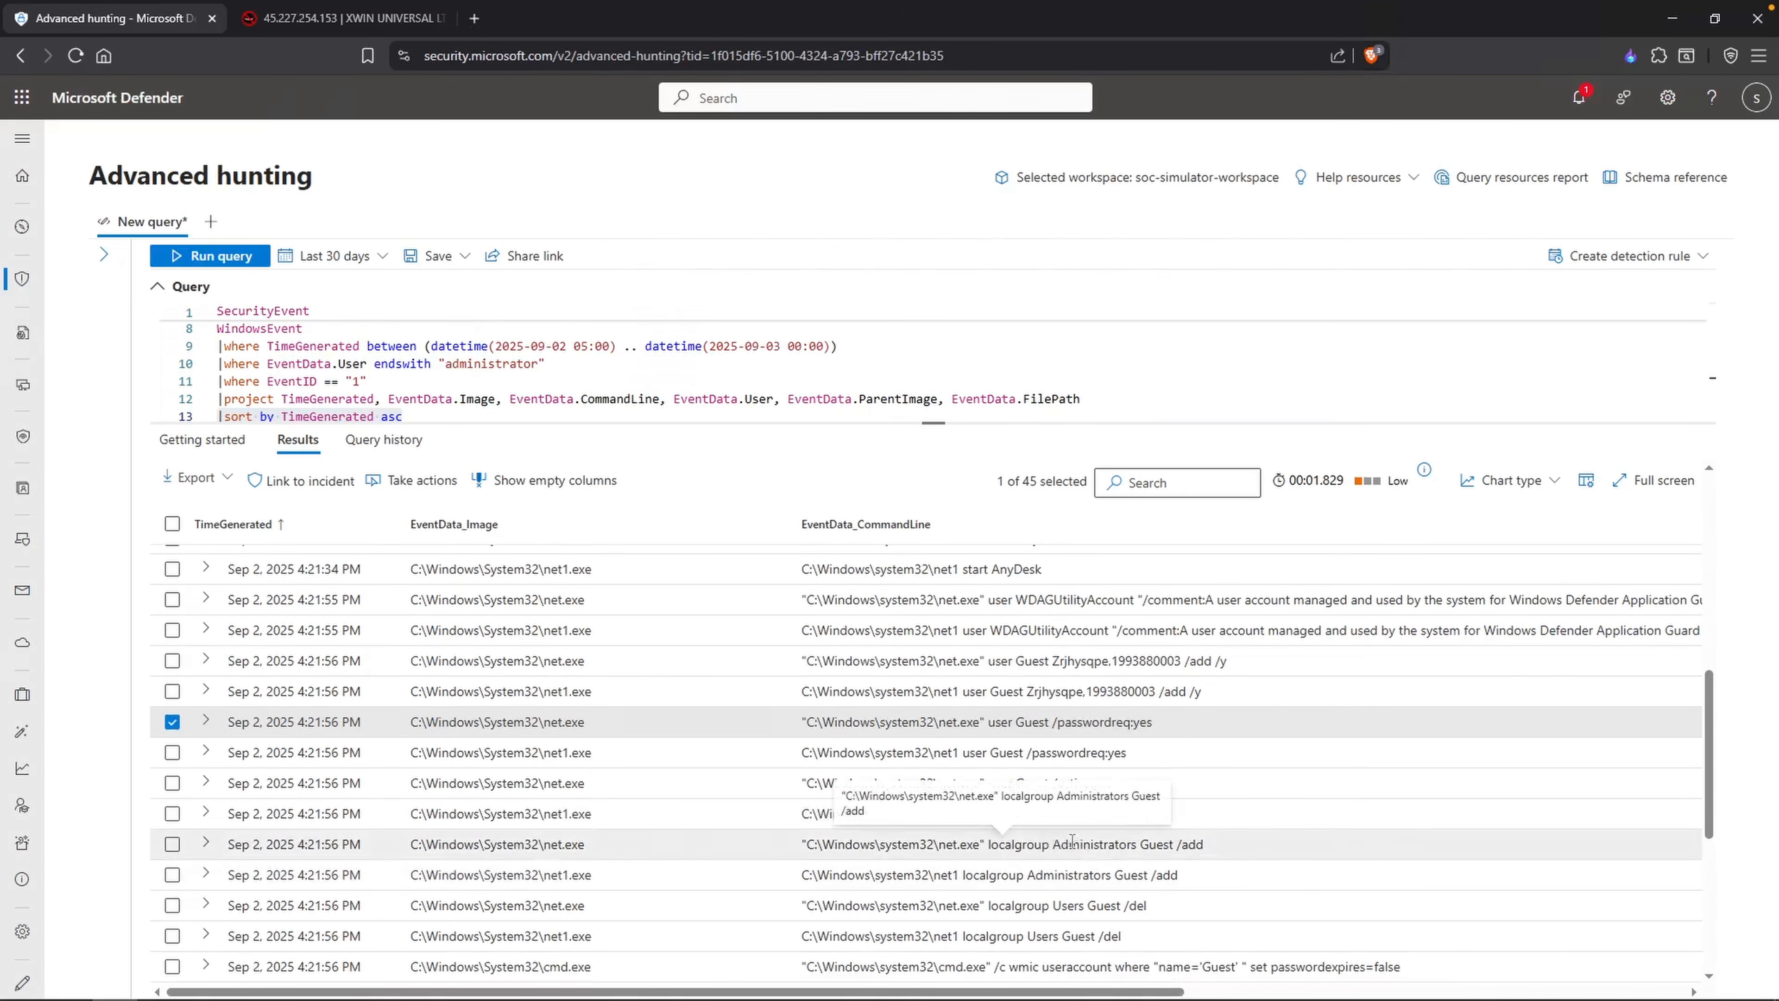
pyautogui.doubleClick(1135, 843)
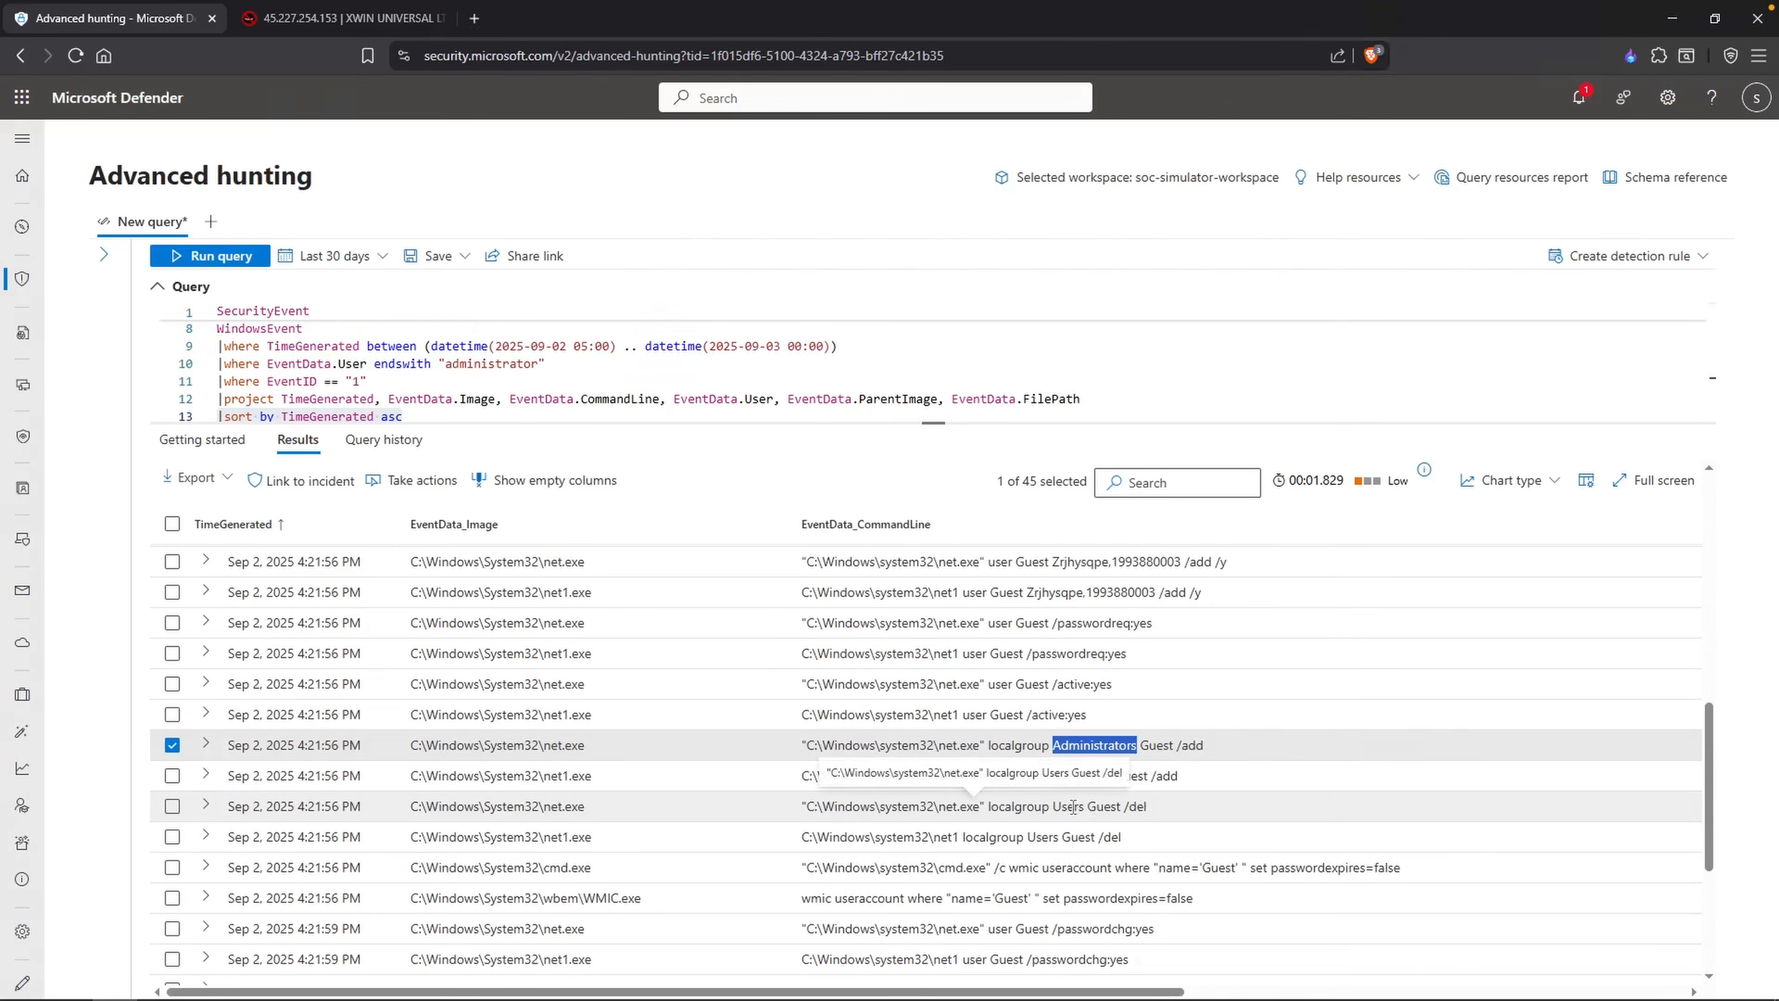
# Step: Add the line "Guest account was added to Administrators group and removed from Users" to the Notepad timeline
pyautogui.hotkey('alt', 'Tab')
pyautogui.click(1096, 350)
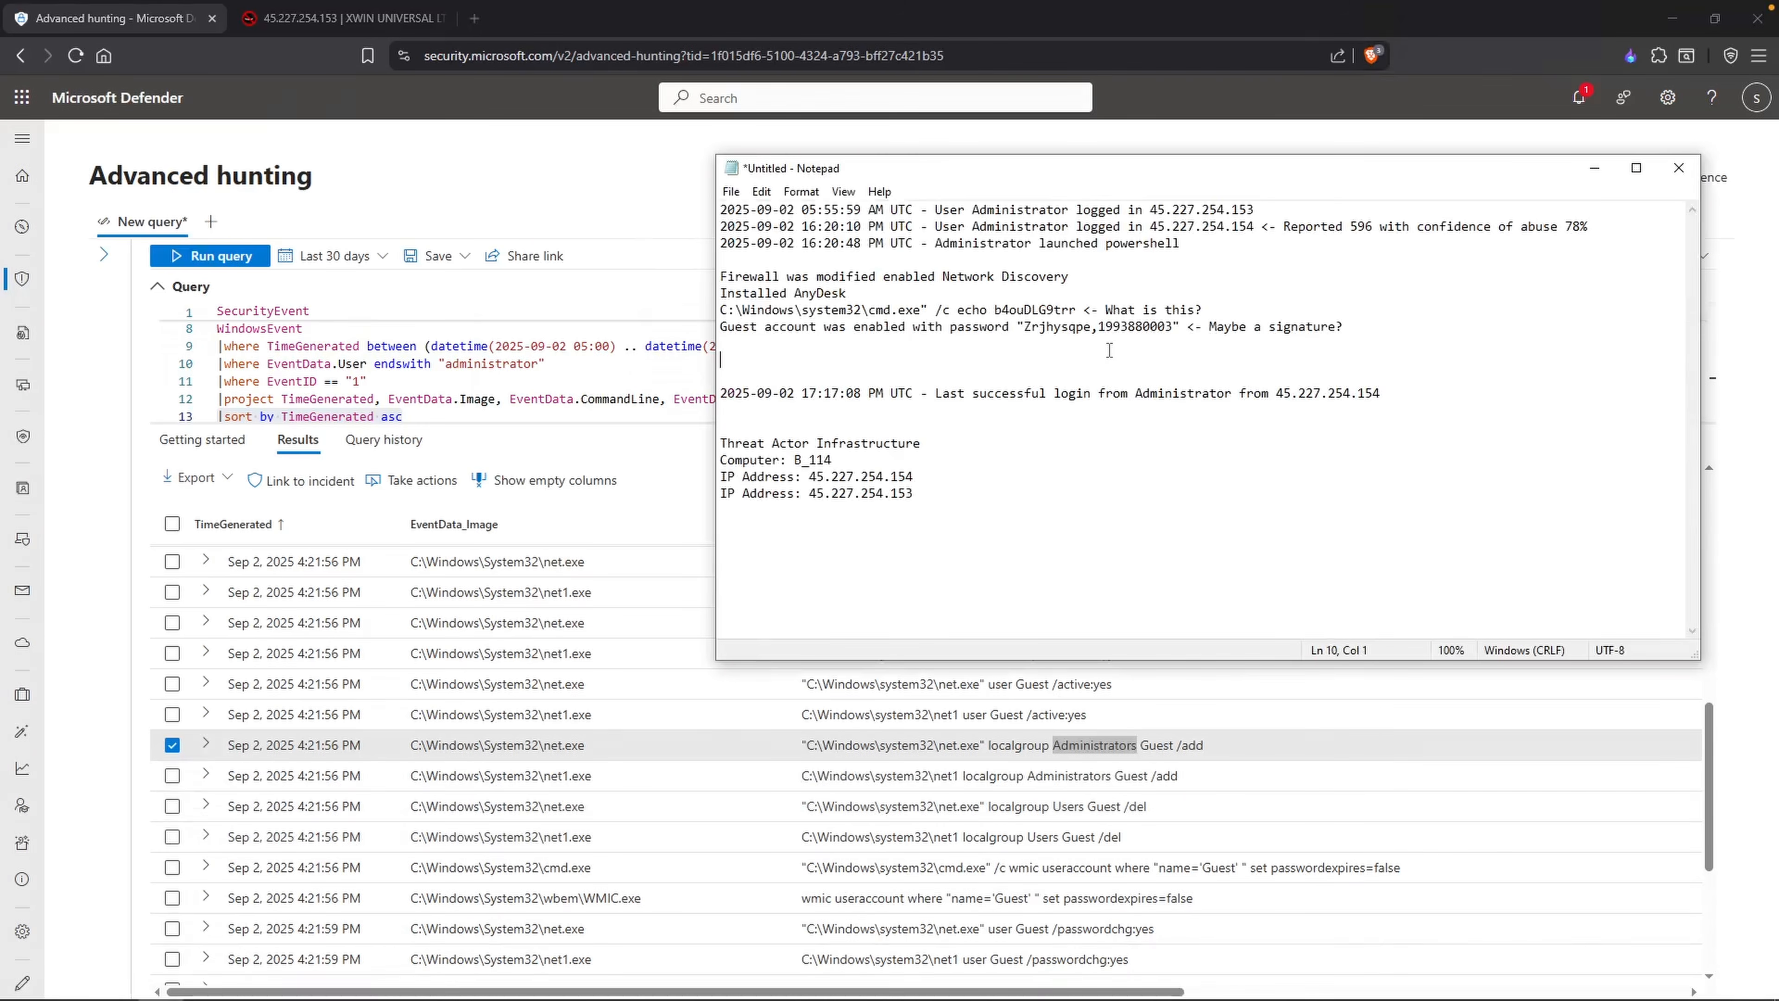
pyautogui.write('Guest account was added to Administrators group and removed from Users')
pyautogui.press('Return')
# Step: Review the remaining net.exe records concerning the Guest account down to the end of the results, closing the record details
pyautogui.scroll(-4, 1134, 839)
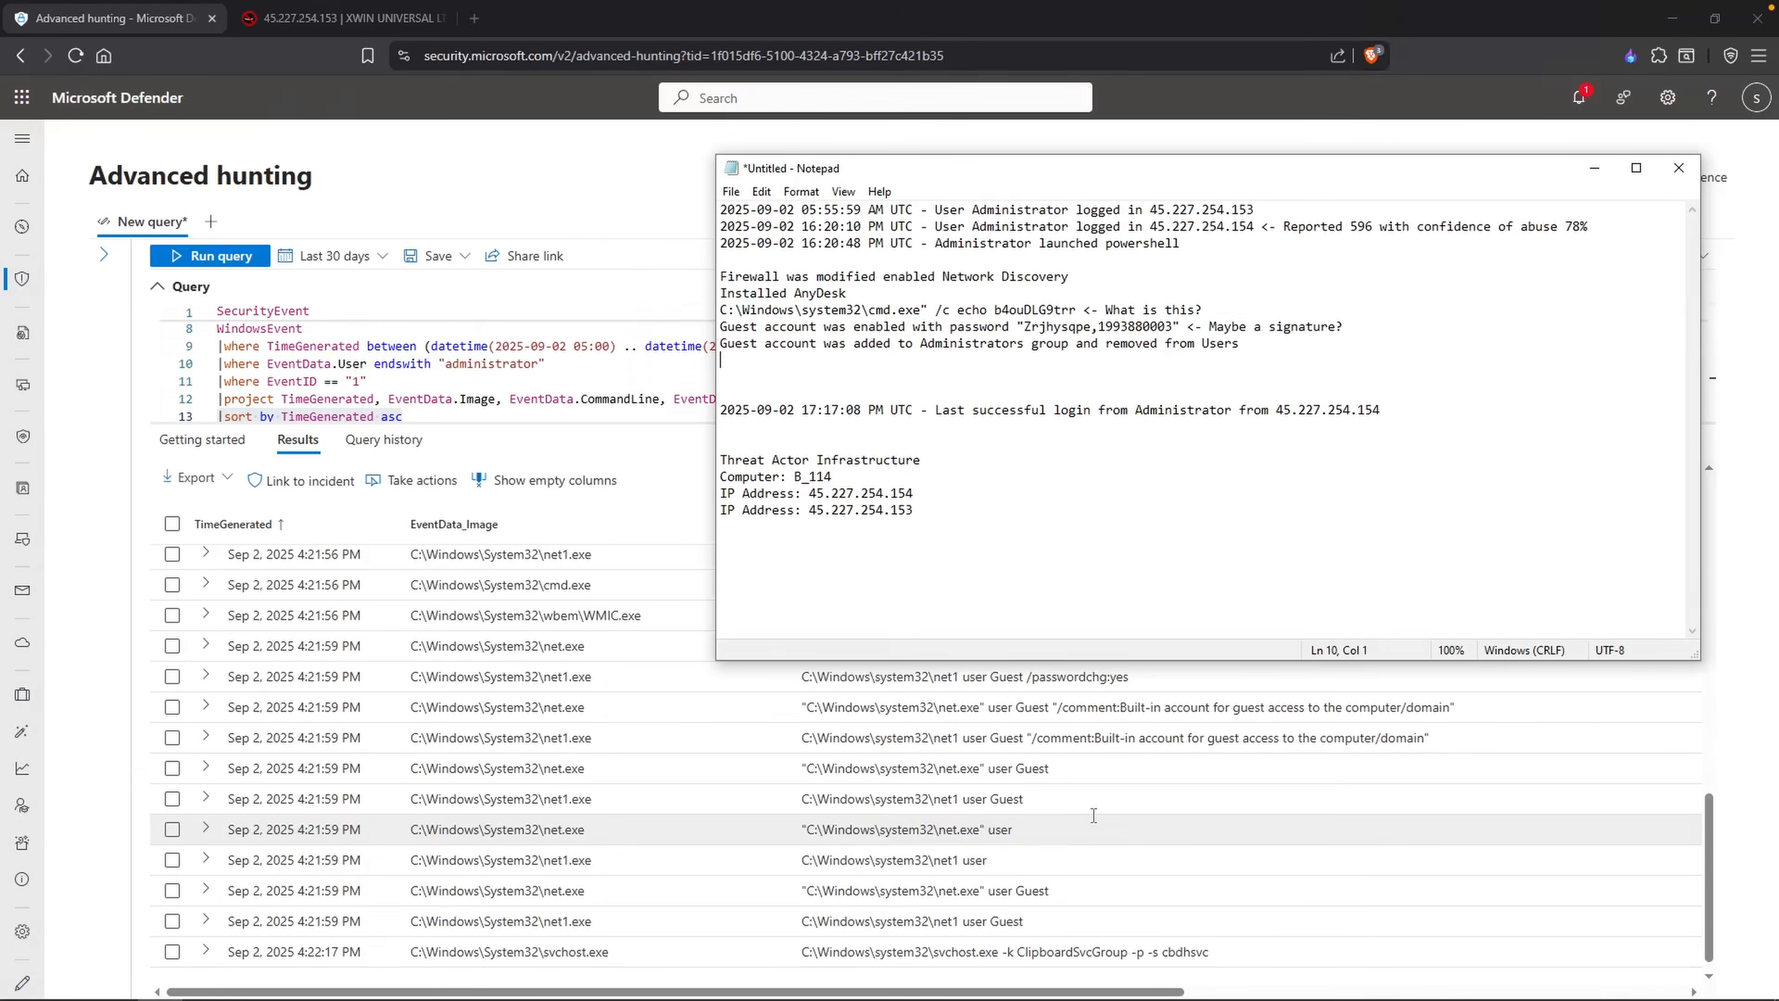
pyautogui.scroll(2, 1094, 815)
pyautogui.click(1085, 867)
pyautogui.scroll(-3, 1091, 865)
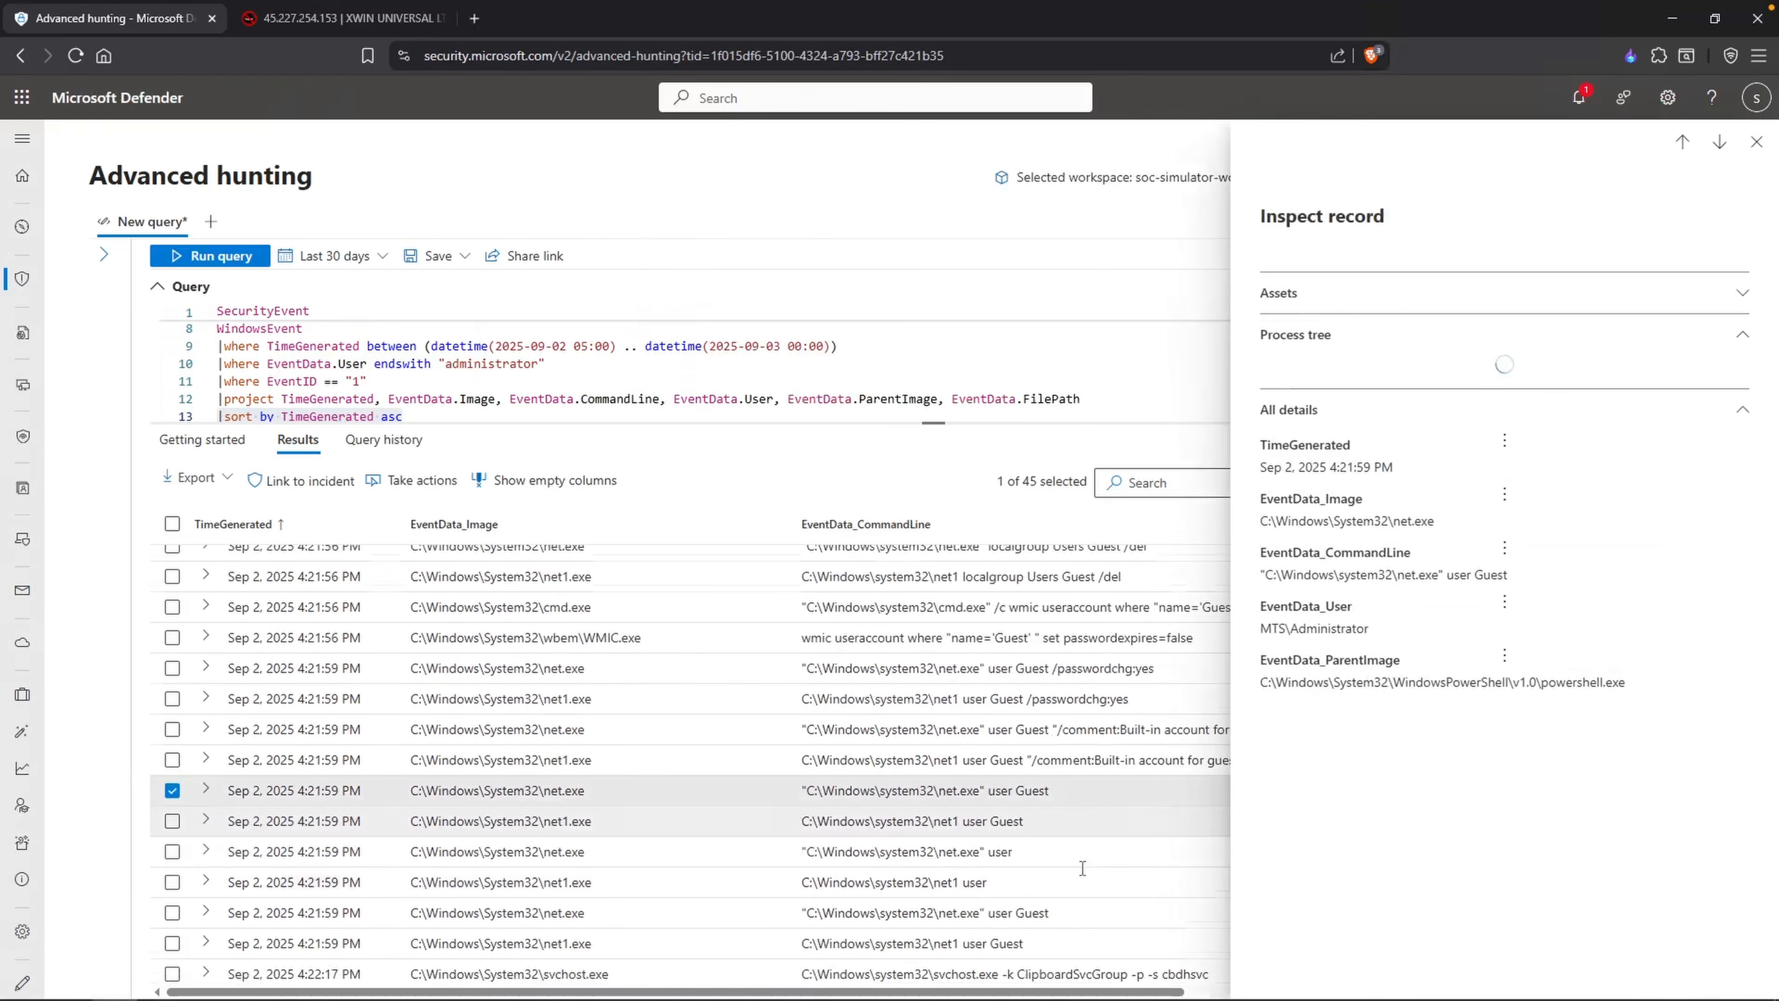
pyautogui.doubleClick(1023, 891)
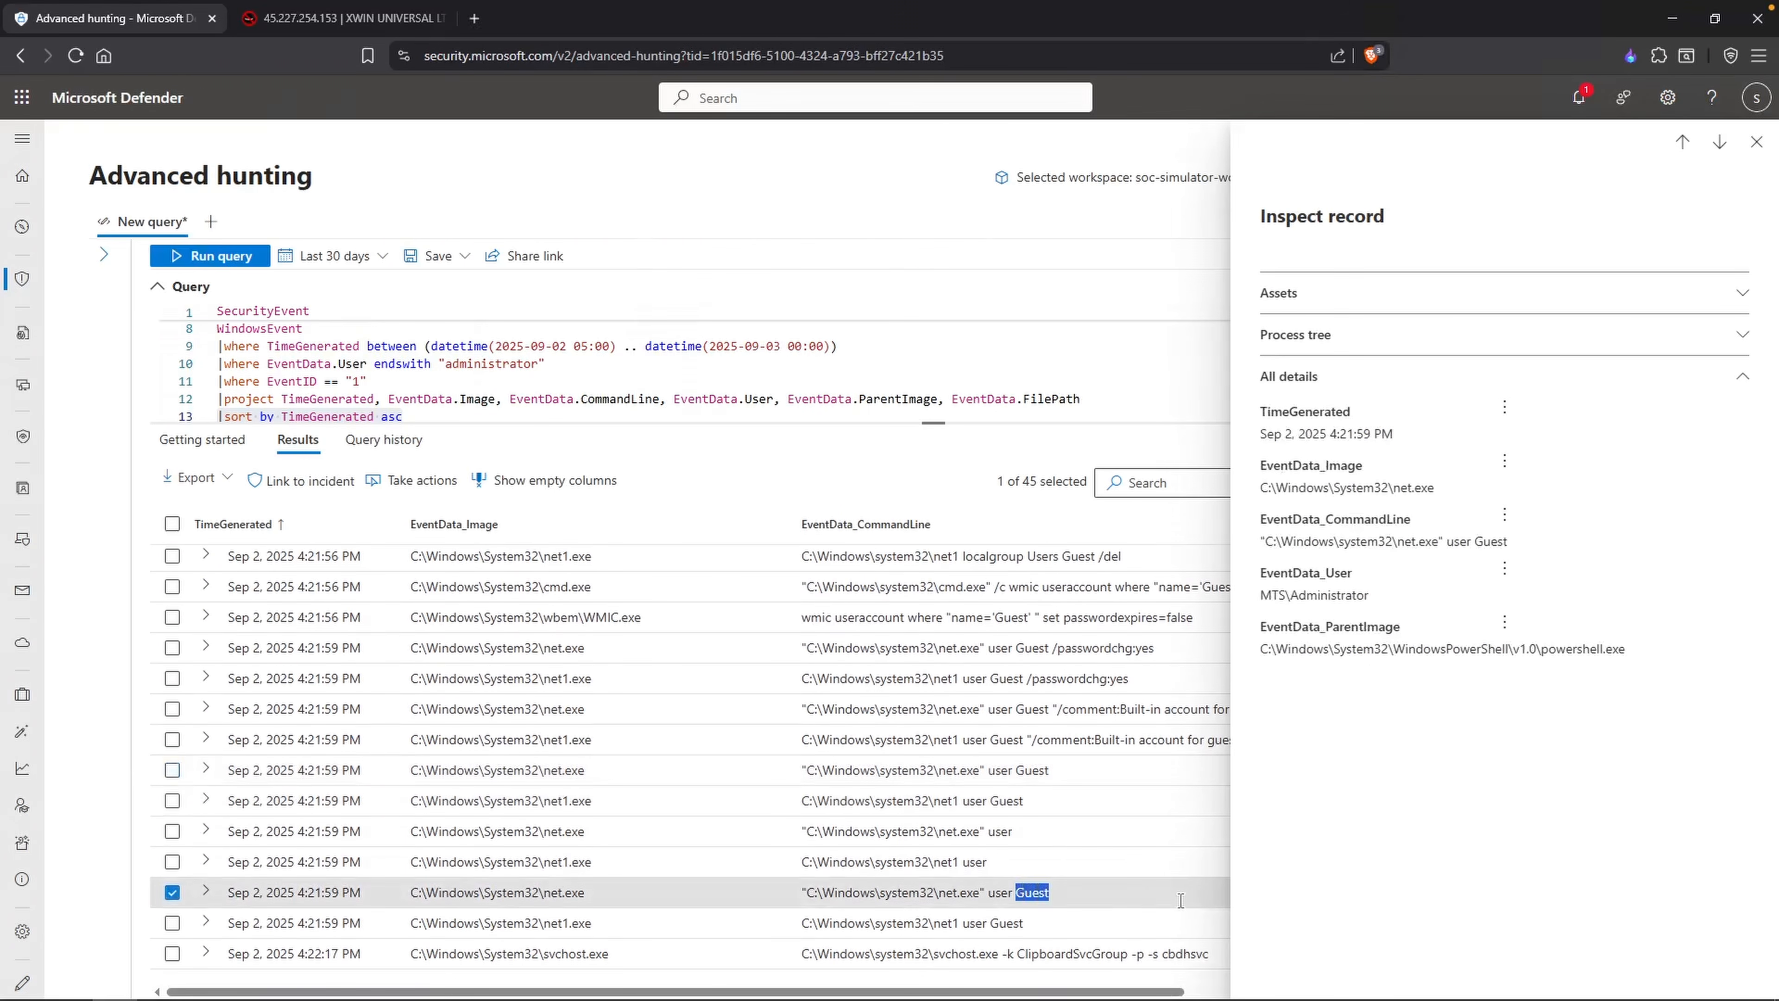
pyautogui.scroll(-1, 1180, 899)
pyautogui.press('Escape')
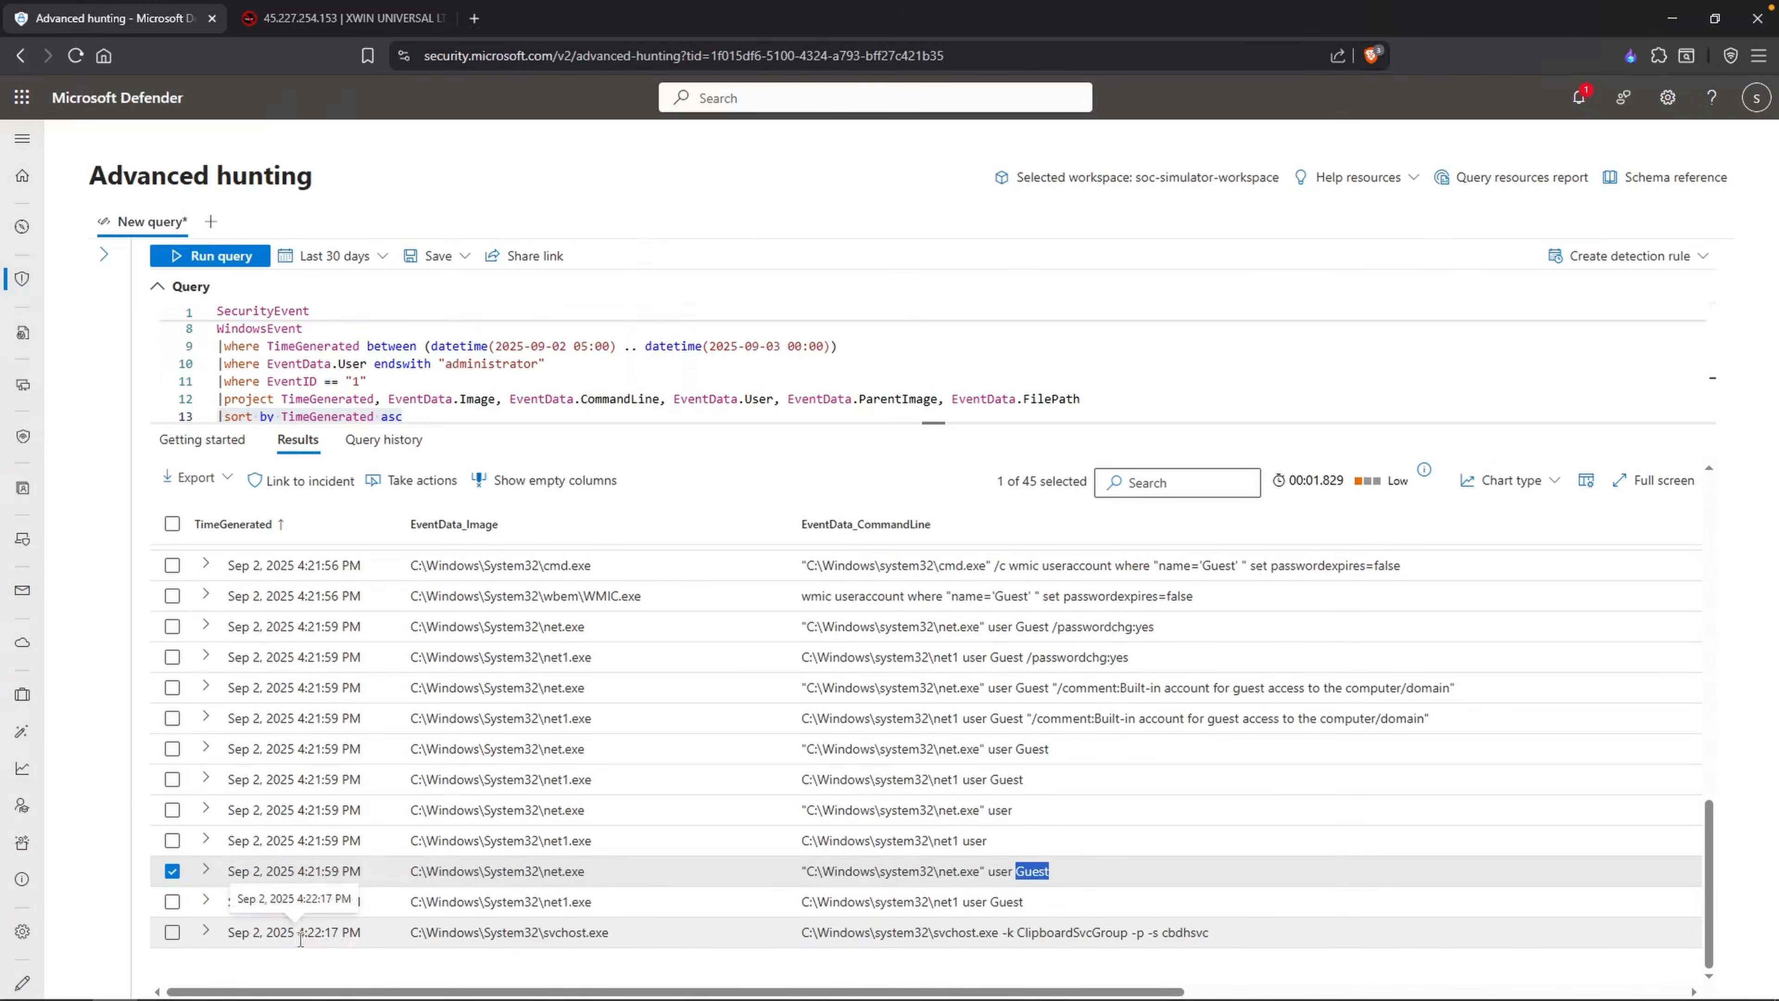
pyautogui.moveTo(338, 932); pyautogui.dragTo(230, 932)
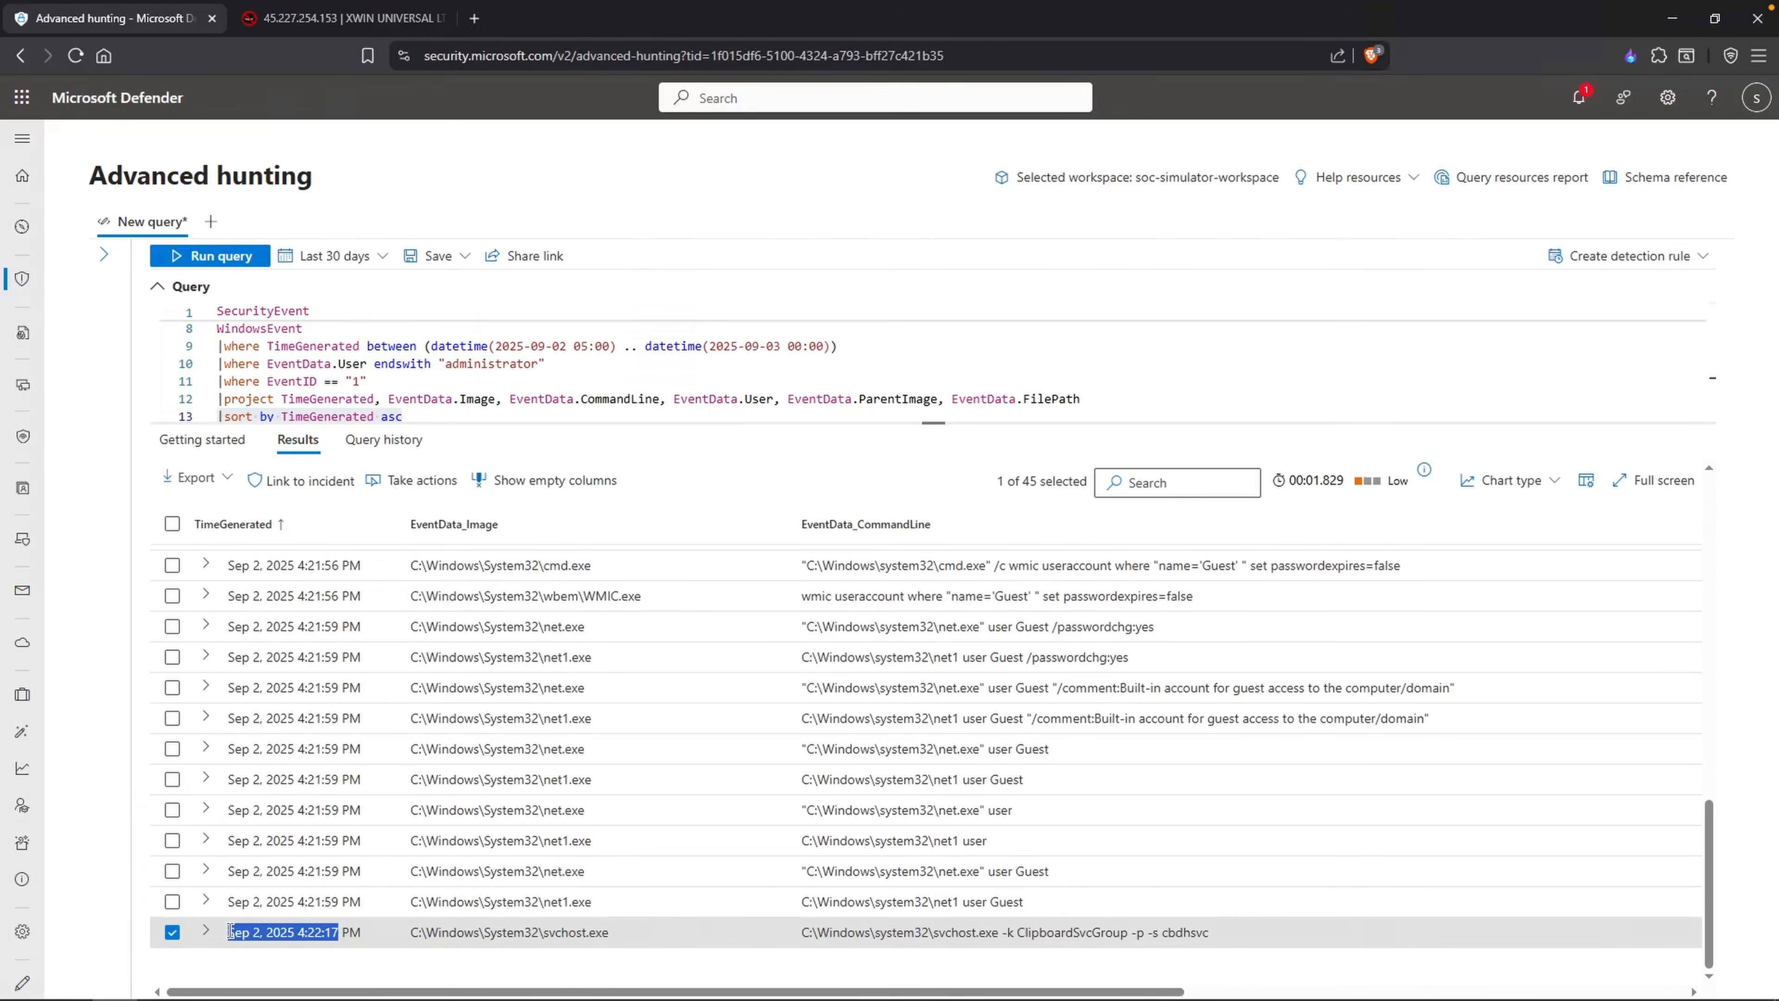
pyautogui.hotkey('alt', 'Tab')
pyautogui.write('202')
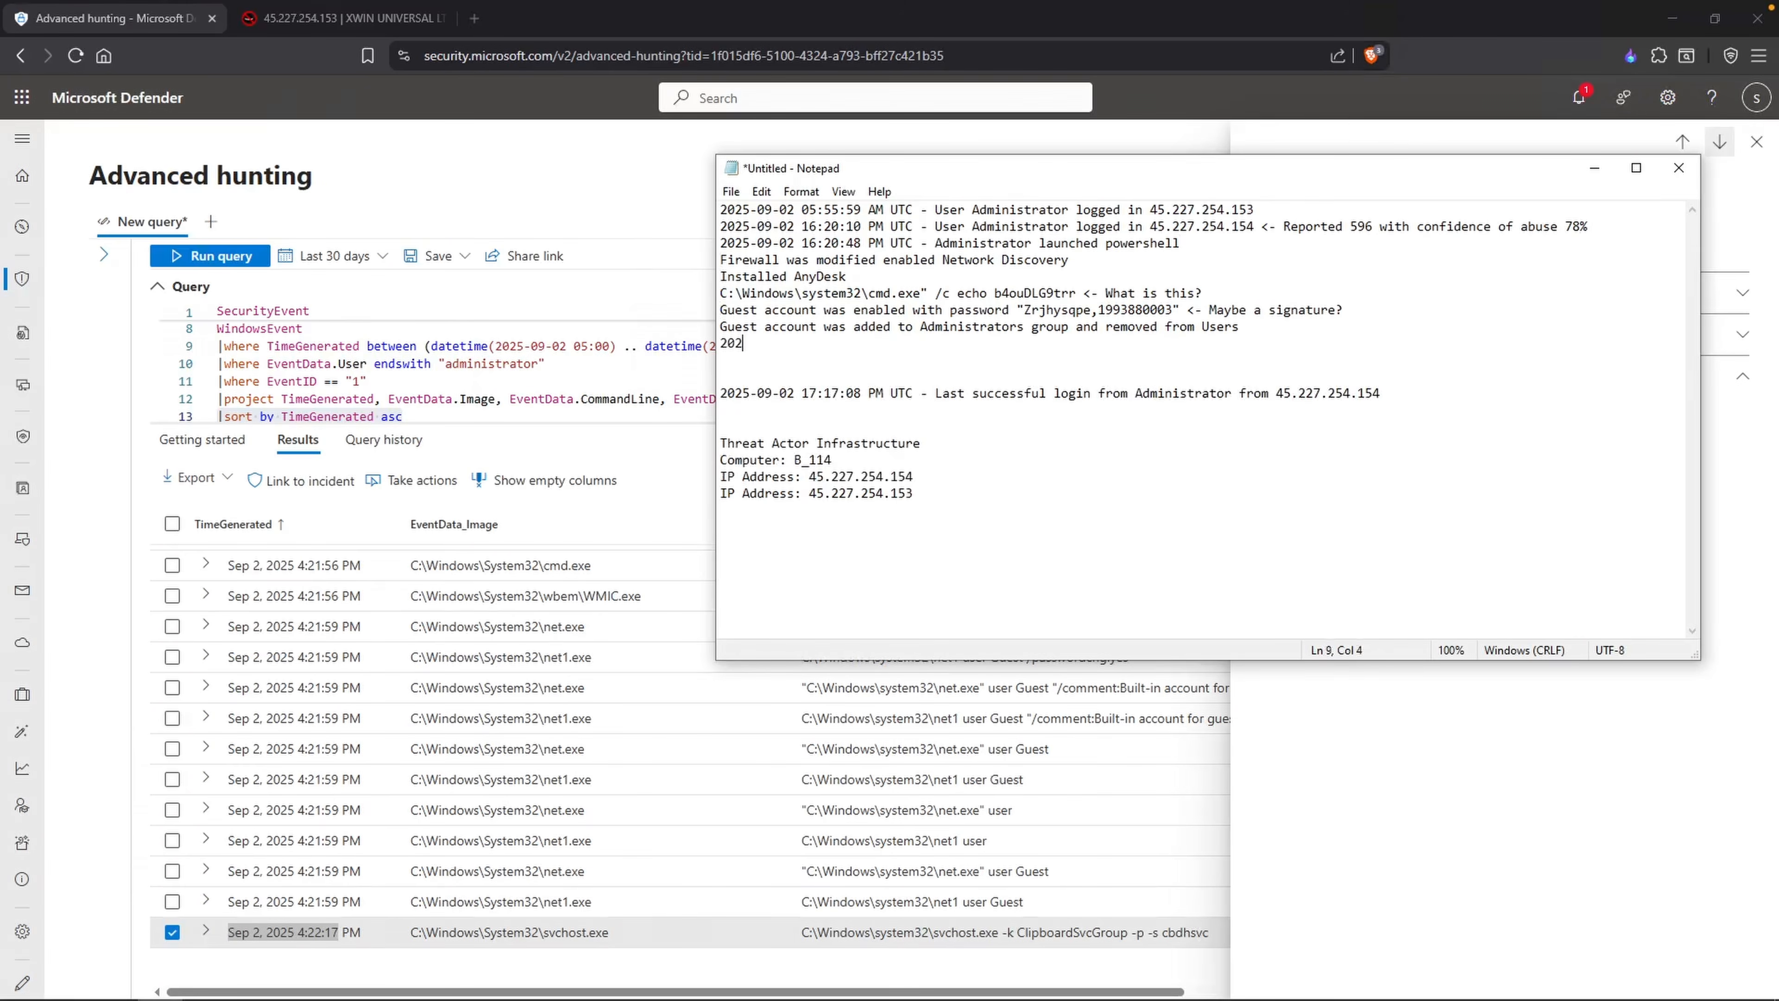
pyautogui.write('5-09-02 16:22:17 PM UTC - Last activity')
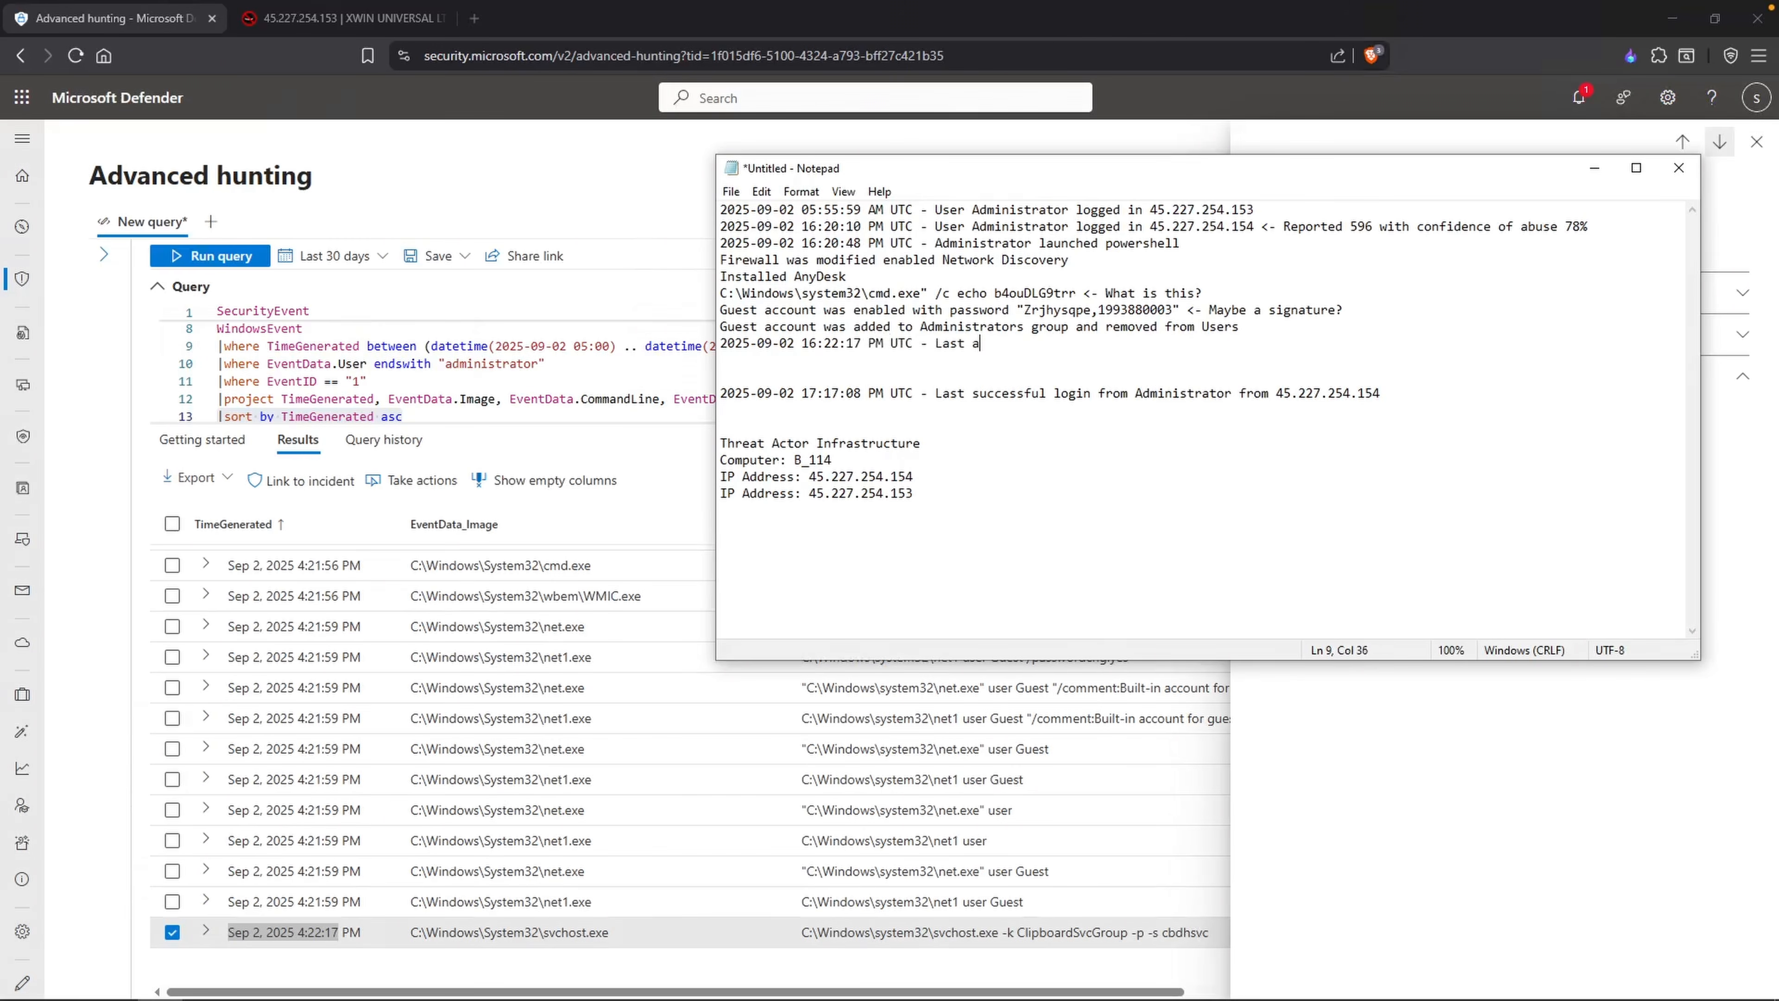
# Step: Reword the 16:22:17 timeline entry as "Last process execution activity from Administrator" and compare it with the last successful login entry
pyautogui.press('BackSpace')
pyautogui.press('BackSpace')
pyautogui.press('BackSpace')
pyautogui.press('BackSpace')
pyautogui.press('BackSpace')
pyautogui.press('BackSpace')
pyautogui.press('BackSpace')
pyautogui.press('BackSpace')
pyautogui.write('known')
pyautogui.press('BackSpace')
pyautogui.press('BackSpace')
pyautogui.press('BackSpace')
pyautogui.press('BackSpace')
pyautogui.press('BackSpace')
pyautogui.press('BackSpace')
pyautogui.press('BackSpace')
pyautogui.press('BackSpace')
pyautogui.write('t process execution activity ')
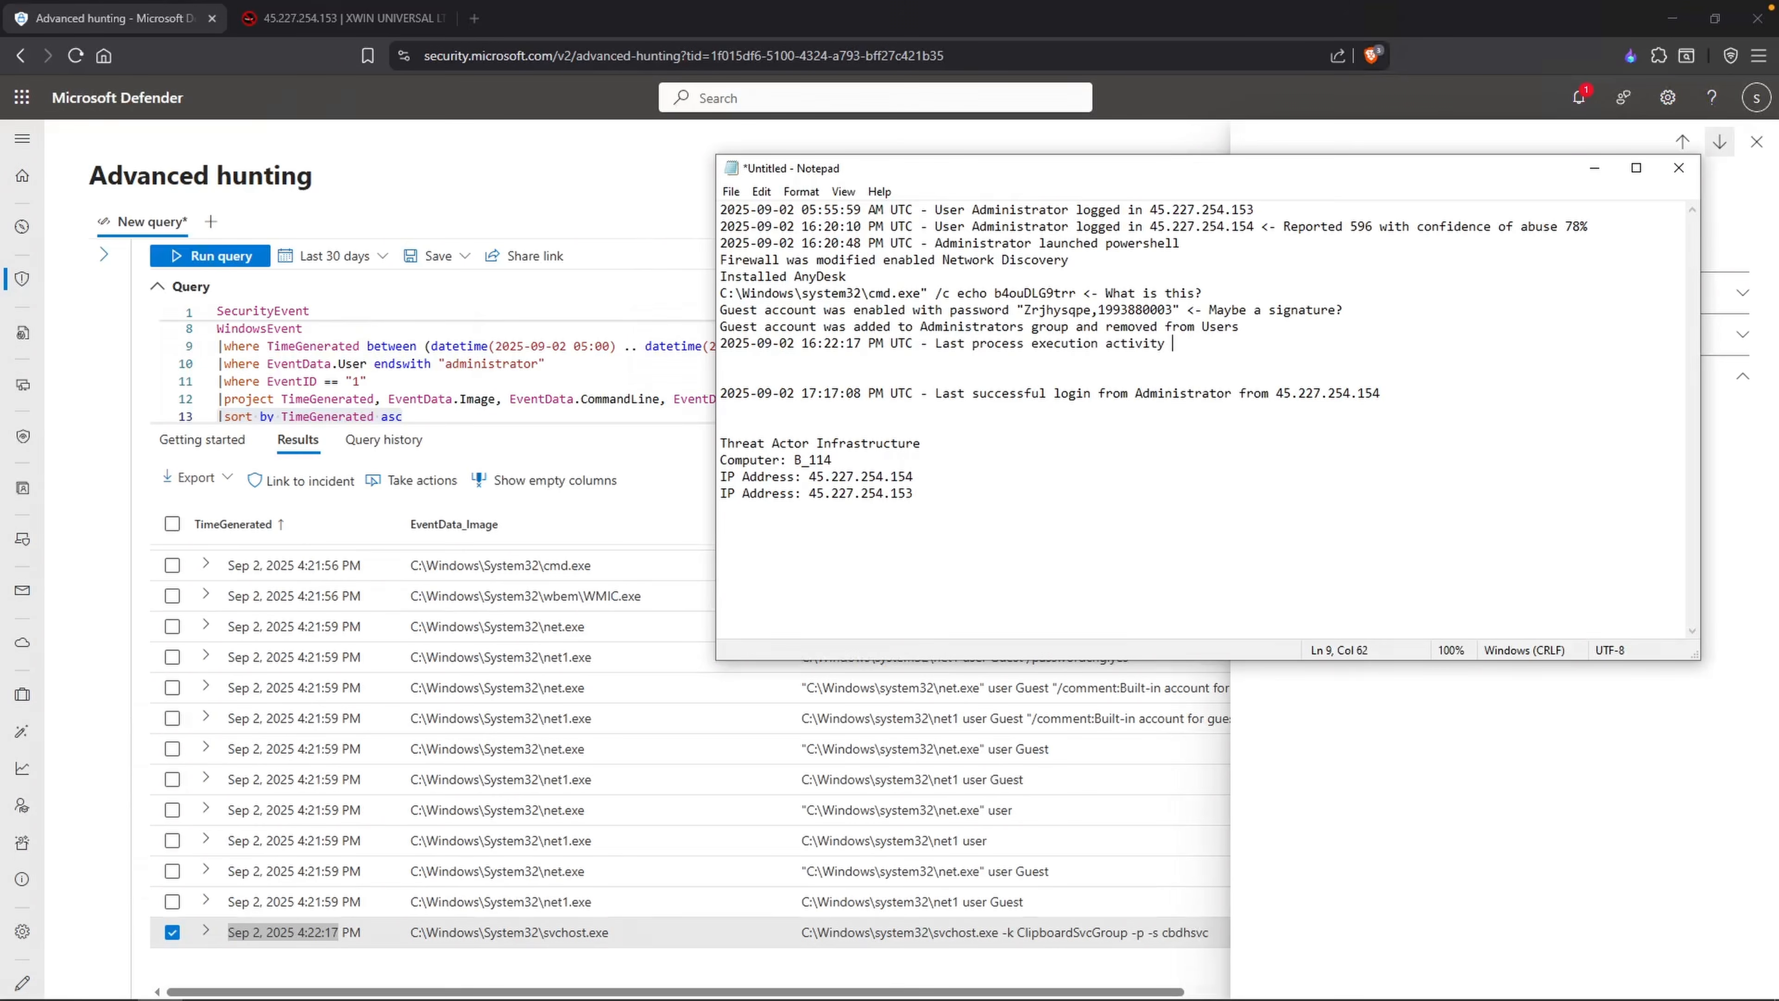
pyautogui.write('from Administrator')
pyautogui.moveTo(1030, 393); pyautogui.dragTo(1224, 397)
pyautogui.moveTo(863, 394); pyautogui.dragTo(801, 393)
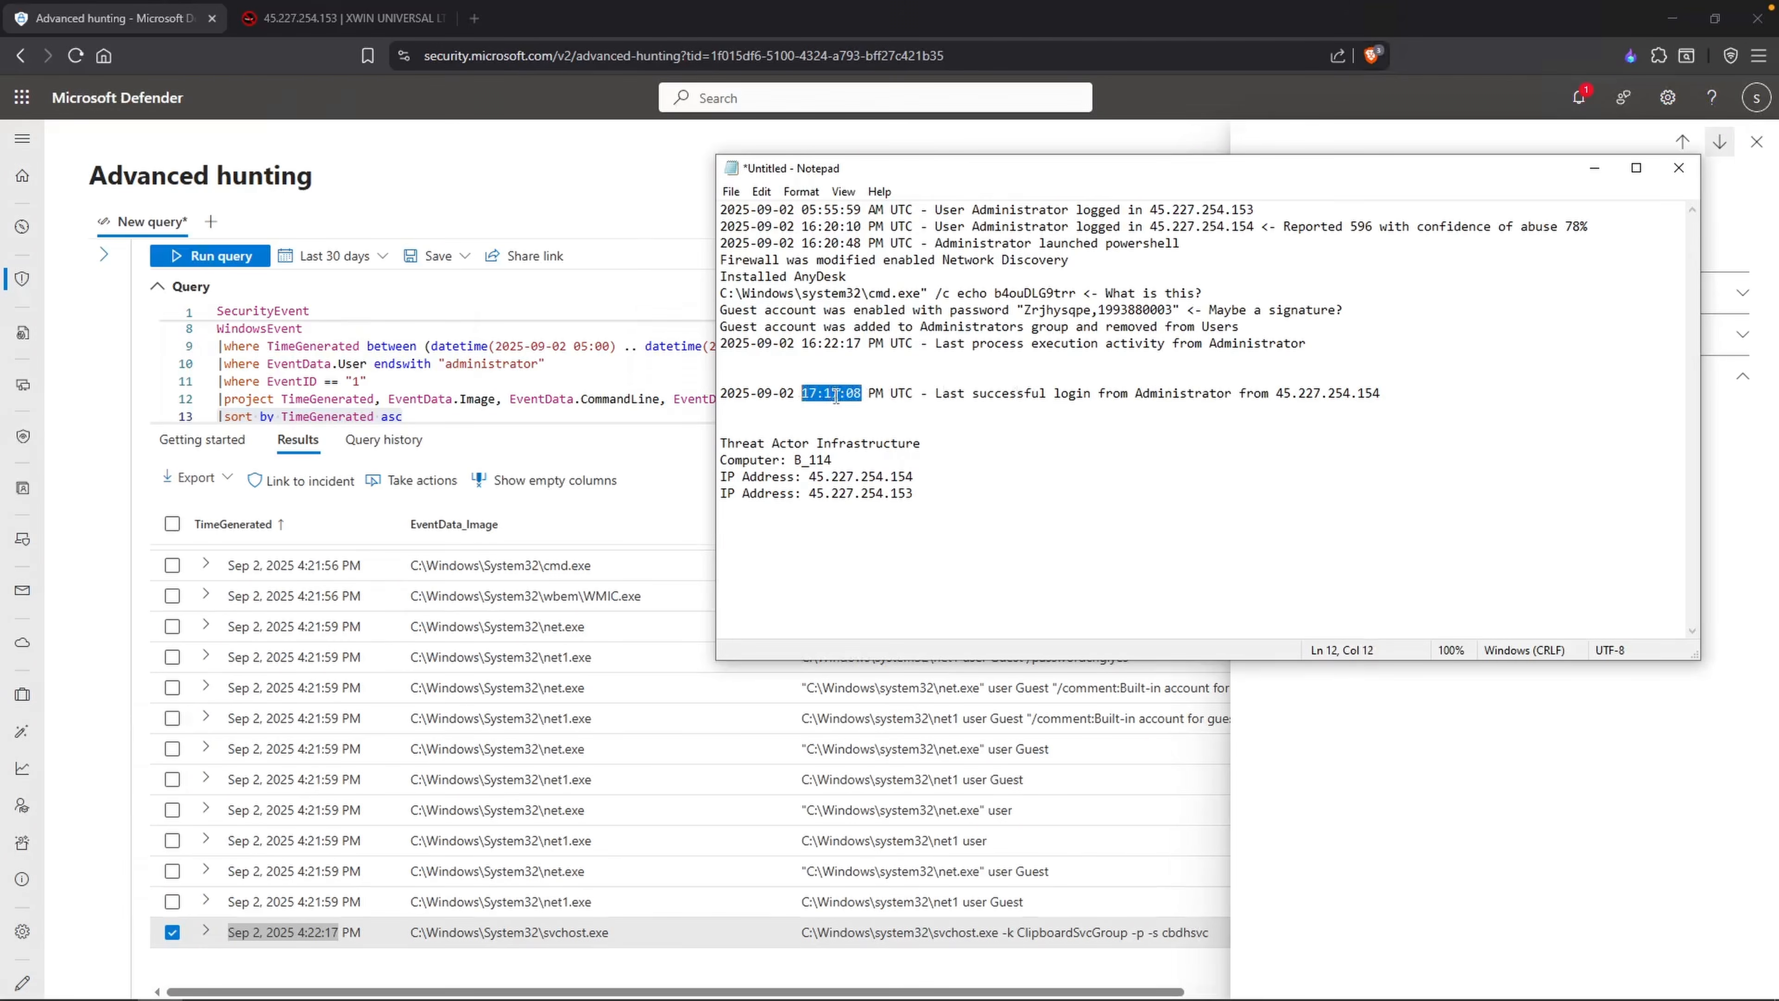
pyautogui.click(418, 414)
pyautogui.moveTo(369, 380); pyautogui.dragTo(218, 379)
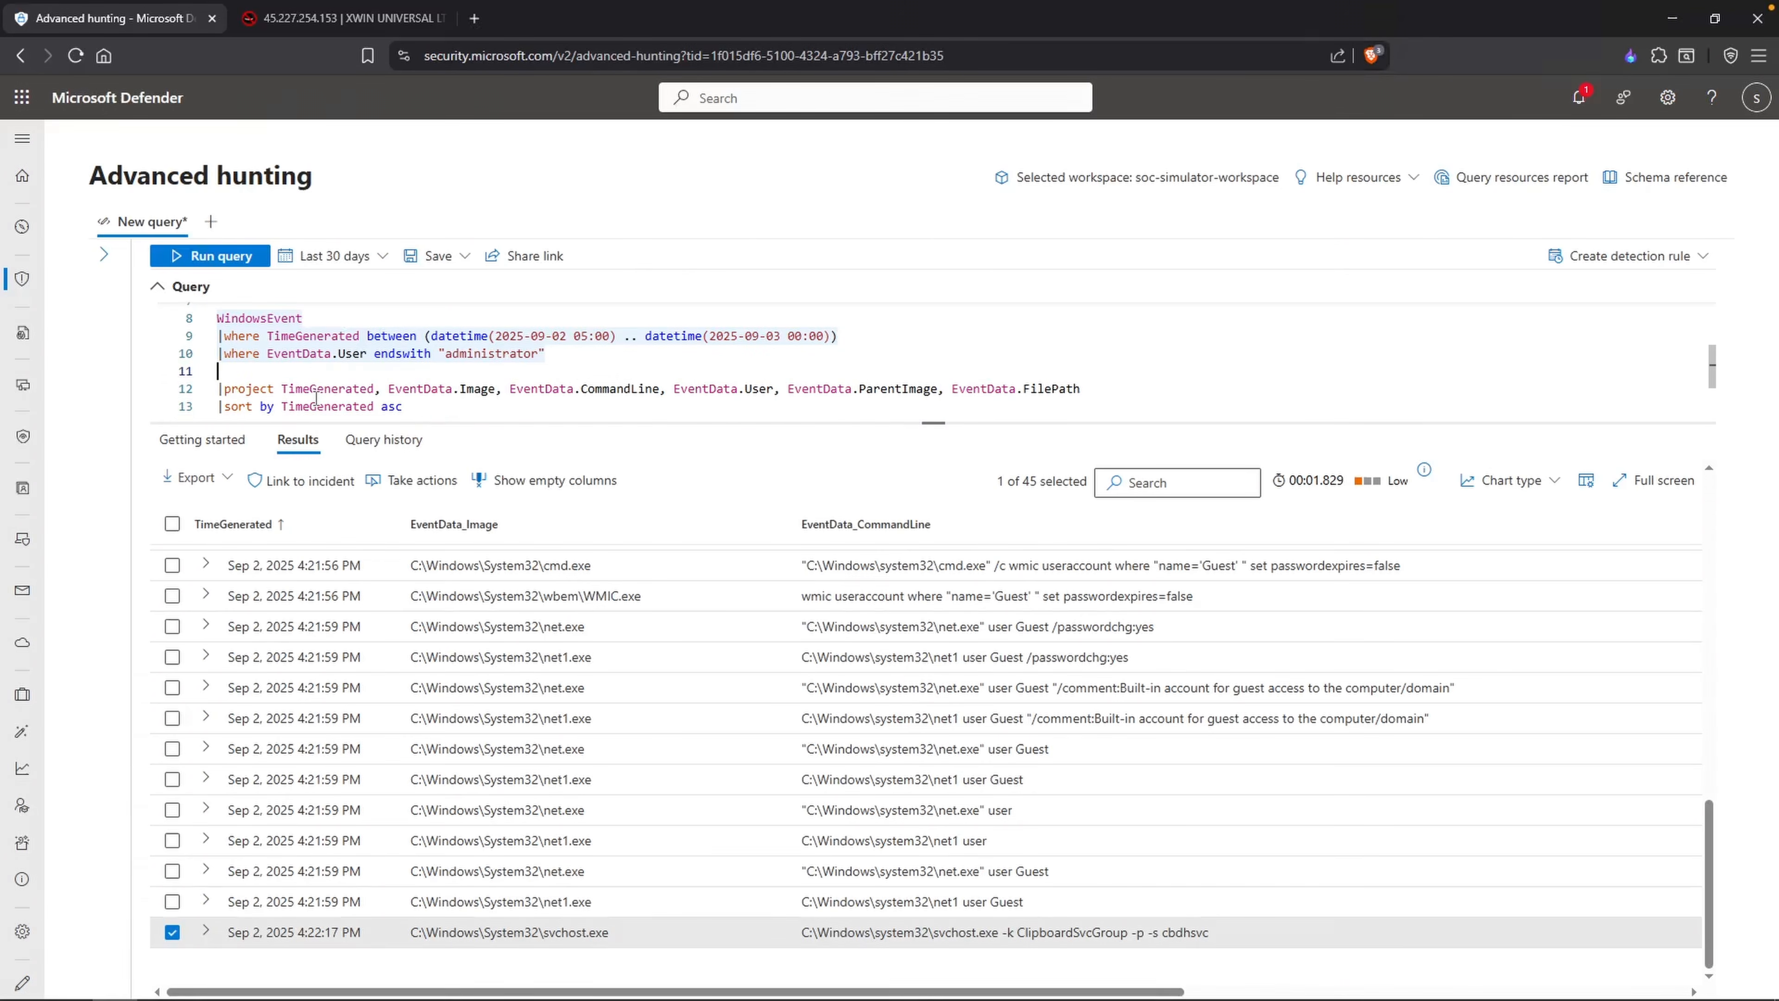
pyautogui.press('BackSpace')
pyautogui.hotkey('ctrl', 'z')
pyautogui.hotkey('ctrl', 'z')
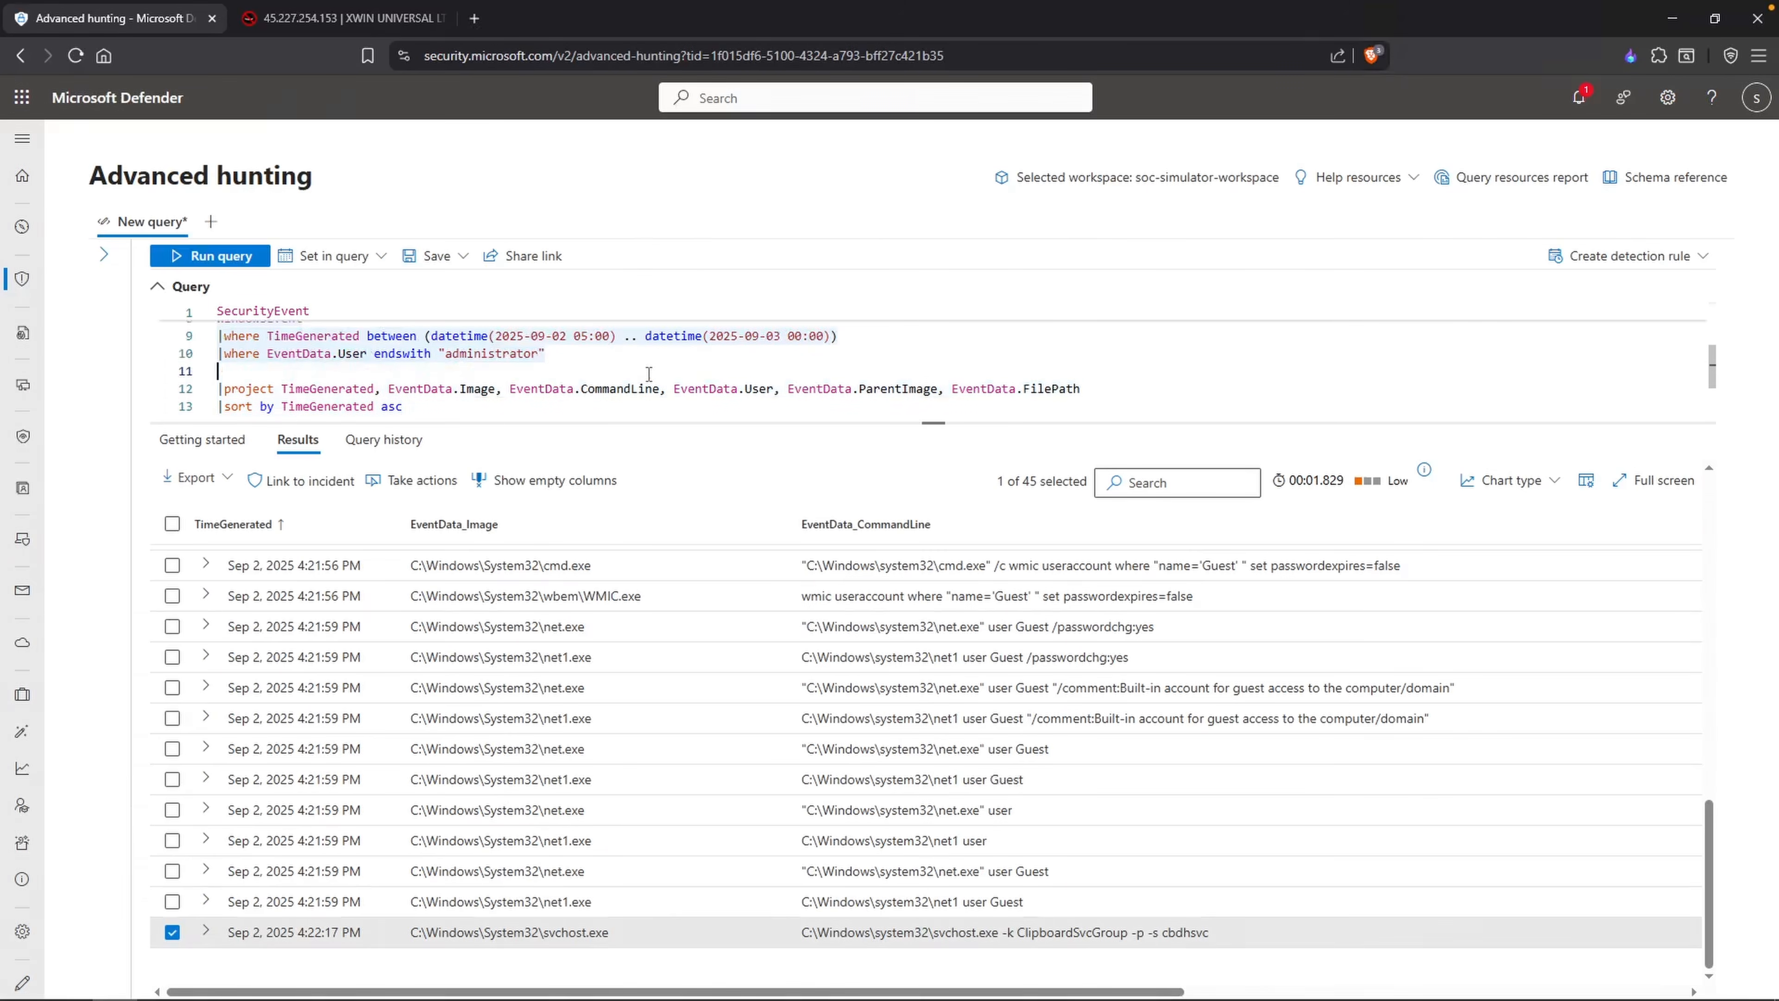
# Step: Comment out the EventID filter and the project line in the hunting query
pyautogui.click(368, 350)
pyautogui.click(219, 372)
pyautogui.hotkey('shift', 'Down')
pyautogui.hotkey('shift', 'Down')
pyautogui.hotkey('ctrl', '/')
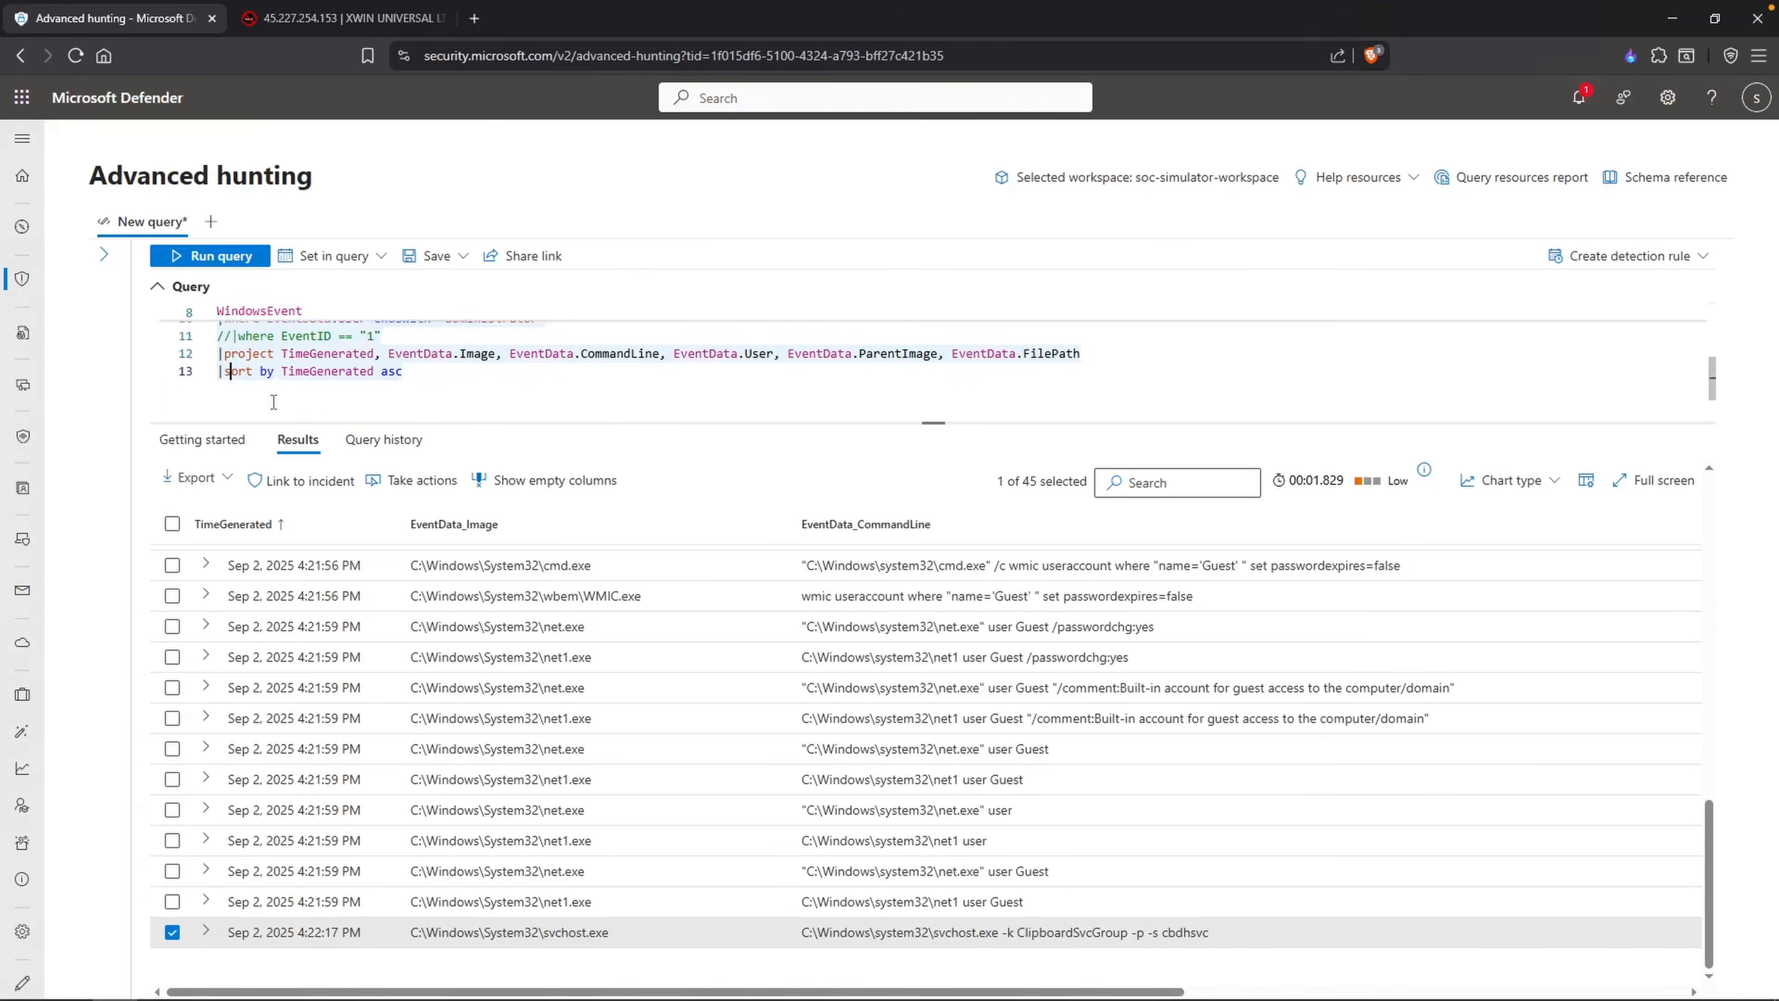
# Step: Append "|summarize by EventID" to the end of the hunting query and run it
pyautogui.press('End')
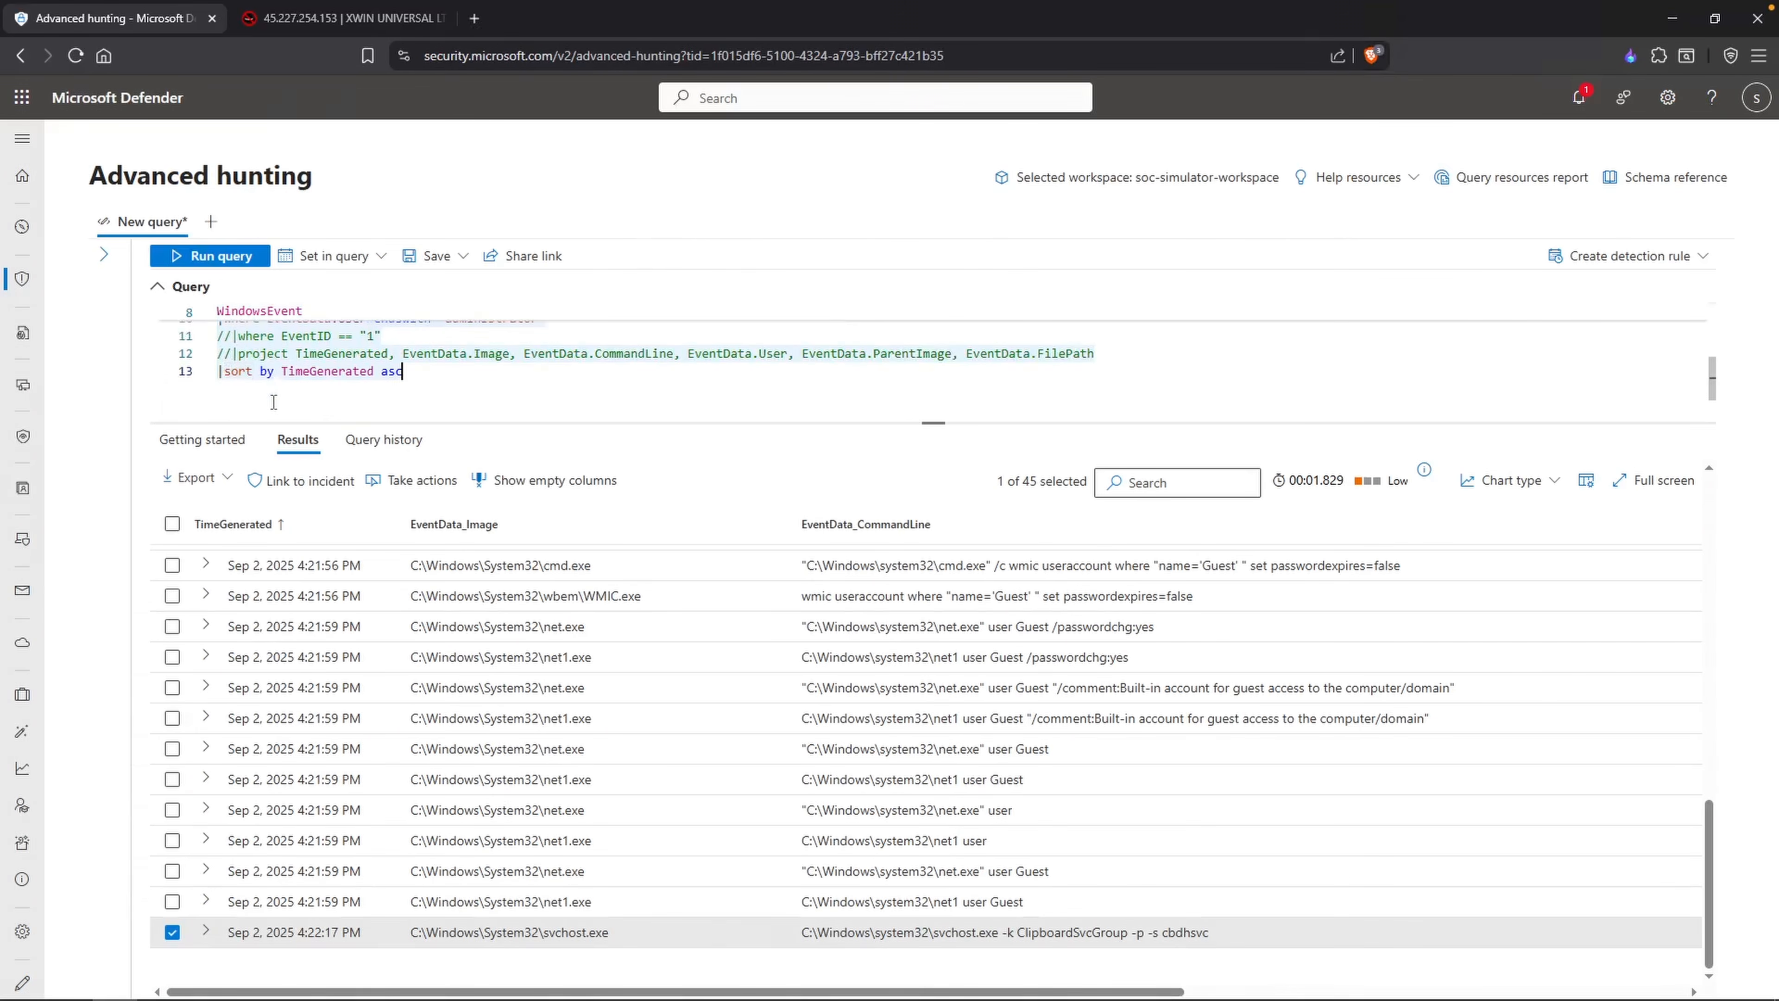
pyautogui.press('Return')
pyautogui.write('|summar')
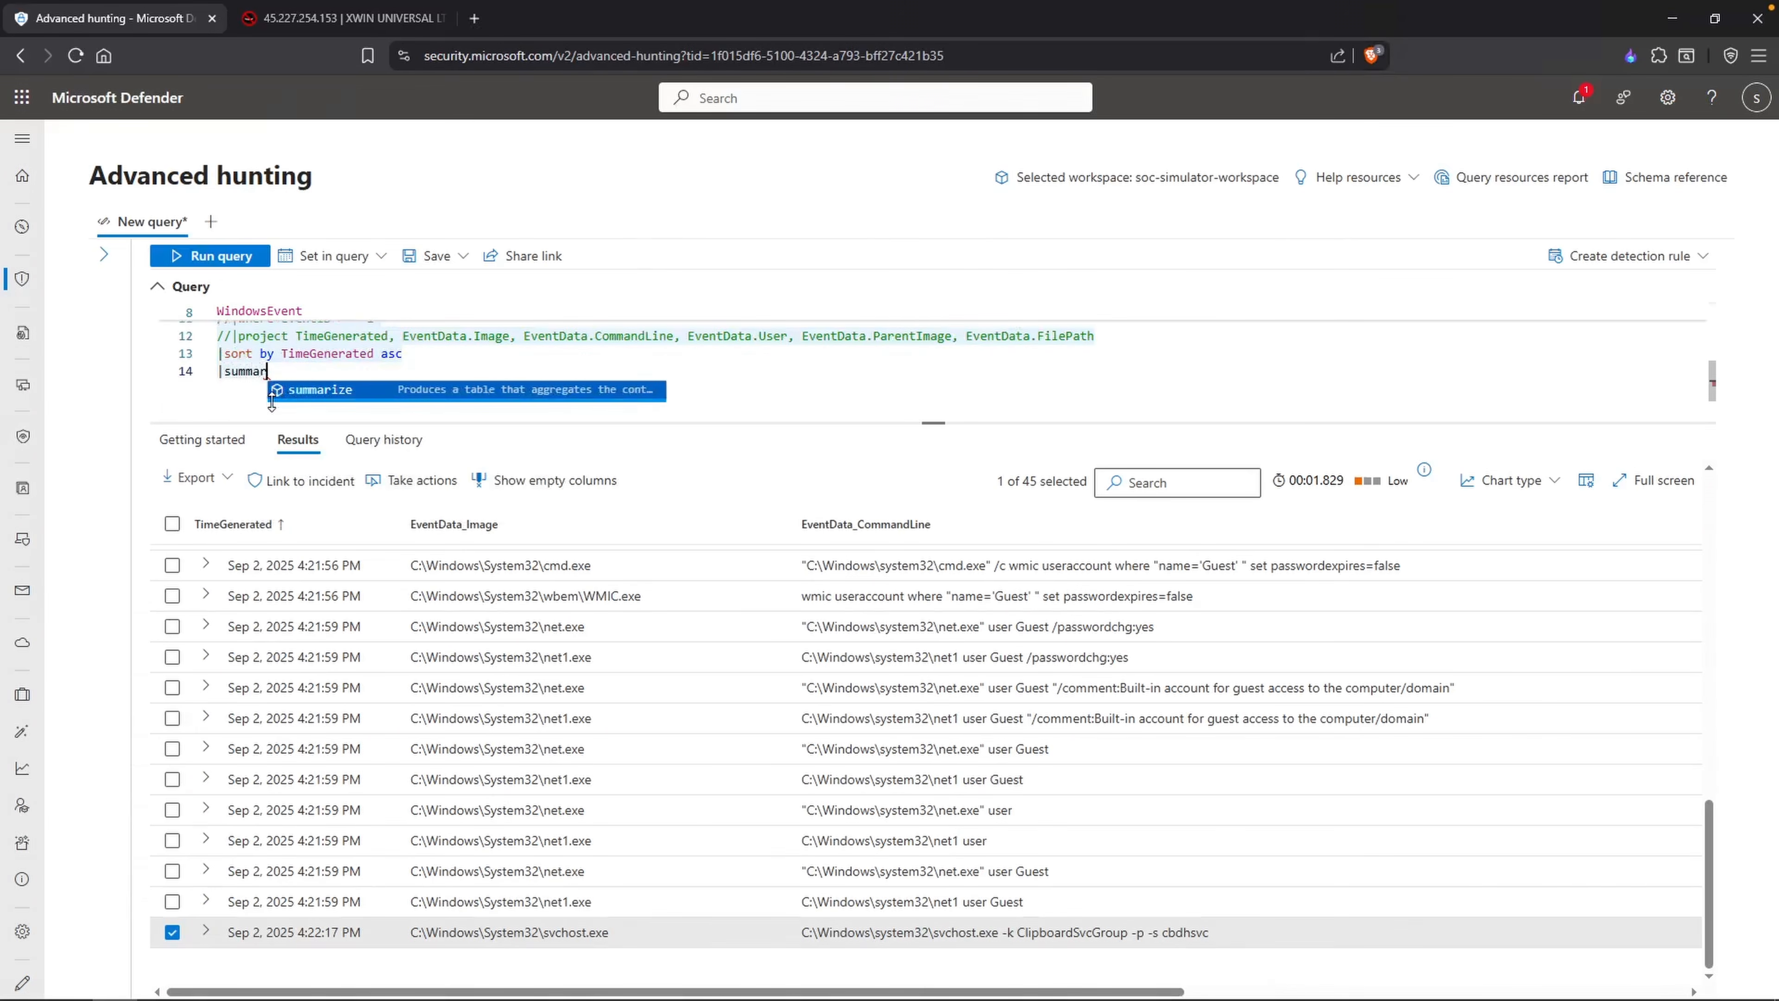
pyautogui.write('ize by EventID')
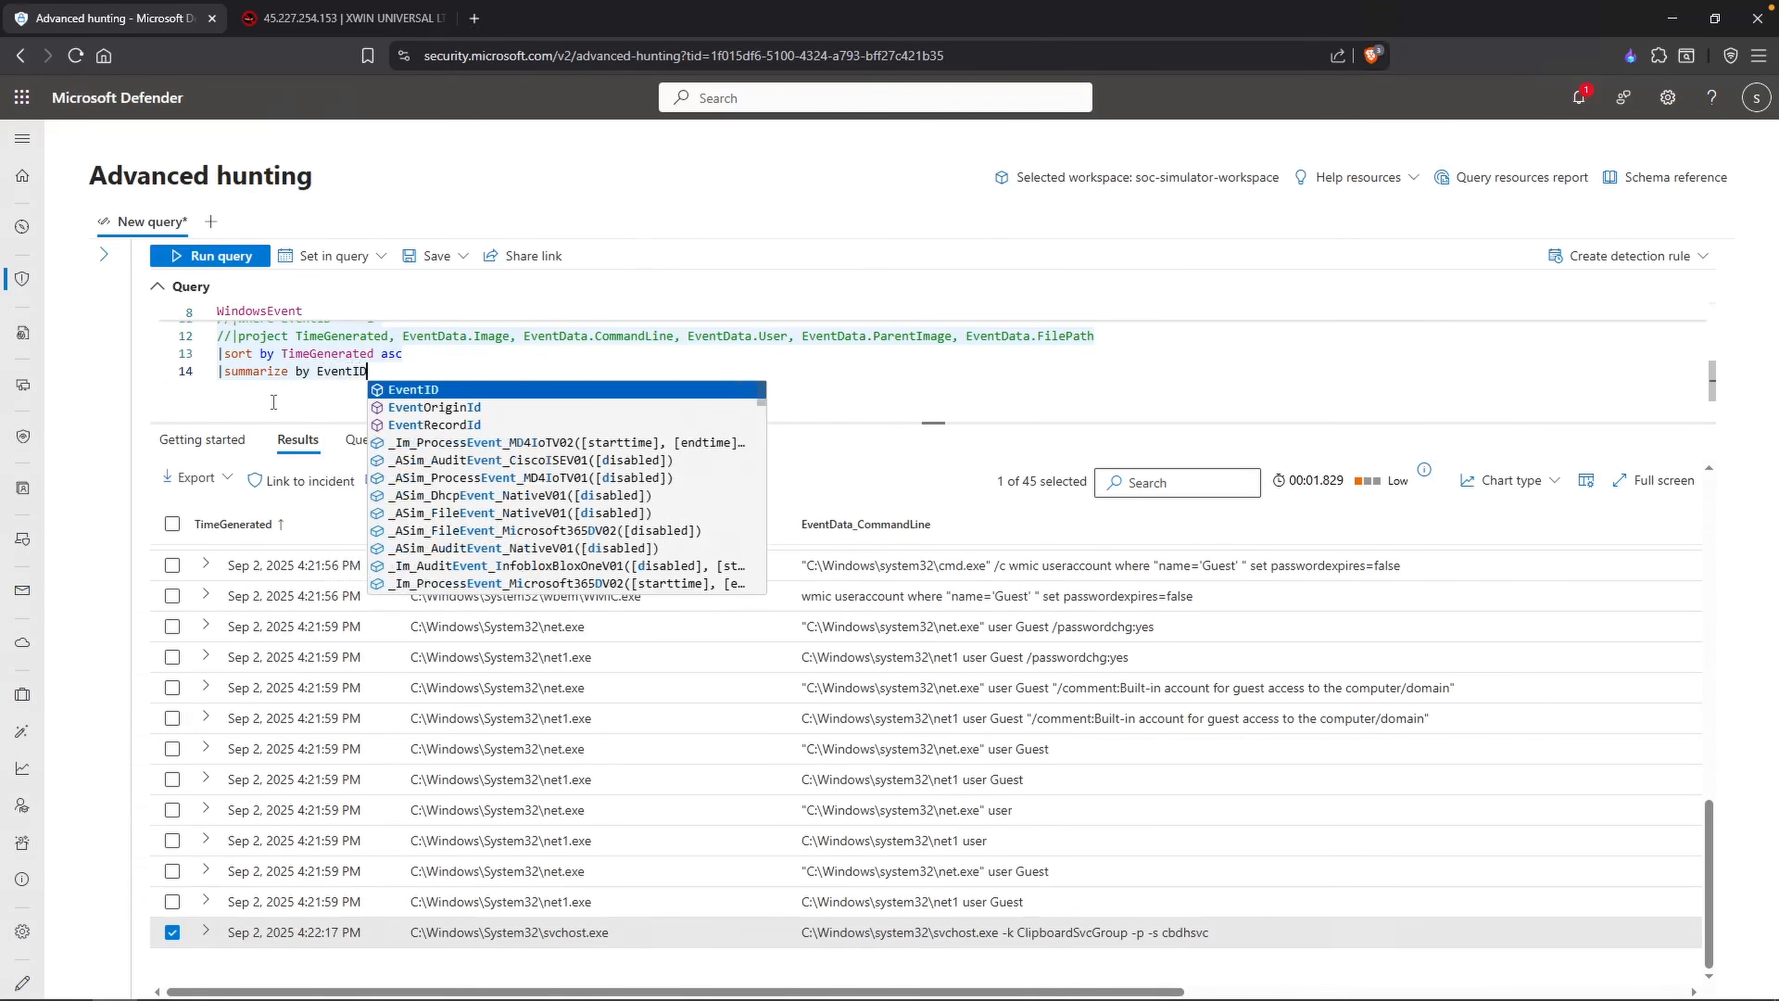
pyautogui.hotkey('shift', 'Return')
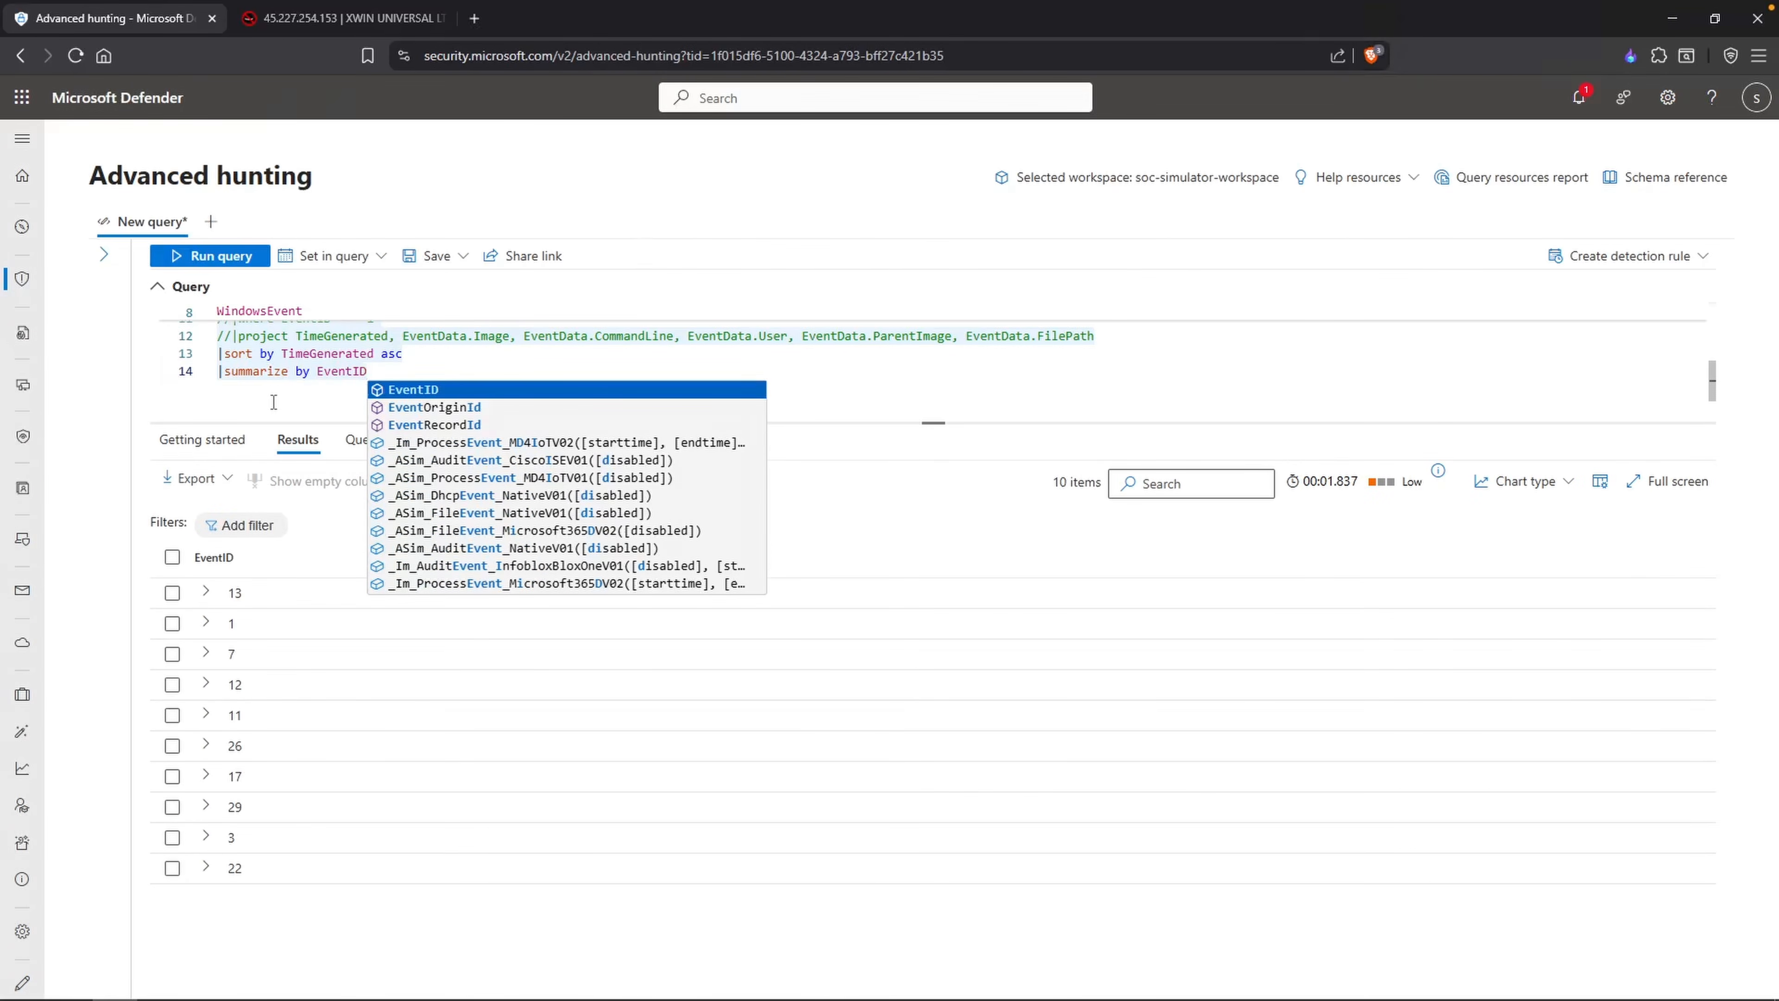
pyautogui.click(273, 402)
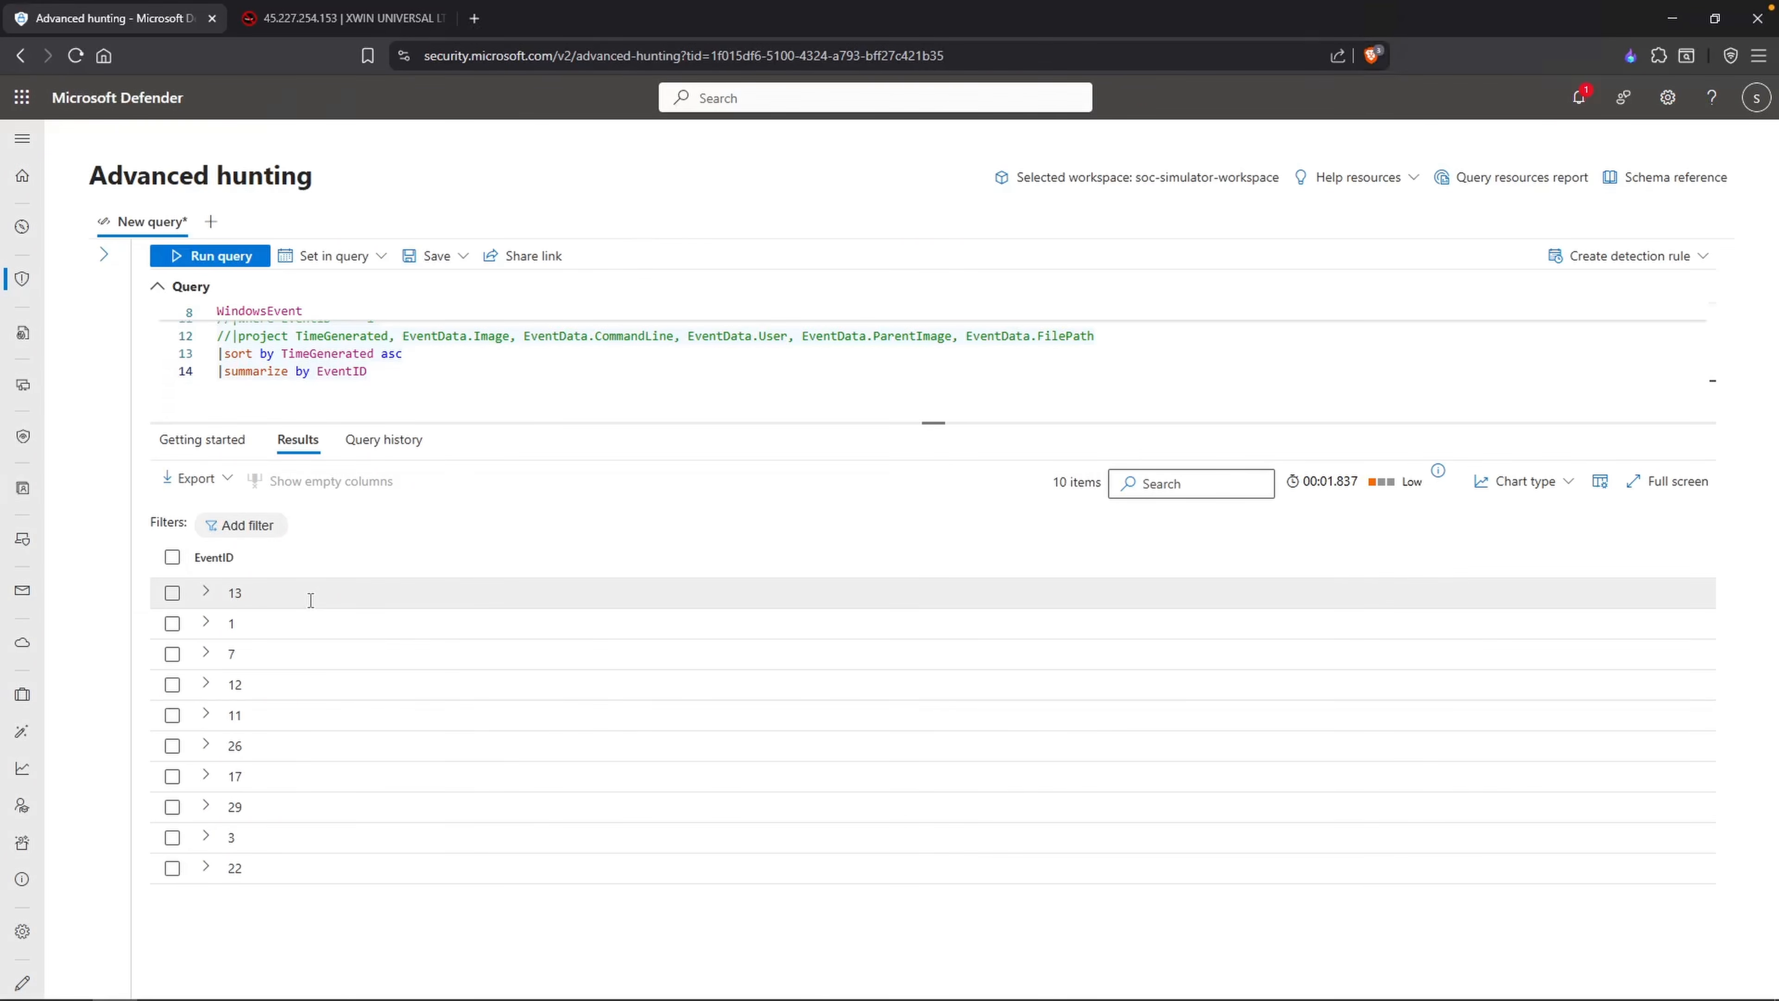
# Step: Search the web for "sysmon event id" in a new tab and browse the event list in Microsoft's Sysmon documentation
pyautogui.hotkey('ctrl', 't')
pyautogui.write('sysmon event id')
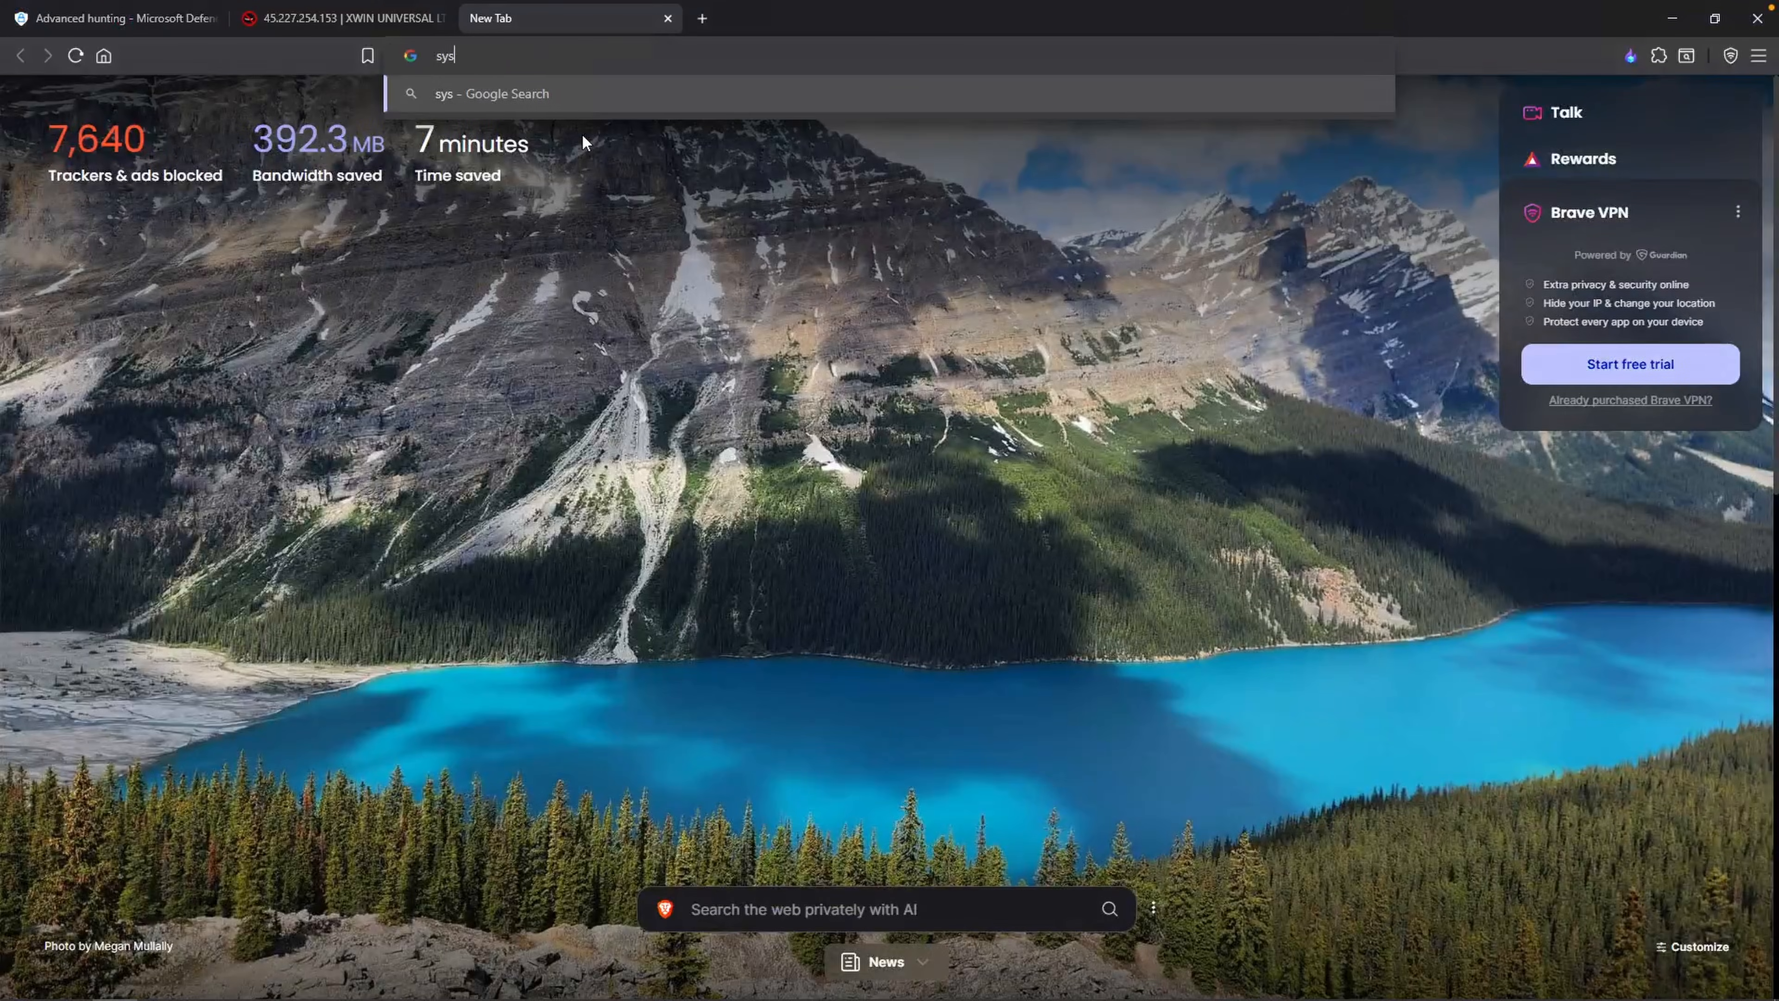
pyautogui.press('Return')
pyautogui.click(354, 281)
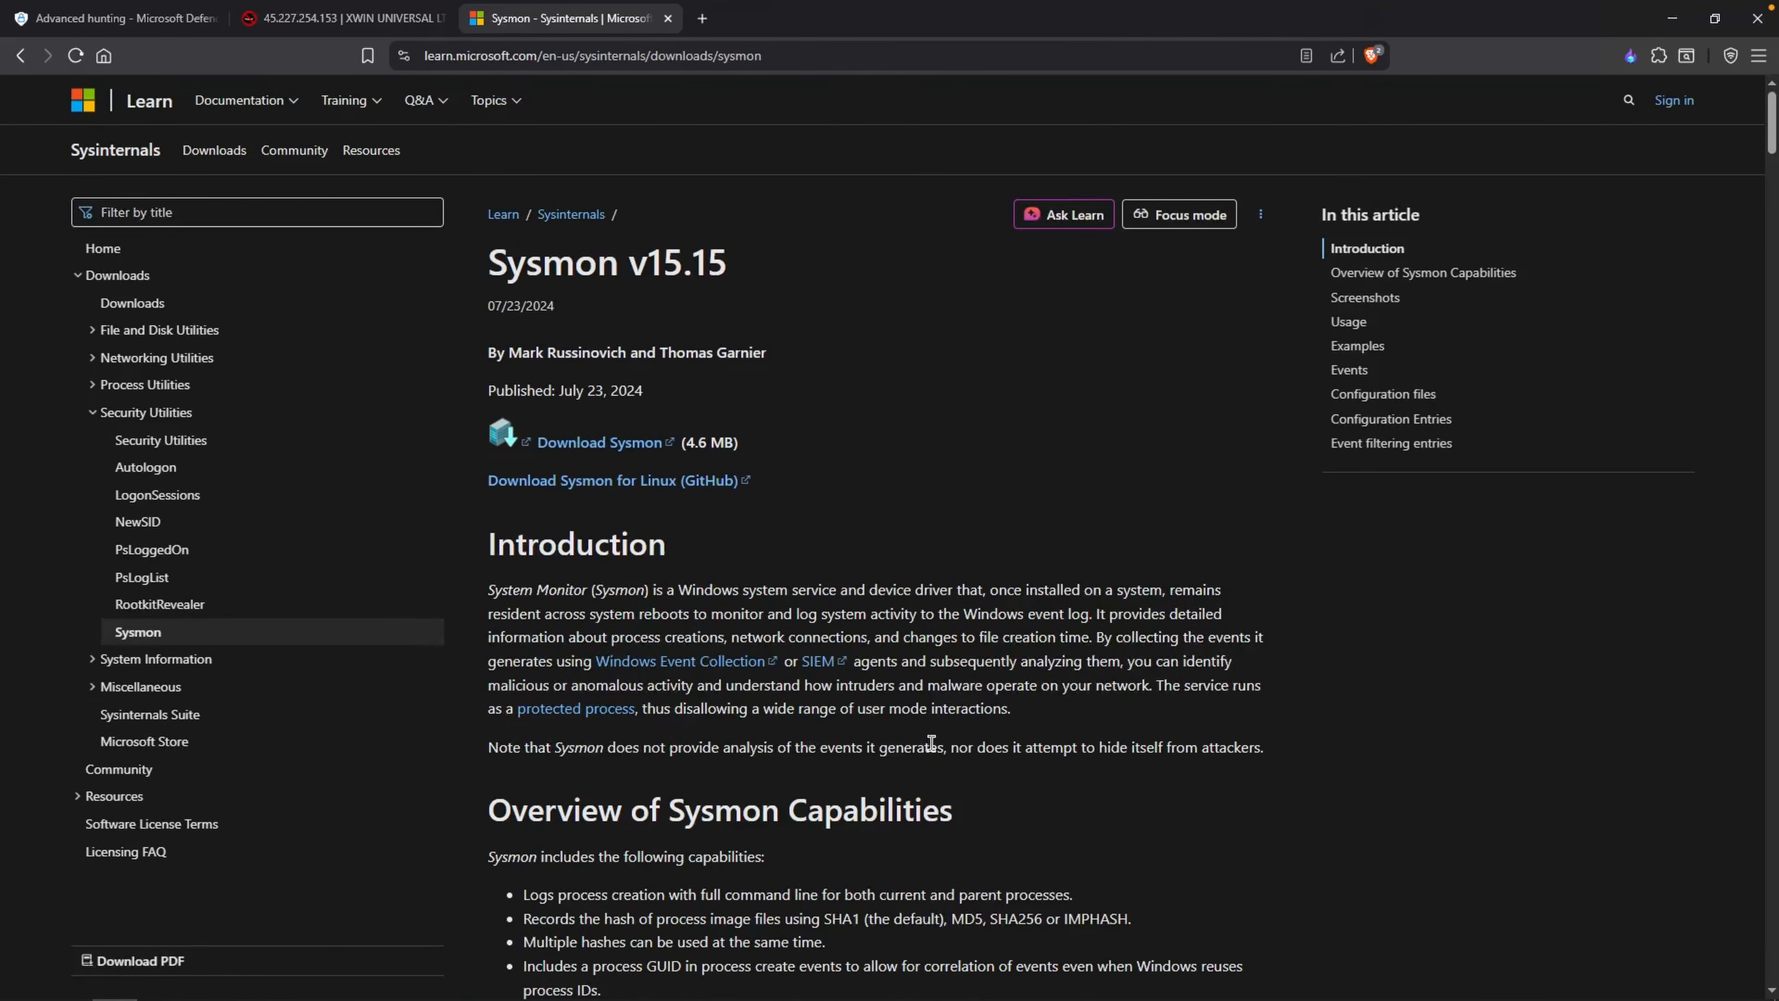
pyautogui.scroll(-10, 929, 741)
pyautogui.scroll(-15, 926, 741)
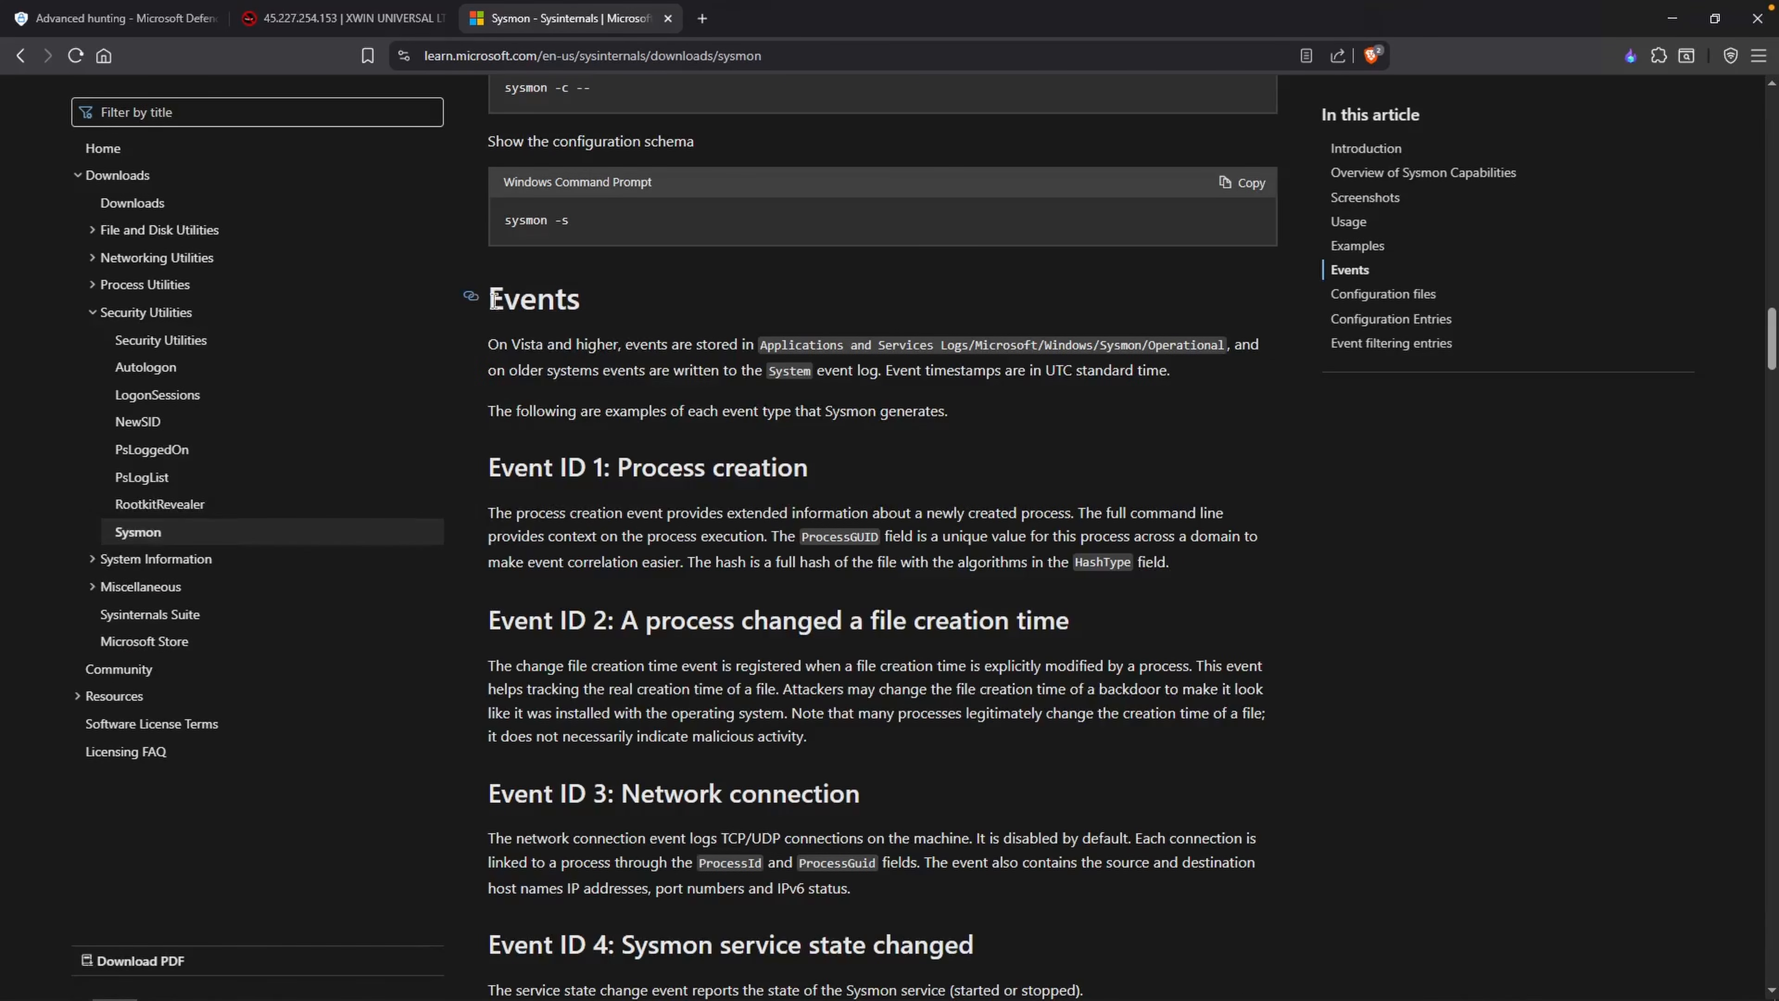
pyautogui.doubleClick(496, 298)
pyautogui.moveTo(500, 466); pyautogui.dragTo(668, 468)
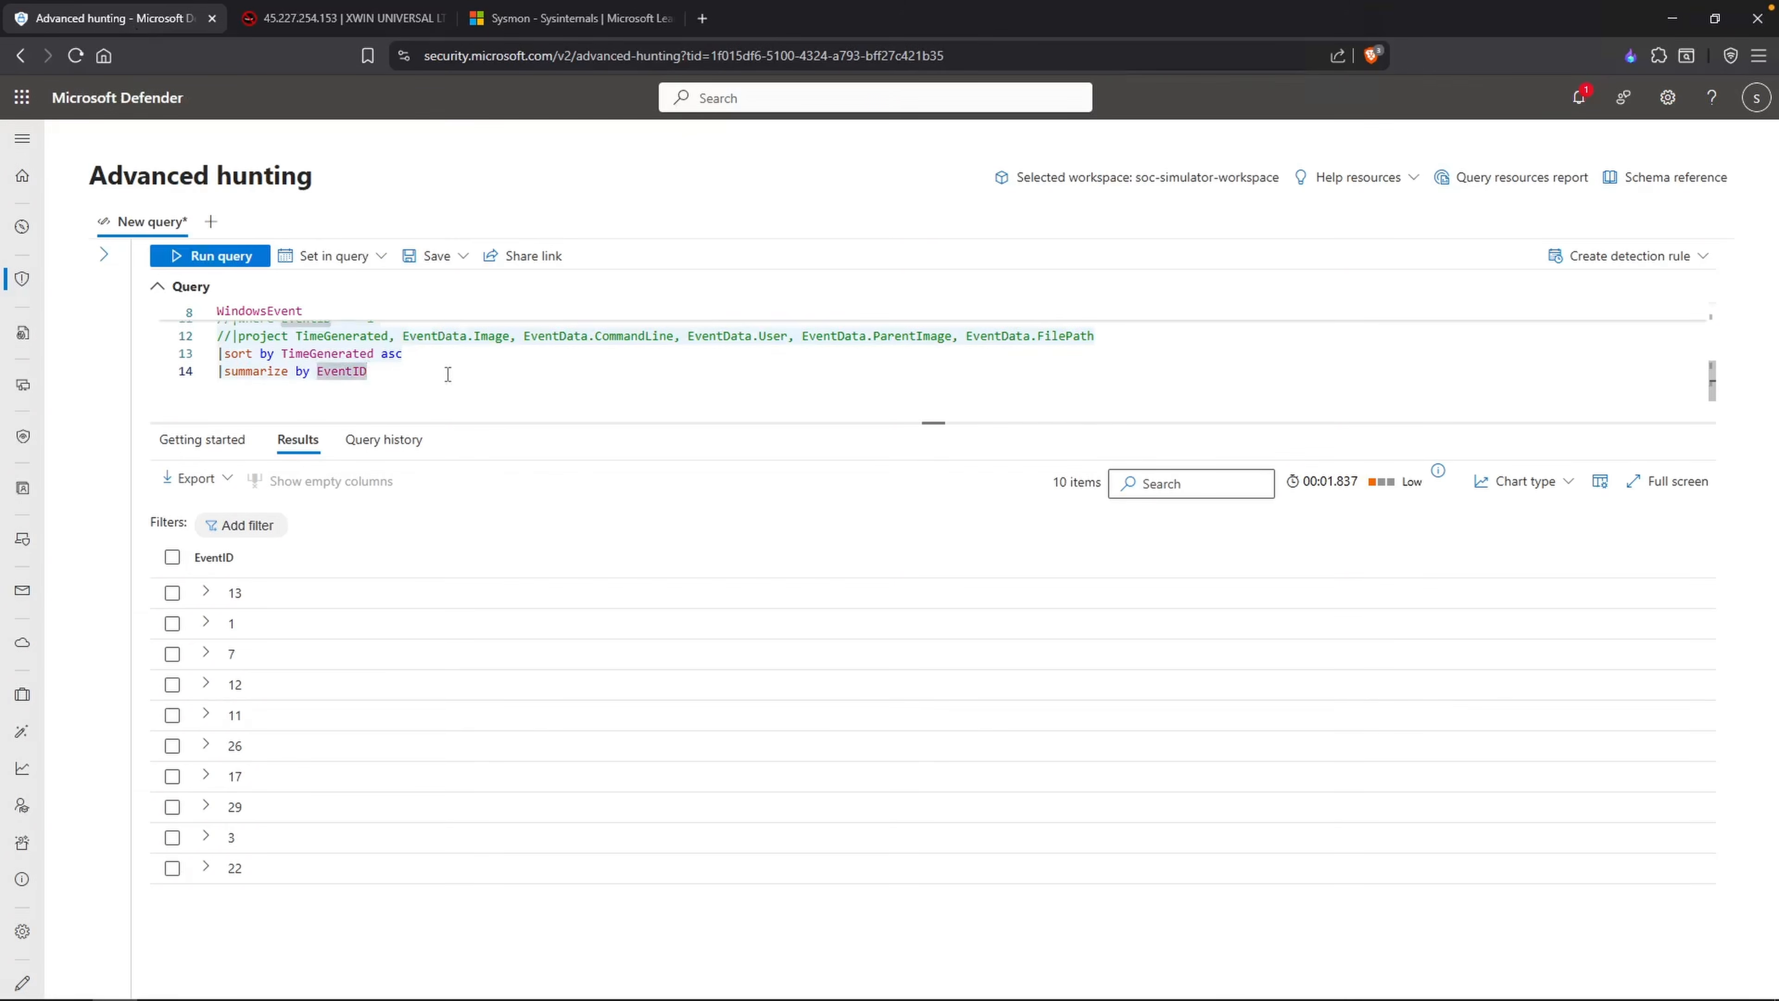
# Step: Add "|sort by EventID" after the summarize line of the hunting query and run it
pyautogui.press('Return')
pyautogui.write('|sort ')
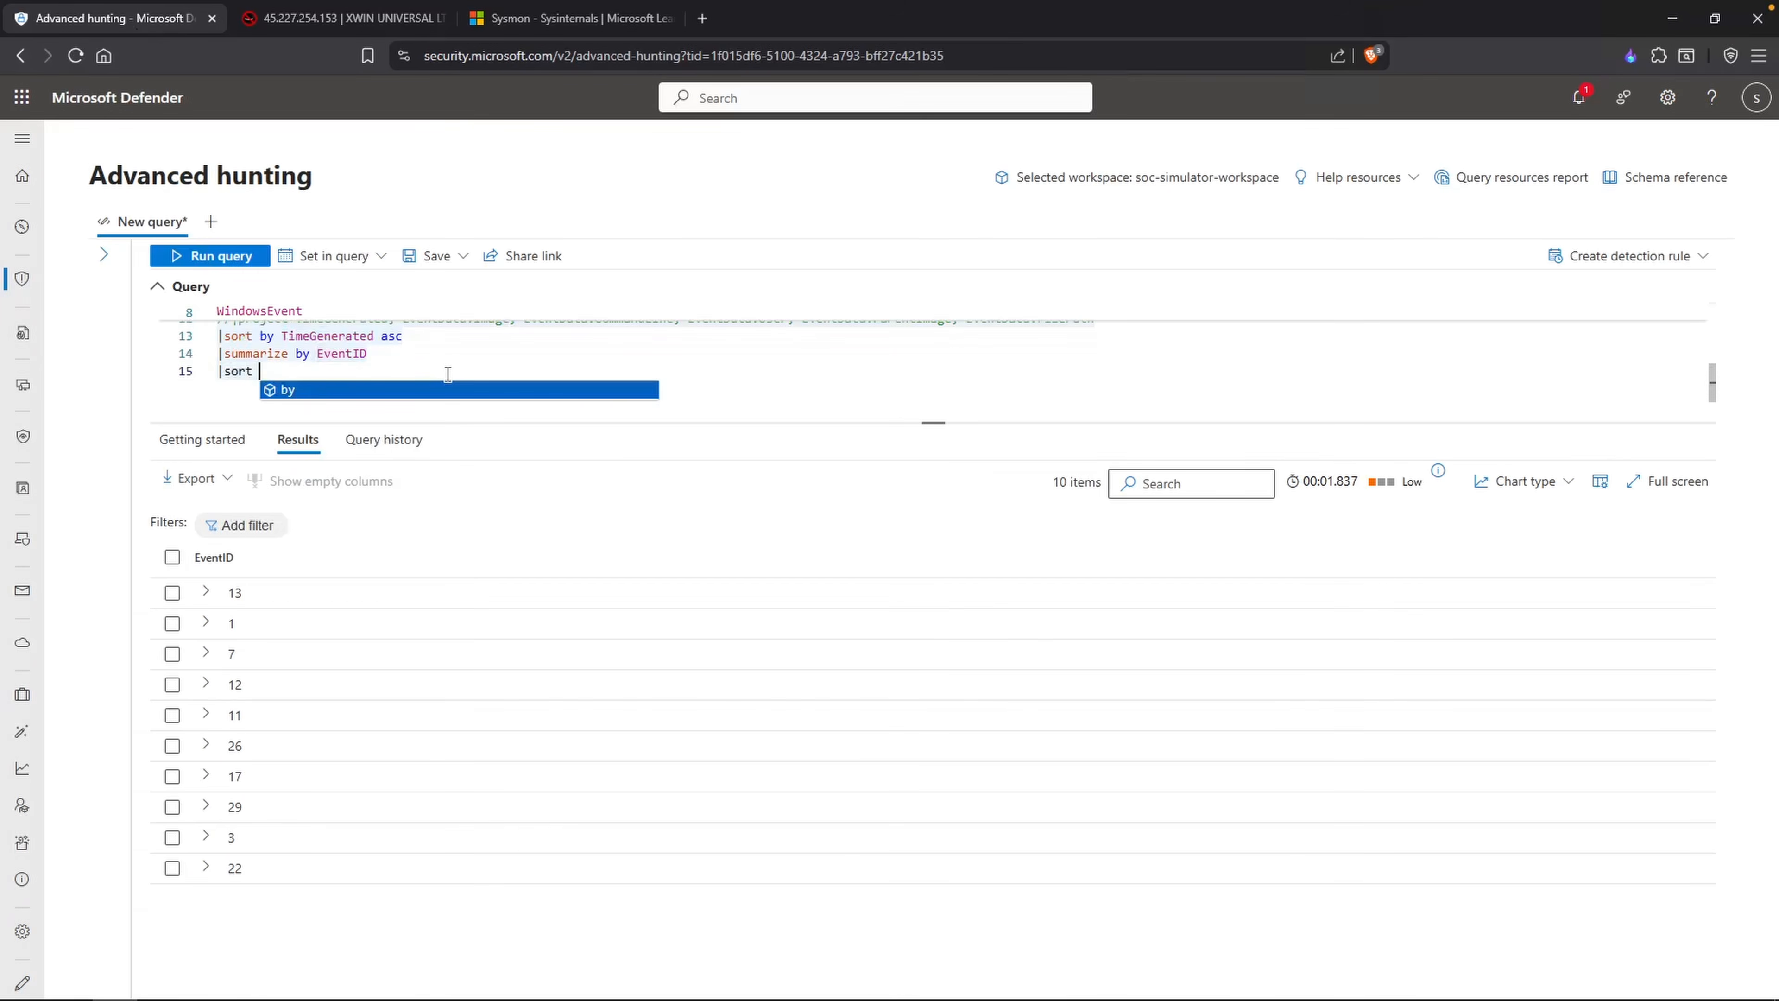
pyautogui.write('by EventID')
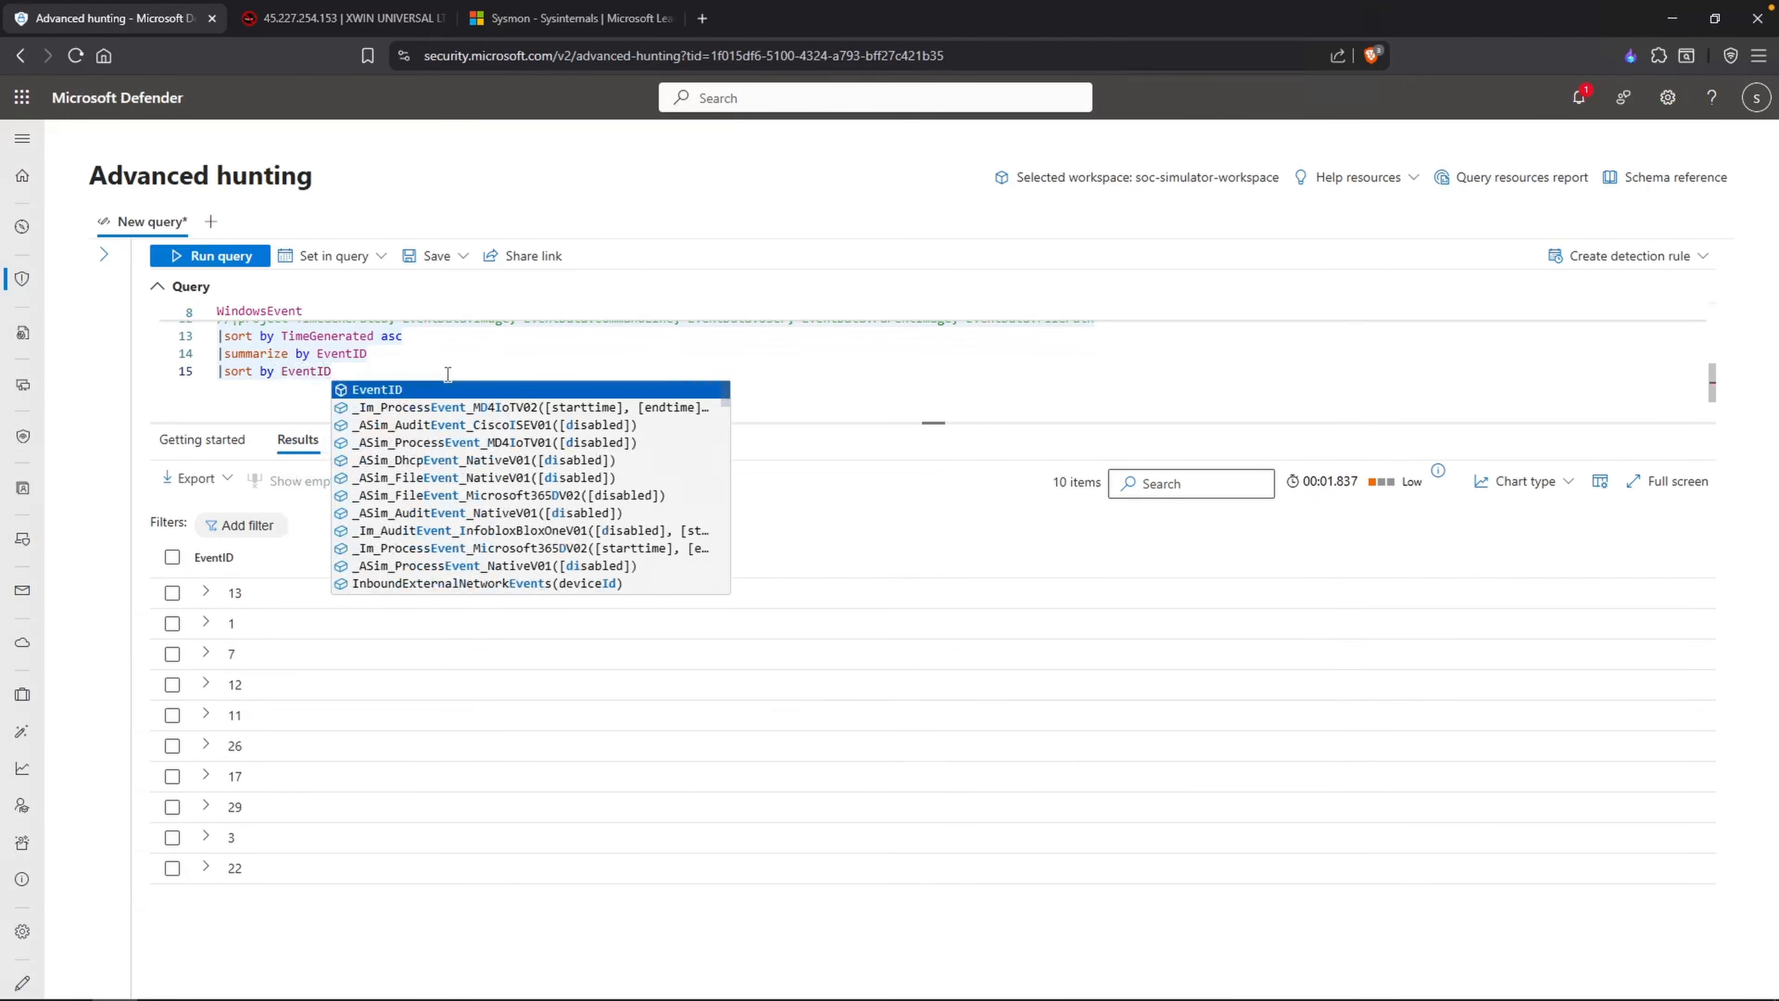
pyautogui.hotkey('shift', 'Return')
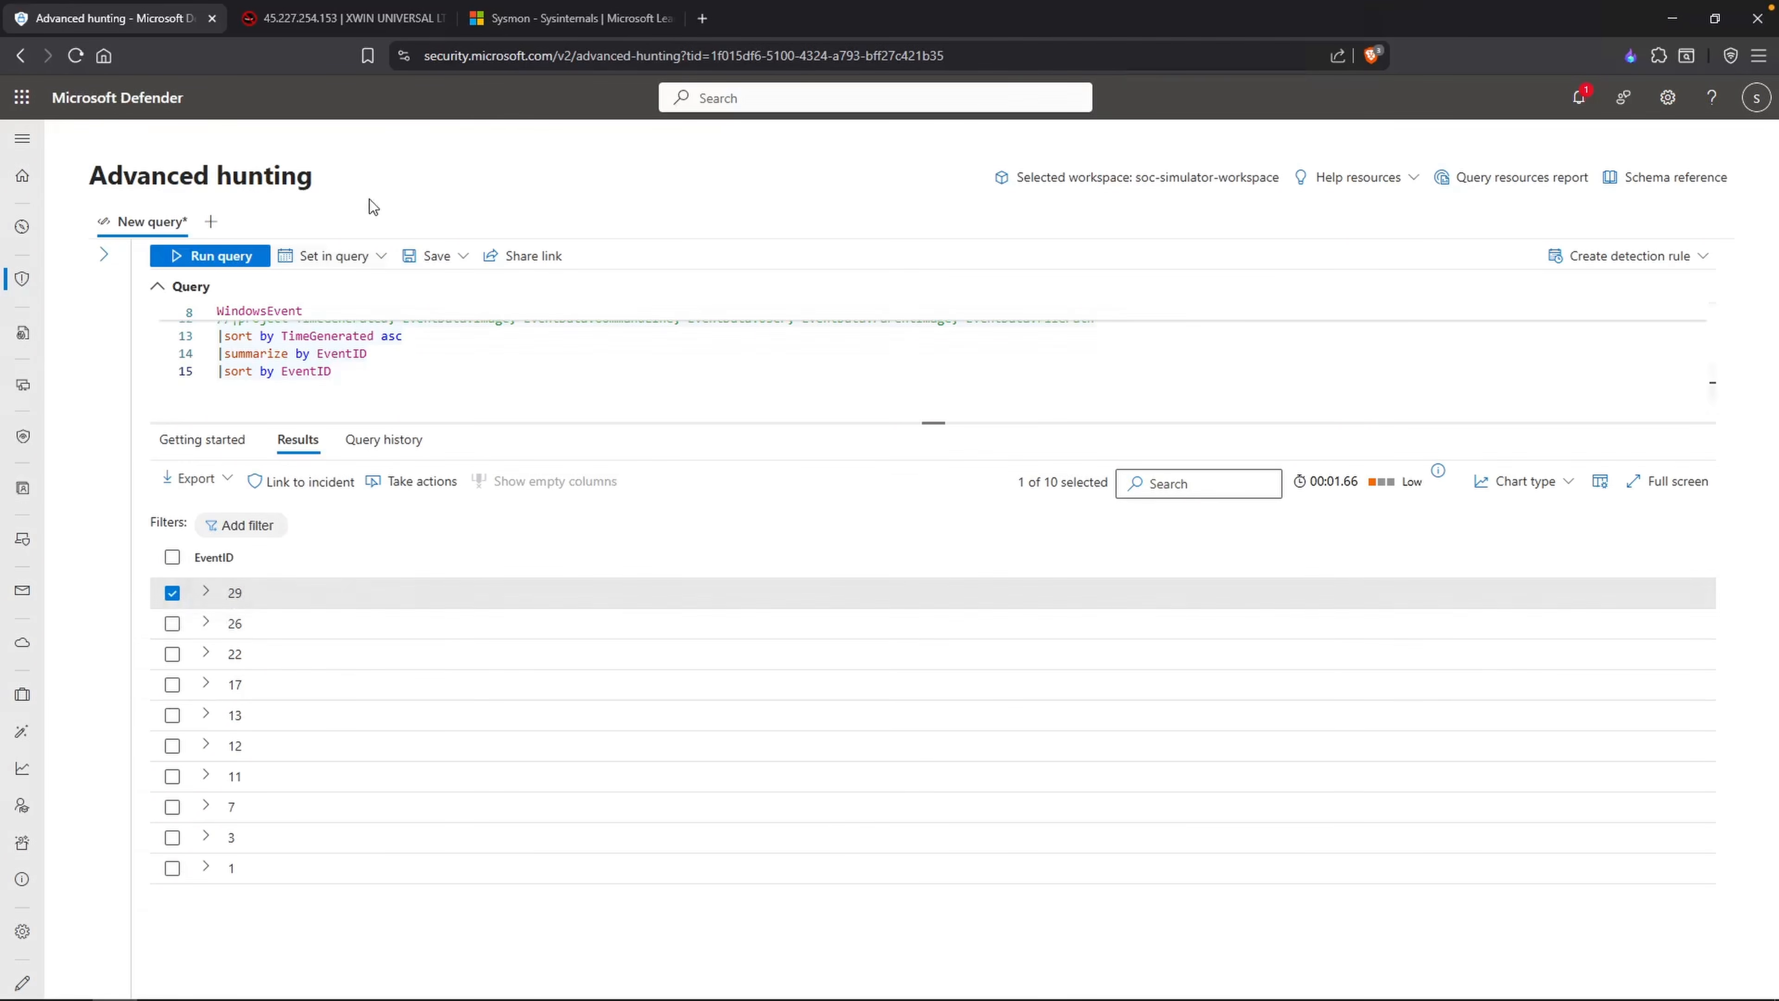
# Step: Look up Event ID 29 in the Sysmon documentation
pyautogui.click(570, 18)
pyautogui.scroll(-5, 724, 592)
pyautogui.scroll(2, 723, 592)
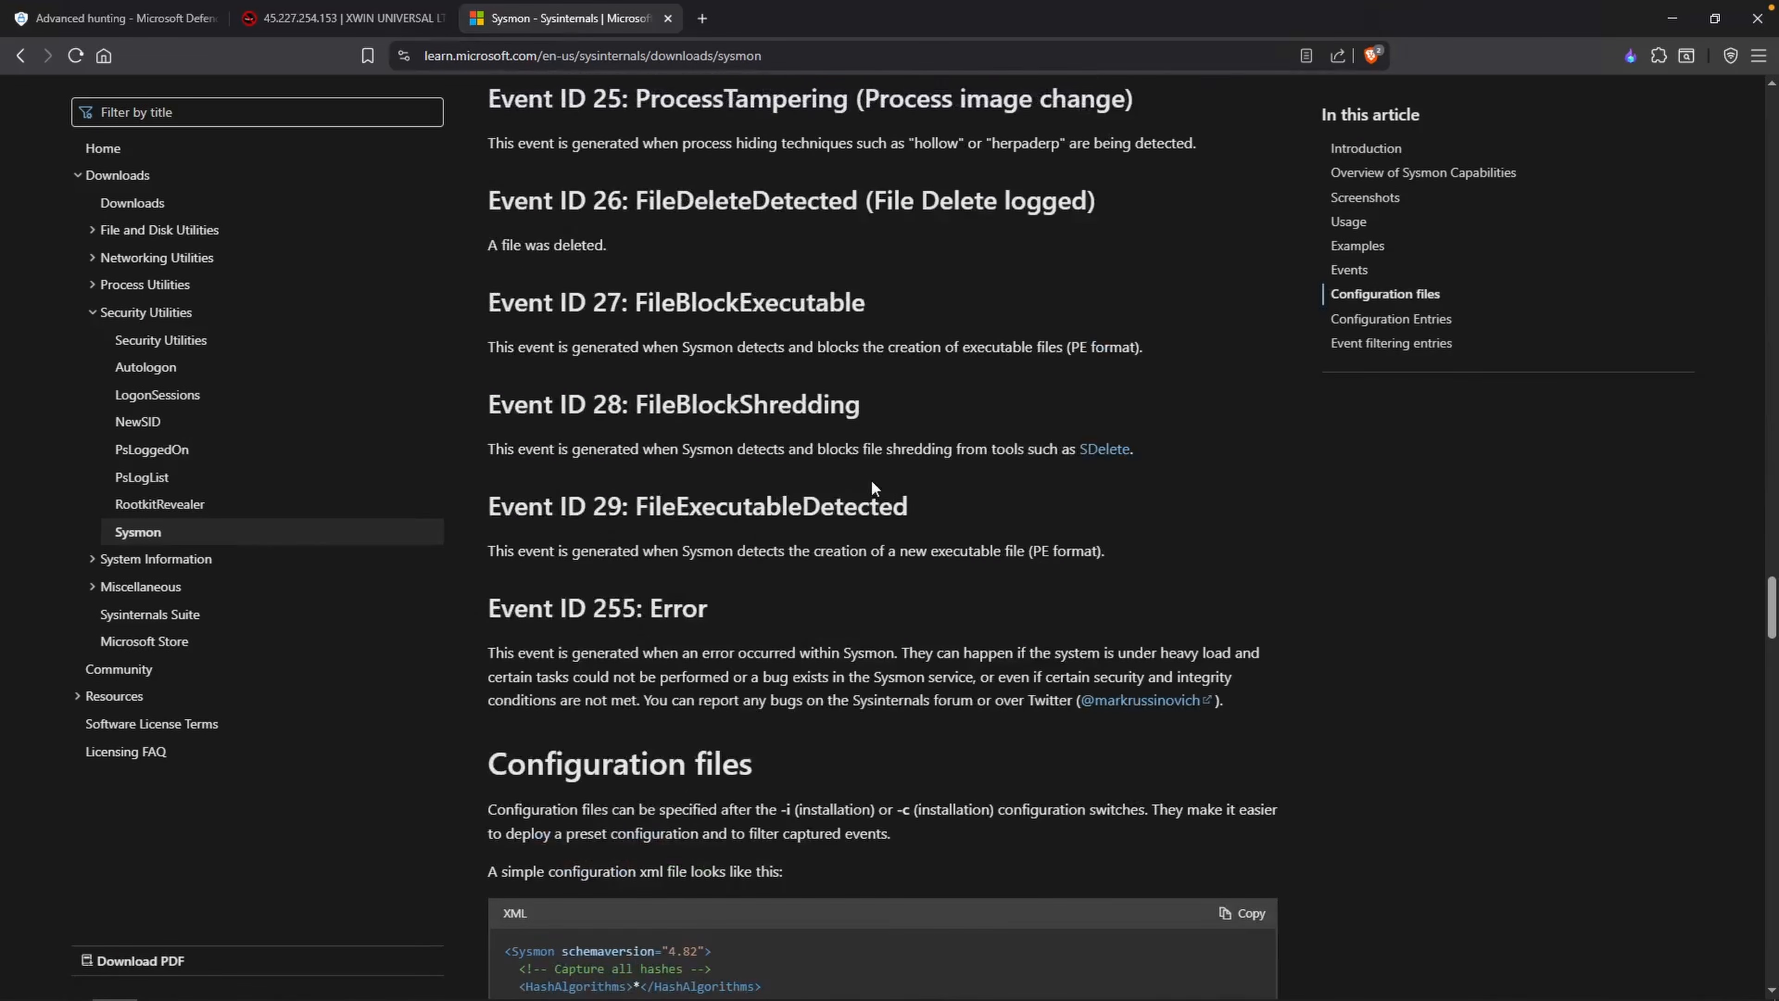
pyautogui.moveTo(909, 506); pyautogui.dragTo(773, 508)
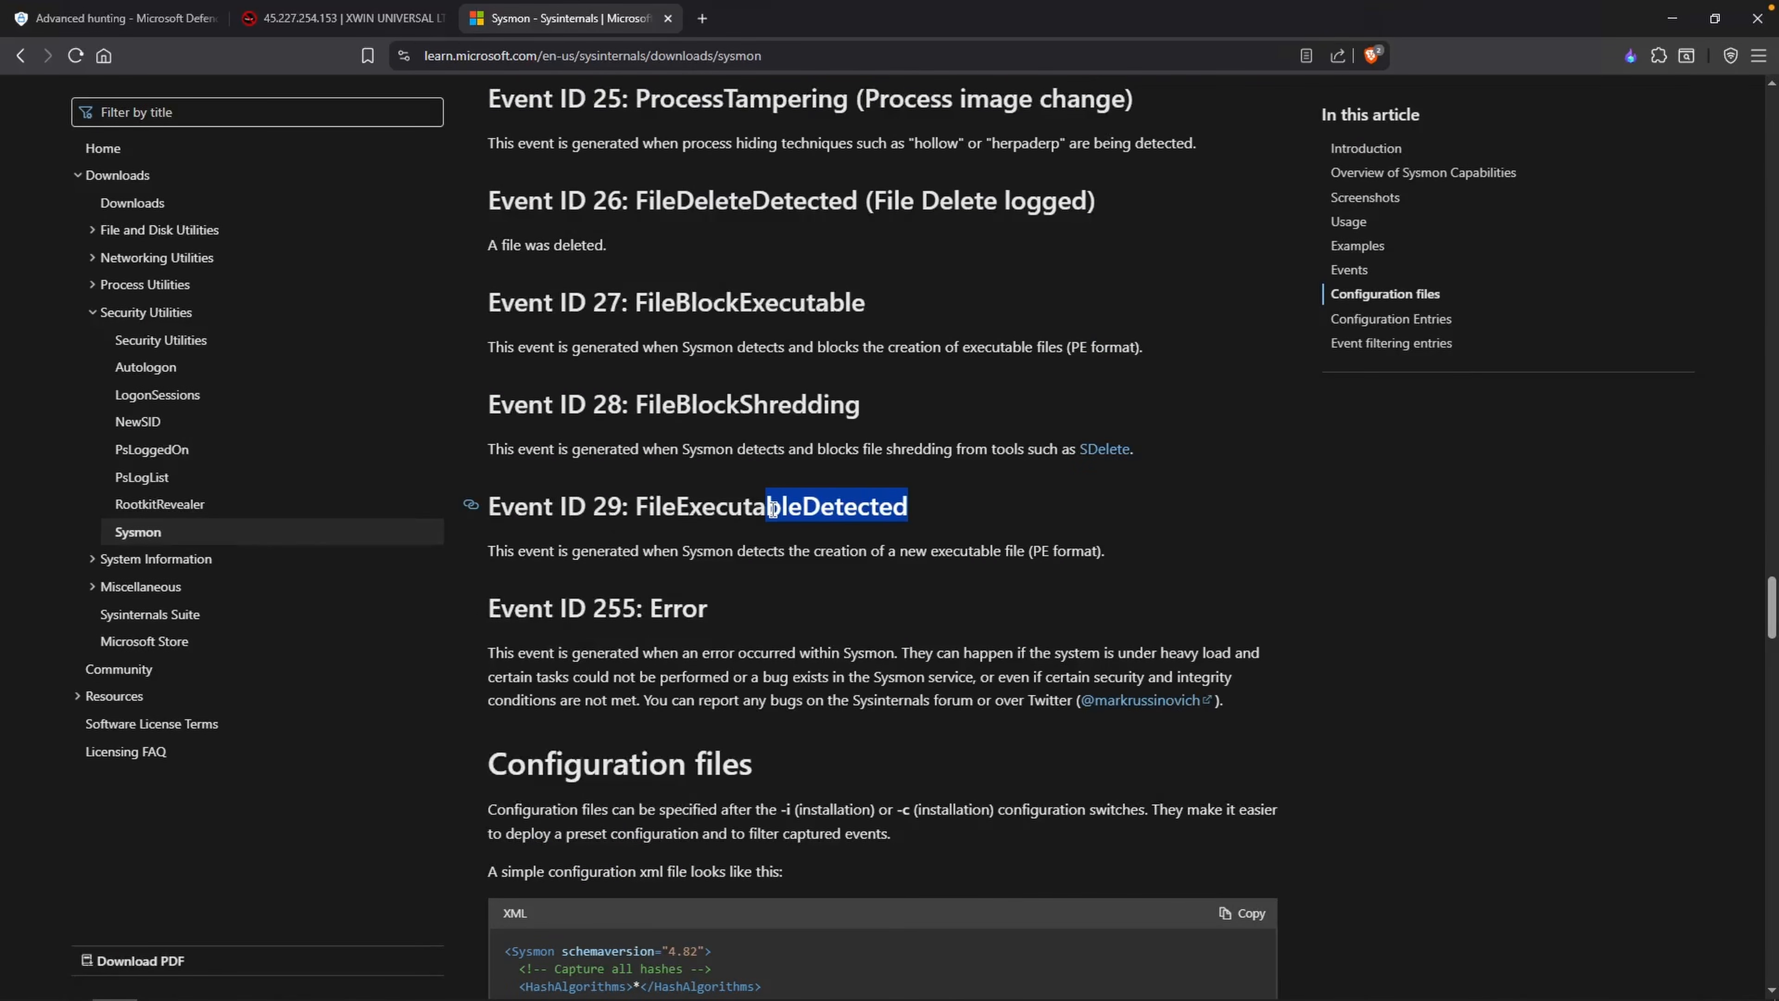
# Step: Comment out the query's summarize line and copy the EventID results into Notepad under the heading "Event IDs for Sysmon"
pyautogui.click(119, 18)
pyautogui.click(431, 357)
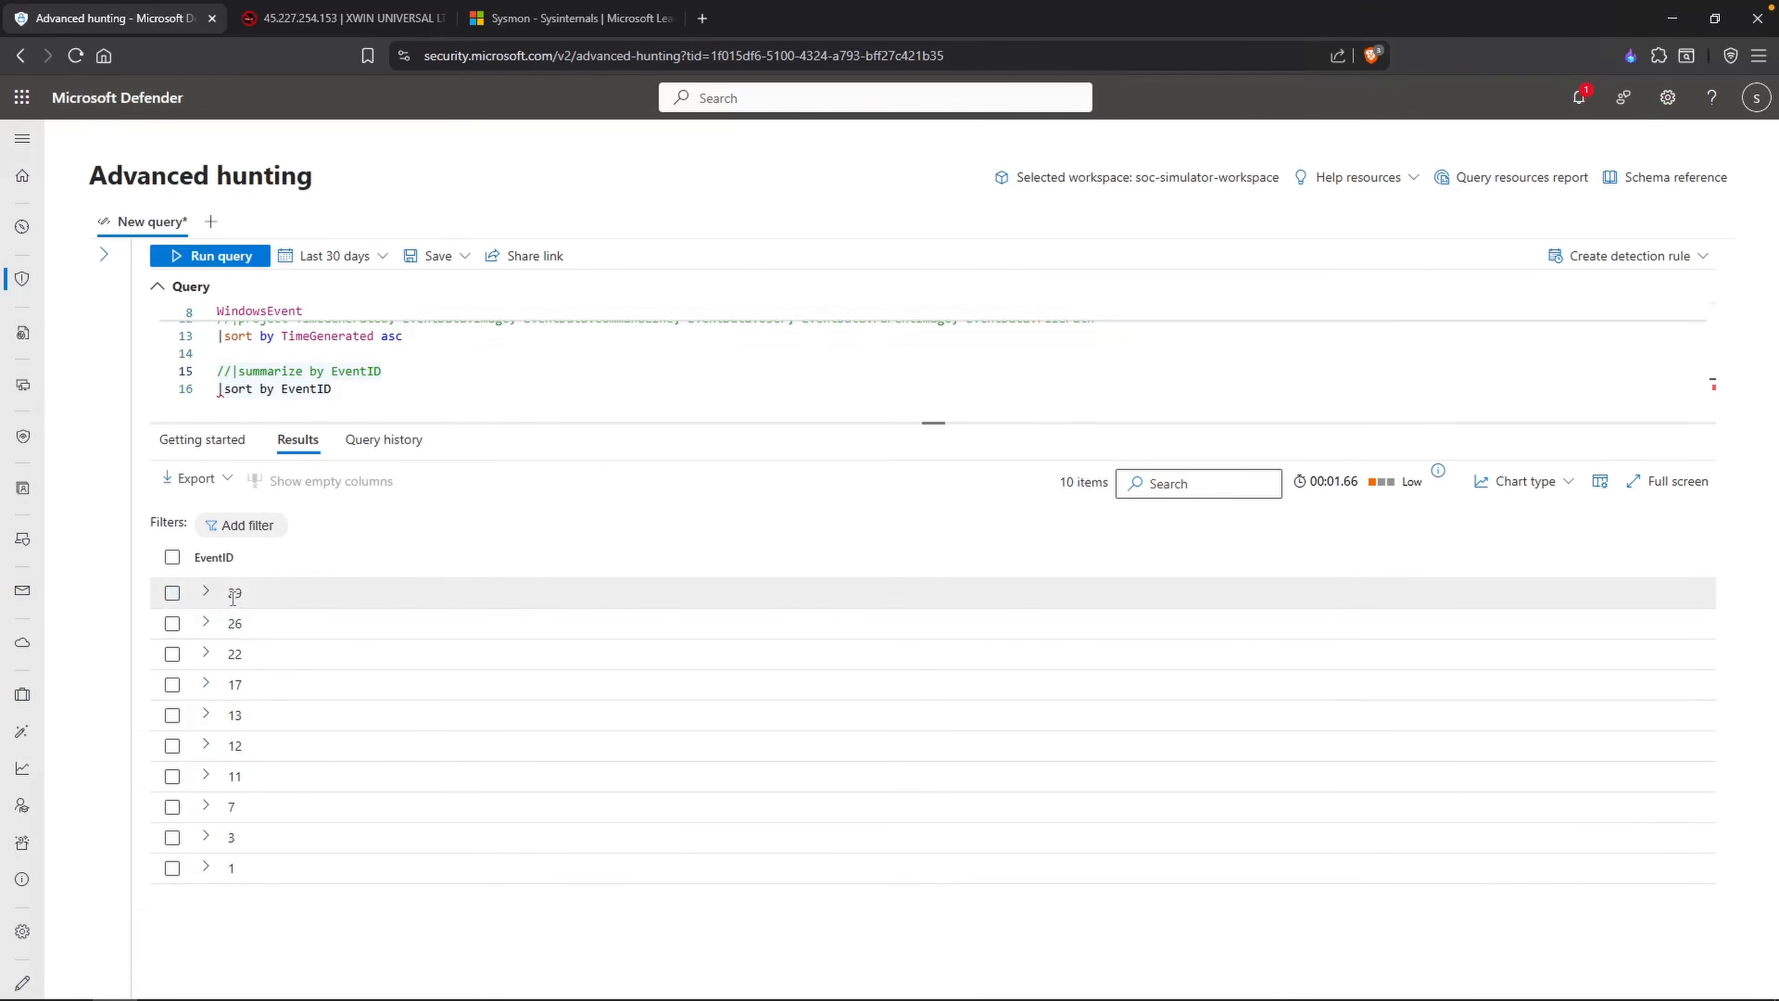
pyautogui.moveTo(227, 596); pyautogui.dragTo(272, 864)
pyautogui.click(173, 998)
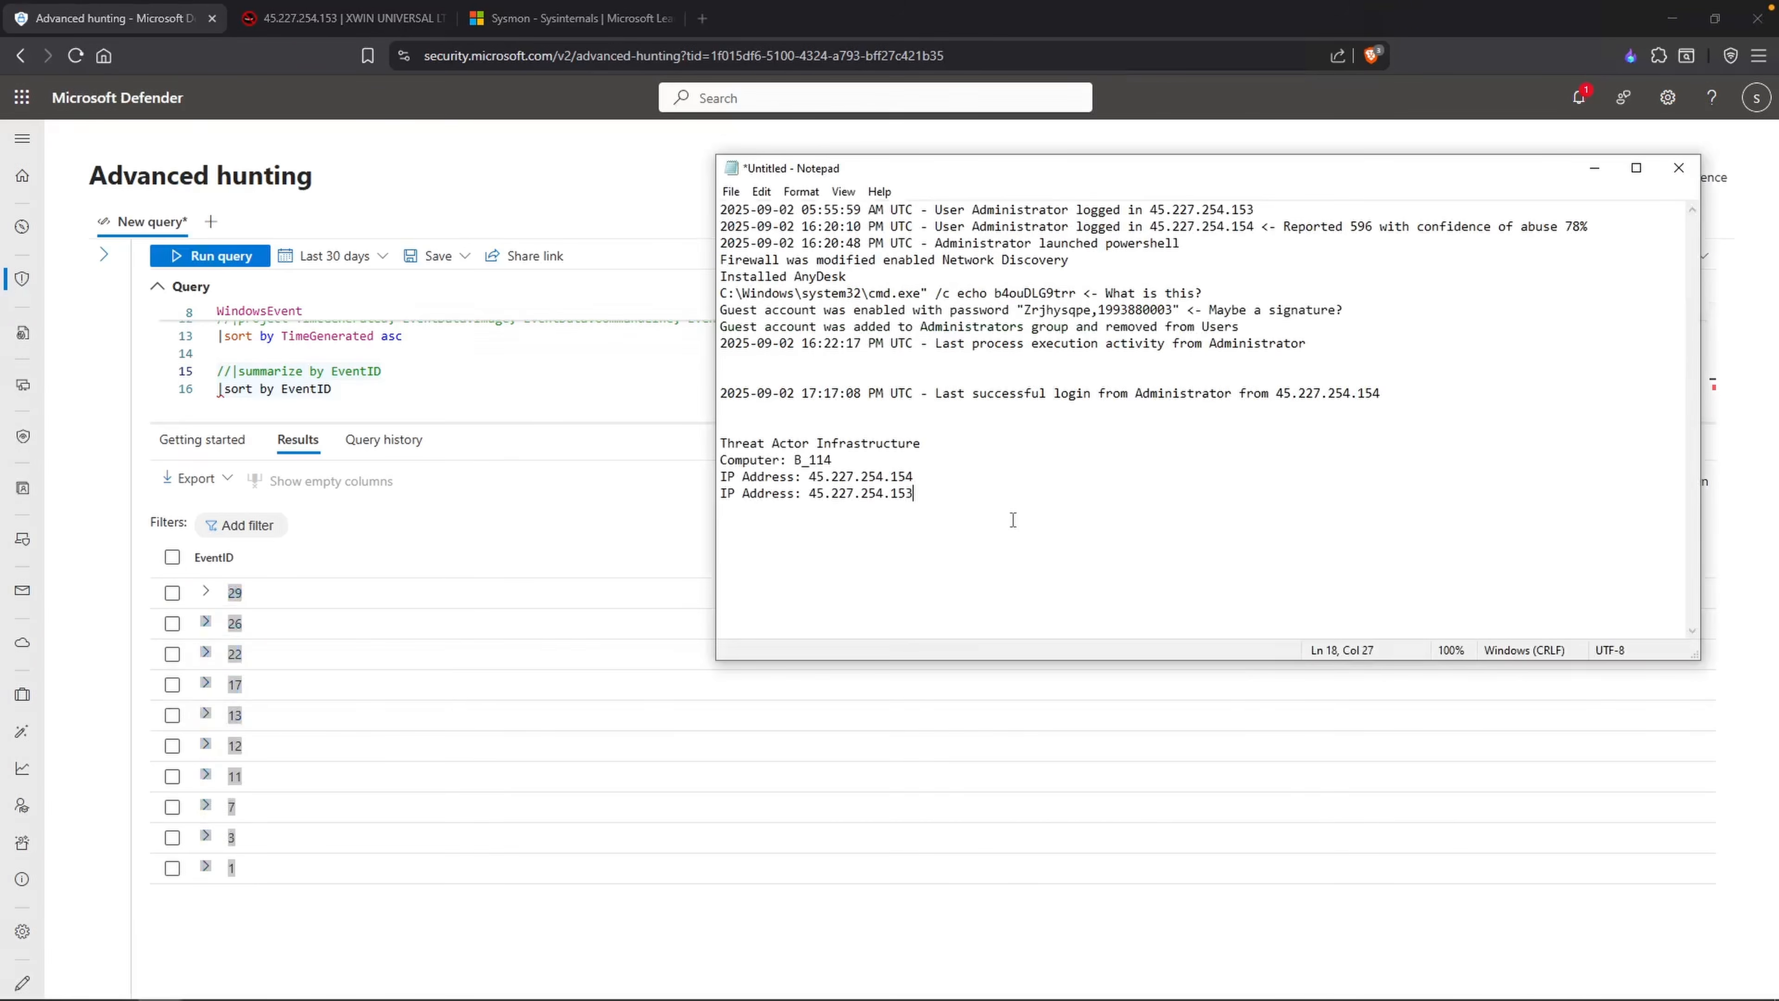
pyautogui.write('Event IDs for Sysmon')
pyautogui.press('Return')
pyautogui.write('29 □ 26 □ 22 □ 17 □ 13 □ 12 □ 11 □ 7 □ 3 □ 1')
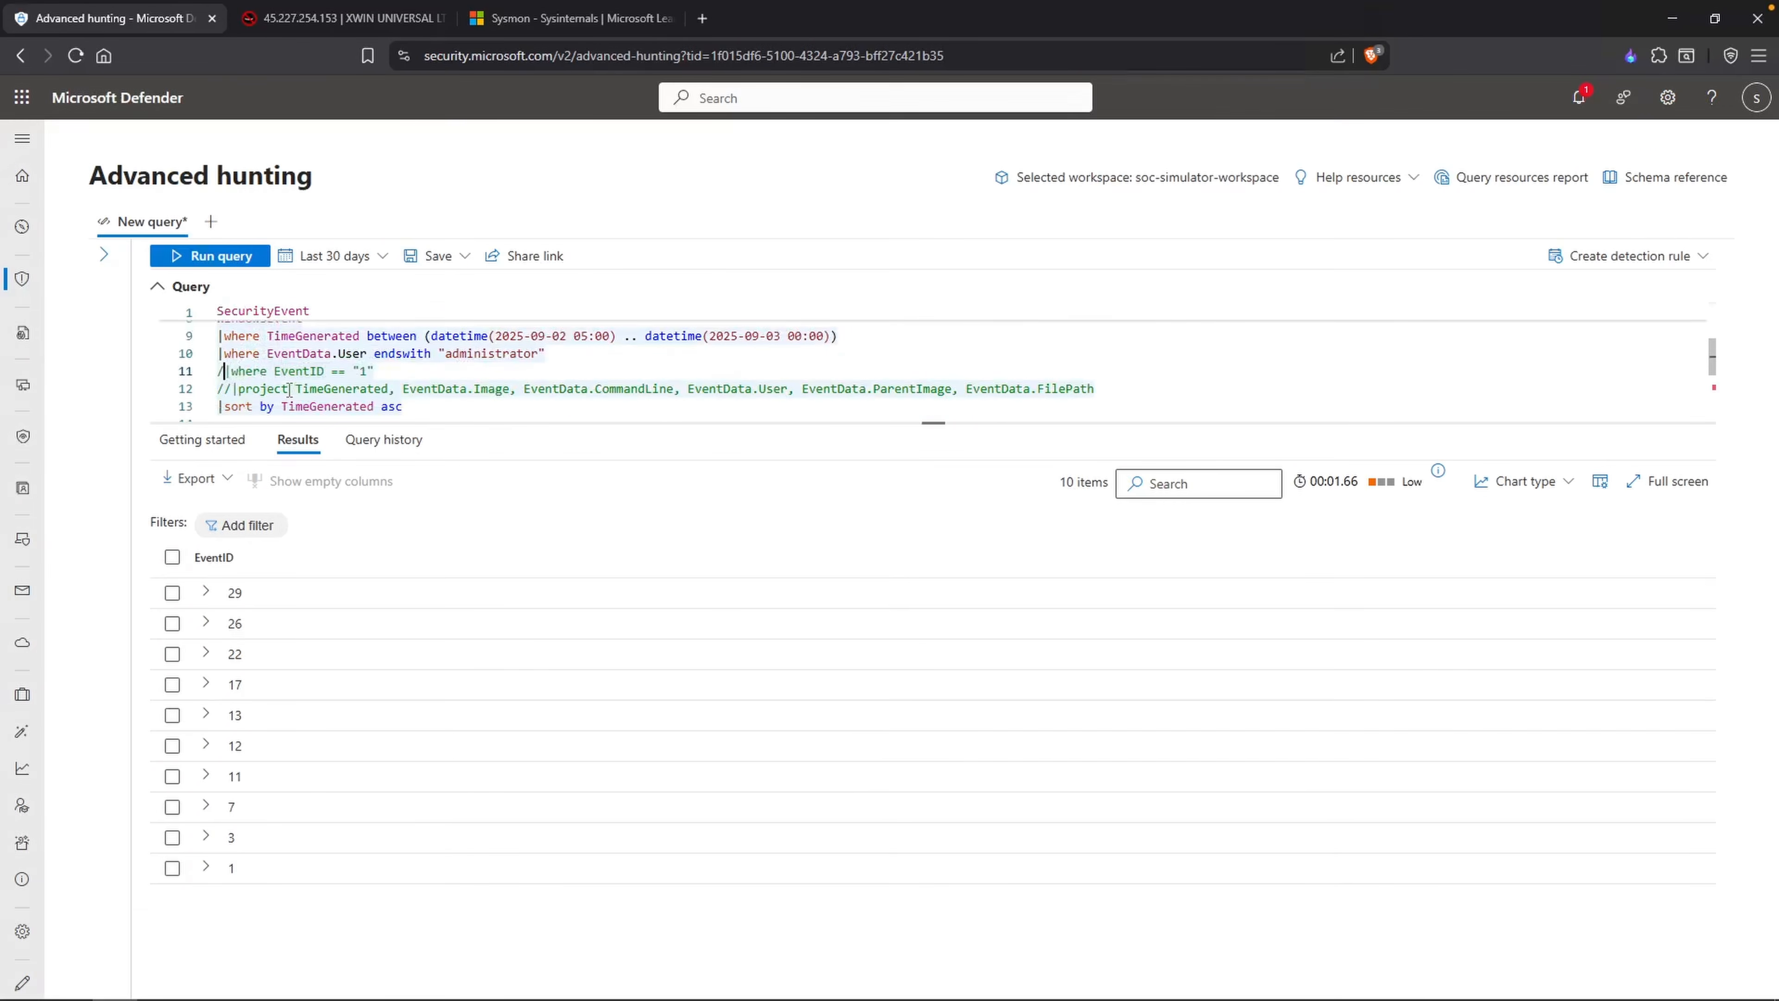
pyautogui.press('BackSpace')
pyautogui.press('BackSpace')
# Step: Run the hunting query for EventID "29" and examine the target file name in the returned record's EventData
pyautogui.click(350, 372)
pyautogui.press('Delete')
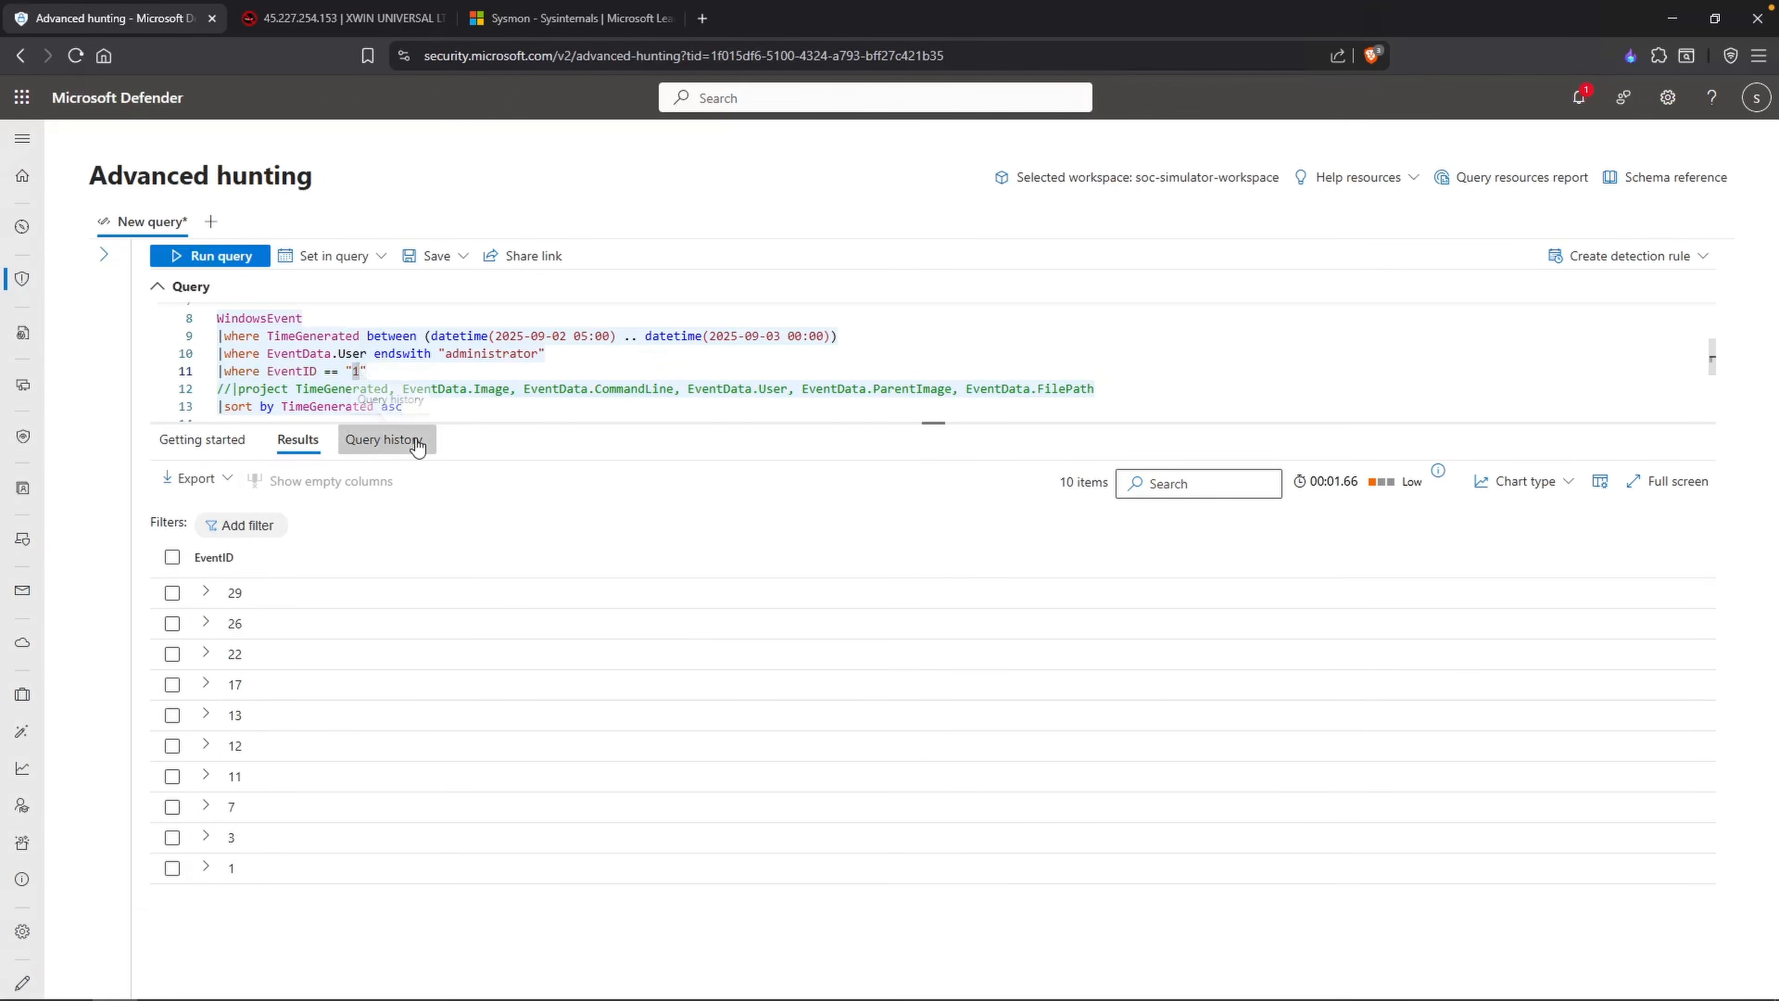
pyautogui.write('29')
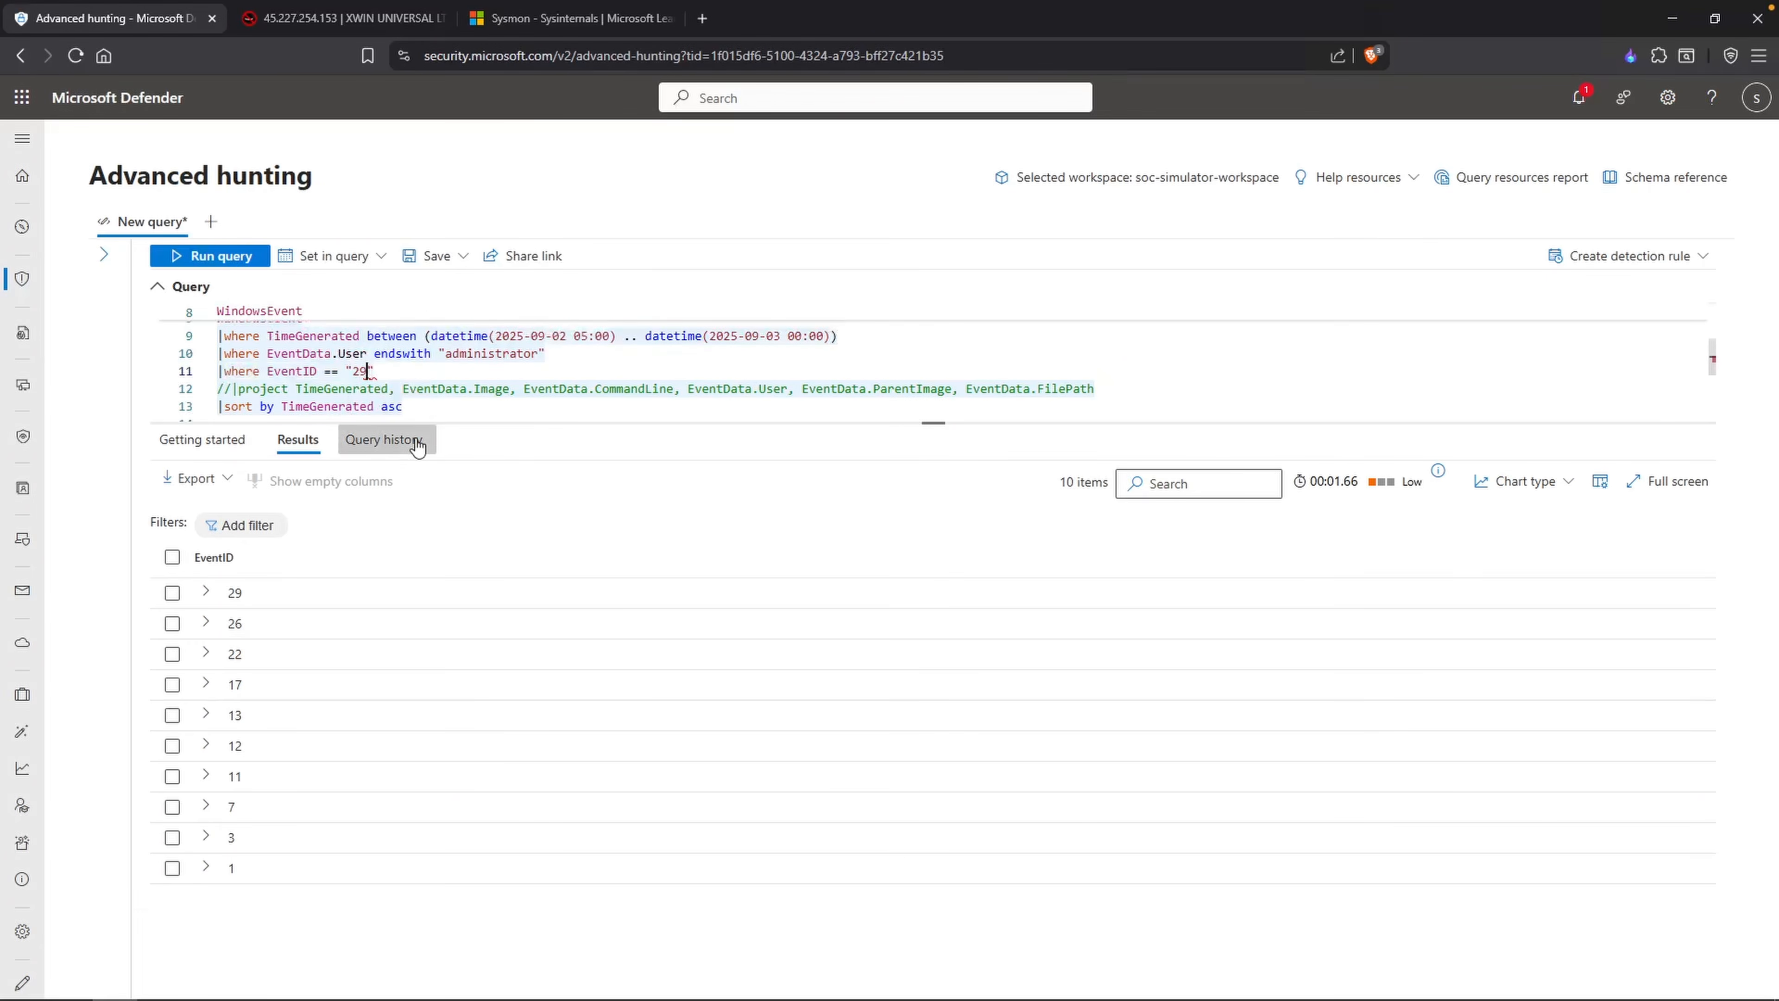
pyautogui.hotkey('shift', 'Return')
pyautogui.click(205, 592)
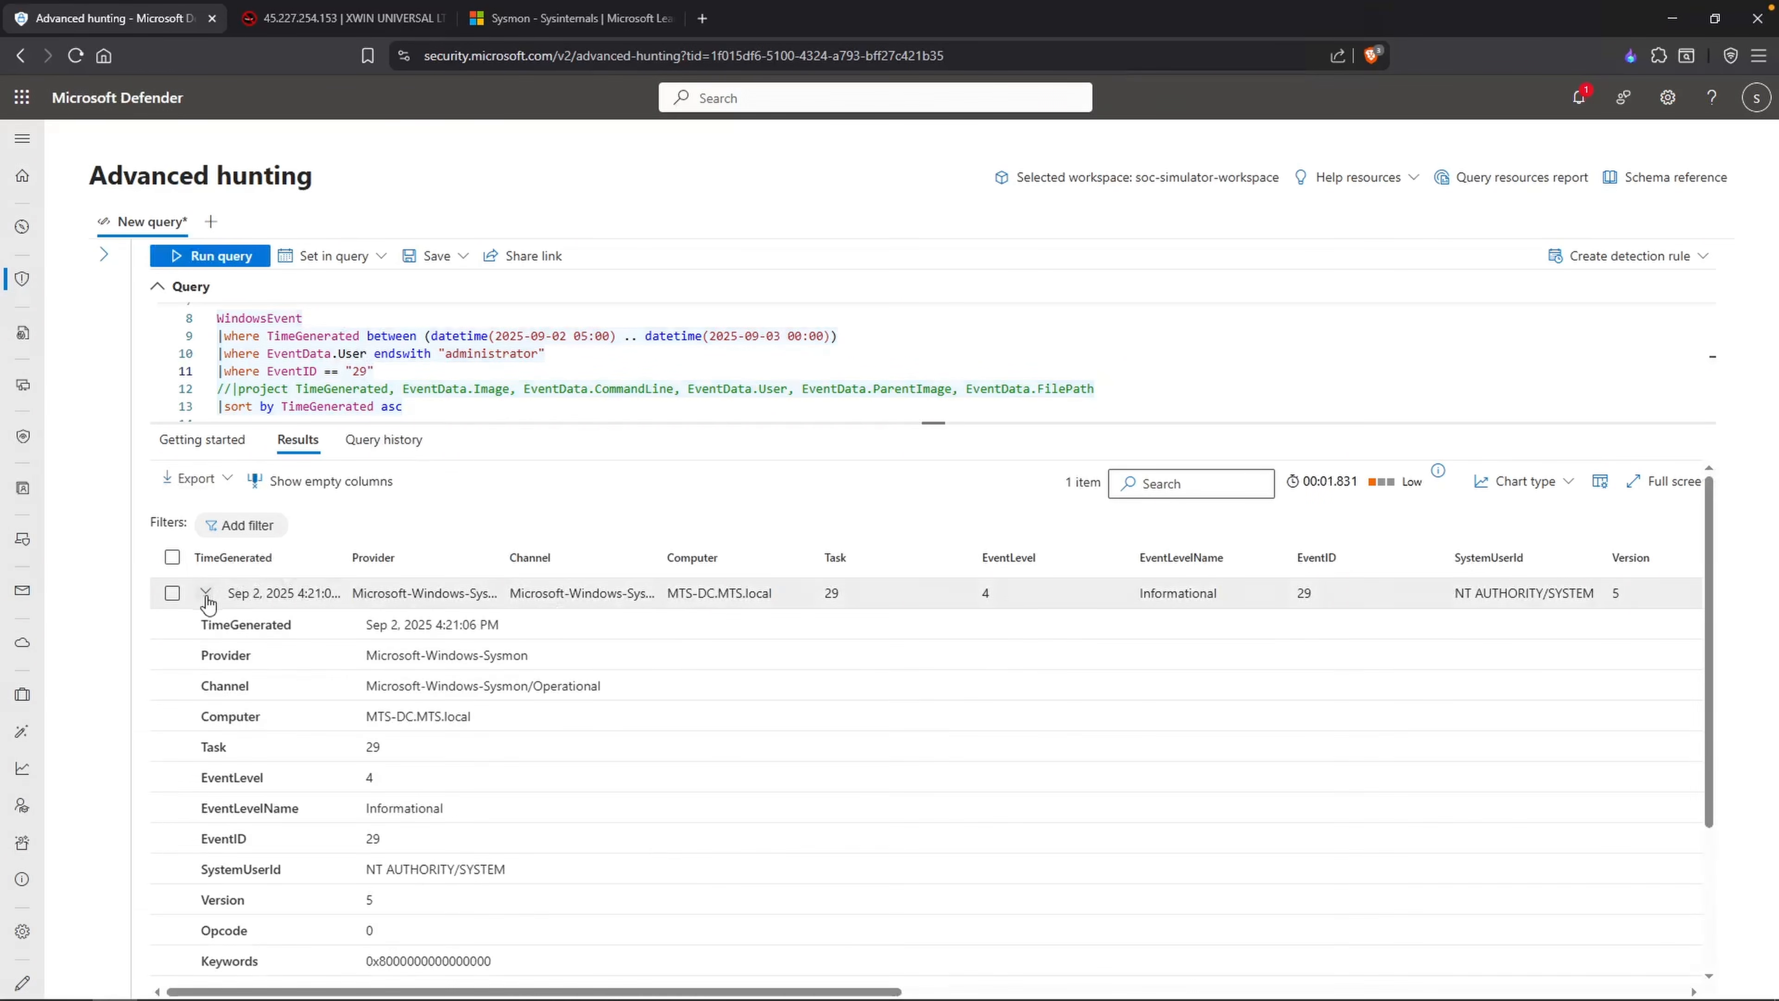
pyautogui.scroll(-5, 664, 823)
pyautogui.moveTo(553, 840); pyautogui.dragTo(397, 841)
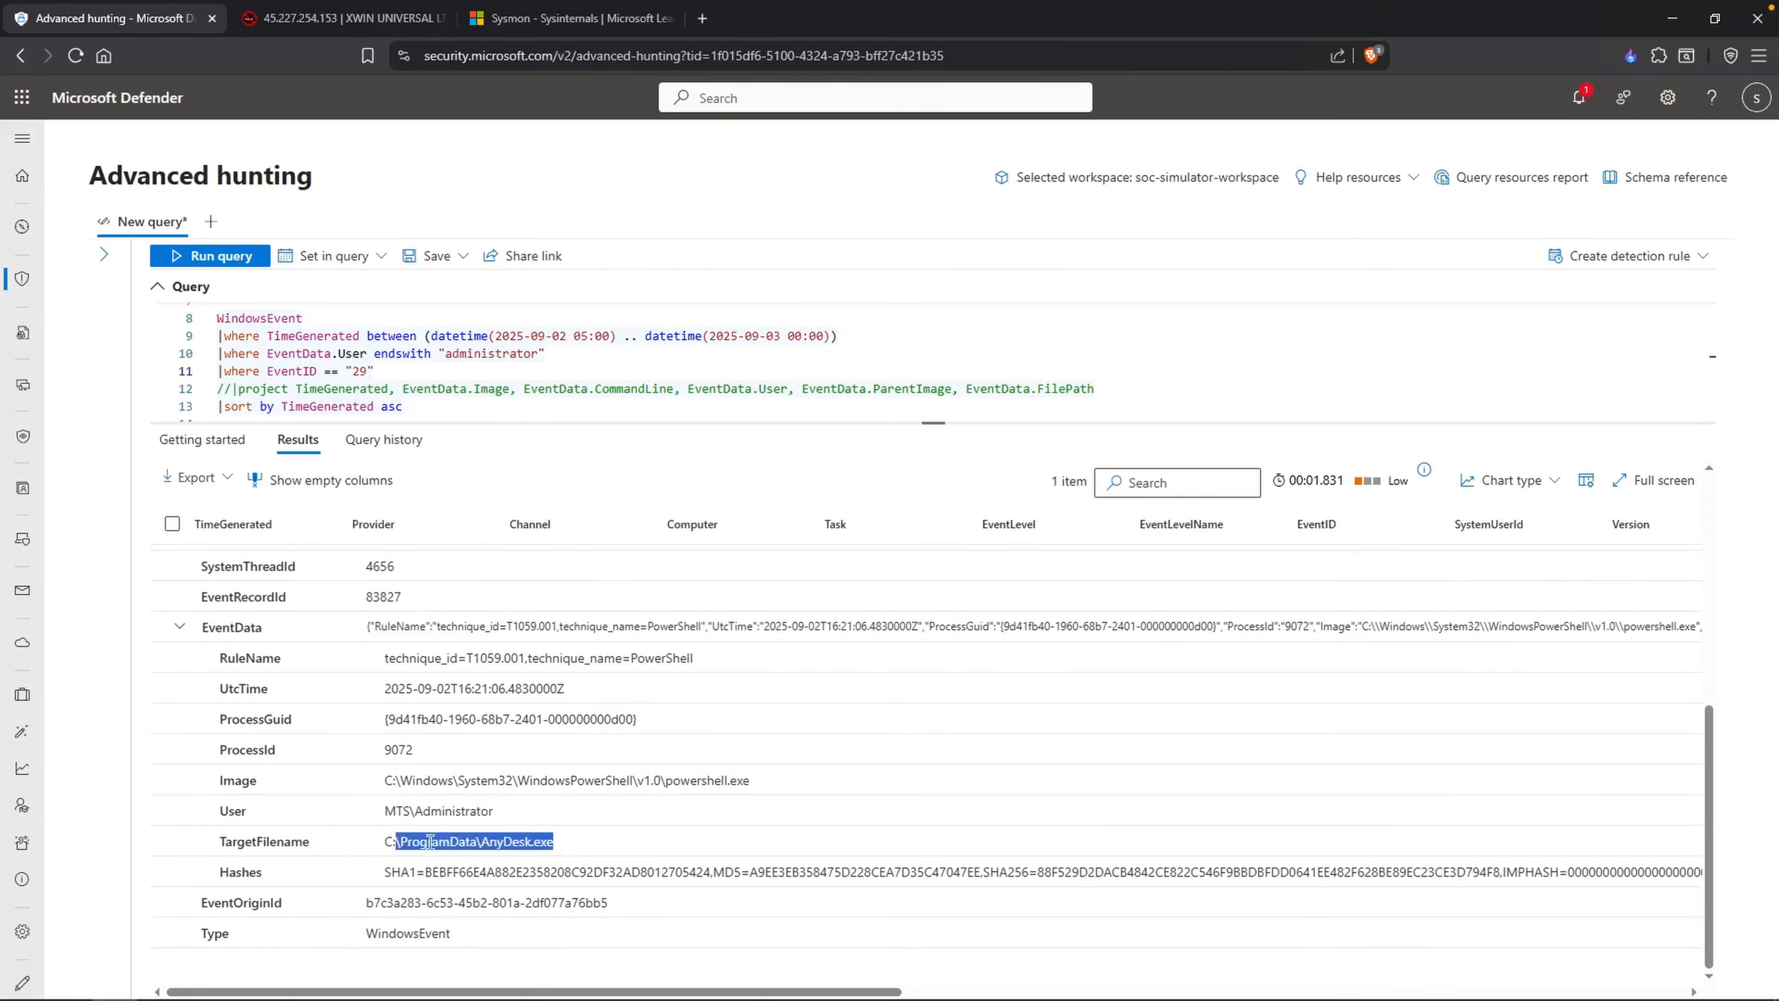
pyautogui.click(698, 809)
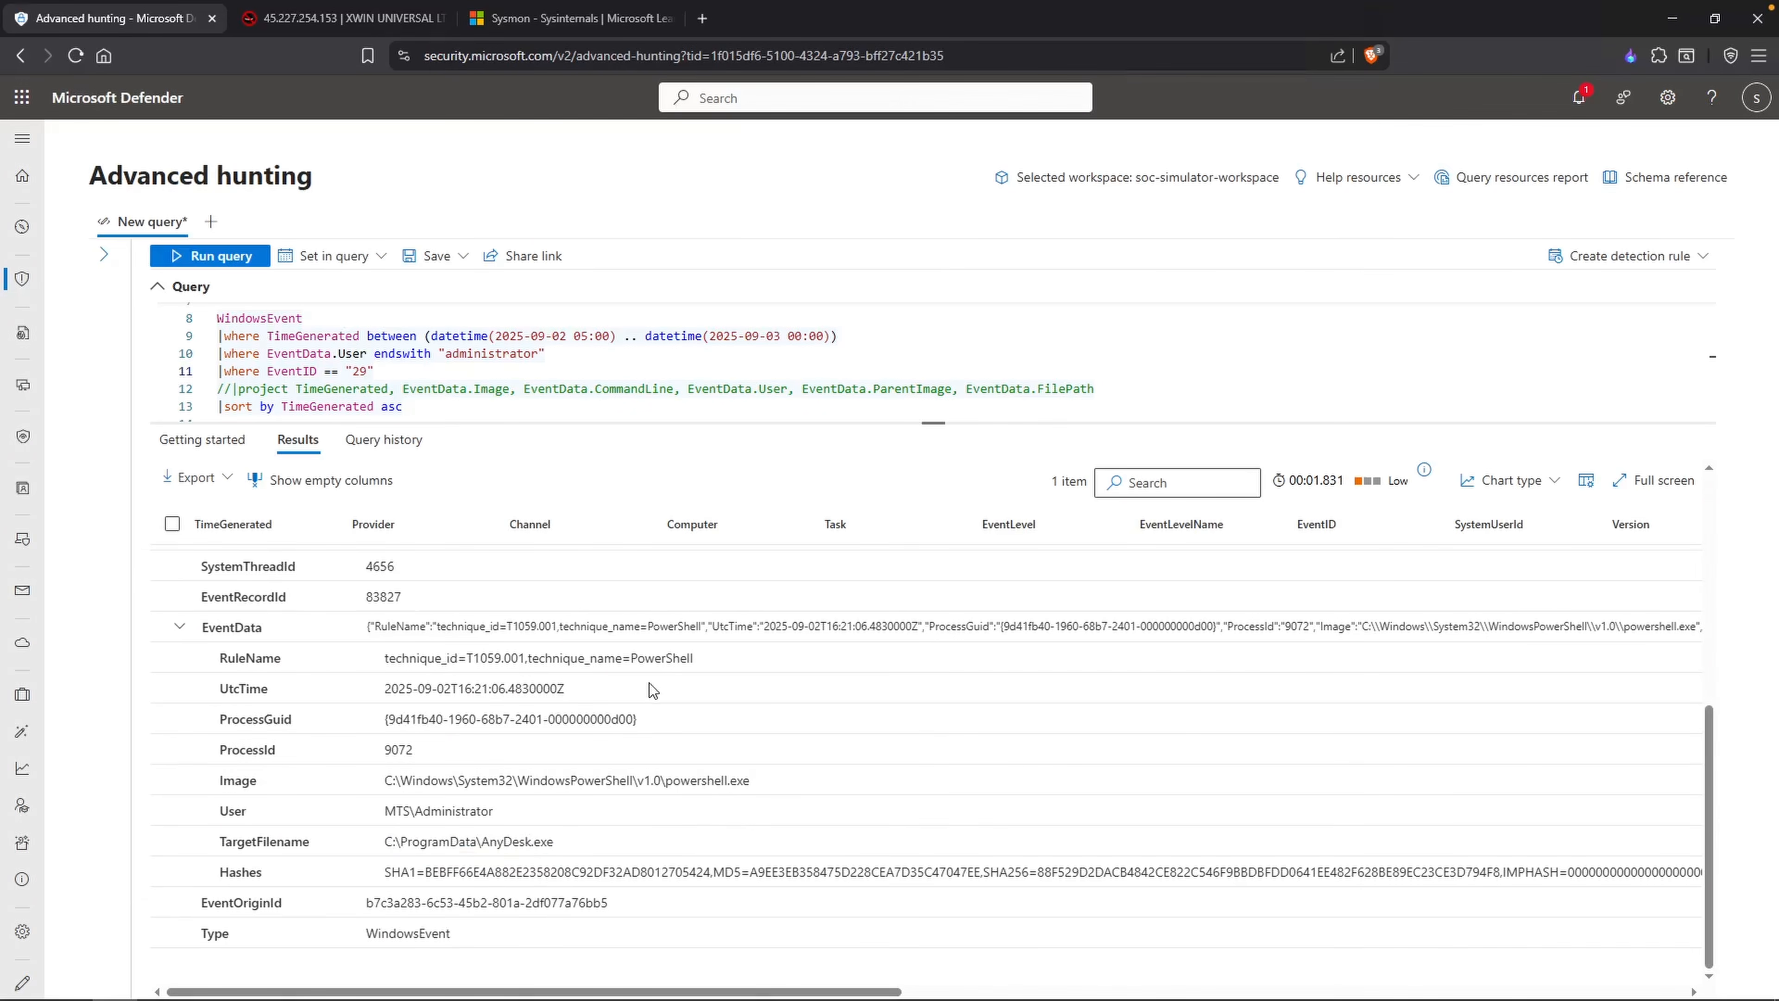
# Step: Take the ID 26 from the Notepad list and look up its description in the Sysmon documentation
pyautogui.hotkey('alt', 'Tab')
pyautogui.moveTo(735, 496); pyautogui.dragTo(721, 497)
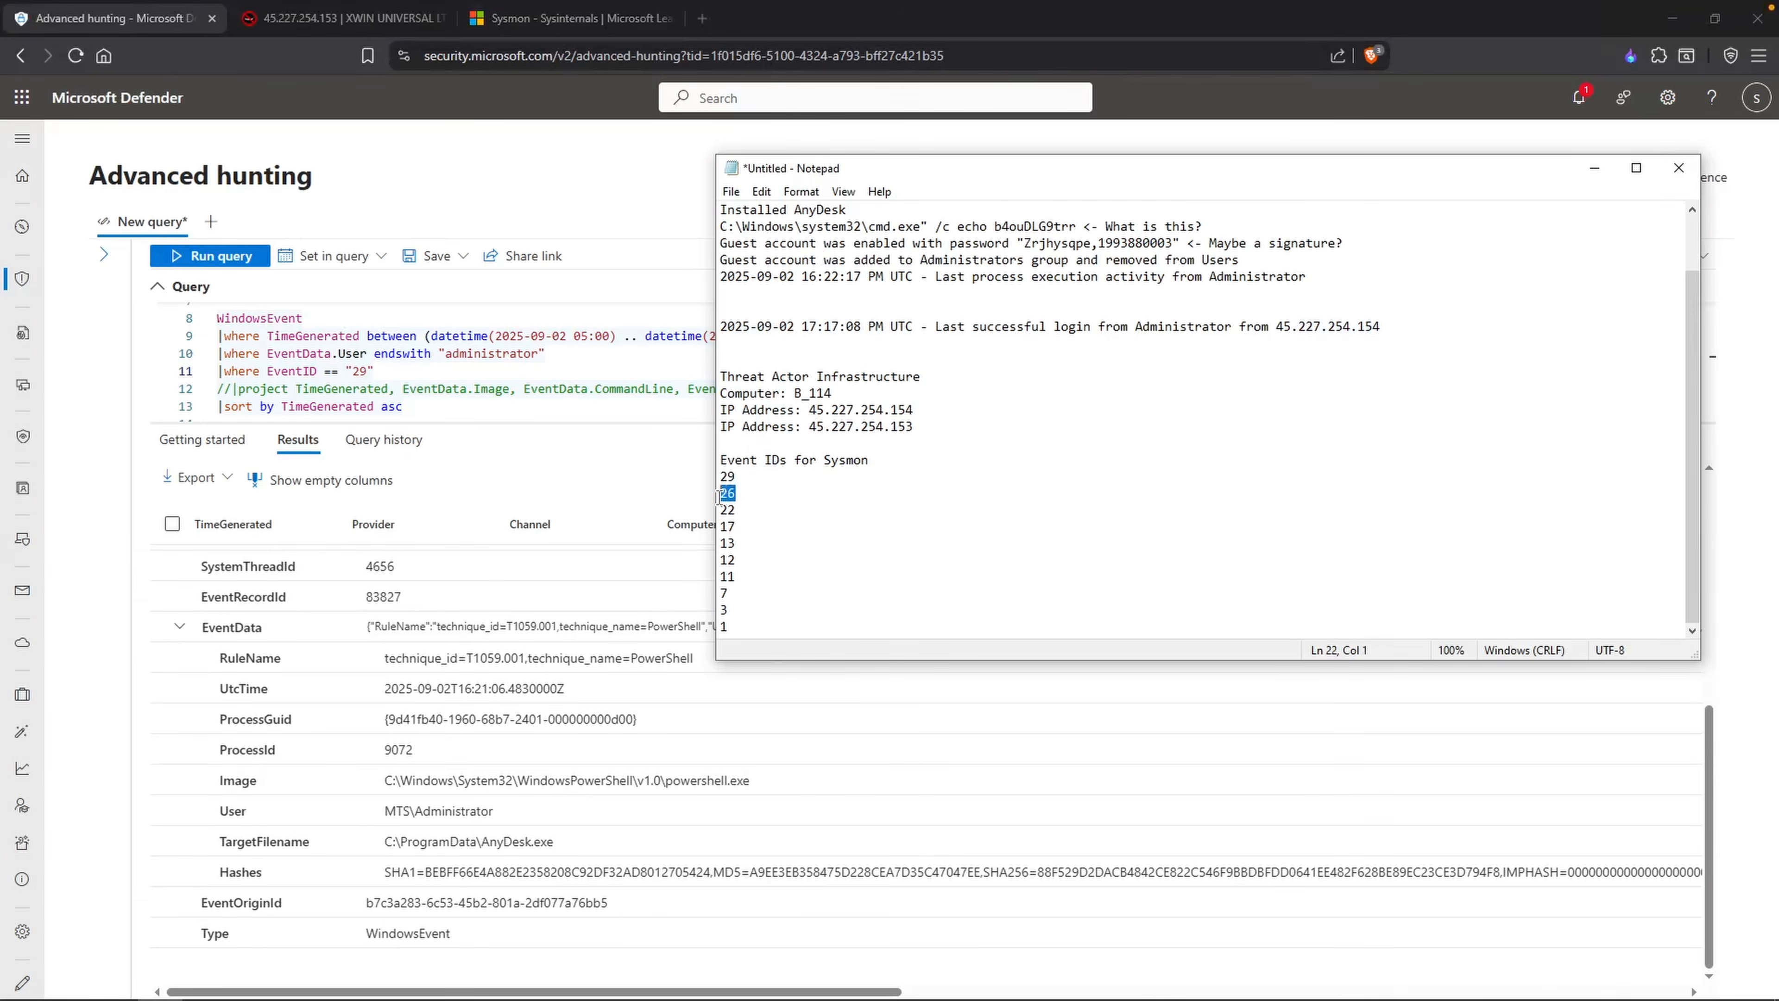
pyautogui.click(571, 18)
pyautogui.moveTo(636, 385); pyautogui.dragTo(859, 388)
pyautogui.moveTo(606, 425); pyautogui.dragTo(502, 426)
pyautogui.click(553, 425)
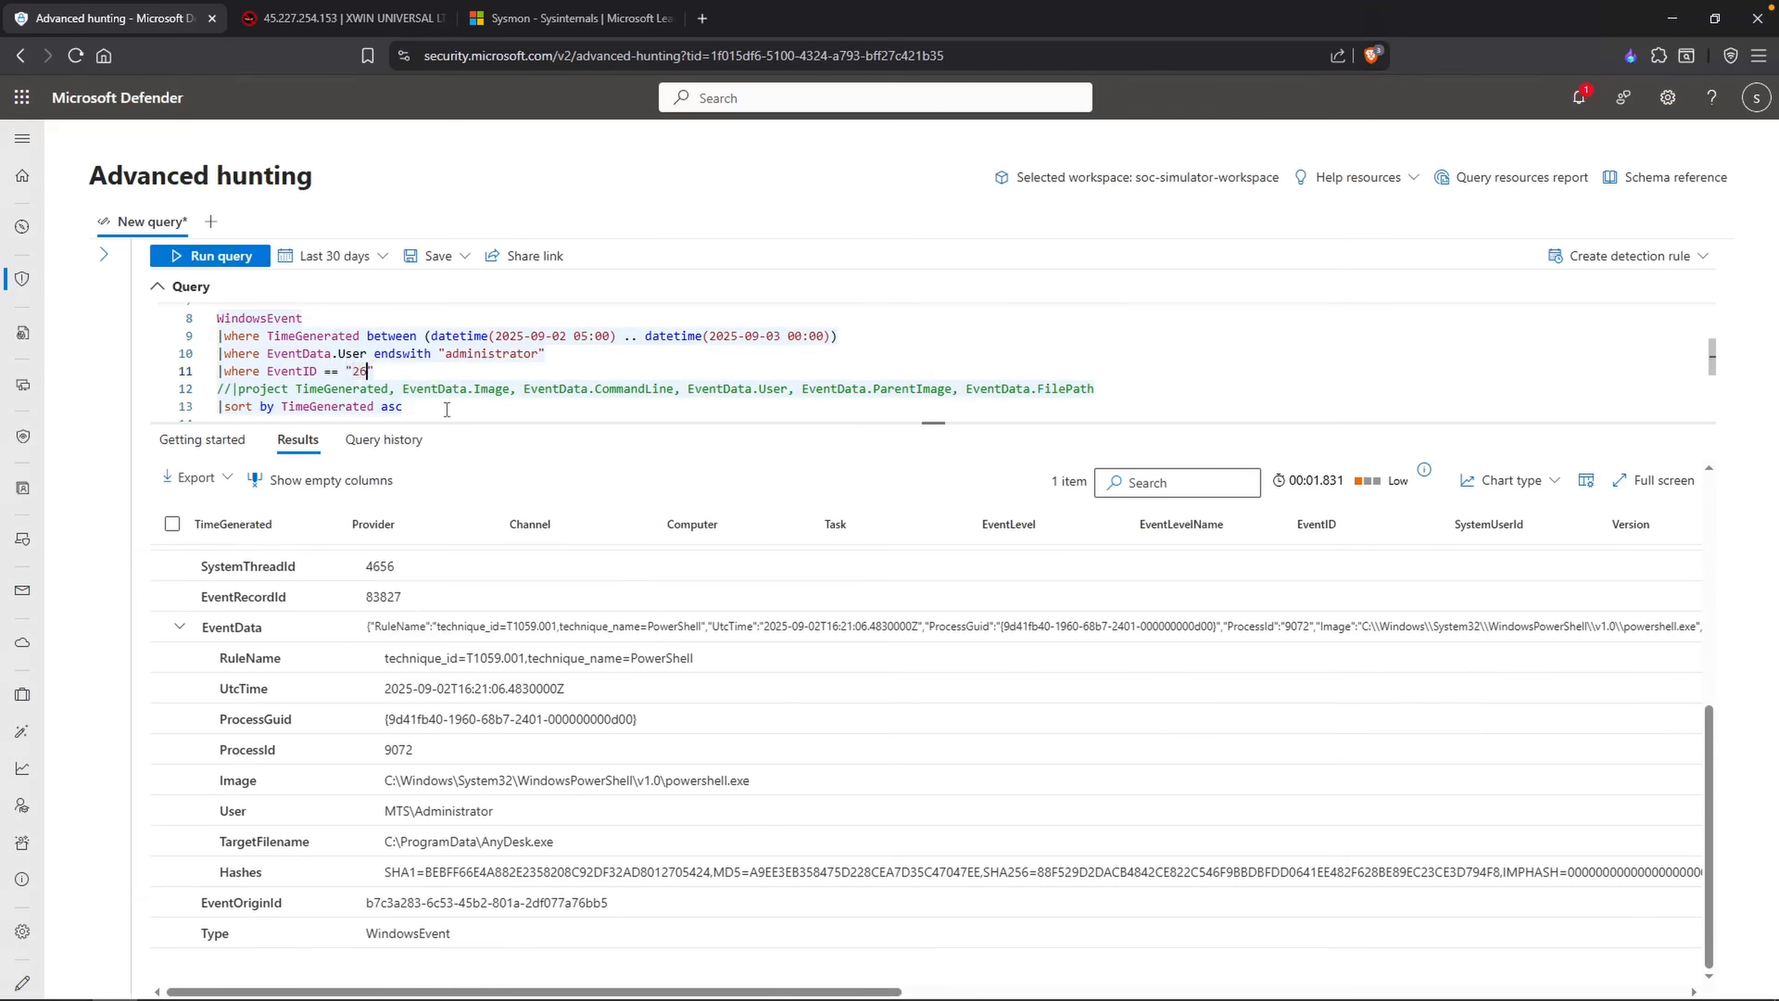
# Step: Run the hunting query for EventID "26" and examine the target file names in the returned records
pyautogui.hotkey('shift', 'Return')
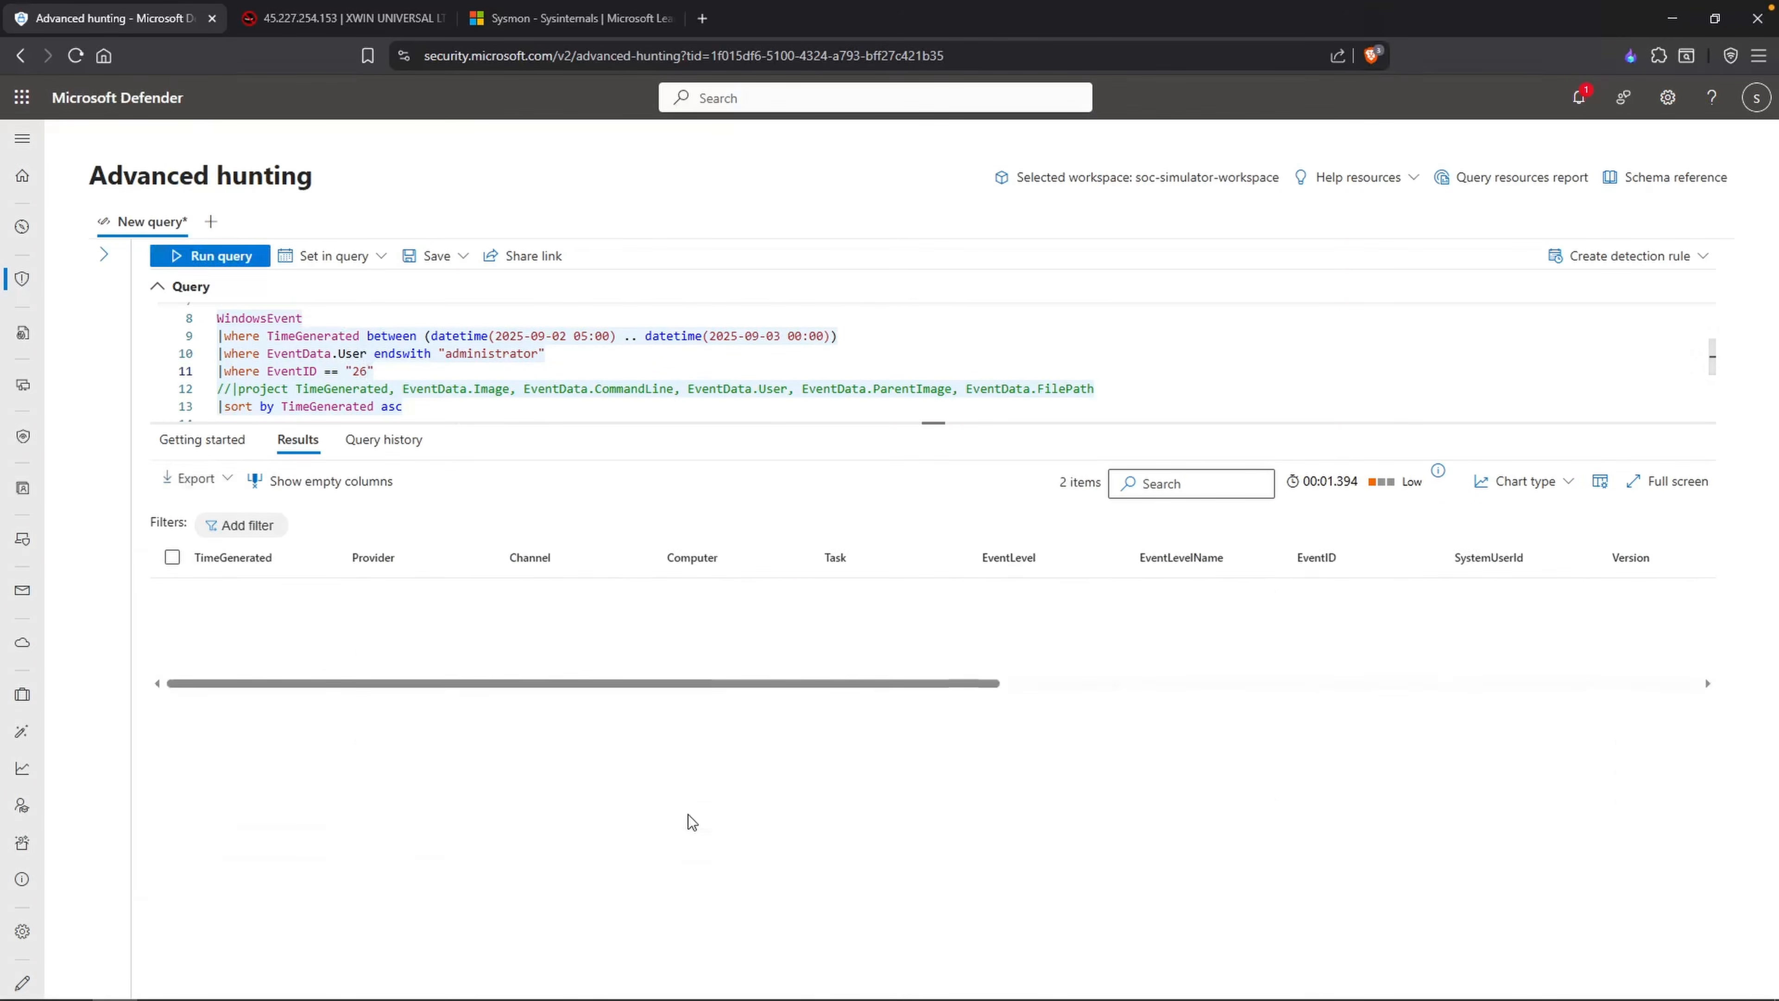
pyautogui.moveTo(869, 780); pyautogui.dragTo(654, 780)
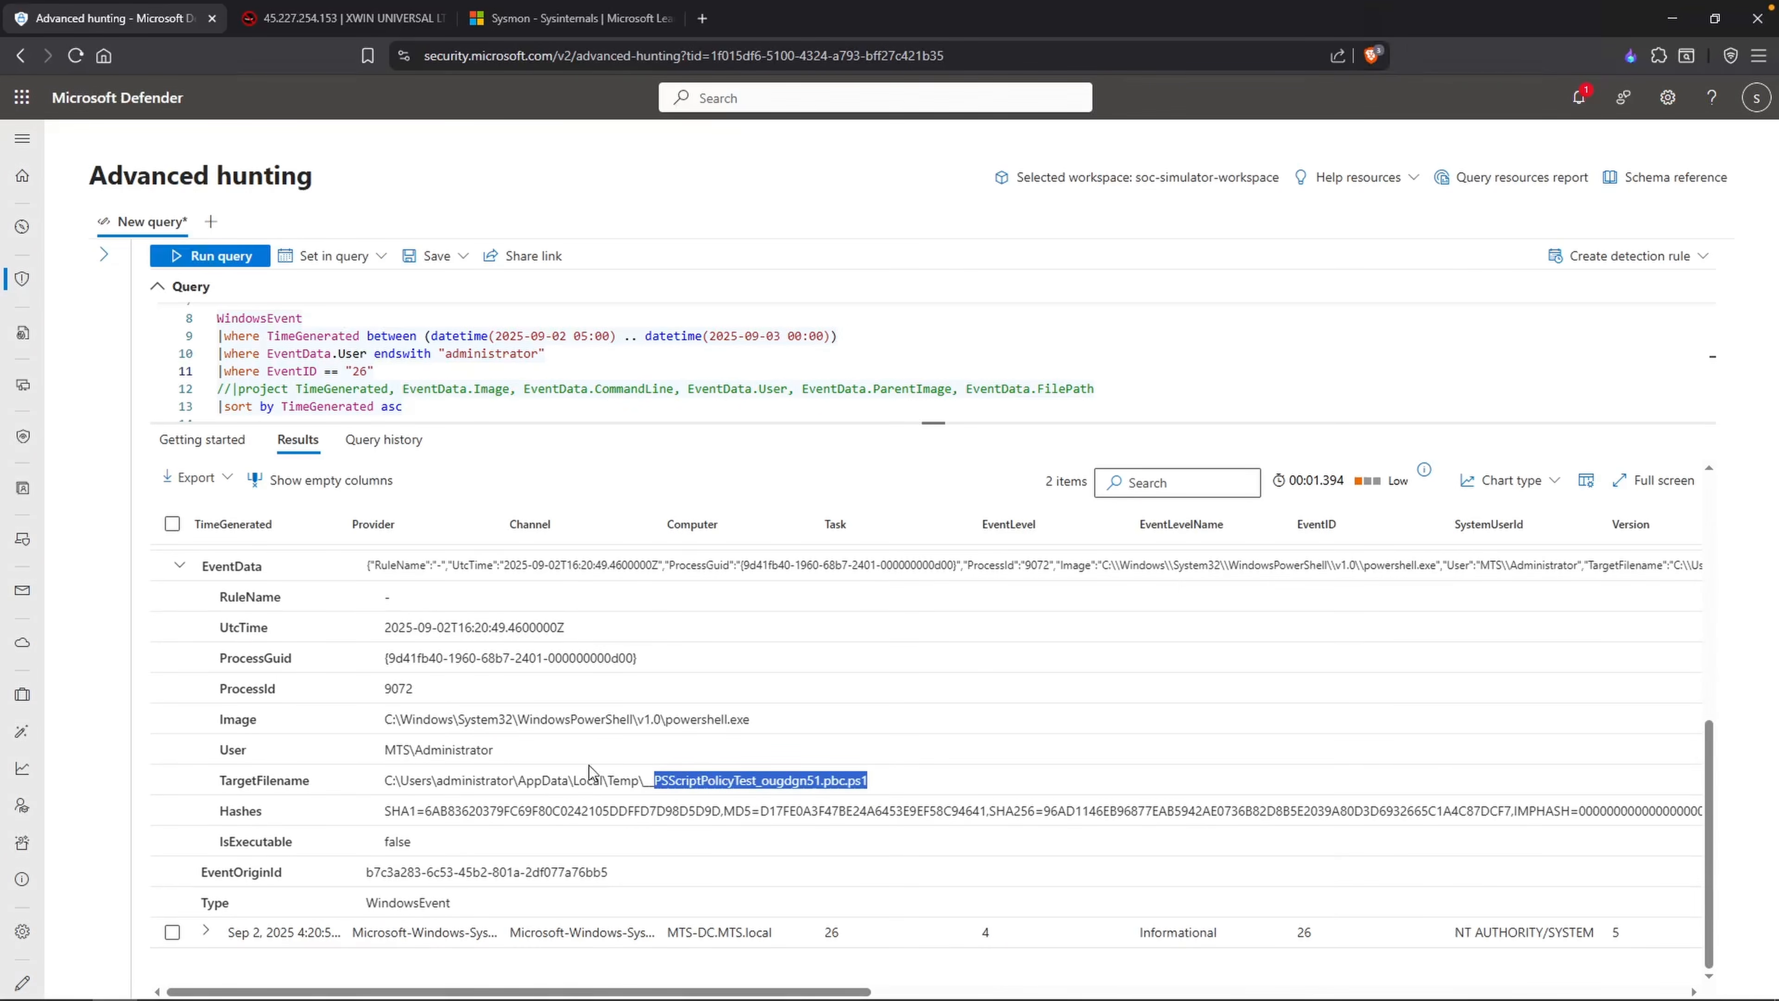
pyautogui.click(206, 932)
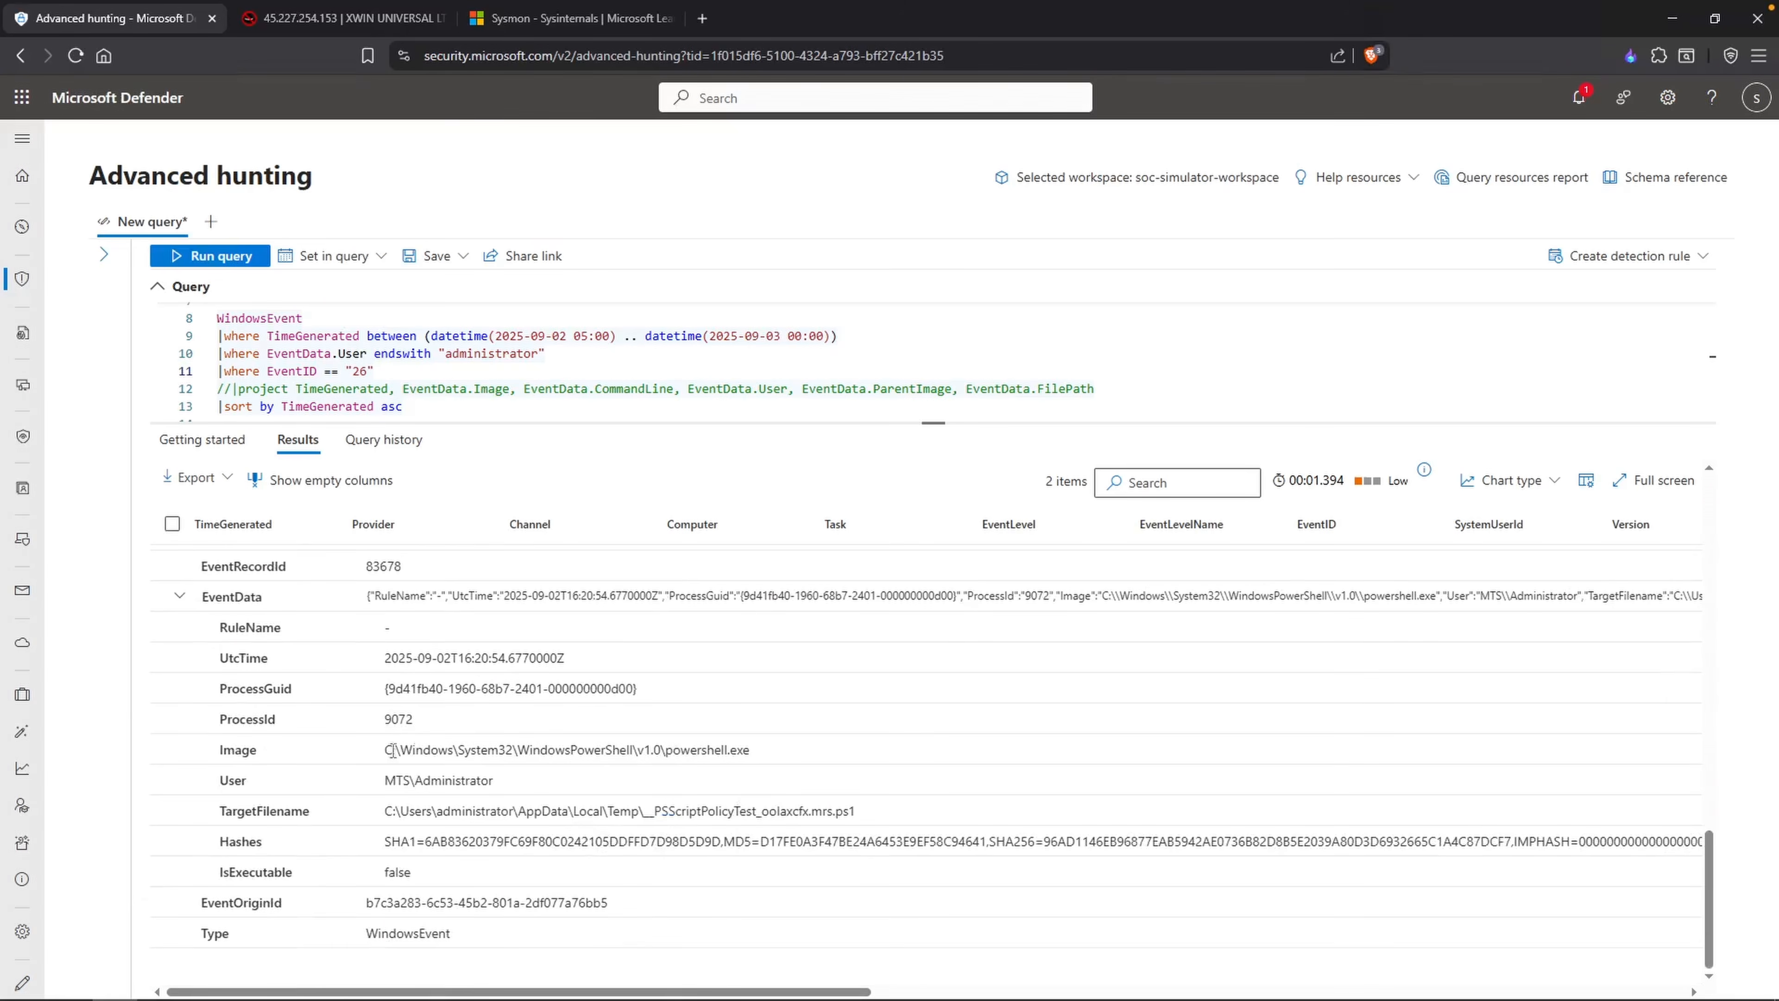
# Step: Take the ID 22 from the Notepad list and look up its description in the Sysmon documentation
pyautogui.hotkey('alt', 'Tab')
pyautogui.click(541, 363)
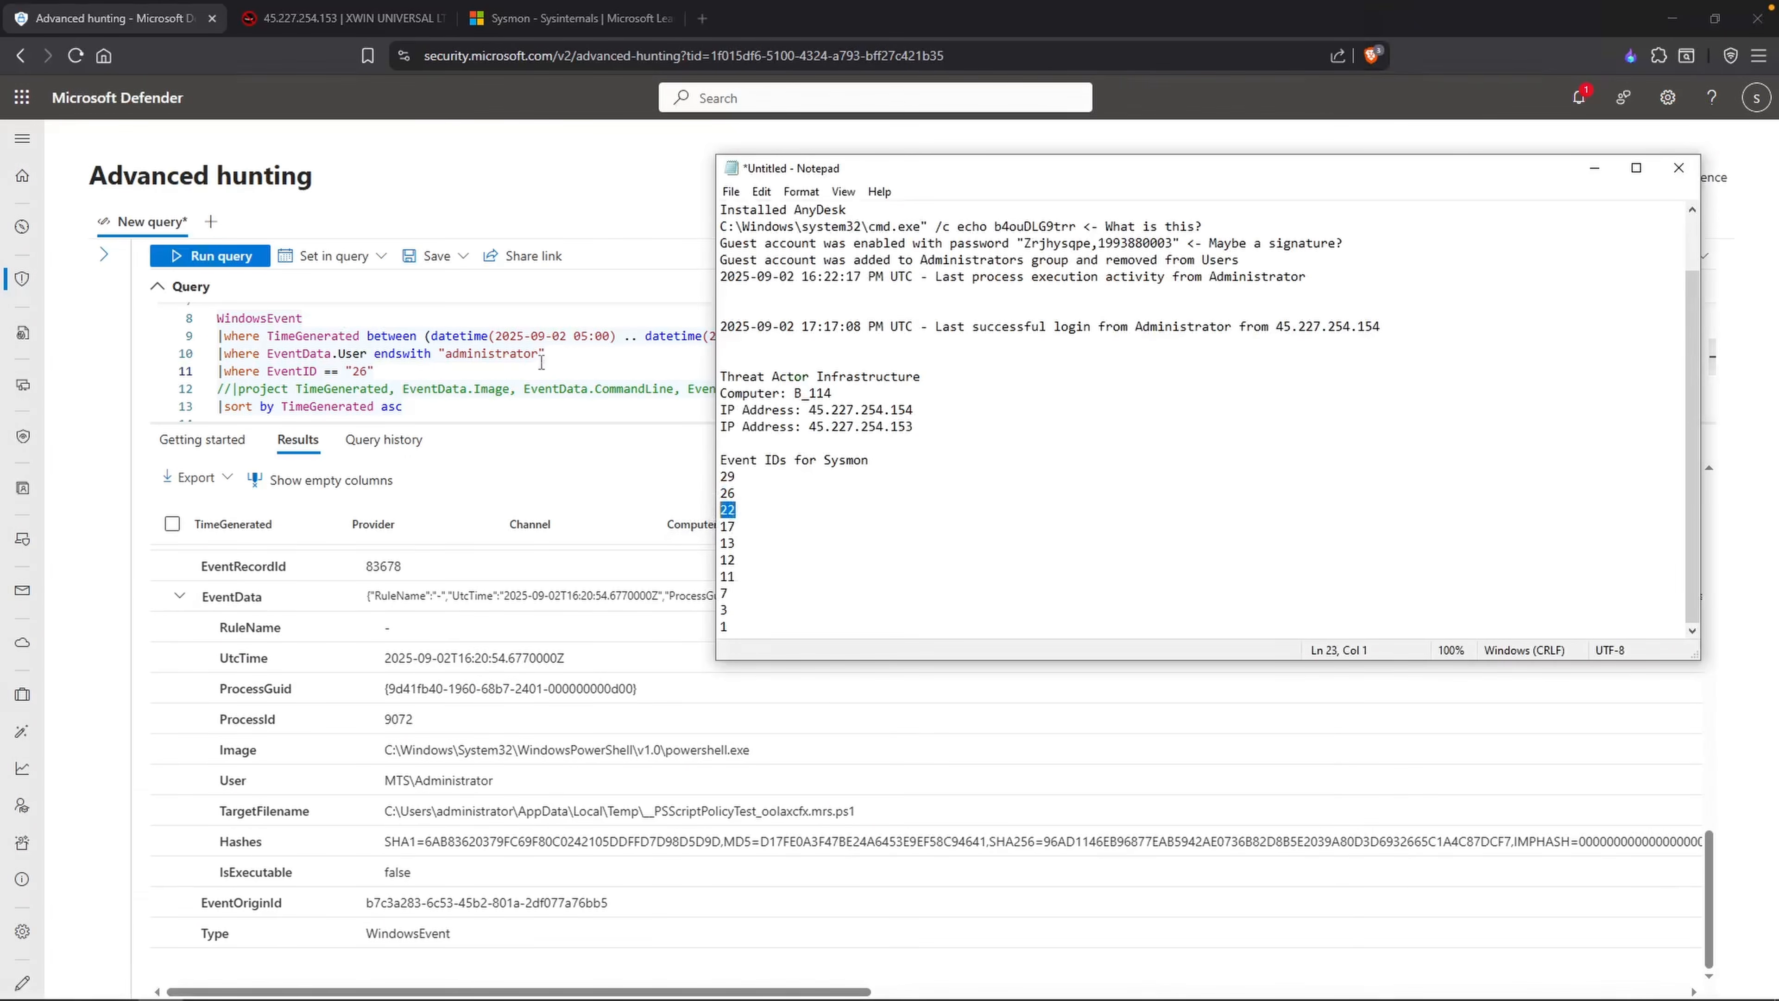
pyautogui.hotkey('ctrl', 'shift', 'Tab')
pyautogui.moveTo(636, 308); pyautogui.dragTo(742, 313)
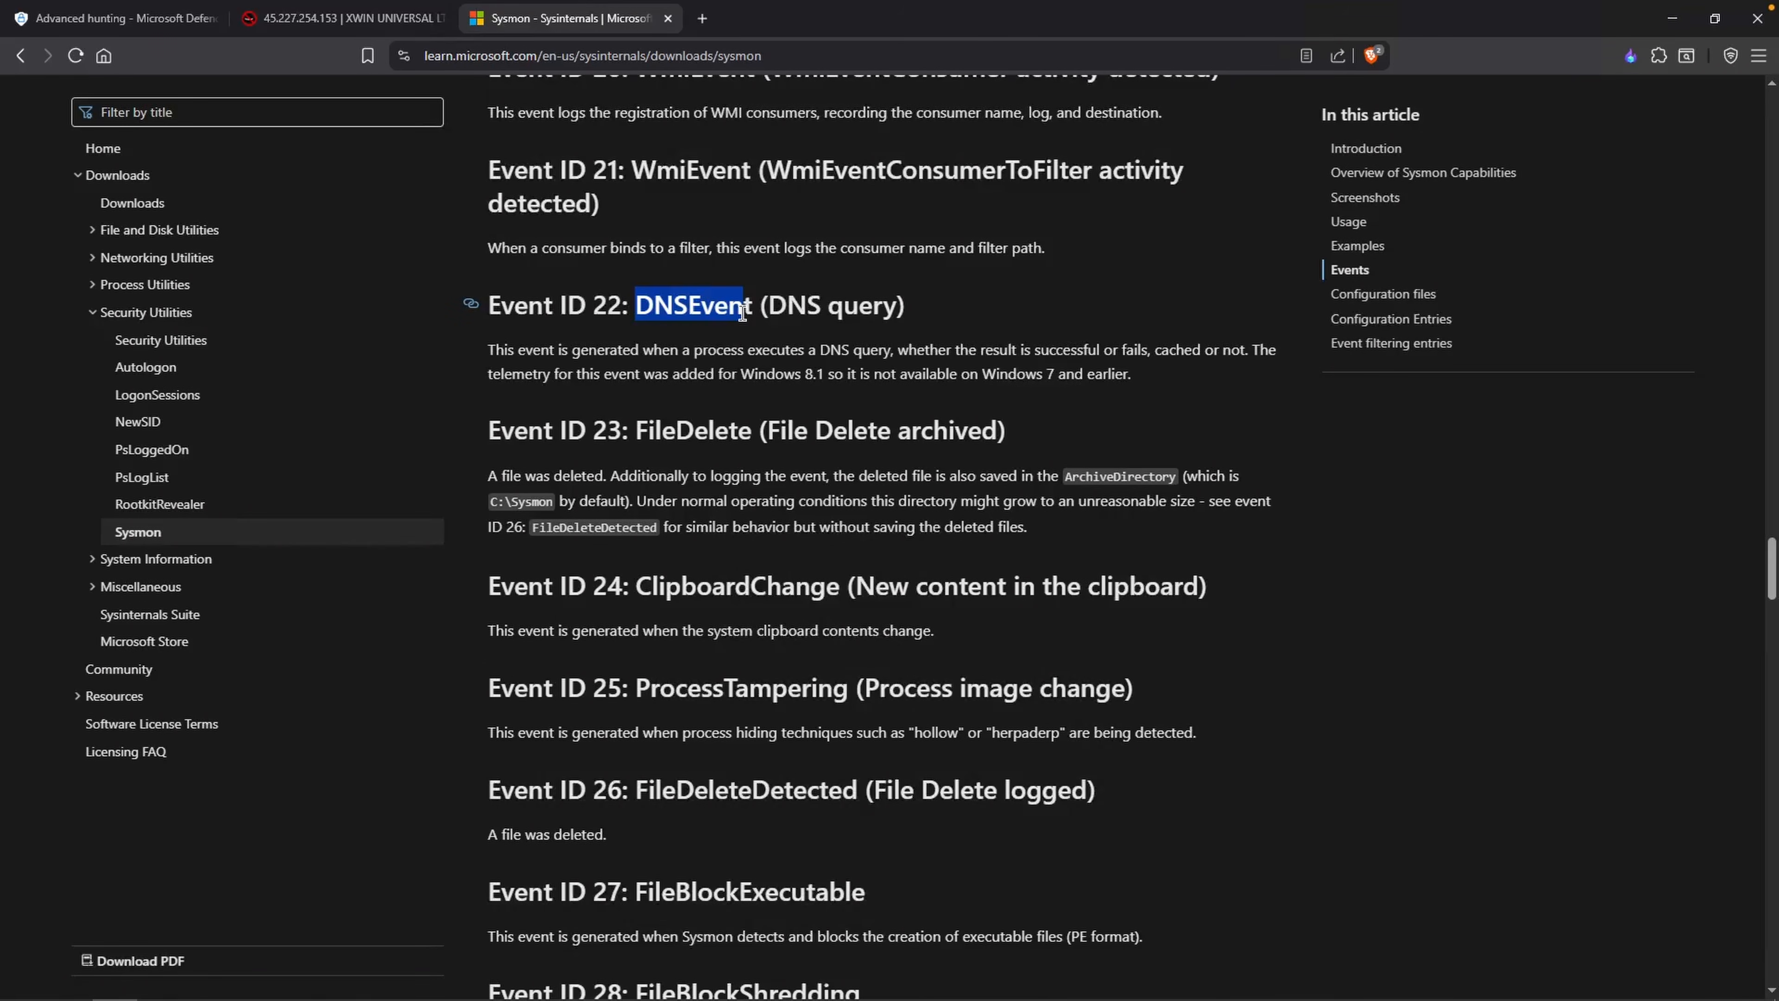
# Step: Run the hunting query for EventID "22" and examine the query names and results in the first two records' EventData
pyautogui.hotkey('ctrl', 'Tab')
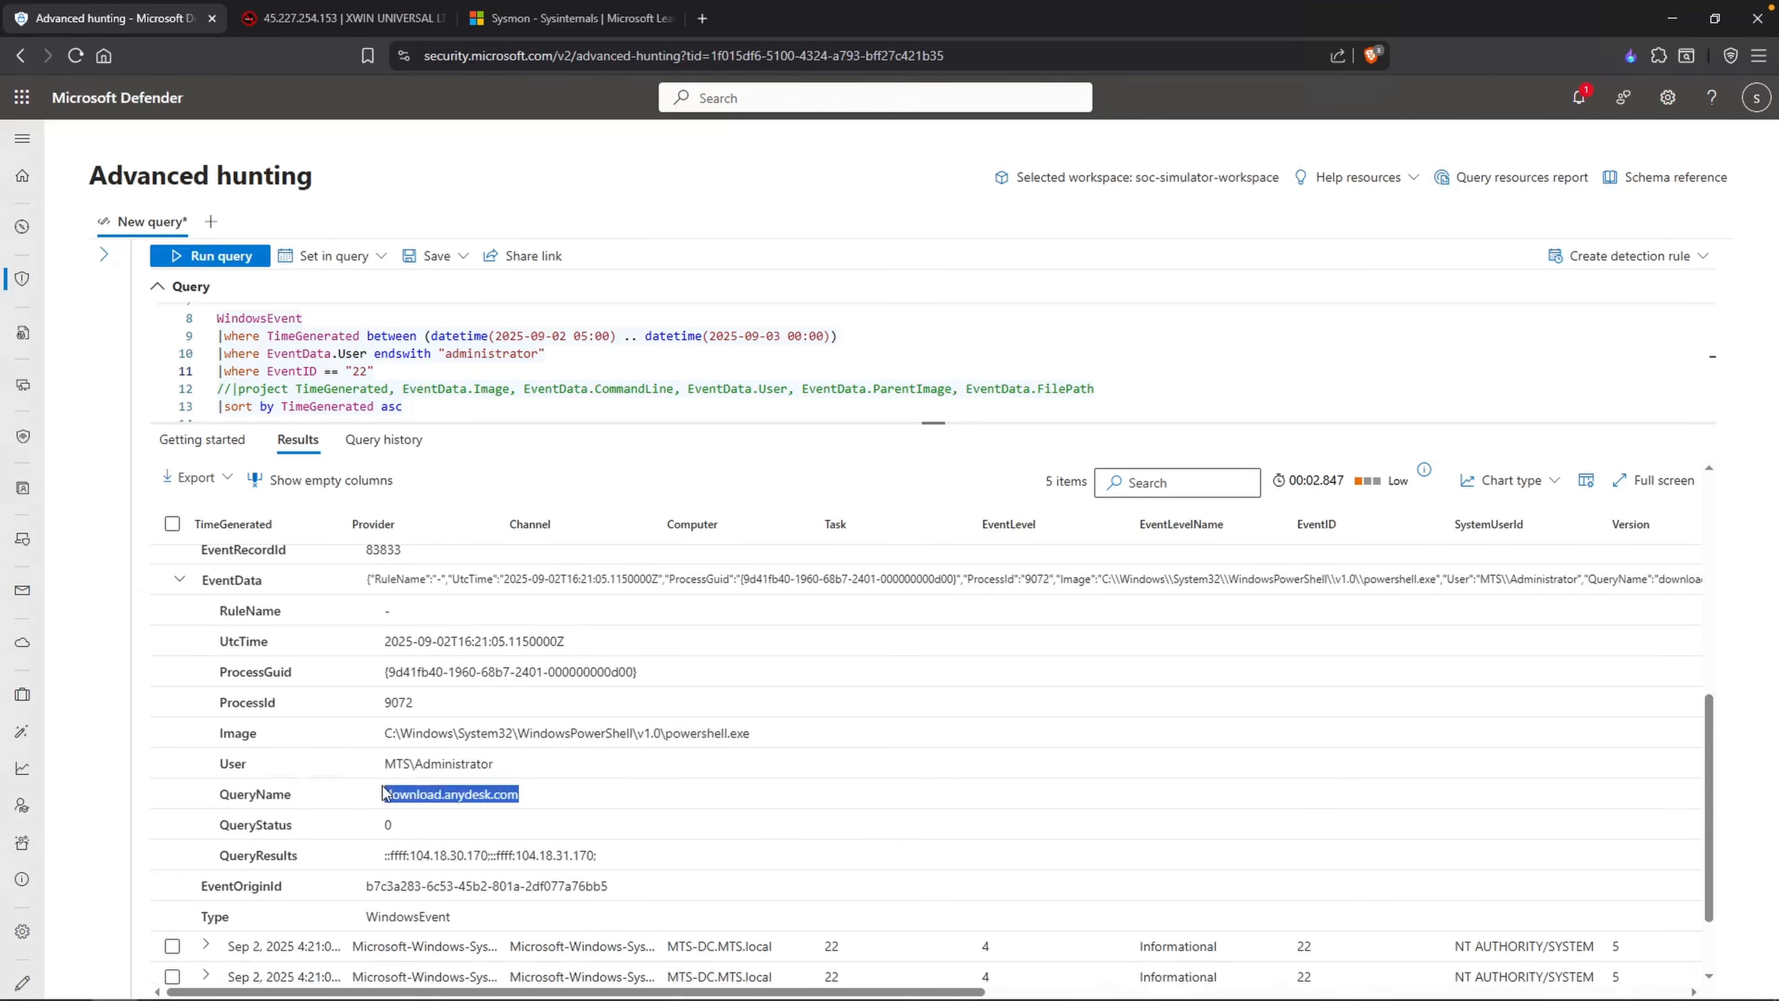
pyautogui.scroll(-1, 595, 776)
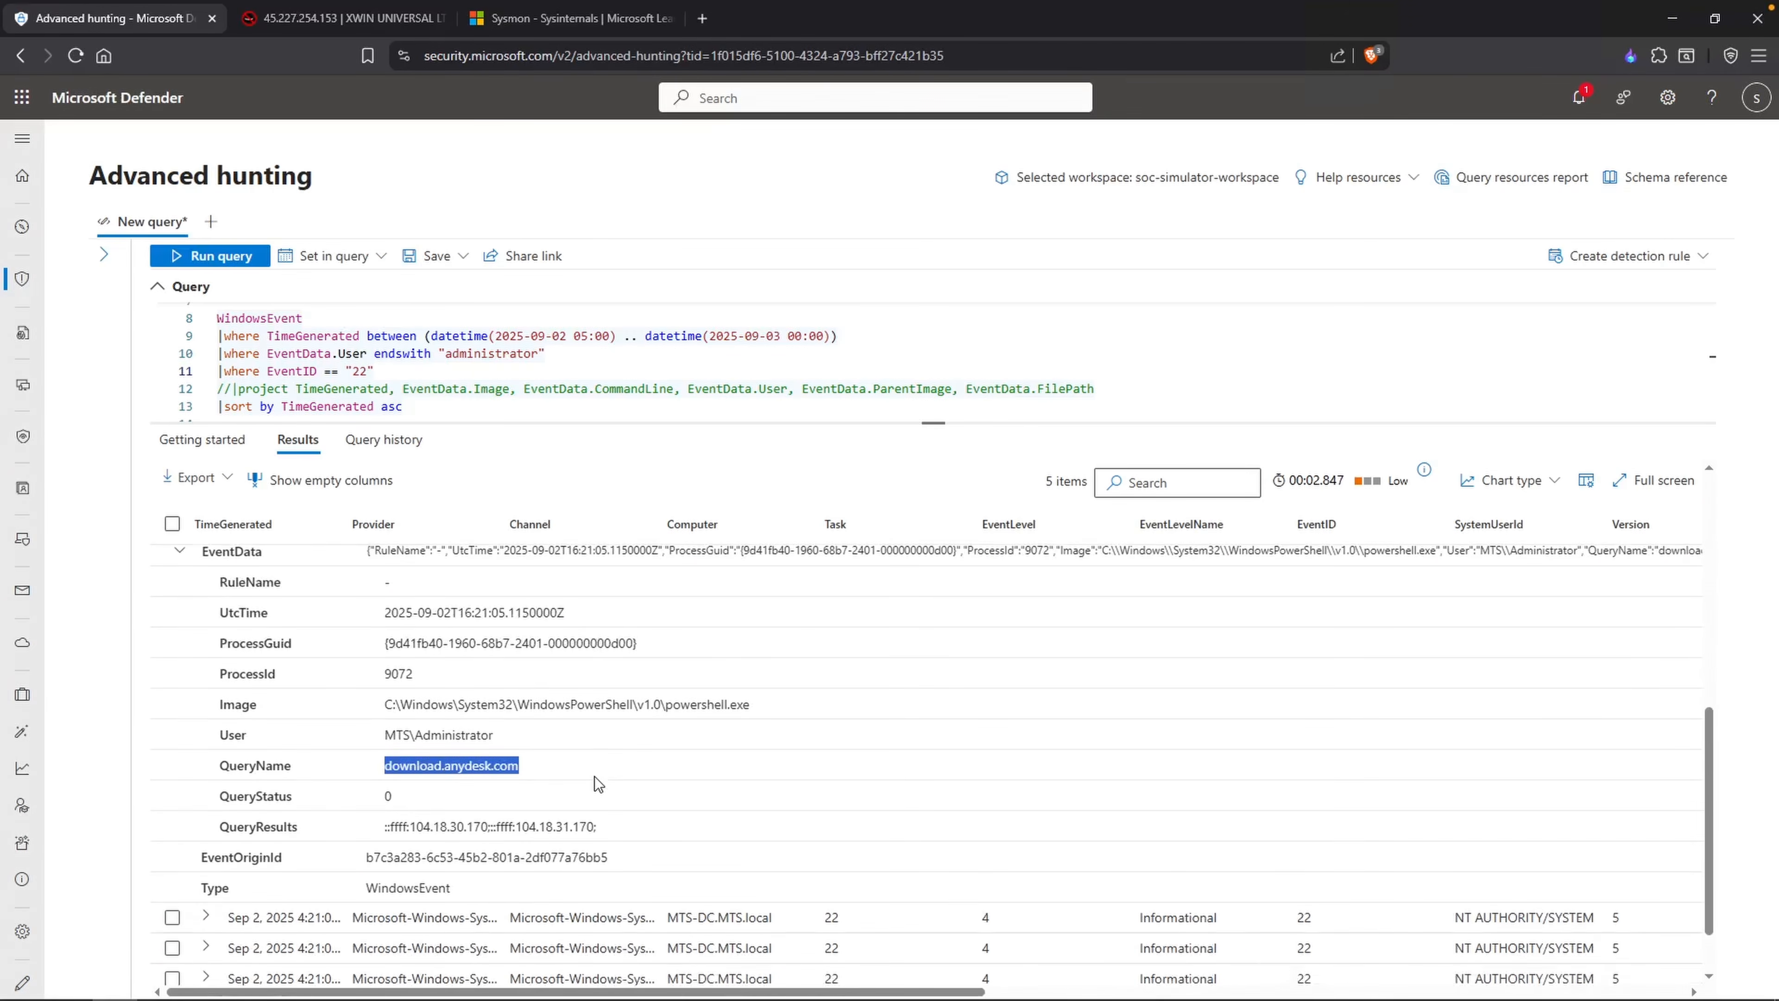
pyautogui.click(466, 886)
pyautogui.click(632, 801)
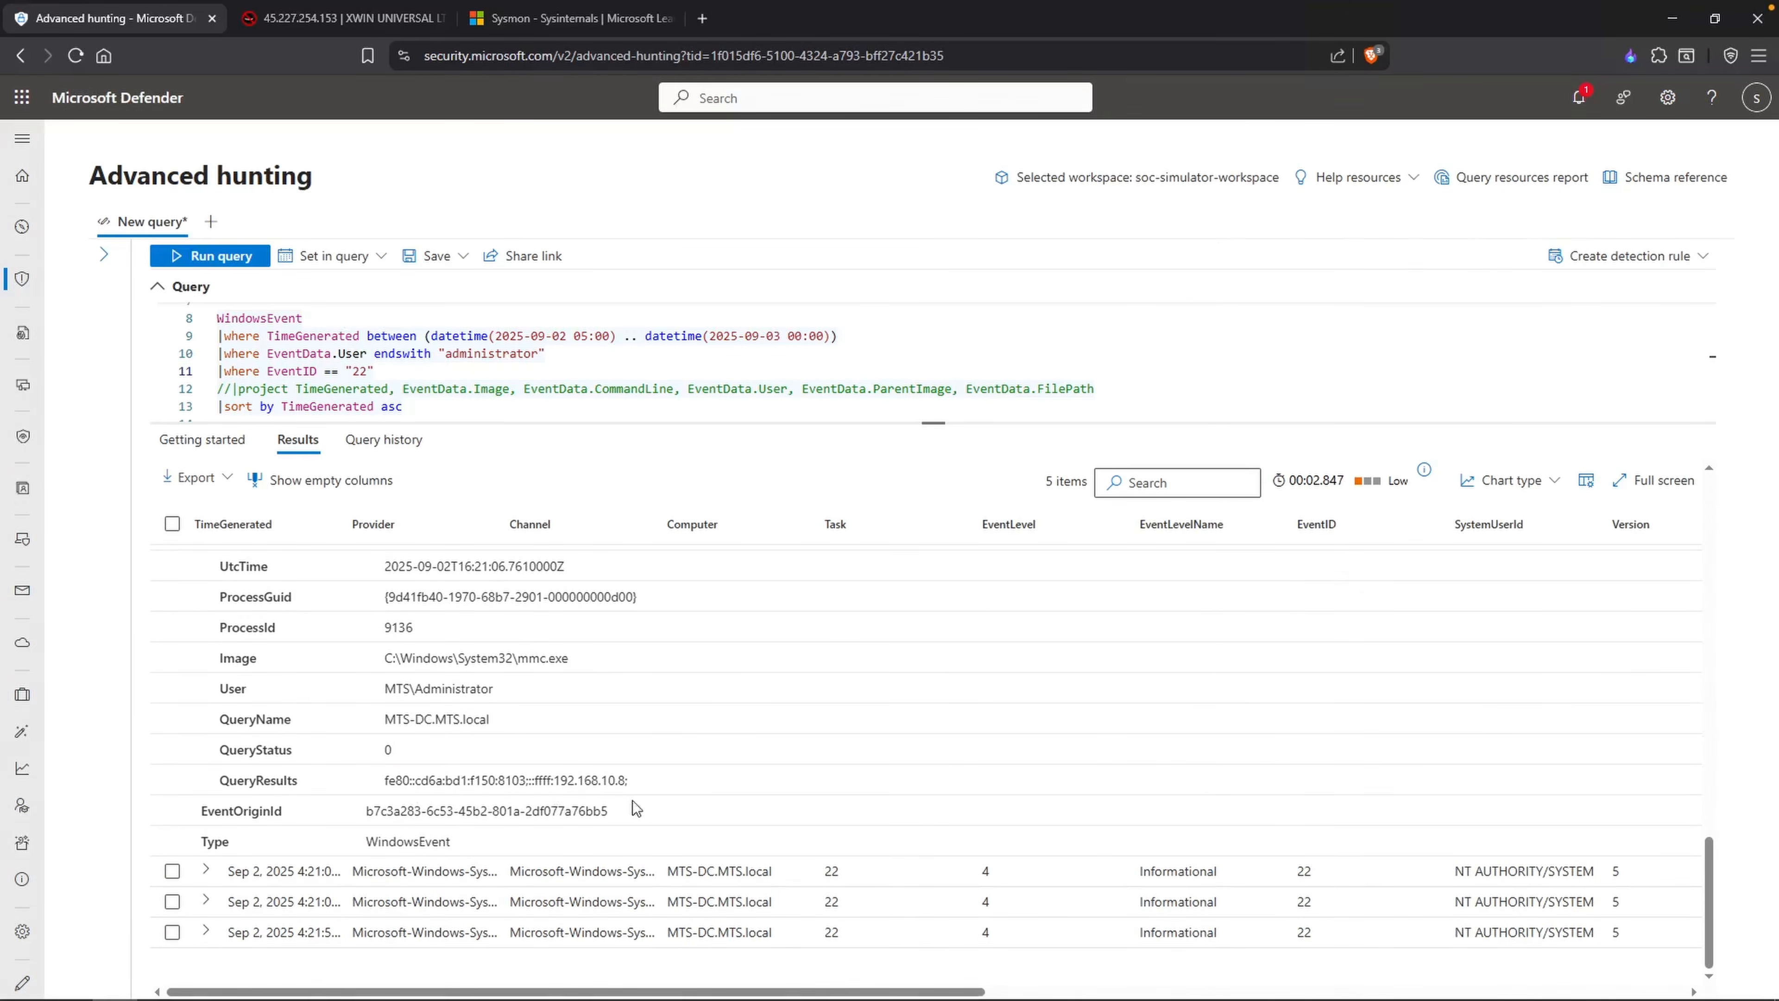
pyautogui.moveTo(652, 785); pyautogui.dragTo(560, 781)
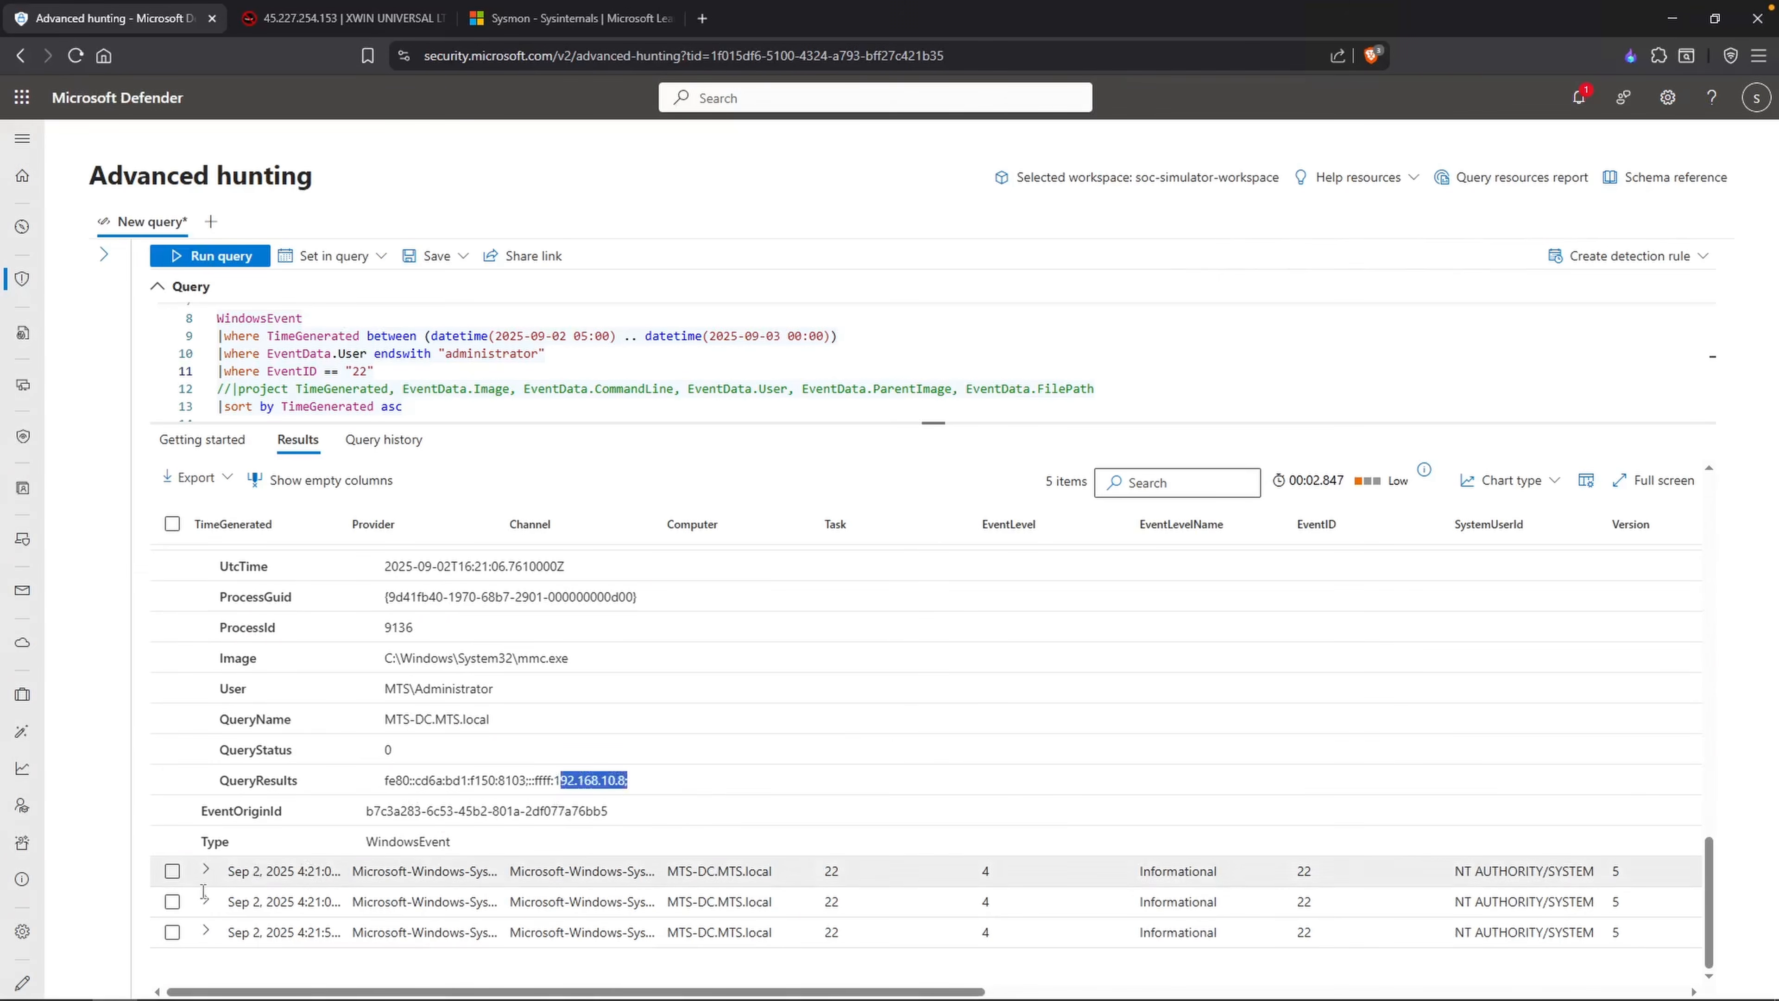
# Step: Expand the remaining EventID 22 records and compare their DNS query names and results with the first record's EventData
pyautogui.click(203, 873)
pyautogui.scroll(-10, 384, 829)
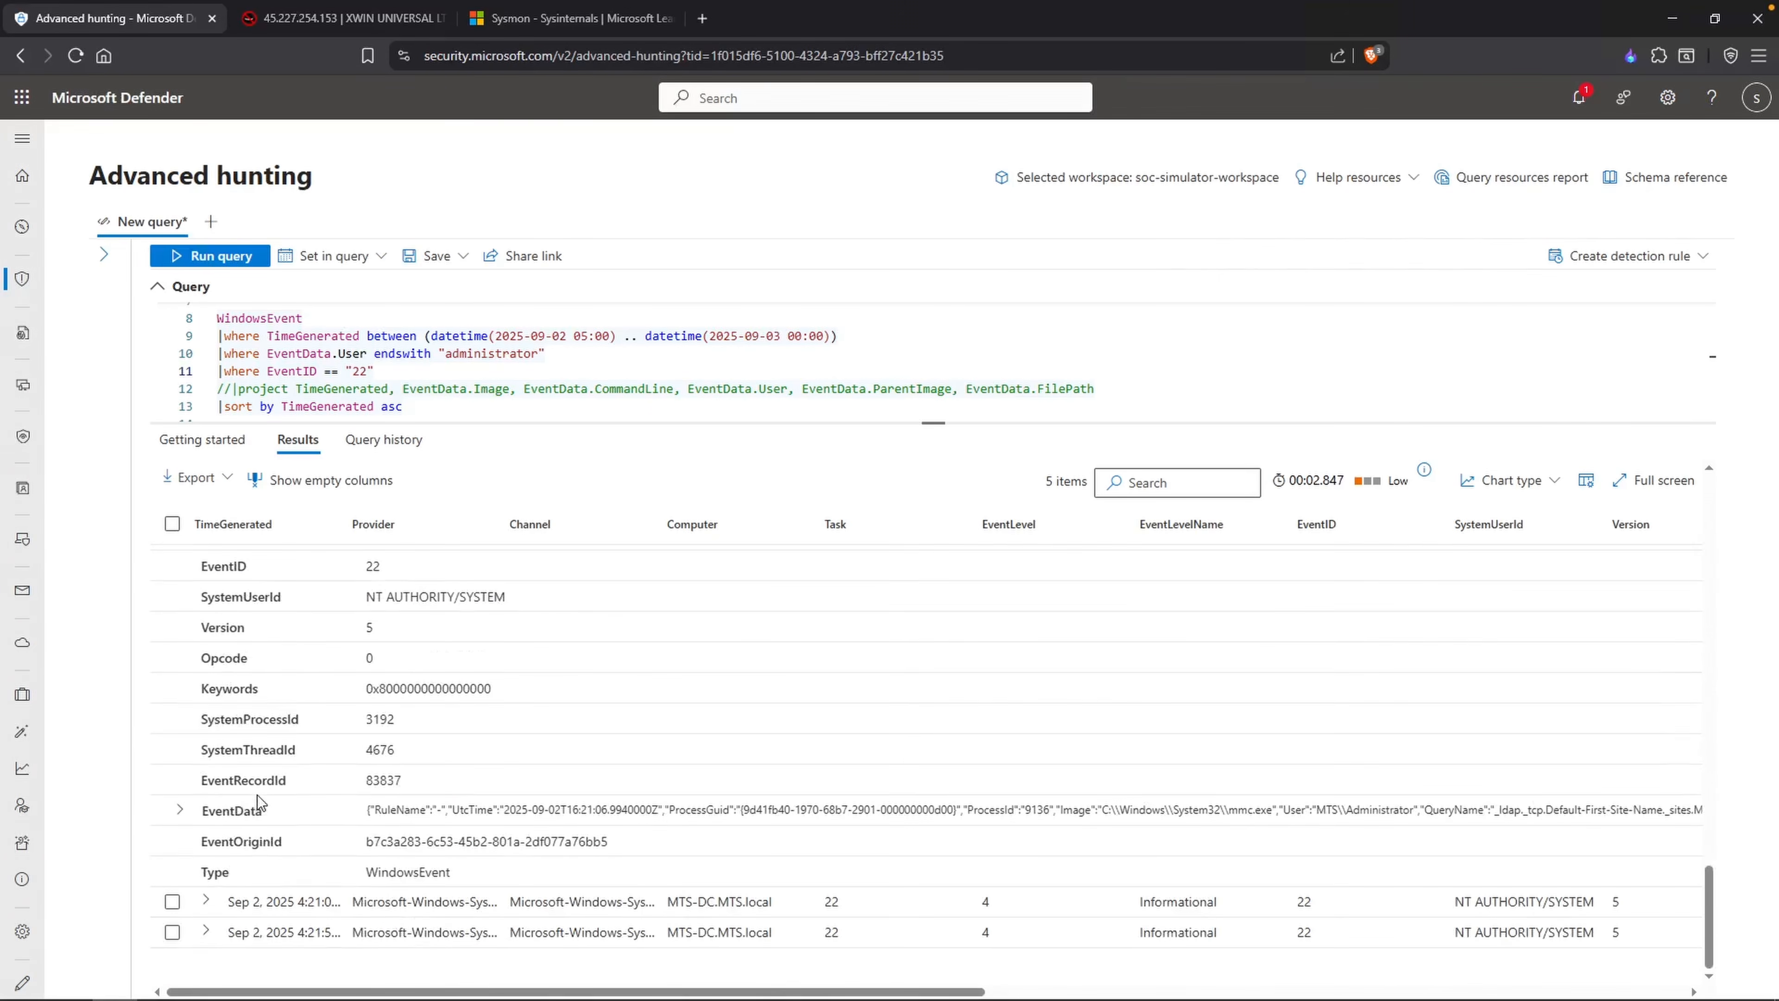
pyautogui.click(206, 900)
pyautogui.scroll(-7, 308, 856)
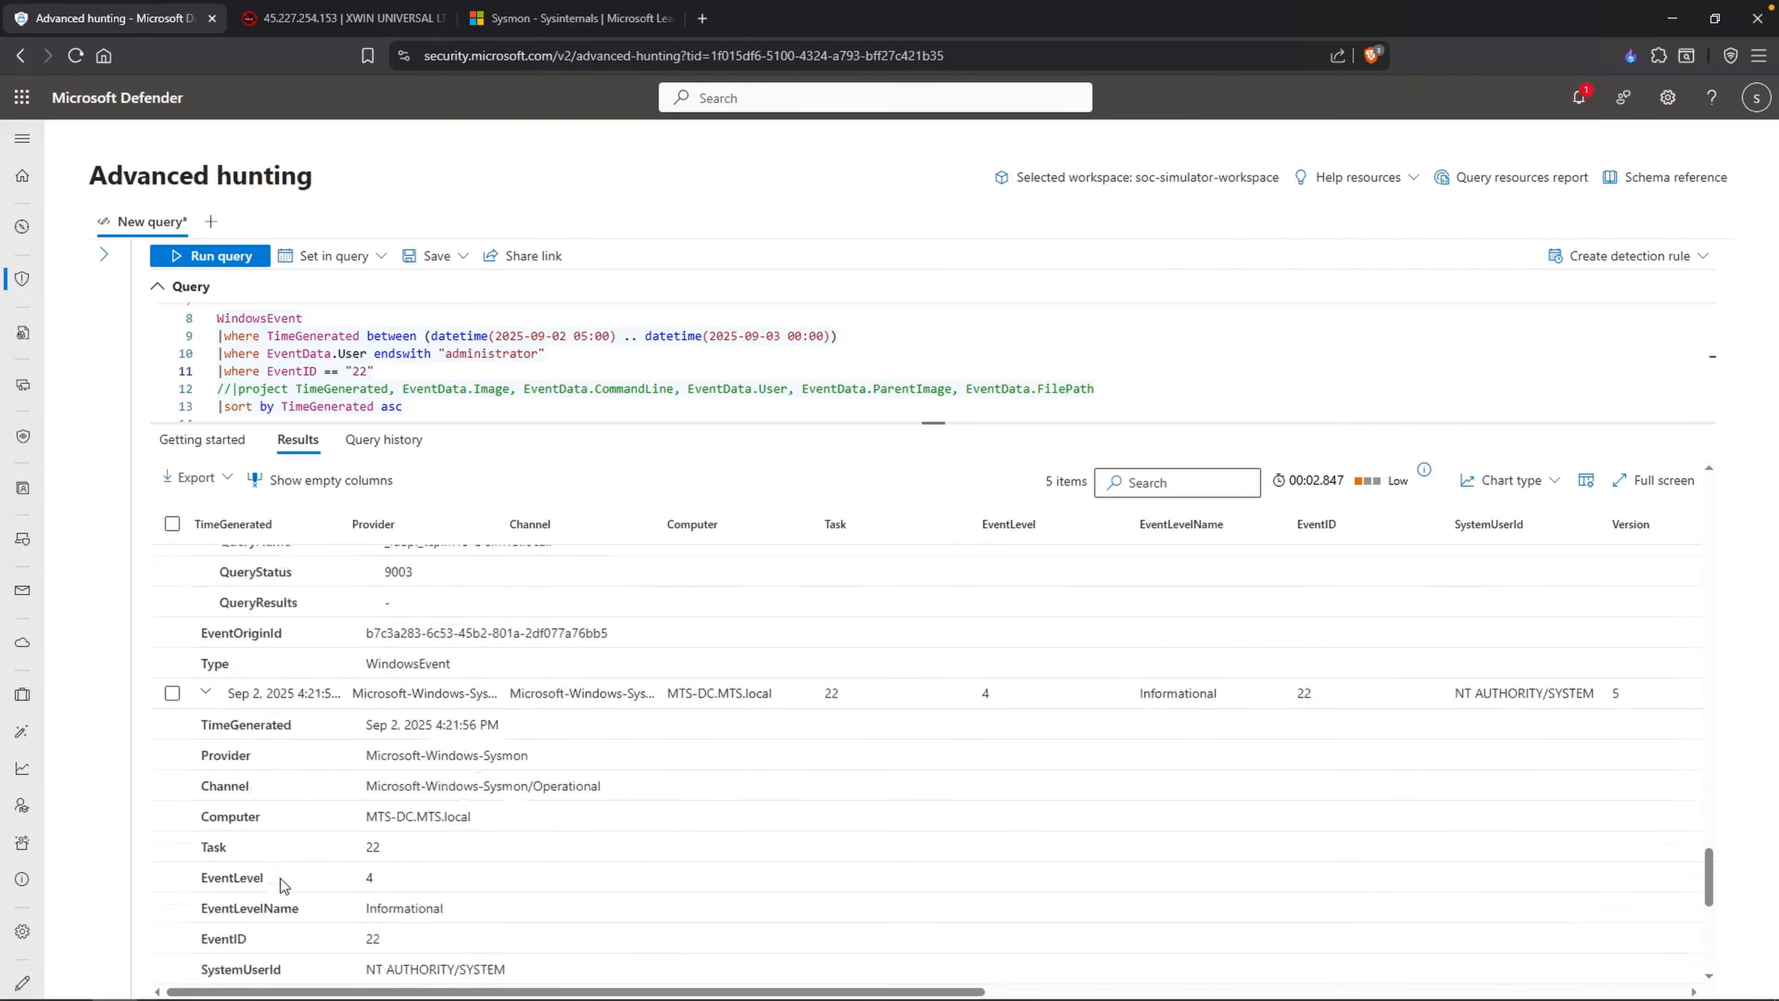
pyautogui.click(180, 871)
pyautogui.scroll(-3, 377, 837)
pyautogui.scroll(8, 628, 815)
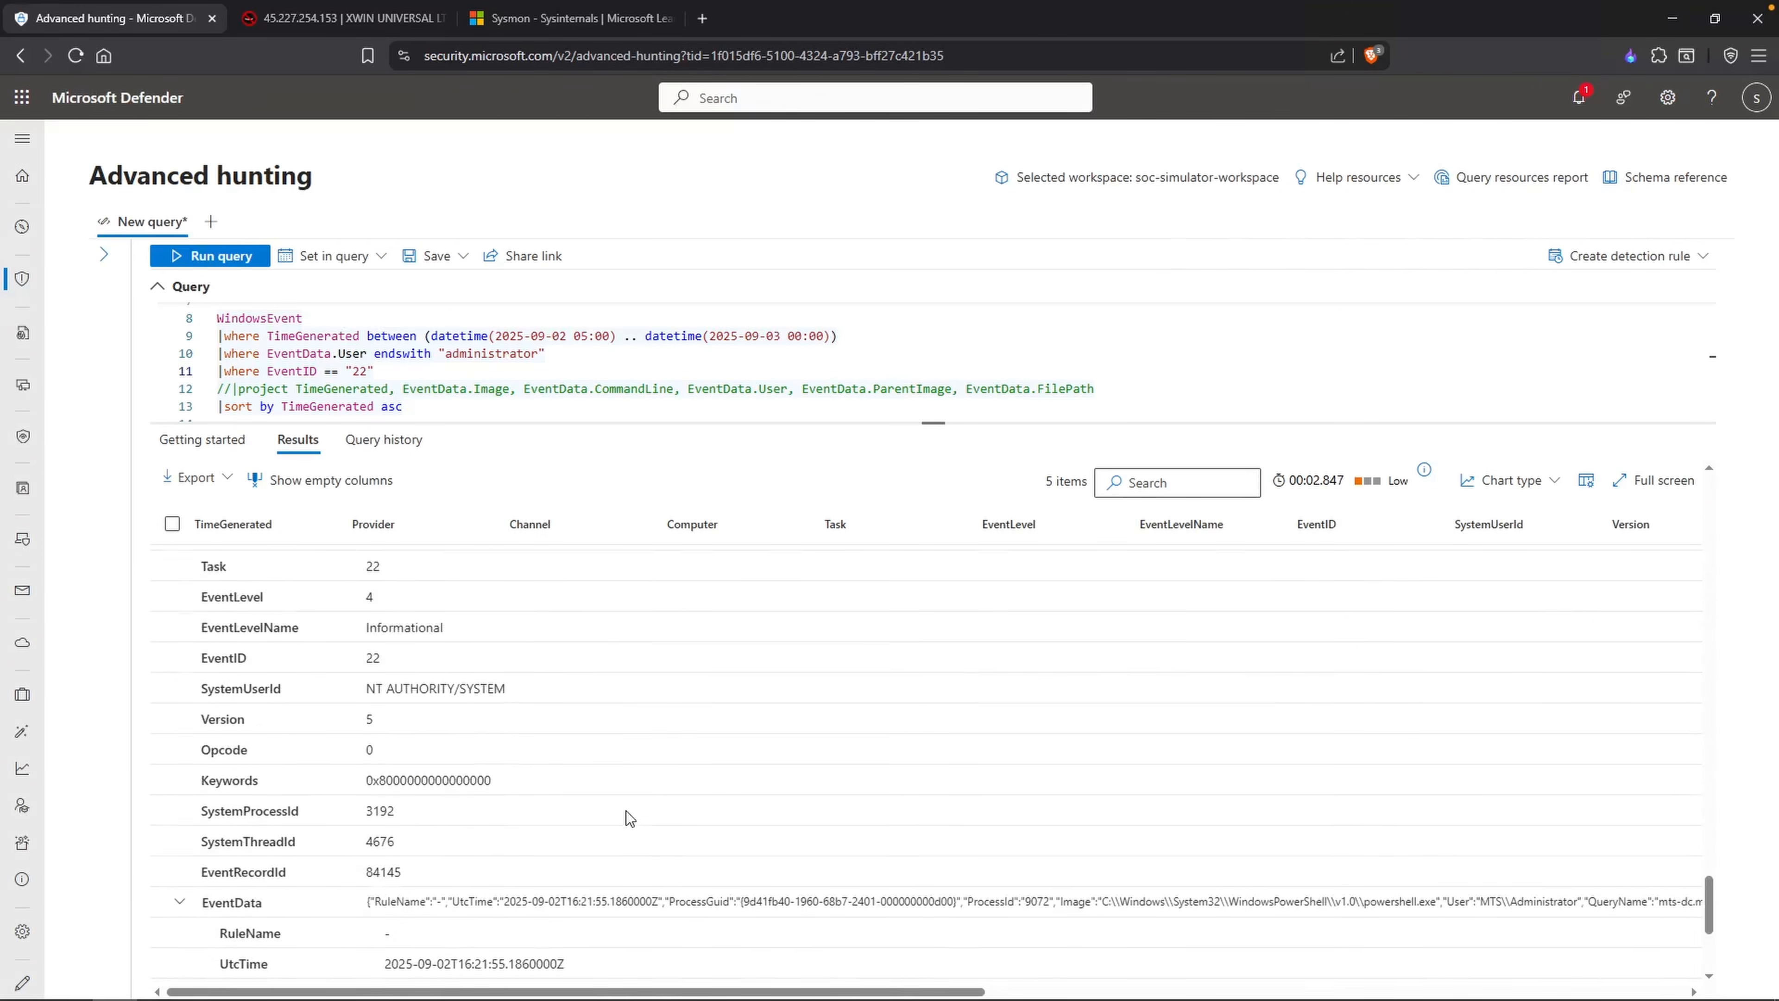
pyautogui.scroll(5, 645, 748)
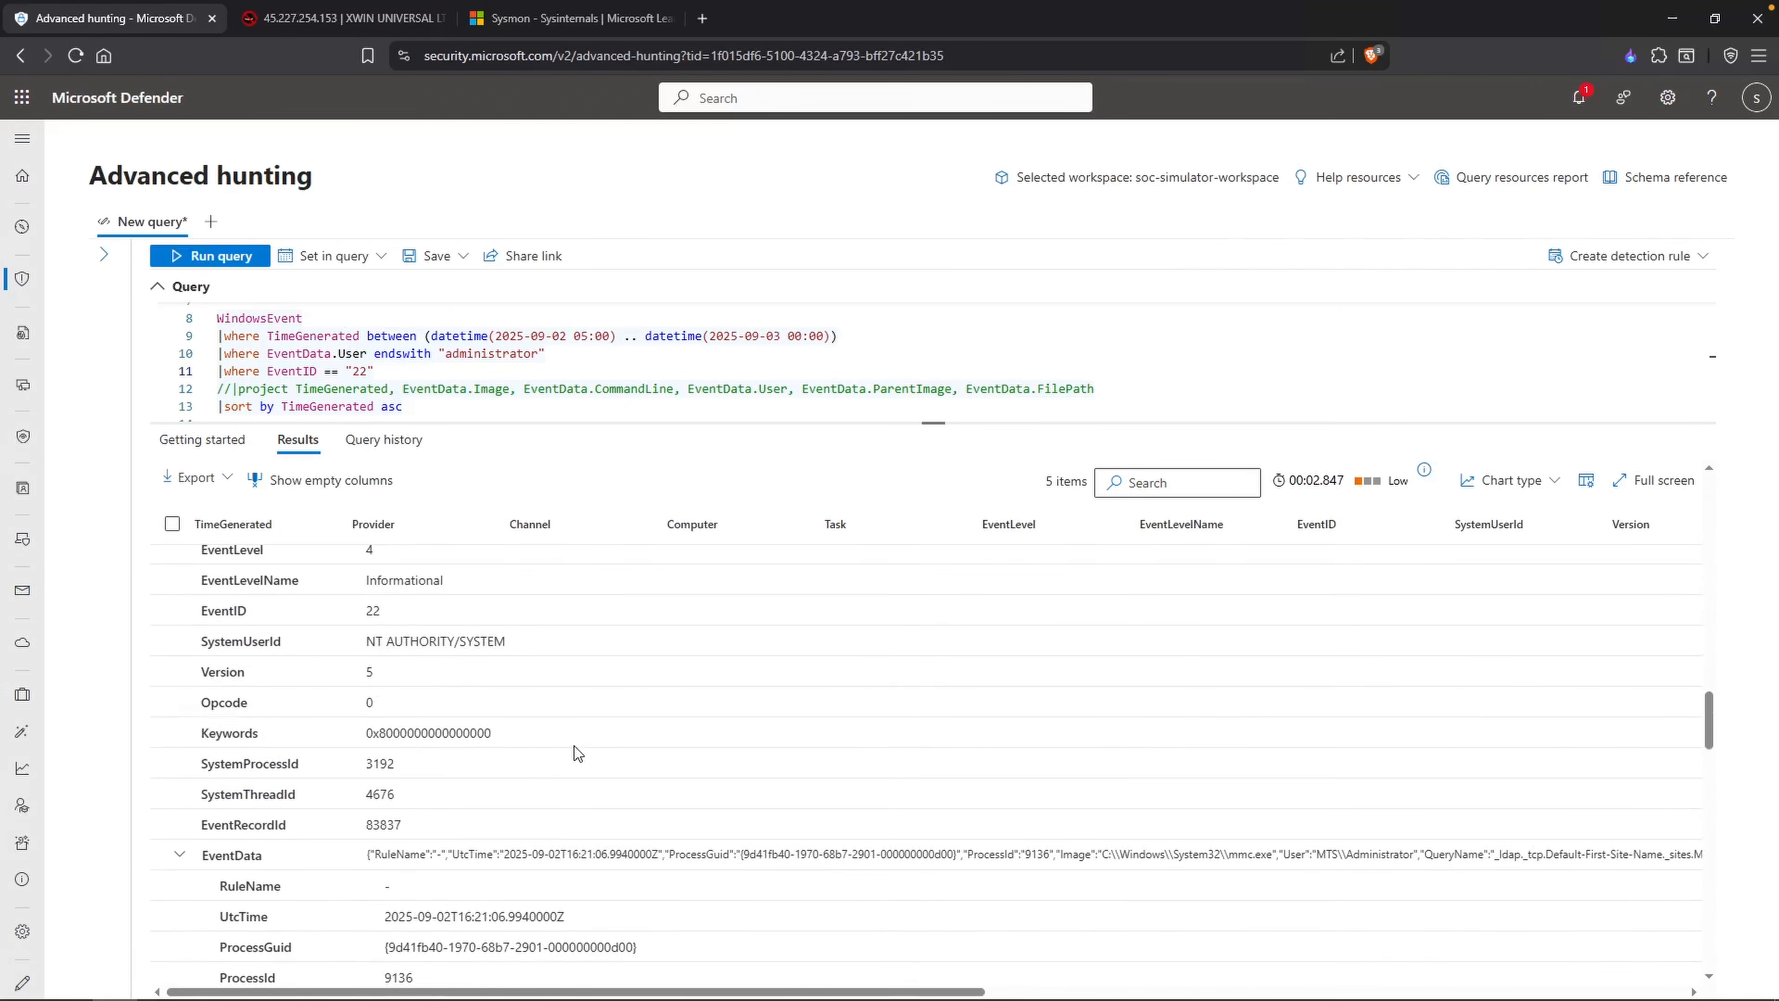
pyautogui.scroll(-3, 574, 750)
pyautogui.doubleClick(553, 856)
pyautogui.click(790, 834)
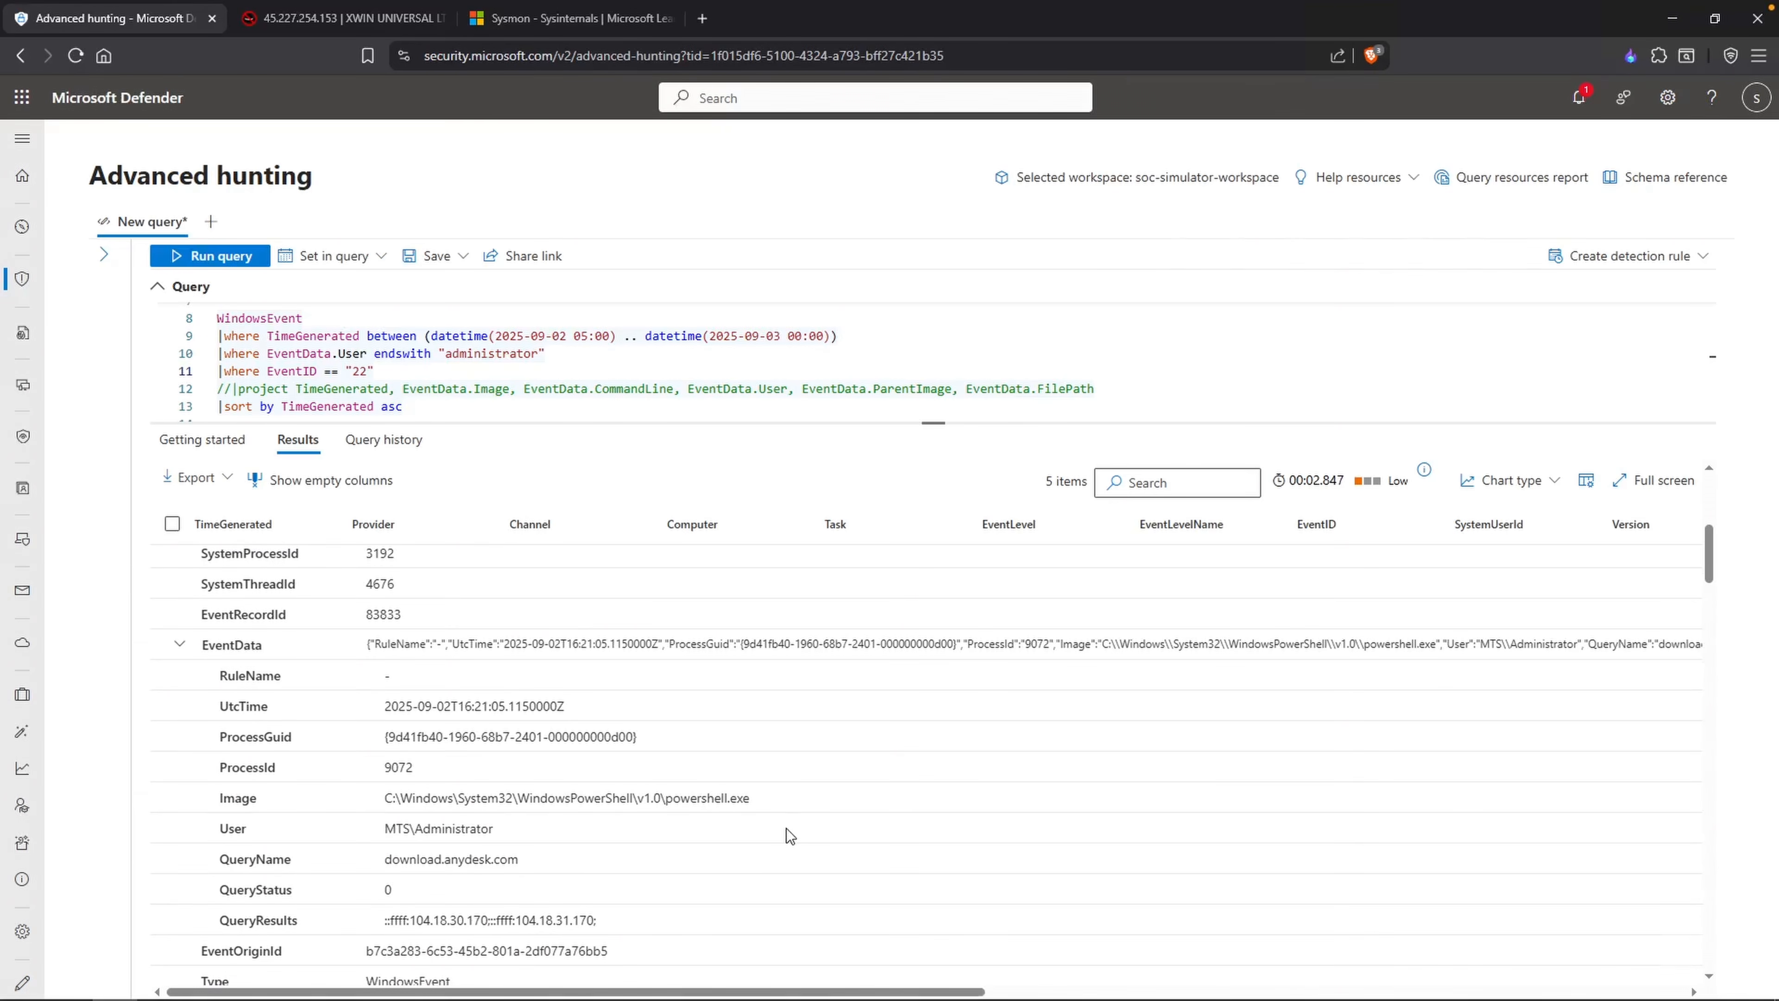
pyautogui.scroll(-1, 790, 835)
# Step: Take the ID 17 from the Notepad list and look up its description in the Sysmon documentation
pyautogui.hotkey('alt', 'Tab')
pyautogui.moveTo(748, 524); pyautogui.dragTo(729, 524)
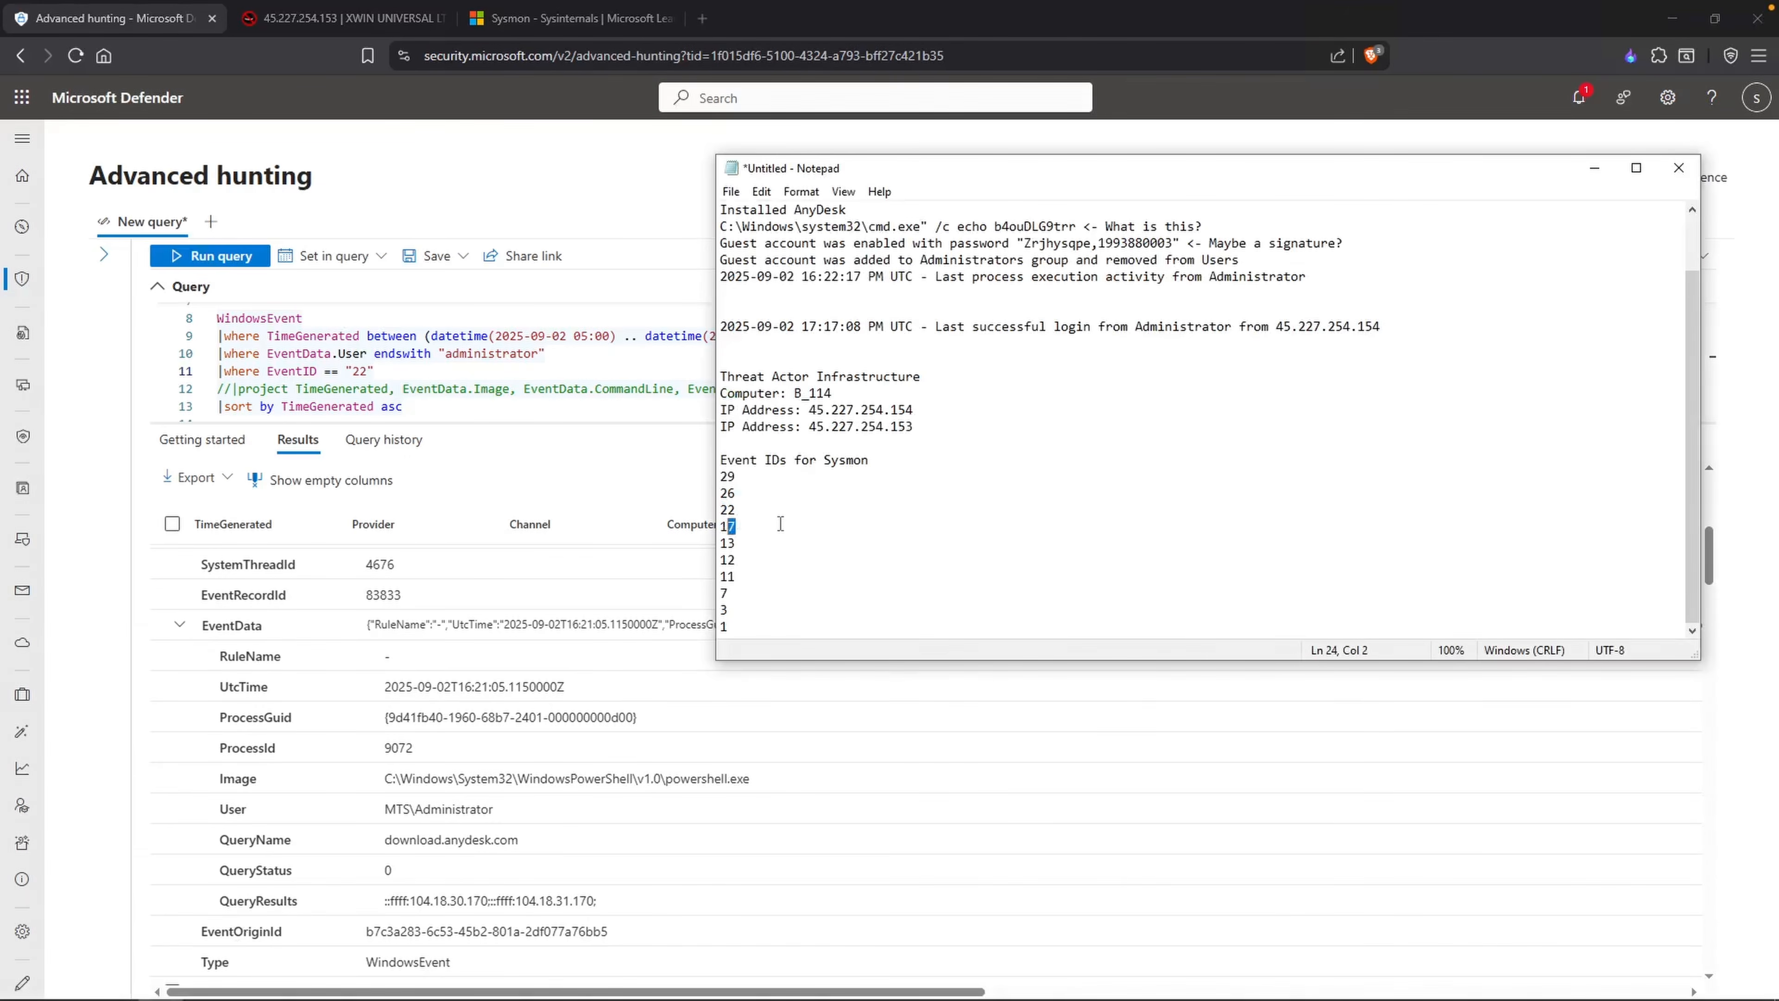
pyautogui.click(571, 17)
pyautogui.moveTo(634, 371); pyautogui.dragTo(763, 379)
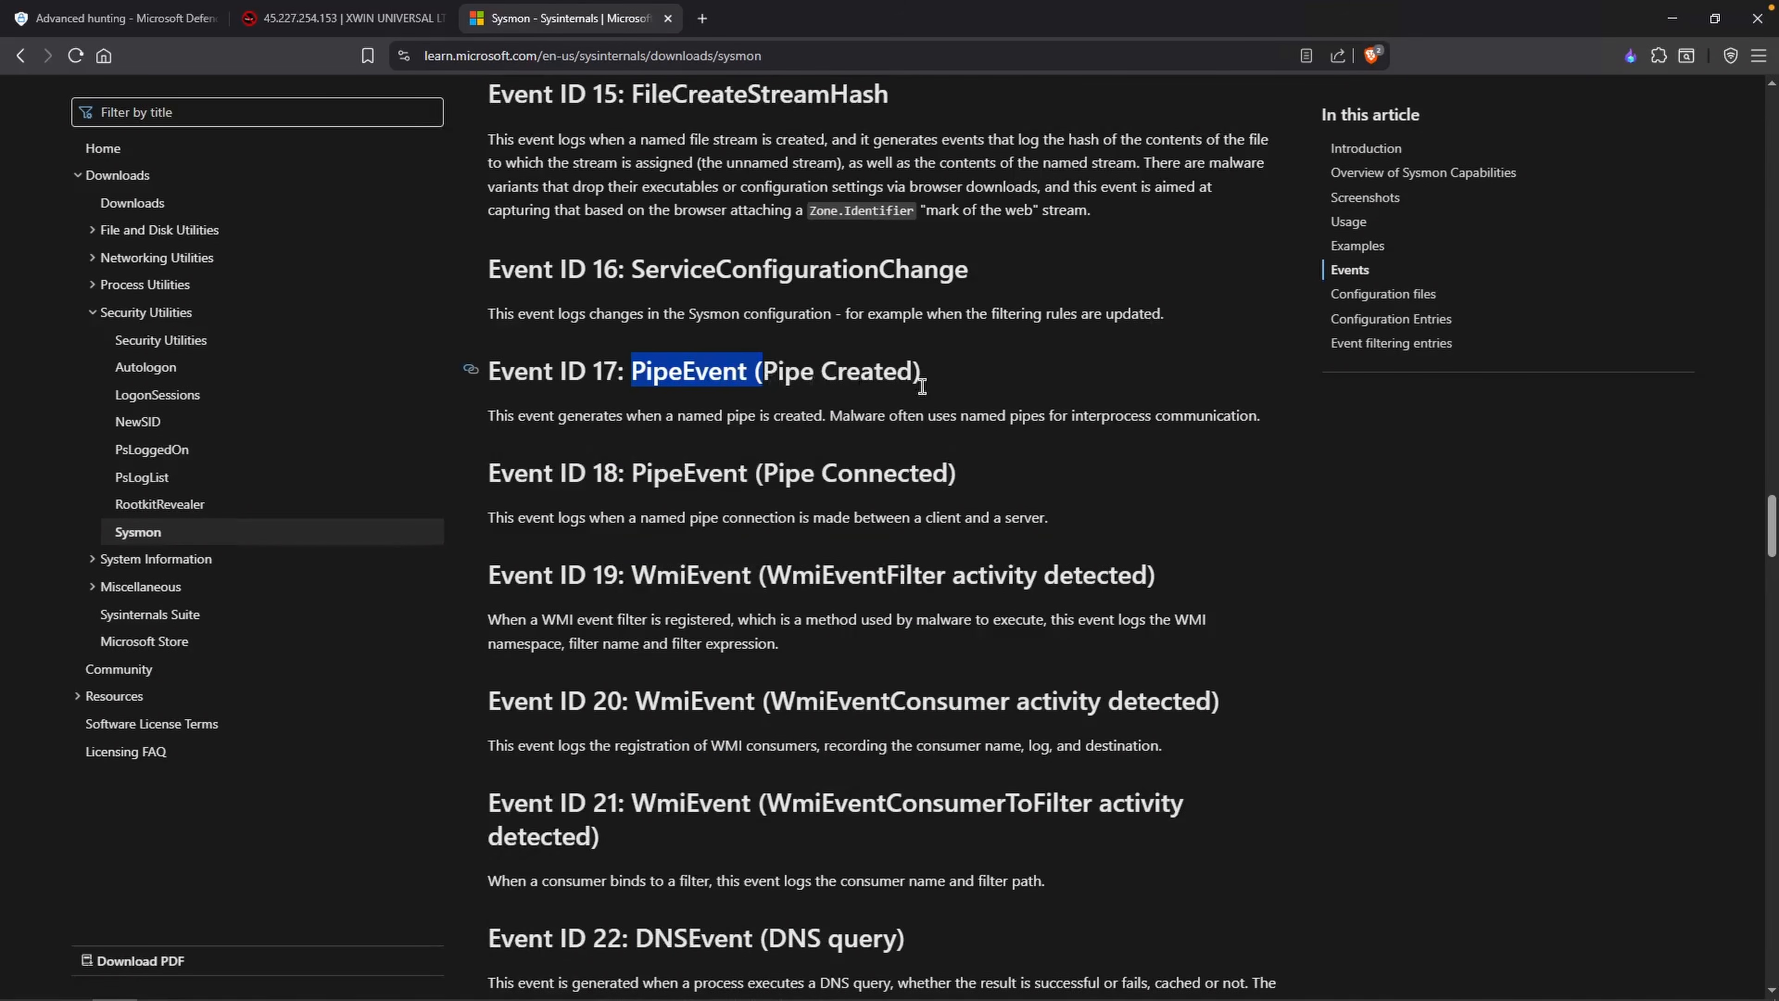
pyautogui.click(733, 429)
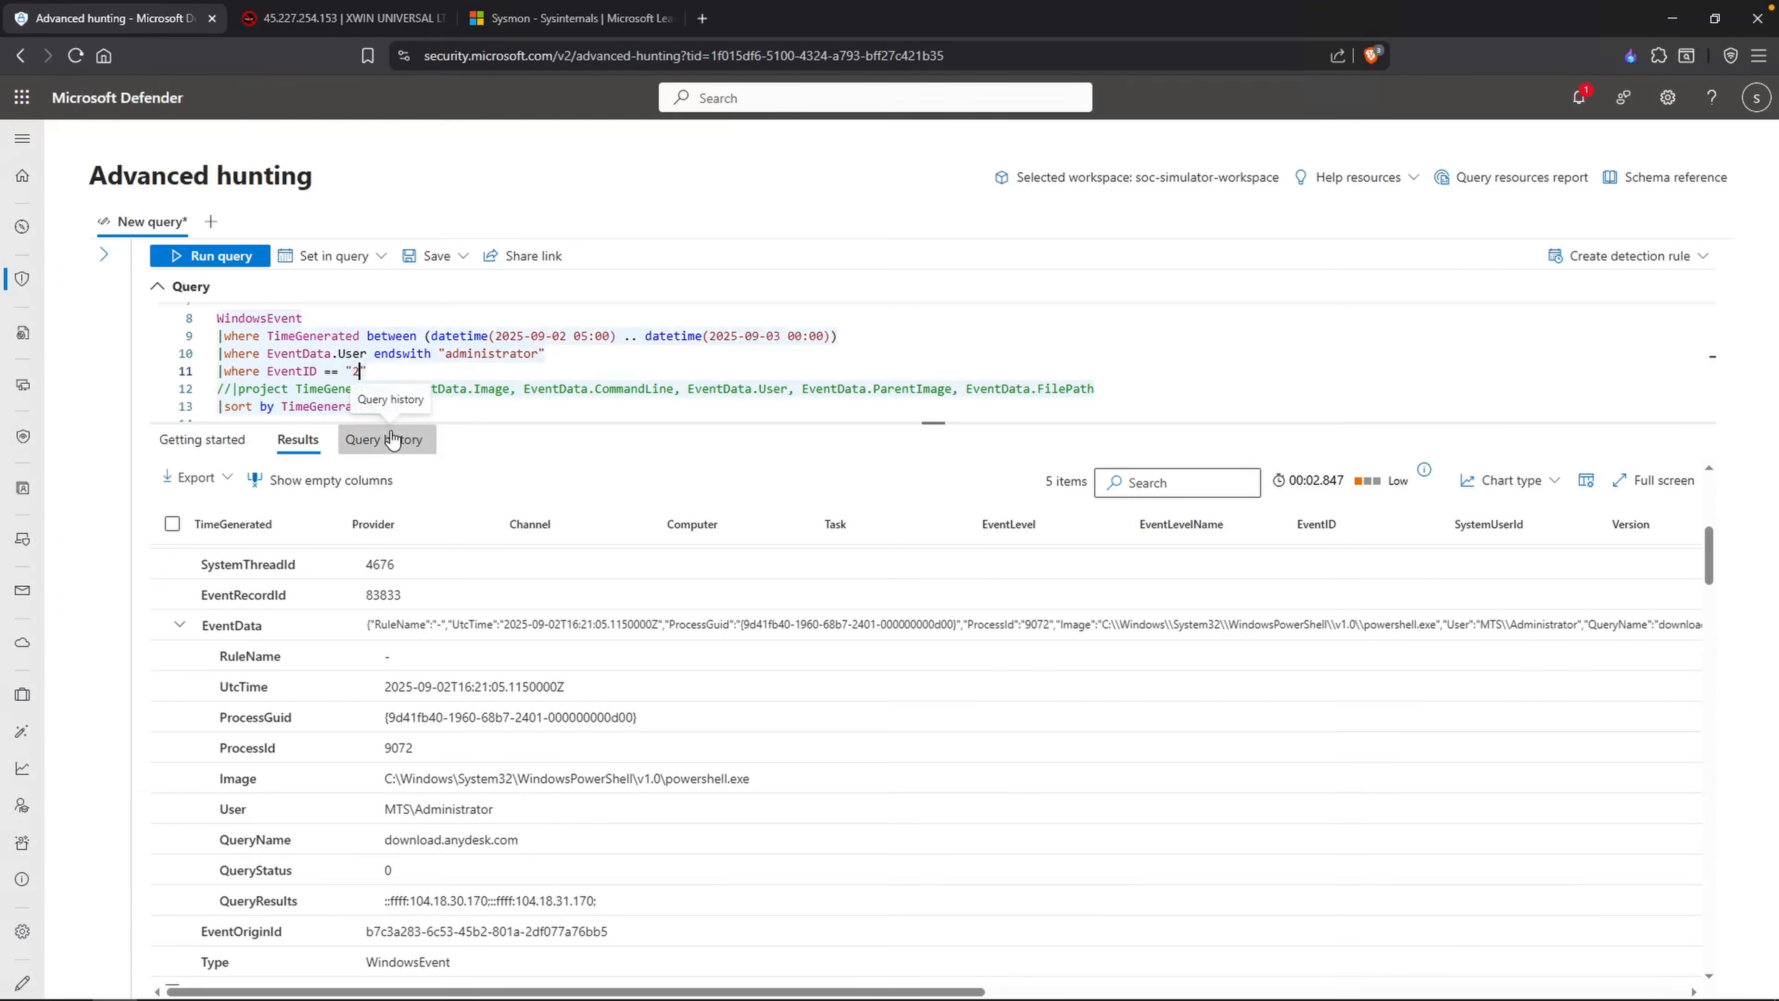
# Step: Run the hunting query for EventID "17" and examine the image and pipe name in the first record's EventData
pyautogui.write('7')
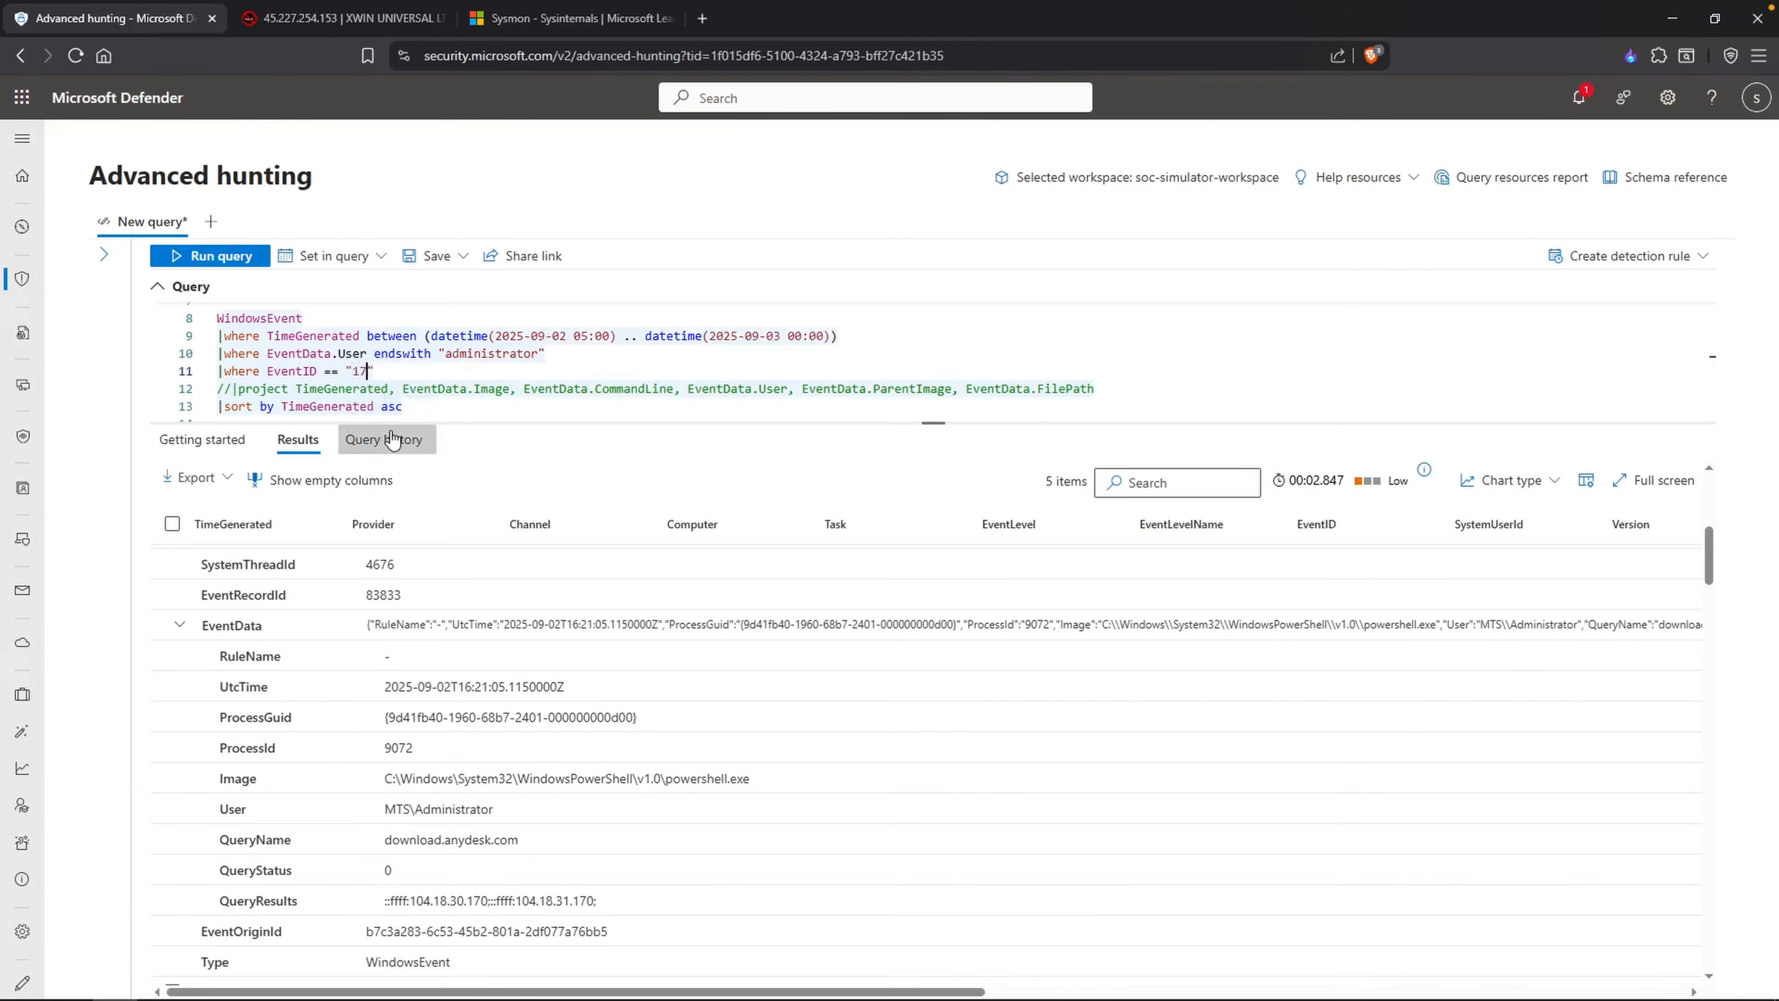
pyautogui.hotkey('shift', 'Return')
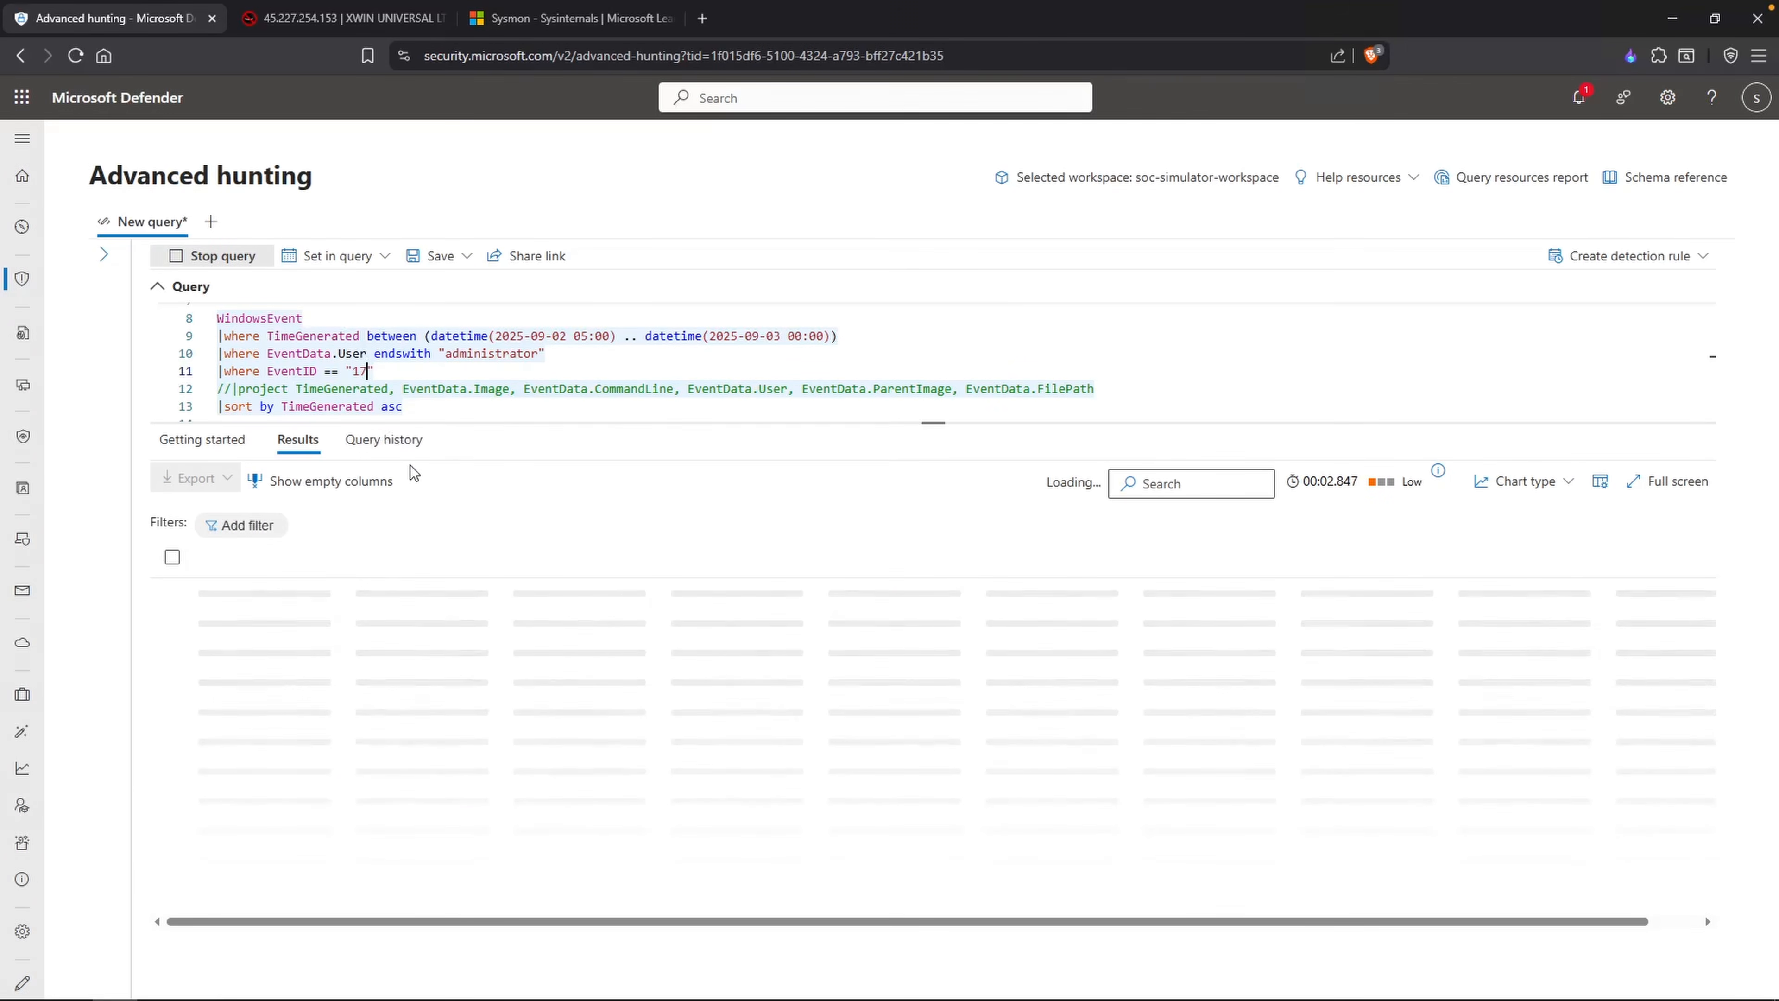
pyautogui.click(204, 592)
pyautogui.scroll(-3, 402, 720)
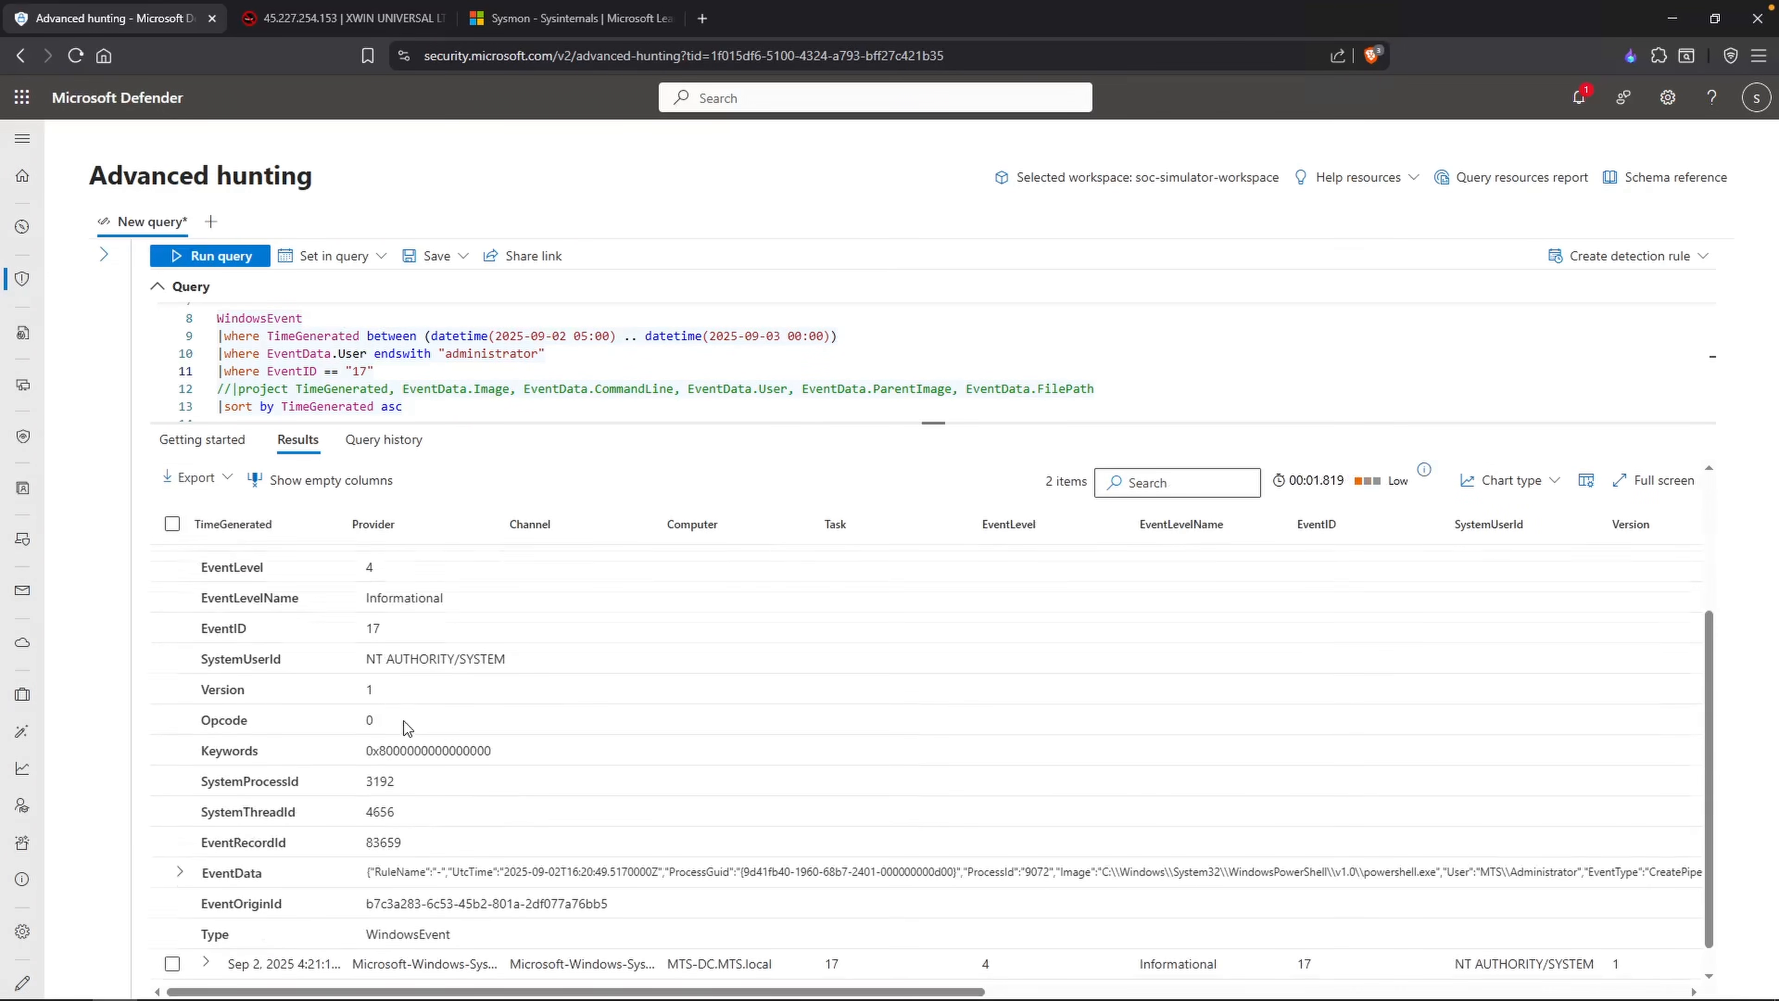
pyautogui.click(180, 873)
pyautogui.scroll(-3, 443, 844)
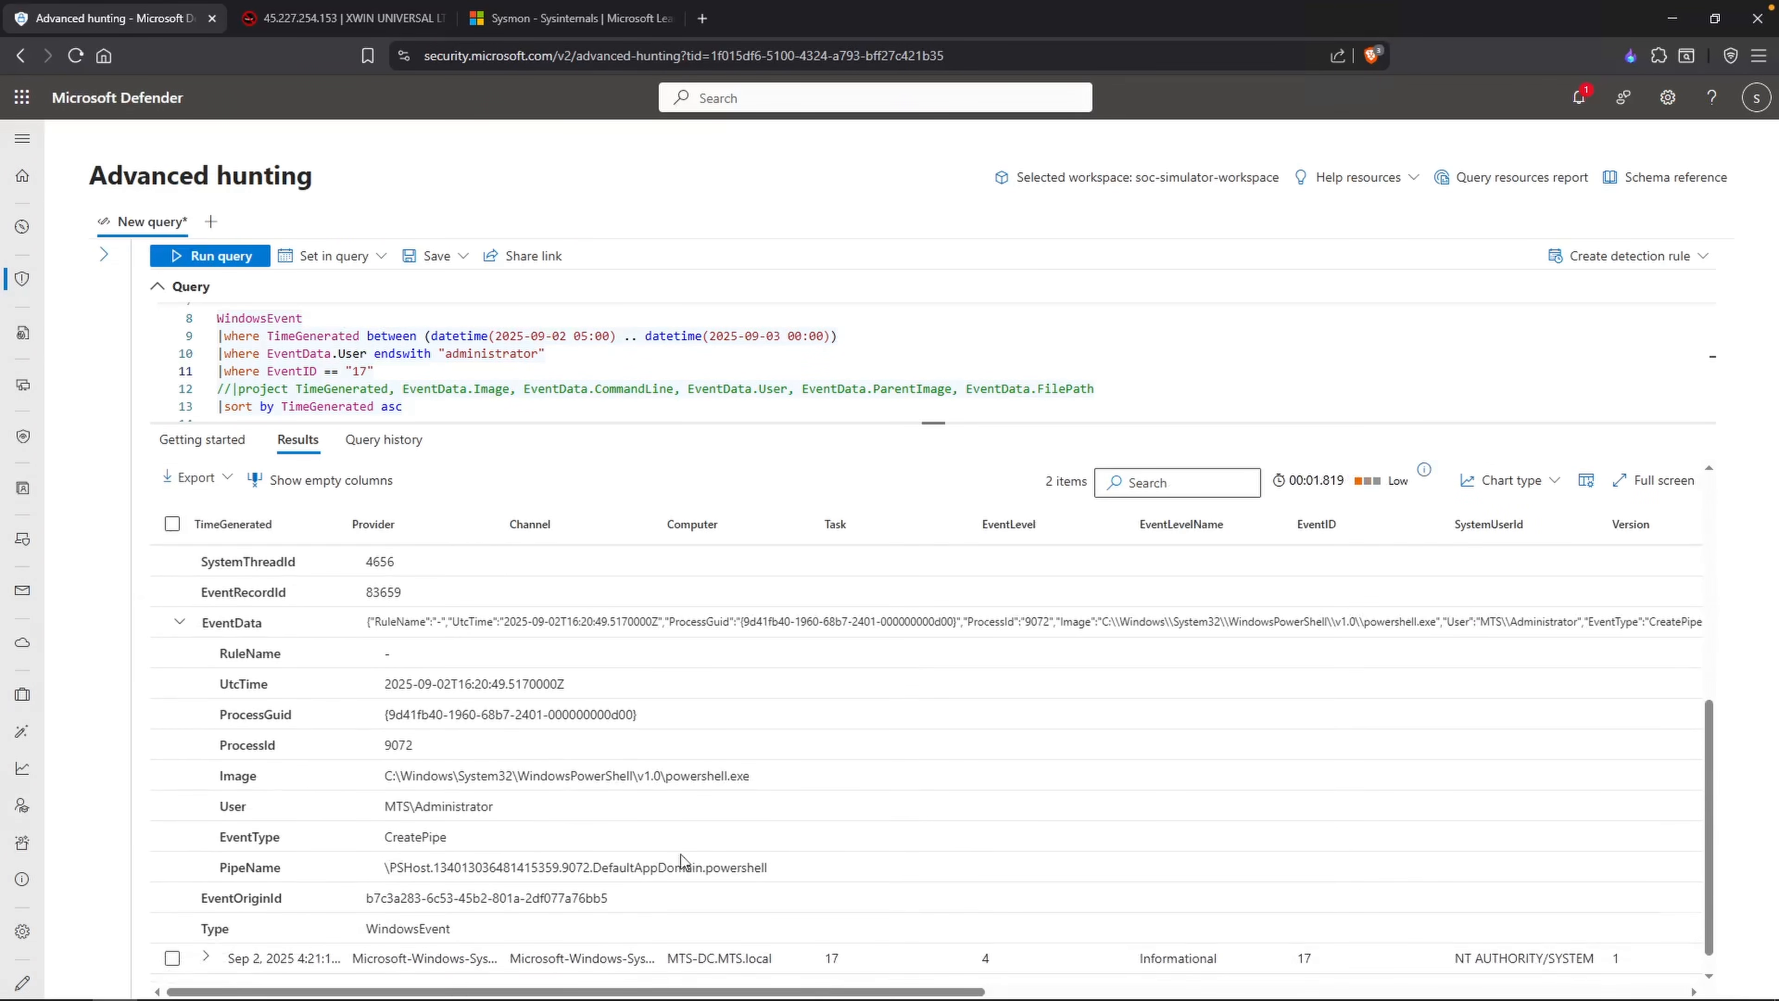
# Step: Expand the second EventID 17 record's EventData and examine its image path and pipe name
pyautogui.scroll(-1, 672, 859)
pyautogui.click(206, 931)
pyautogui.scroll(-3, 406, 812)
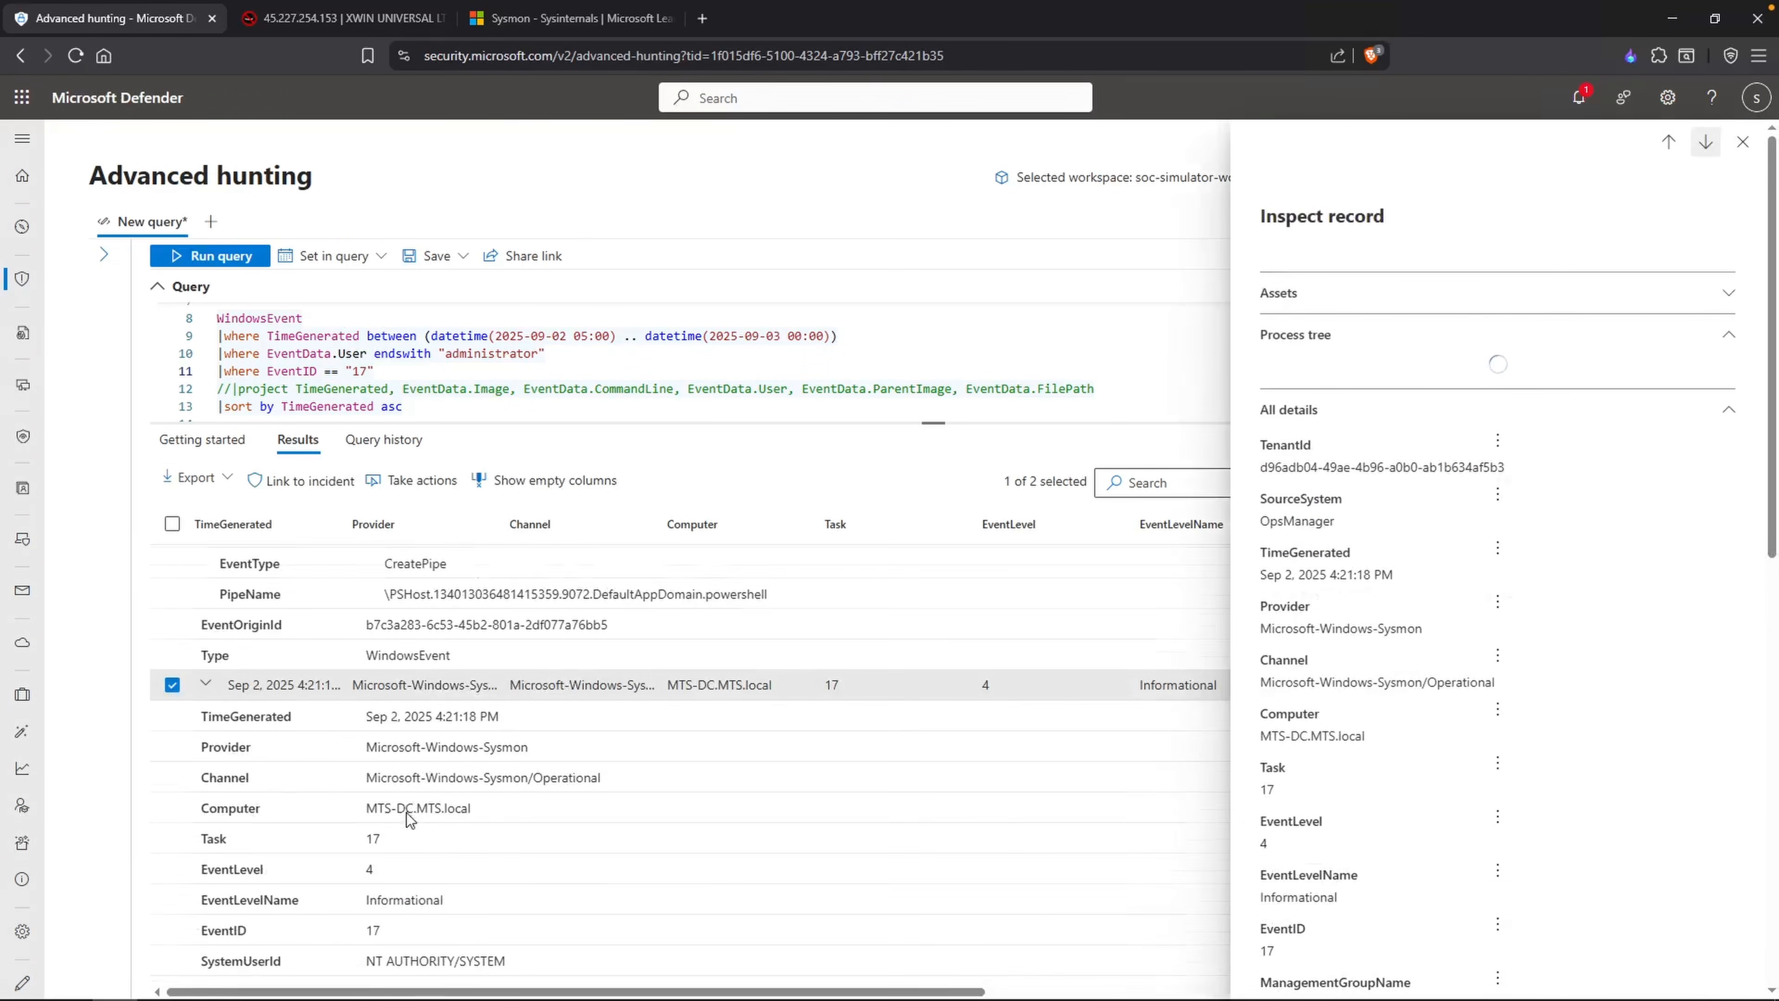
pyautogui.scroll(-4, 318, 852)
pyautogui.click(180, 871)
pyautogui.scroll(-3, 318, 851)
pyautogui.moveTo(608, 781); pyautogui.dragTo(536, 790)
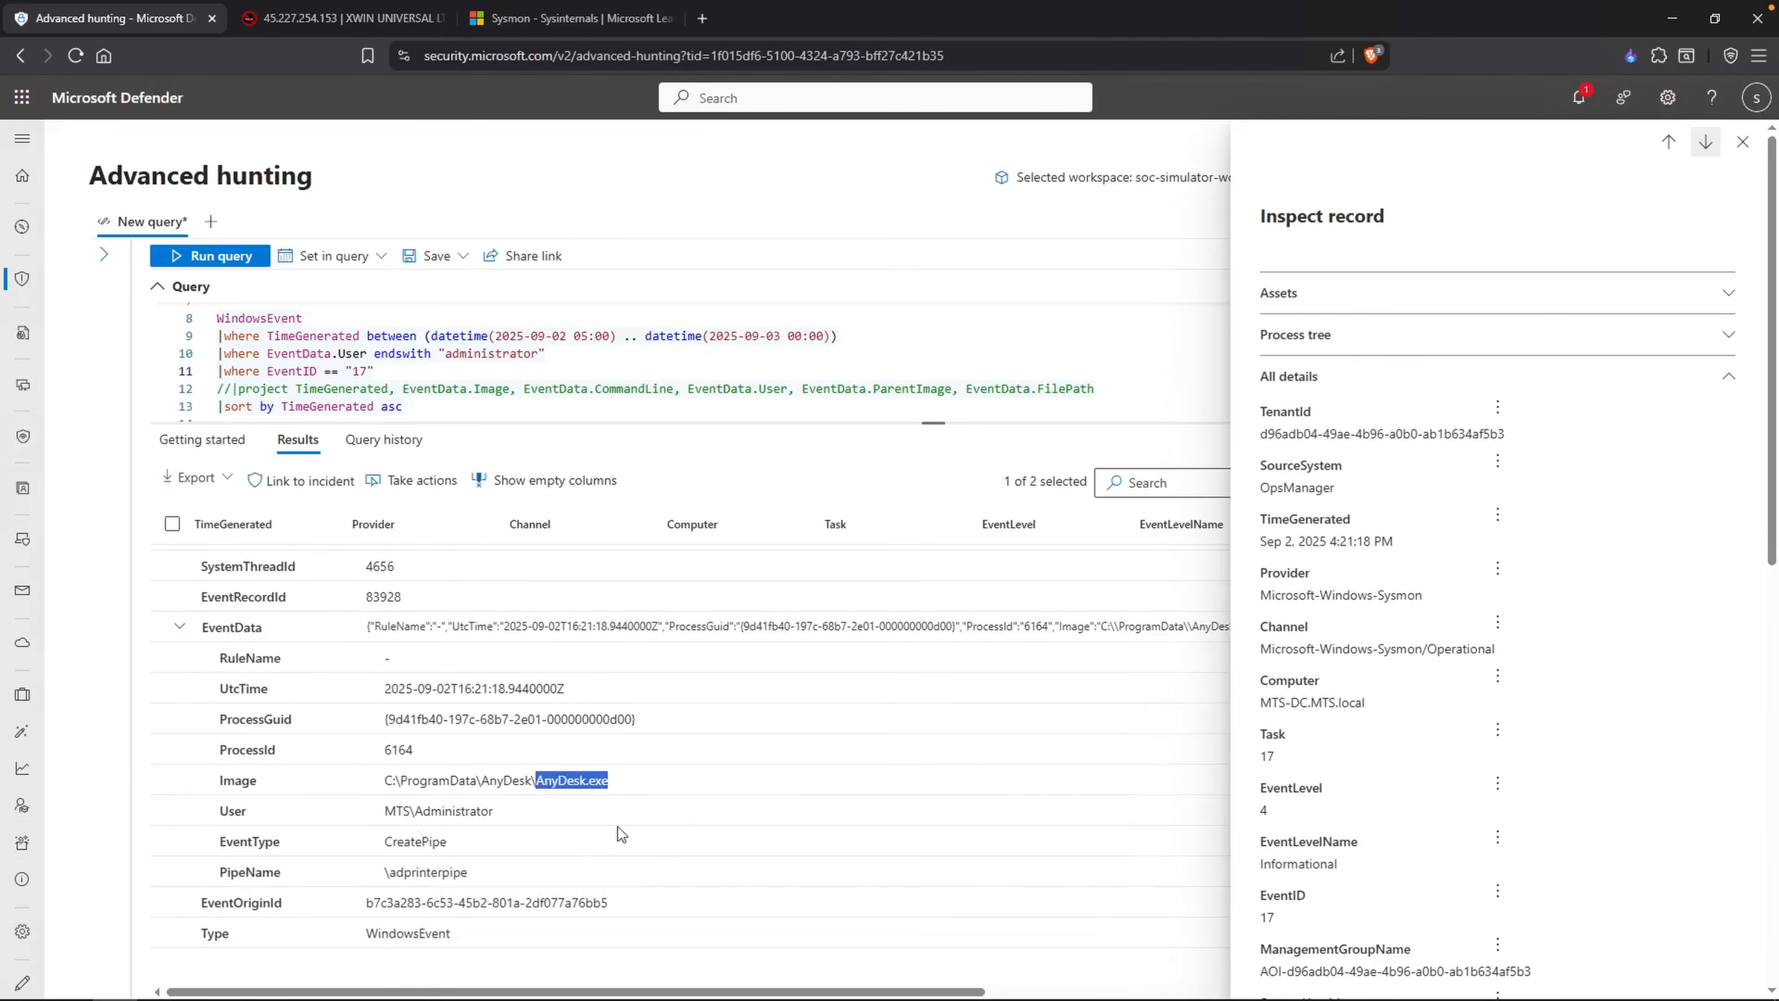
pyautogui.moveTo(521, 878); pyautogui.dragTo(391, 882)
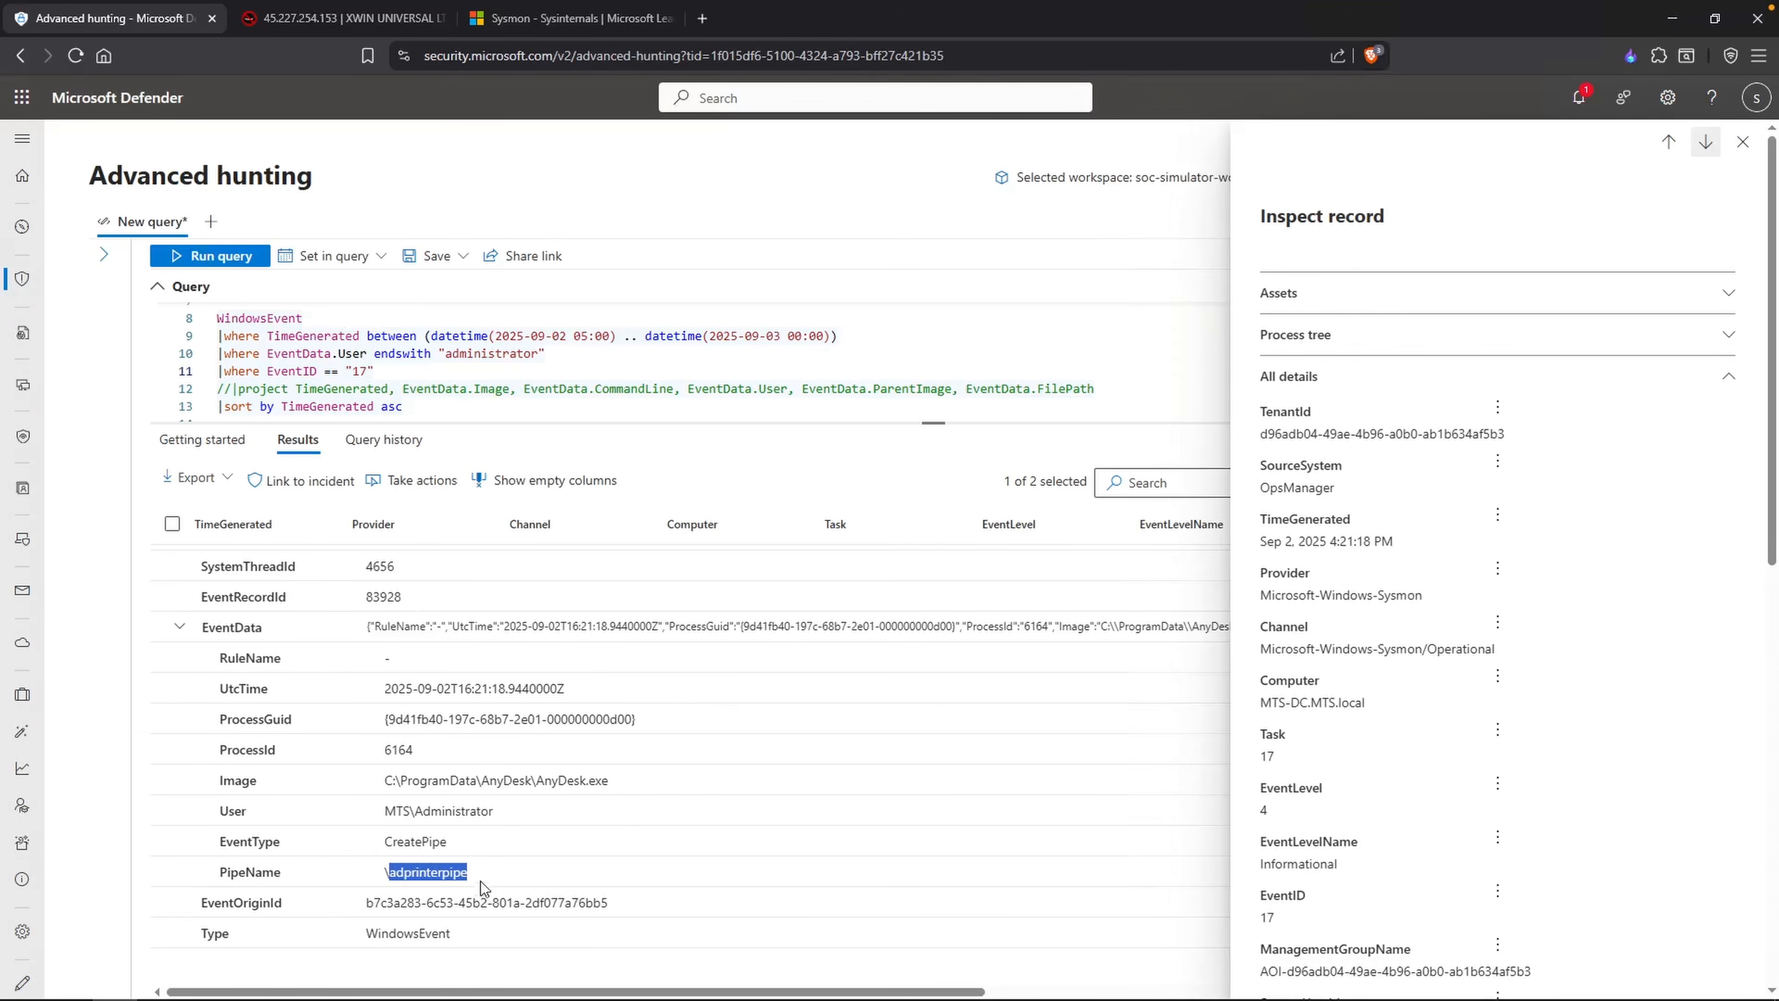
pyautogui.moveTo(608, 781); pyautogui.dragTo(532, 781)
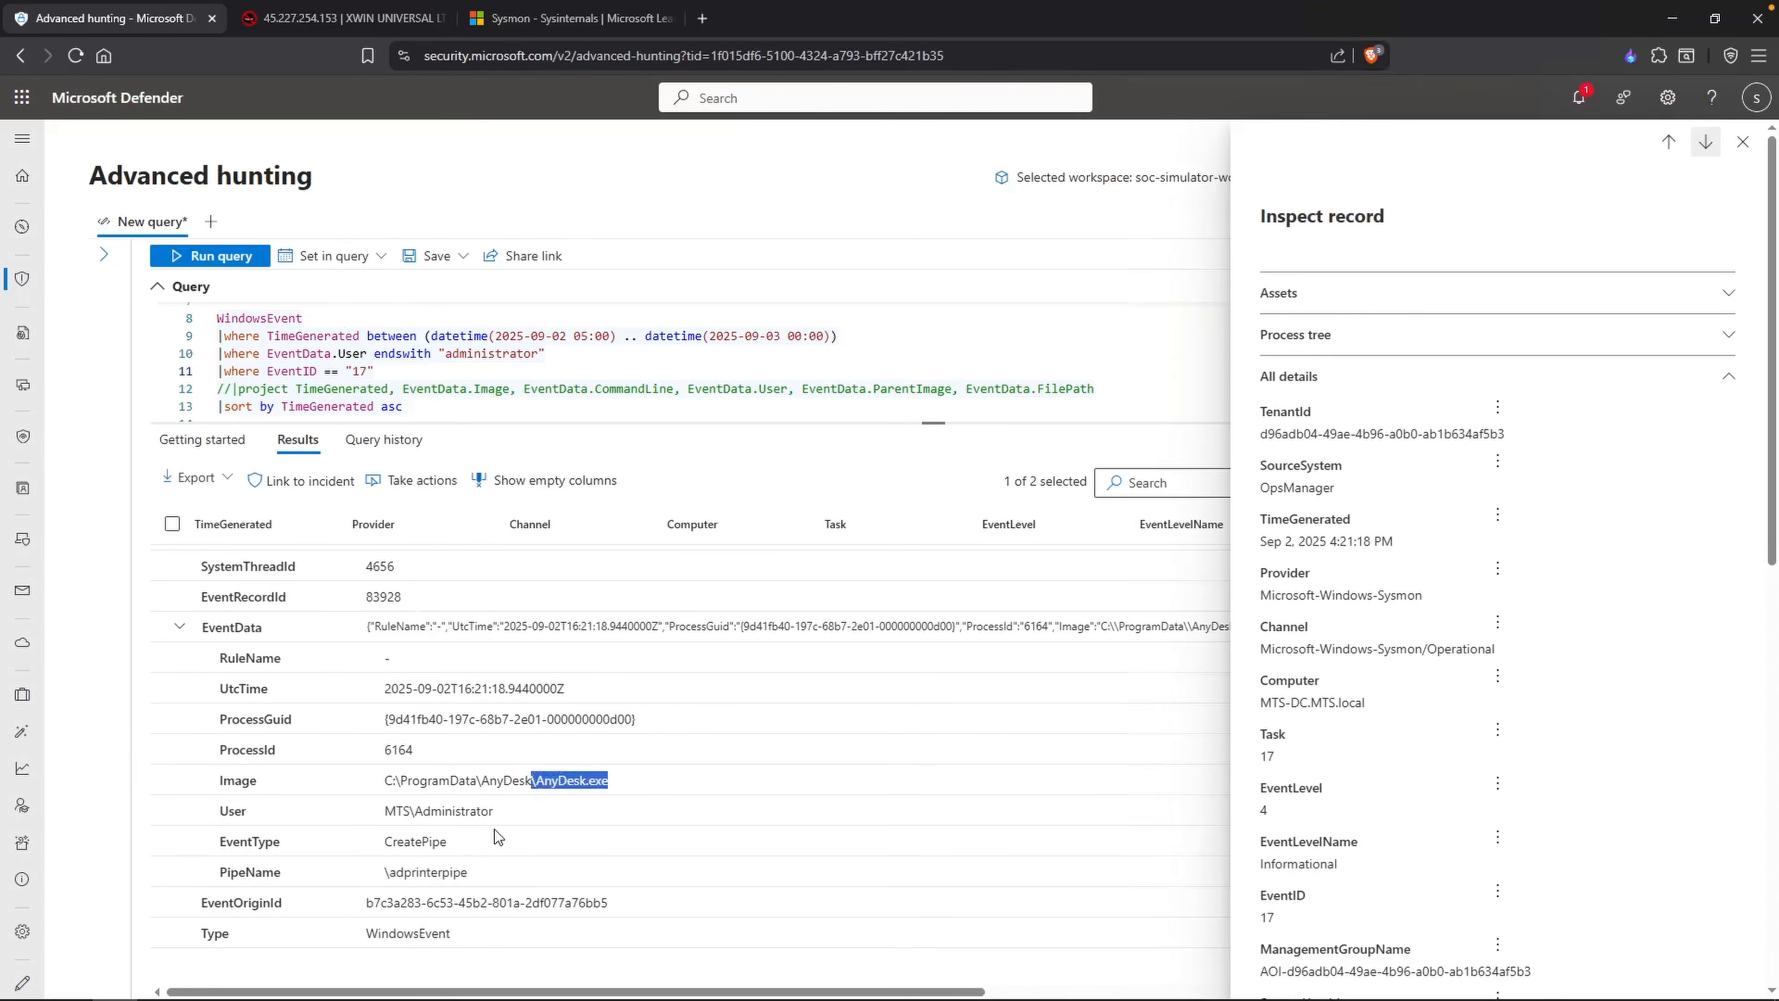
pyautogui.click(432, 867)
# Step: Take the ID 13 from the Notepad list and look up its description in the Sysmon documentation
pyautogui.hotkey('alt', 'Tab')
pyautogui.moveTo(733, 546); pyautogui.dragTo(720, 544)
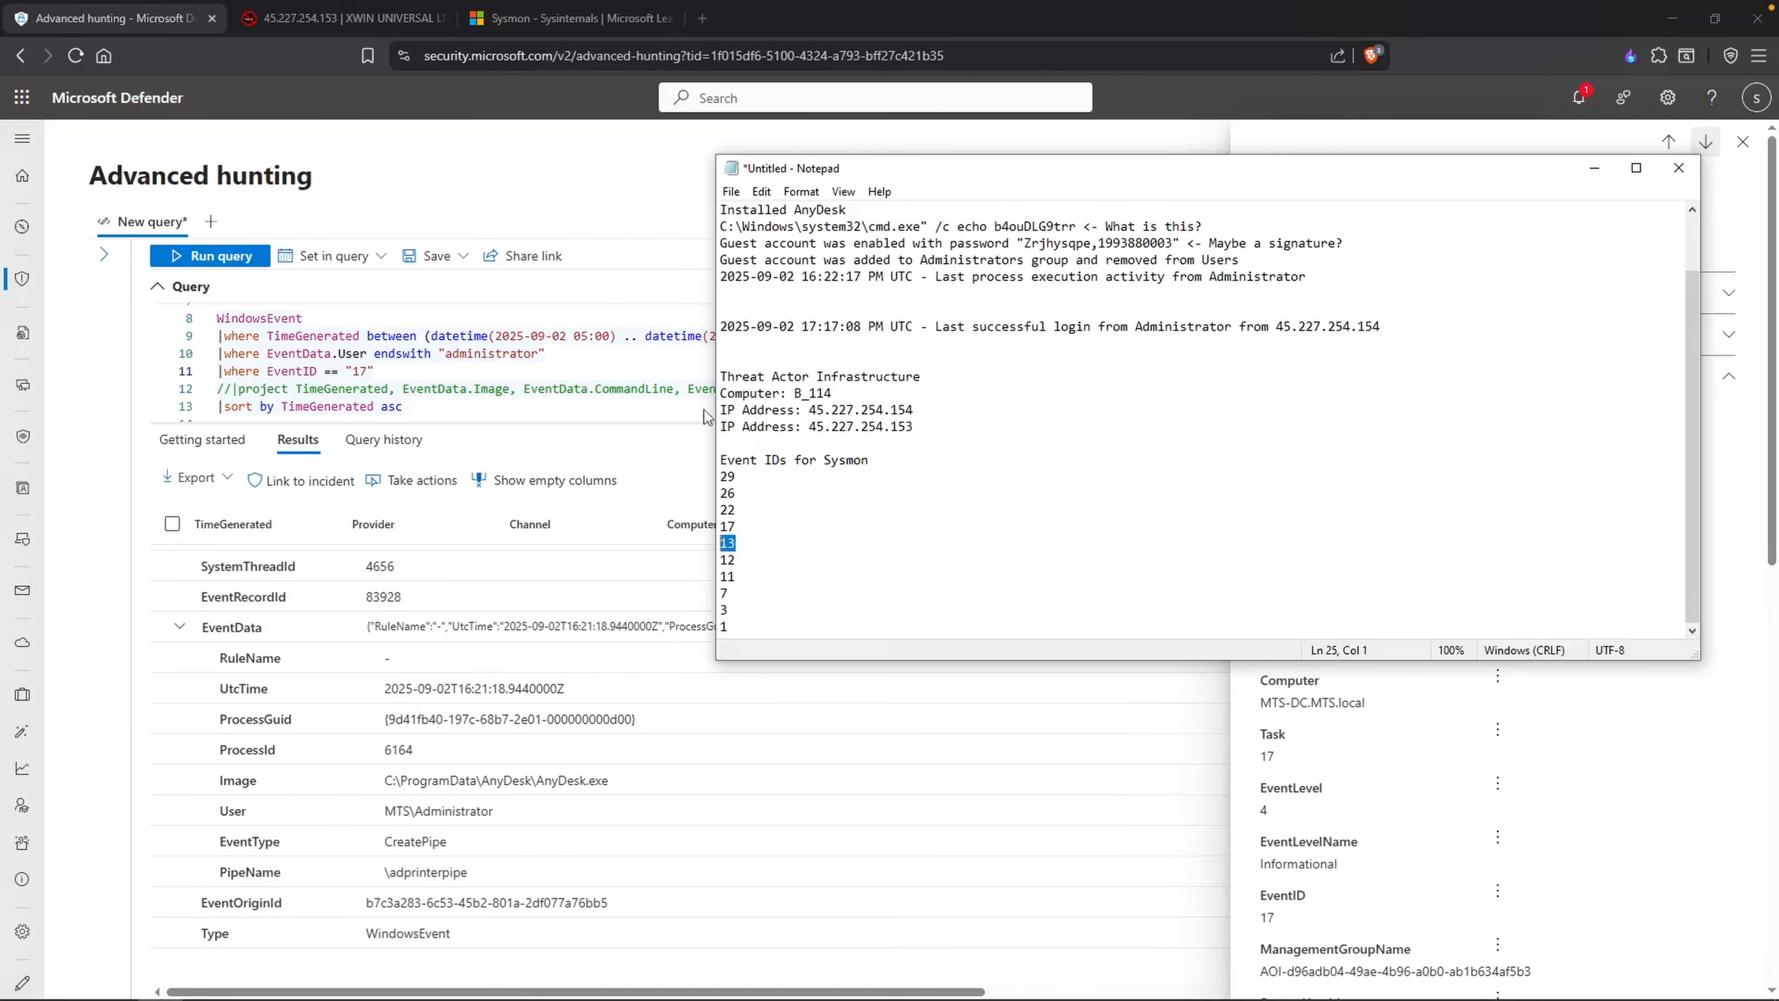
pyautogui.click(505, 21)
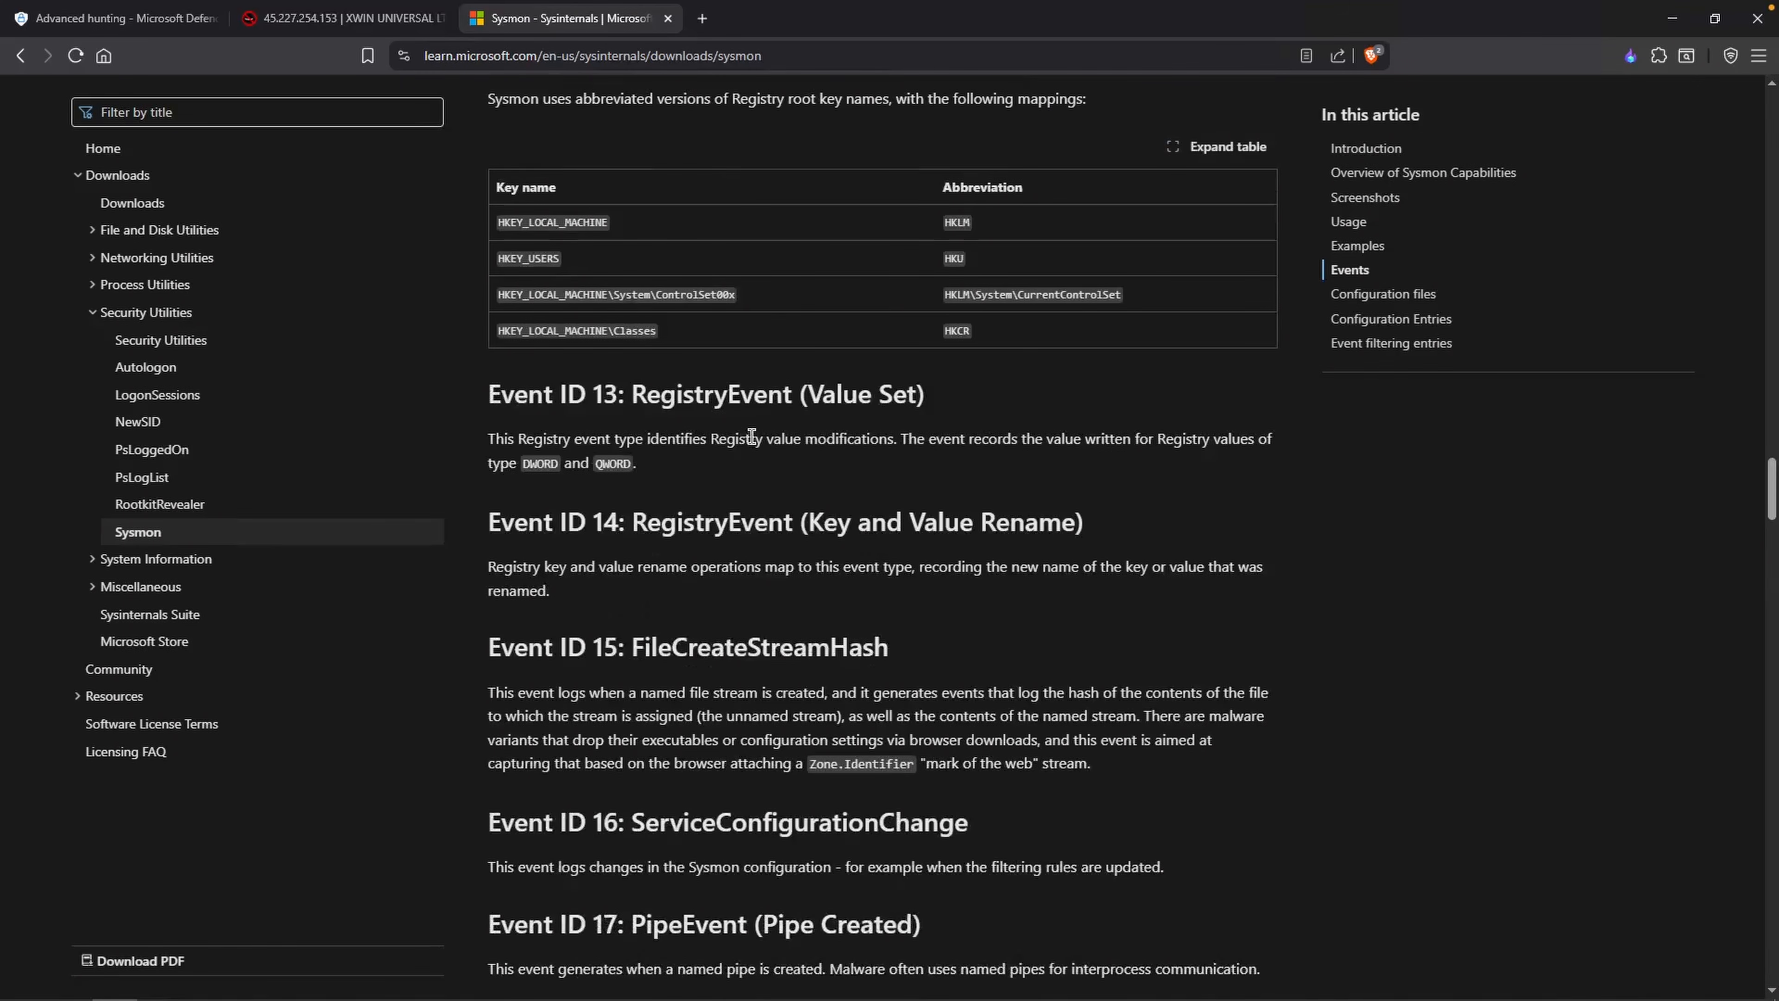
pyautogui.moveTo(807, 393); pyautogui.dragTo(900, 393)
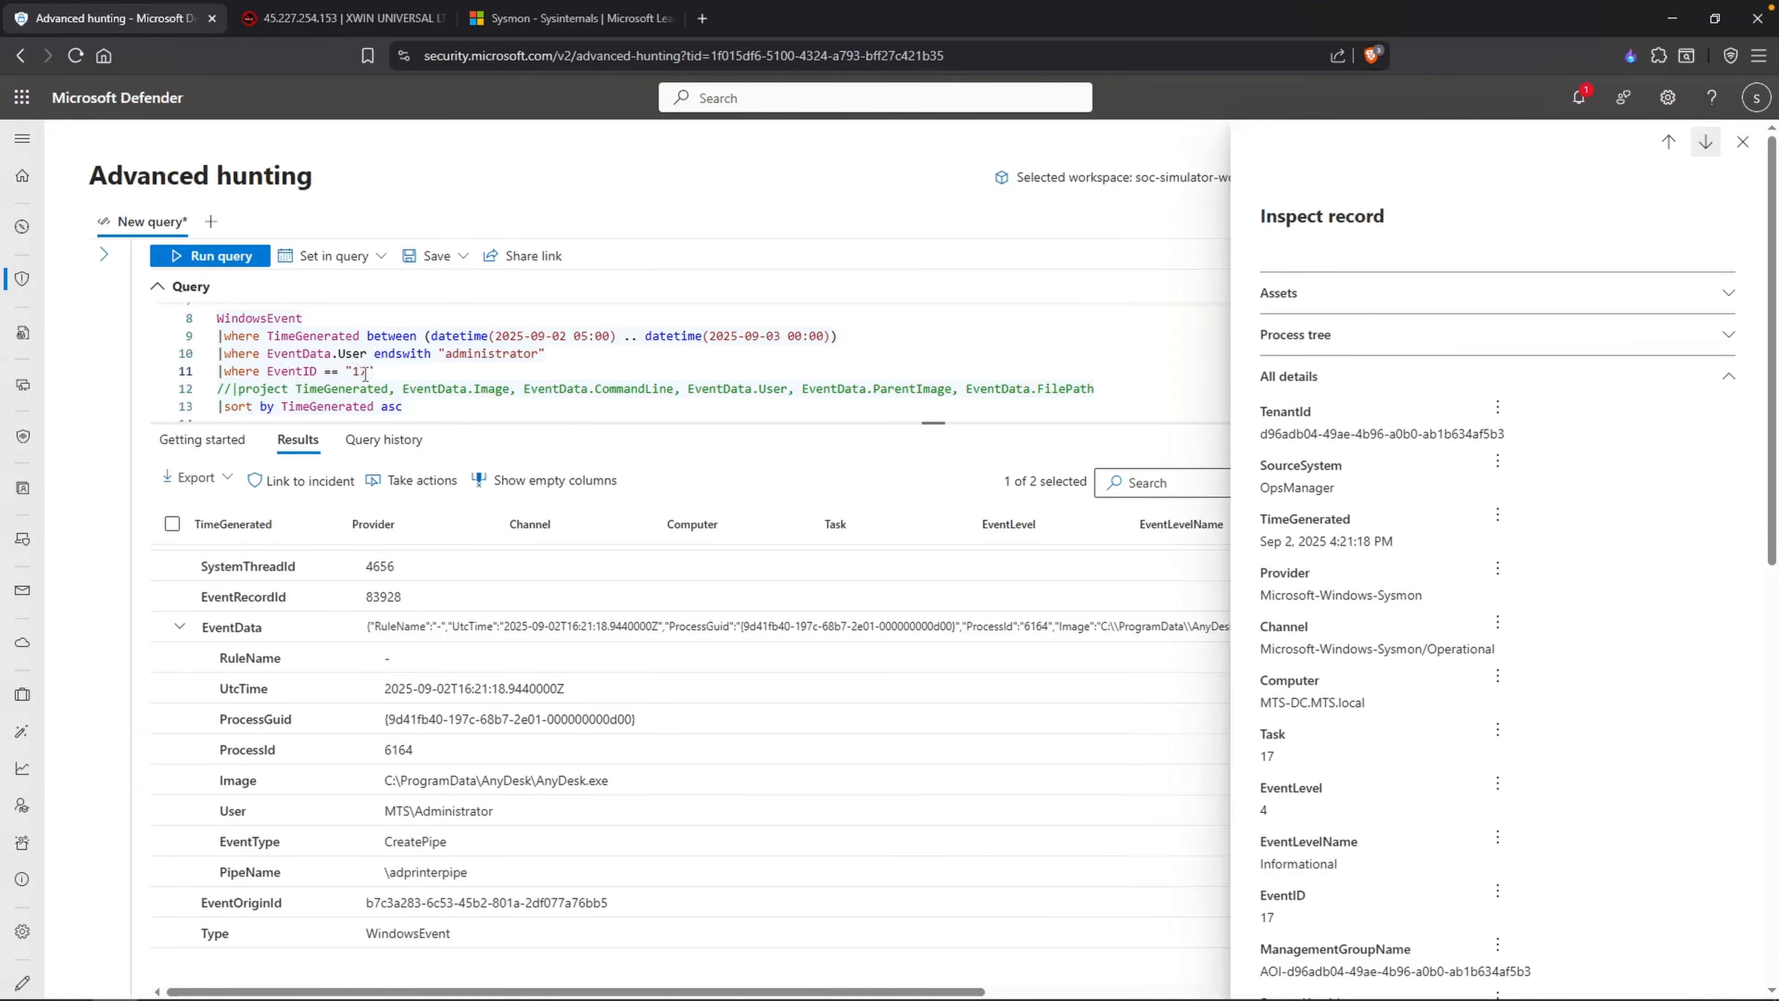
# Step: Run the hunting query for EventID "13" and expand the first record's EventData to examine the registry target object and details
pyautogui.doubleClick(365, 374)
pyautogui.write('13')
pyautogui.hotkey('shift', 'Return')
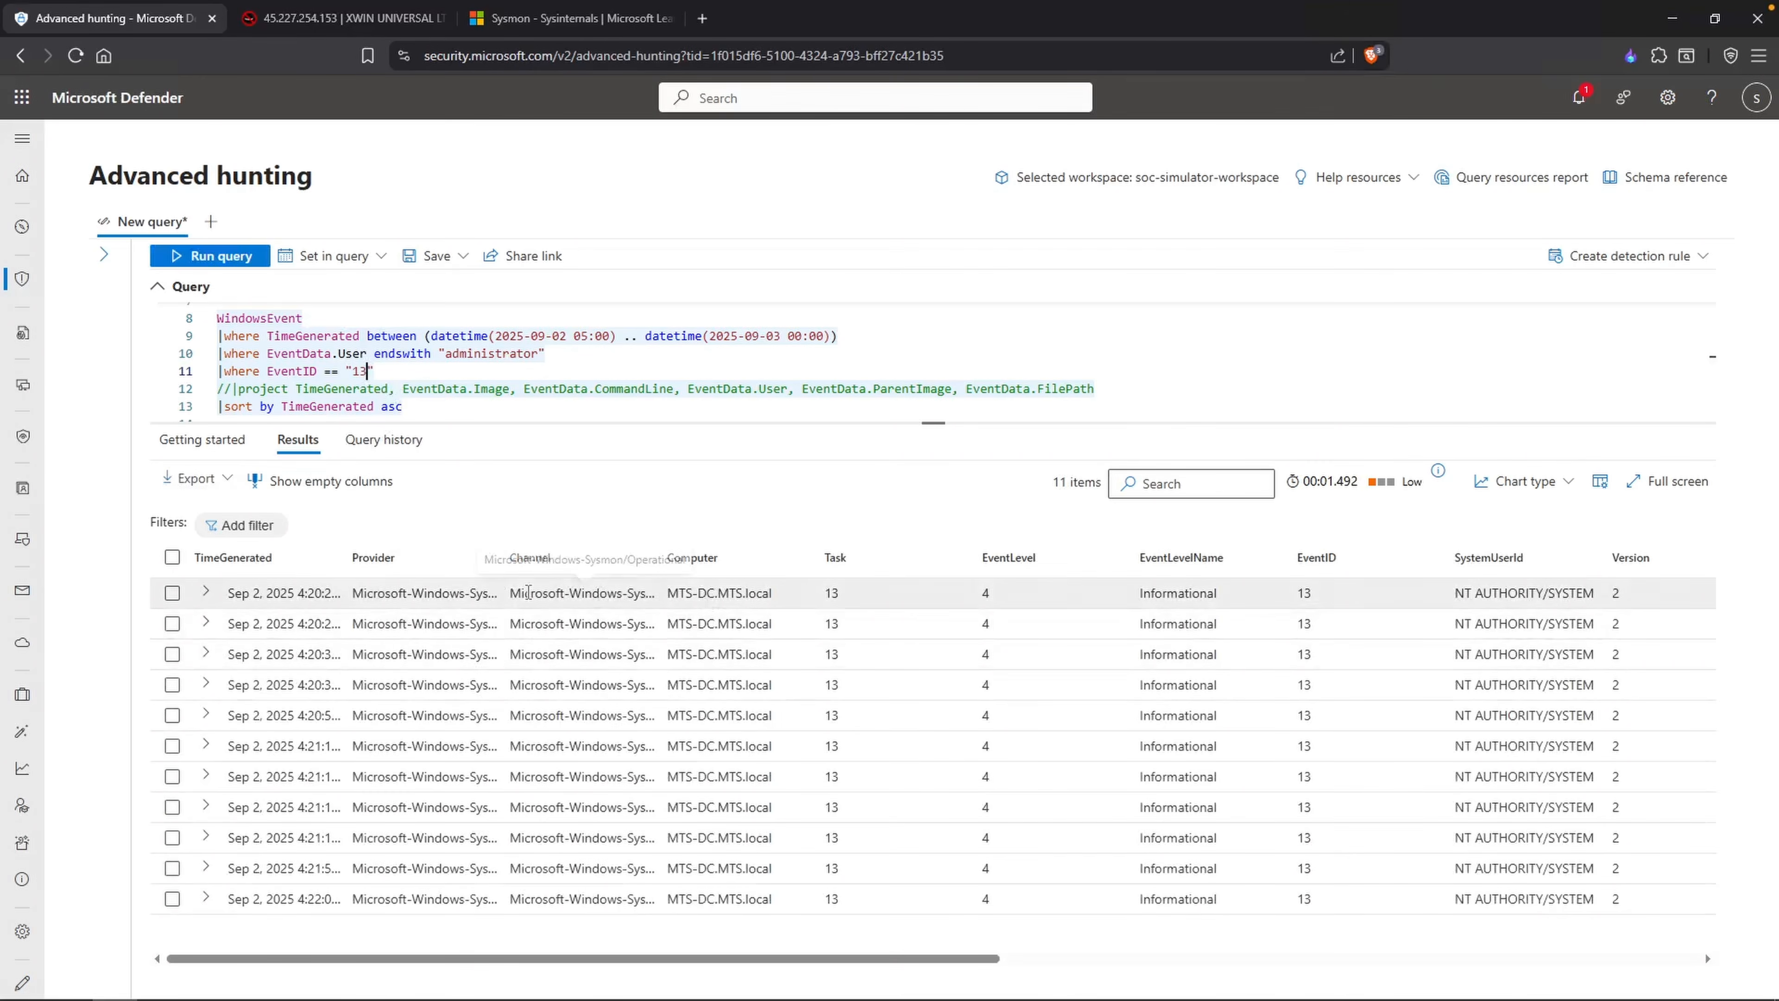
pyautogui.click(522, 594)
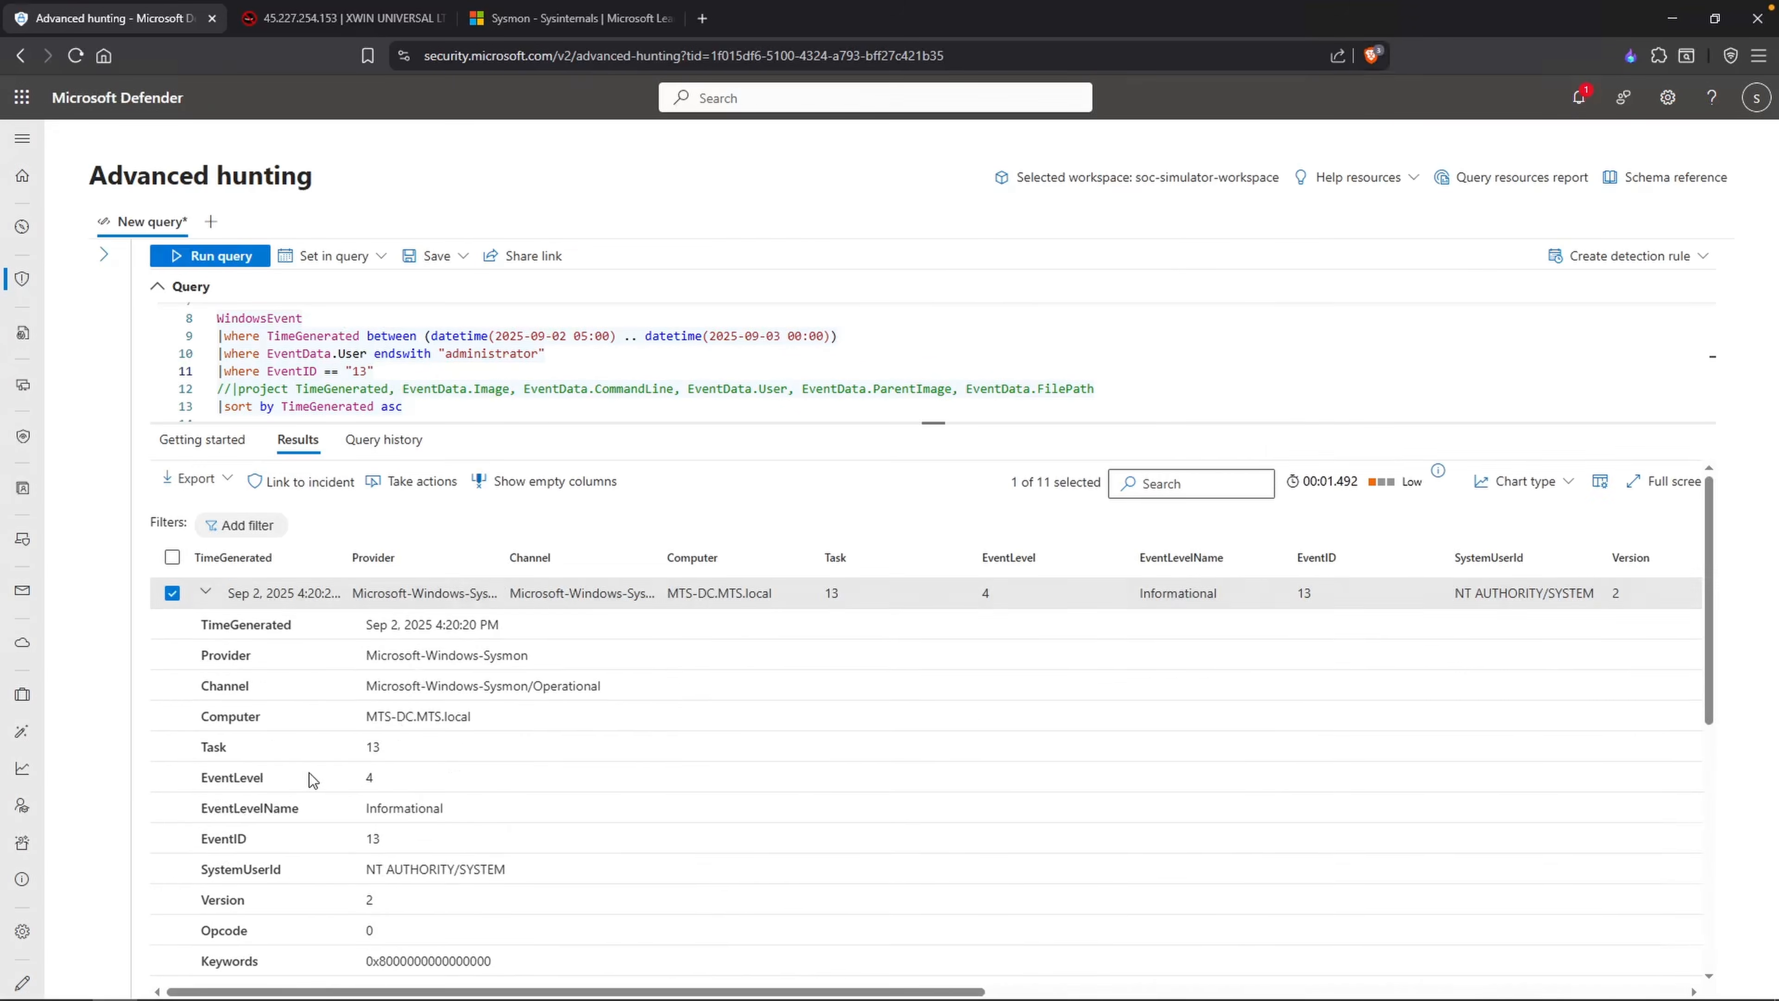
pyautogui.scroll(-2, 368, 773)
pyautogui.scroll(-5, 369, 772)
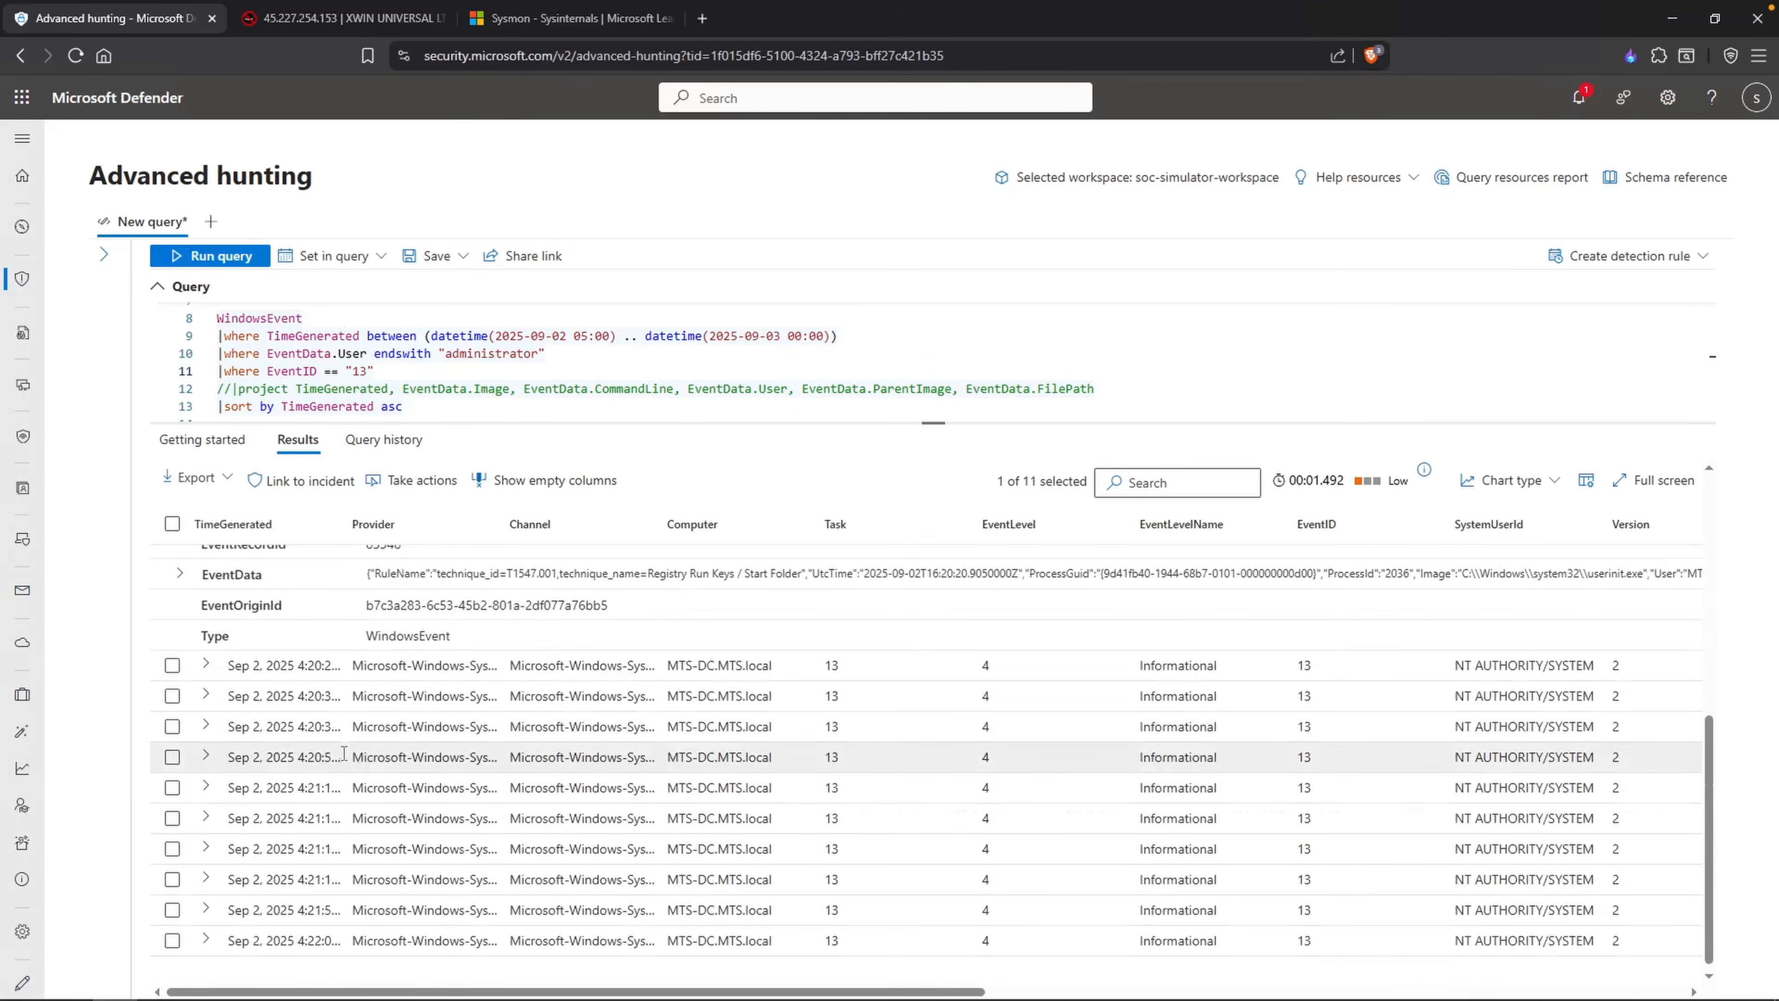
pyautogui.click(179, 574)
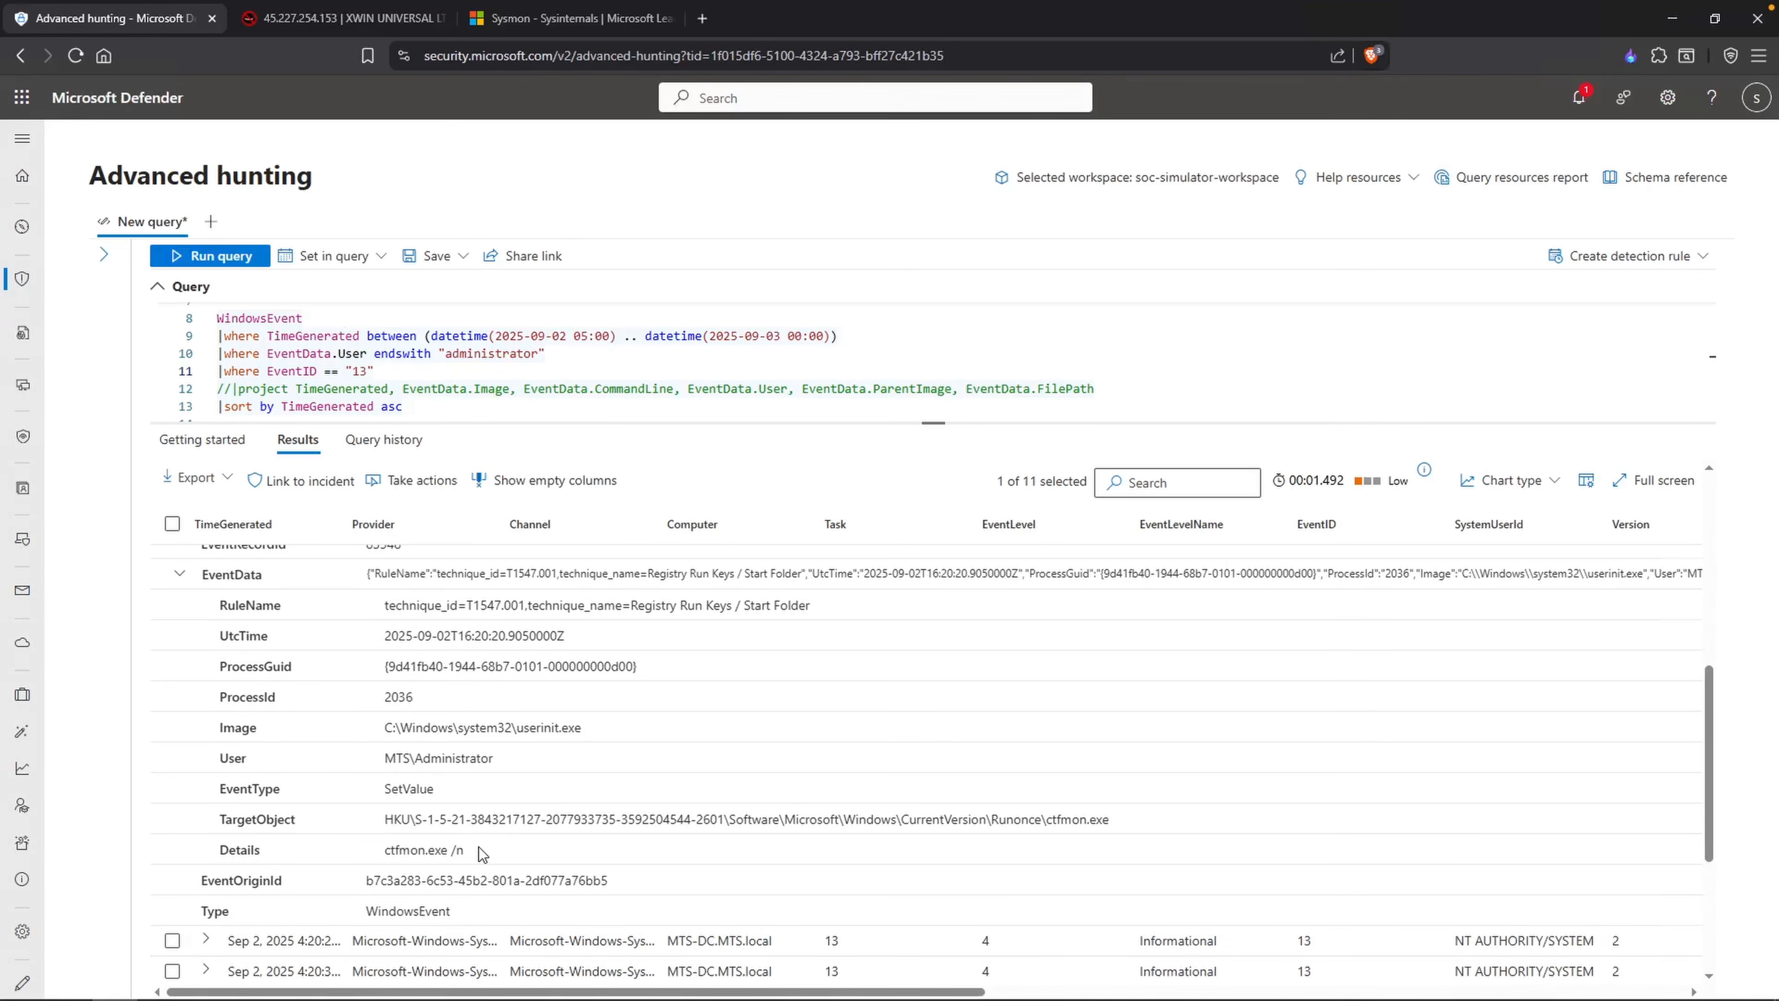
# Step: Copy the first record's Details value, ask ChatGPT "what is ctfmon.exe", and read through the answer
pyautogui.moveTo(482, 853); pyautogui.dragTo(385, 850)
pyautogui.rightClick(420, 849)
pyautogui.click(490, 722)
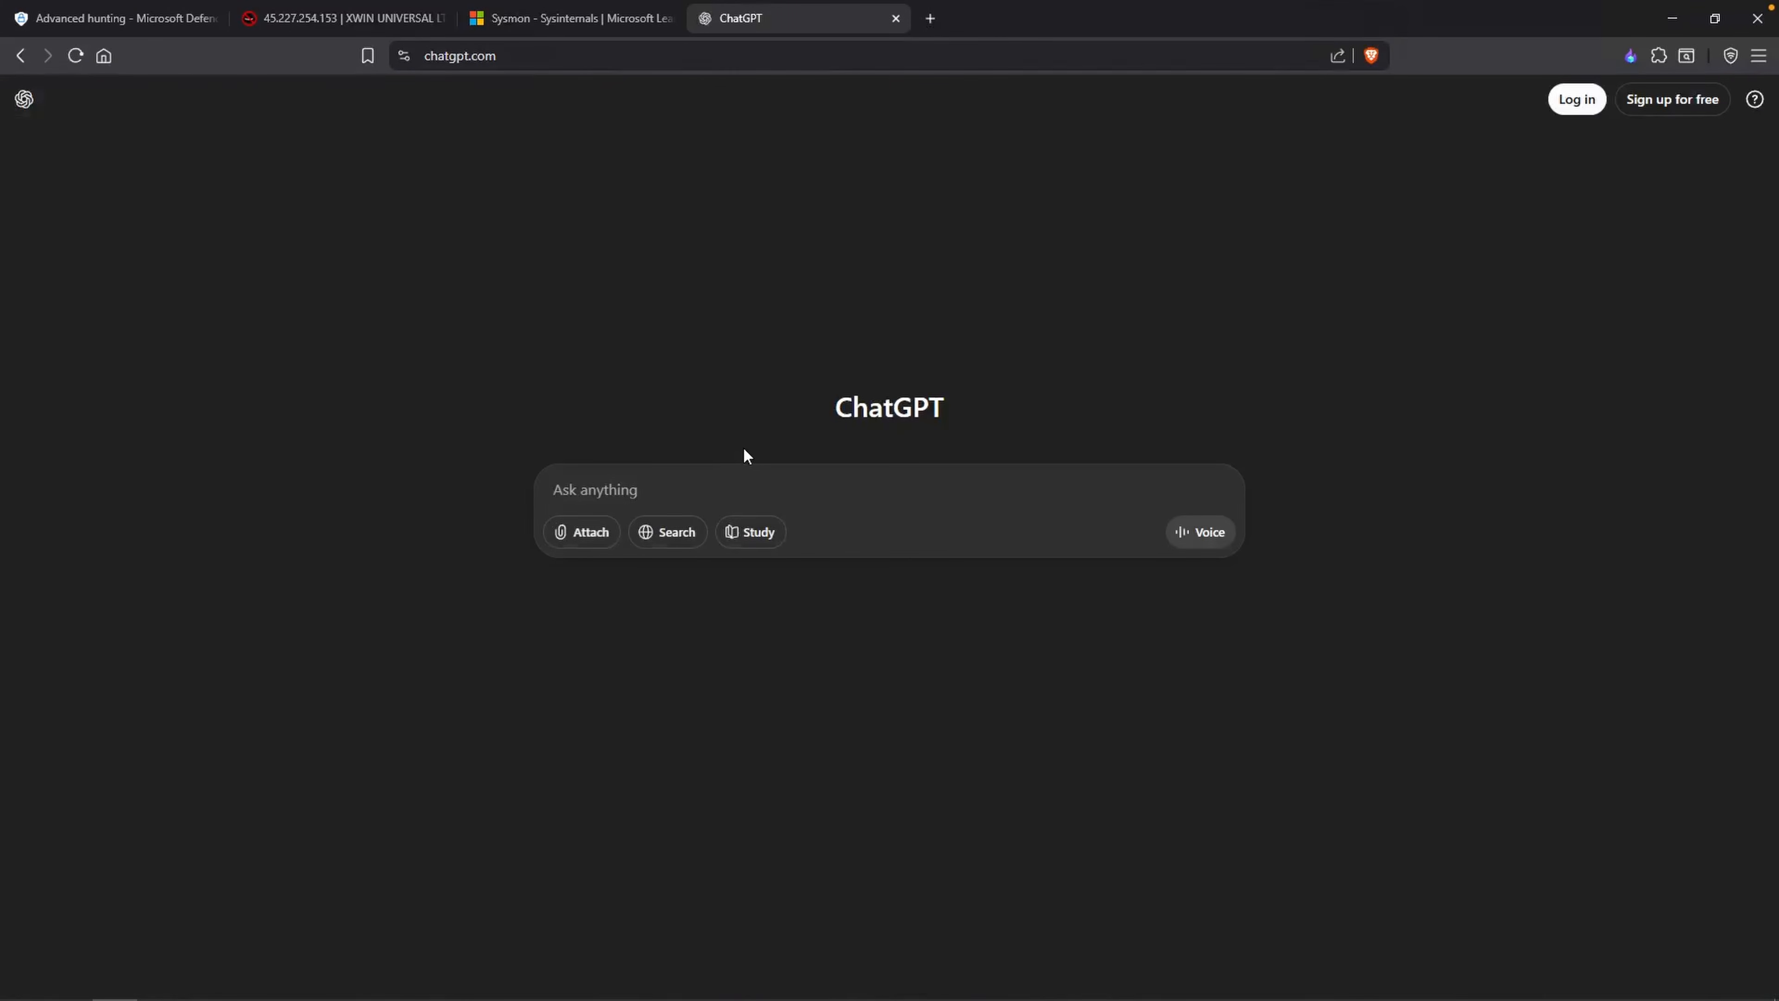
pyautogui.write('what is ctfmon.exe')
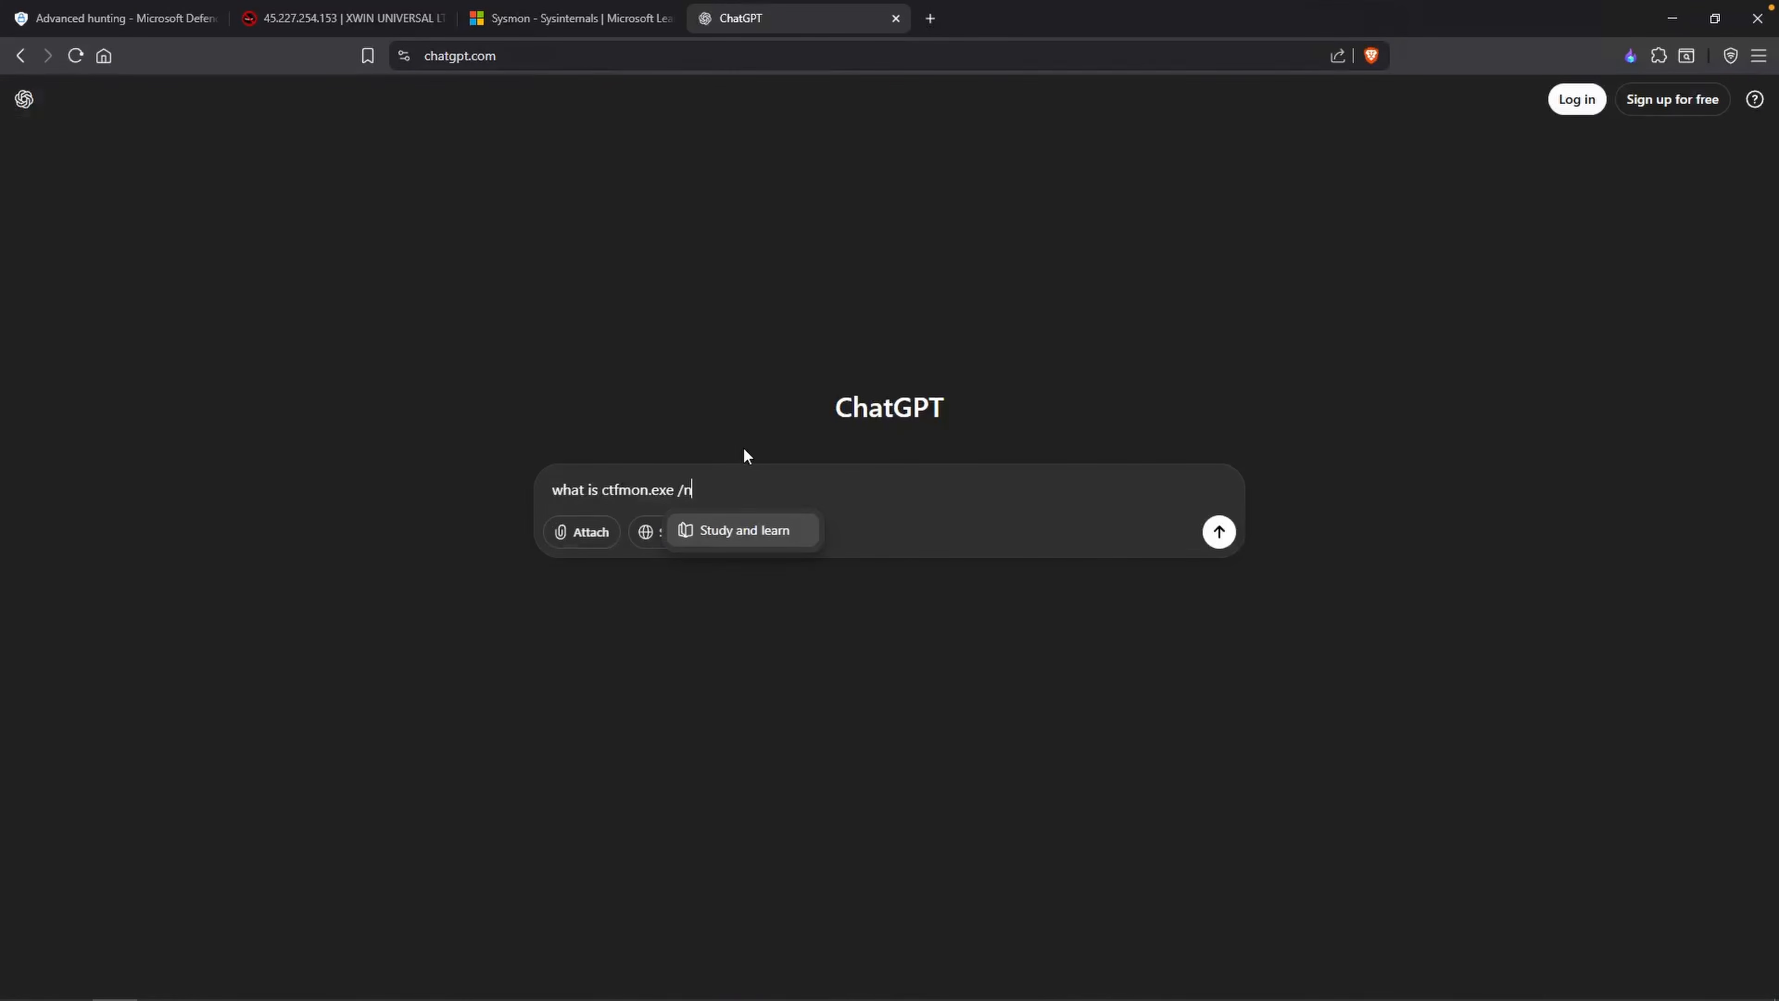
pyautogui.press('Return')
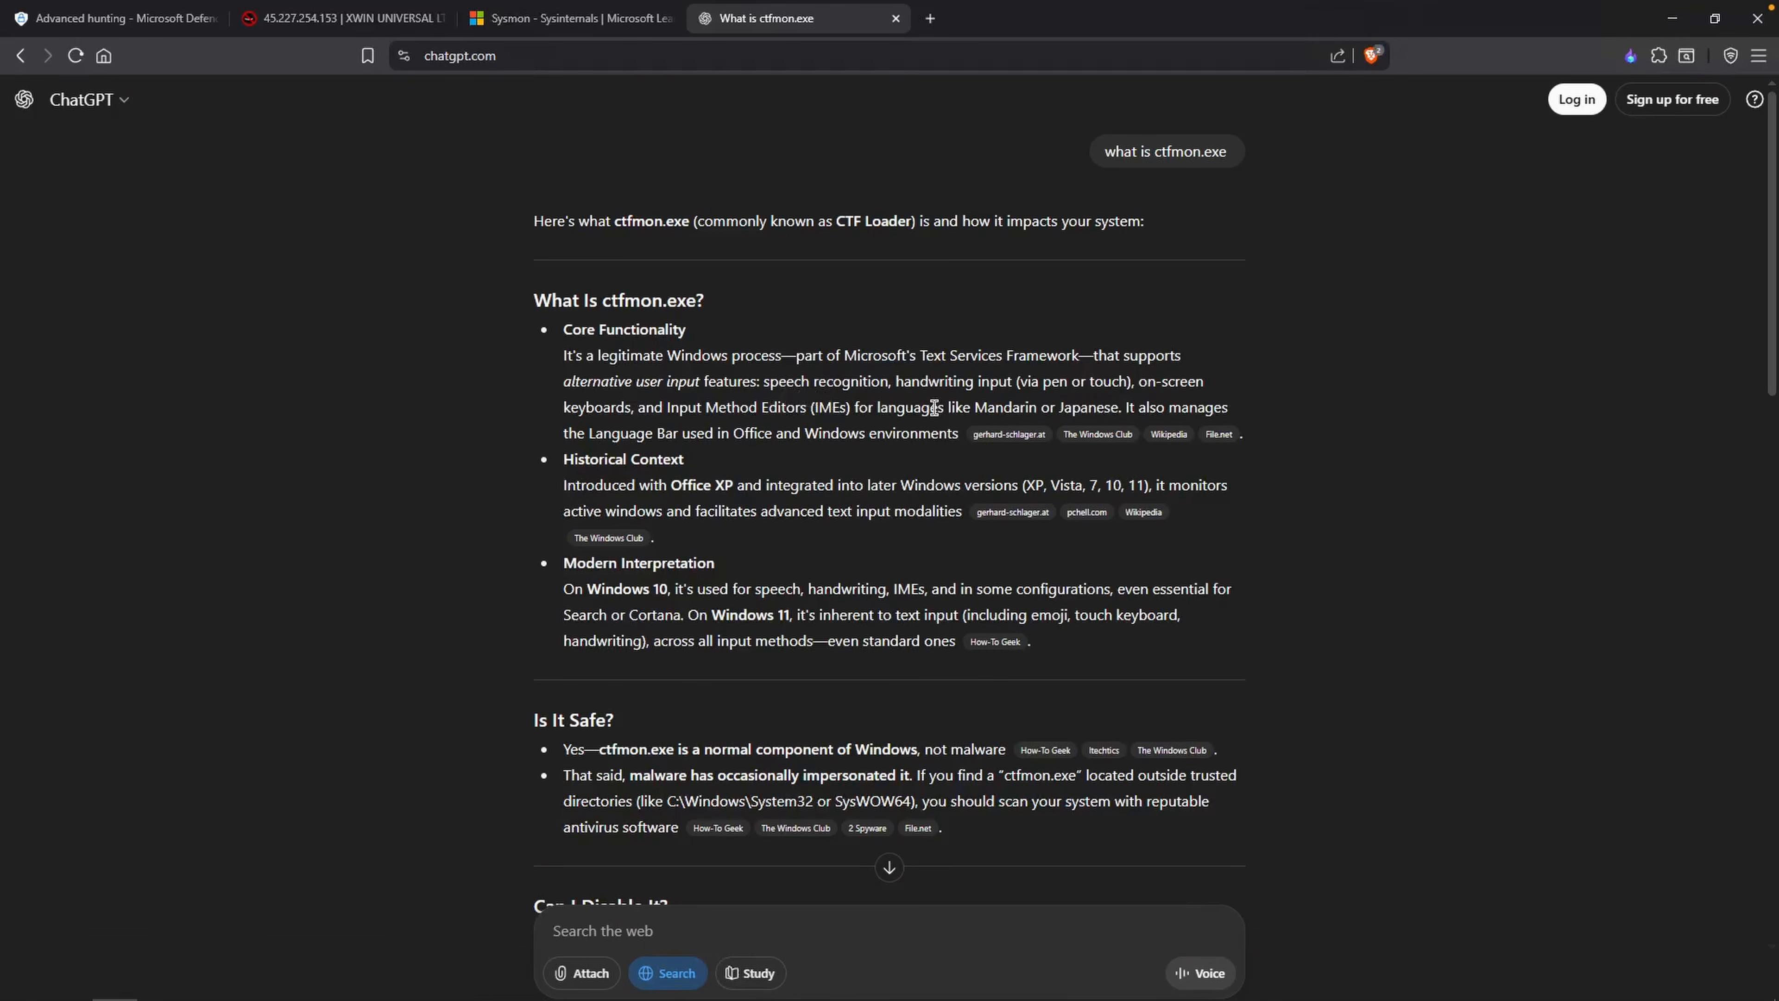
pyautogui.scroll(-4, 988, 574)
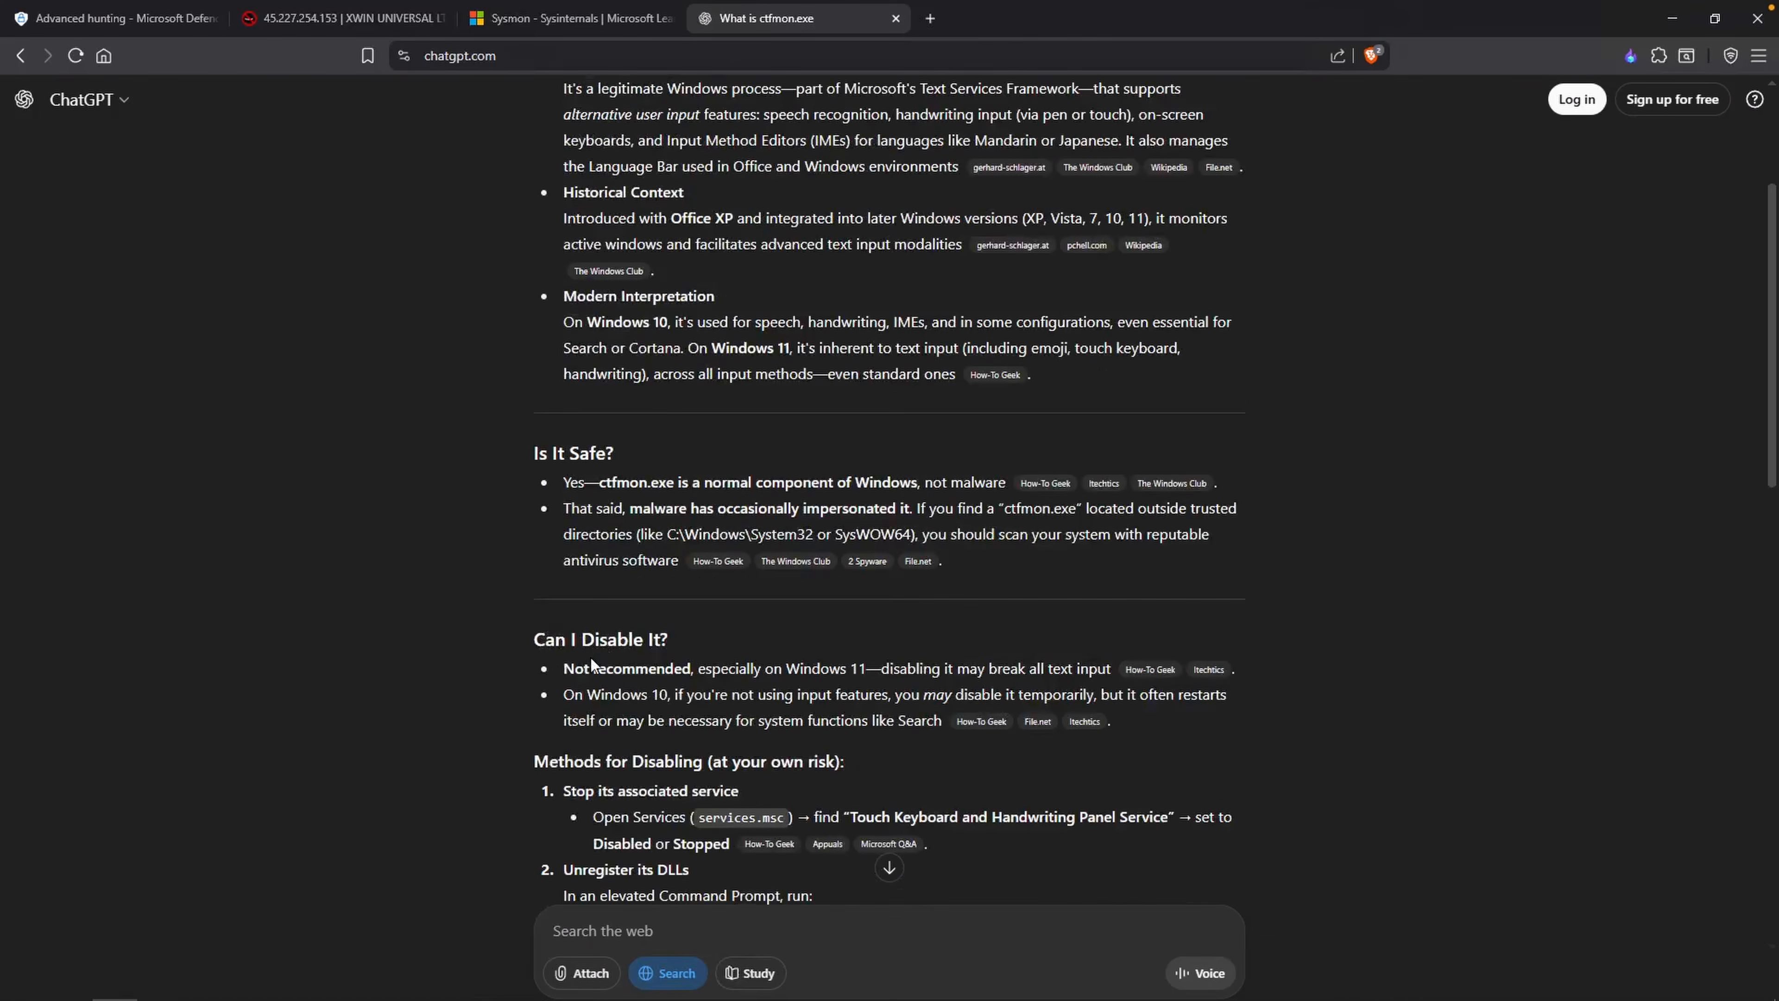
pyautogui.scroll(-10, 590, 655)
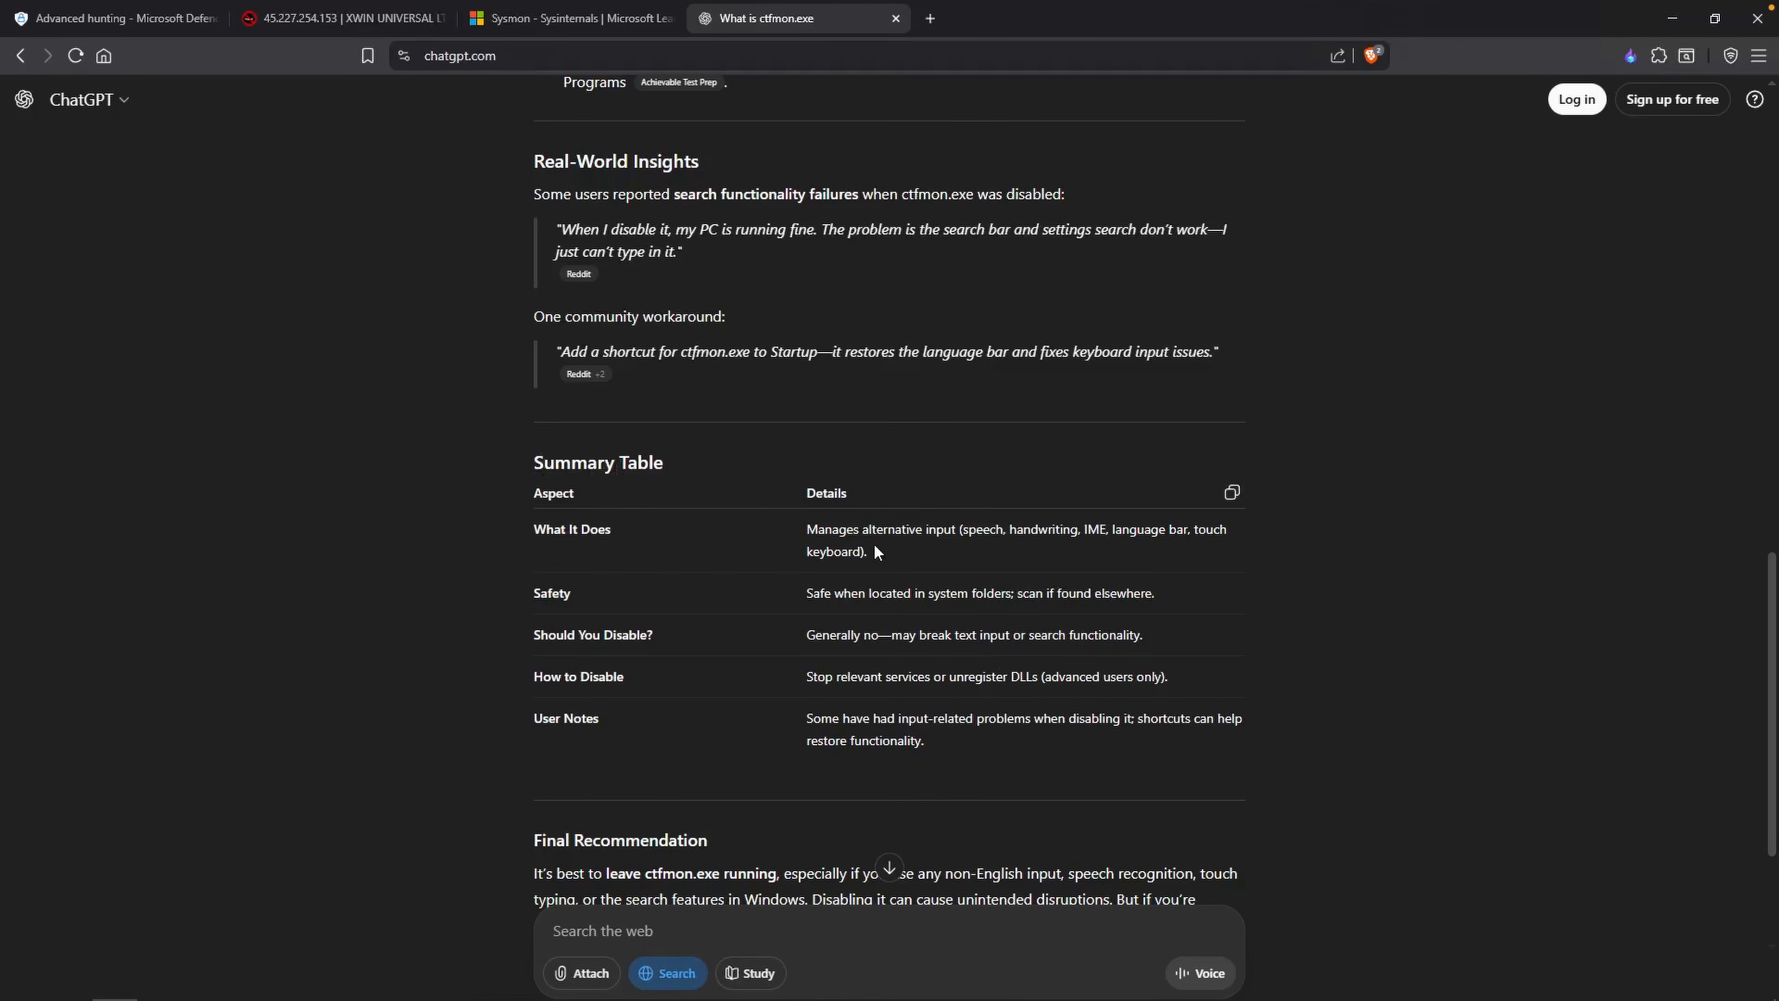
pyautogui.scroll(-3, 932, 548)
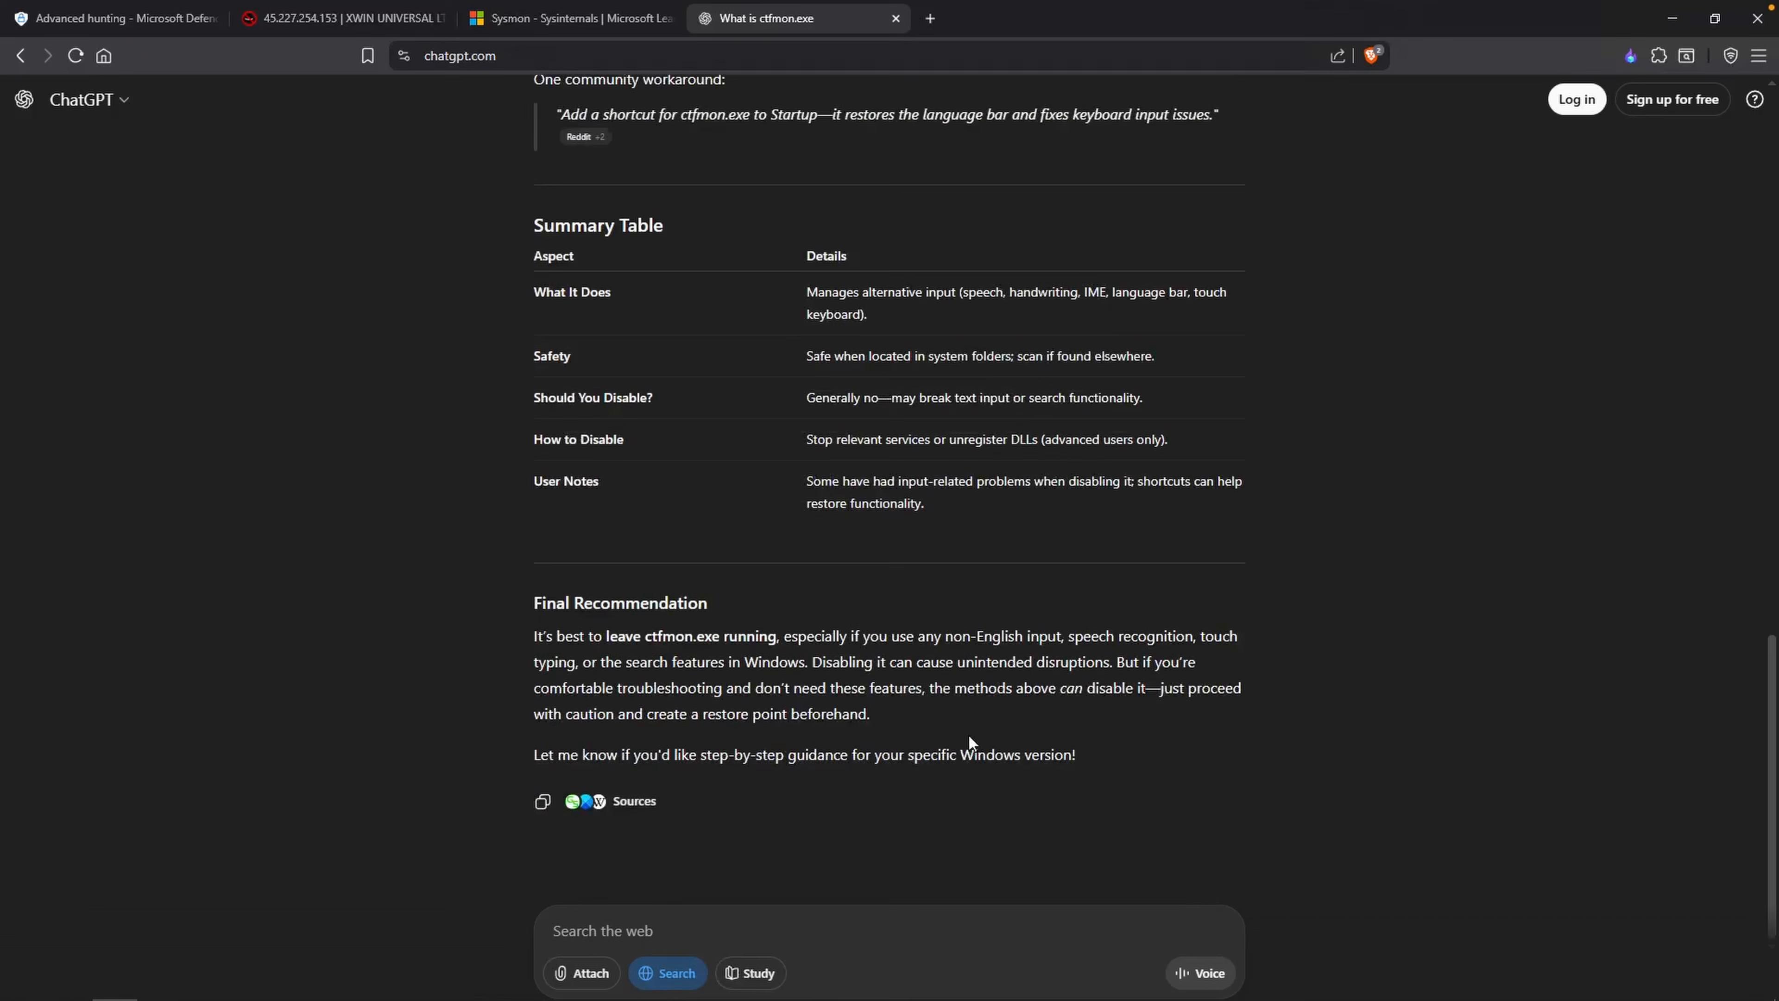
# Step: Return to the EventID 13 hunting results and expand the second record's EventData to examine its image and registry target object
pyautogui.click(133, 32)
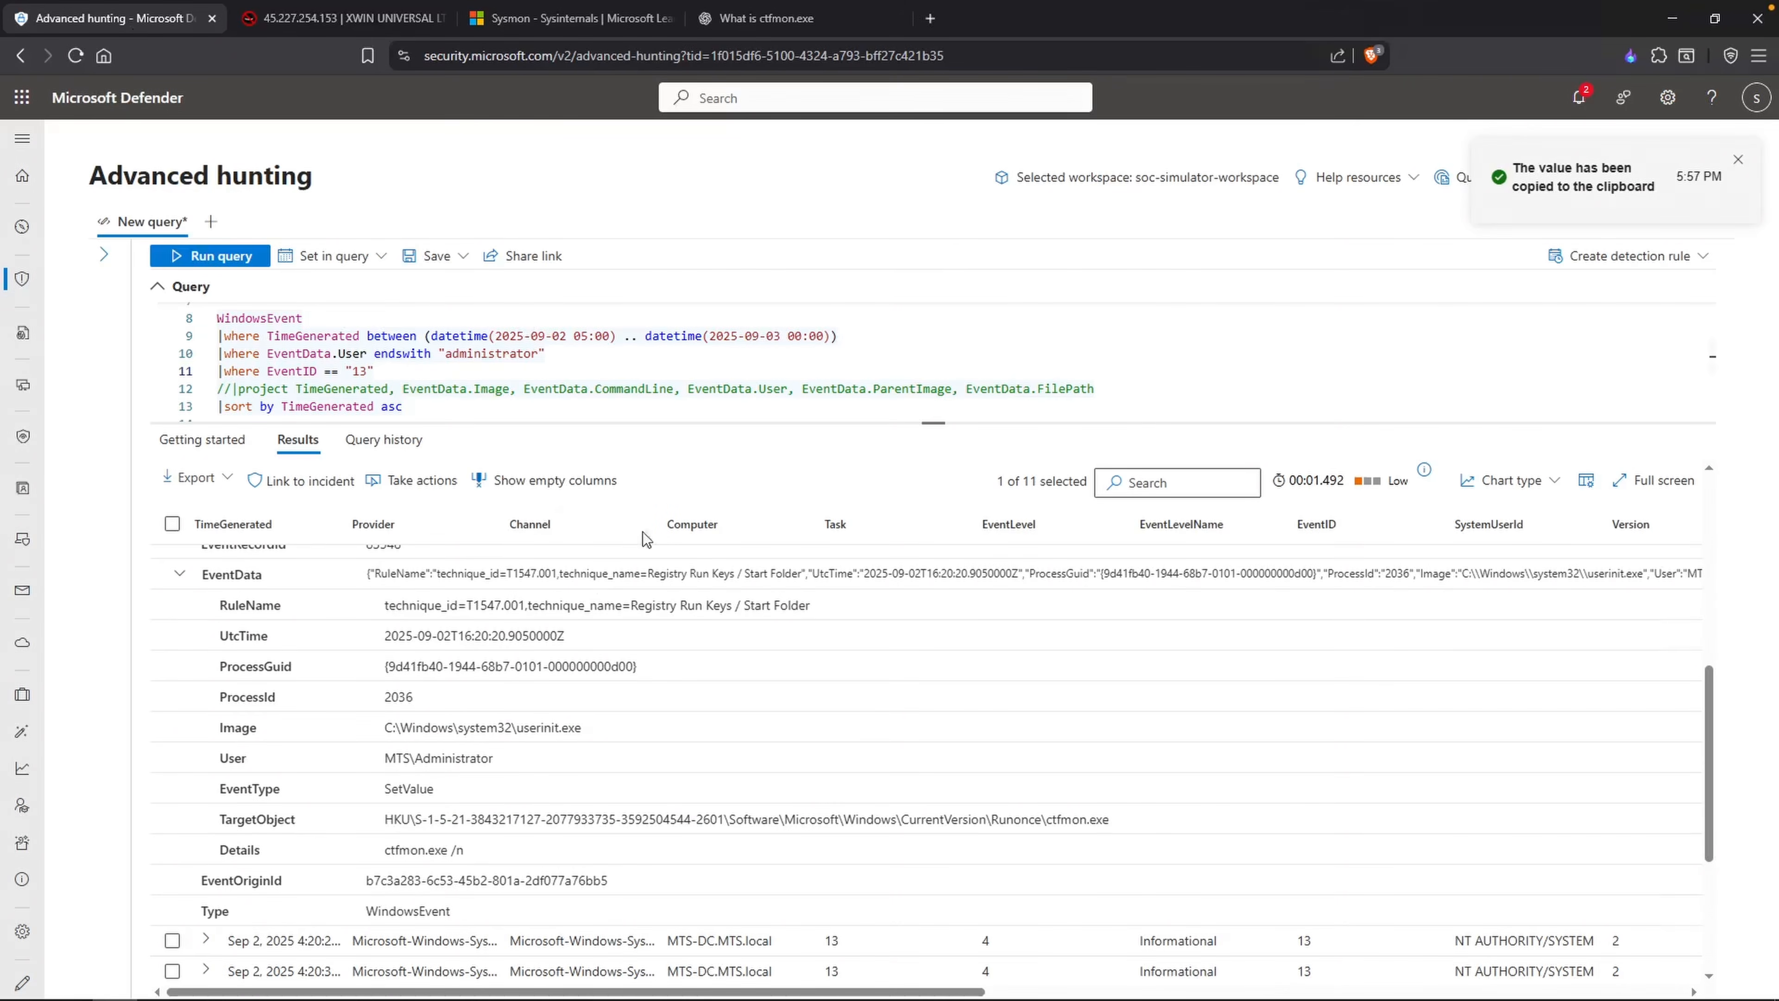
pyautogui.click(180, 573)
pyautogui.click(210, 664)
pyautogui.scroll(-5, 334, 707)
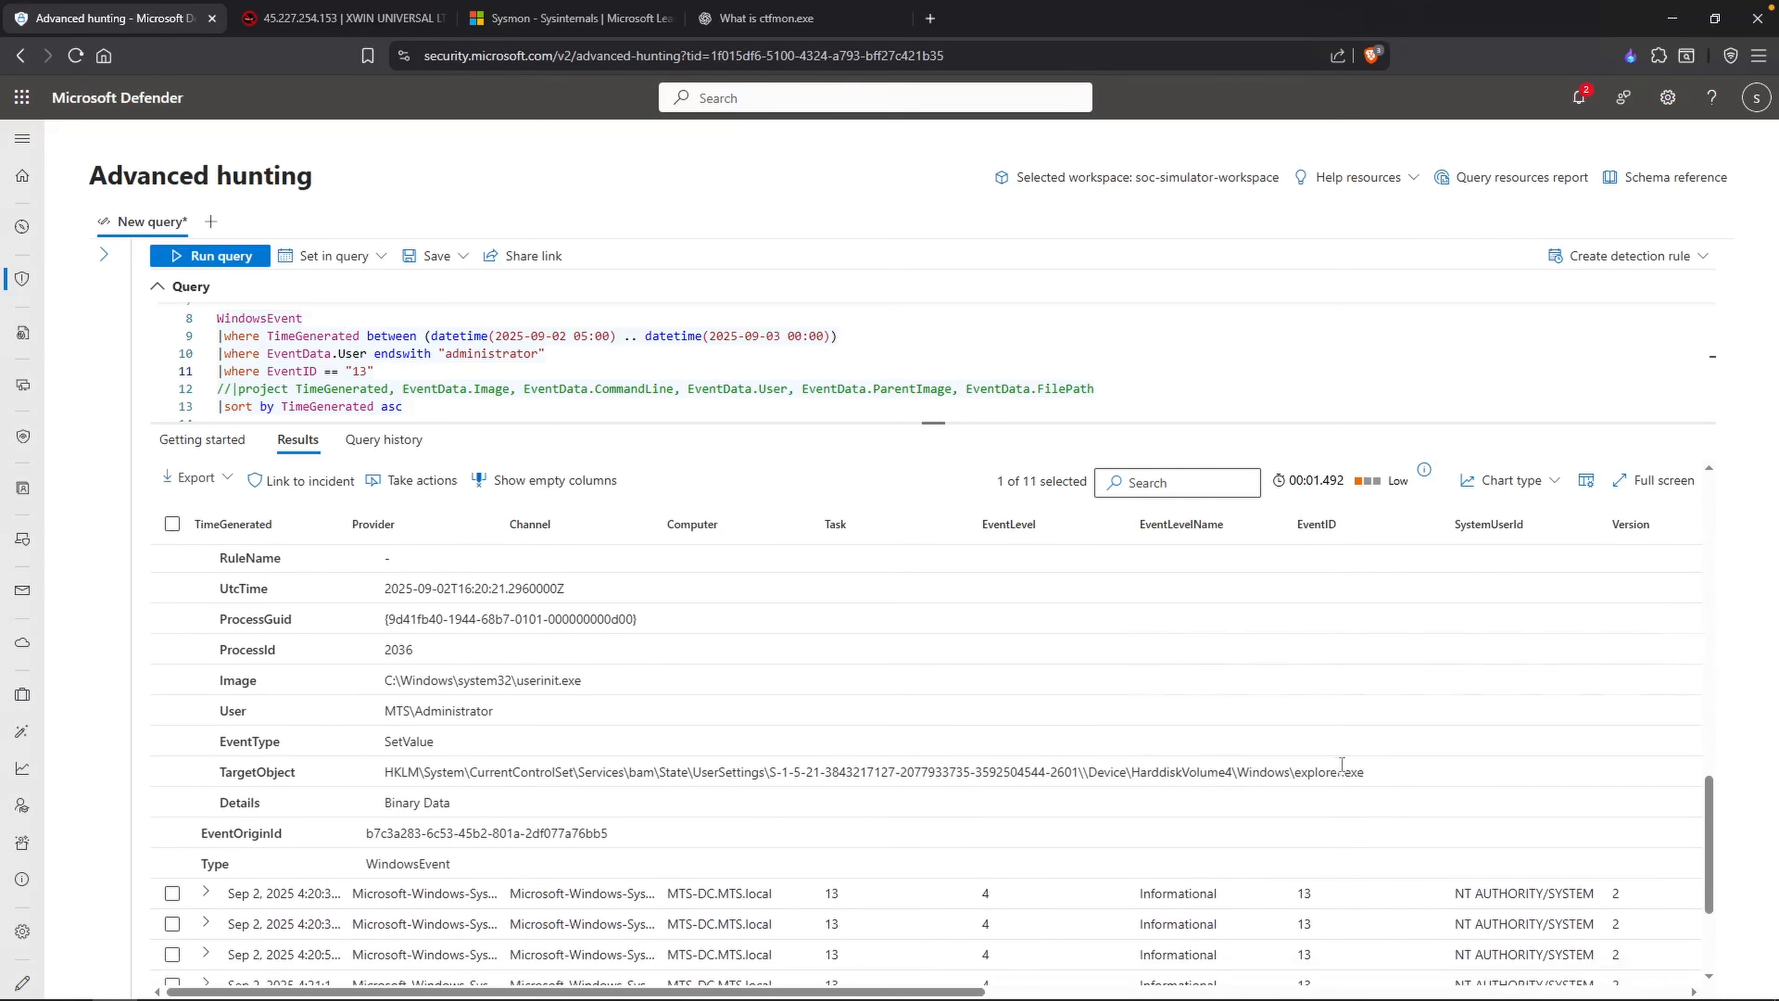
pyautogui.moveTo(1365, 770); pyautogui.dragTo(1314, 769)
pyautogui.click(501, 805)
pyautogui.click(512, 793)
pyautogui.scroll(-1, 356, 812)
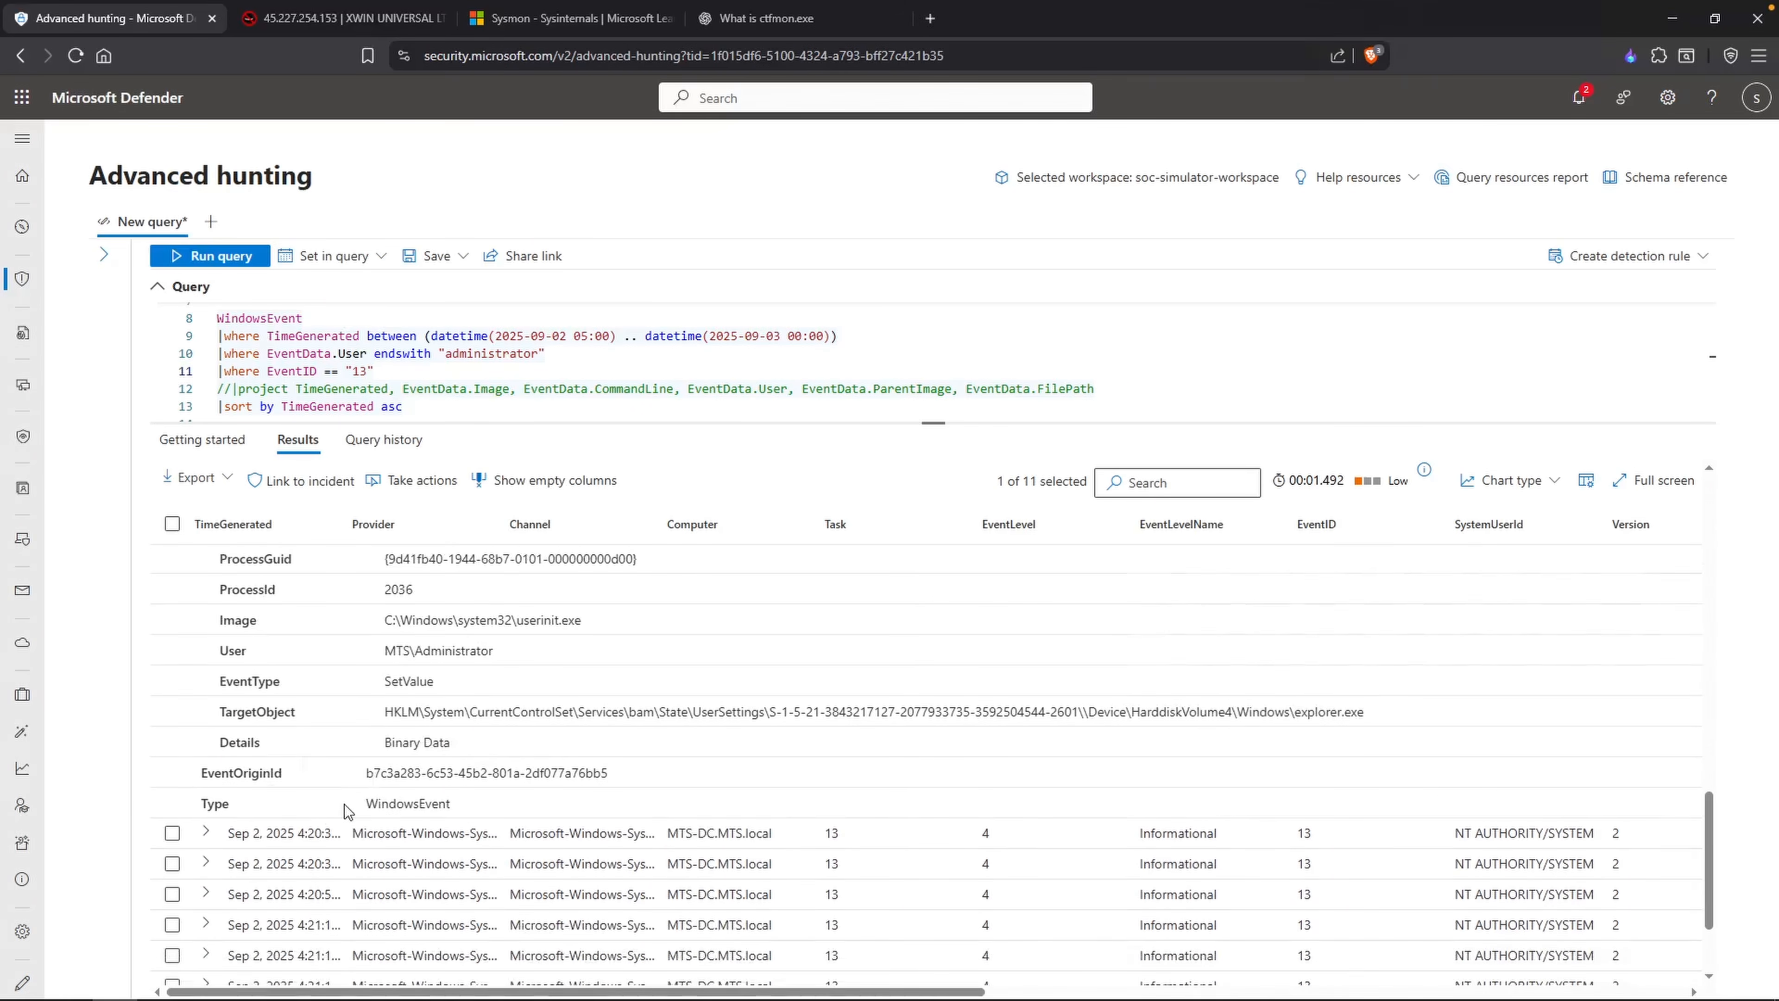
# Step: Expand the third and fourth EventID 13 records and examine their EventData image paths and registry target objects
pyautogui.click(237, 820)
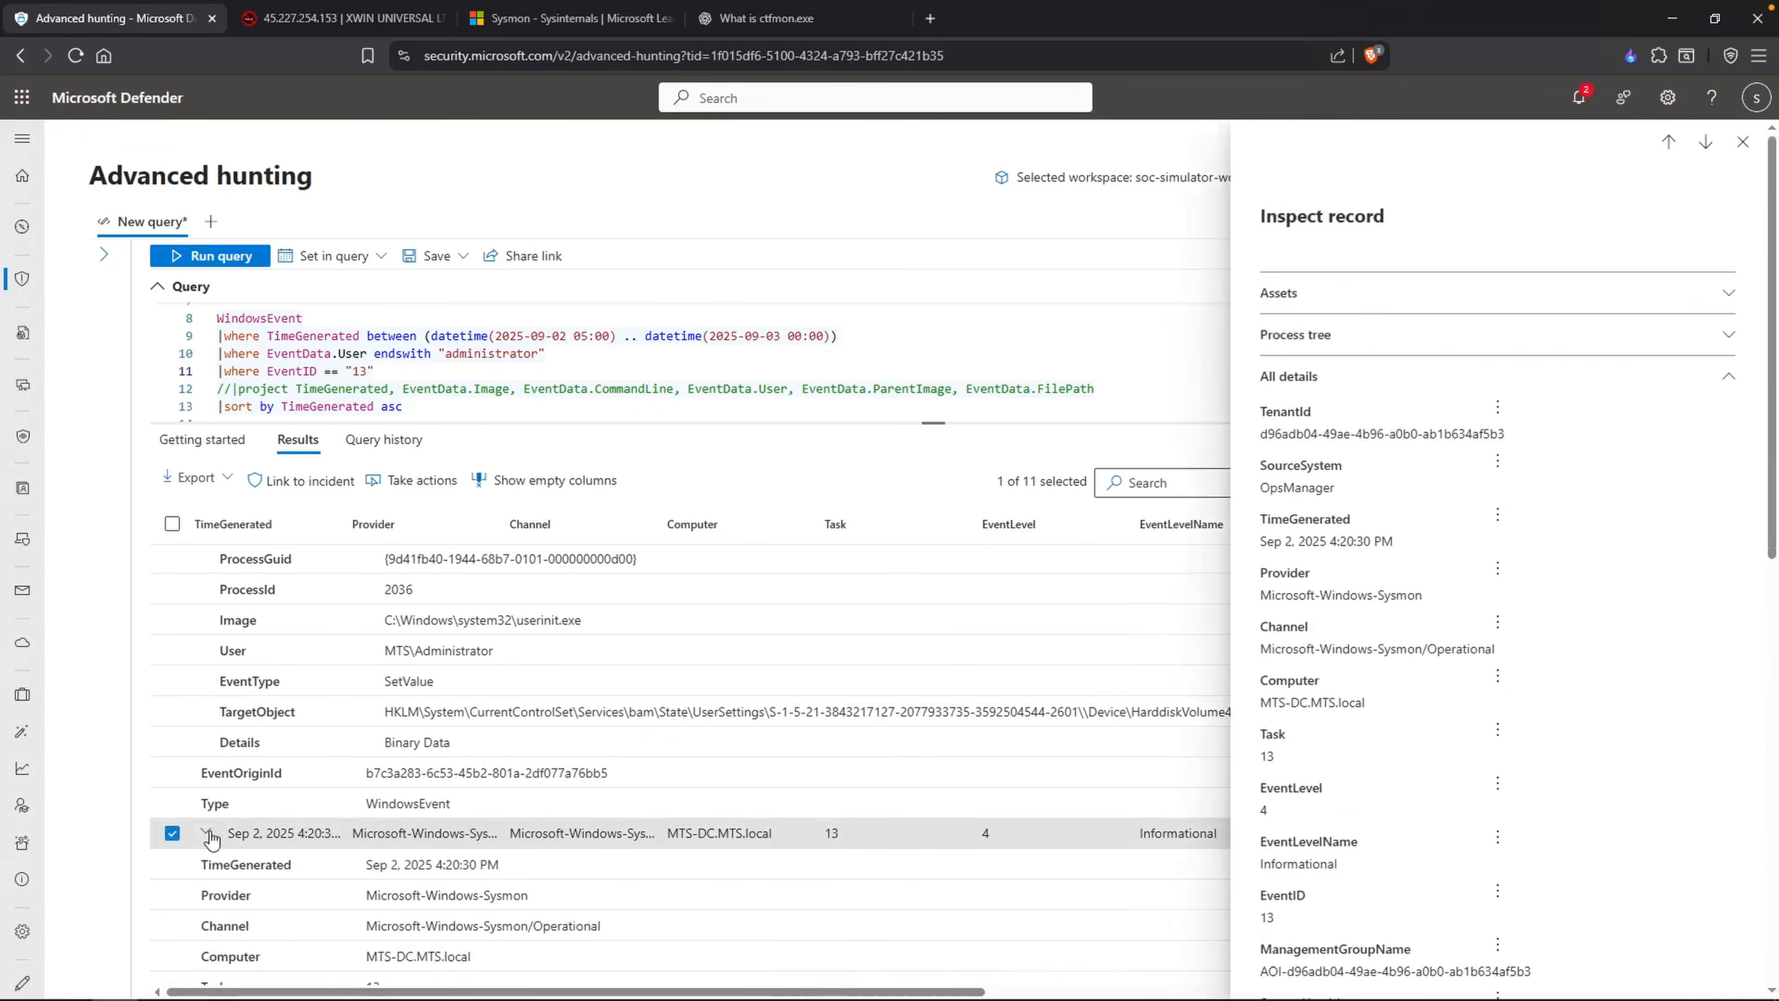
pyautogui.scroll(-5, 444, 821)
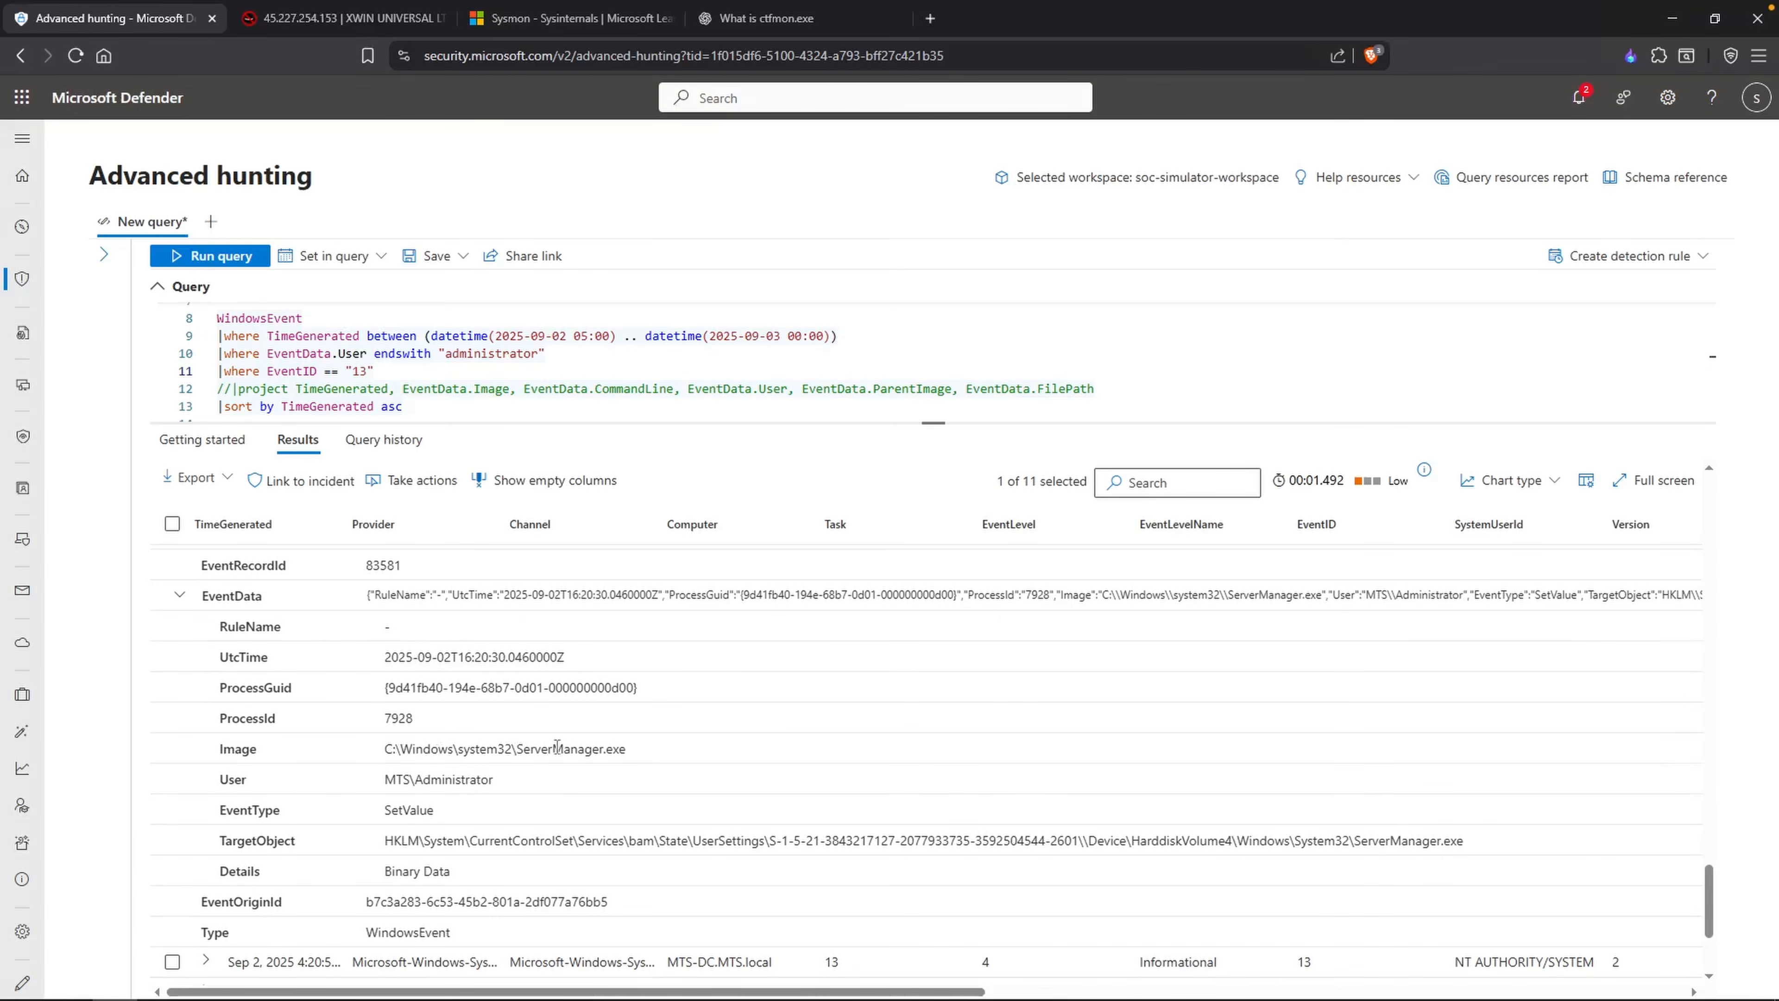
pyautogui.moveTo(640, 751); pyautogui.dragTo(519, 748)
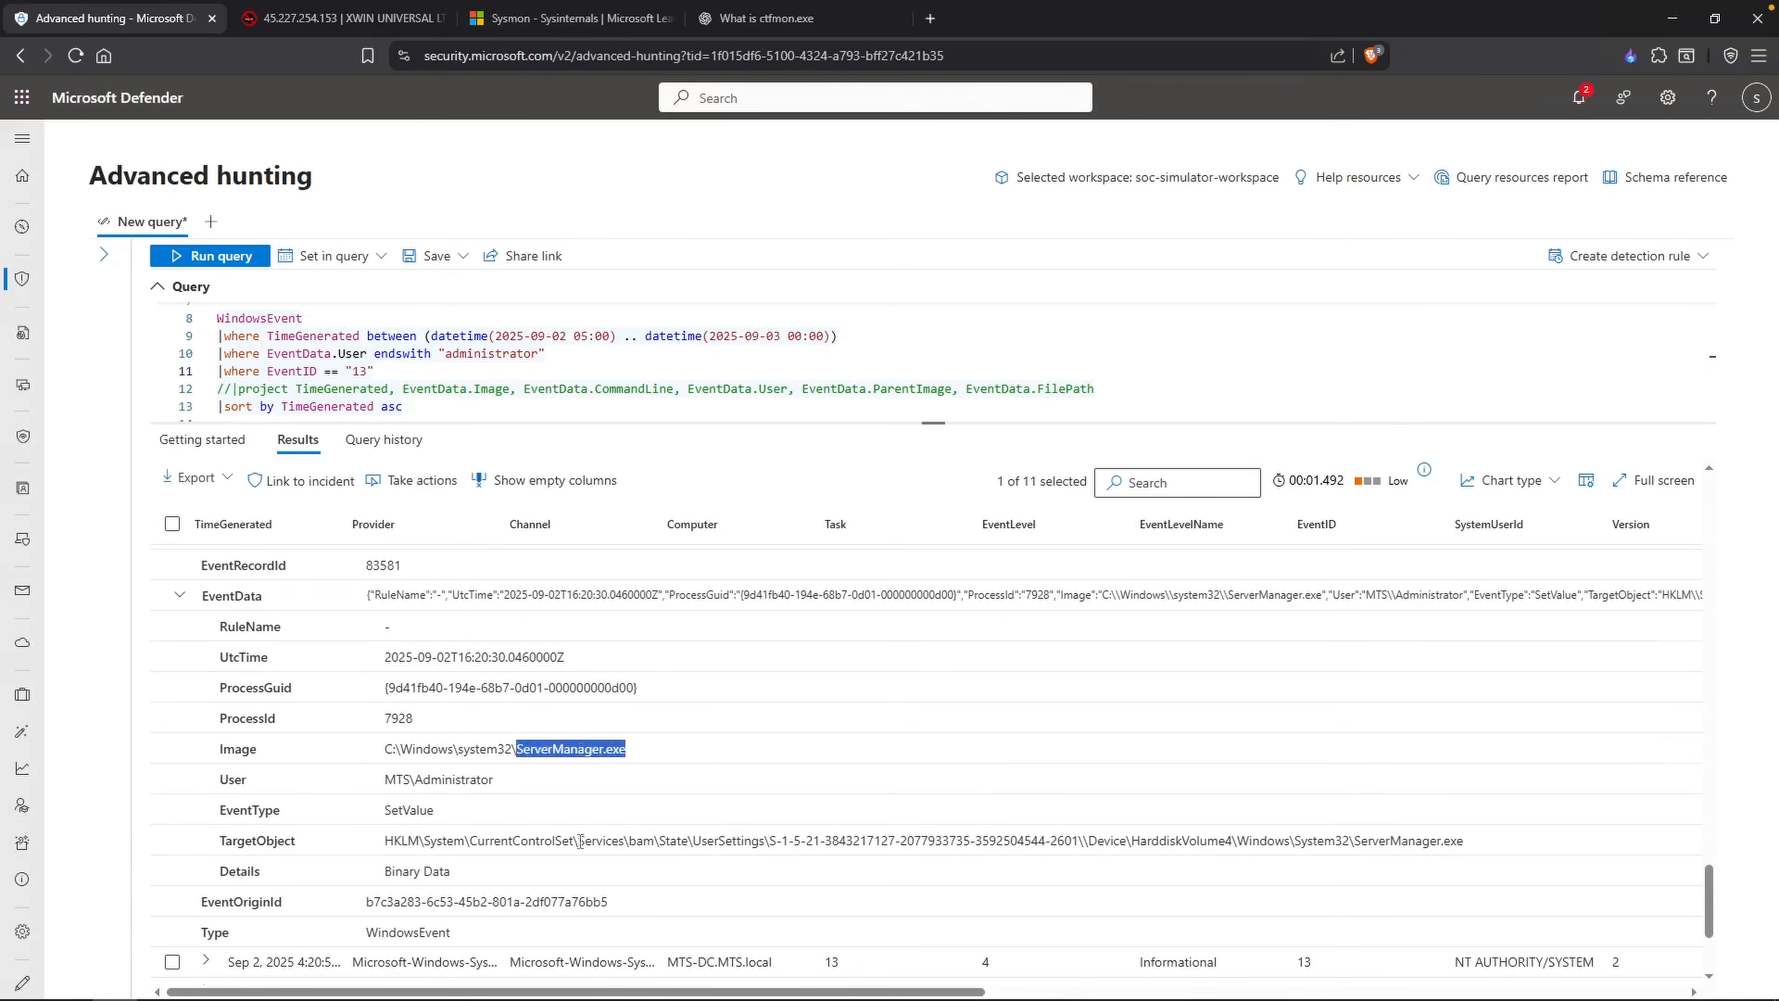
pyautogui.moveTo(586, 840); pyautogui.dragTo(219, 840)
pyautogui.click(1186, 828)
pyautogui.scroll(-3, 825, 823)
pyautogui.scroll(1, 599, 718)
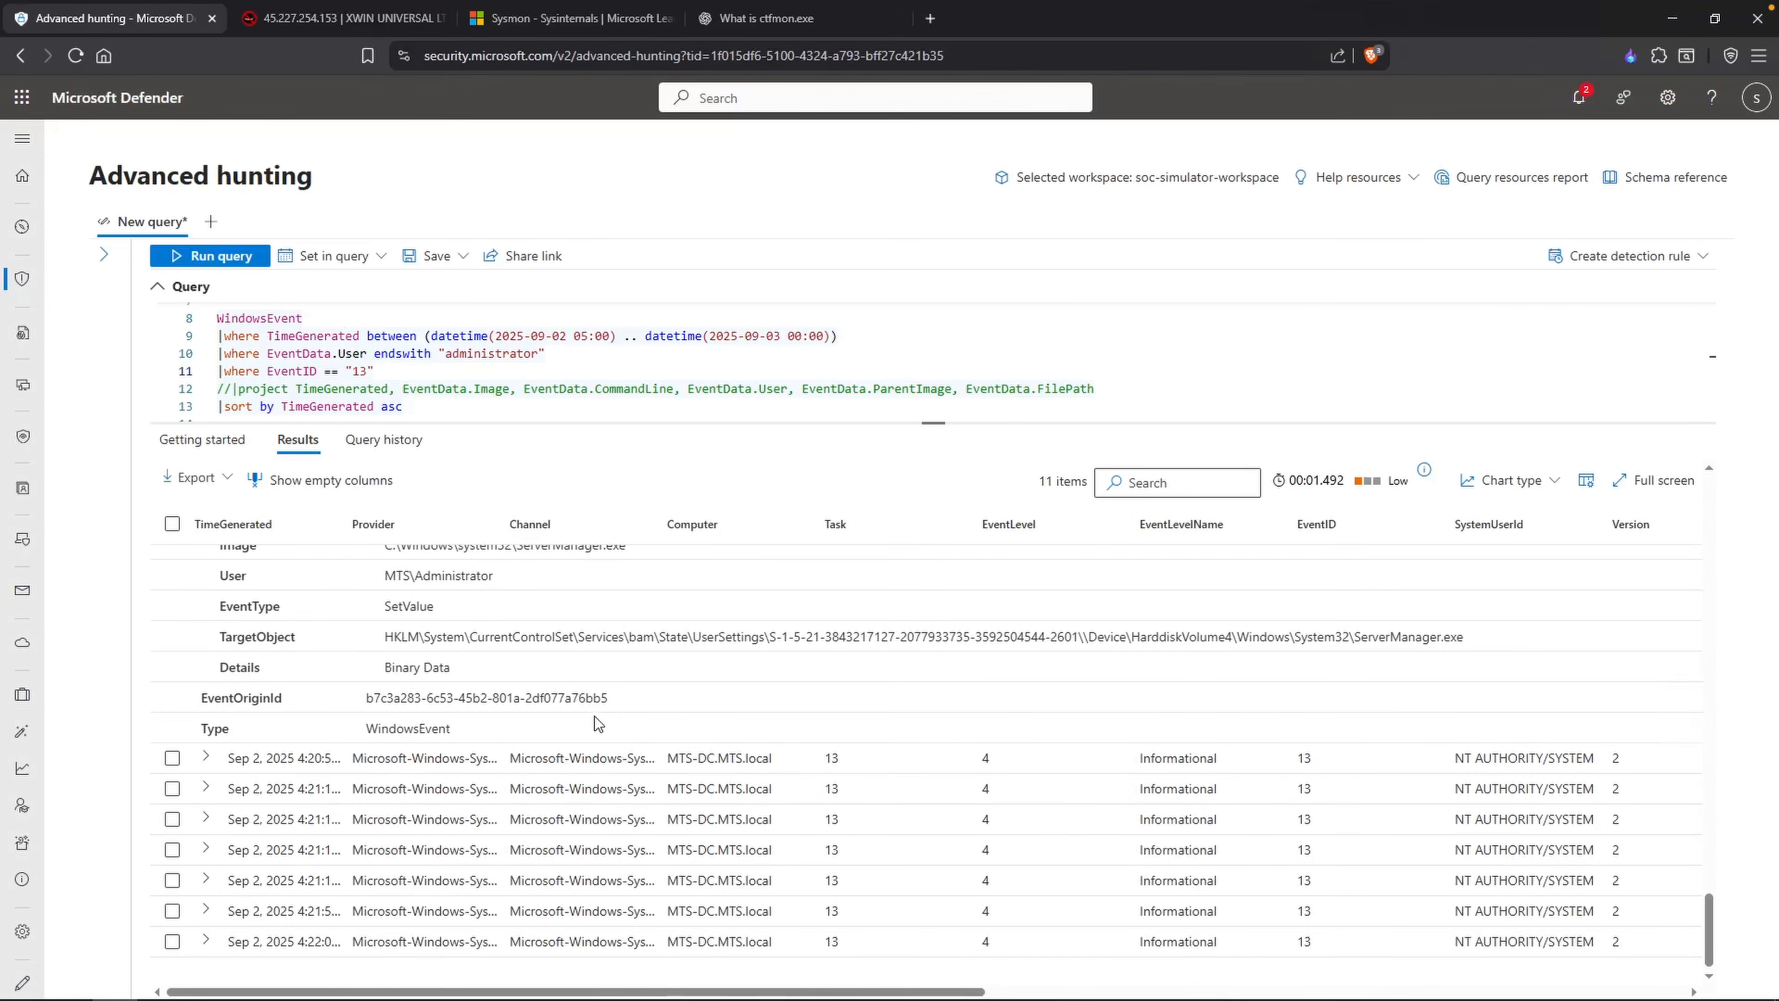
# Step: Reread the fourth record's EventData and expand the fifth EventID 13 record to examine its image and target object
pyautogui.click(490, 758)
pyautogui.scroll(-3, 487, 712)
pyautogui.scroll(-2, 510, 781)
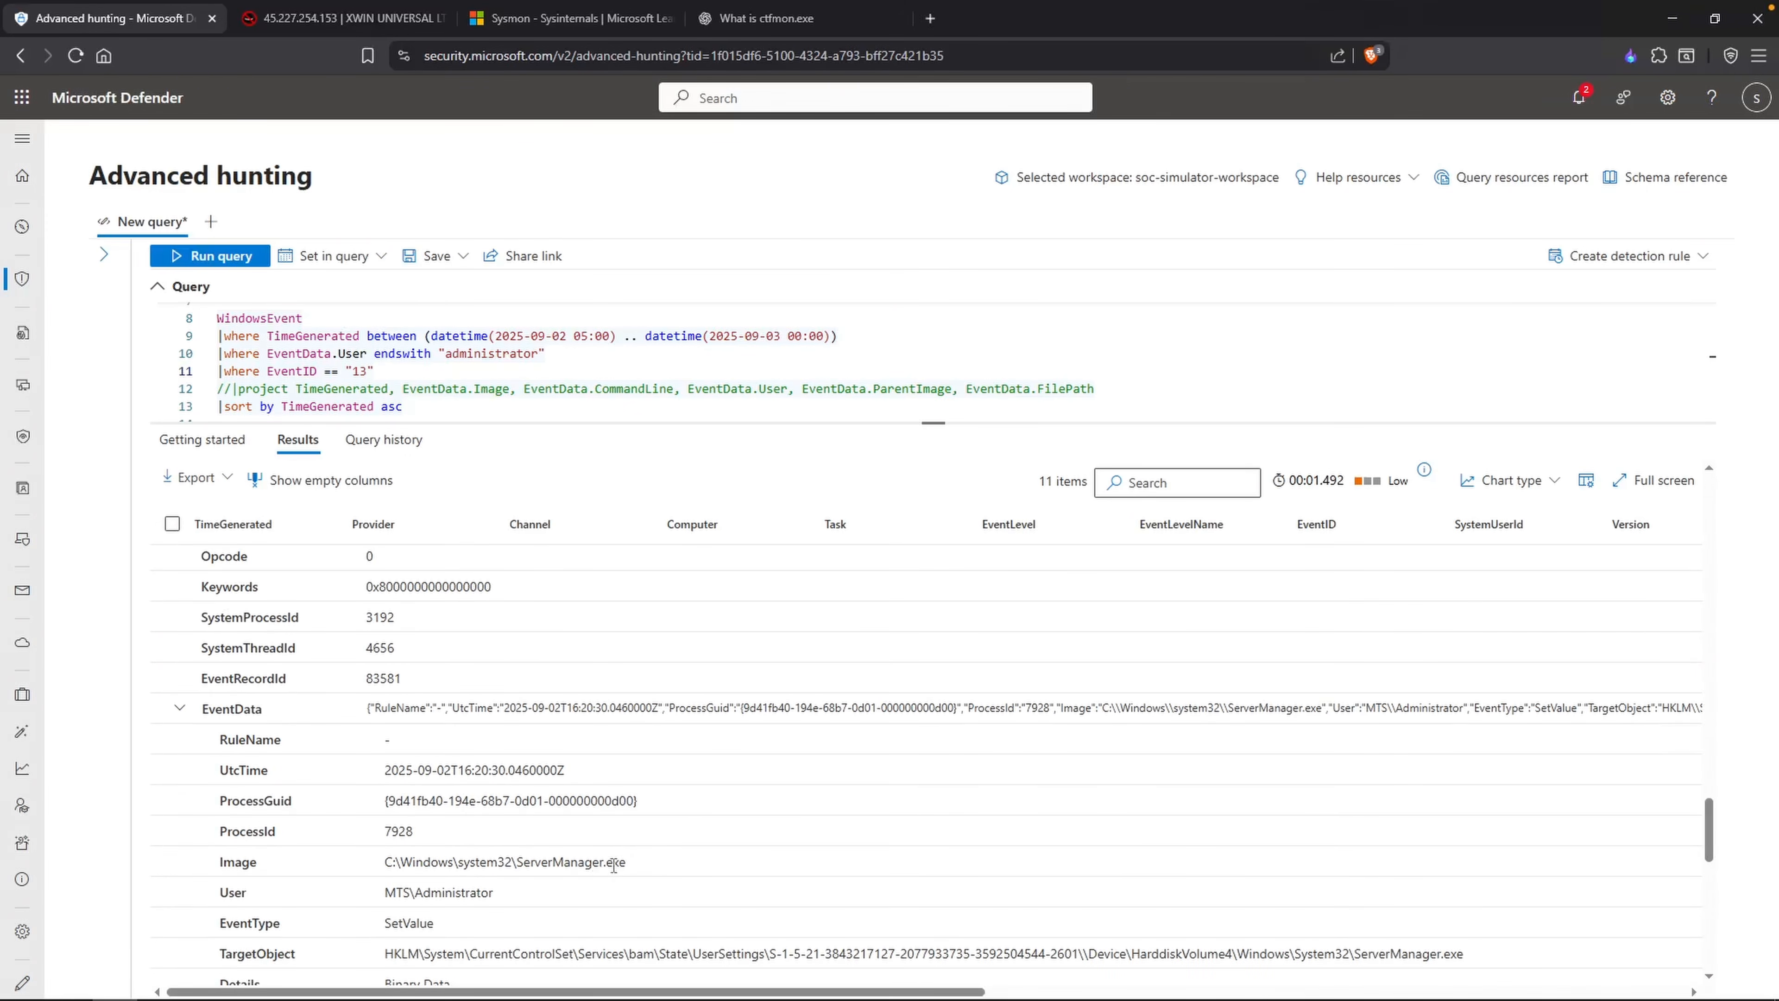
pyautogui.scroll(-1, 623, 862)
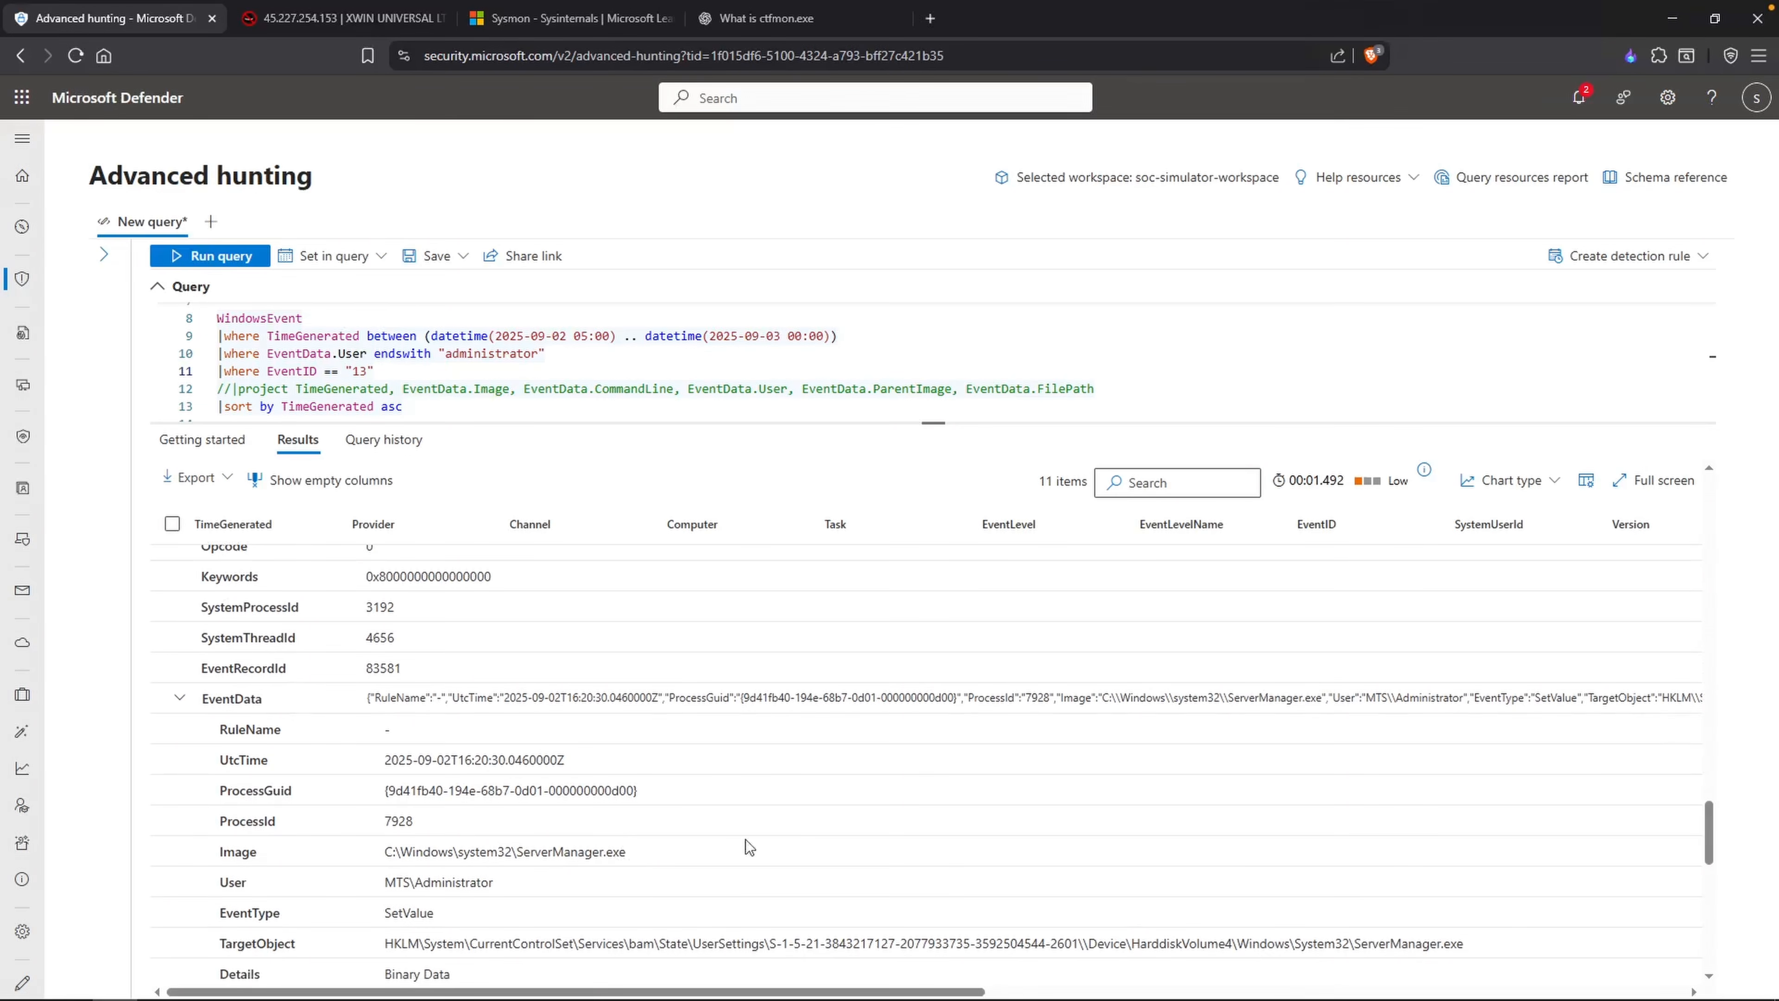
pyautogui.scroll(-2, 812, 898)
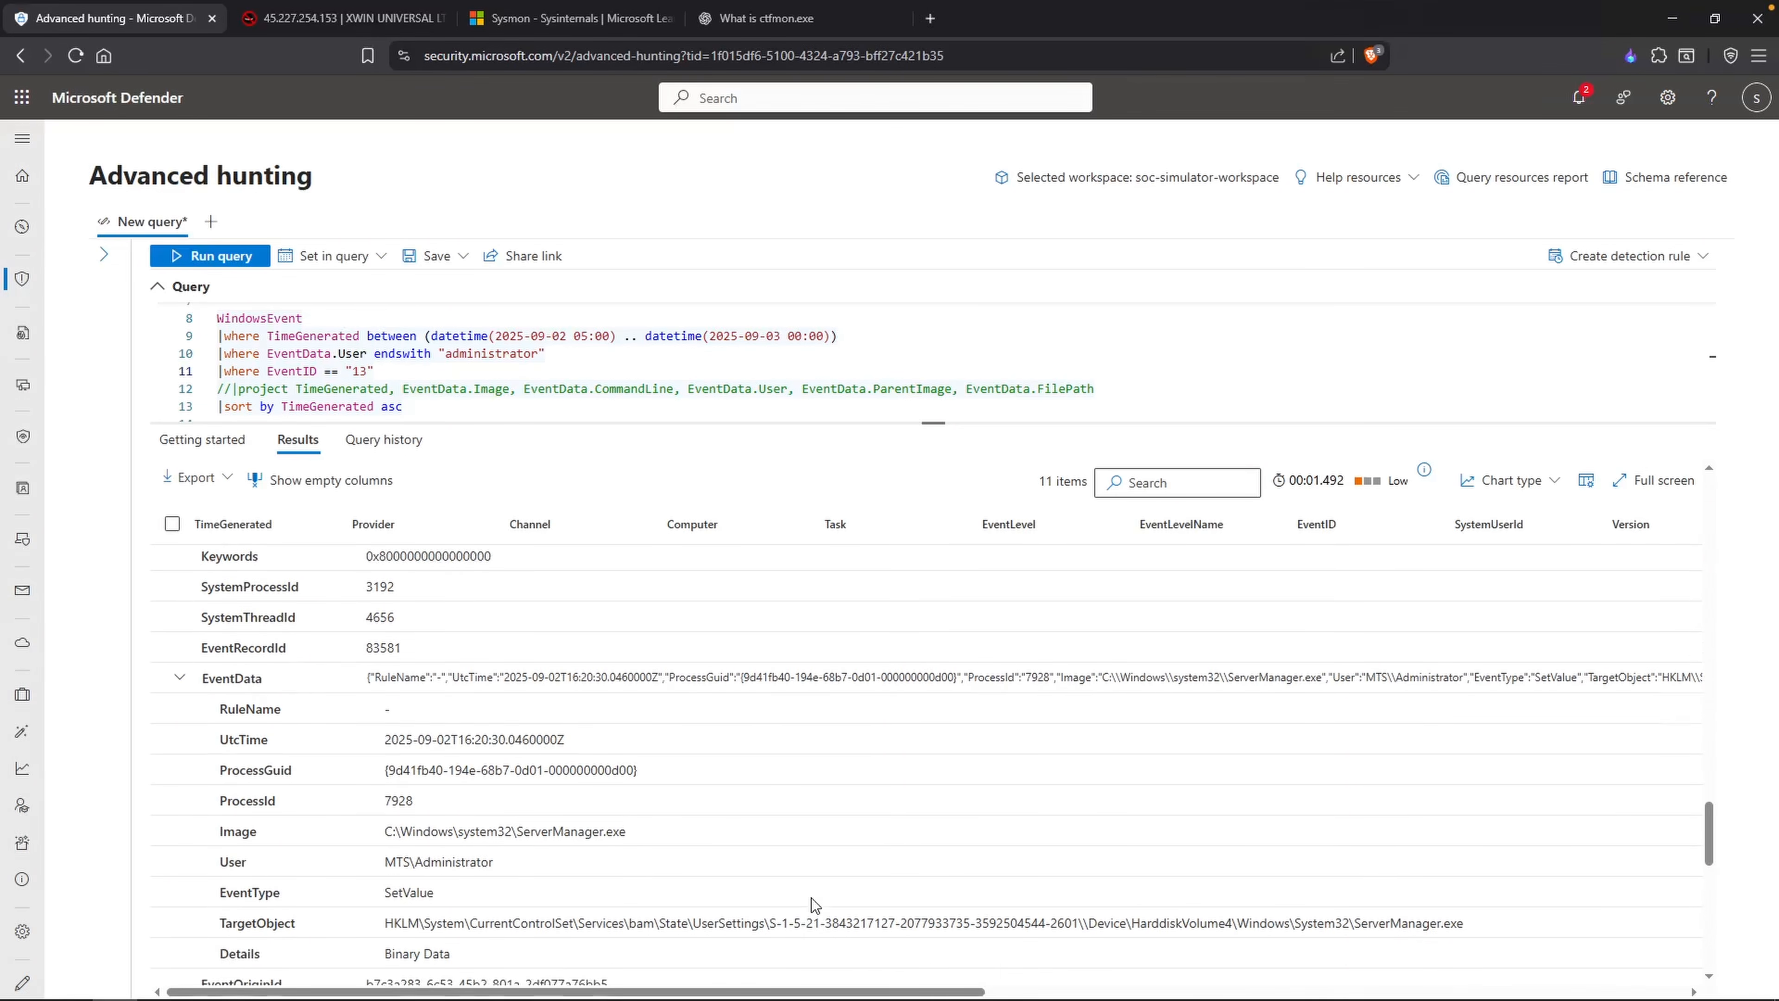
pyautogui.scroll(3, 400, 865)
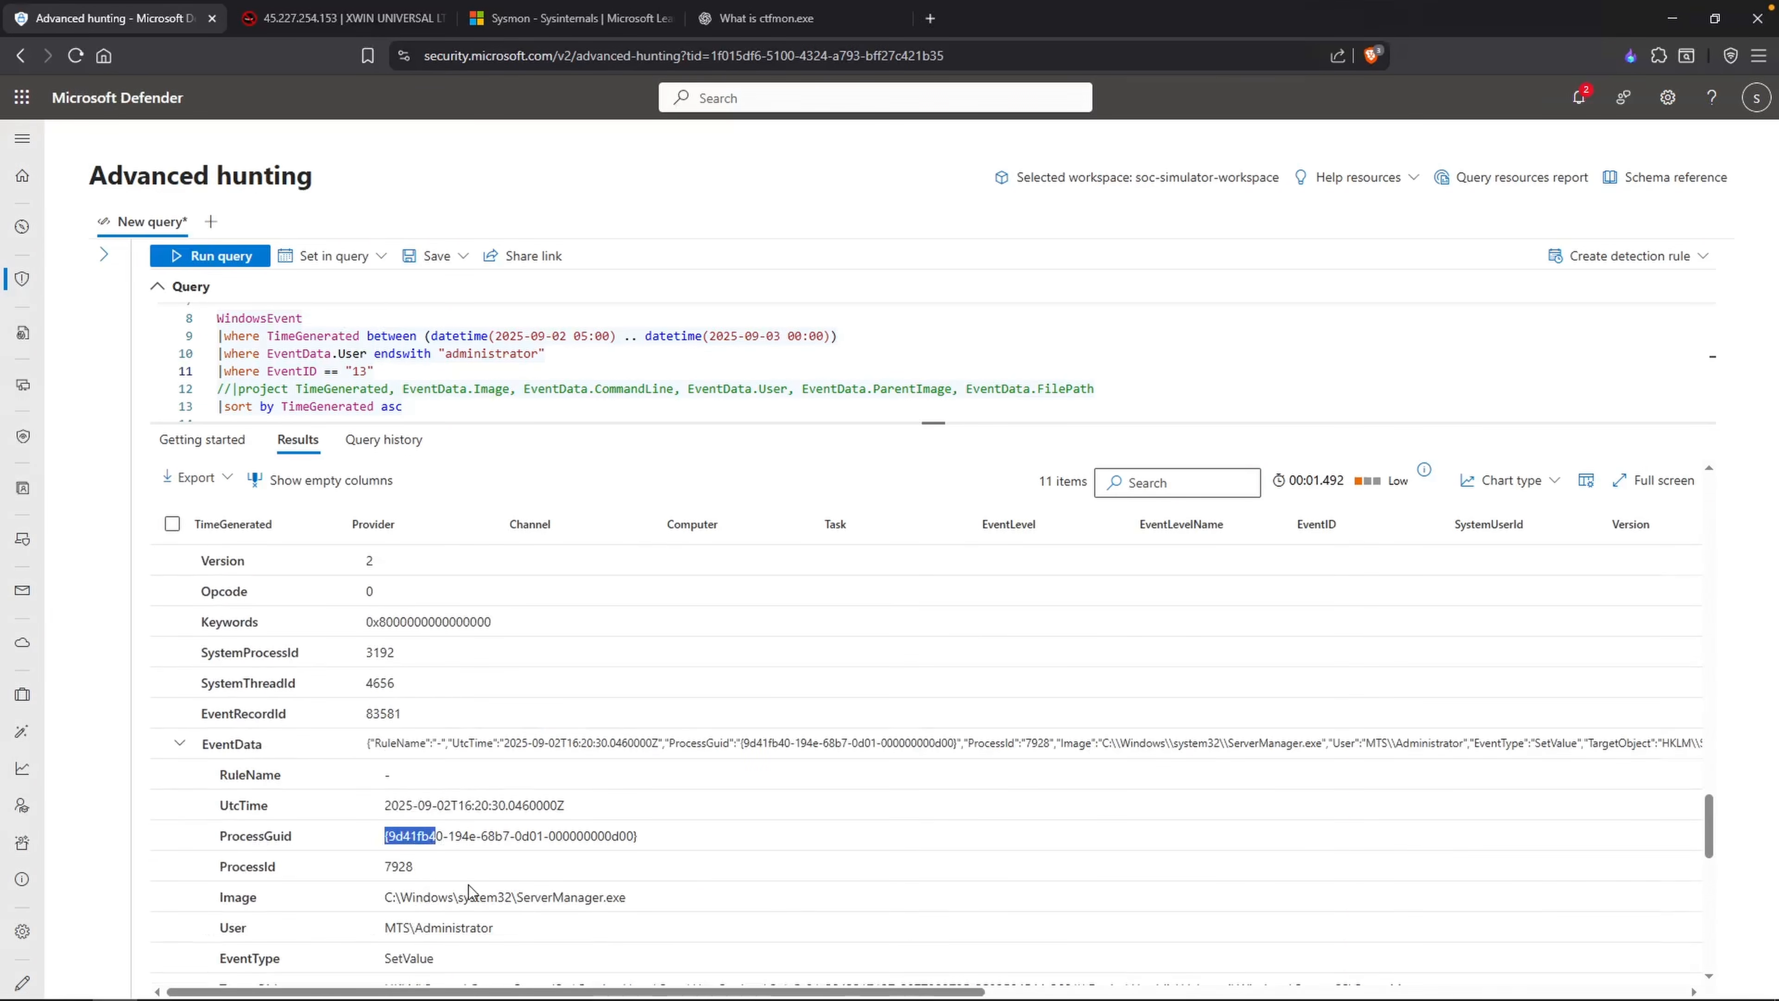
pyautogui.scroll(-2, 490, 910)
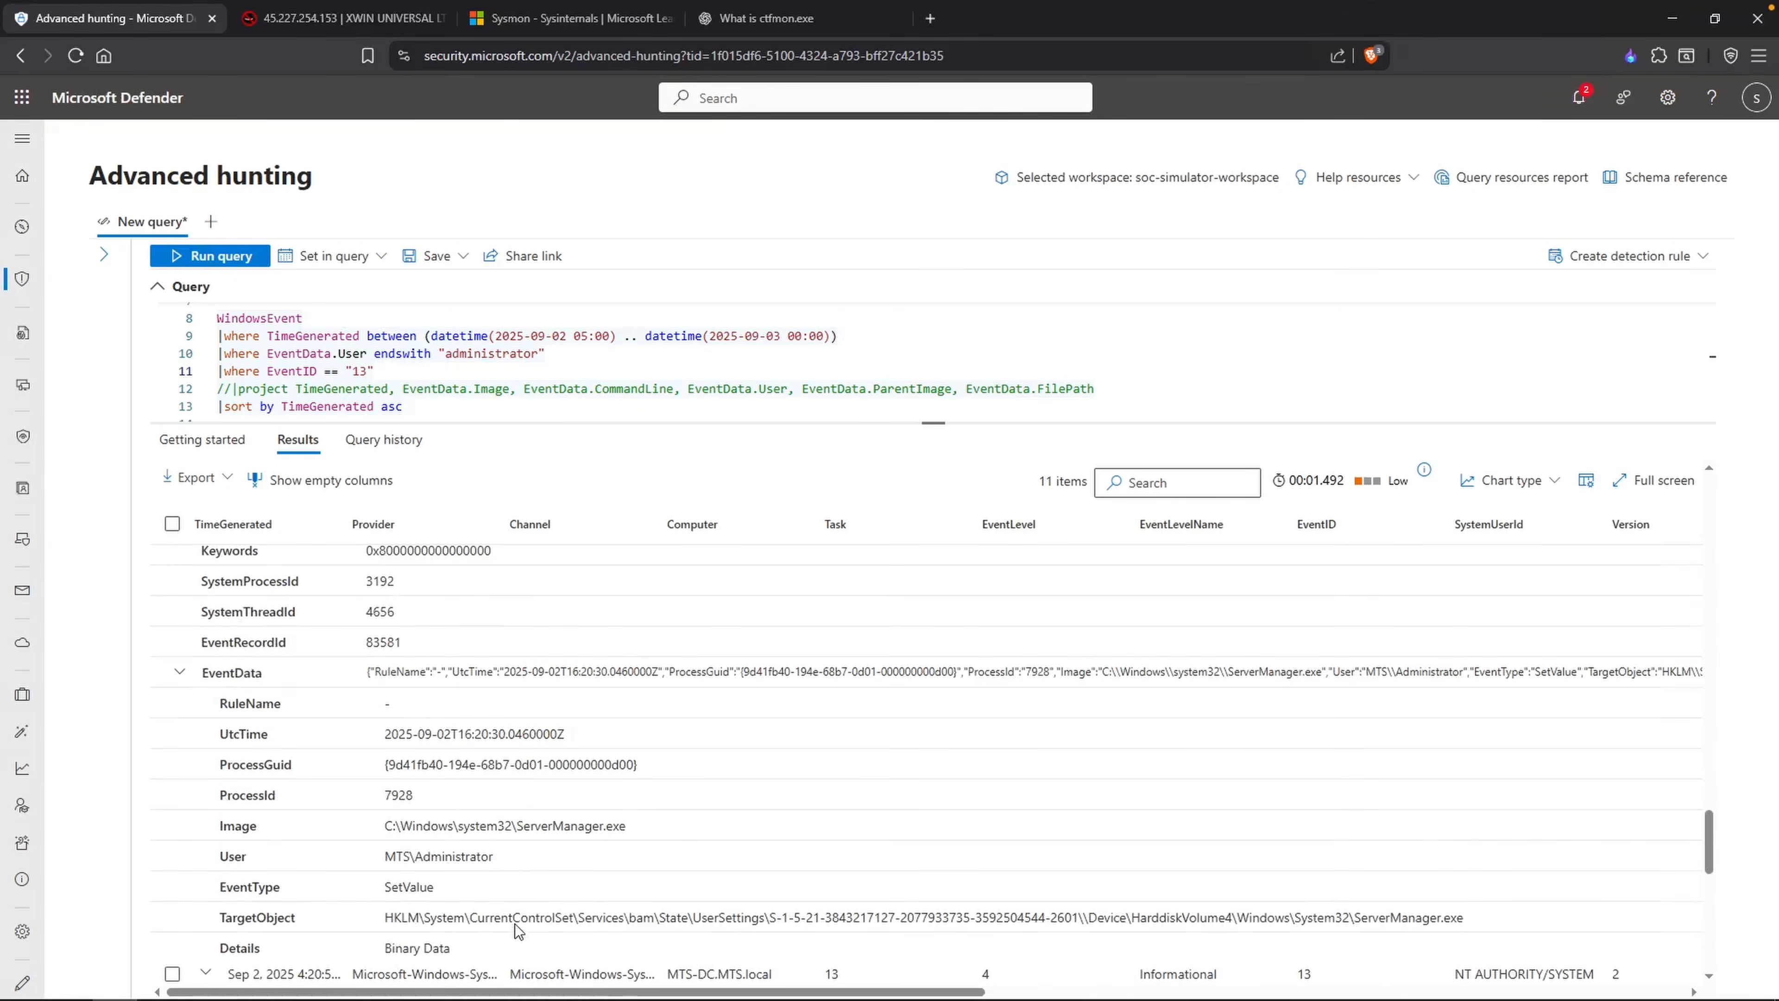
pyautogui.click(514, 924)
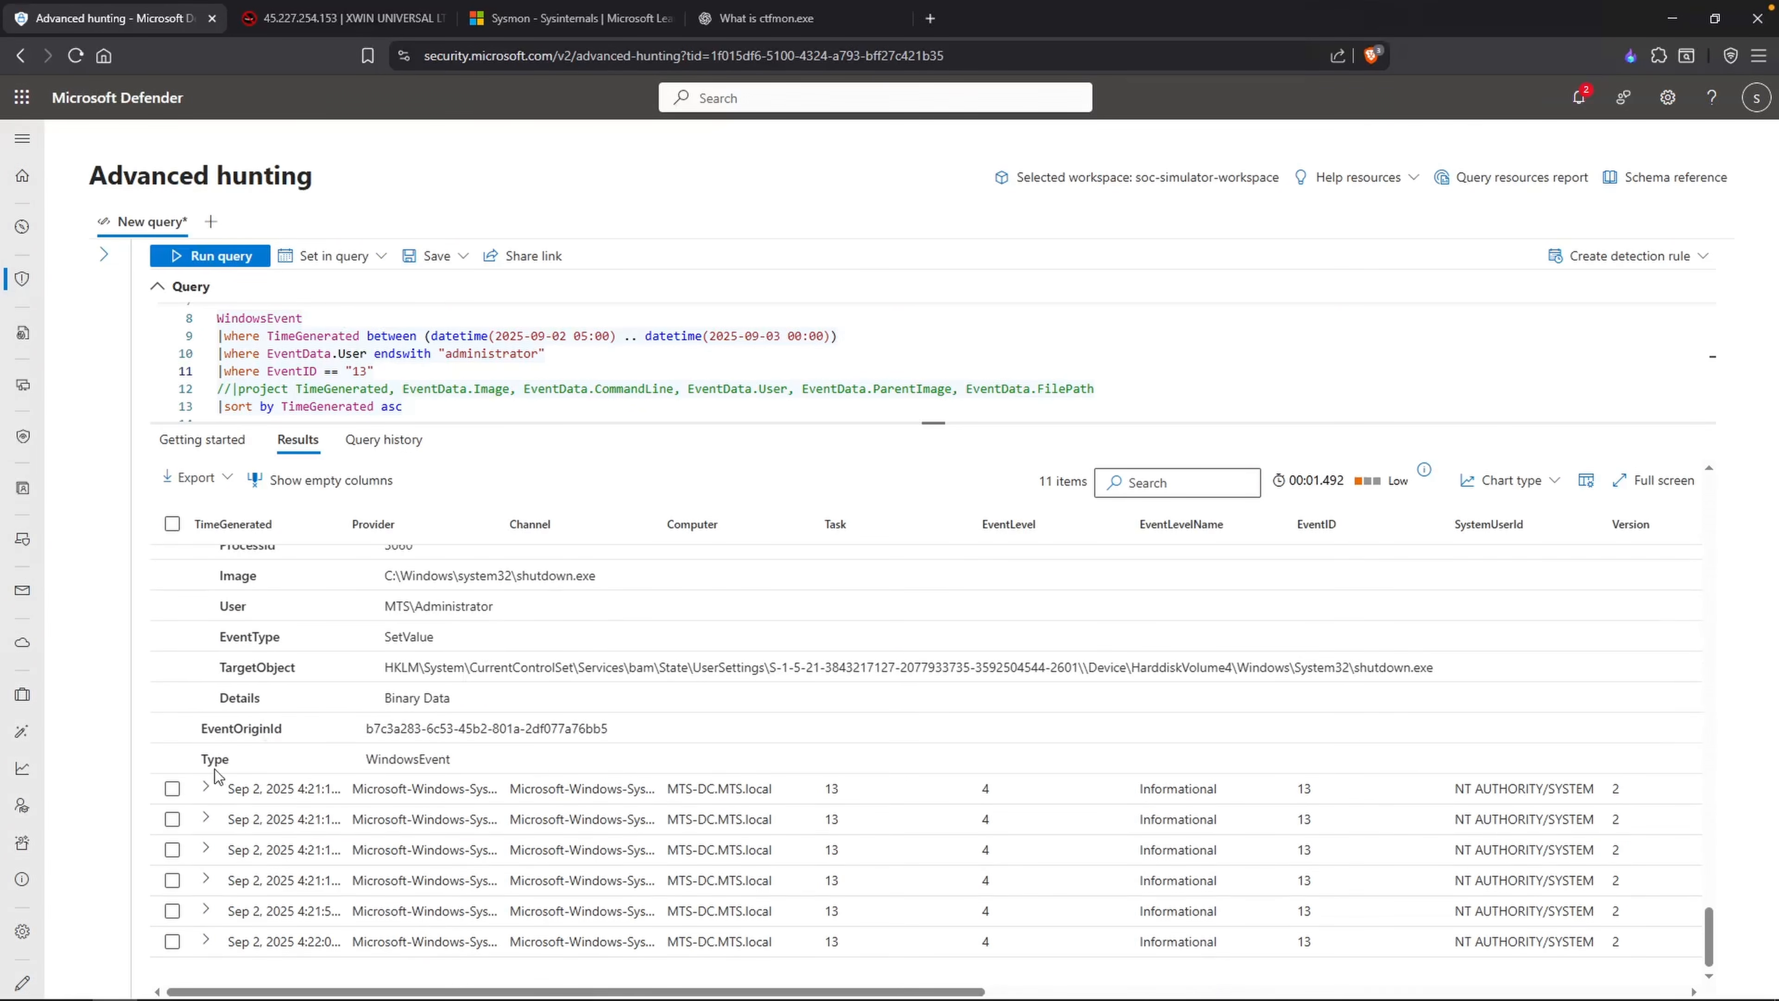
# Step: Expand the sixth EventID 13 record, examine its image, event type and target object, and copy the C:\ProgramData path from its Details
pyautogui.click(207, 788)
pyautogui.moveTo(553, 705); pyautogui.dragTo(489, 705)
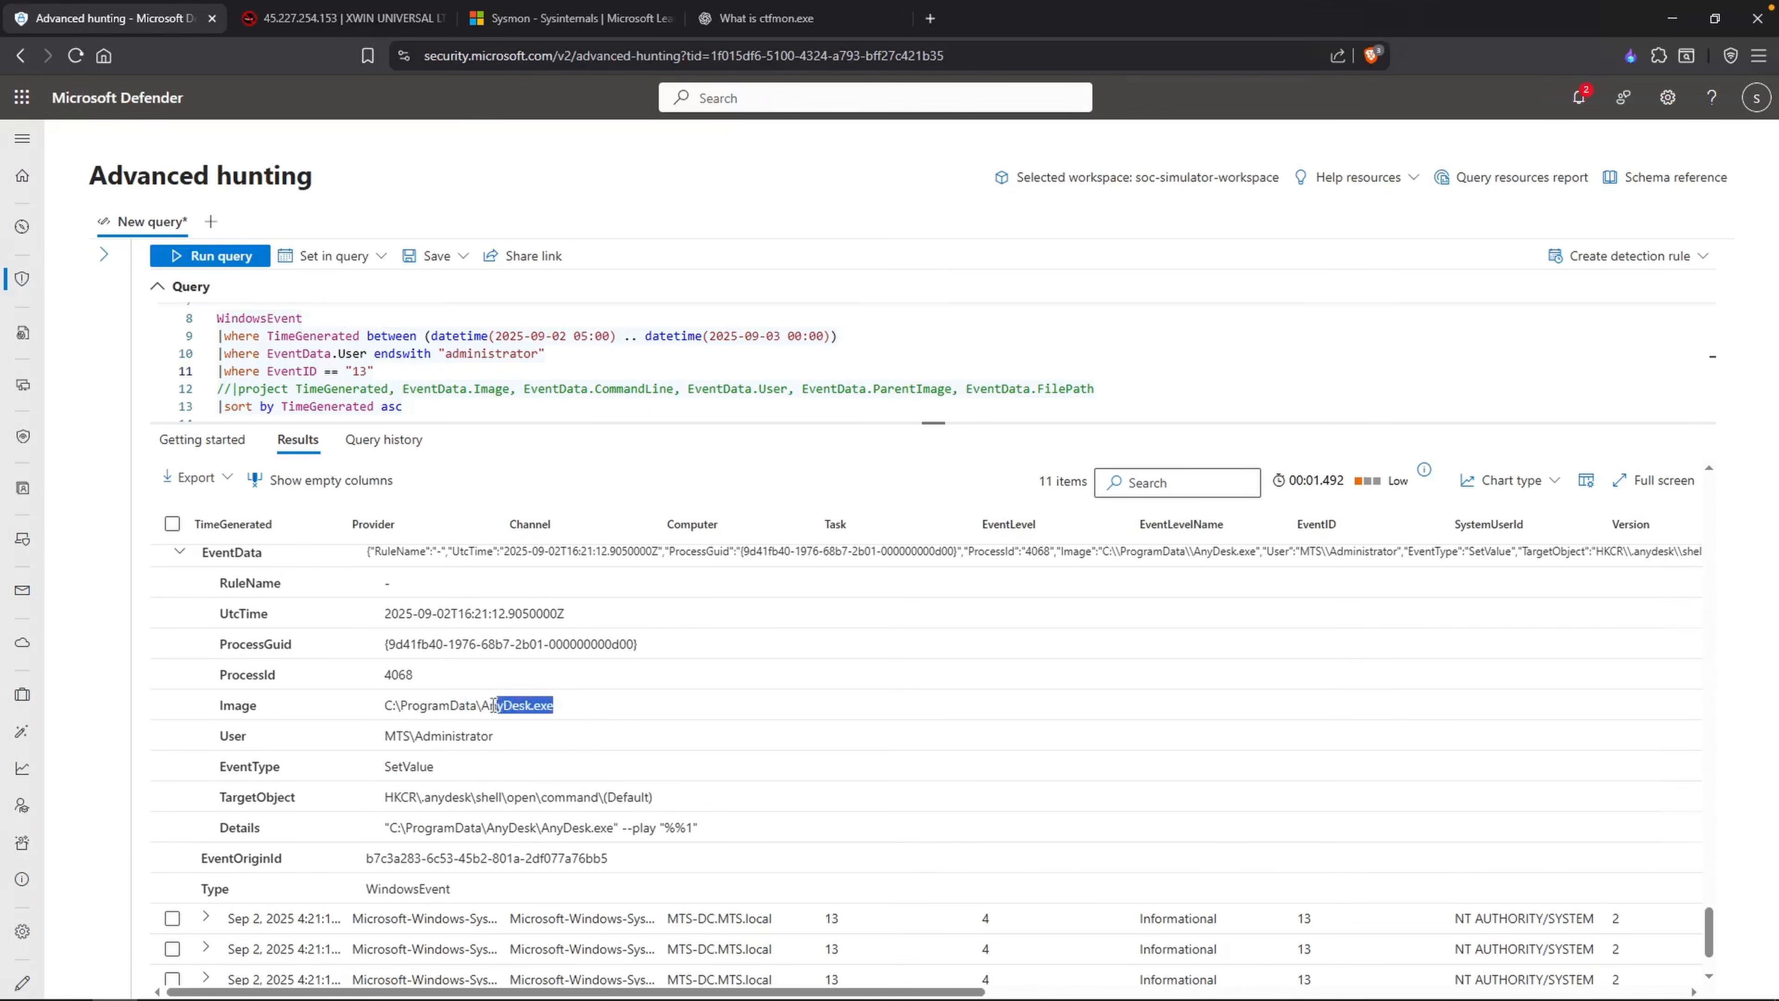
pyautogui.doubleClick(400, 763)
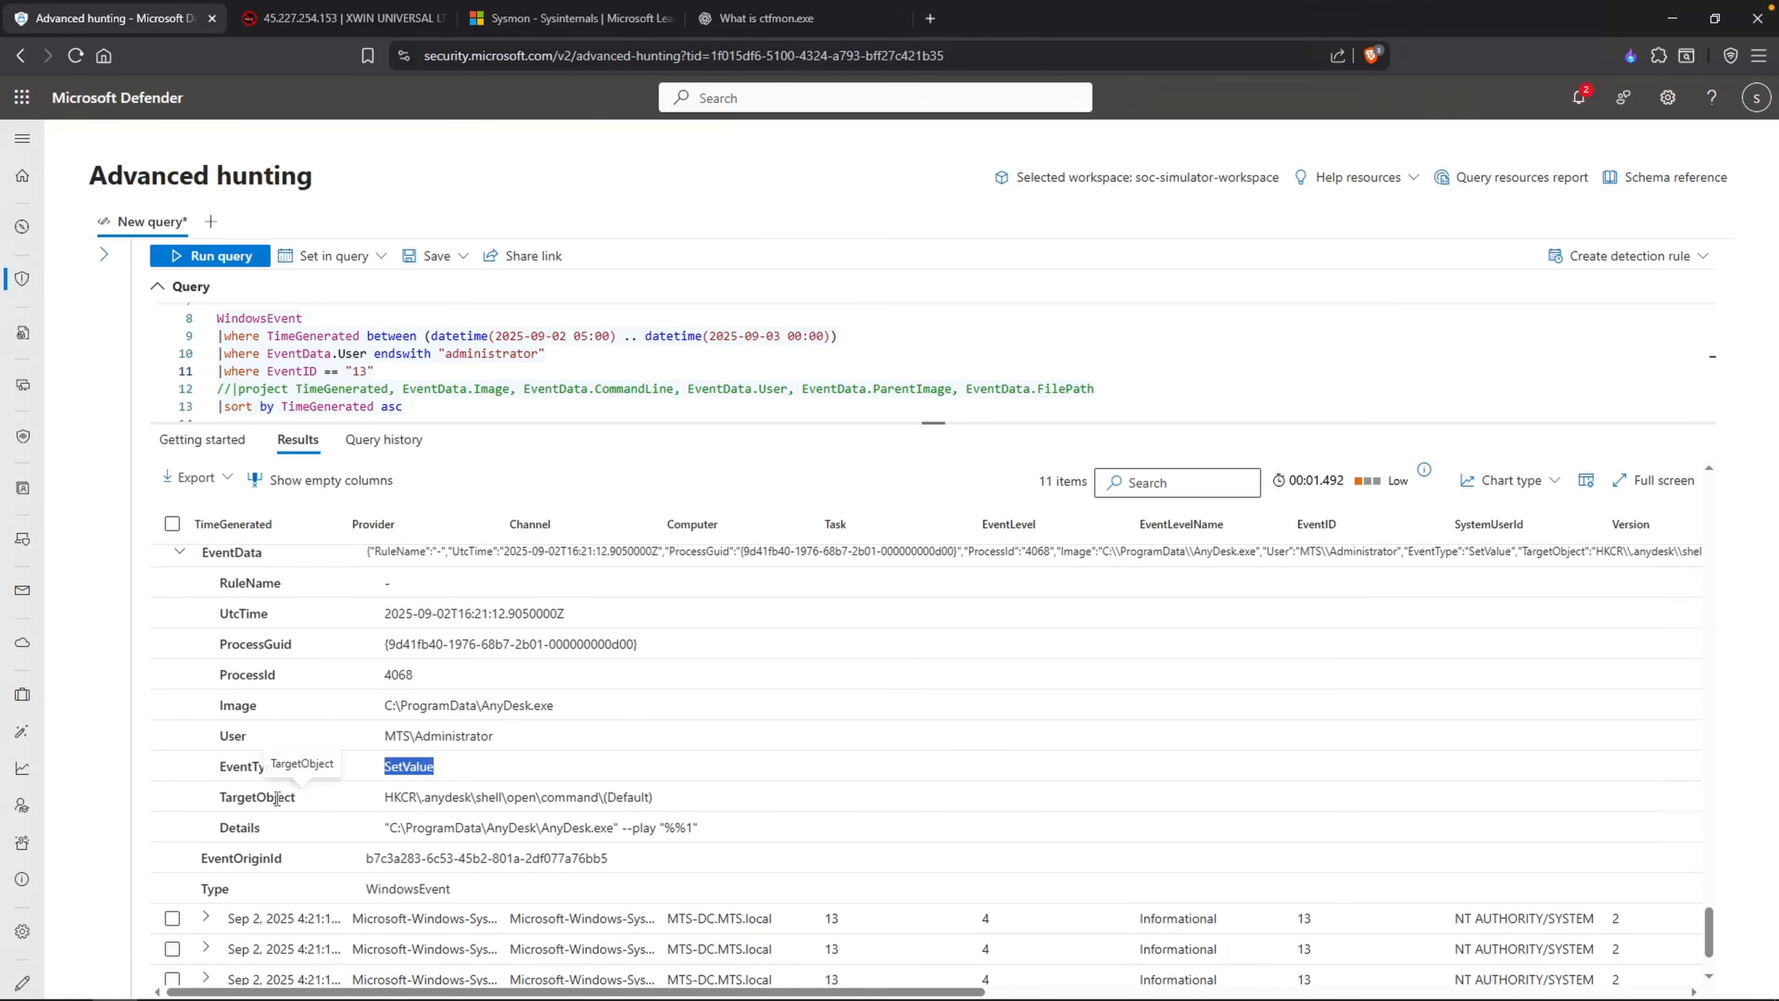
pyautogui.scroll(-1, 568, 759)
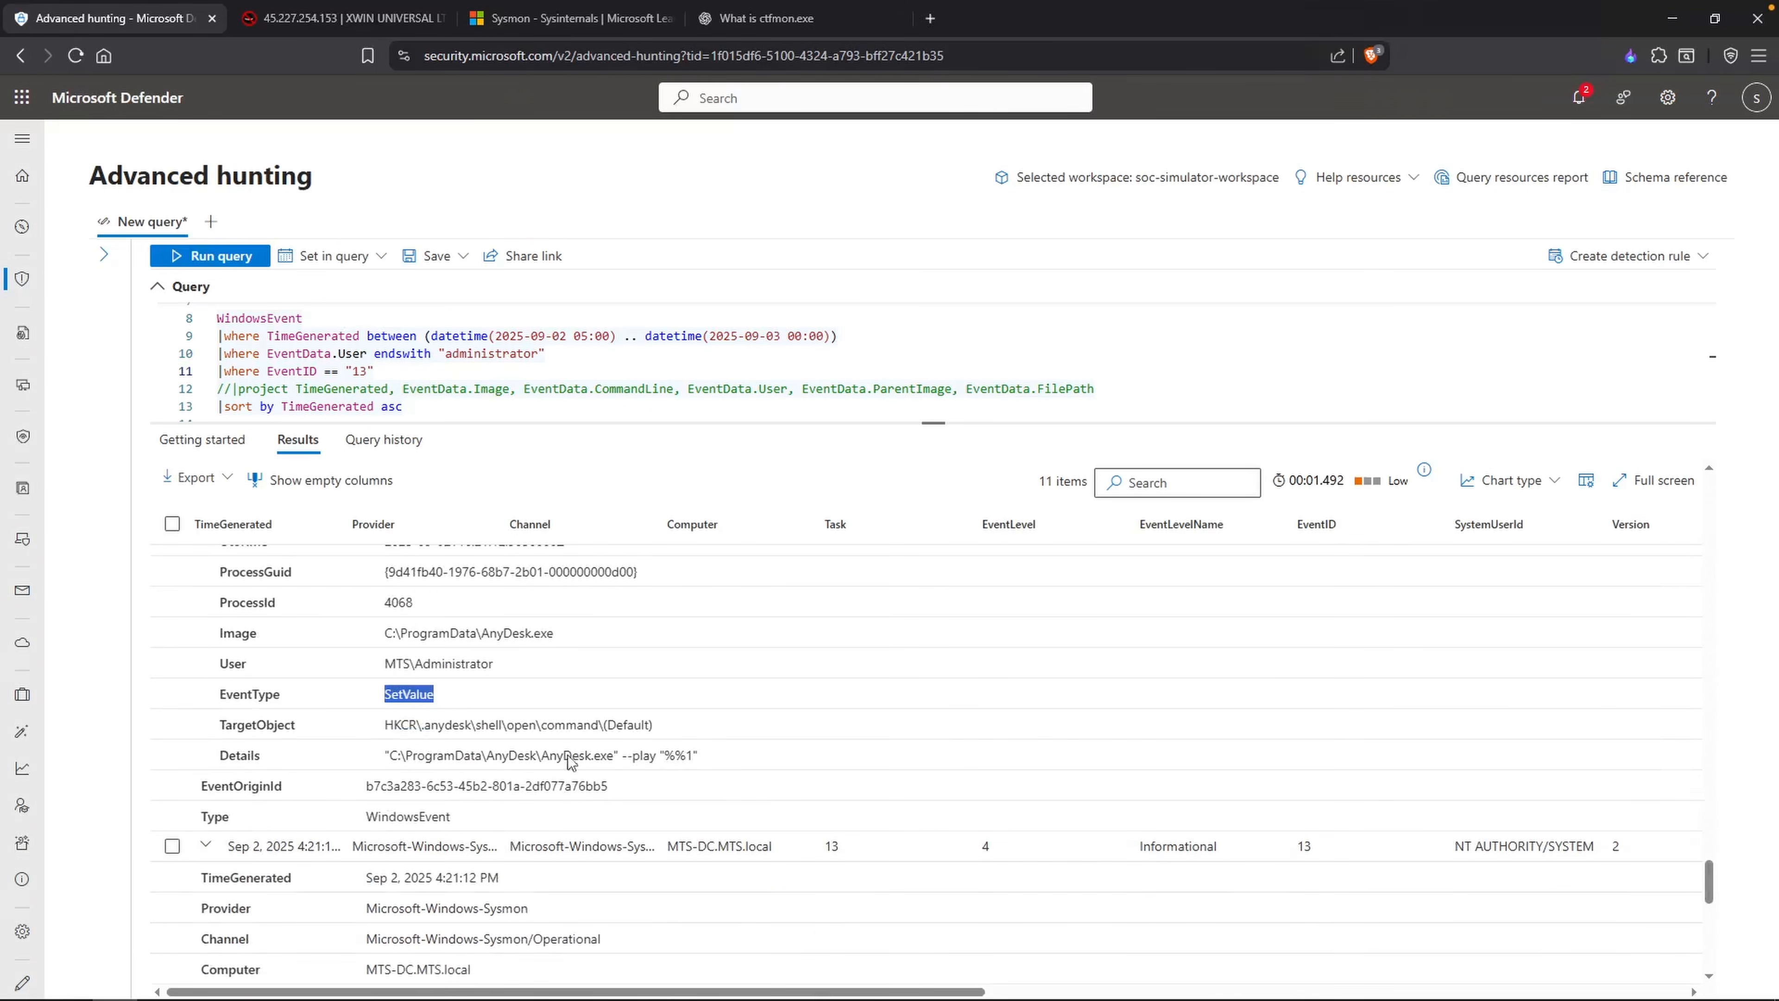
pyautogui.scroll(1, 569, 743)
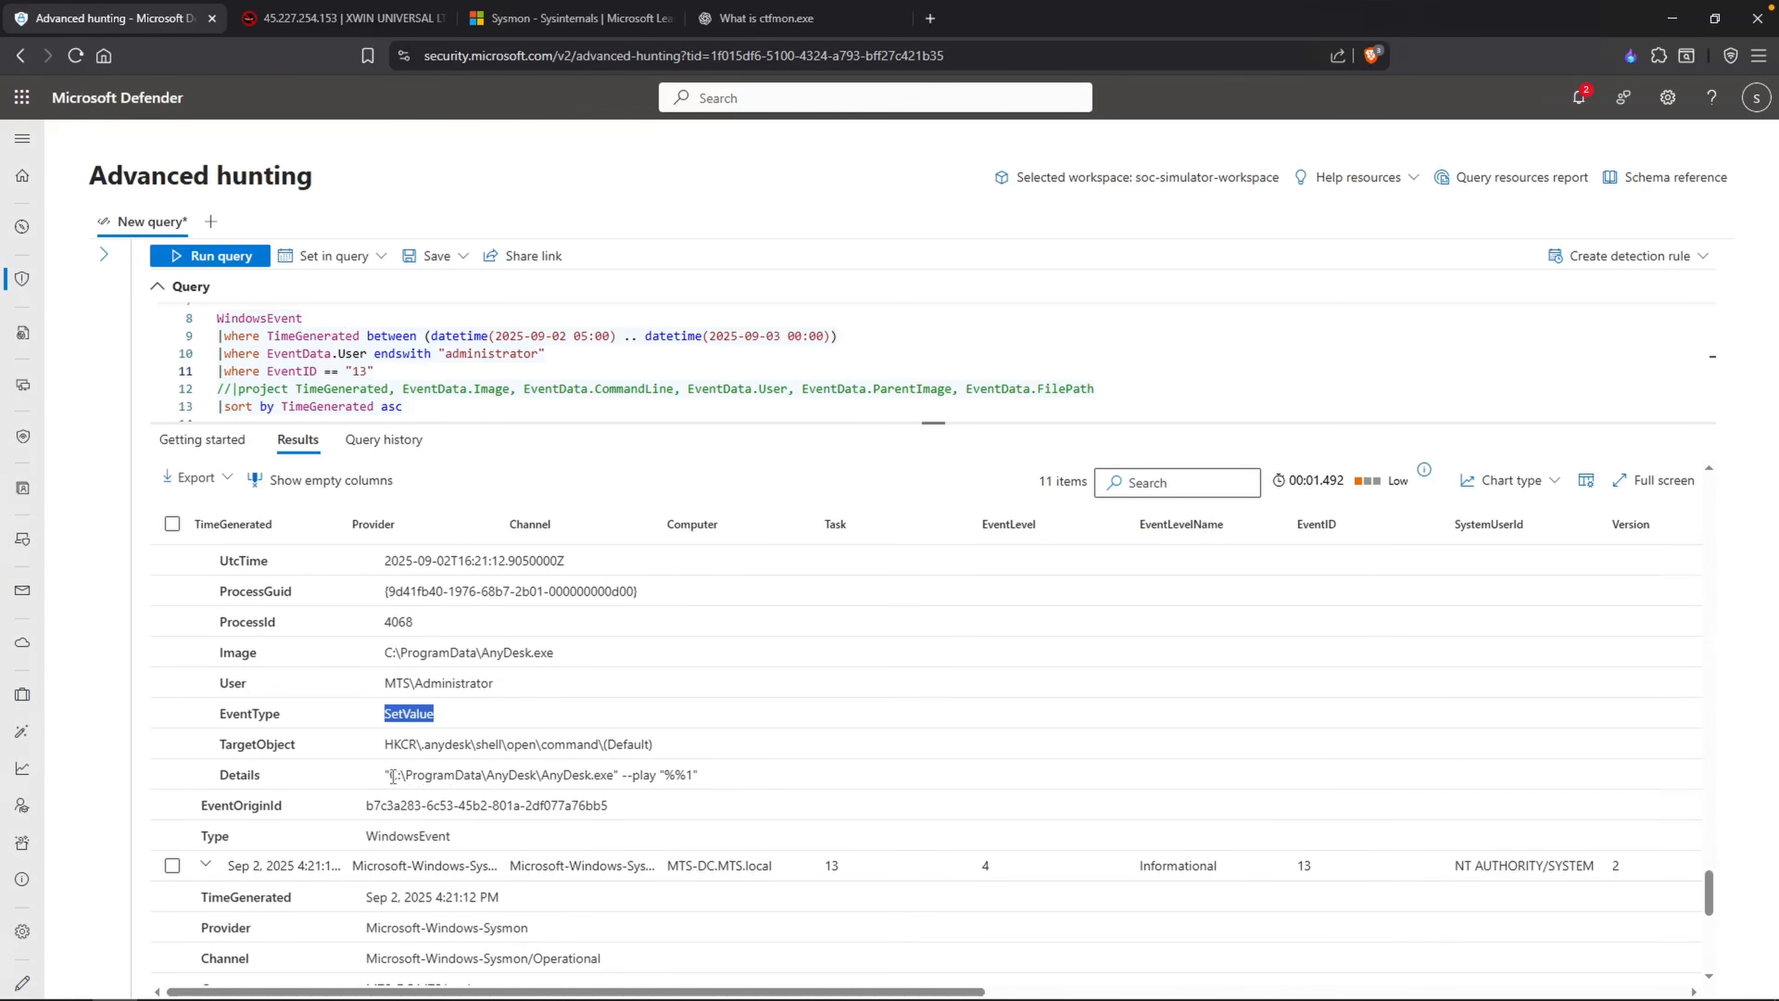
pyautogui.moveTo(390, 775); pyautogui.dragTo(481, 771)
pyautogui.hotkey('ctrl', 'c')
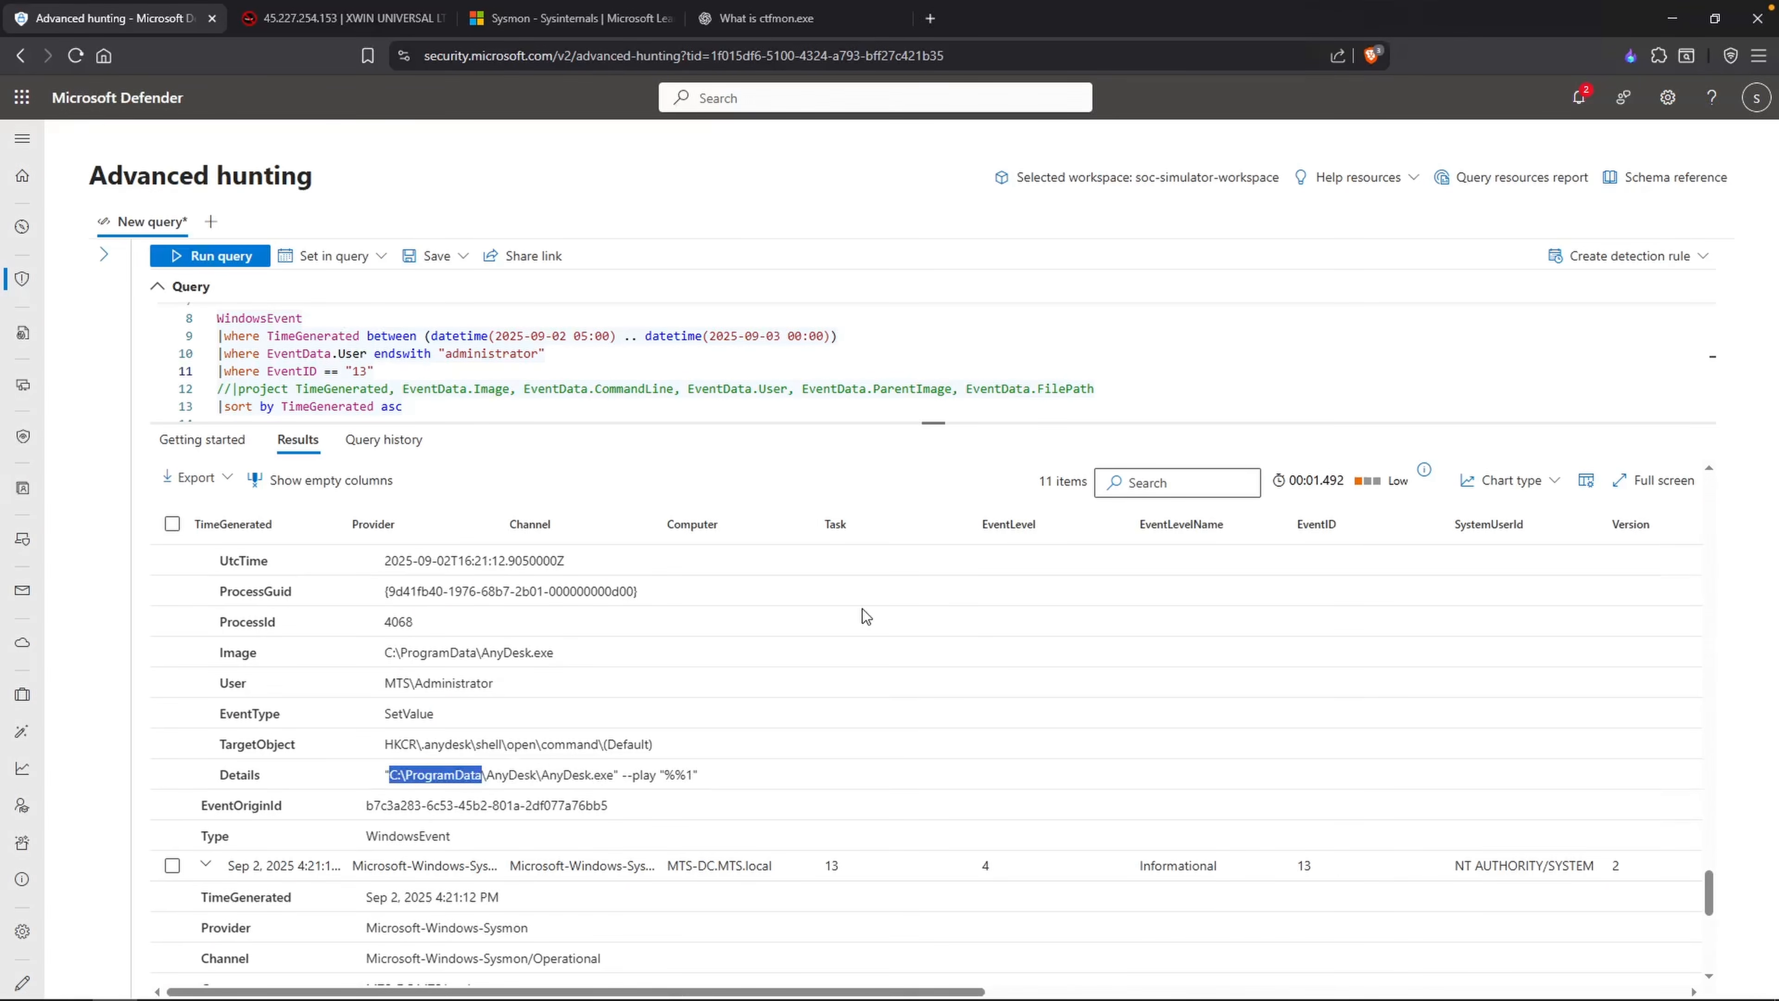
# Step: Add the note "Check if any other files were dropped into this directory C:\ProgramData" below the Event ID list in Notepad
pyautogui.hotkey('alt', 'Tab')
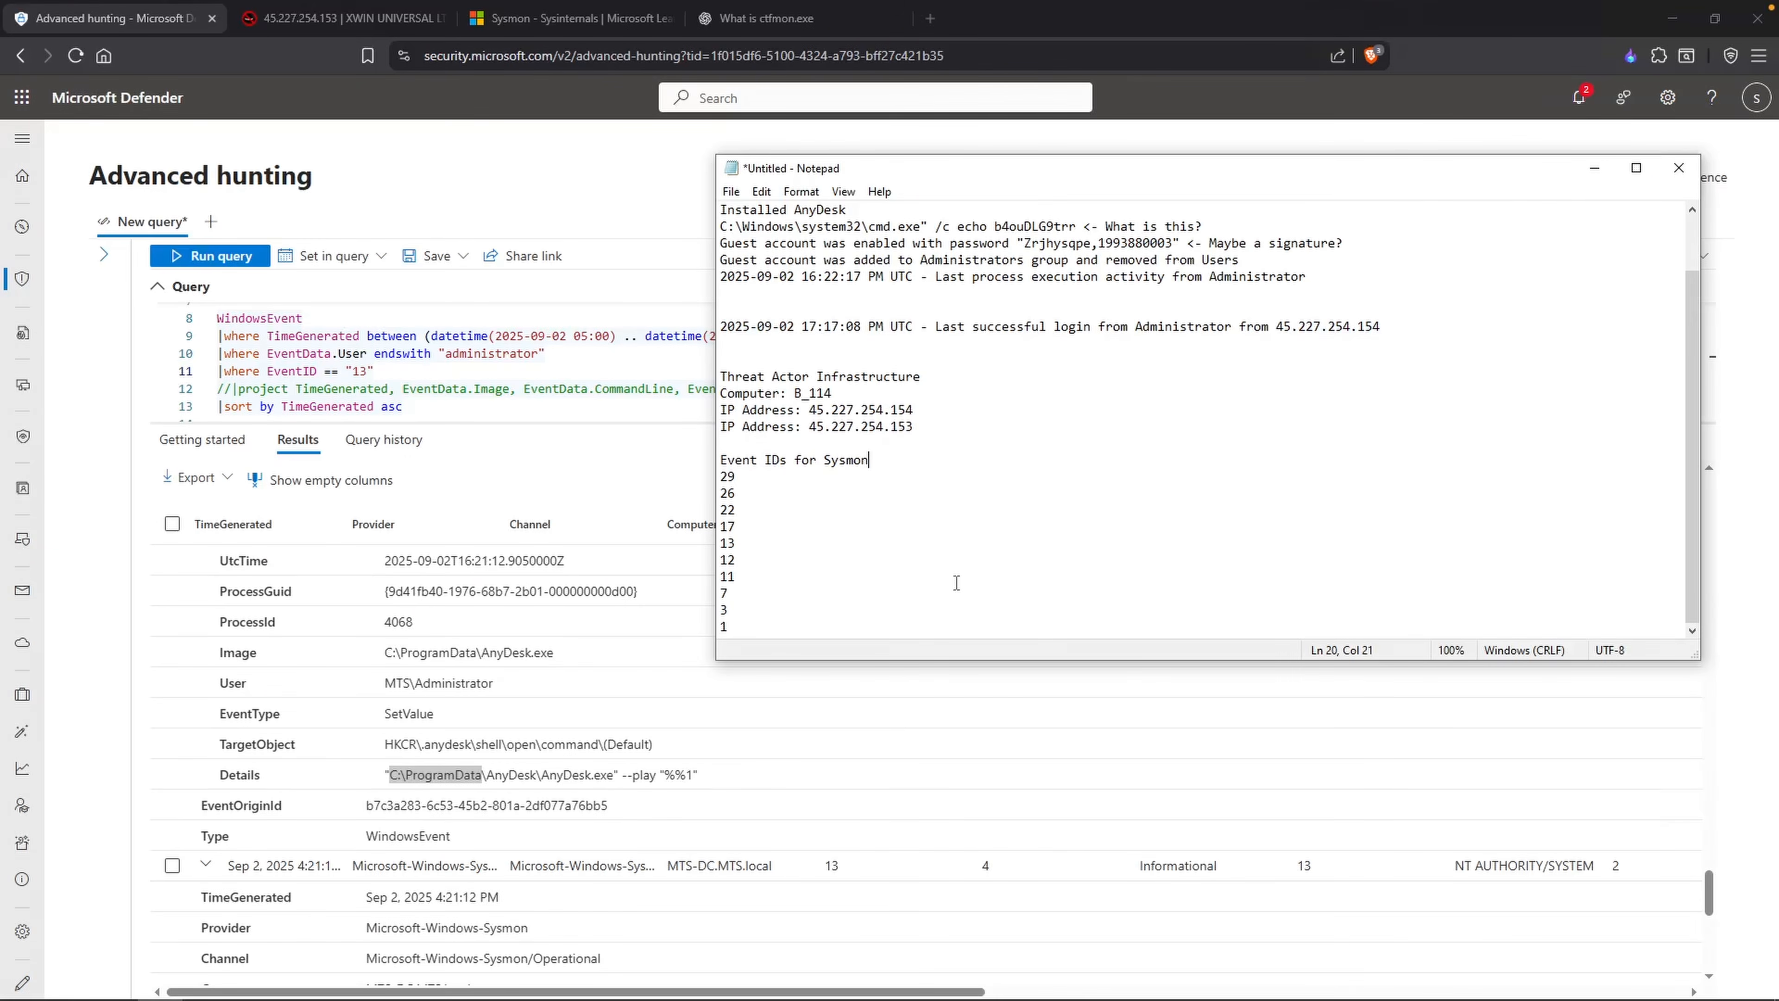
pyautogui.click(913, 618)
pyautogui.press('Down')
pyautogui.press('Down')
pyautogui.press('Down')
pyautogui.write('Check if any other files were dropped into this directory')
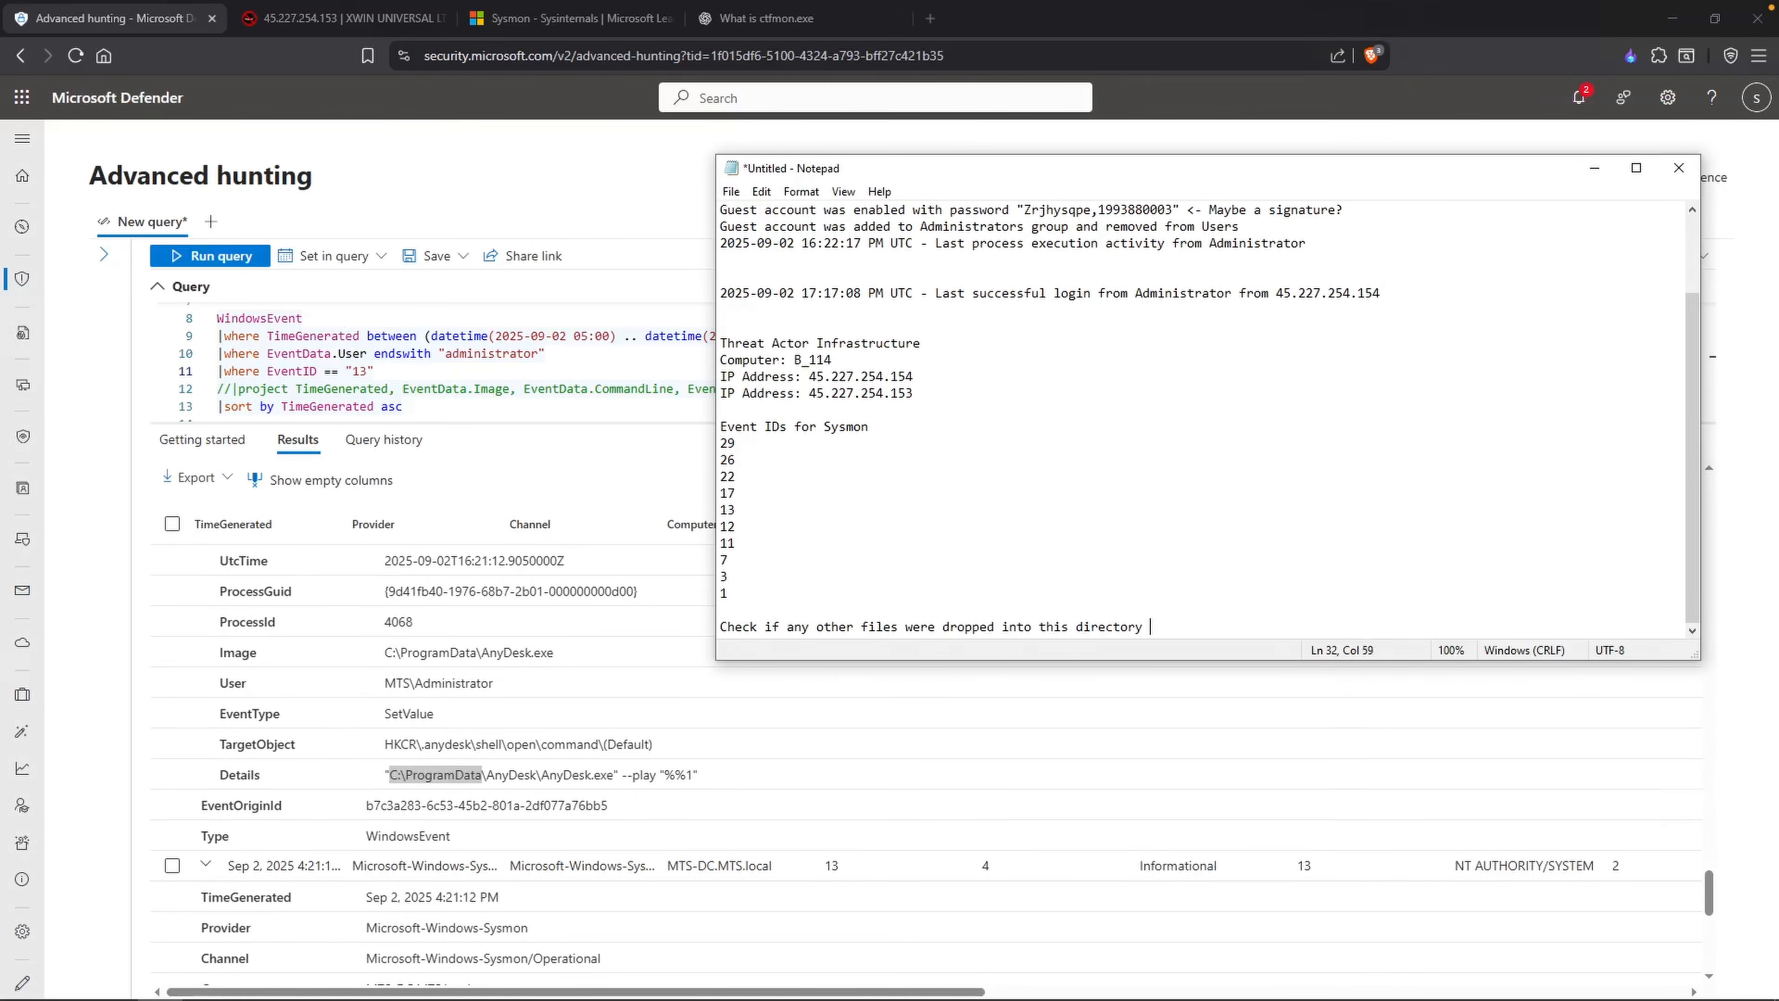
pyautogui.hotkey('ctrl', 'v')
# Step: Expand the seventh through ninth EventID 13 records and examine the registry target objects and details in their EventData
pyautogui.click(450, 820)
pyautogui.scroll(-5, 450, 821)
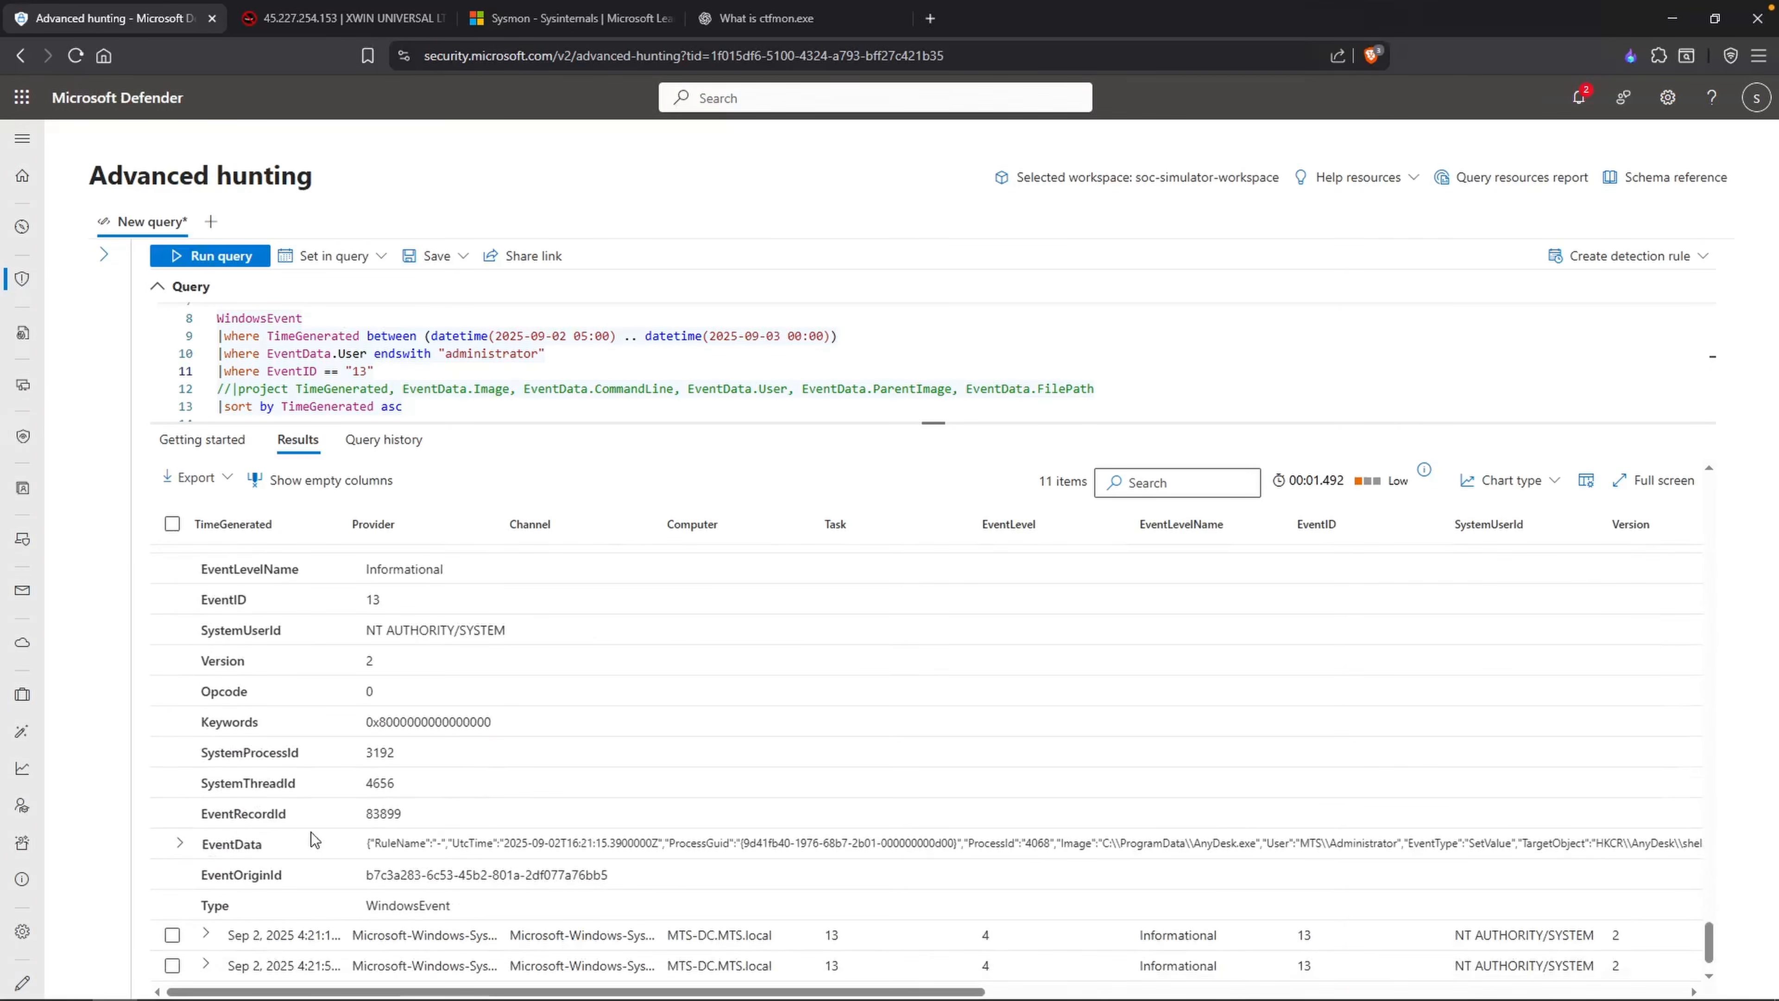
pyautogui.click(180, 843)
pyautogui.scroll(-5, 477, 780)
pyautogui.click(212, 870)
pyautogui.click(206, 869)
pyautogui.scroll(-6, 223, 856)
pyautogui.click(180, 887)
pyautogui.scroll(-3, 699, 834)
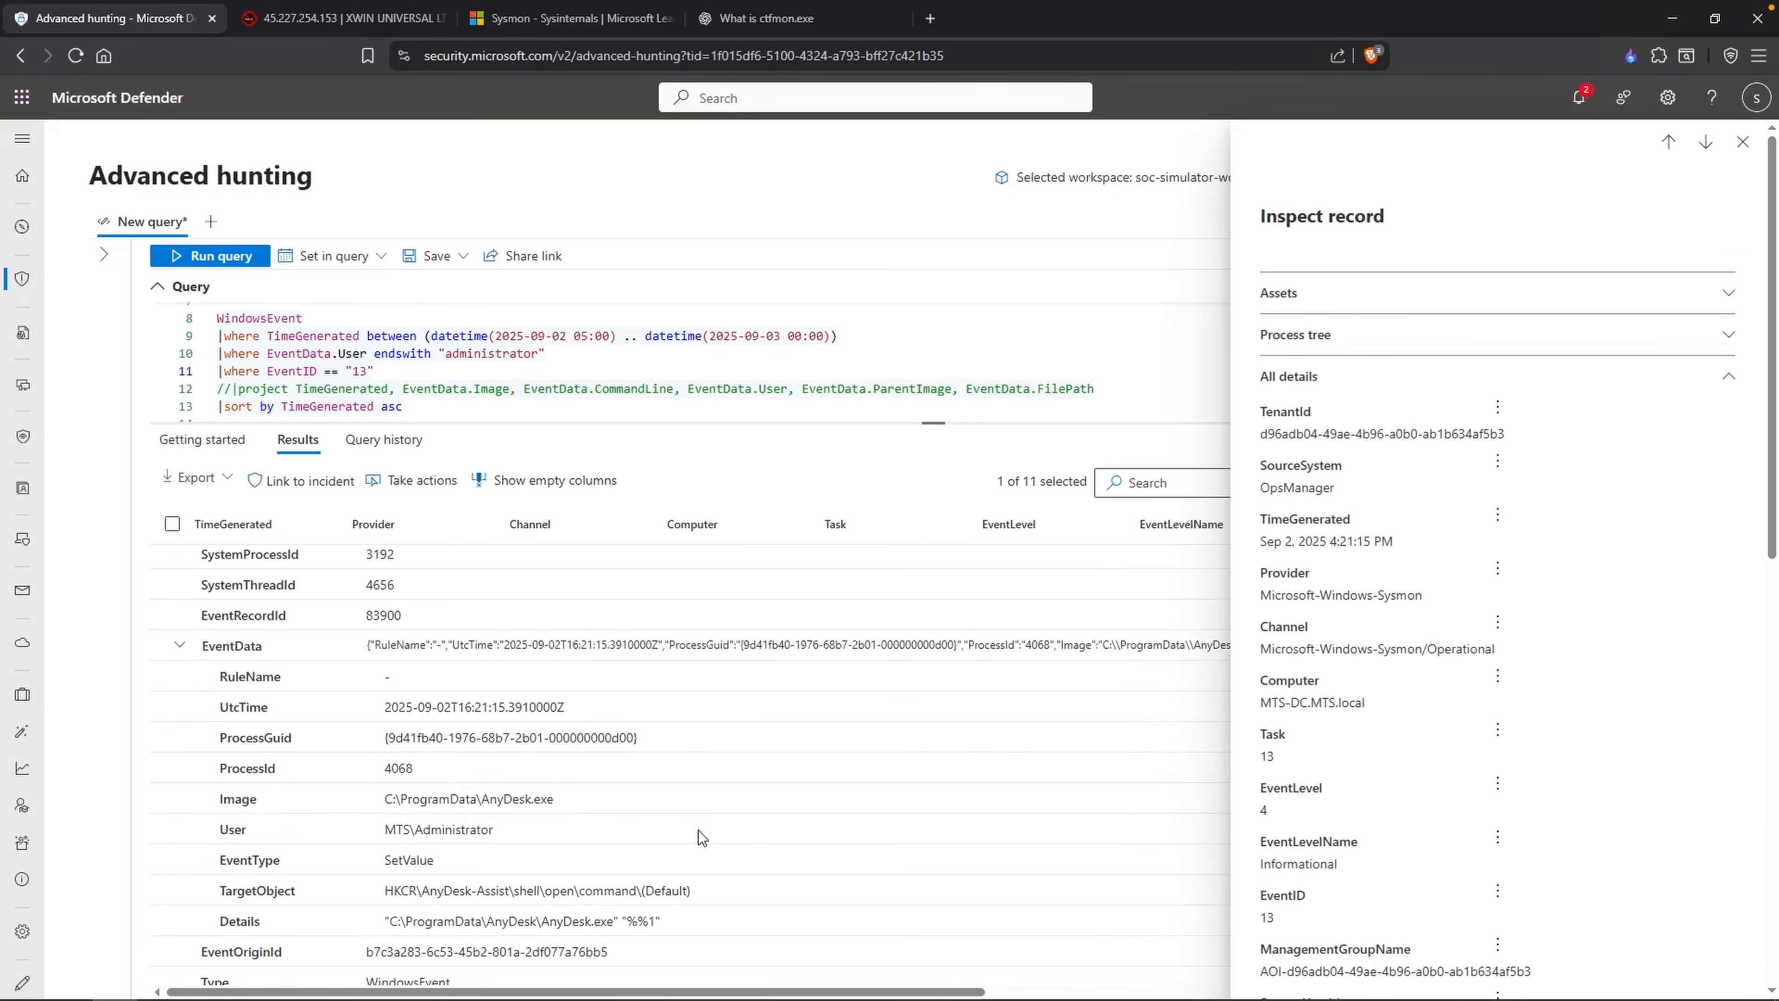
pyautogui.scroll(-1, 697, 830)
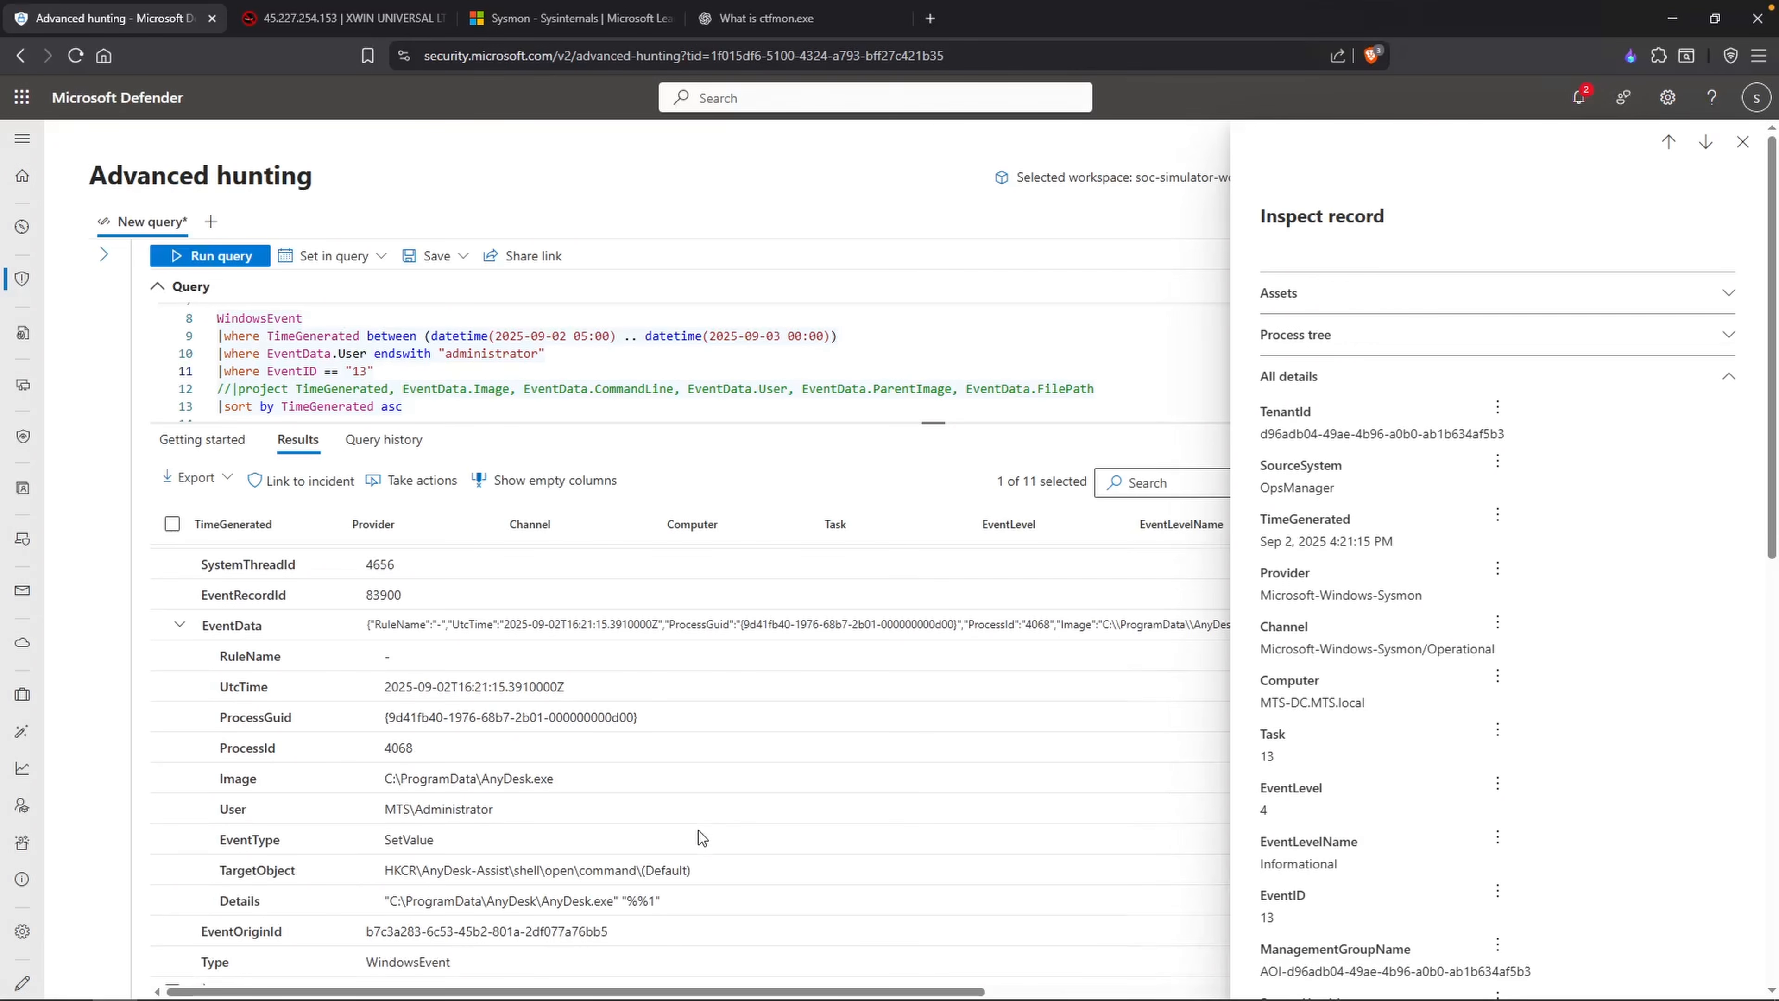
pyautogui.scroll(-4, 735, 813)
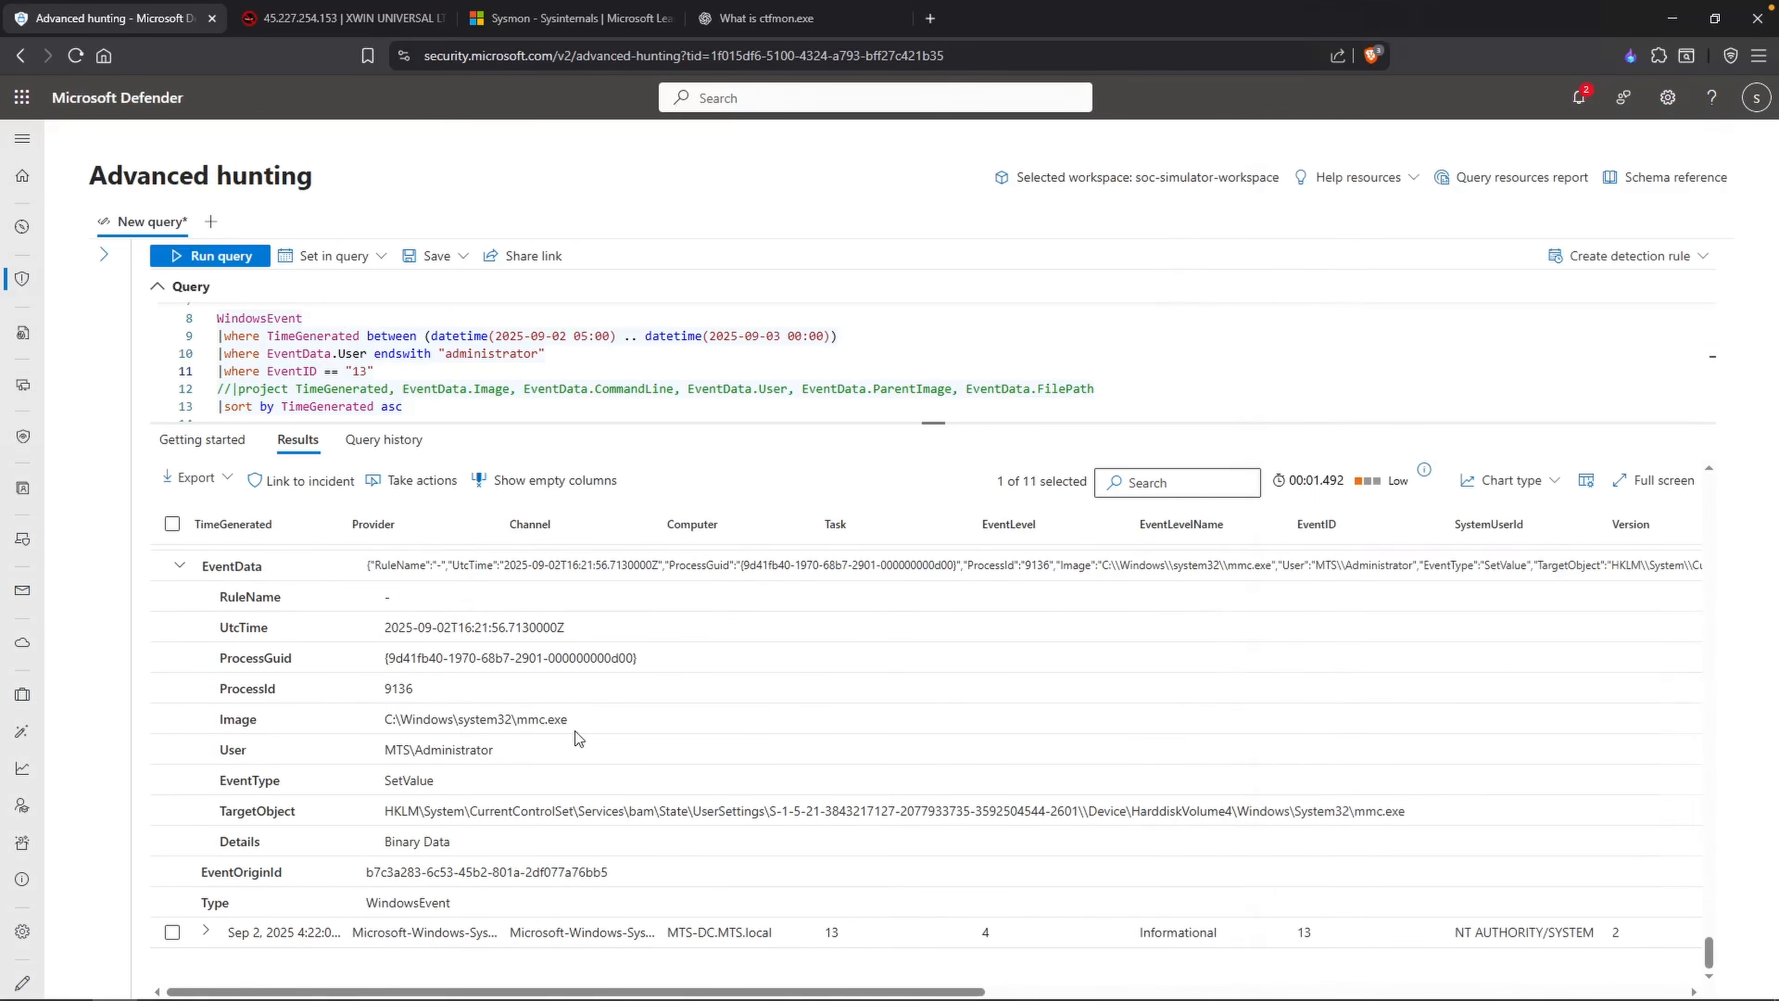
# Step: Examine the image paths and registry target objects in the EventData of the last two EventID 13 records
pyautogui.moveTo(569, 721); pyautogui.dragTo(527, 721)
pyautogui.click(636, 781)
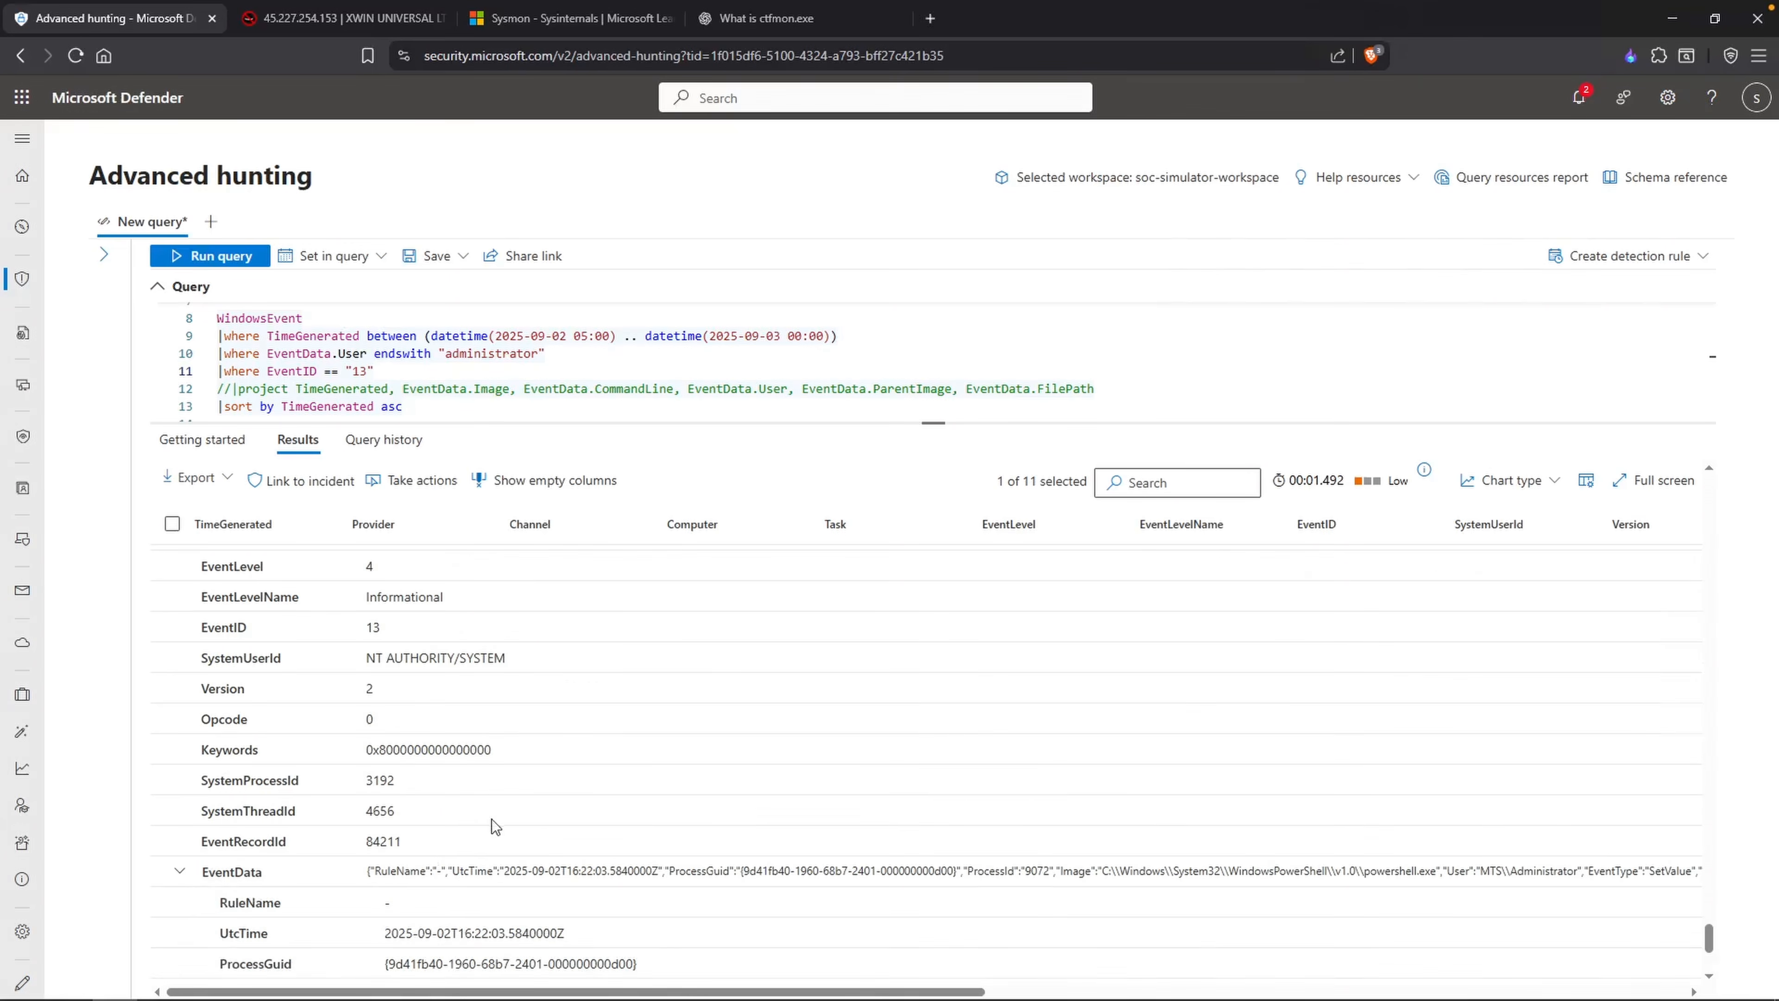
pyautogui.scroll(-1, 492, 819)
pyautogui.scroll(-5, 560, 818)
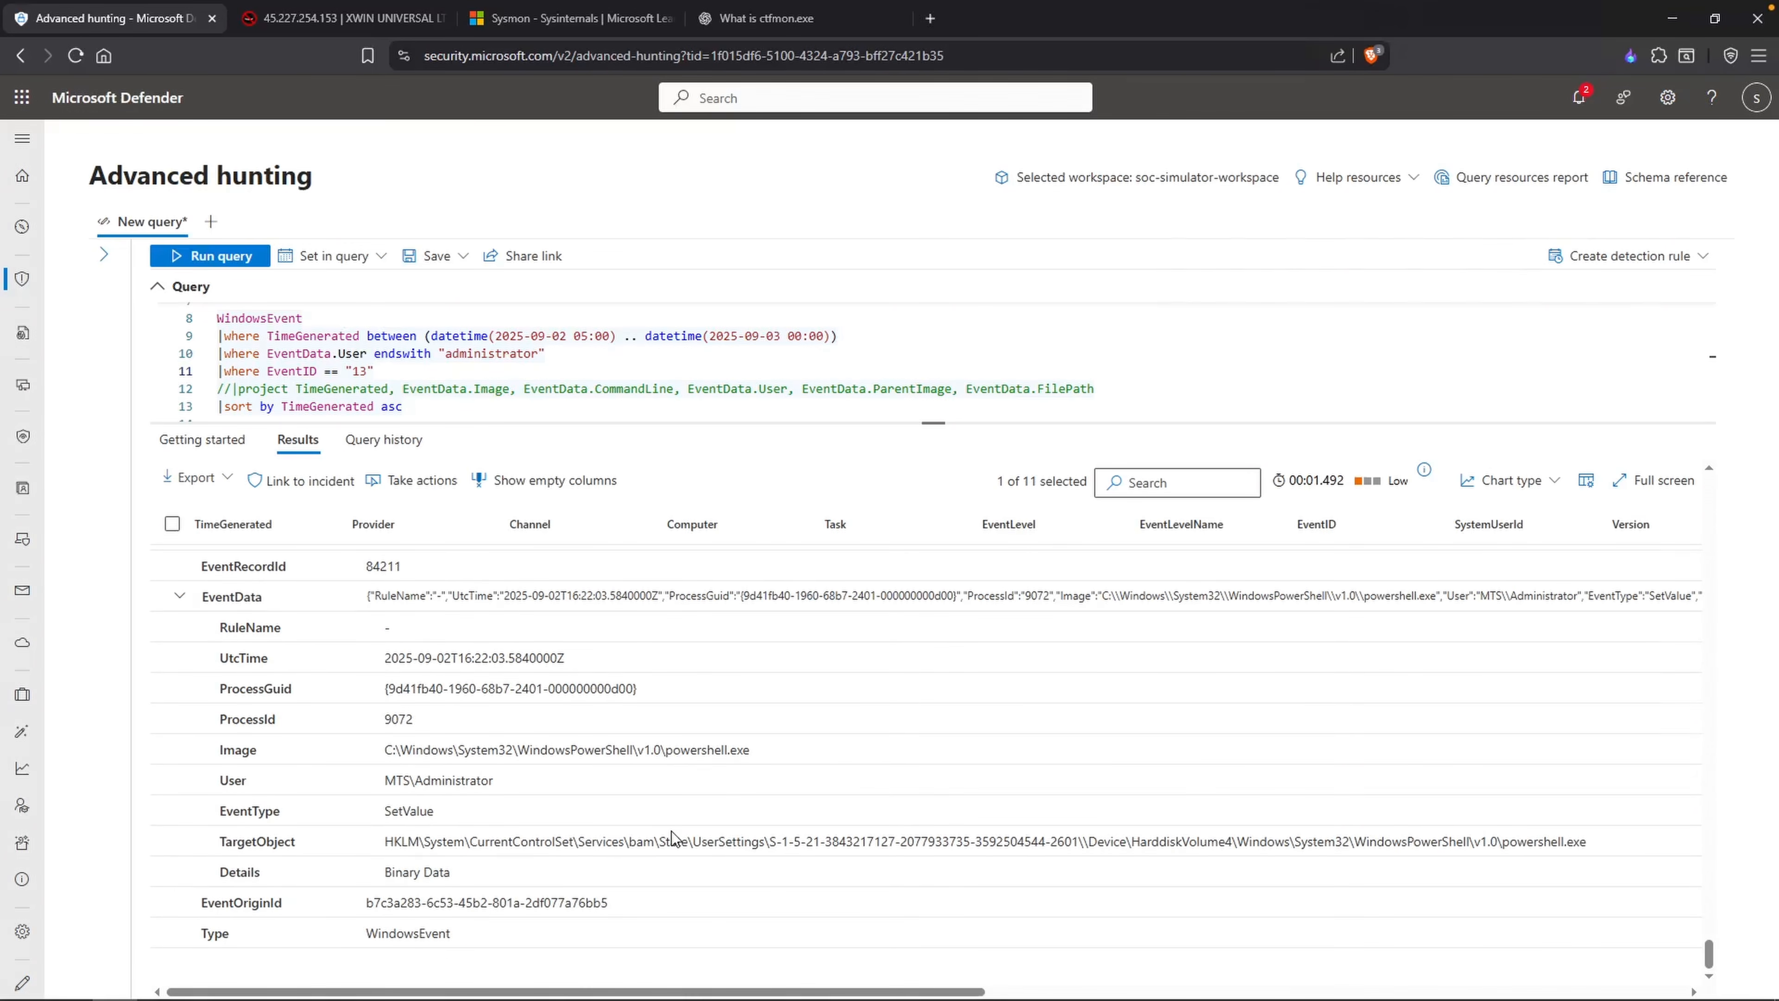
# Step: Check the next ID in the Notepad list and run the hunting query for EventID "12"
pyautogui.click(189, 983)
pyautogui.moveTo(738, 543); pyautogui.dragTo(724, 575)
pyautogui.click(759, 521)
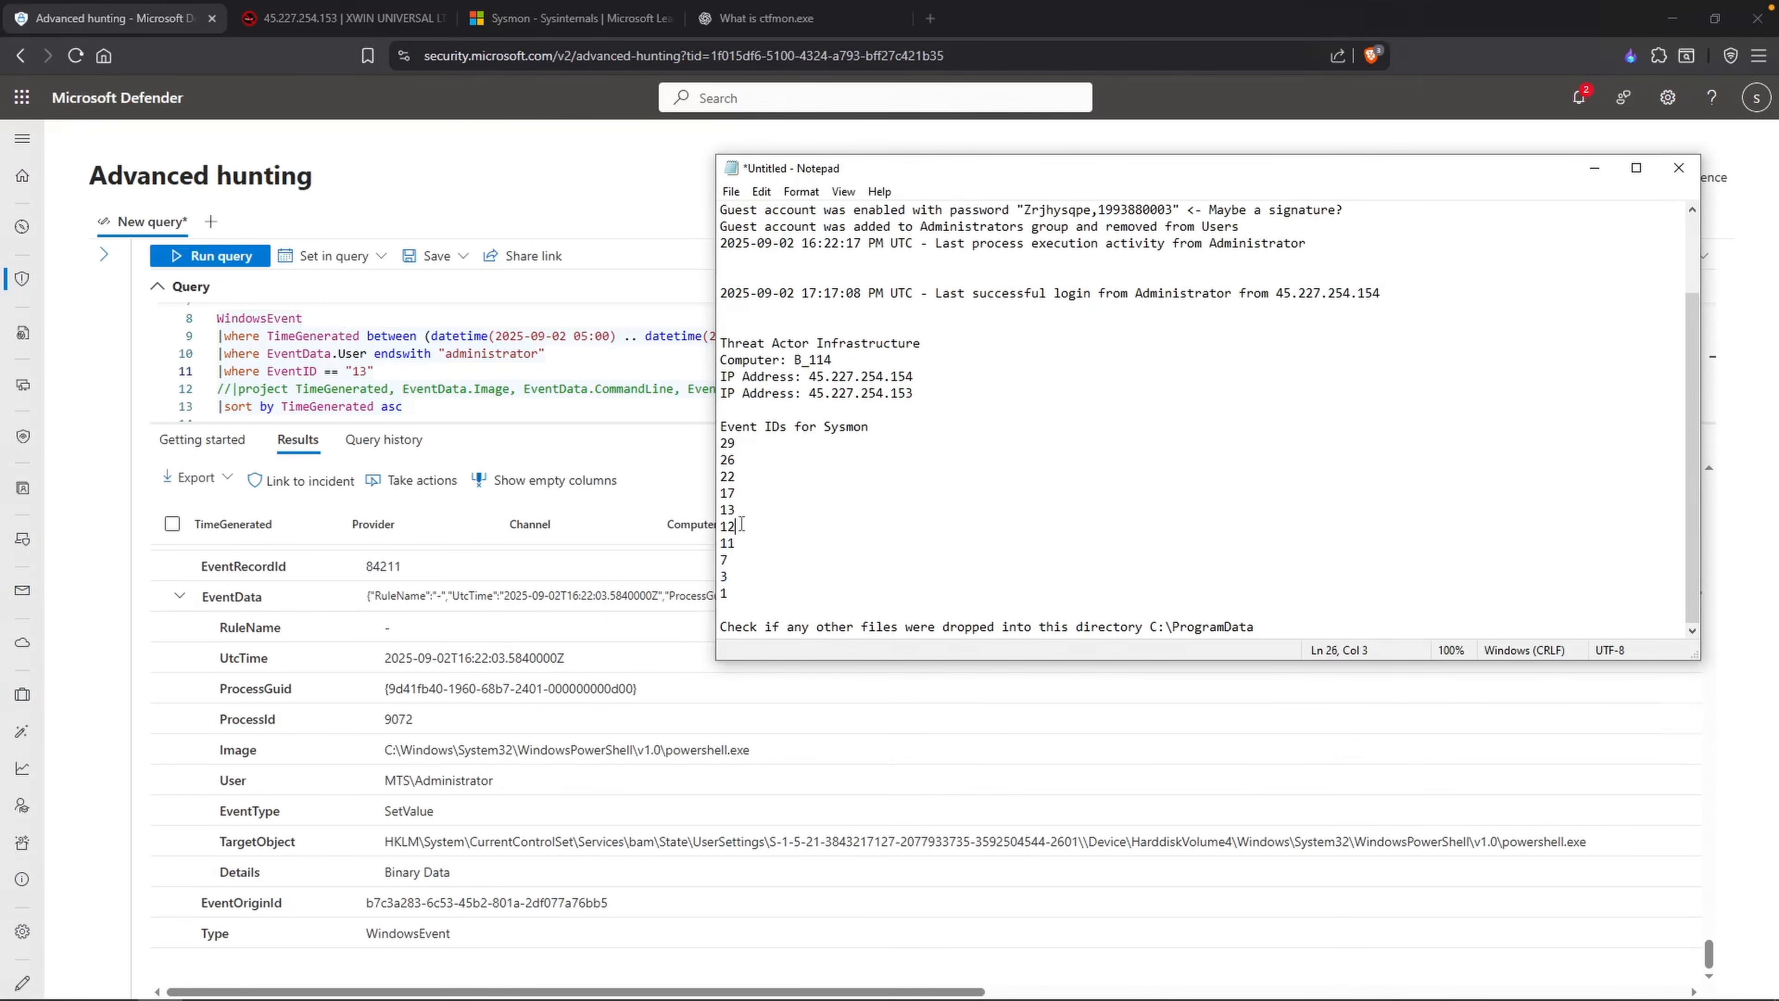
pyautogui.click(359, 371)
pyautogui.press('BackSpace')
pyautogui.write('2')
pyautogui.hotkey('shift', 'Return')
# Step: Look up the Event ID 12 RegistryEvent description in the Sysmon documentation
pyautogui.click(602, 19)
pyautogui.scroll(5, 750, 504)
pyautogui.moveTo(661, 396); pyautogui.dragTo(904, 400)
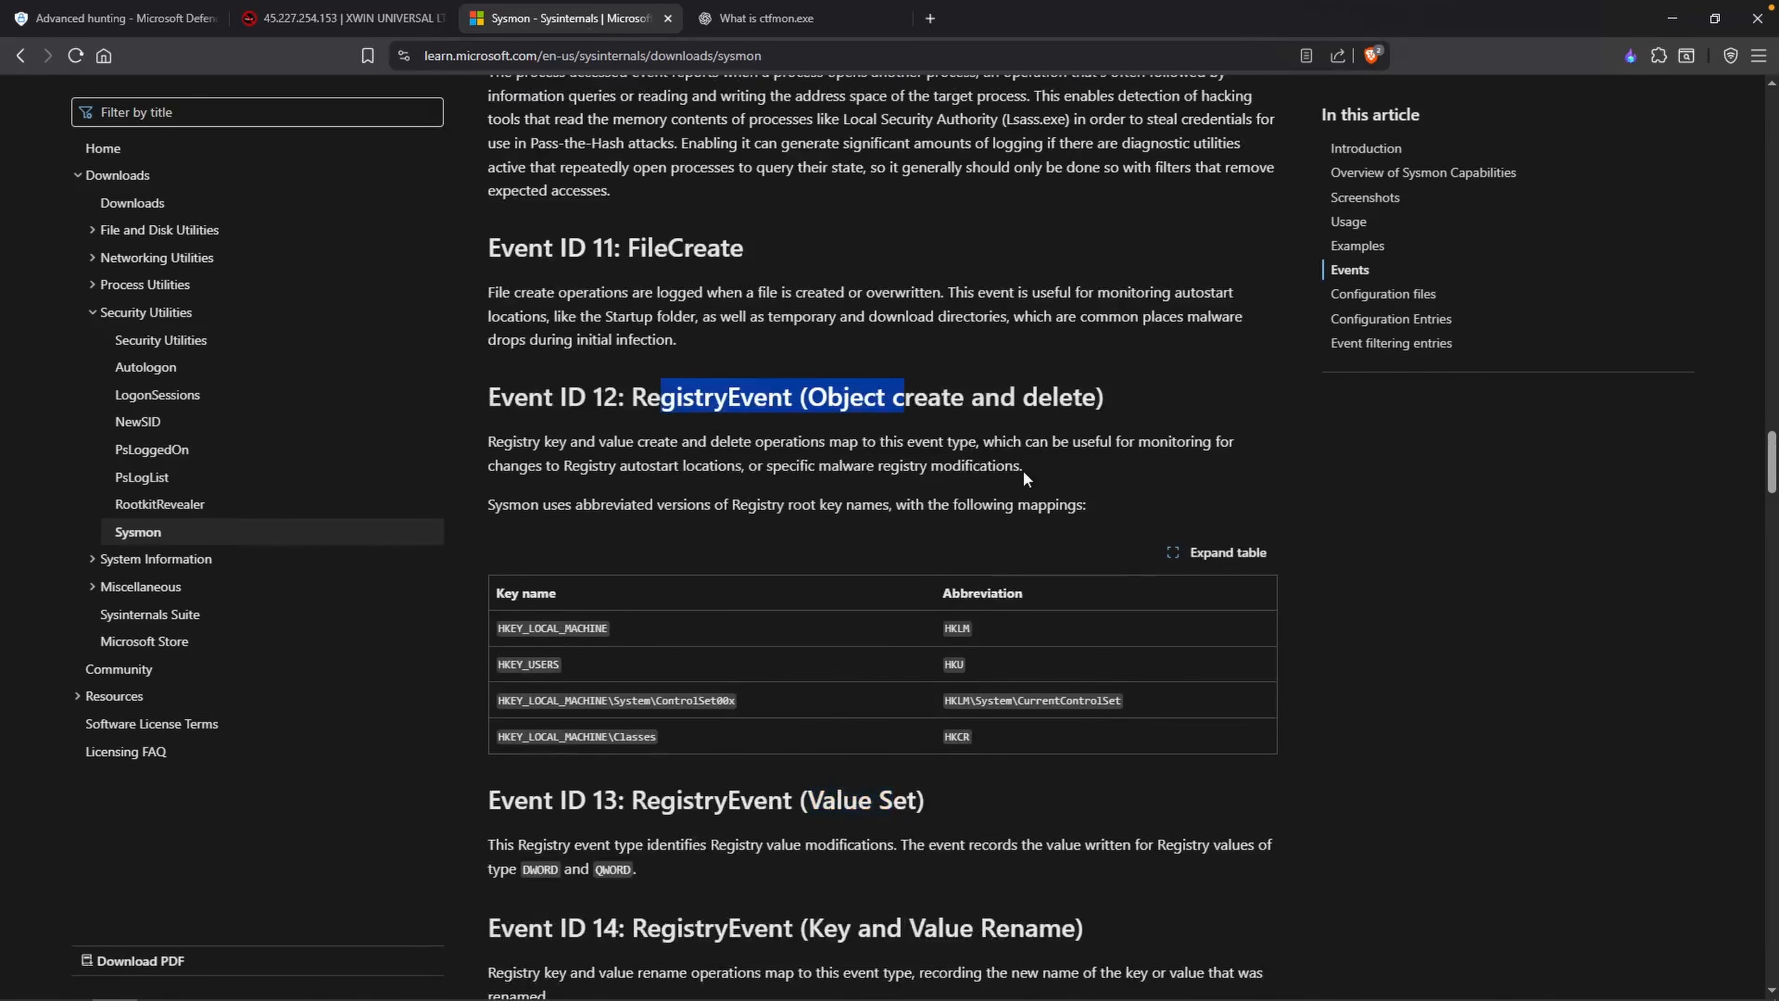
pyautogui.click(992, 417)
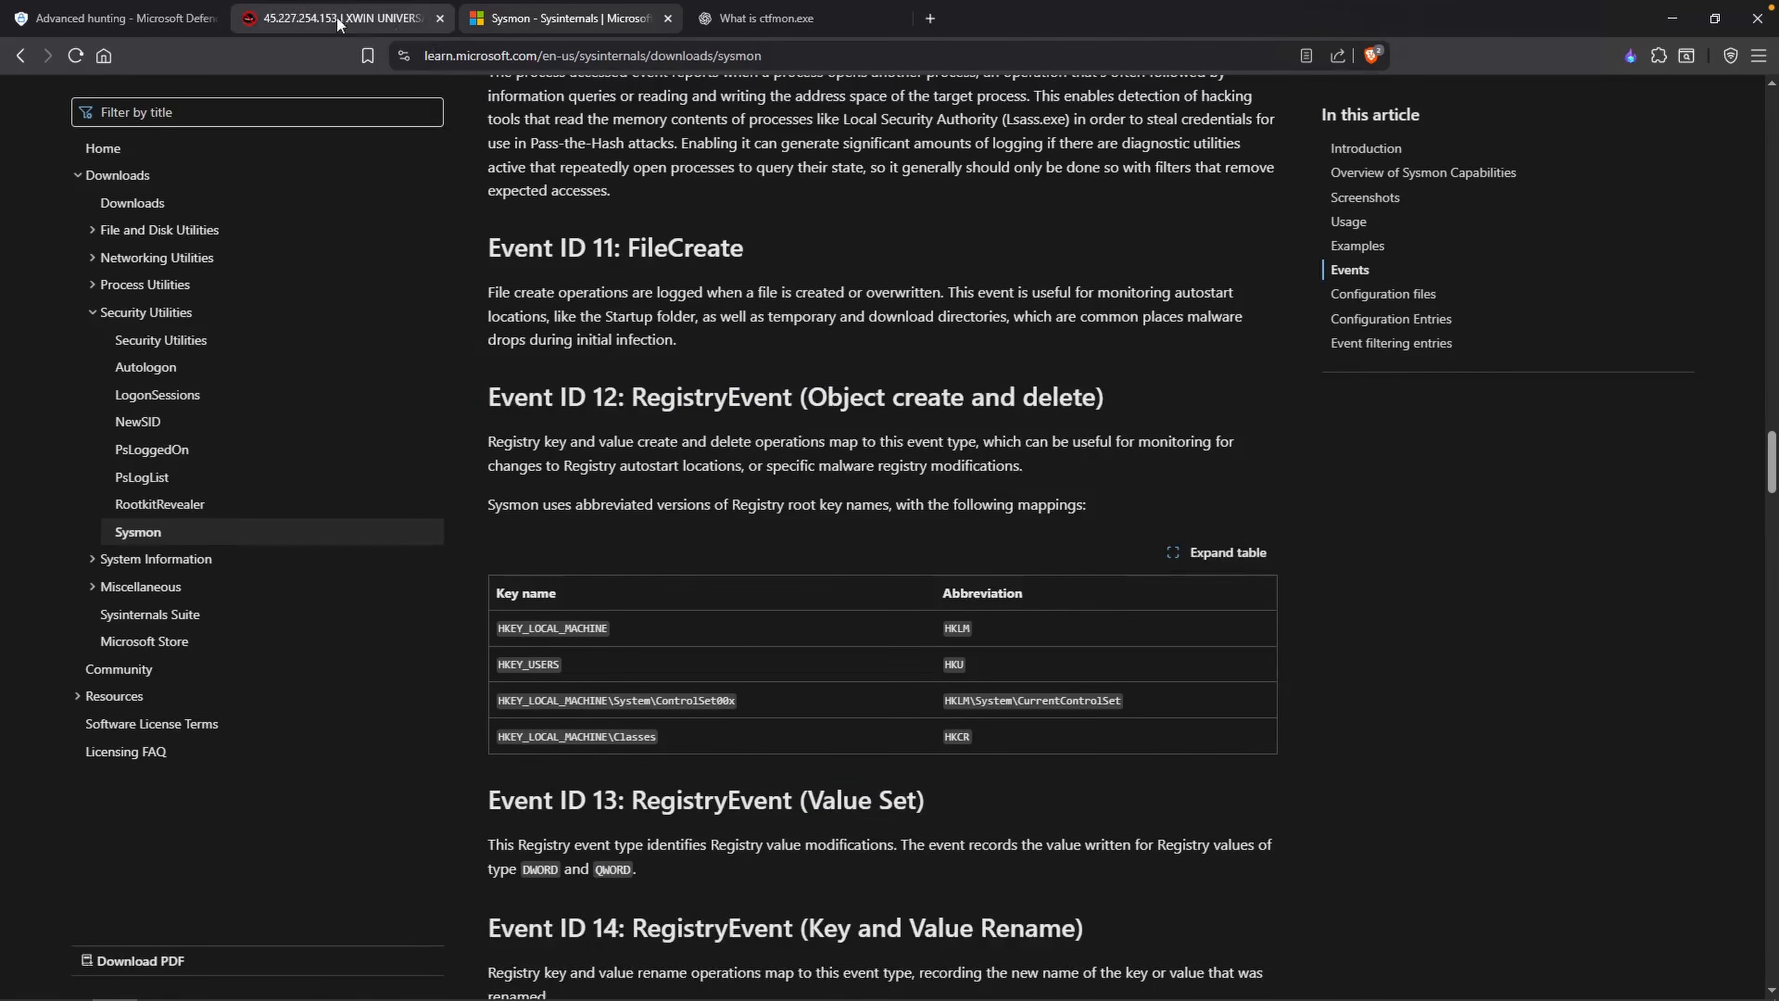
# Step: Return to the EventID 12 results and examine the record's event type, target object and image in its EventData
pyautogui.click(171, 20)
pyautogui.scroll(-6, 483, 722)
pyautogui.moveTo(459, 853); pyautogui.dragTo(376, 849)
pyautogui.moveTo(1144, 890); pyautogui.dragTo(1052, 884)
pyautogui.moveTo(580, 788); pyautogui.dragTo(454, 790)
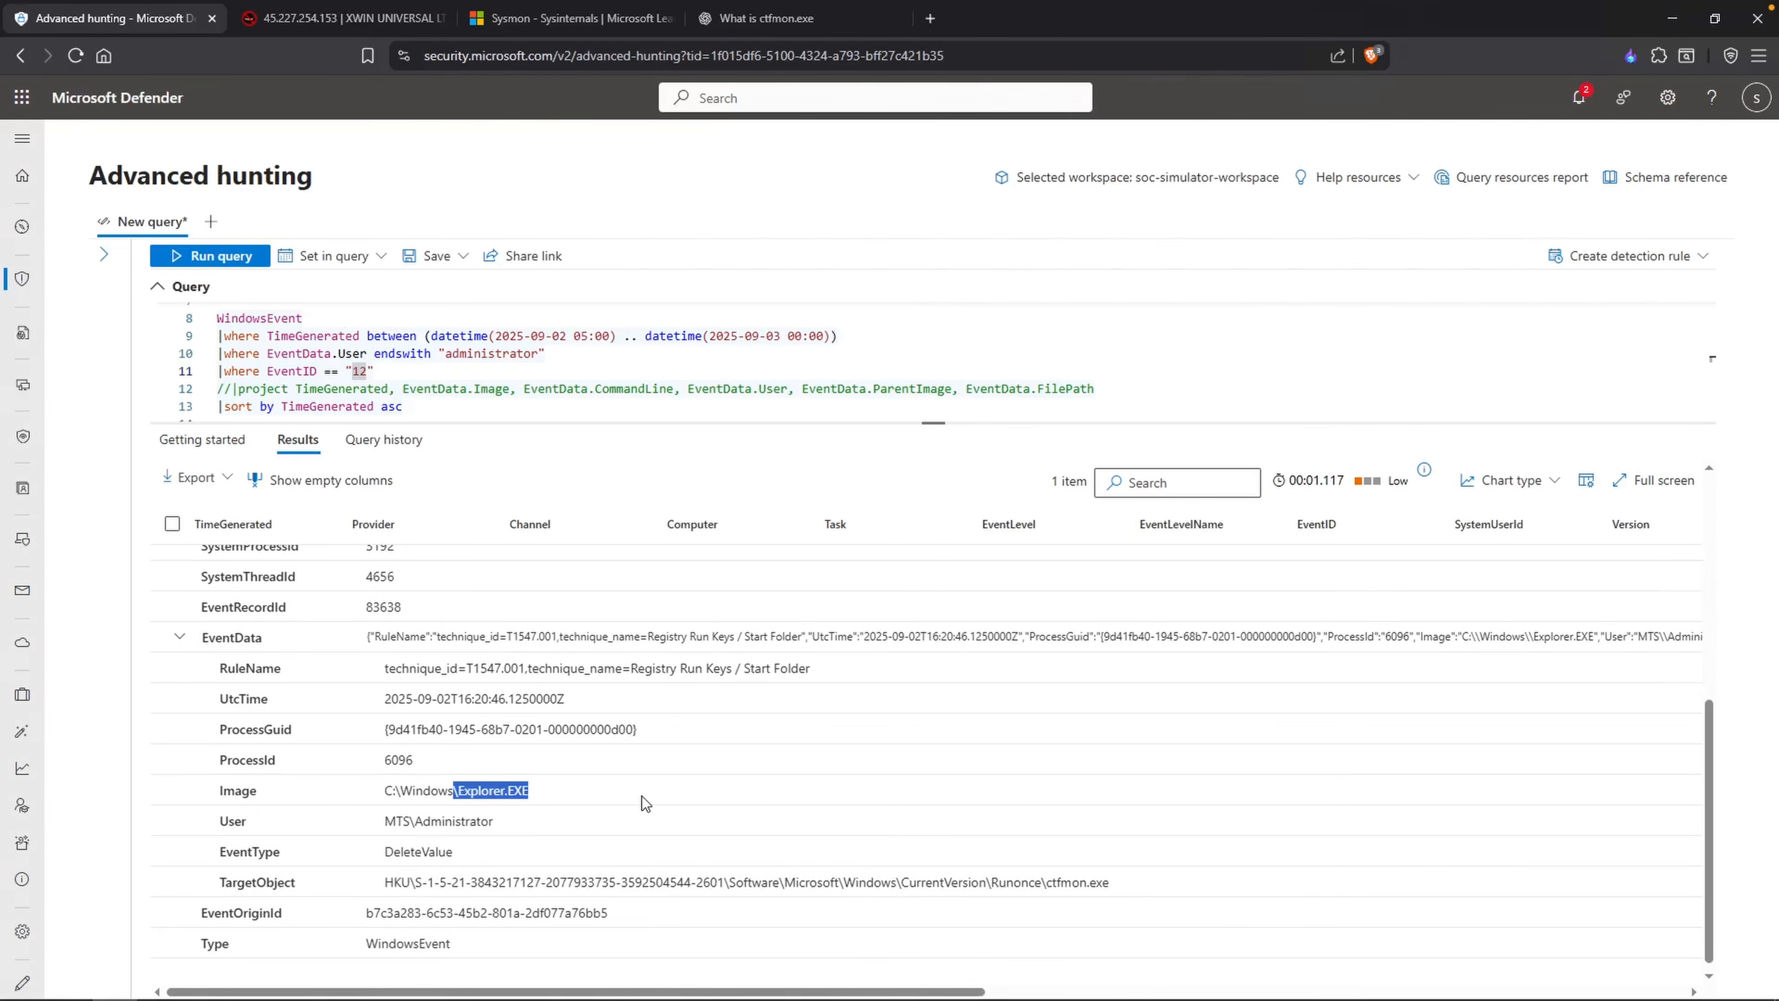
# Step: Run the hunting query for EventID "11" and look up the FileCreate description in the Sysmon documentation
pyautogui.click(642, 795)
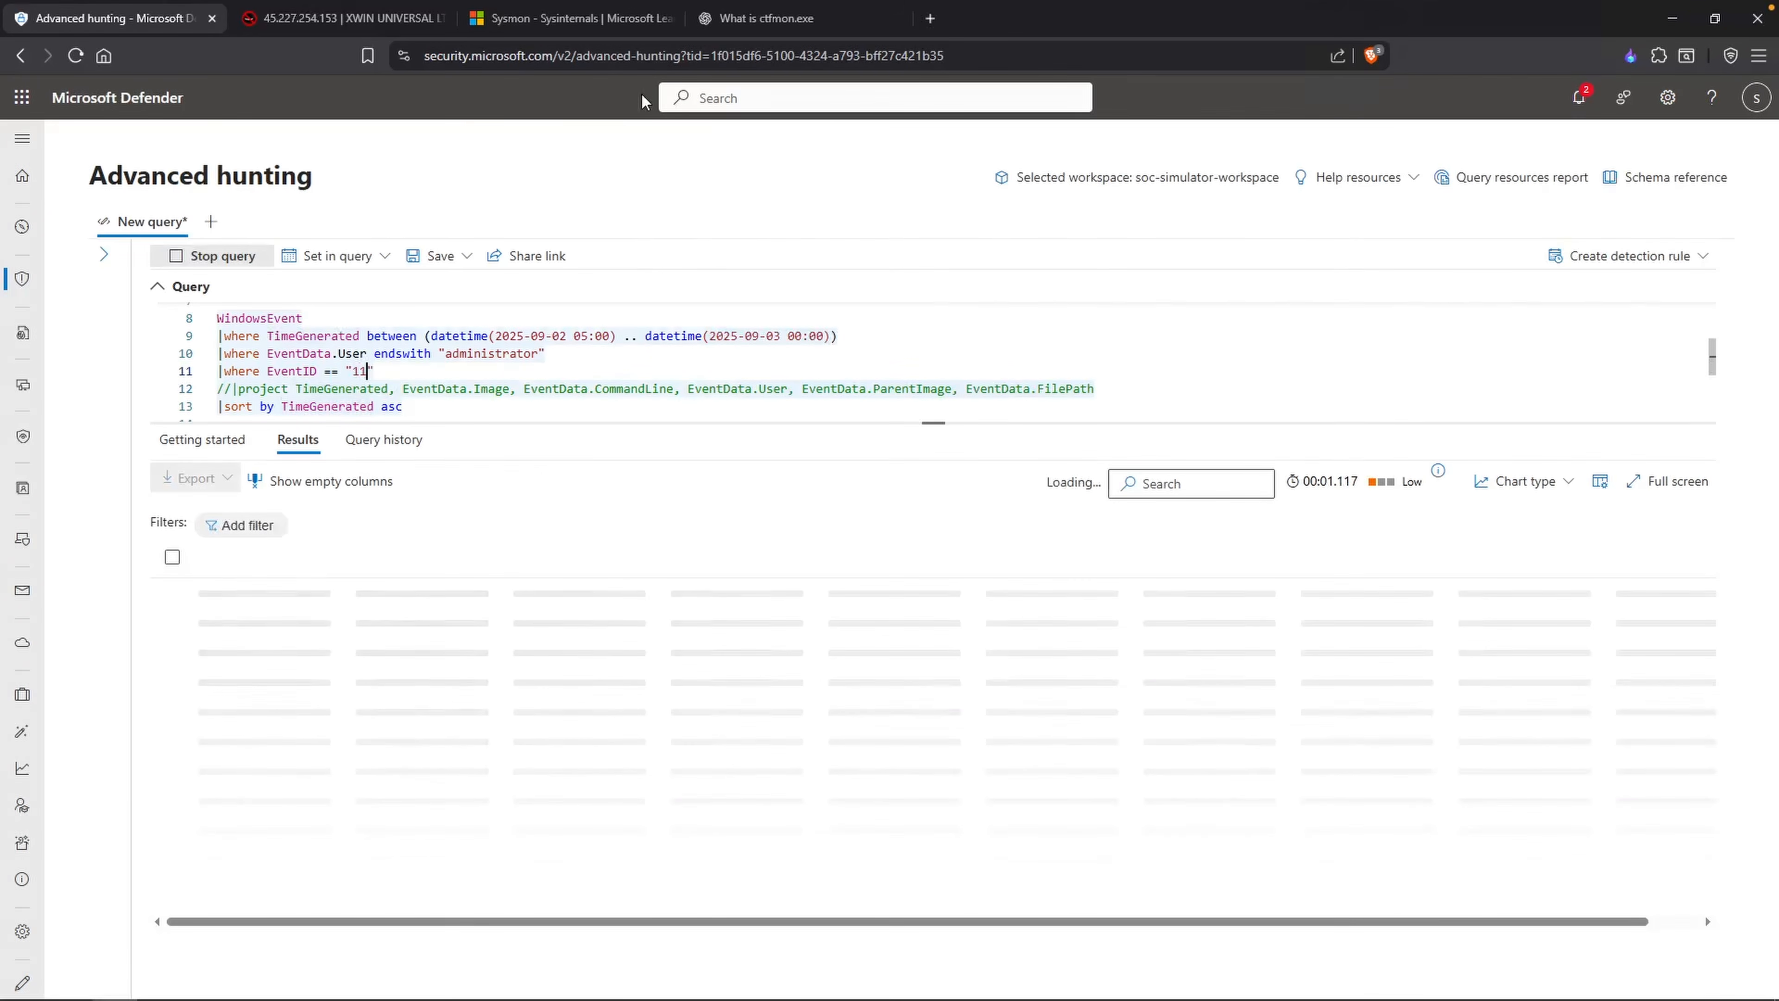
pyautogui.click(597, 20)
pyautogui.scroll(1, 738, 335)
pyautogui.moveTo(640, 319); pyautogui.dragTo(740, 281)
pyautogui.click(742, 283)
pyautogui.click(139, 30)
# Step: Recheck the C:\ProgramData reminder in Notepad and expand the first EventID 11 record's EventData to examine its target filename
pyautogui.hotkey('alt', 'Tab')
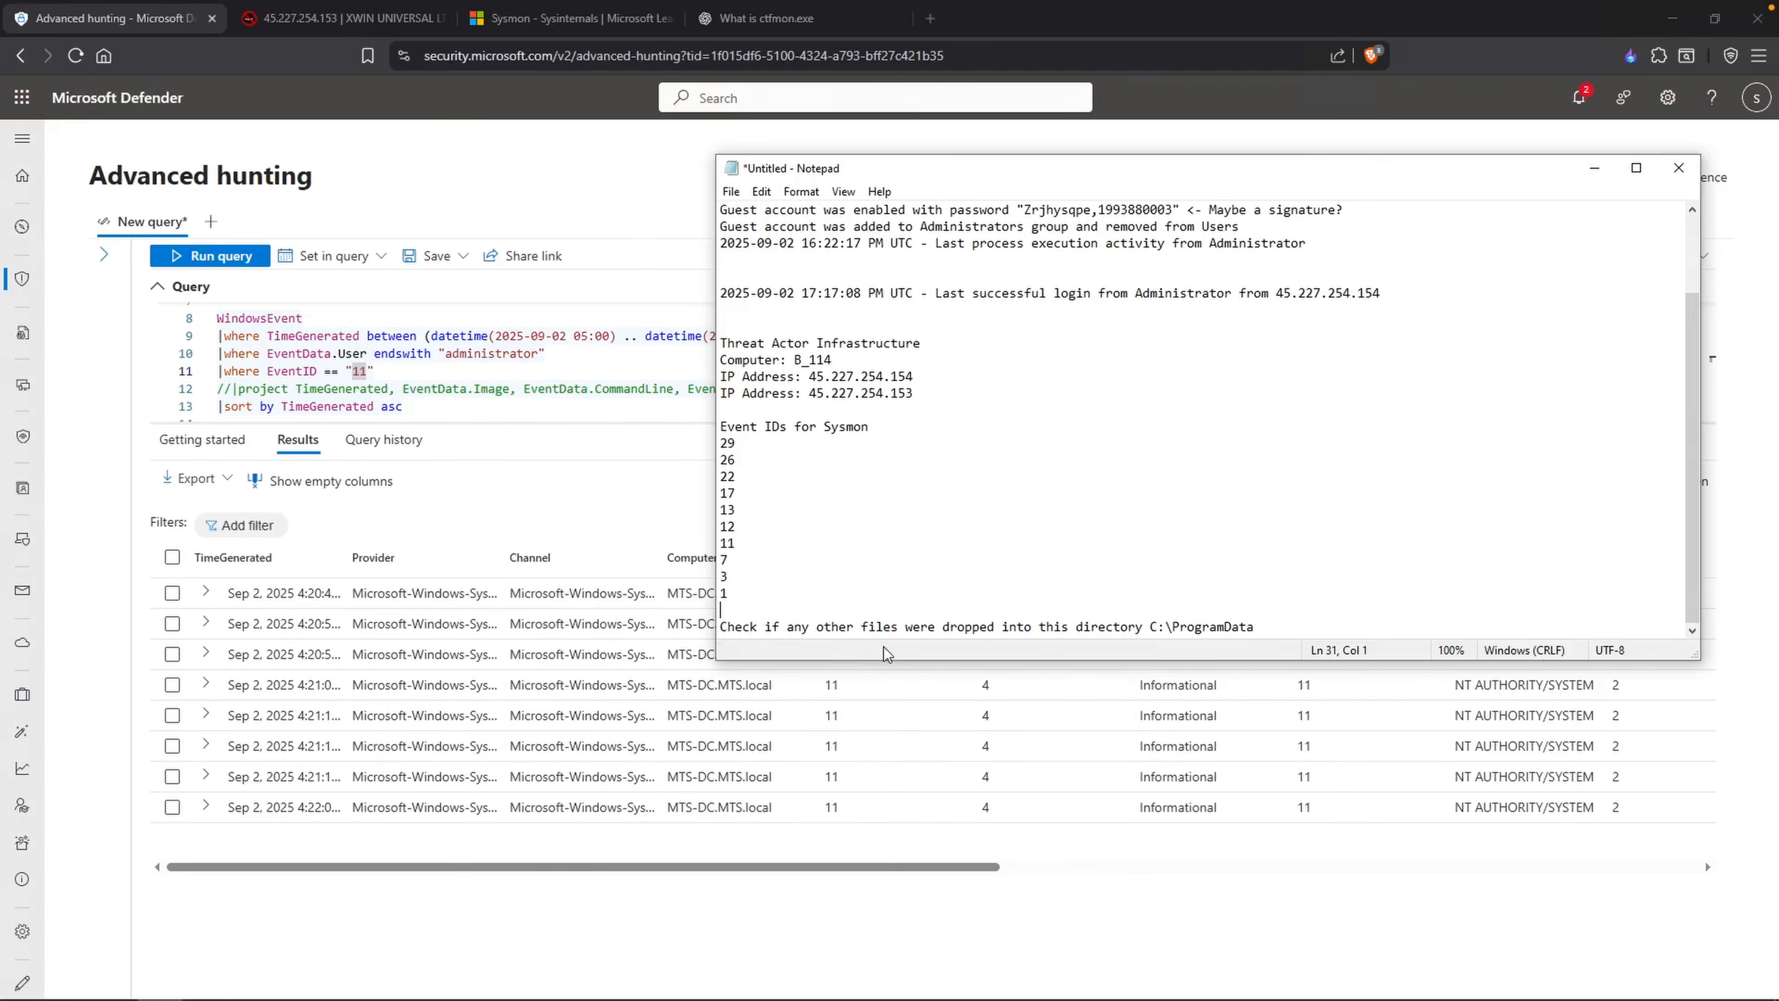
pyautogui.moveTo(1306, 627); pyautogui.dragTo(1143, 627)
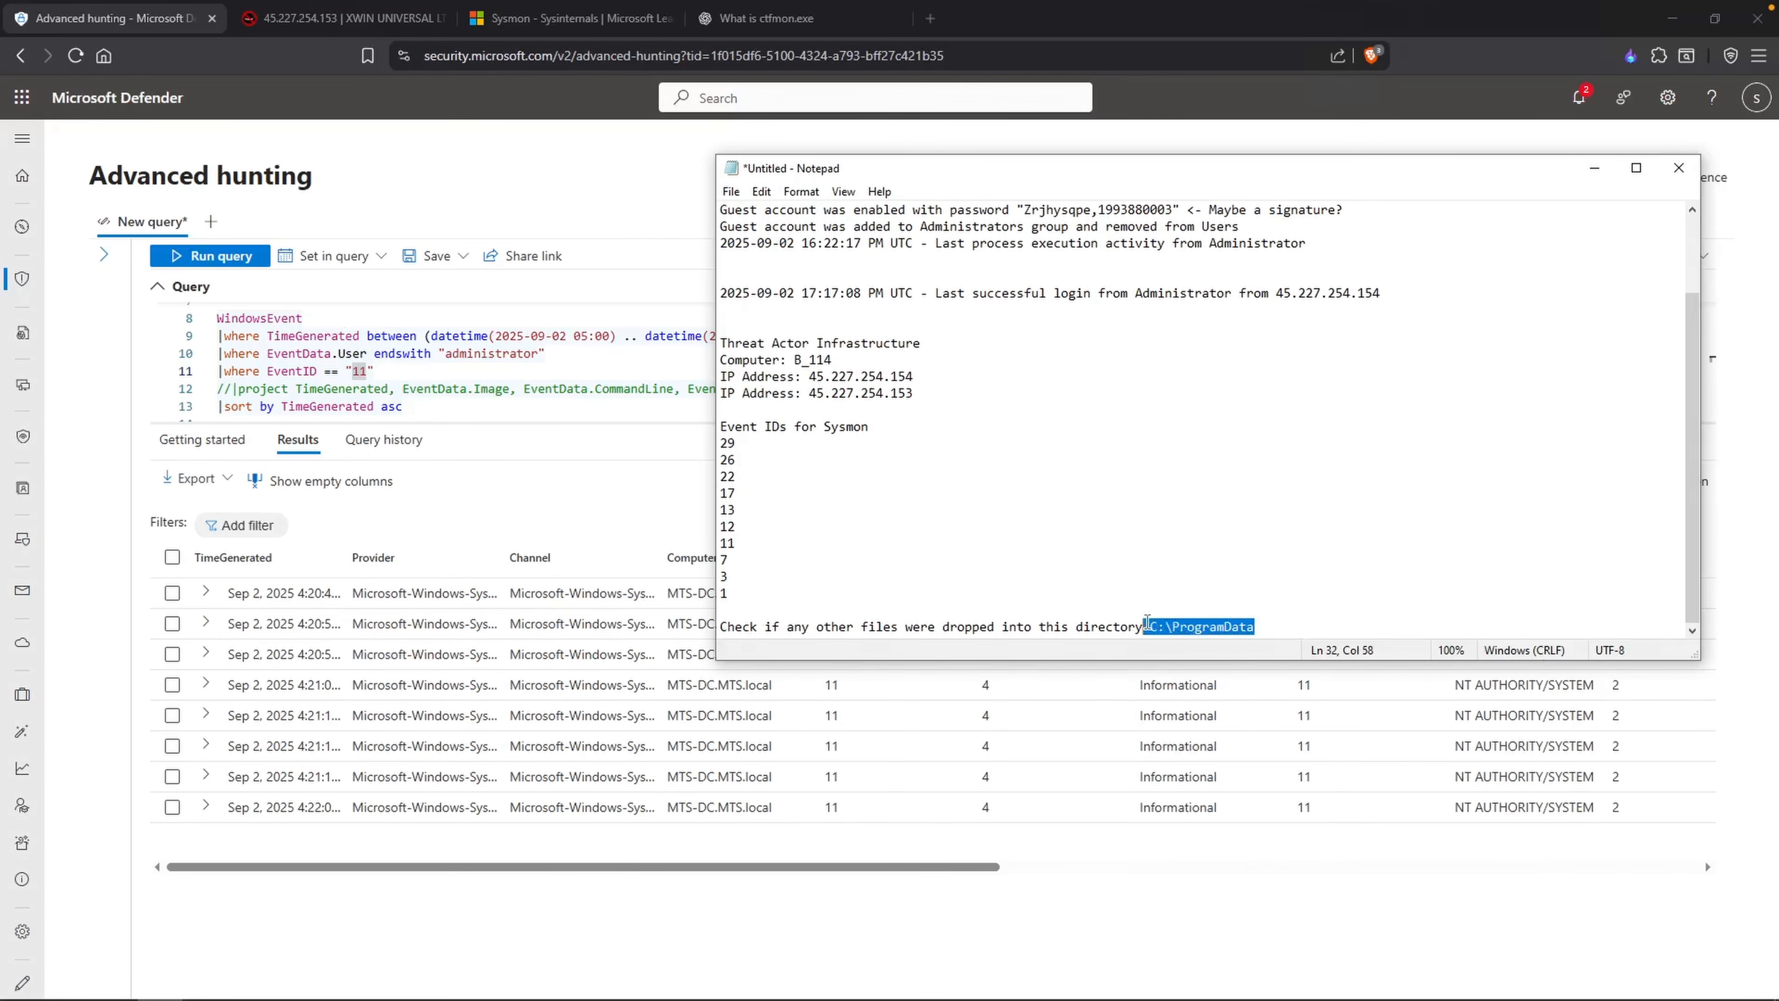
pyautogui.click(720, 609)
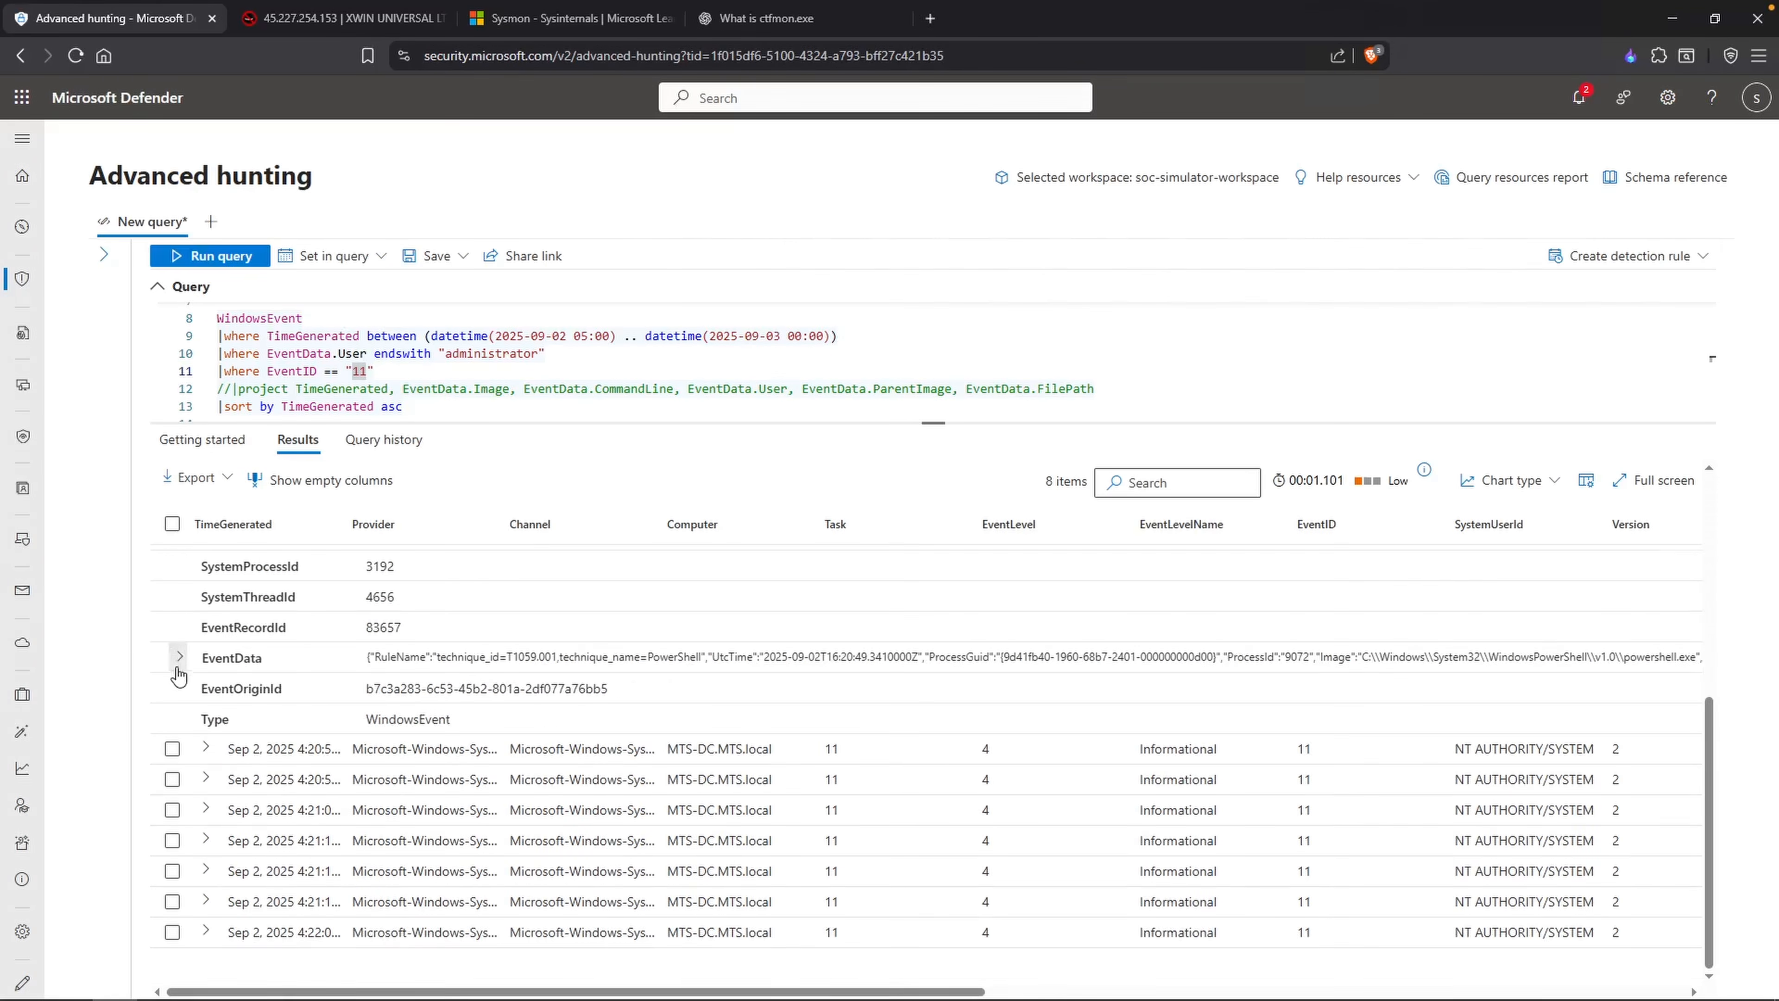
pyautogui.click(177, 668)
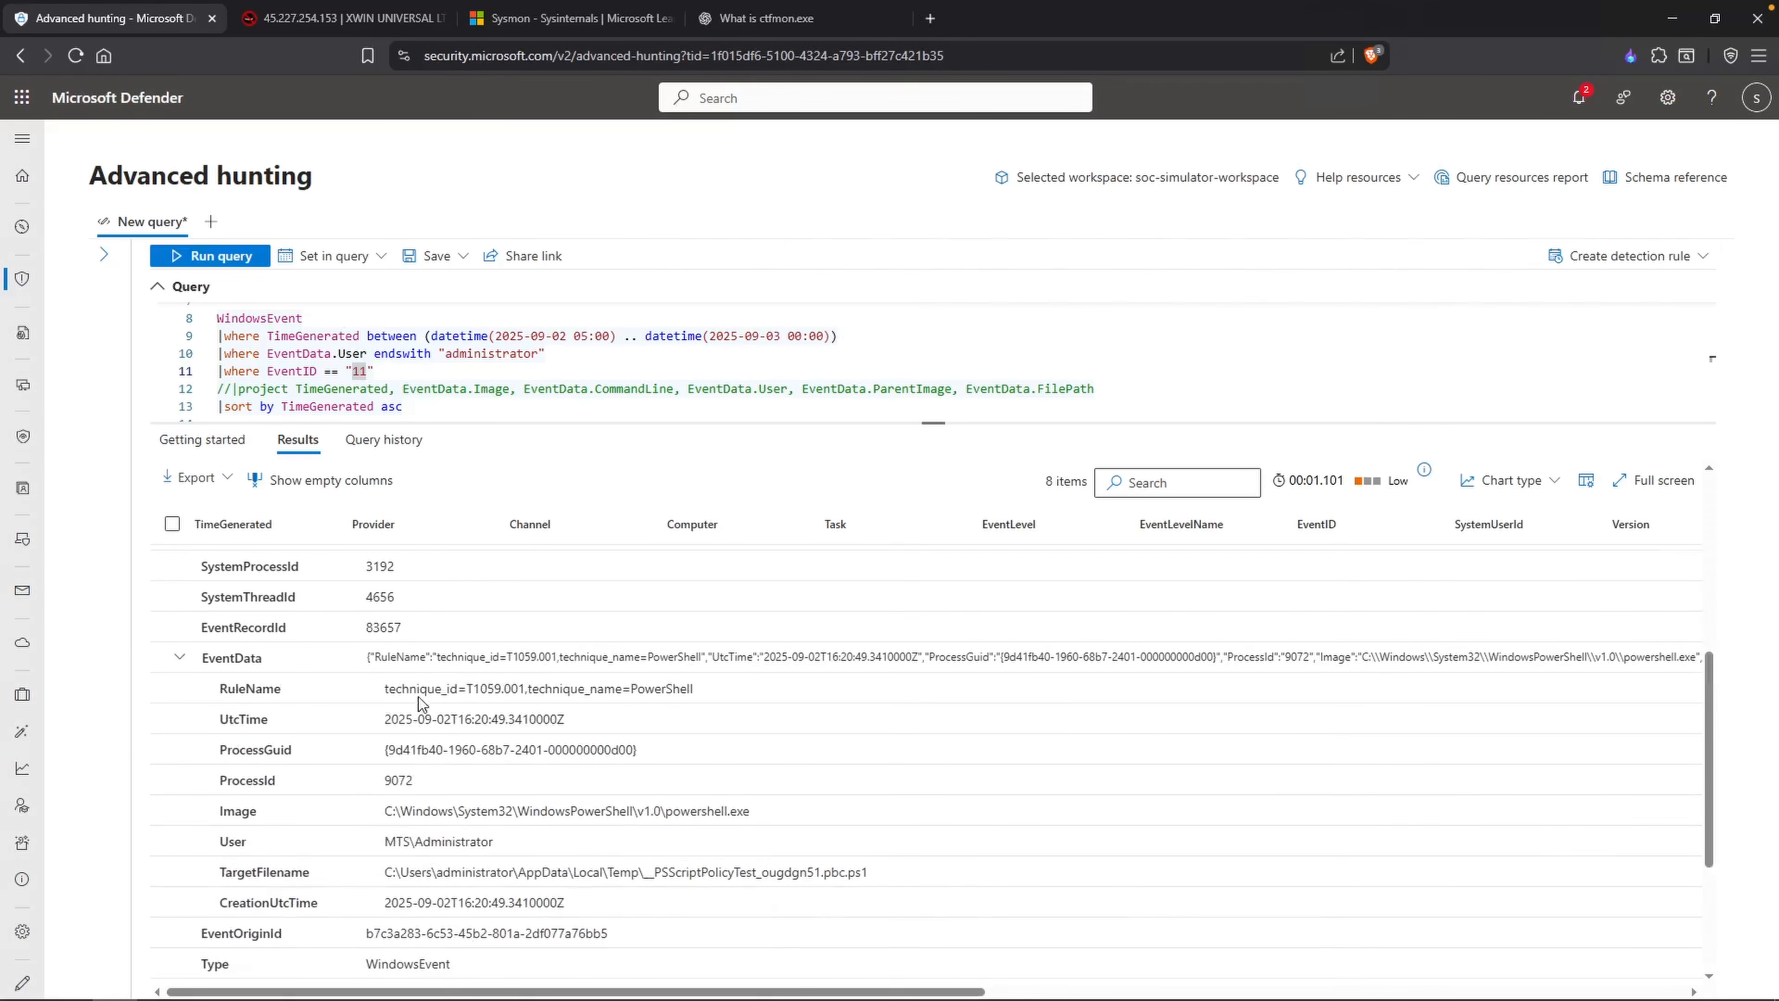
# Step: Examine the image and target filename of the first EventID 11 record, and collapse its EventData
pyautogui.scroll(-1, 490, 709)
pyautogui.moveTo(638, 767); pyautogui.dragTo(744, 797)
pyautogui.moveTo(869, 850); pyautogui.dragTo(824, 837)
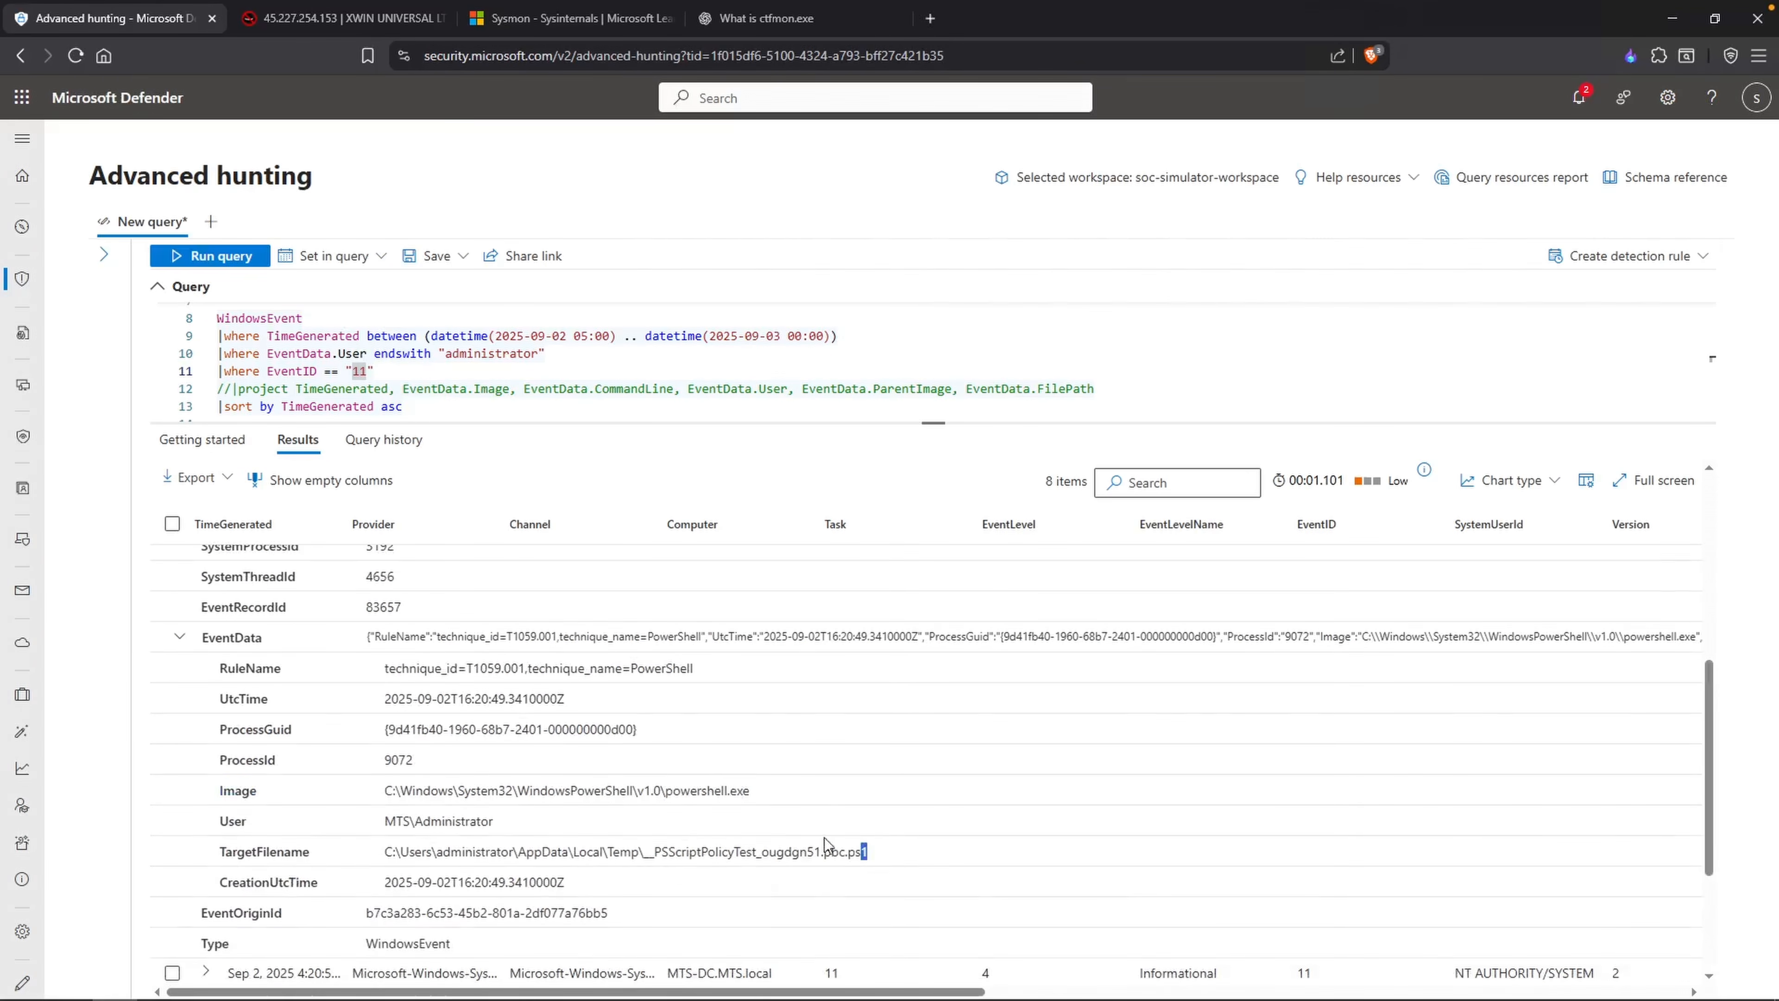
pyautogui.scroll(-1, 861, 840)
pyautogui.scroll(1, 350, 735)
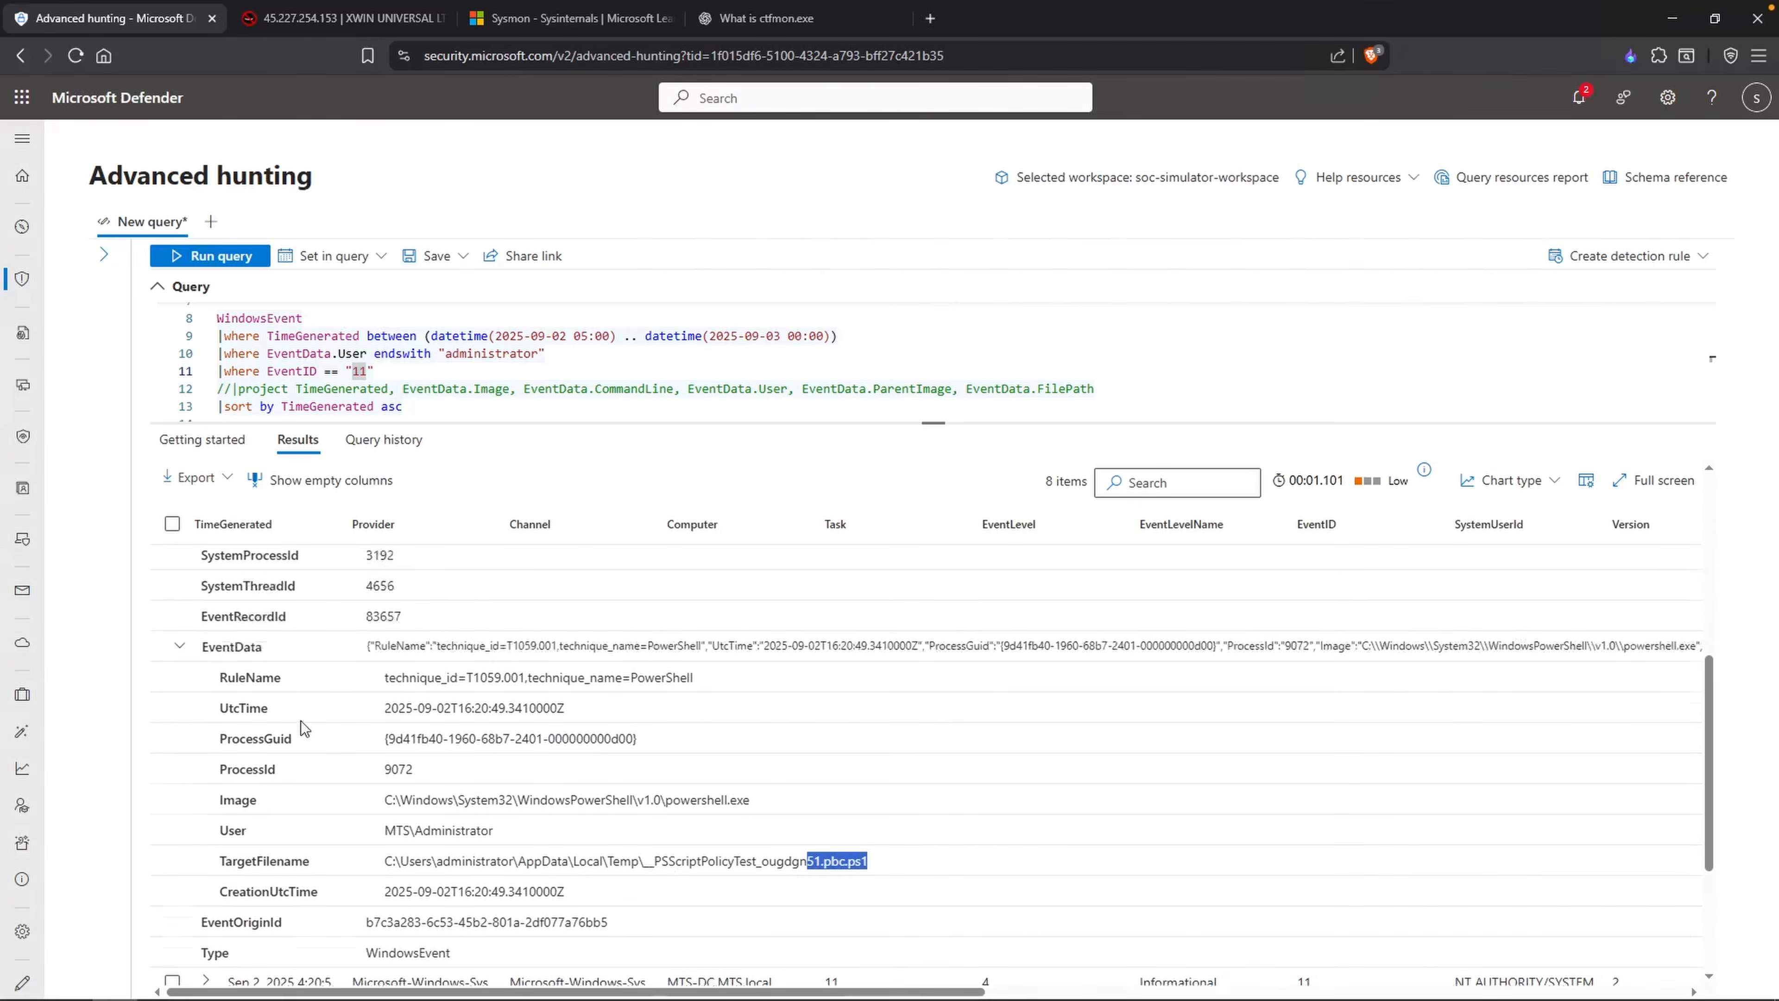
pyautogui.click(180, 655)
pyautogui.scroll(5, 245, 672)
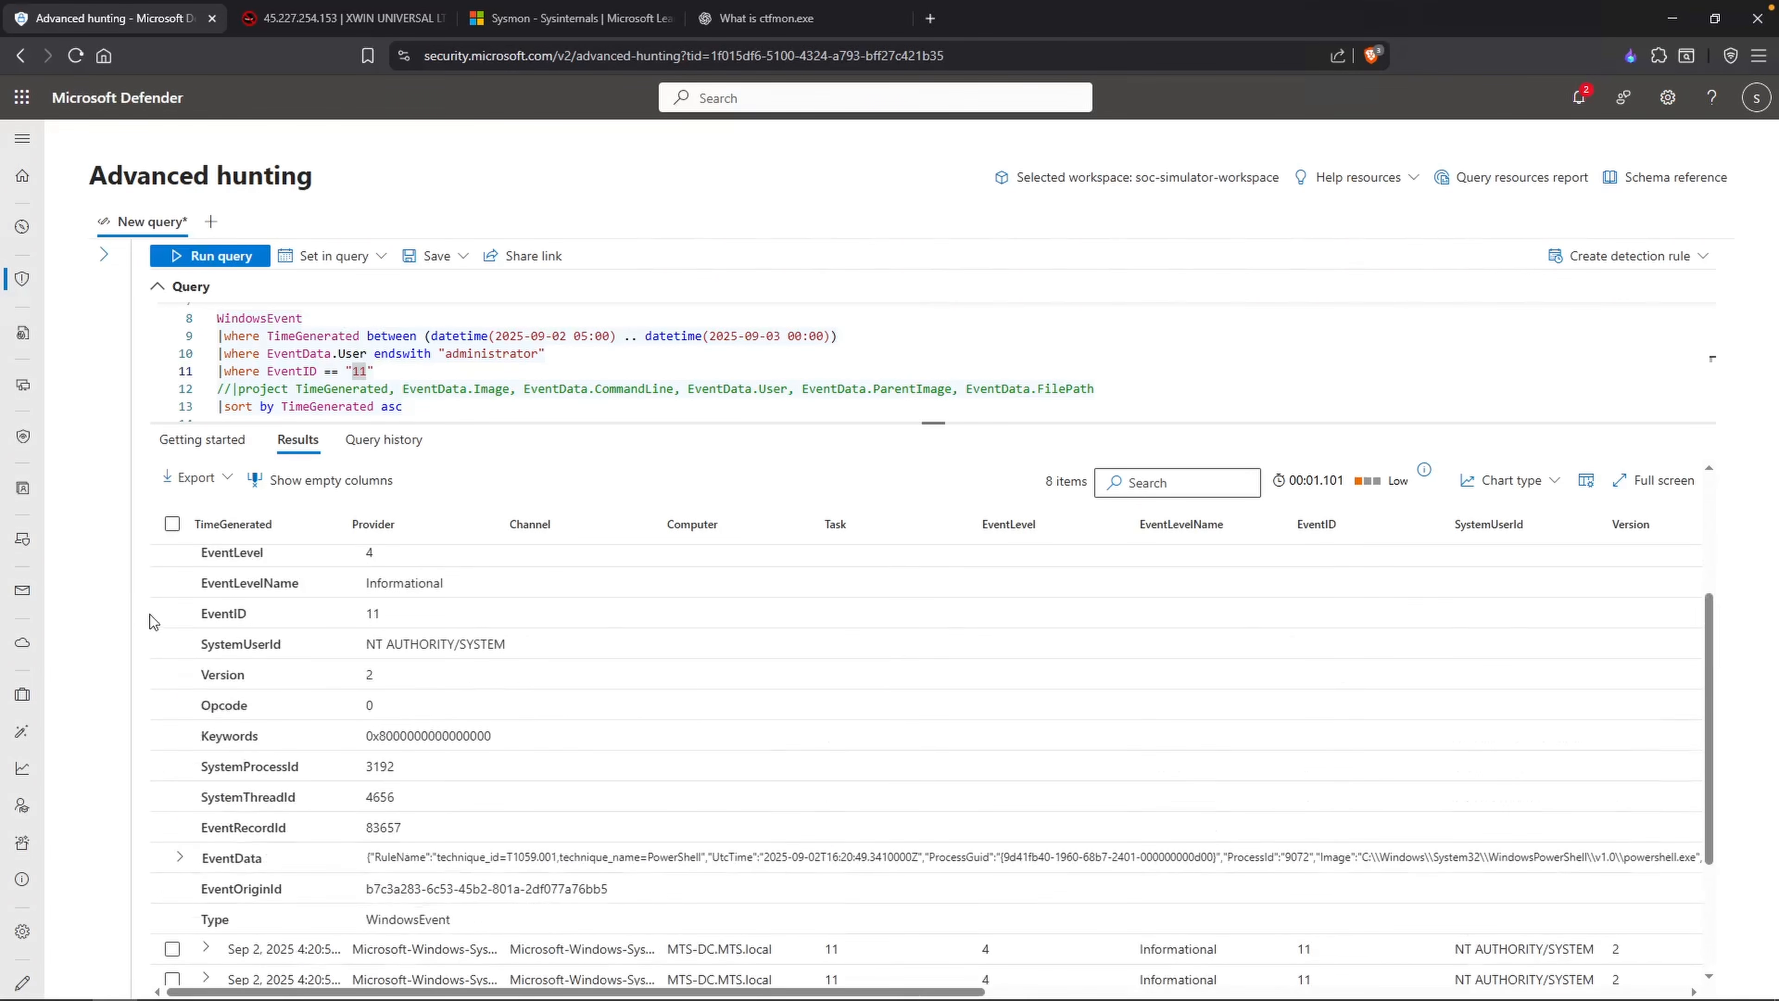
# Step: Examine the target filename in the EventData of the second EventID 11 record
pyautogui.scroll(-6, 515, 784)
pyautogui.moveTo(465, 771); pyautogui.dragTo(547, 775)
pyautogui.click(535, 777)
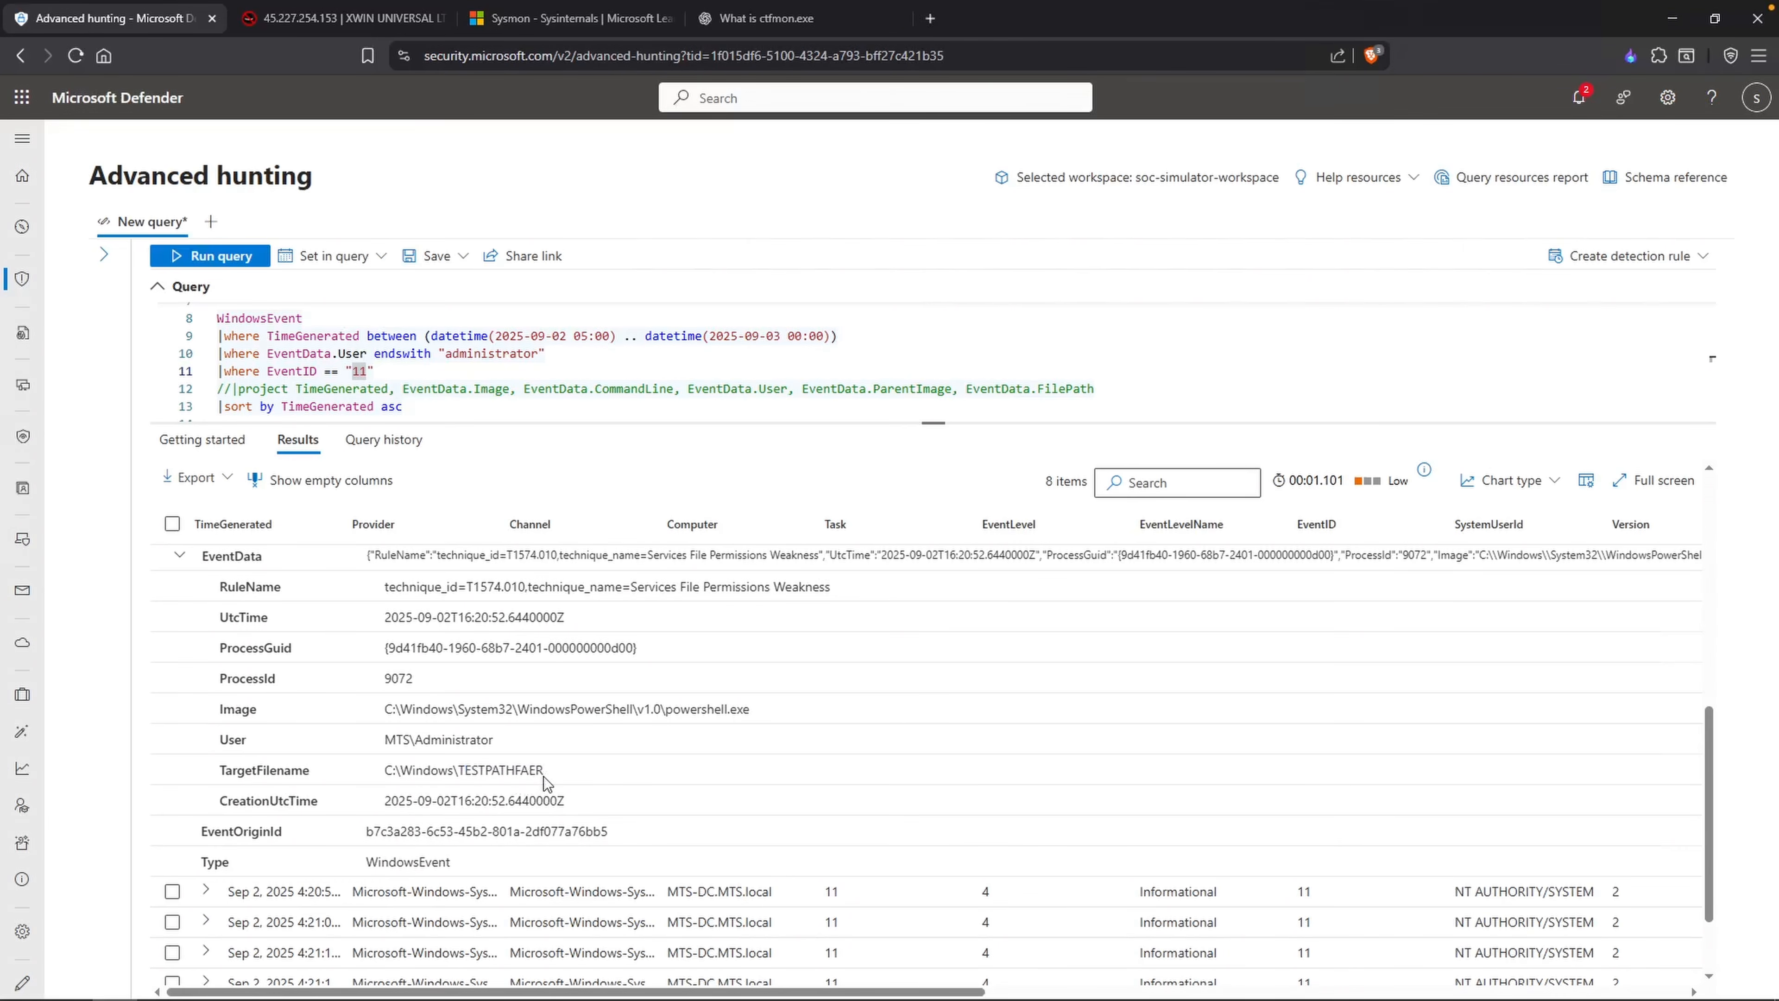
pyautogui.moveTo(543, 771); pyautogui.dragTo(460, 760)
pyautogui.moveTo(460, 759); pyautogui.dragTo(383, 768)
pyautogui.scroll(1, 571, 805)
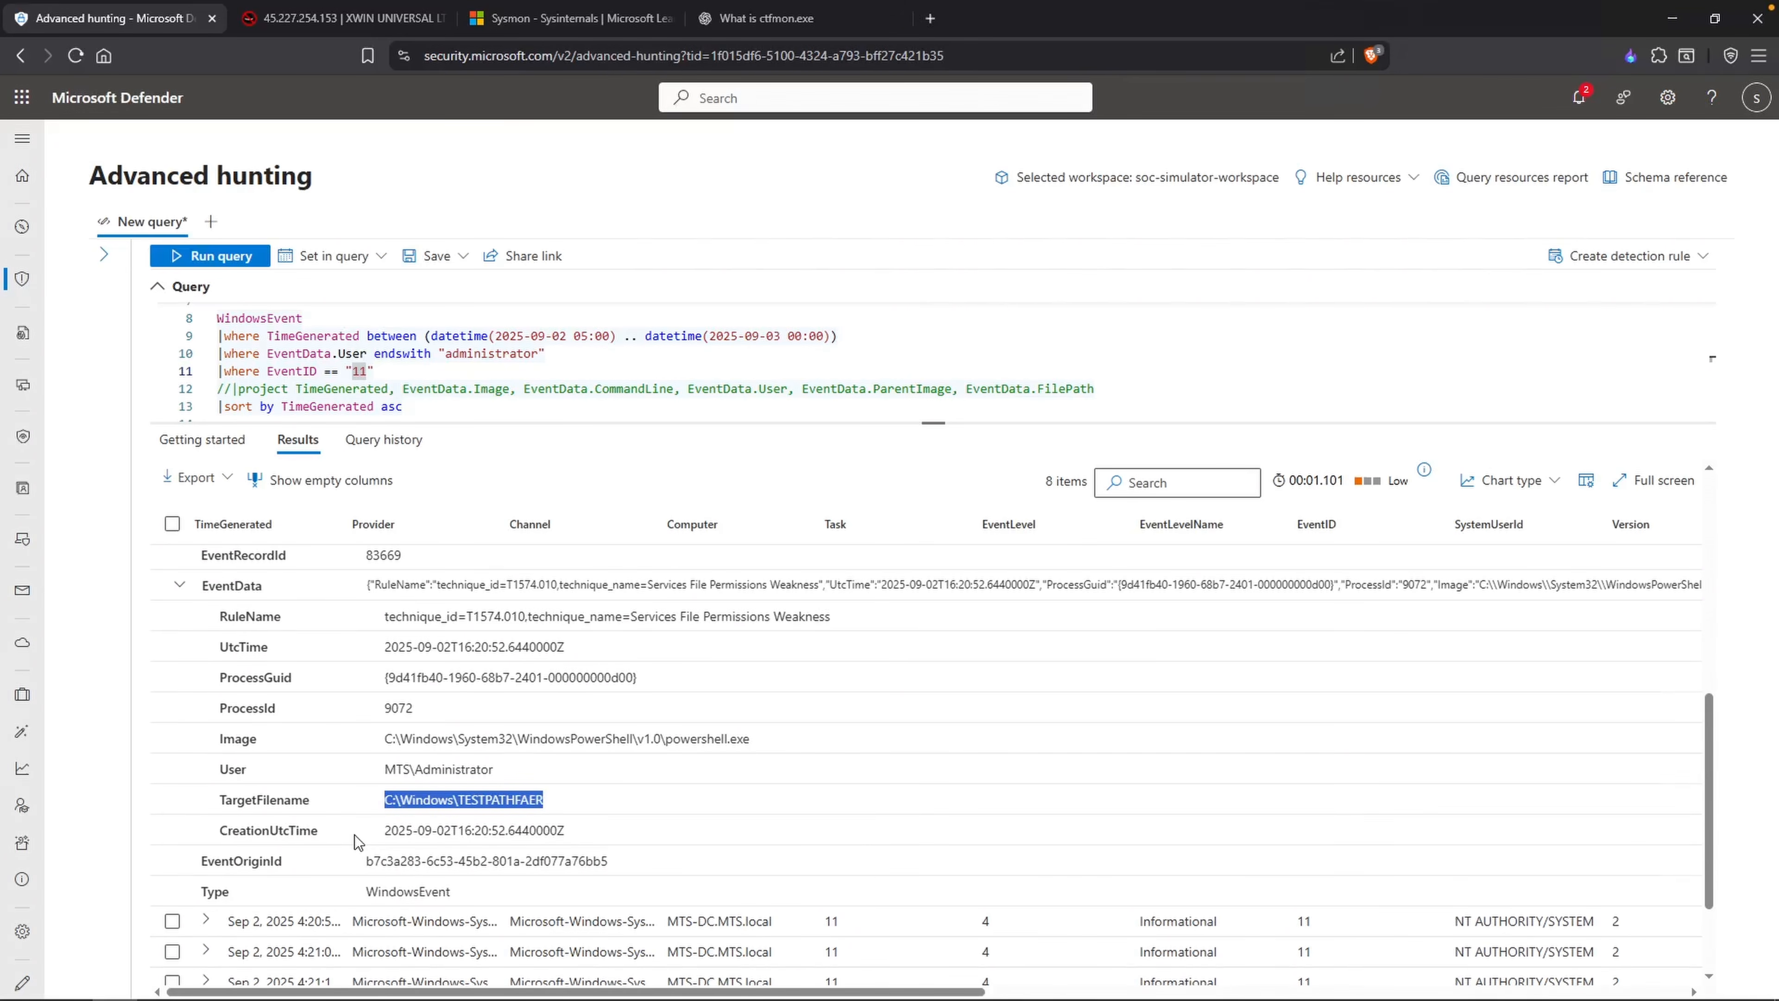
pyautogui.hotkey('alt', 'Tab')
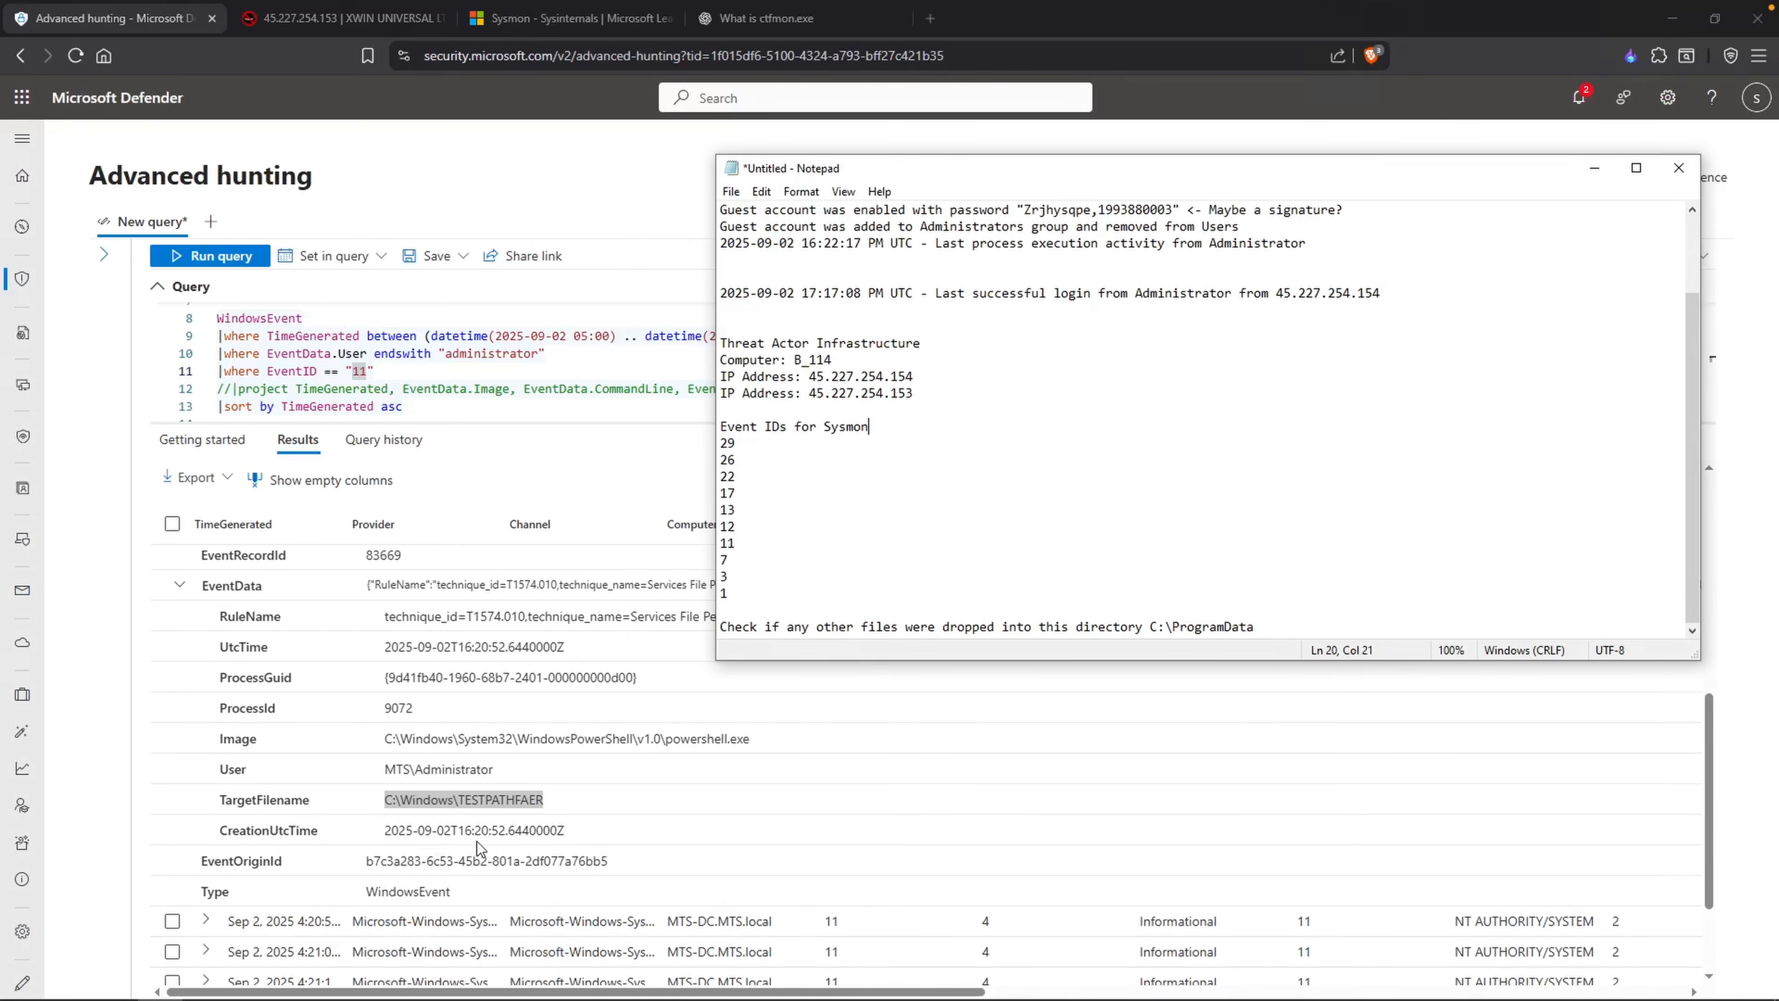
pyautogui.scroll(2, 1211, 245)
pyautogui.click(1262, 244)
pyautogui.press('Return')
pyautogui.write('2025')
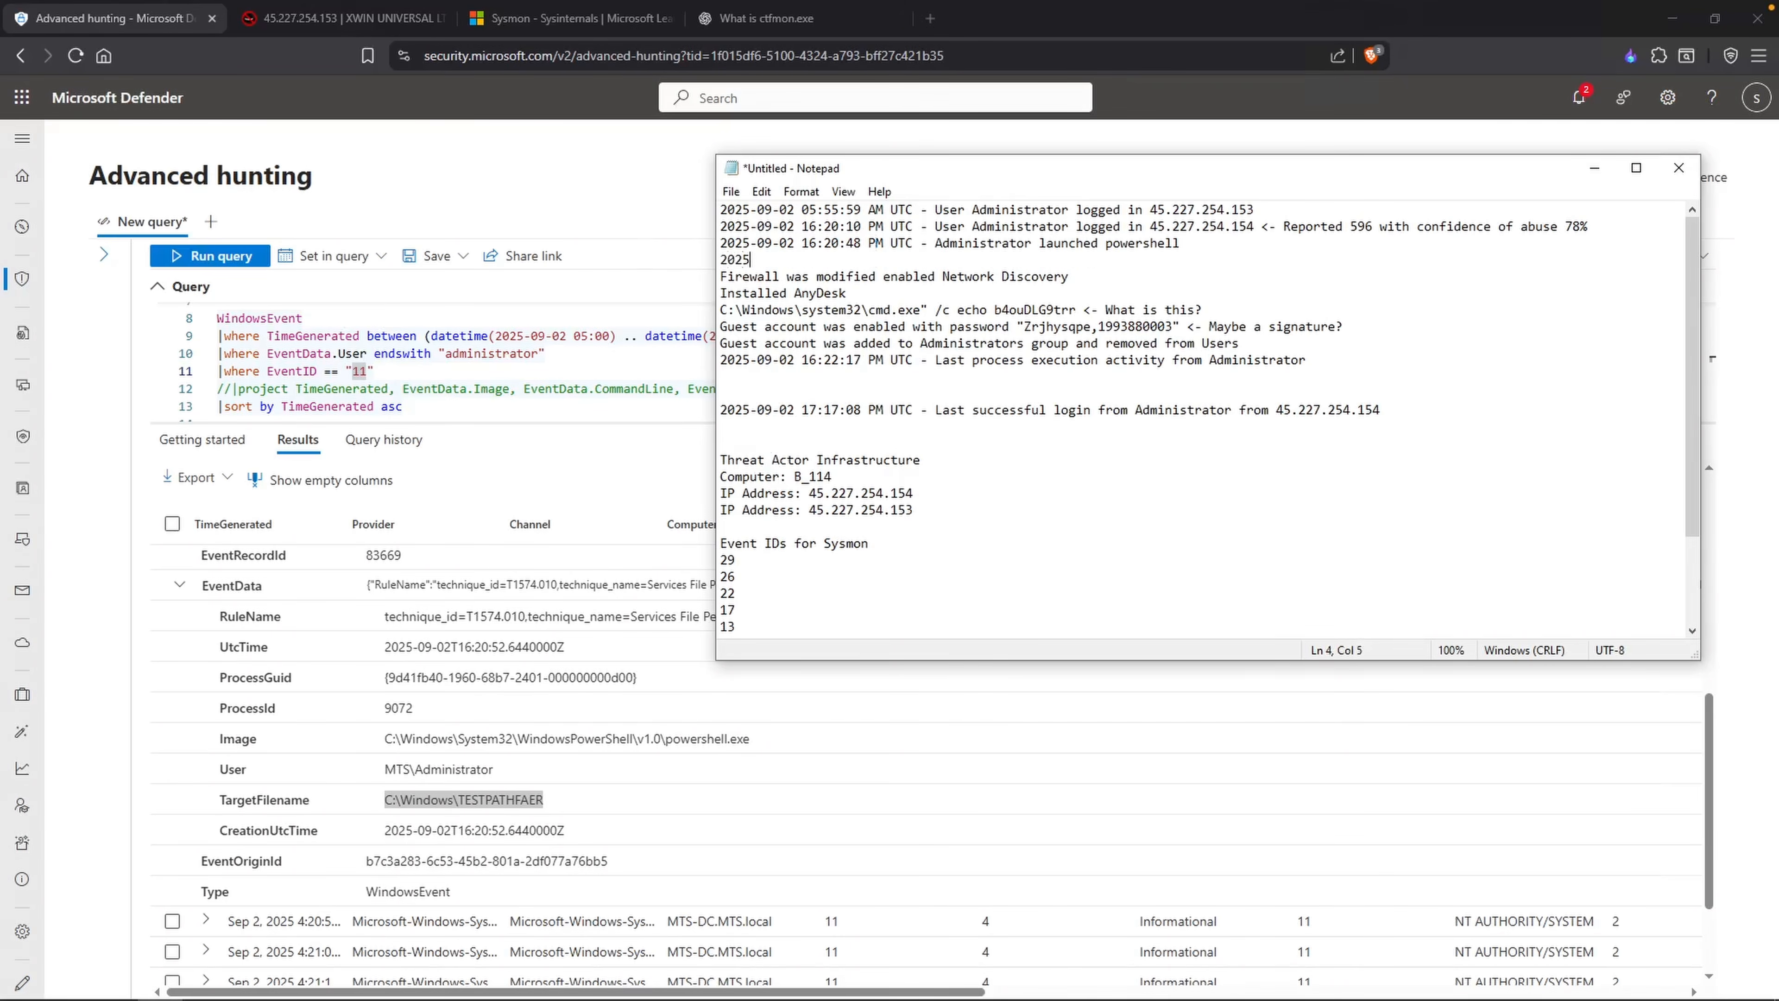
pyautogui.write('-09-02 16:20:52 PM UTC - Administrator used Powerhsl')
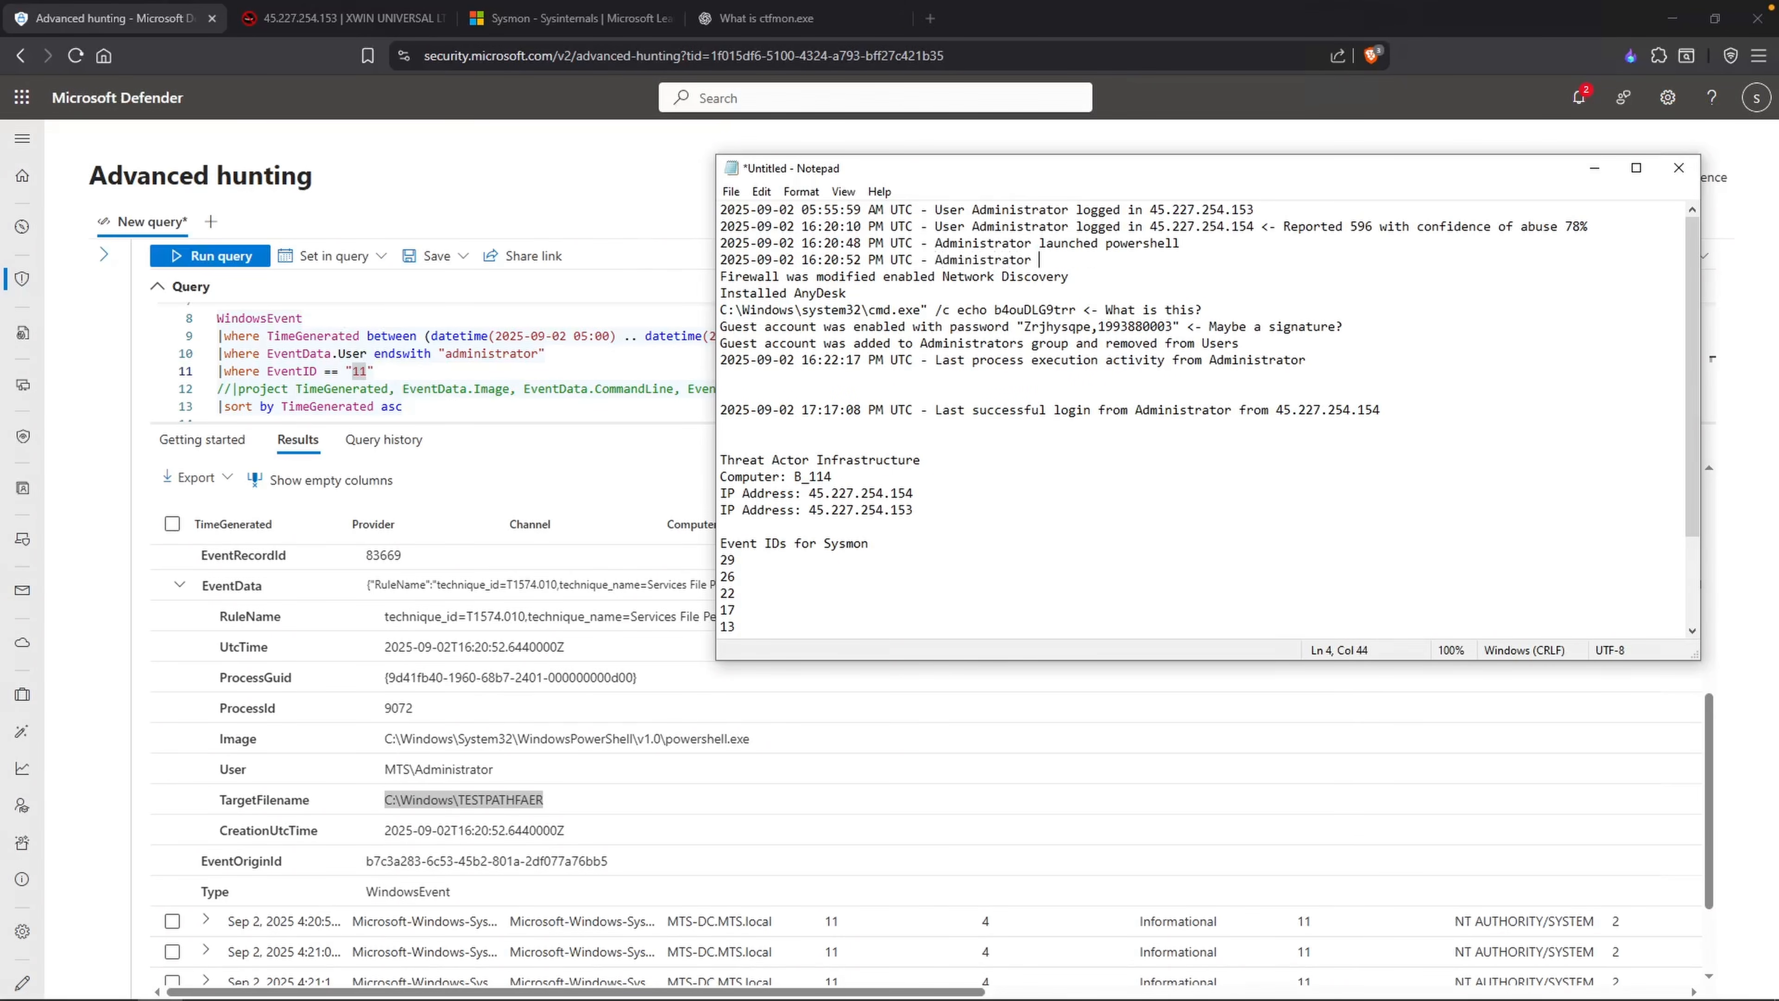
pyautogui.press('BackSpace')
pyautogui.press('BackSpace')
pyautogui.press('BackSpace')
pyautogui.write('shell to create')
pyautogui.write('a f')
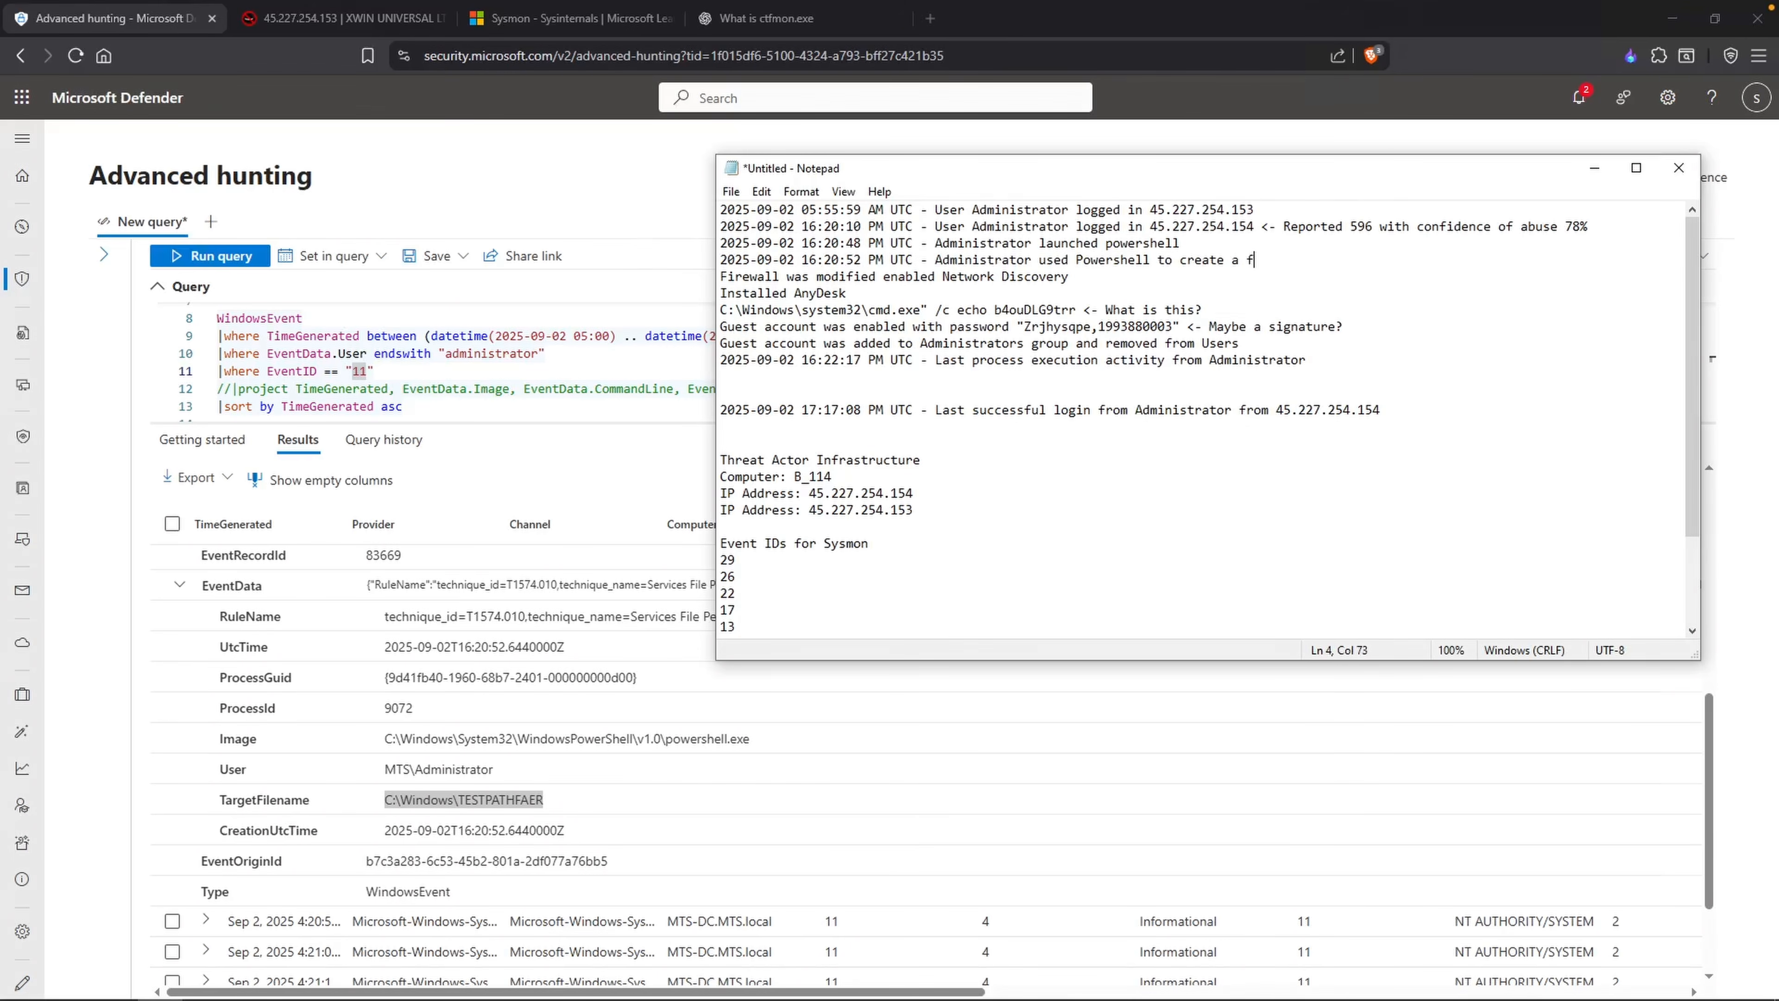
pyautogui.write('ile called "TESTPATHFAER" ')
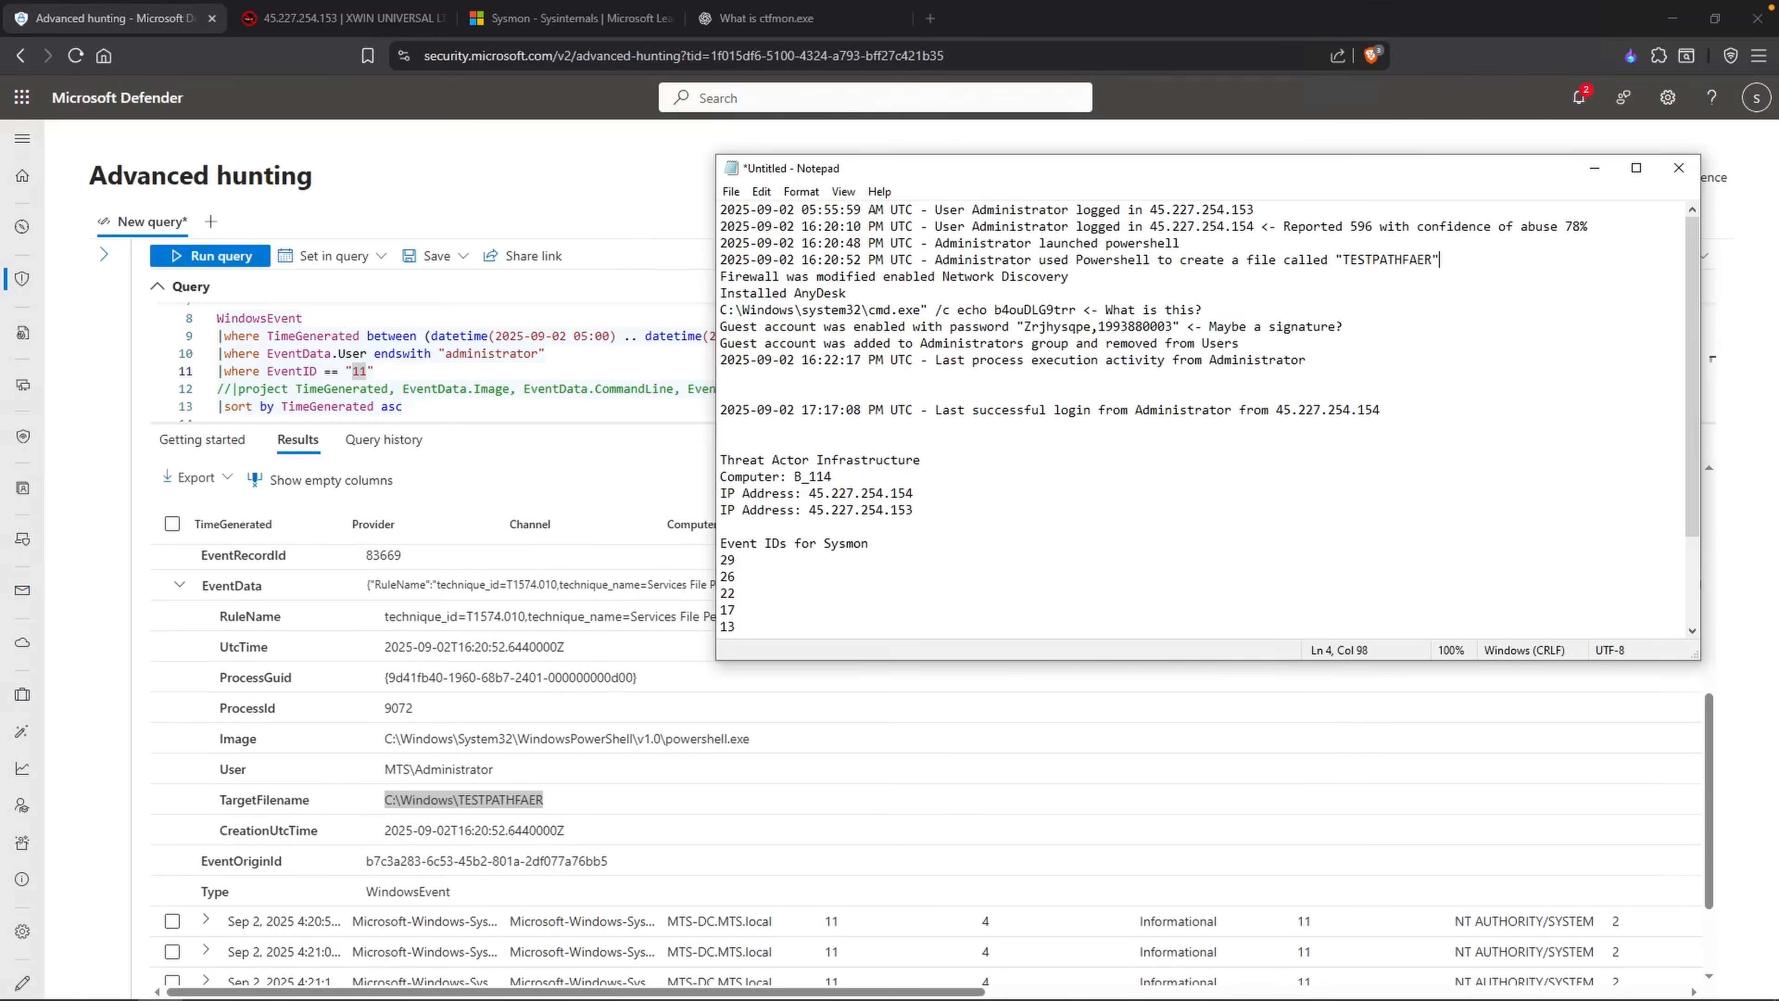
pyautogui.write('under C:\\Windows')
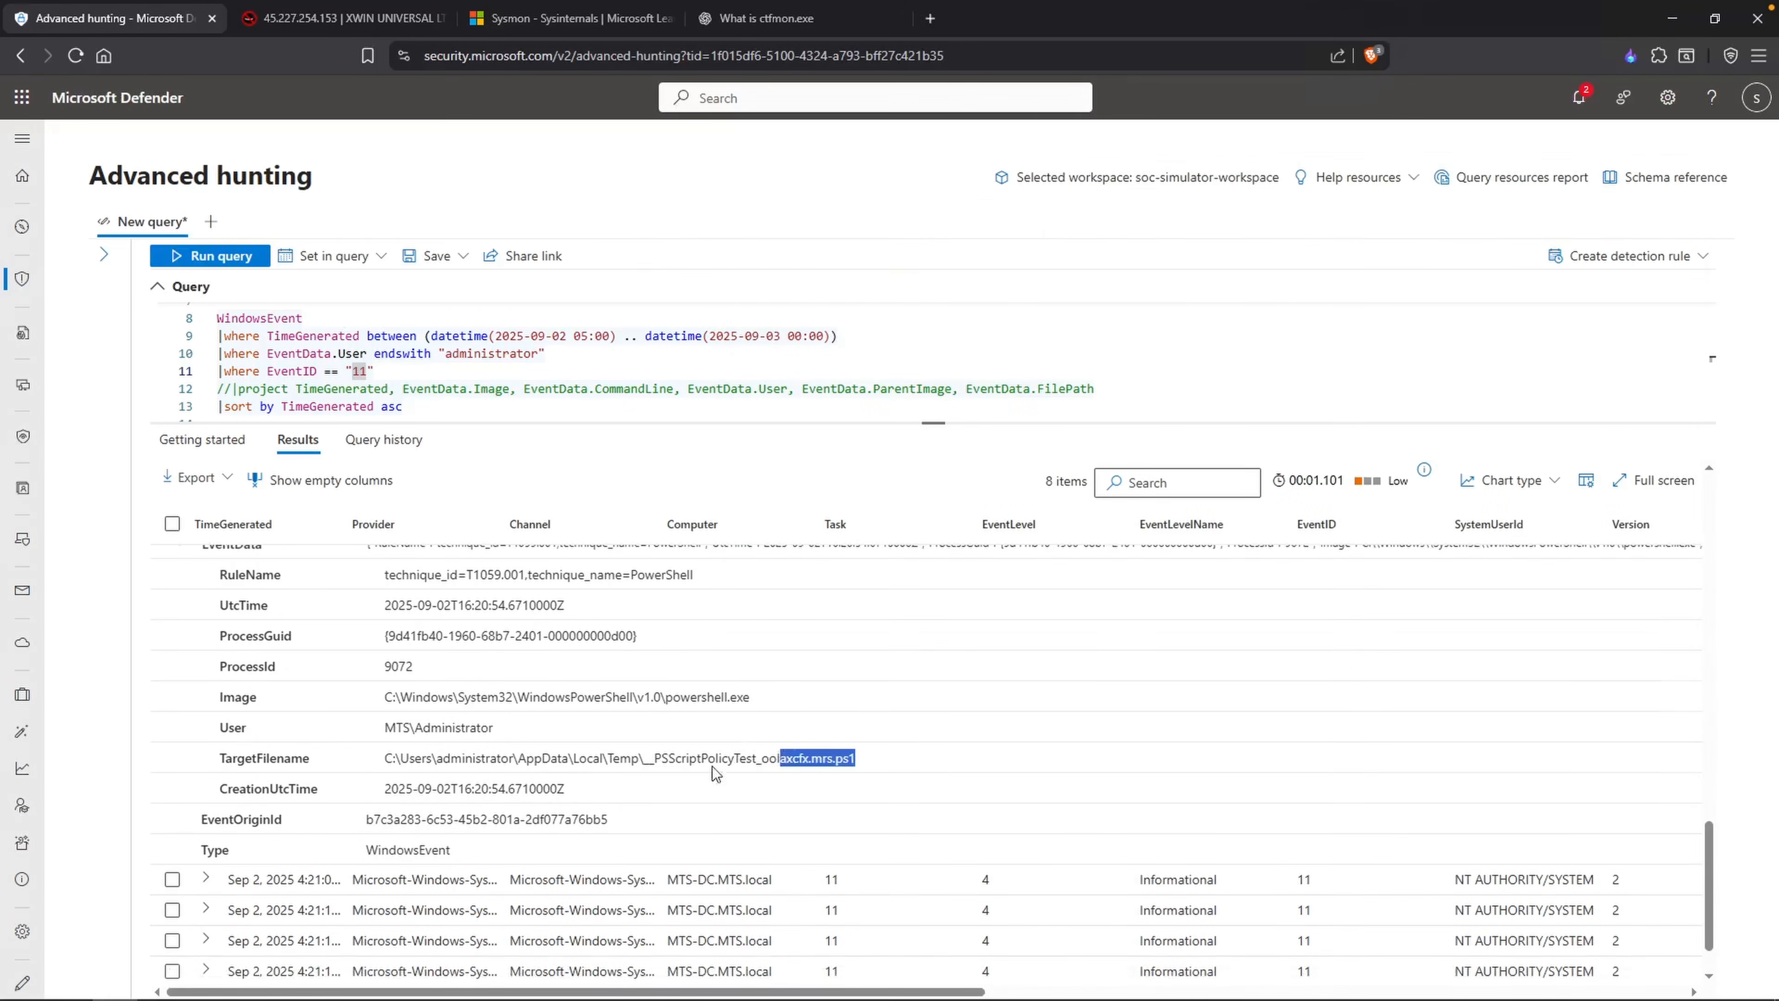
# Step: Continue through the EventID 11 results to the fourth and fifth records and examine their images and target filenames
pyautogui.scroll(-1, 371, 792)
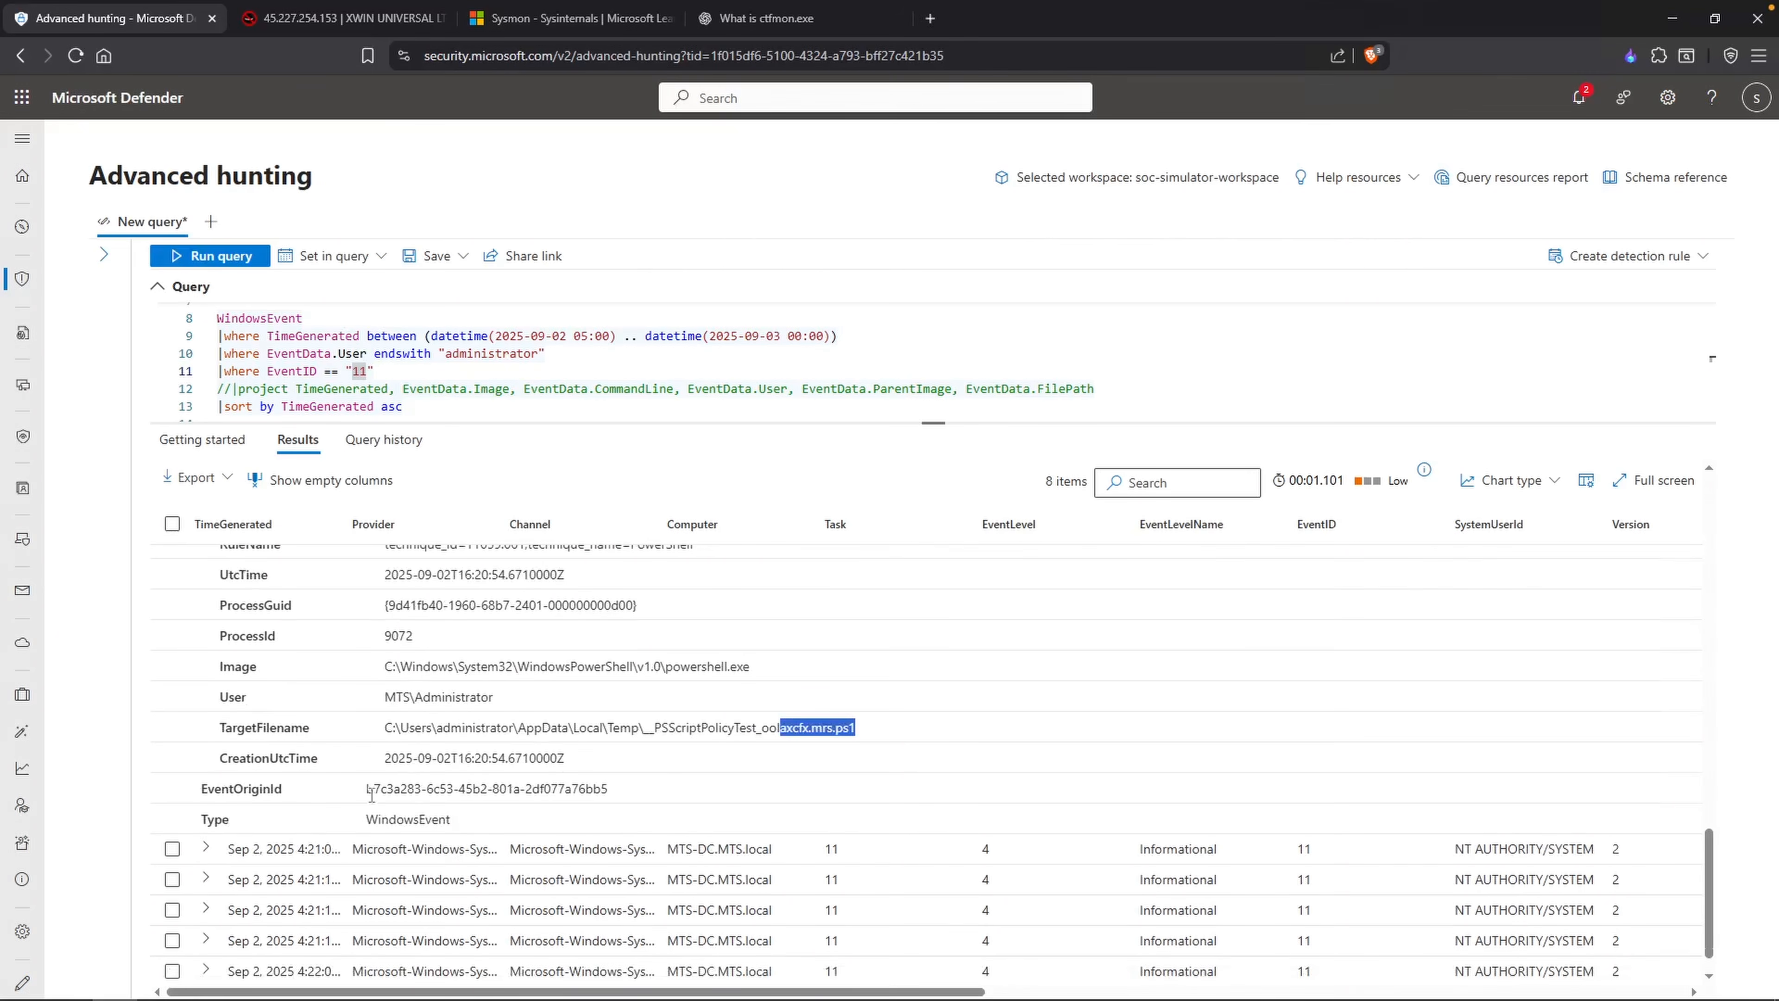
pyautogui.click(207, 847)
pyautogui.moveTo(554, 720); pyautogui.dragTo(482, 718)
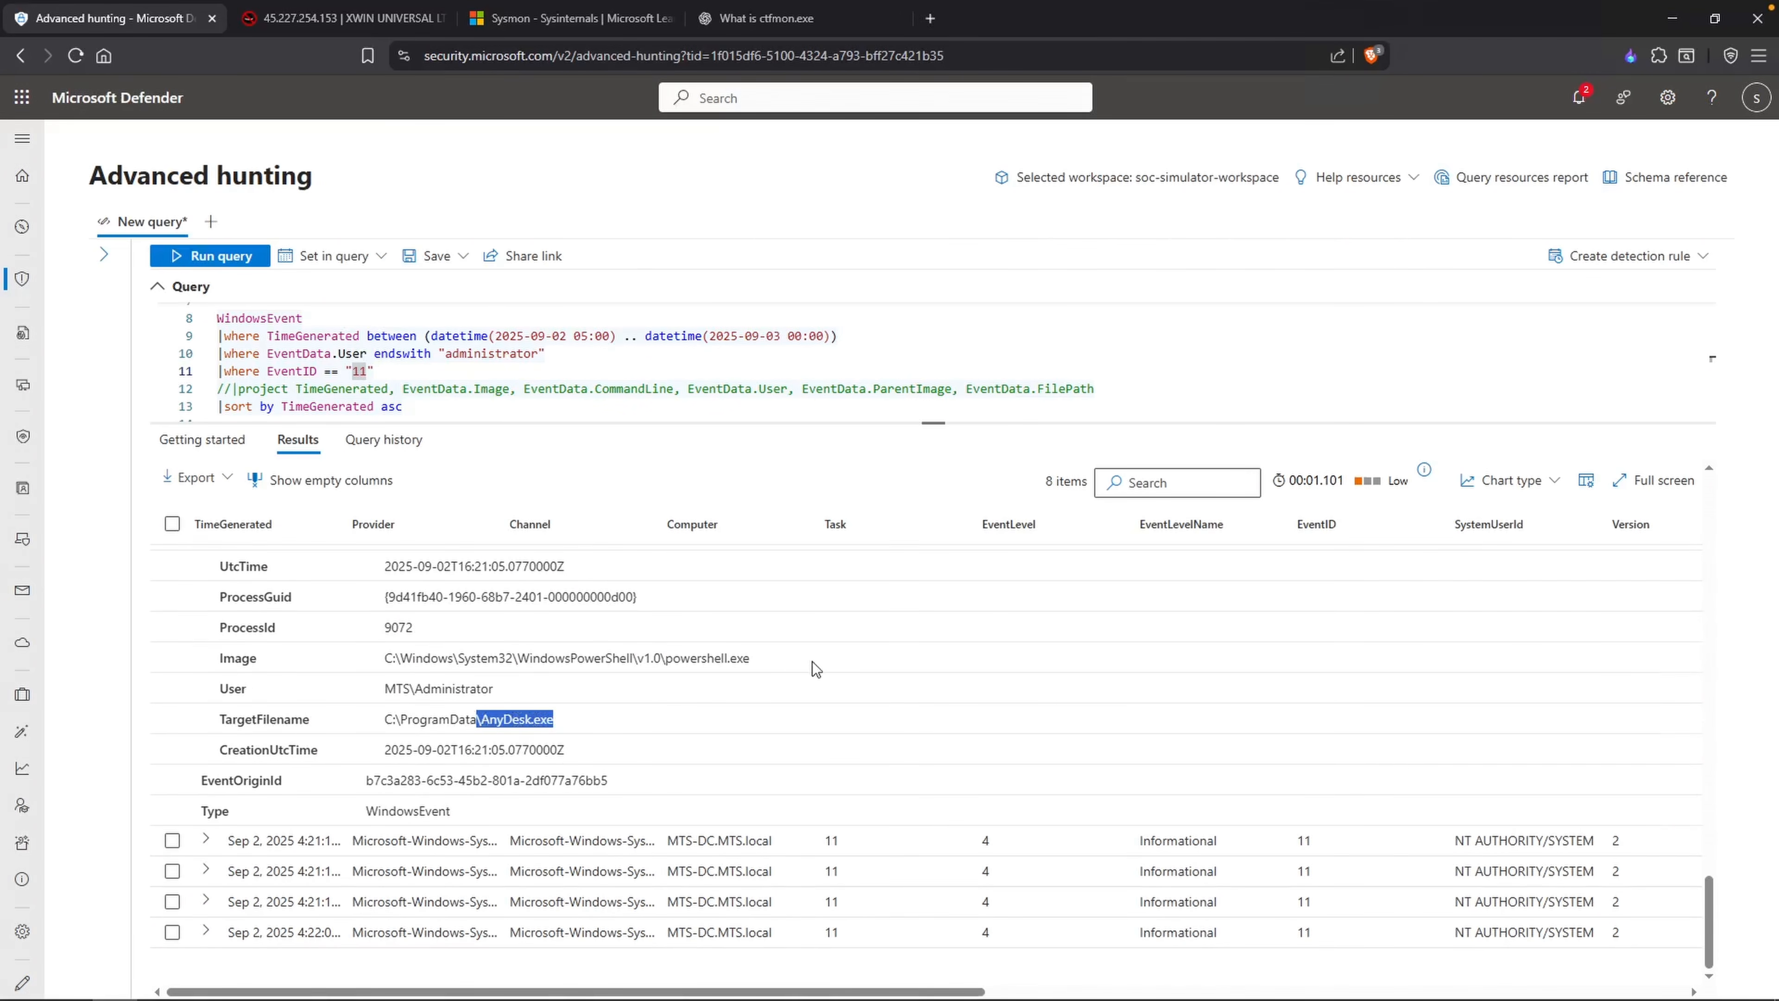
pyautogui.click(205, 840)
pyautogui.scroll(-8, 420, 771)
pyautogui.moveTo(553, 759); pyautogui.dragTo(501, 759)
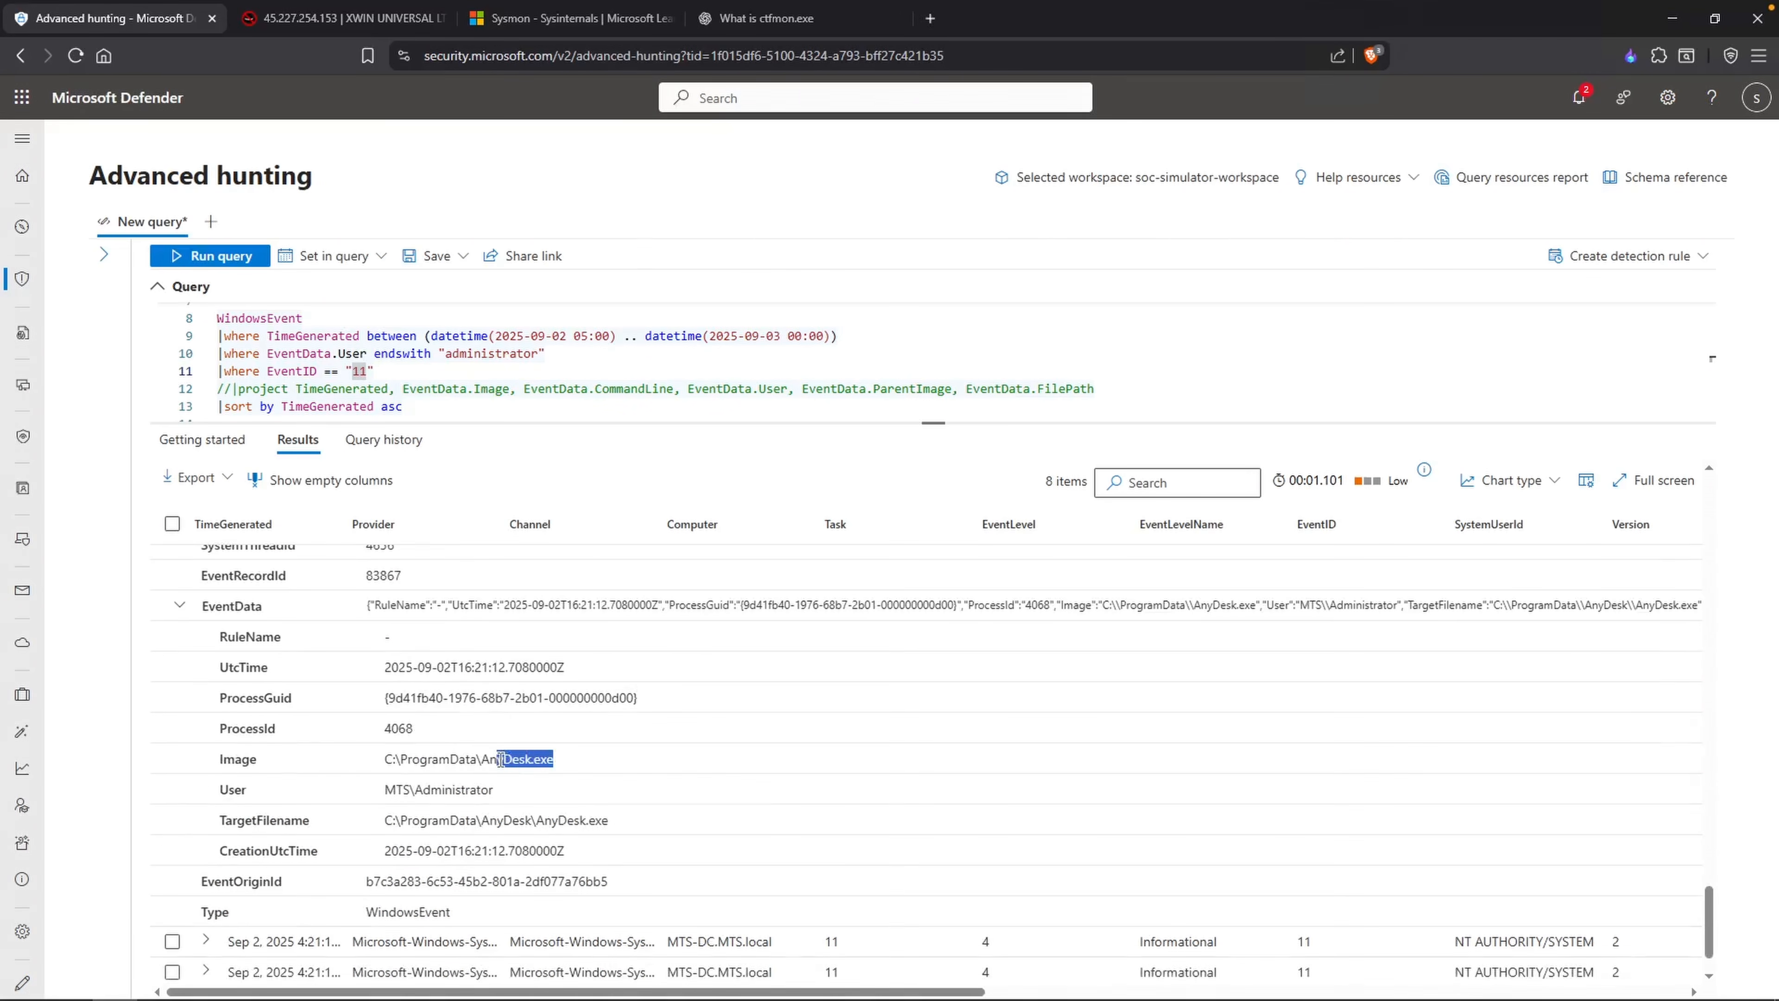
pyautogui.moveTo(609, 819); pyautogui.dragTo(478, 820)
# Step: Expand the sixth EventID 11 record and examine its target filename
pyautogui.scroll(-1, 718, 809)
pyautogui.click(266, 907)
pyautogui.moveTo(649, 883); pyautogui.dragTo(516, 882)
pyautogui.scroll(-1, 814, 845)
pyautogui.scroll(-1, 692, 850)
pyautogui.click(545, 774)
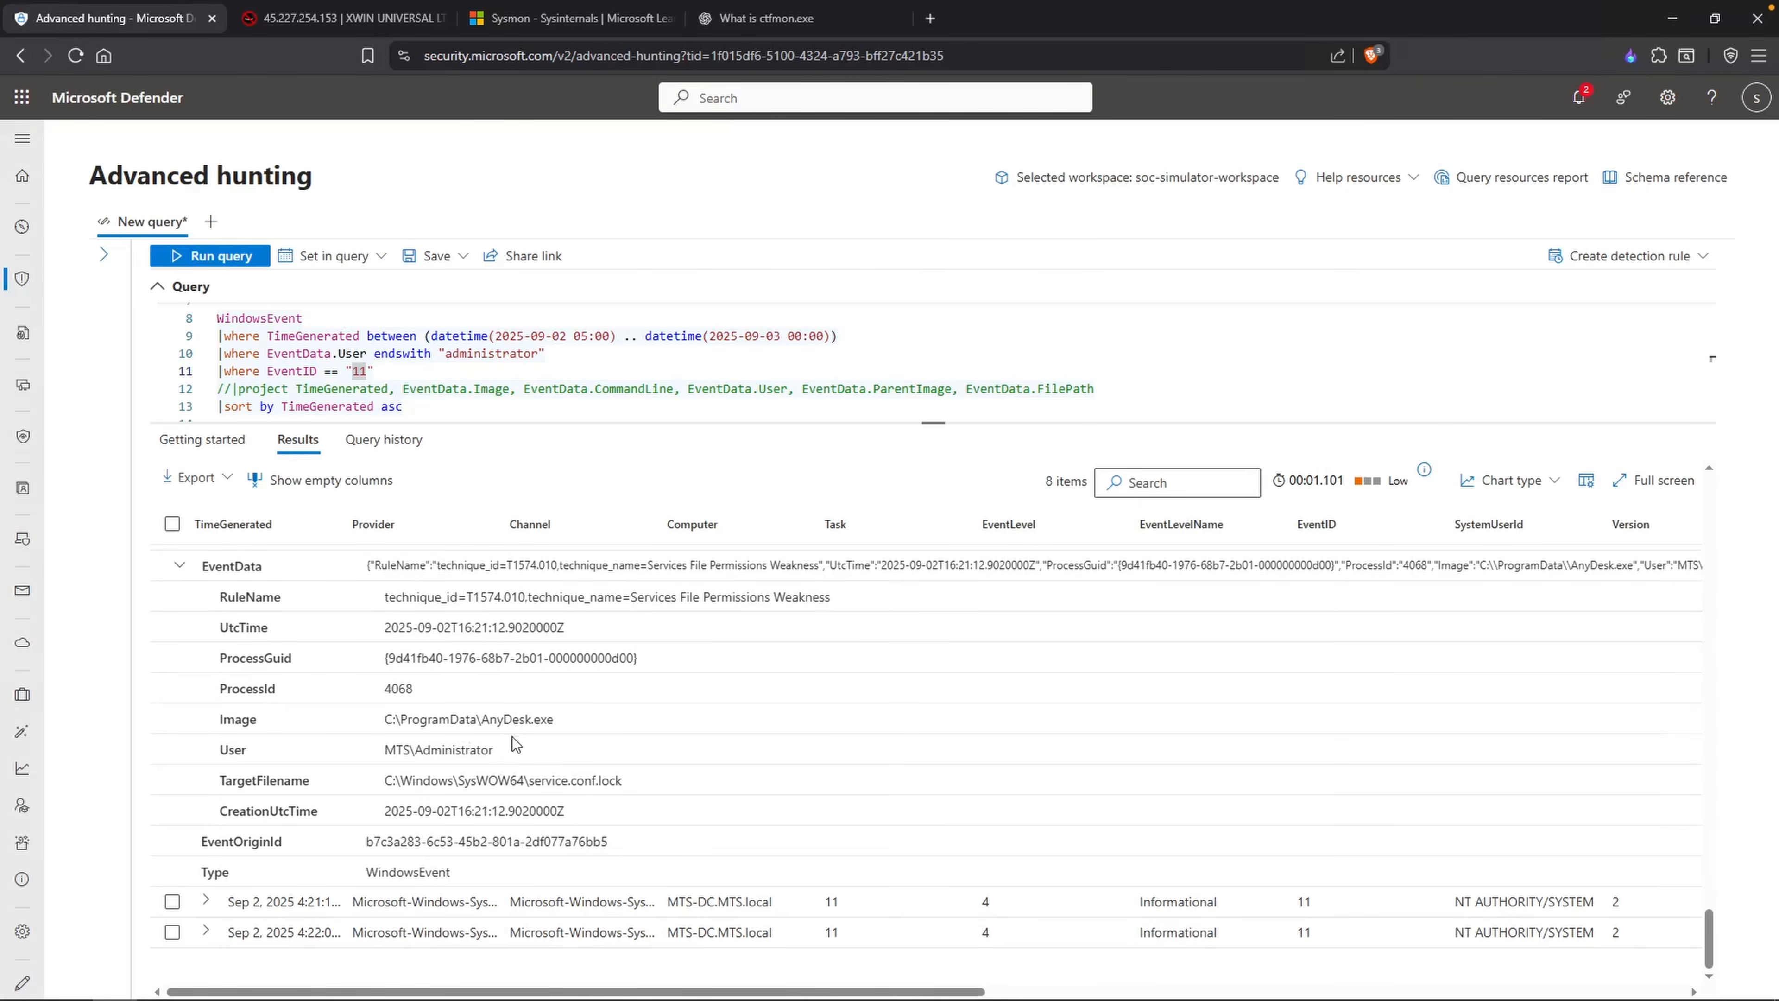
# Step: Examine the images and target filenames of the last two EventID 11 records
pyautogui.click(217, 900)
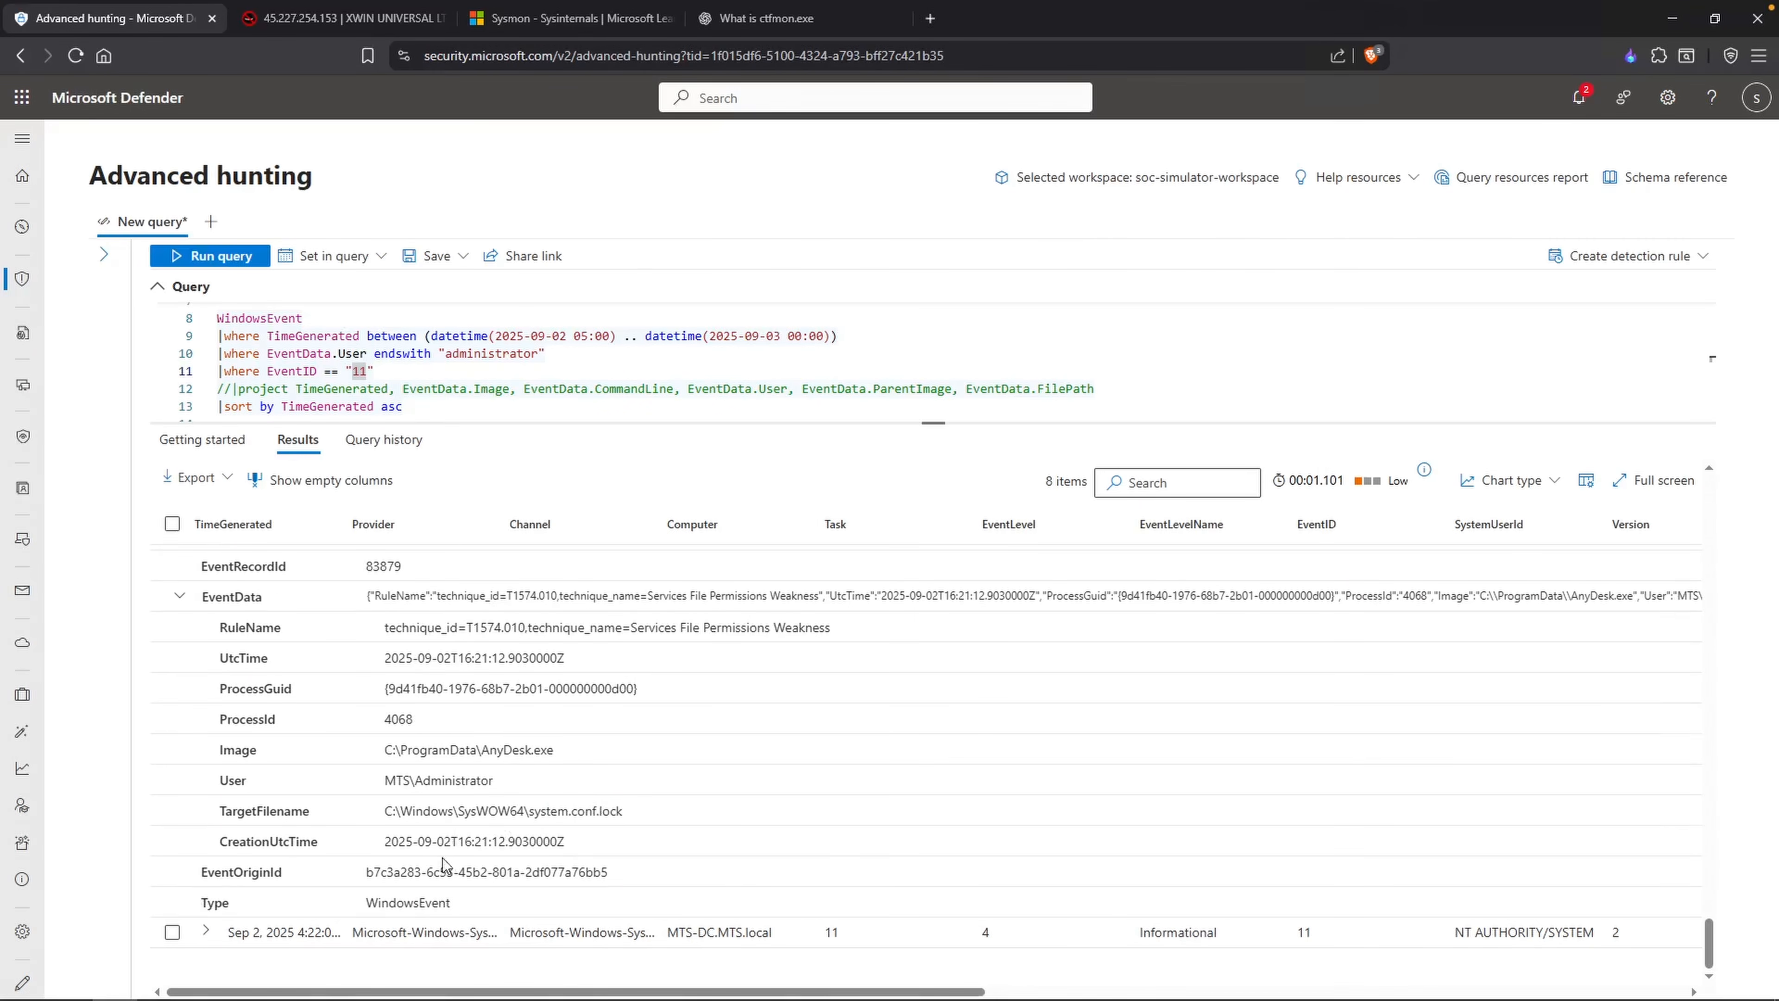
pyautogui.moveTo(457, 811); pyautogui.dragTo(524, 809)
pyautogui.moveTo(555, 749); pyautogui.dragTo(480, 749)
pyautogui.moveTo(525, 822); pyautogui.dragTo(457, 824)
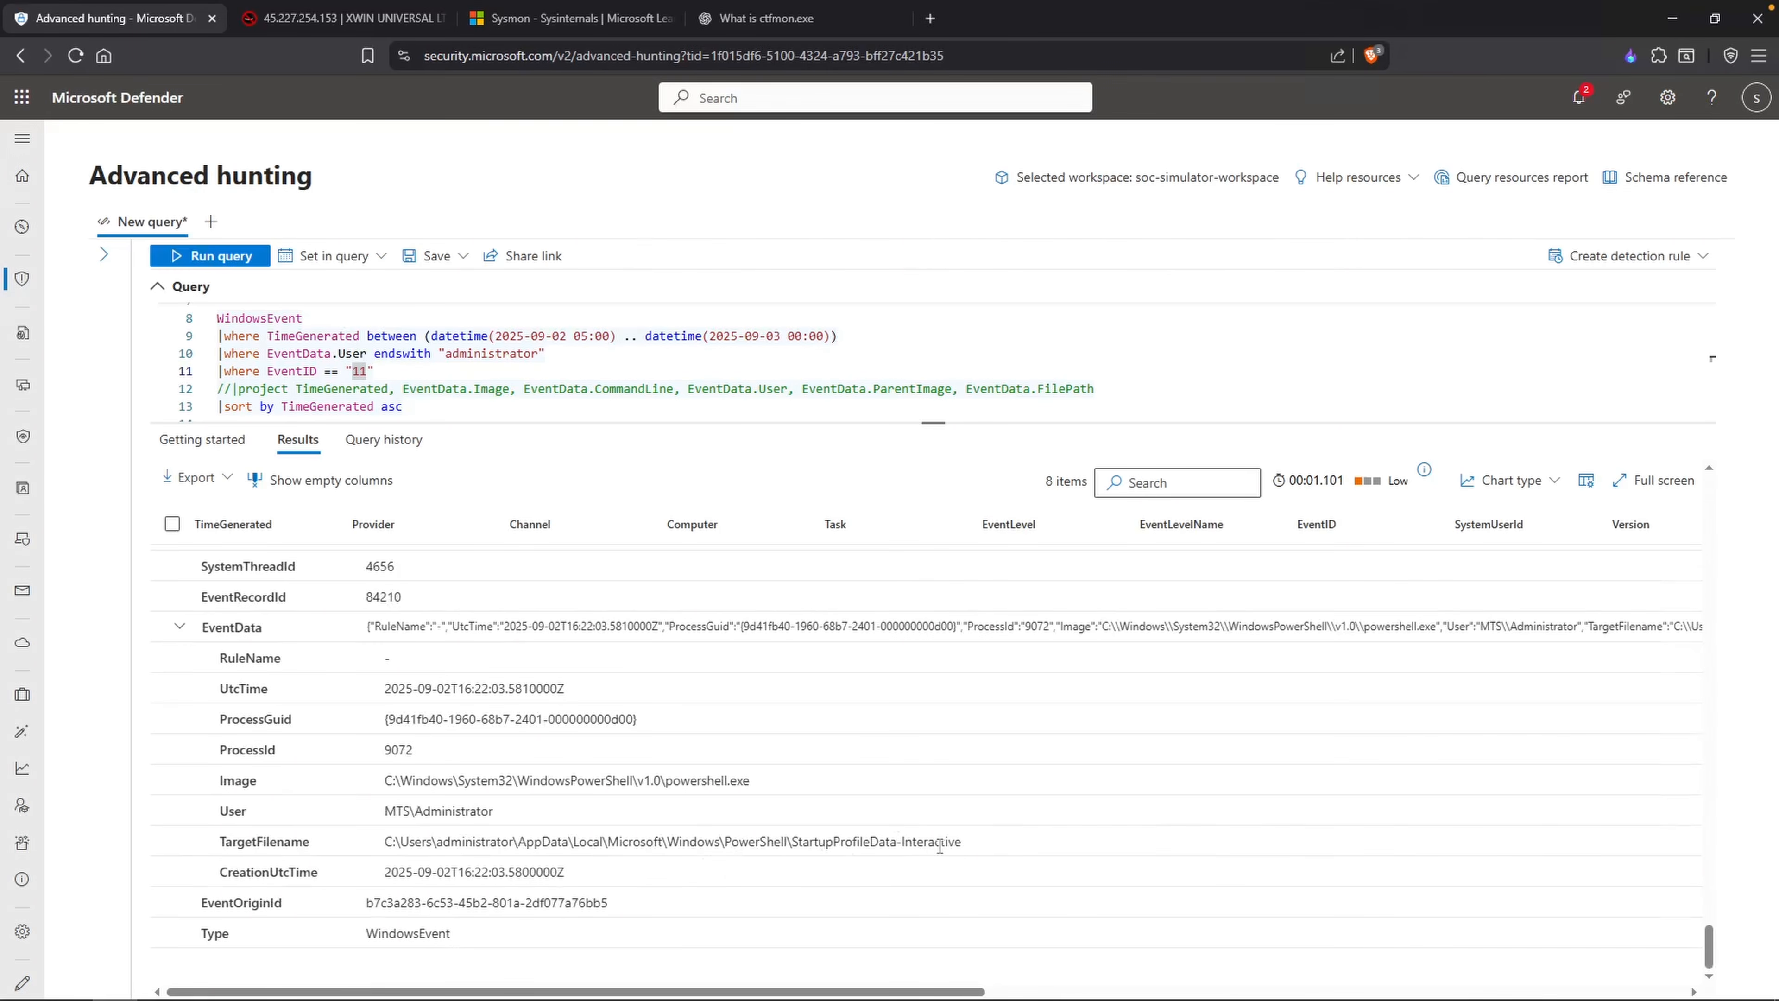
pyautogui.moveTo(811, 842); pyautogui.dragTo(973, 841)
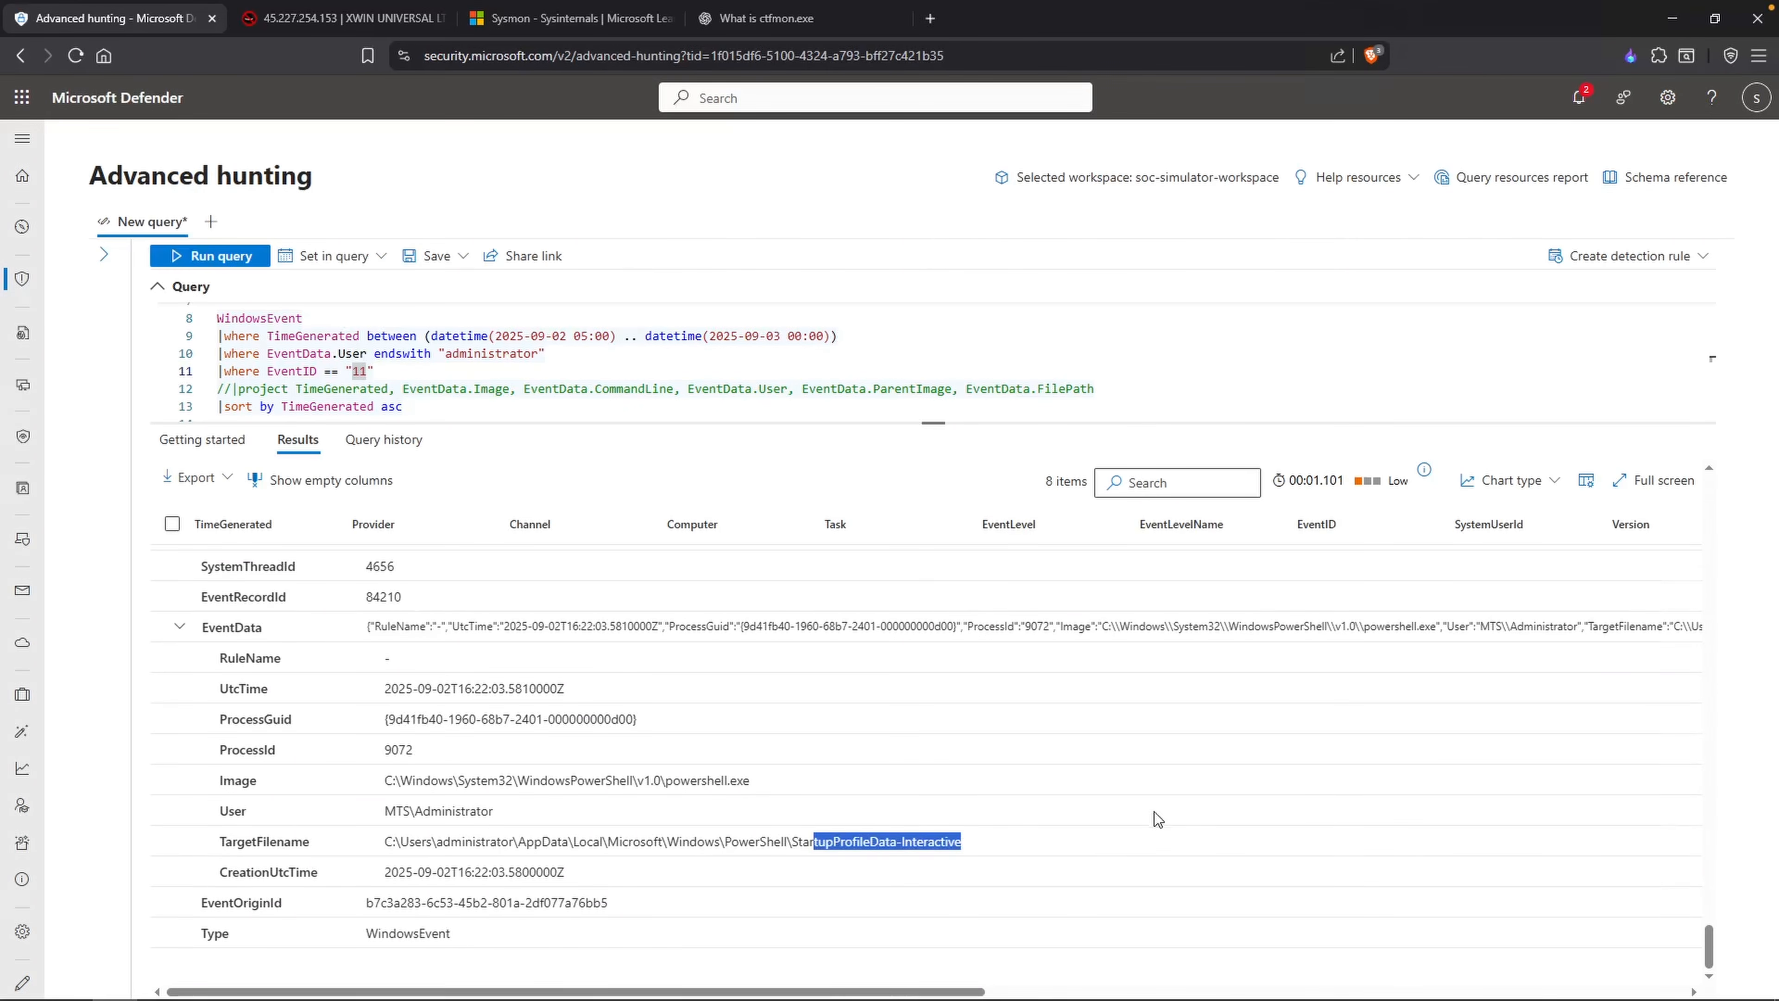
pyautogui.click(1076, 848)
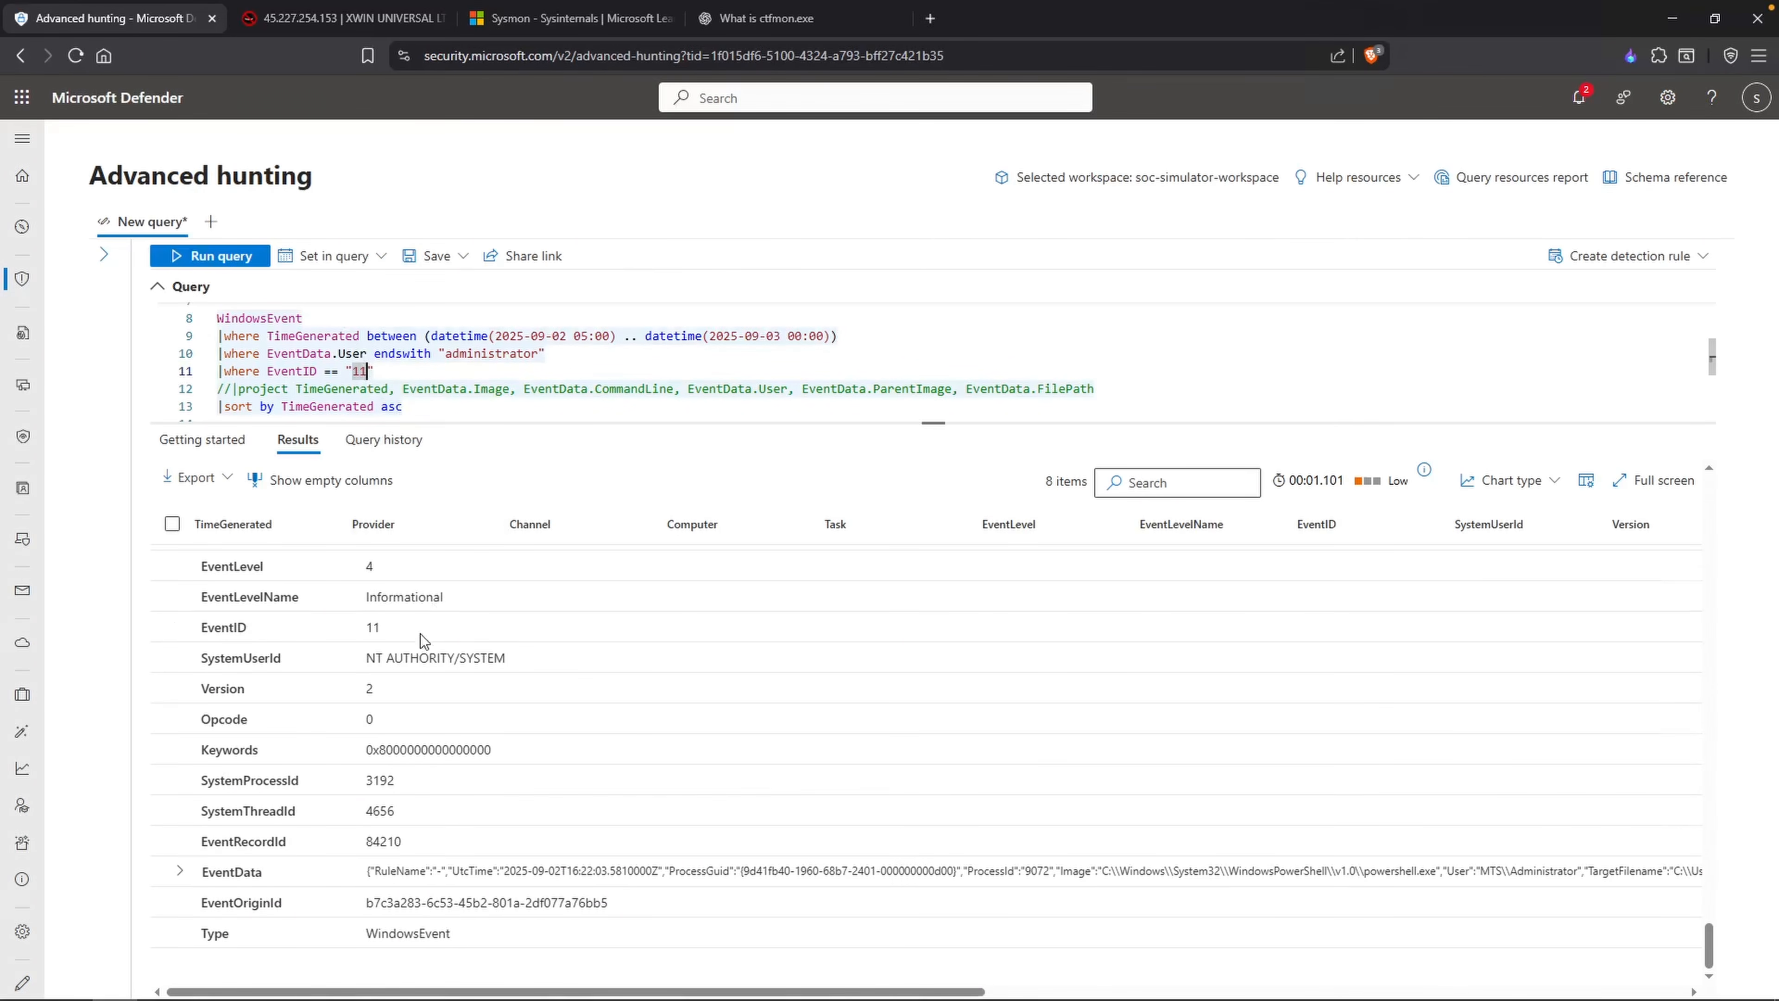
# Step: Check the Event ID list in Notepad and run the hunting query for EventID "7"
pyautogui.click(162, 999)
pyautogui.click(566, 402)
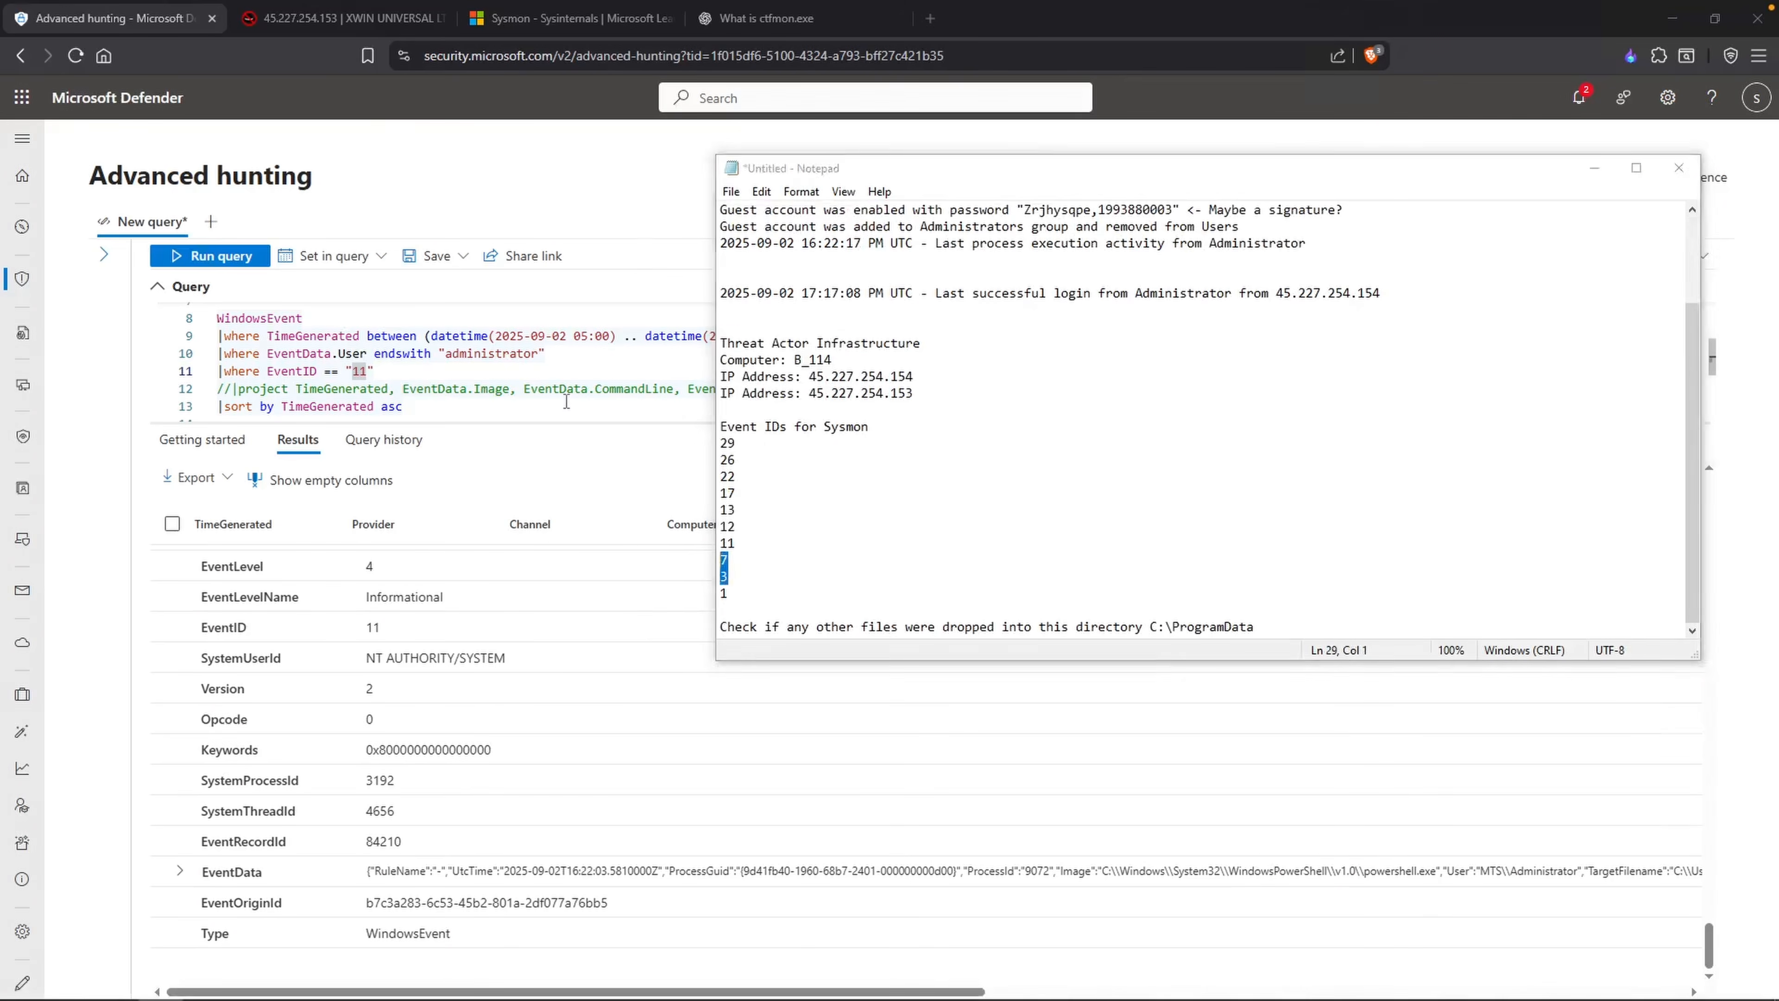
pyautogui.moveTo(351, 372); pyautogui.dragTo(369, 381)
pyautogui.write('7')
pyautogui.hotkey('shift', 'Return')
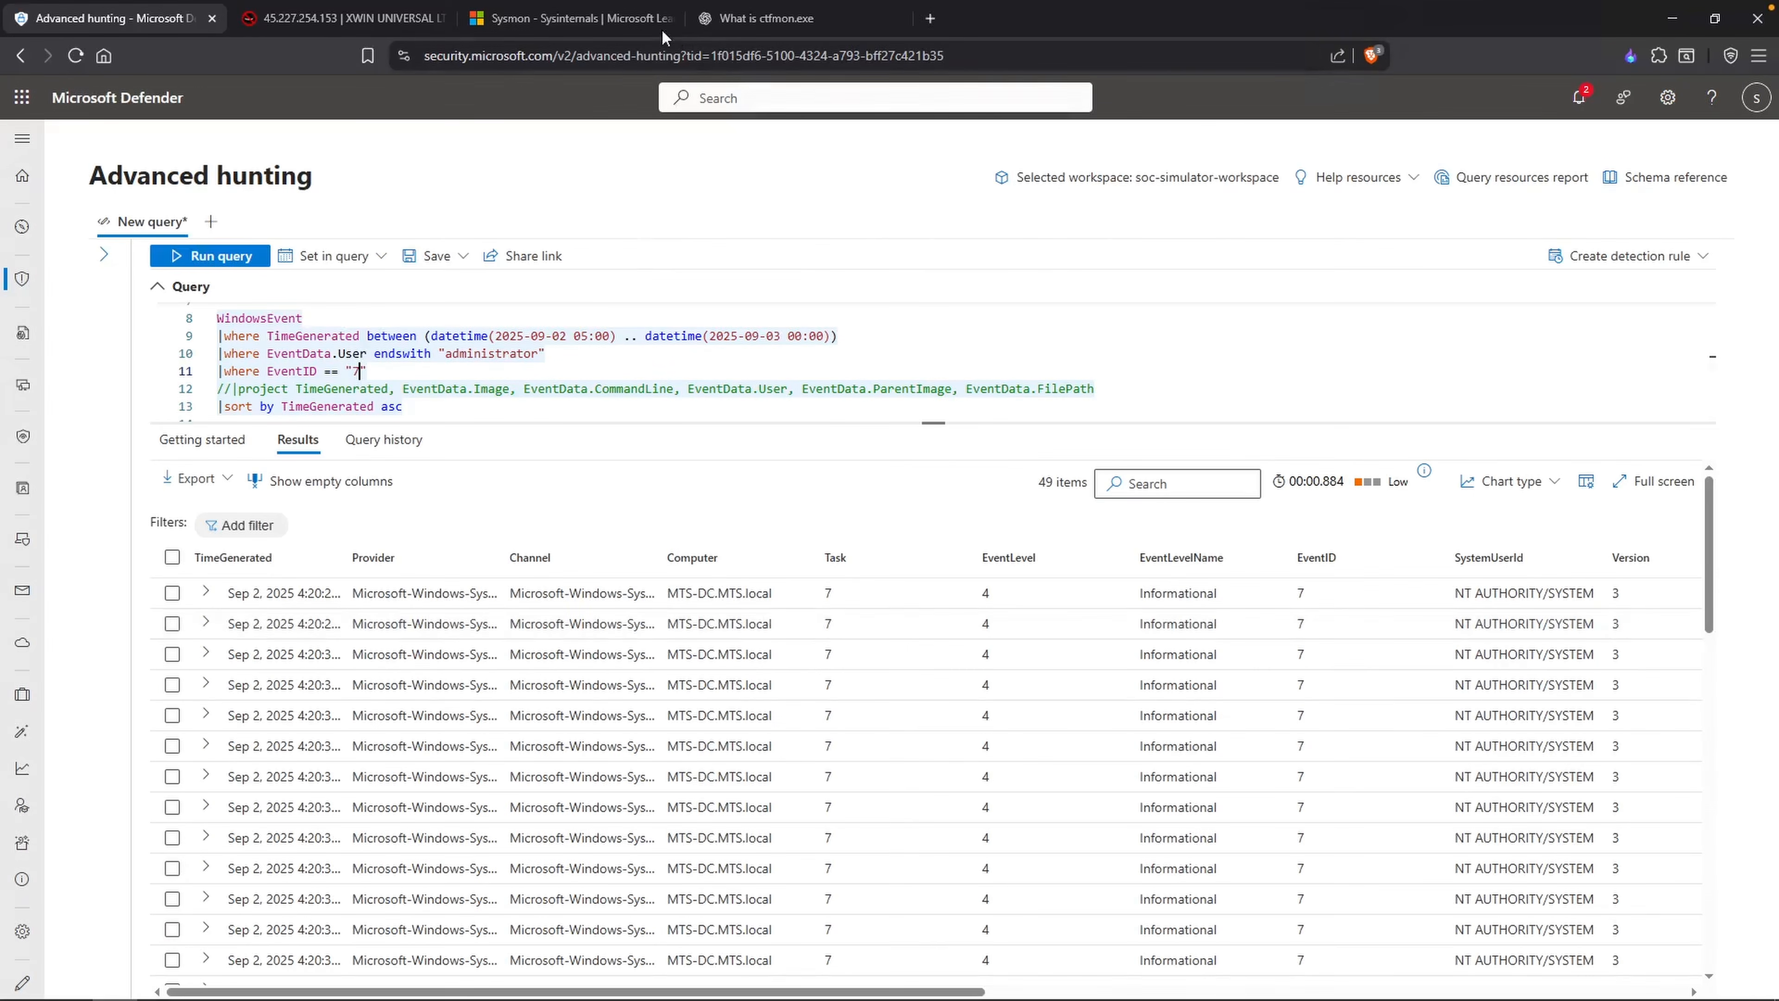
# Step: Look up the Event ID 7 Image loaded description in the Sysmon documentation
pyautogui.click(576, 27)
pyautogui.scroll(1, 946, 465)
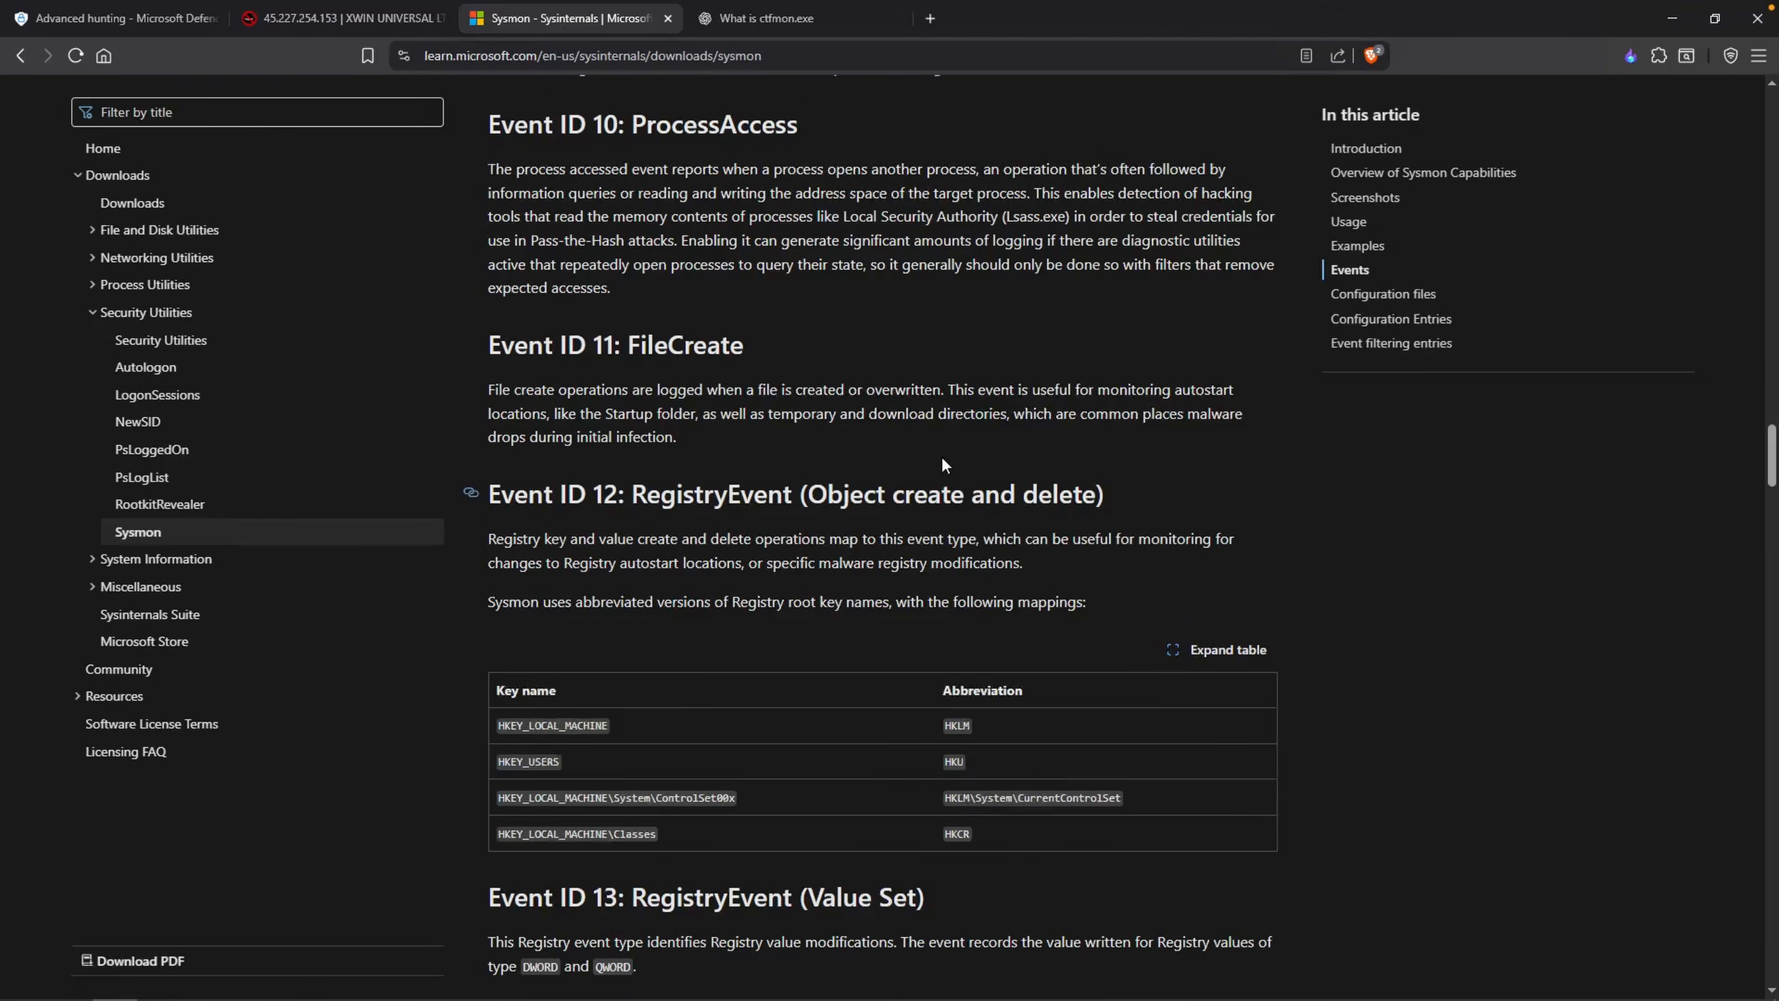
pyautogui.scroll(5, 941, 463)
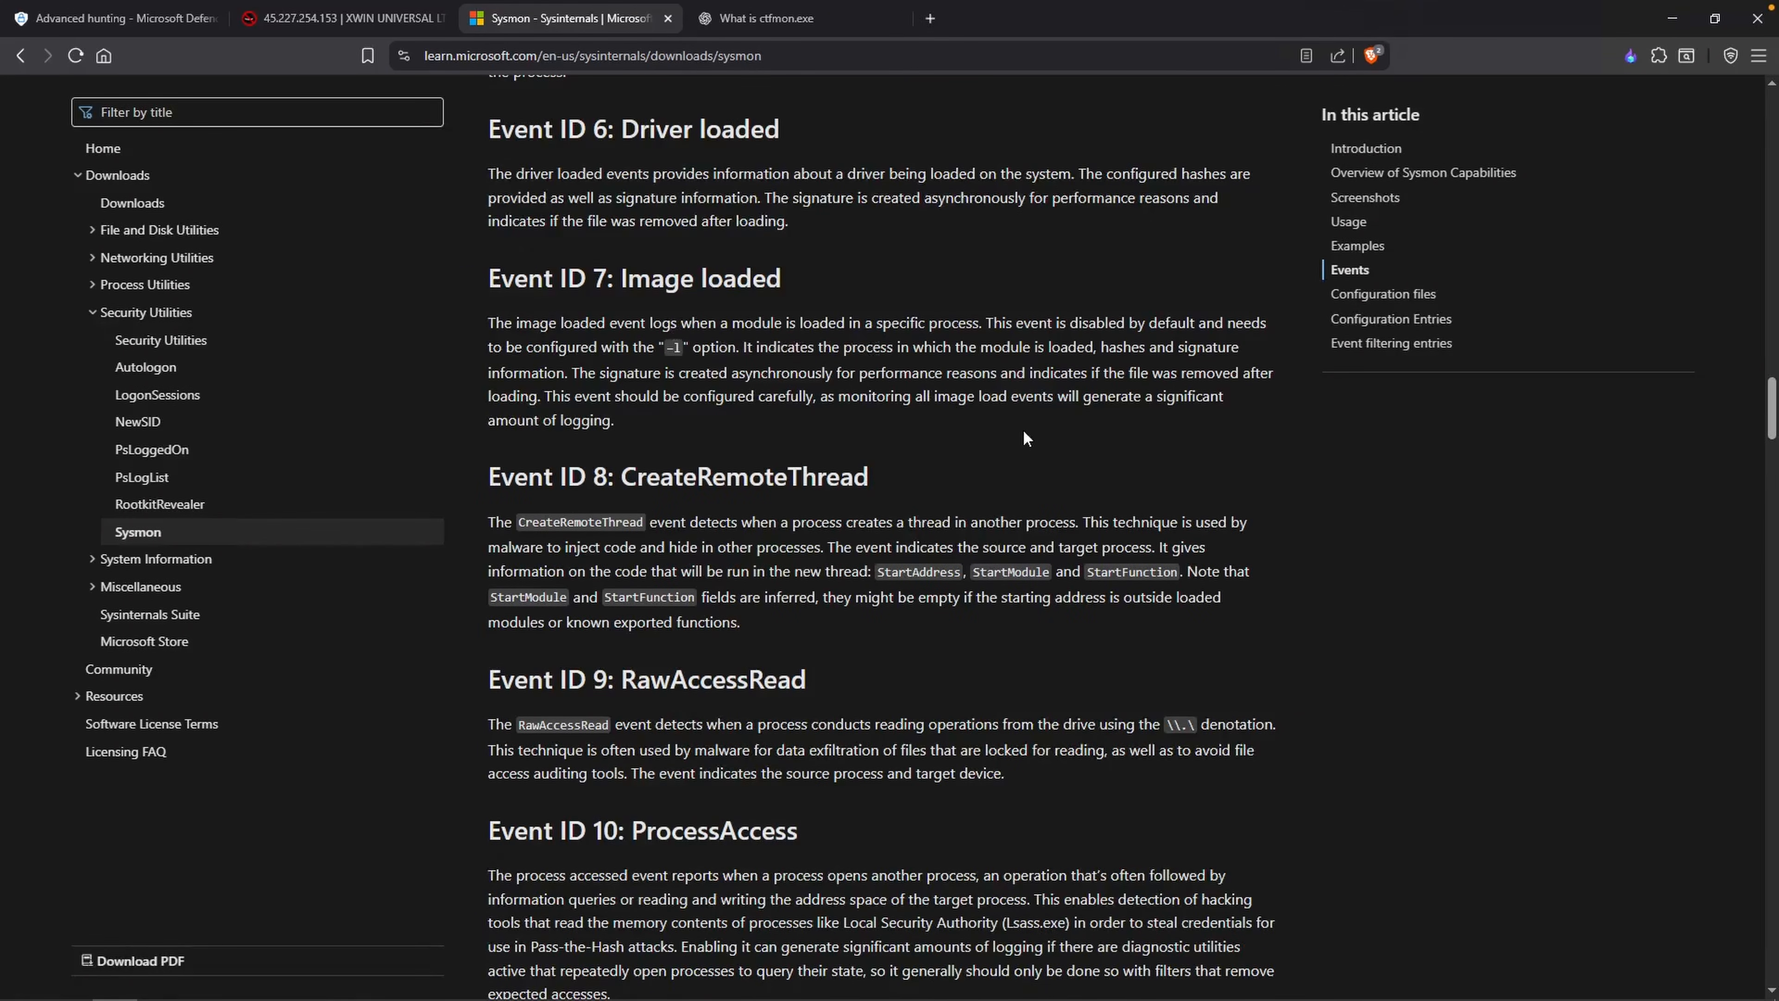
# Step: Return to the EventID 7 results and expand the first record's EventData to examine its fields
pyautogui.hotkey('ctrl', '1')
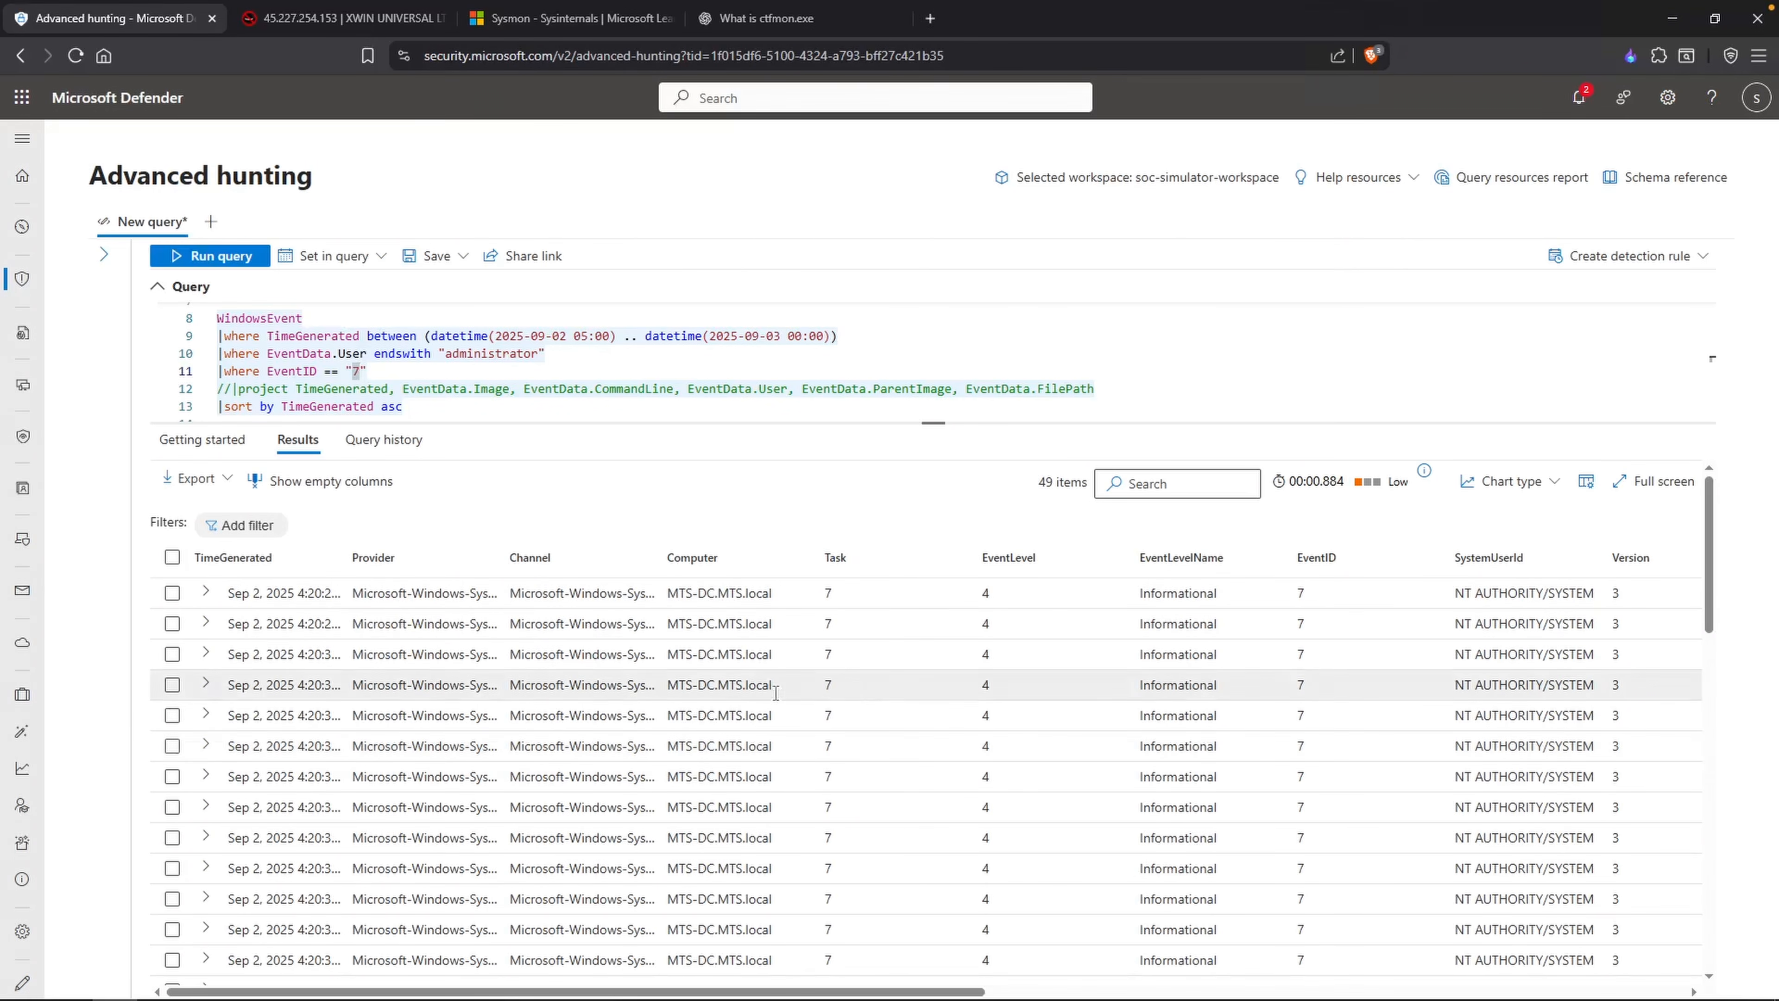
pyautogui.click(206, 593)
pyautogui.scroll(-5, 204, 701)
pyautogui.click(179, 719)
pyautogui.scroll(-3, 483, 808)
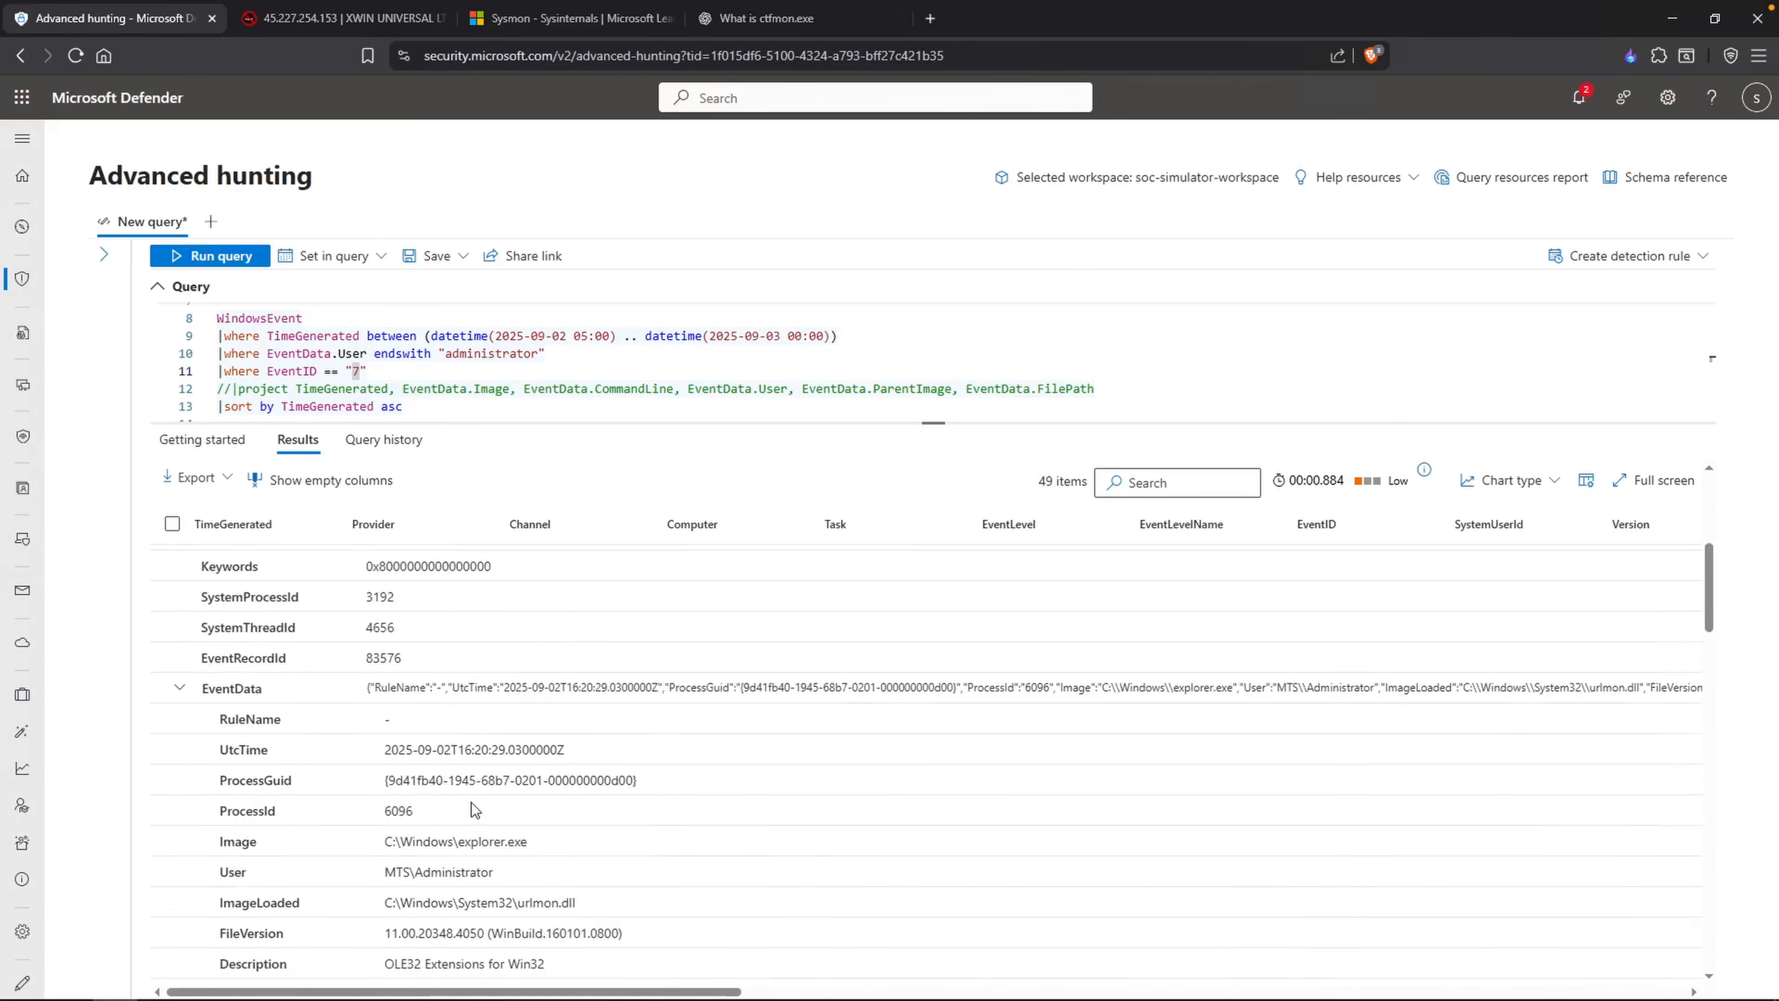
# Step: Add a project line below the EventID filter that outputs EventData.Image and EventData.ImageLoaded
pyautogui.click(418, 370)
pyautogui.press('Return')
pyautogui.write('|project ')
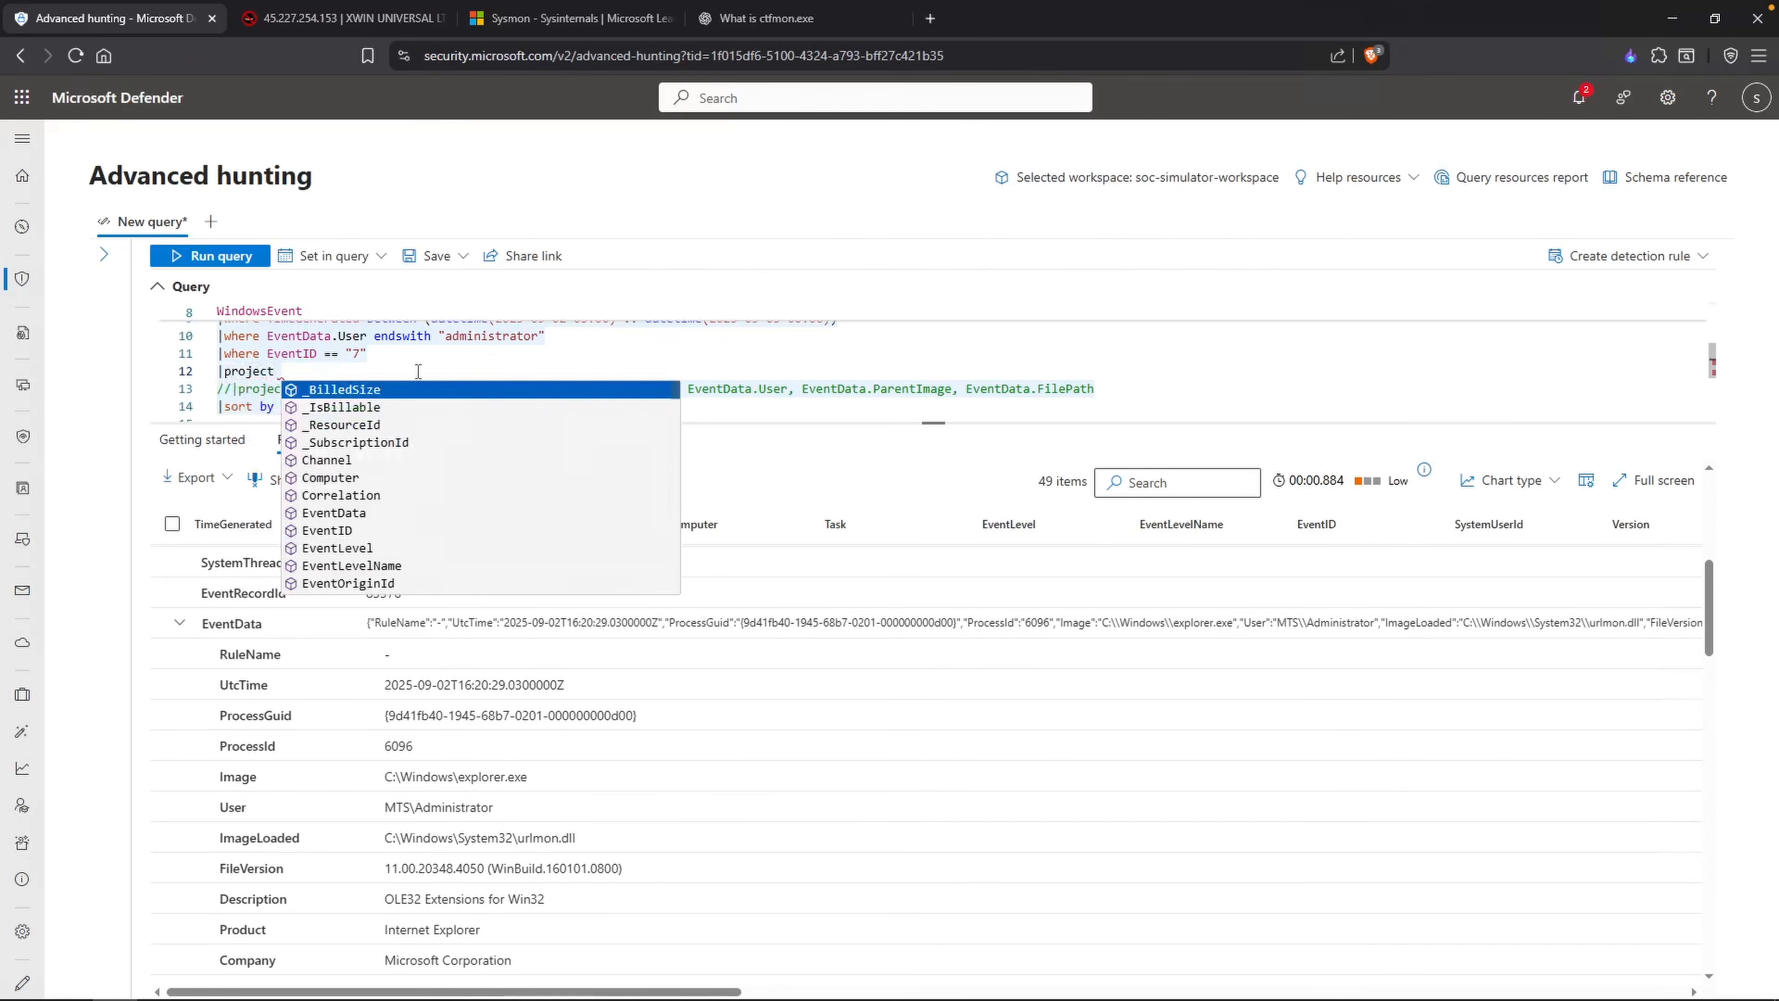
pyautogui.write('EventData.')
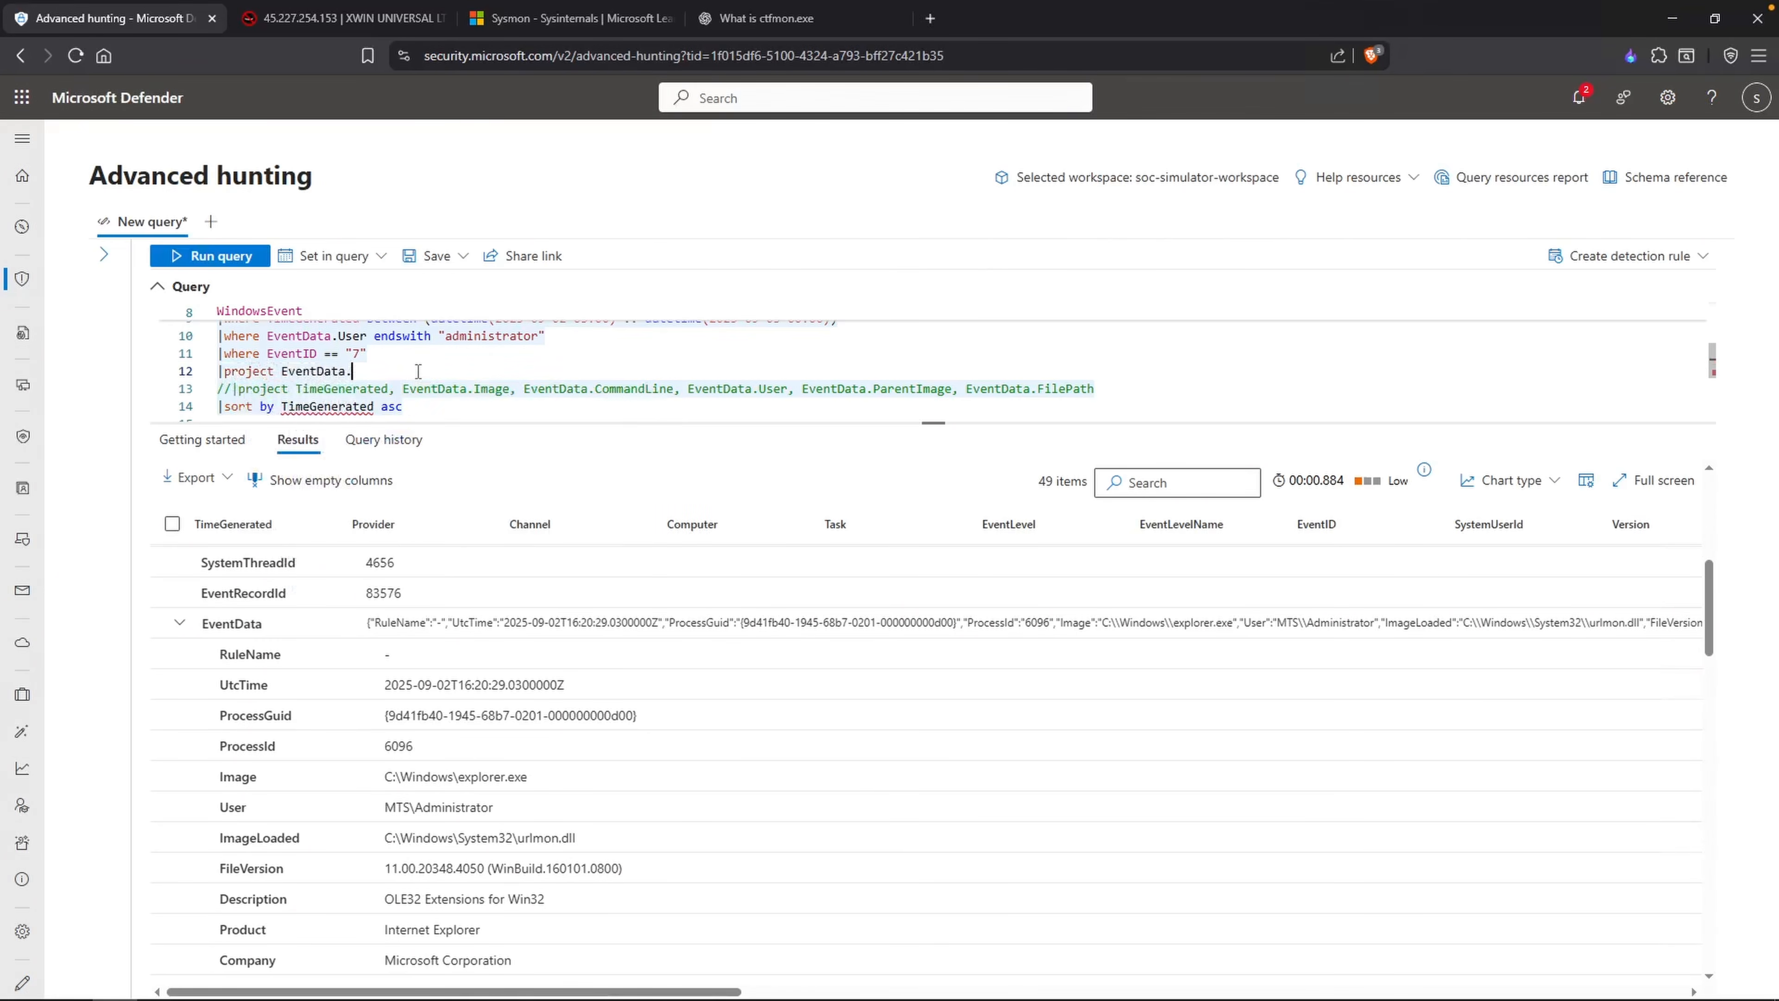
pyautogui.write('Image, Event.')
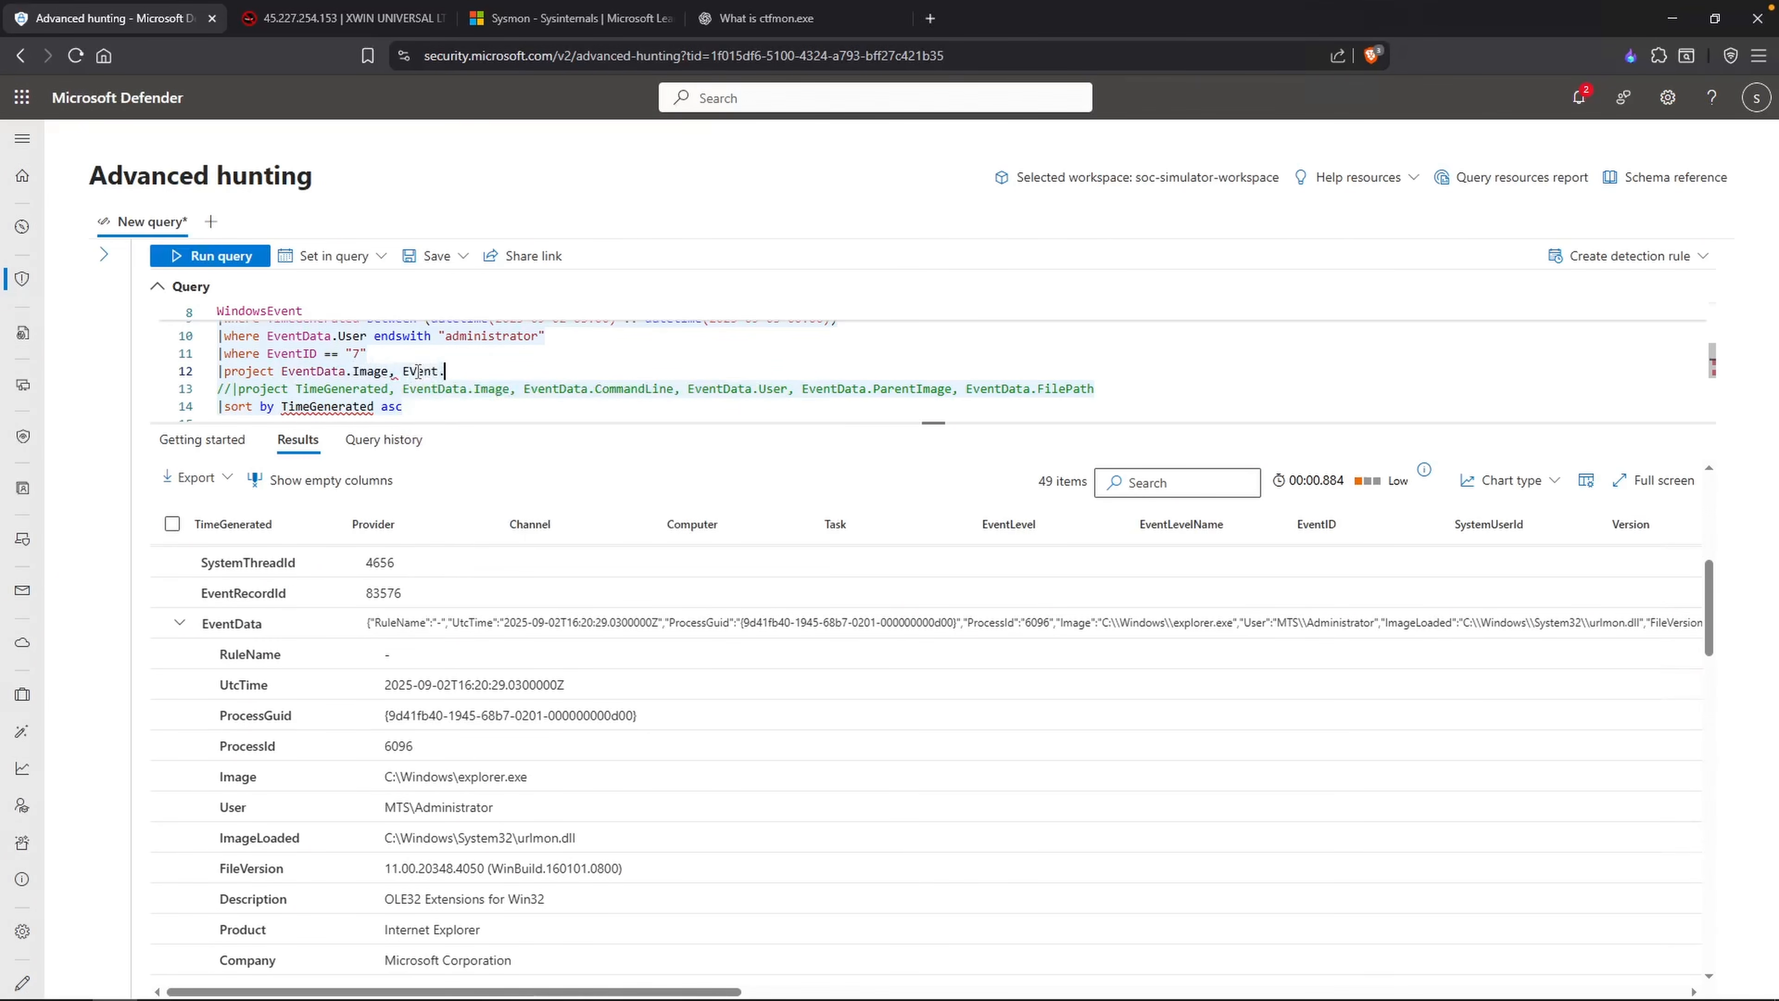
pyautogui.press('BackSpace')
pyautogui.write('Data.ImageLoaded')
pyautogui.press('Delete')
pyautogui.write('v')
# Step: Wrap both EventData.Image and EventData.ImageLoaded in tostring() in the project line and run the query
pyautogui.press('Left')
pyautogui.write('tostring')
pyautogui.press('BackSpace')
pyautogui.press('BackSpace')
pyautogui.press('BackSpace')
pyautogui.press('BackSpace')
pyautogui.press('BackSpace')
pyautogui.press('BackSpace')
pyautogui.press('BackSpace')
pyautogui.press('BackSpace')
pyautogui.press('Left')
pyautogui.write('tostrin')
pyautogui.press('Tab')
pyautogui.write('EventD')
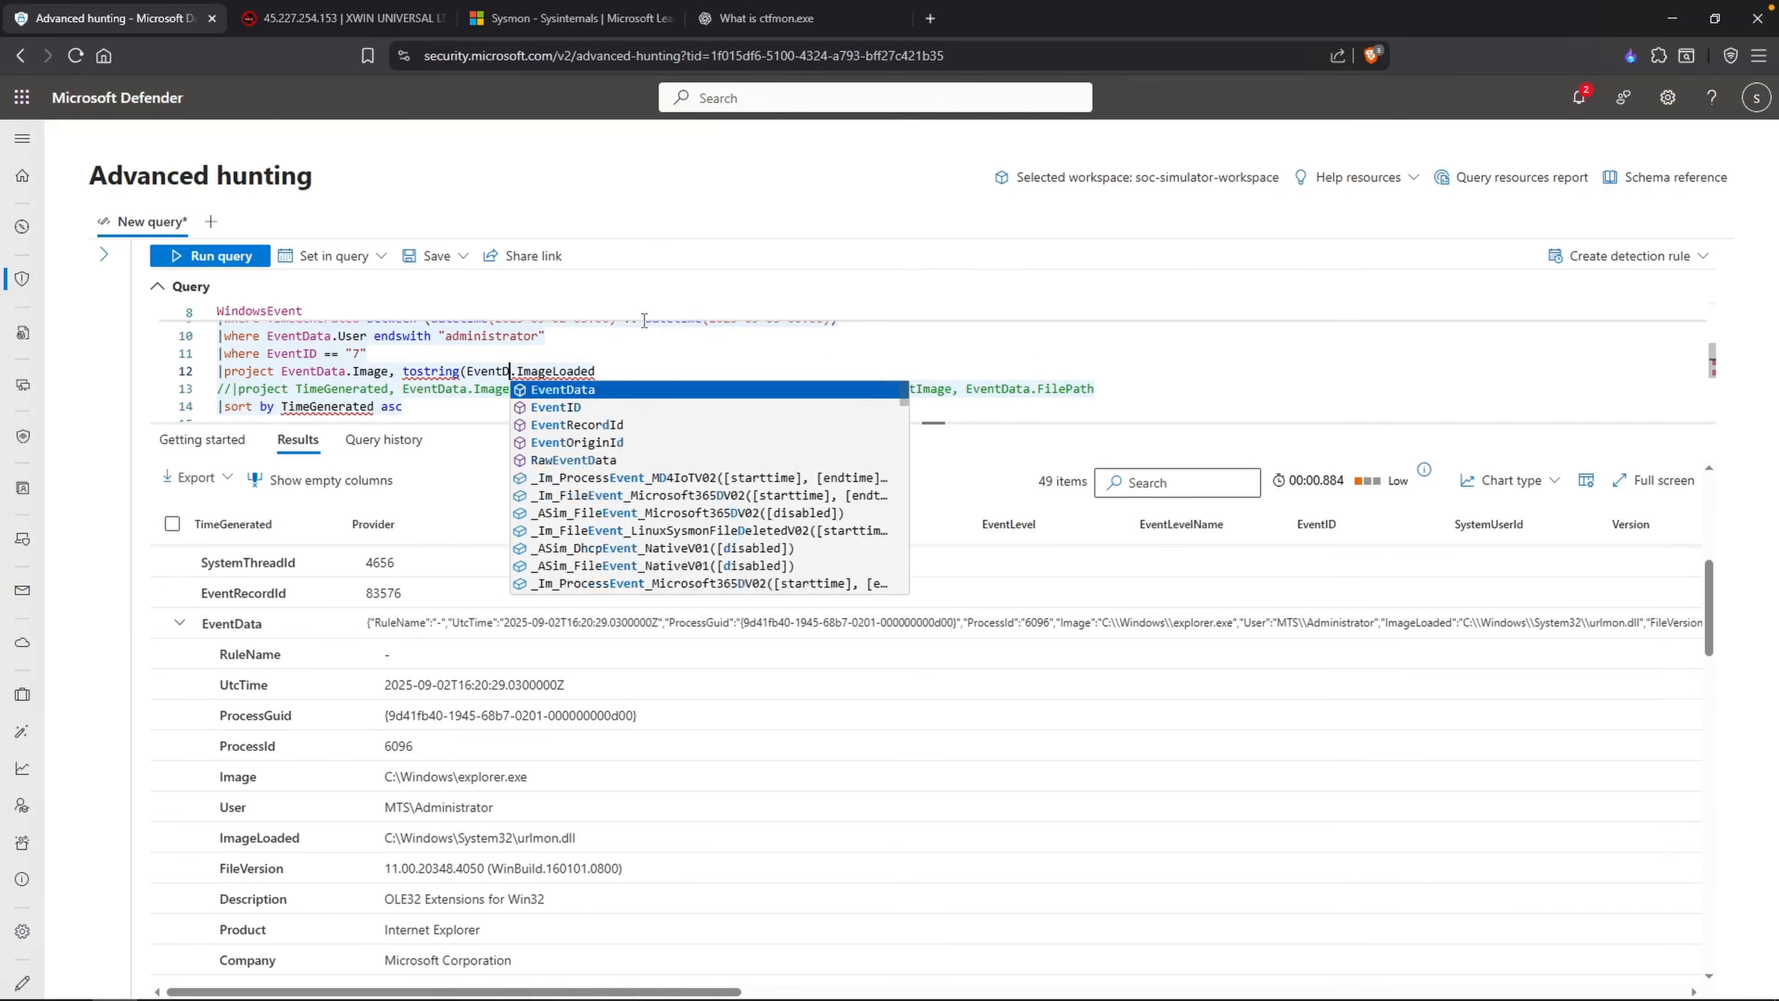
pyautogui.write('ata')
pyautogui.press('Right')
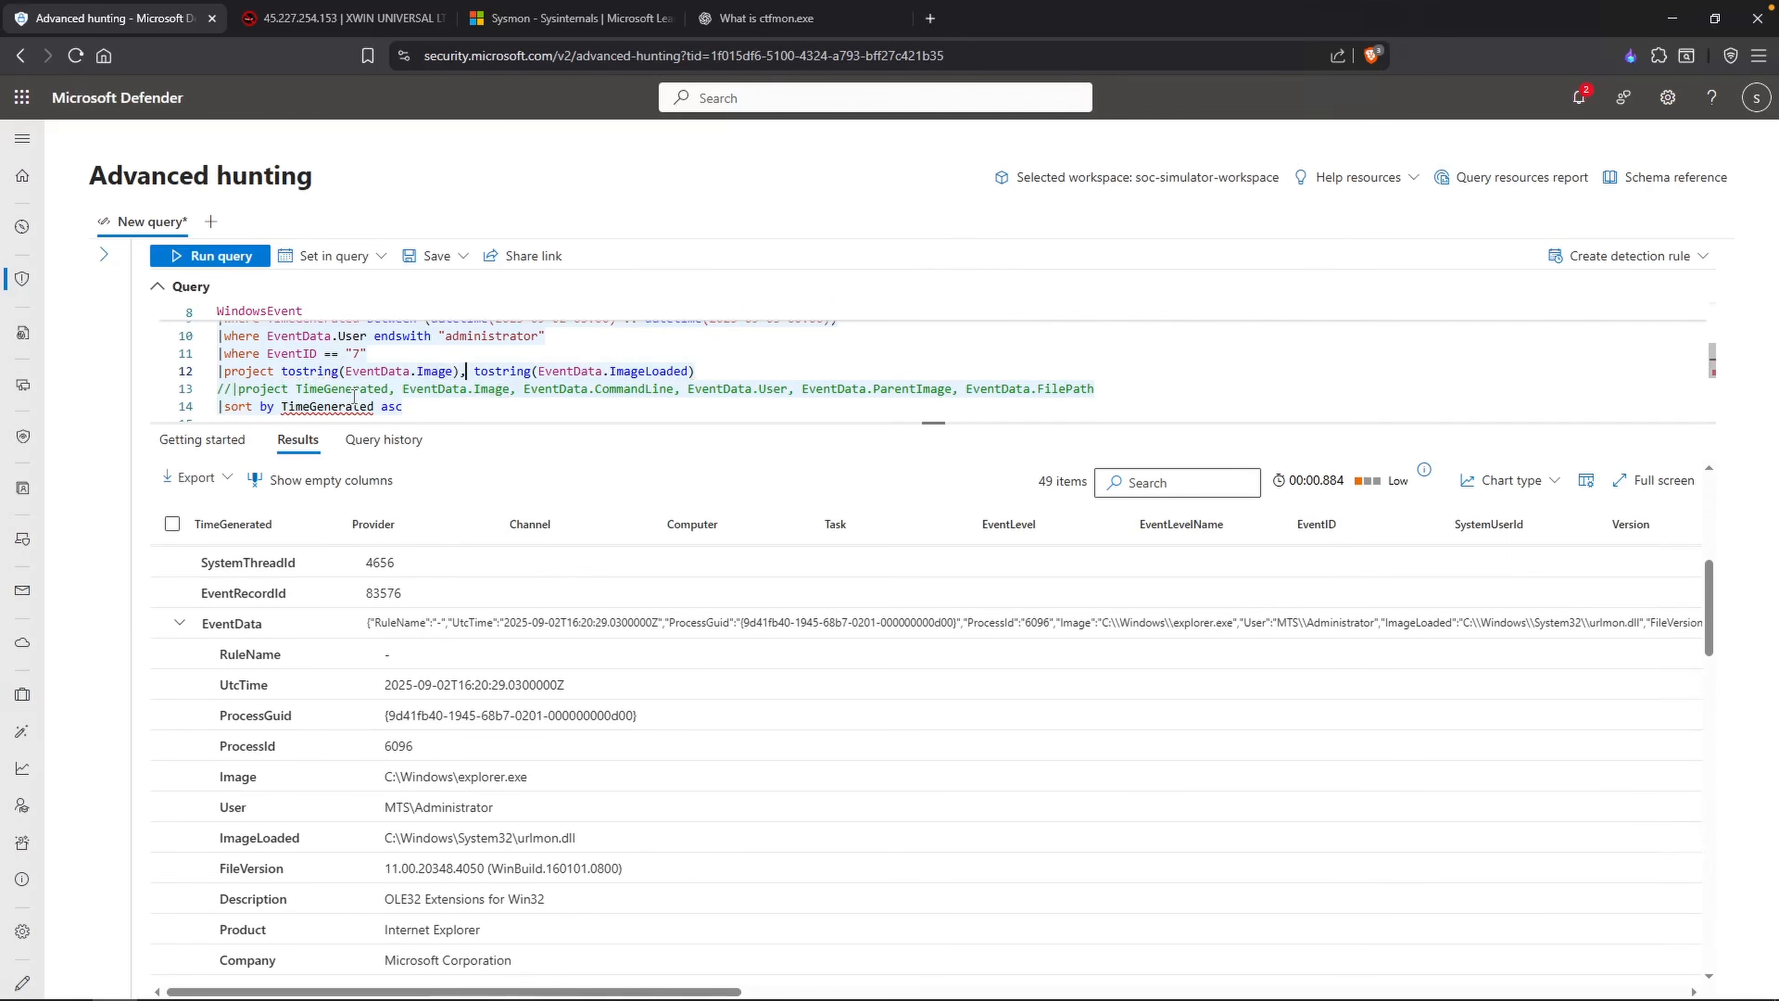
pyautogui.press('Right')
pyautogui.hotkey('shift', 'Return')
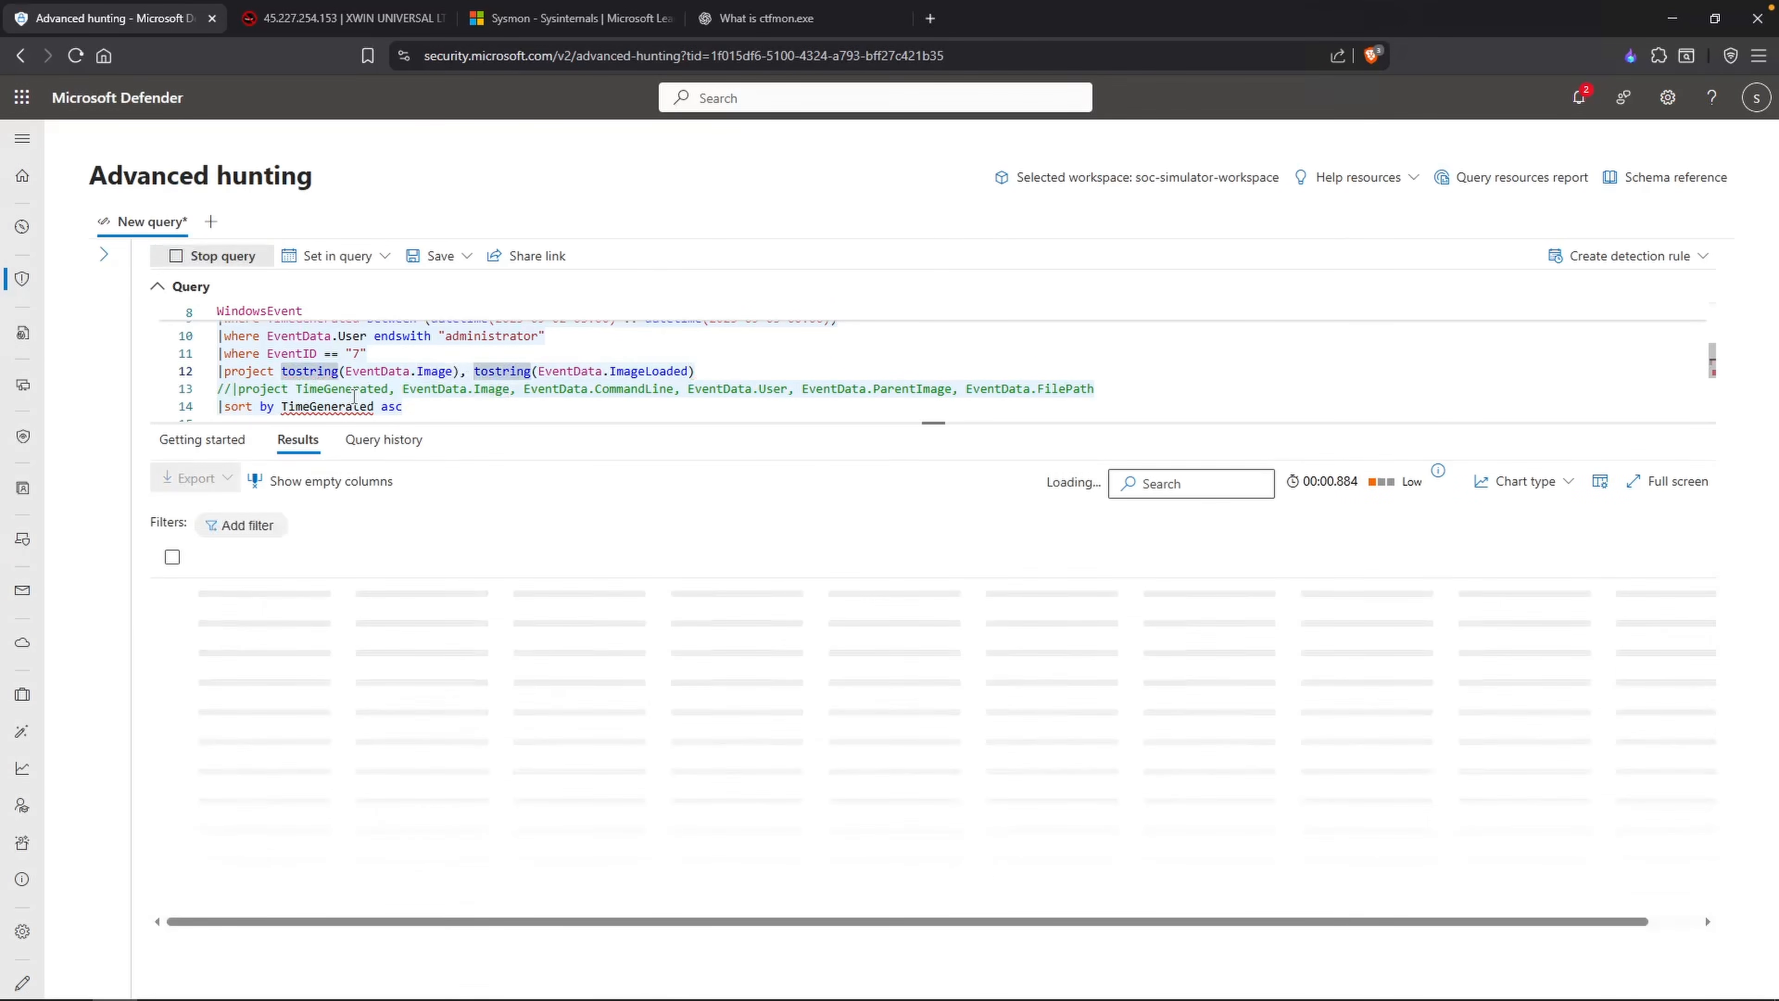
# Step: Comment out the query's "sort by TimeGenerated asc" line and run it again
pyautogui.click(417, 372)
pyautogui.click(218, 407)
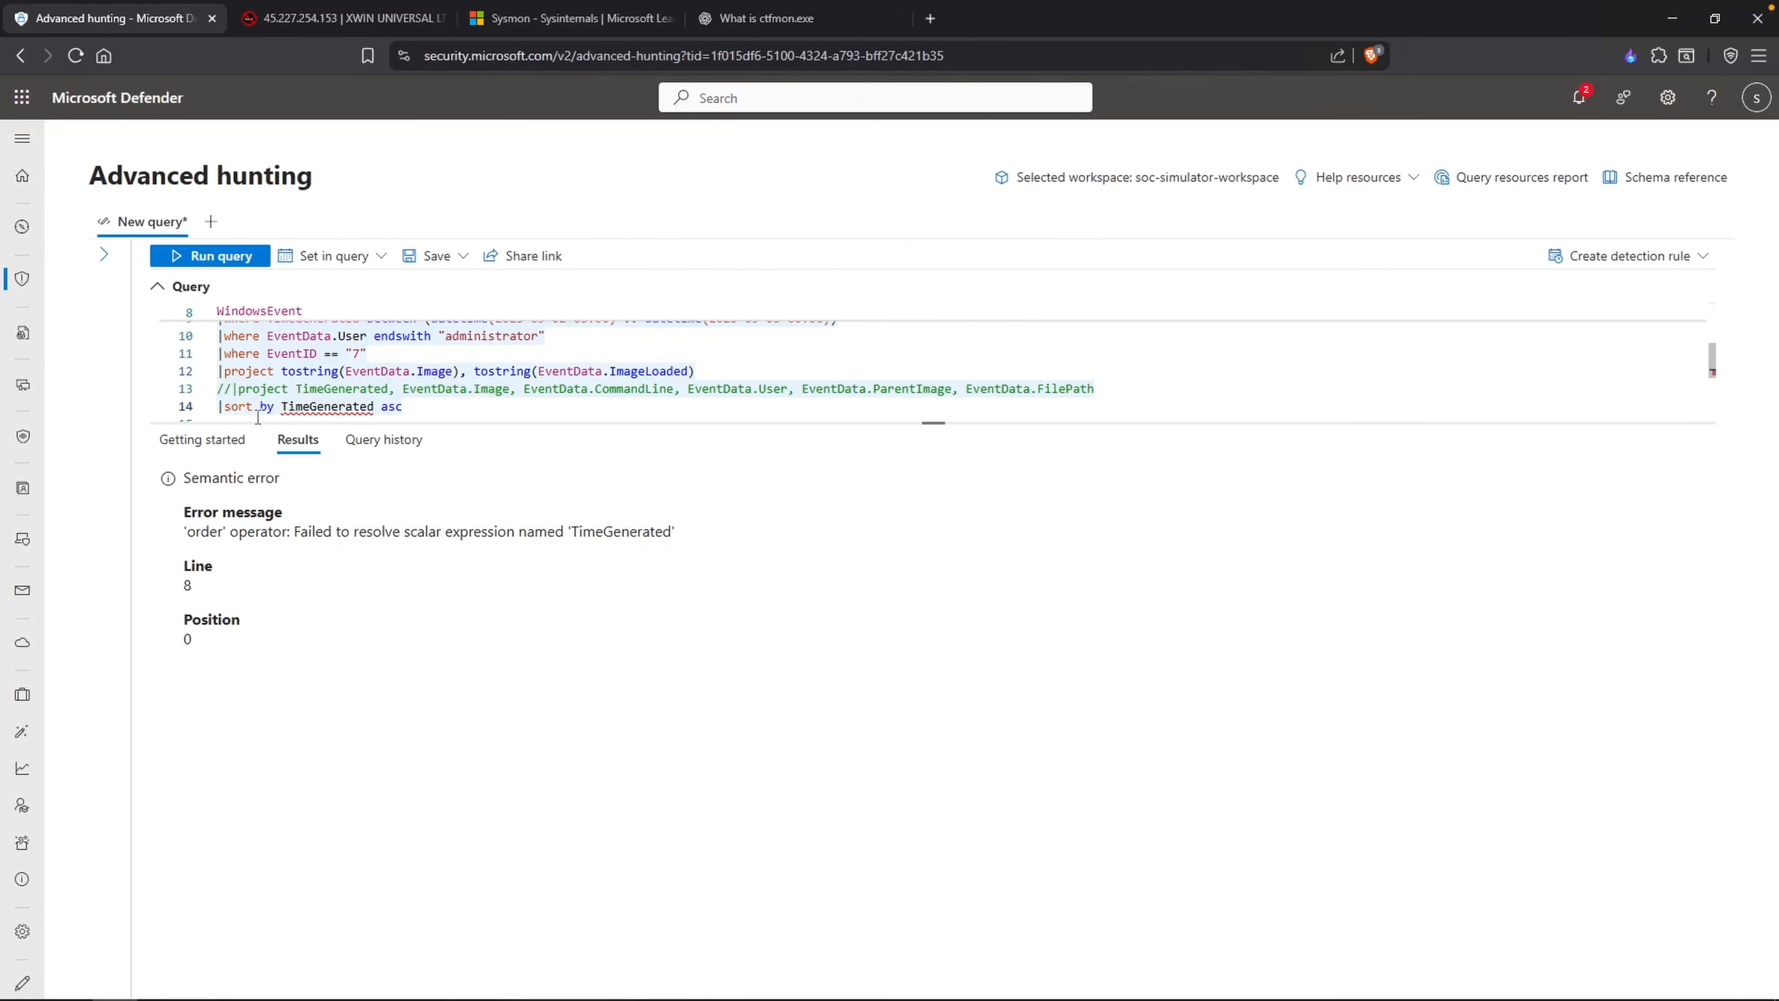
pyautogui.write('//')
pyautogui.hotkey('shift', 'Return')
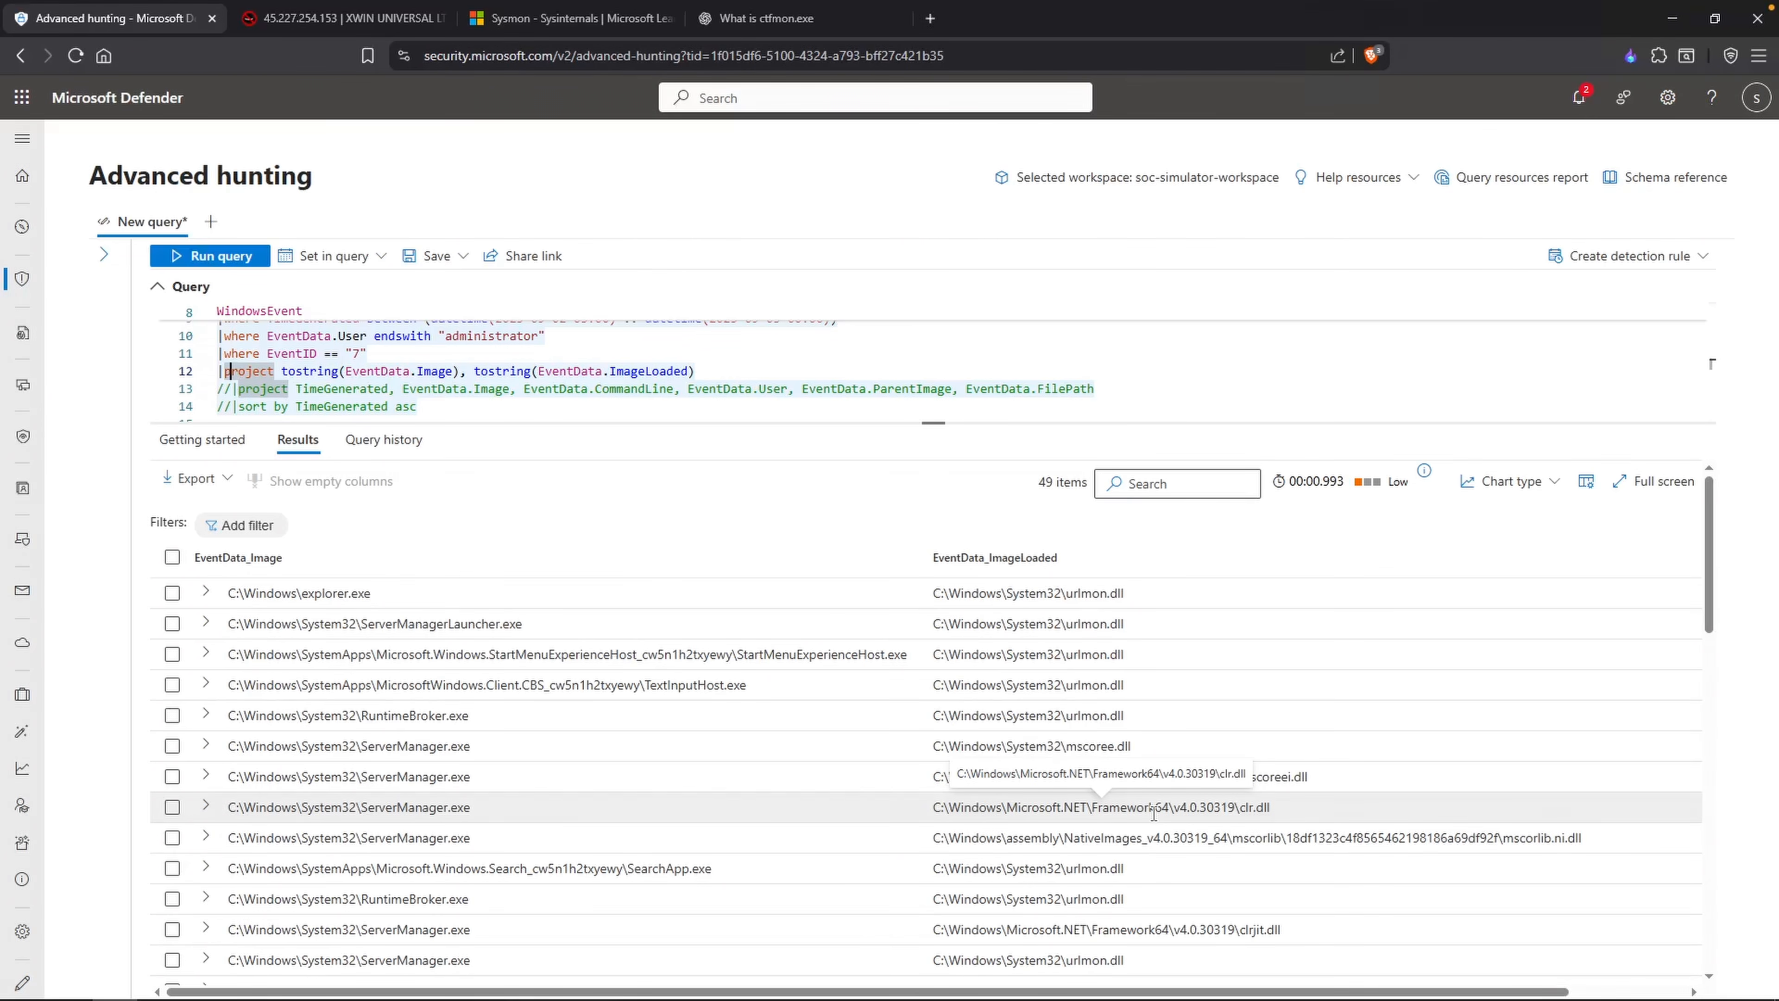
# Step: Review the EventID 7 results, comparing each process image with its loaded image, including the AnyDesk, taskkill and WMIC rows
pyautogui.scroll(-2, 553, 814)
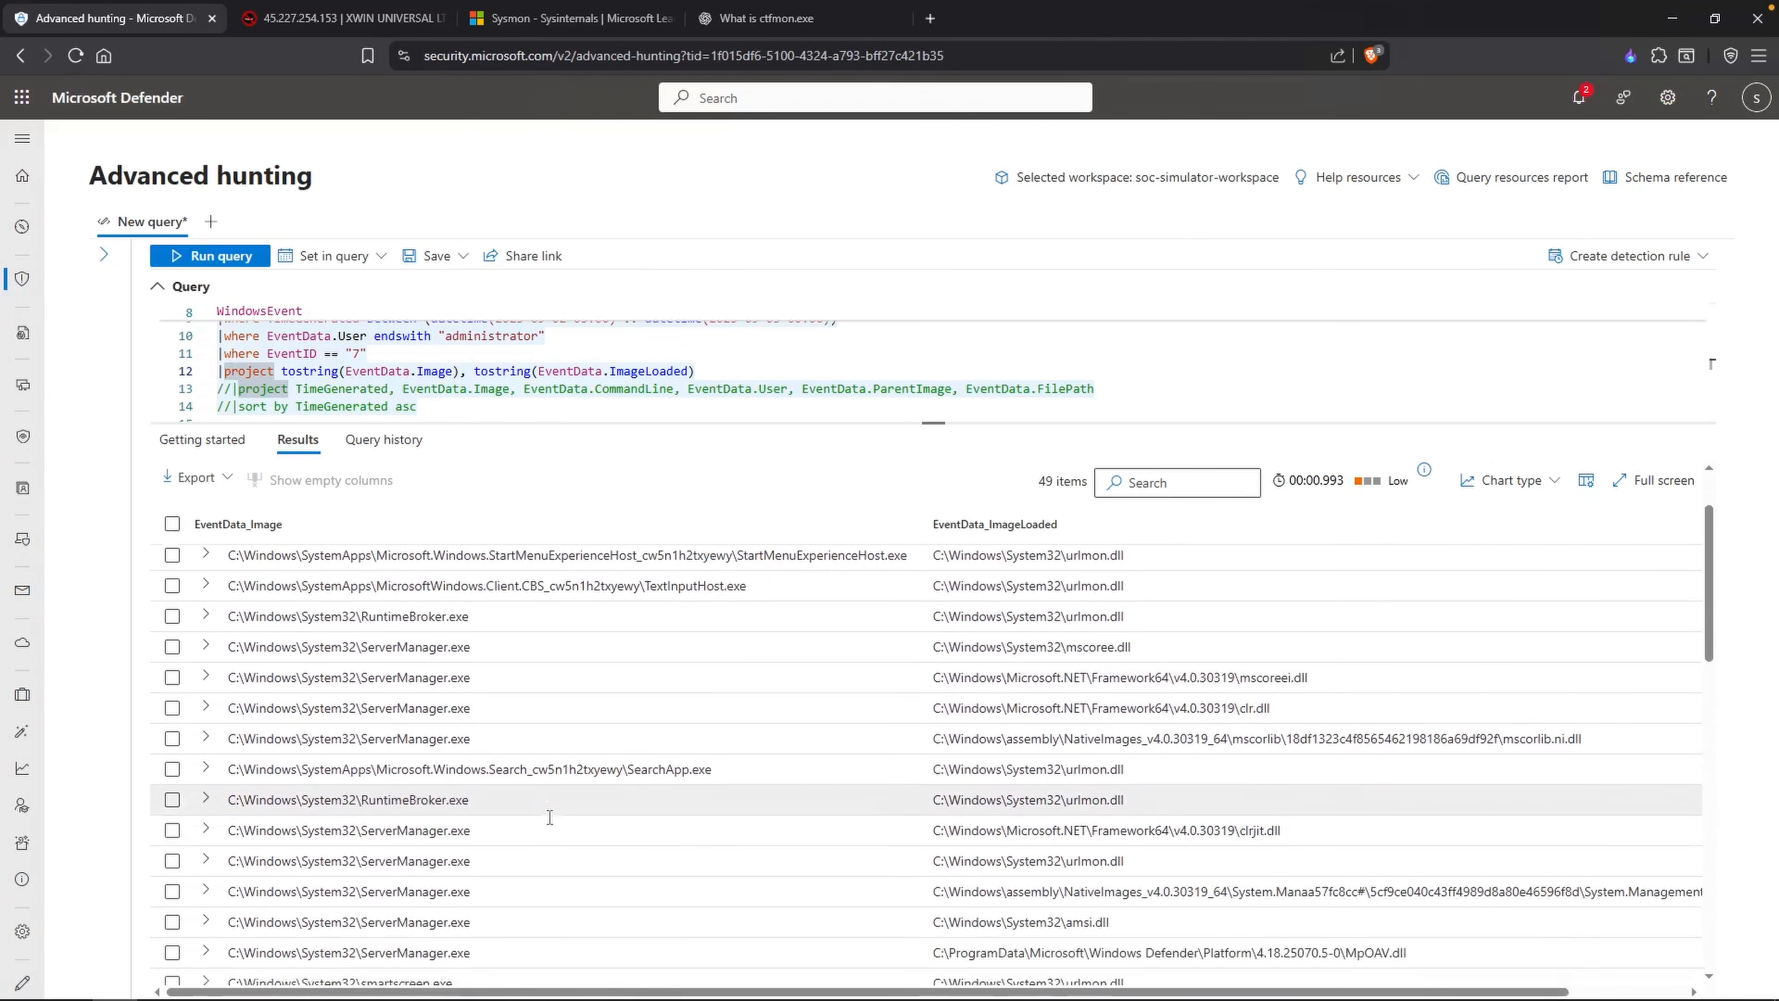
pyautogui.scroll(-5, 570, 815)
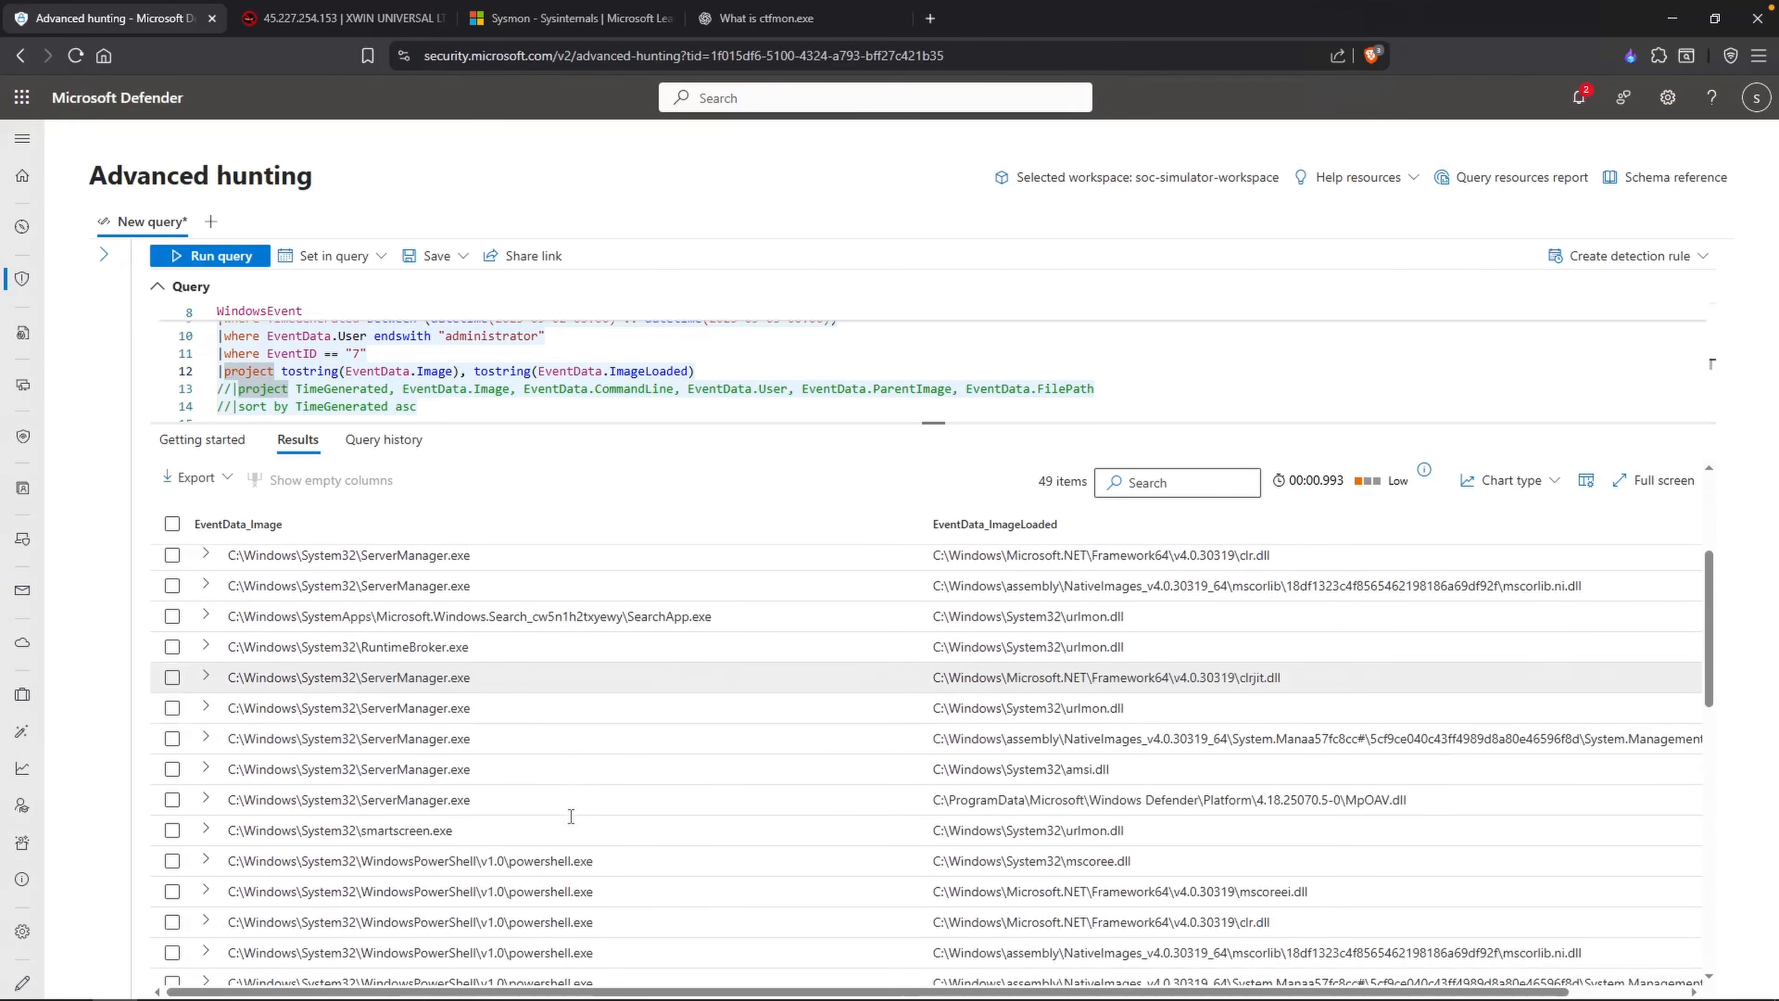
pyautogui.scroll(-3, 1248, 762)
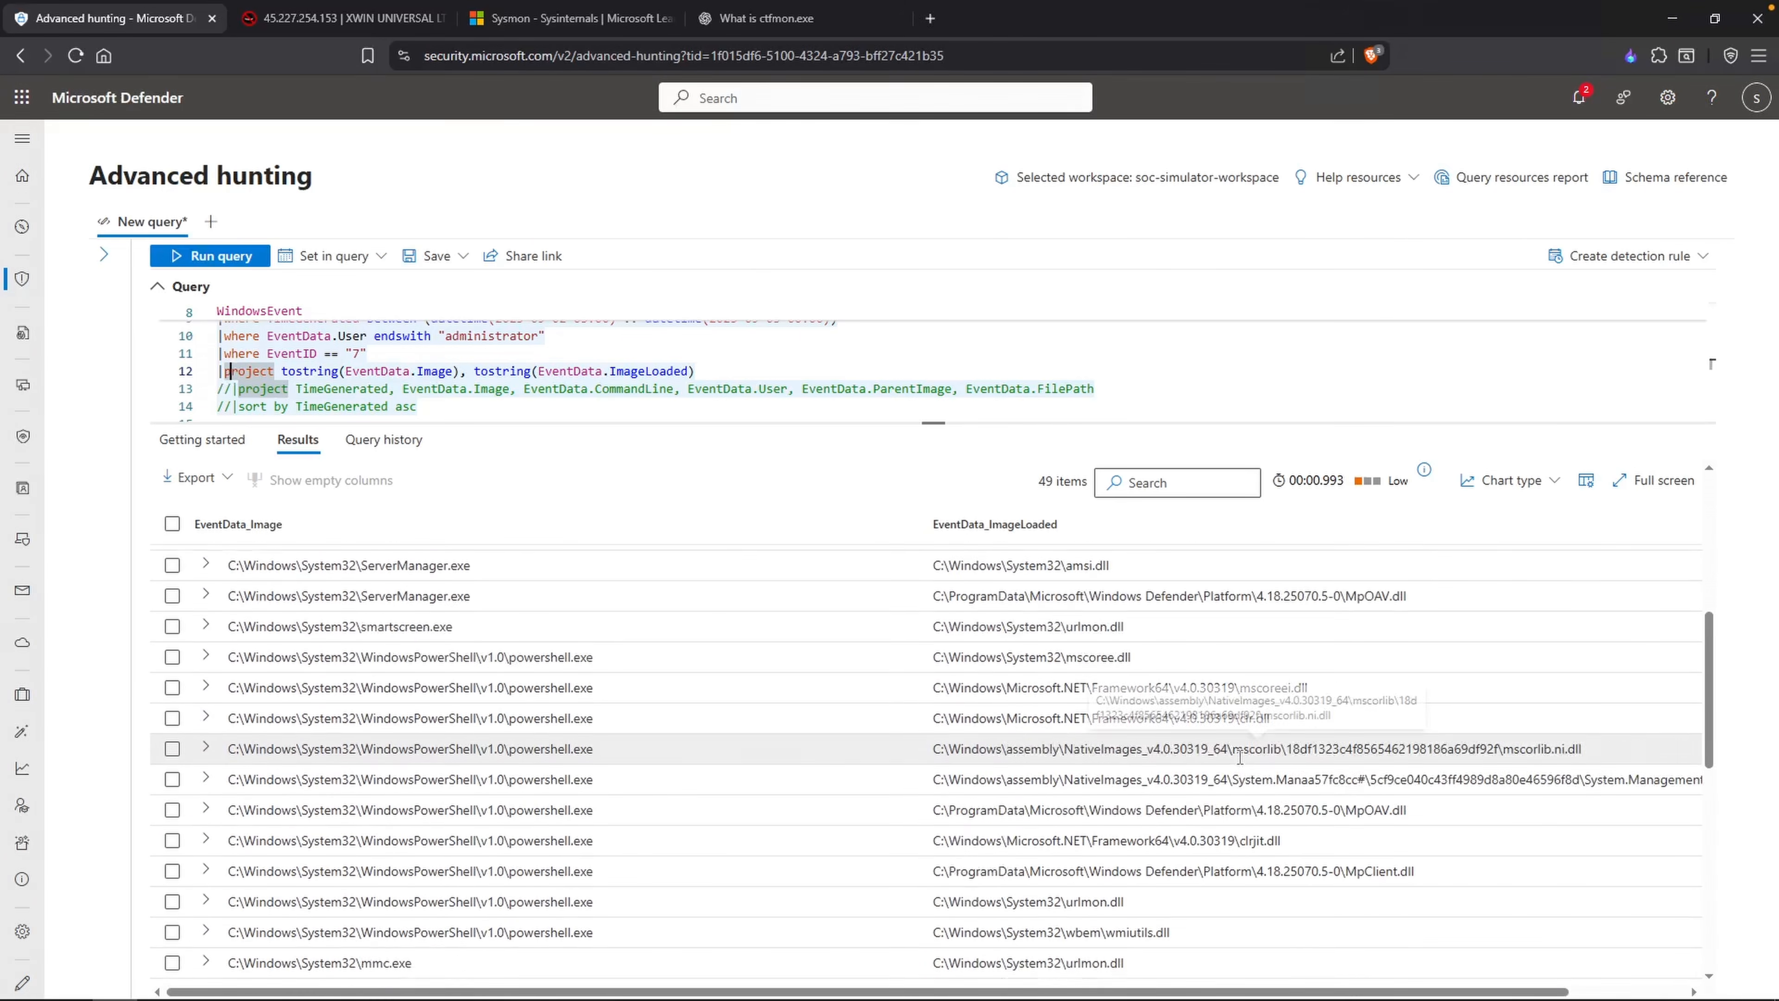
pyautogui.scroll(-4, 1248, 763)
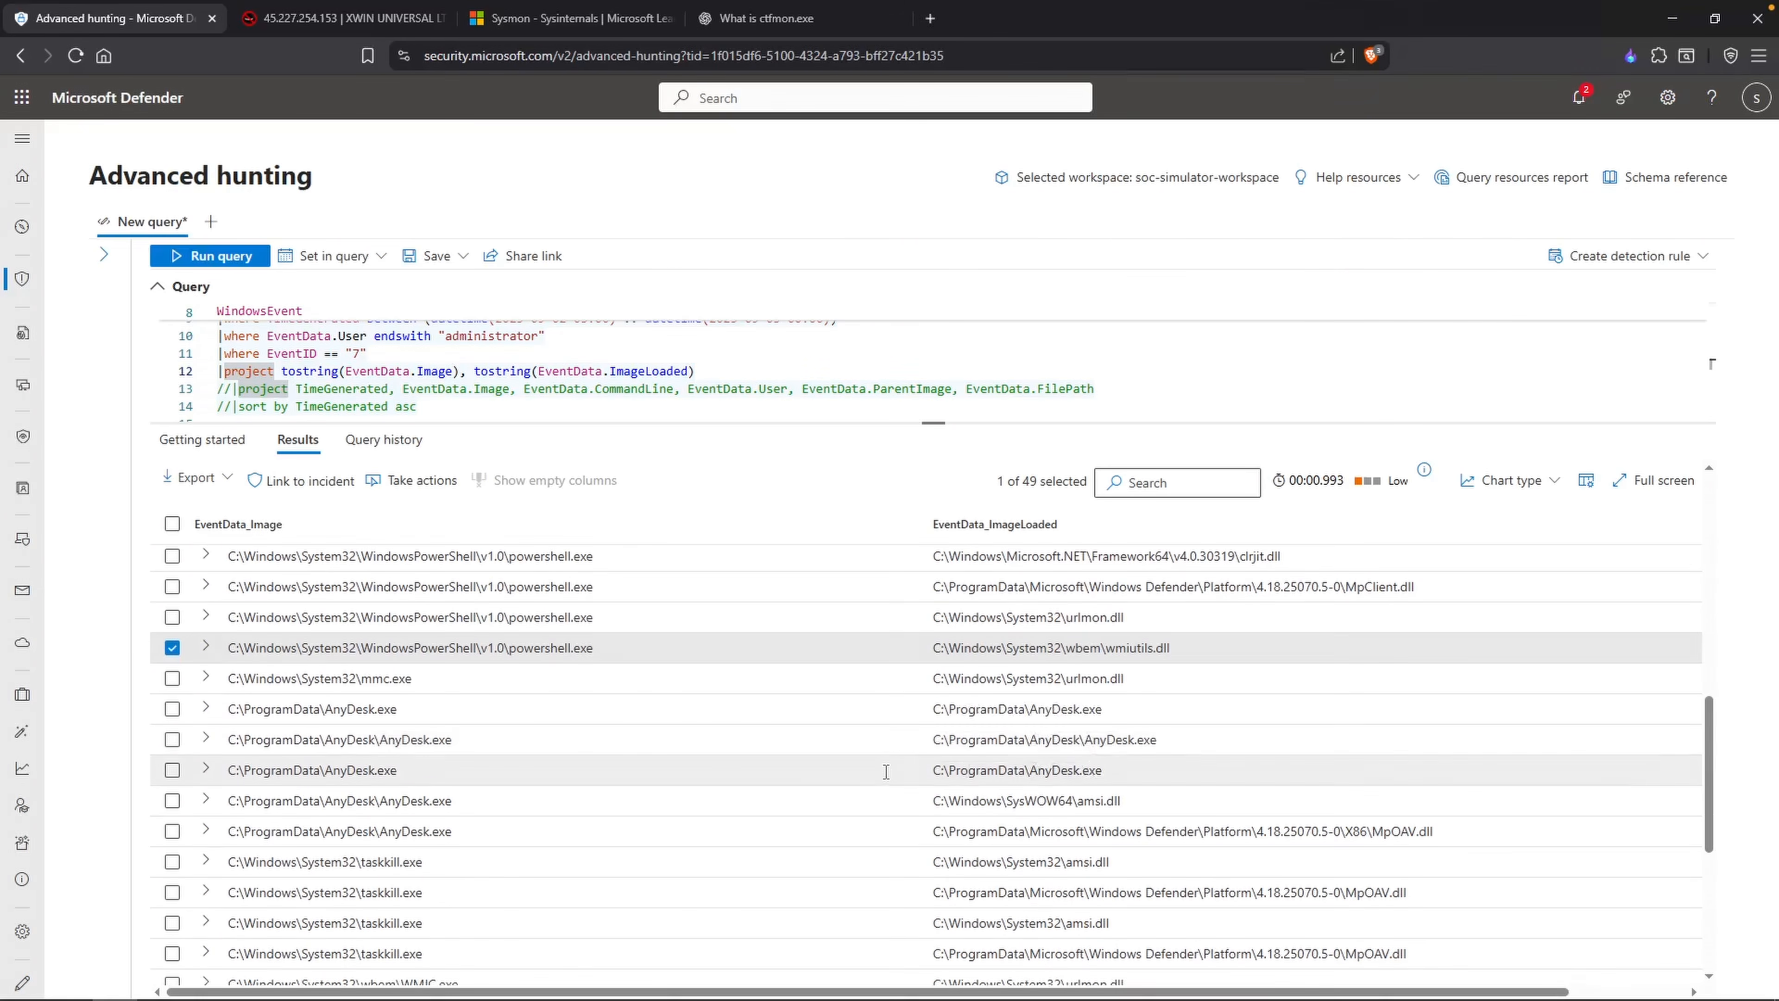
pyautogui.moveTo(1127, 799); pyautogui.dragTo(934, 800)
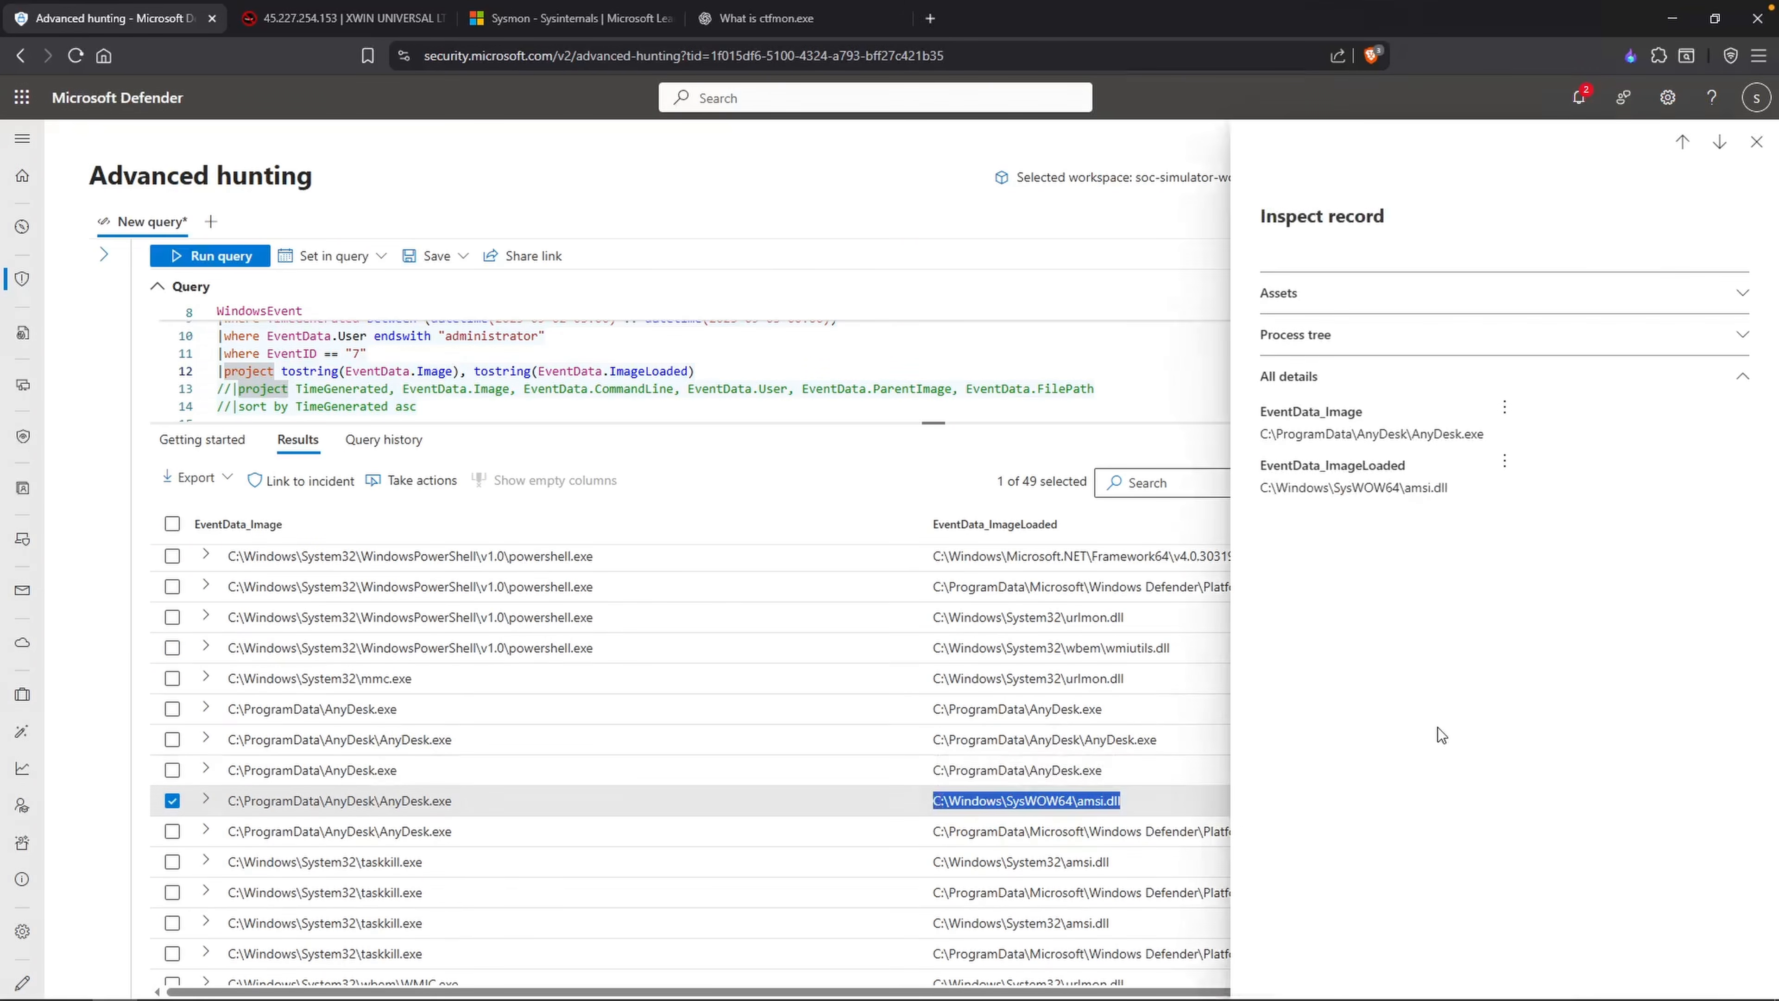
pyautogui.press('Escape')
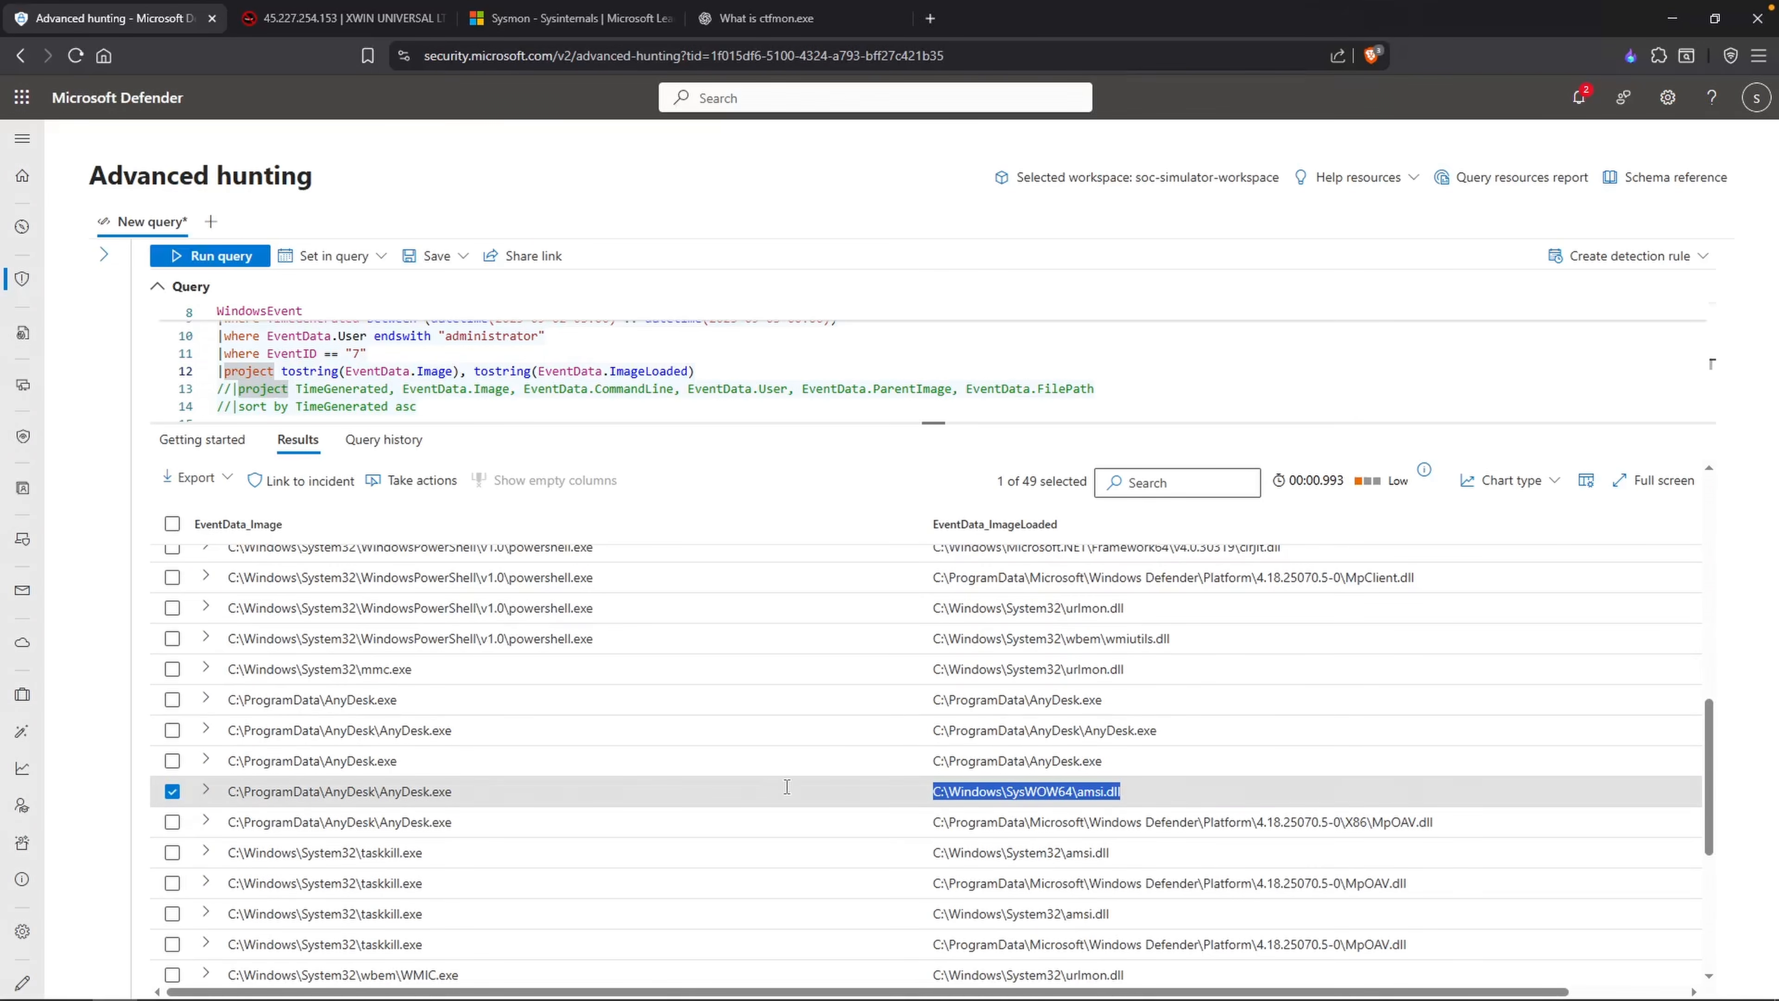
pyautogui.scroll(-2, 905, 766)
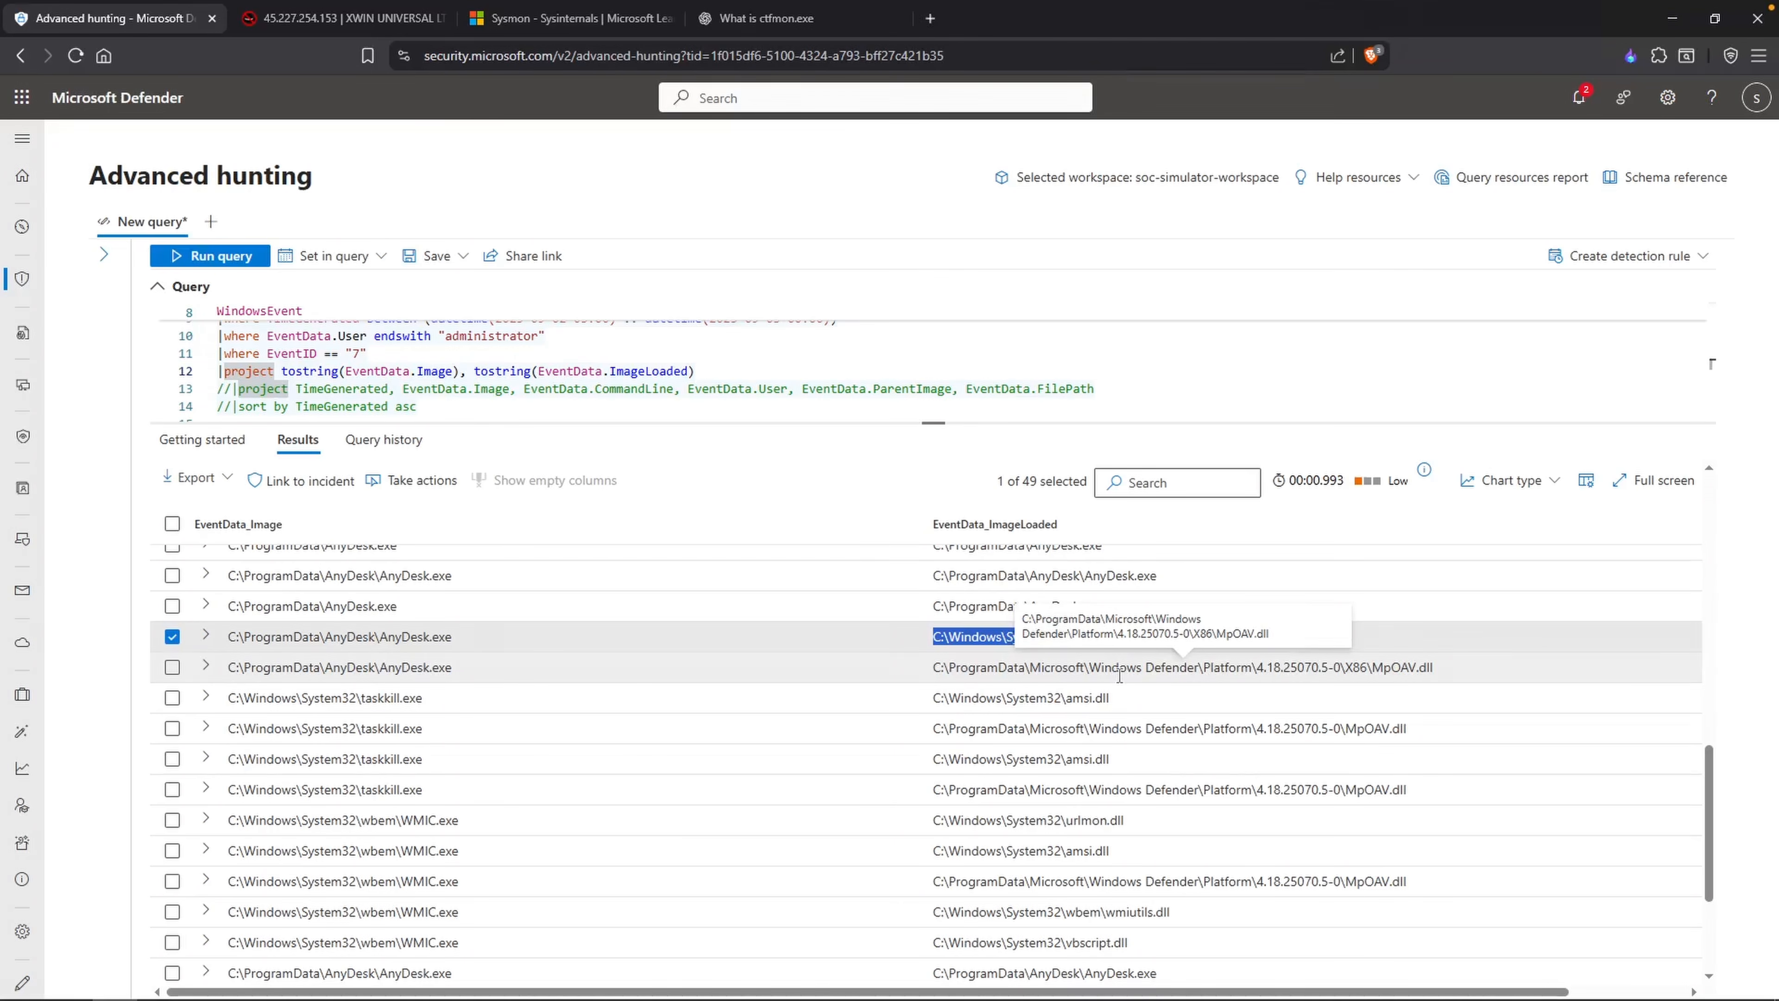
pyautogui.scroll(-1, 1091, 675)
pyautogui.scroll(-3, 1090, 675)
pyautogui.doubleClick(404, 644)
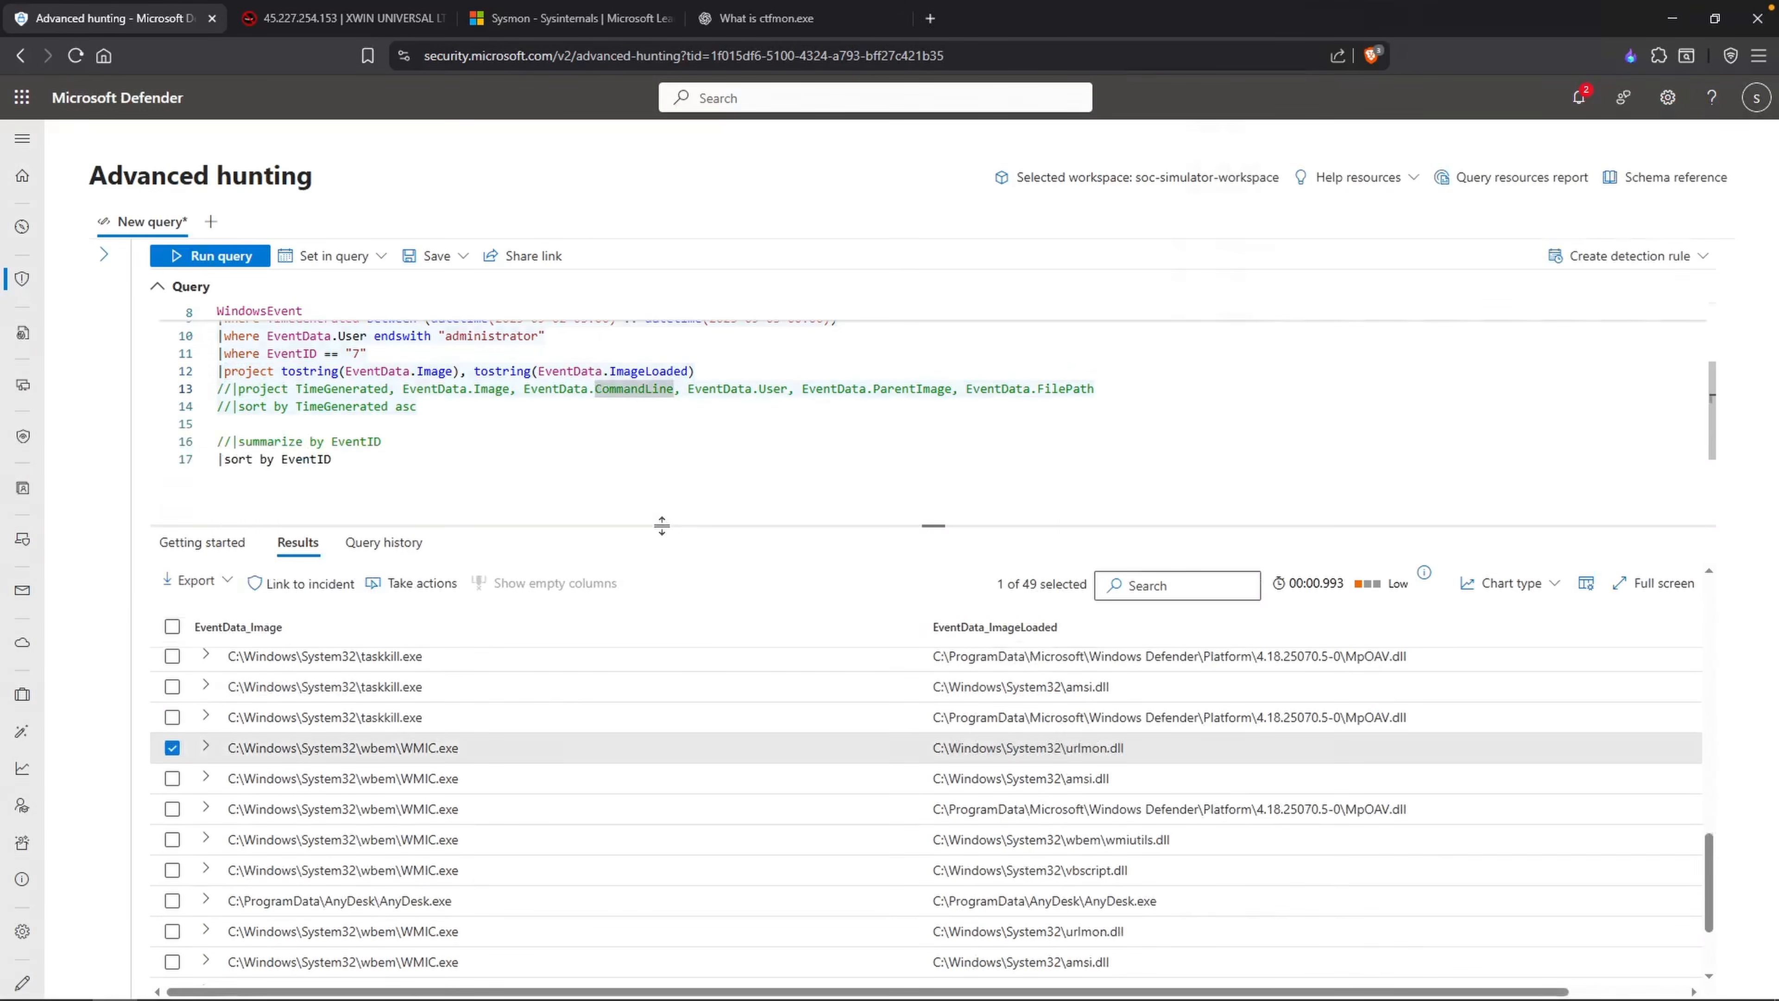
# Step: Set the query's EventID filter to "3", run it and widen the EventData_Image column to read the full paths
pyautogui.scroll(1, 509, 448)
pyautogui.click(358, 376)
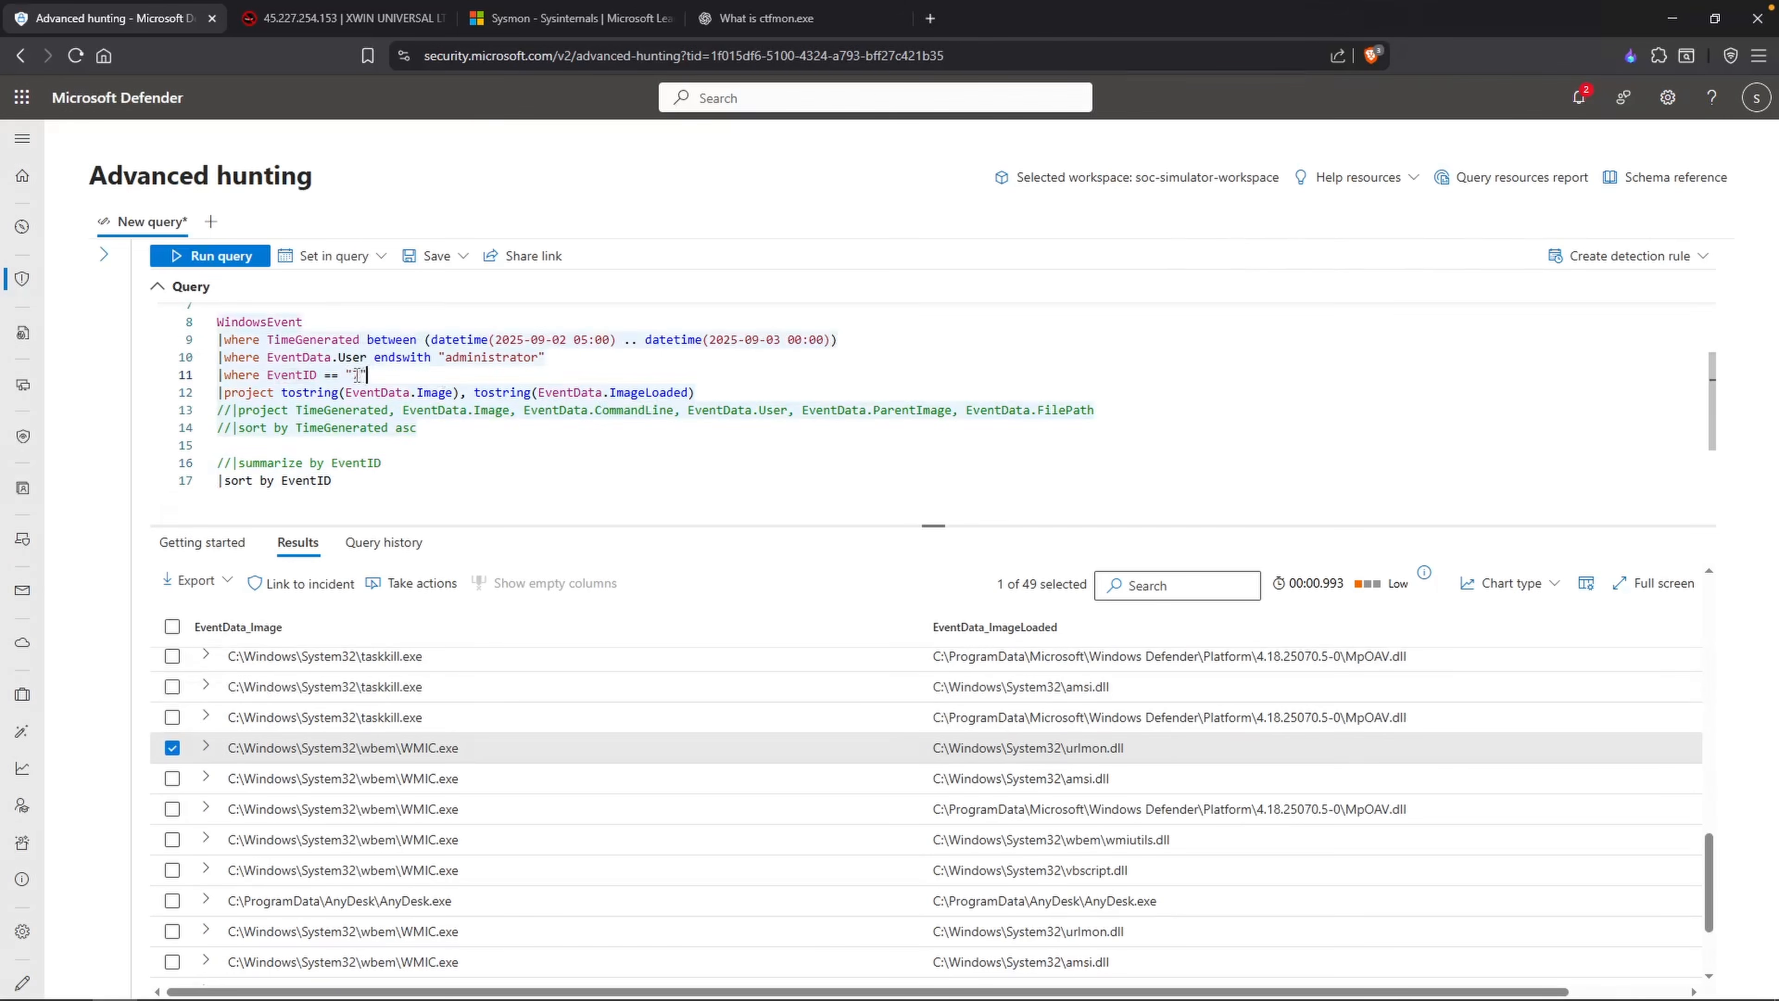
pyautogui.press('BackSpace')
pyautogui.write('3')
pyautogui.scroll(1, 418, 414)
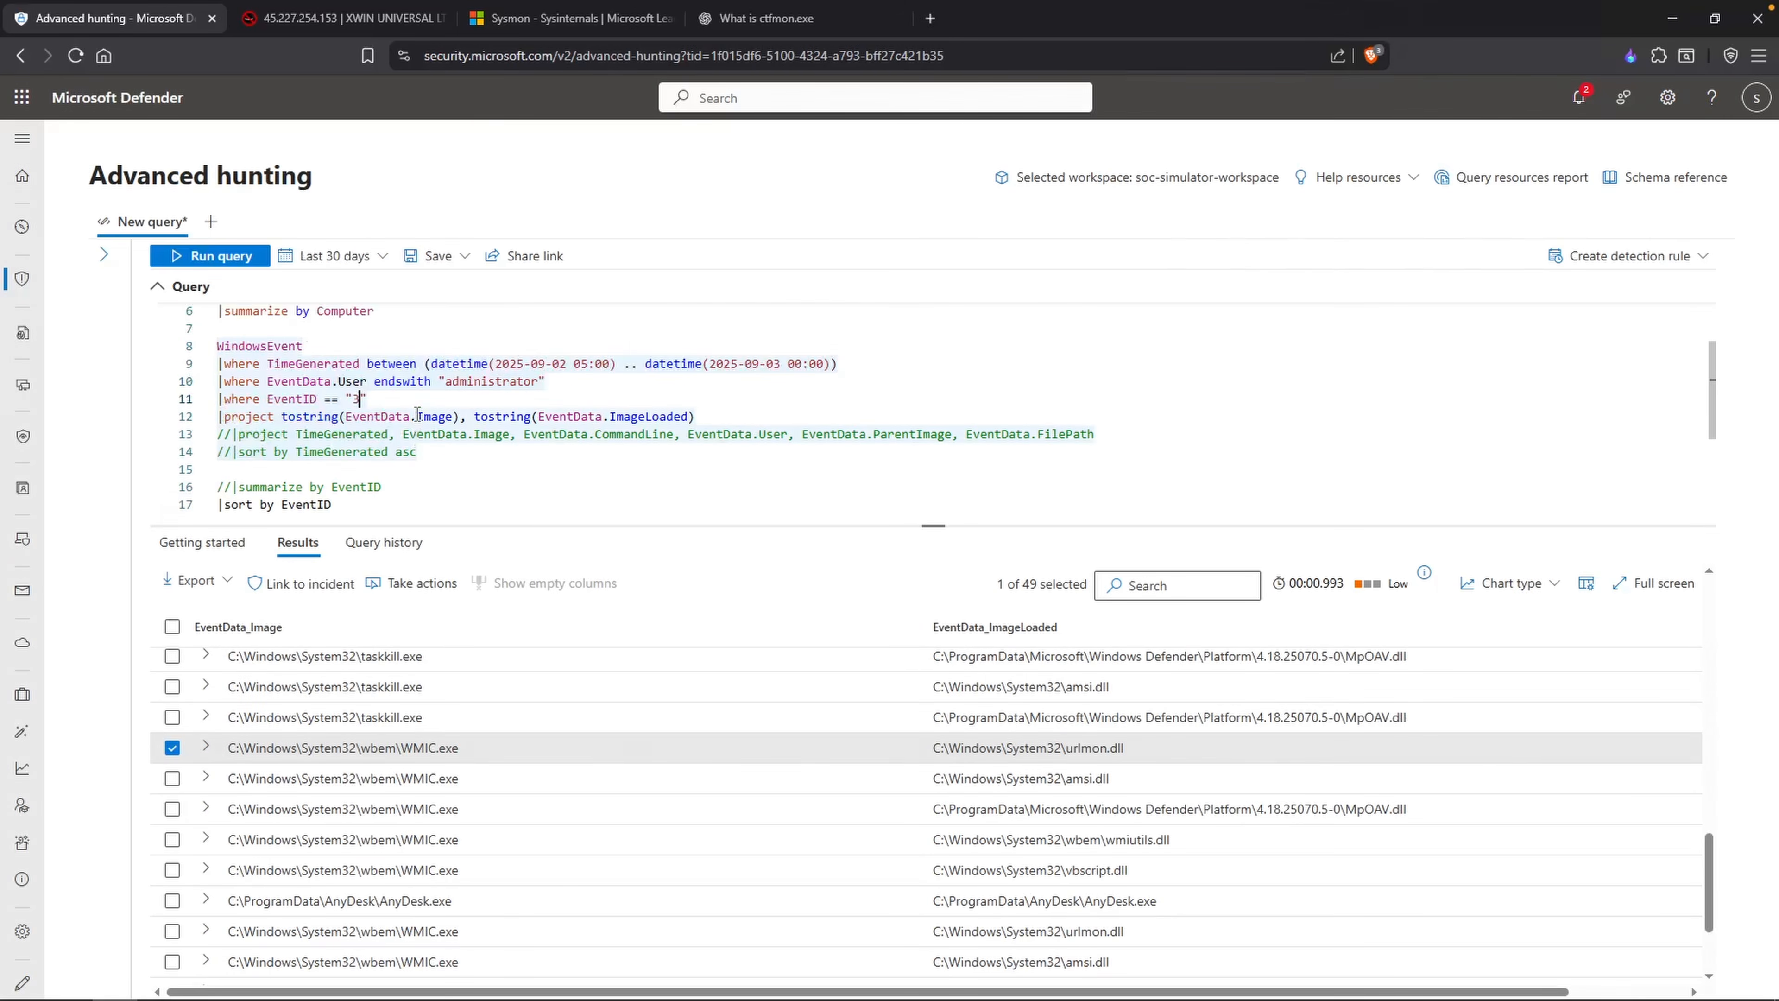
pyautogui.hotkey('shift', 'Return')
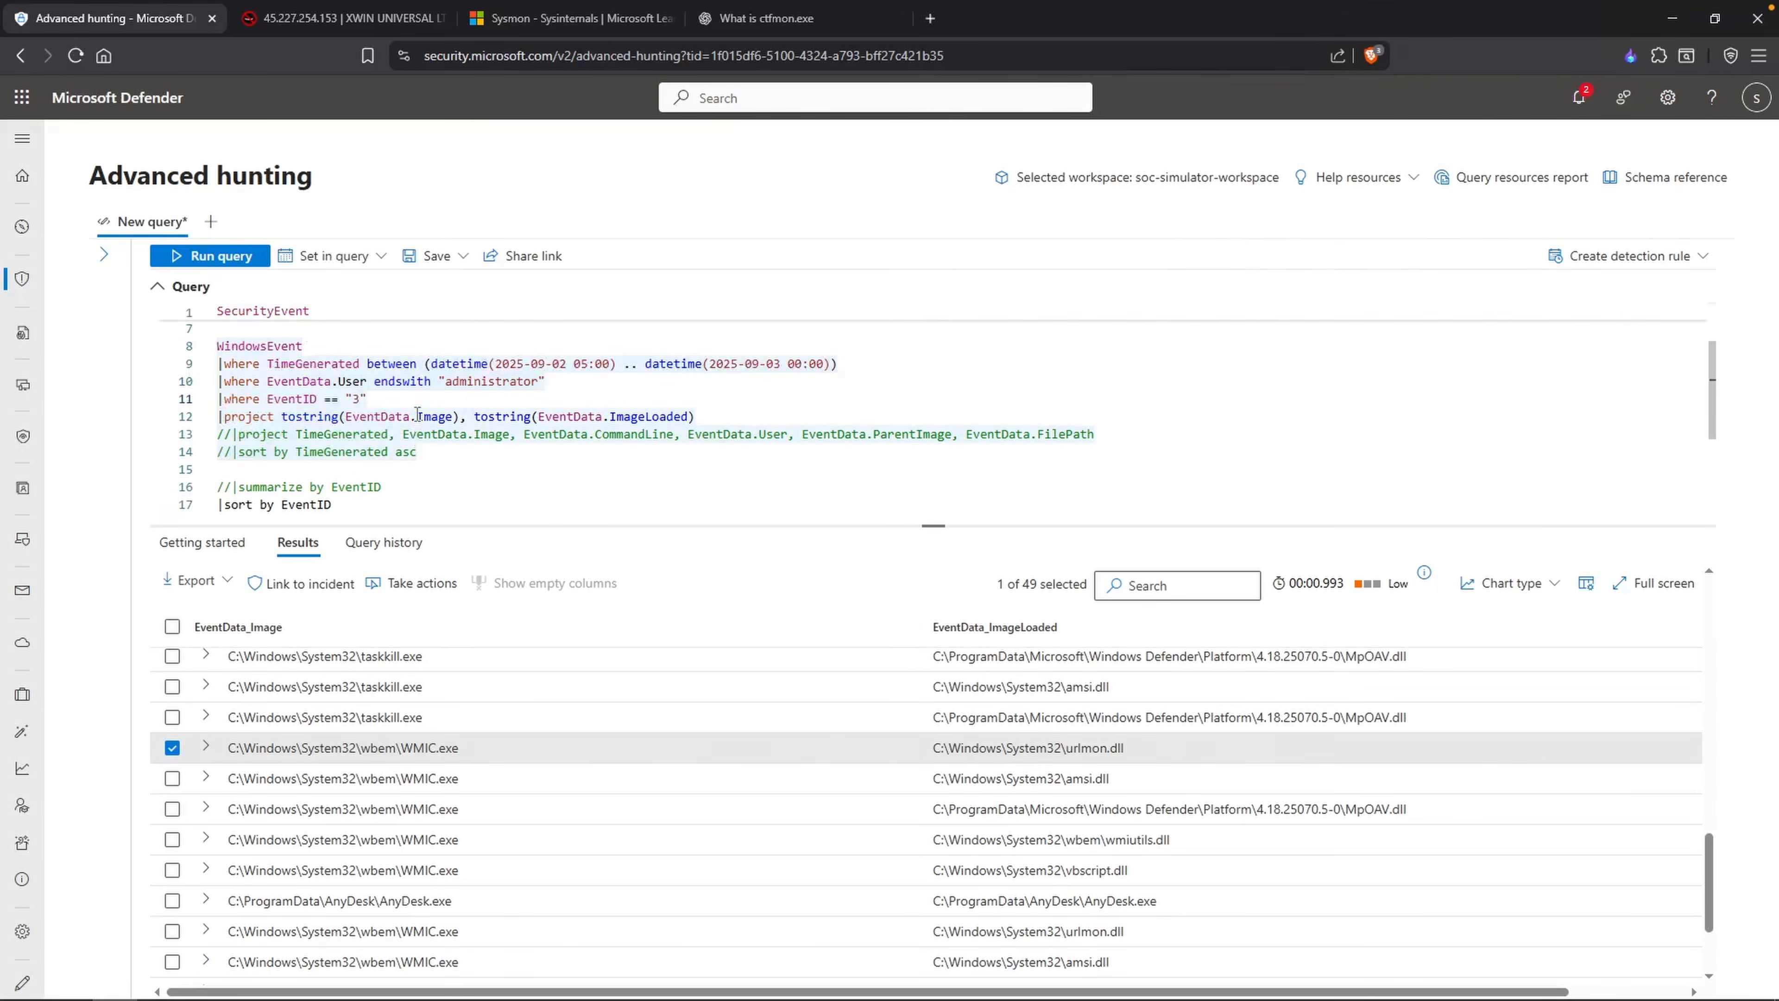
pyautogui.click(403, 434)
pyautogui.moveTo(348, 653); pyautogui.dragTo(655, 652)
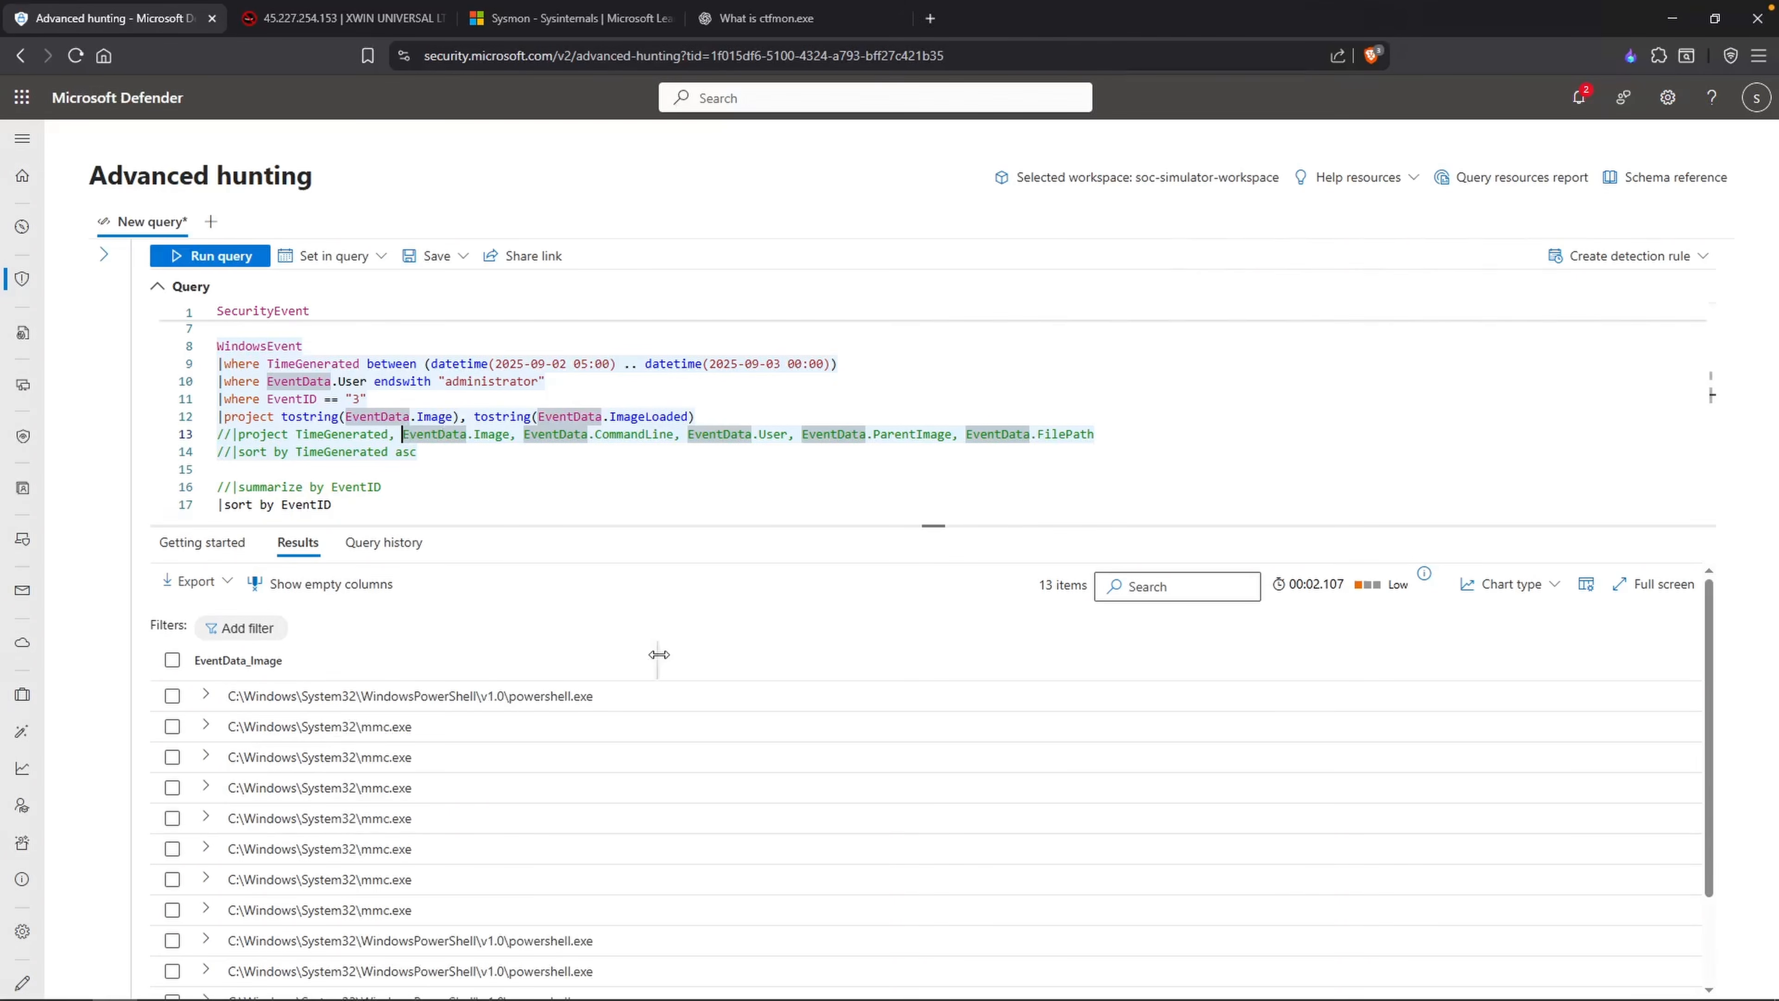
# Step: Replace ImageLoaded with SourceIp in the project line's second tostring() expression
pyautogui.click(580, 363)
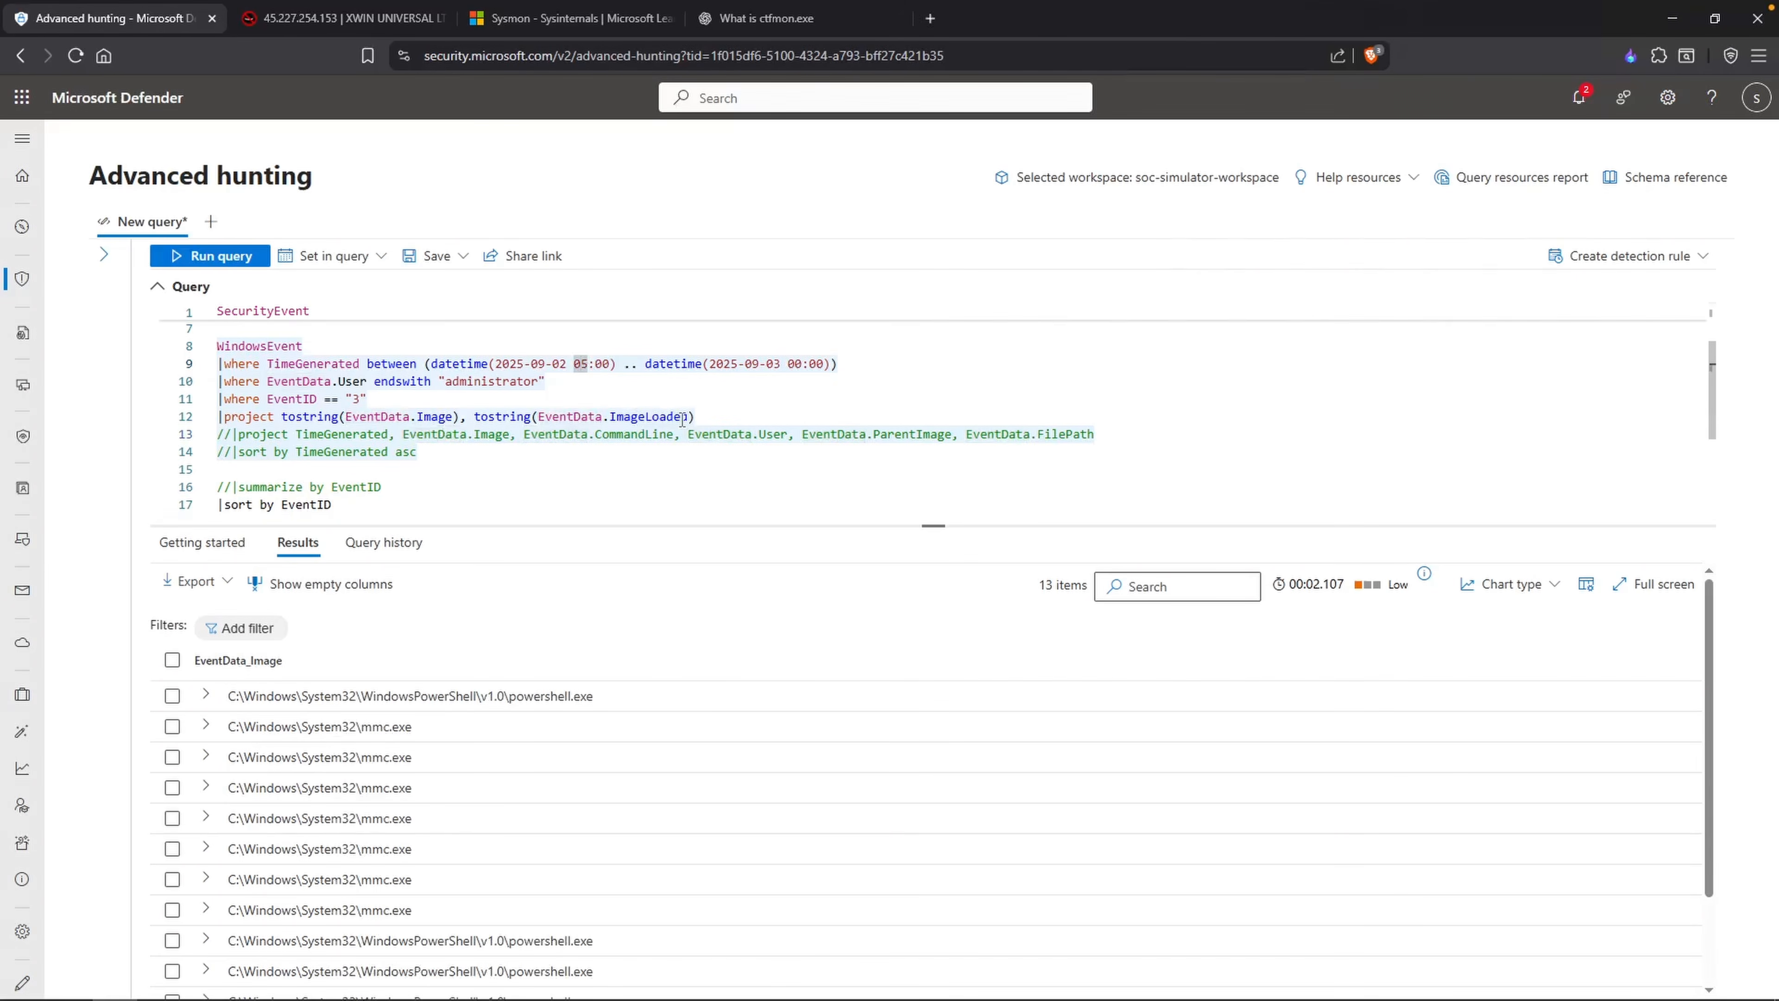
pyautogui.moveTo(690, 416); pyautogui.dragTo(603, 416)
pyautogui.press('BackSpace')
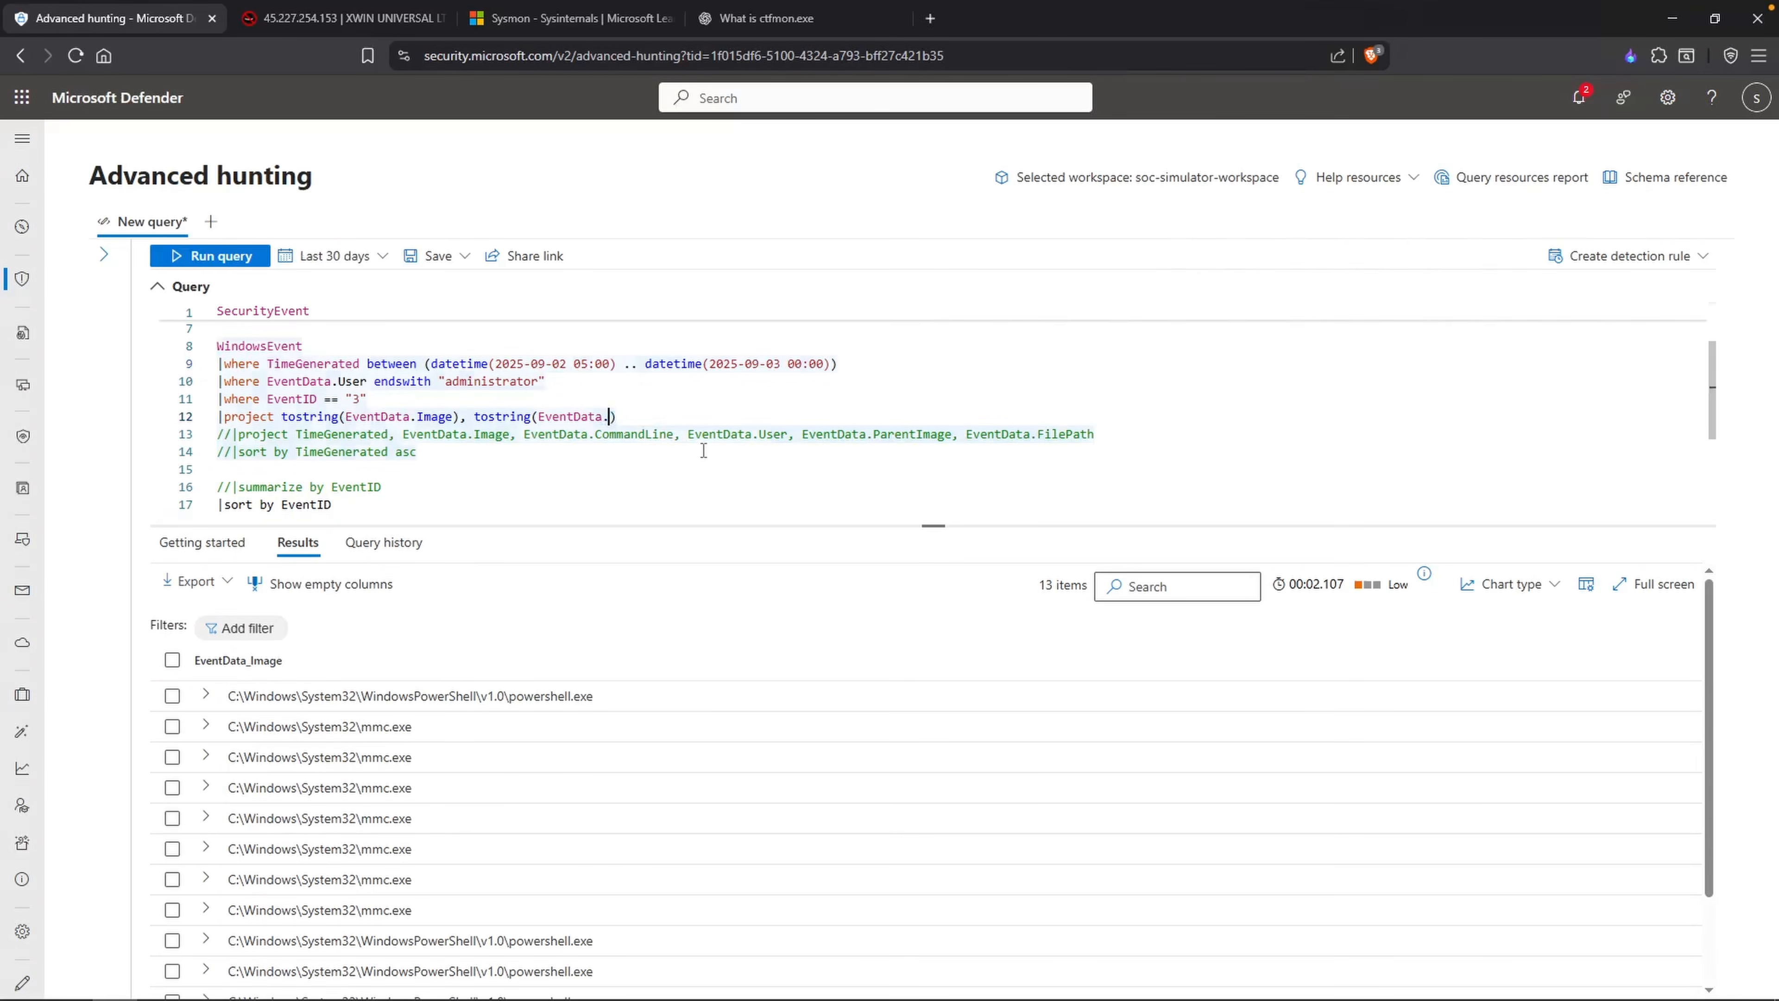
pyautogui.write('SourceIp)')
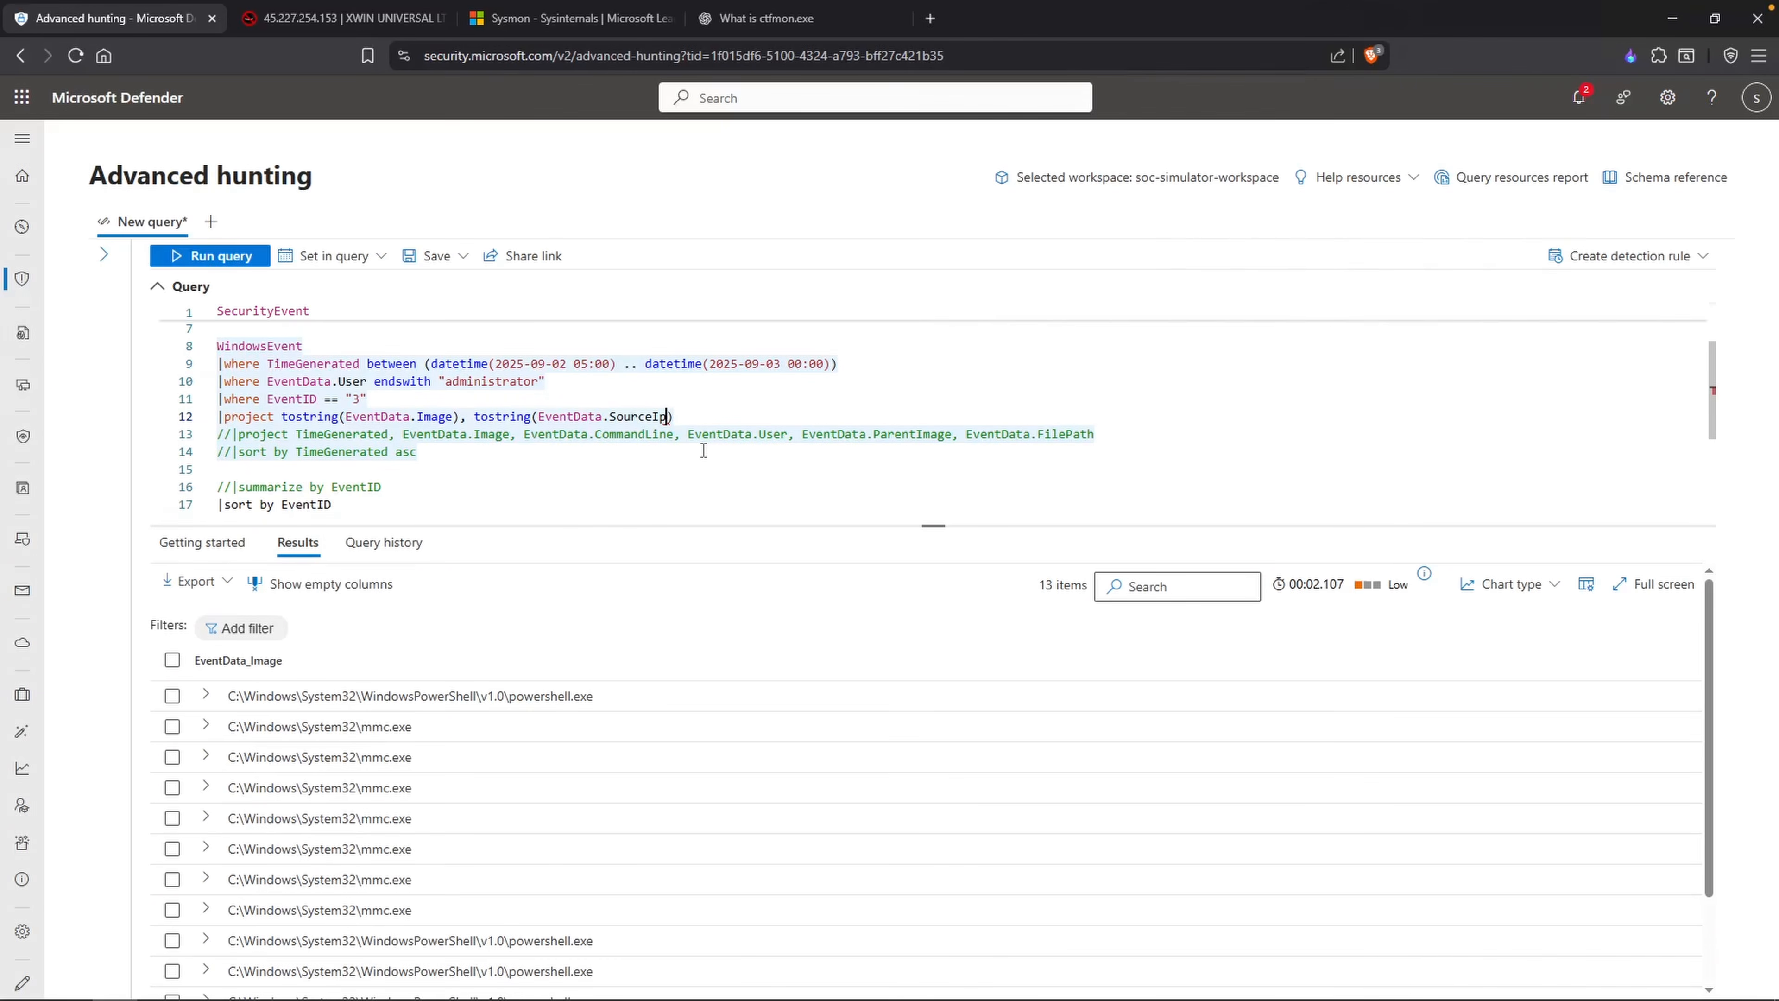
pyautogui.write(', tostring')
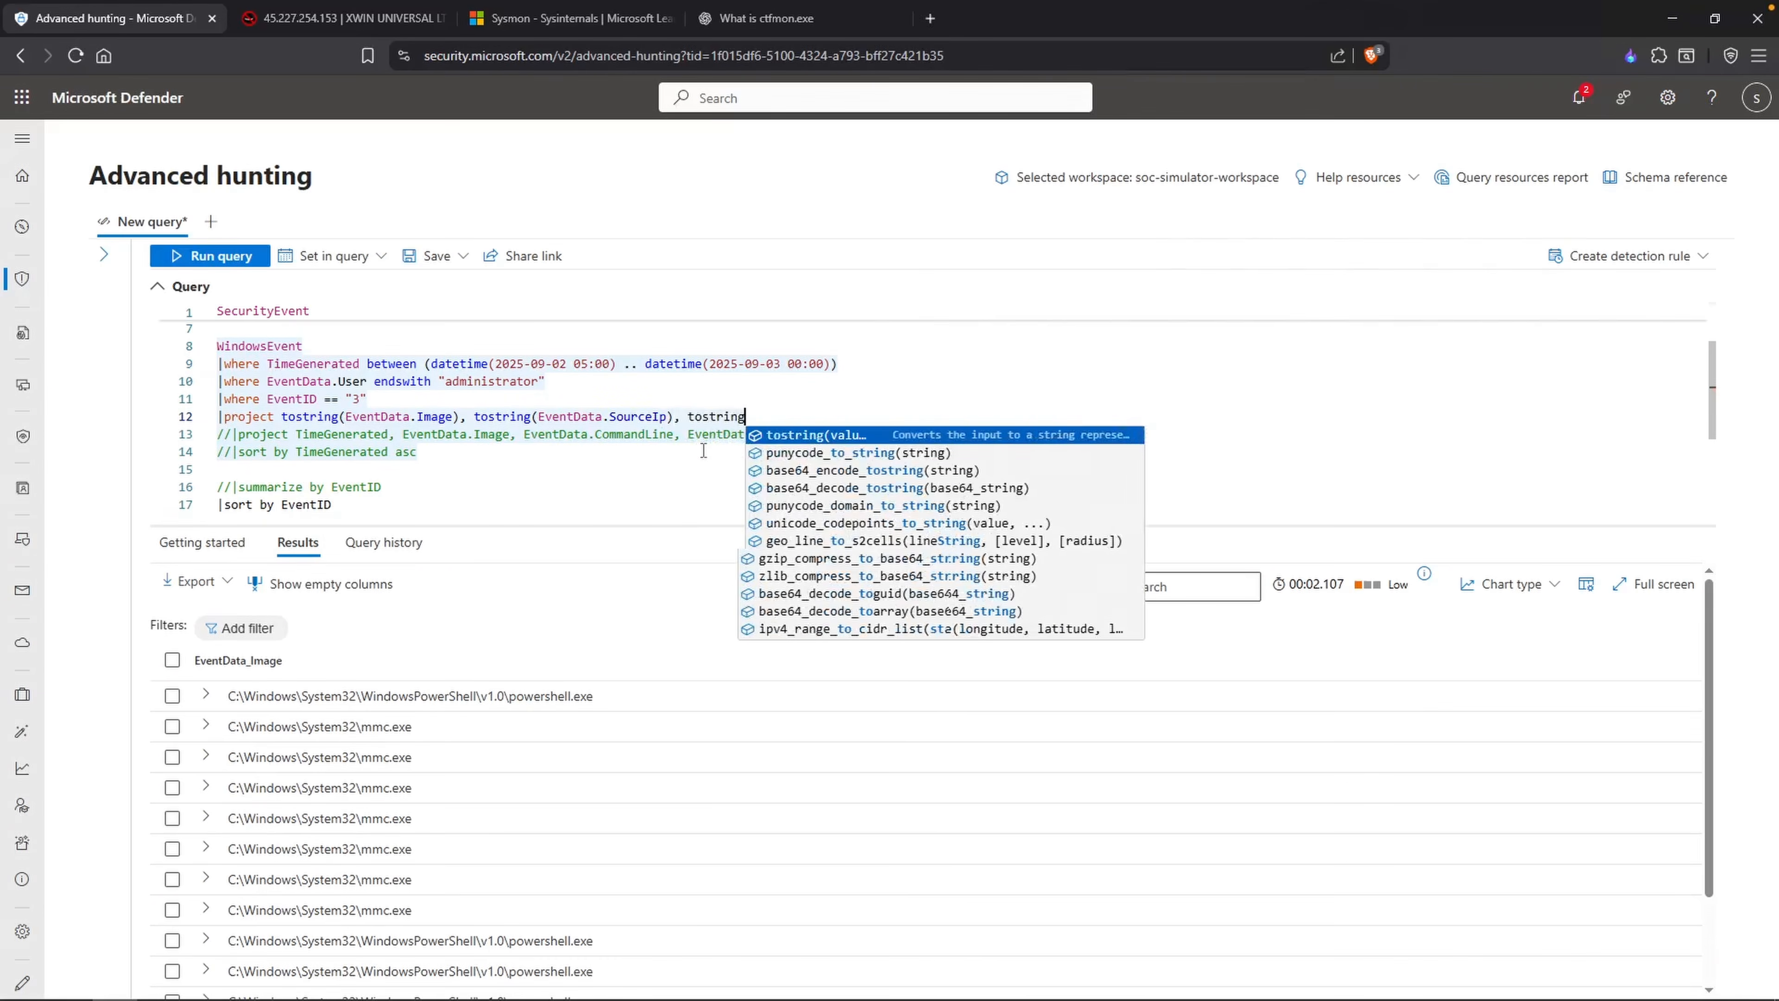
pyautogui.write('(EventData')
# Step: Add tostring(EventData.DestinationIp) and tostring(EventData.DestinationPort) to the project line, run the query and widen the result columns
pyautogui.write('.')
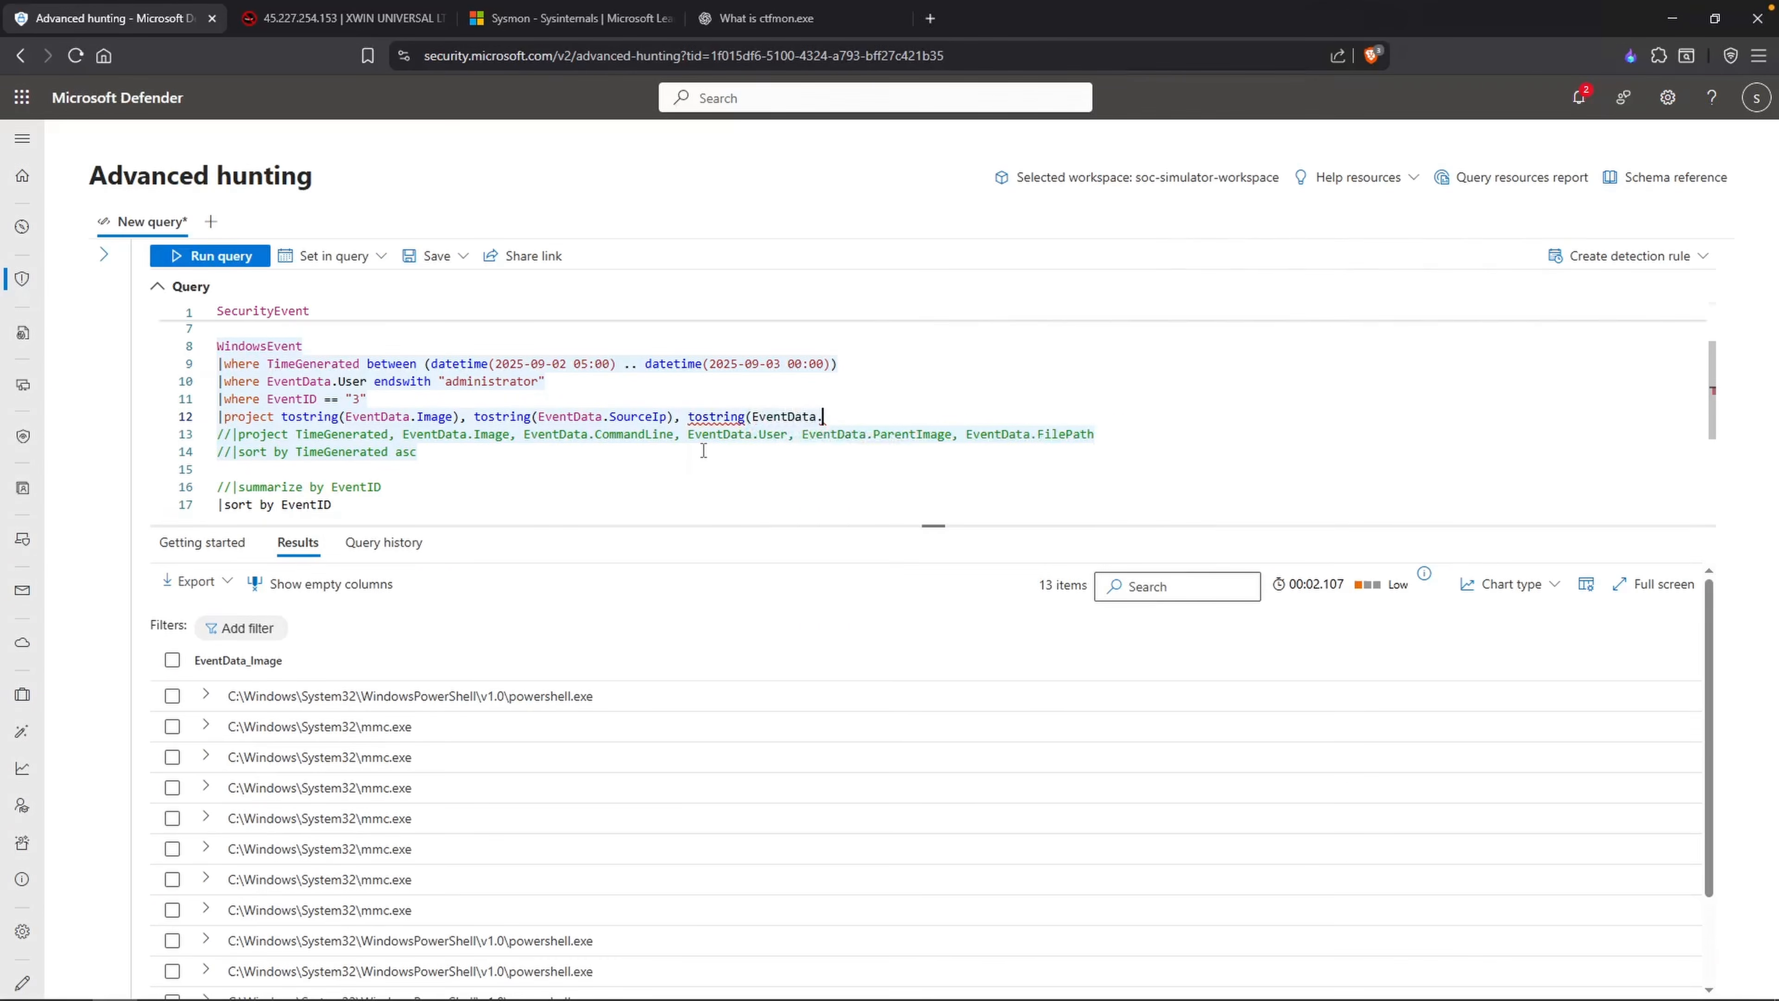
pyautogui.write('DestinationIp), ')
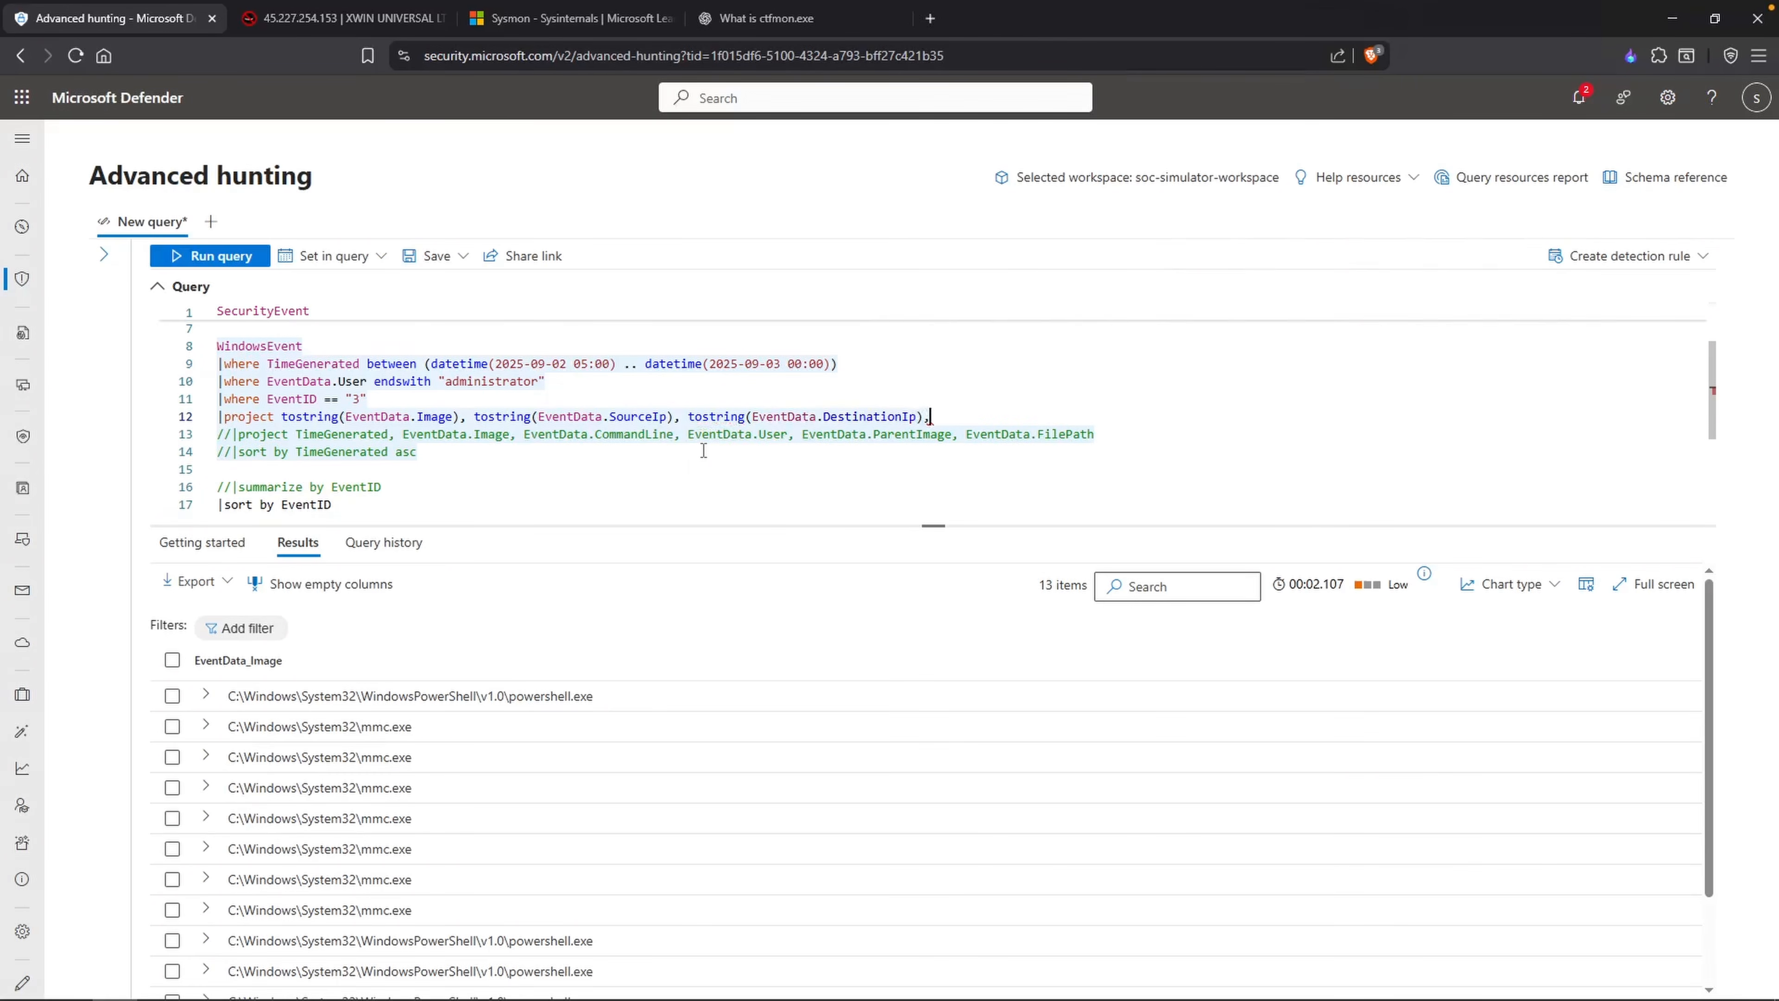
pyautogui.write('tostring(EventData.DestinationPort)')
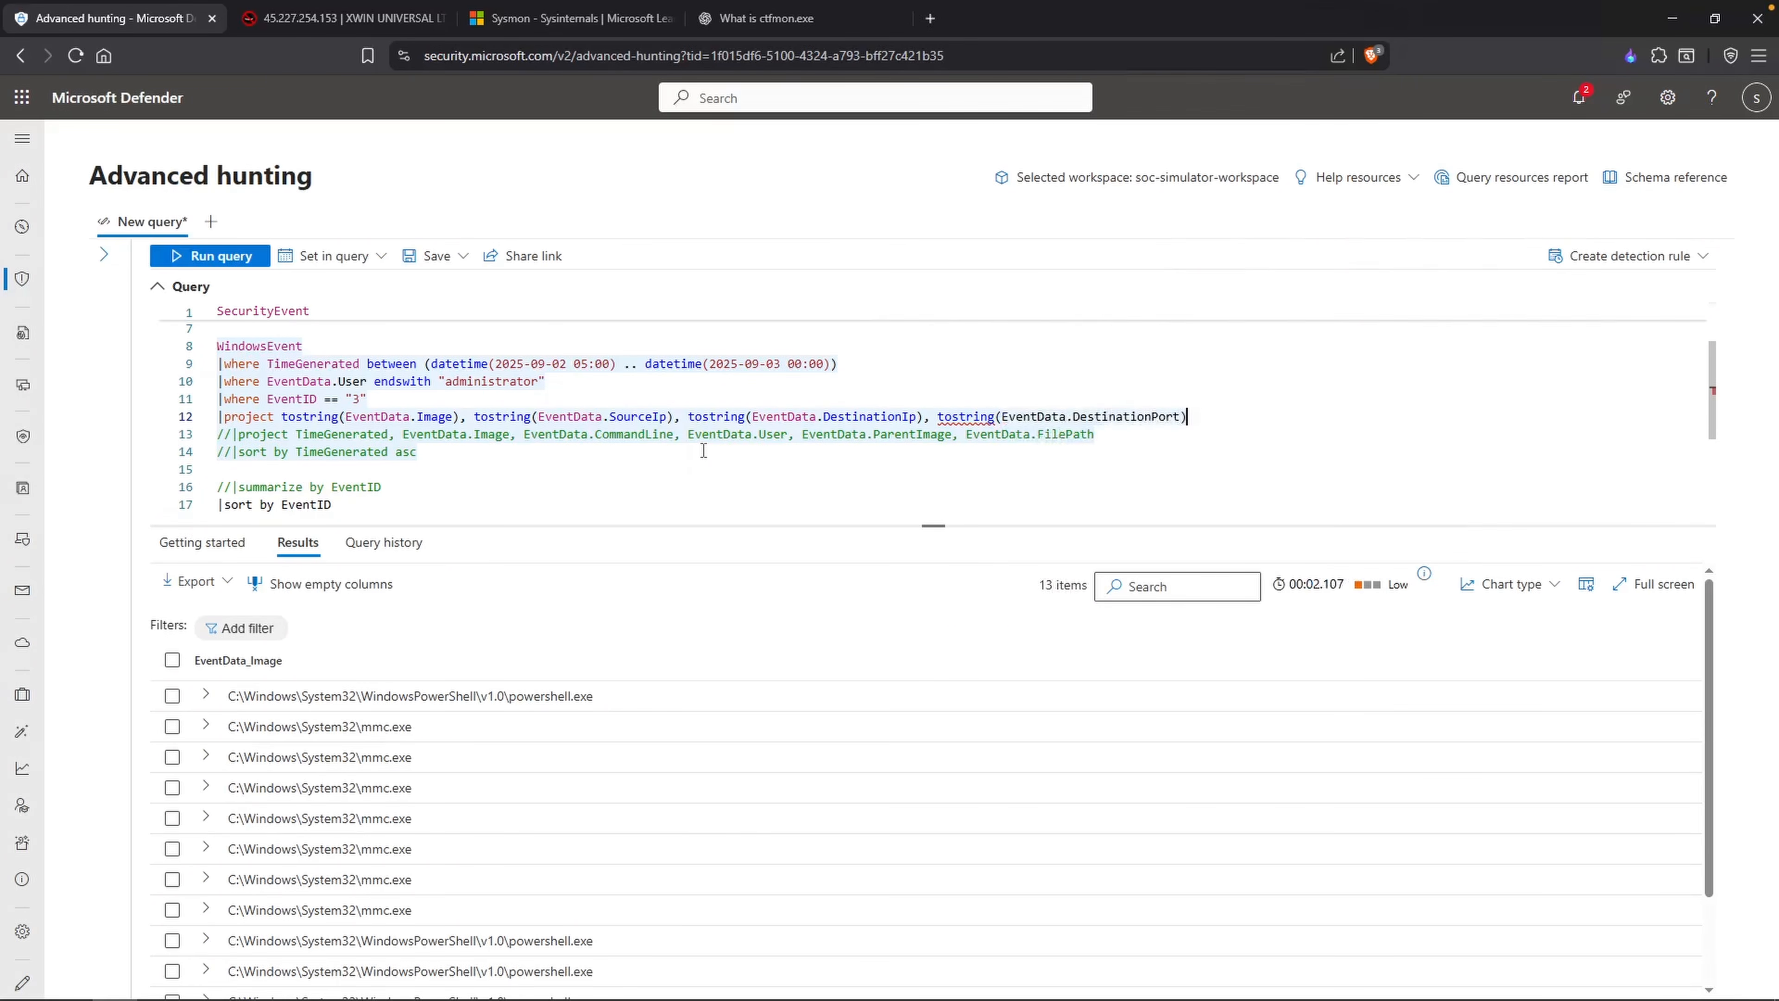
pyautogui.hotkey('shift', 'Return')
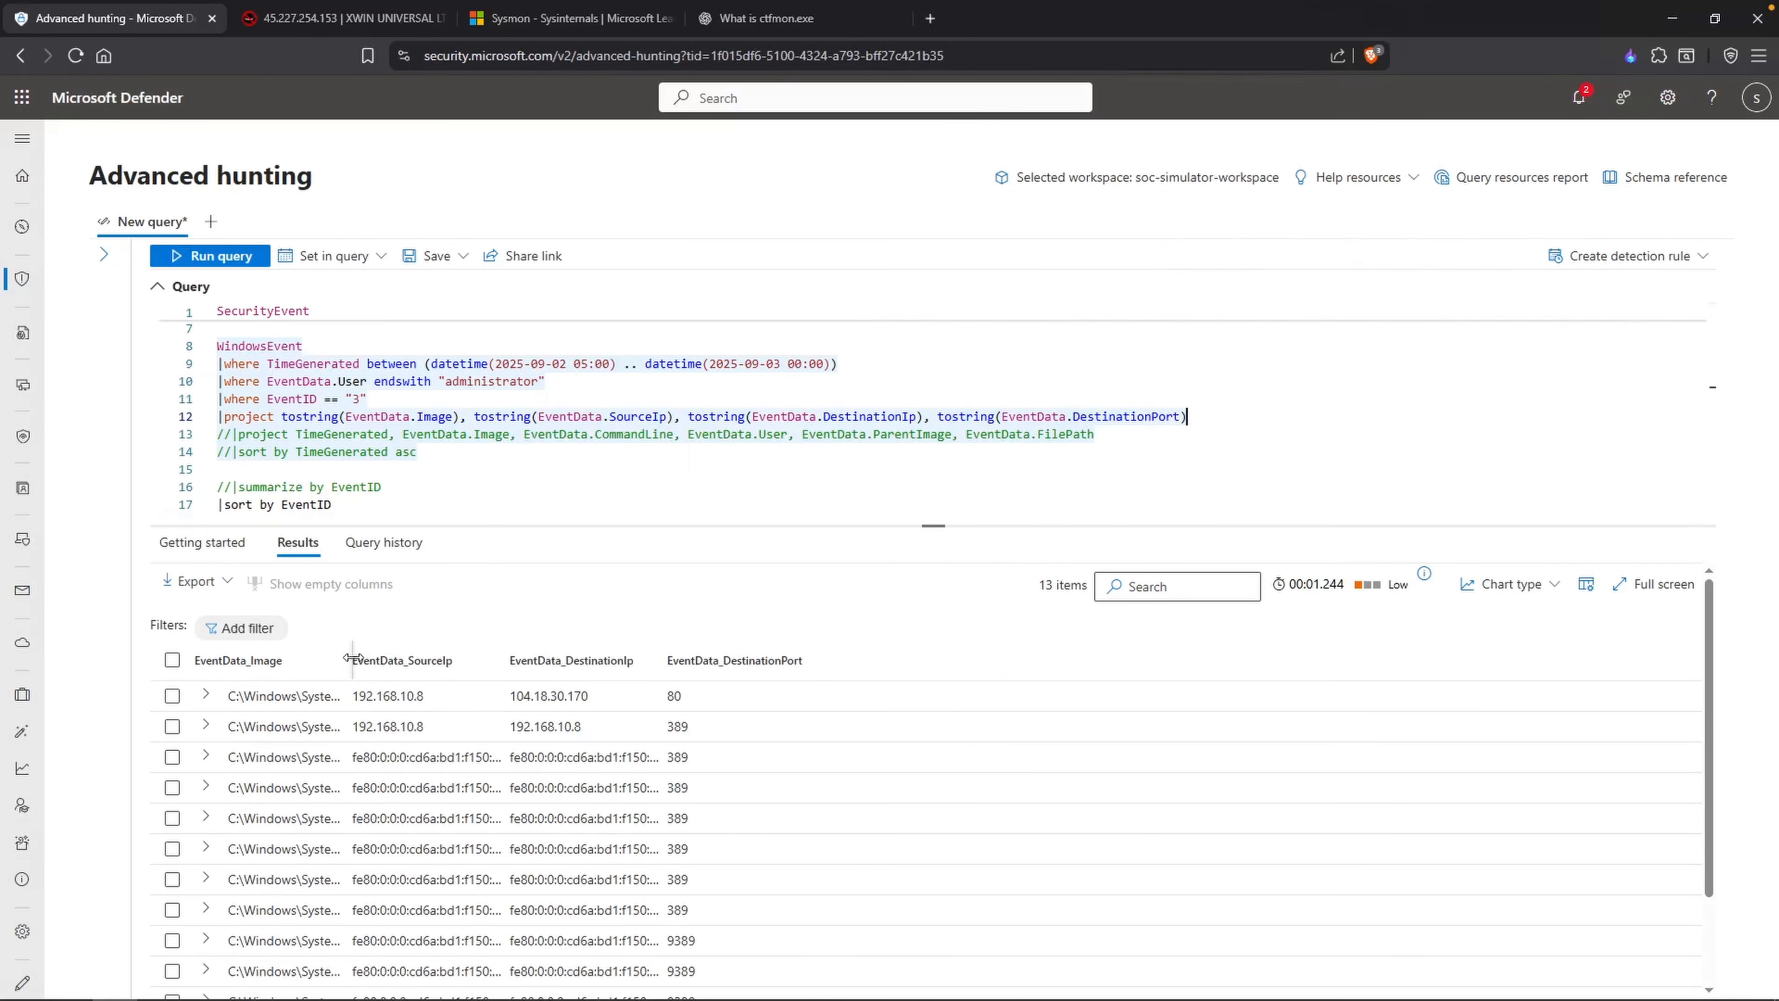
pyautogui.moveTo(770, 660); pyautogui.dragTo(812, 660)
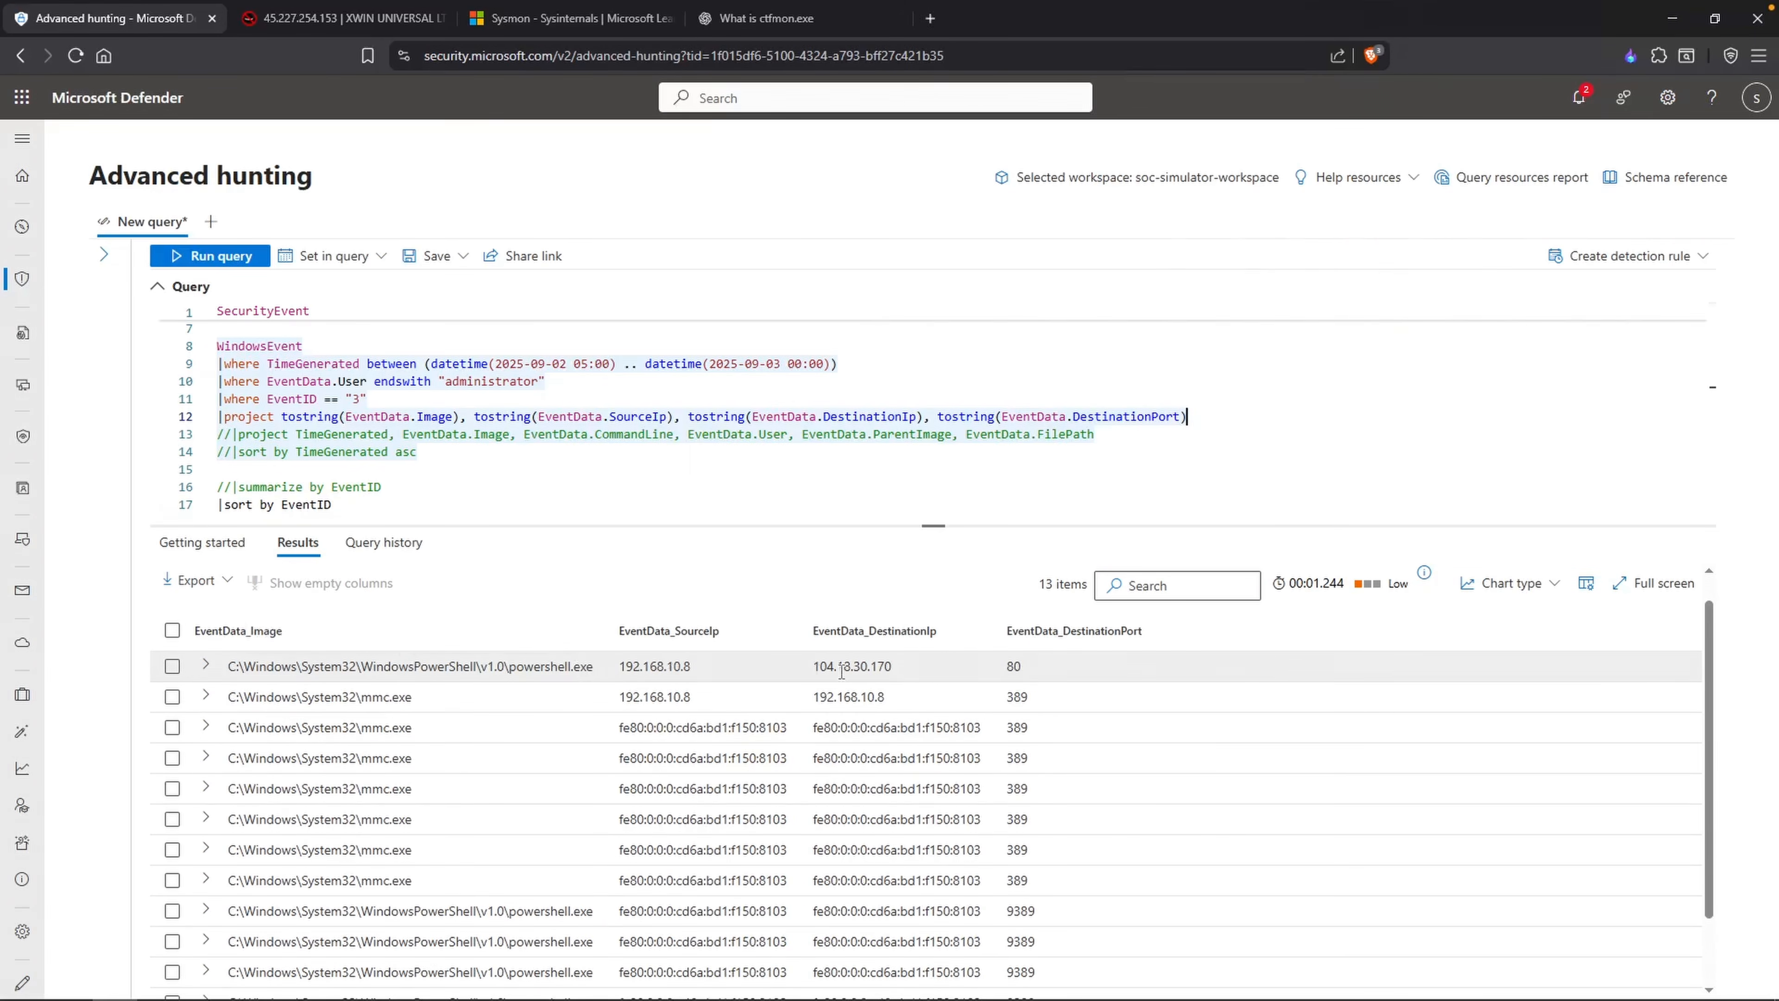
# Step: Copy the destination IP 104.18.30.170 from the PowerShell connection and look it up on AbuseIPDB
pyautogui.moveTo(900, 667); pyautogui.dragTo(812, 666)
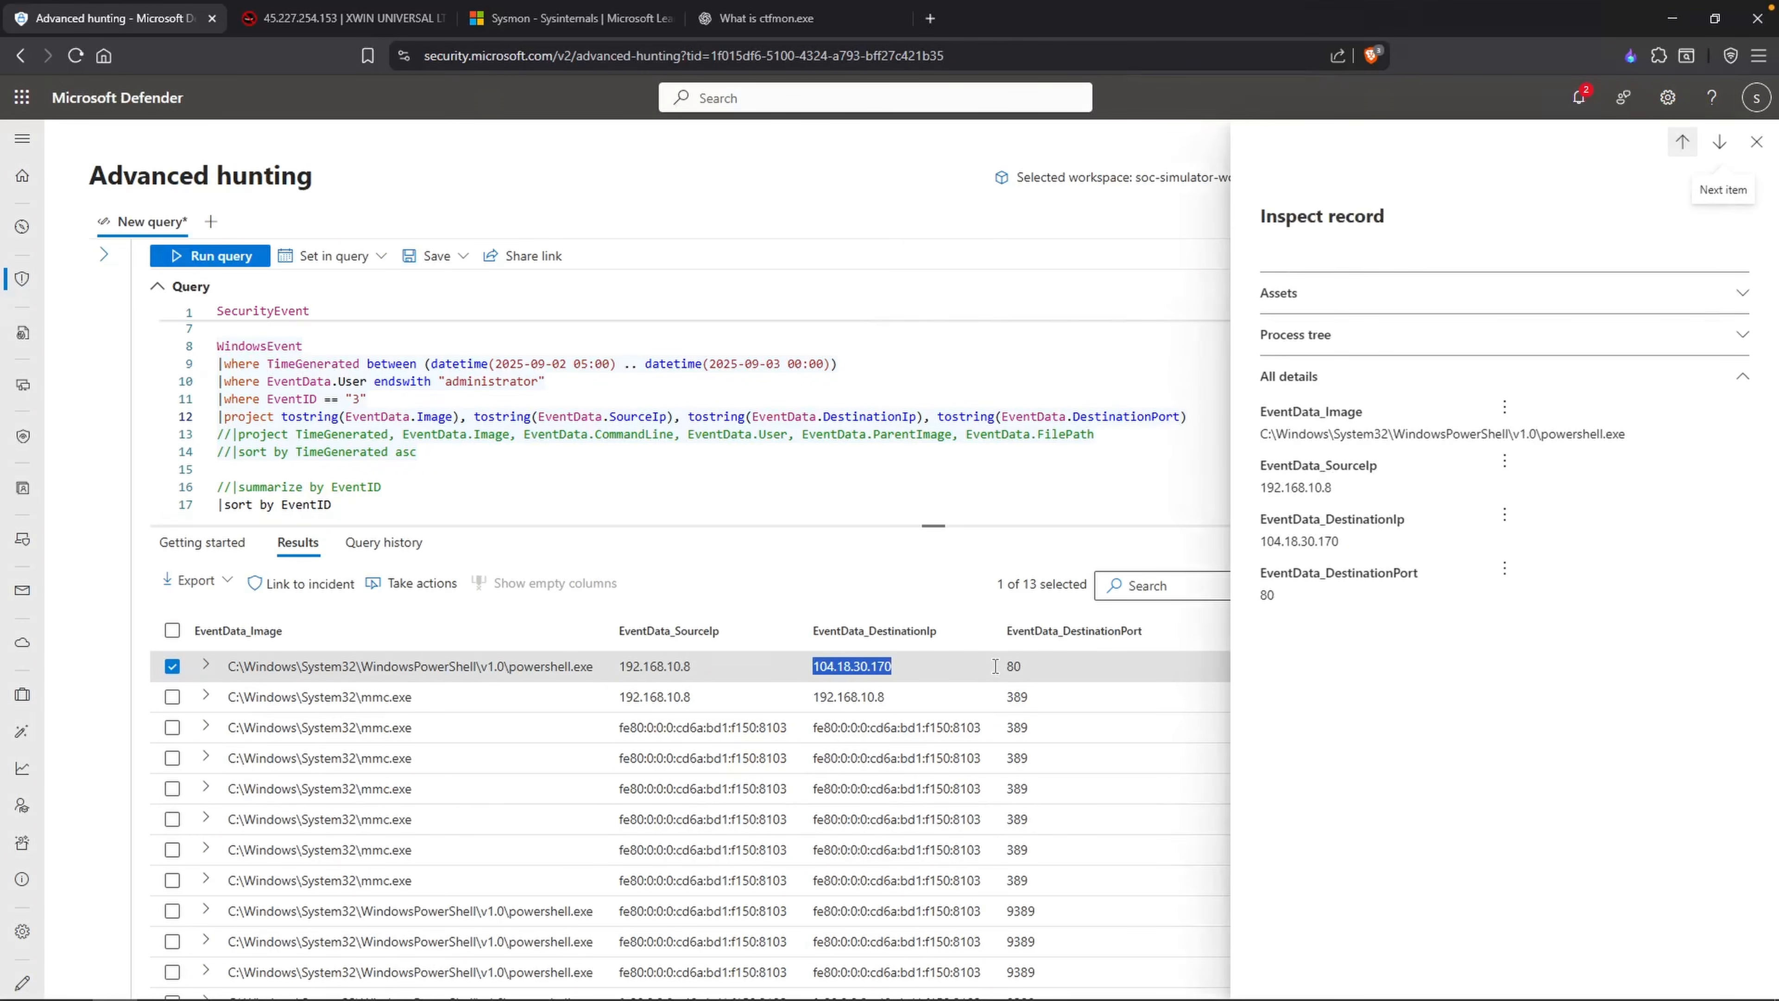
pyautogui.hotkey('ctrl', 'c')
pyautogui.hotkey('ctrl', 'Tab')
pyautogui.tripleClick(1317, 260)
pyautogui.hotkey('ctrl', 'v')
pyautogui.press('Return')
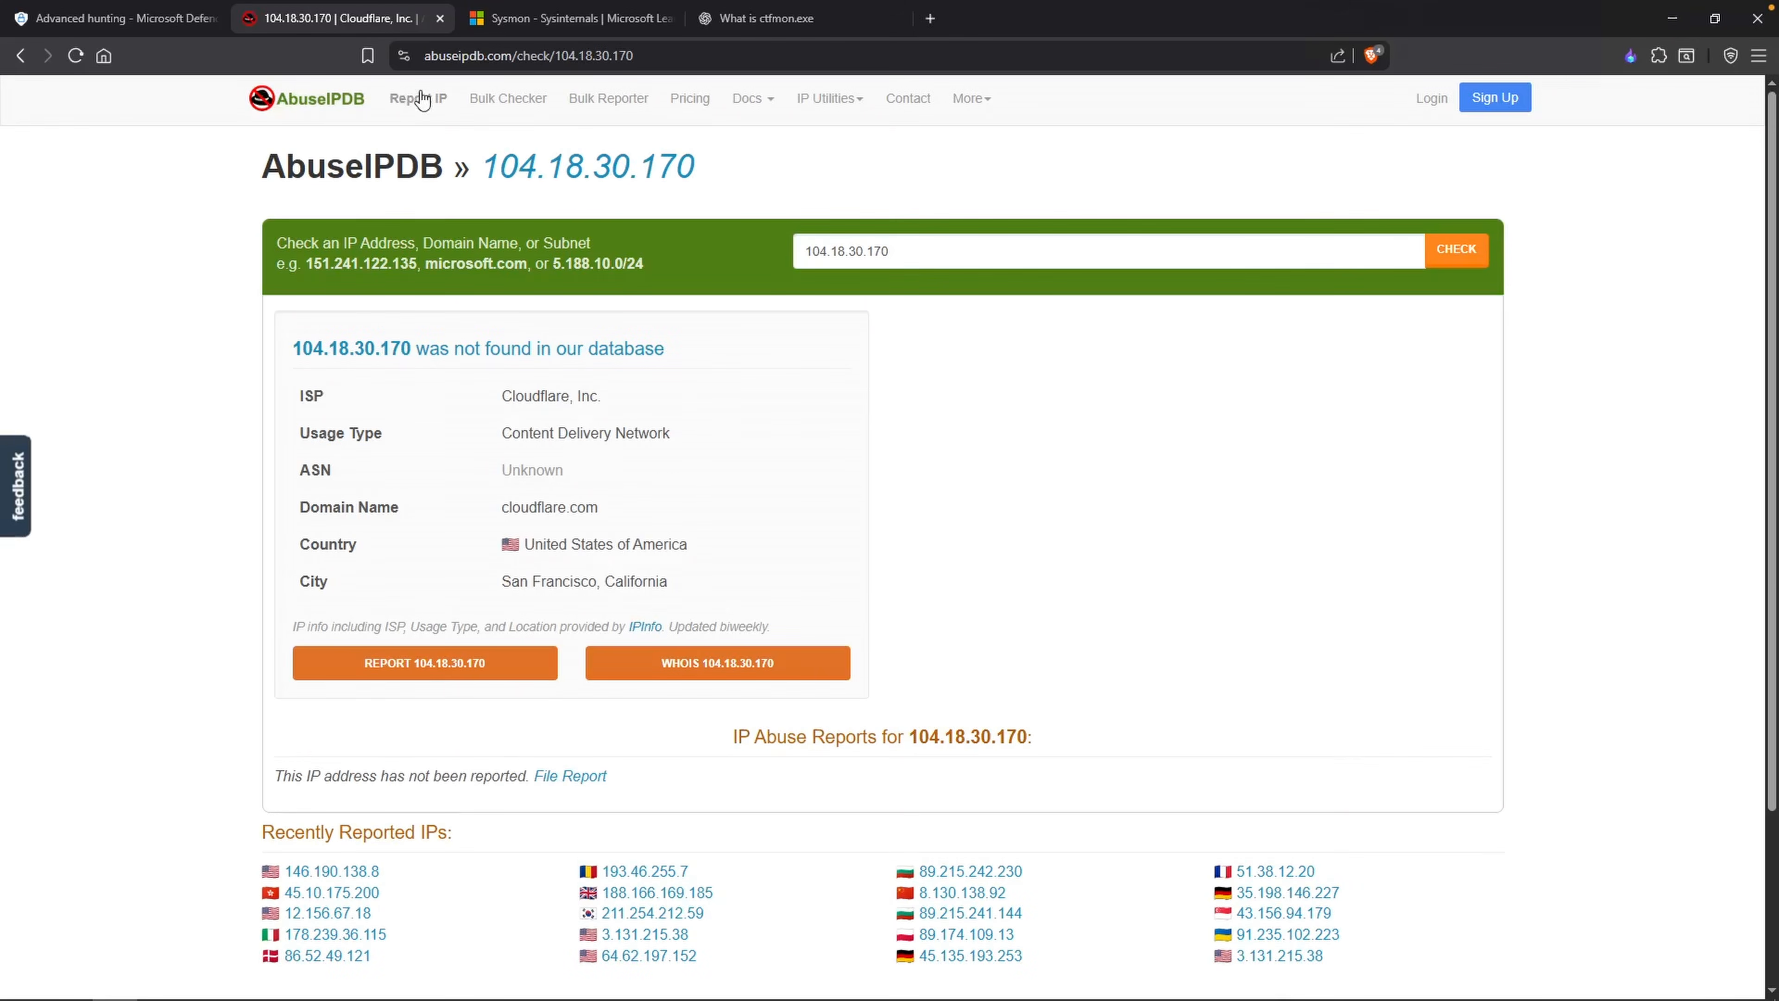
# Step: Back in Microsoft Defender, add the line |where EventData.DestinationIp == "104.18.30.170" below the EventID filter
pyautogui.click(115, 18)
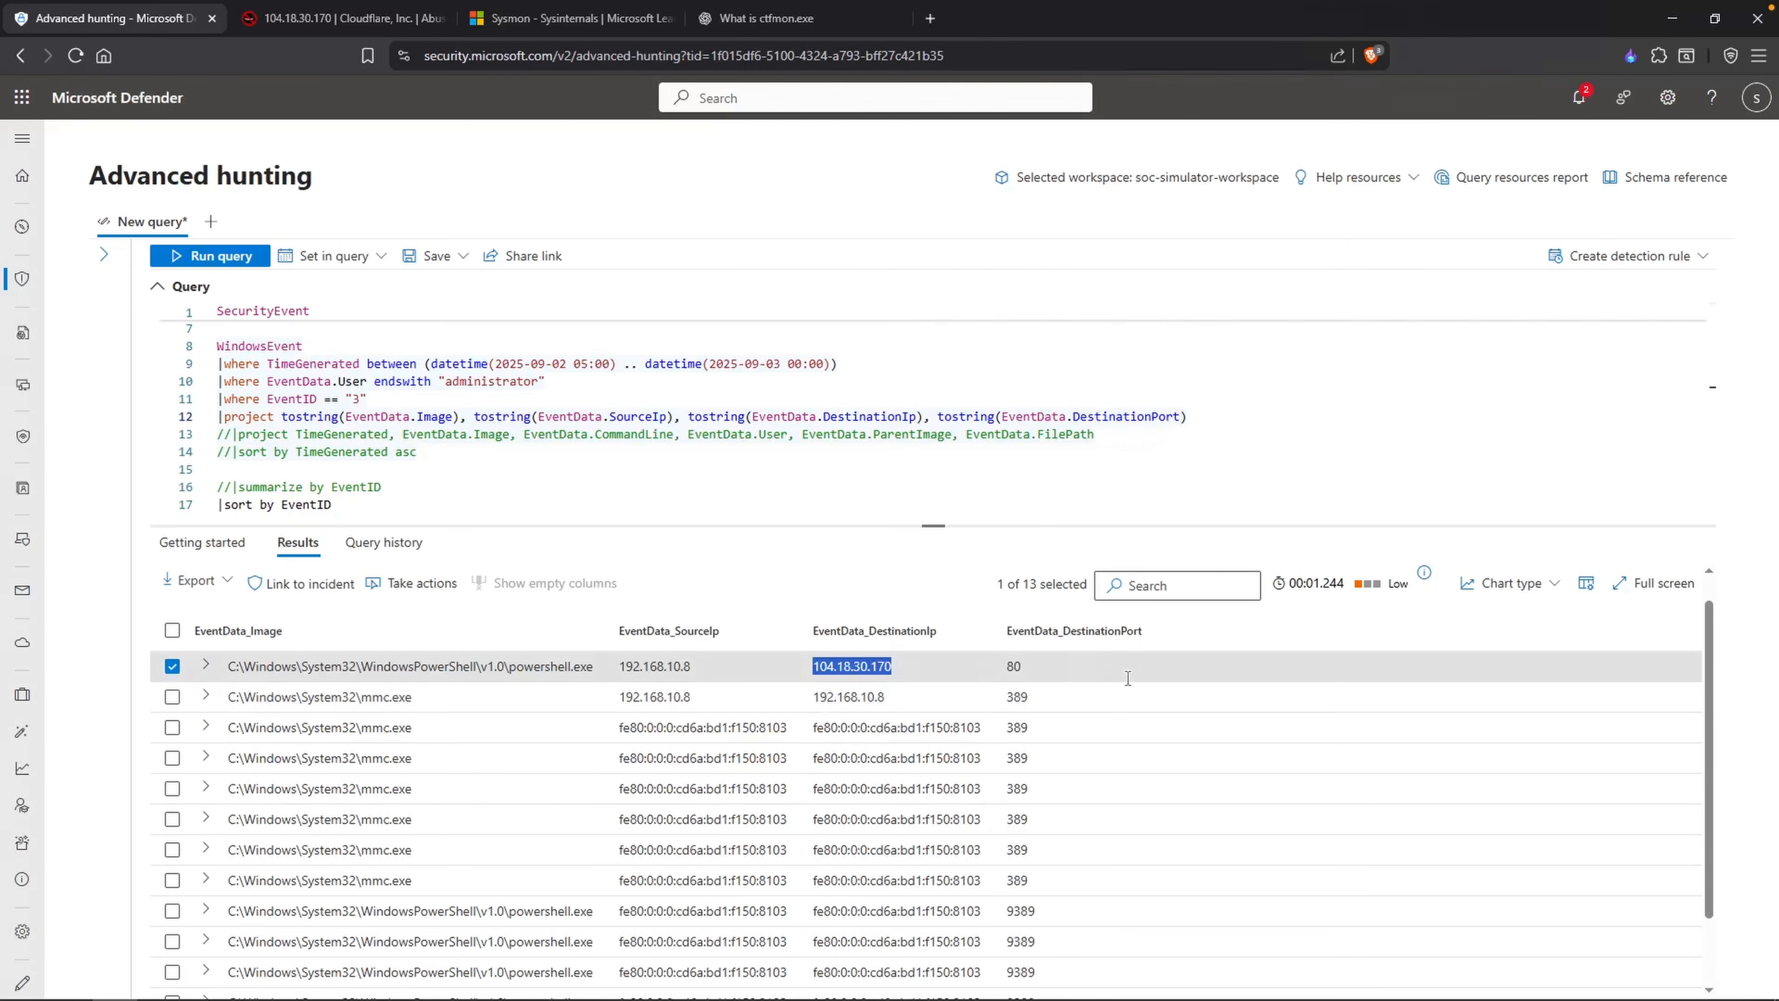
pyautogui.click(310, 487)
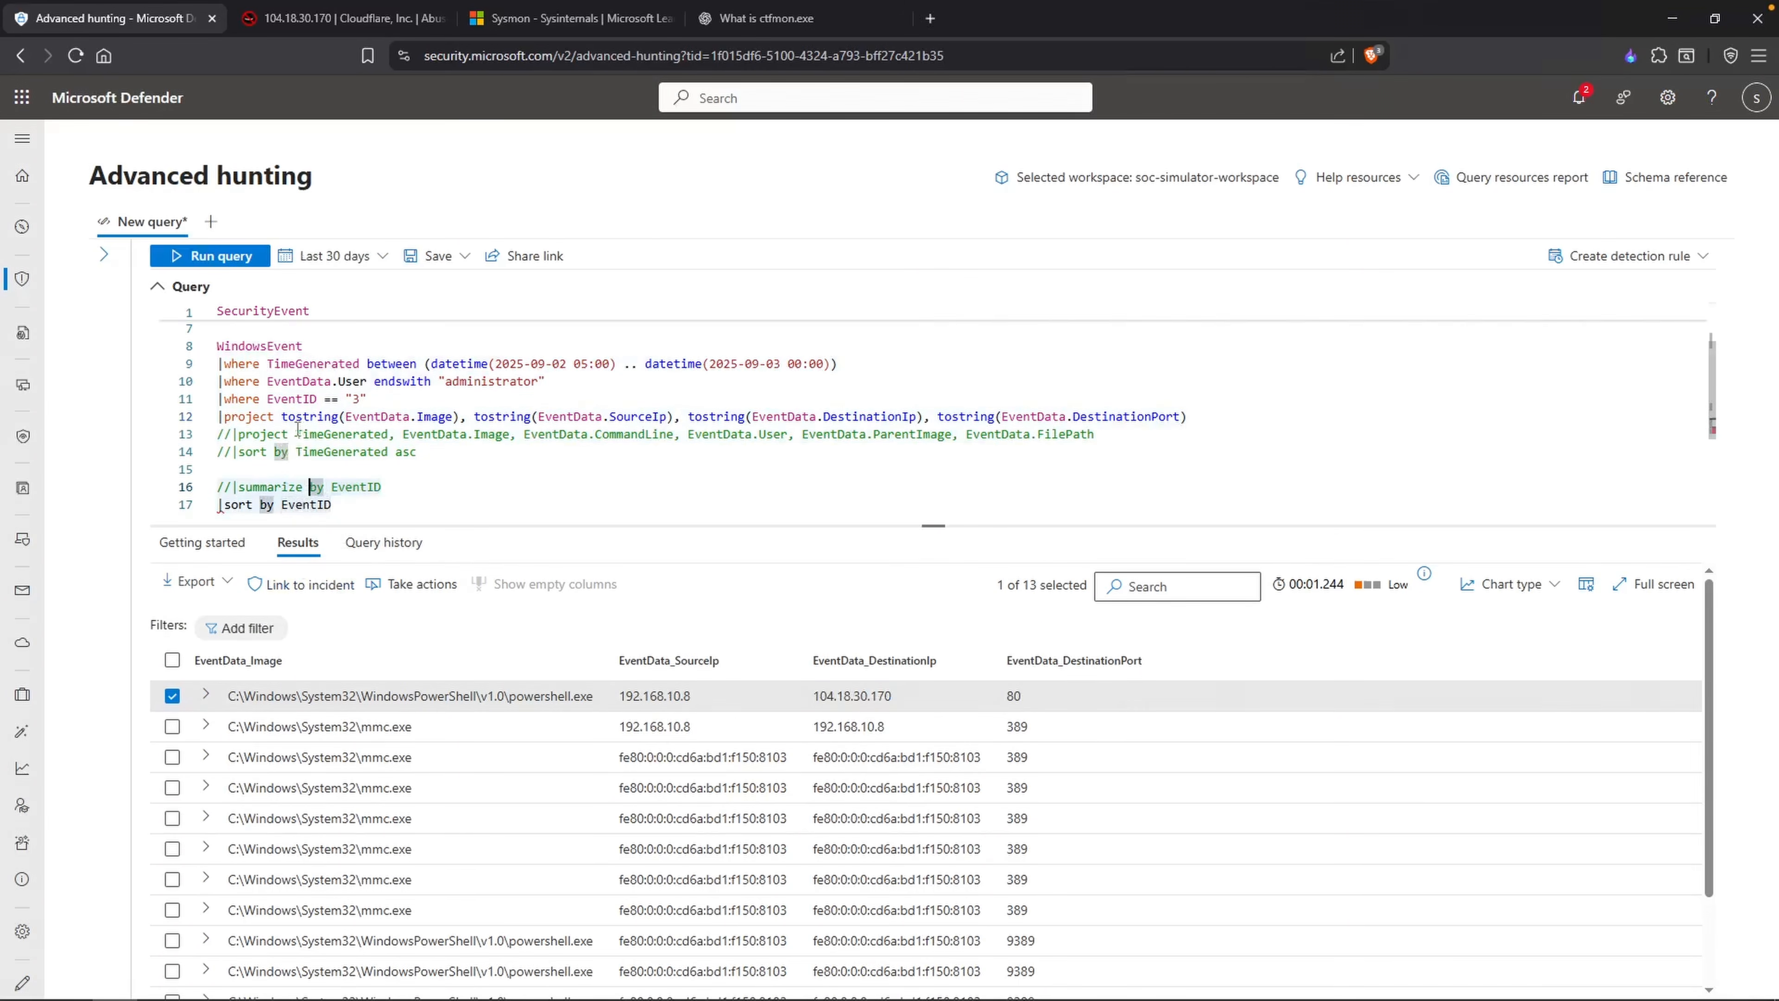
pyautogui.click(447, 399)
pyautogui.press('Return')
pyautogui.write('|whe')
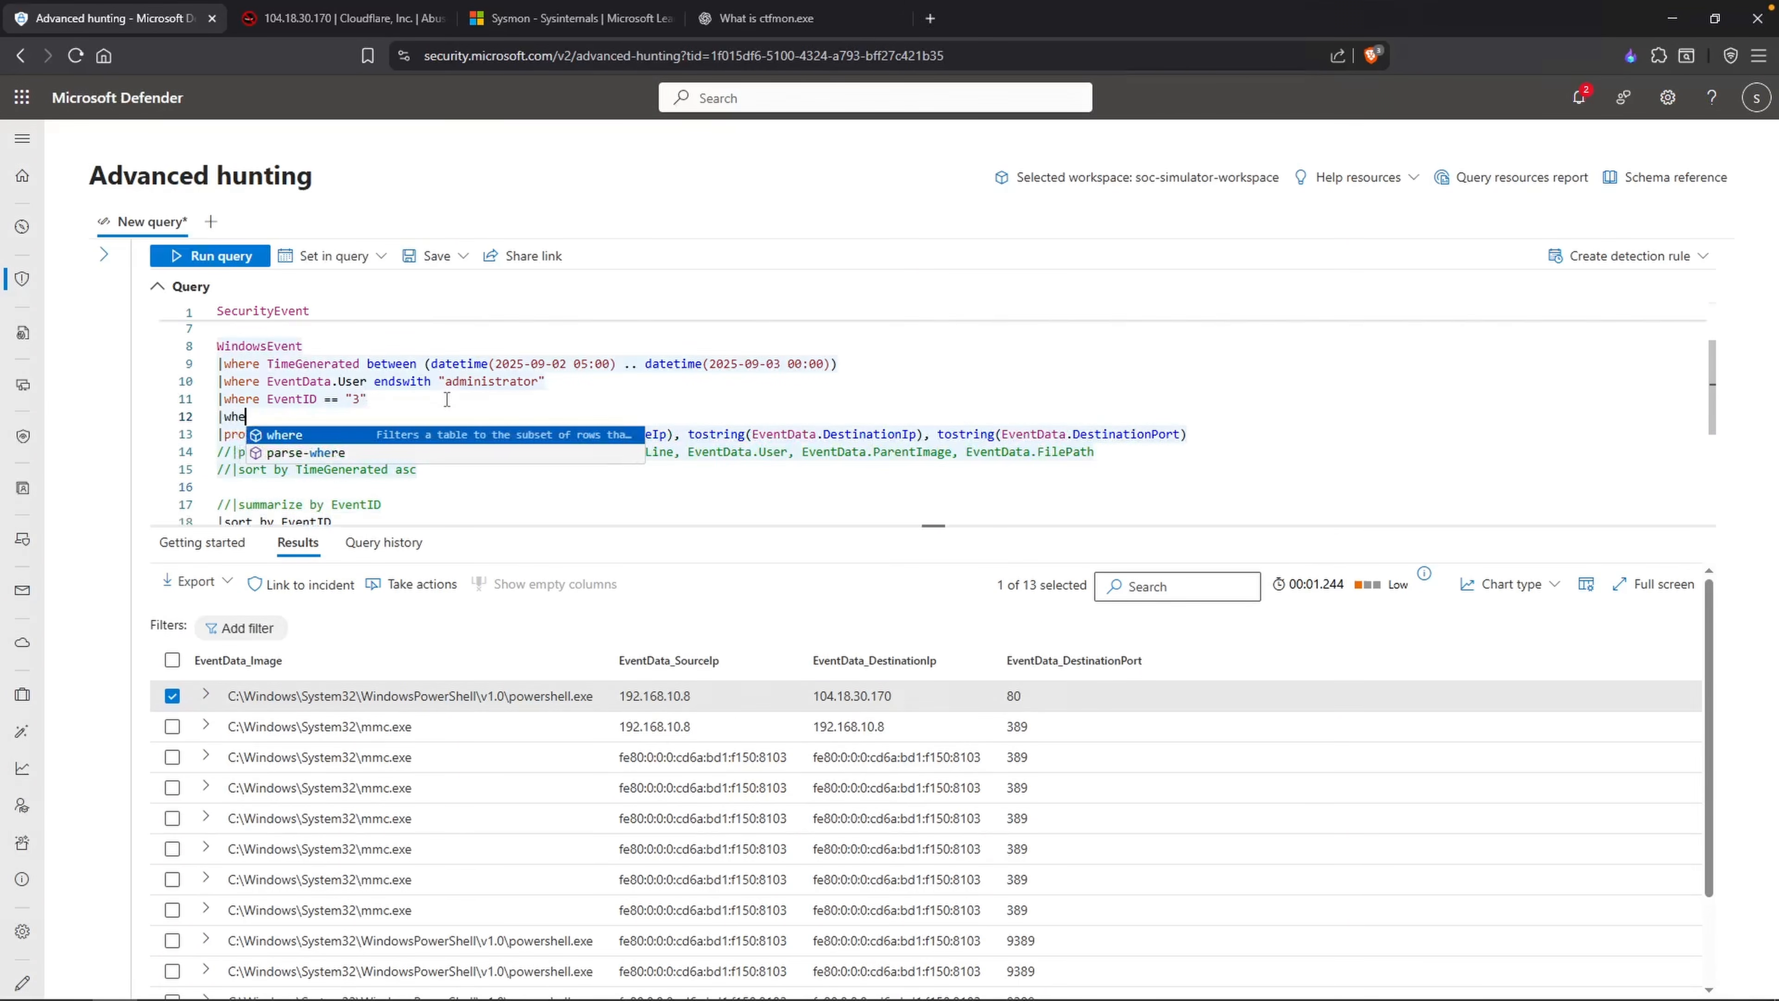
pyautogui.write('re EventDa')
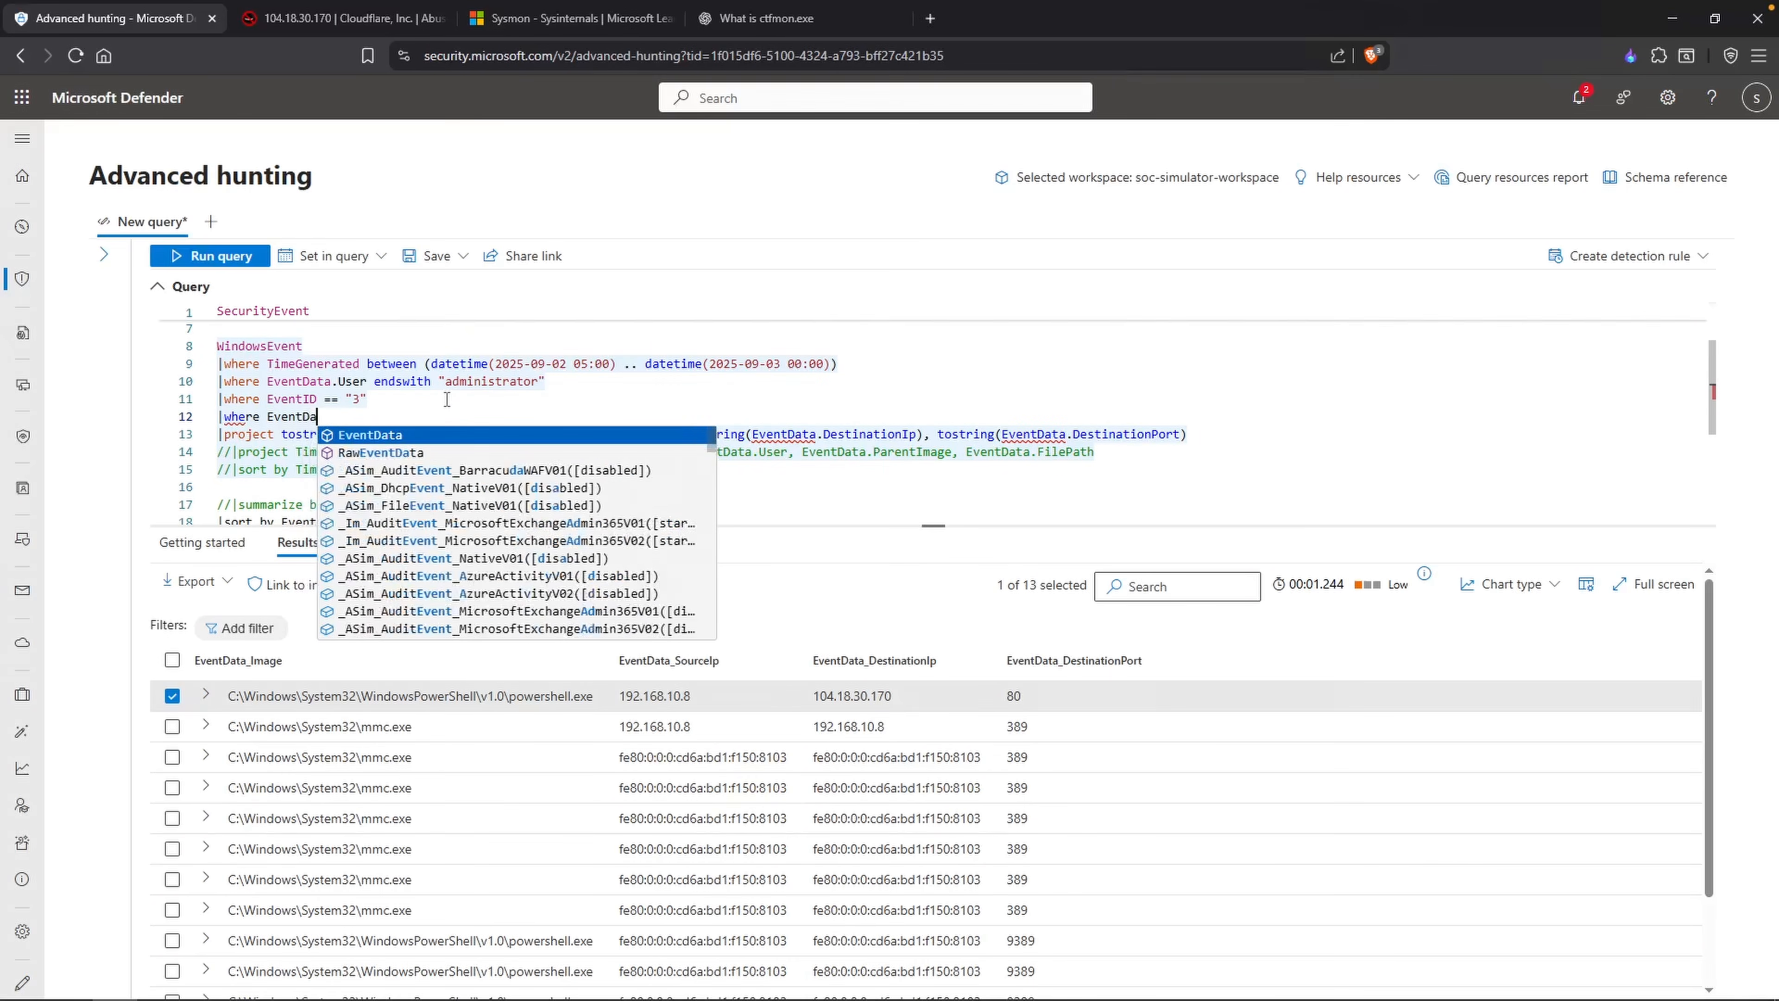
pyautogui.write('ta.Destination')
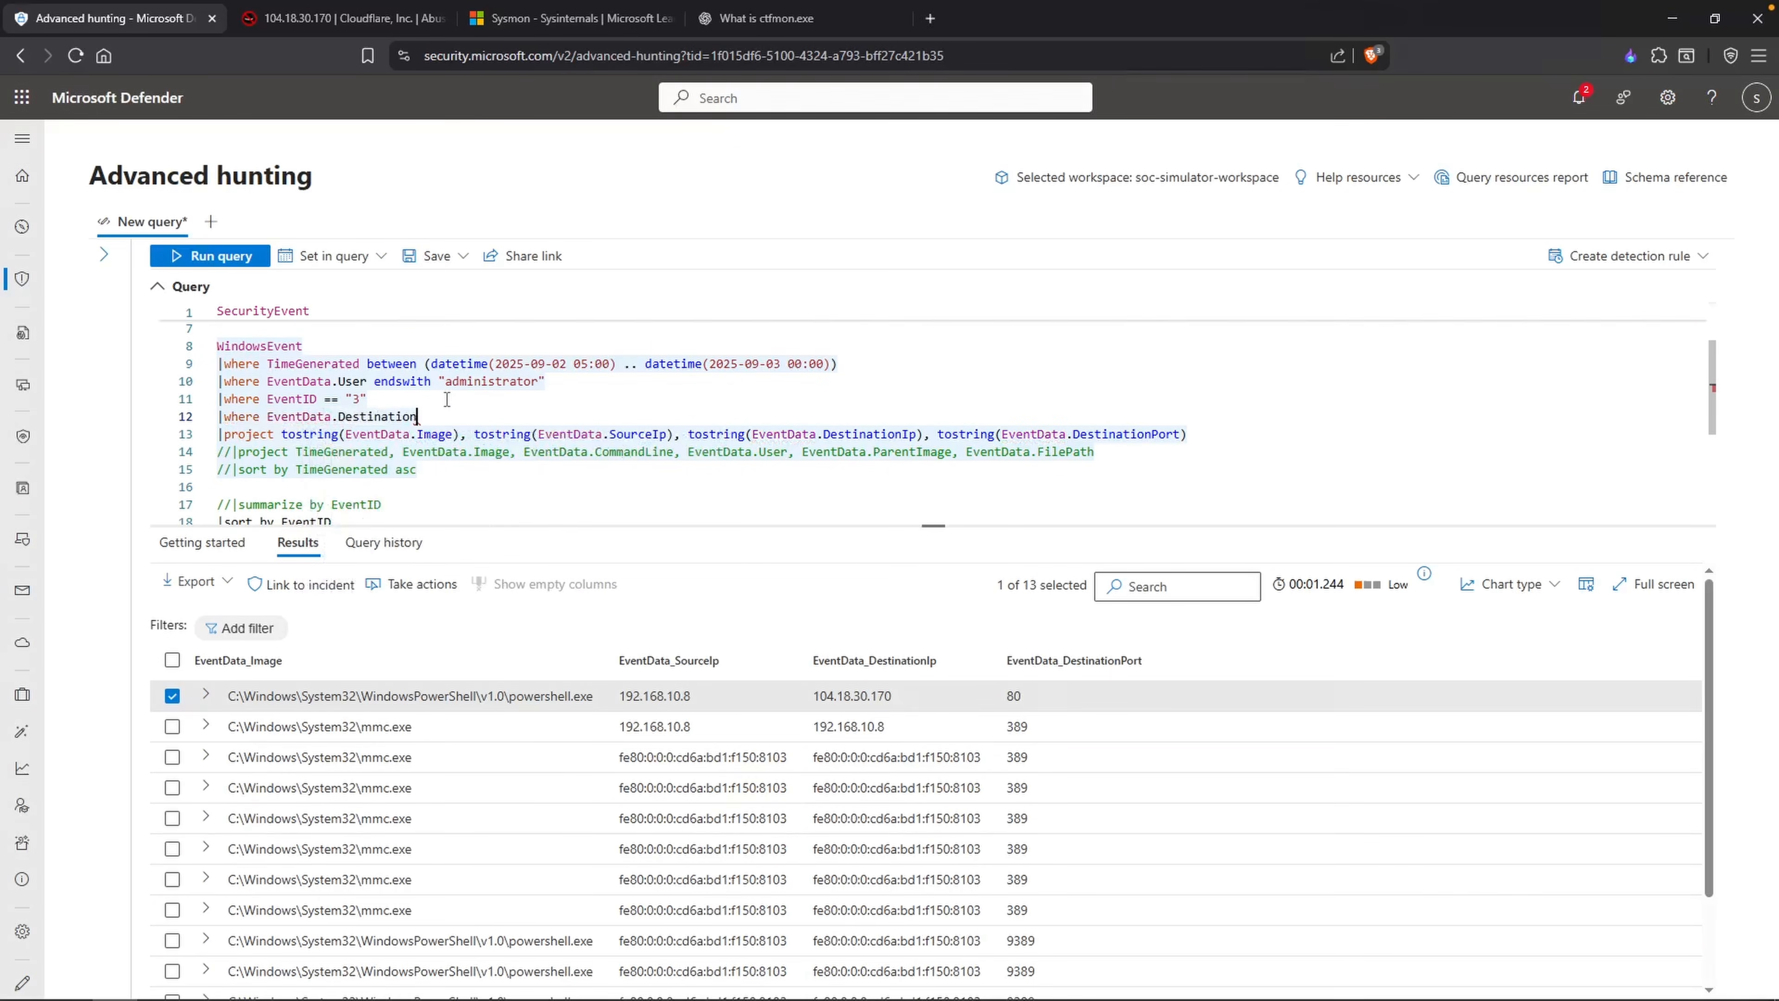
pyautogui.write('Ip == "')
pyautogui.hotkey('ctrl', 'v')
pyautogui.write('"')
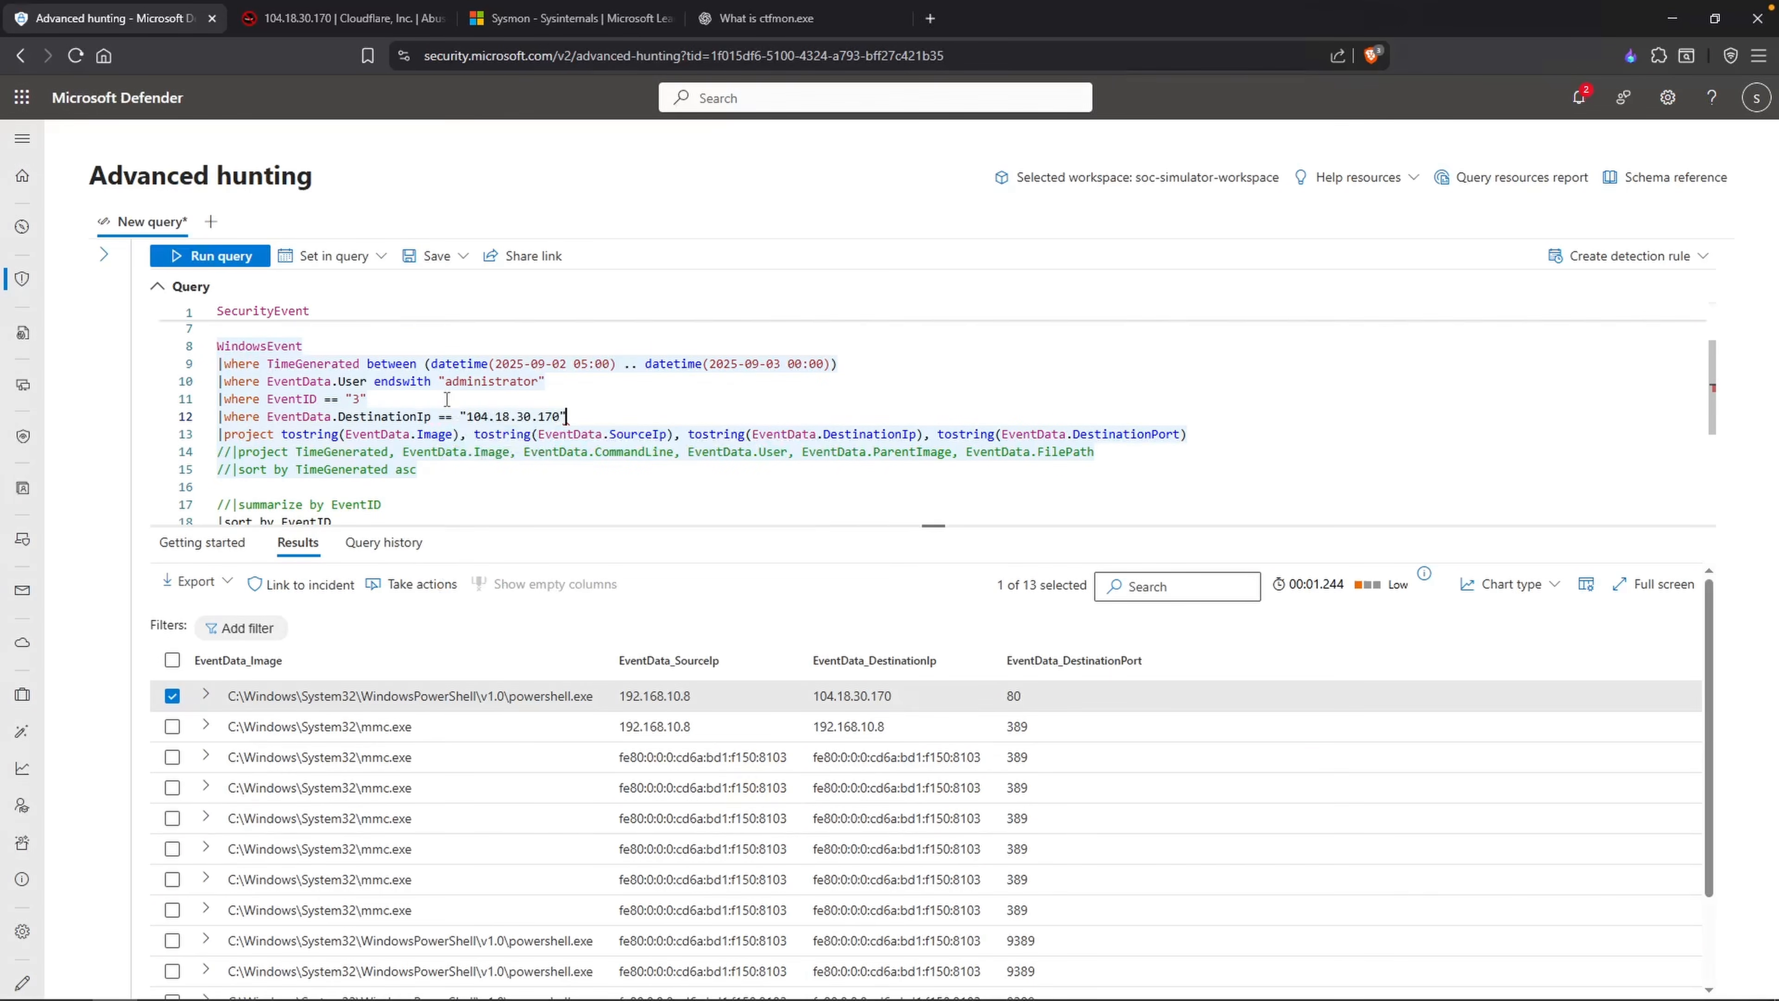
# Step: Comment out the tostring() project line, run the query and open the PowerShell connection record's details
pyautogui.click(220, 438)
pyautogui.write('//')
pyautogui.hotkey('shift', 'Return')
pyautogui.click(317, 697)
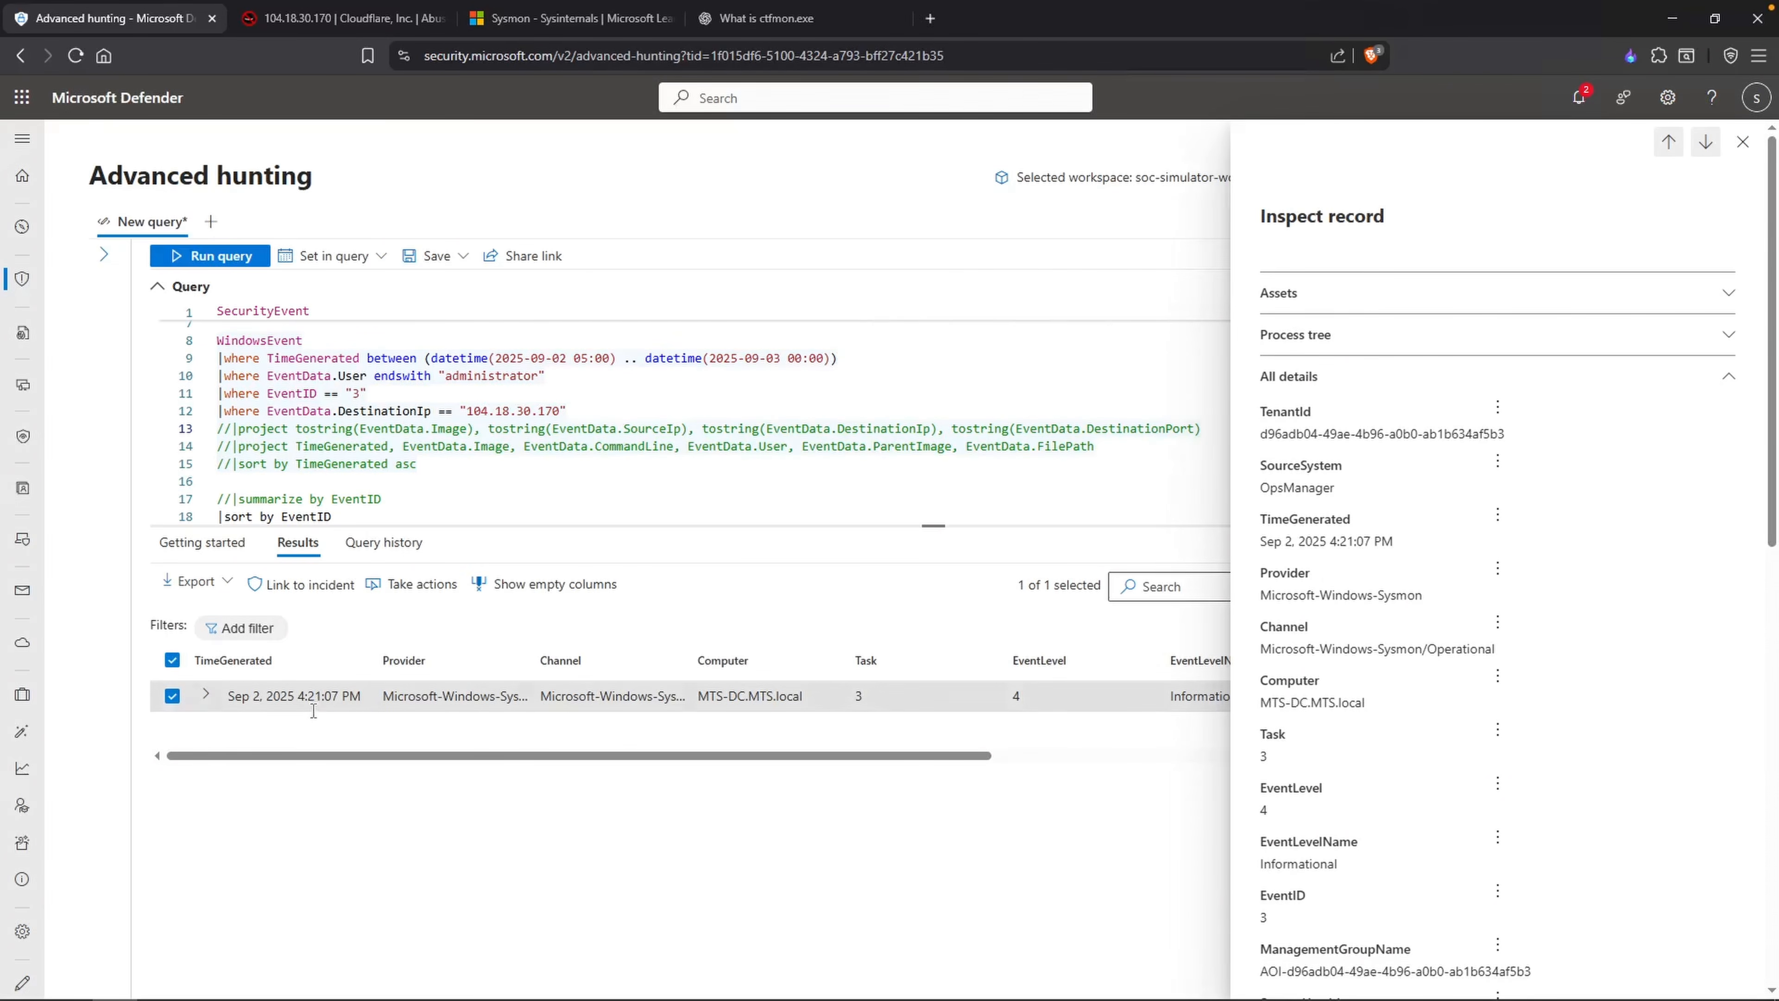
pyautogui.click(159, 983)
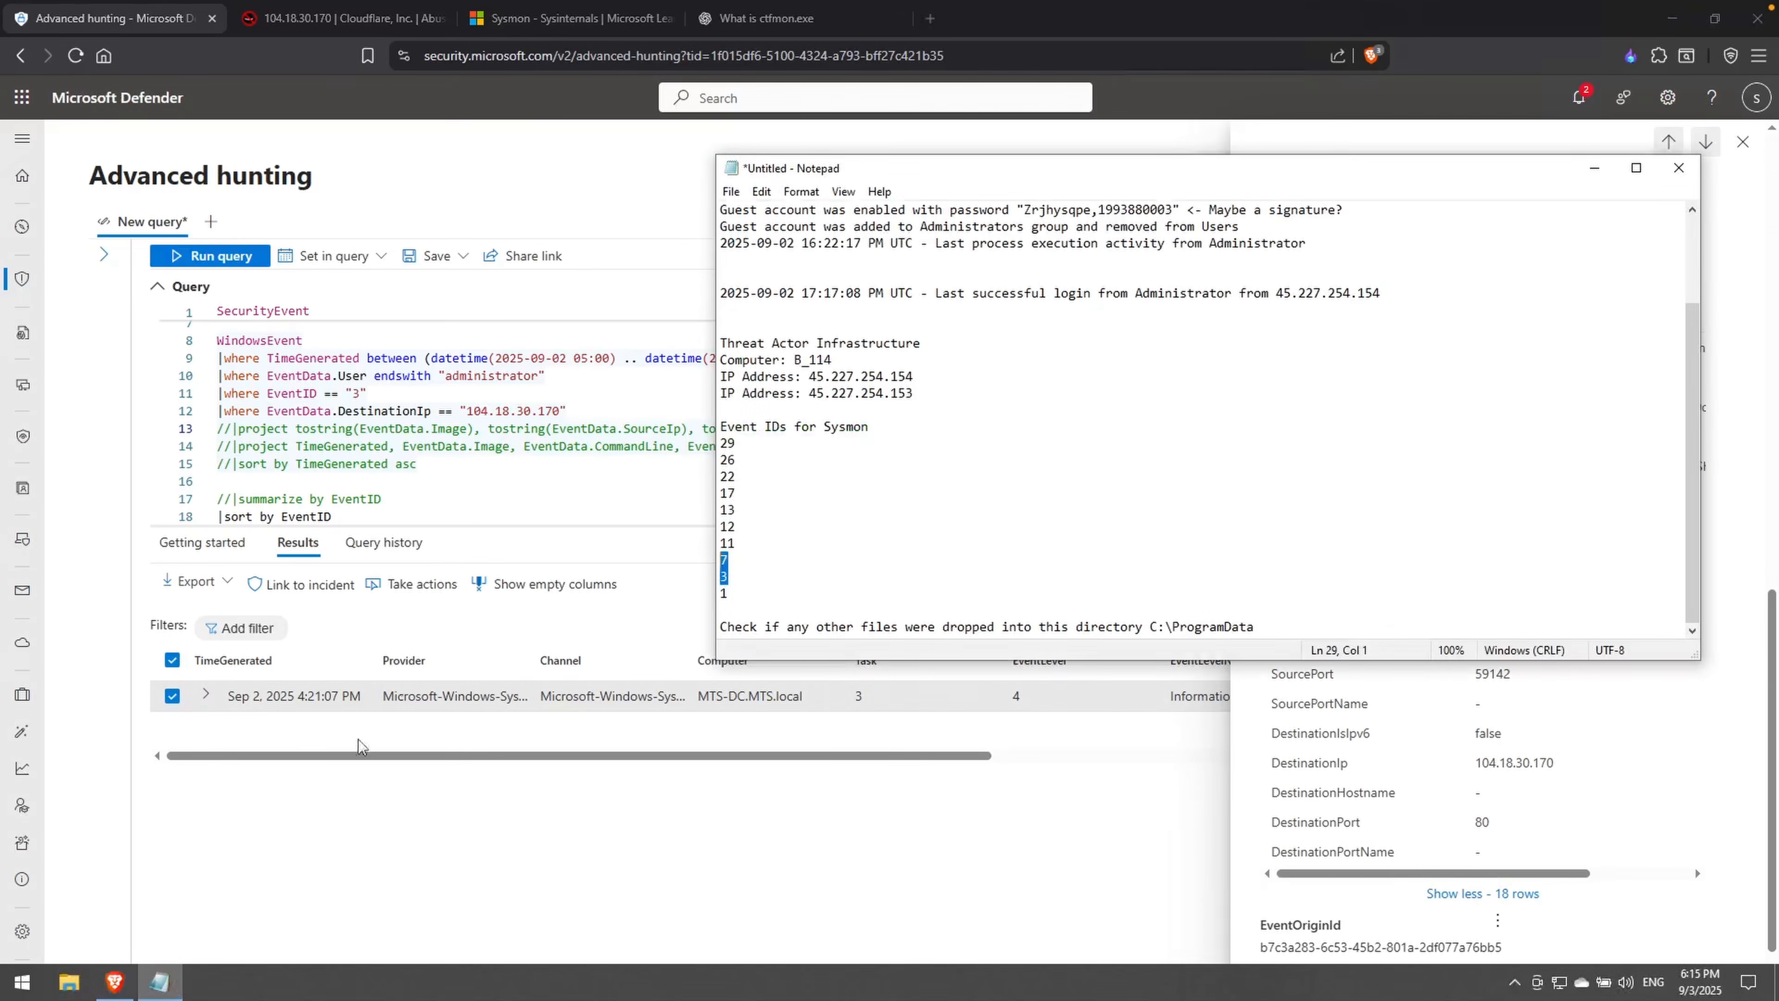
pyautogui.click(1052, 452)
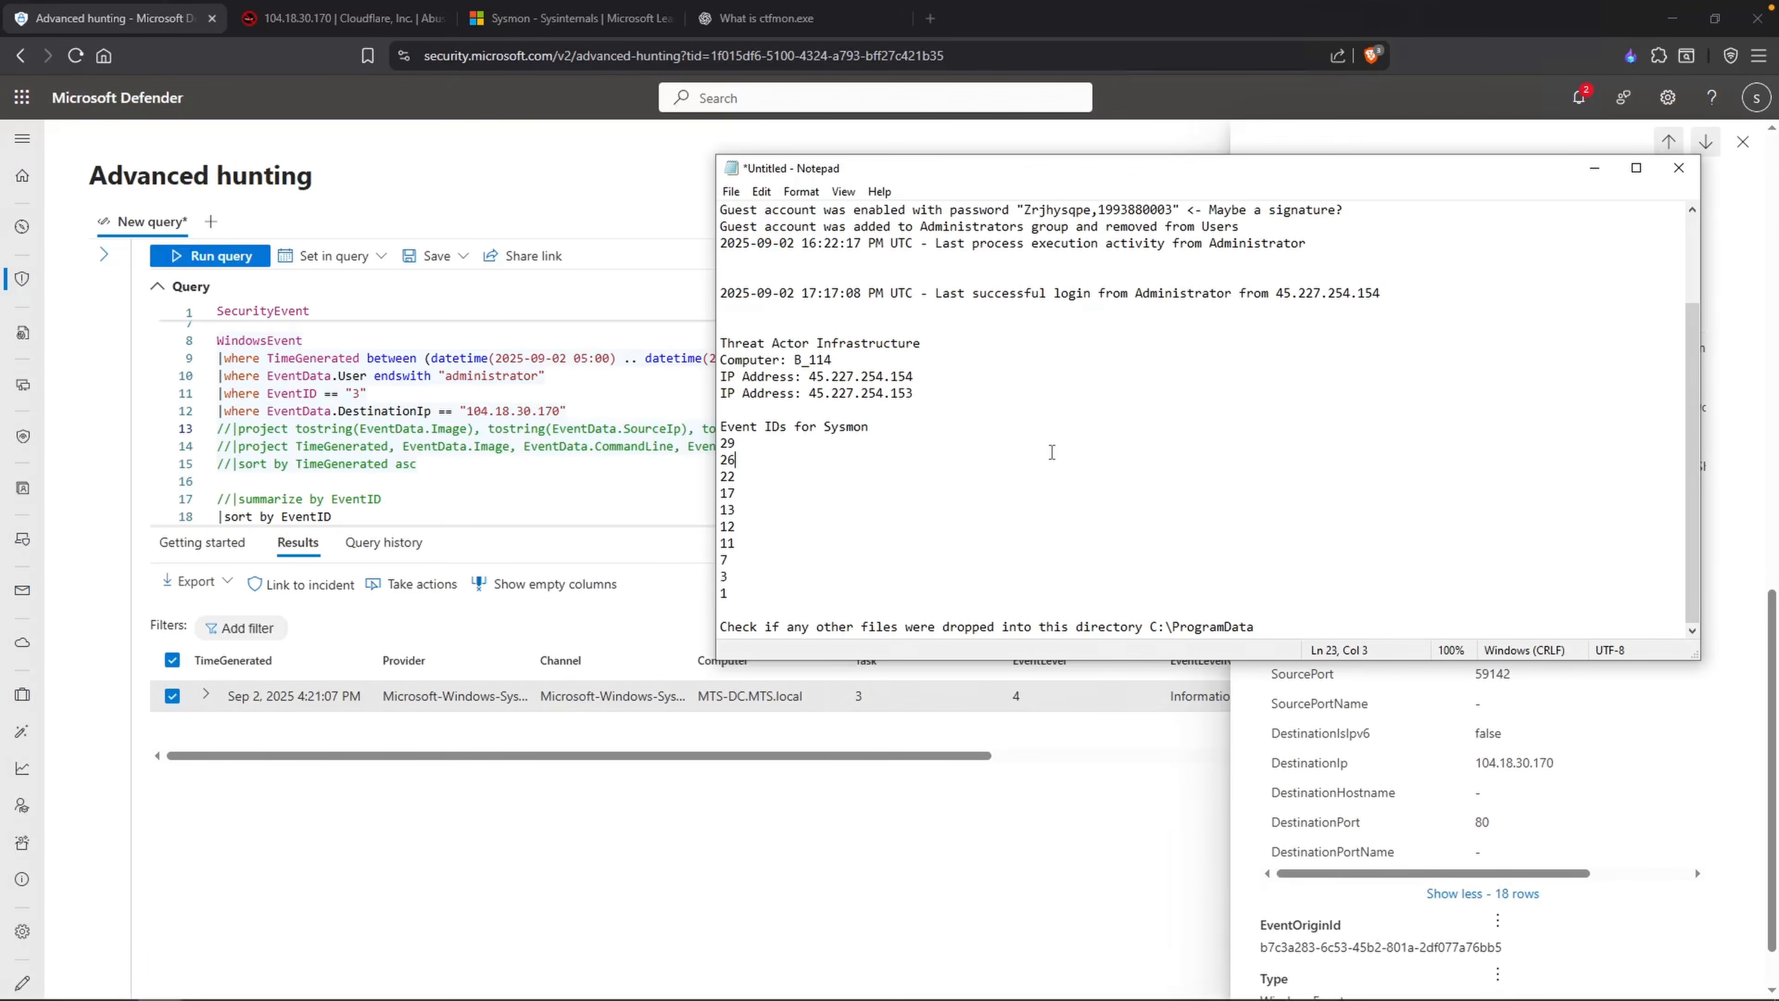
pyautogui.scroll(3, 929, 270)
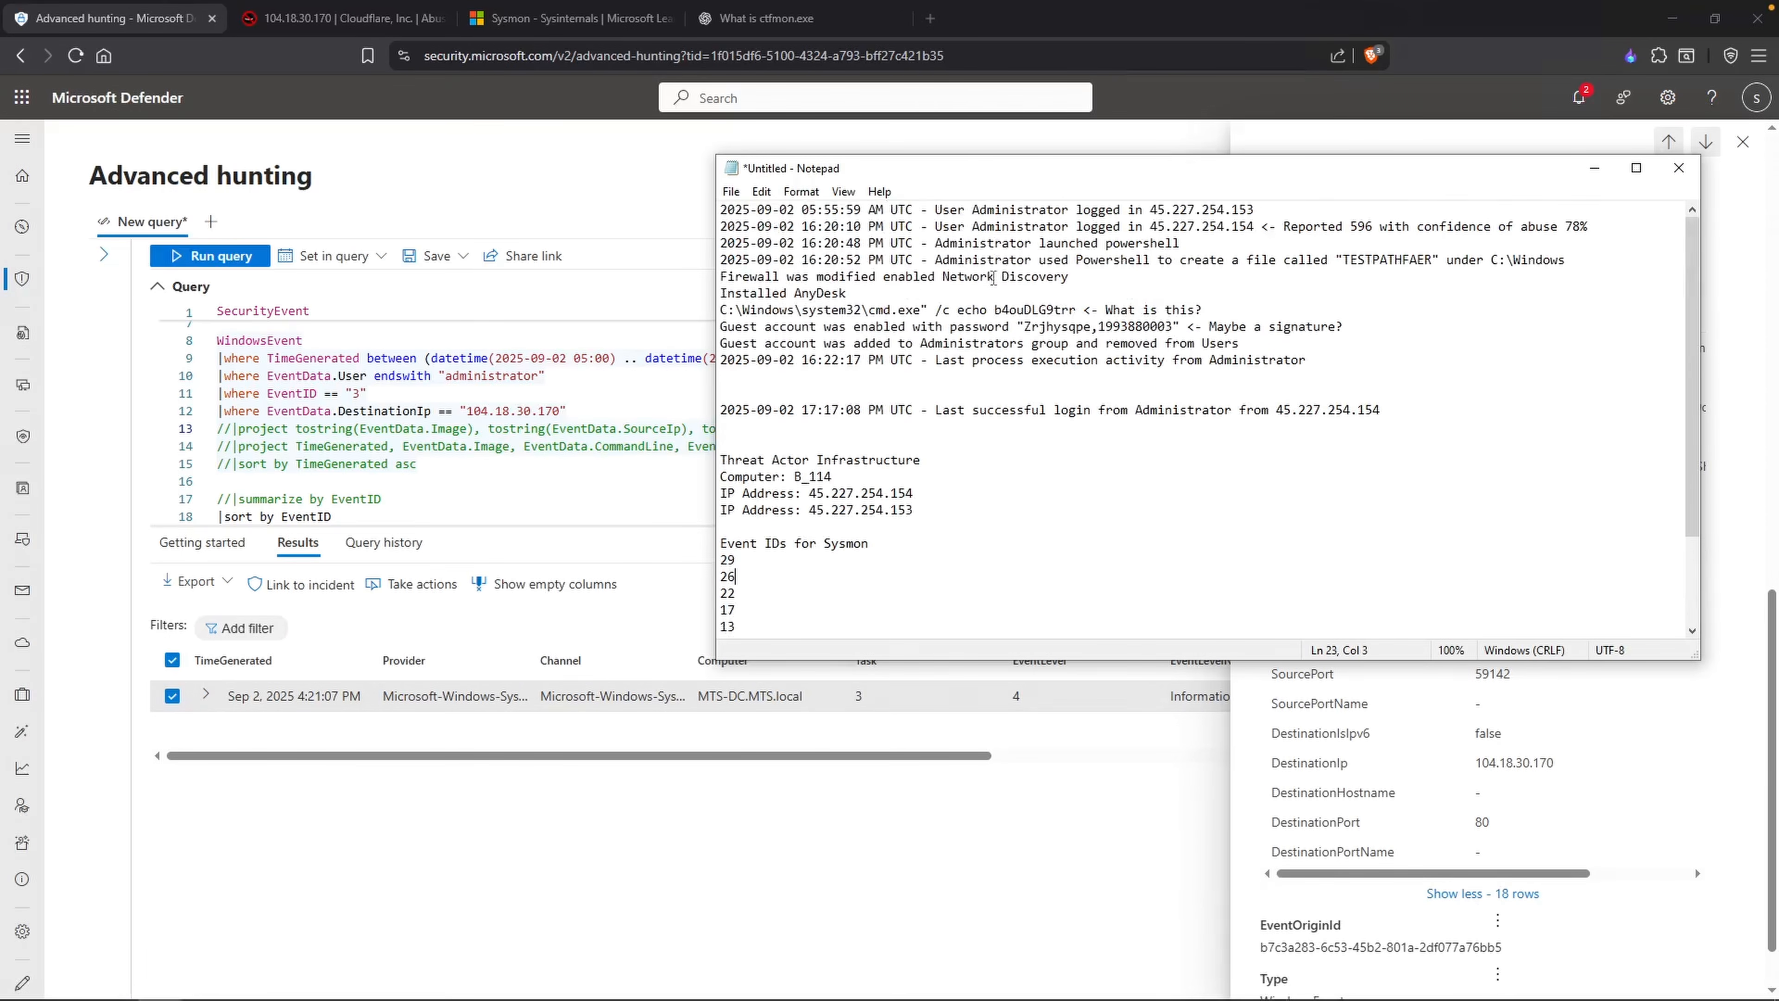
pyautogui.click(1129, 265)
pyautogui.press('End')
pyautogui.press('Return')
pyautogui.write('2025-09')
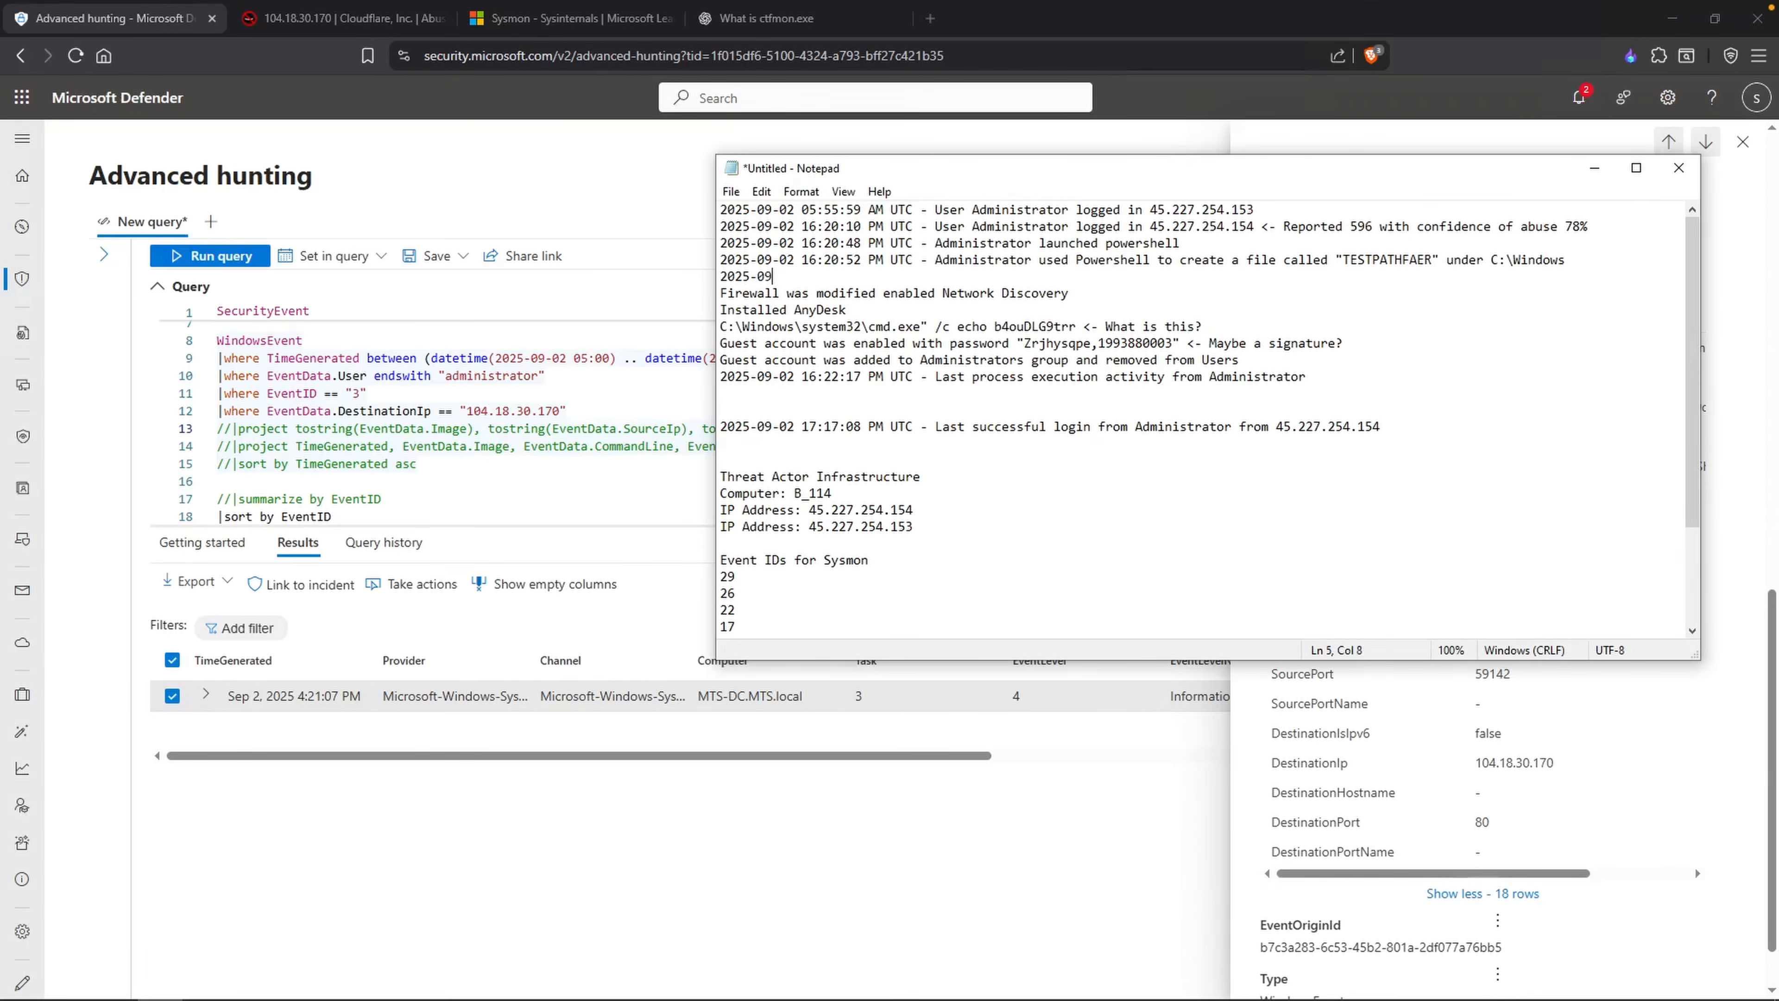
pyautogui.write('-02 16:21:07 PM UTC - Powershell called out t')
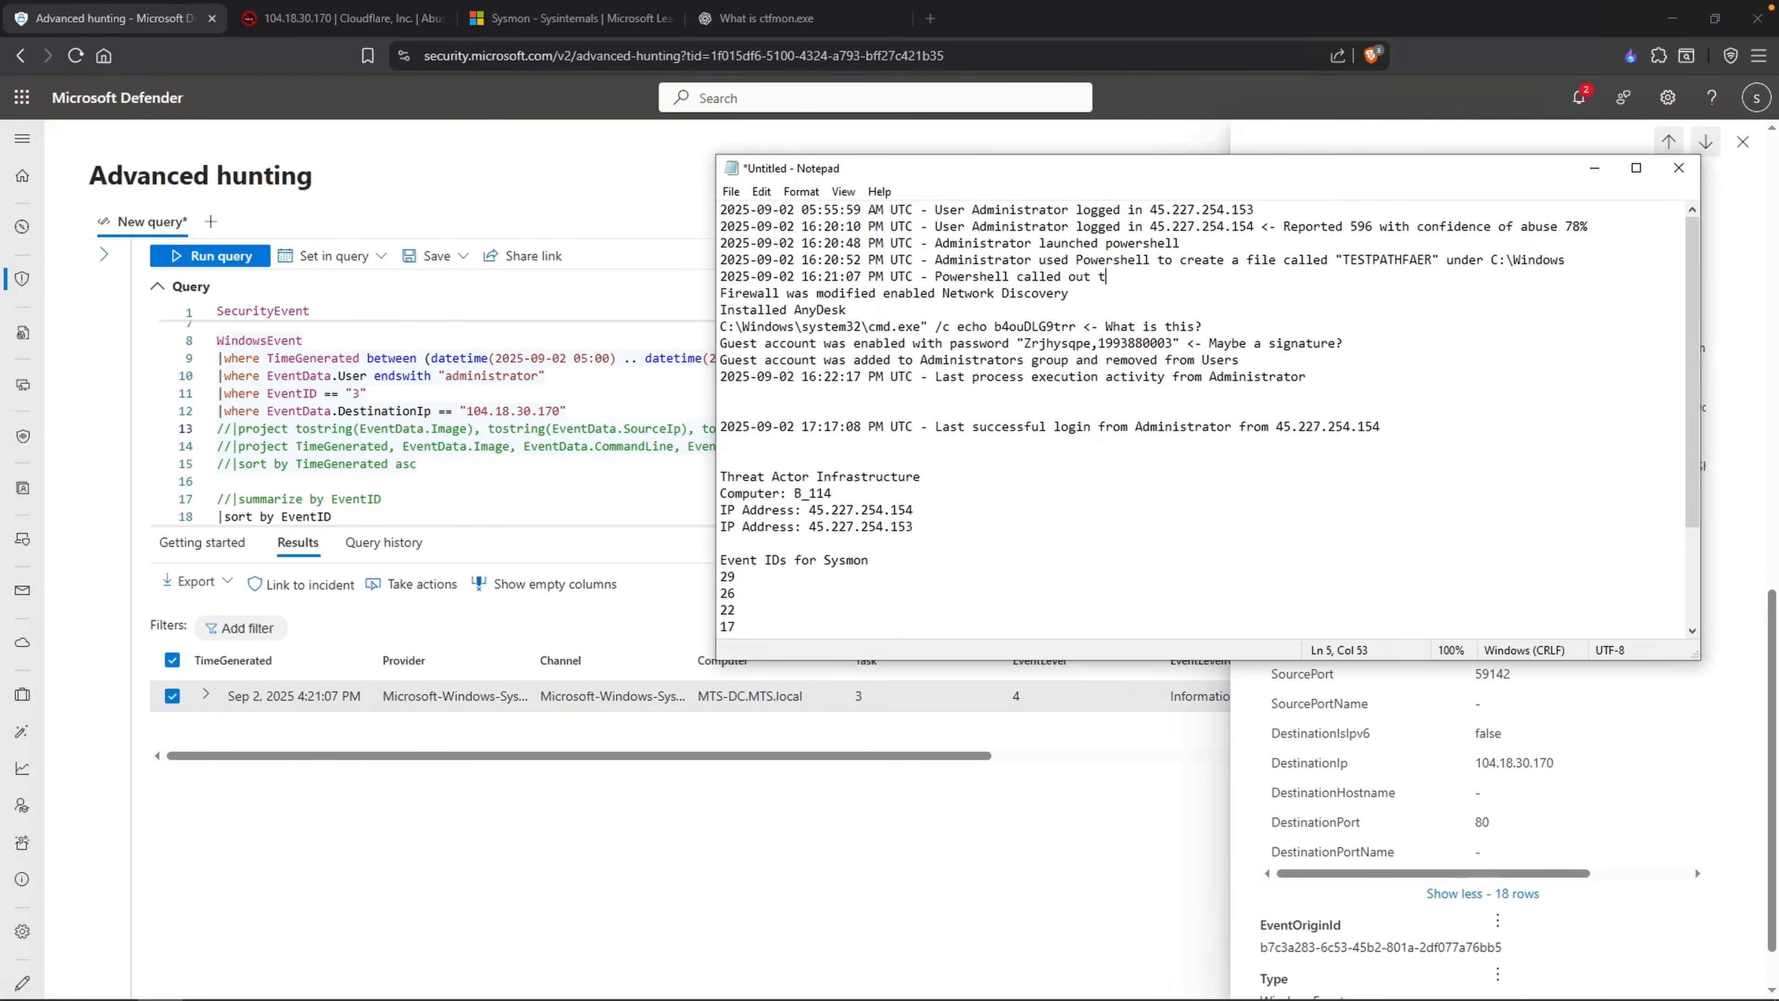
pyautogui.write('o 104.18.300.170')
# Step: Complete the new timeline entry with "Powershell called out to 104.18.30.170 on port 80"
pyautogui.press('Left')
pyautogui.press('Left')
pyautogui.press('Left')
pyautogui.press('BackSpace')
pyautogui.press('End')
pyautogui.write('on port 80')
pyautogui.moveTo(720, 293); pyautogui.dragTo(729, 345)
pyautogui.click(913, 344)
# Step: Back in Microsoft Defender, set the EventID filter to "1", comment out the DestinationIp line, and re-enable the ascending TimeGenerated sort
pyautogui.doubleClick(358, 394)
pyautogui.write('1')
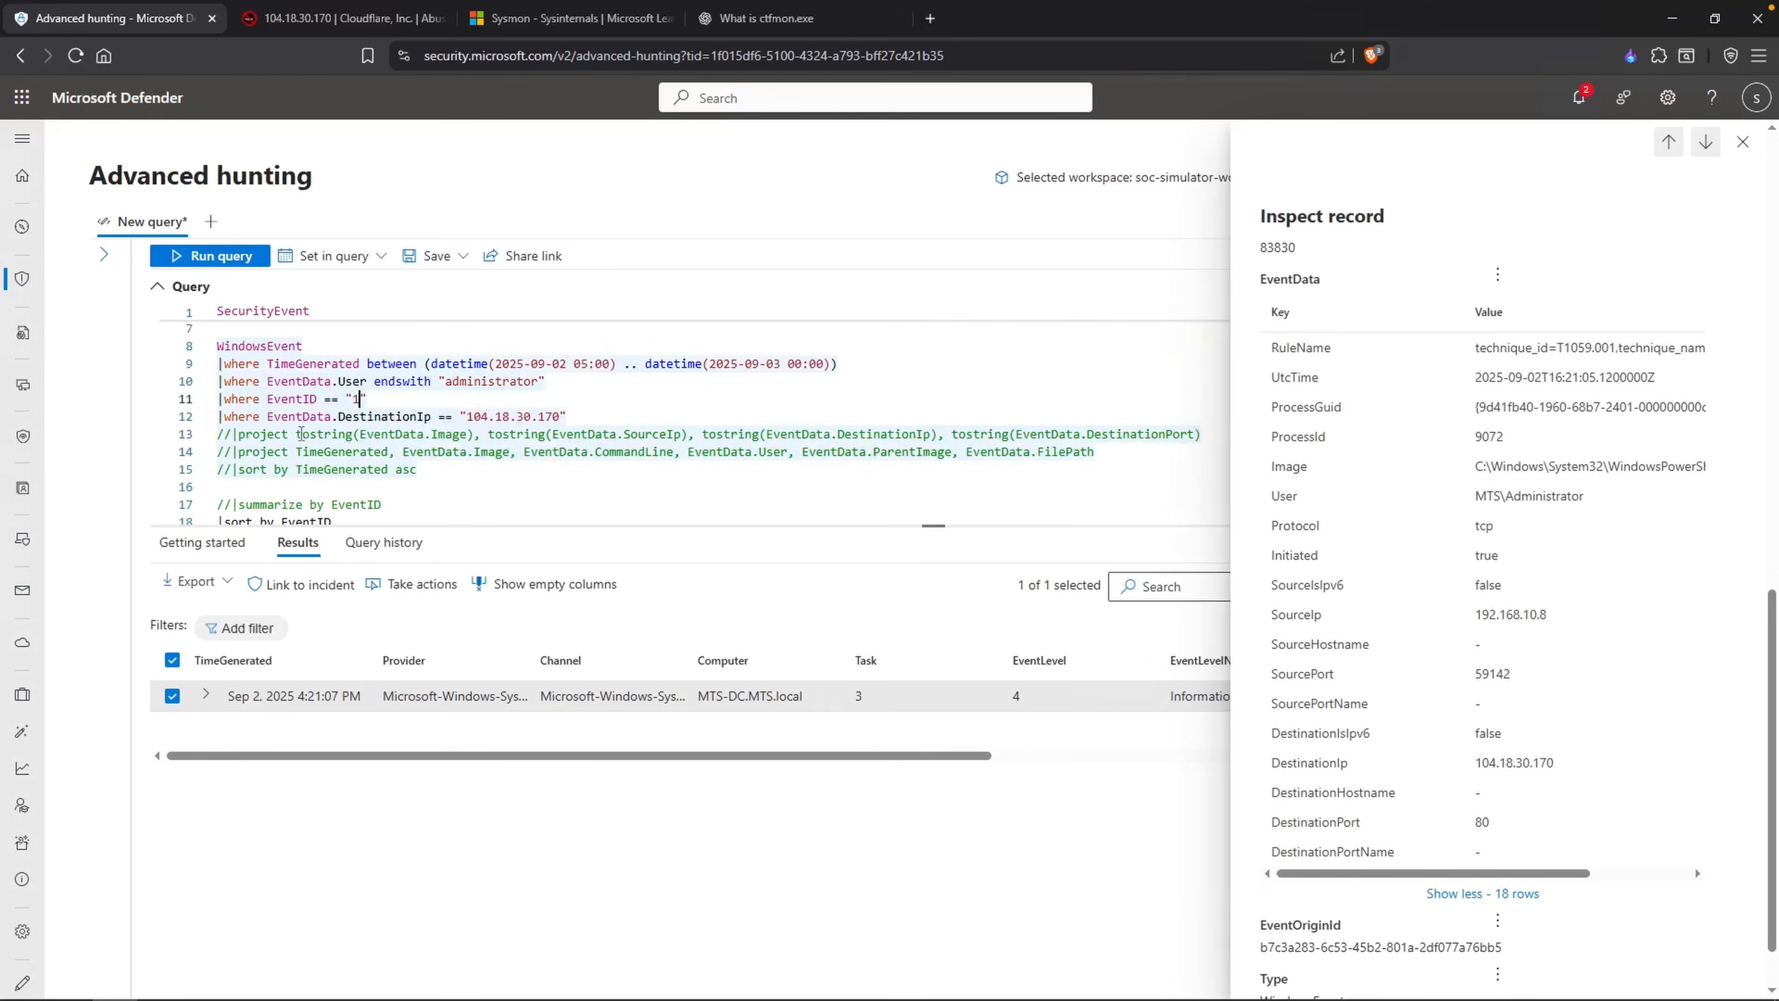
pyautogui.press('Left')
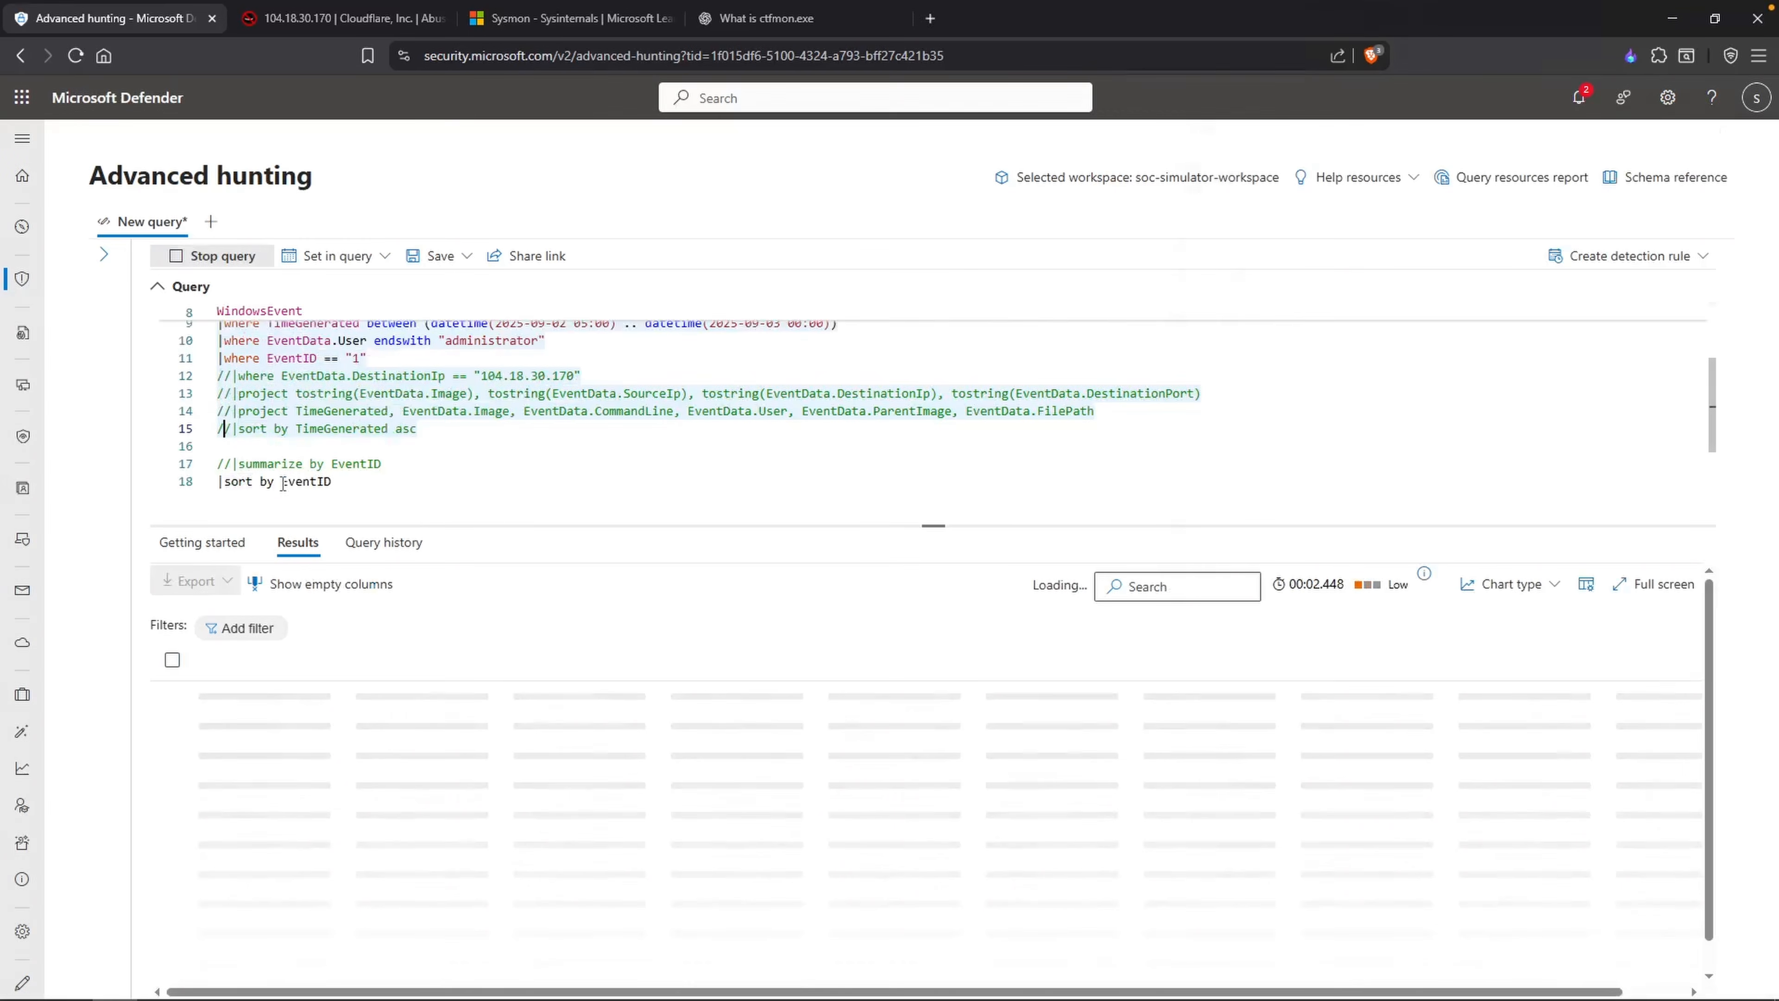
pyautogui.press('BackSpace')
pyautogui.press('BackSpace')
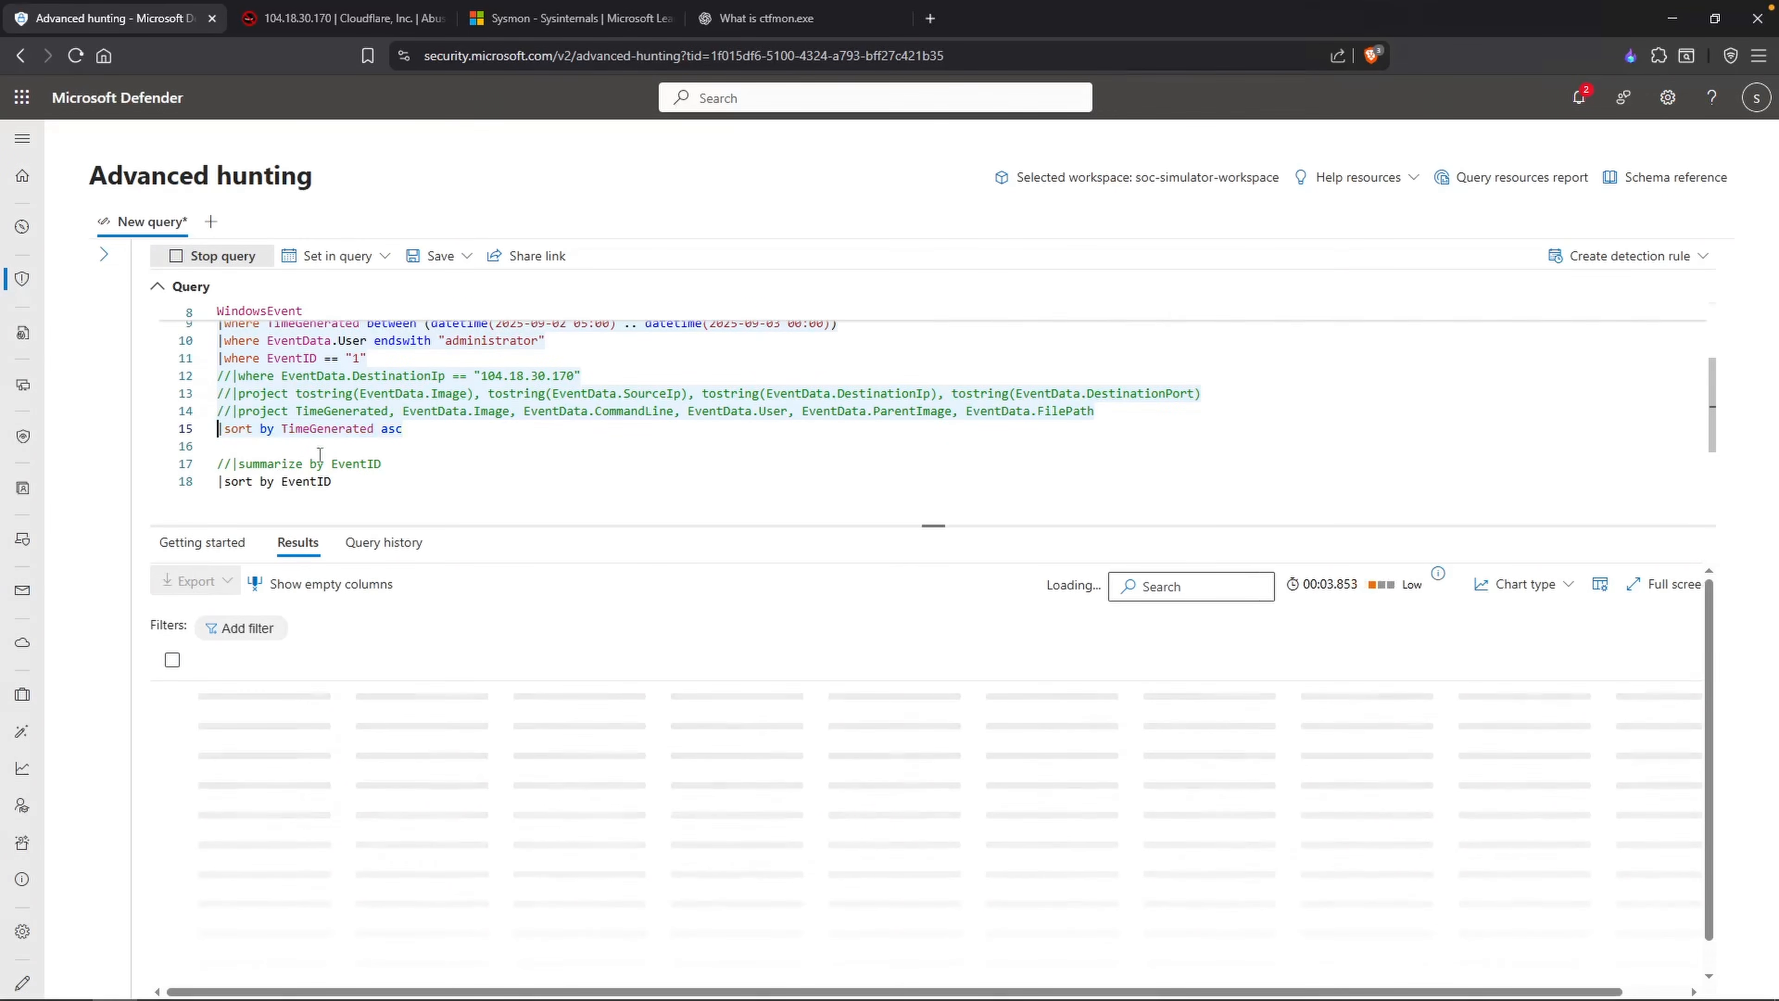
# Step: Compare the PowerShell callout's timestamp in Notepad with the times of the process creation results in Microsoft Defender
pyautogui.hotkey('alt', 'Tab')
pyautogui.moveTo(872, 275); pyautogui.dragTo(818, 276)
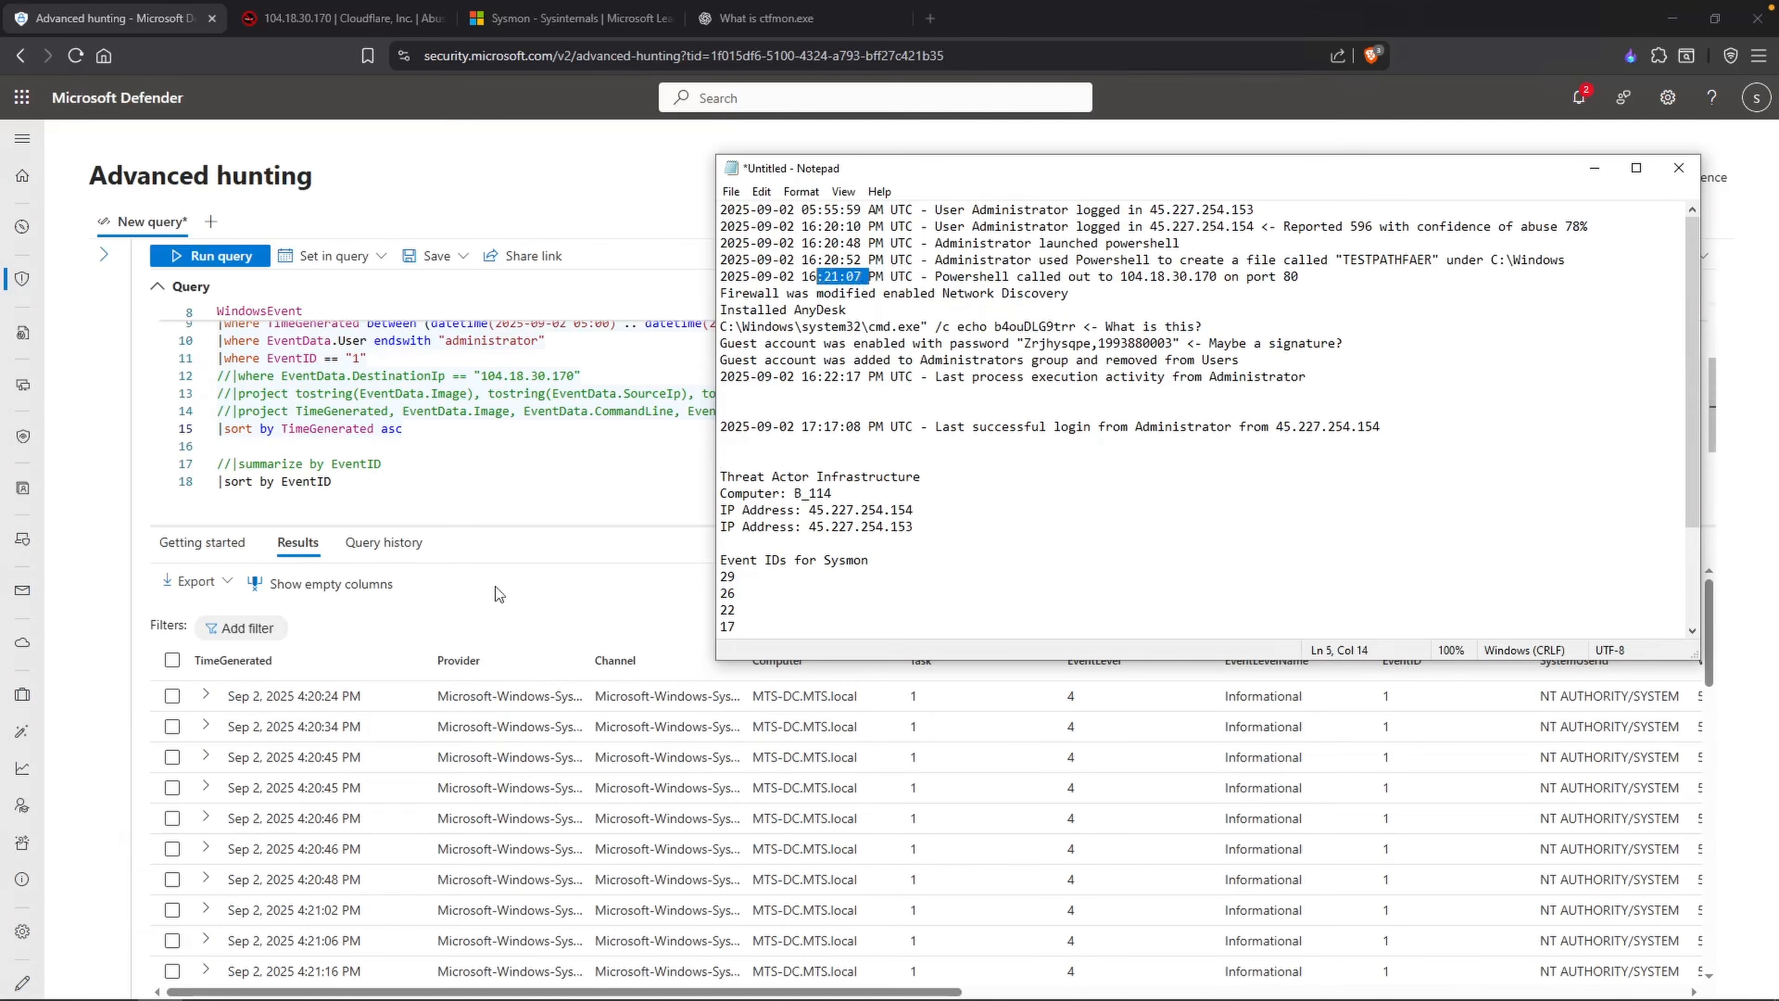
pyautogui.click(459, 672)
pyautogui.scroll(-1, 423, 833)
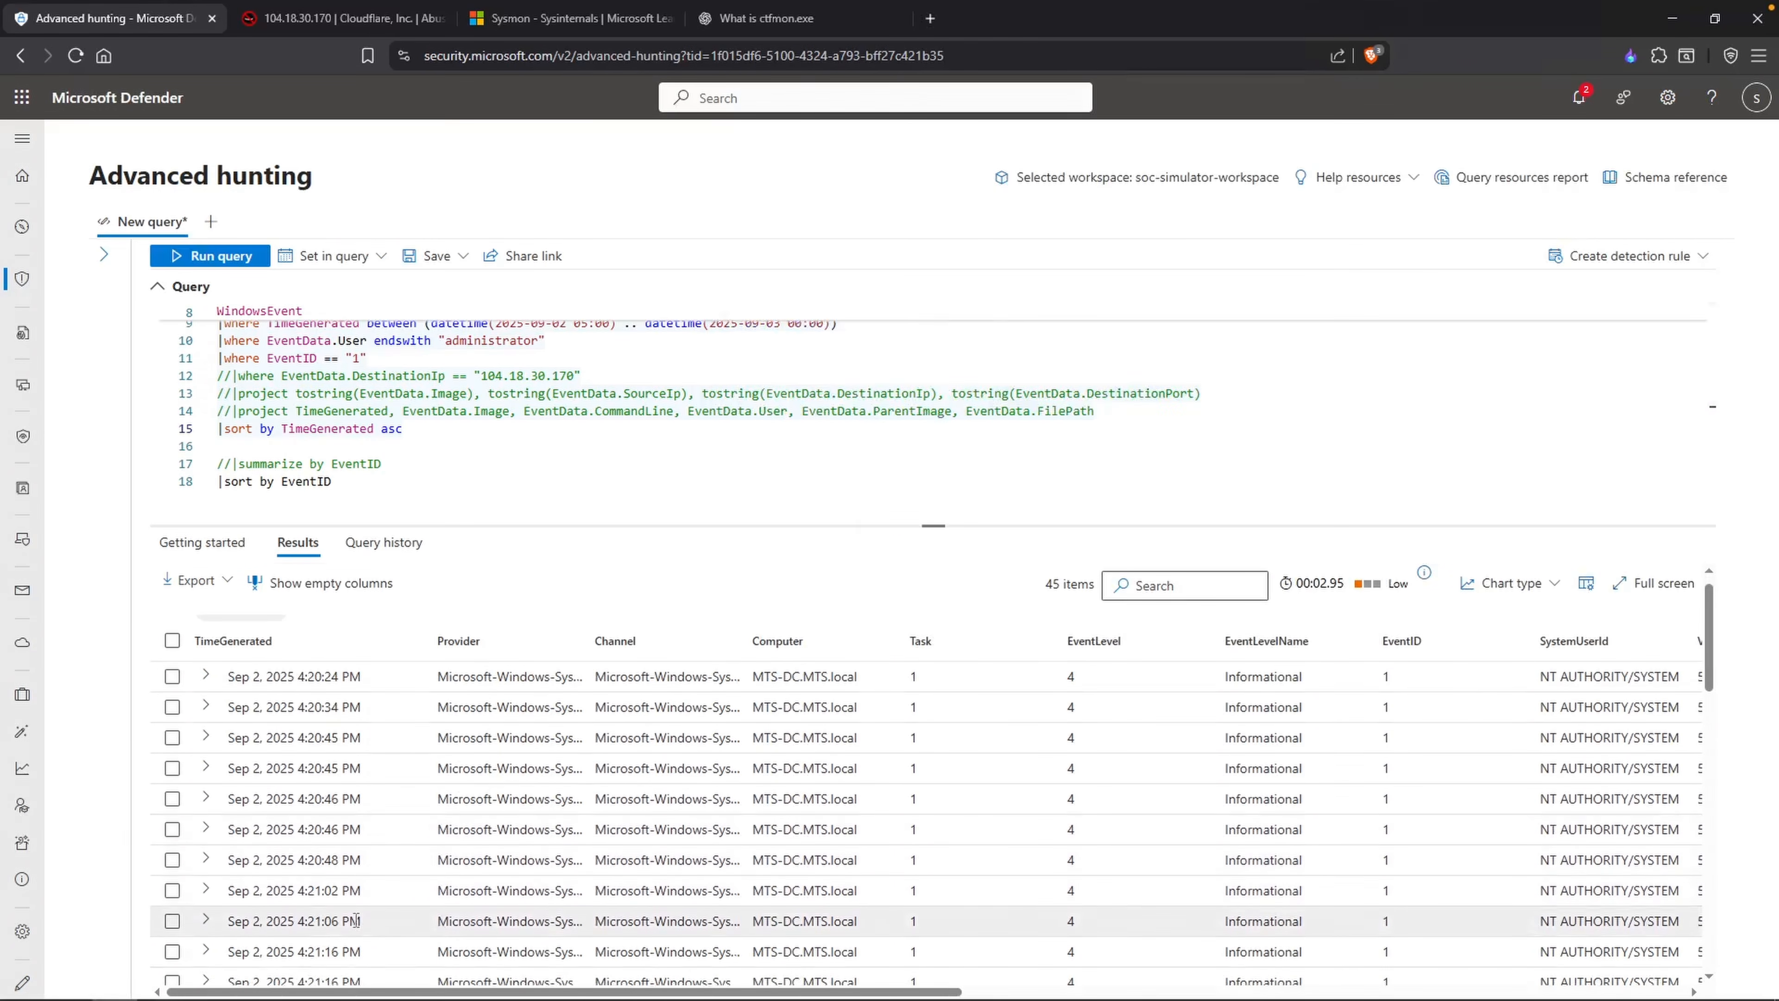
pyautogui.scroll(-1, 345, 924)
pyautogui.scroll(-1, 338, 915)
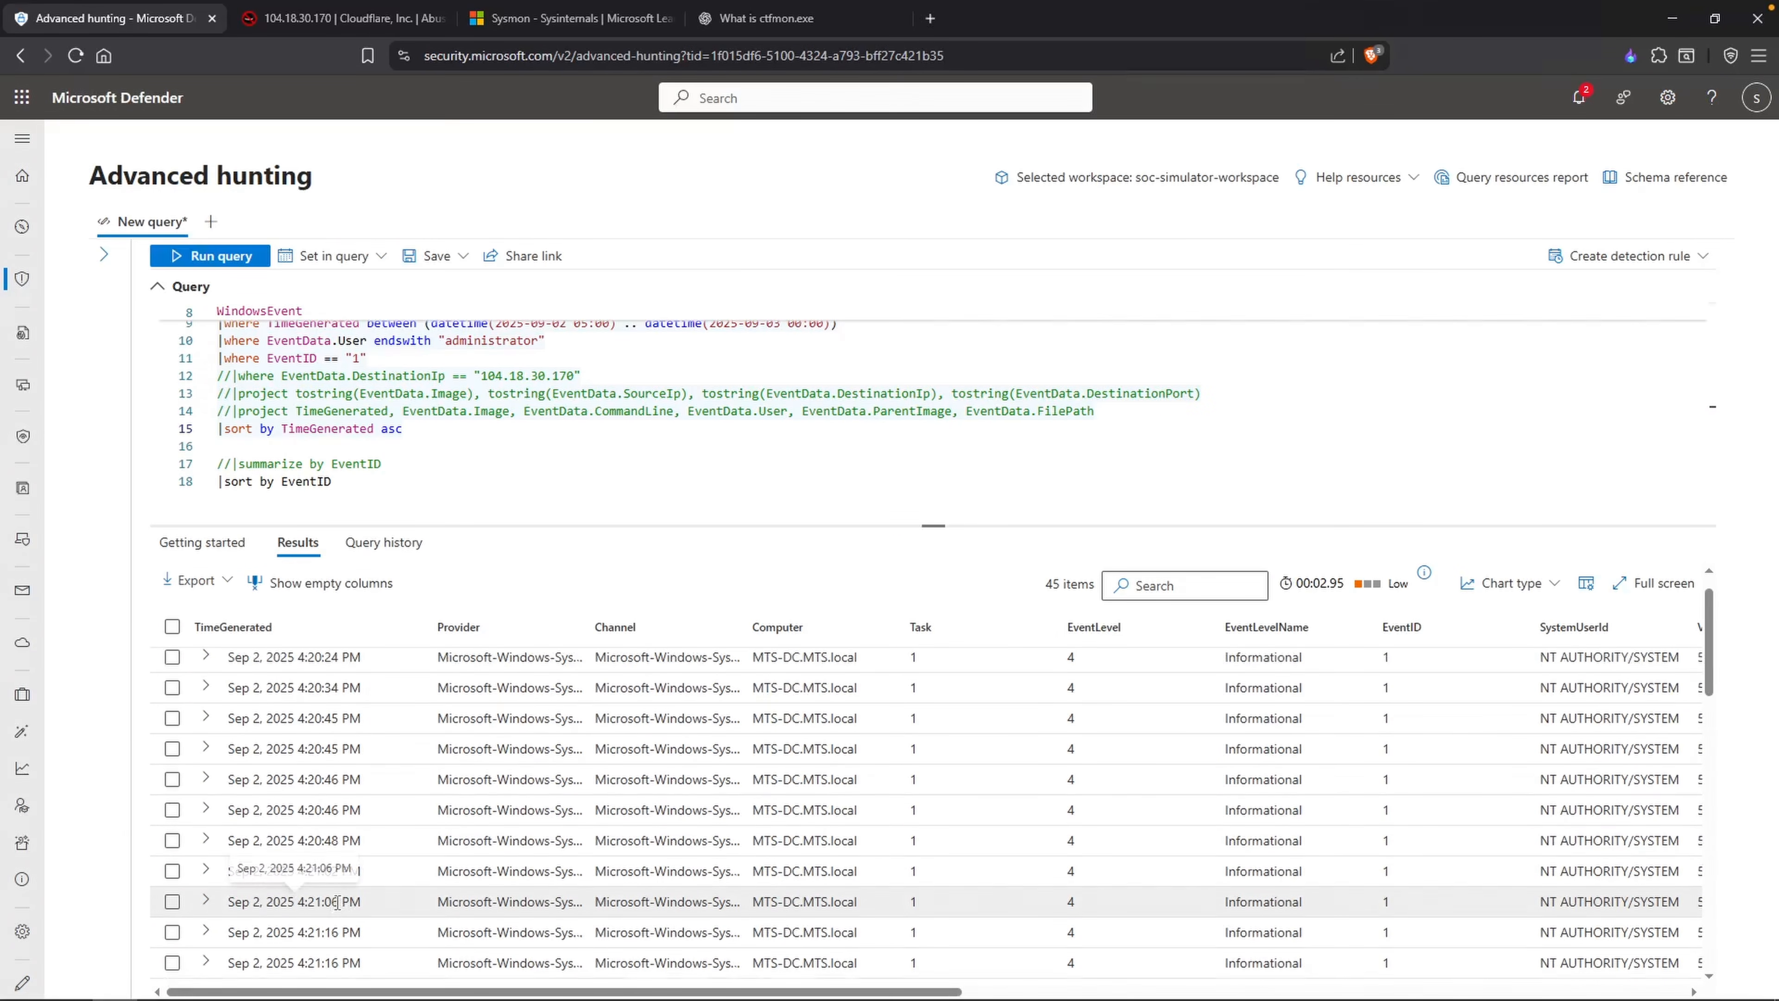
# Step: Expand the 4:21:06 PM record, examine its CommandLine value, and close the record details
pyautogui.moveTo(339, 902); pyautogui.dragTo(304, 903)
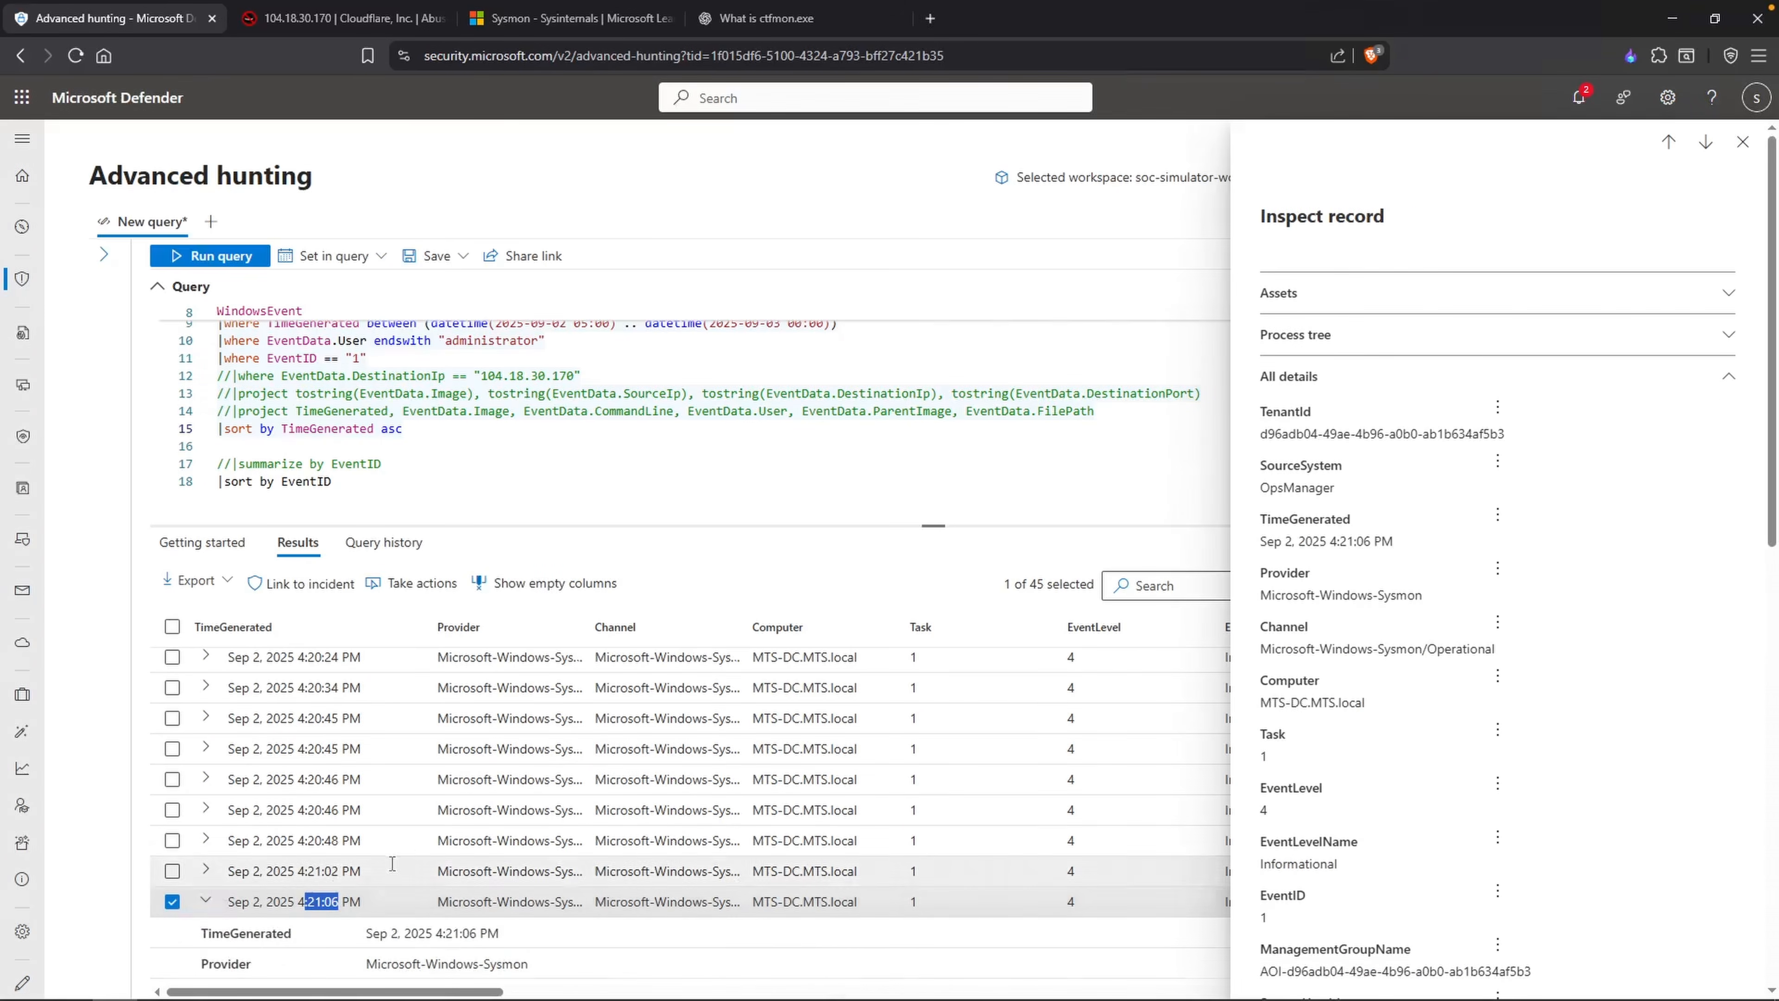
pyautogui.scroll(-5, 549, 758)
pyautogui.scroll(5, 548, 759)
pyautogui.moveTo(633, 878); pyautogui.dragTo(900, 877)
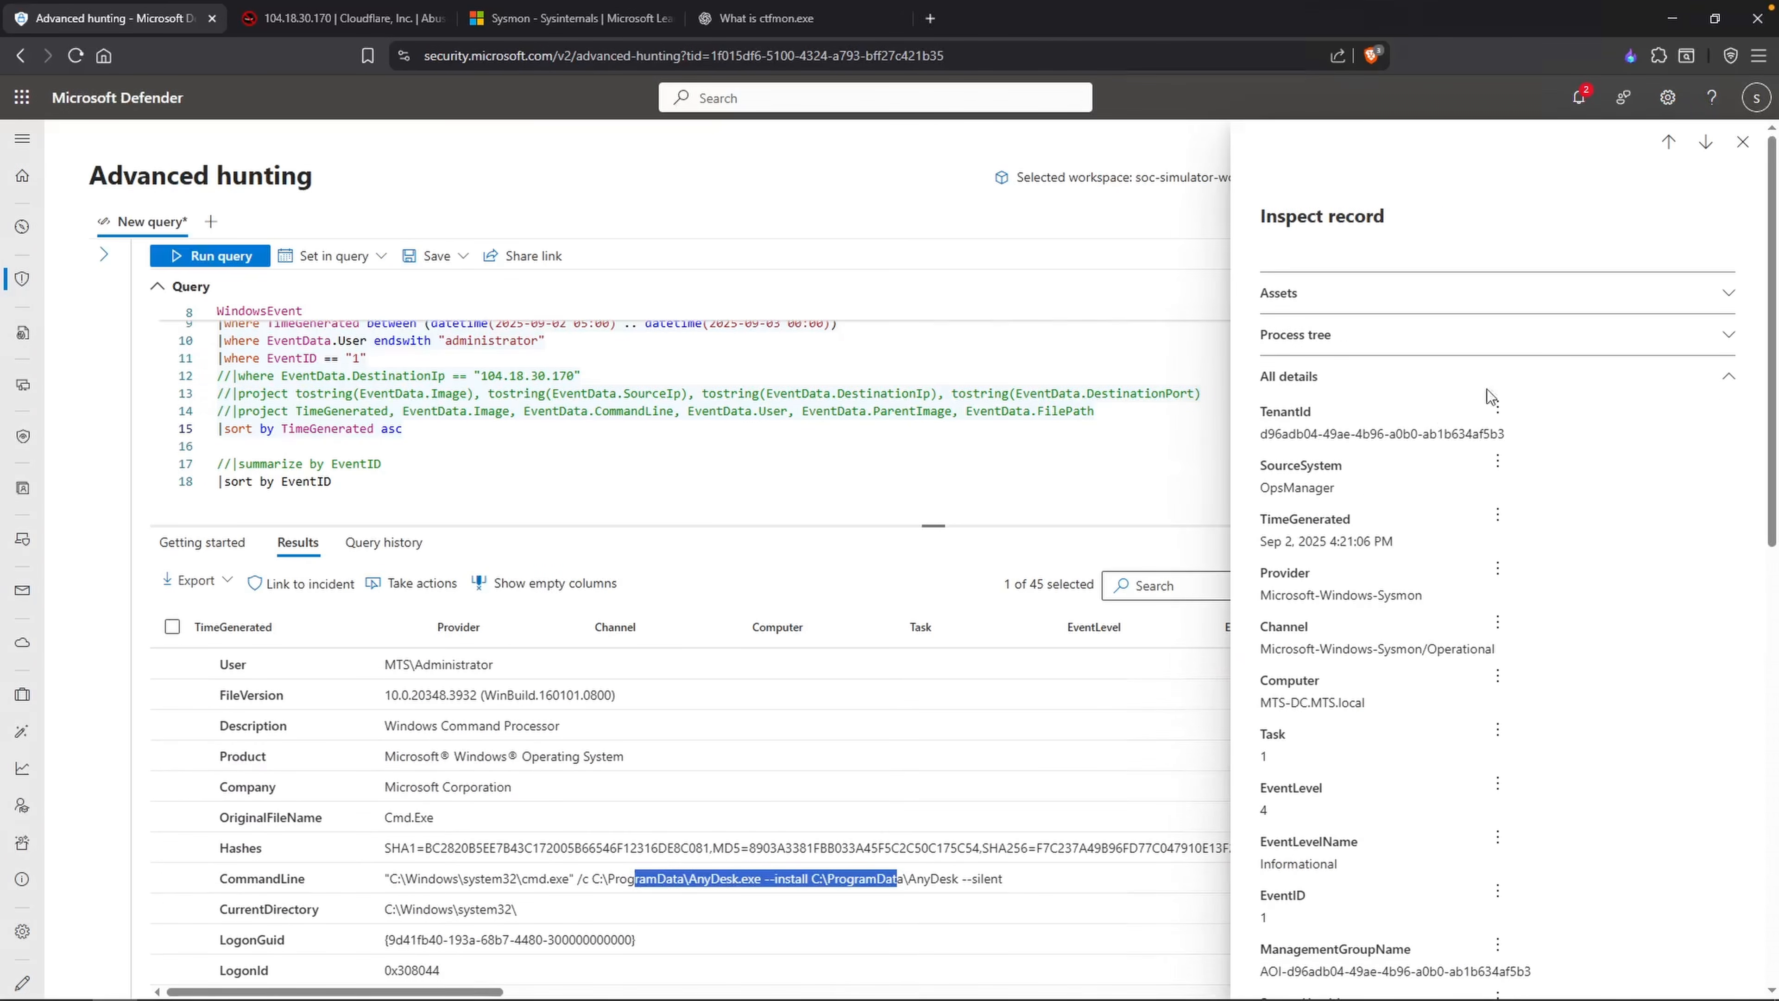
pyautogui.click(1742, 142)
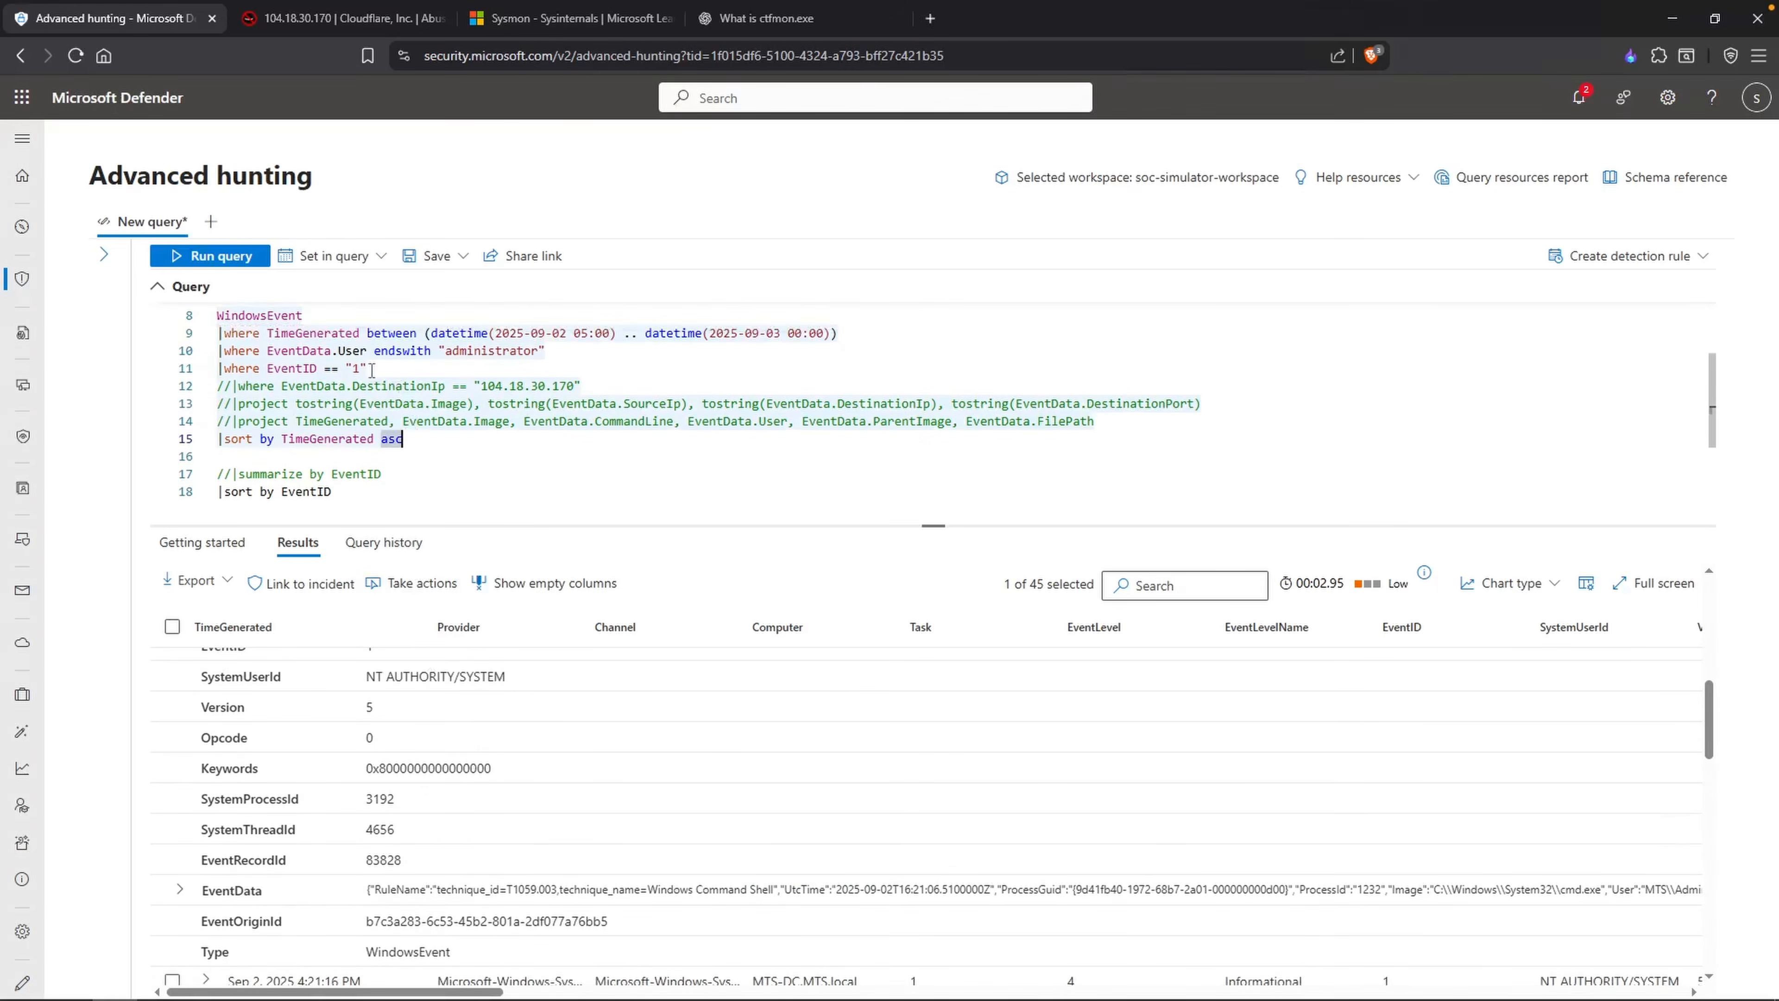
# Step: Change the EventID filter to "22" and run the query
pyautogui.moveTo(359, 369); pyautogui.dragTo(352, 369)
pyautogui.write('22')
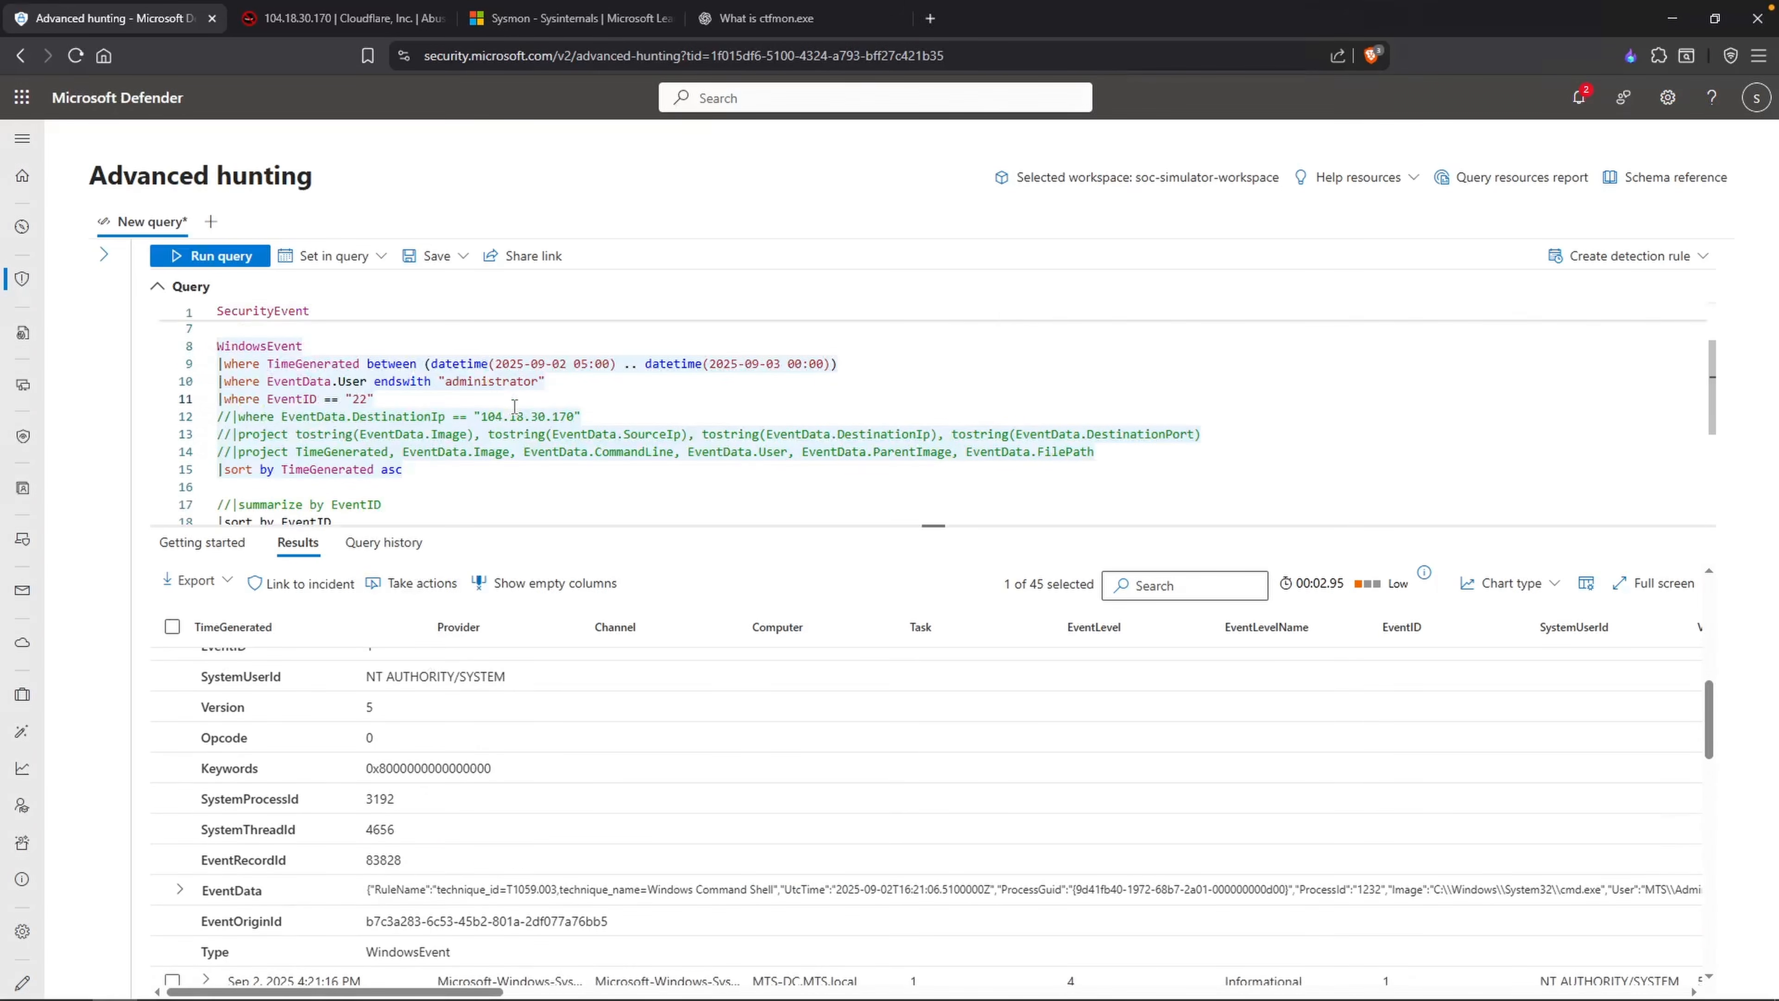
pyautogui.hotkey('shift', 'Return')
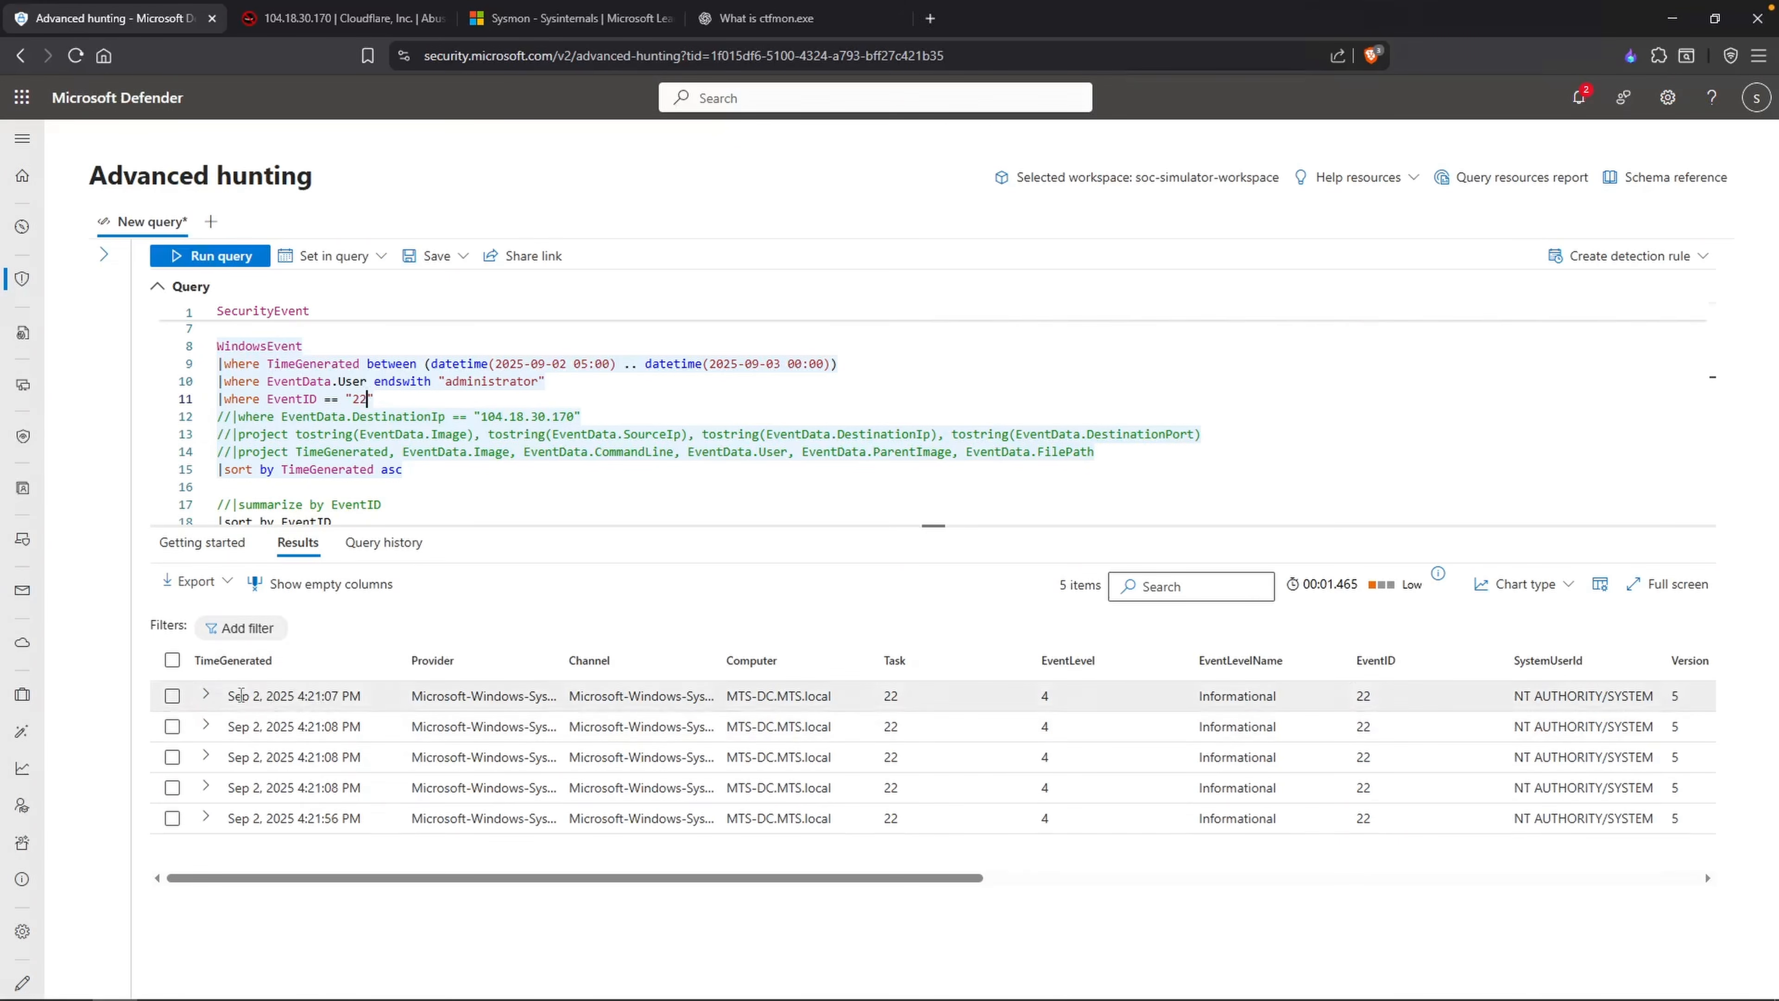
# Step: Expand the first DNS query record and examine its QueryName and QueryResults values
pyautogui.click(206, 694)
pyautogui.scroll(-5, 330, 755)
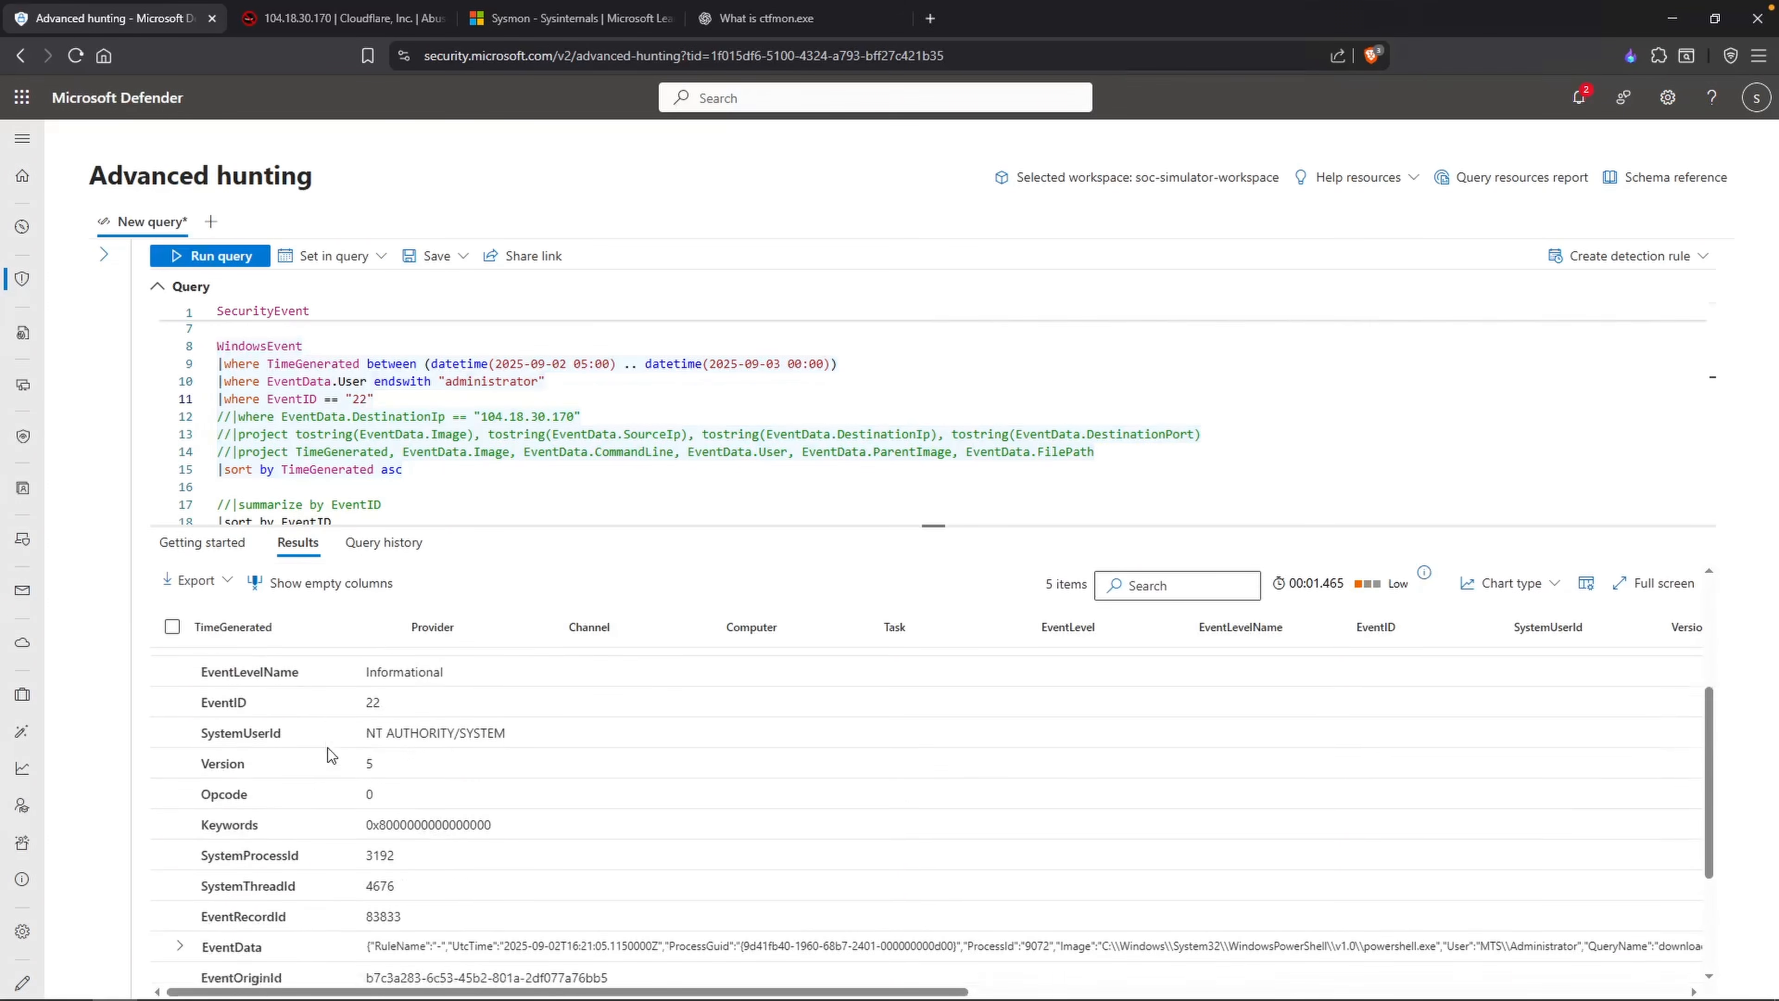
pyautogui.scroll(-2, 328, 748)
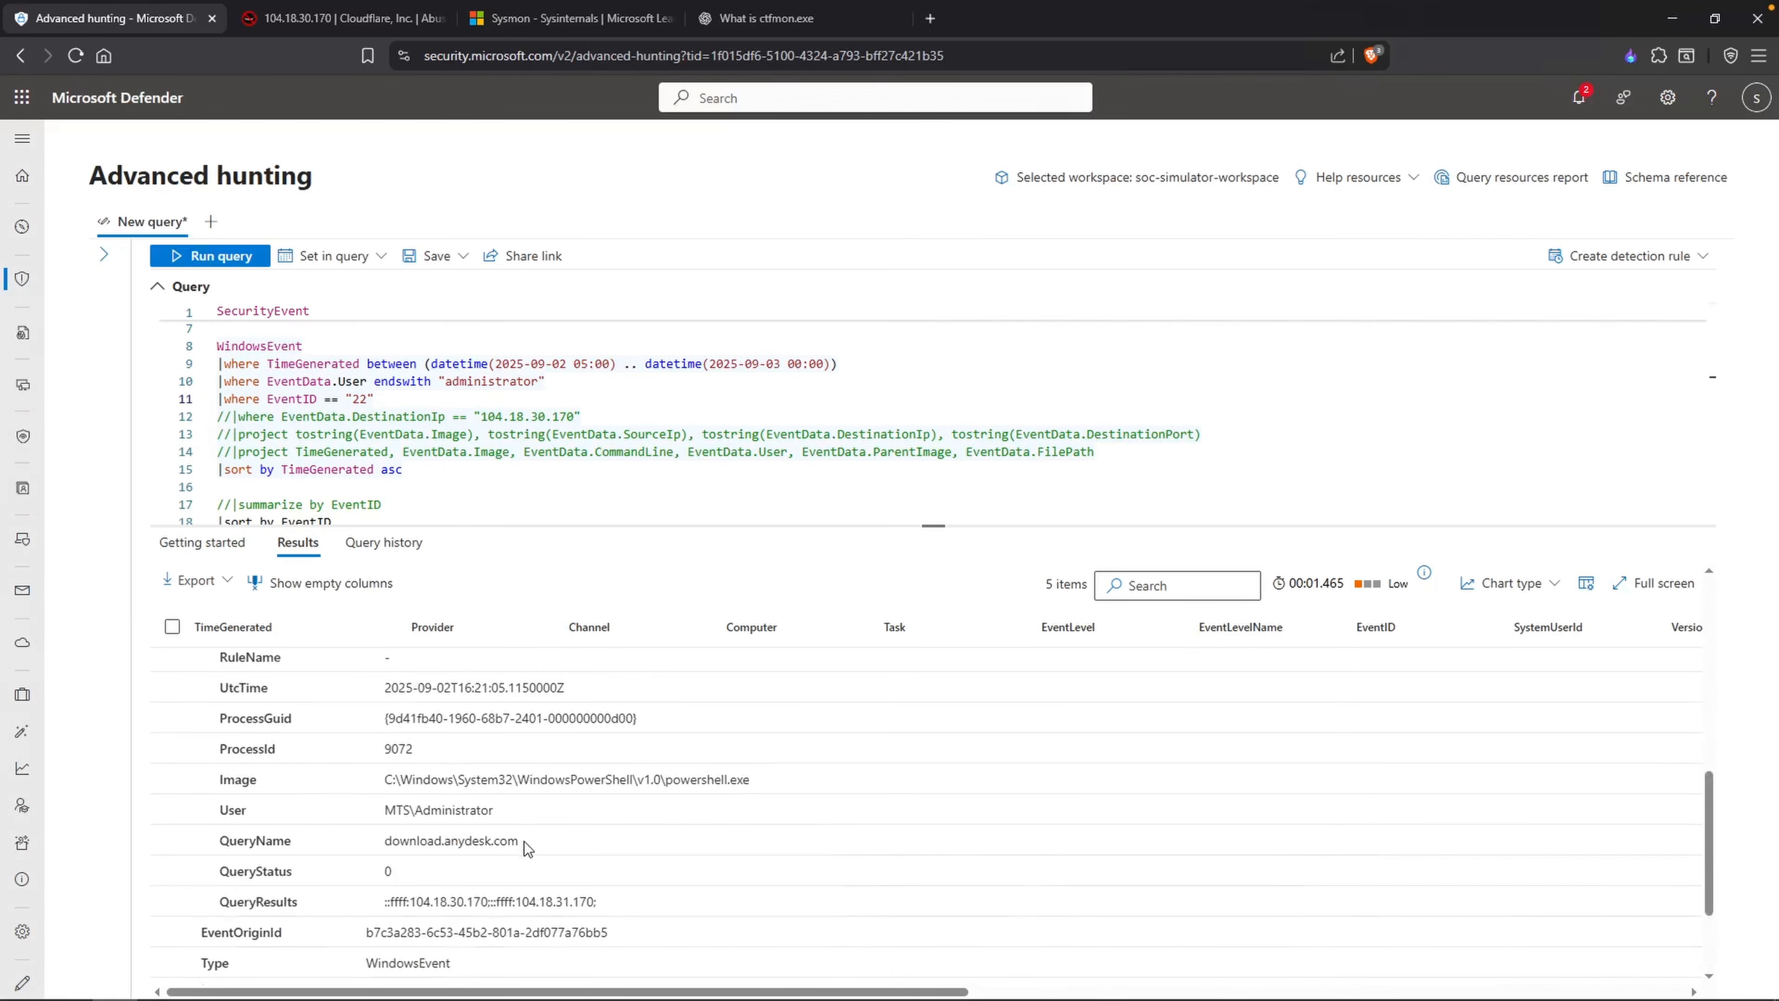
pyautogui.moveTo(521, 842); pyautogui.dragTo(400, 840)
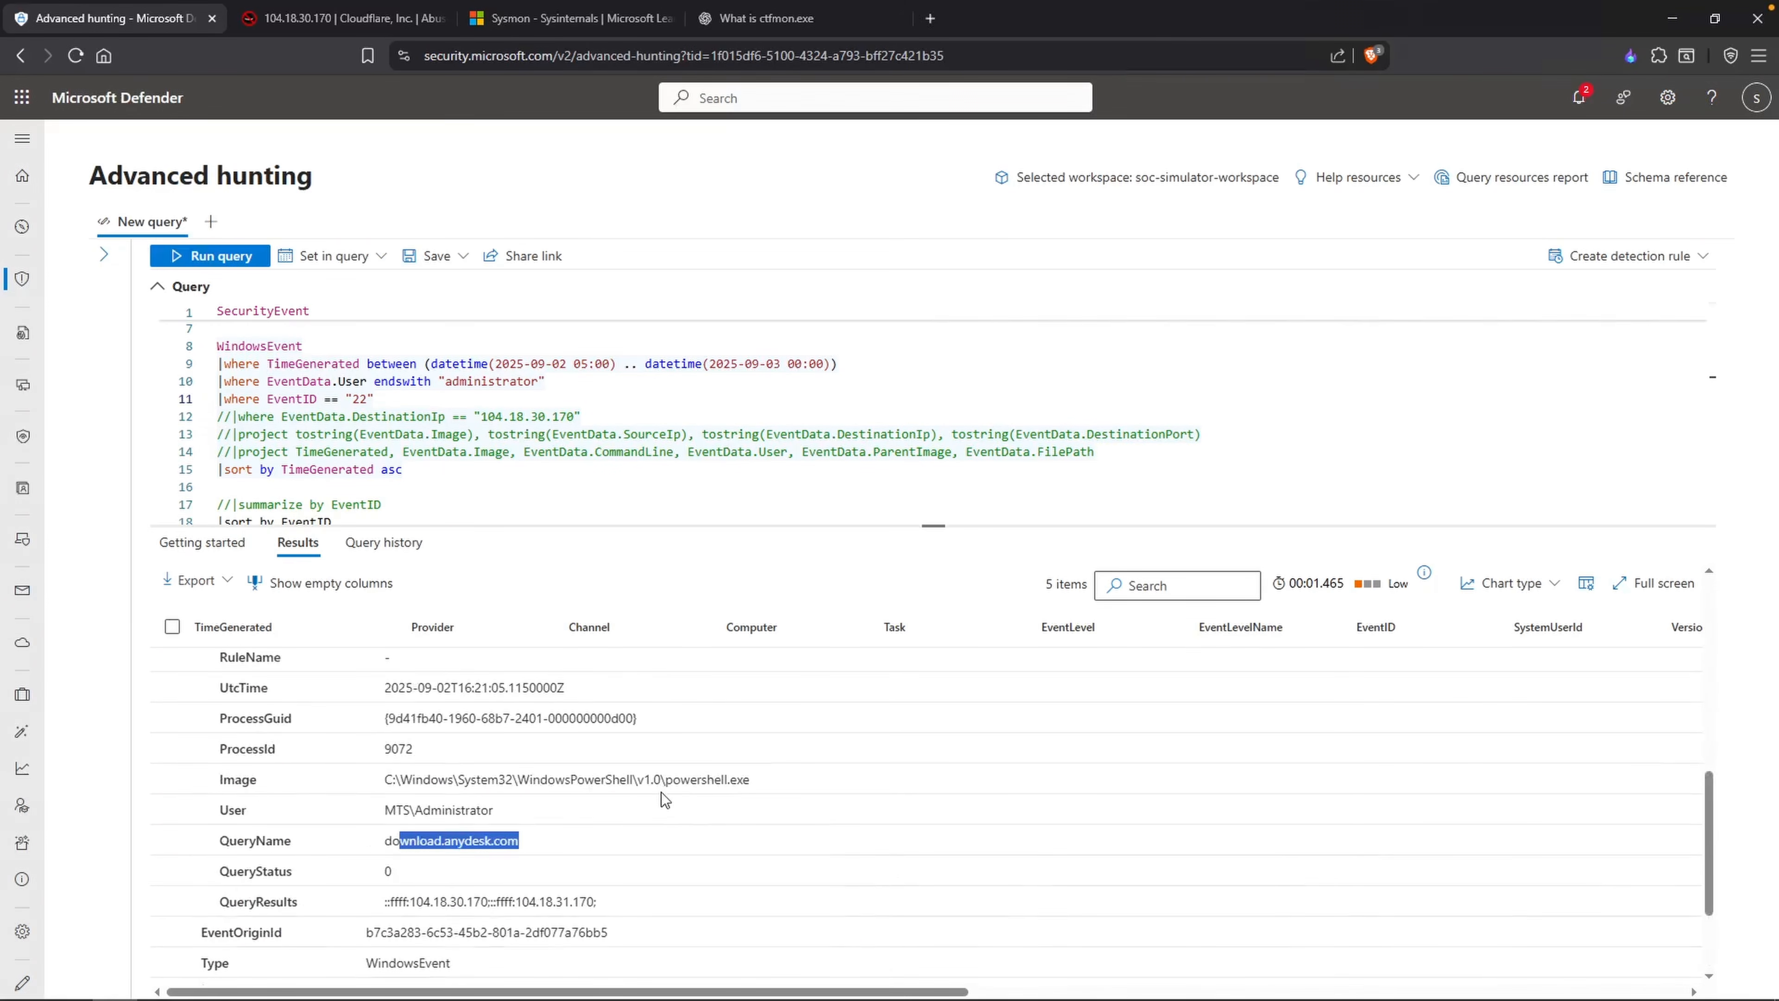
pyautogui.moveTo(488, 903); pyautogui.dragTo(405, 905)
# Step: In Notepad, delete the "Event IDs for Sysmon" heading and its list of numbers
pyautogui.hotkey('alt', 'Tab')
pyautogui.moveTo(729, 596); pyautogui.dragTo(720, 427)
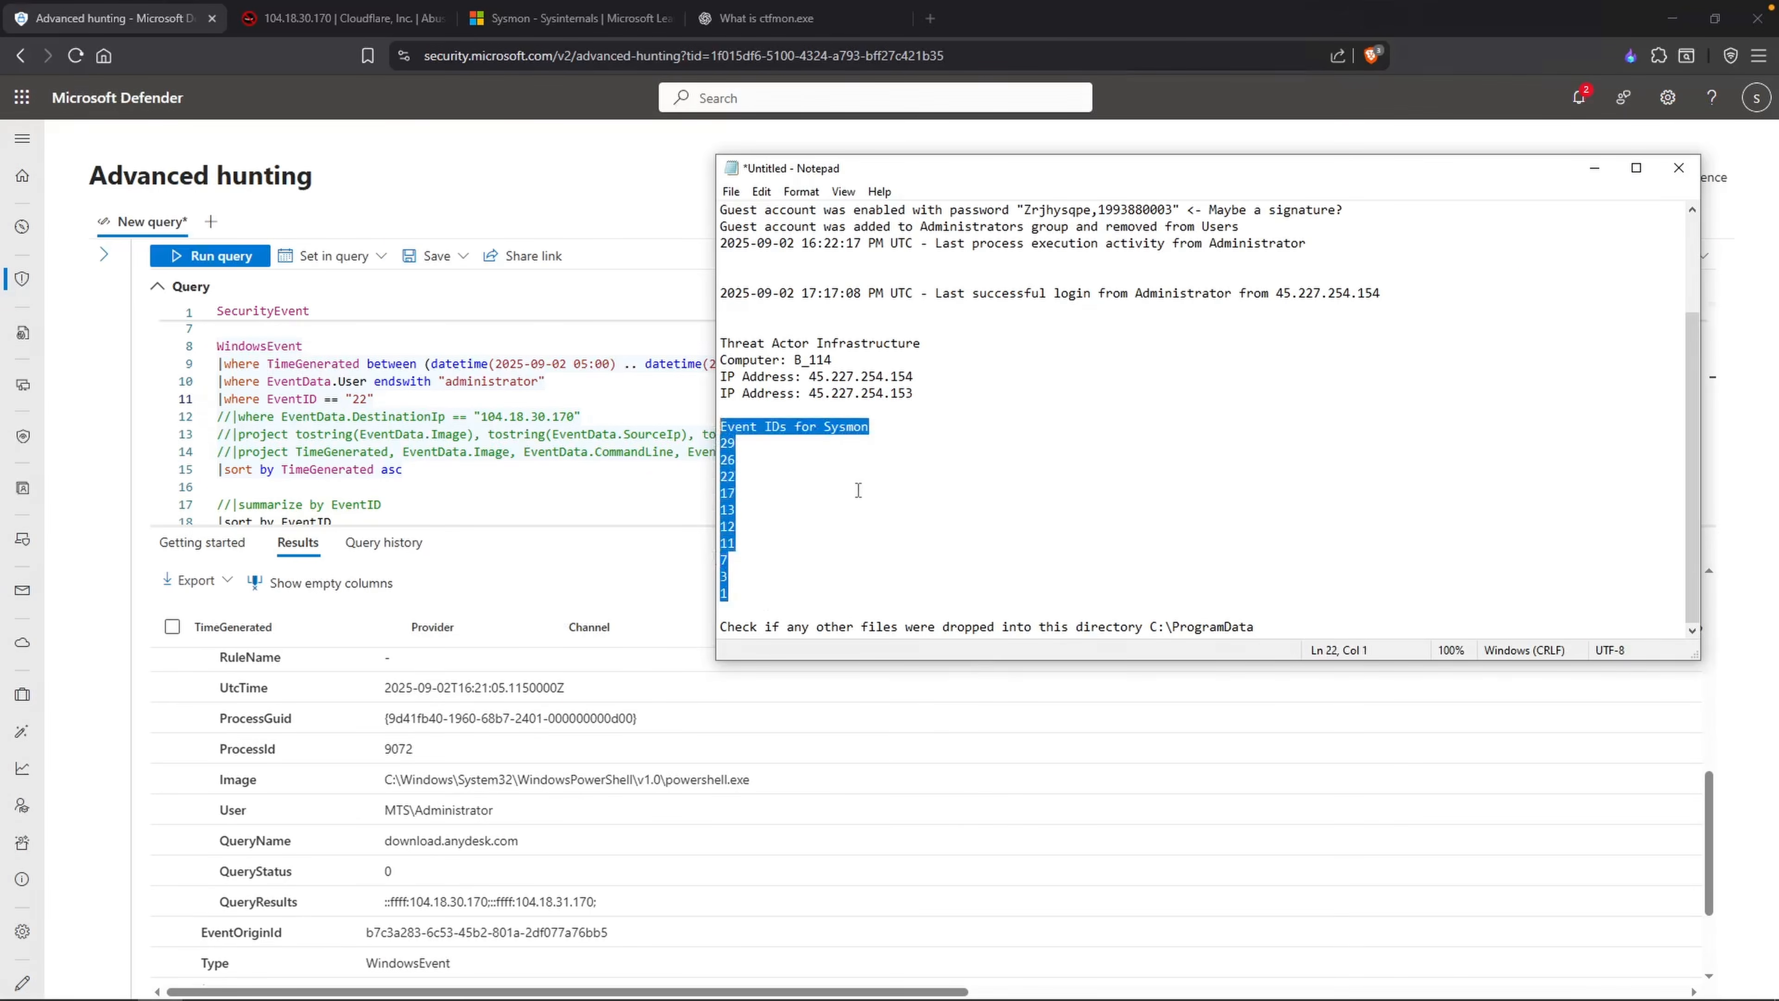
pyautogui.press('Delete')
pyautogui.press('Delete')
# Step: Add the line "- No files were dropped at this time" below the note about checking C:\ProgramData
pyautogui.click(1286, 571)
pyautogui.press('Return')
pyautogui.write('- No files were dropped at this time')
# Step: Back in Microsoft Defender, comment out the EventID filter line and run the query
pyautogui.hotkey('alt', 'Tab')
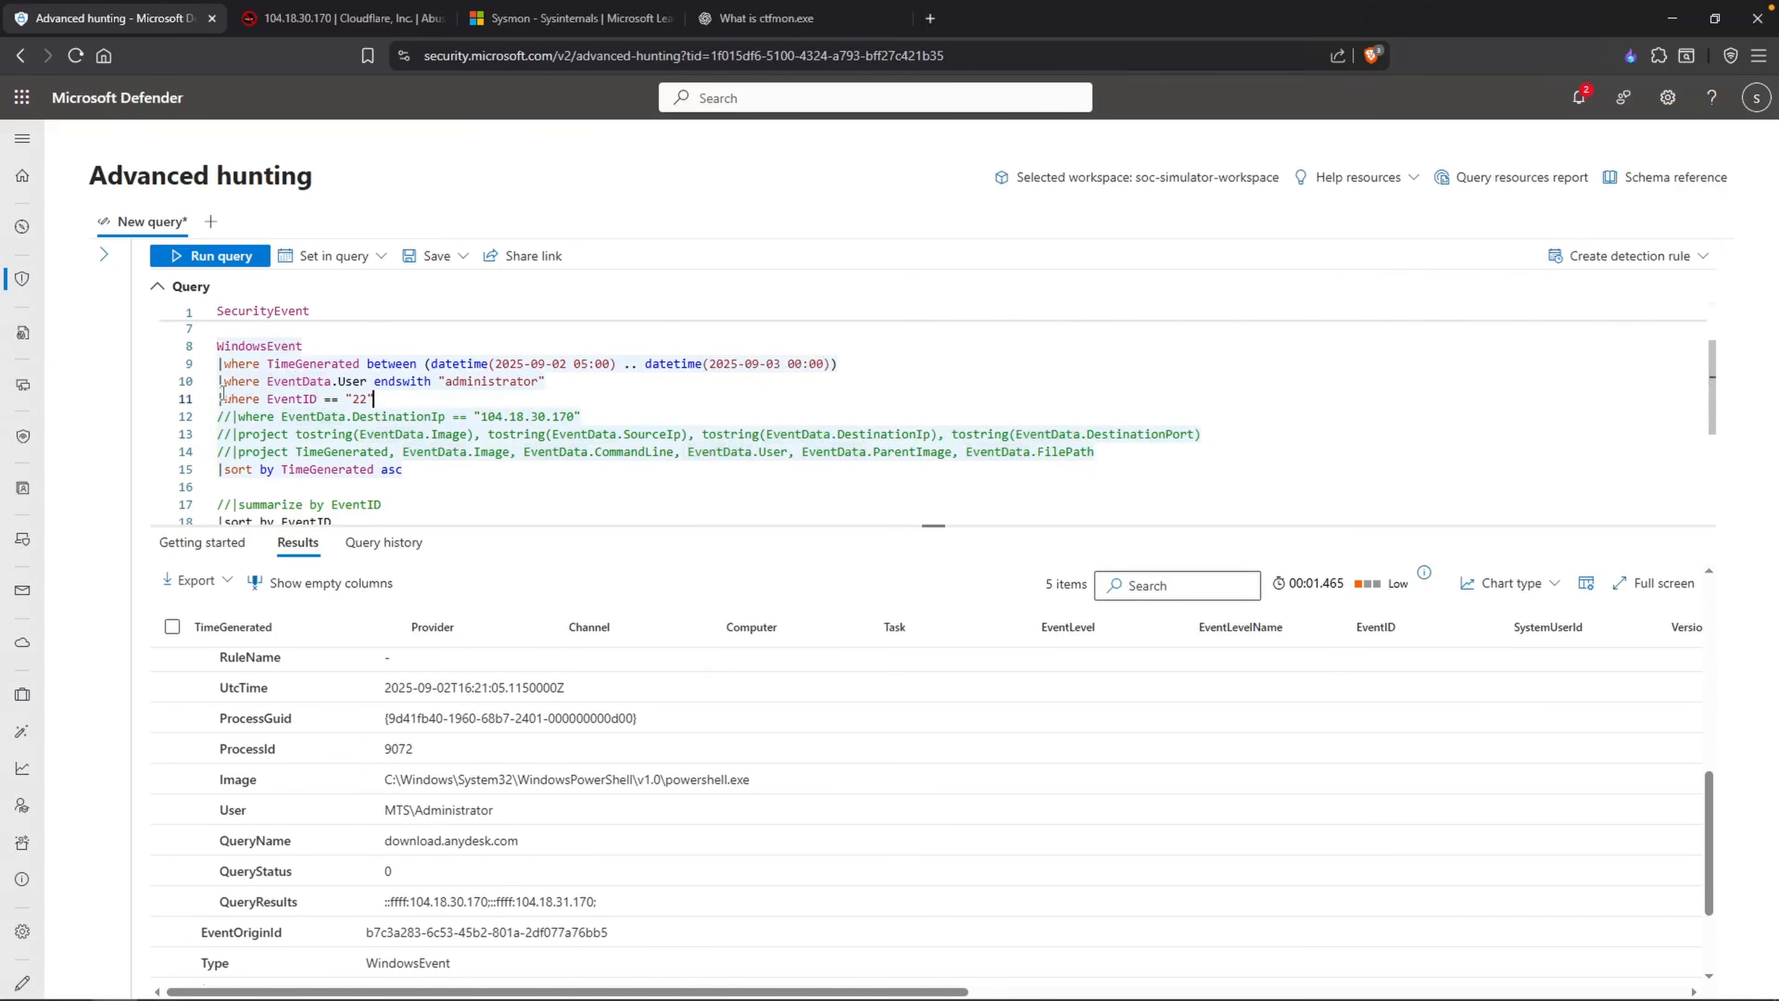
pyautogui.write('//')
pyautogui.hotkey('shift', 'Return')
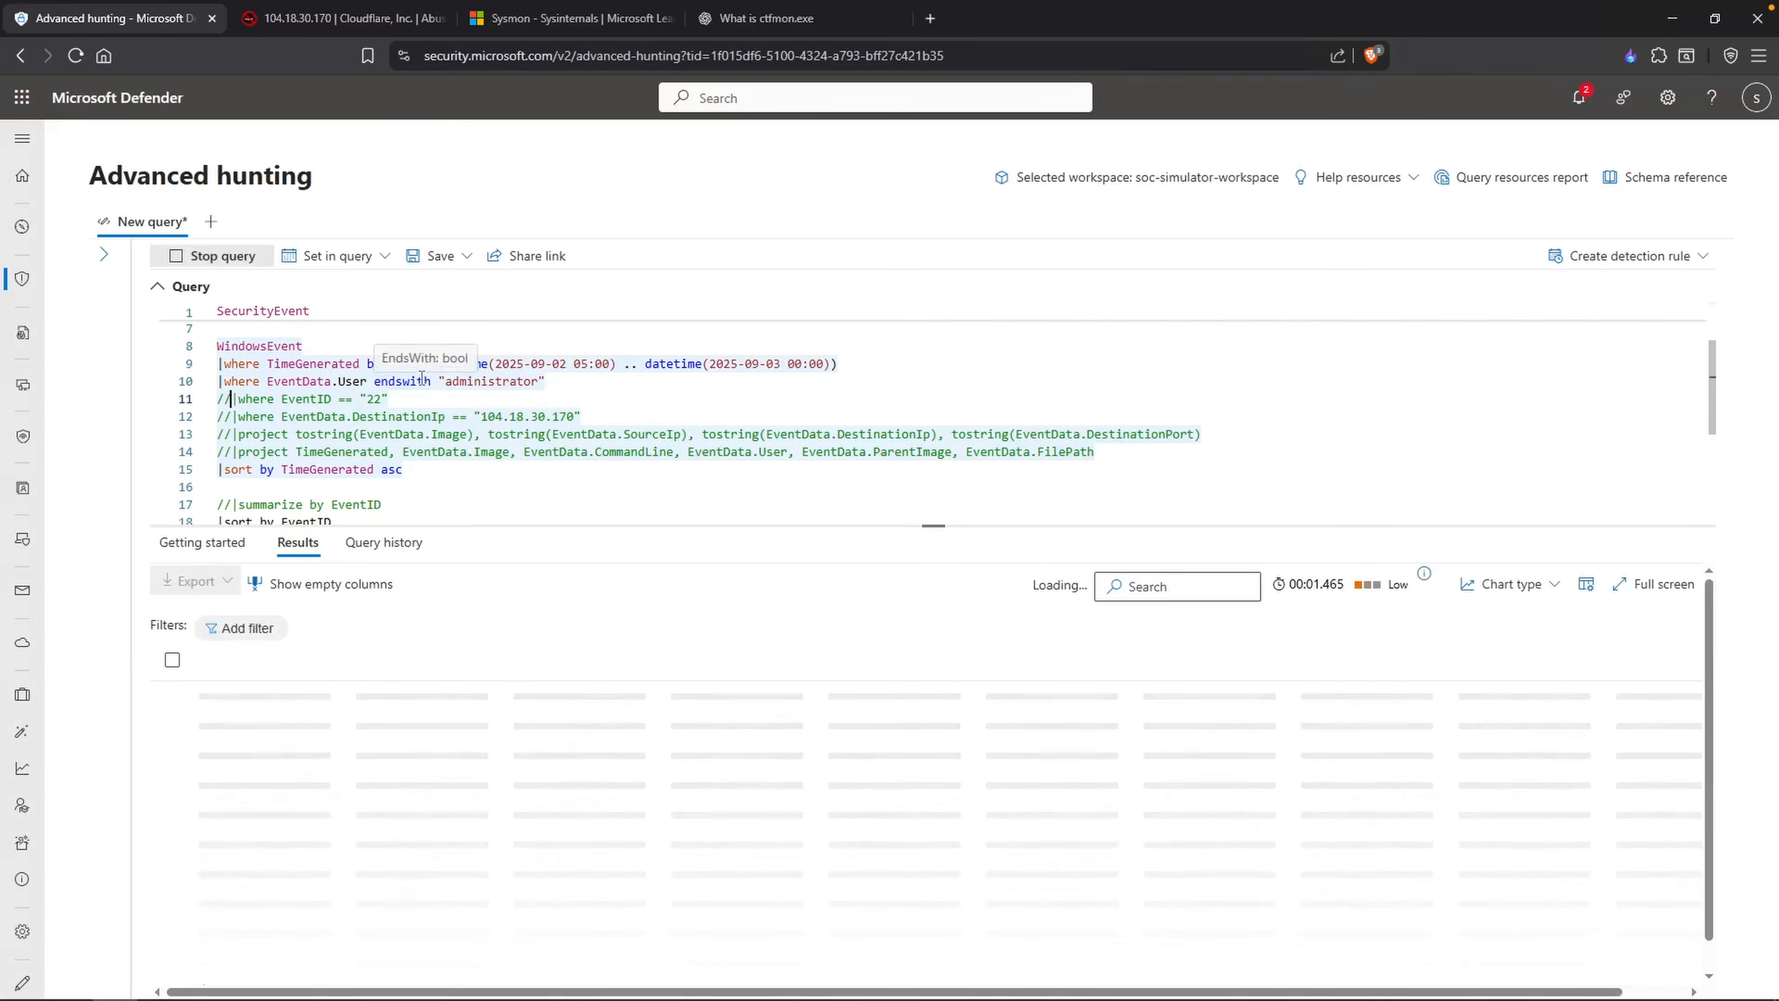
# Step: Change the TimeGenerated sort order to desc, rerun the query, and widen the TimeGenerated column to fit full timestamps
pyautogui.doubleClick(391, 469)
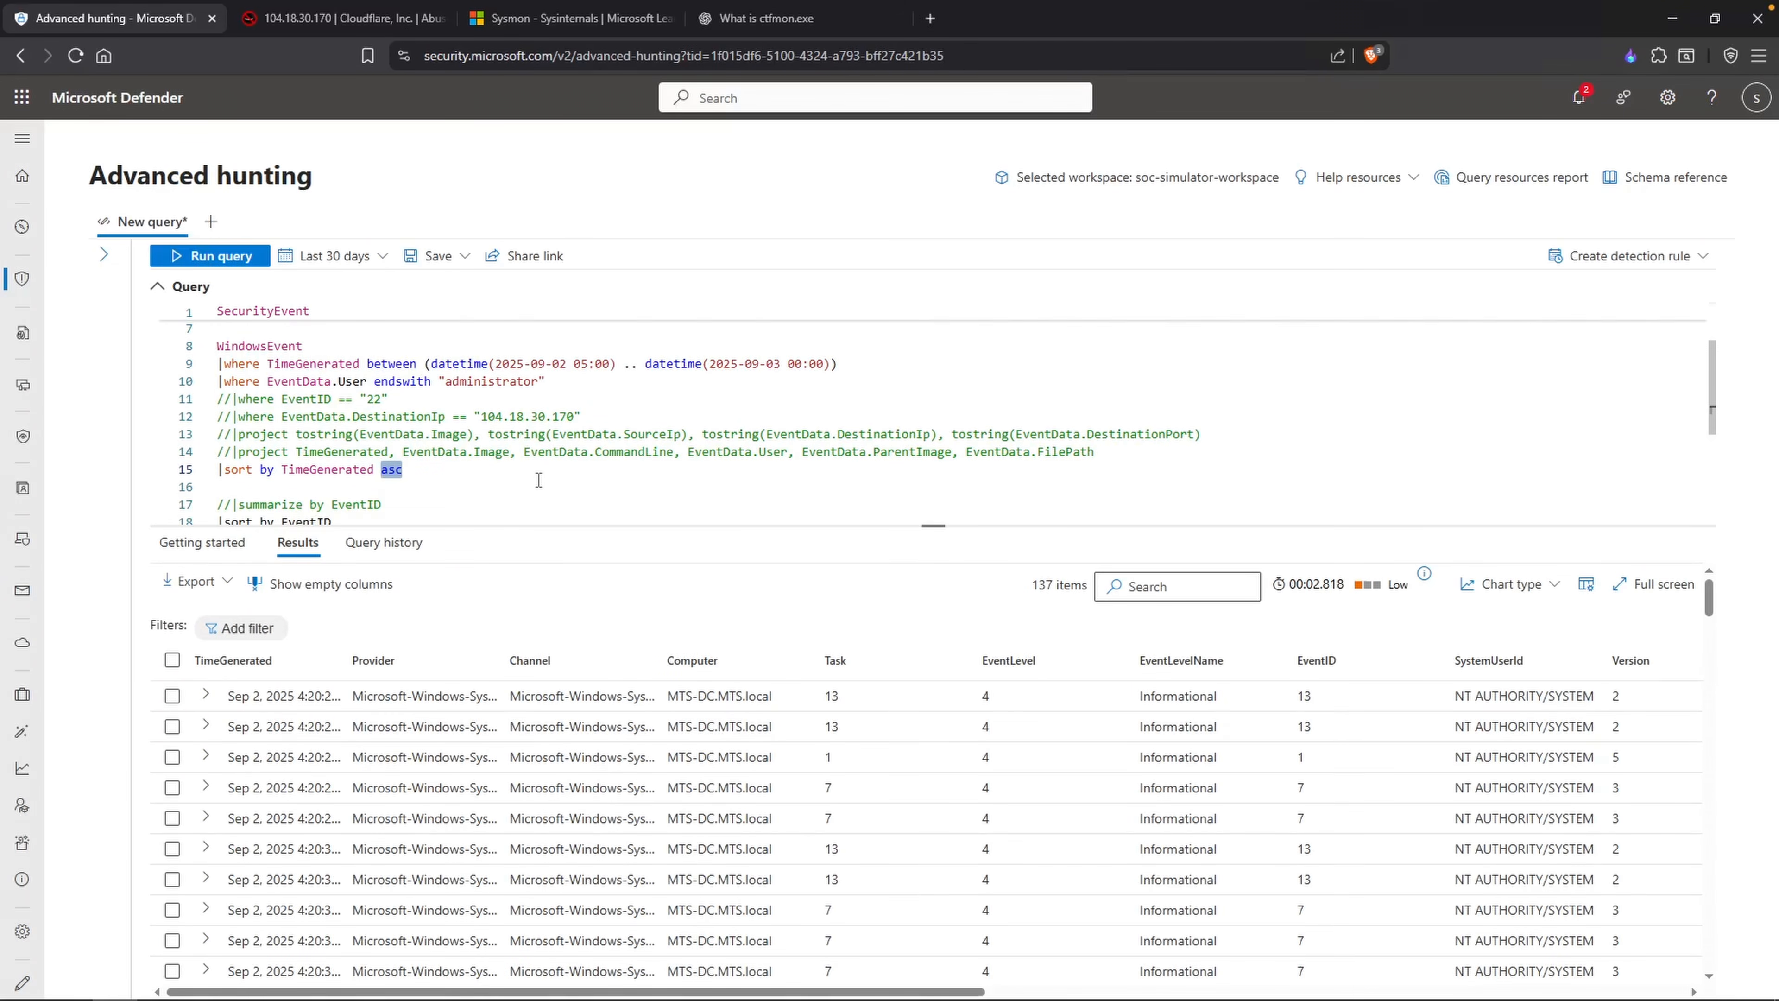
pyautogui.scroll(-1, 539, 479)
pyautogui.write('desc')
pyautogui.hotkey('shift', 'Return')
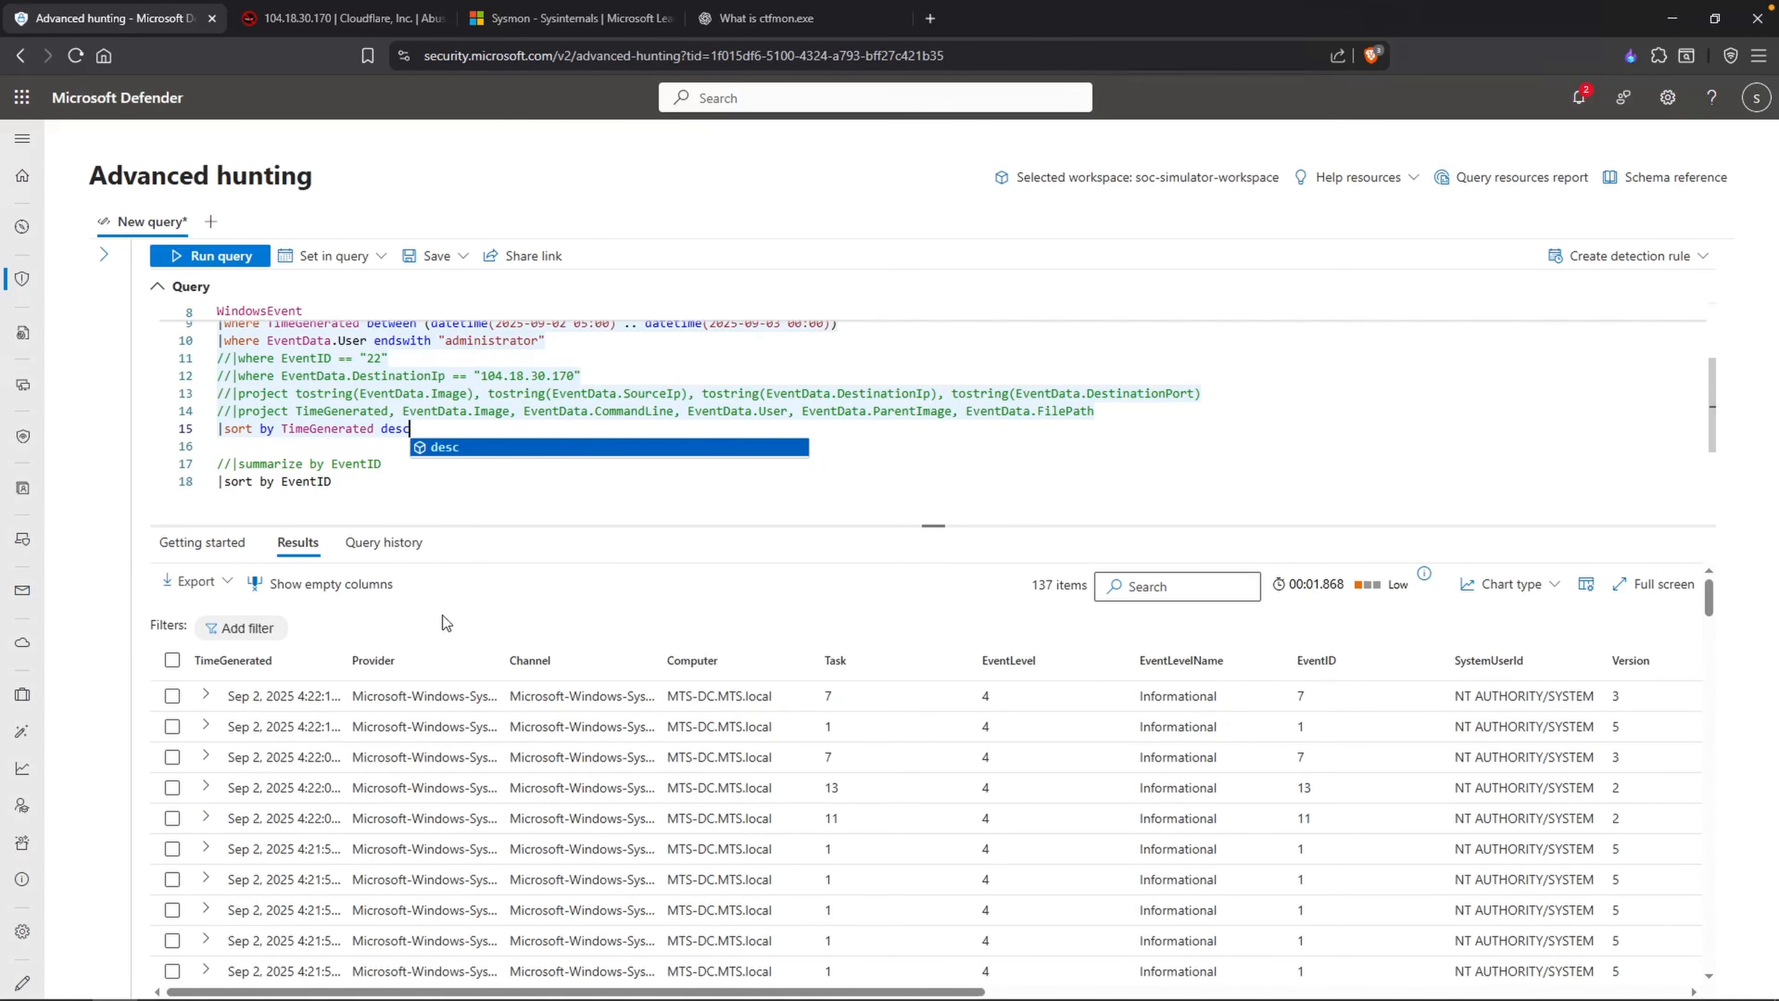
pyautogui.doubleClick(356, 663)
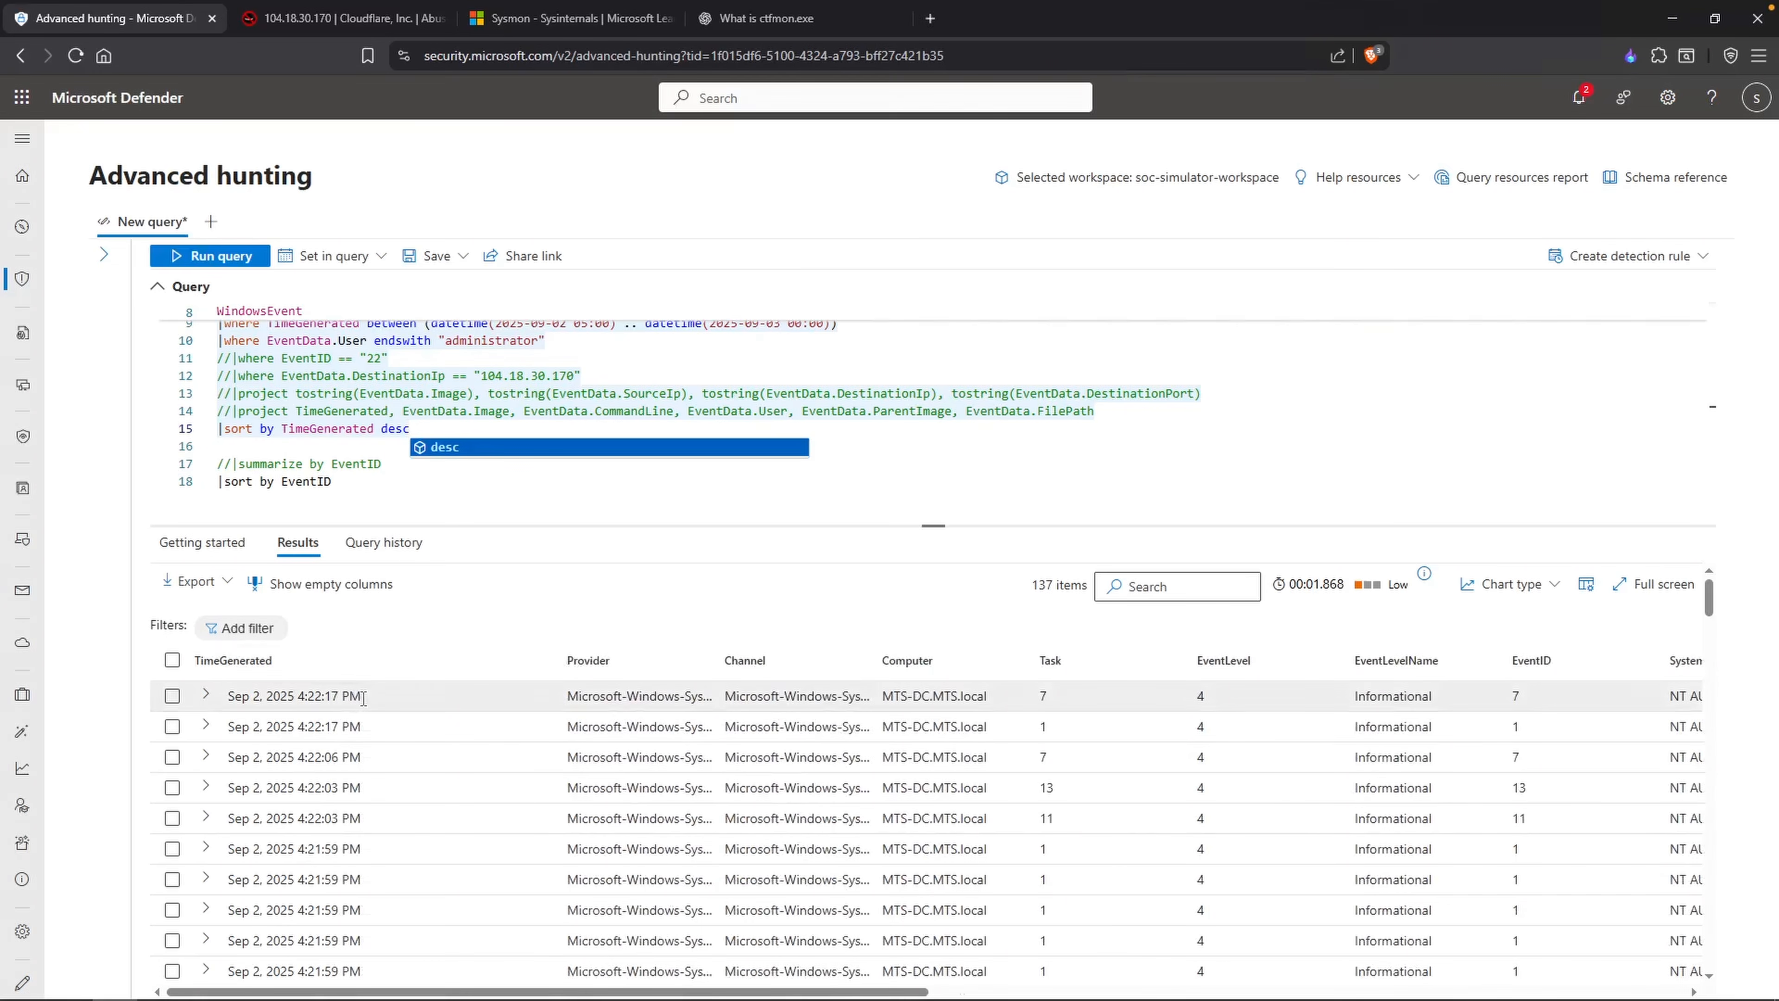
pyautogui.hotkey('alt', 'Tab')
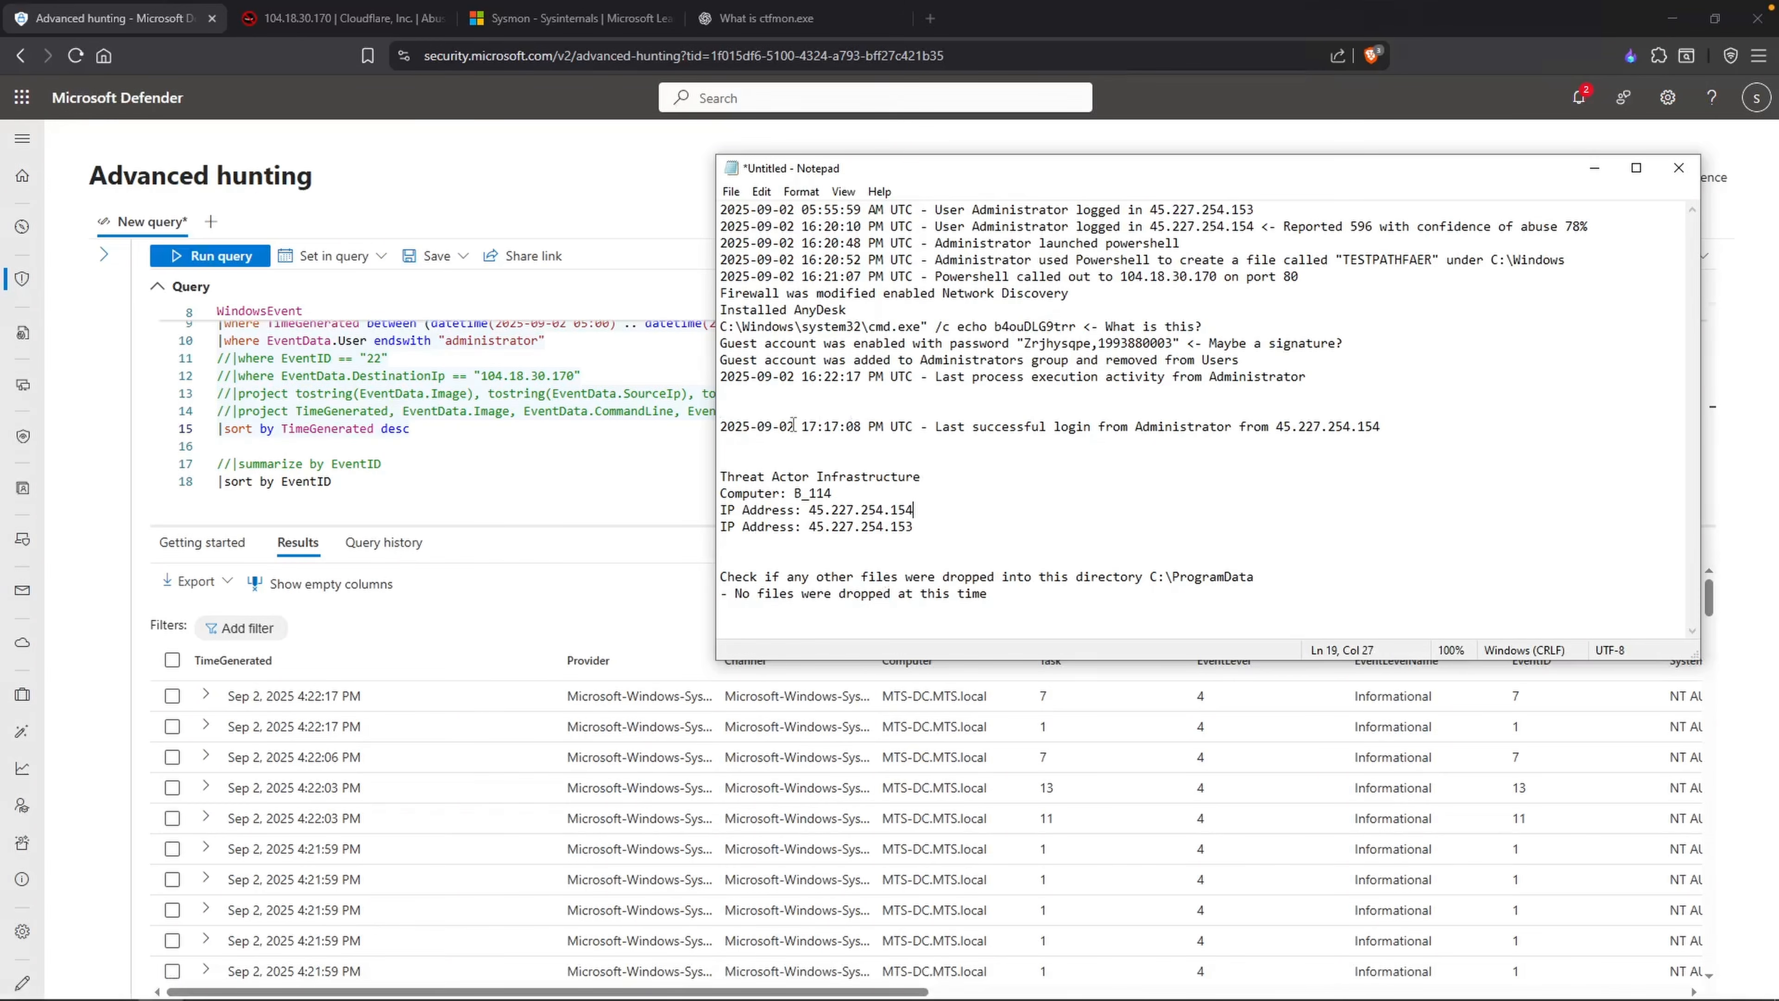
pyautogui.moveTo(810, 427); pyautogui.dragTo(861, 426)
pyautogui.moveTo(854, 377)
pyautogui.mouseDown()
pyautogui.moveTo(868, 377)
pyautogui.moveTo(824, 377)
pyautogui.mouseUp()
pyautogui.click(1009, 377)
pyautogui.moveTo(1096, 378); pyautogui.dragTo(971, 380)
pyautogui.write('sysmon')
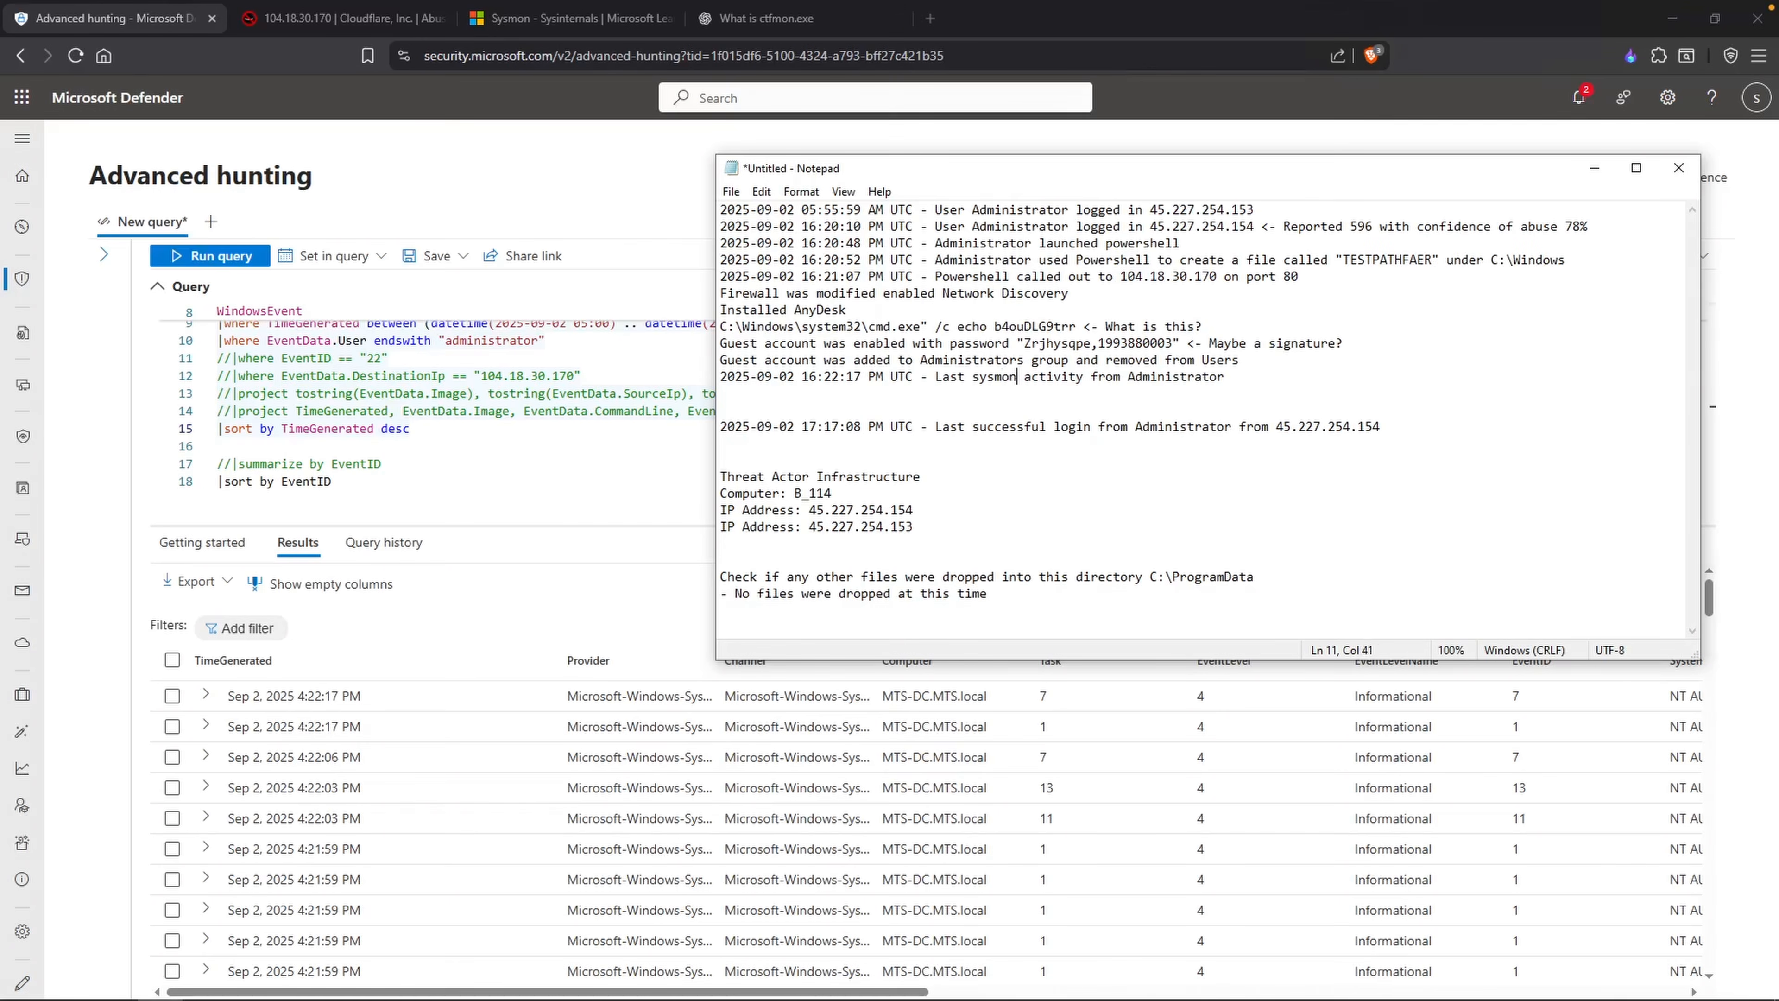
pyautogui.click(1090, 377)
pyautogui.write('observed')
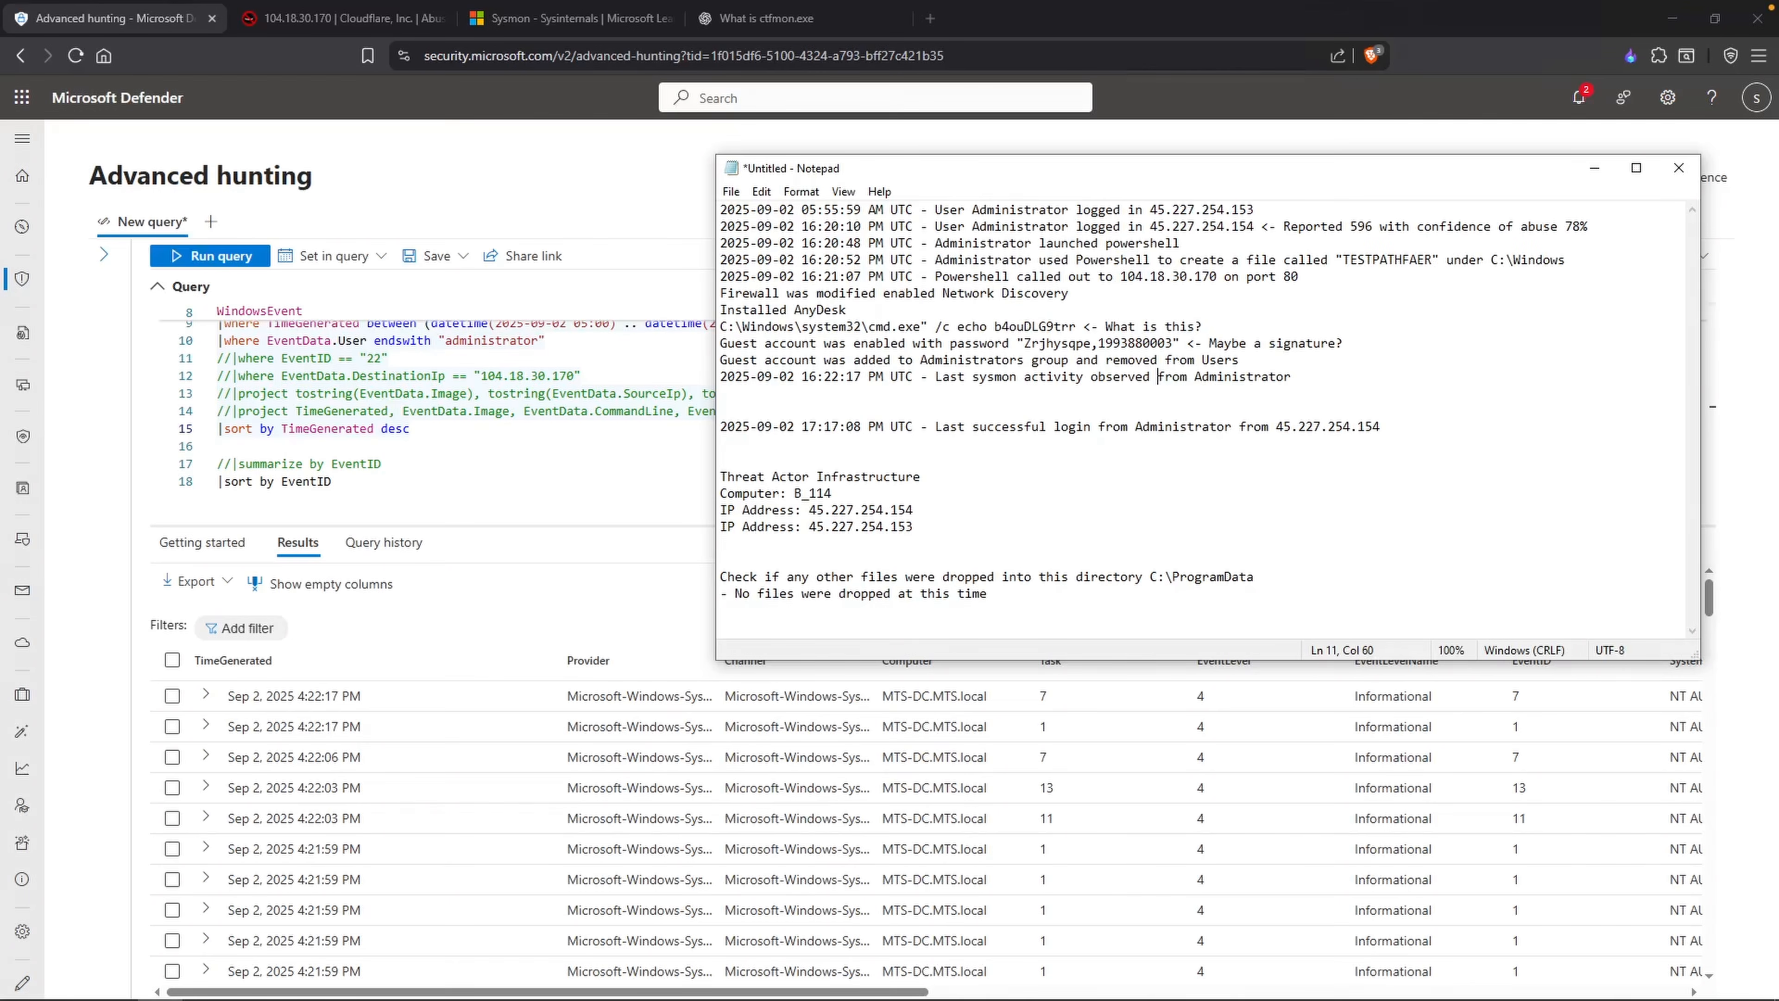
# Step: In Microsoft Defender, start a SecurityEvent query below the existing ones, filtered to EventID == "4624"
pyautogui.click(404, 459)
pyautogui.write('SecurityEvent')
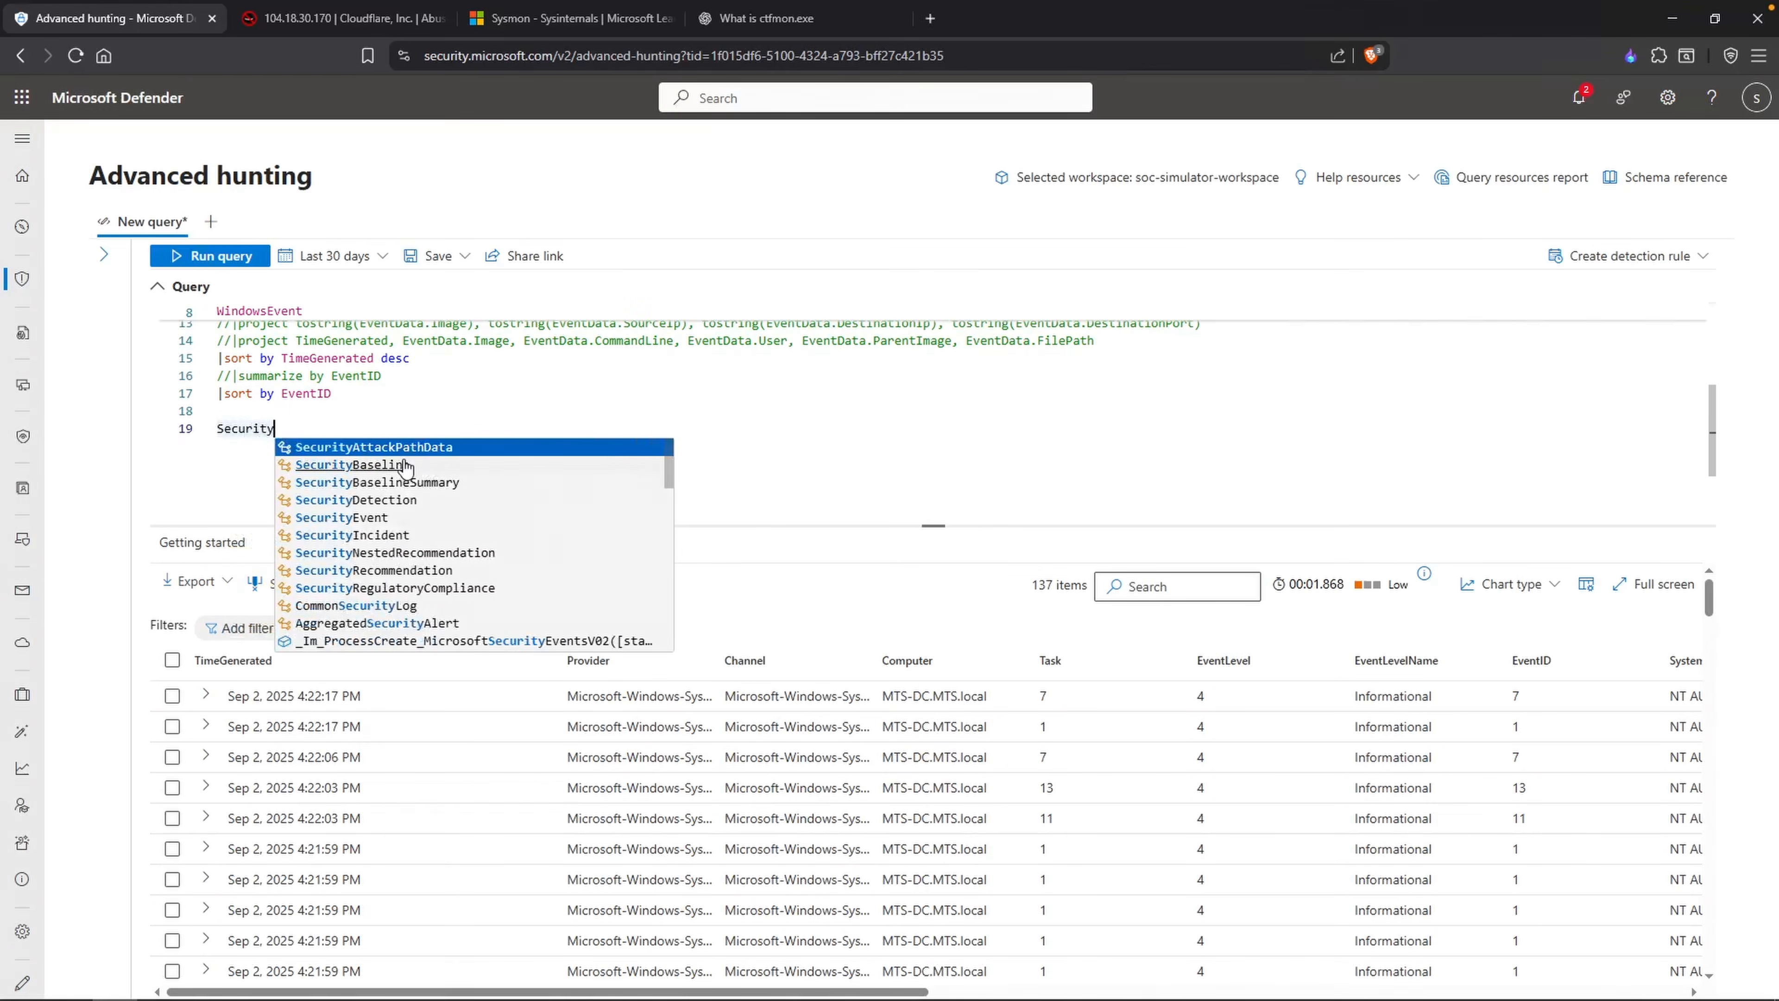
pyautogui.press('Return')
pyautogui.write('| where ')
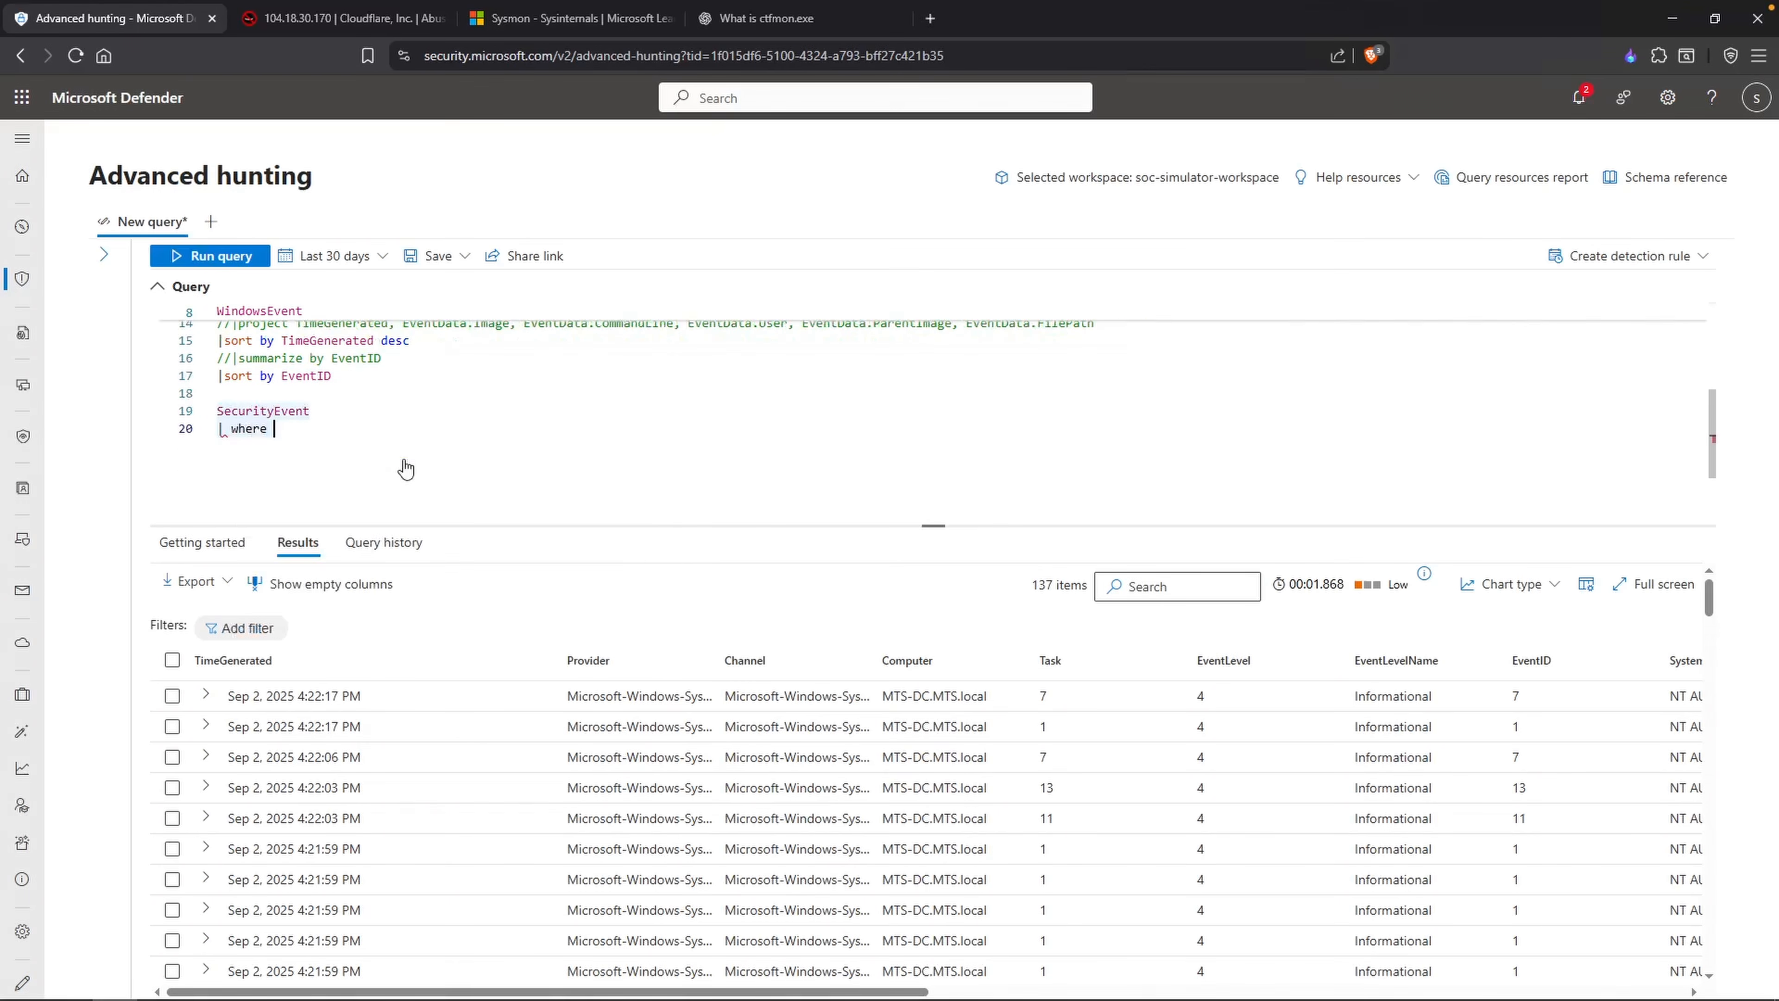
pyautogui.write('EventID ')
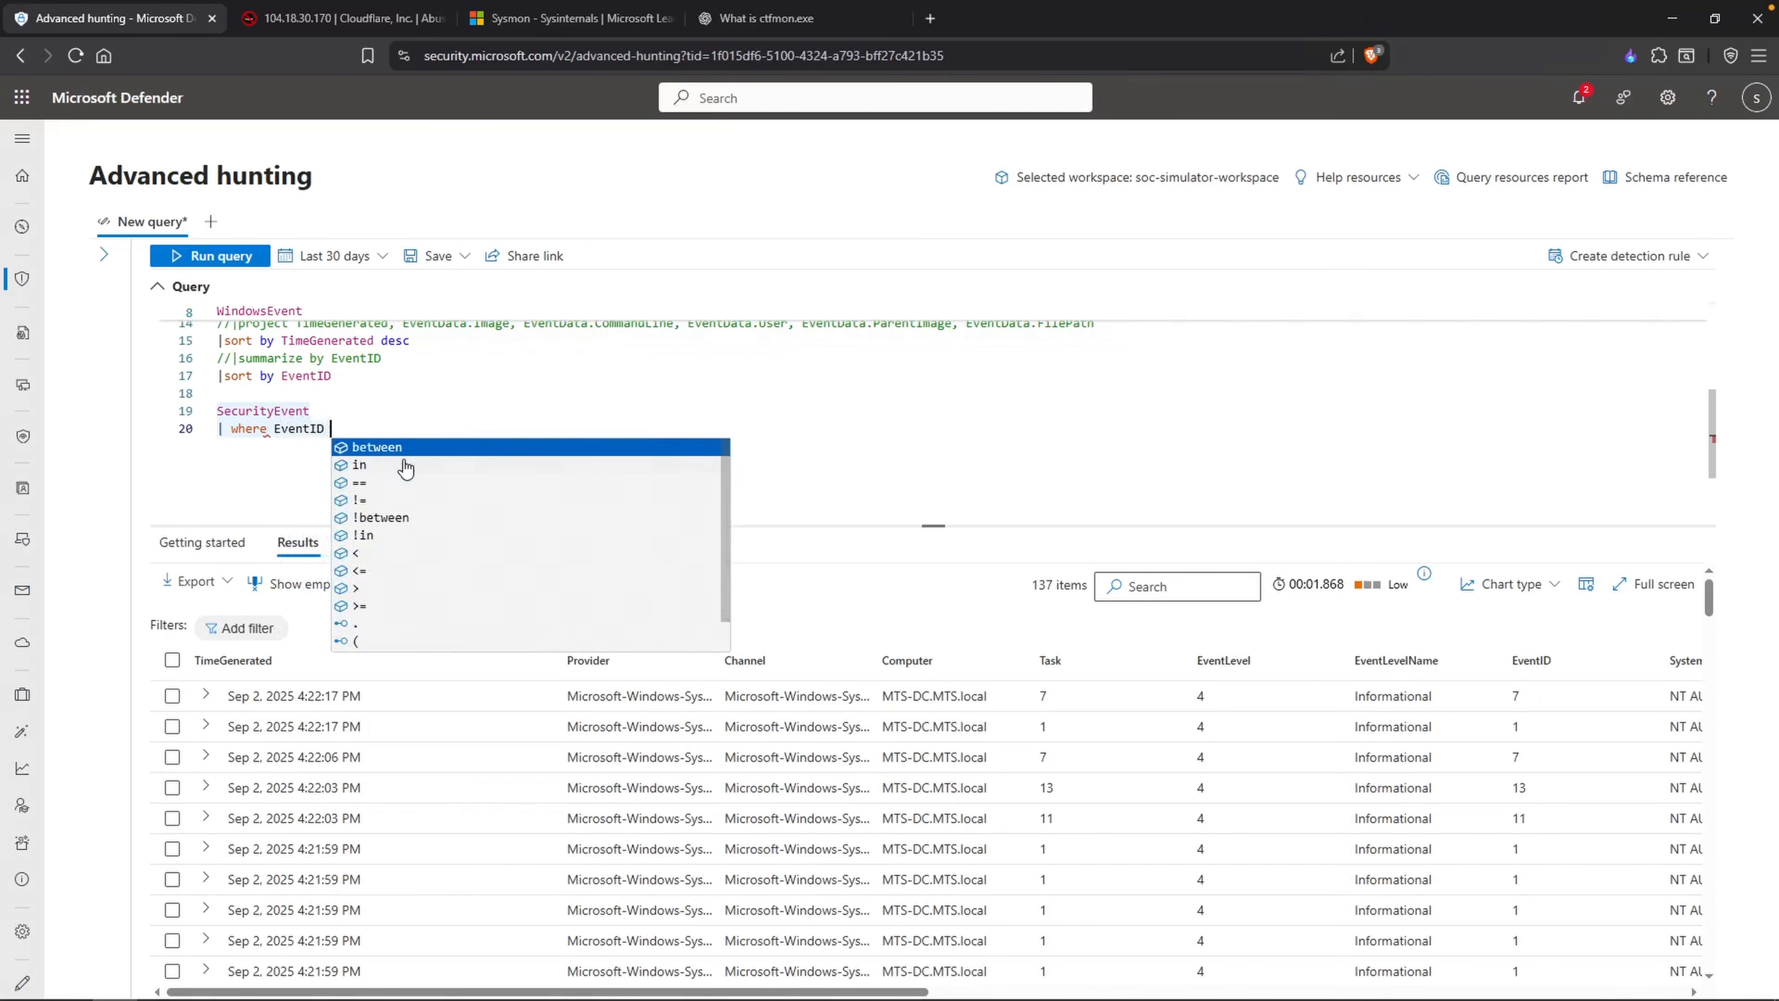
pyautogui.write('== "4624"')
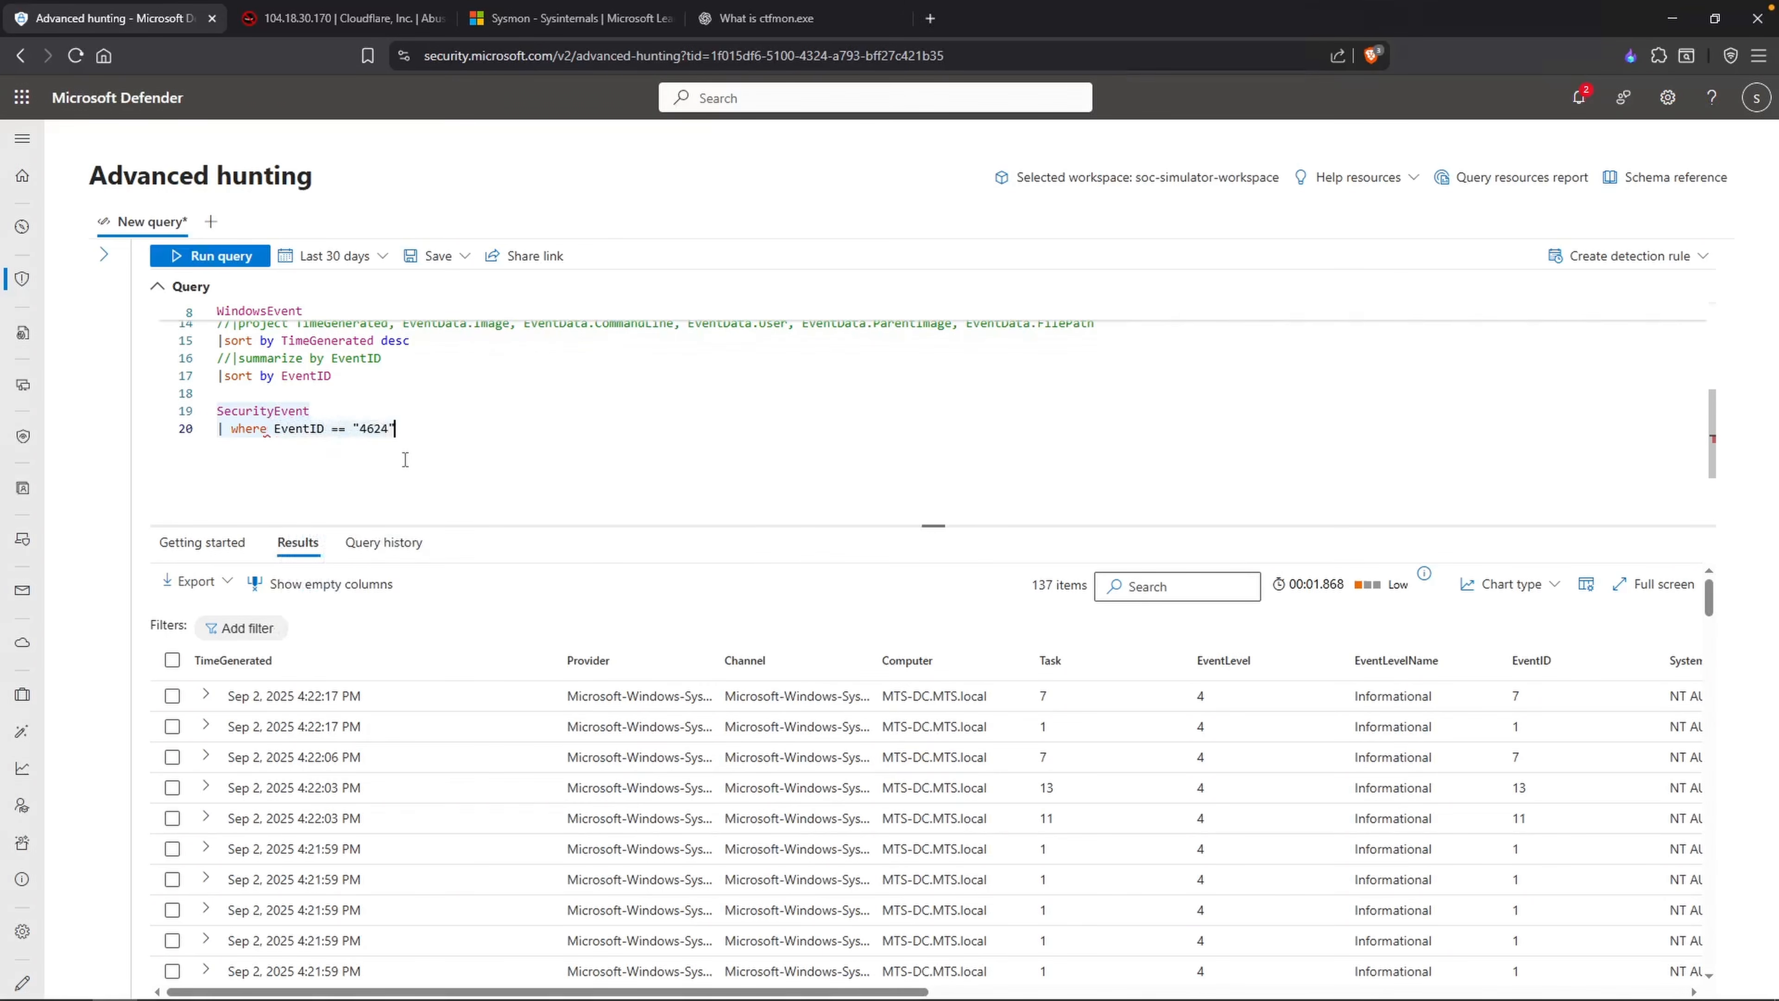
# Step: Add the filter TargetAccount == "Guest" to the 4624 logon query and run it
pyautogui.press('Return')
pyautogui.write('| where TargetA')
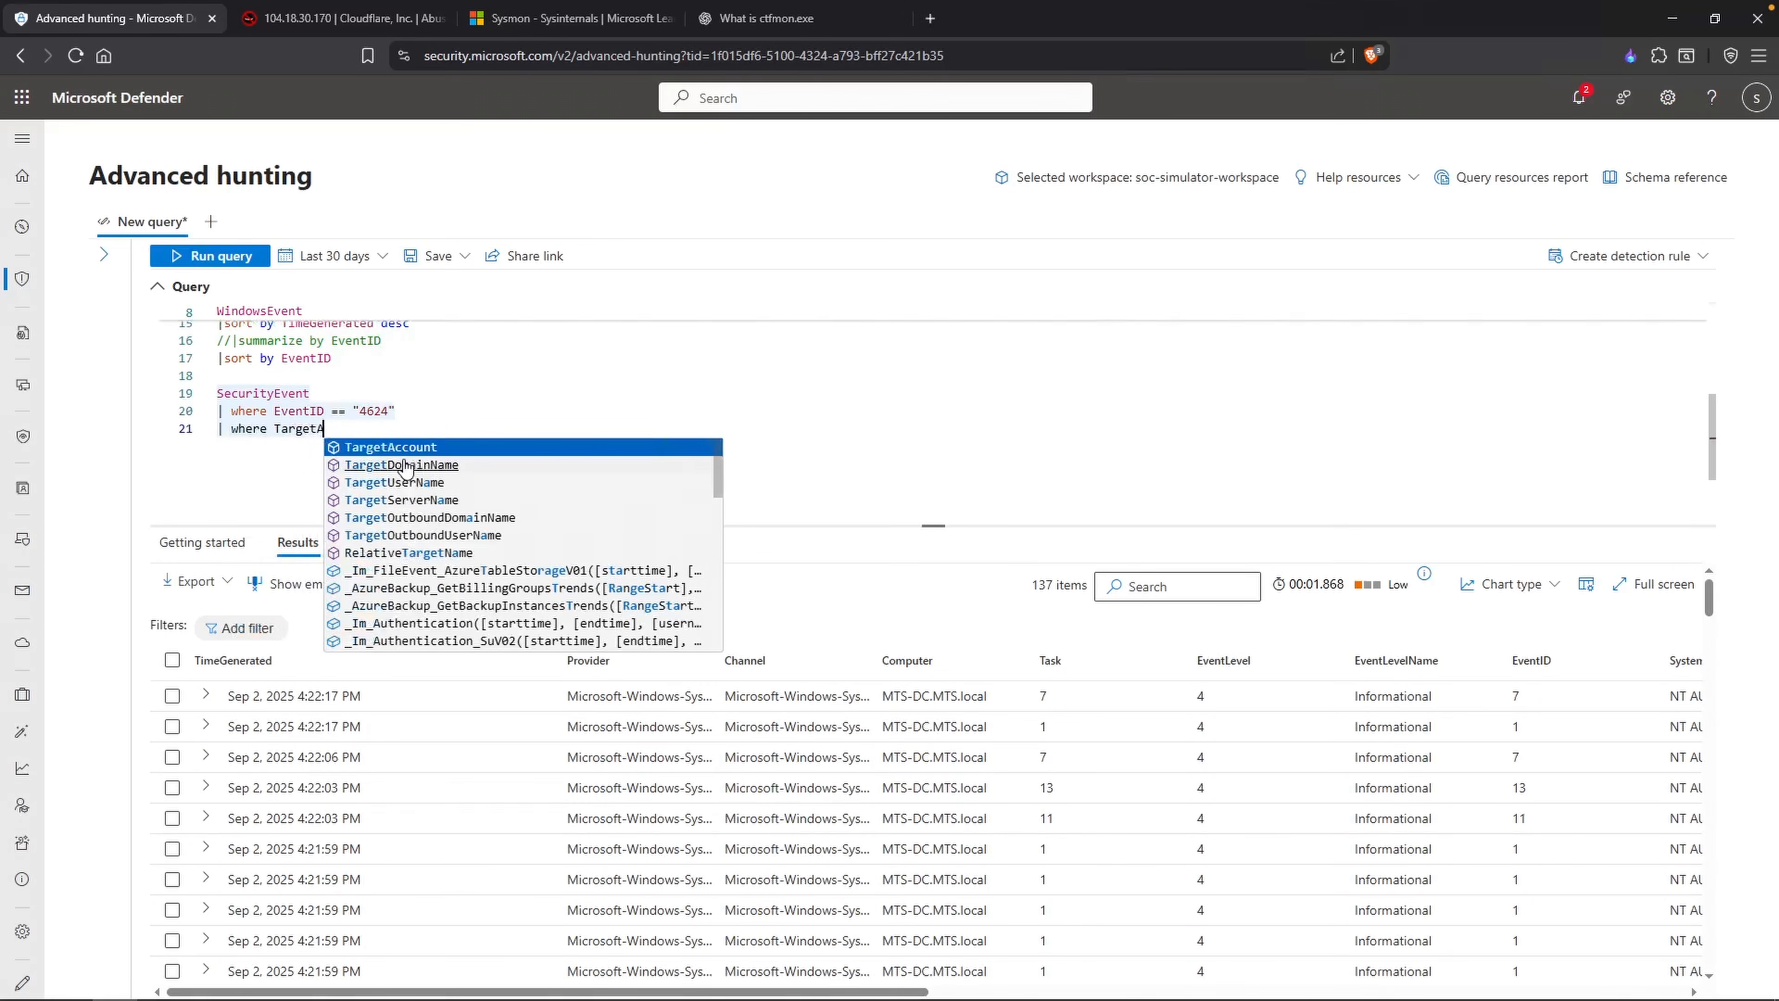
pyautogui.press('Tab')
pyautogui.write('=')
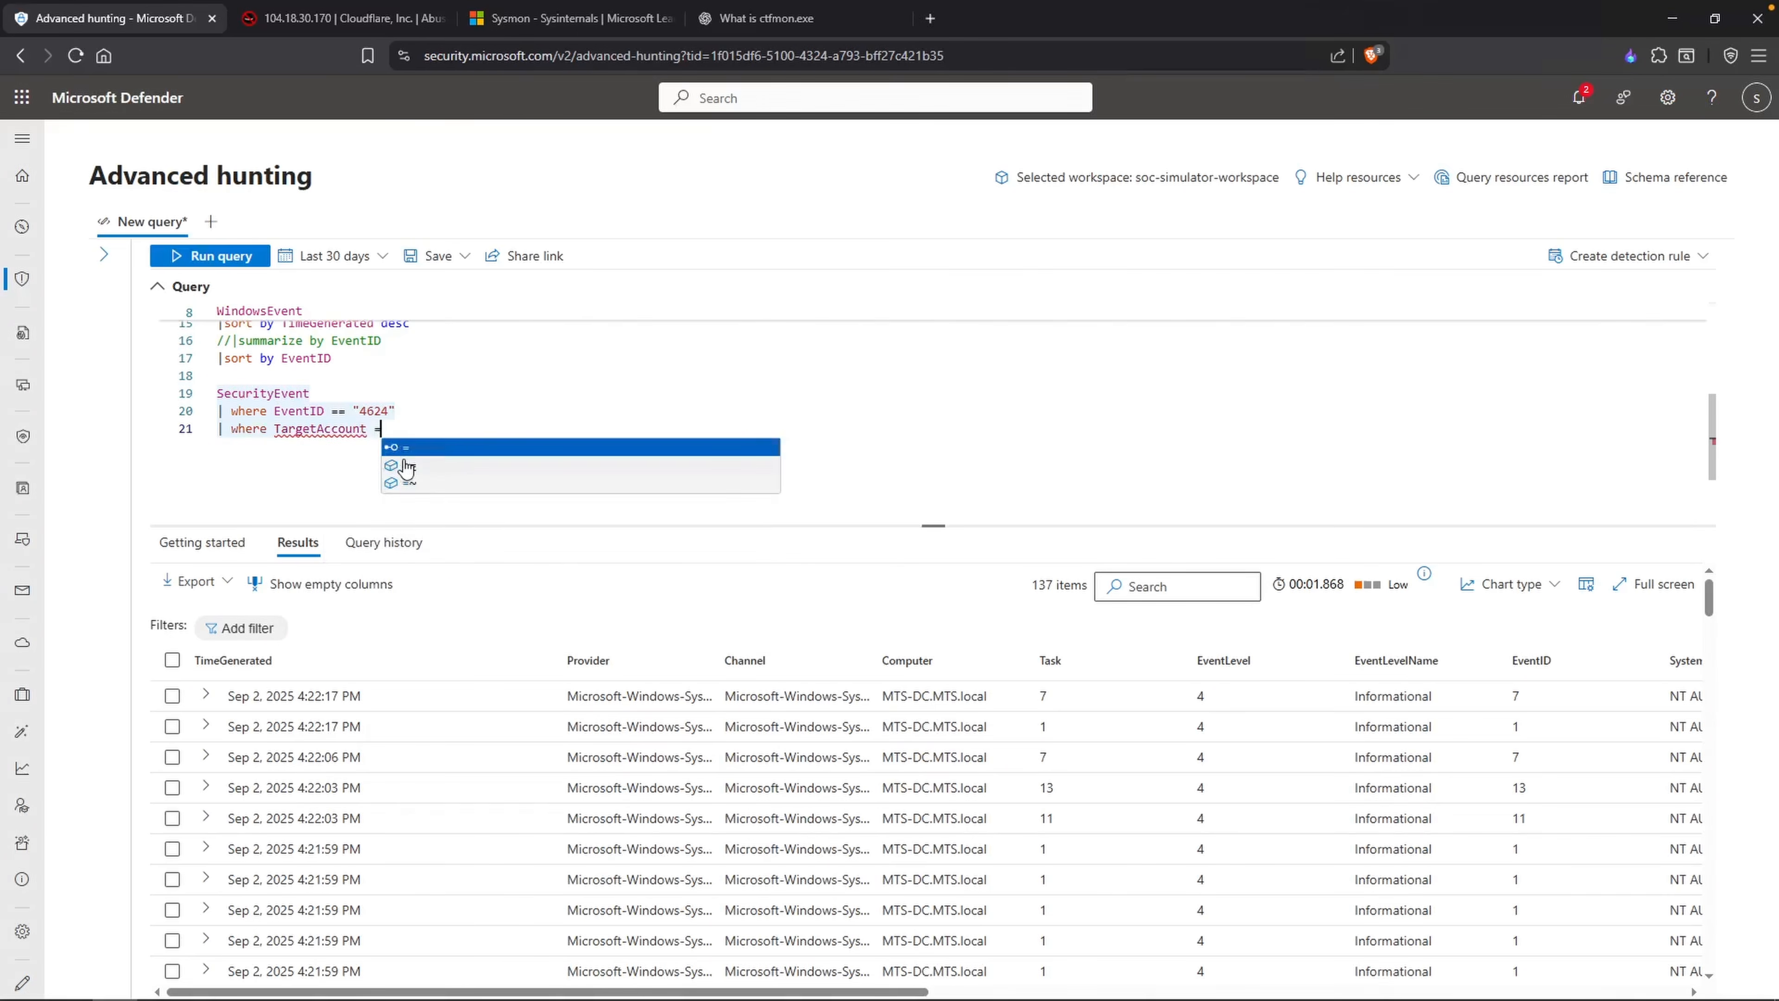
pyautogui.write('= "Guest"')
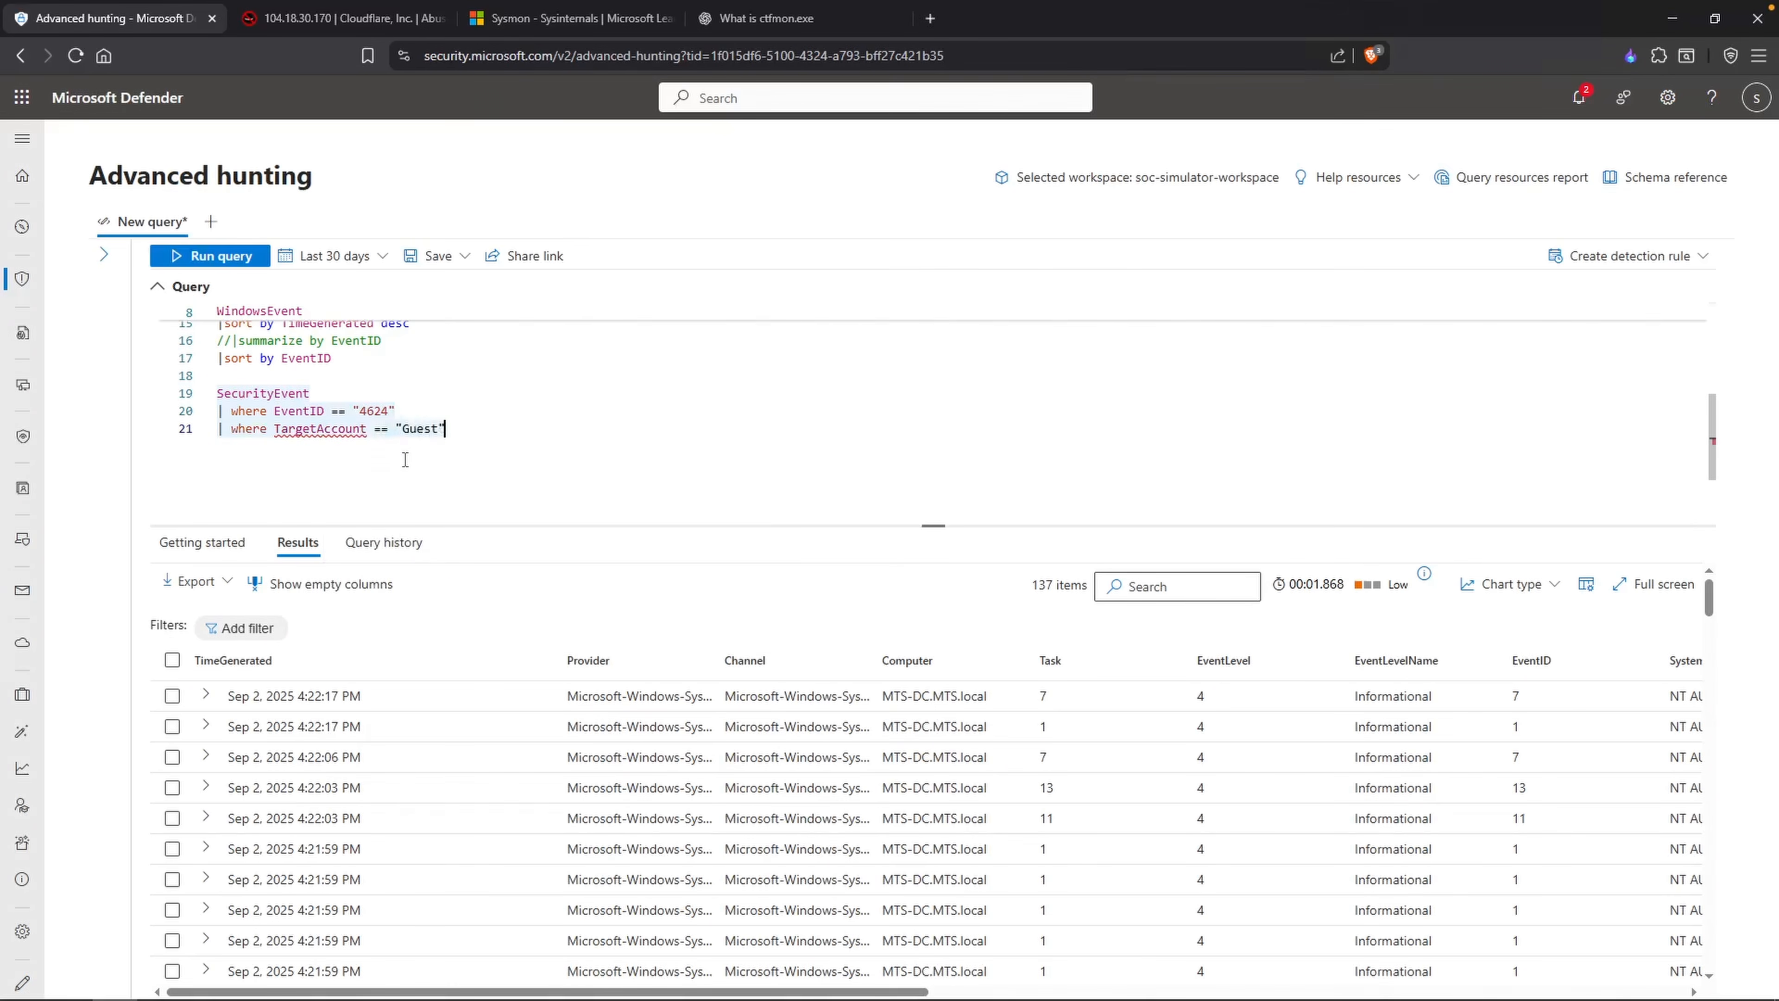
pyautogui.hotkey('shift', 'Return')
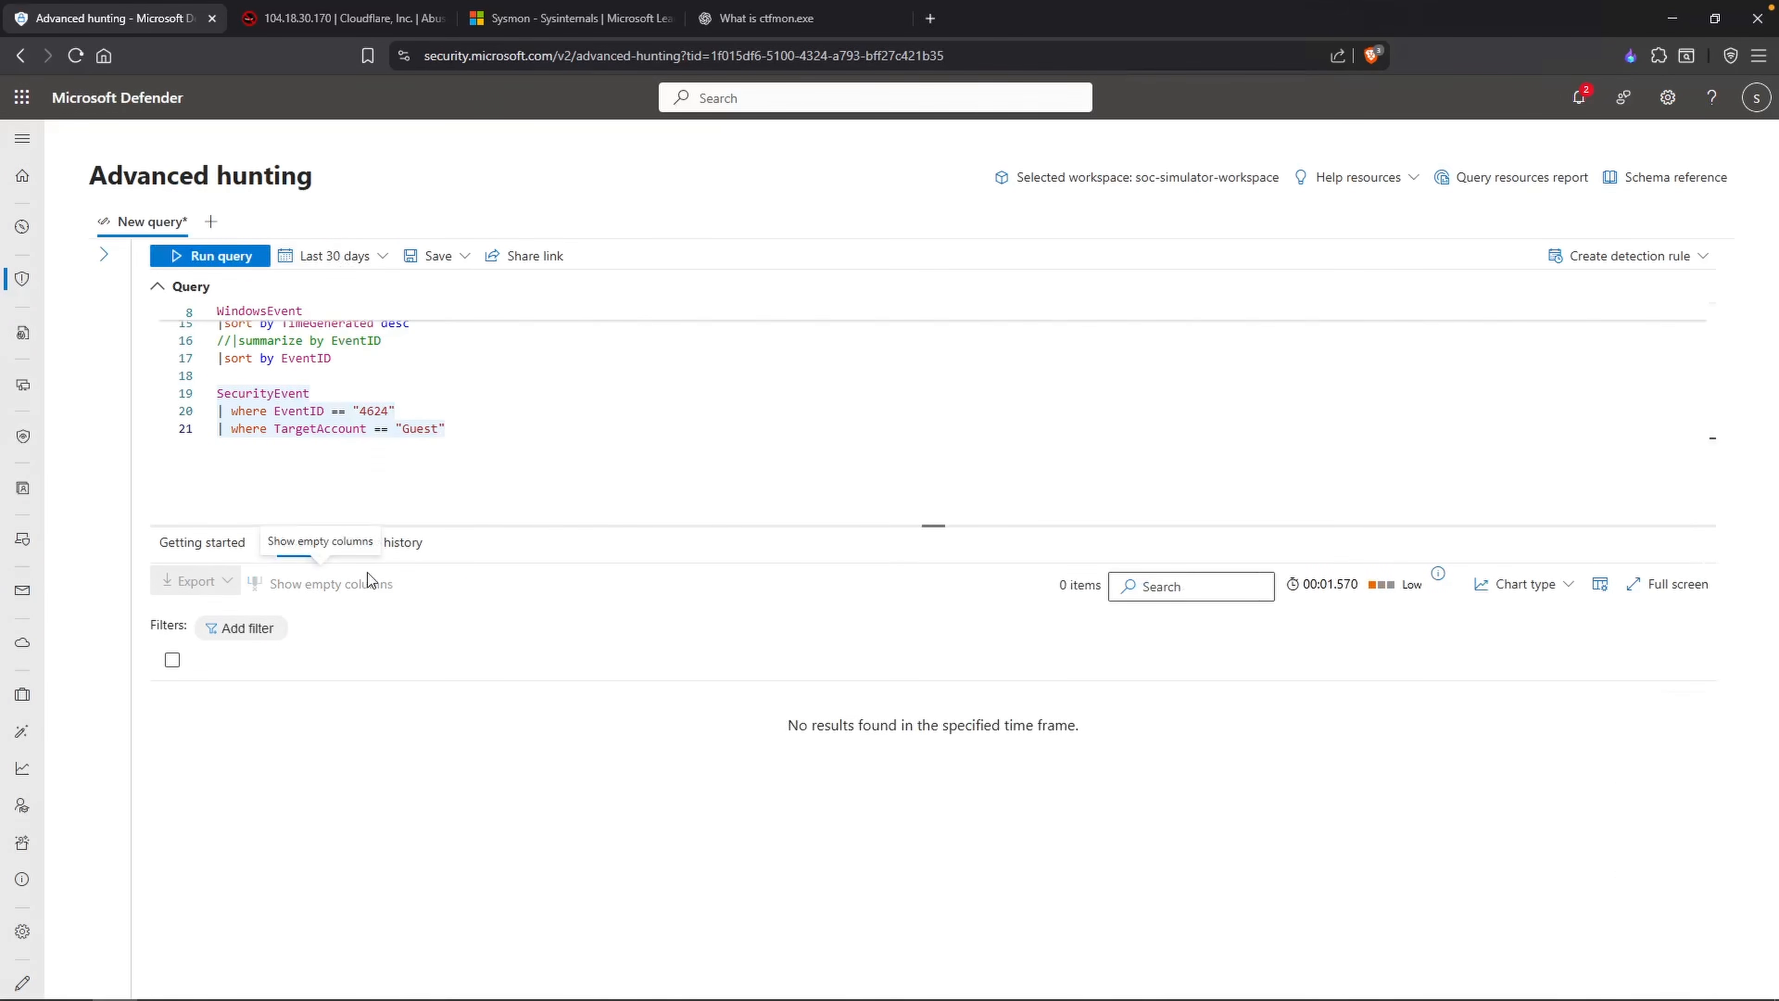
# Step: Change the TargetAccount comparison operator to endswith and rerun the query
pyautogui.doubleClick(381, 428)
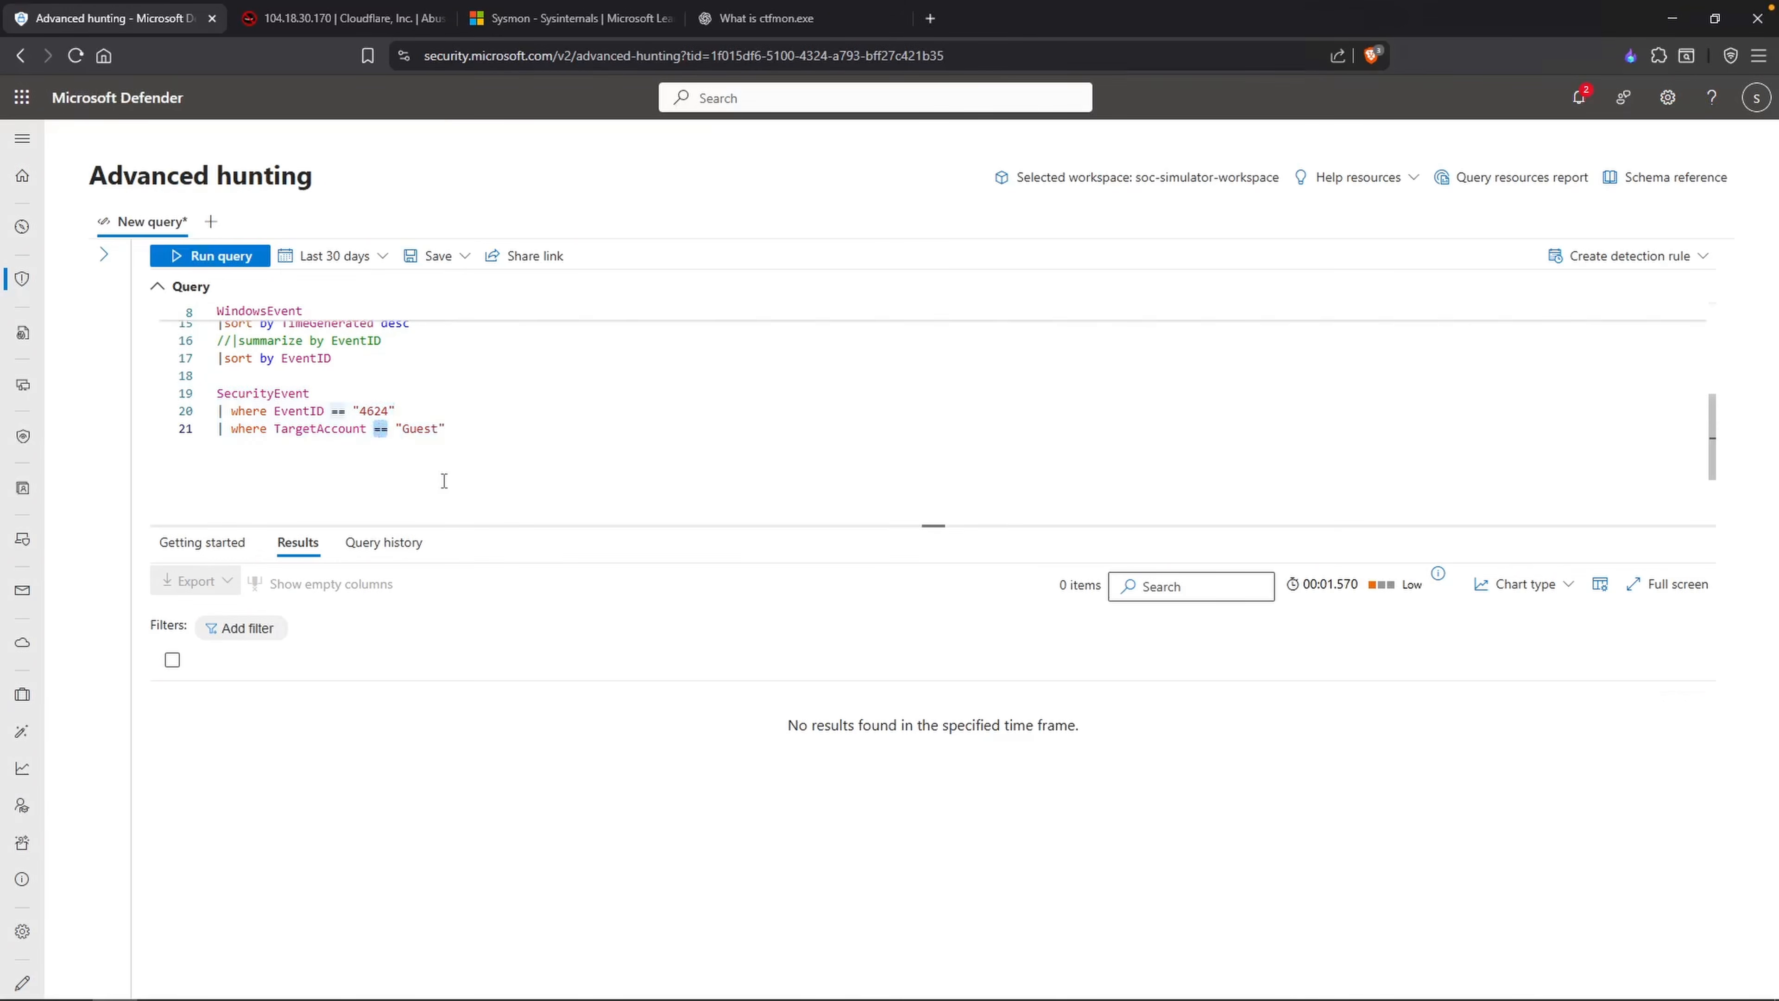
pyautogui.write('ends')
pyautogui.press('Tab')
pyautogui.hotkey('shift', 'Return')
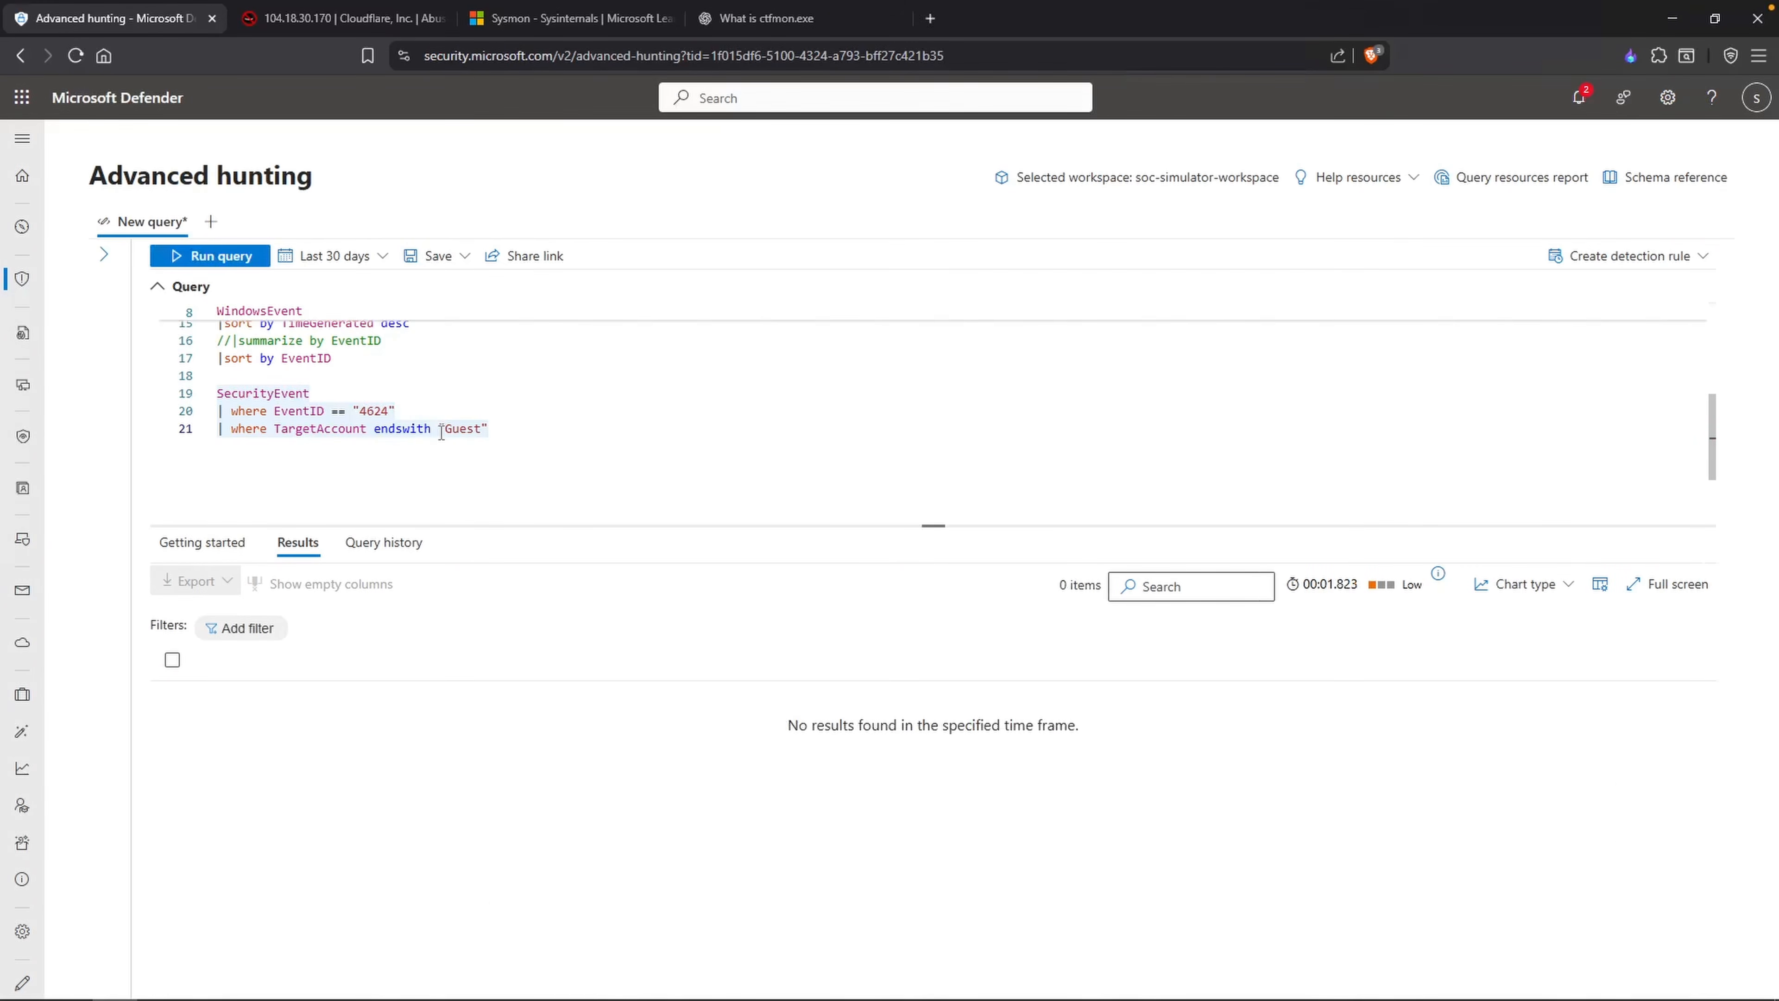
pyautogui.click(539, 438)
pyautogui.press('Return')
pyautogui.press('Return')
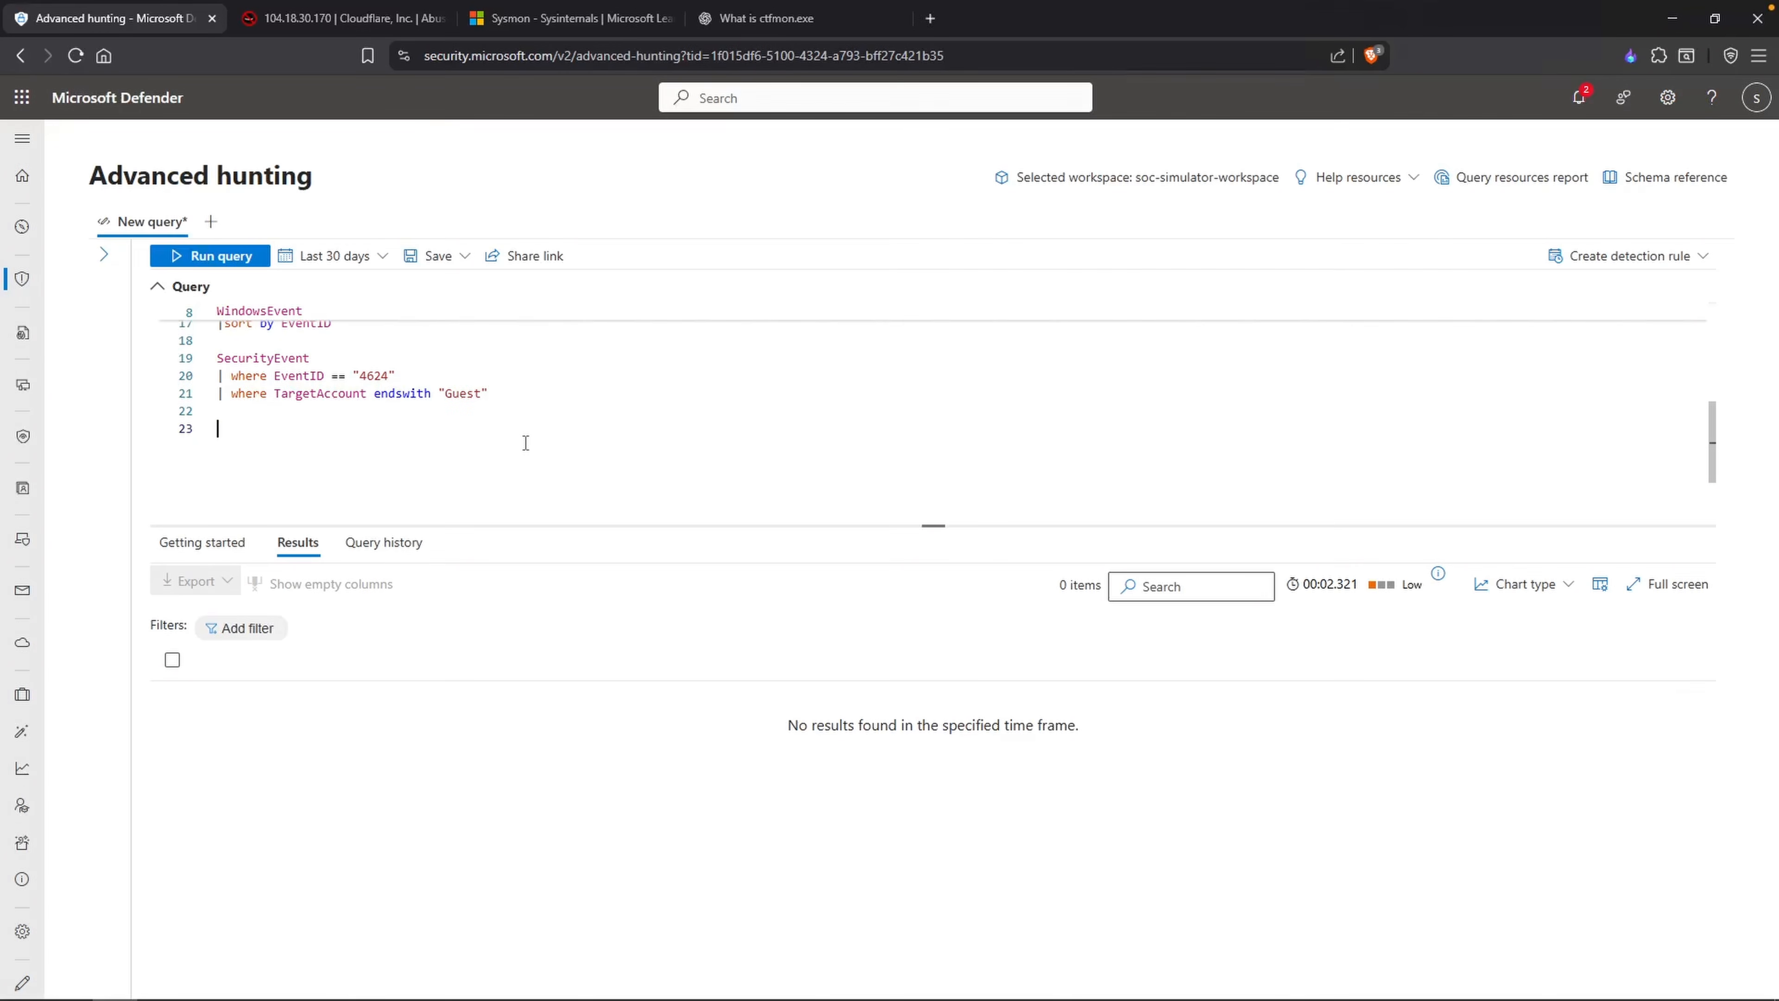
pyautogui.write('WindowsEvent')
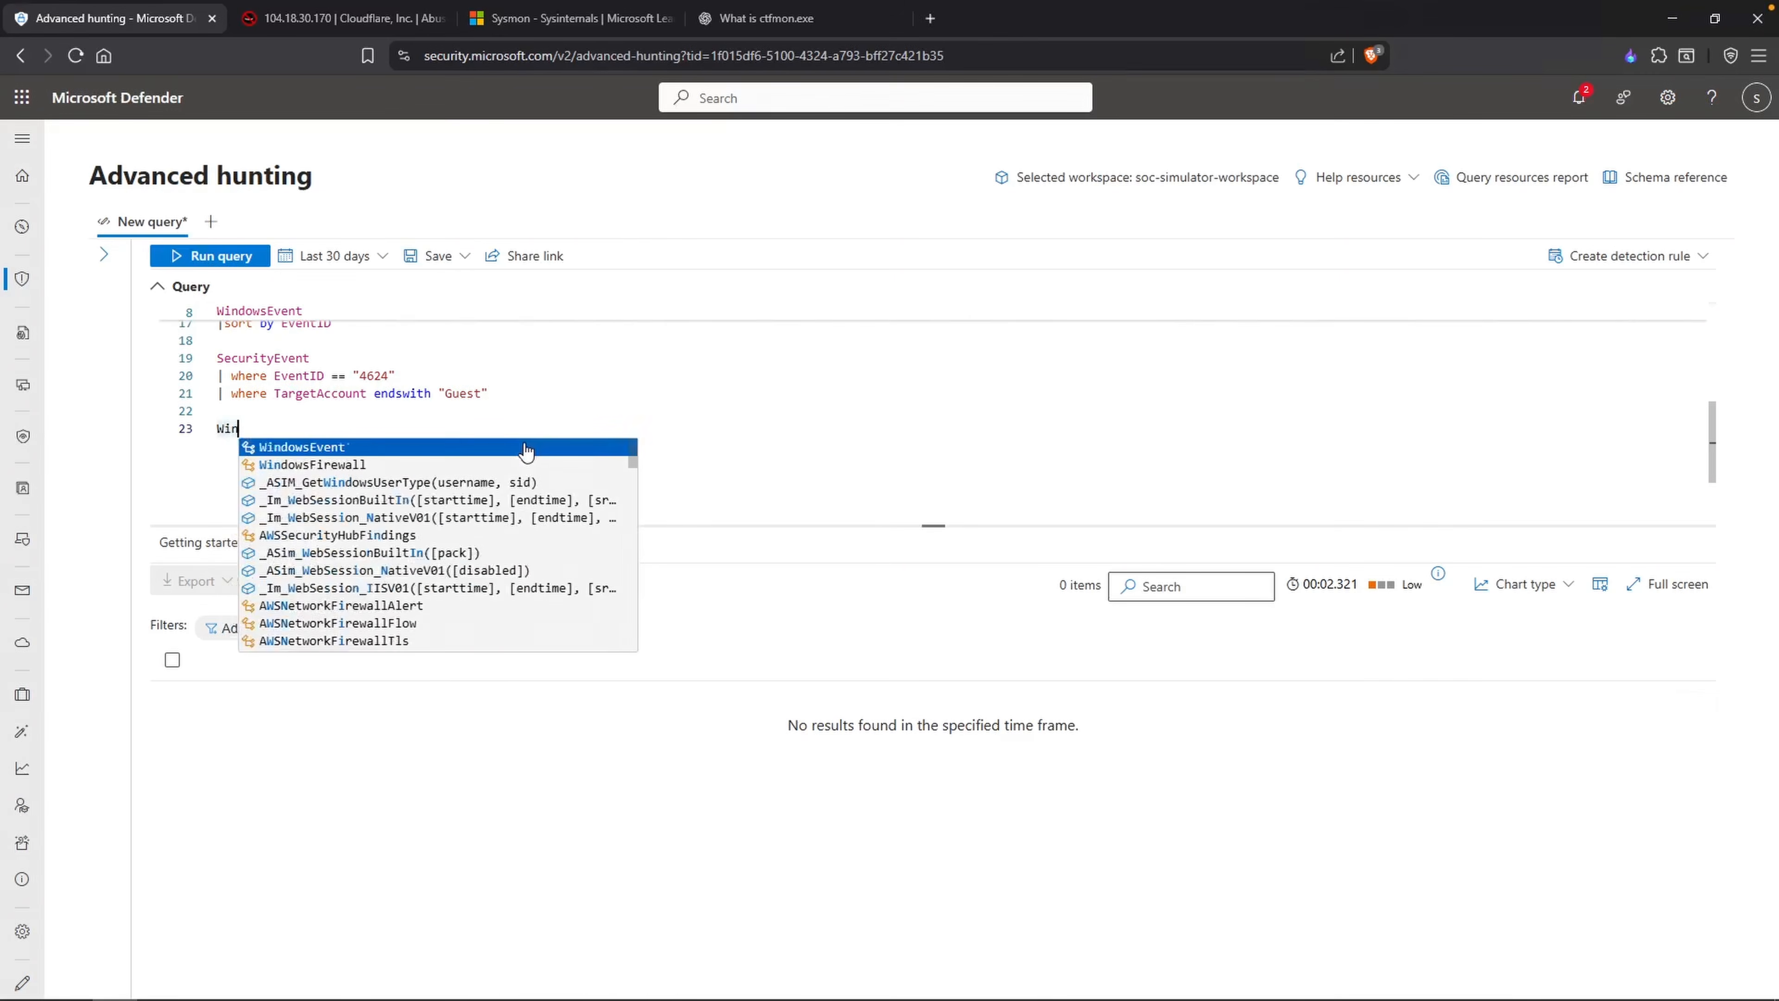
pyautogui.press('Return')
pyautogui.write('|')
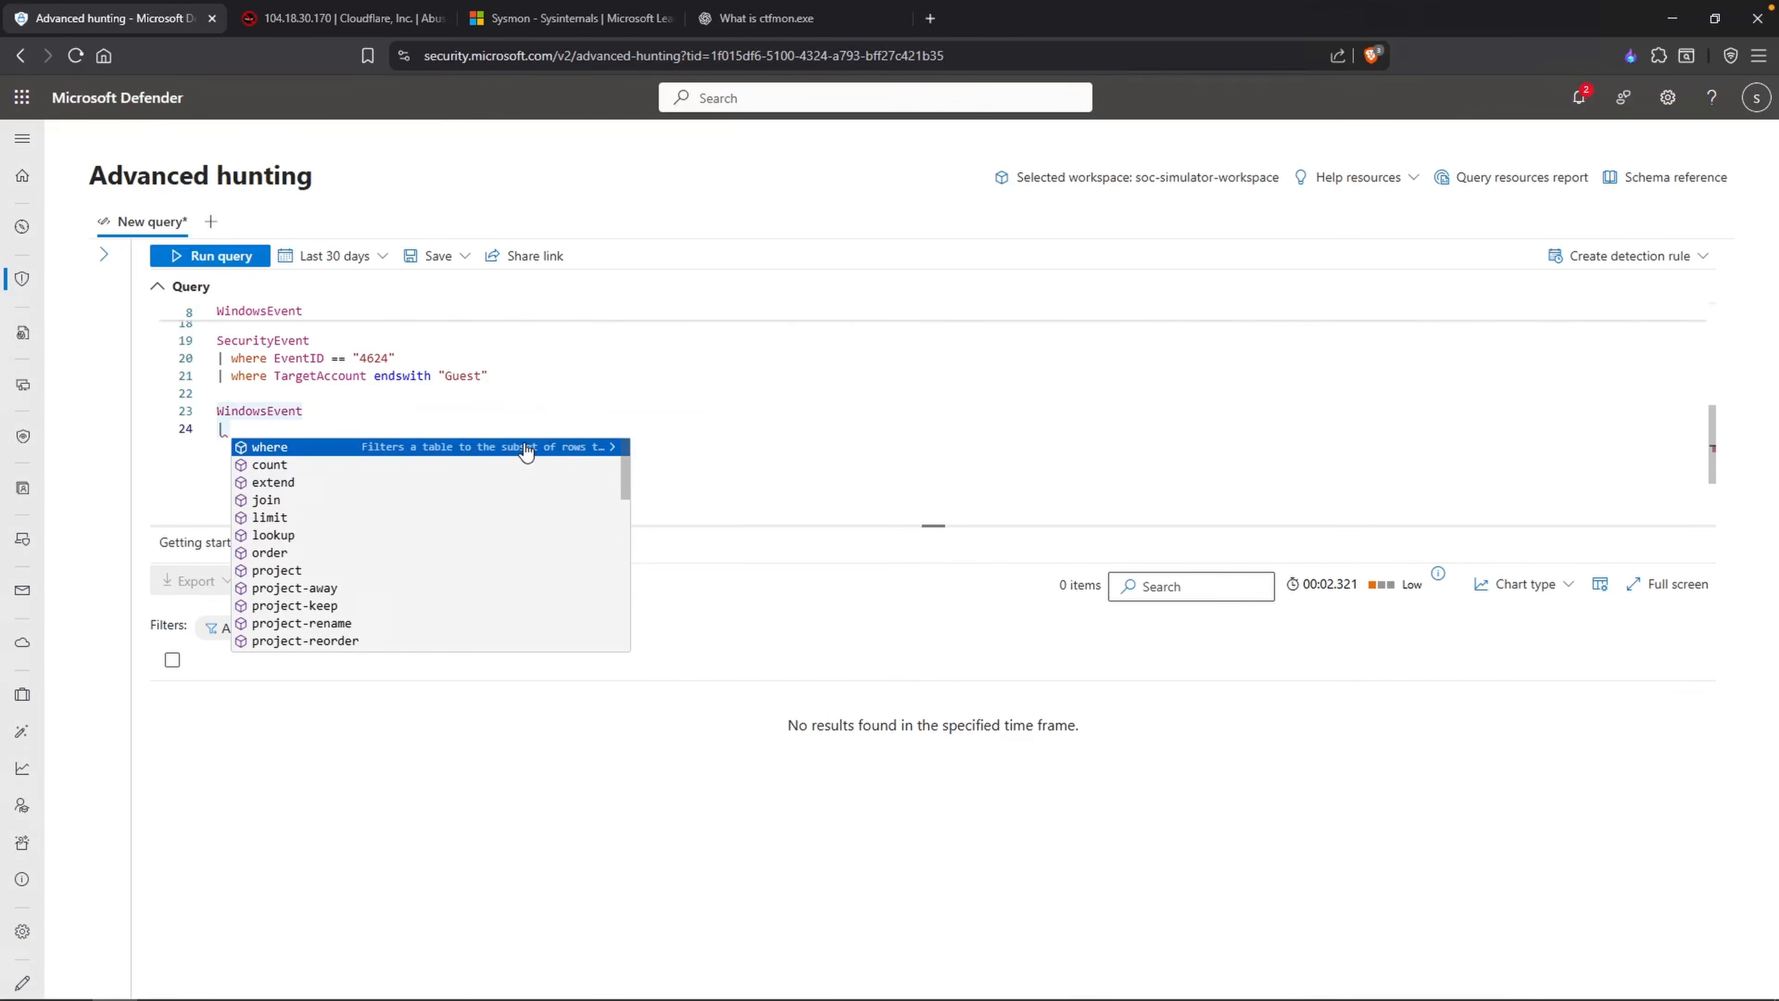
pyautogui.press('BackSpace')
pyautogui.press('BackSpace')
pyautogui.press('BackSpace')
pyautogui.press('BackSpace')
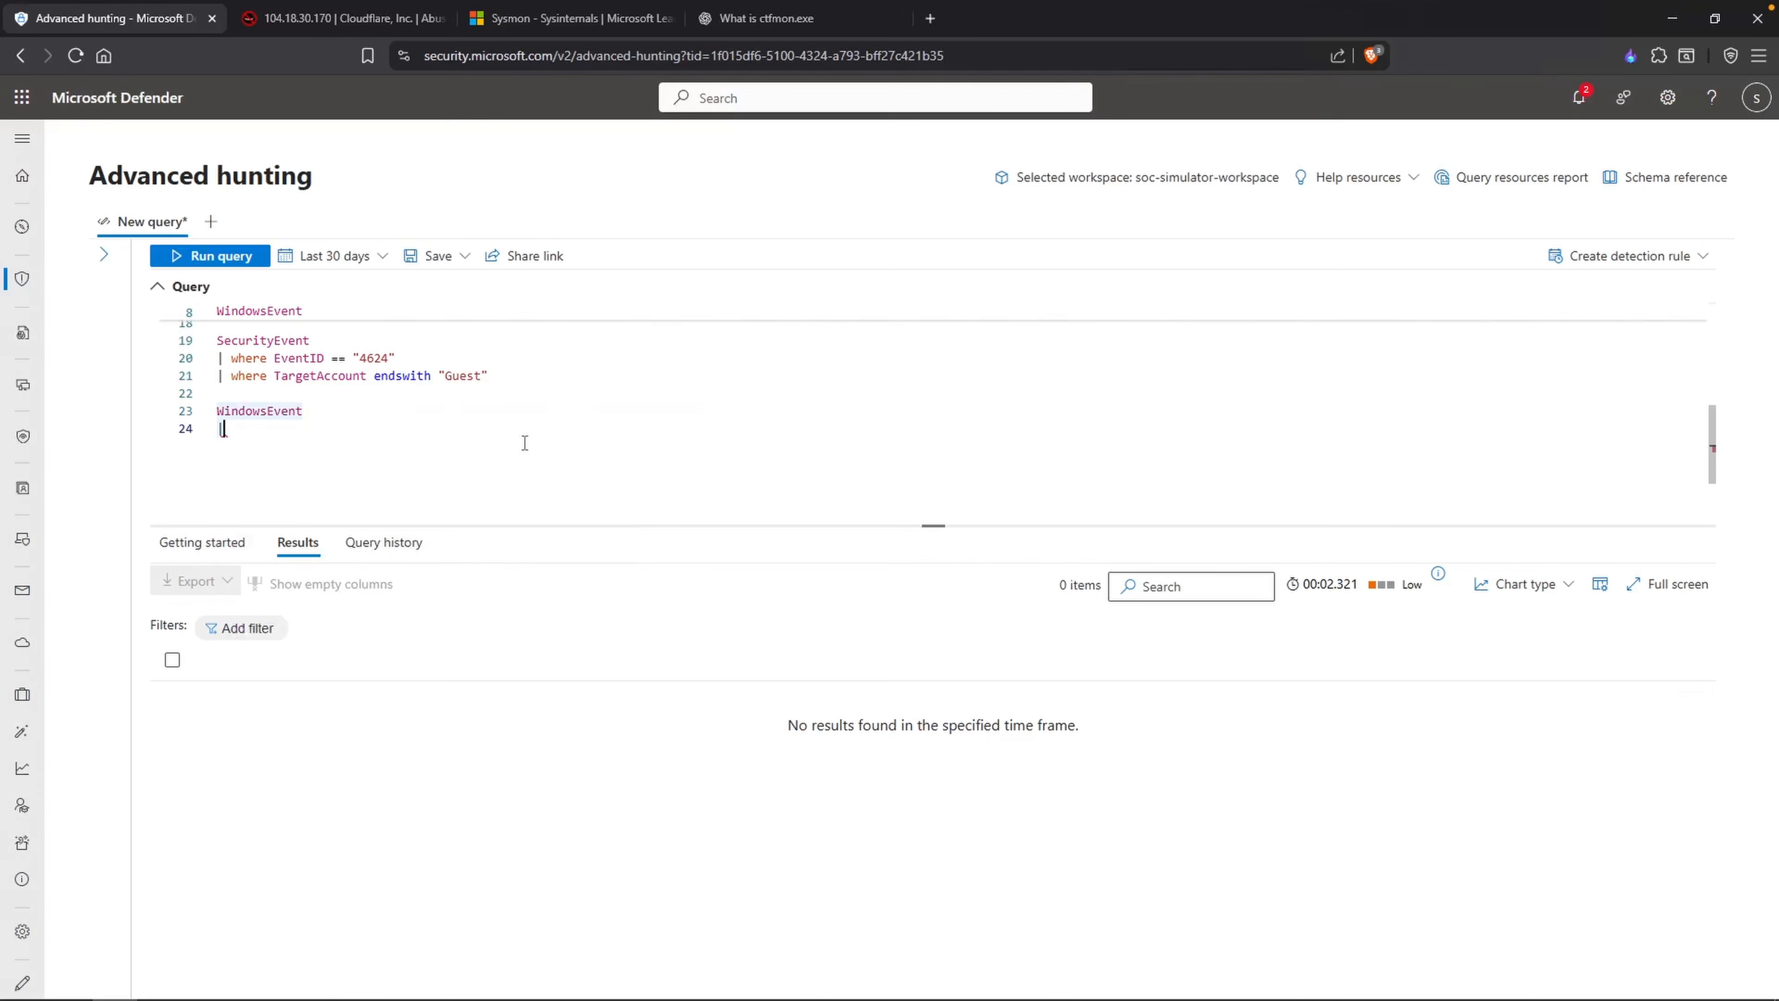
pyautogui.scroll(1, 464, 435)
pyautogui.moveTo(464, 437); pyautogui.dragTo(159, 457)
pyautogui.press('BackSpace')
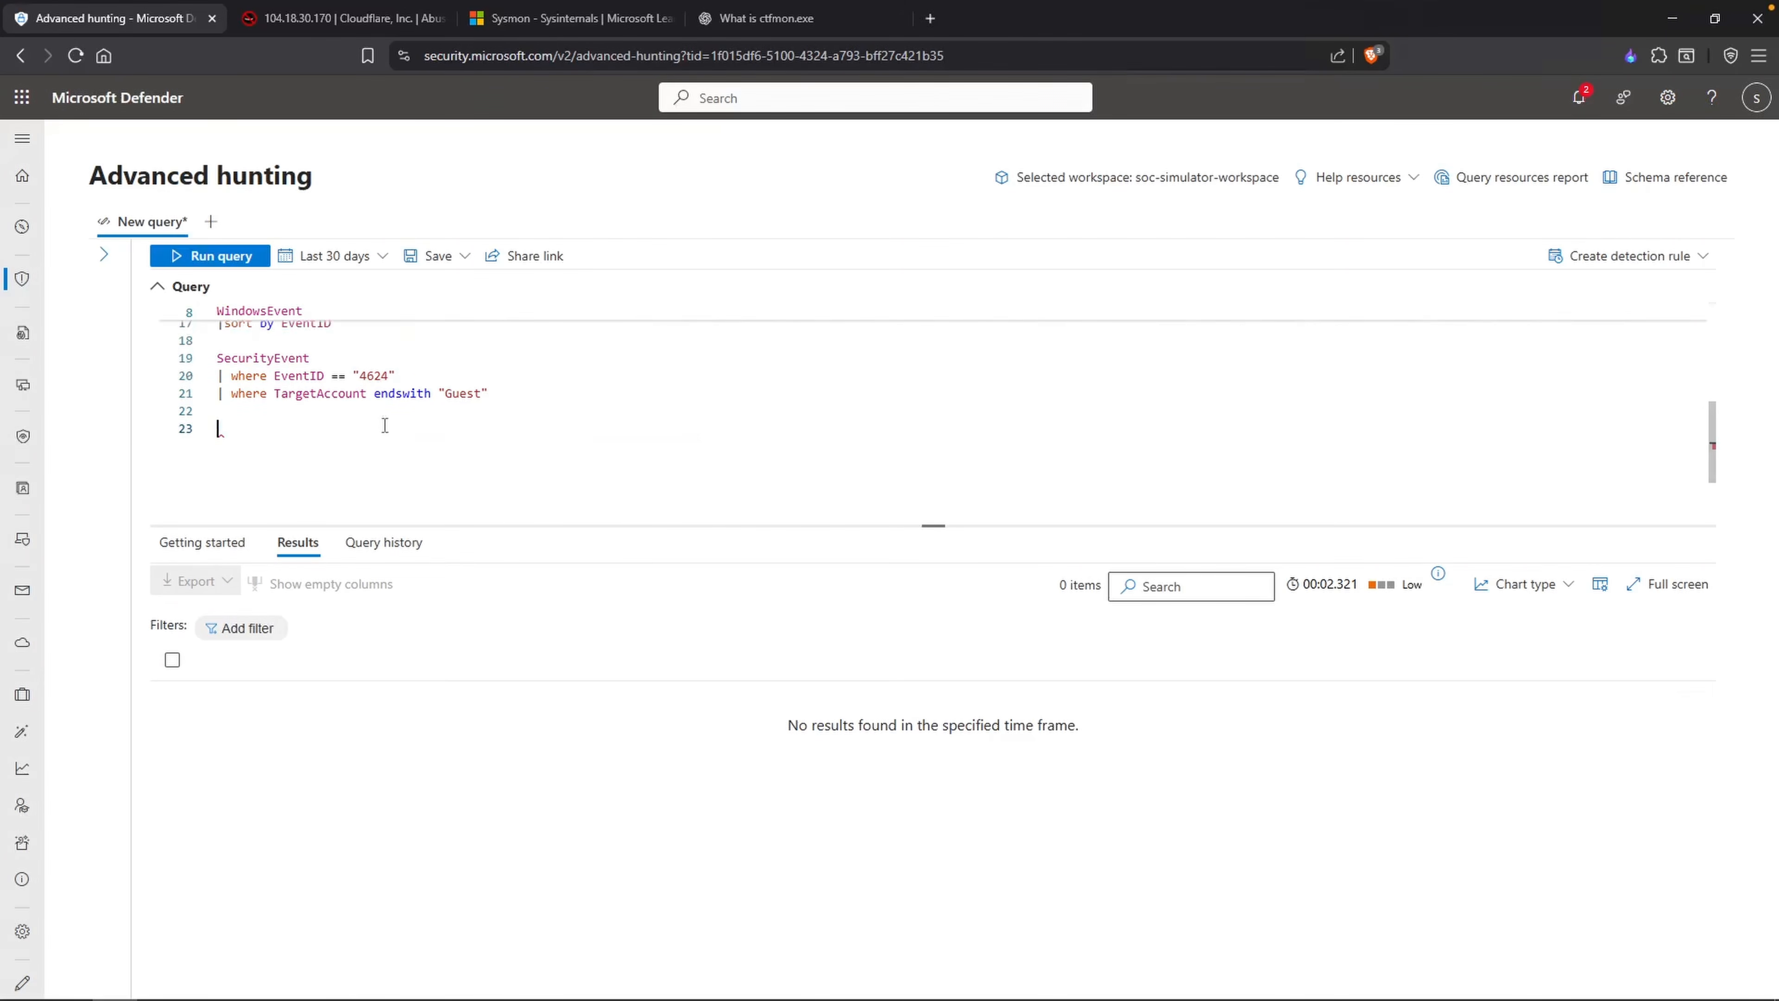
# Step: Set the EventData.User filter in the existing WindowsEvent query to "guest" and run the query
pyautogui.scroll(4, 377, 425)
pyautogui.click(402, 409)
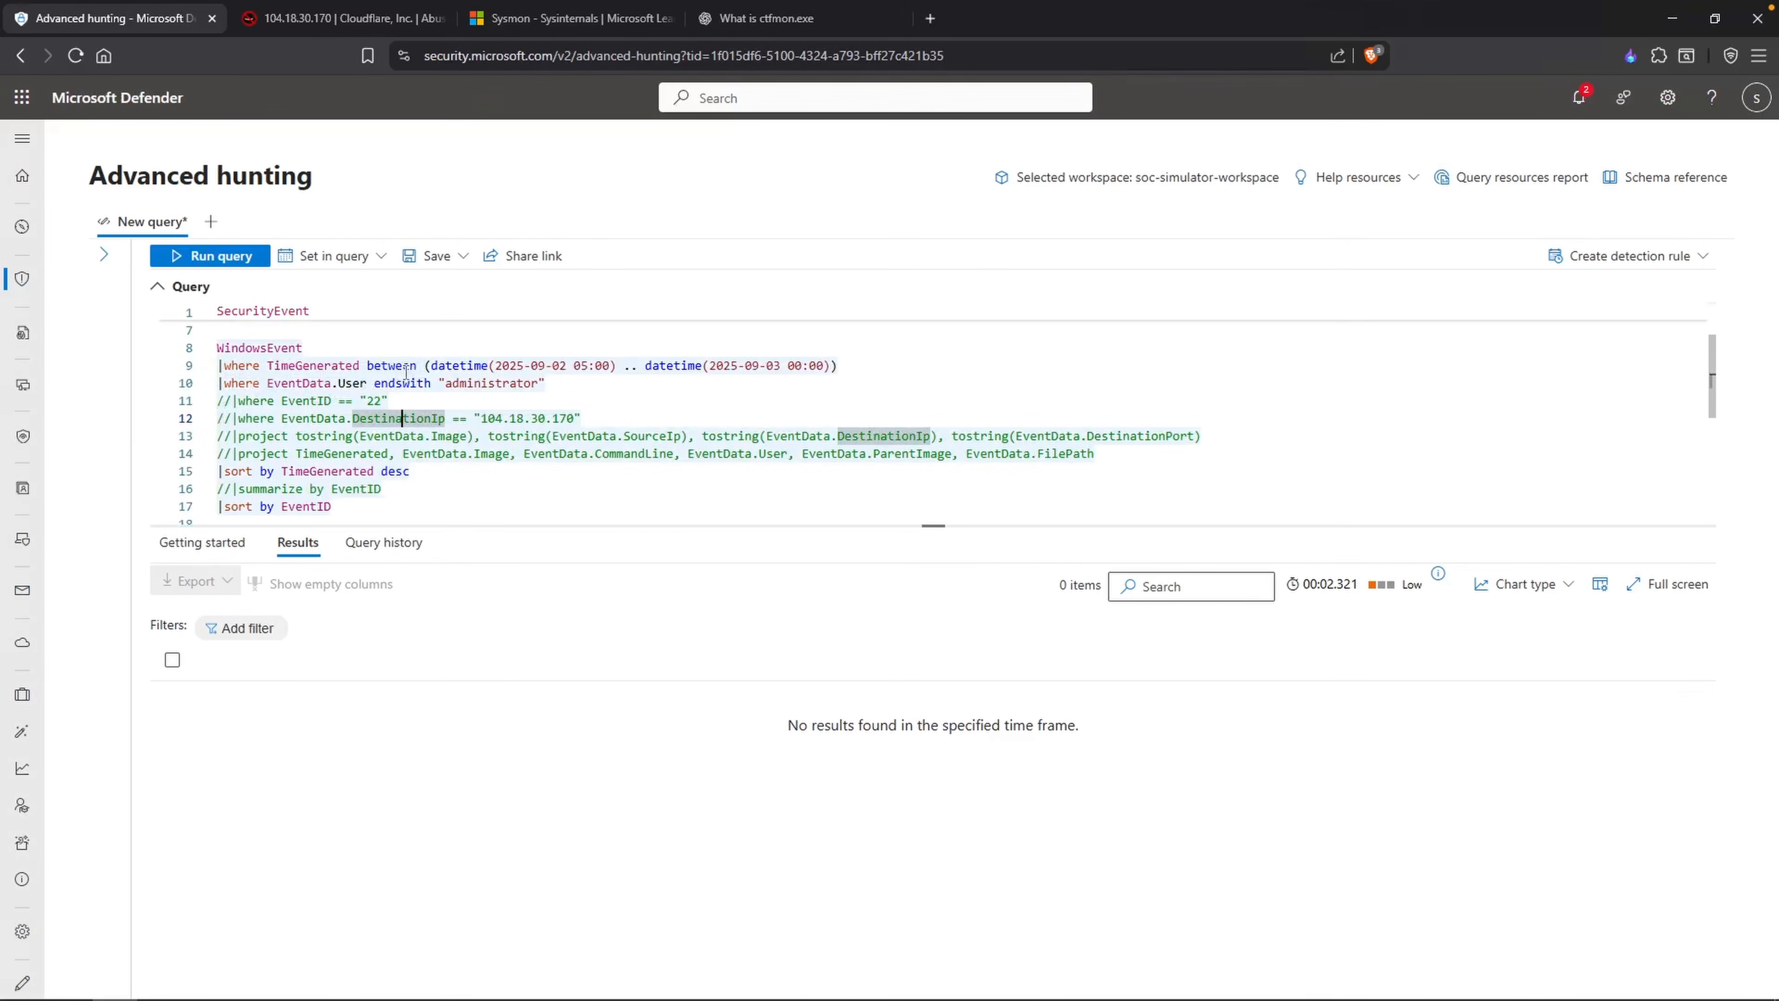
pyautogui.doubleClick(494, 384)
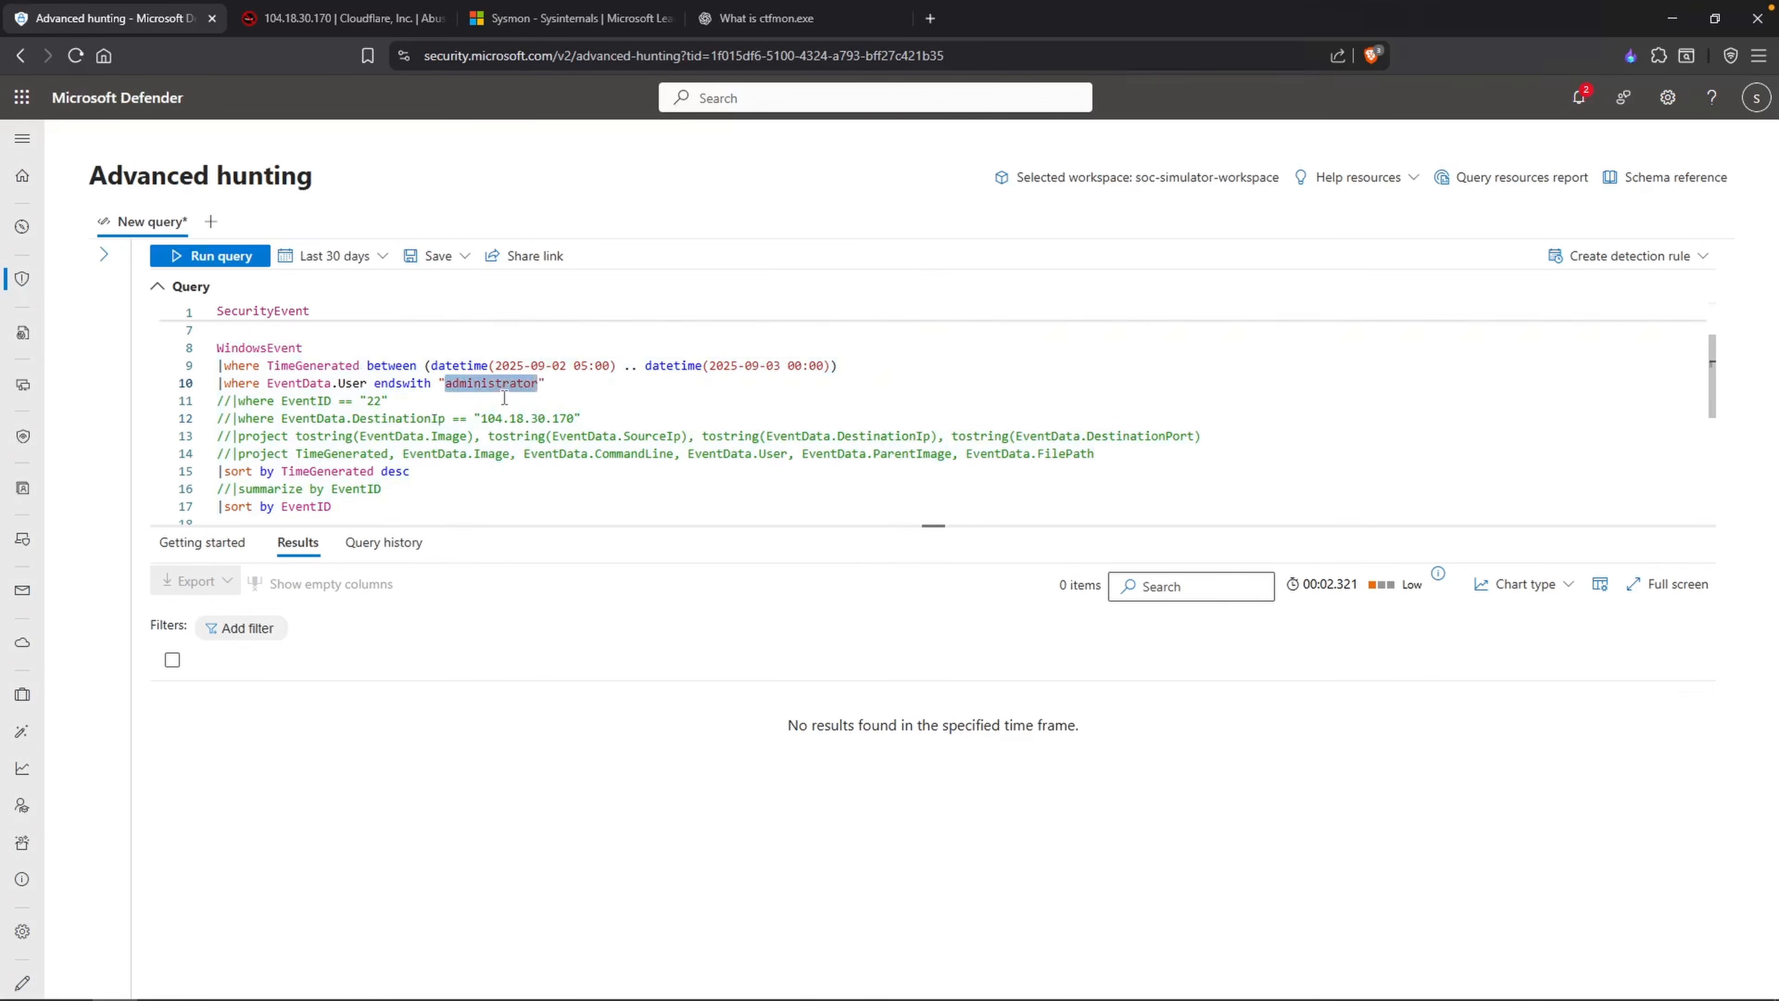
pyautogui.write('guest')
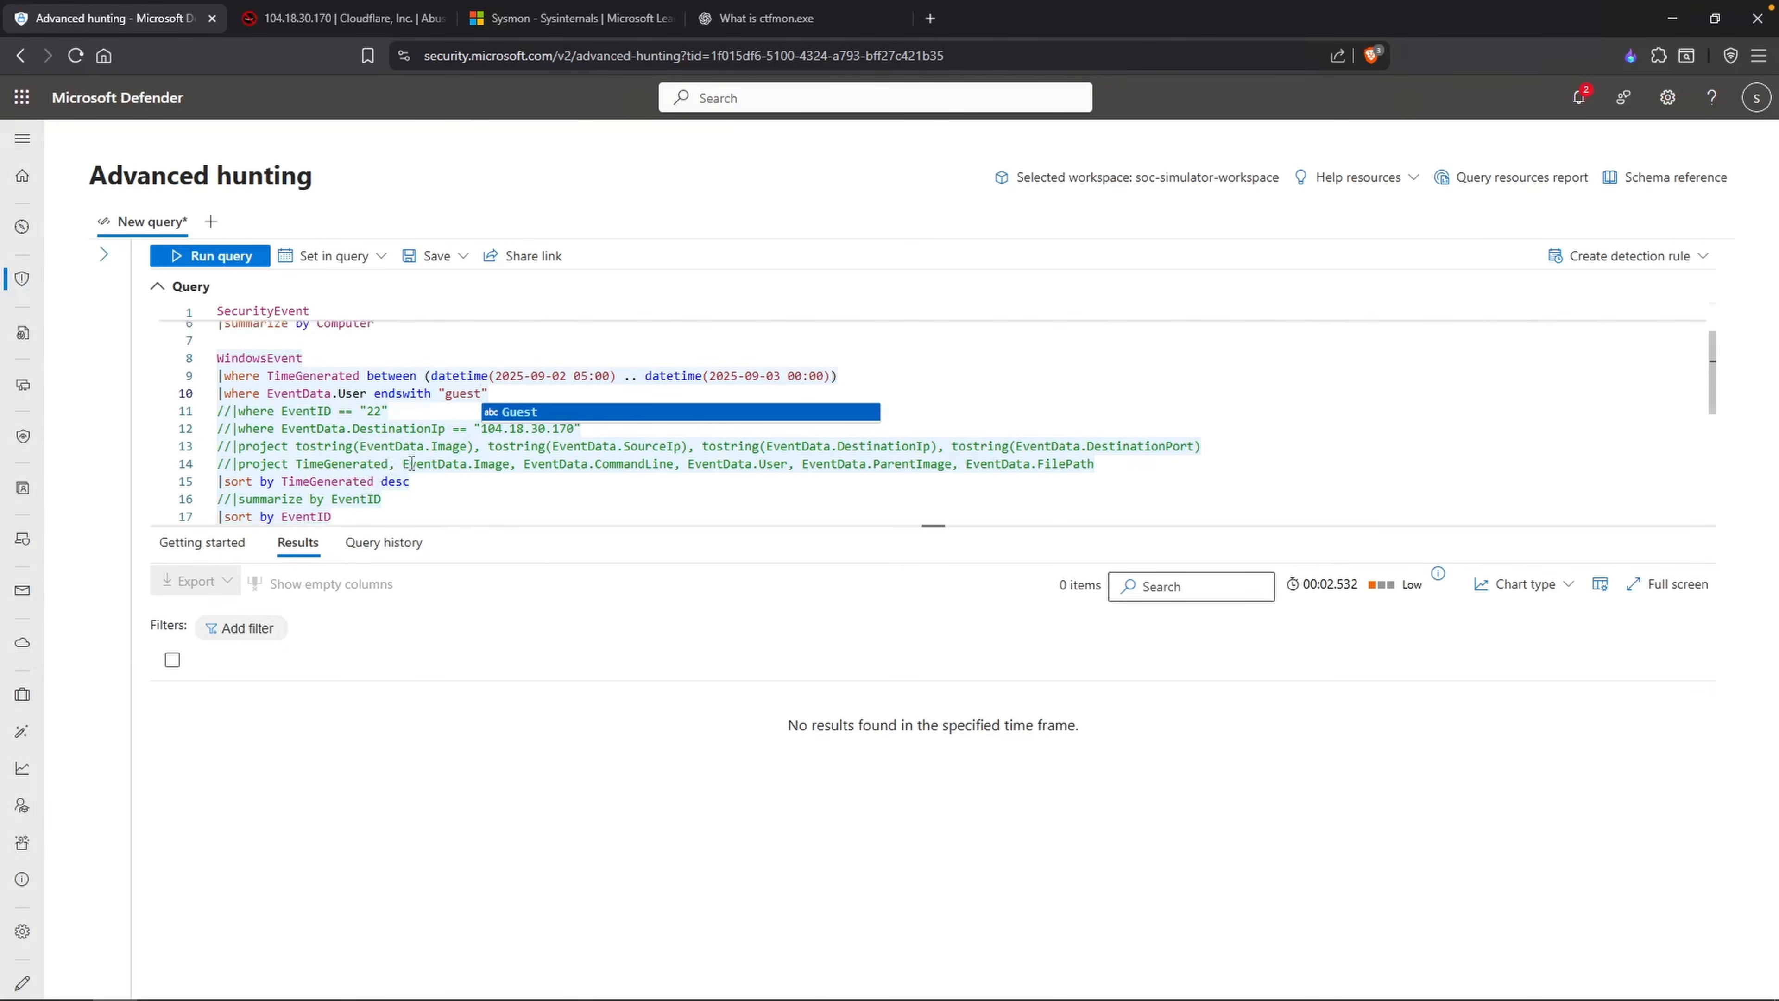
pyautogui.scroll(1, 453, 426)
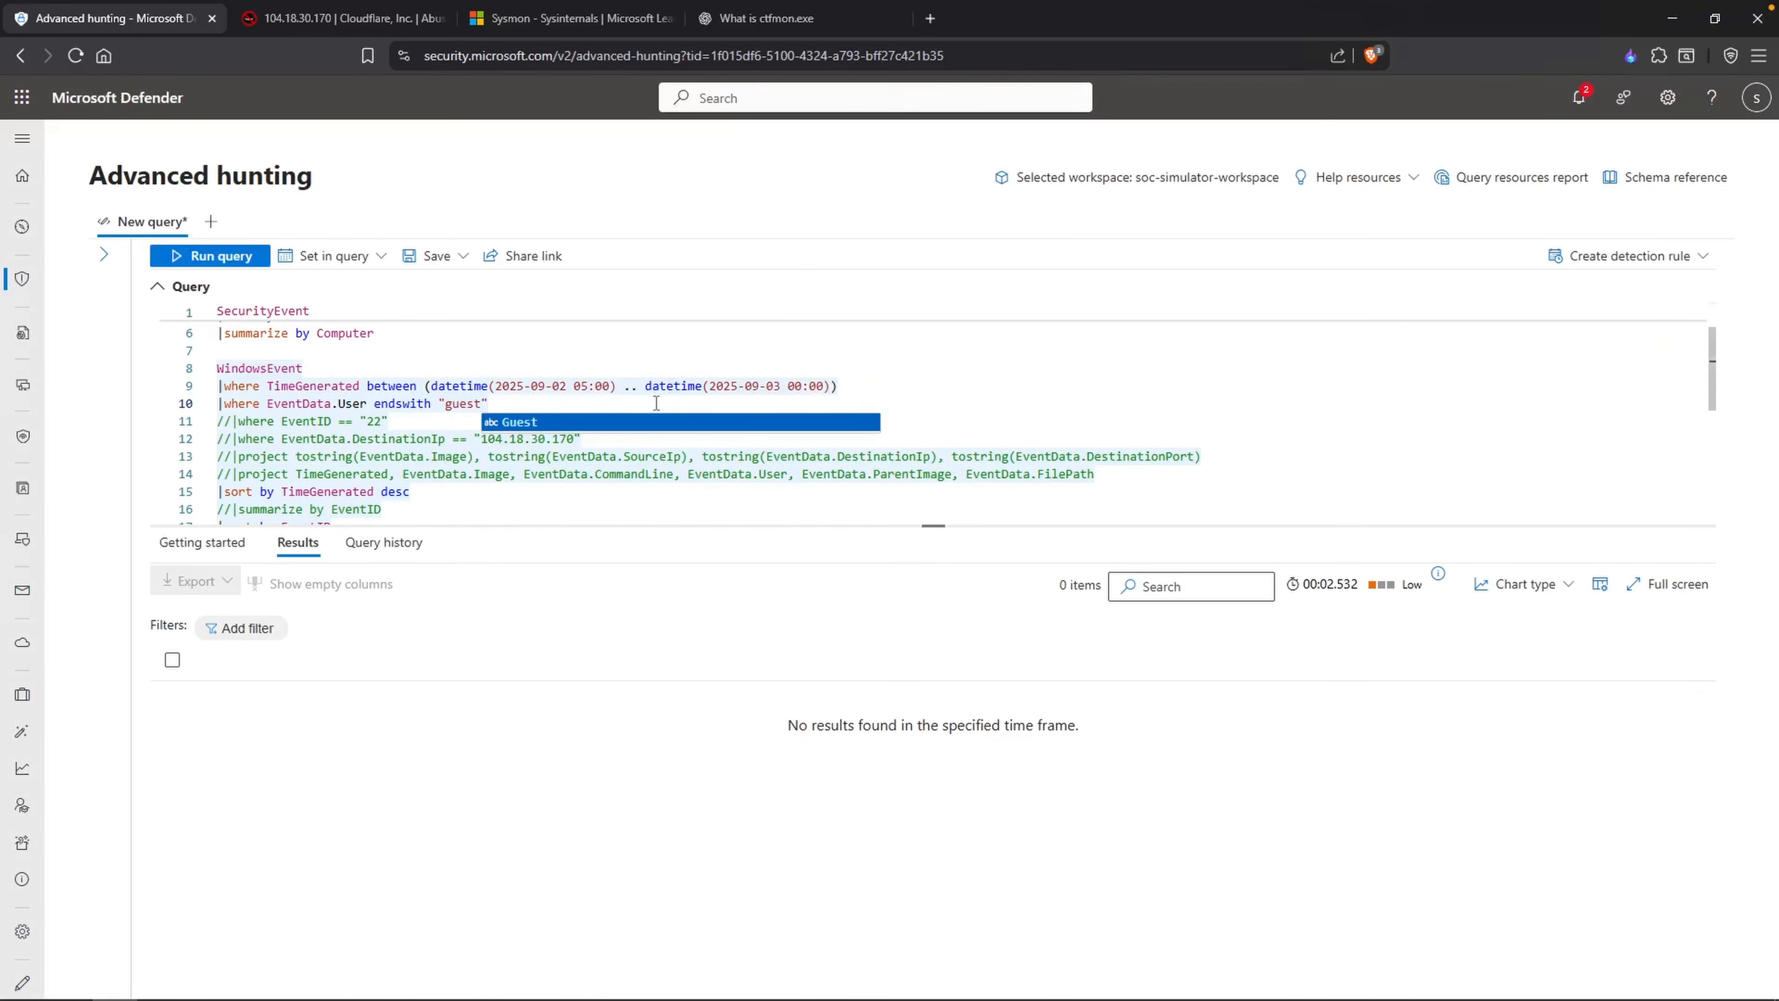
pyautogui.click(602, 457)
# Step: In Notepad, add the lines "No guest account login" and "Incident affecting only the DC" at the end of the notes
pyautogui.hotkey('alt', 'Tab')
pyautogui.write('No ')
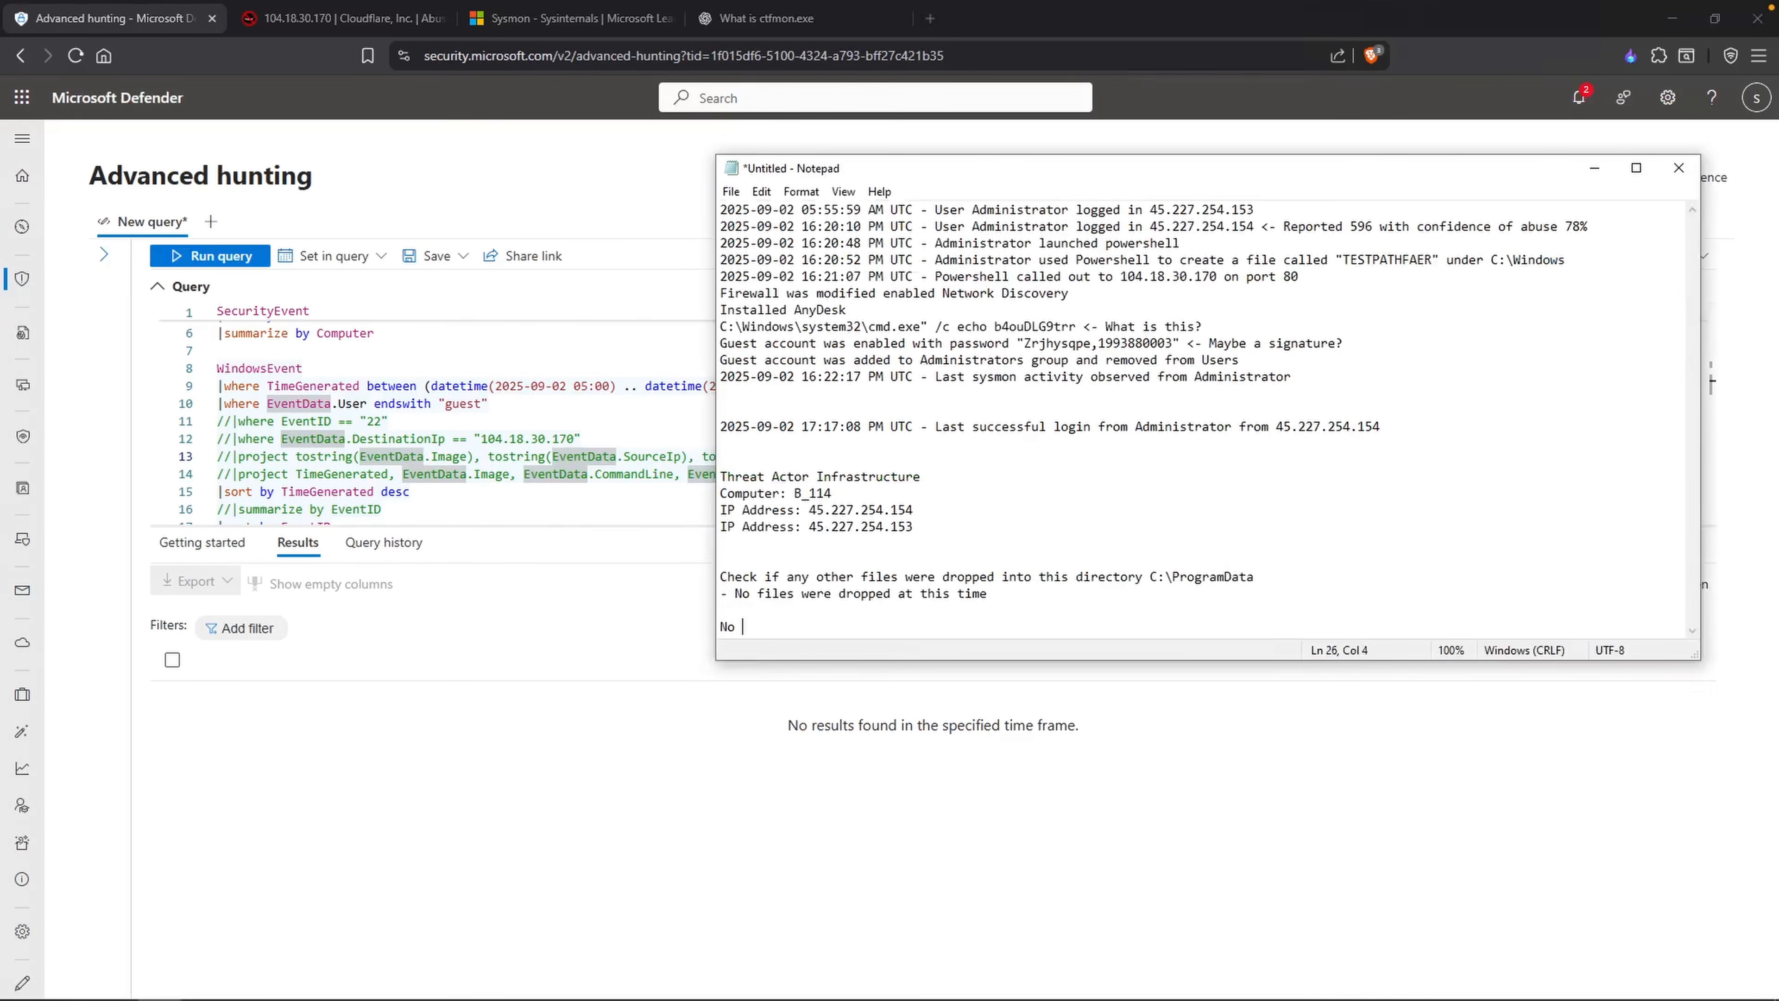
pyautogui.write('guest account logi')
pyautogui.write('n')
pyautogui.press('Return')
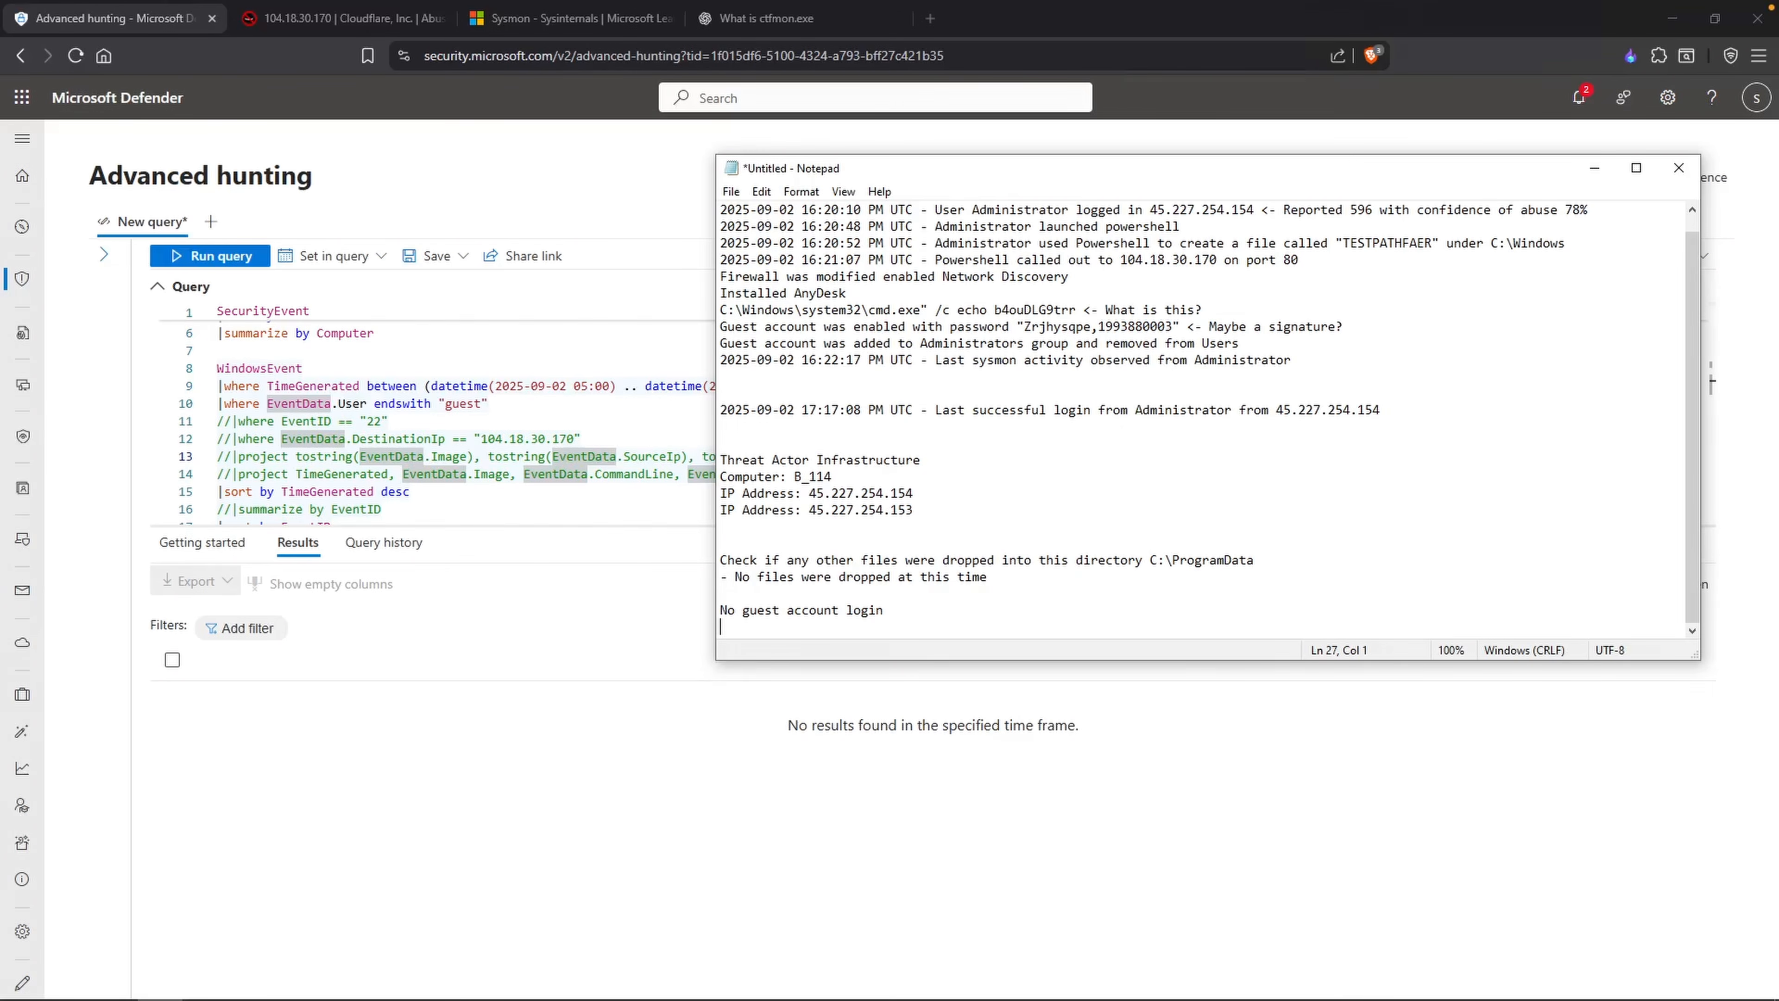
pyautogui.write('Incident affecting only the DC')
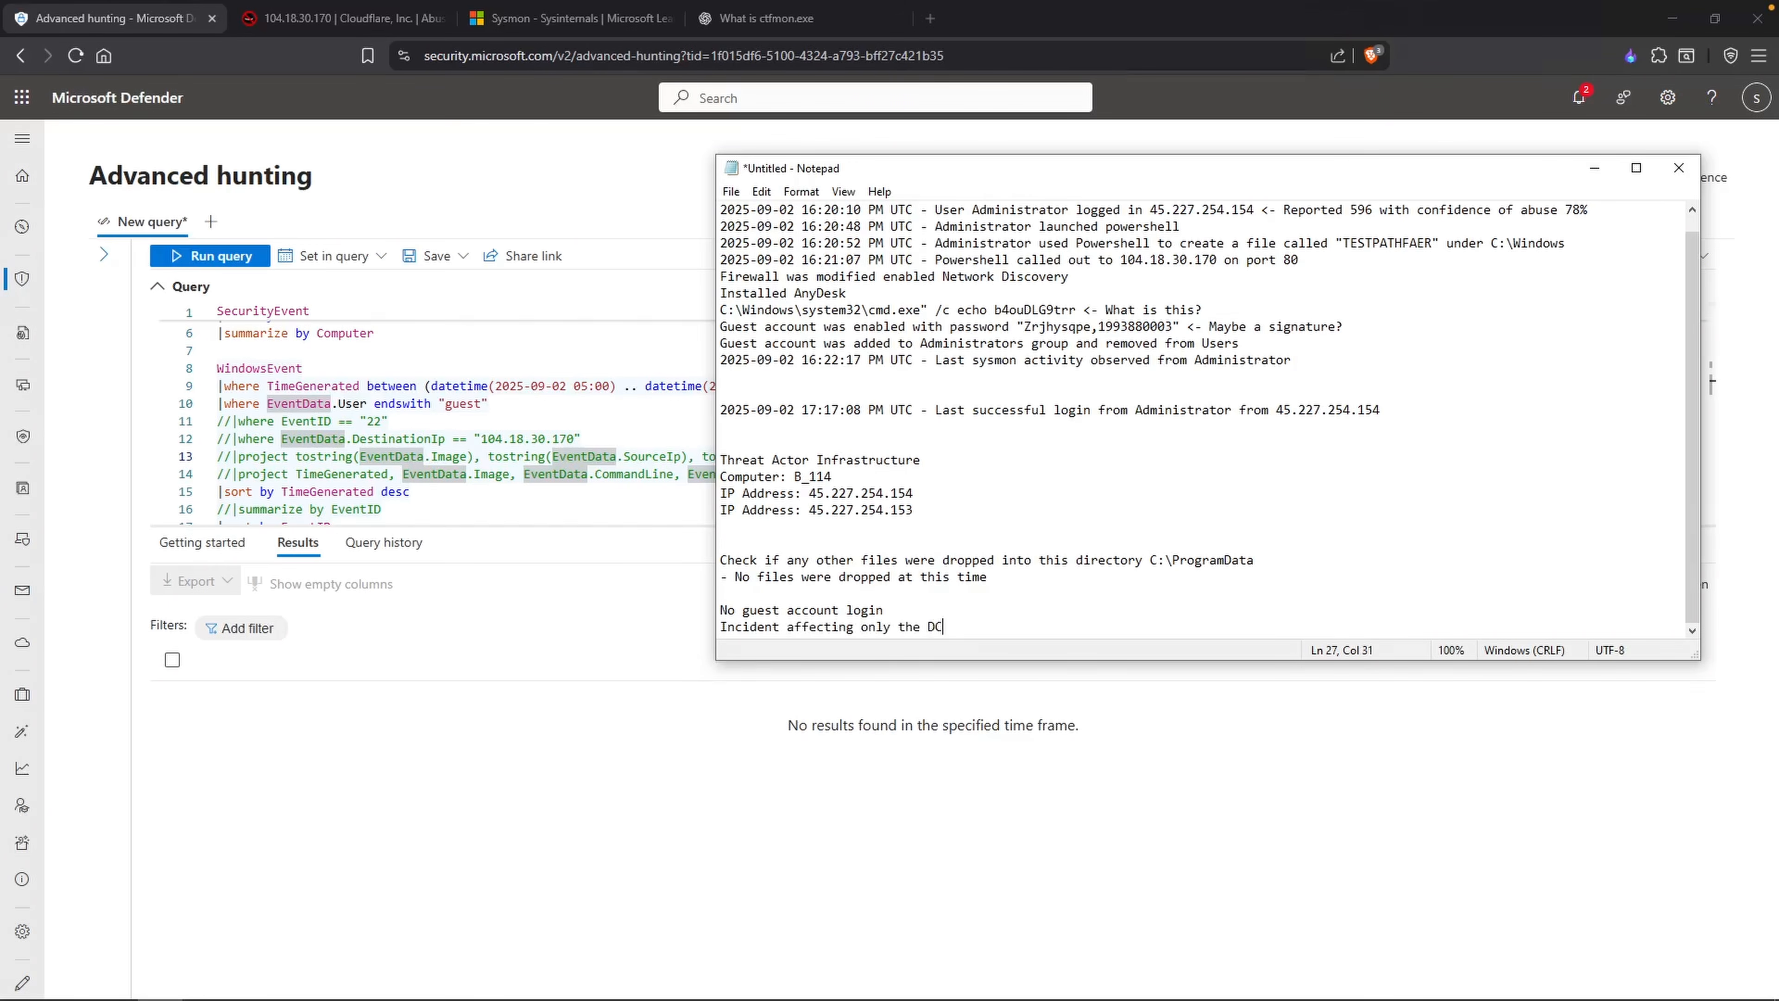
pyautogui.scroll(1, 1373, 342)
pyautogui.click(1372, 342)
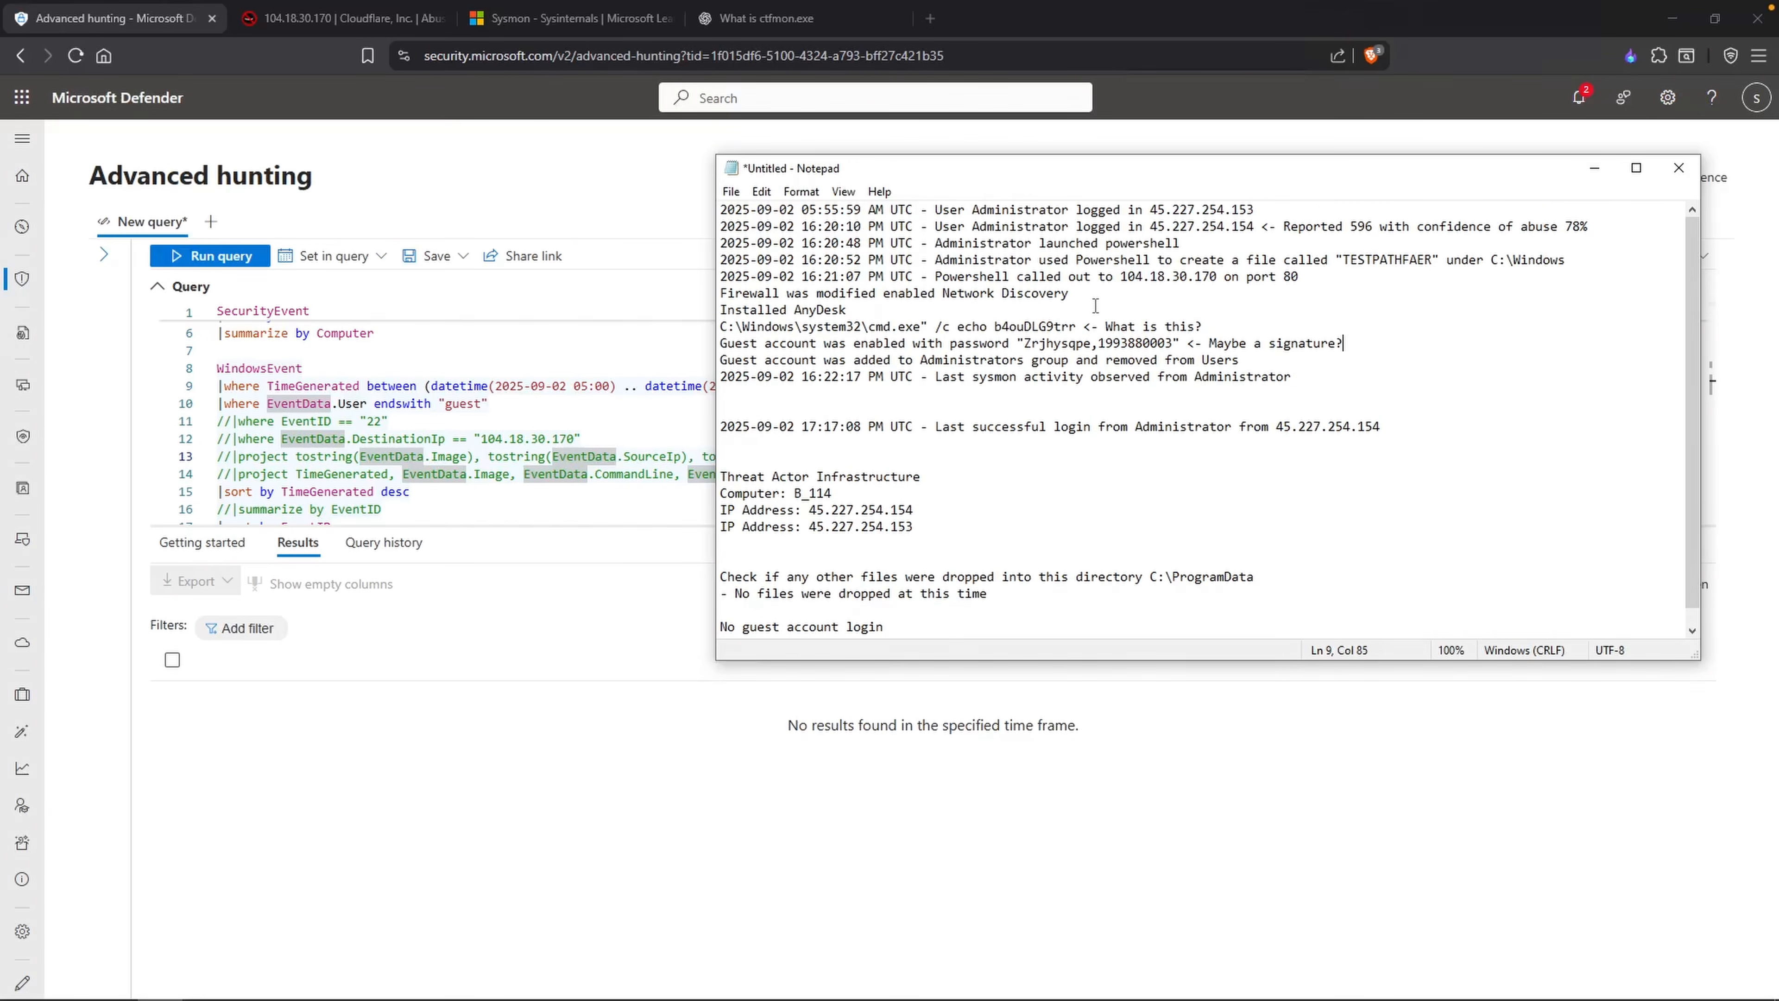
pyautogui.doubleClick(1042, 326)
pyautogui.hotkey('ctrl', 'c')
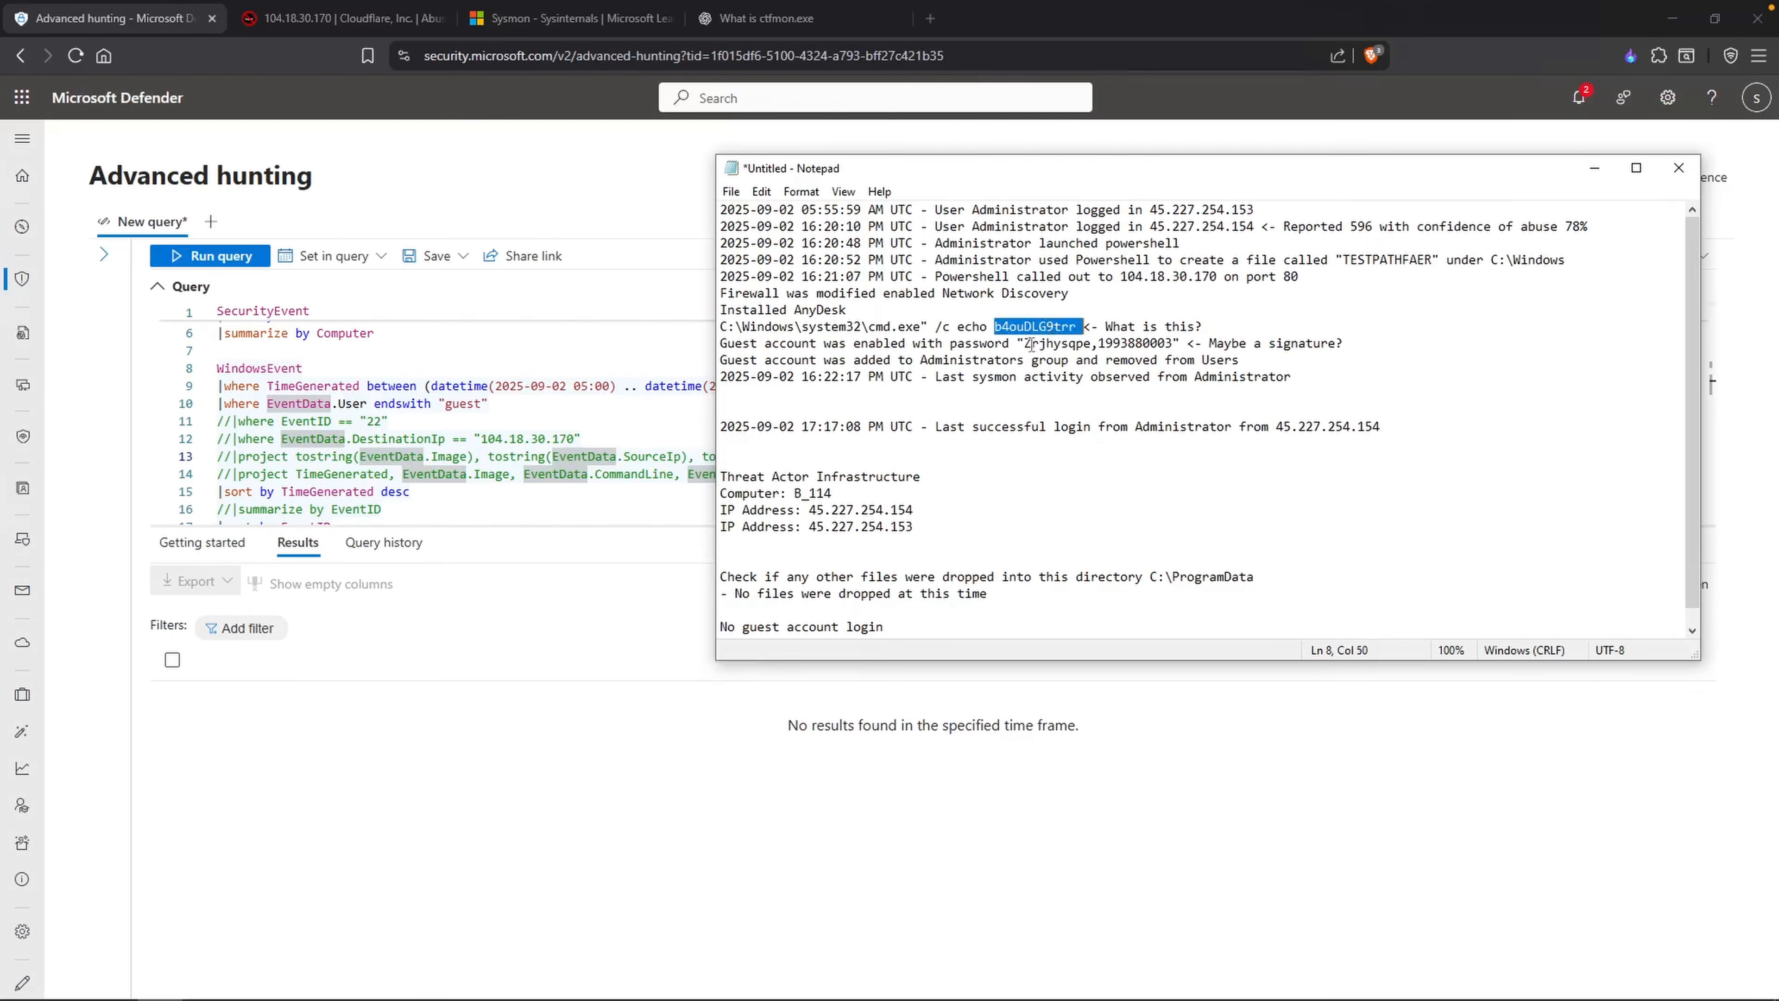
# Step: Back in Microsoft Defender, set the EventData.User filter of the WindowsEvent query to "administrator"
pyautogui.click(529, 473)
pyautogui.scroll(1, 528, 466)
pyautogui.doubleClick(462, 428)
pyautogui.write('administrator')
# Step: Add a filter for EventData.CommandLine containing "b4ouDLG9trr" below the user filter and run the query
pyautogui.press('Return')
pyautogui.write('|')
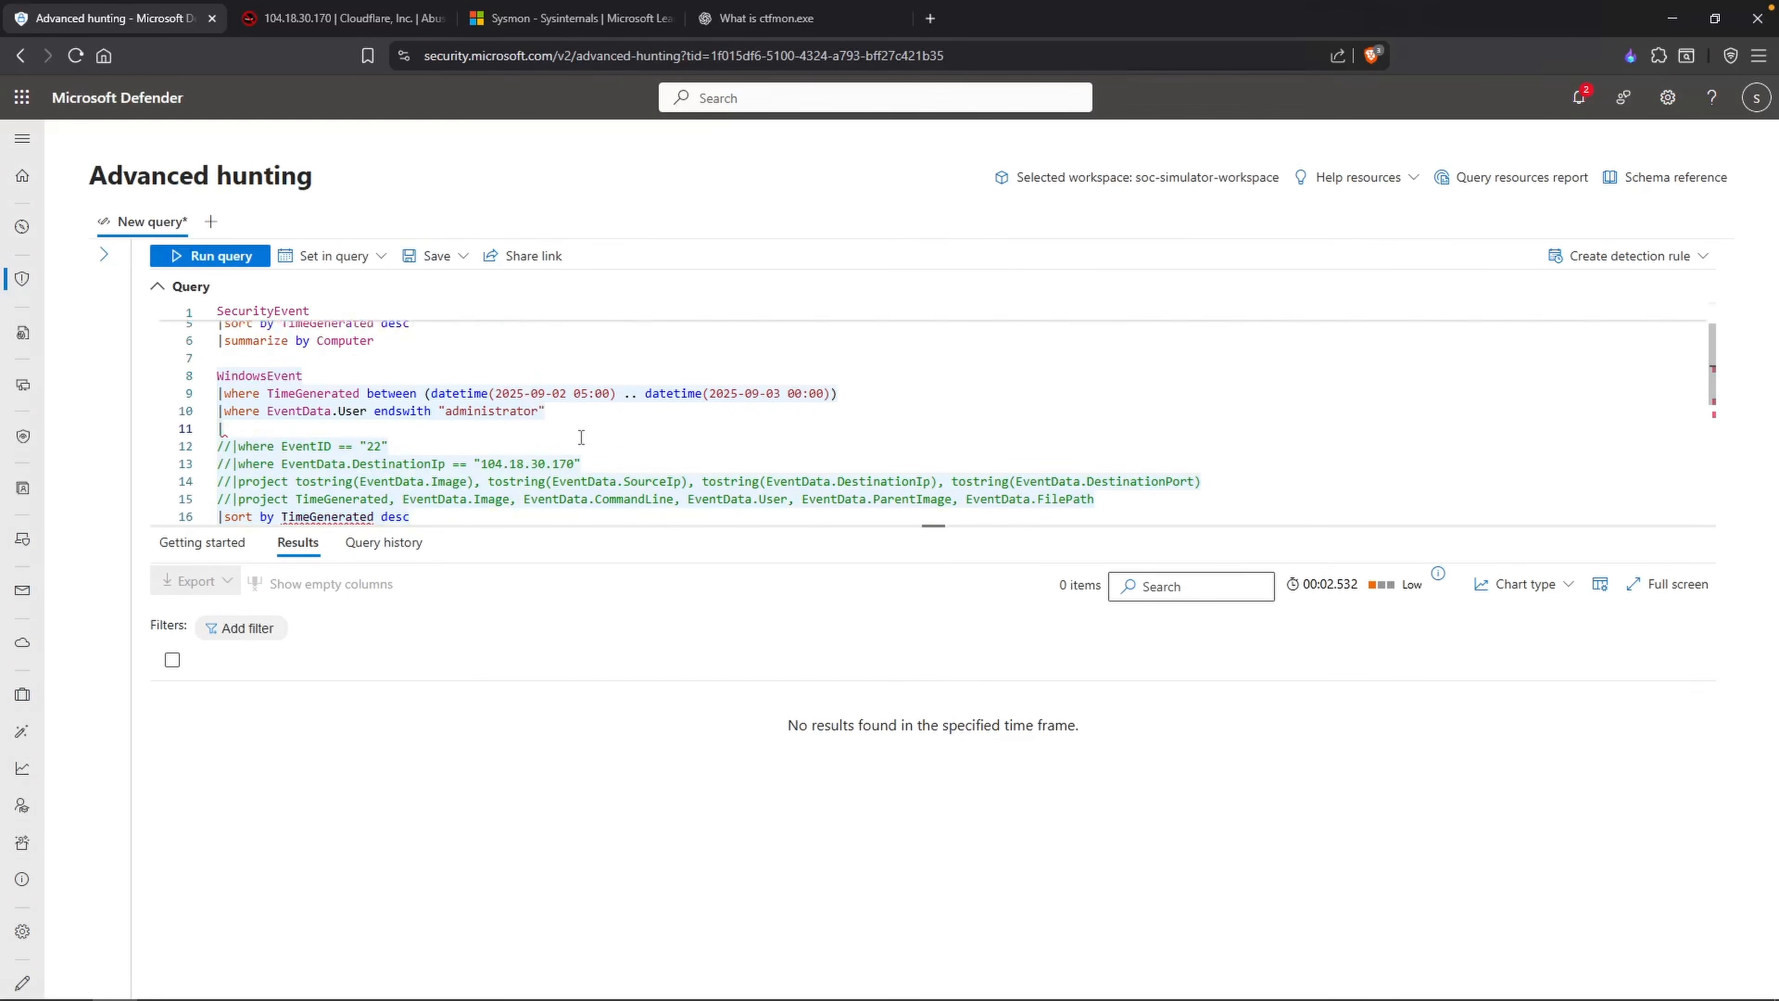
pyautogui.write('where EventData.CommandL')
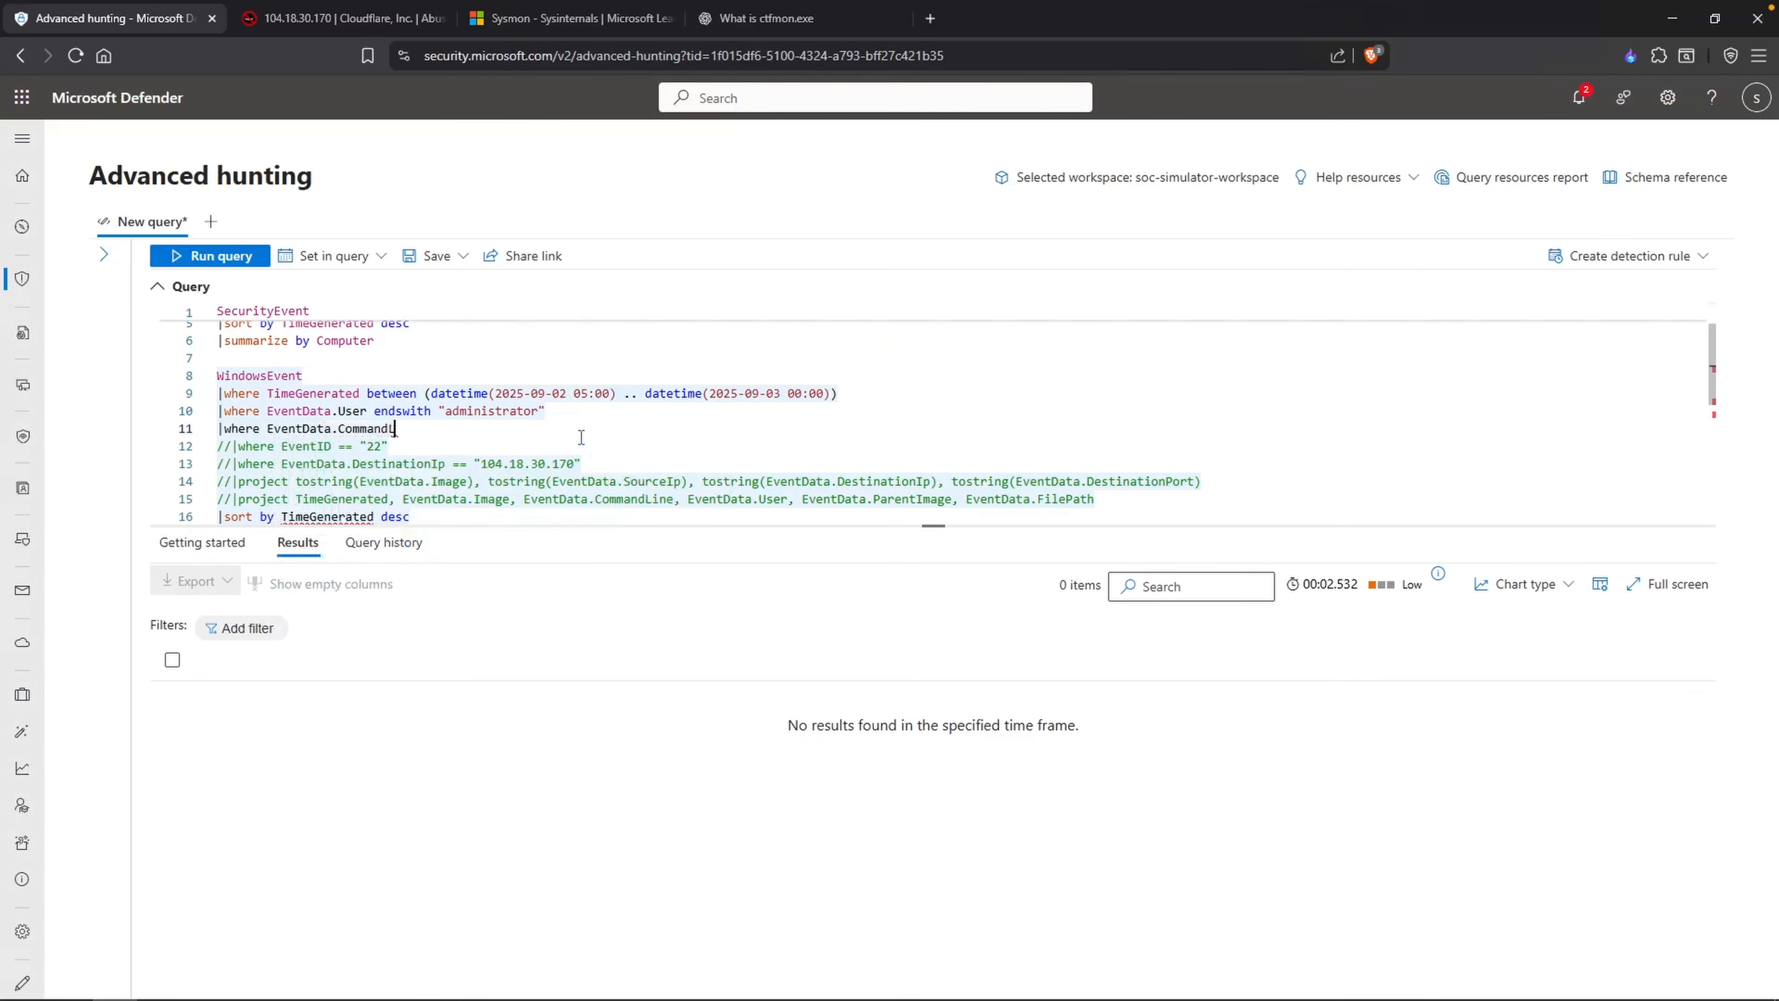
pyautogui.write('ine contains "')
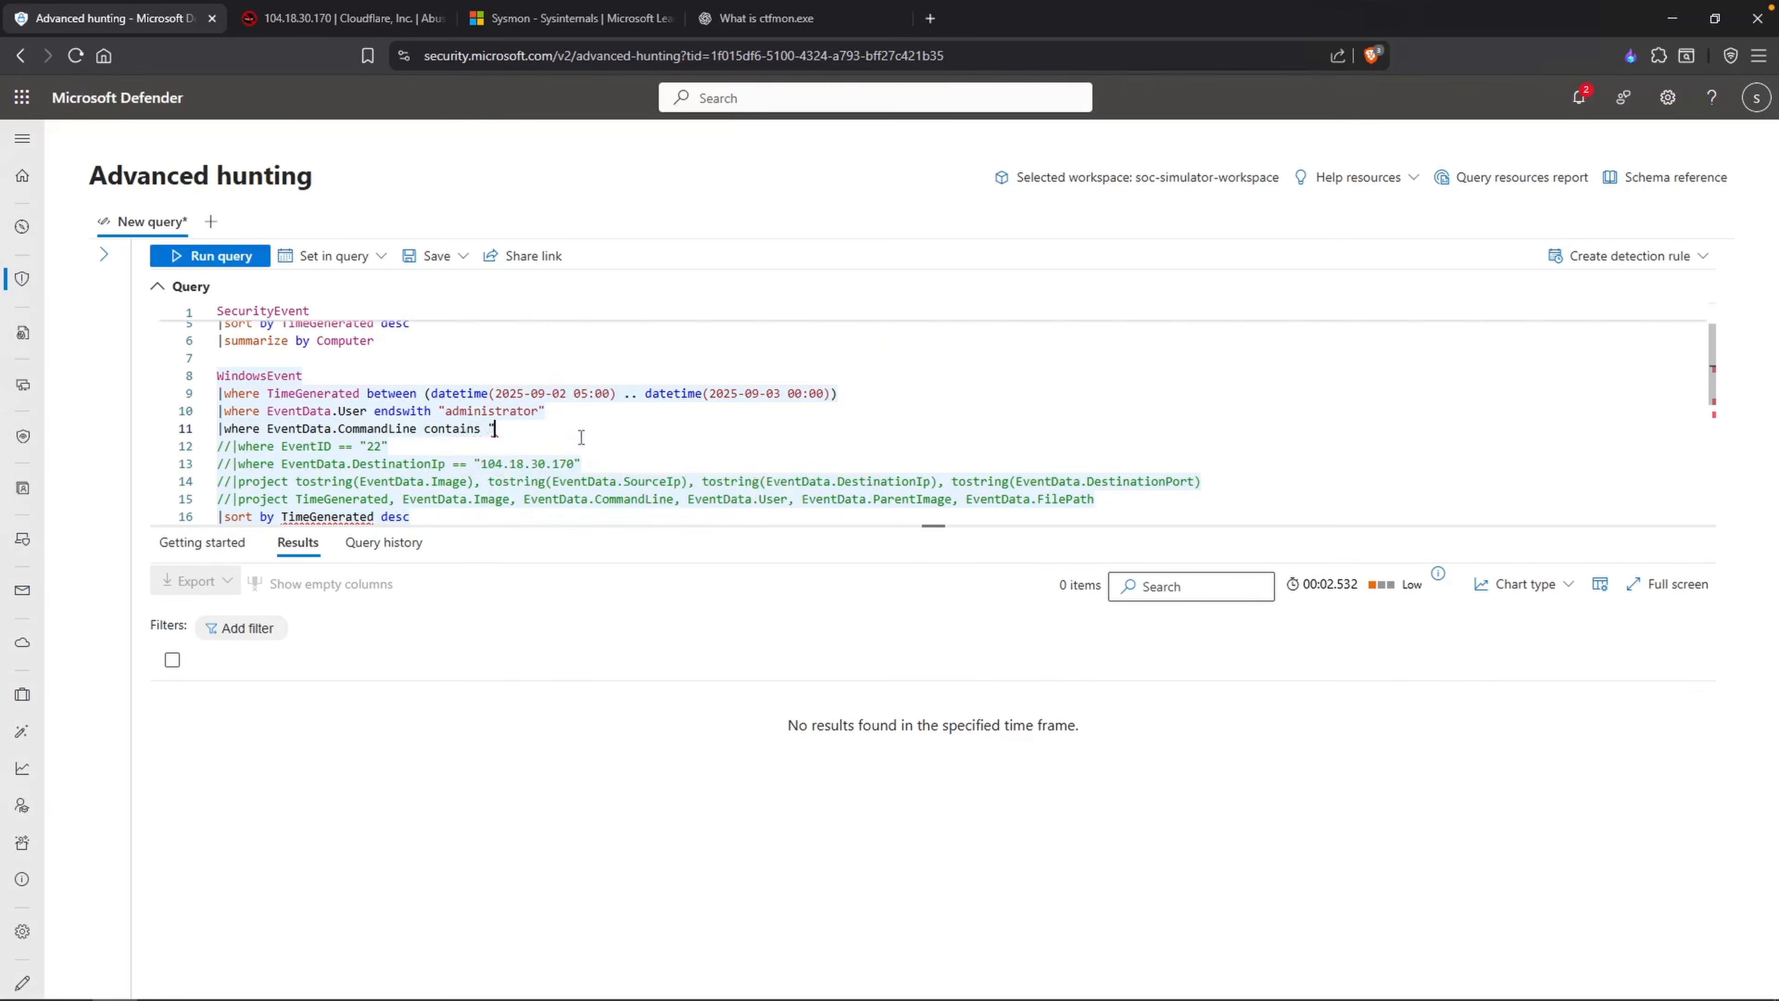
pyautogui.hotkey('ctrl', 'v')
pyautogui.write('"')
pyautogui.hotkey('shift', 'Return')
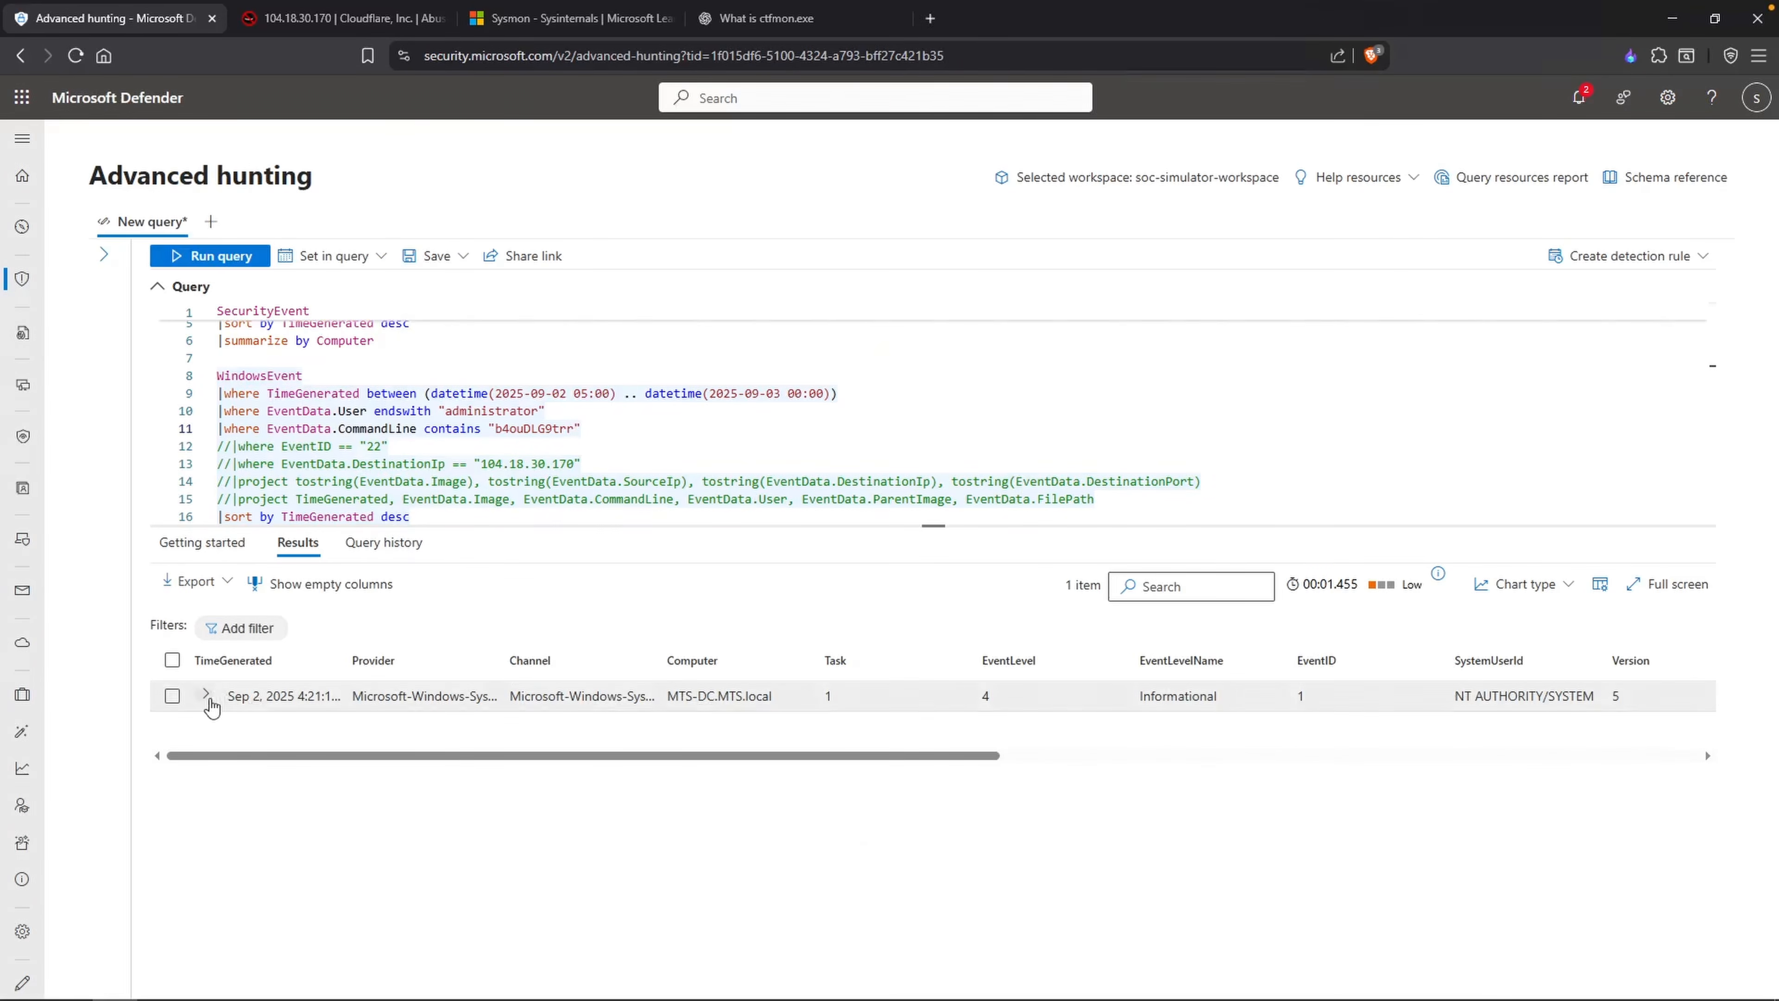
# Step: Expand the returned event, copy its ProcessGuid value to the clipboard, and review the remaining EventData fields
pyautogui.click(207, 695)
pyautogui.scroll(-3, 560, 777)
pyautogui.scroll(-3, 344, 863)
pyautogui.moveTo(386, 817); pyautogui.dragTo(633, 818)
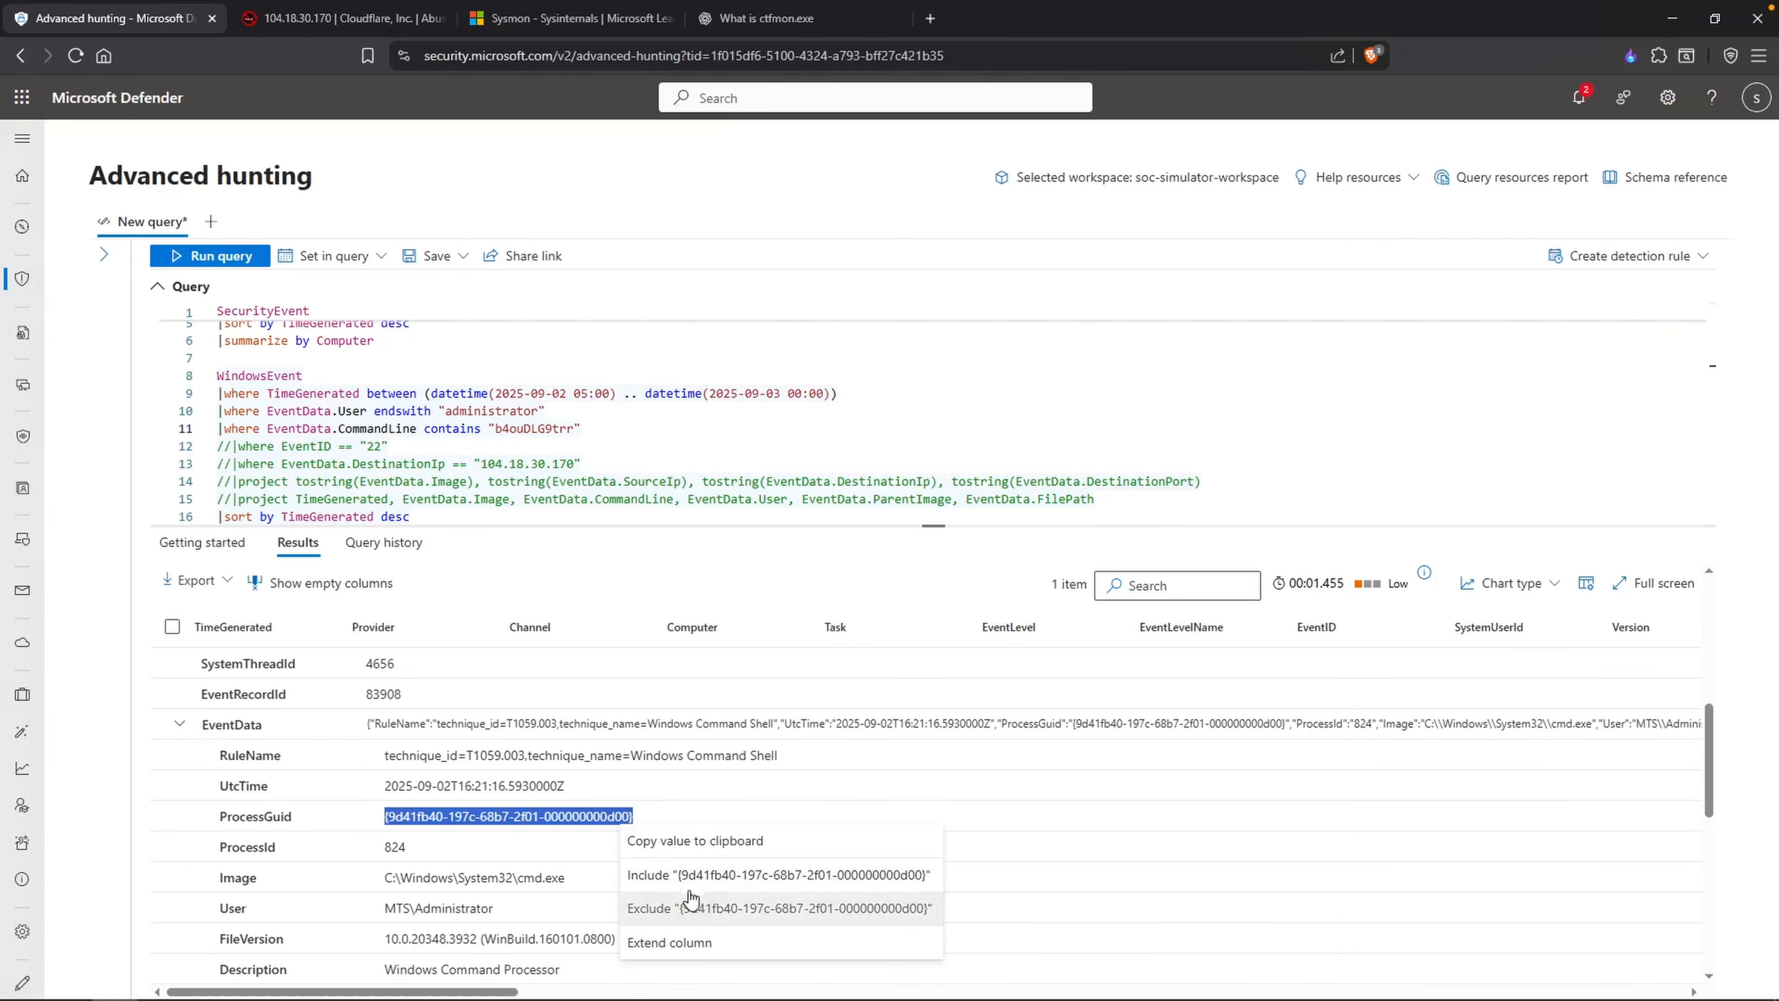
pyautogui.click(701, 841)
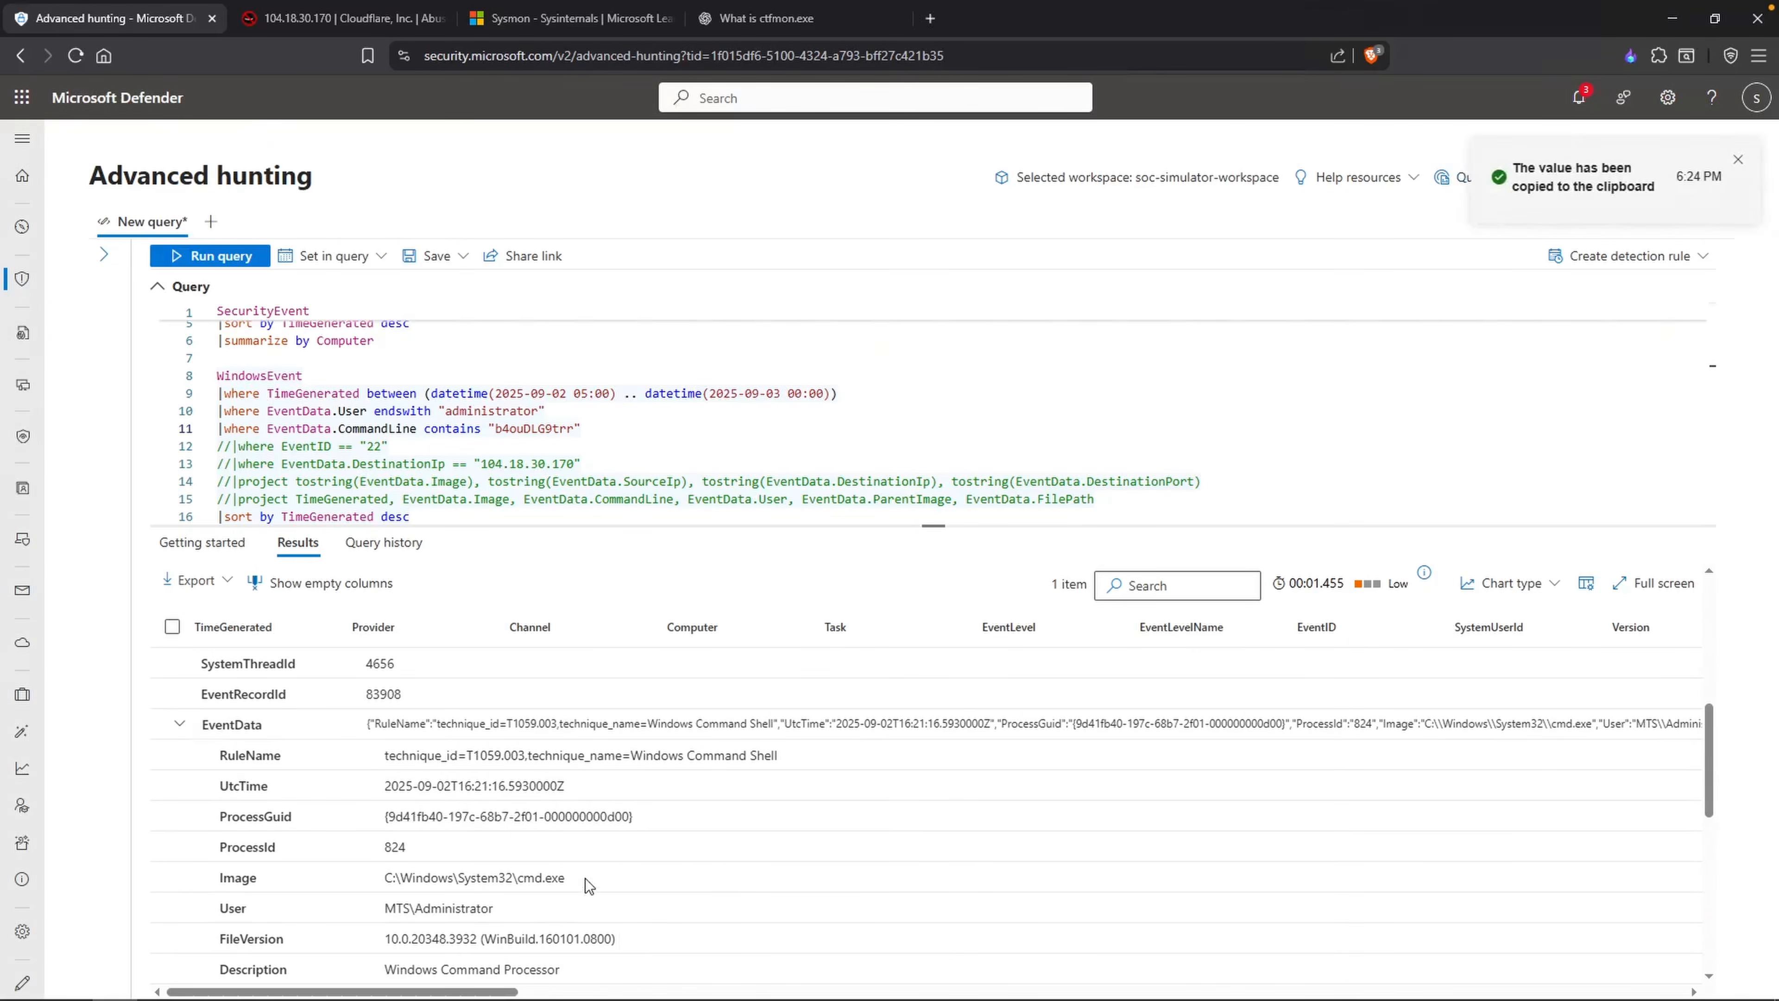
pyautogui.moveTo(568, 878); pyautogui.dragTo(506, 879)
pyautogui.scroll(-1, 584, 936)
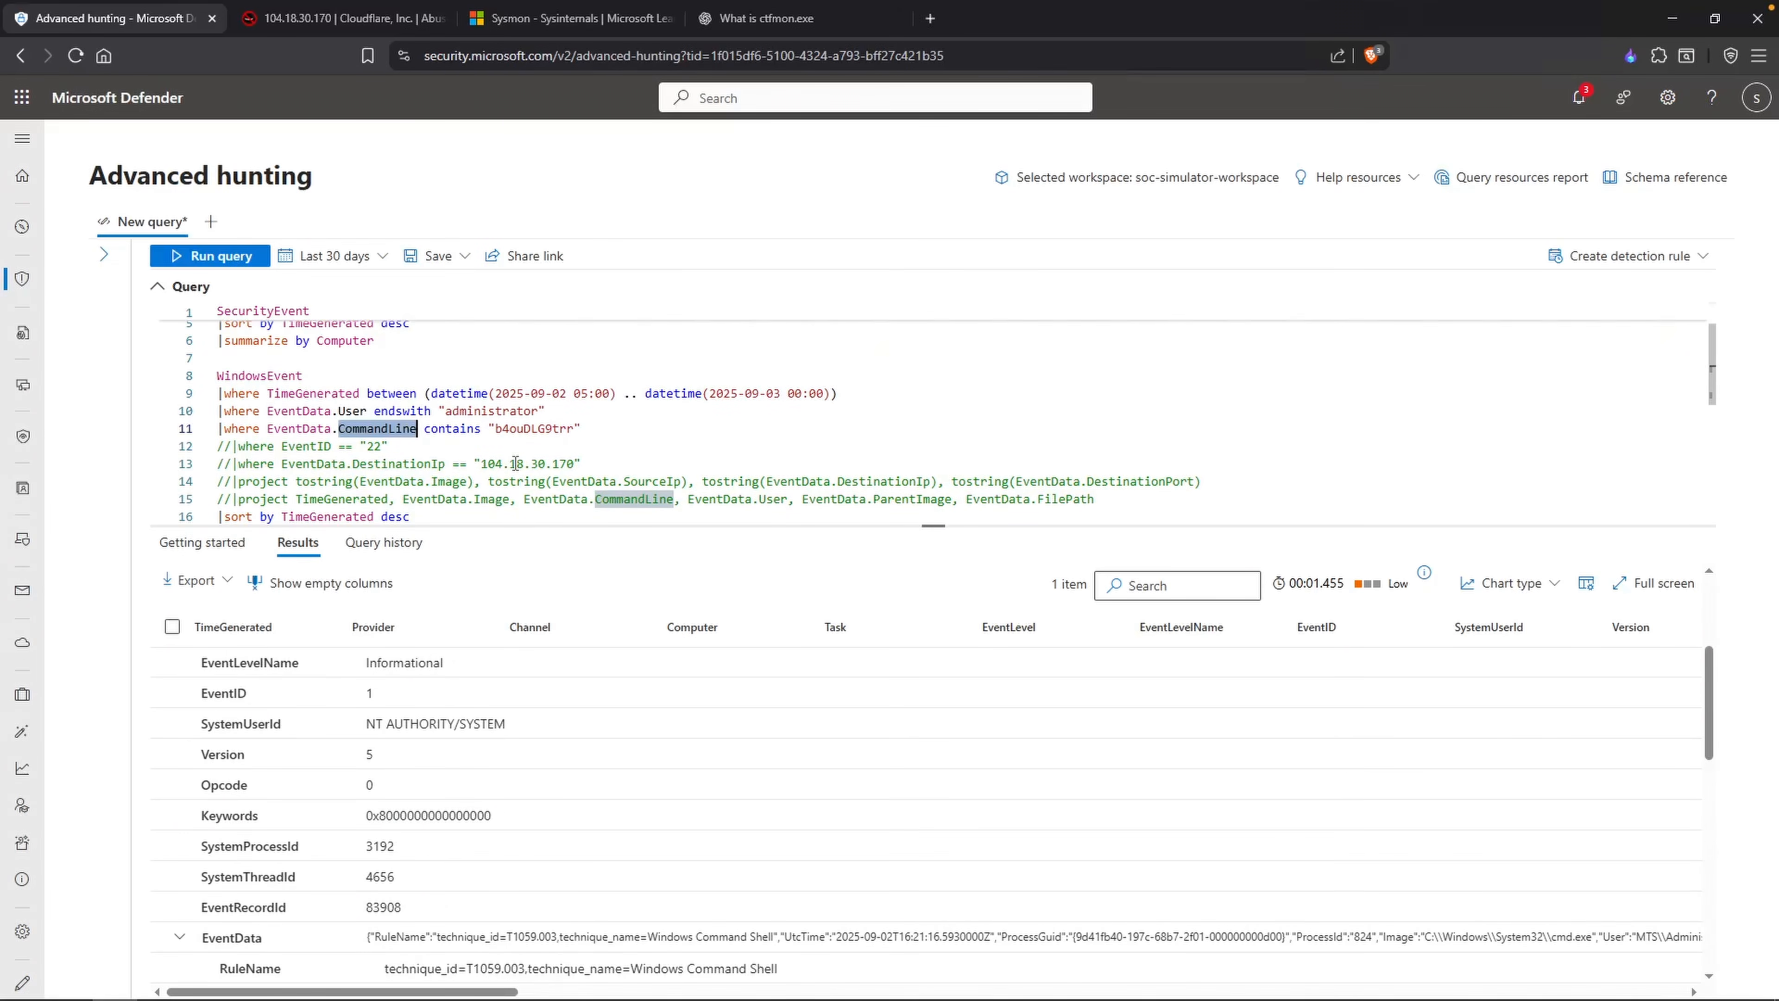
pyautogui.write('ProcessGuid')
pyautogui.doubleClick(466, 429)
pyautogui.write('== "')
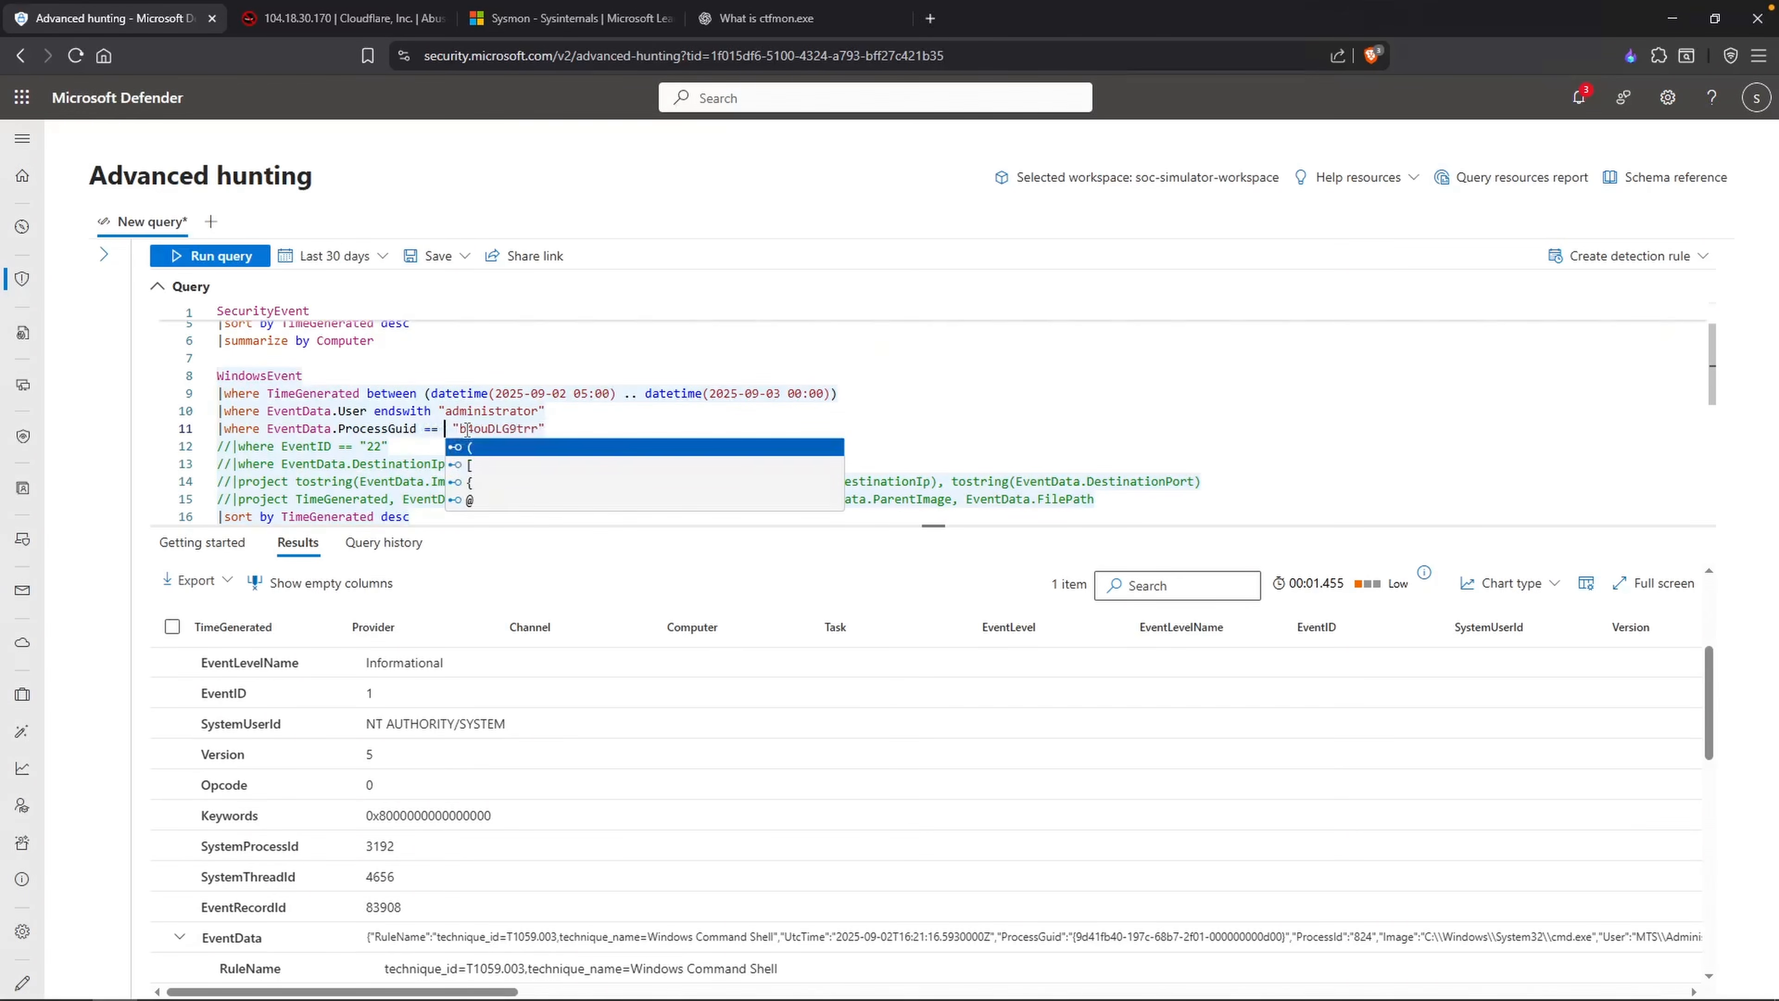
pyautogui.hotkey('ctrl', 'v')
pyautogui.write('"')
pyautogui.moveTo(830, 429); pyautogui.dragTo(742, 430)
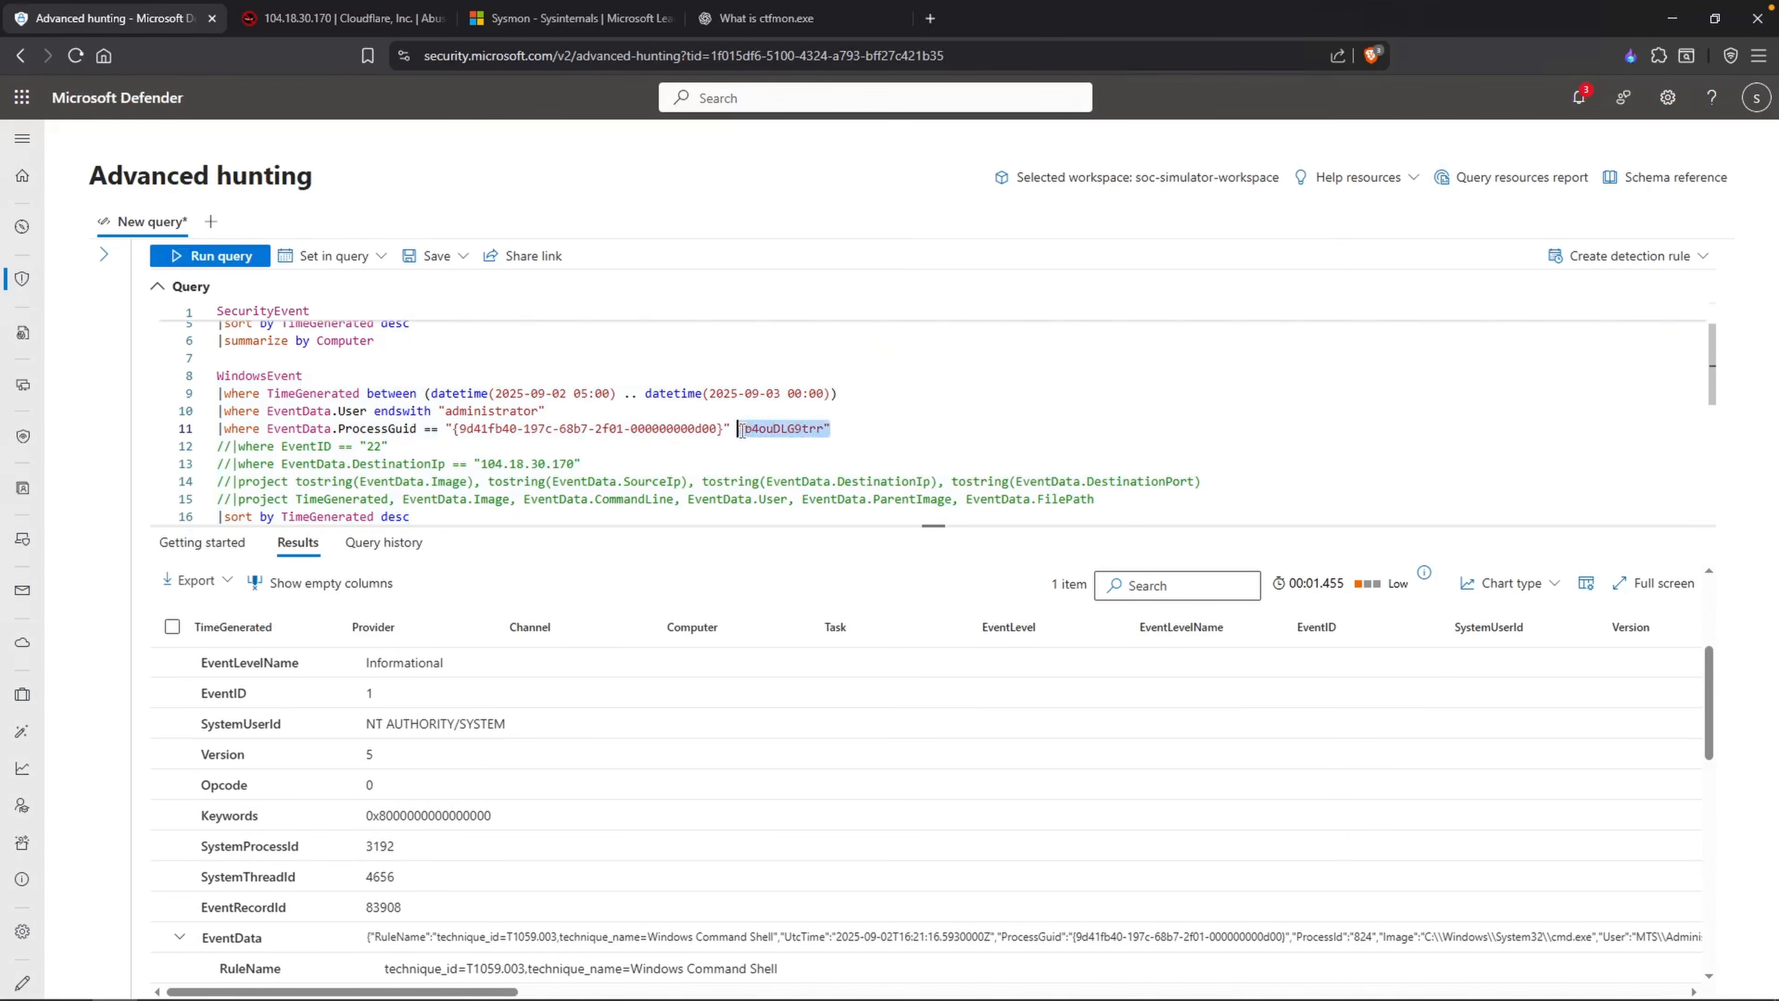
pyautogui.press('BackSpace')
pyautogui.press('BackSpace')
pyautogui.hotkey('shift', 'Return')
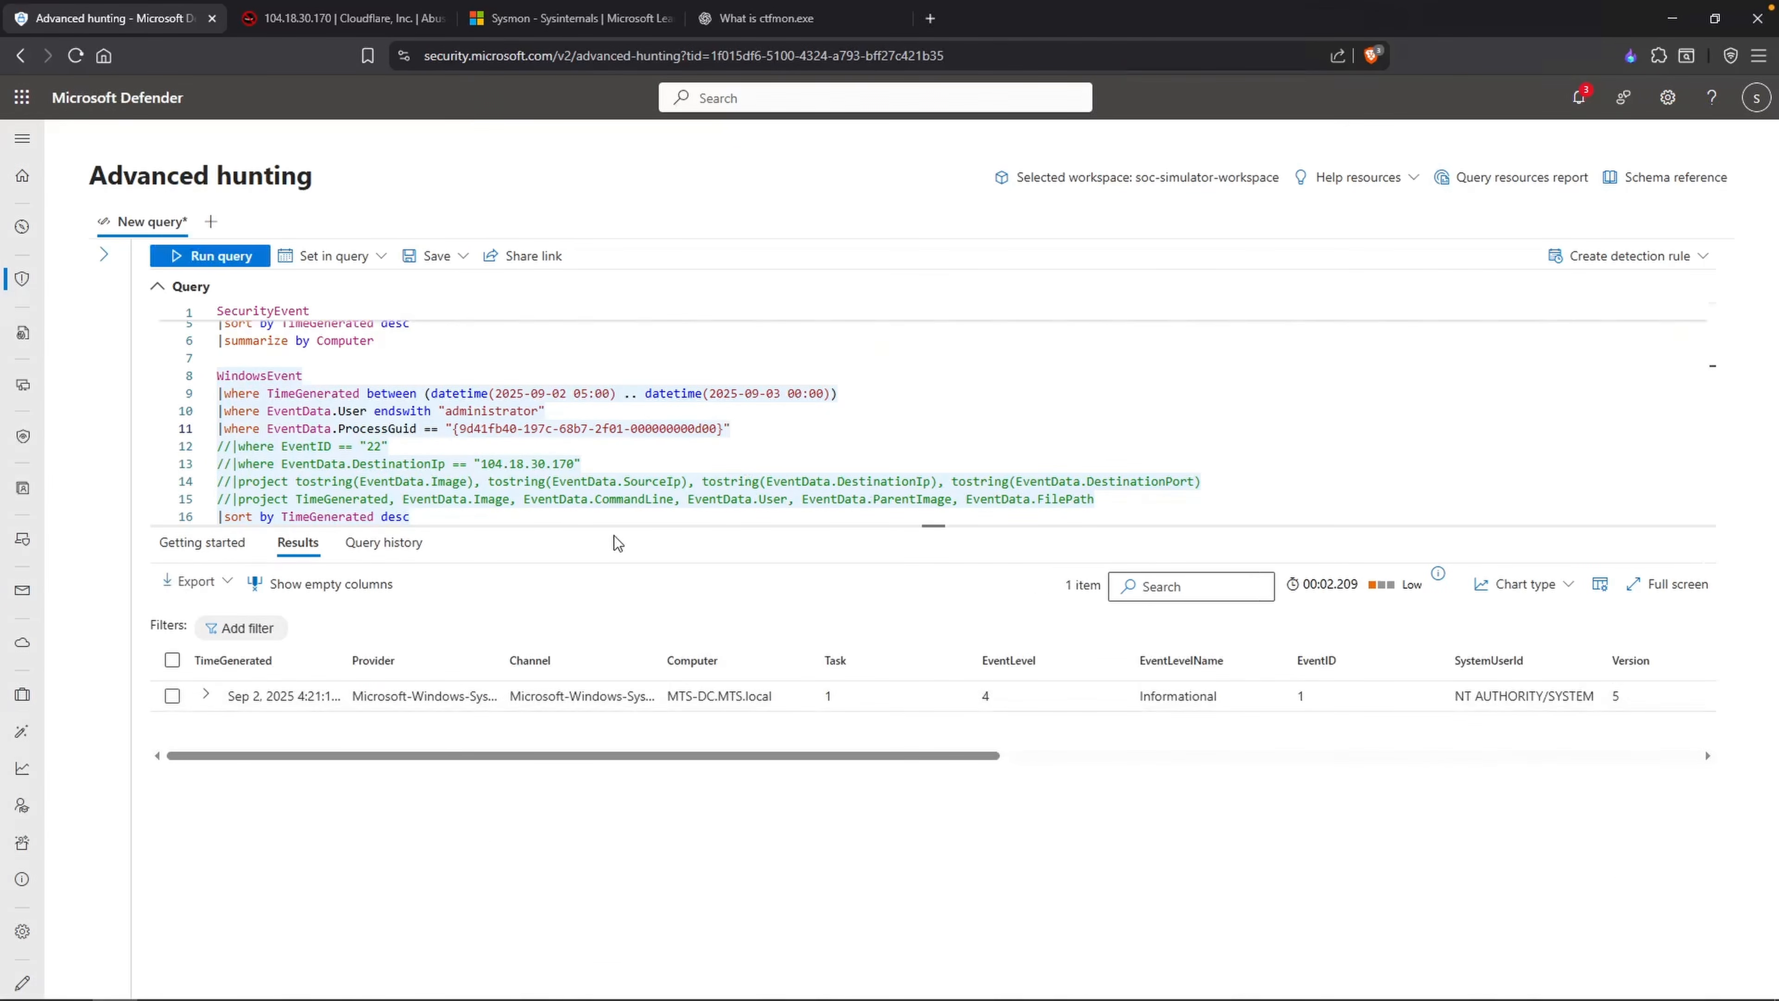
# Step: Comment out the TimeGenerated filter in the WindowsEvent query and run it
pyautogui.click(219, 394)
pyautogui.write('/')
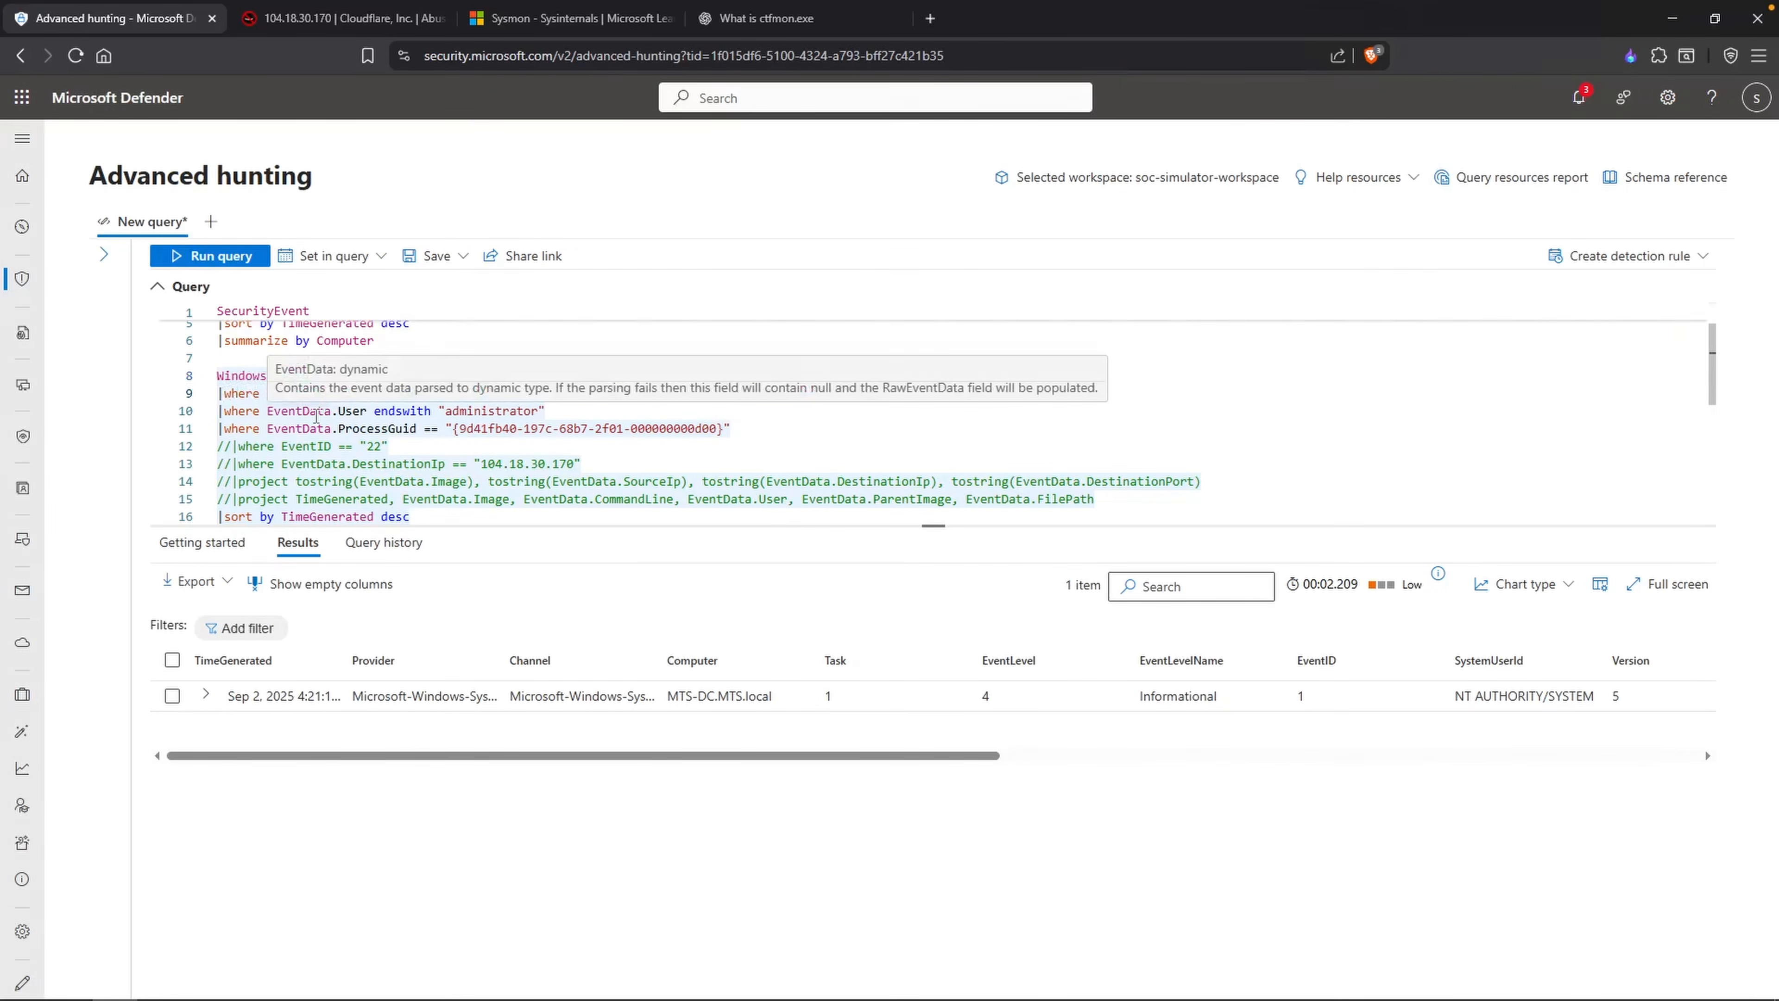
pyautogui.write('/')
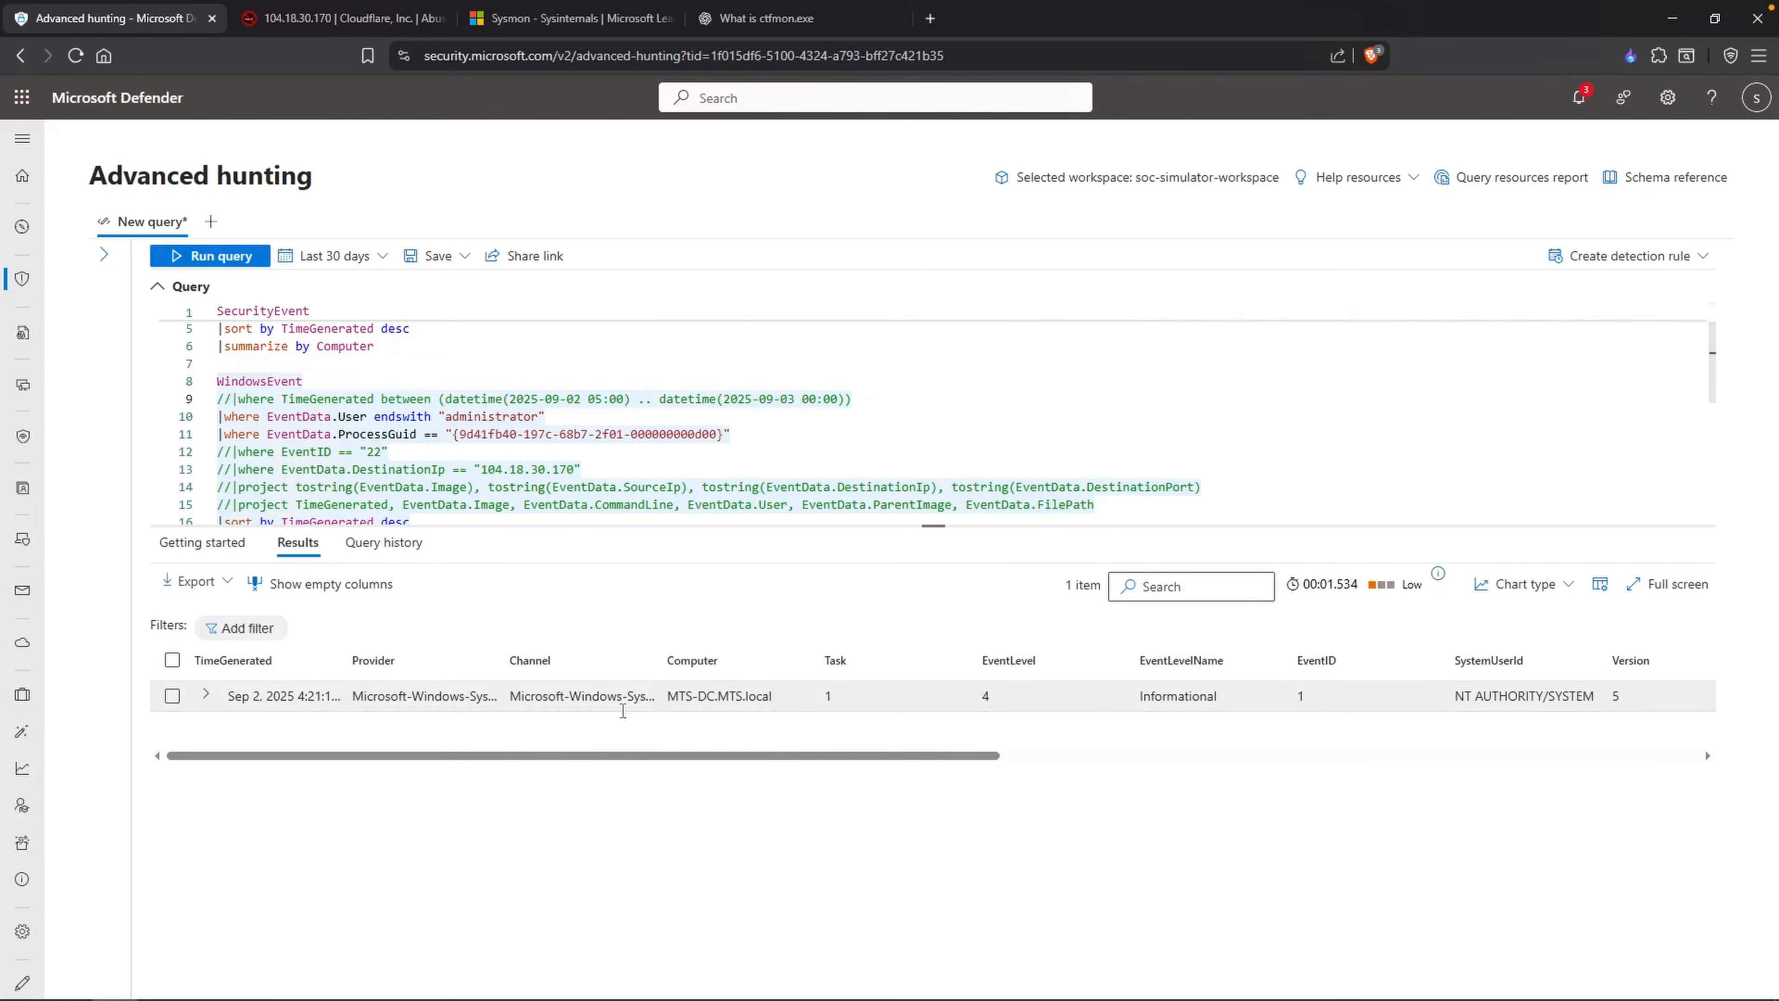
# Step: Comment out the ProcessGuid filter, set the EventData.User filter to "guest", and run the WindowsEvent query
pyautogui.click(440, 418)
pyautogui.click(220, 435)
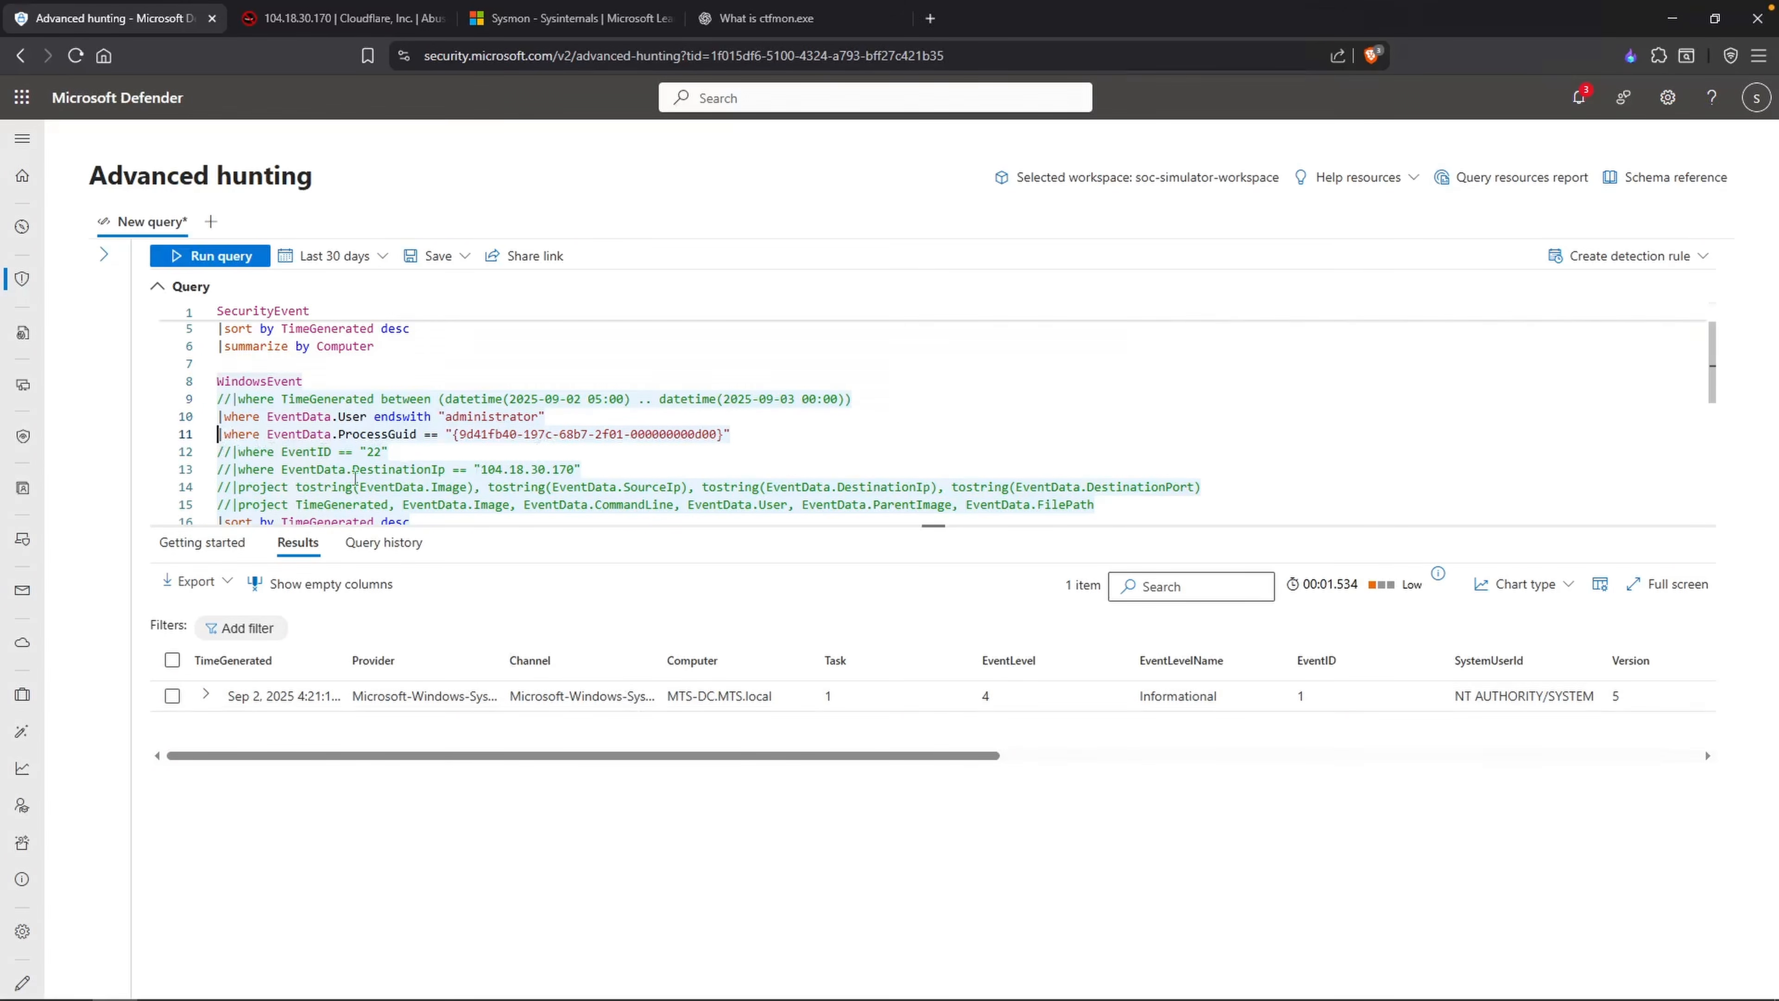
pyautogui.write('//')
pyautogui.doubleClick(467, 417)
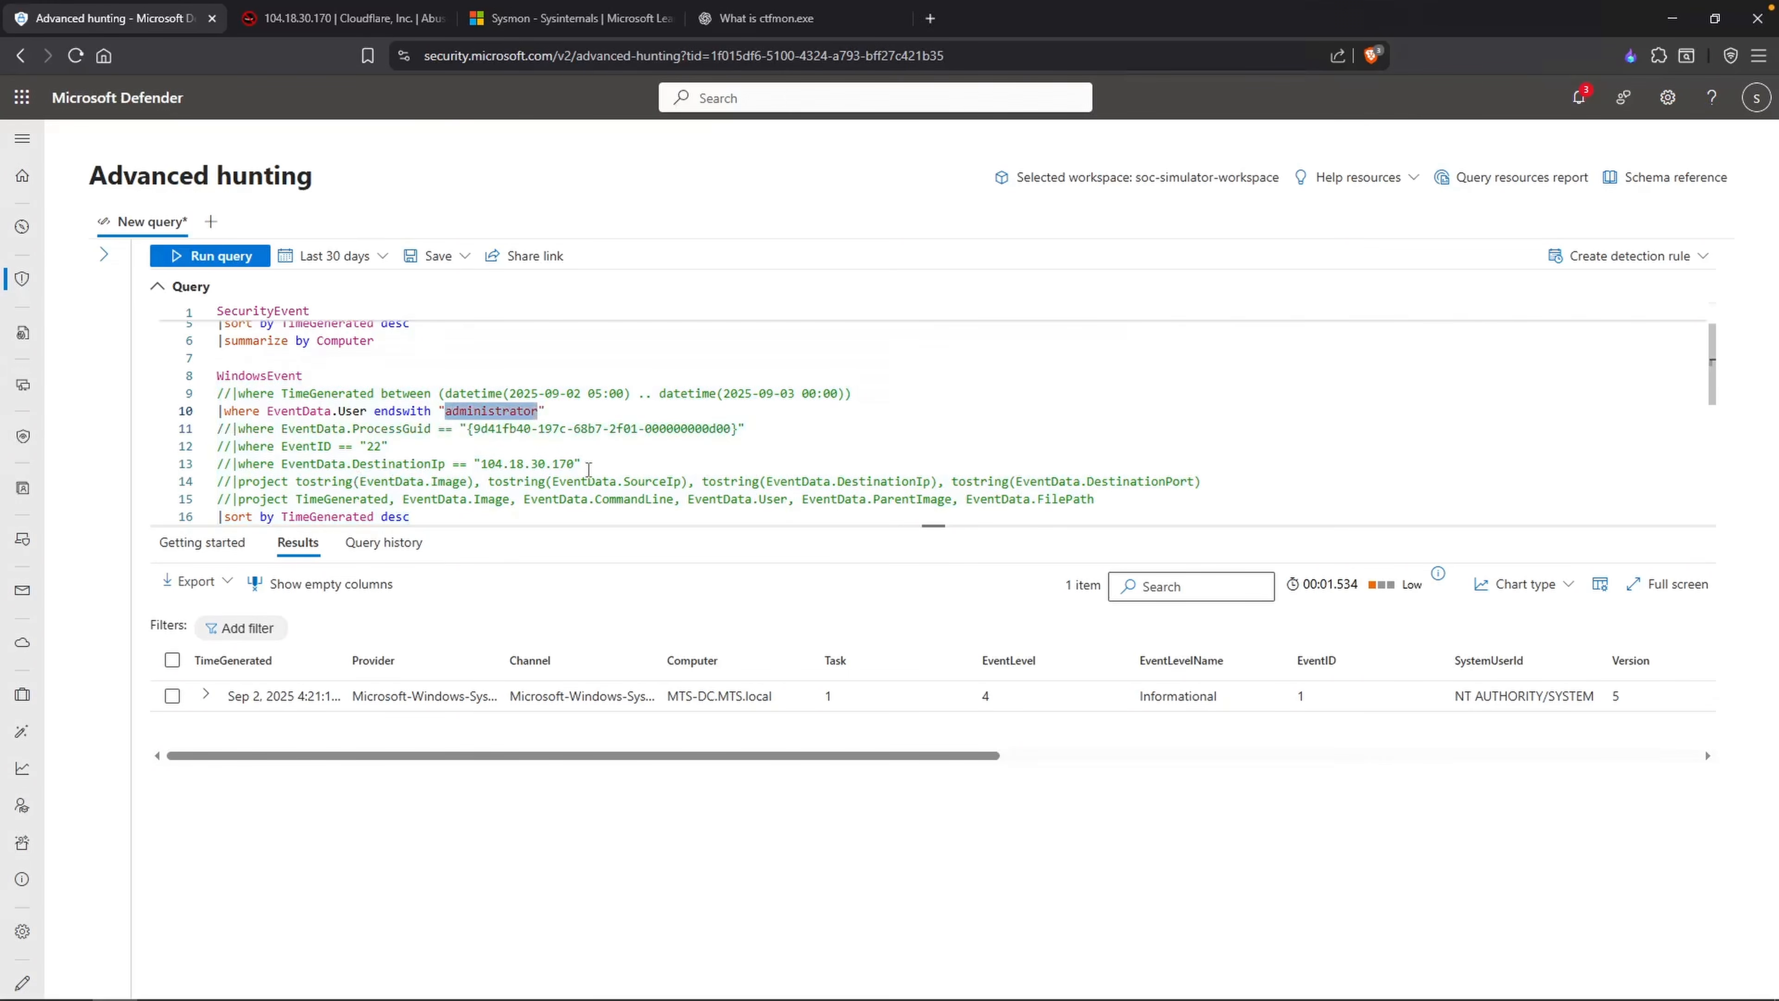
pyautogui.write('guest')
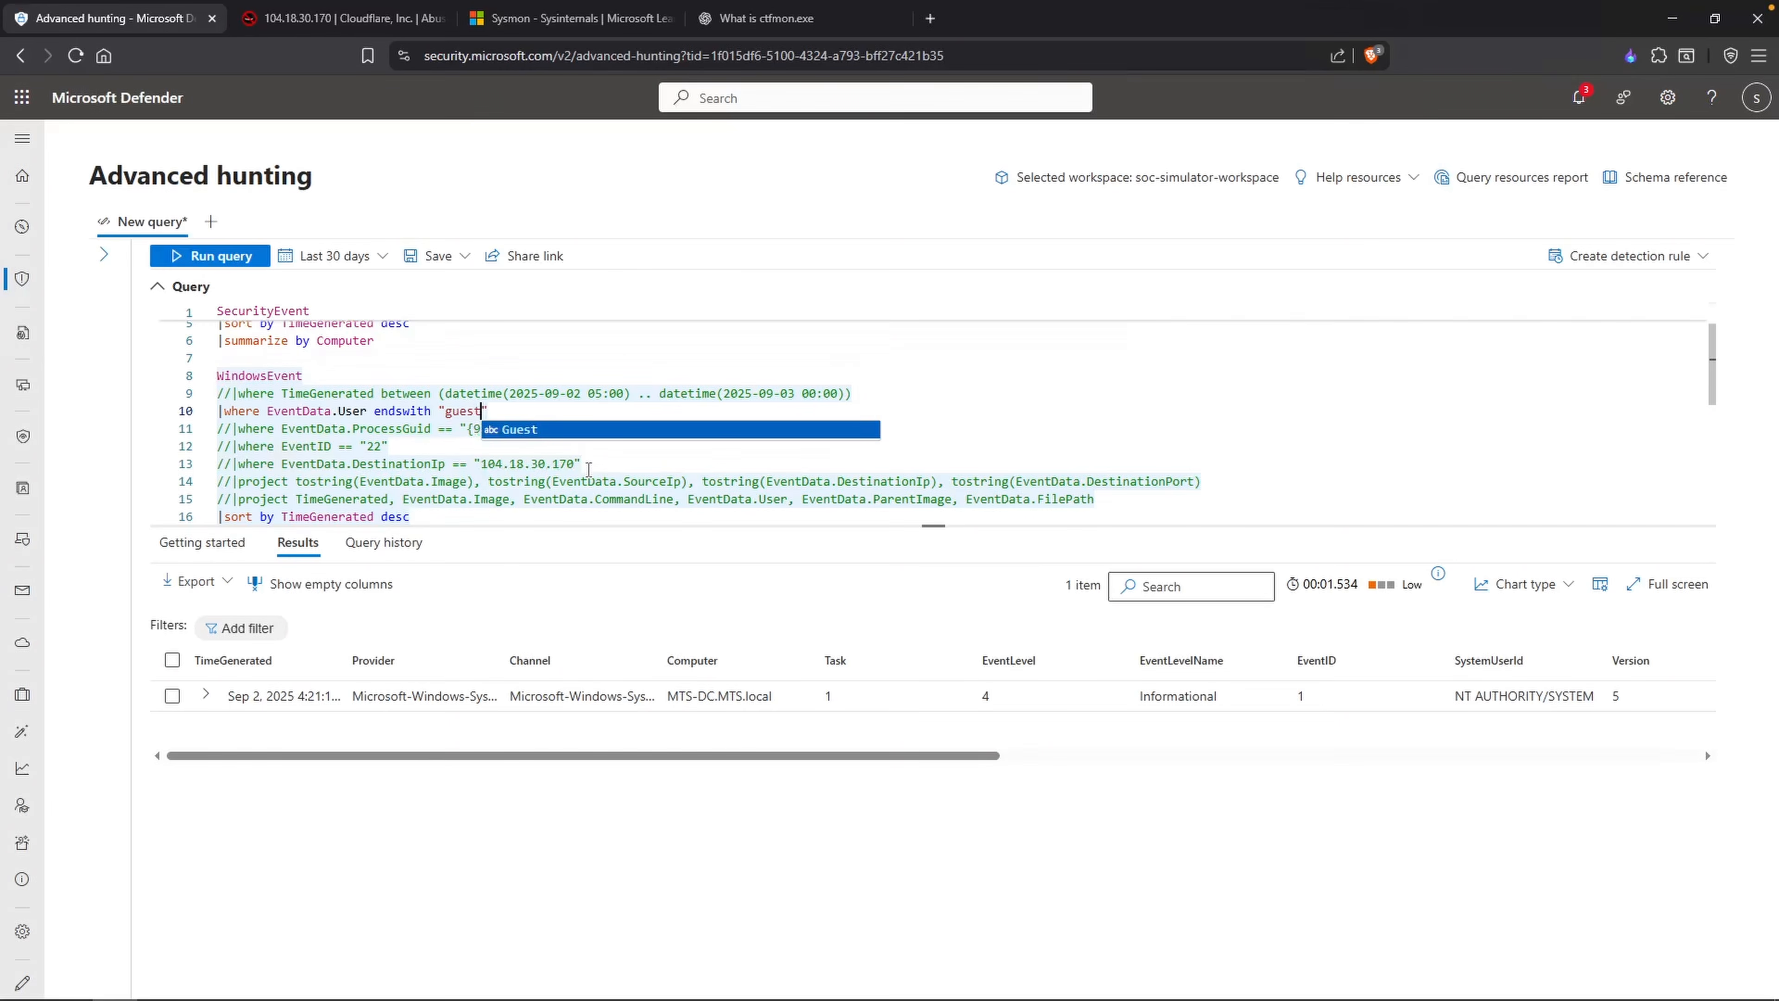
pyautogui.click(389, 463)
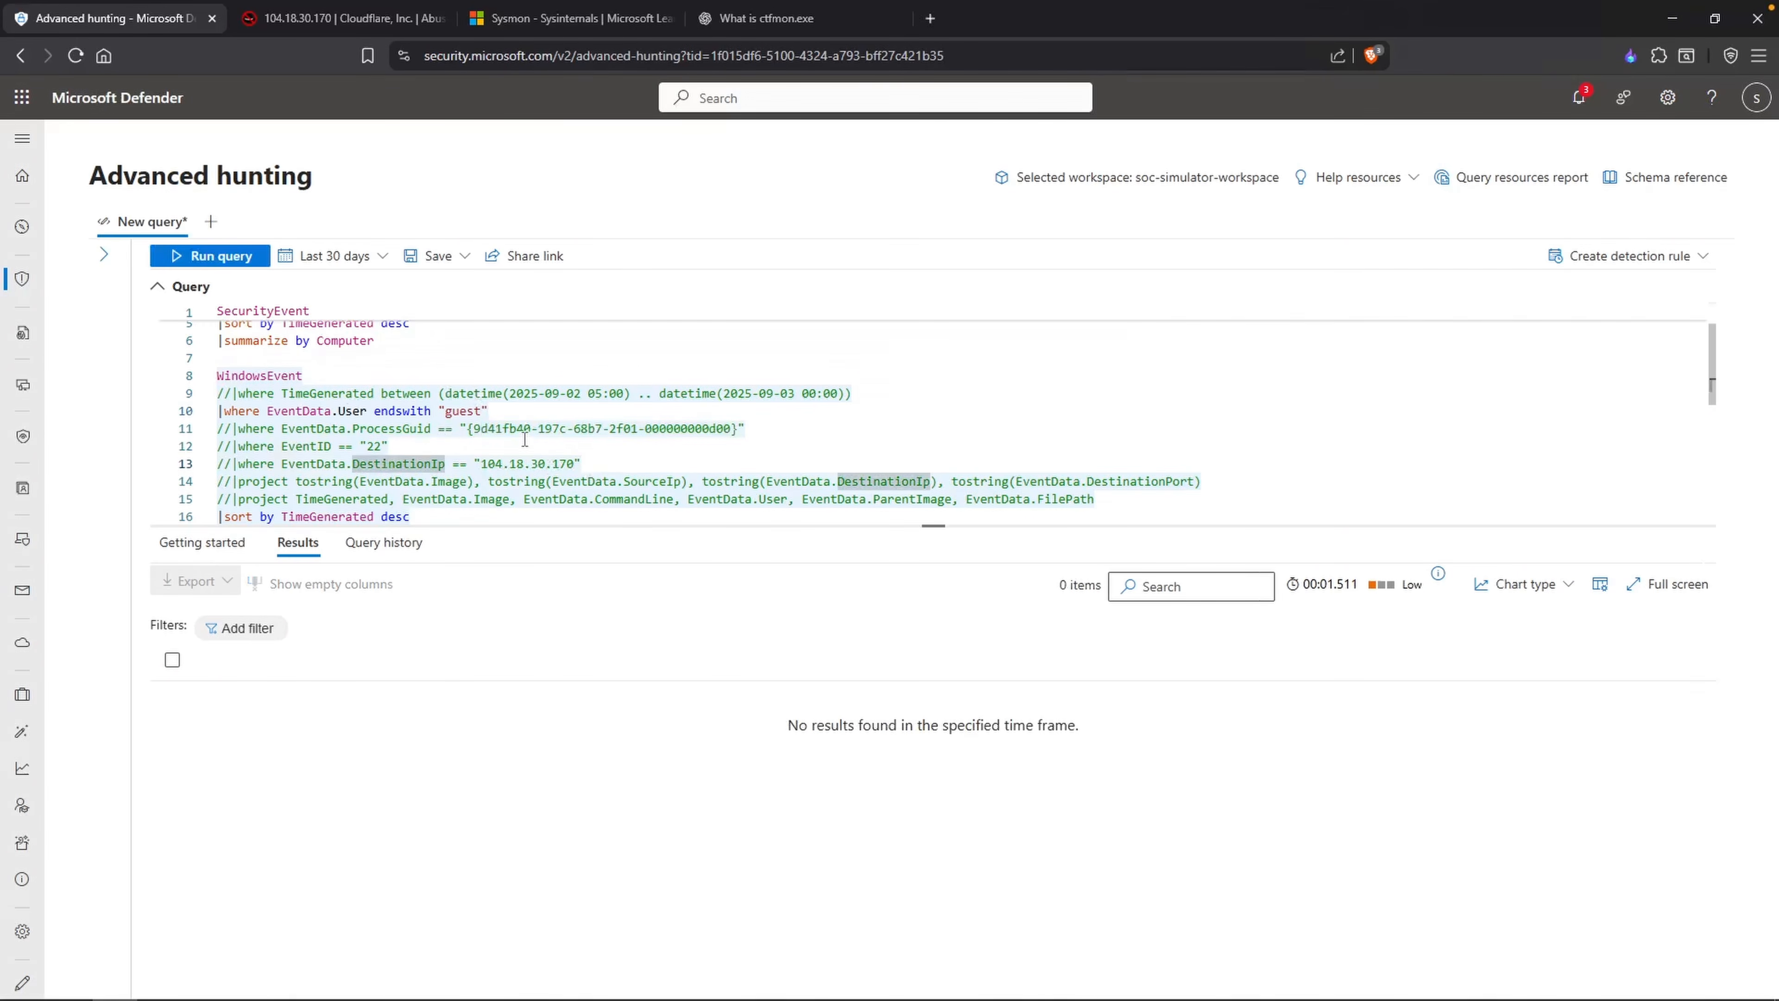
# Step: Start a new DeviceProcessEvents query below the SecurityEvent query for the Guest account
pyautogui.scroll(-1, 524, 439)
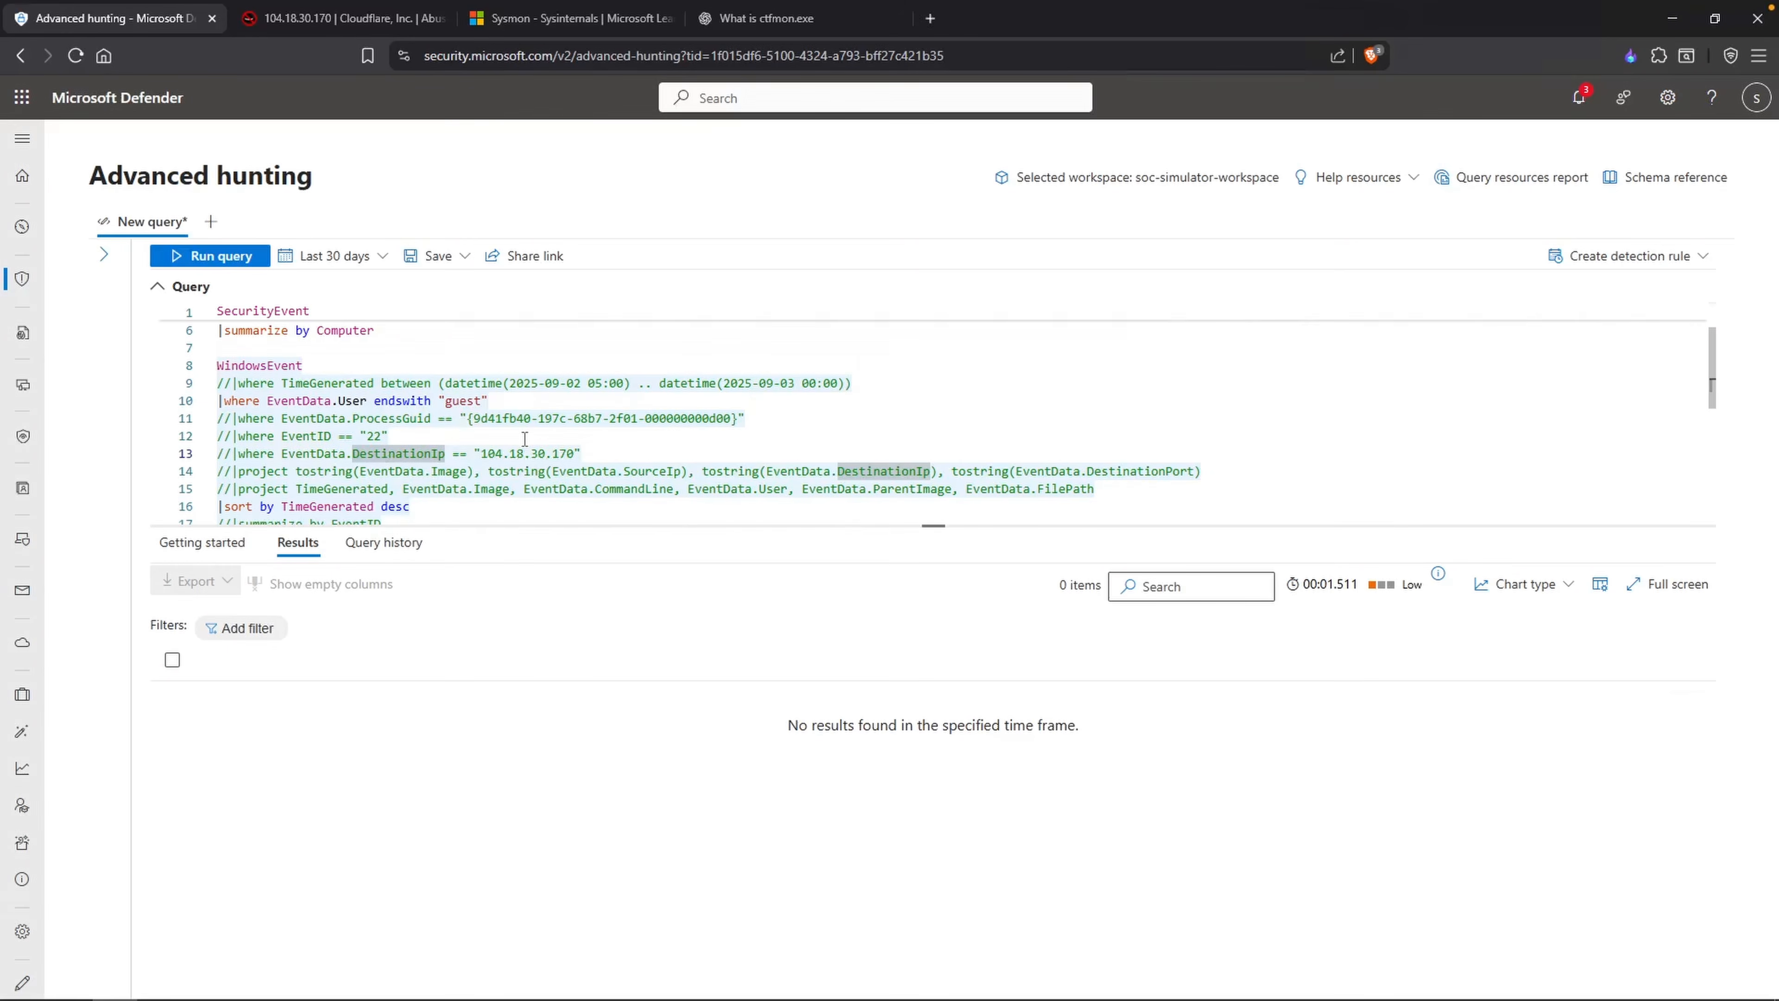
pyautogui.scroll(-3, 524, 439)
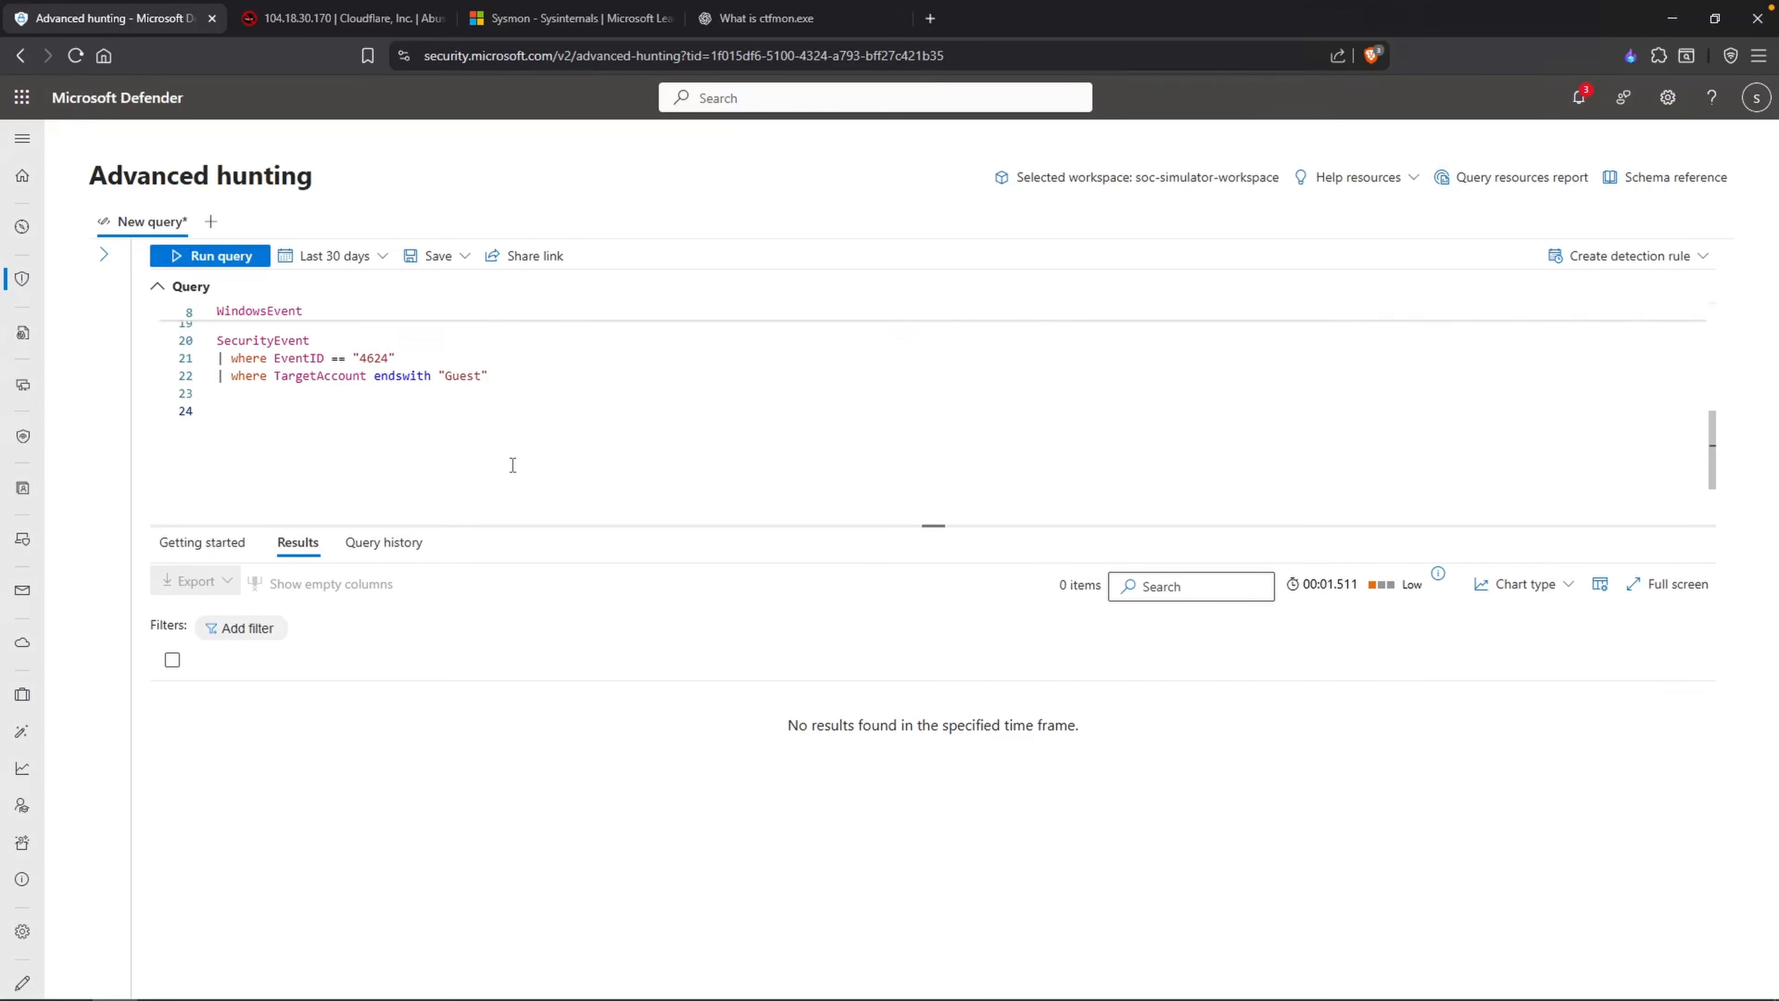
pyautogui.write('DeviceProcess')
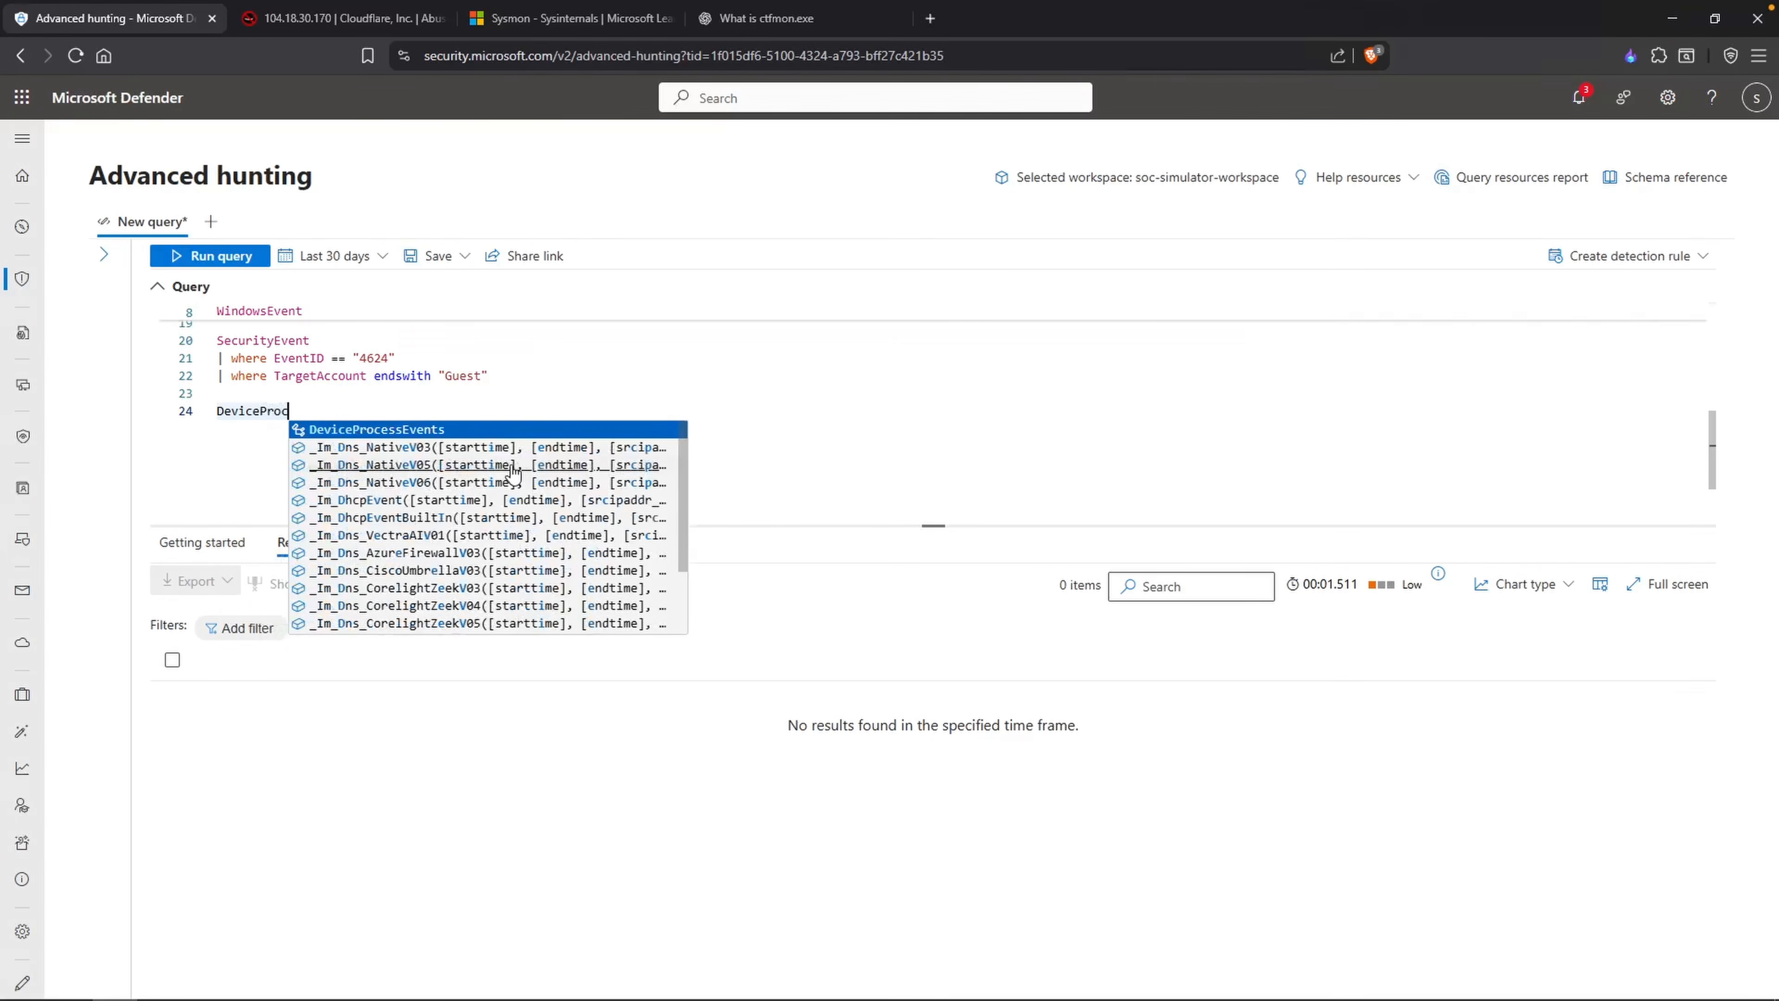
pyautogui.press('Tab')
pyautogui.press('Return')
pyautogui.write('|')
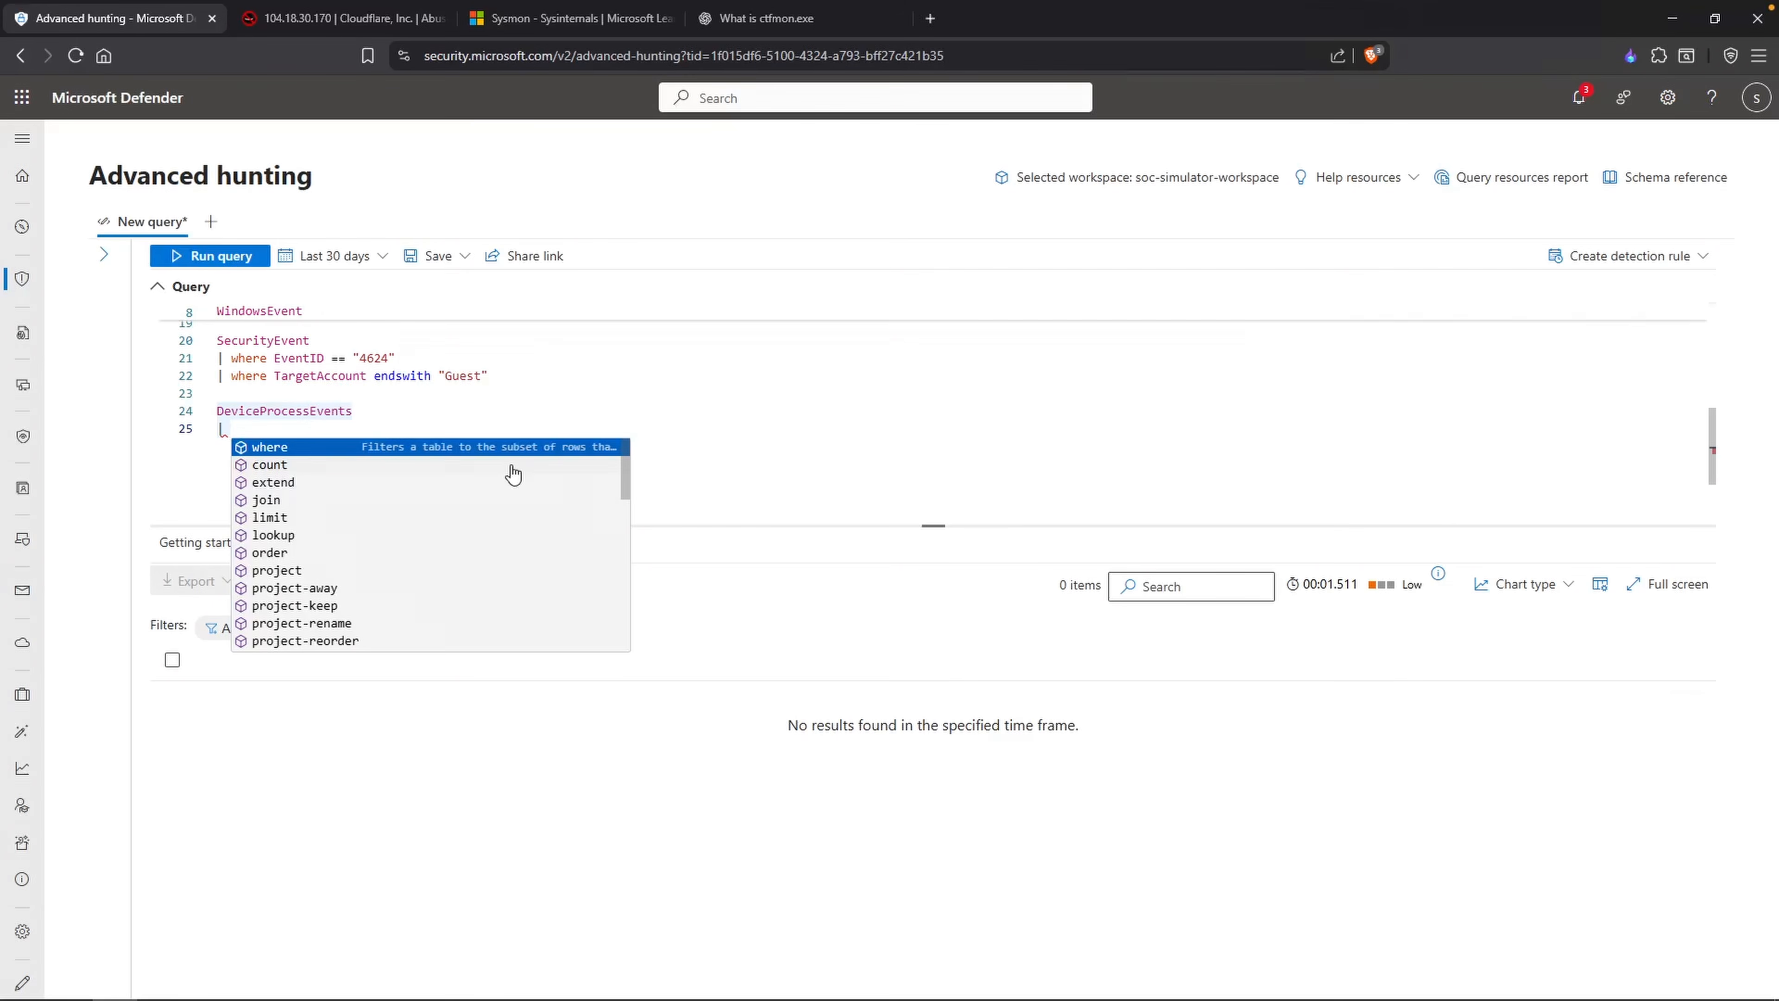
pyautogui.scroll(5, 513, 474)
pyautogui.moveTo(868, 380); pyautogui.dragTo(225, 382)
pyautogui.scroll(-5, 369, 425)
pyautogui.click(369, 425)
pyautogui.write('|')
pyautogui.hotkey('ctrl', 'v')
pyautogui.hotkey('shift', 'Return')
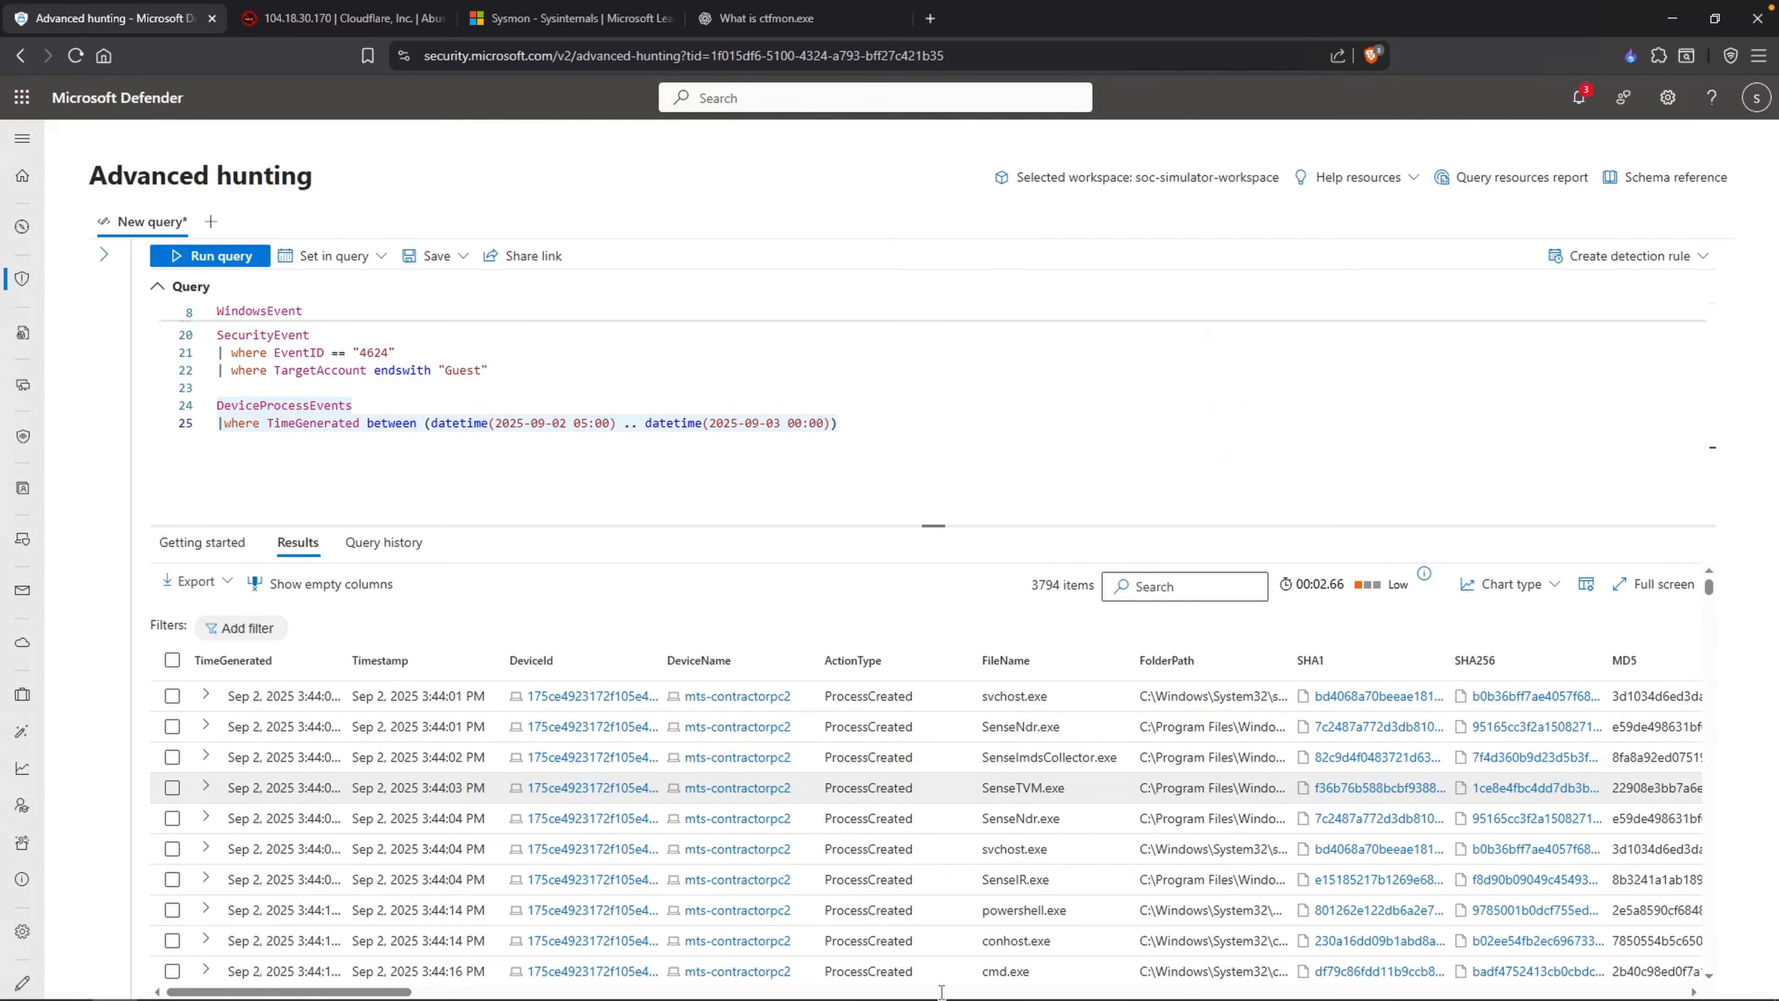
# Step: Add a filter for AccountName ending with "administrator" to the DeviceProcessEvents query and run it
pyautogui.scroll(-2, 1085, 786)
pyautogui.scroll(2, 1086, 784)
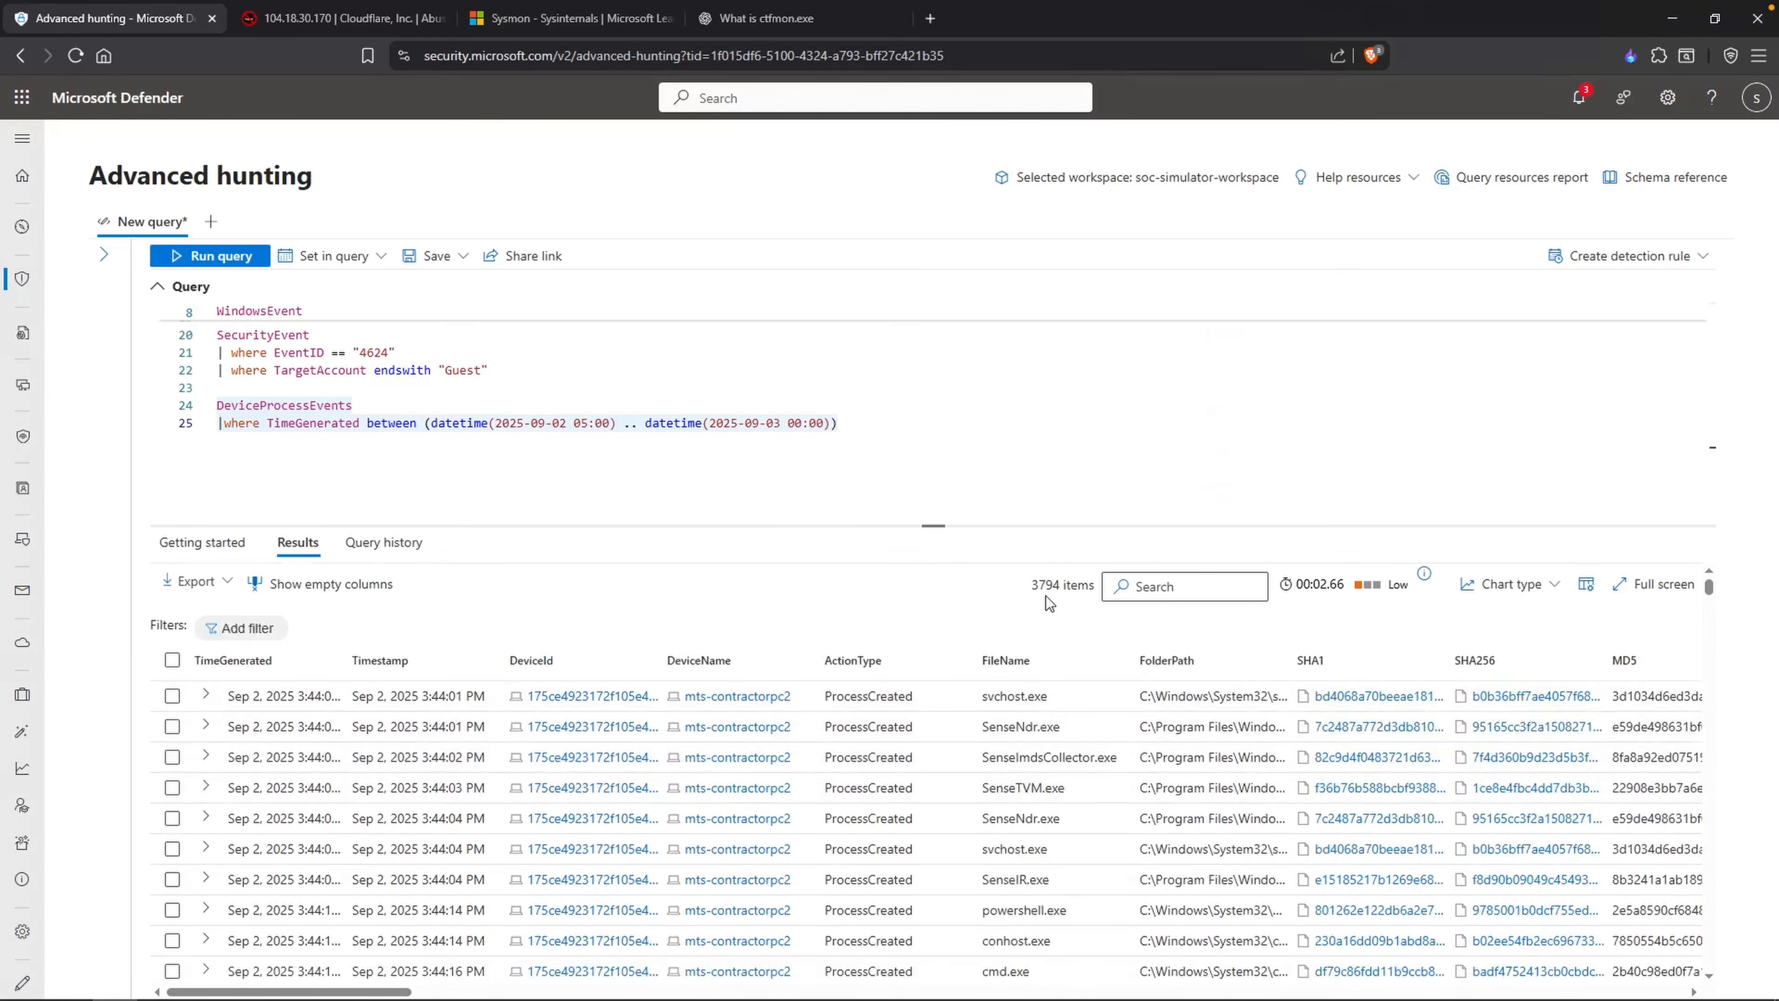
pyautogui.click(860, 440)
pyautogui.press('Return')
pyautogui.write('|where ')
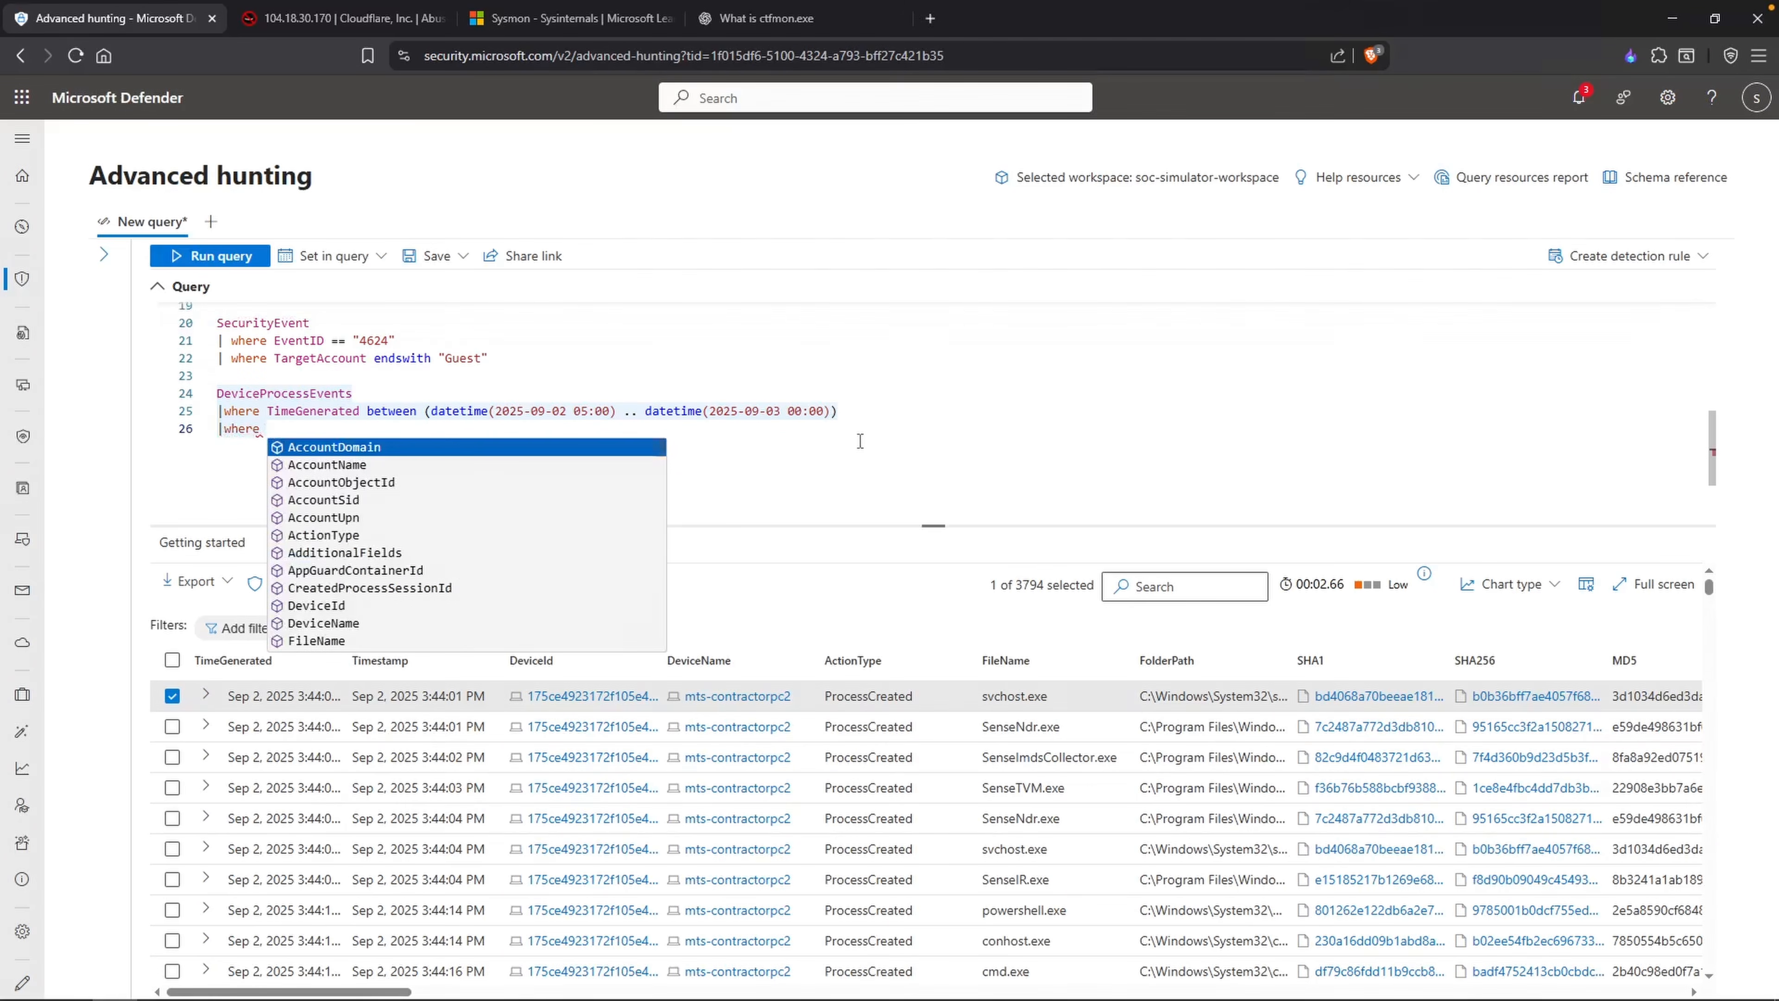
pyautogui.write('Acc')
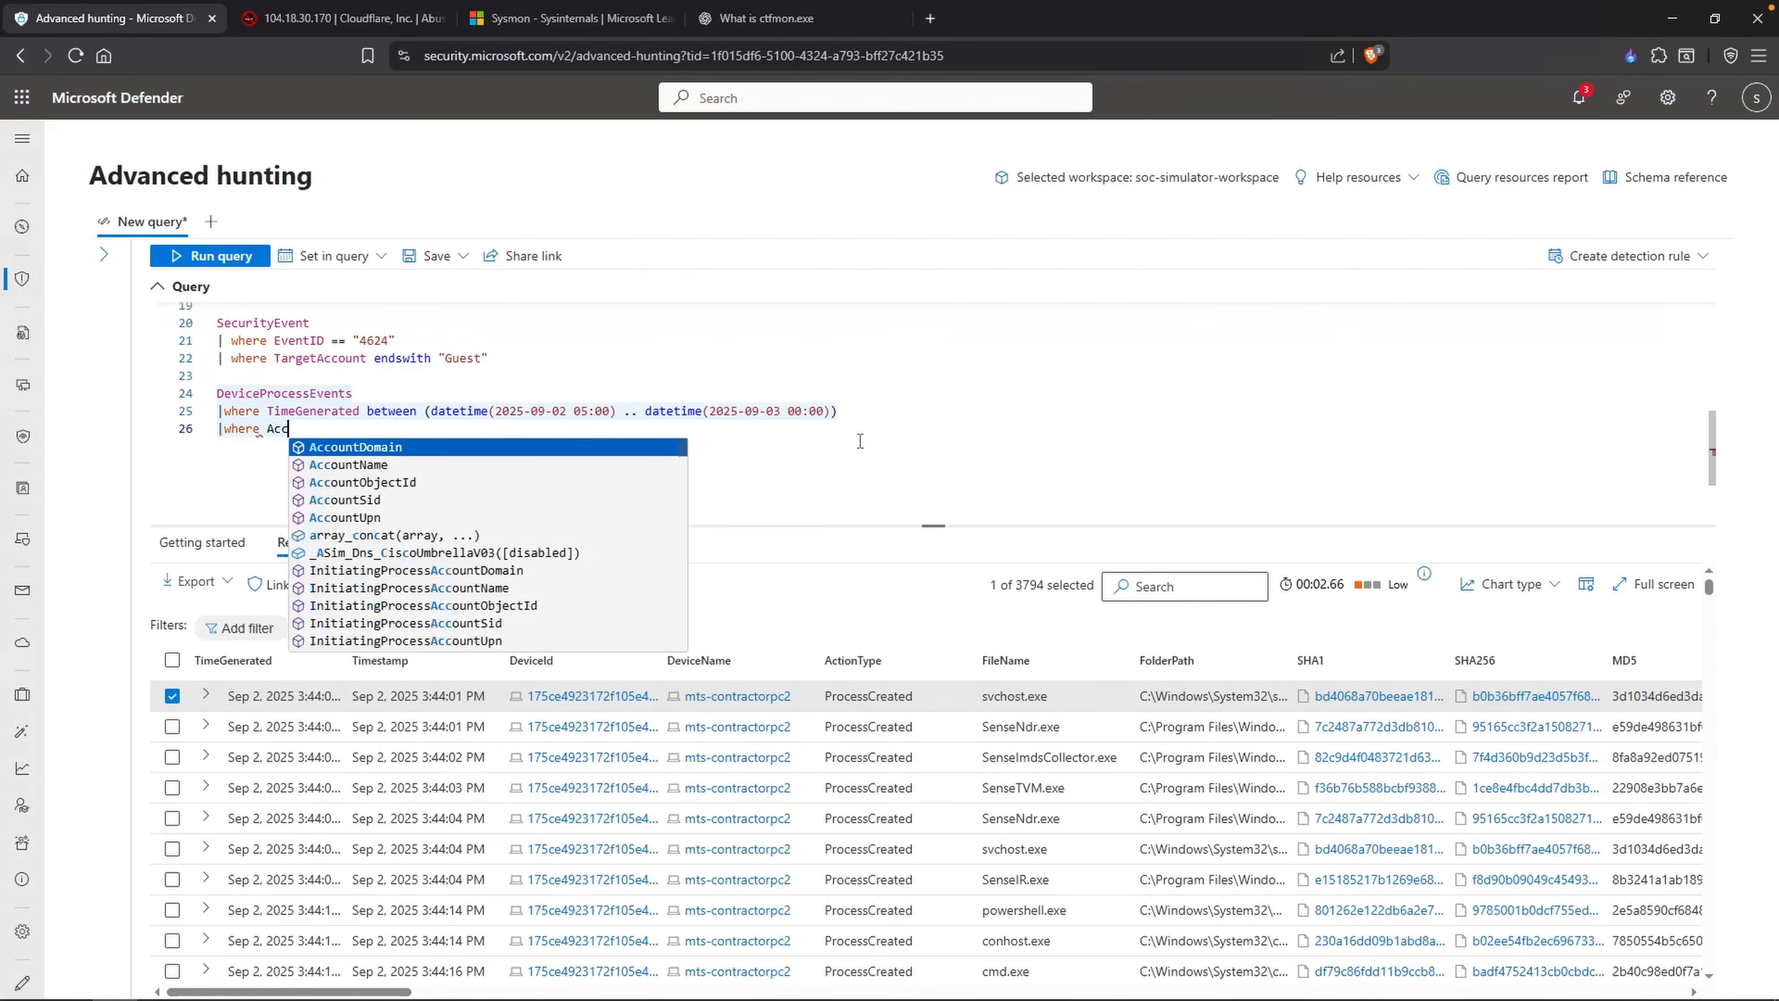
pyautogui.write('ountName endswith ""')
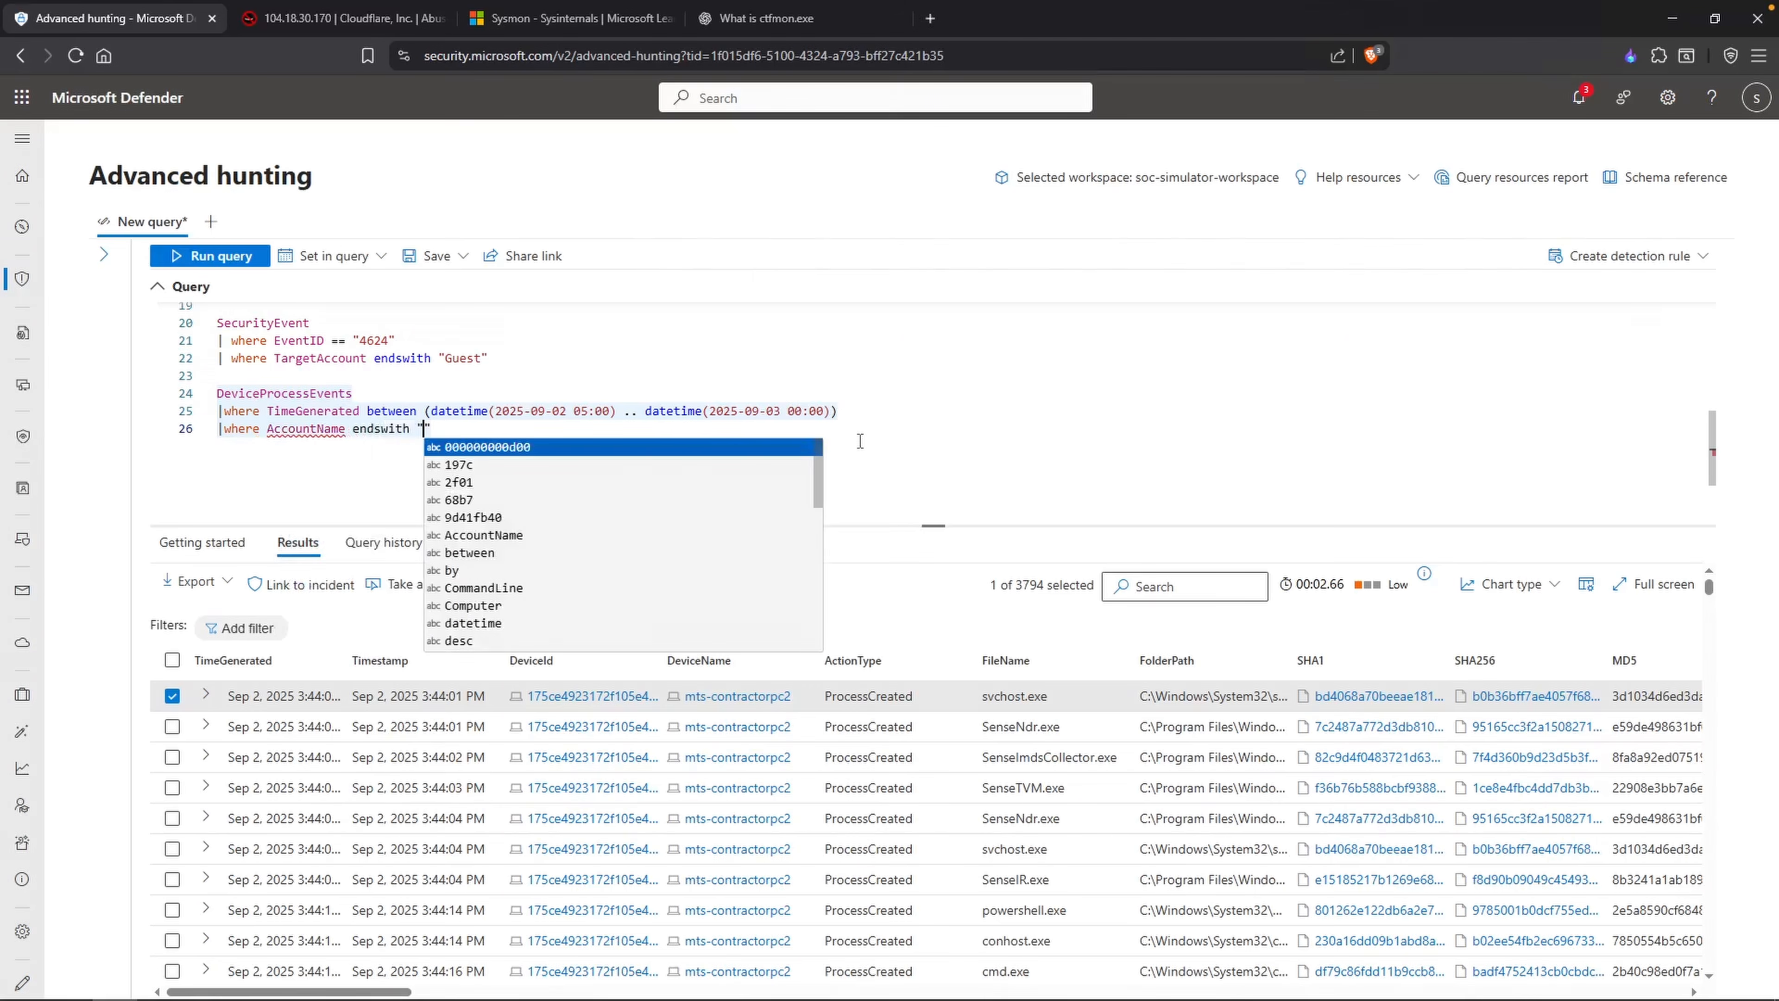
pyautogui.write('administrator')
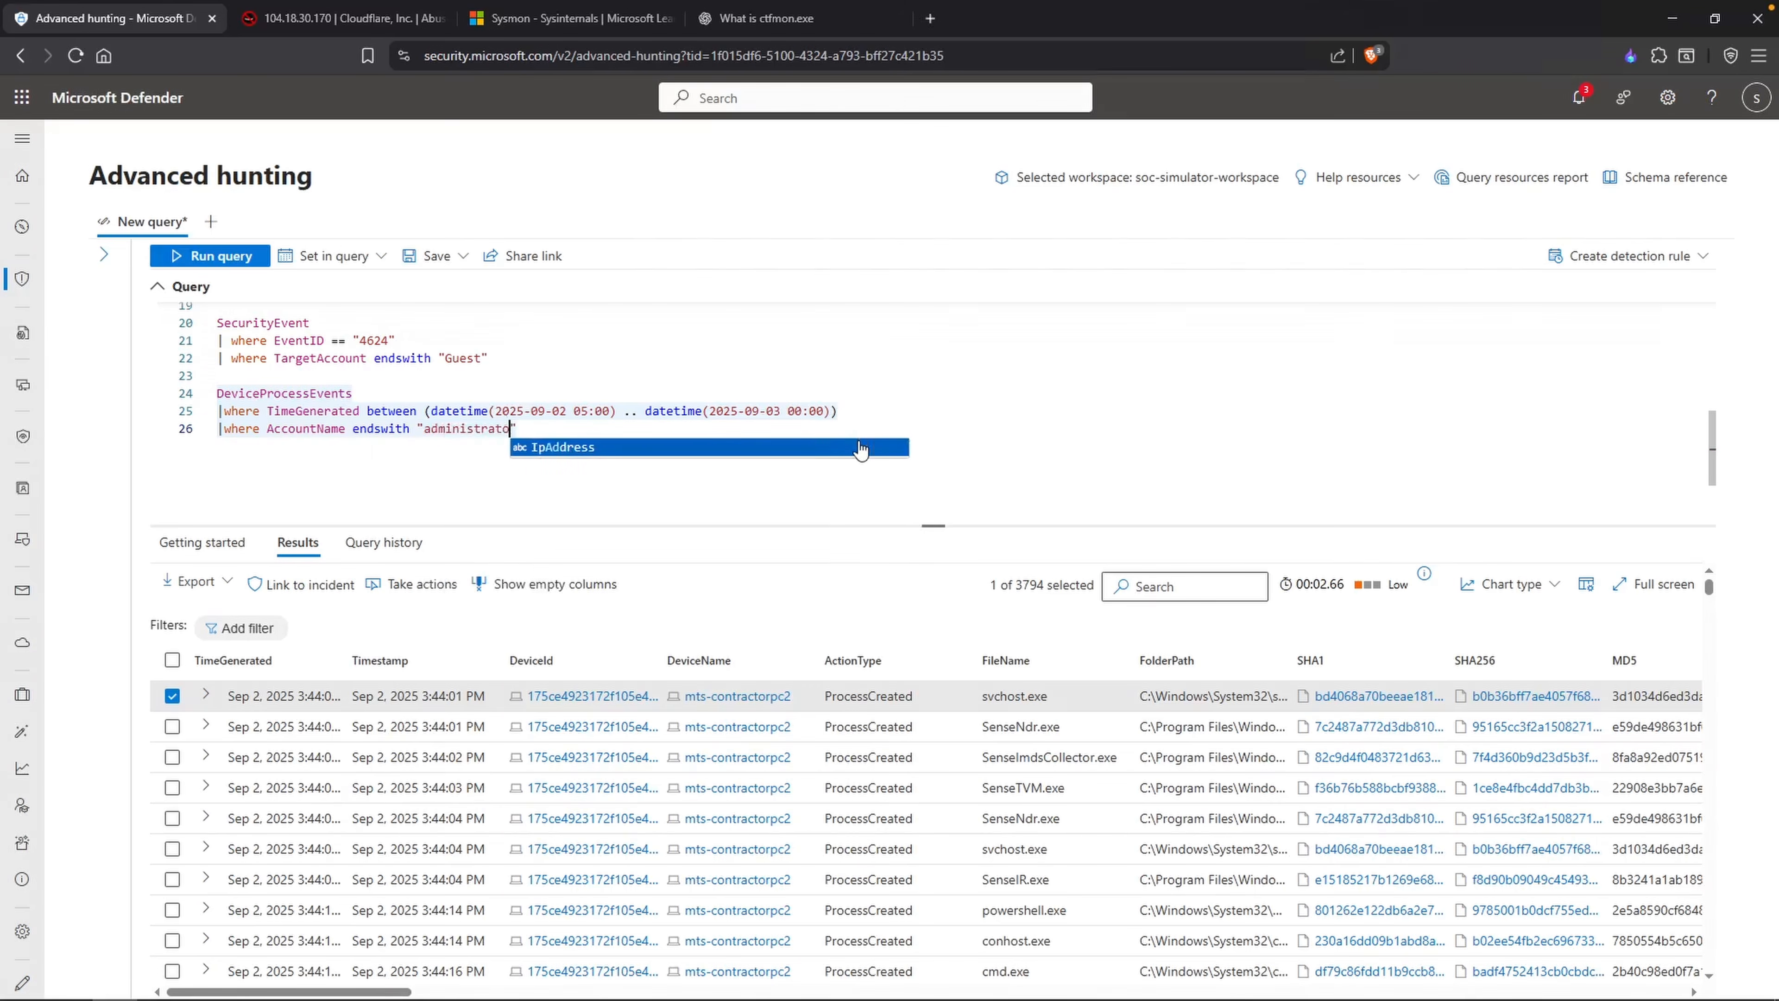
pyautogui.hotkey('shift', 'Return')
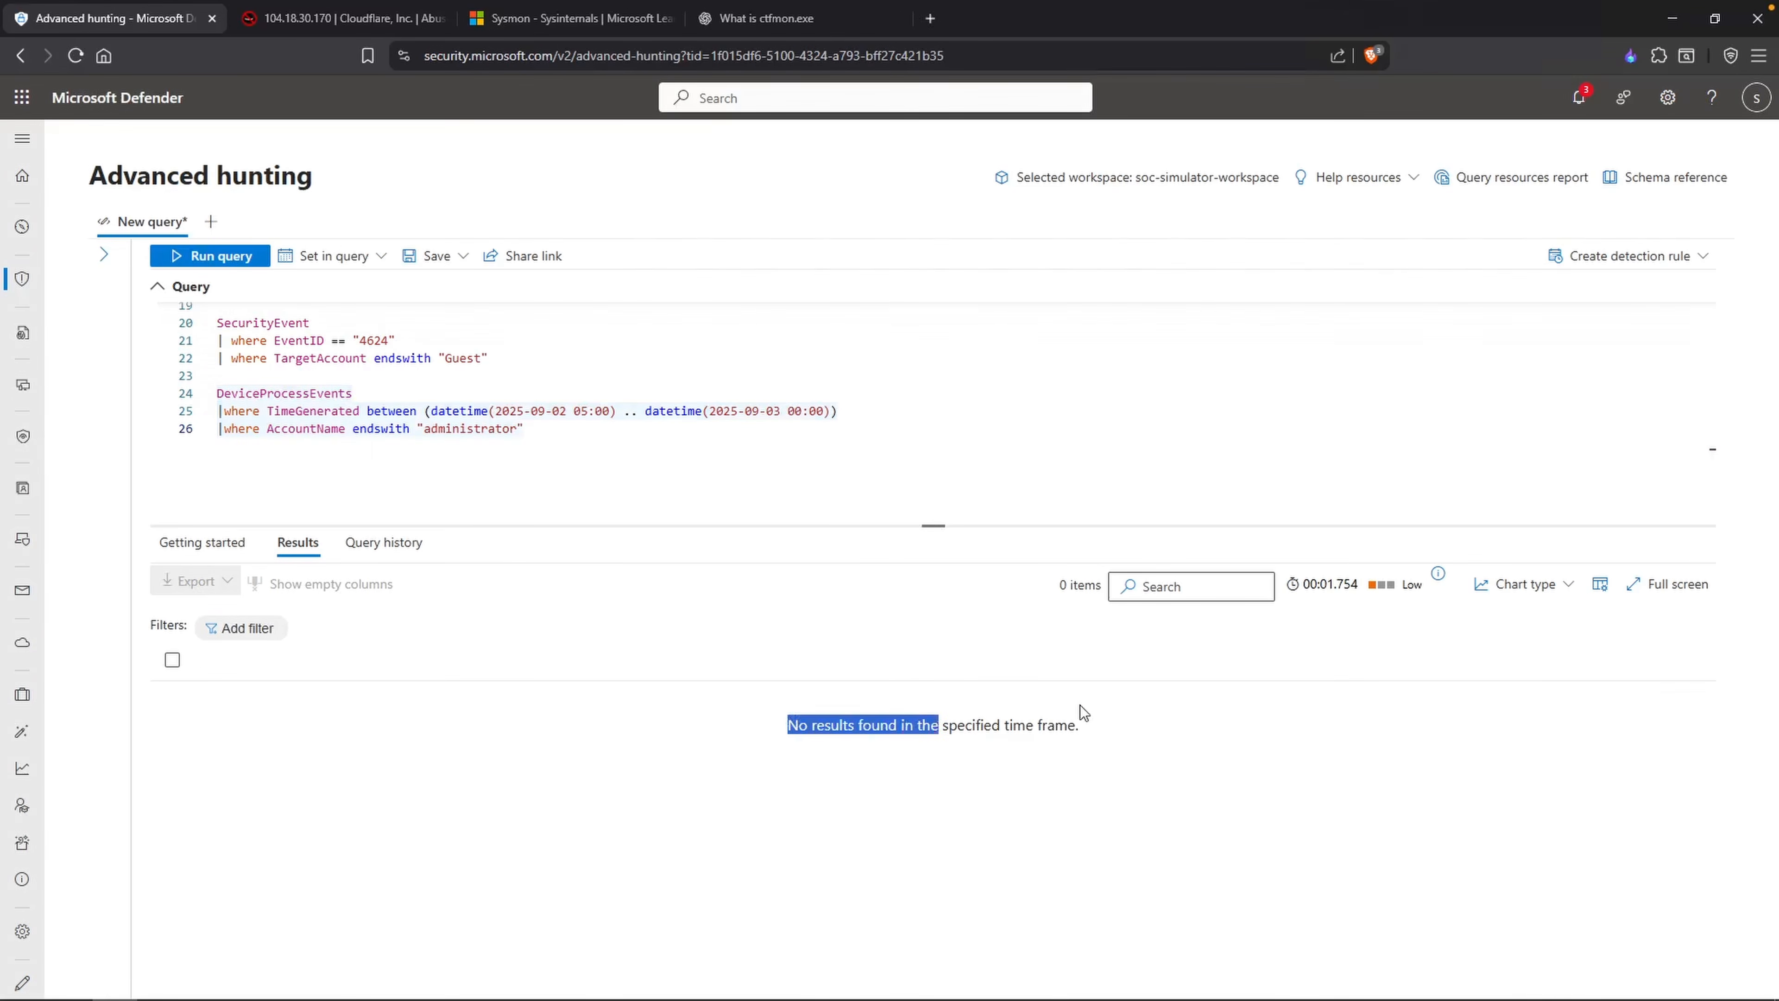
# Step: Change the AccountName filter value to "guest" and run the DeviceProcessEvents query
pyautogui.click(524, 440)
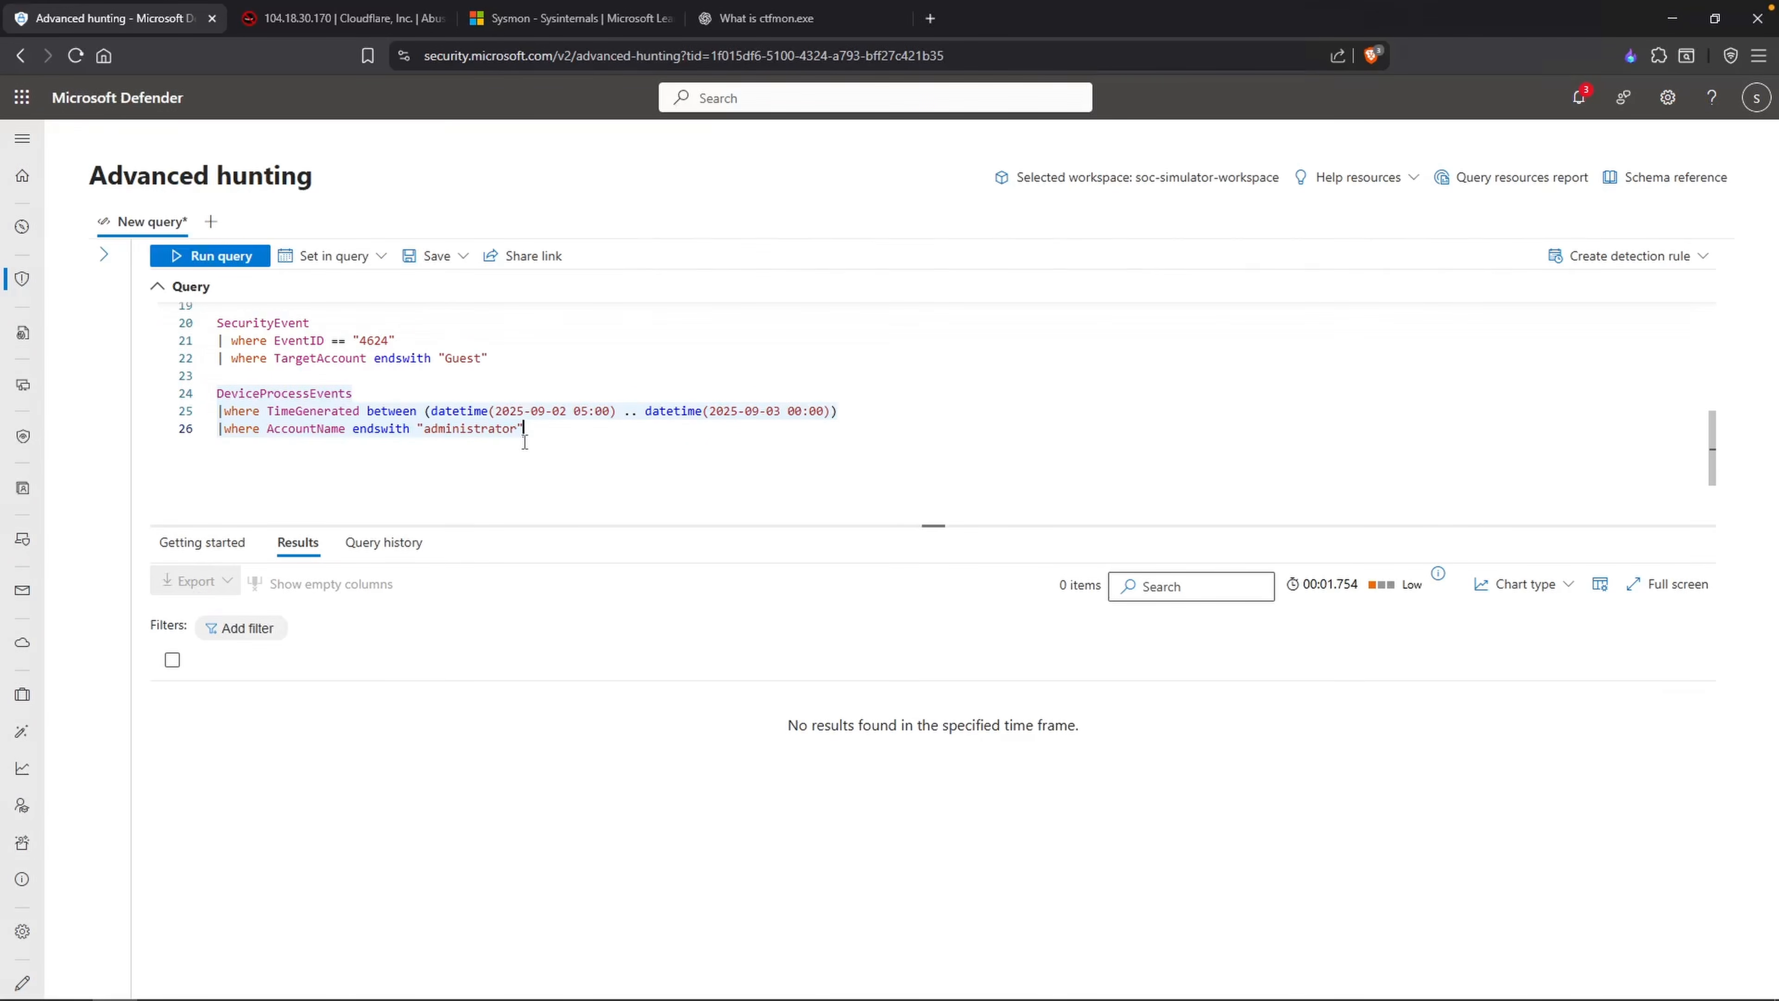
pyautogui.doubleClick(521, 428)
pyautogui.write('guest')
pyautogui.hotkey('shift', 'Return')
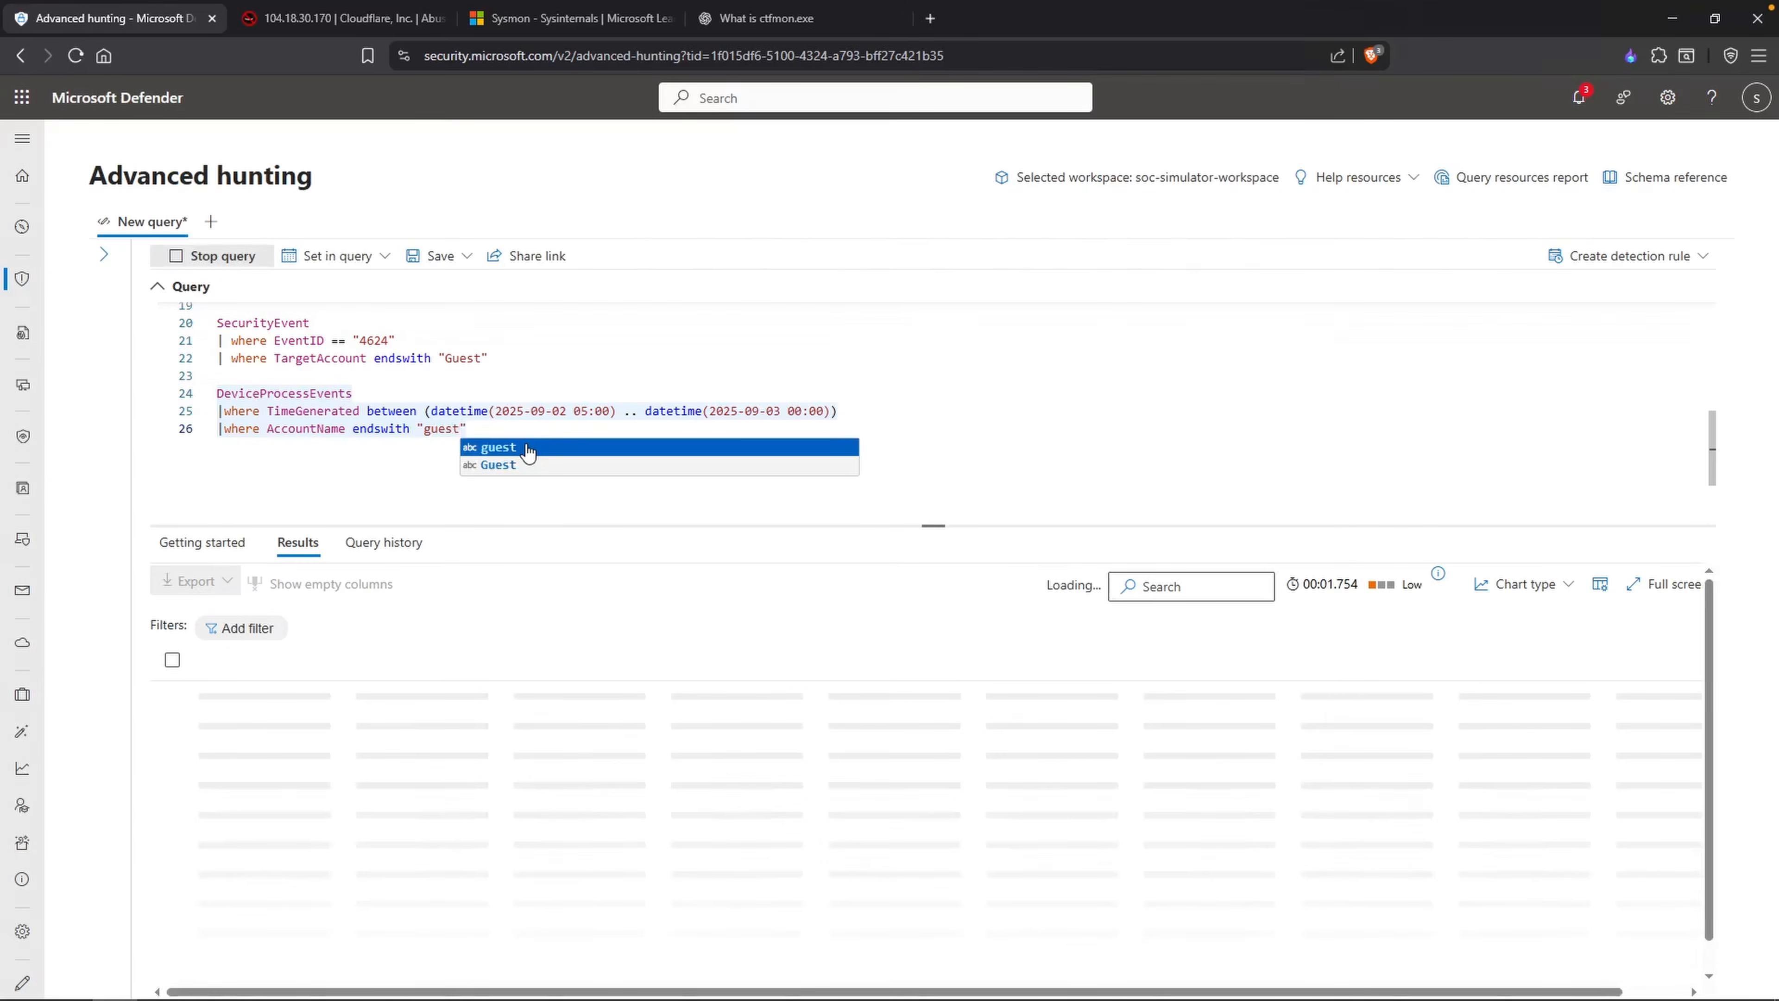
pyautogui.click(513, 427)
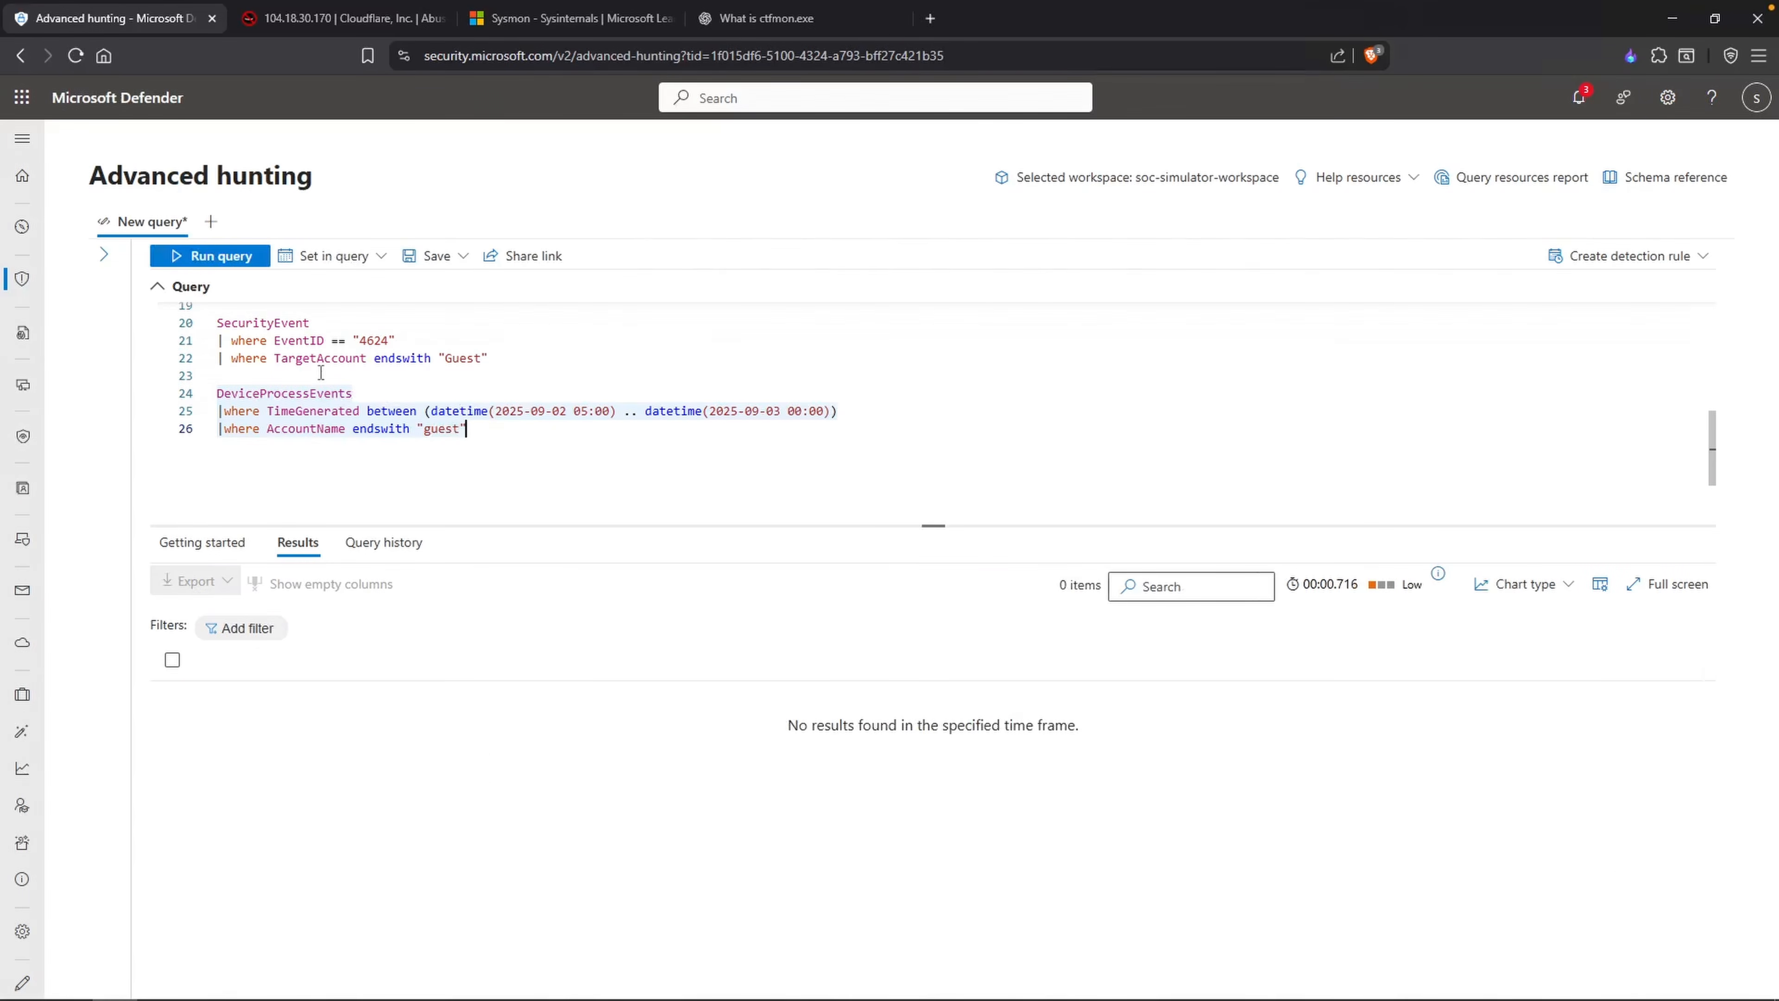
# Step: Replace the AccountName filter with ProcessCommandLine contains "guest" and run the query
pyautogui.doubleClick(308, 428)
pyautogui.write('ProcessCommandLine')
pyautogui.press('Tab')
pyautogui.press('Right')
pyautogui.press('Right')
pyautogui.press('Right')
pyautogui.press('Right')
pyautogui.press('Right')
pyautogui.press('Right')
pyautogui.press('Right')
pyautogui.press('Right')
pyautogui.press('Right')
pyautogui.press('BackSpace')
pyautogui.press('BackSpace')
pyautogui.press('BackSpace')
pyautogui.press('BackSpace')
pyautogui.press('BackSpace')
pyautogui.press('BackSpace')
pyautogui.press('BackSpace')
pyautogui.press('BackSpace')
pyautogui.write('contains')
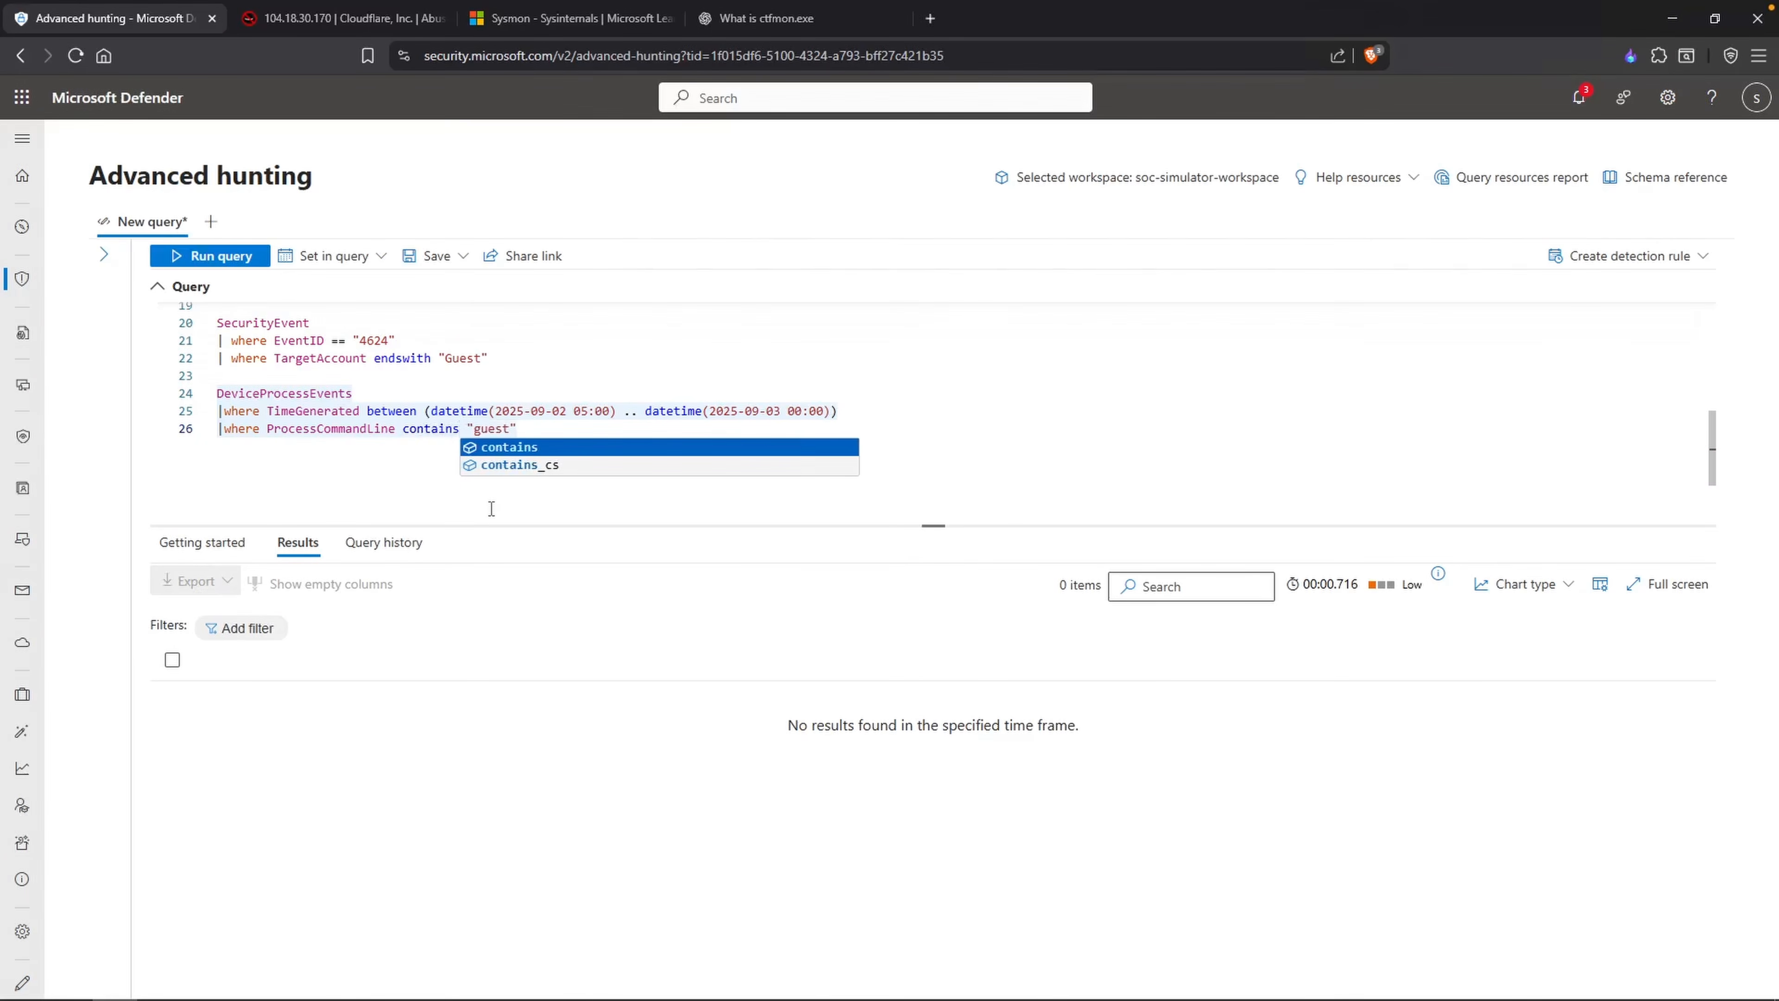
pyautogui.hotkey('shift', 'Return')
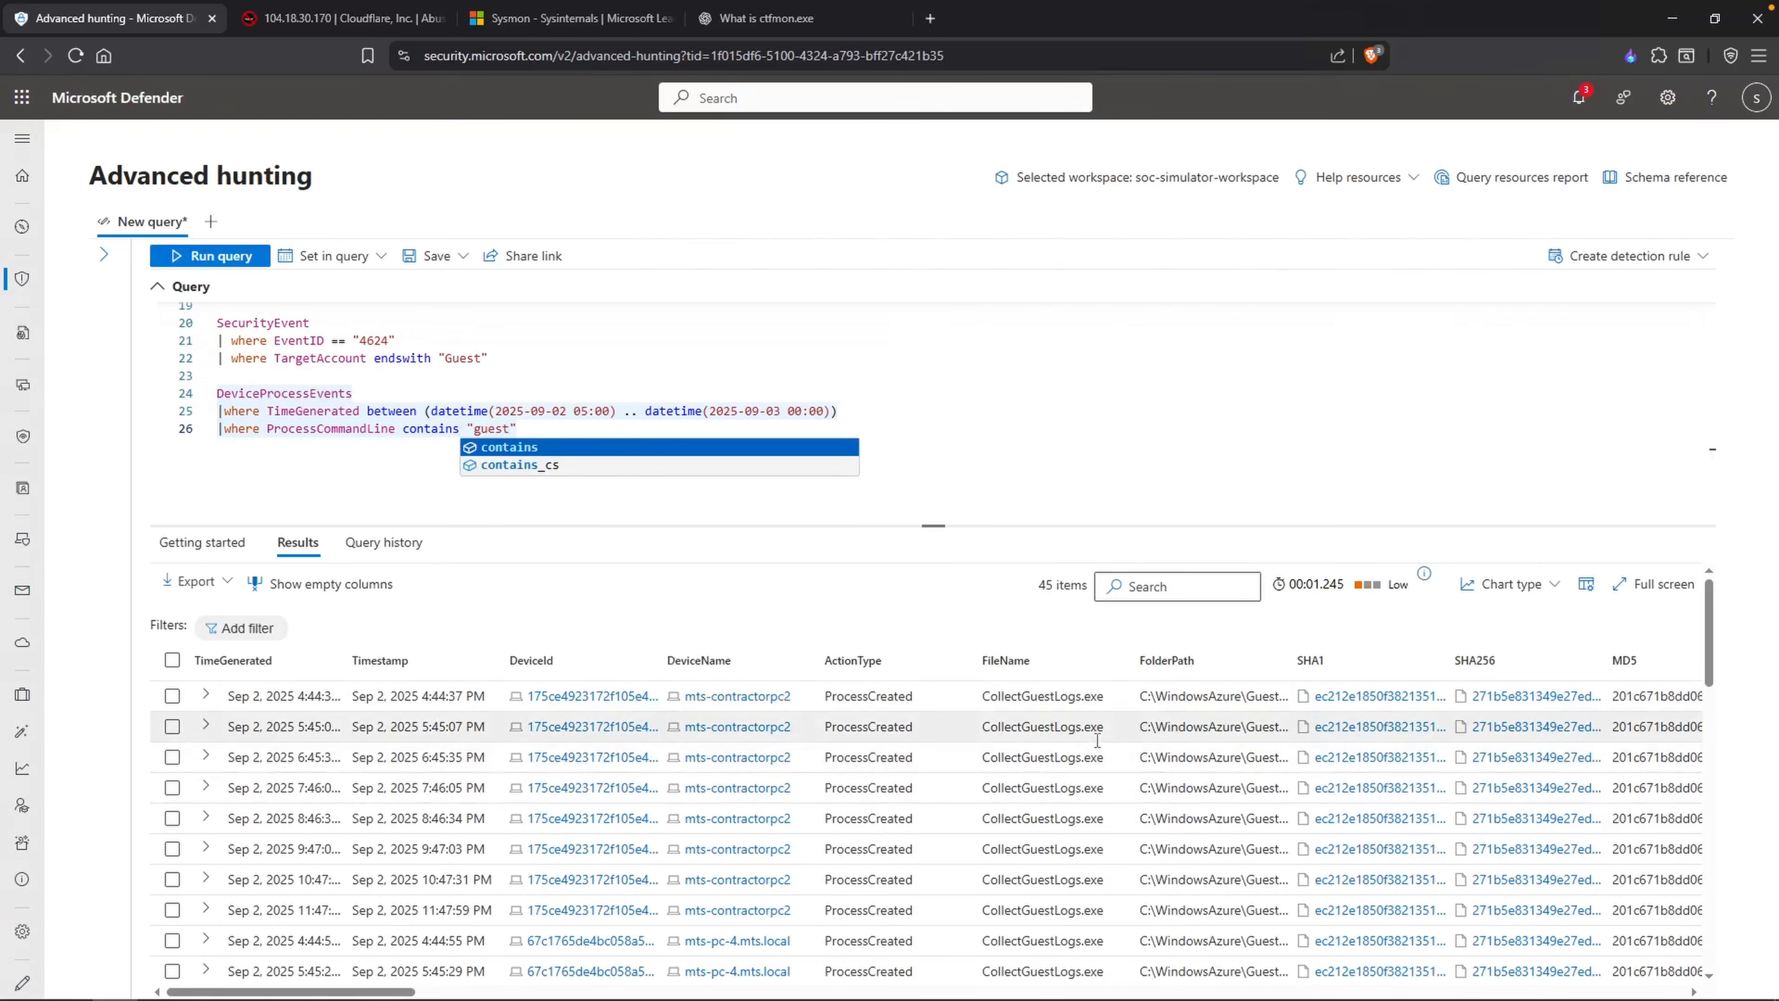
# Step: Review the returned process events, set the ProcessCommandLine filter value to "administrator", and run the query
pyautogui.scroll(-10, 1096, 740)
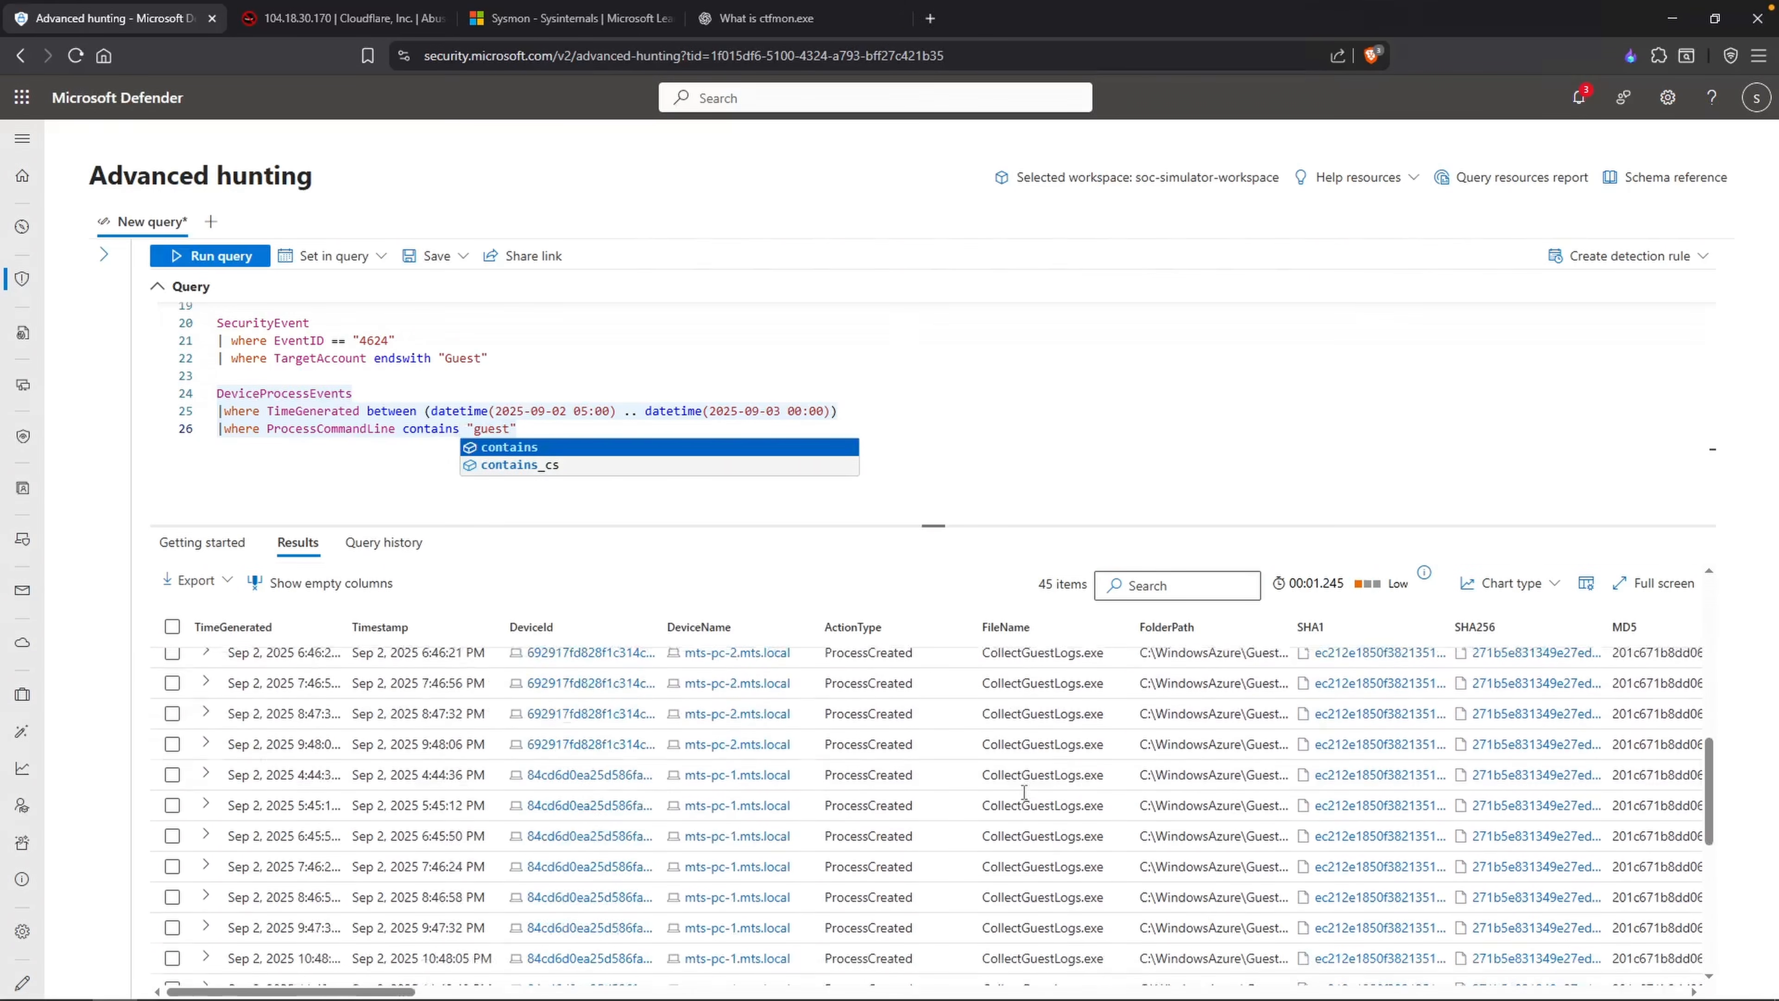
pyautogui.scroll(8, 1019, 797)
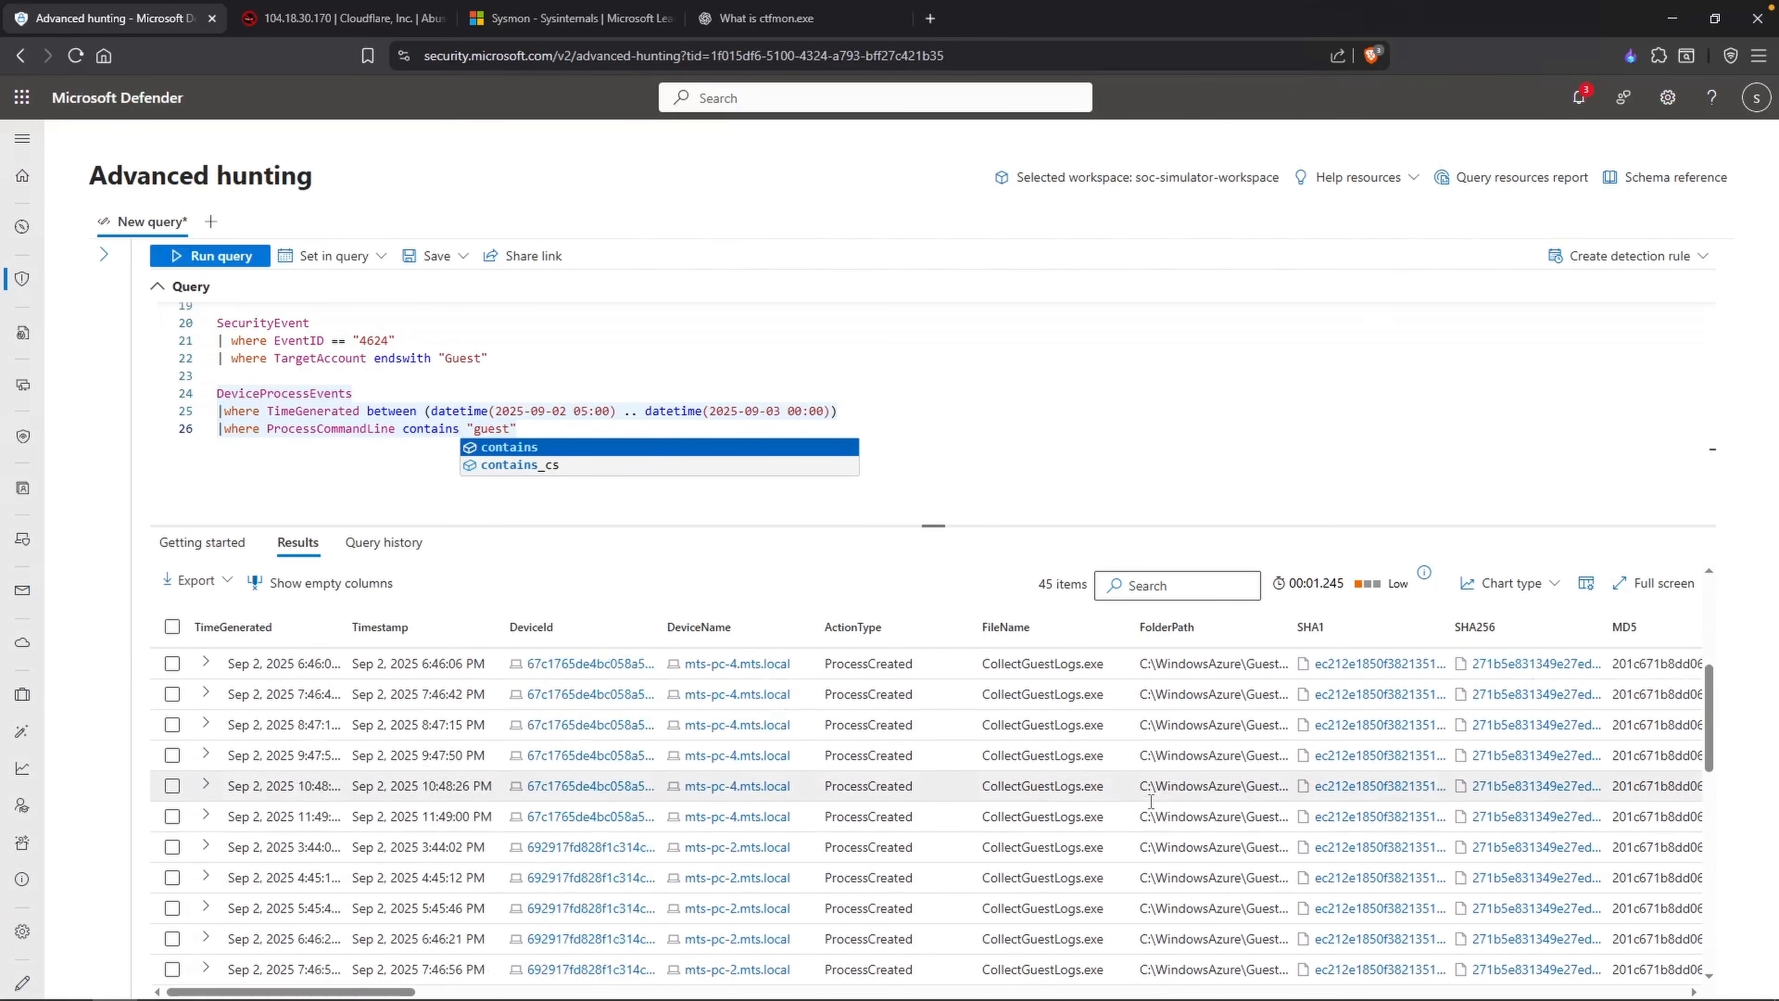
pyautogui.scroll(3, 1150, 801)
pyautogui.scroll(1, 558, 475)
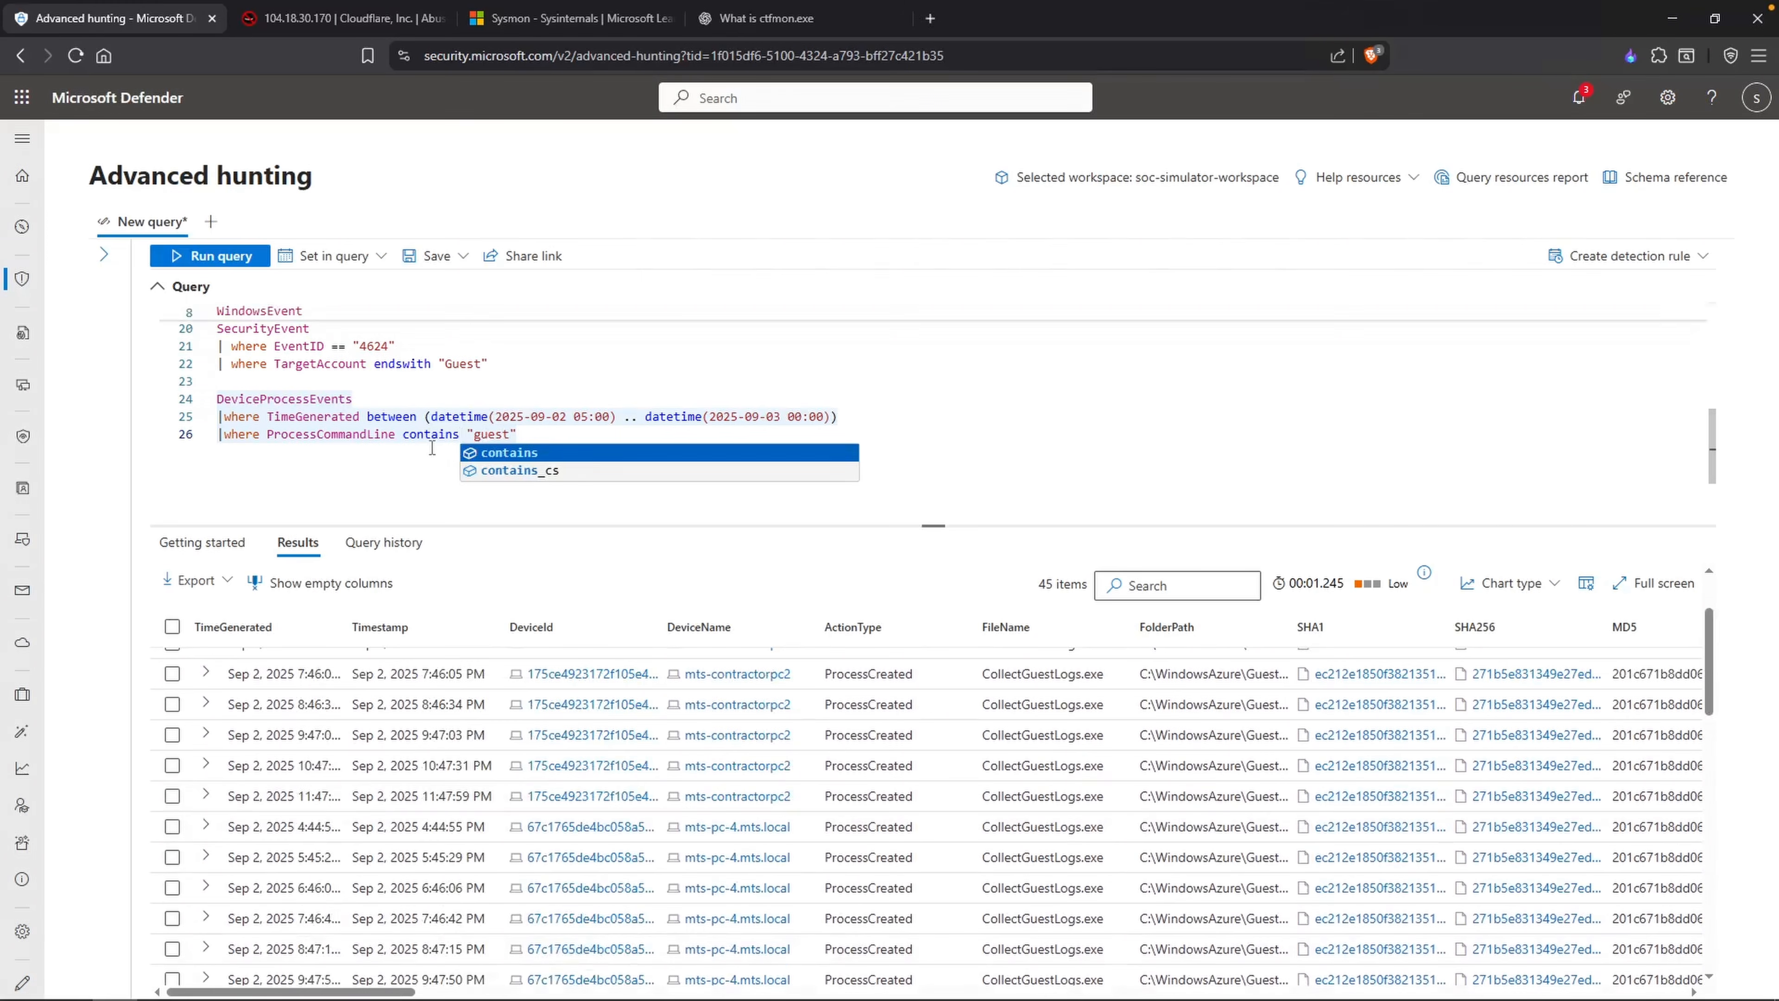
pyautogui.write('administrator')
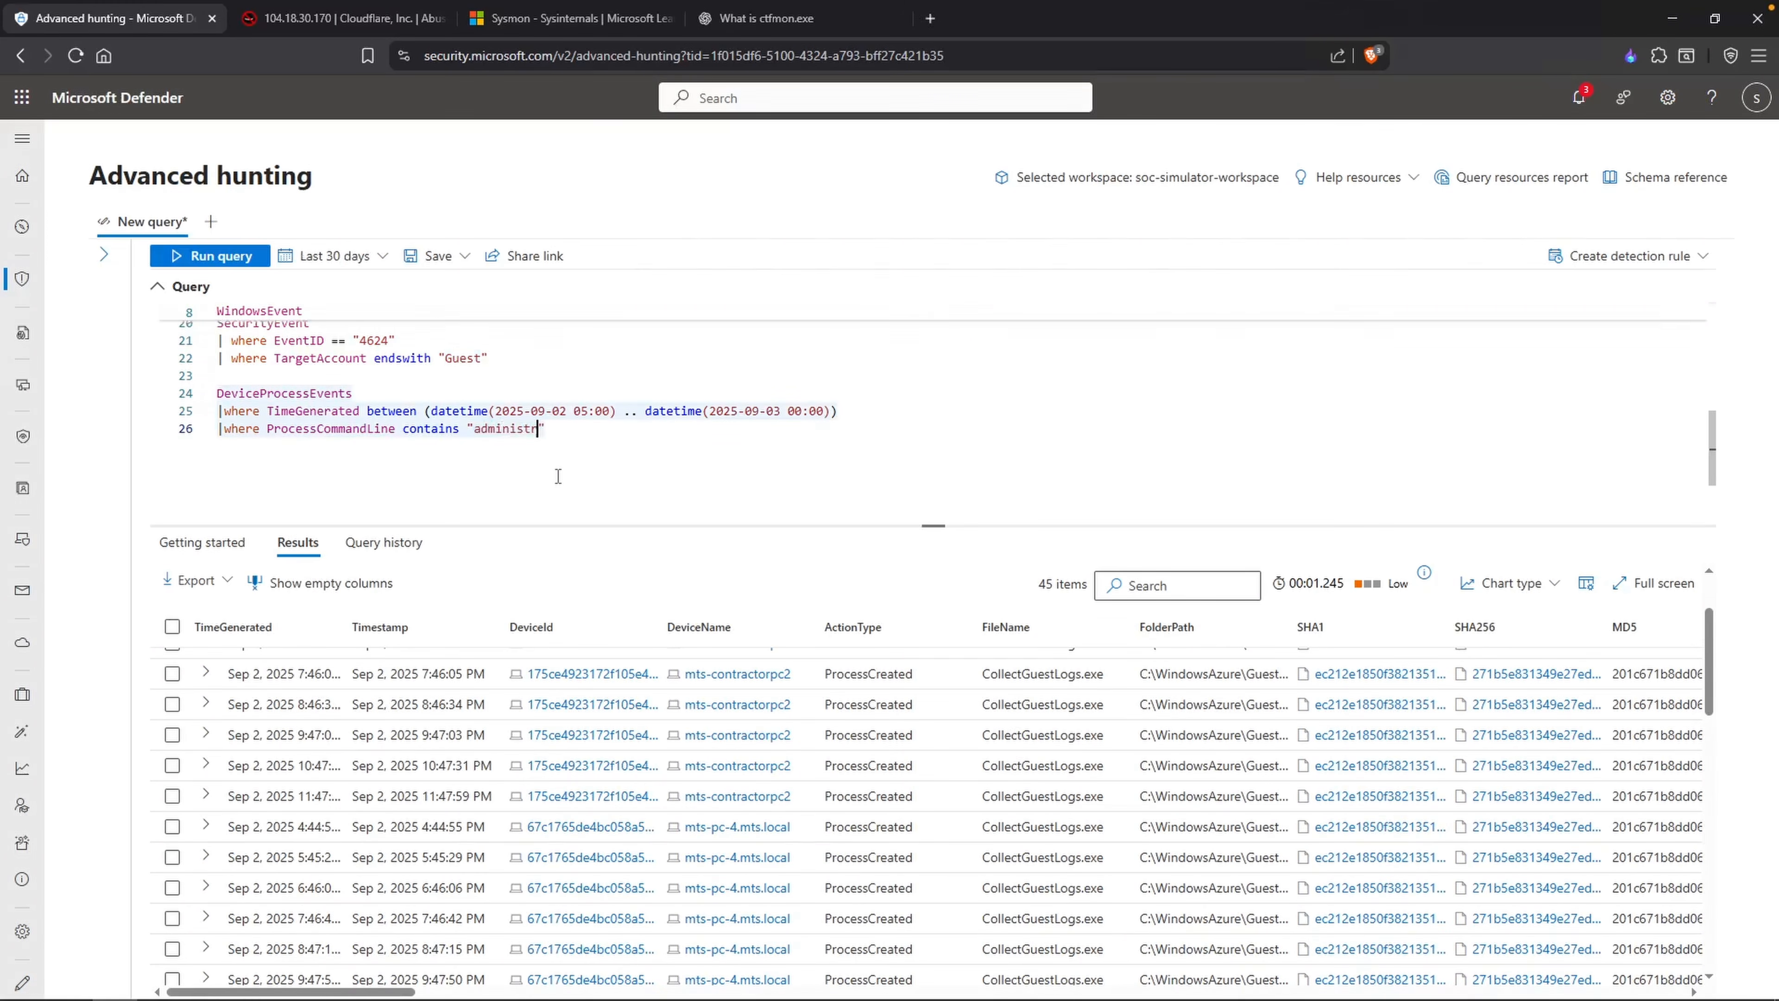
pyautogui.hotkey('shift', 'Return')
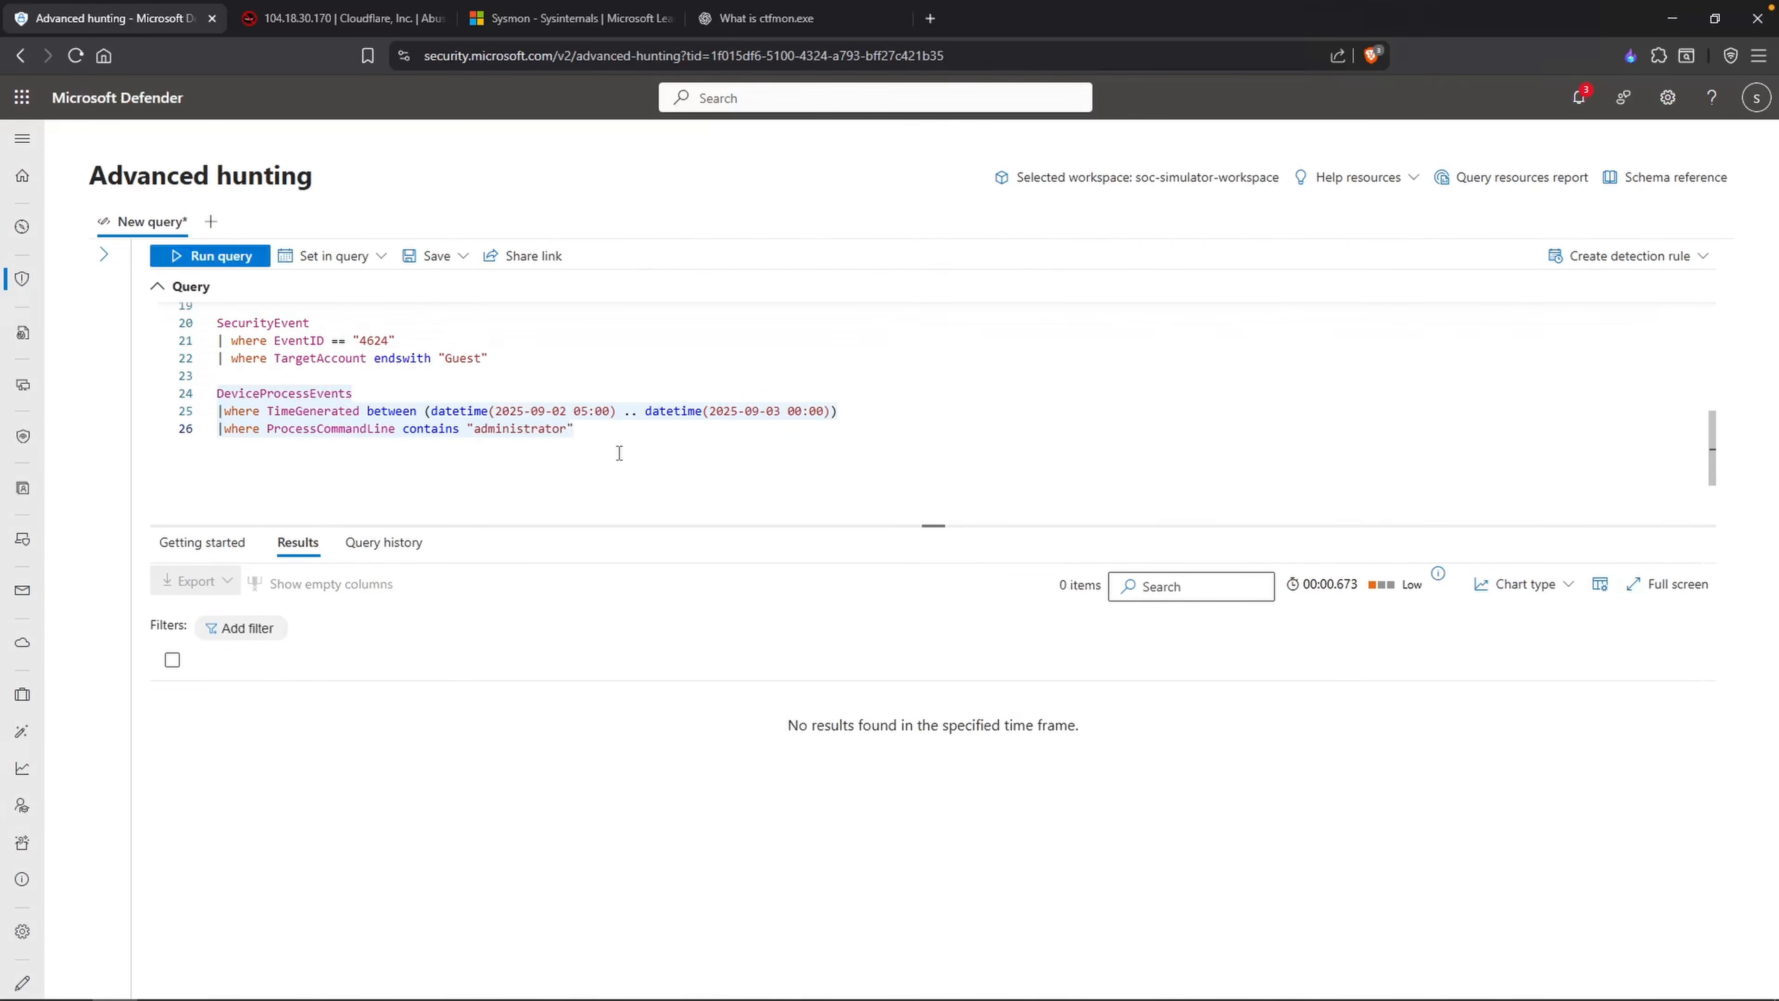
# Step: Switch to the "Unauthorized RDP - AnyDesk Persistence on a DC" report and examine its details table, Executive Summary and Findings
pyautogui.hotkey('alt', 'Tab')
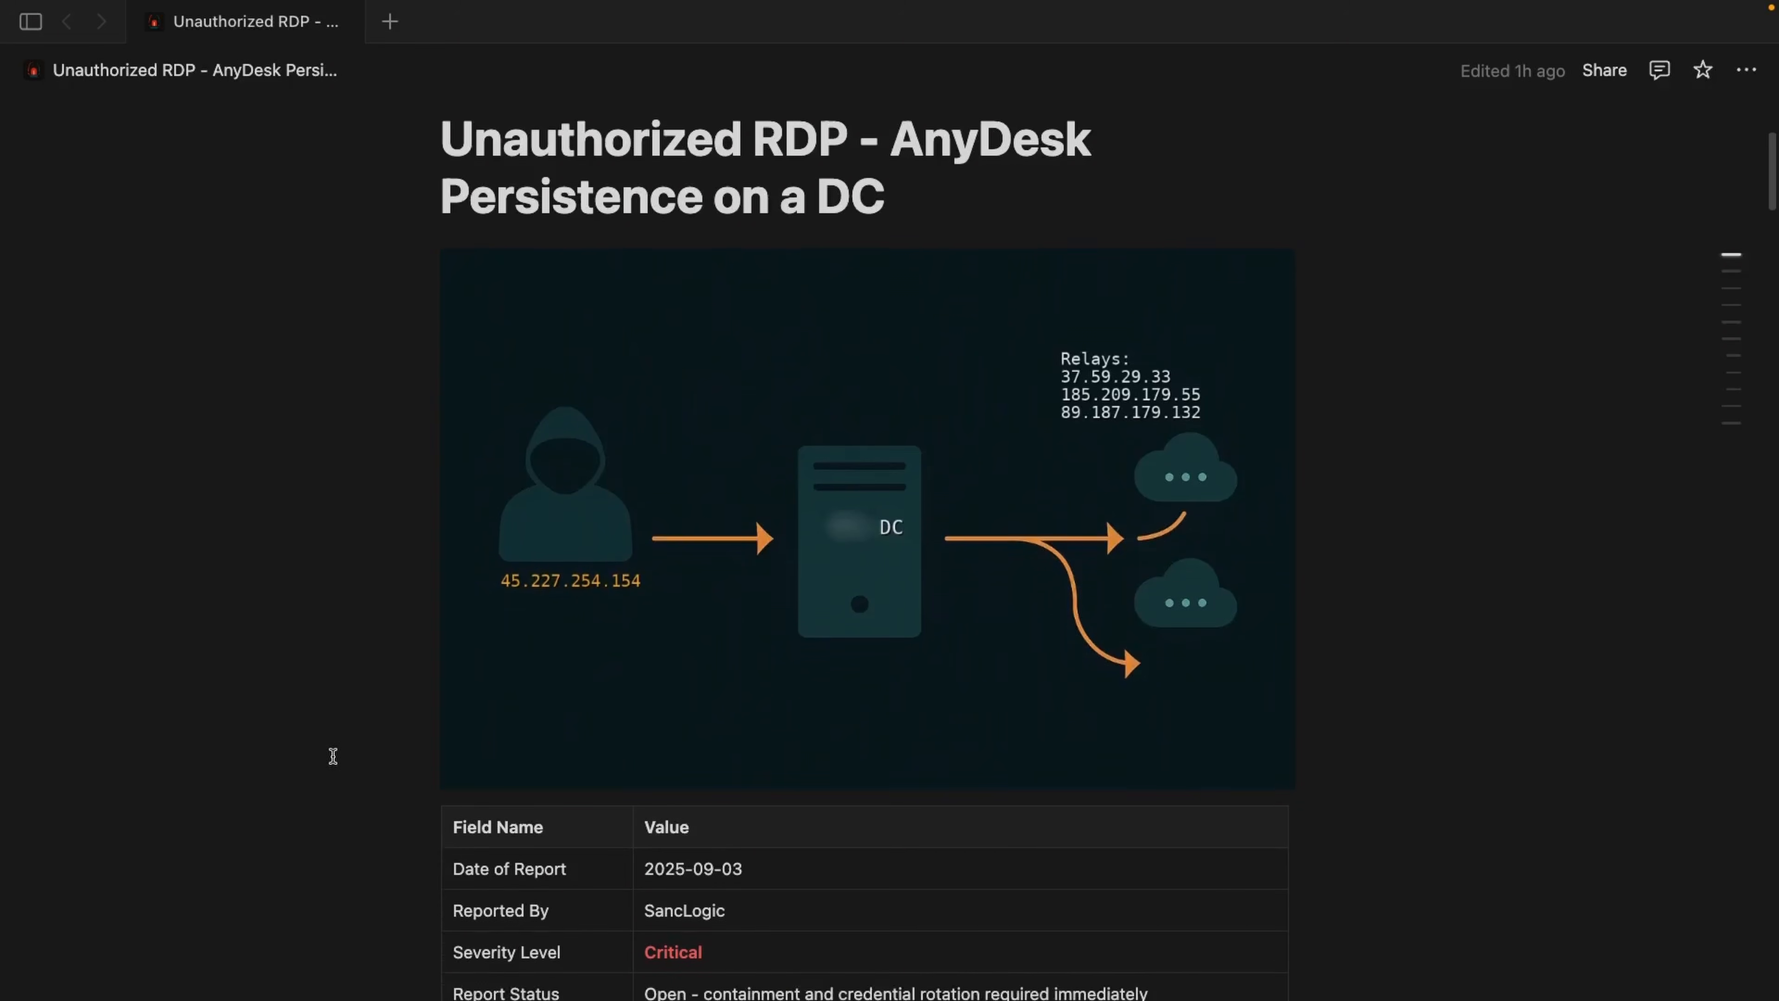
pyautogui.scroll(-3, 333, 755)
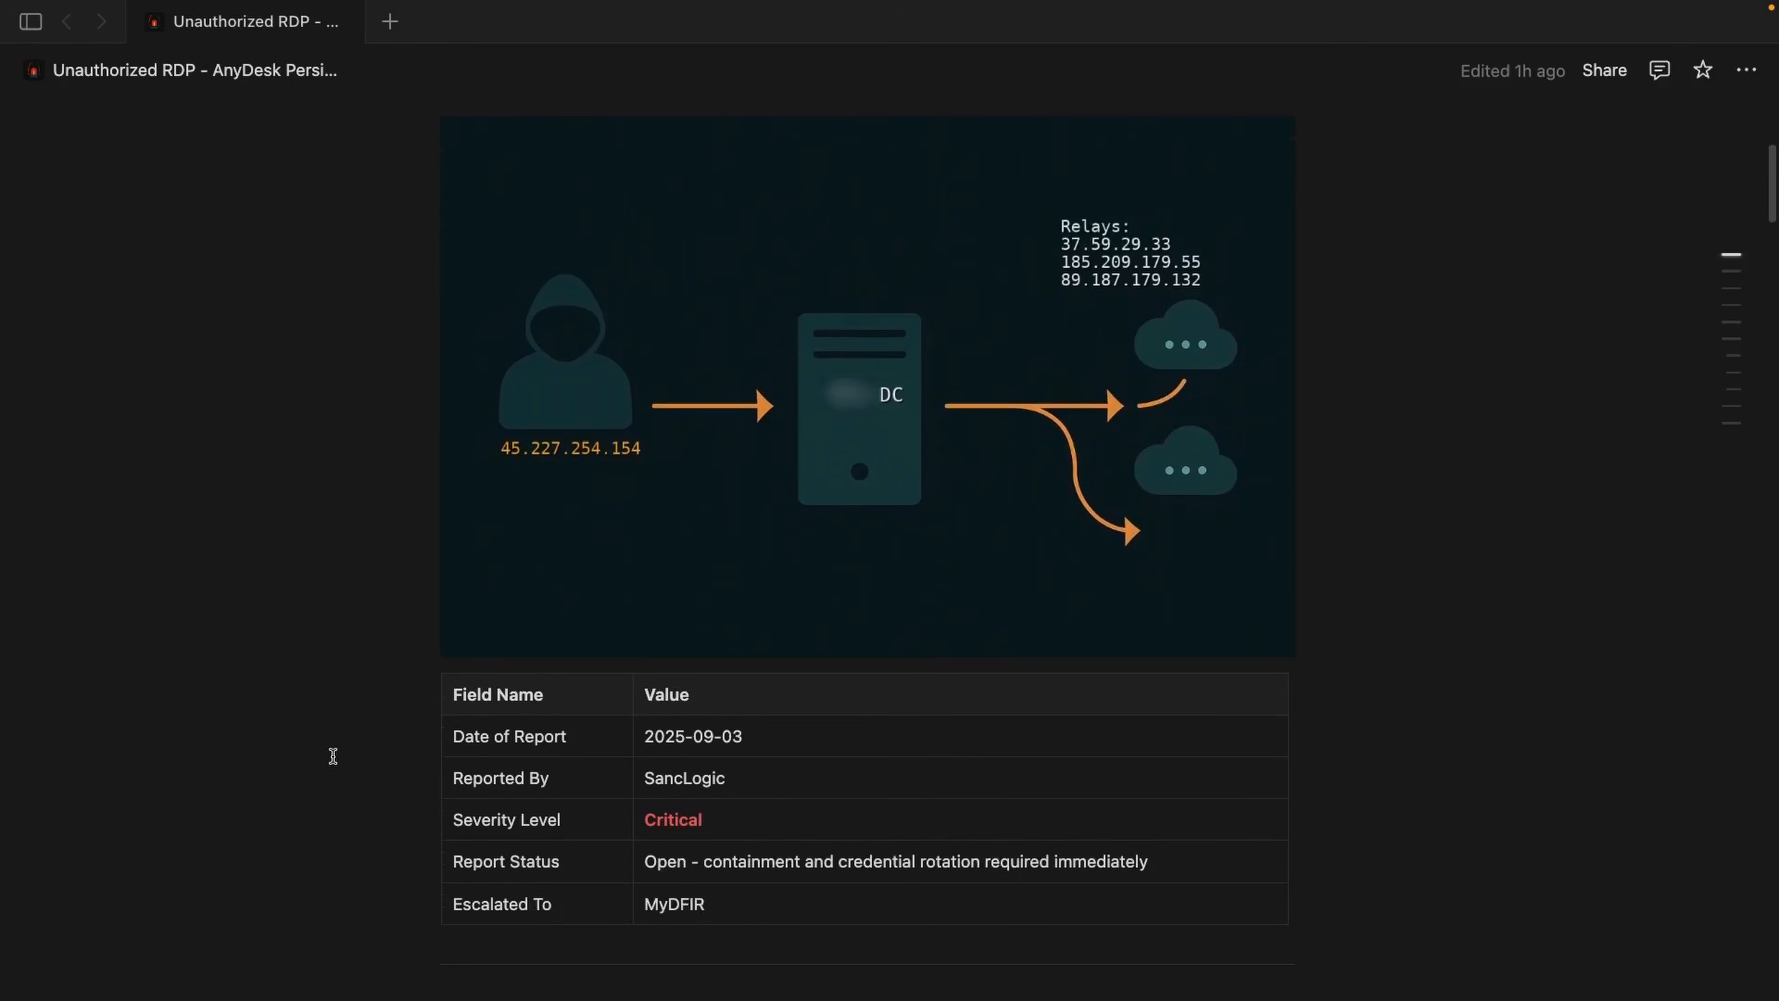
pyautogui.scroll(-5, 332, 756)
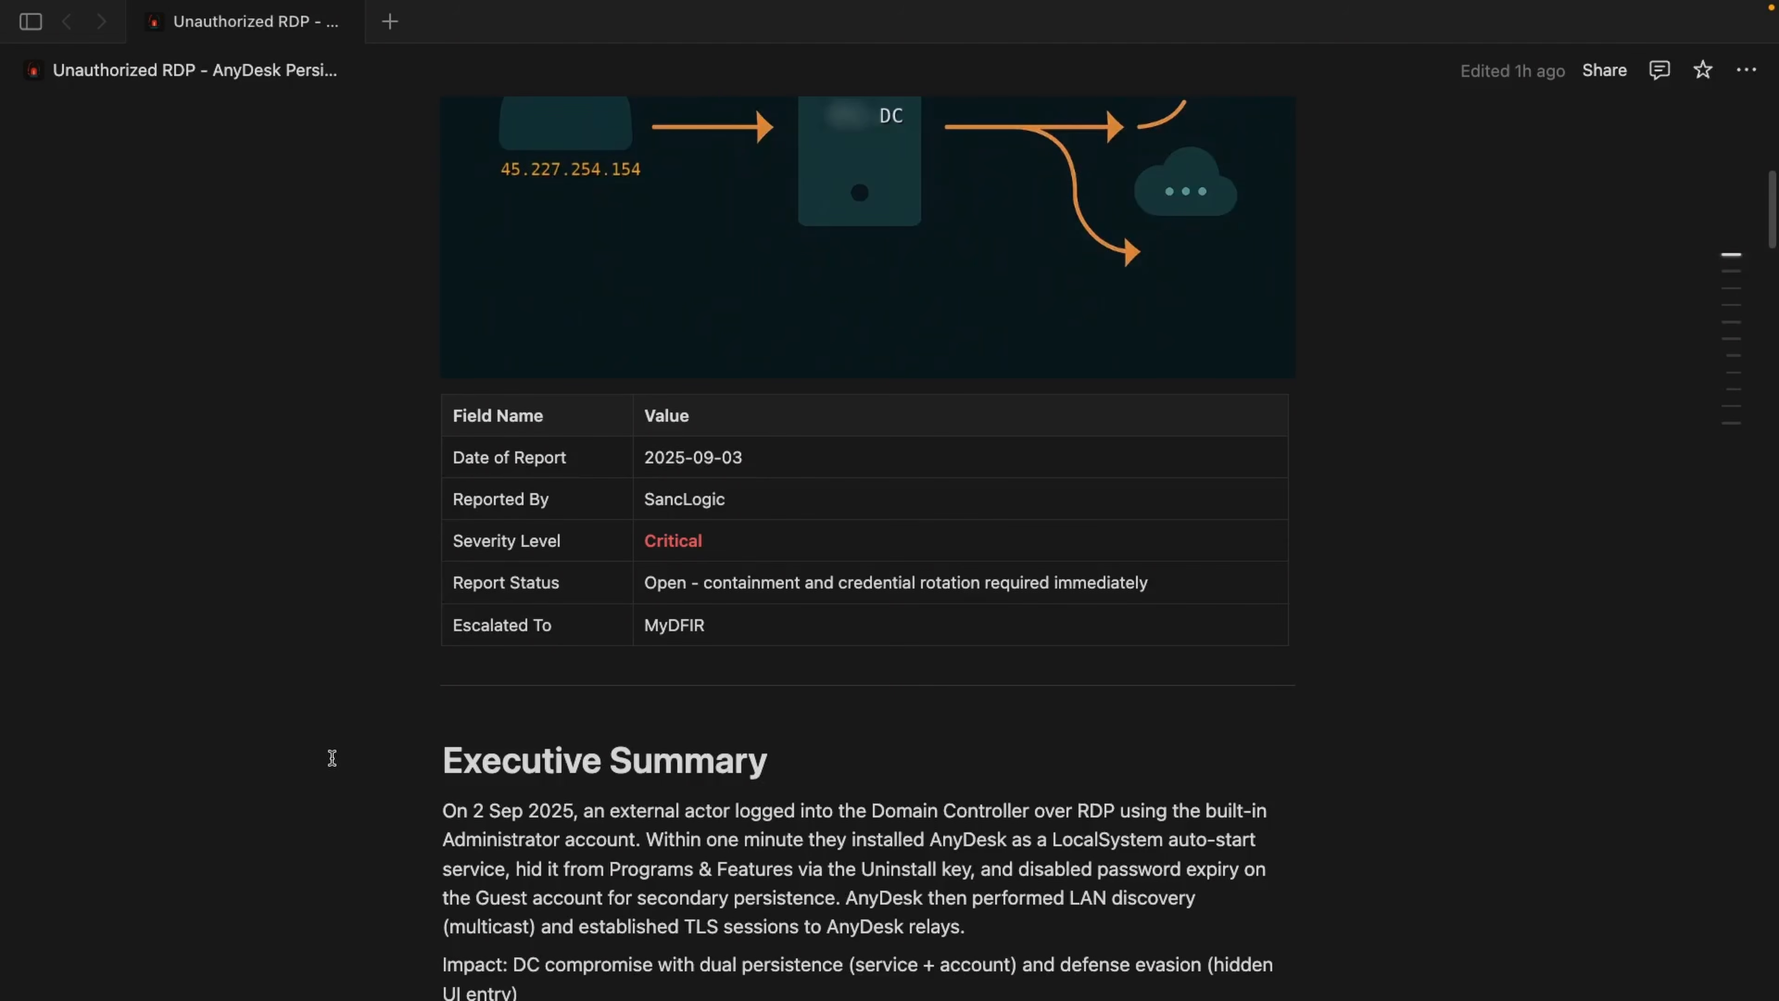
pyautogui.scroll(-4, 369, 715)
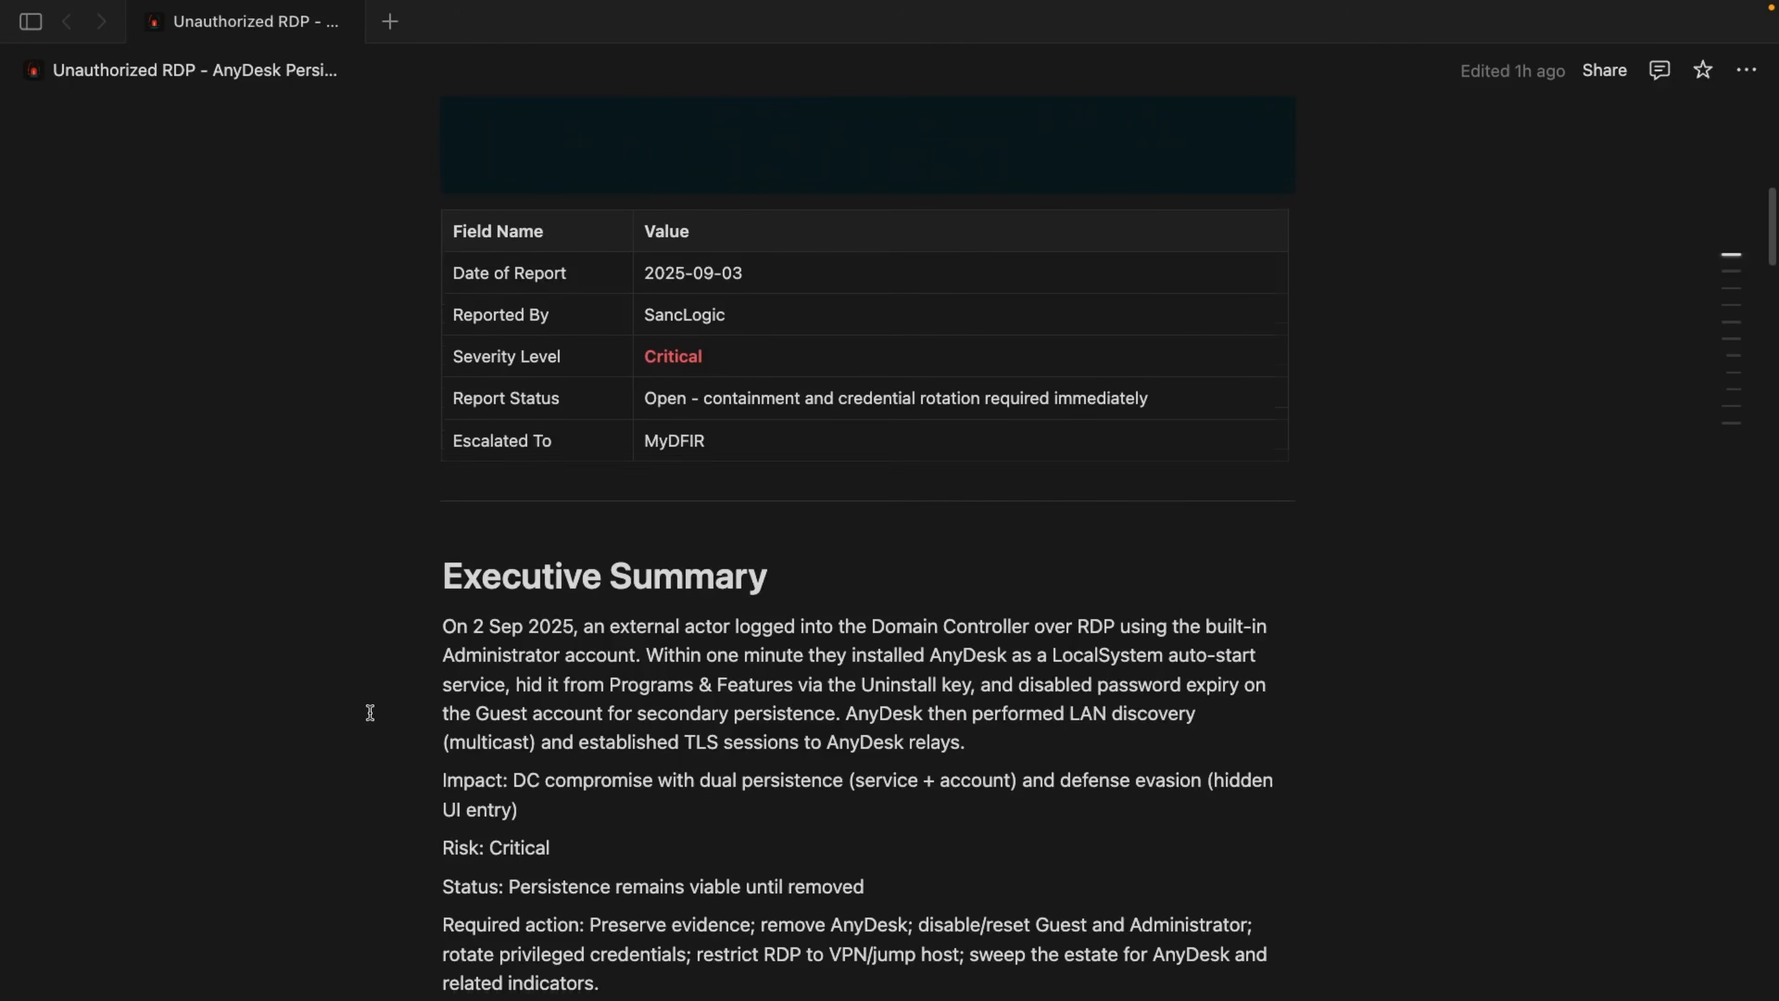
pyautogui.scroll(-1, 369, 708)
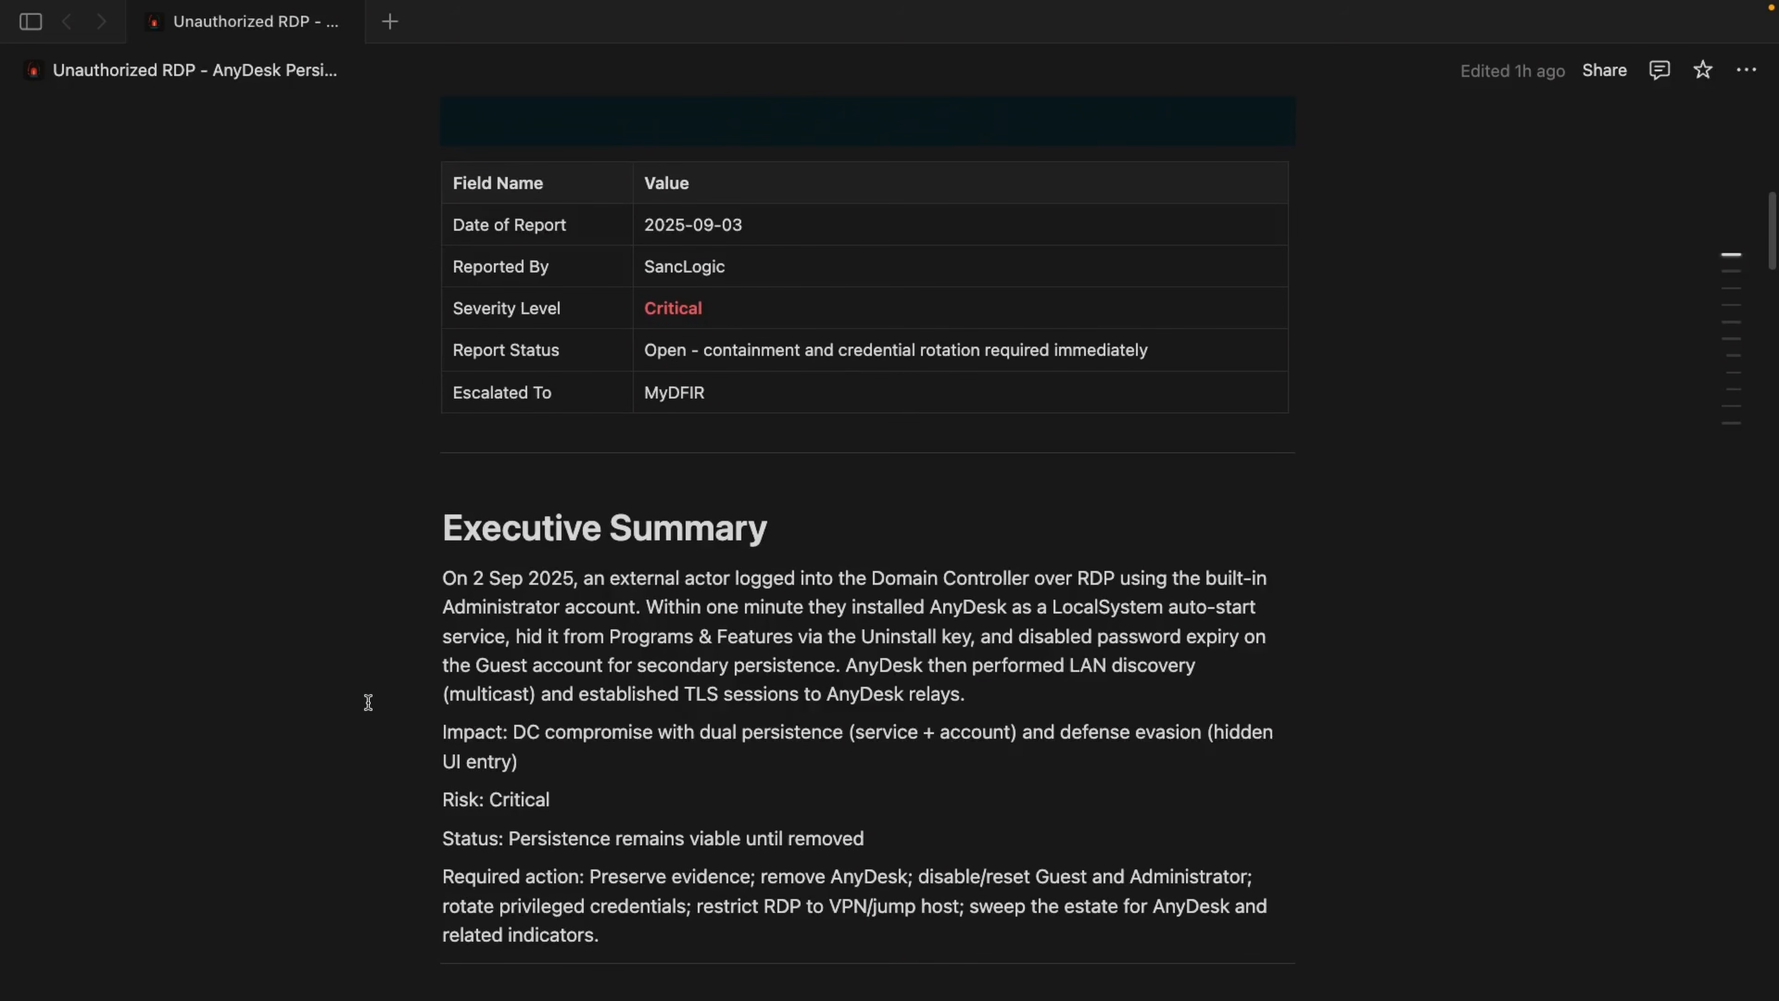
pyautogui.scroll(-1, 365, 703)
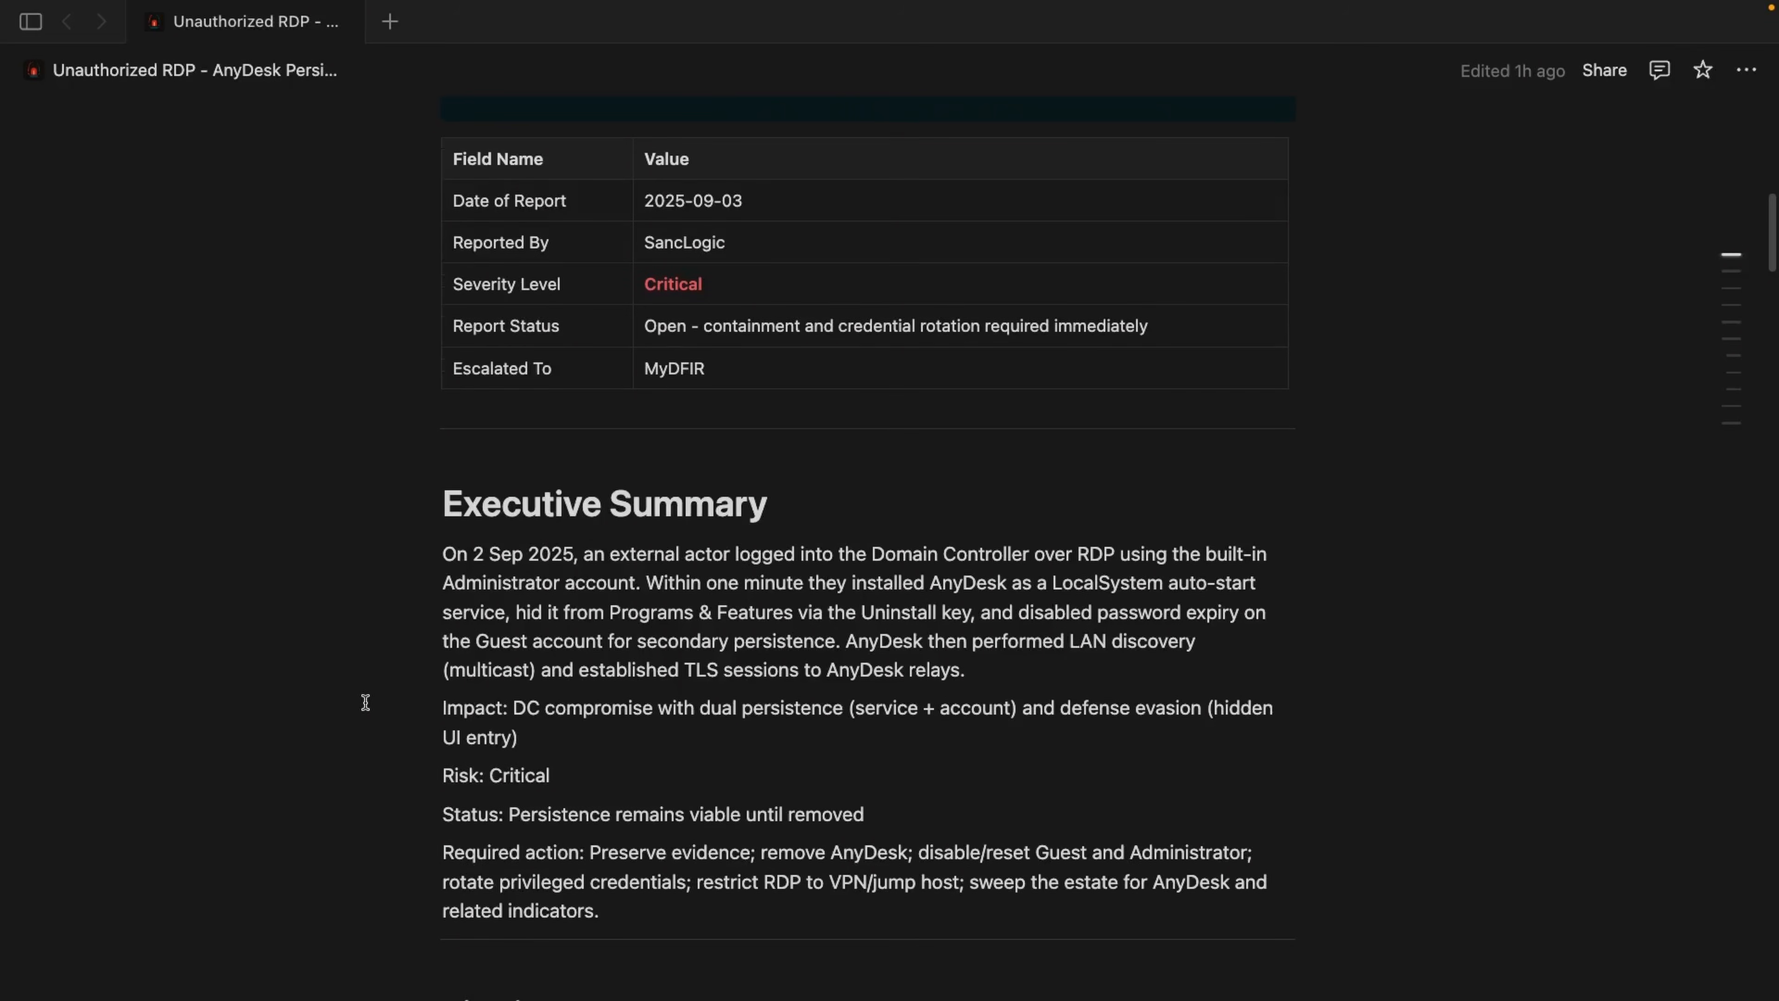
pyautogui.moveTo(475, 708); pyautogui.dragTo(496, 709)
pyautogui.moveTo(456, 774); pyautogui.dragTo(569, 853)
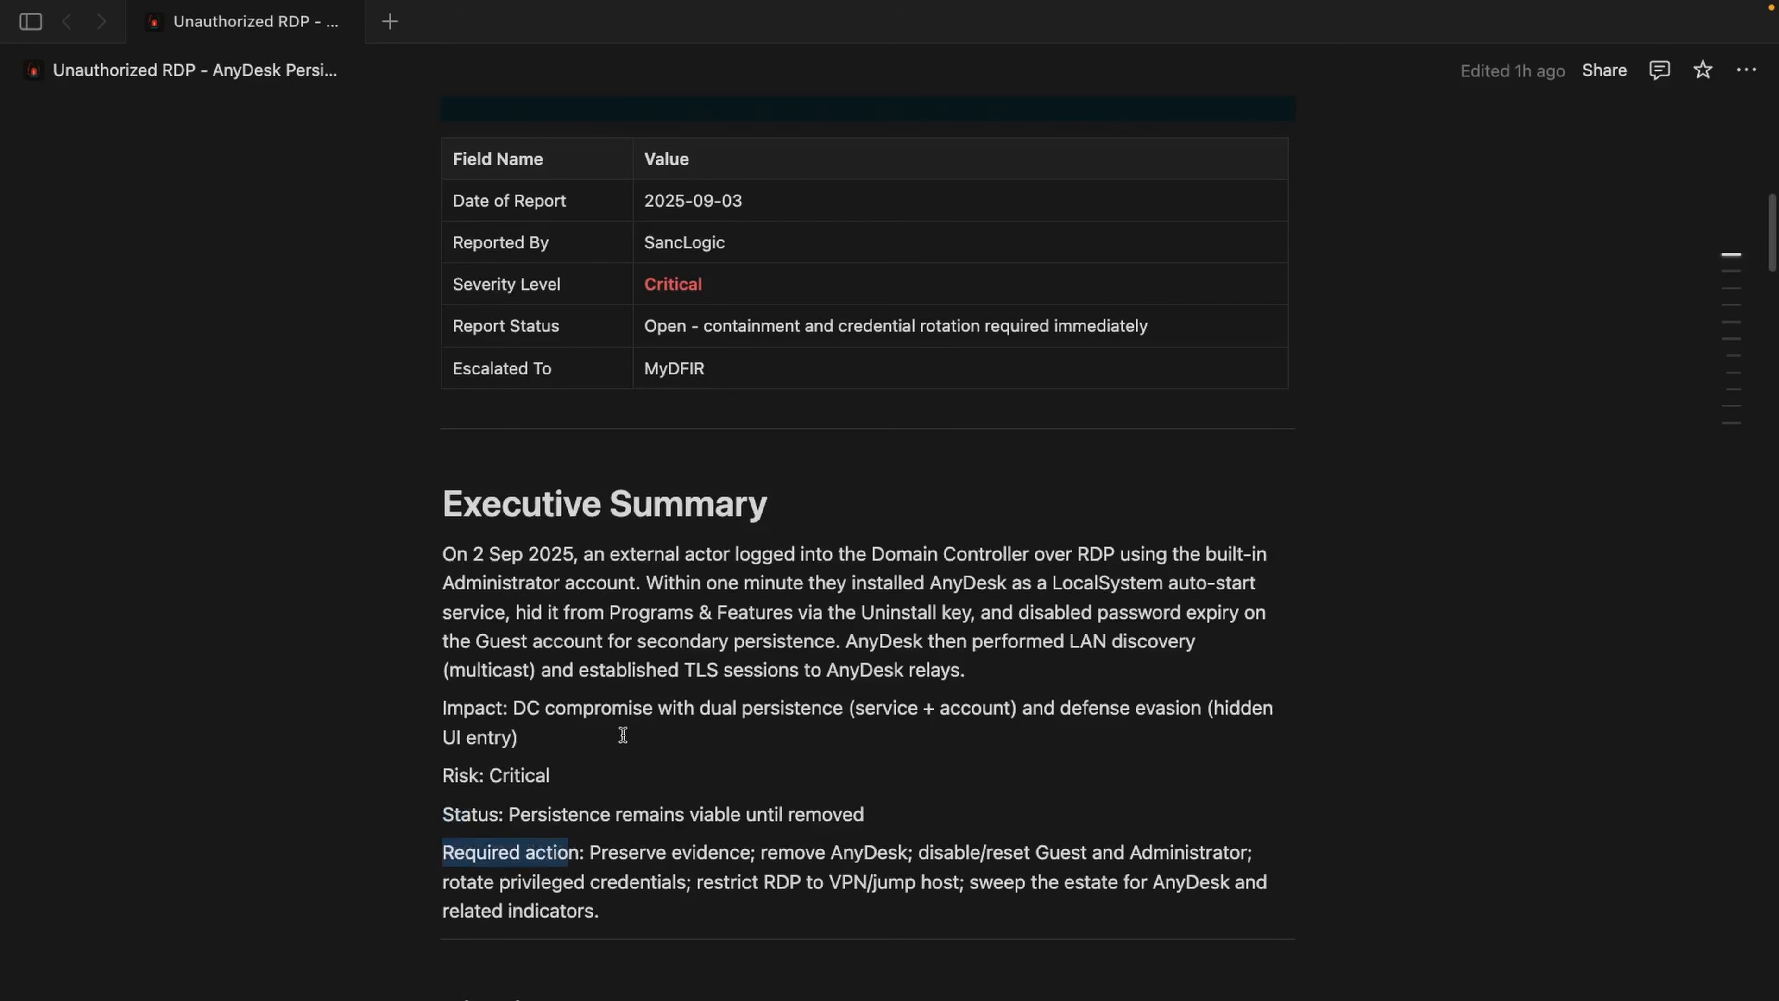
pyautogui.scroll(-10, 458, 552)
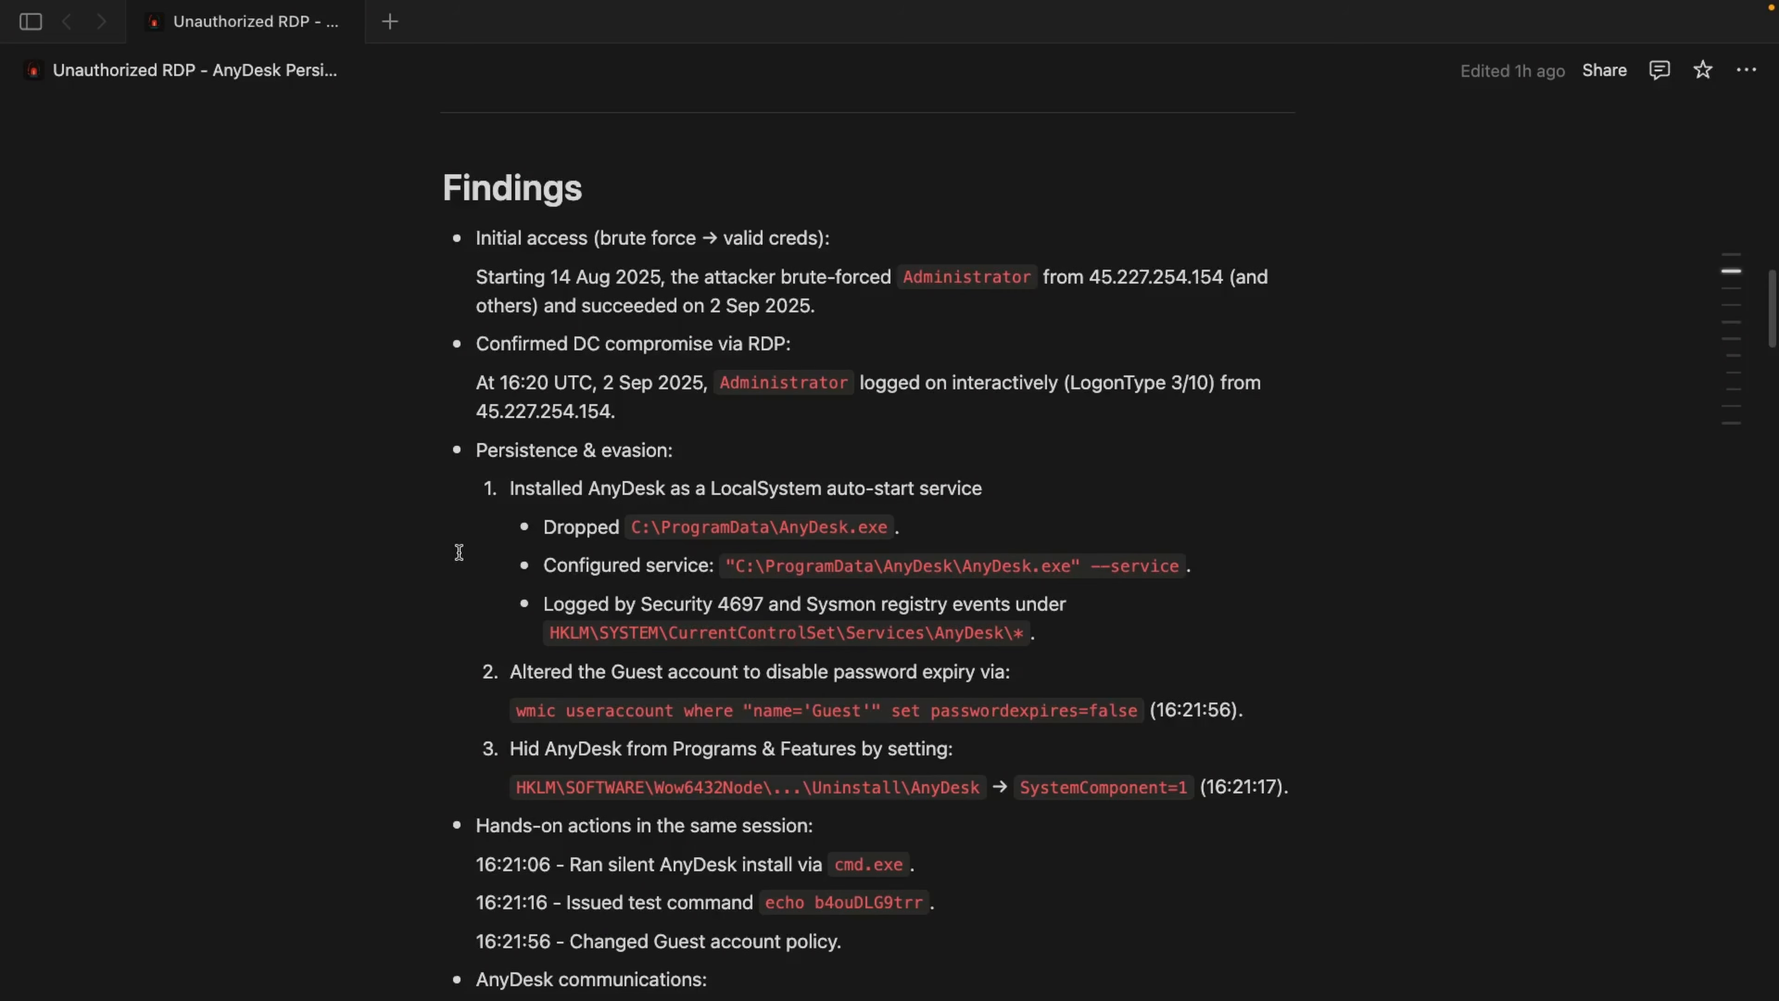
# Step: Read through the report's Findings, covering initial access, persistence and evasion, hands-on actions and AnyDesk communications
pyautogui.moveTo(476, 238); pyautogui.dragTo(569, 238)
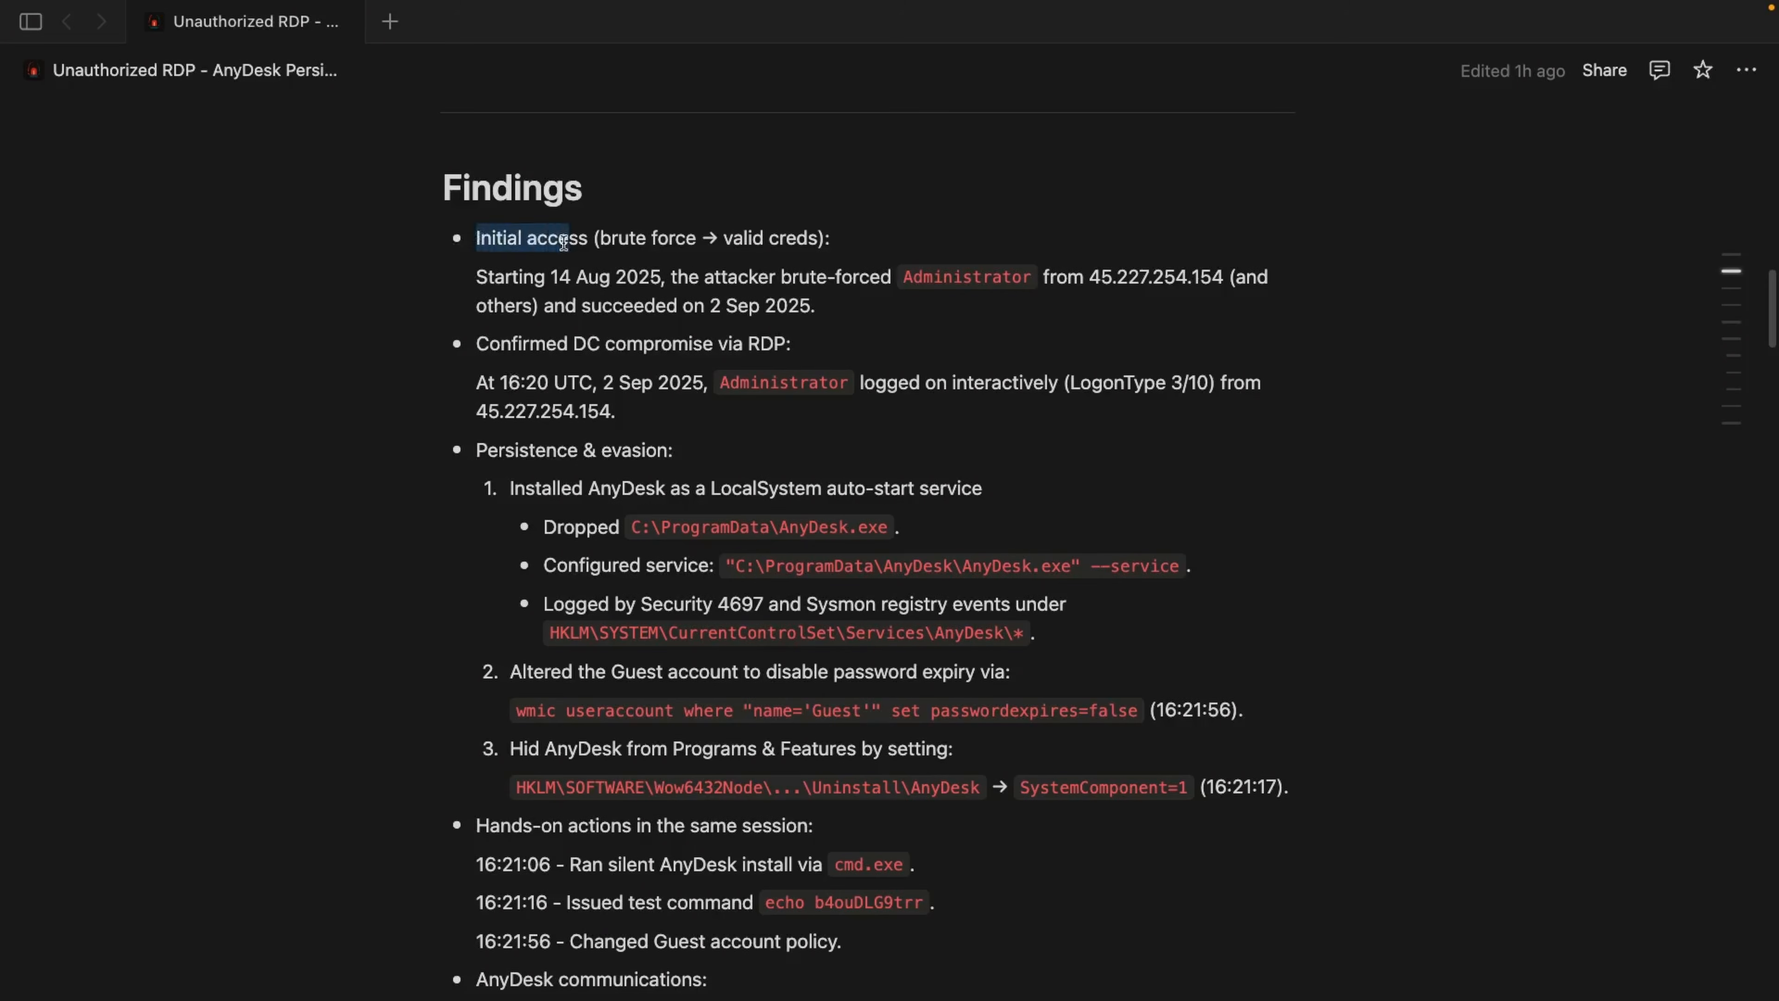
pyautogui.click(486, 339)
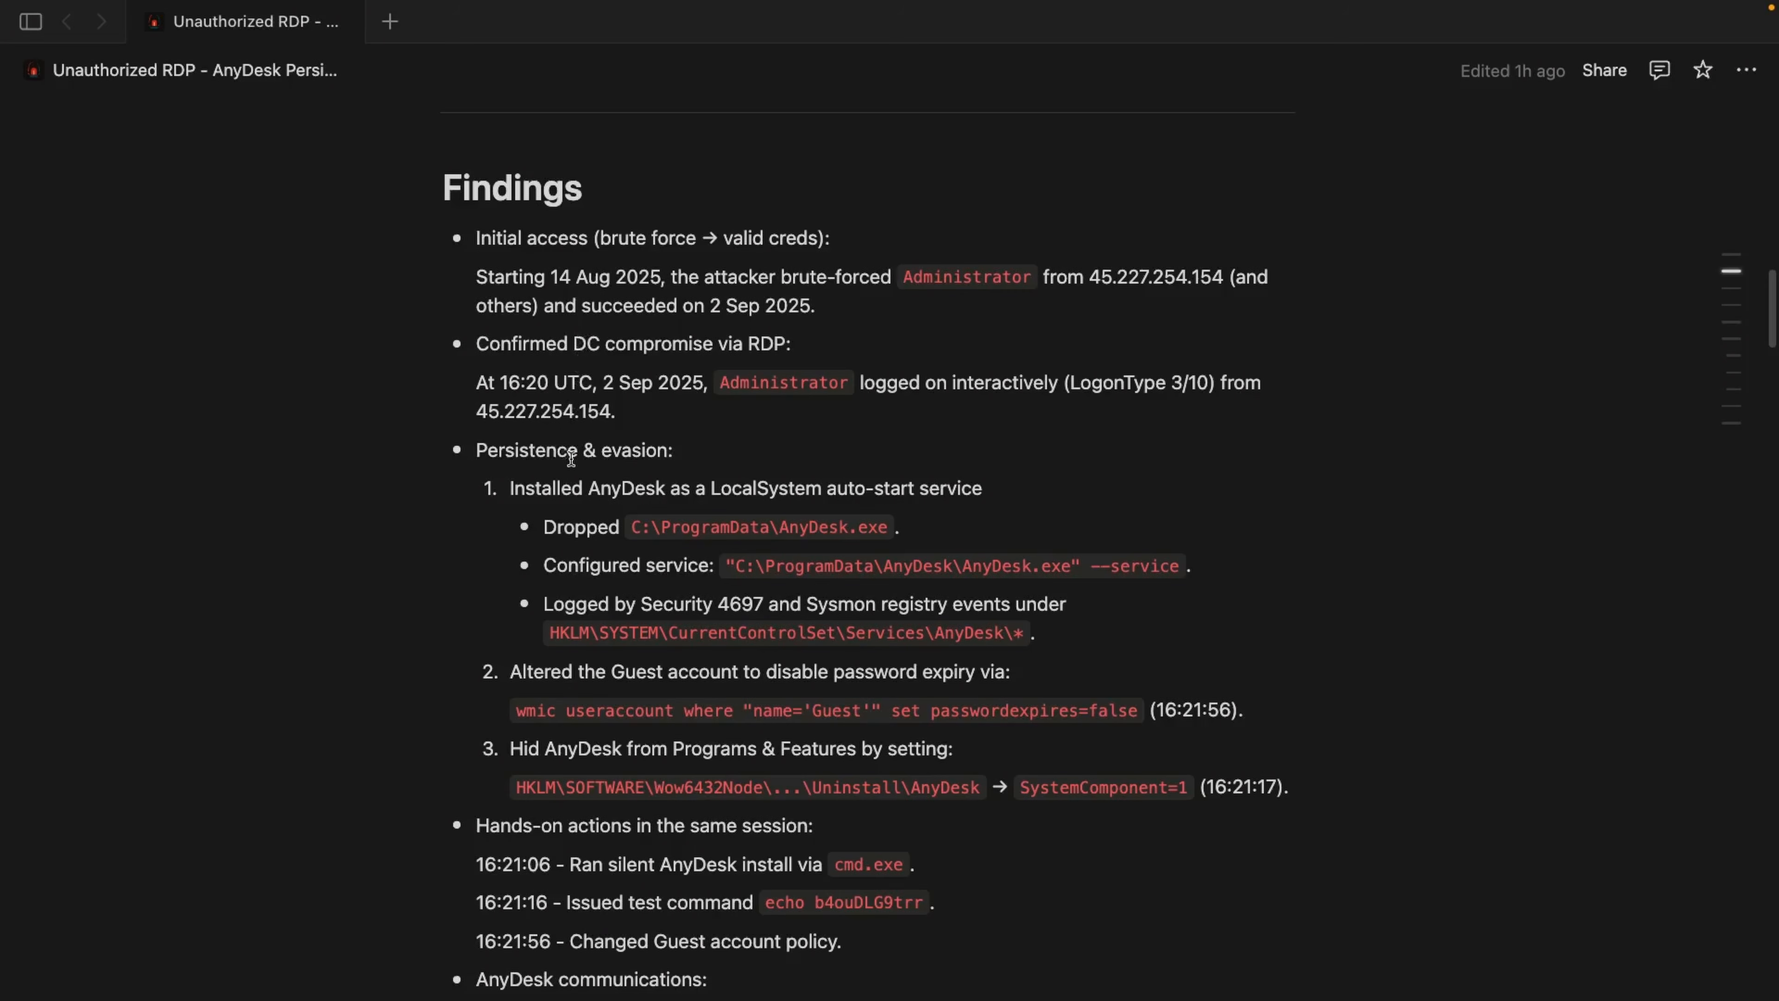
pyautogui.moveTo(570, 459); pyautogui.dragTo(489, 454)
pyautogui.scroll(-5, 446, 617)
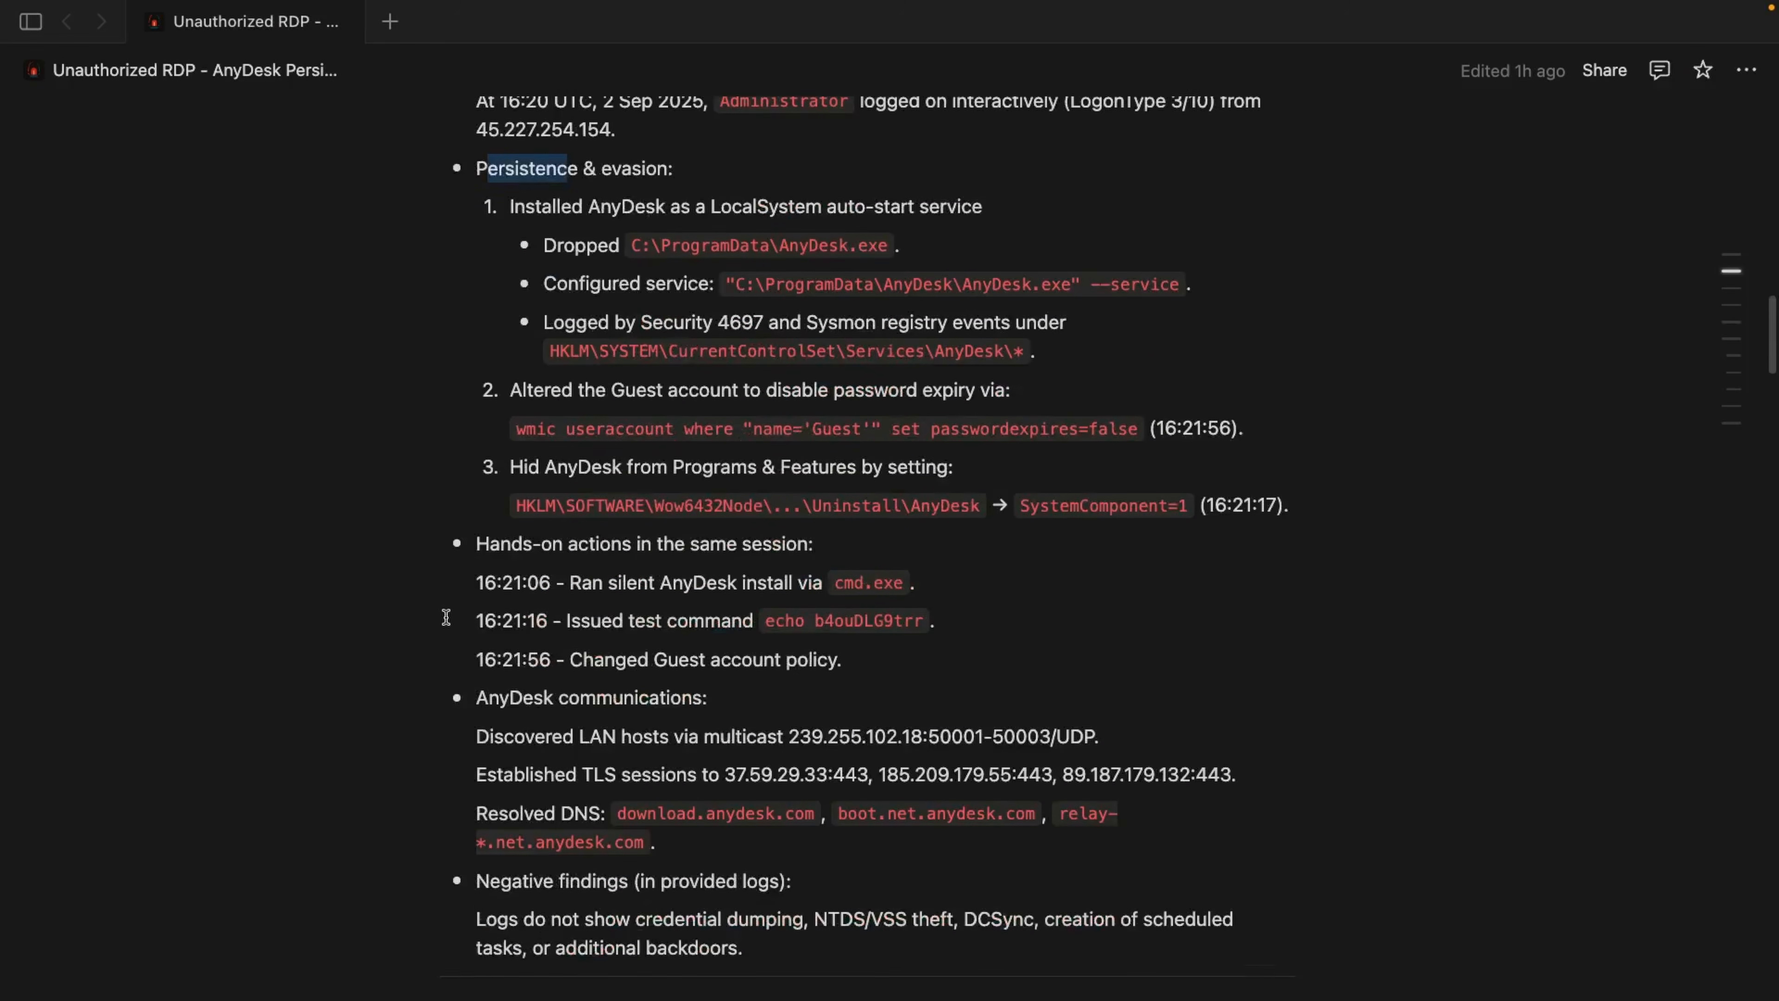
pyautogui.scroll(-1, 444, 627)
pyautogui.moveTo(480, 674); pyautogui.dragTo(596, 674)
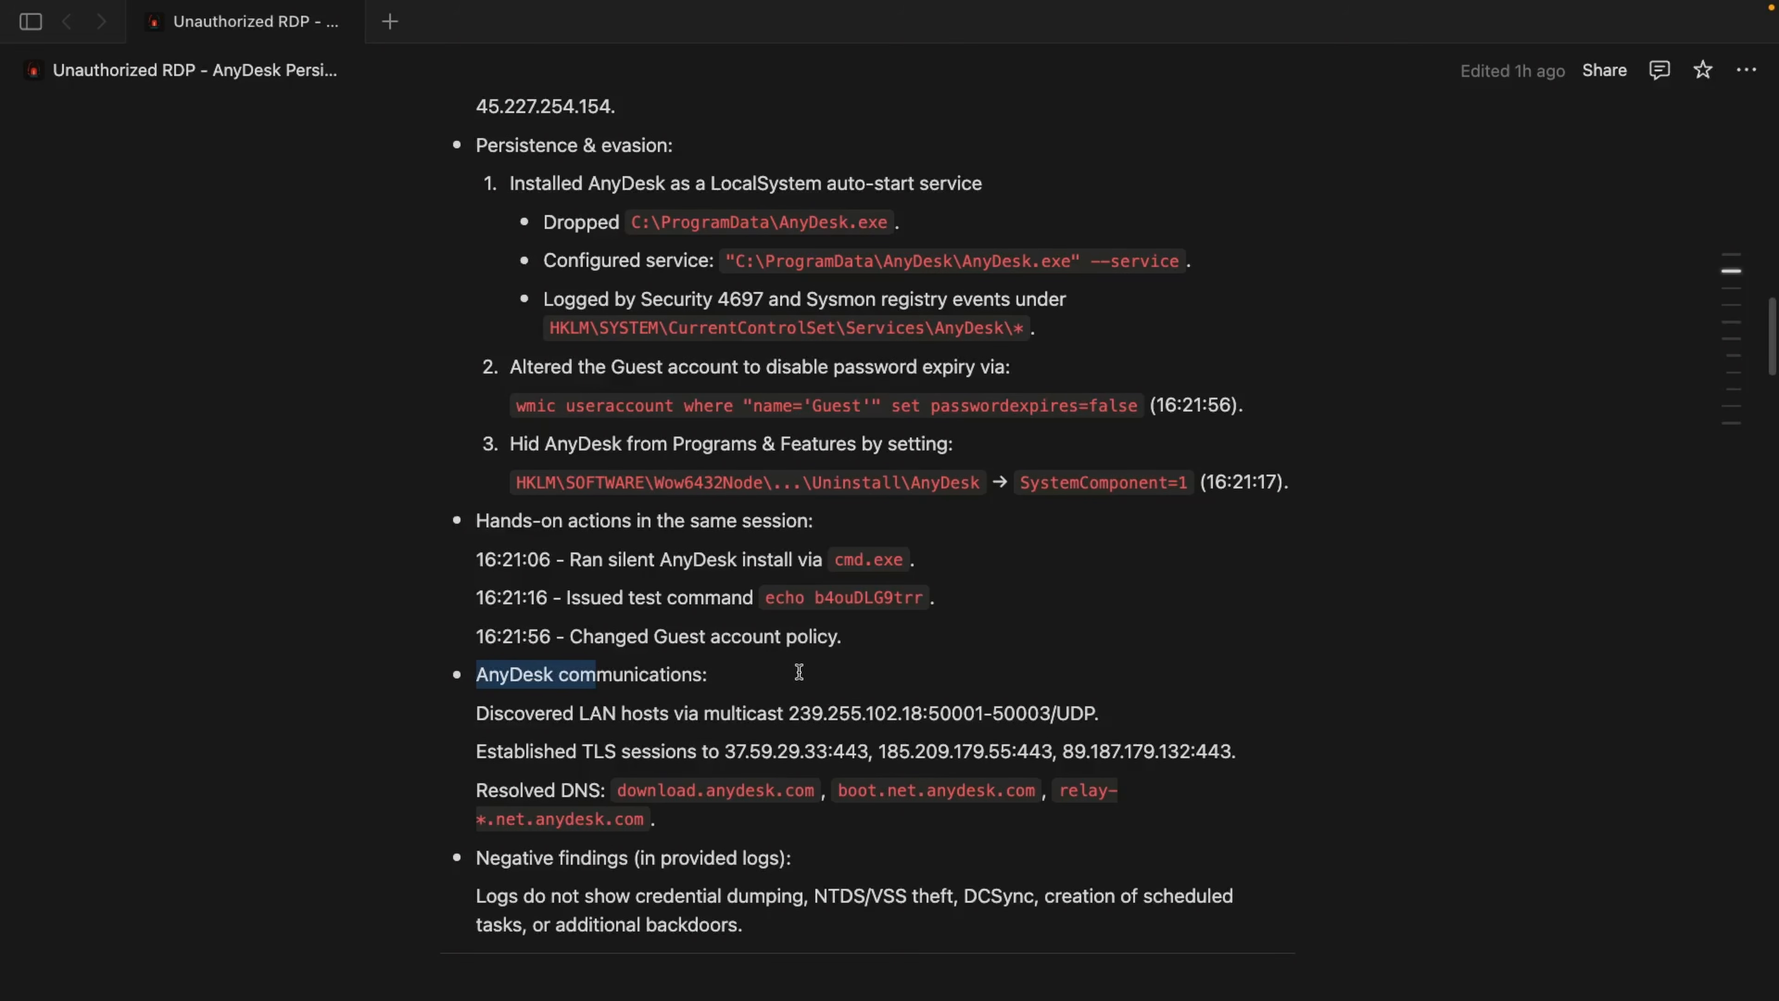
# Step: Examine the report sections from Investigation Timeline UTC through Who, What, When, Where, Why, How to MITRE ATT&CK Techniques
pyautogui.scroll(-9, 490, 645)
pyautogui.scroll(-2, 389, 645)
pyautogui.scroll(-1, 380, 637)
pyautogui.scroll(-2, 380, 638)
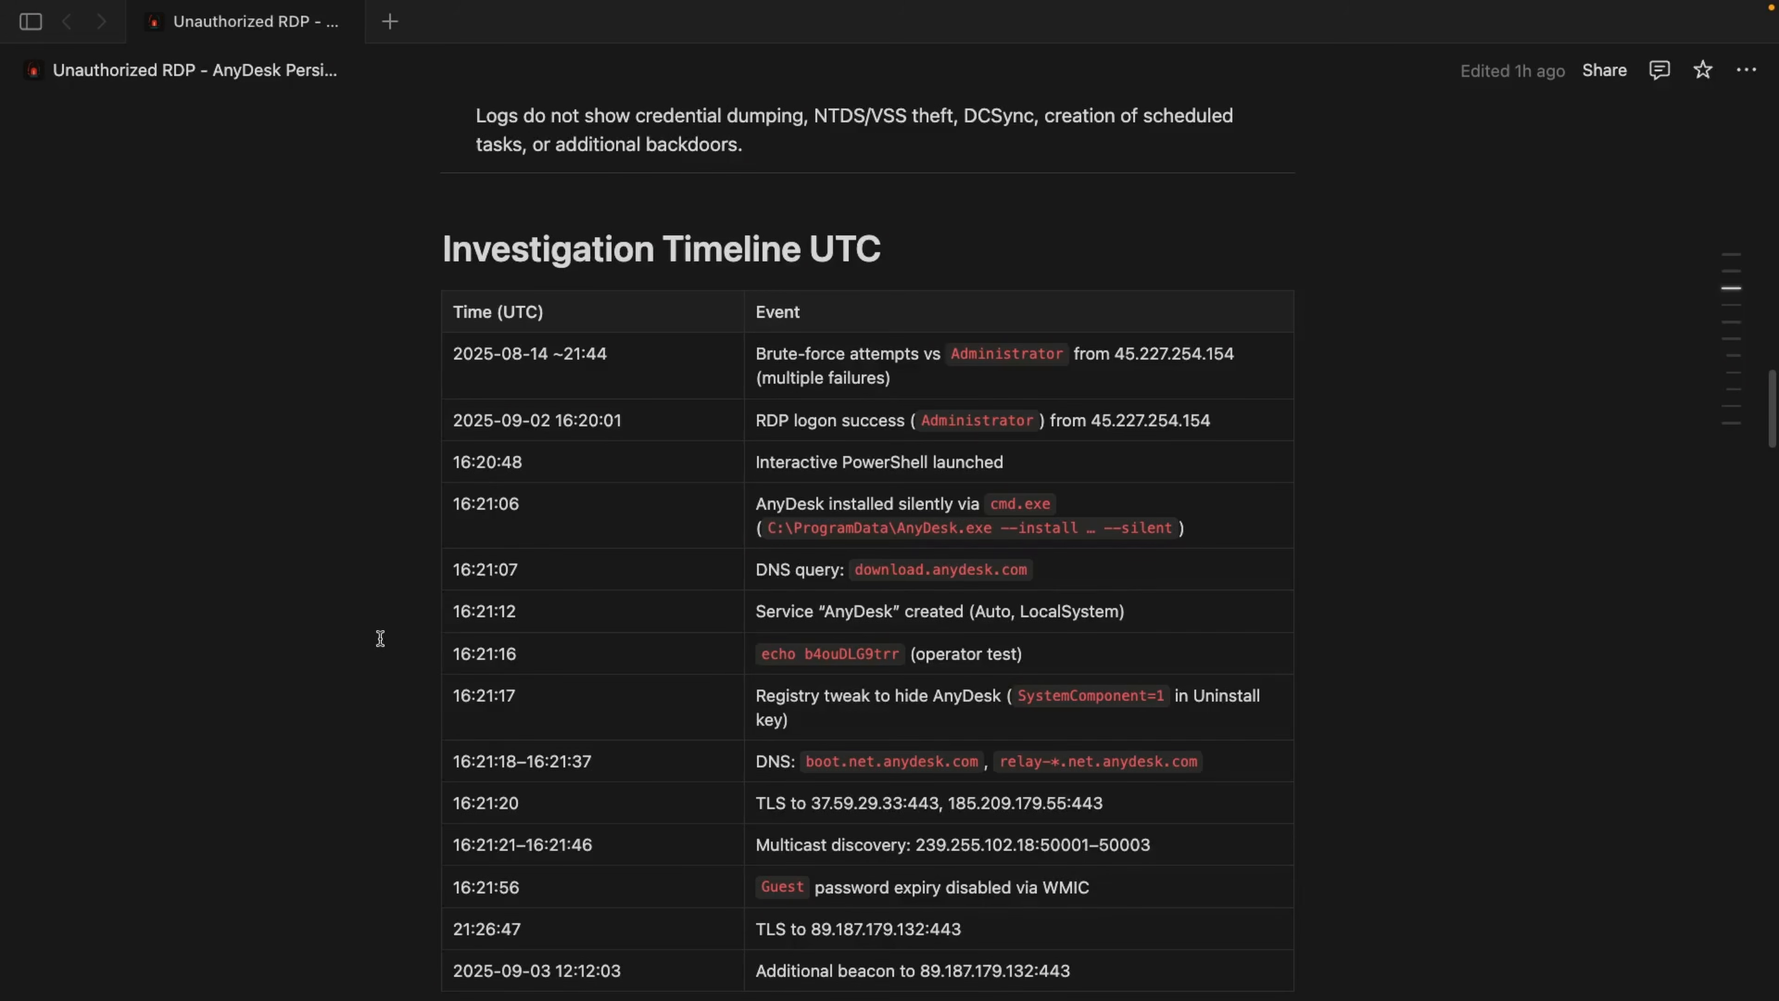
pyautogui.scroll(-8, 380, 637)
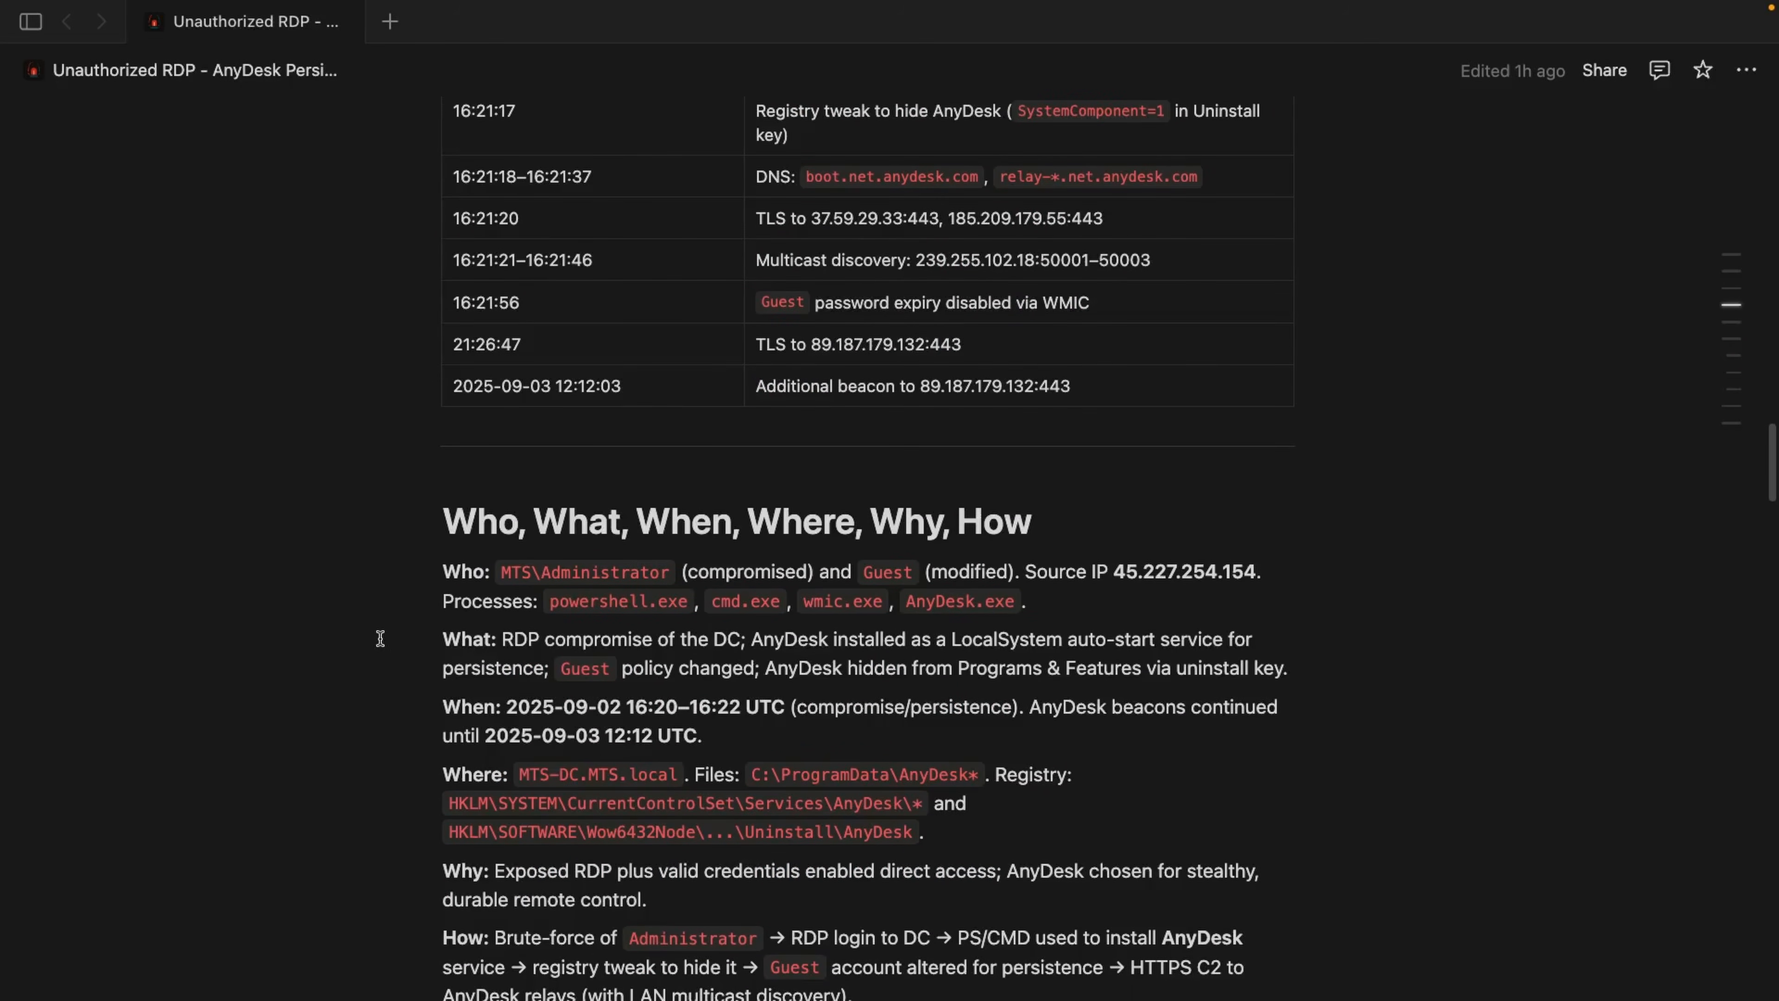
pyautogui.scroll(-10, 380, 637)
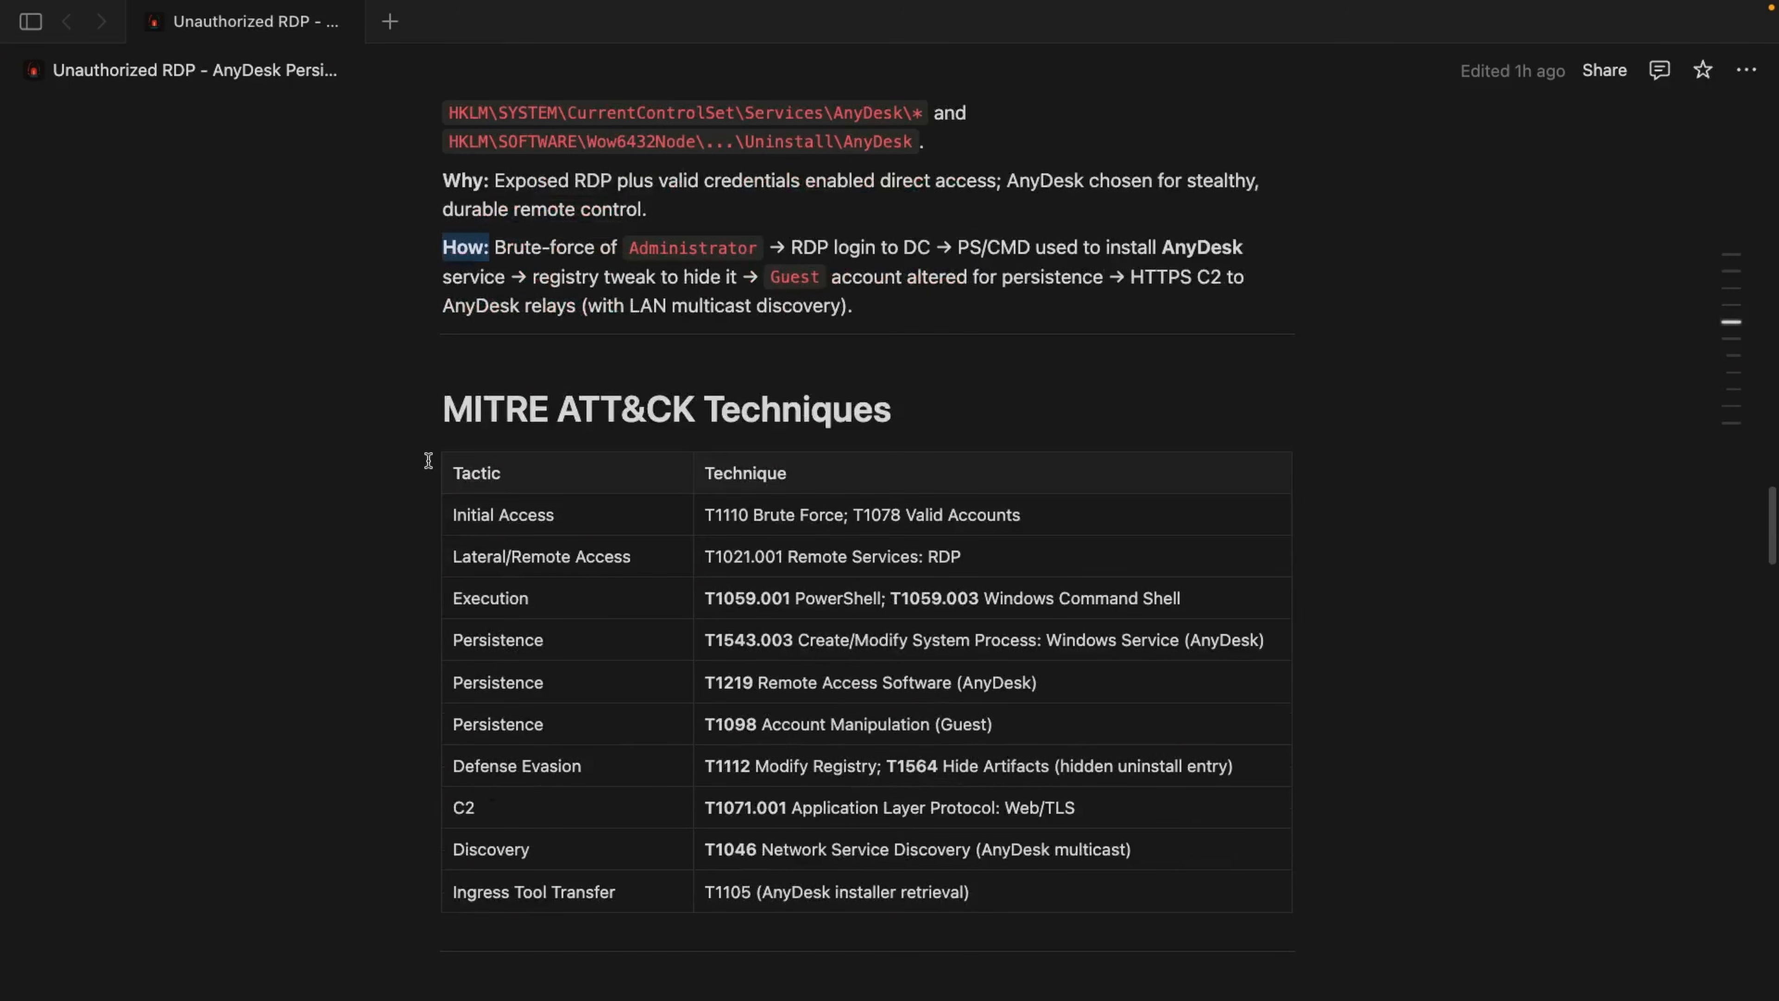
pyautogui.scroll(-1, 428, 460)
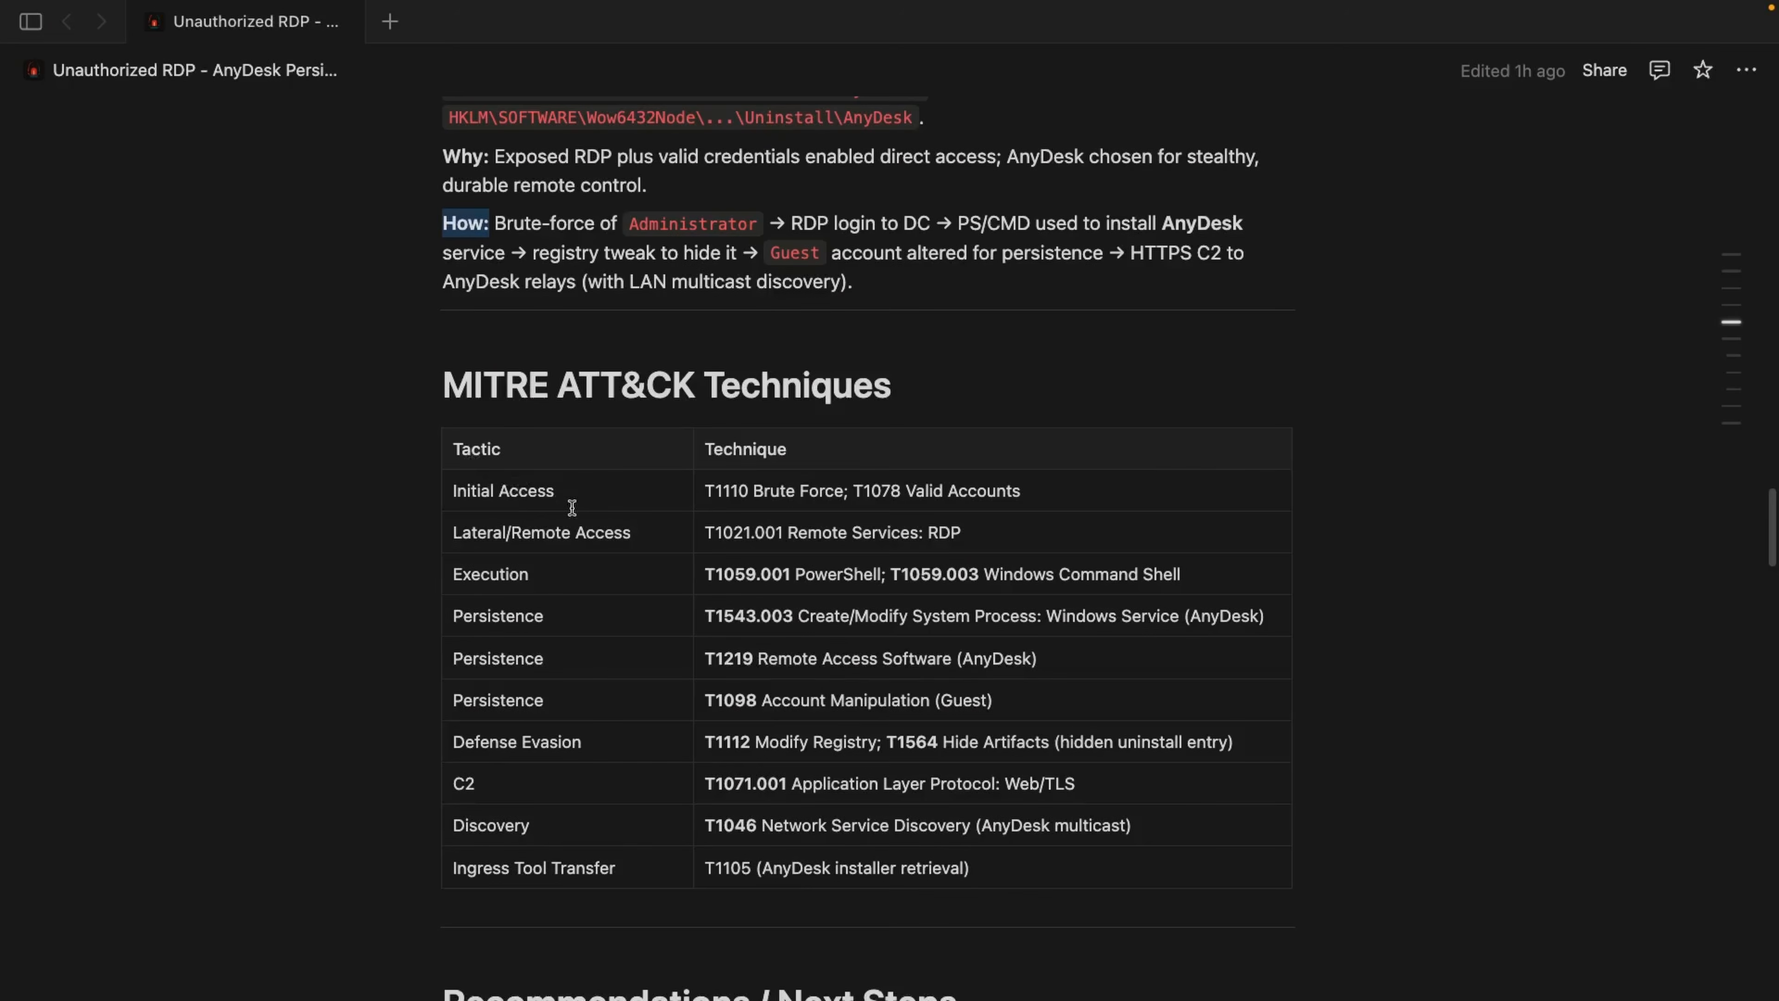
# Step: Review the Immediate (contain & preserve) recommendations, including removing persistence and resetting the Administrator and Guest accounts
pyautogui.scroll(-6, 572, 507)
pyautogui.scroll(-2, 569, 504)
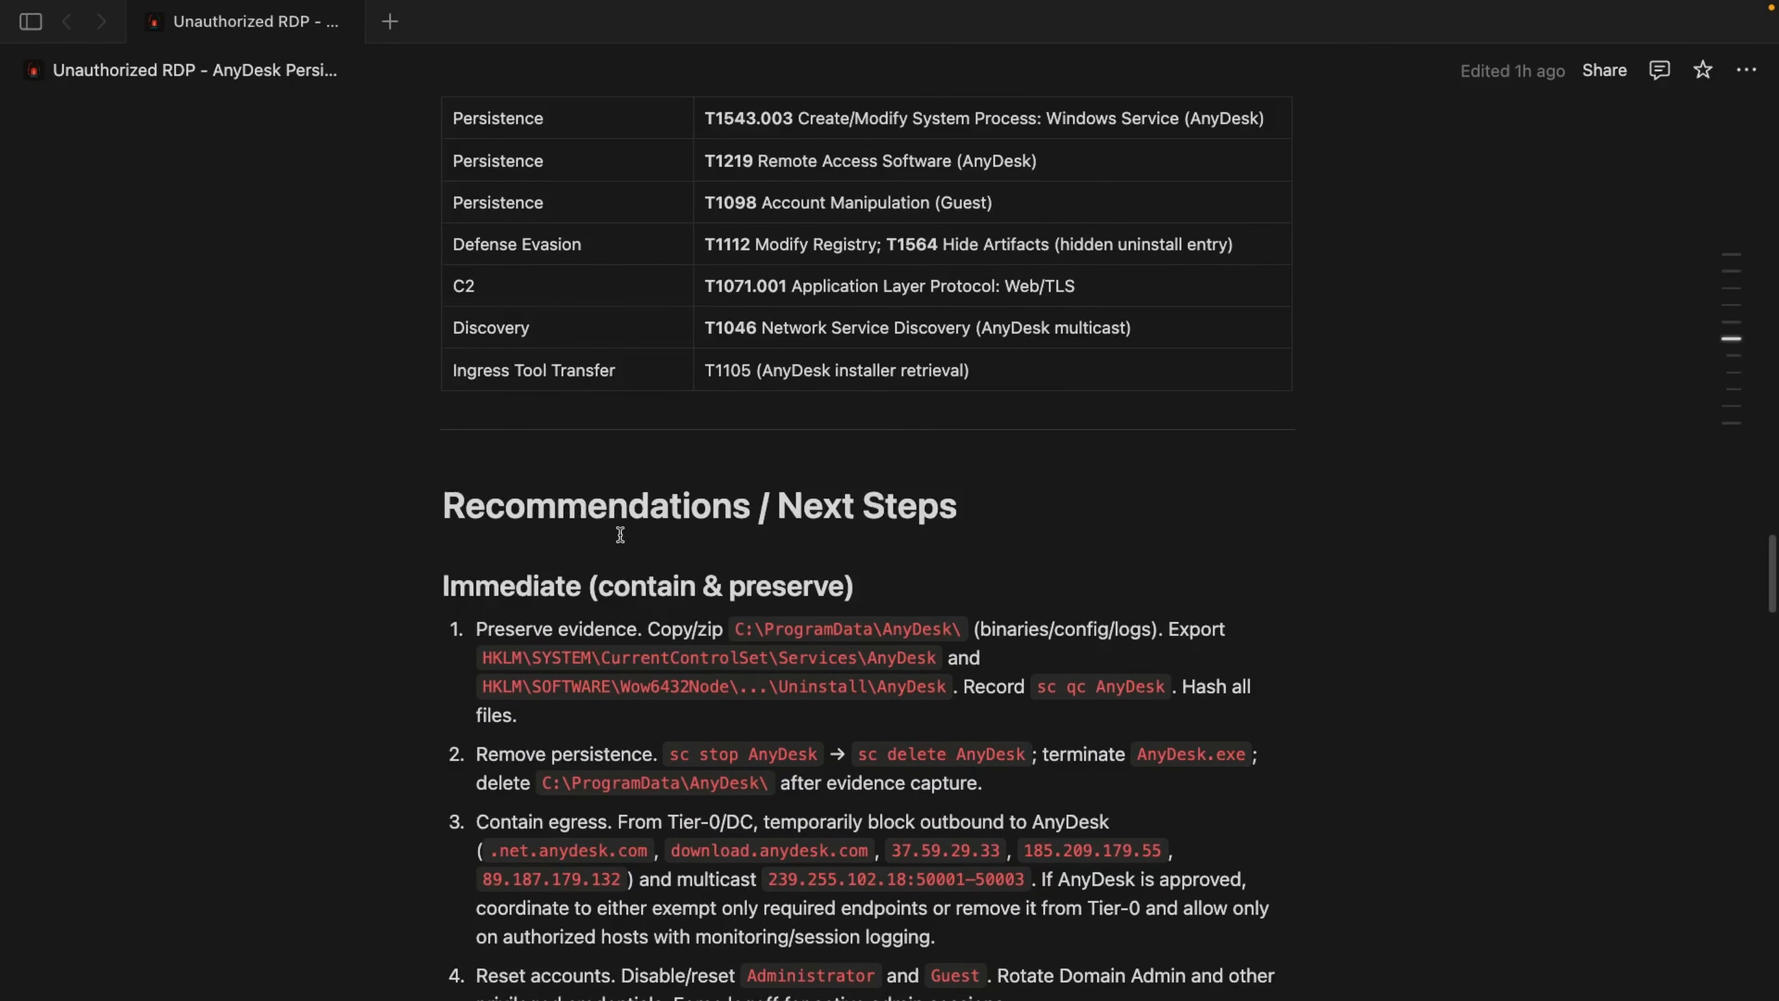
pyautogui.moveTo(599, 585); pyautogui.dragTo(833, 587)
pyautogui.click(685, 626)
pyautogui.scroll(-2, 685, 626)
pyautogui.moveTo(654, 648); pyautogui.dragTo(498, 655)
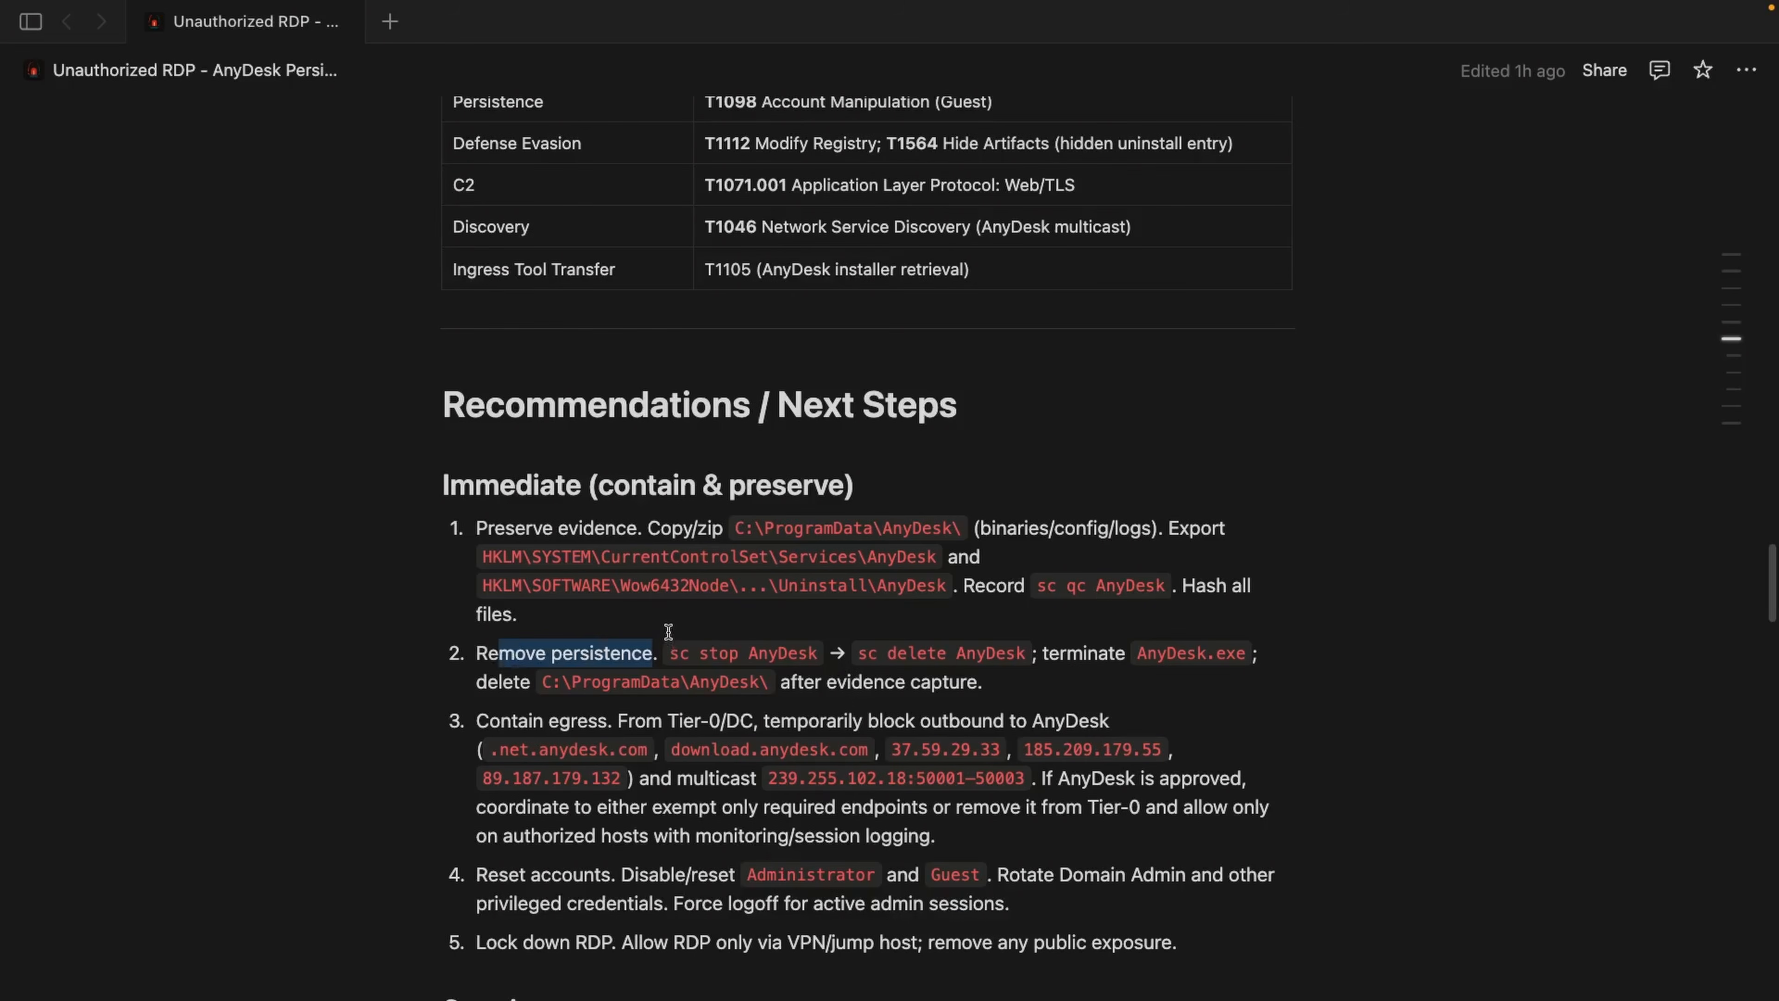
pyautogui.moveTo(928, 874); pyautogui.dragTo(956, 874)
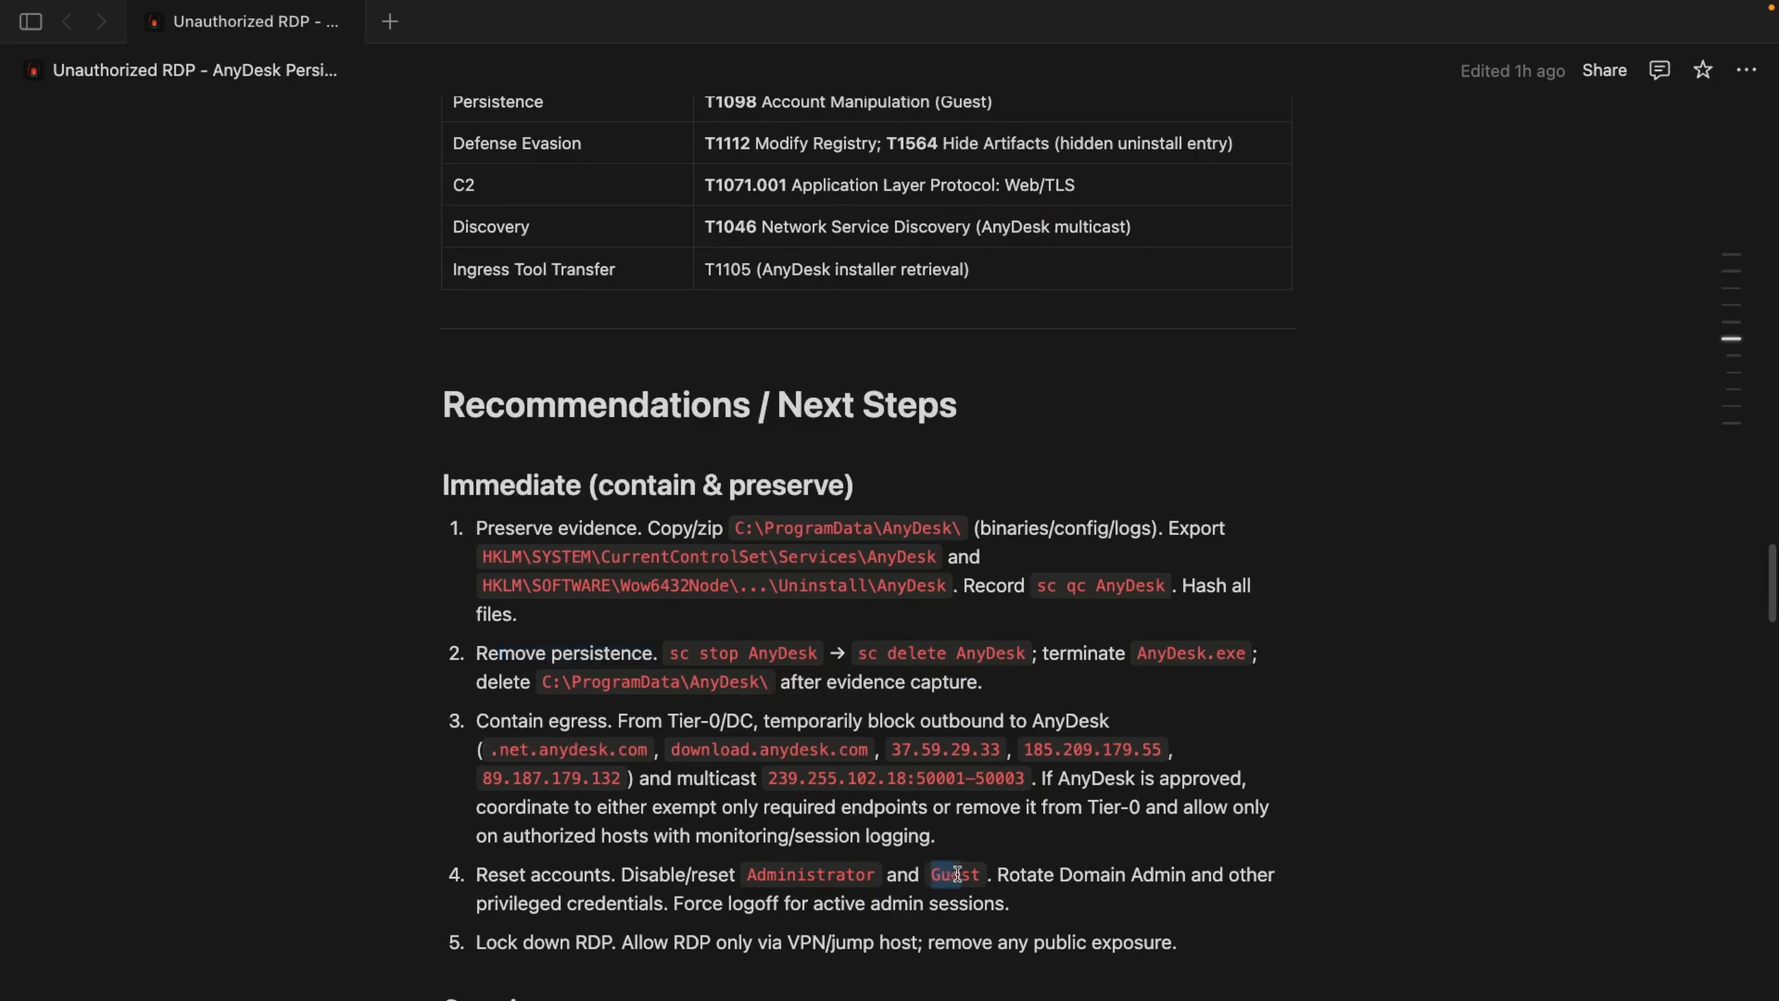
# Step: Review the Scoping recommendations on hunting AnyDesk across the estate, finding hidden uninstall entries and verifying the Guest account state
pyautogui.scroll(-5, 1058, 894)
pyautogui.moveTo(550, 638); pyautogui.dragTo(435, 651)
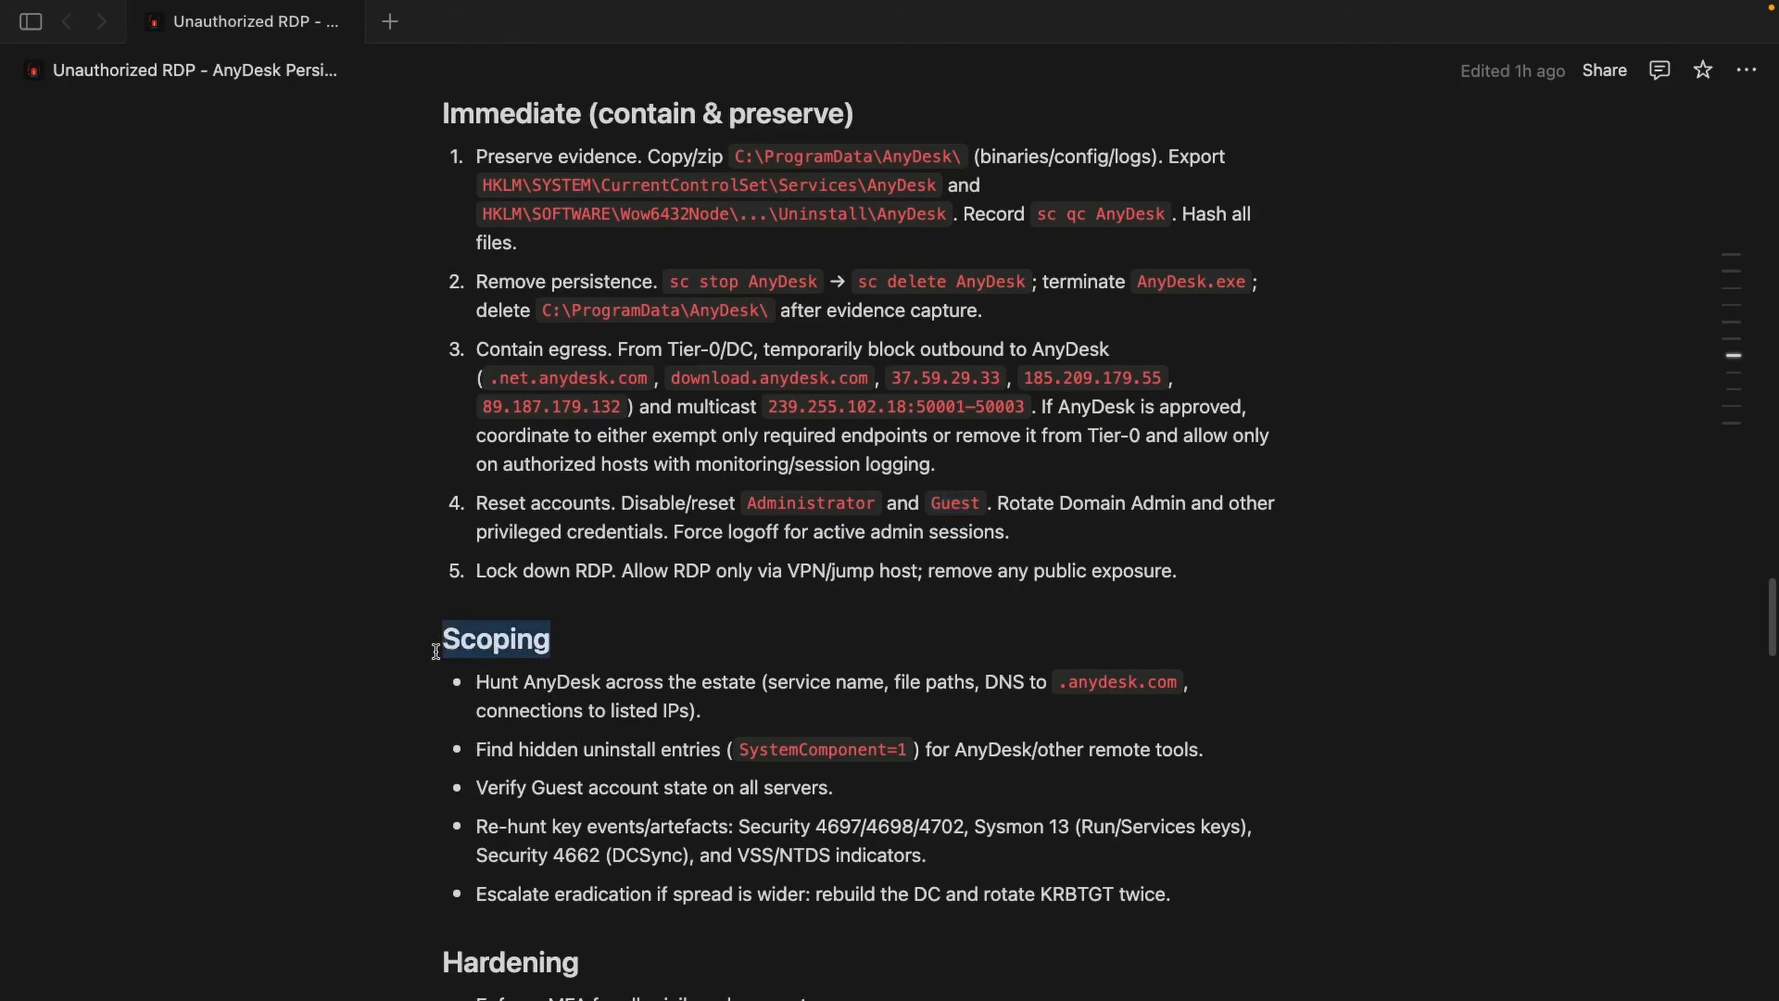
pyautogui.scroll(-1, 439, 651)
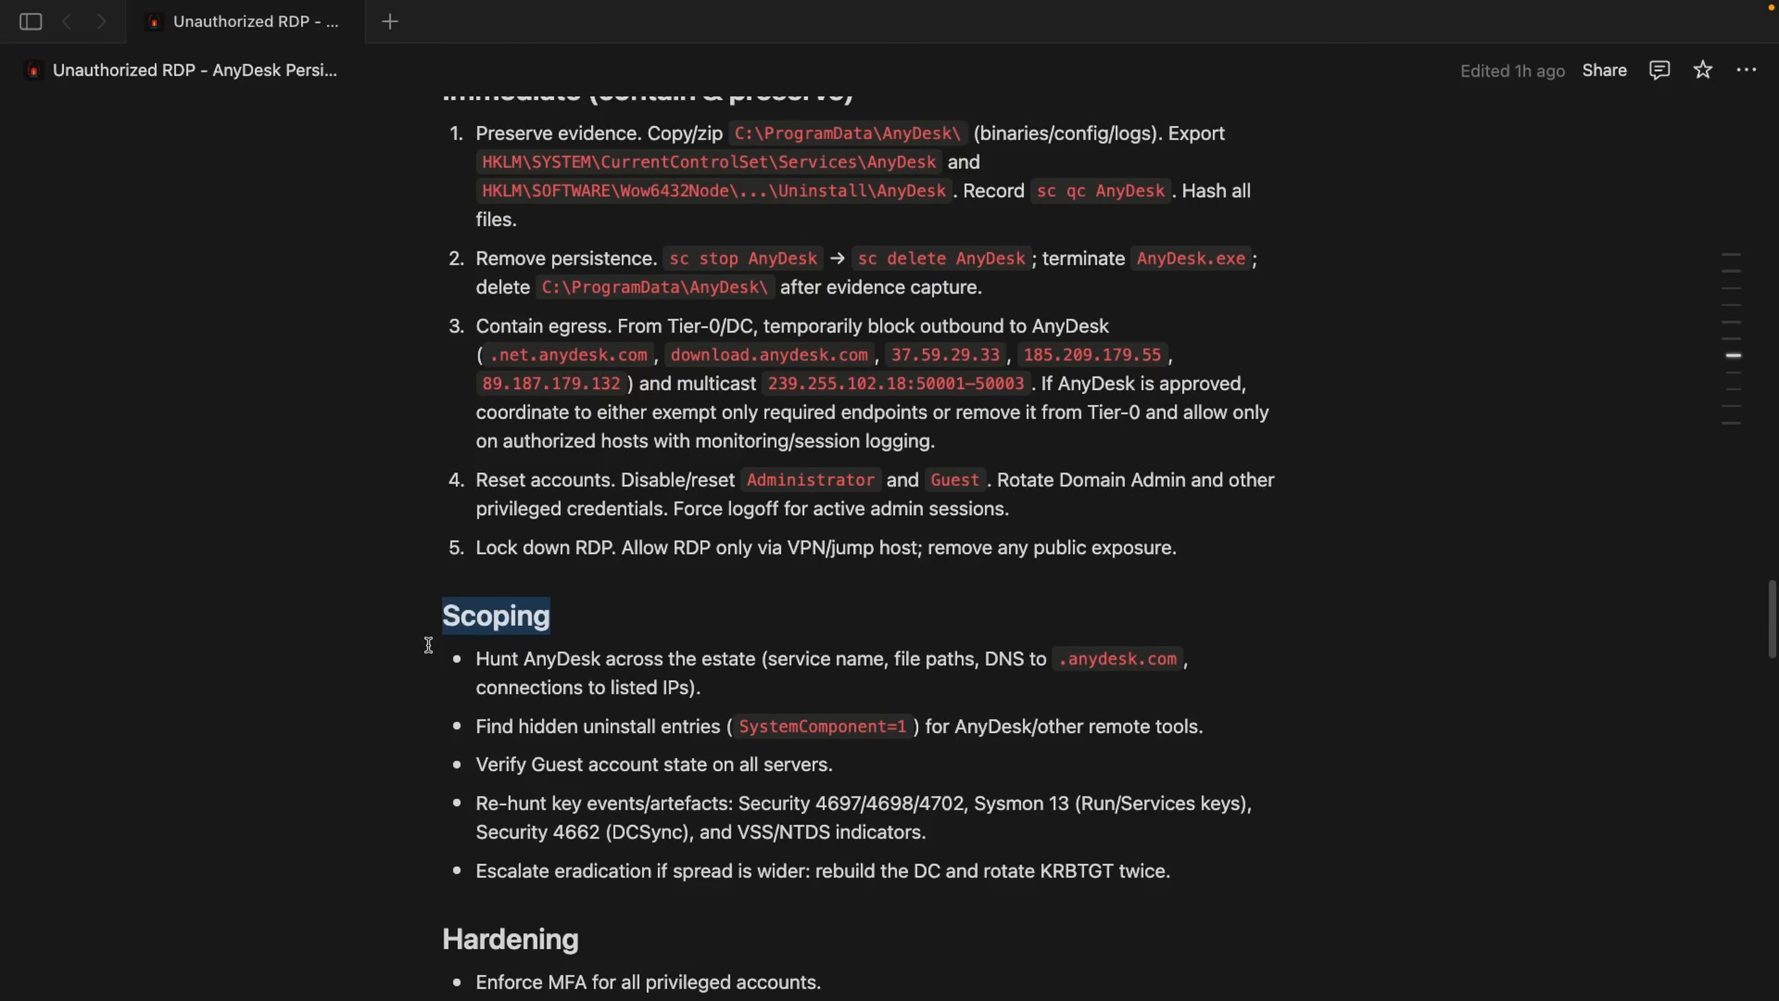
pyautogui.click(483, 660)
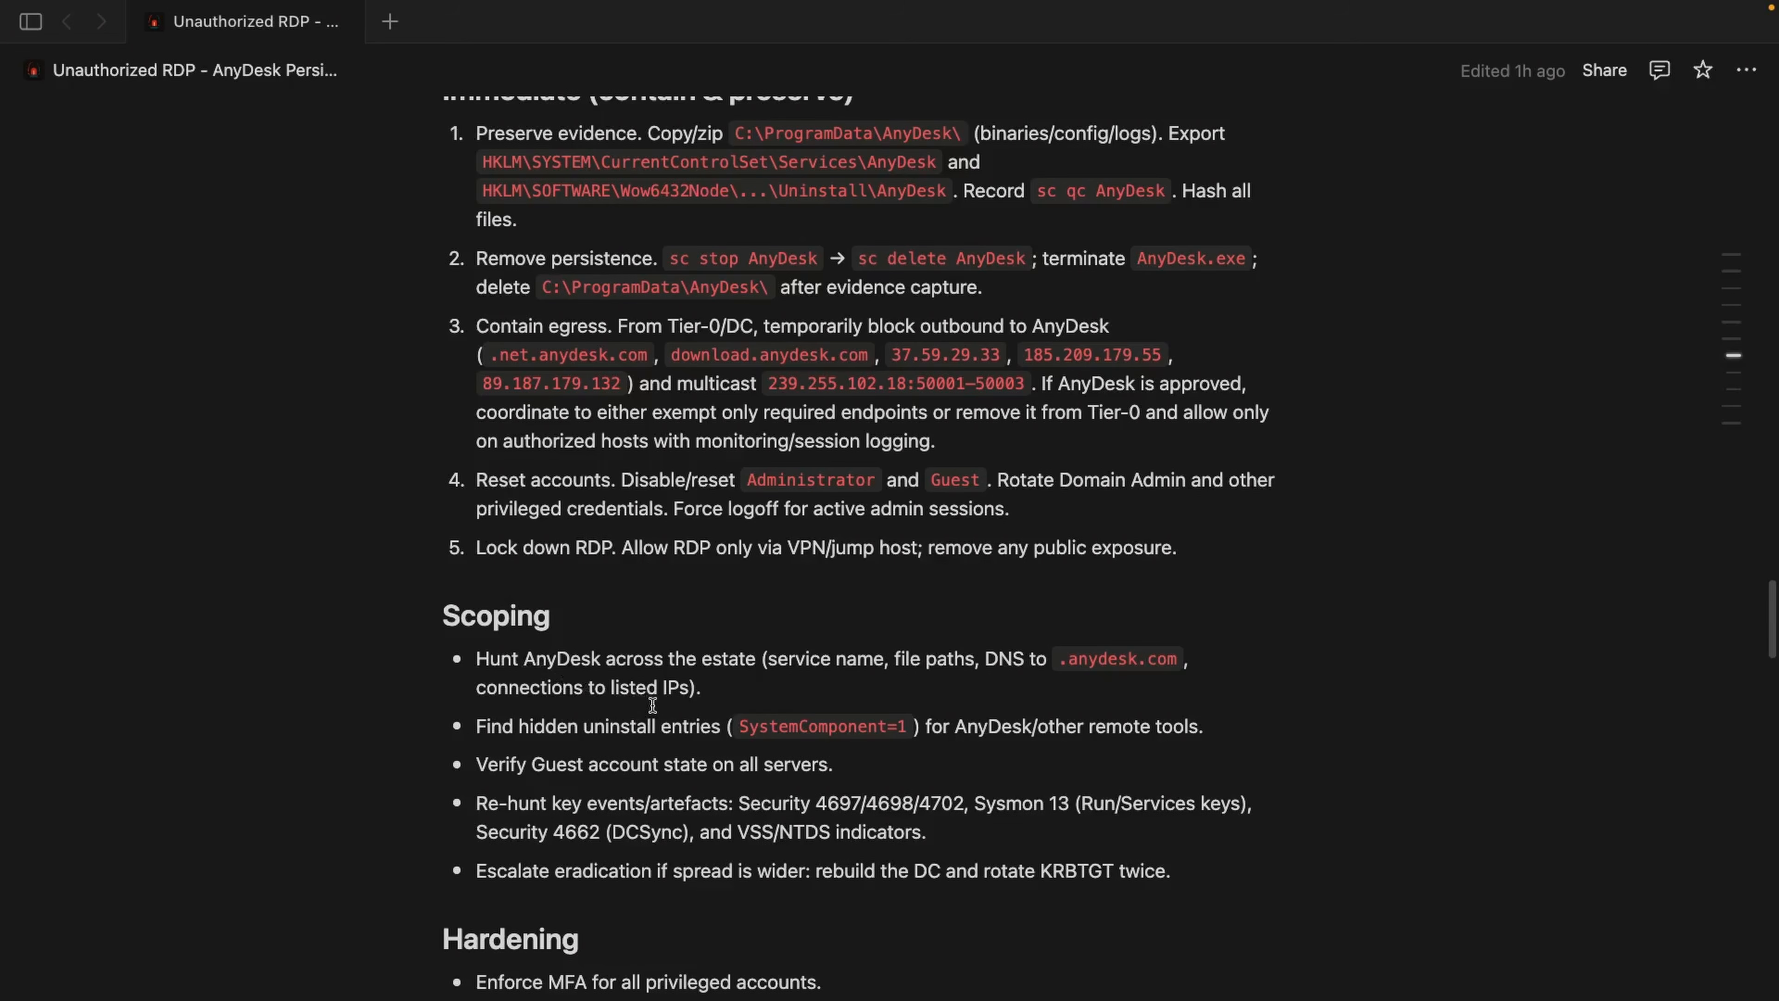
pyautogui.scroll(-1, 652, 704)
pyautogui.moveTo(601, 646); pyautogui.dragTo(527, 648)
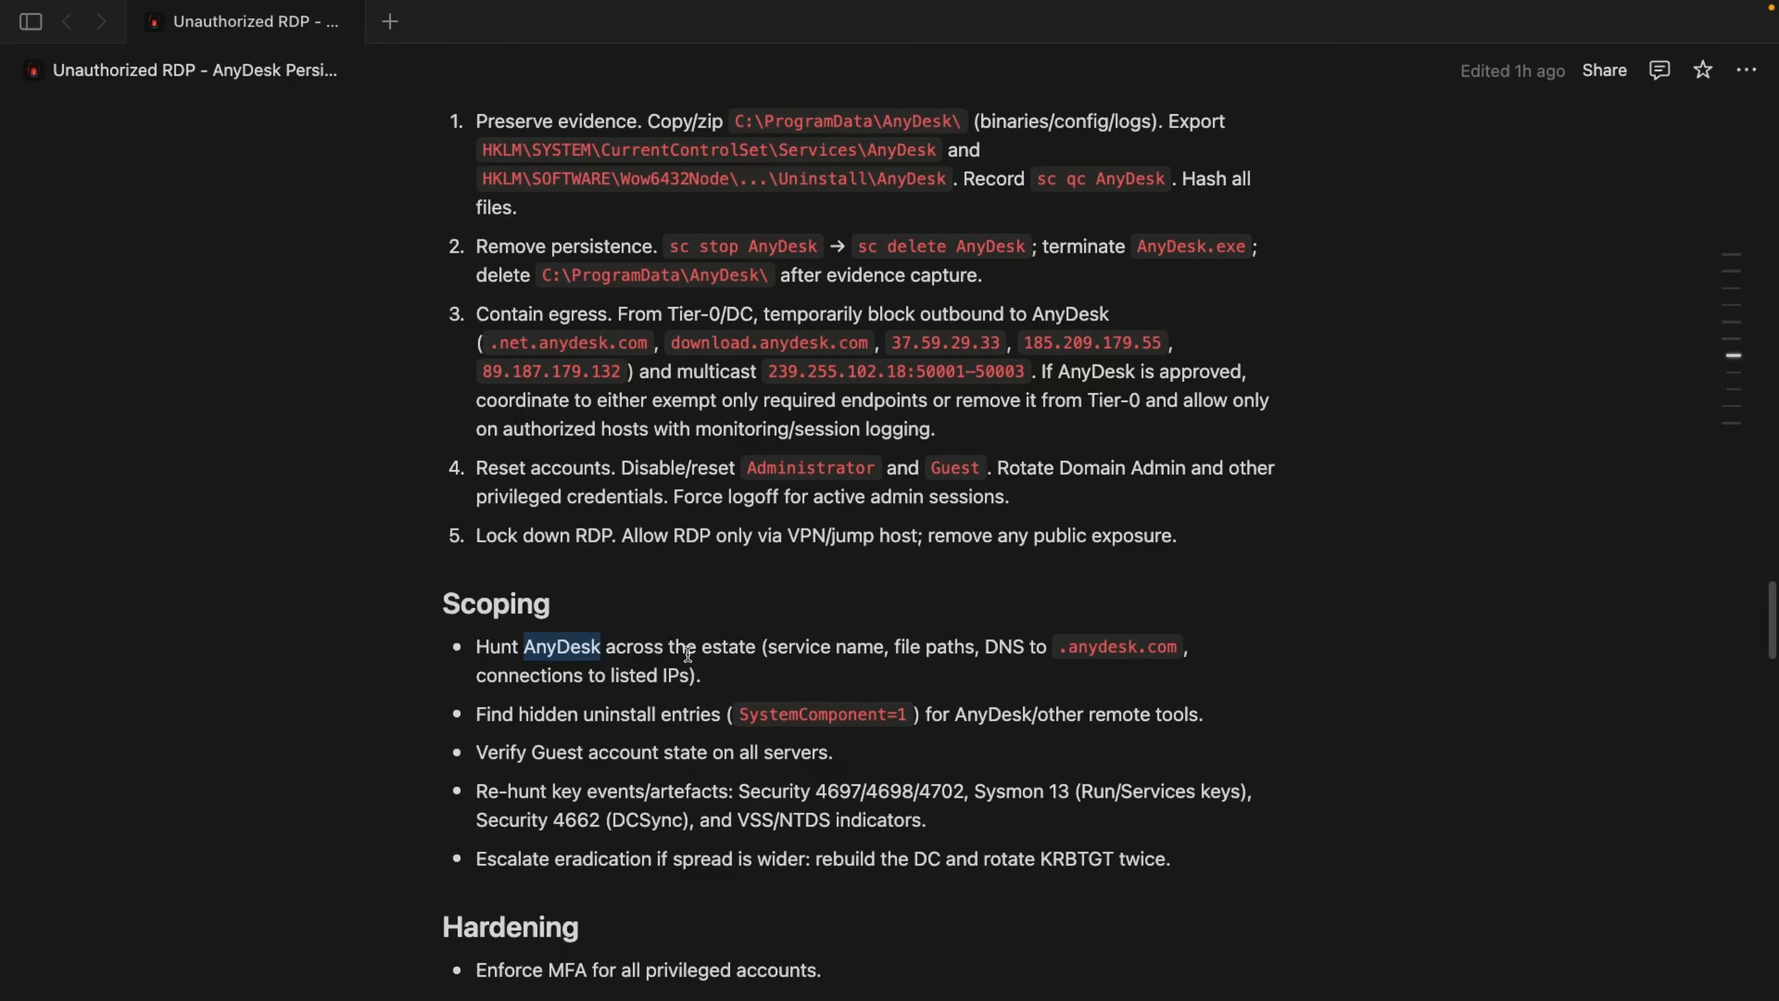
pyautogui.moveTo(556, 714); pyautogui.dragTo(720, 716)
pyautogui.moveTo(531, 751); pyautogui.dragTo(655, 744)
# Step: Review the Hardening recommendations and consult the Microsoft Learn "What is Windows LAPS?" page in the browser for the LAPS definition
pyautogui.scroll(-1, 655, 742)
pyautogui.scroll(-6, 655, 741)
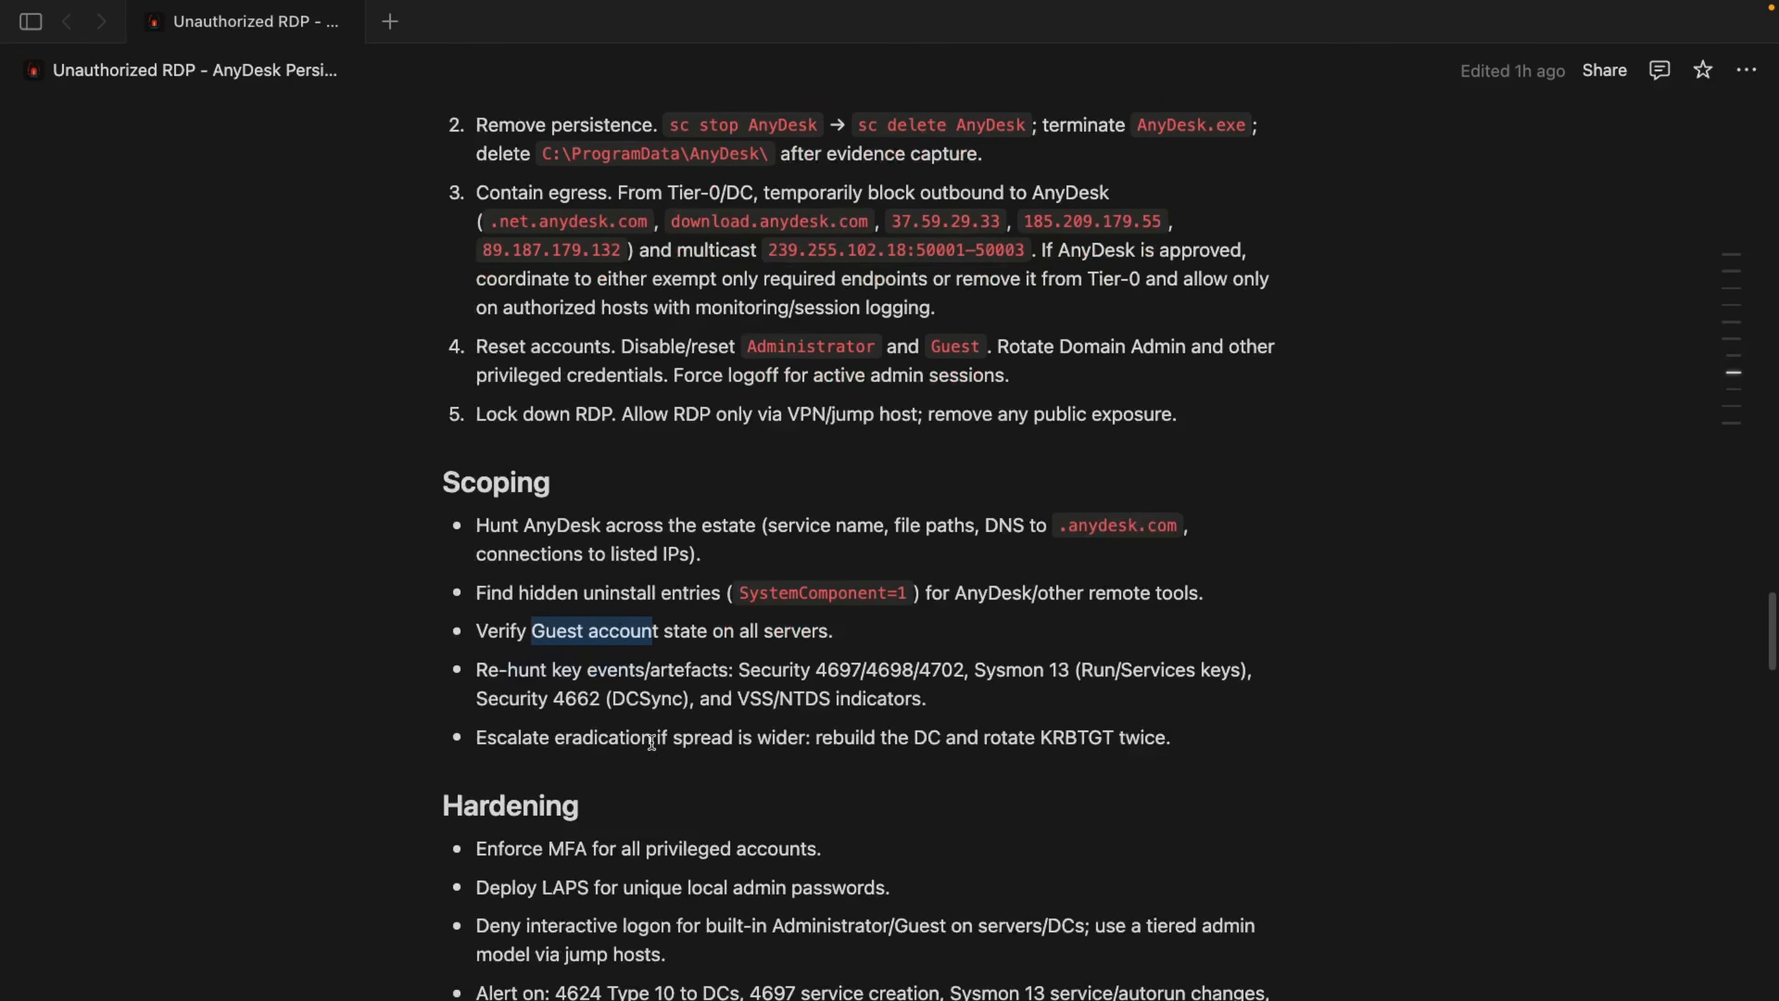
pyautogui.moveTo(579, 483); pyautogui.dragTo(464, 482)
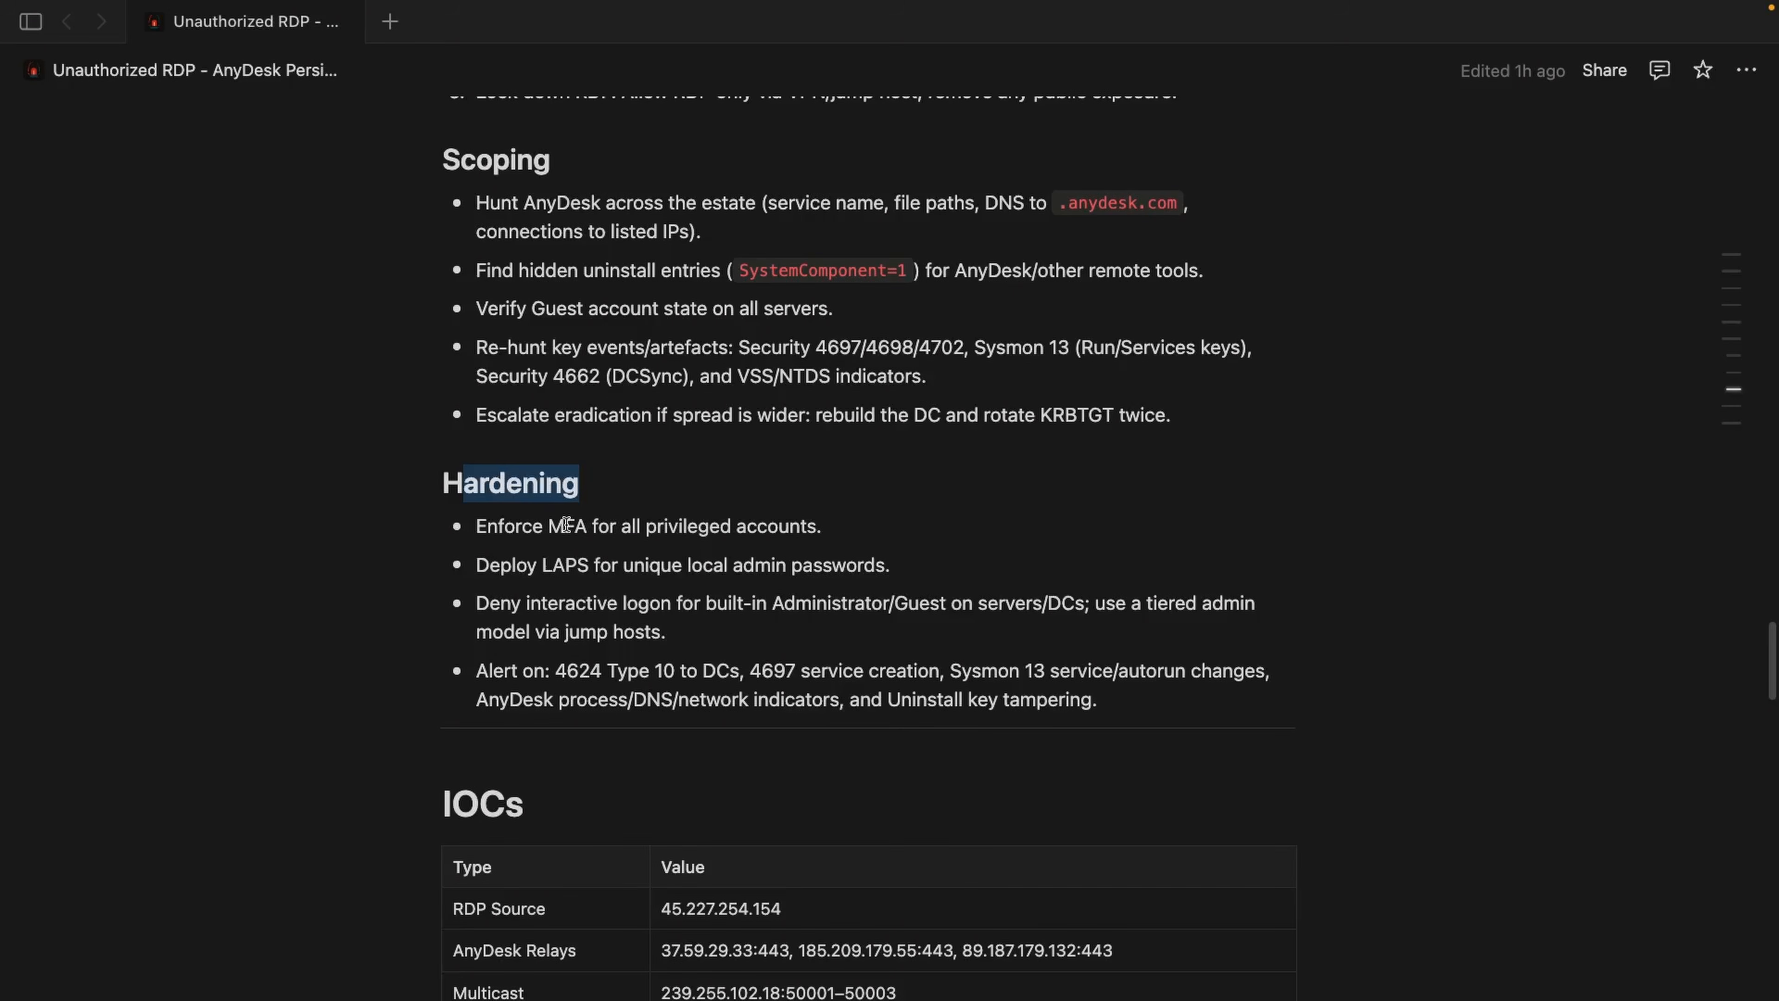
pyautogui.moveTo(488, 527); pyautogui.dragTo(589, 566)
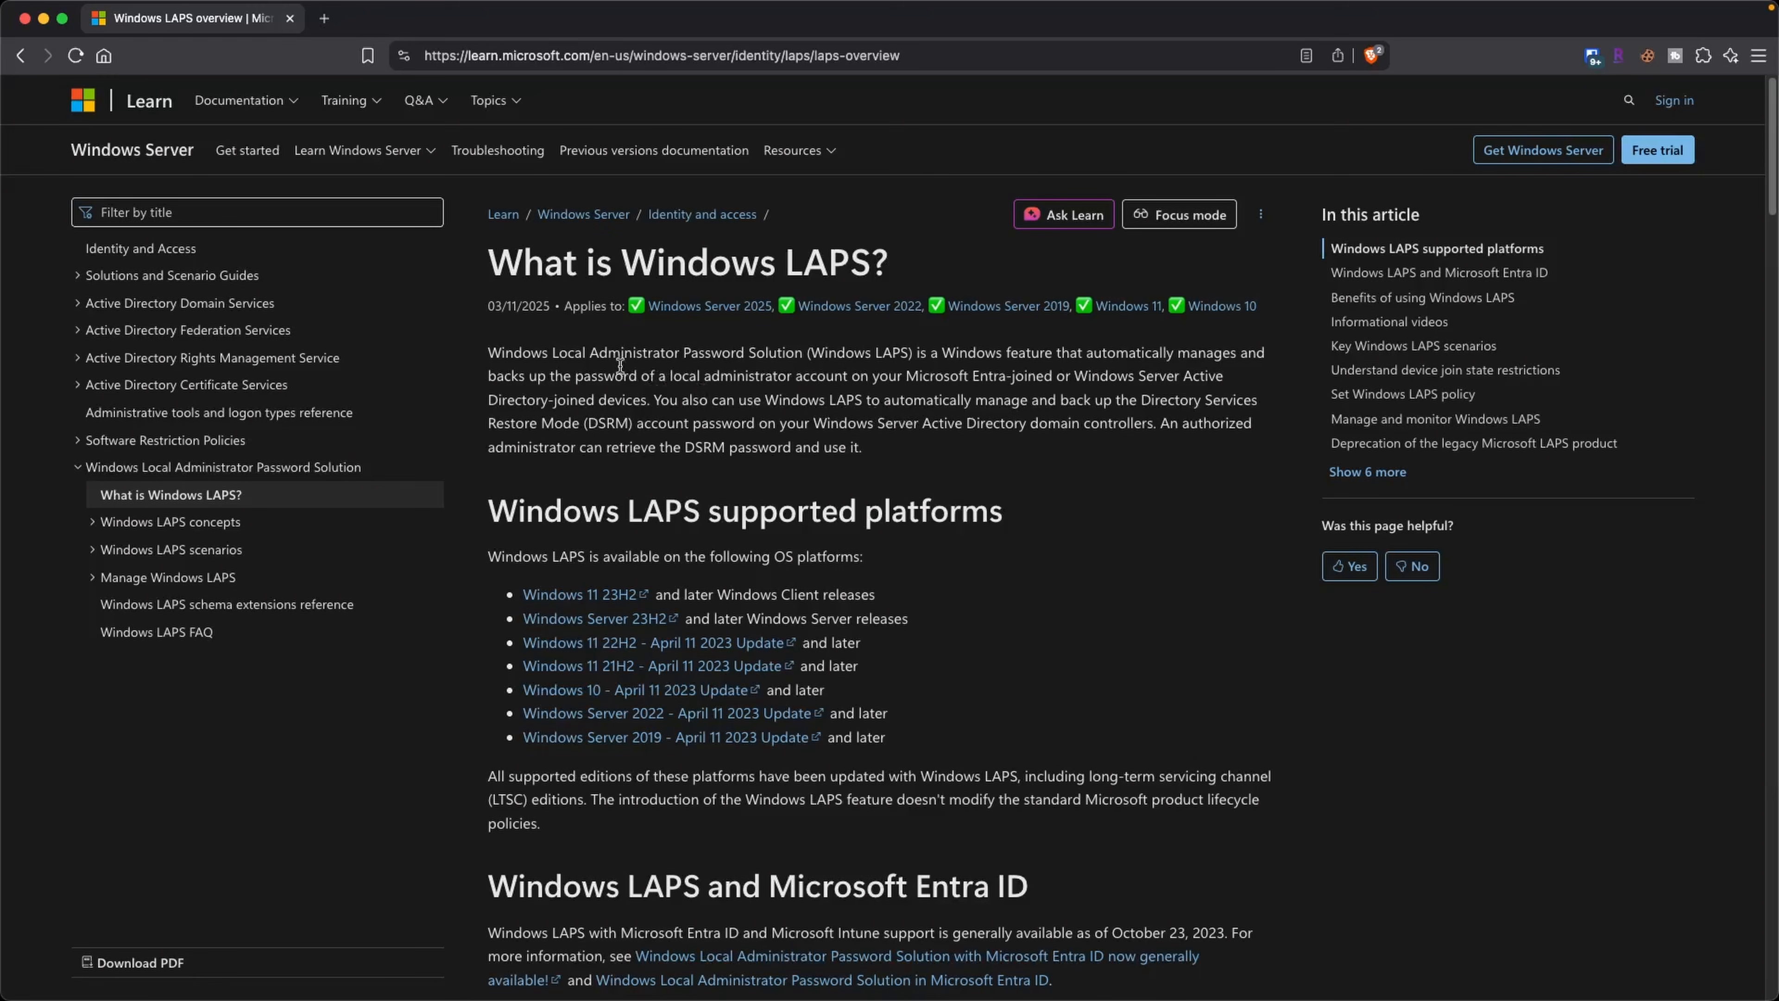
pyautogui.moveTo(590, 354); pyautogui.dragTo(790, 349)
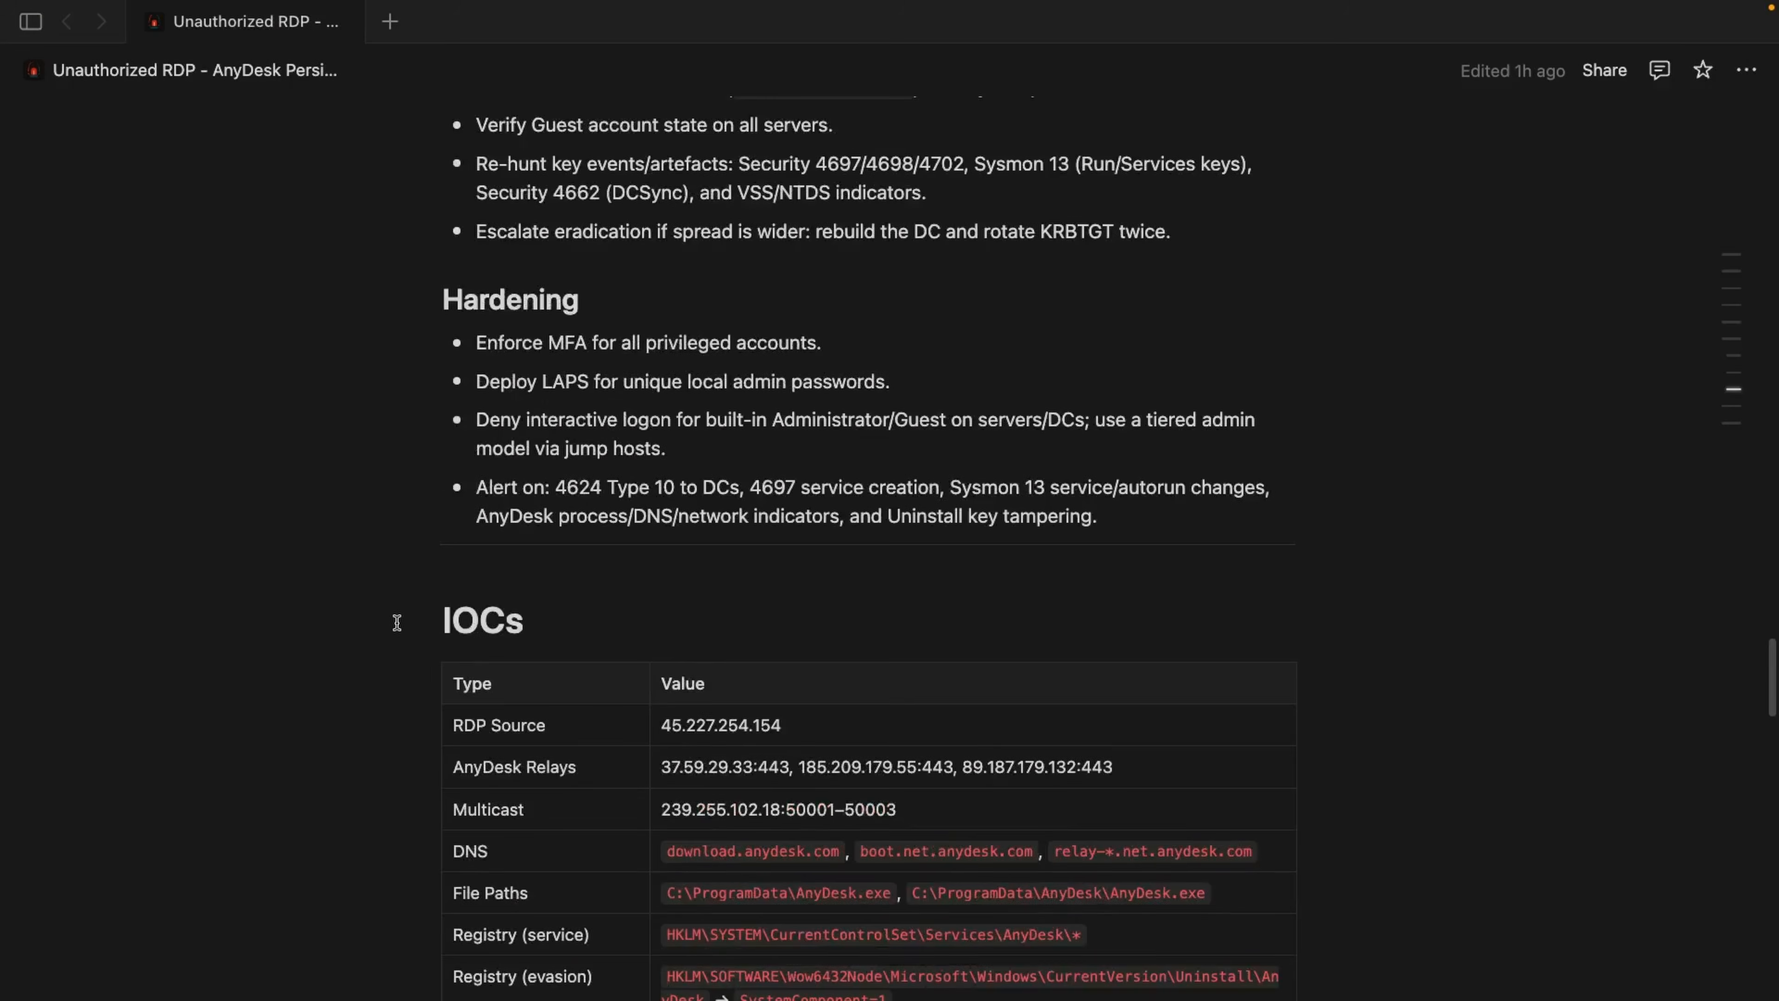
# Step: Return to the incident report and examine its IOCs table and the Appendix figures on the RDP logon and attacker IP enrichment
pyautogui.scroll(-2, 396, 622)
pyautogui.moveTo(440, 553); pyautogui.dragTo(571, 536)
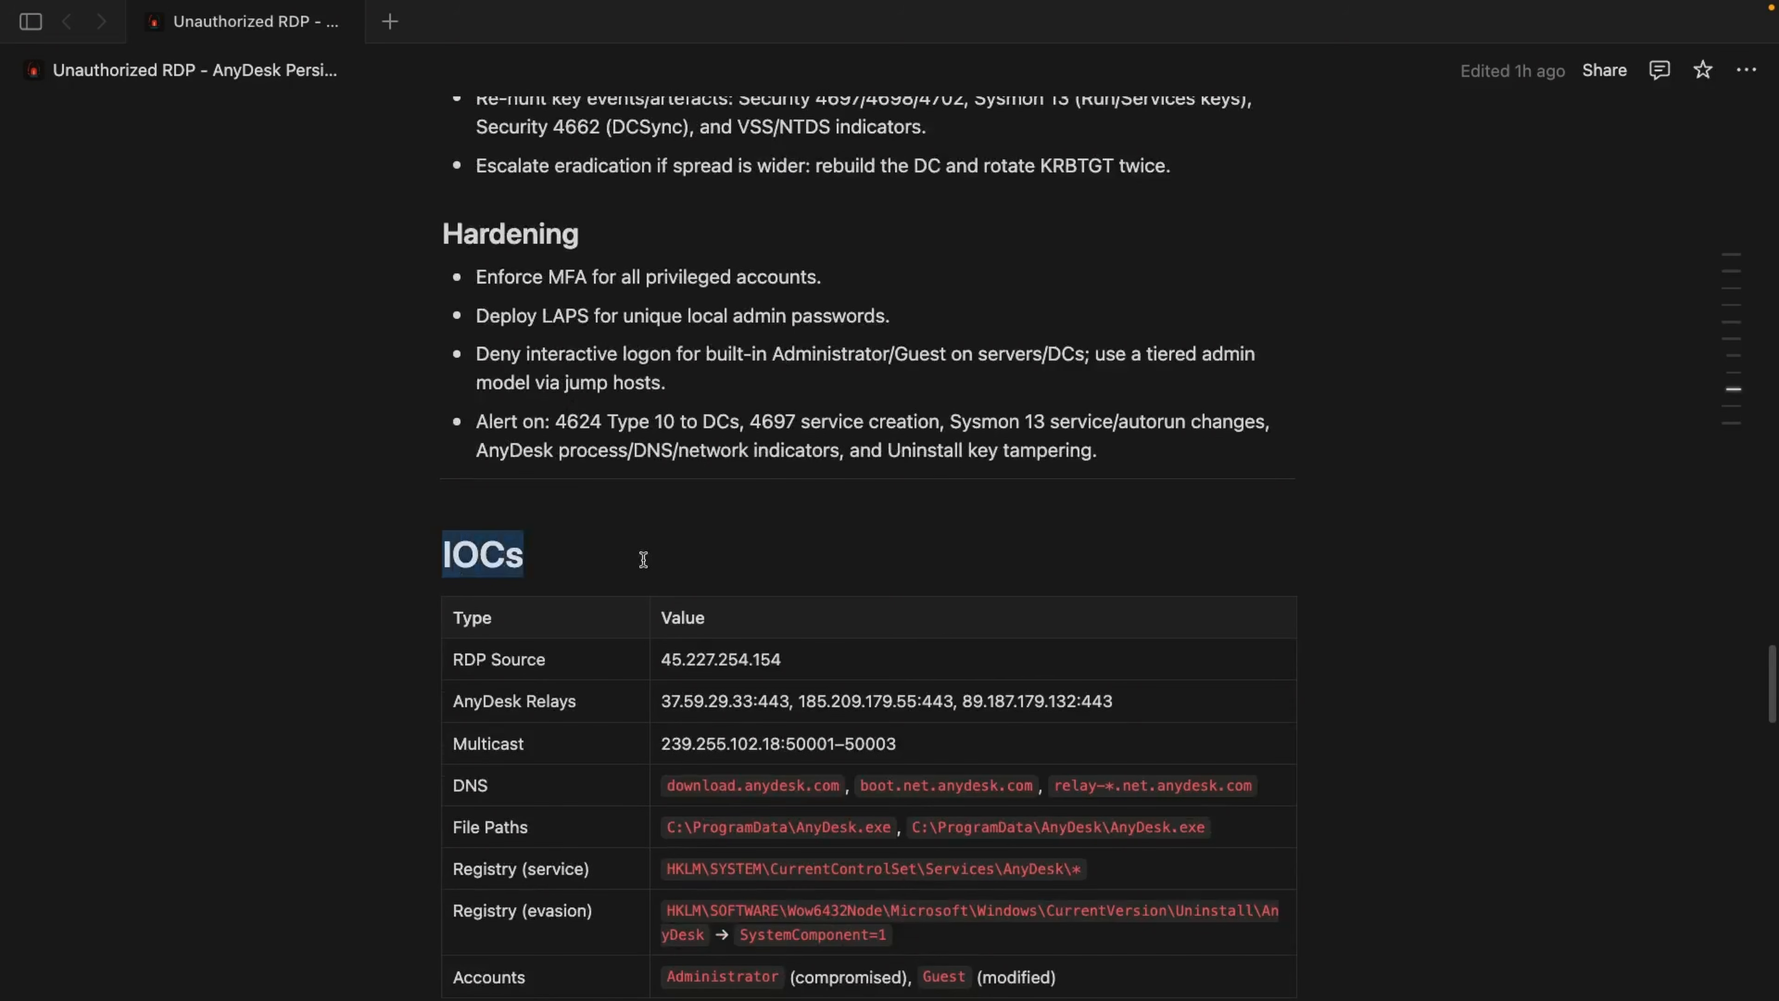
pyautogui.scroll(-8, 355, 701)
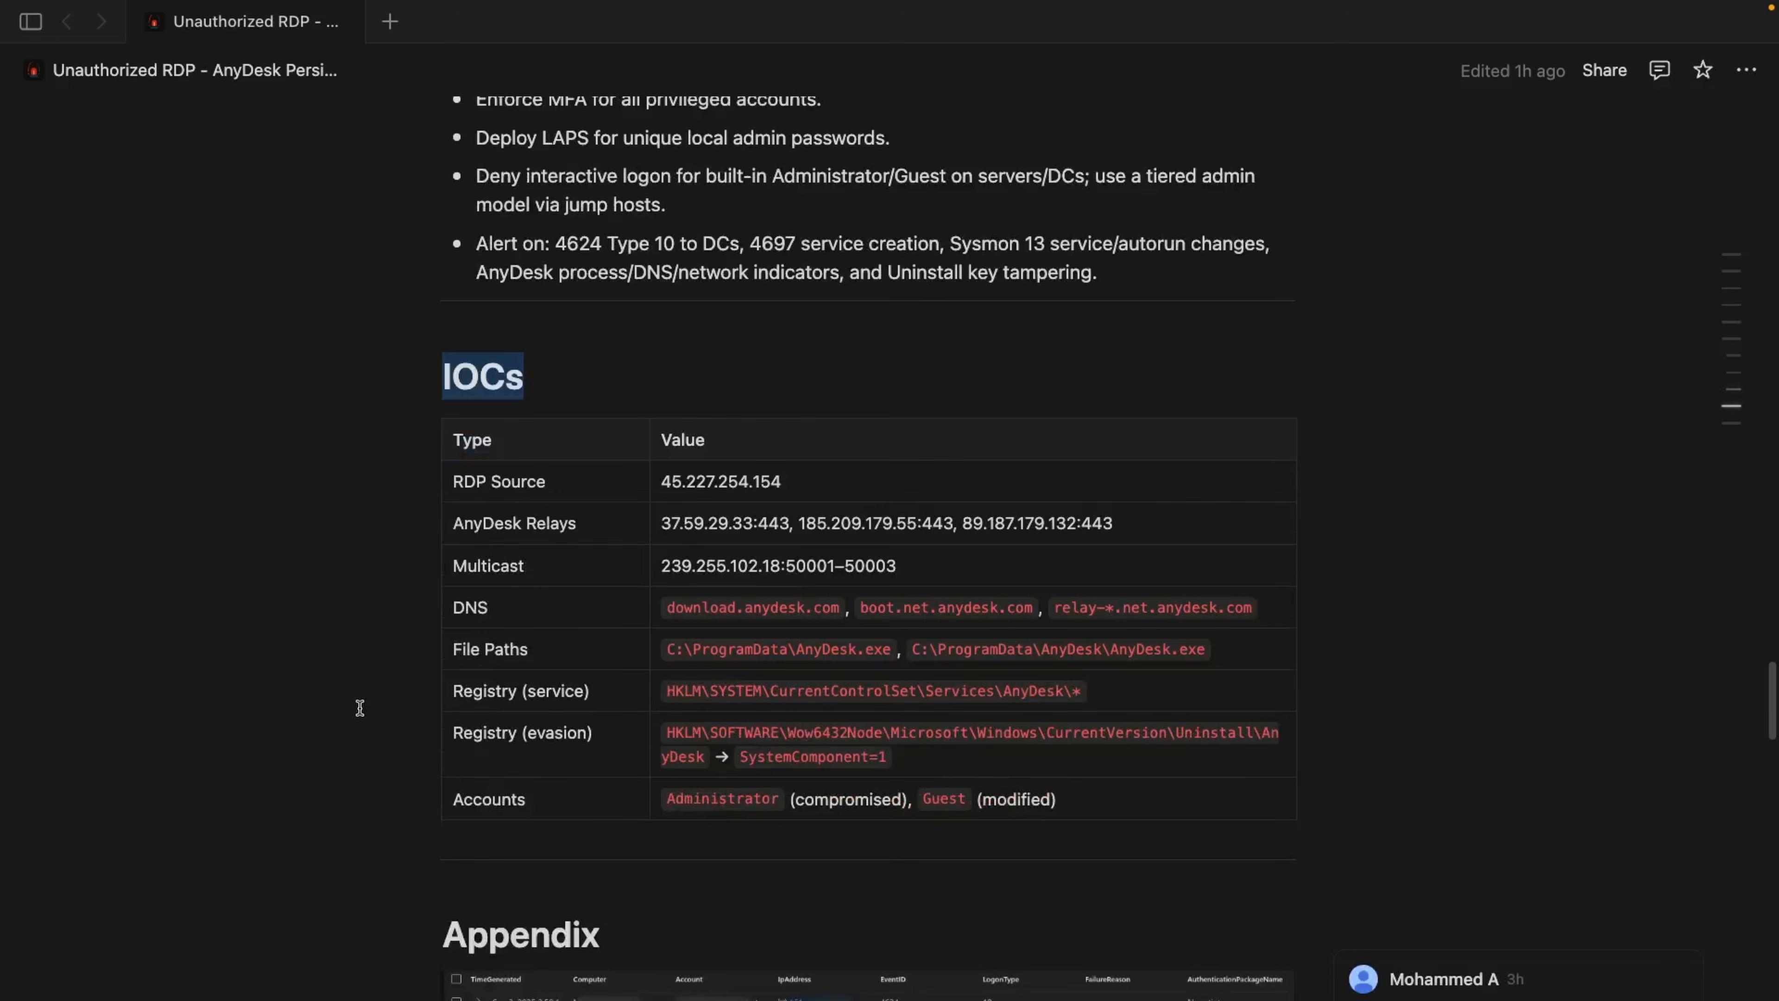
pyautogui.scroll(-5, 360, 707)
pyautogui.moveTo(446, 604); pyautogui.dragTo(643, 584)
pyautogui.scroll(-8, 602, 423)
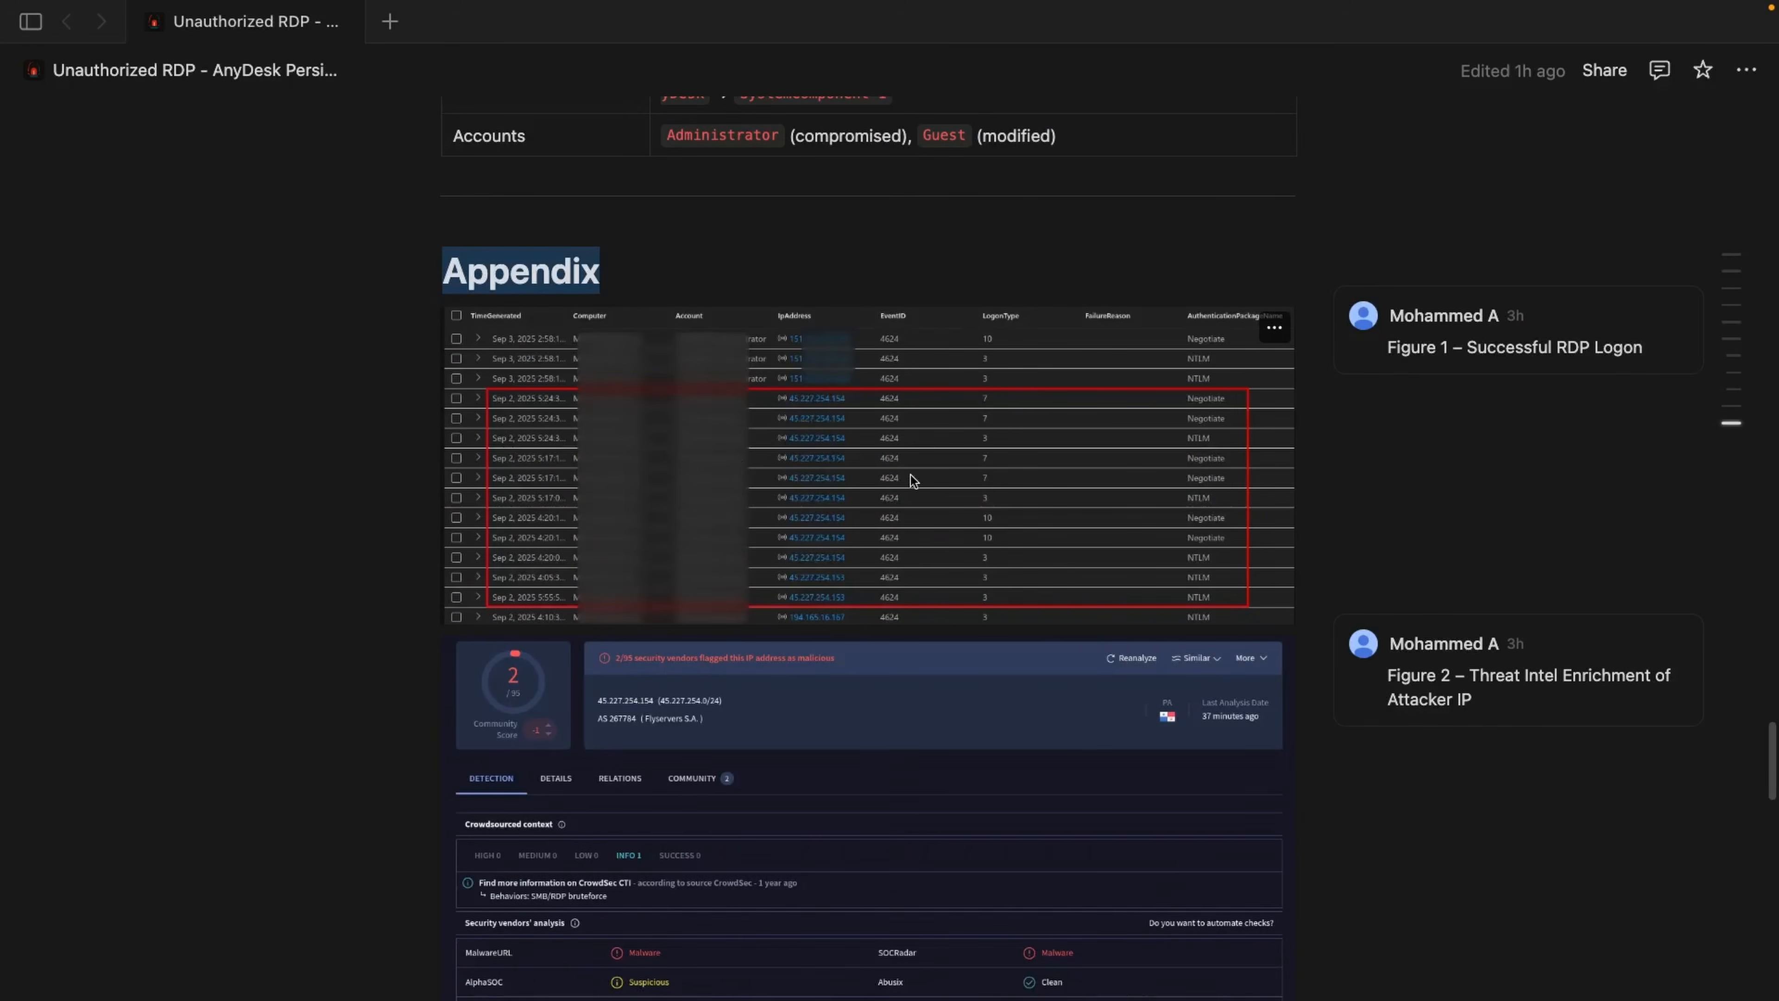
pyautogui.scroll(-2, 904, 490)
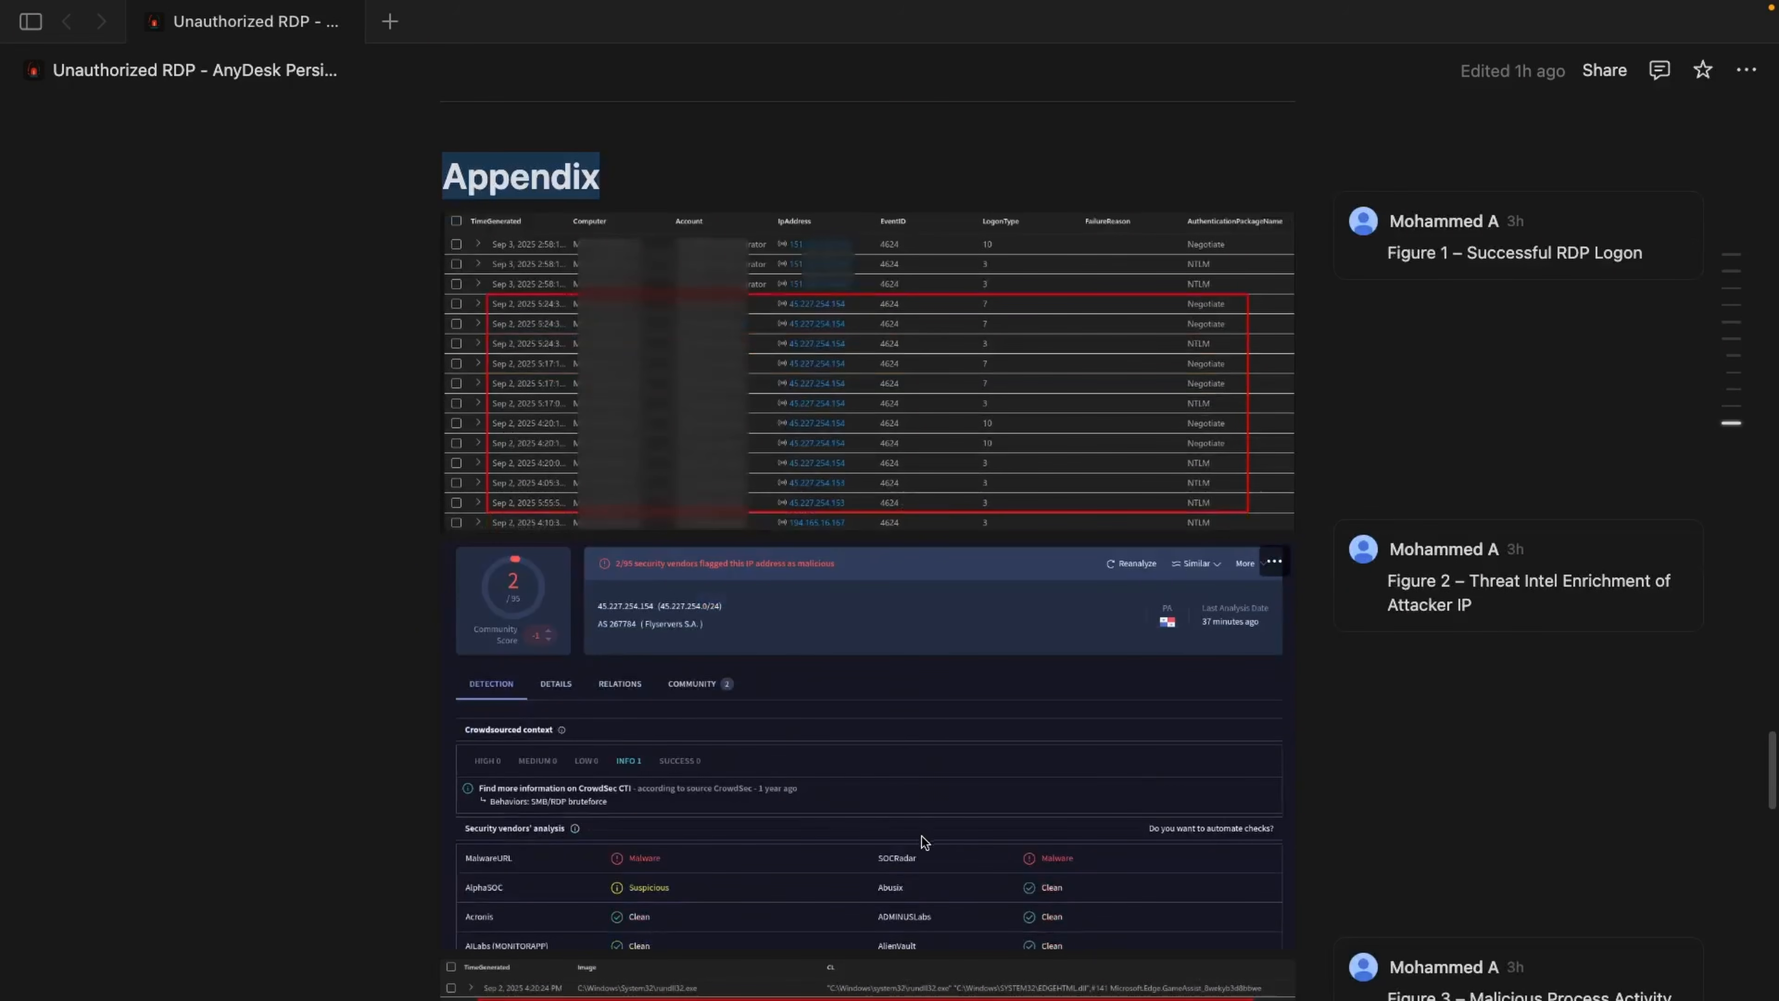